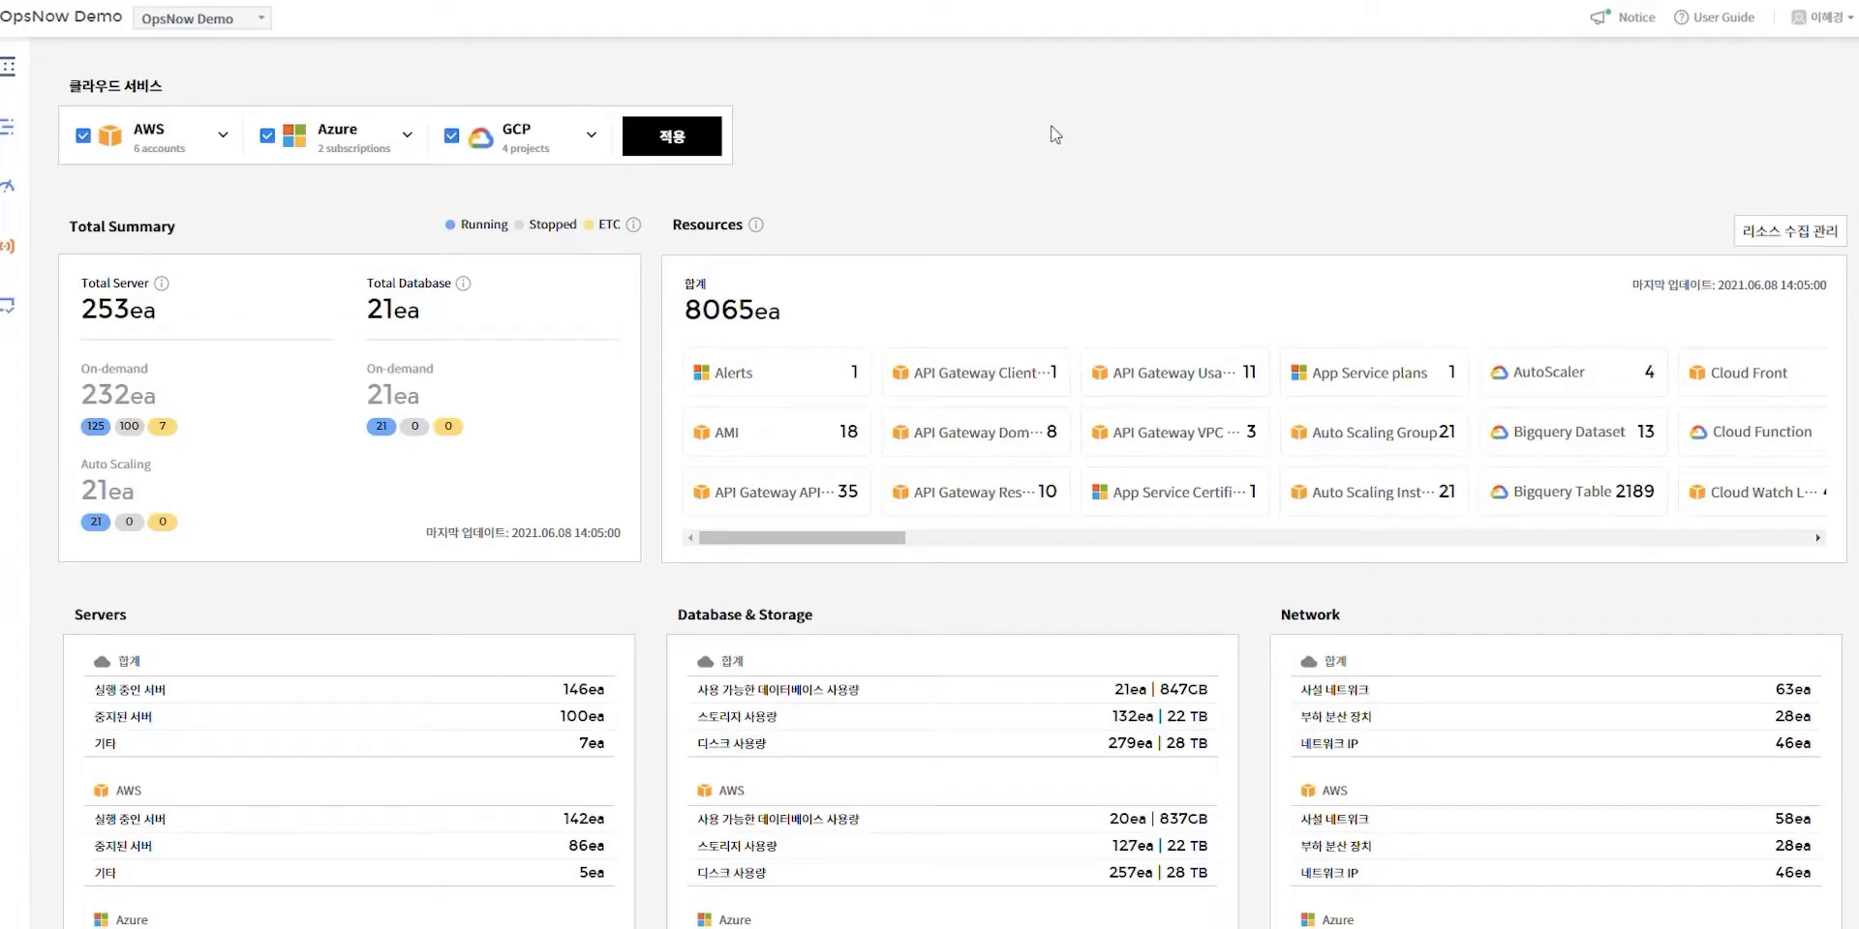
# - Look through the AWS, Azure and GCP account lists in the dashboard's cloud service filter
pyautogui.click(225, 136)
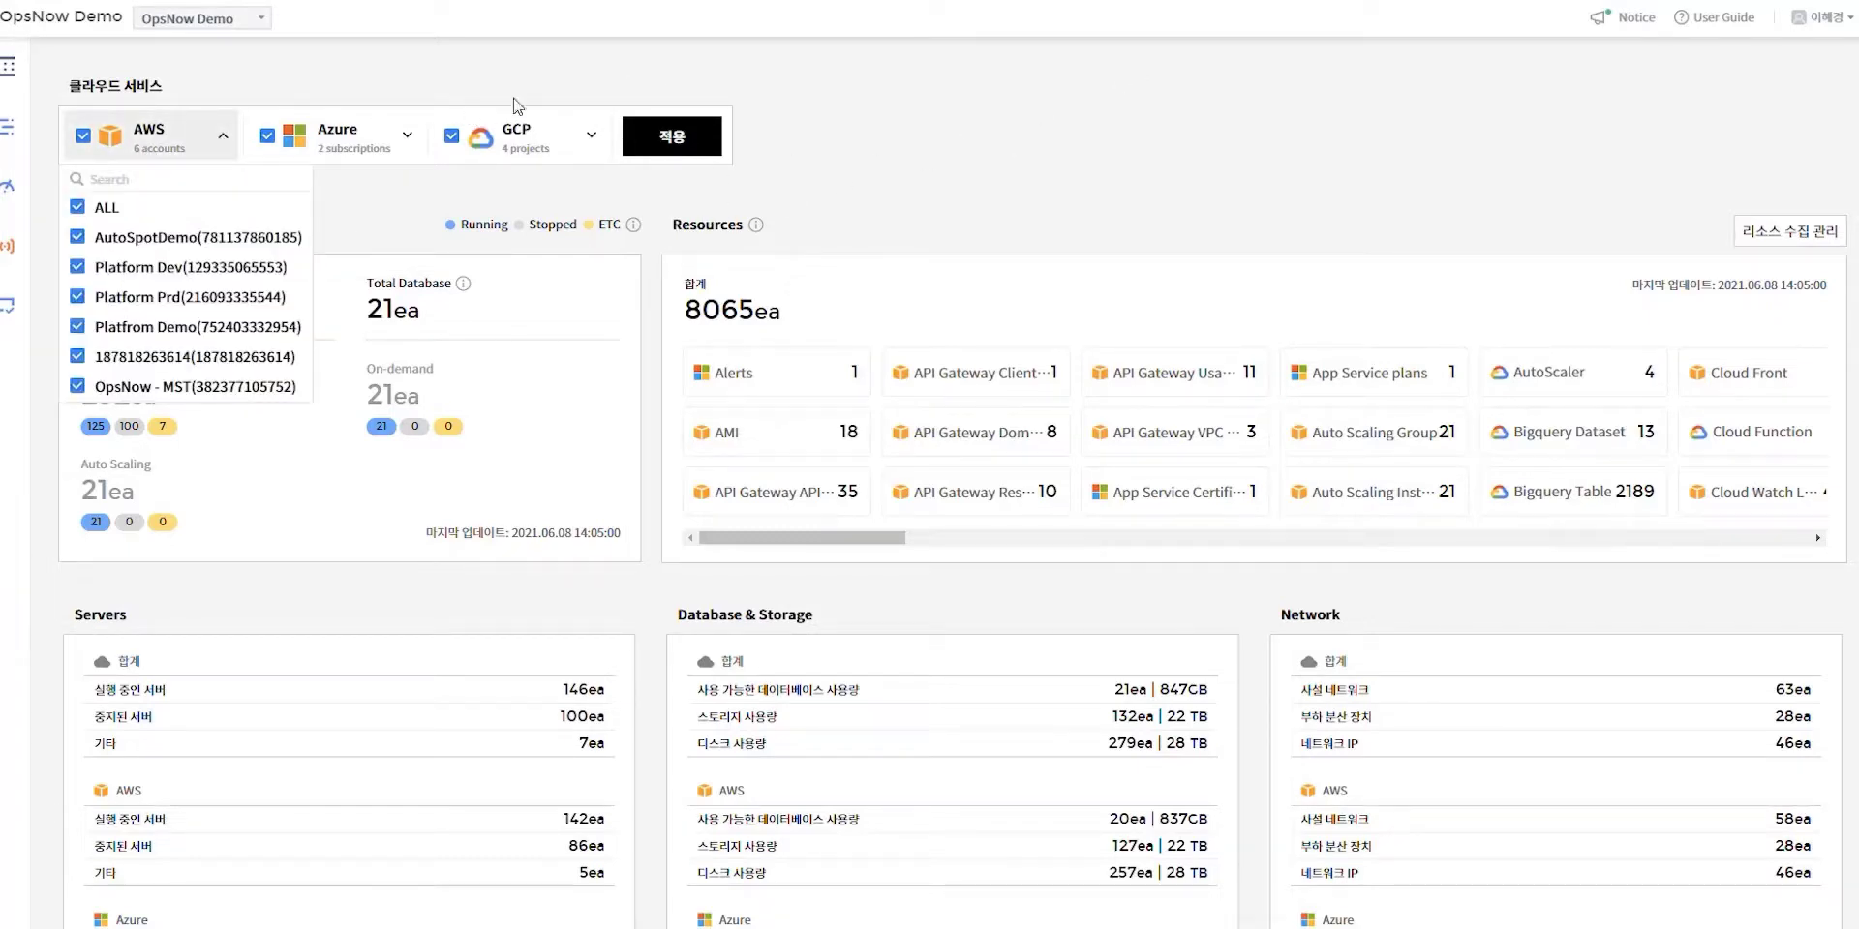
pyautogui.click(407, 137)
pyautogui.click(597, 137)
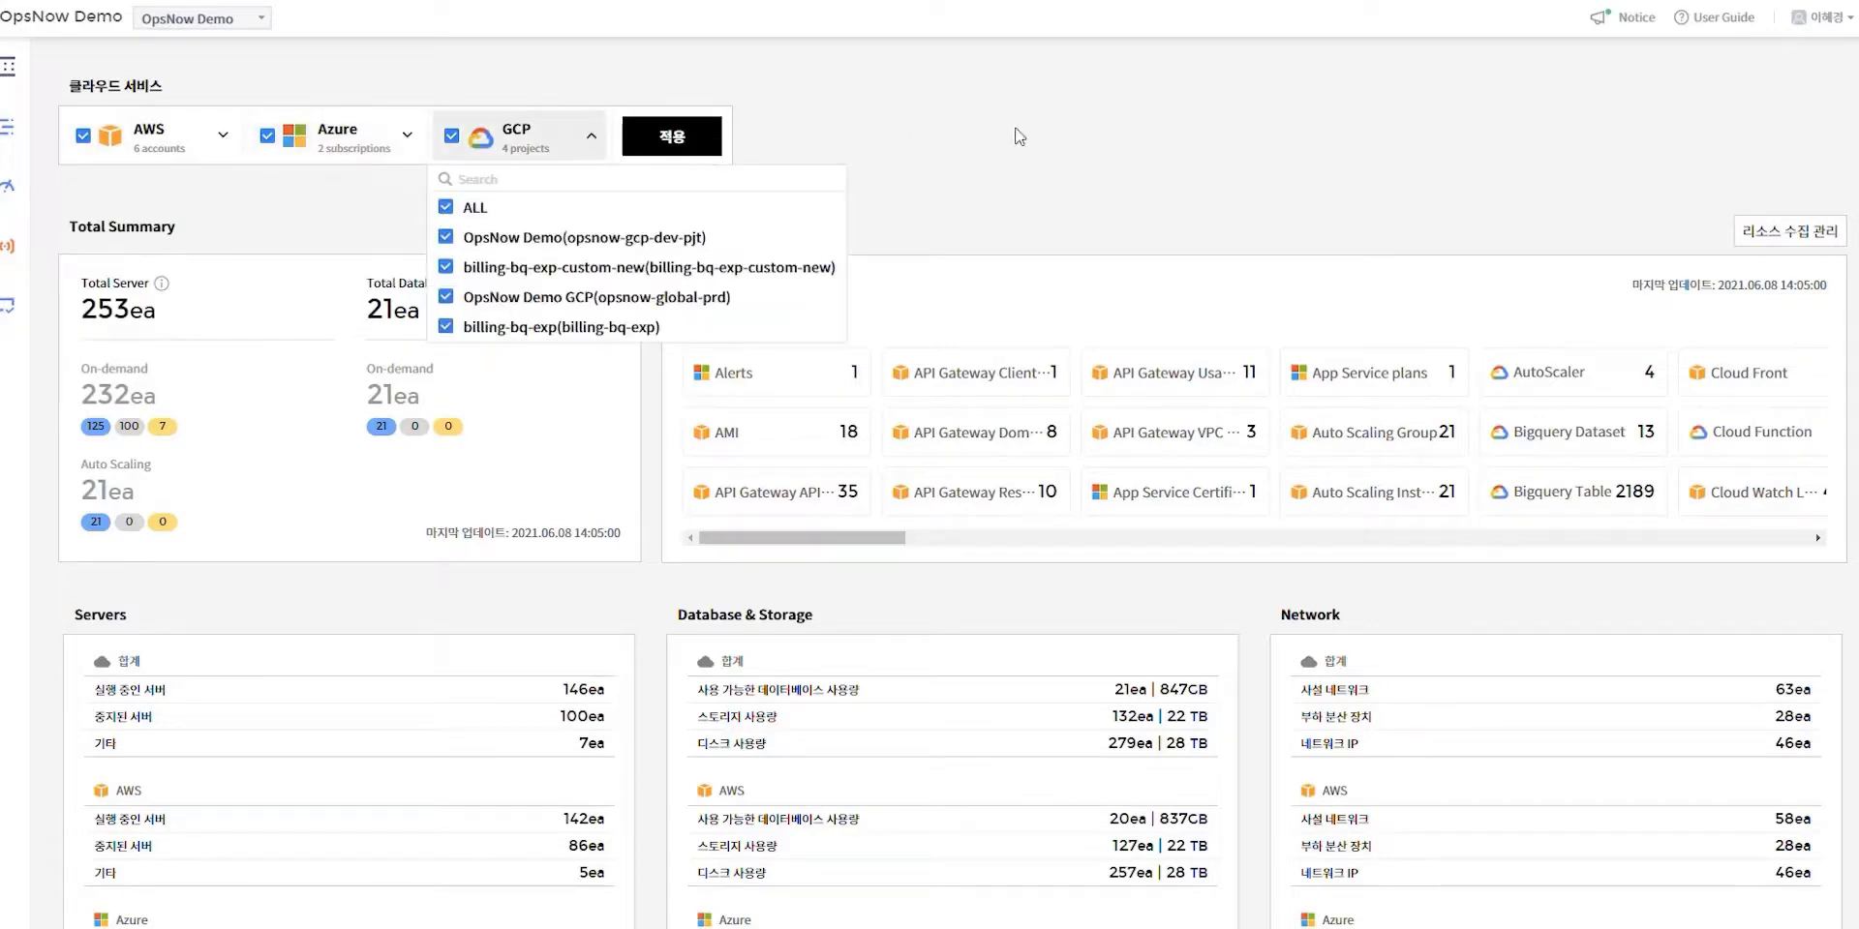
pyautogui.click(914, 141)
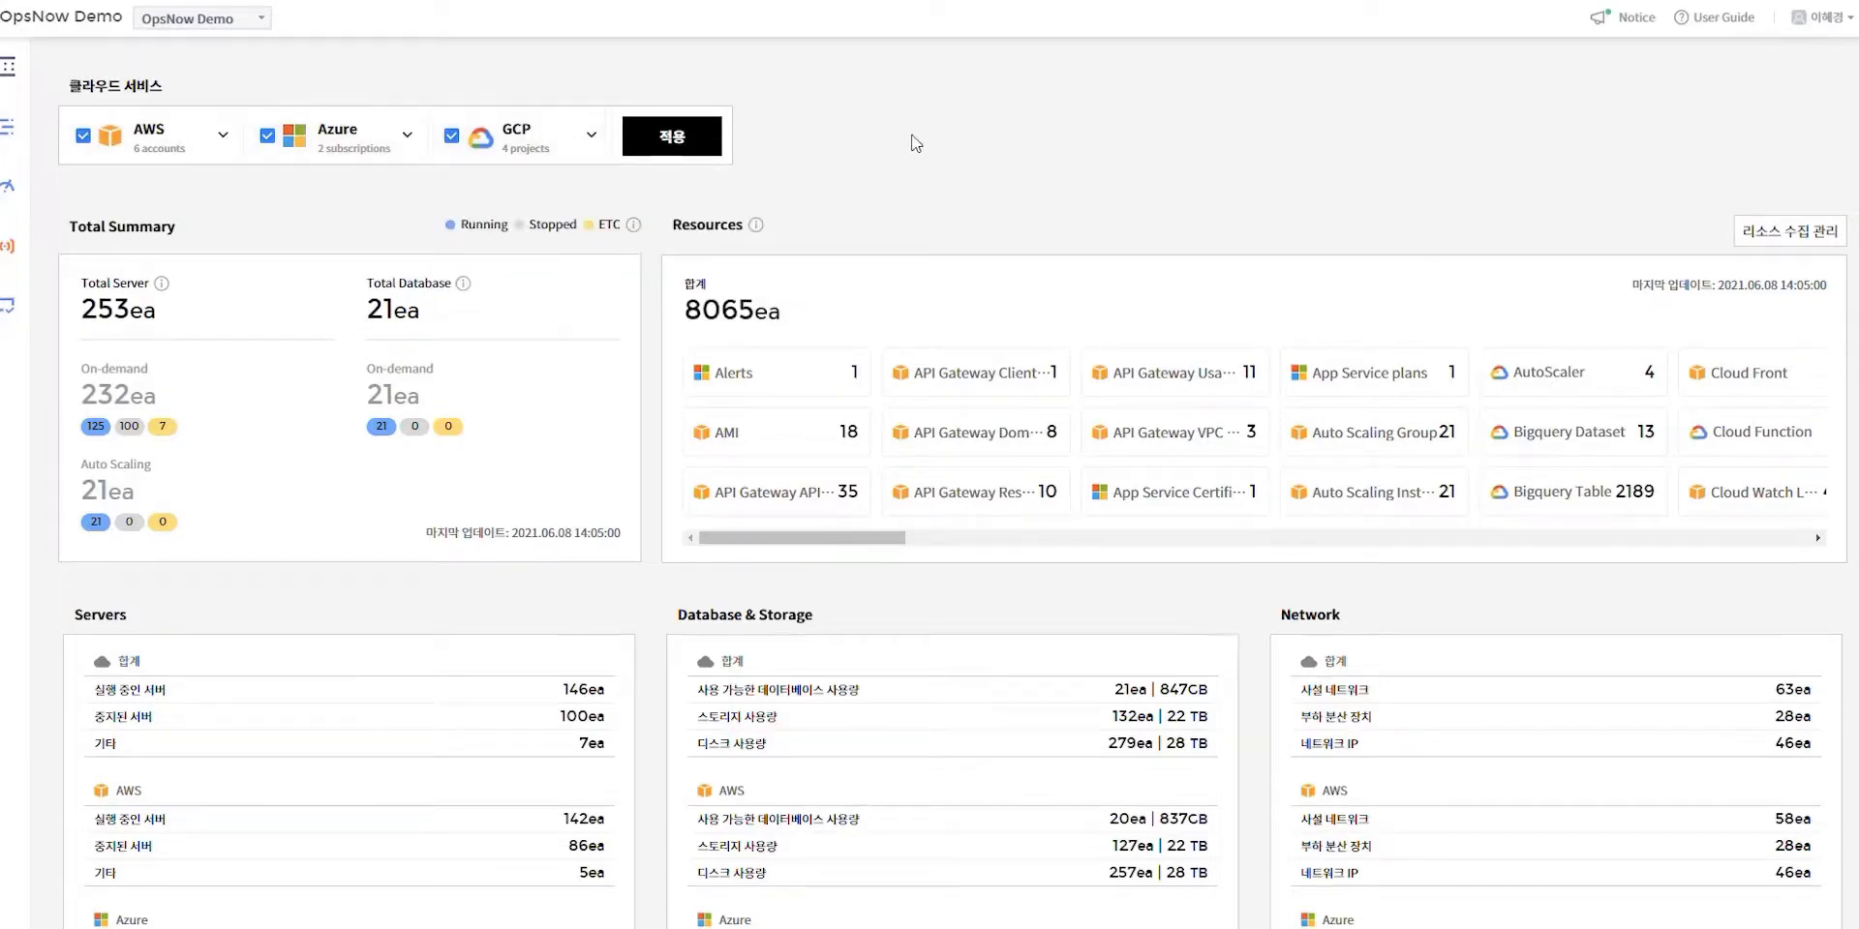
# - Exclude the AutoSpotDemo AWS account and all GCP projects from the cloud service filter and apply it to the dashboard
pyautogui.click(231, 140)
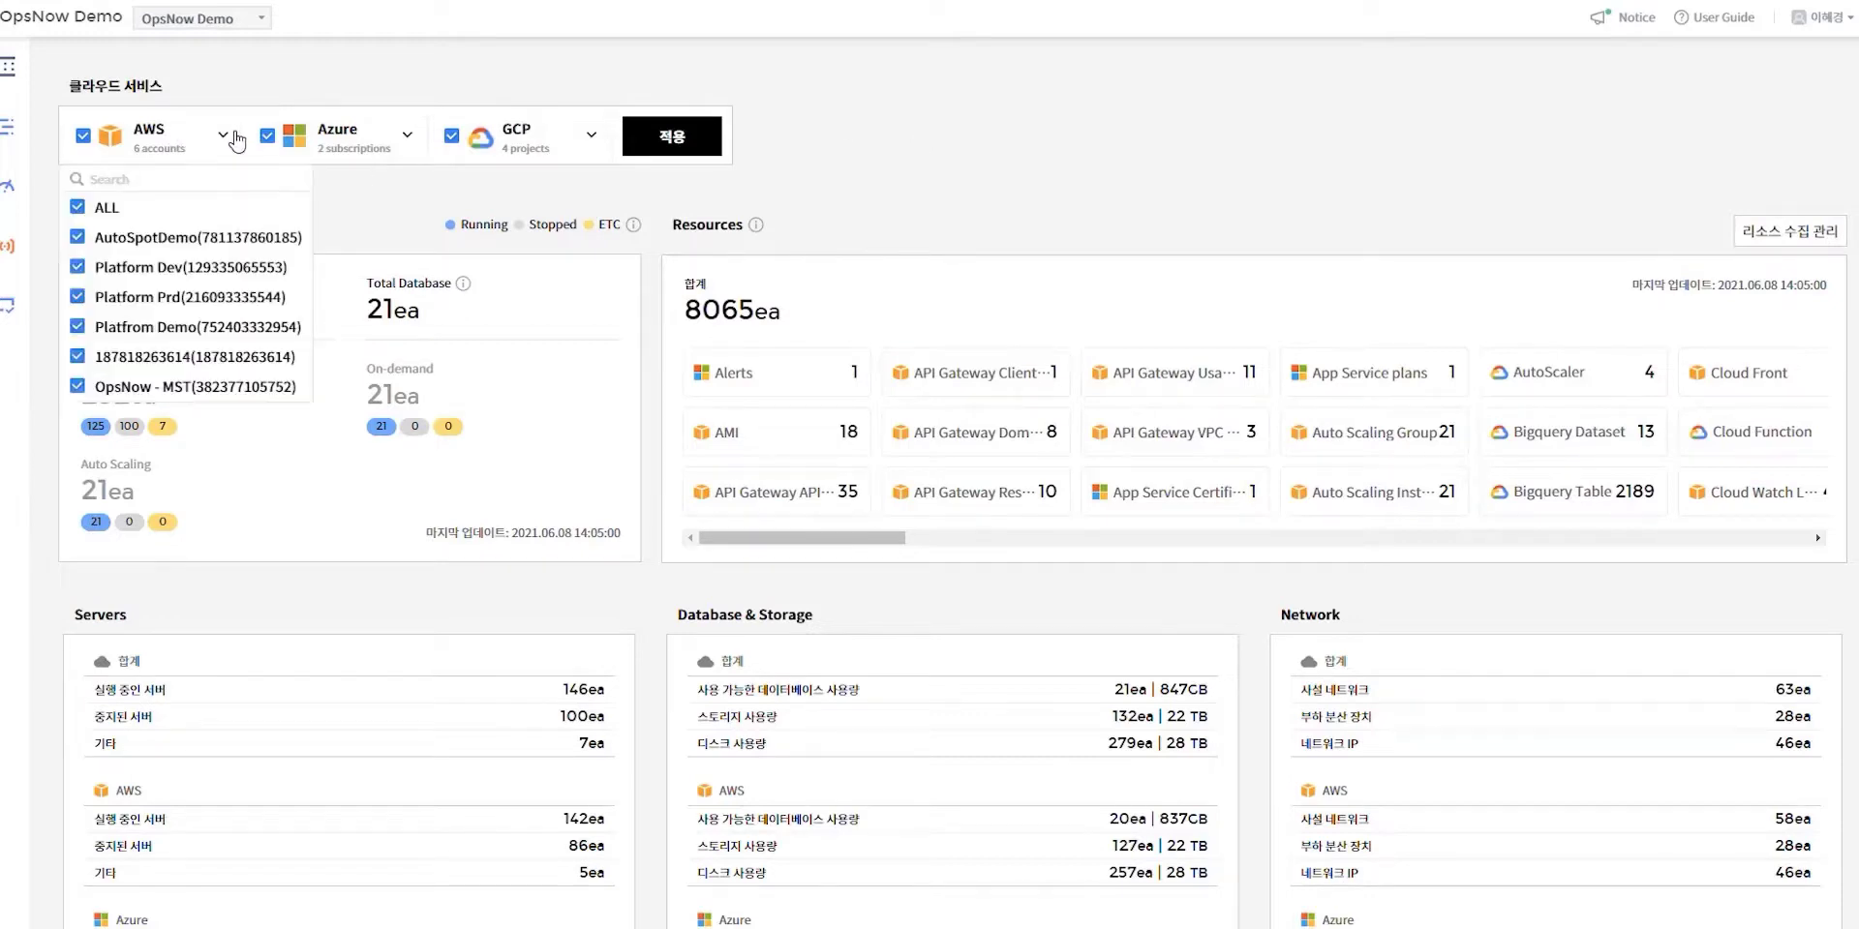
pyautogui.click(78, 240)
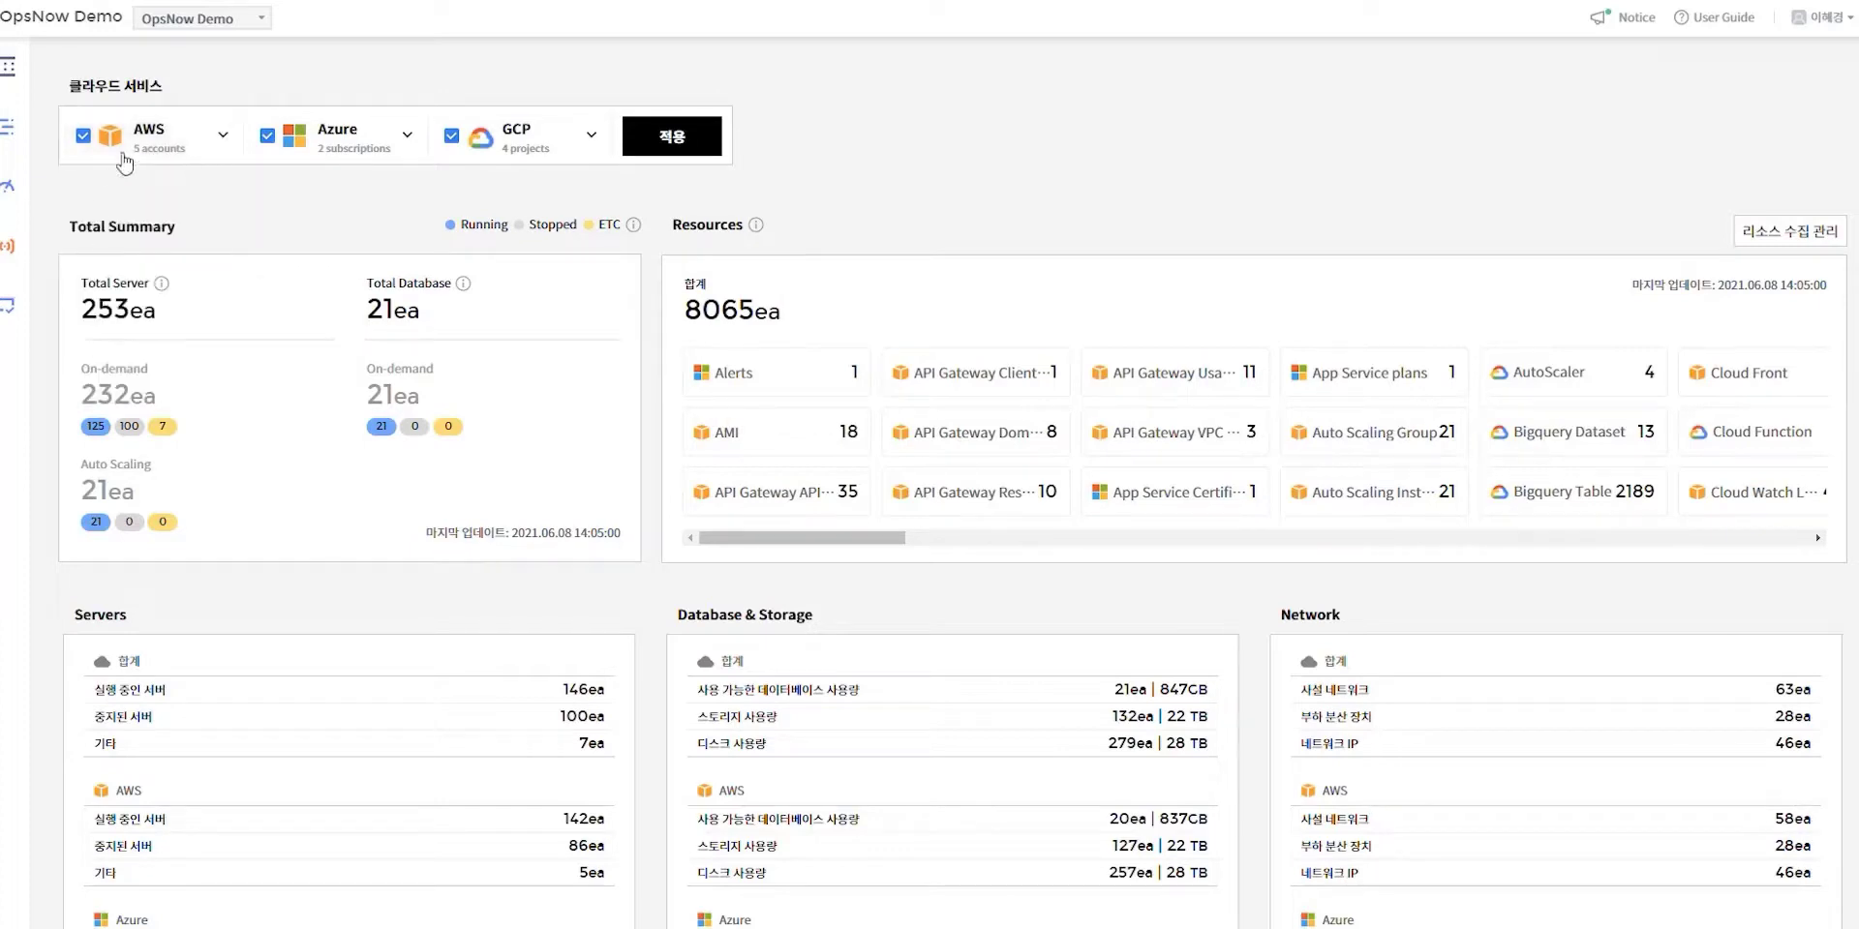
pyautogui.click(236, 141)
pyautogui.click(599, 198)
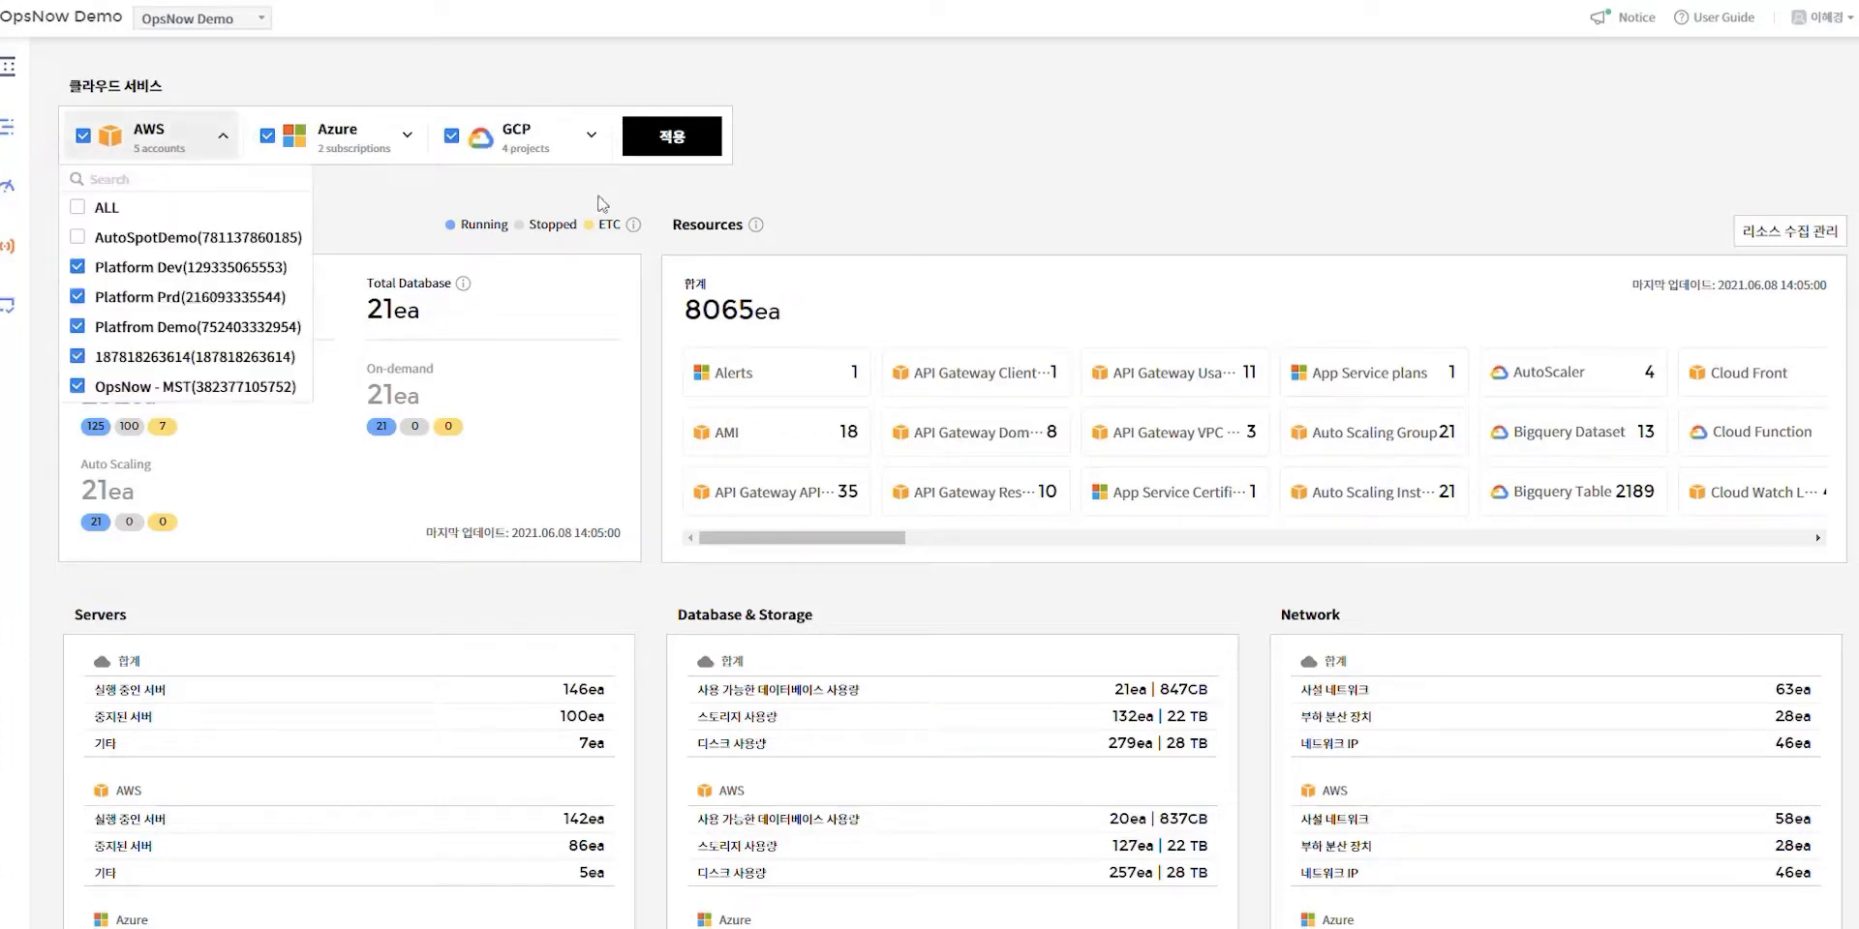
pyautogui.click(451, 136)
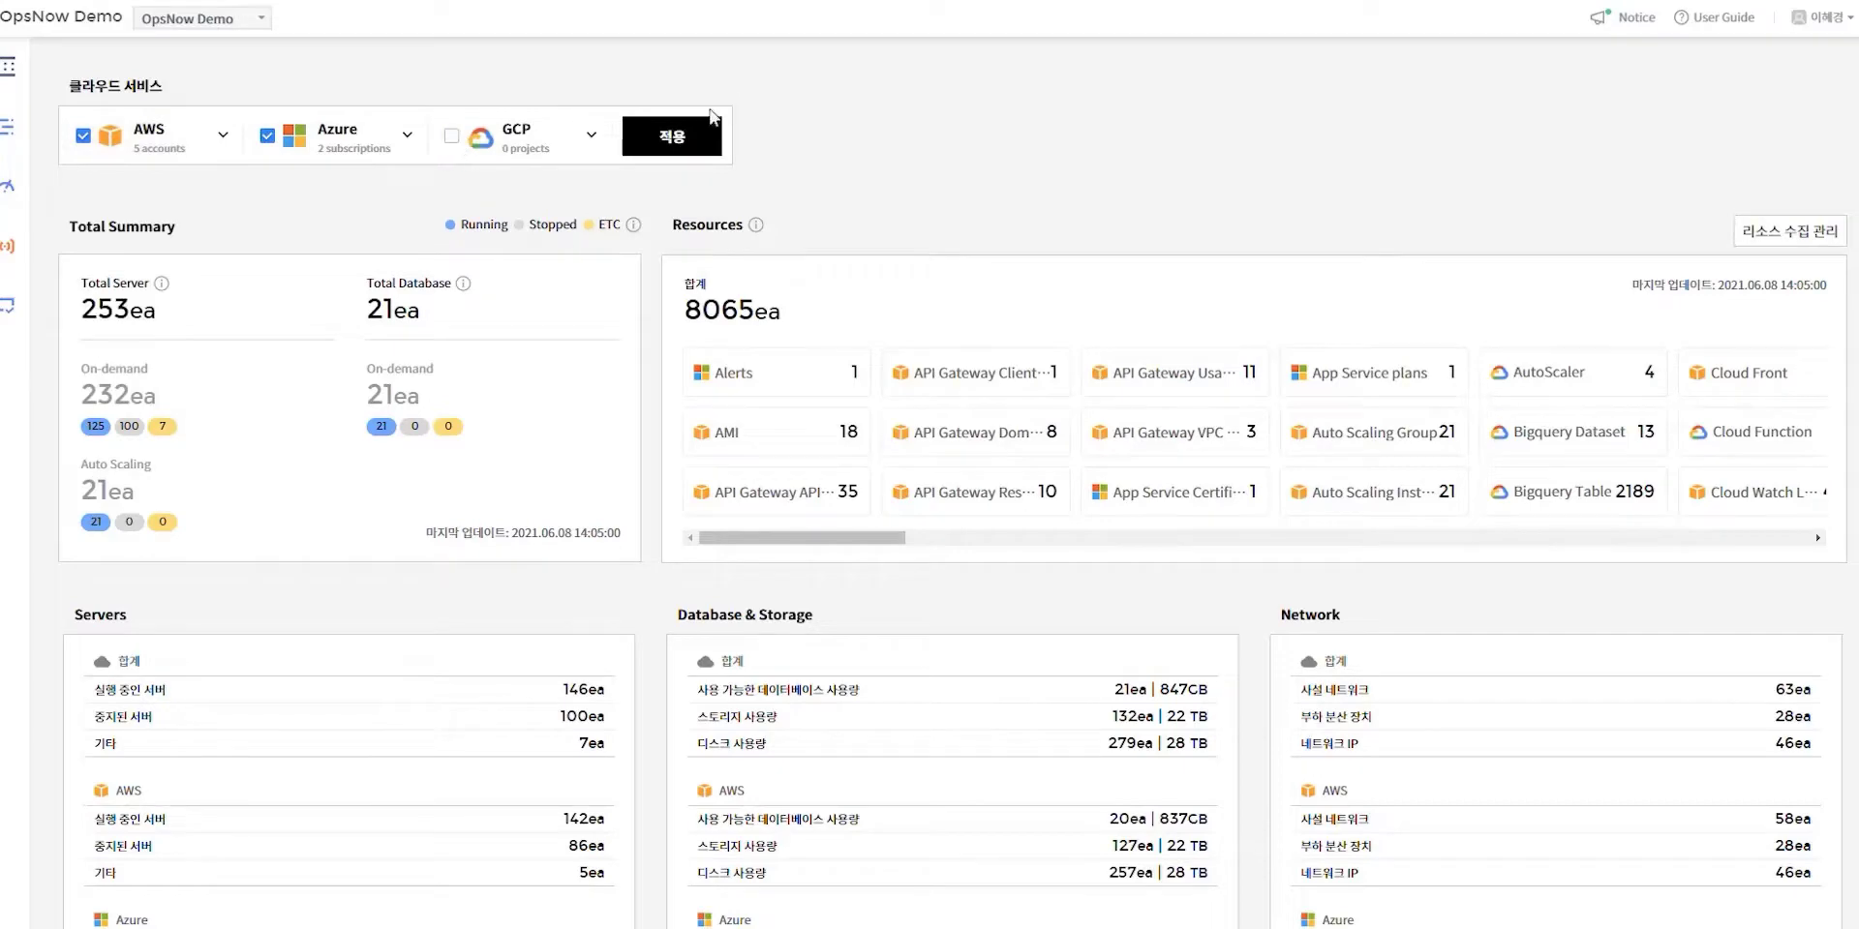
pyautogui.click(699, 136)
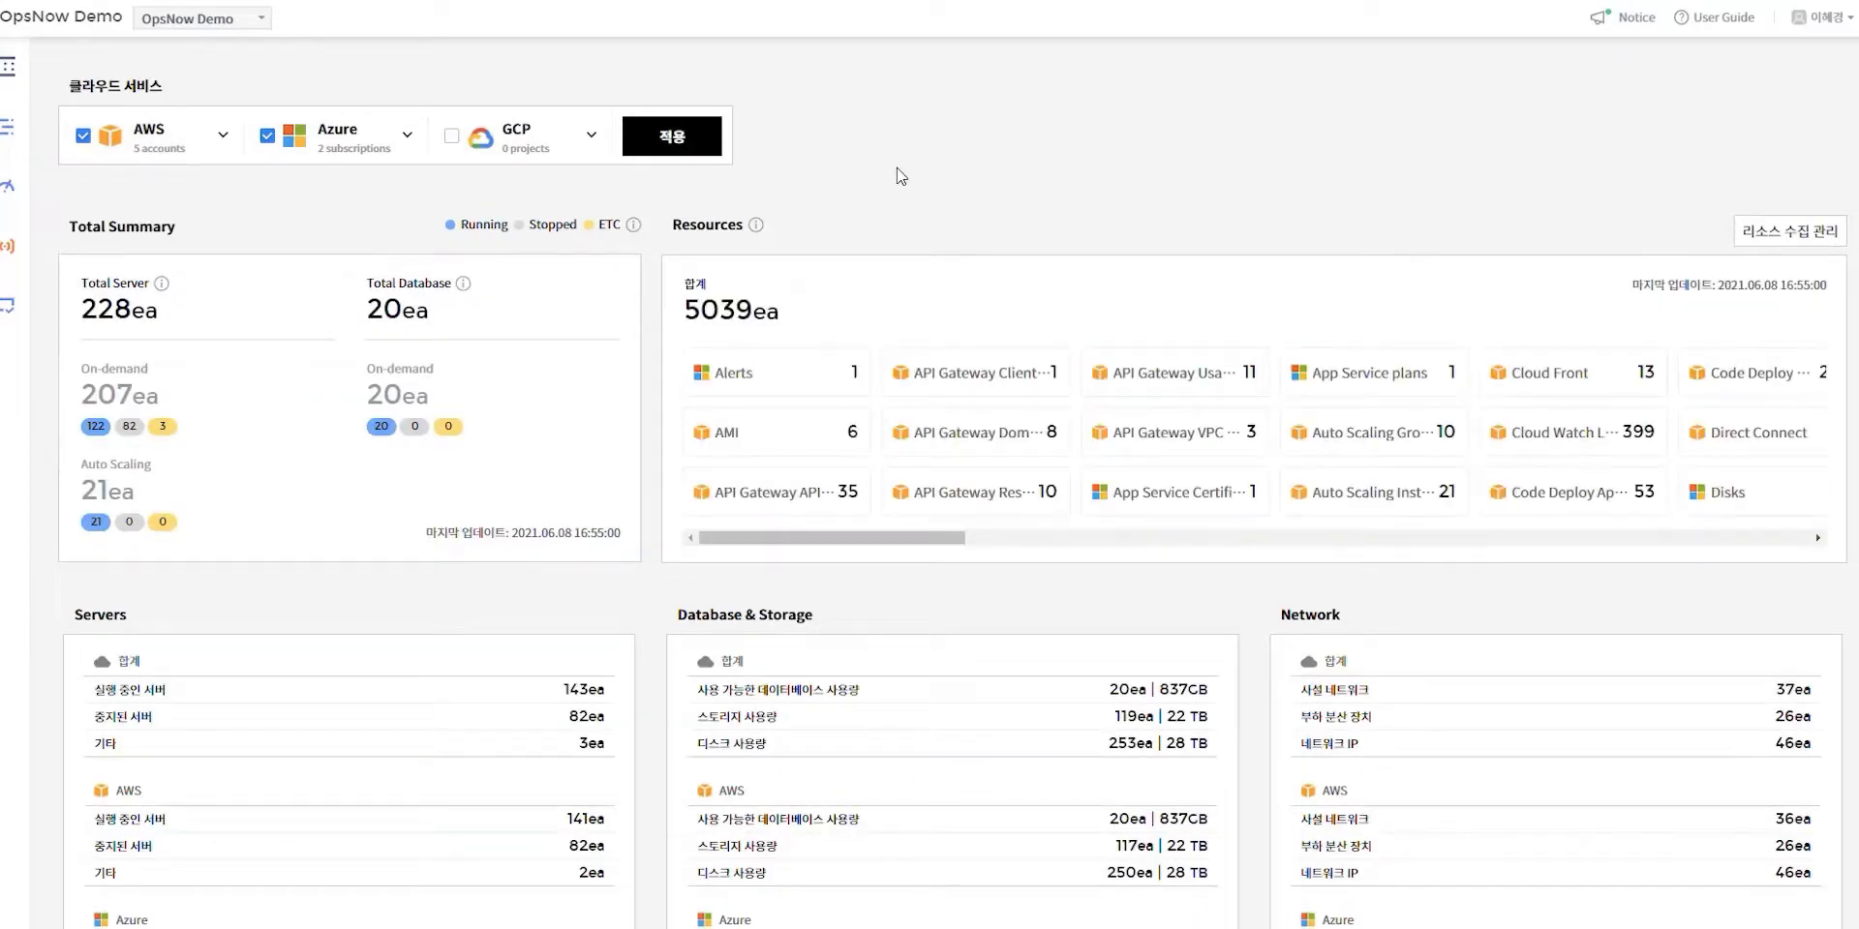
# - Review the dashboard's Servers, Database & Storage and Network summaries with their usage and performance charts
pyautogui.scroll(-4, 946, 186)
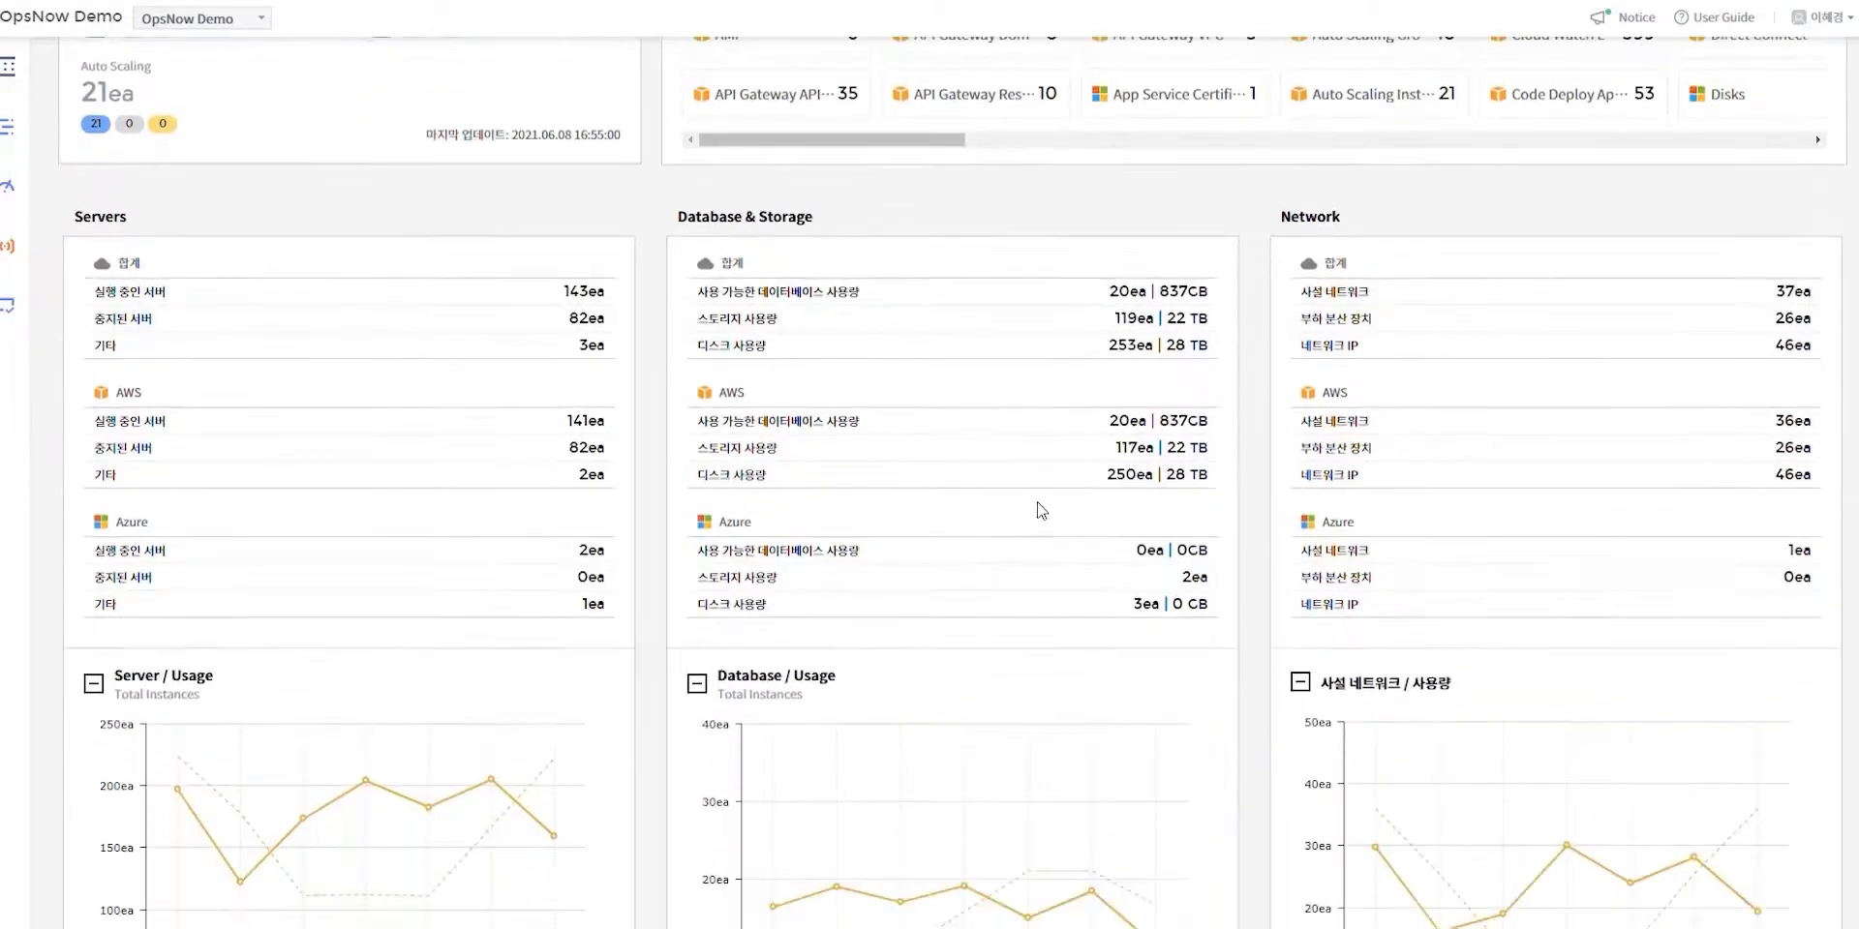
pyautogui.scroll(-2, 971, 539)
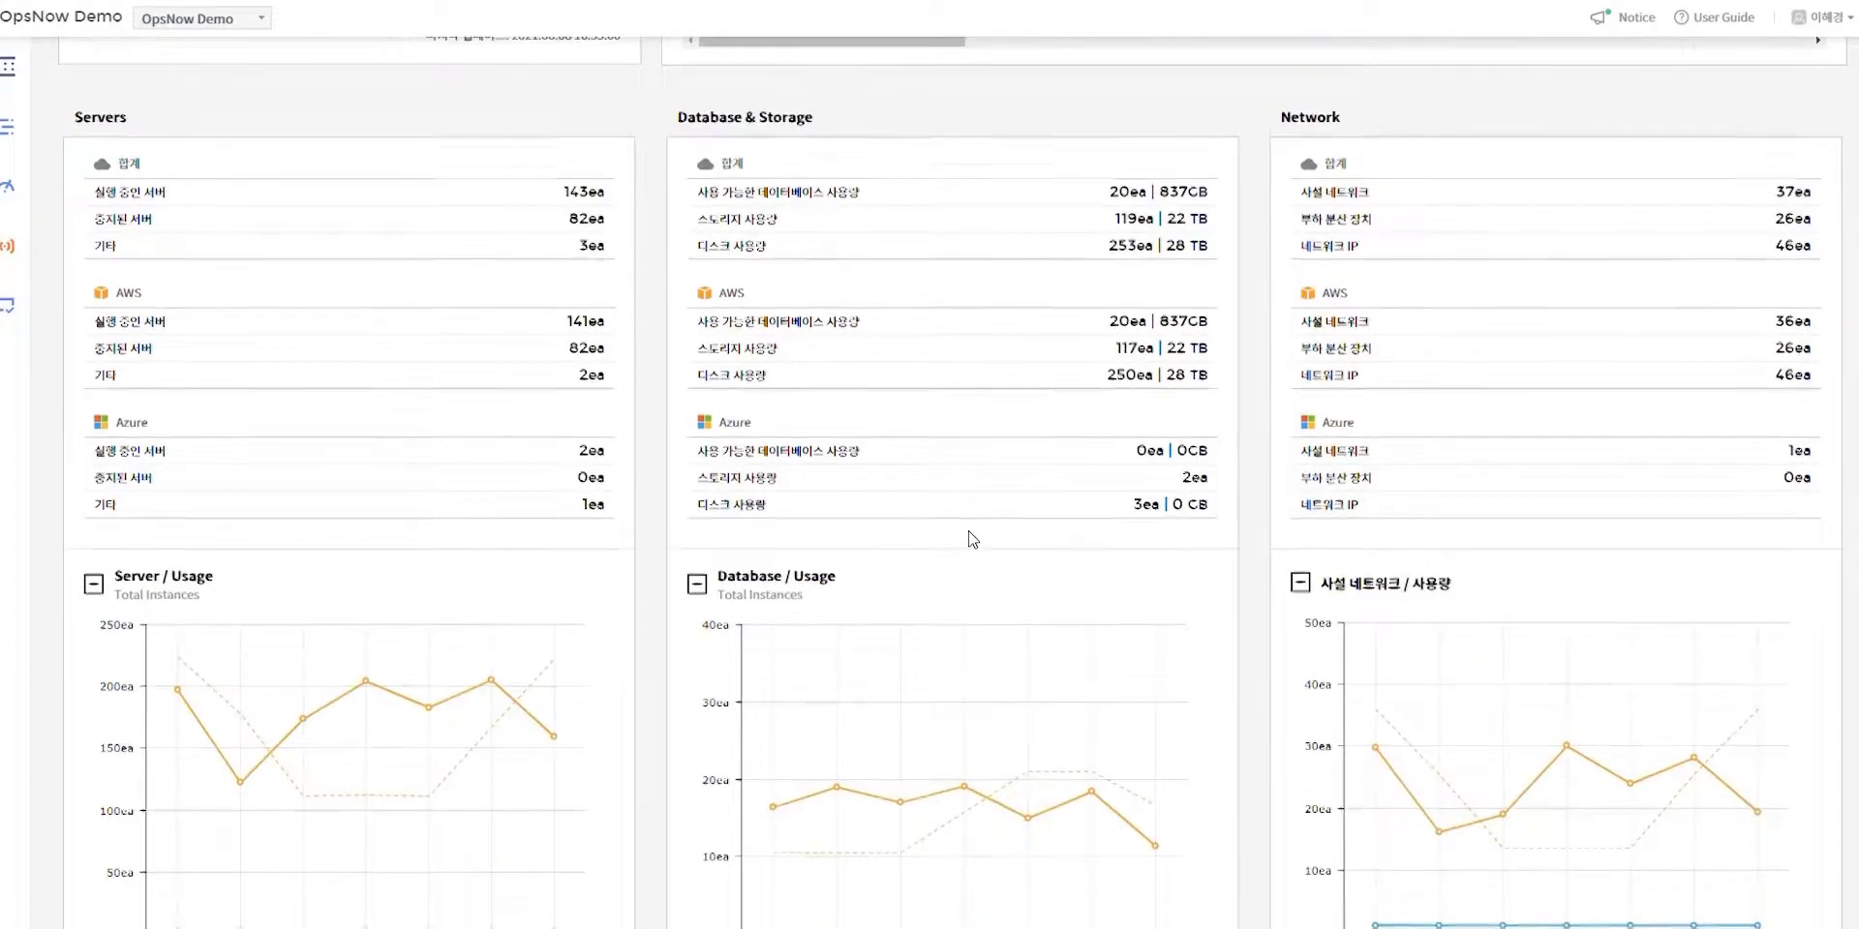
pyautogui.scroll(-4, 981, 541)
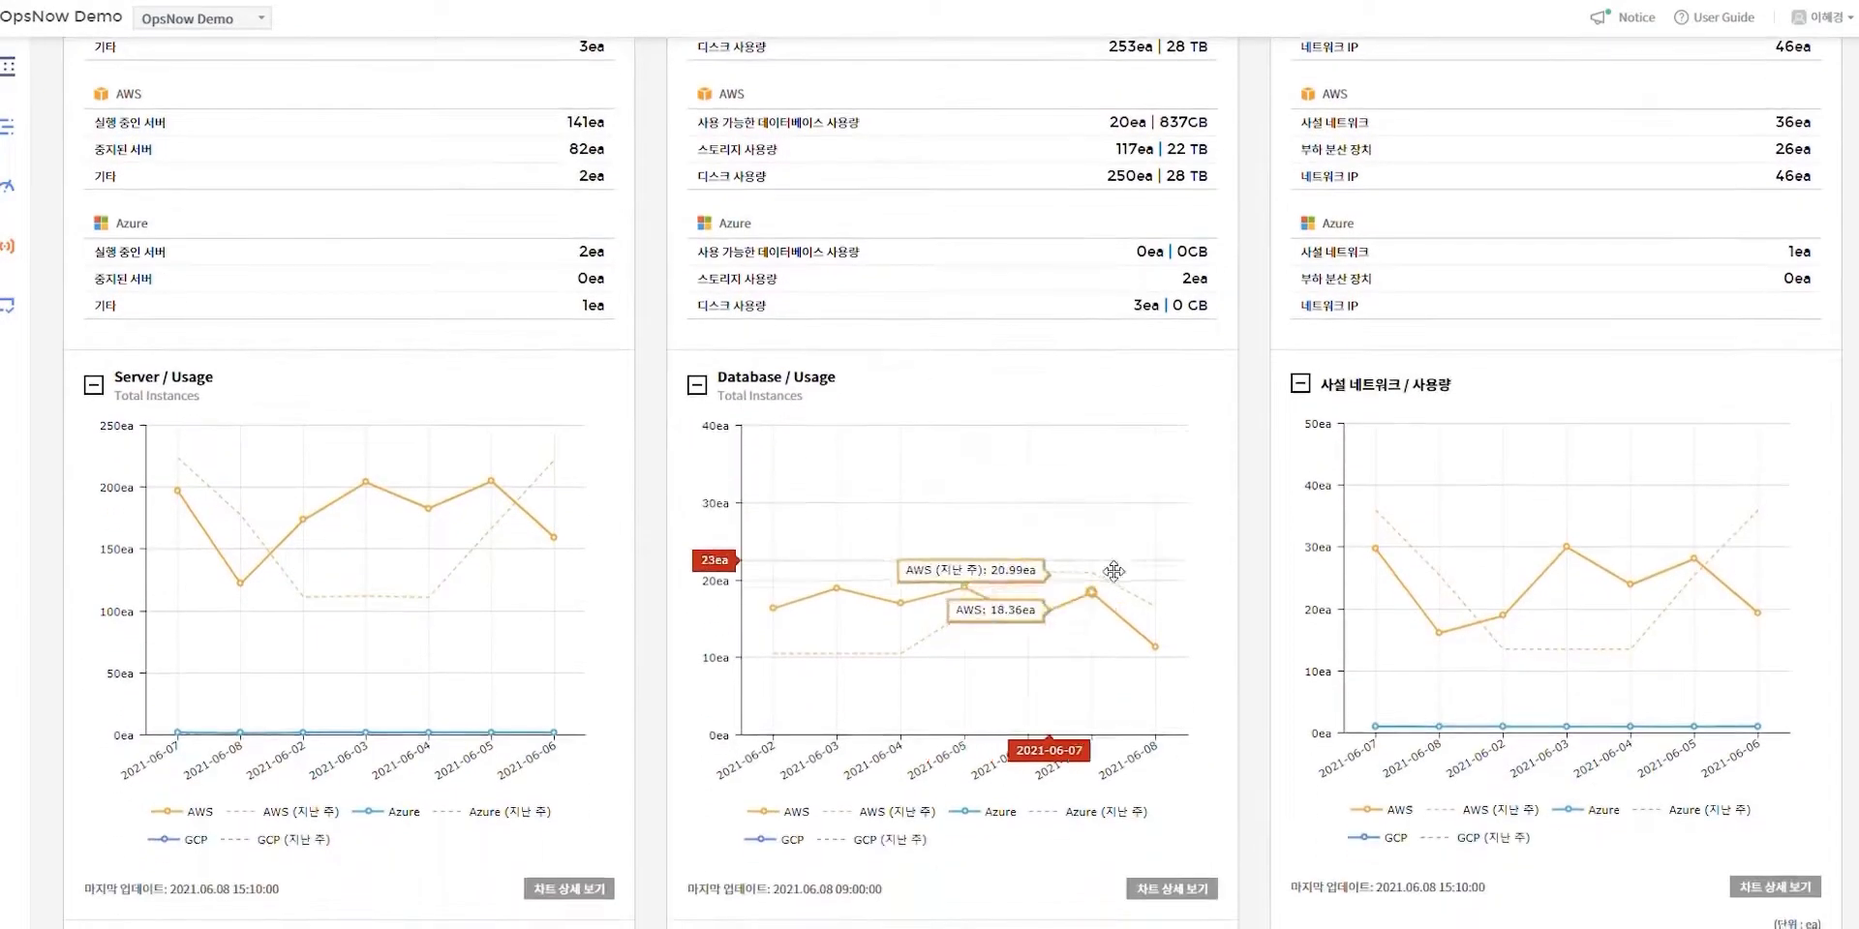
pyautogui.scroll(-8, 1255, 643)
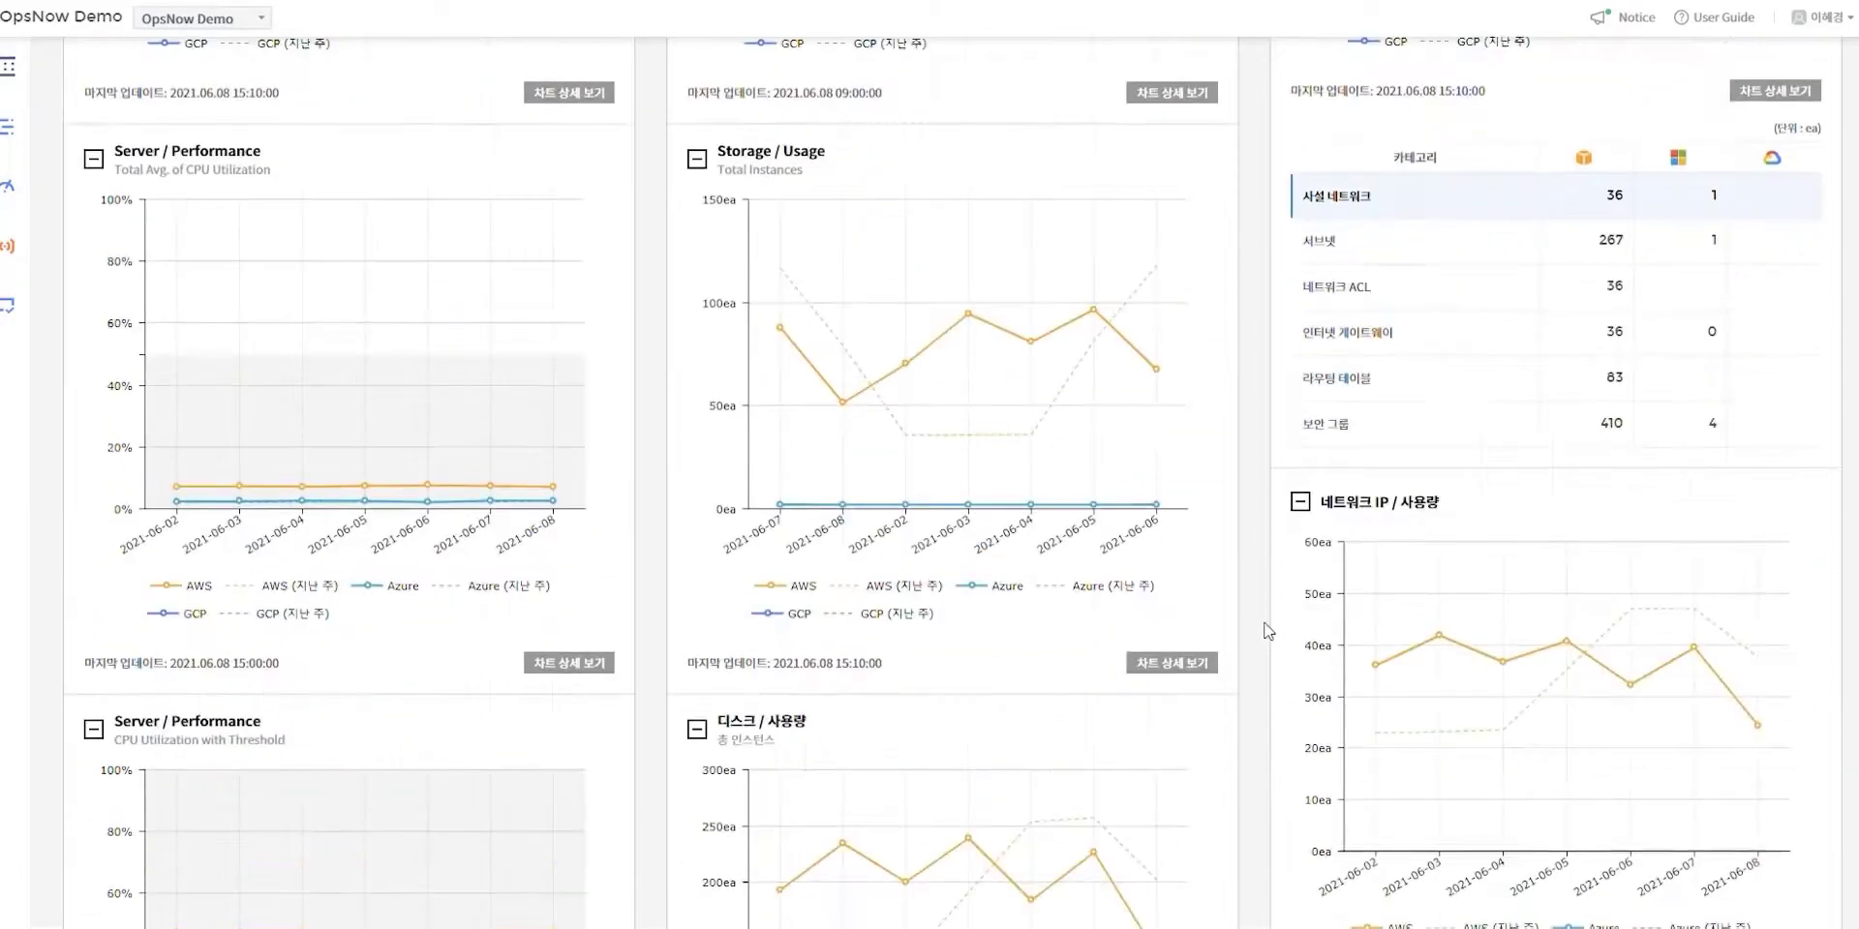
pyautogui.scroll(-5, 1268, 631)
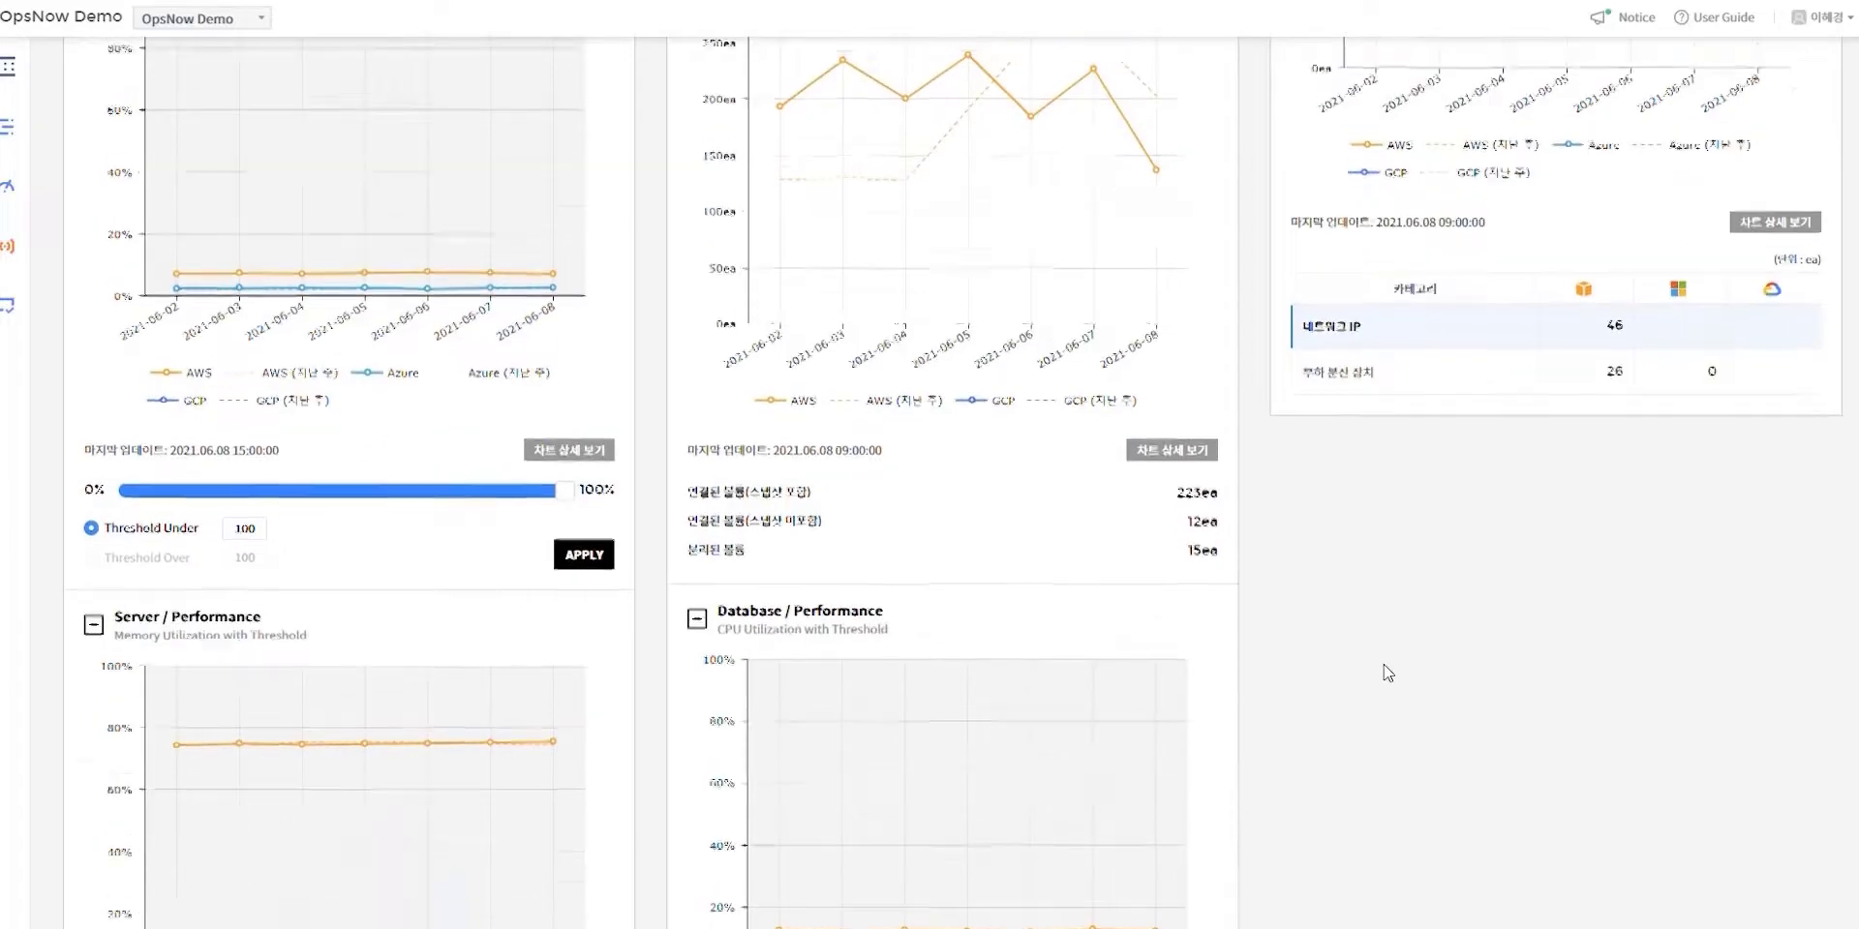
pyautogui.scroll(9, 1383, 662)
pyautogui.scroll(15, 1381, 662)
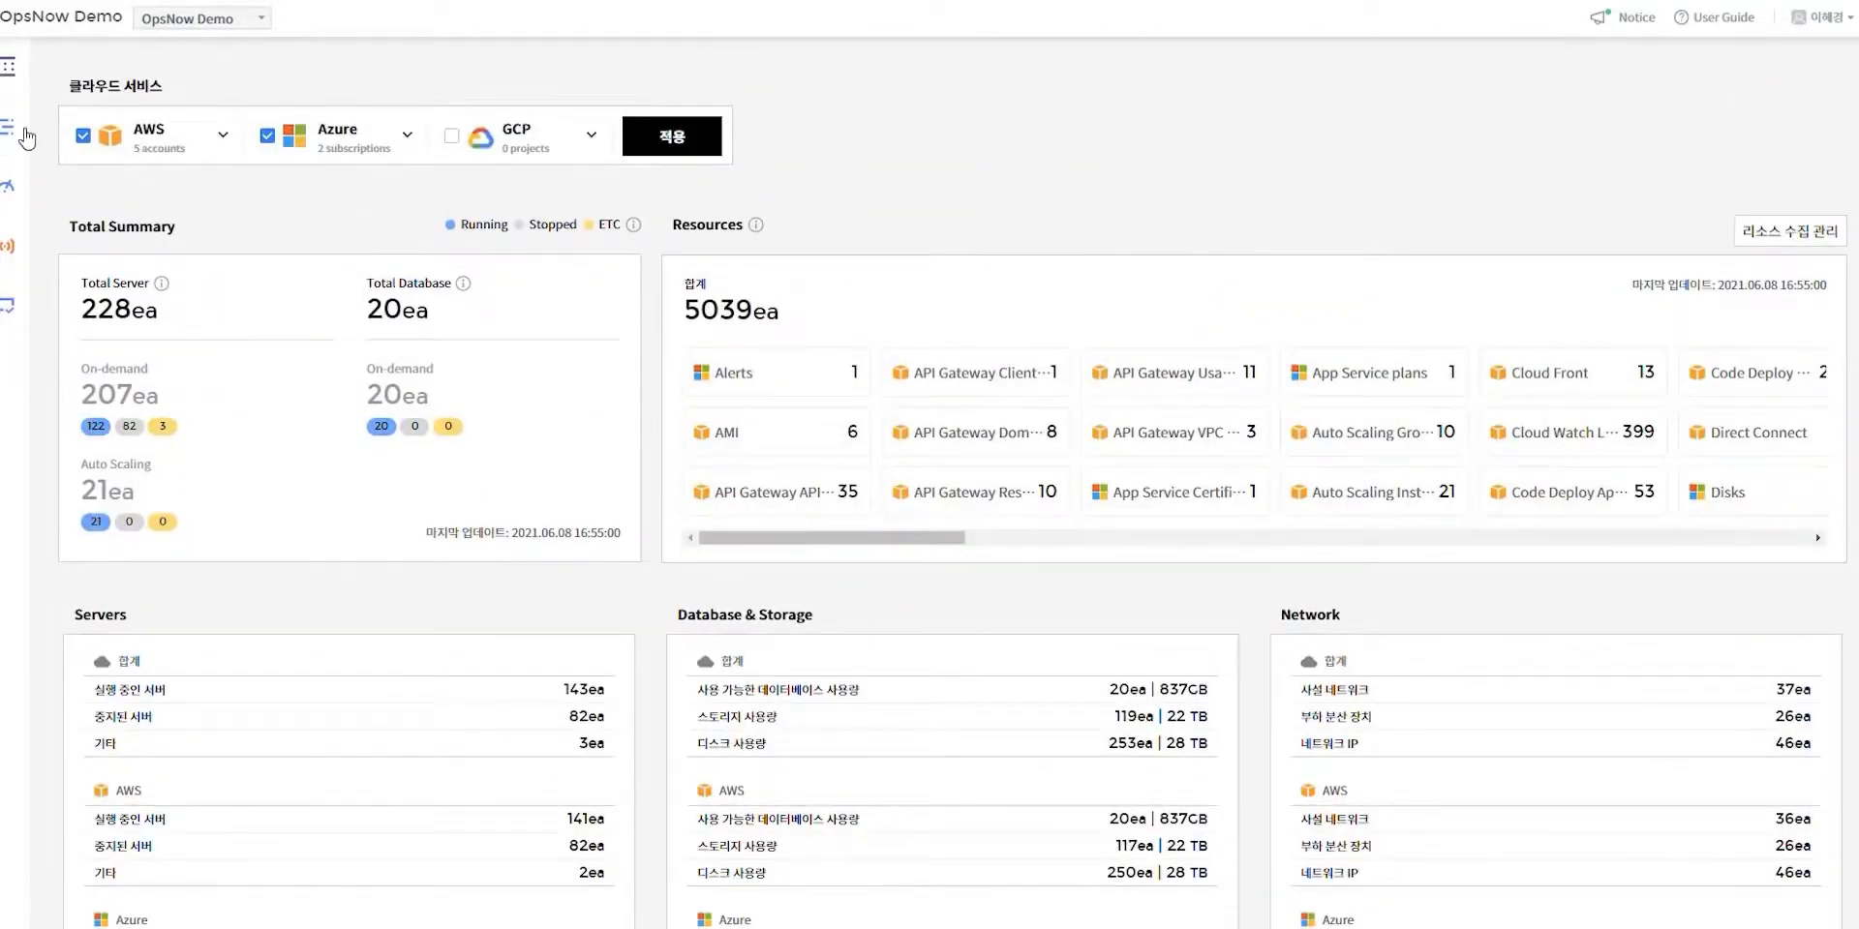
# - Open the Asset Management usage page (사용량) and view the AWS resources for RDS Instance, S3 and EC2
pyautogui.click(27, 139)
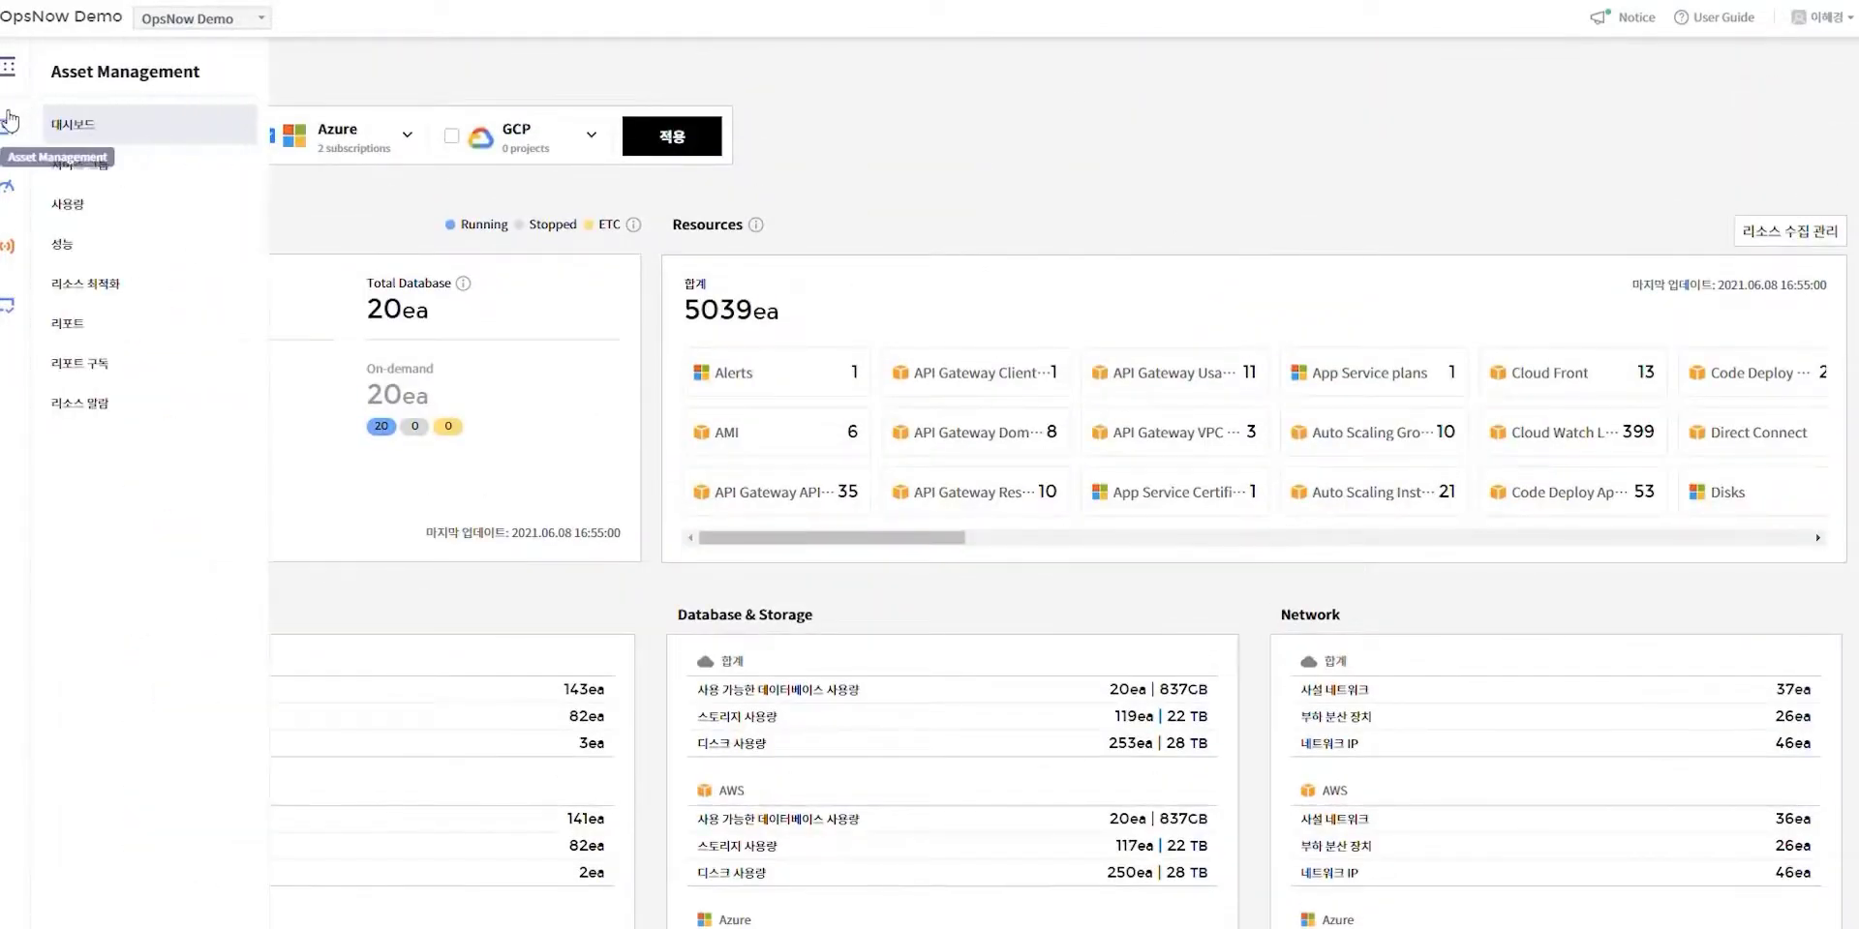
pyautogui.click(68, 207)
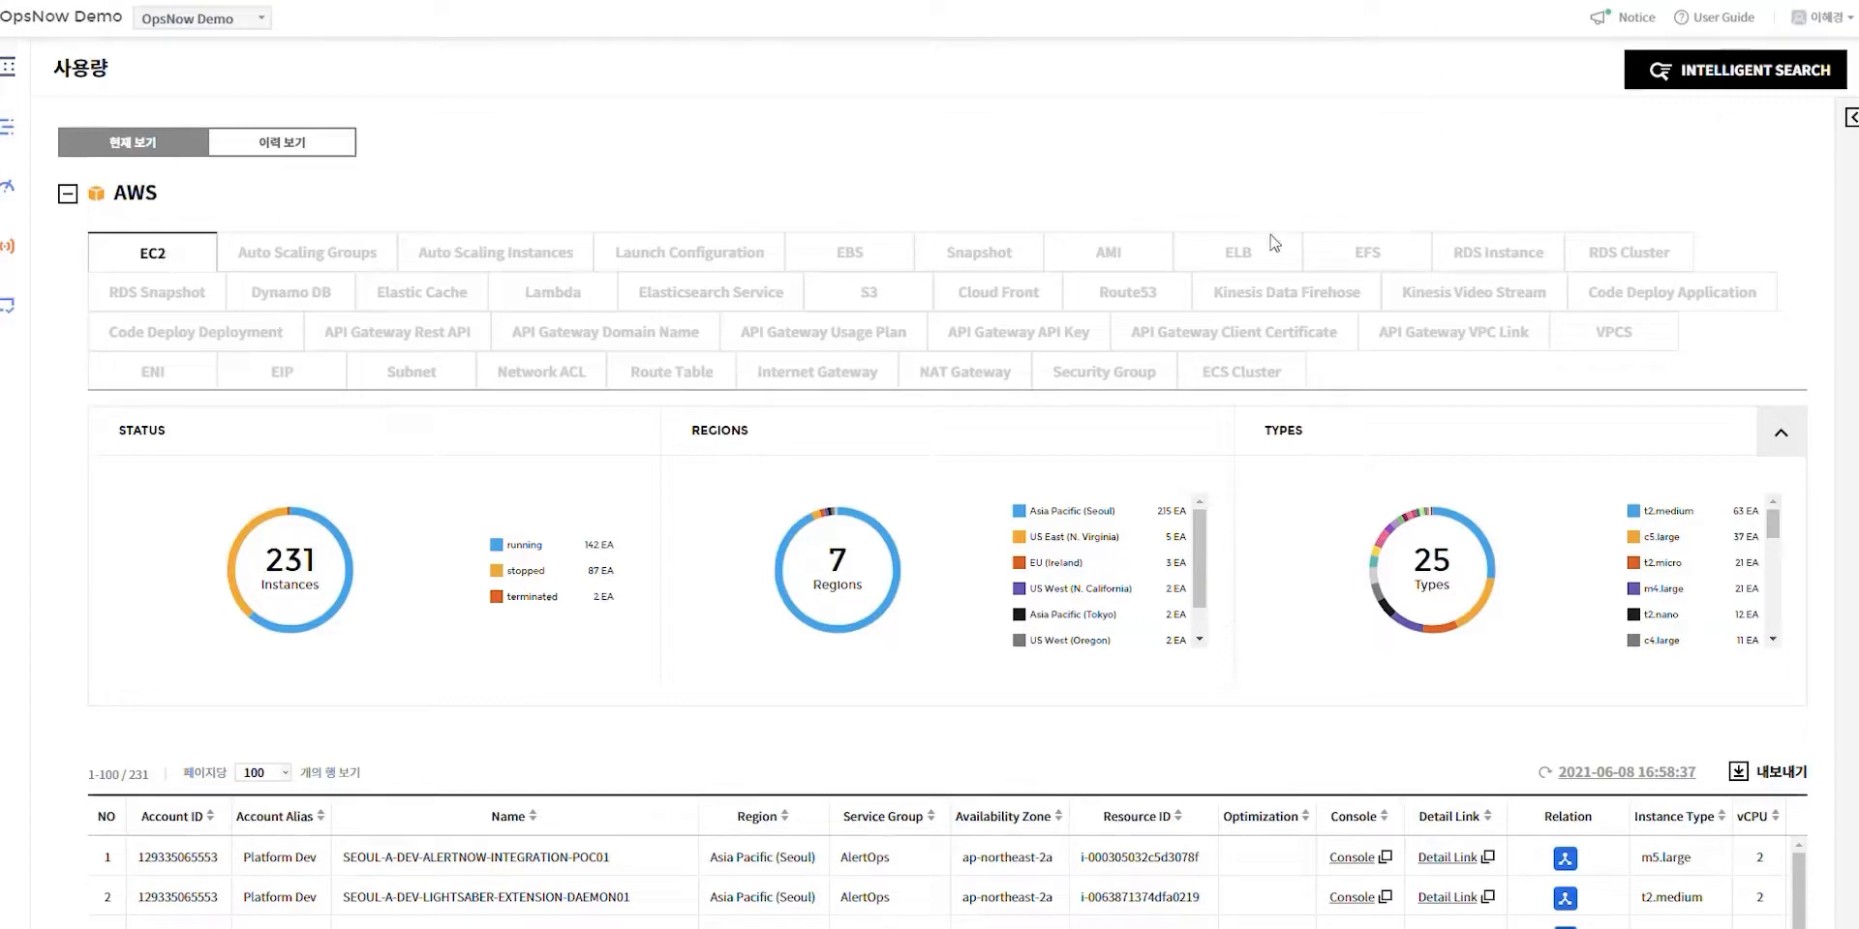
pyautogui.click(1518, 257)
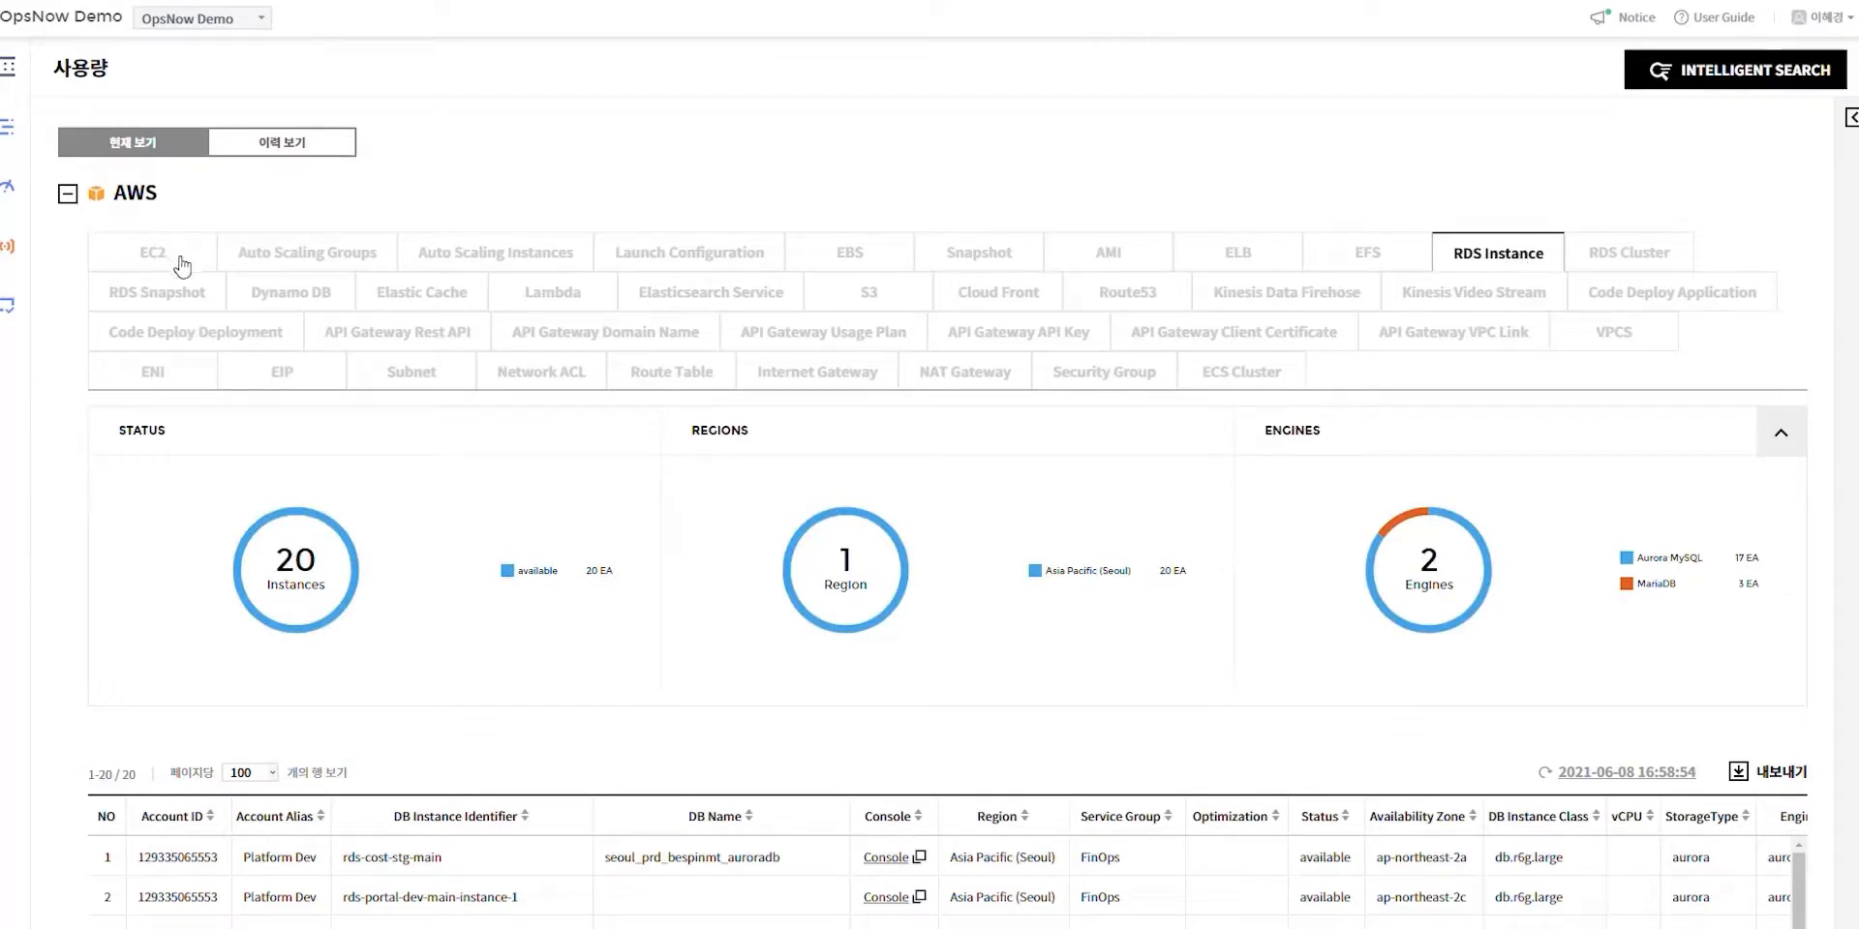
pyautogui.click(868, 295)
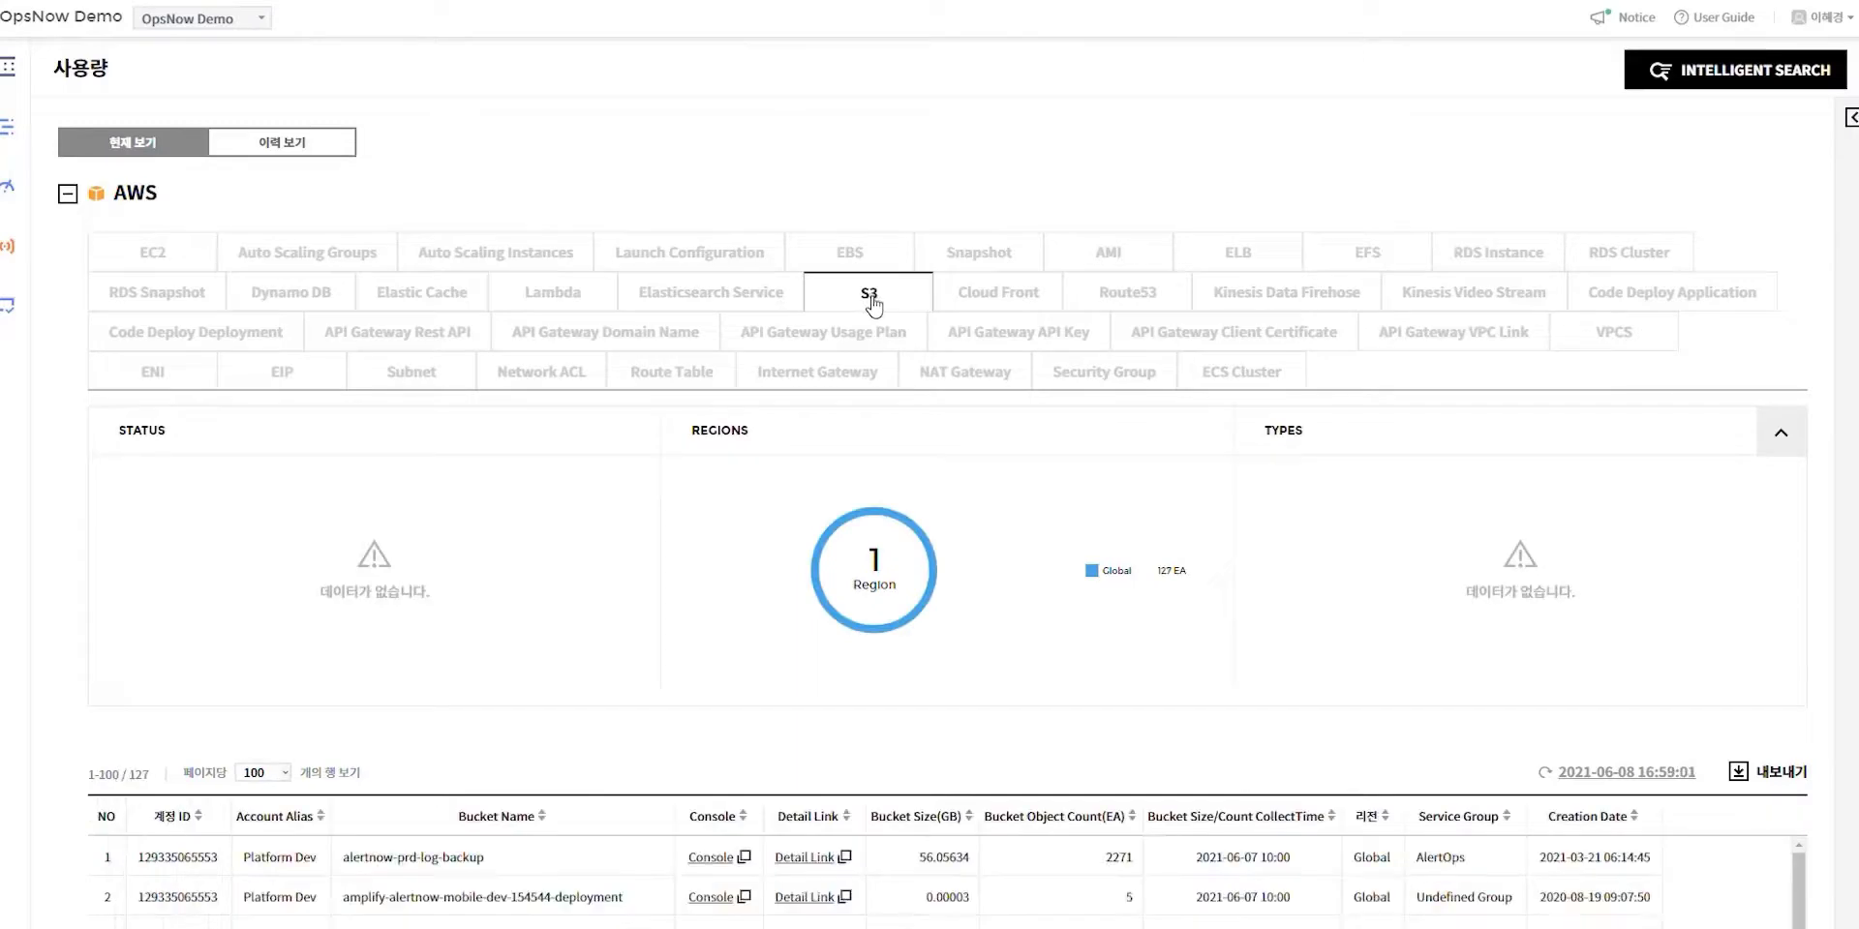
pyautogui.click(141, 257)
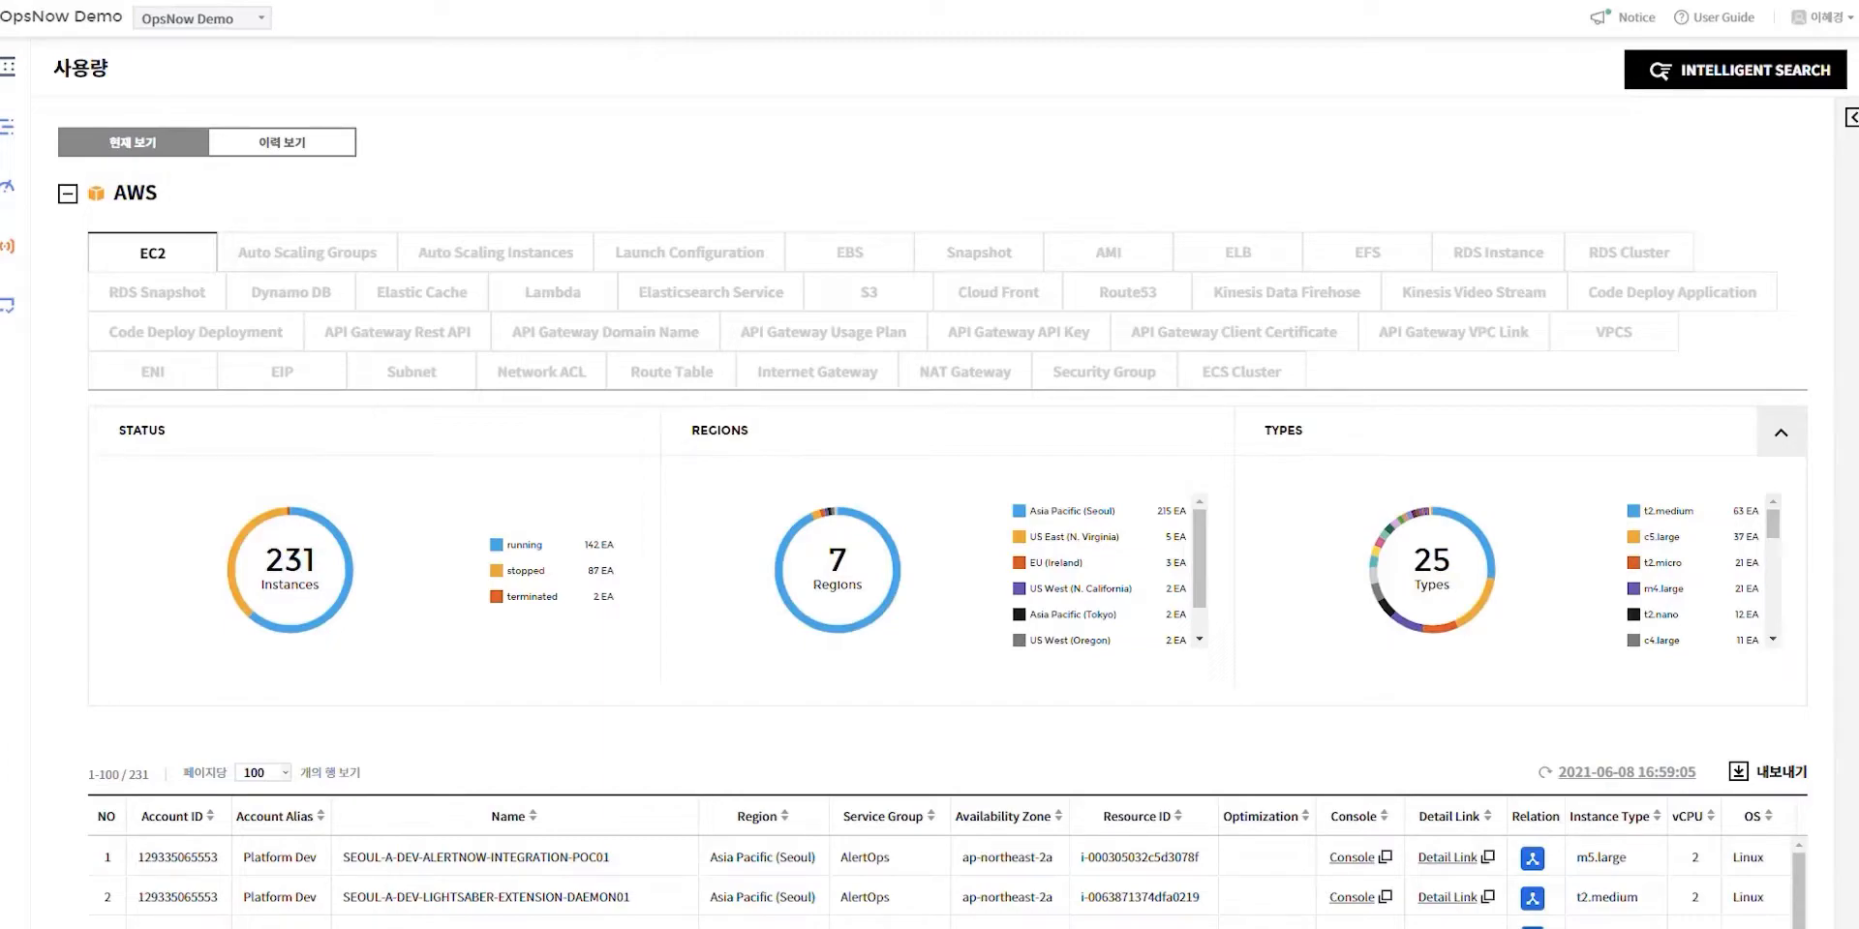
# - Inspect the description and tags of the EC2 instance SEOUL-A-DEV-LIGHTSABER-EXTENSION-DAEMON01, and close its details
pyautogui.scroll(-5, 930, 484)
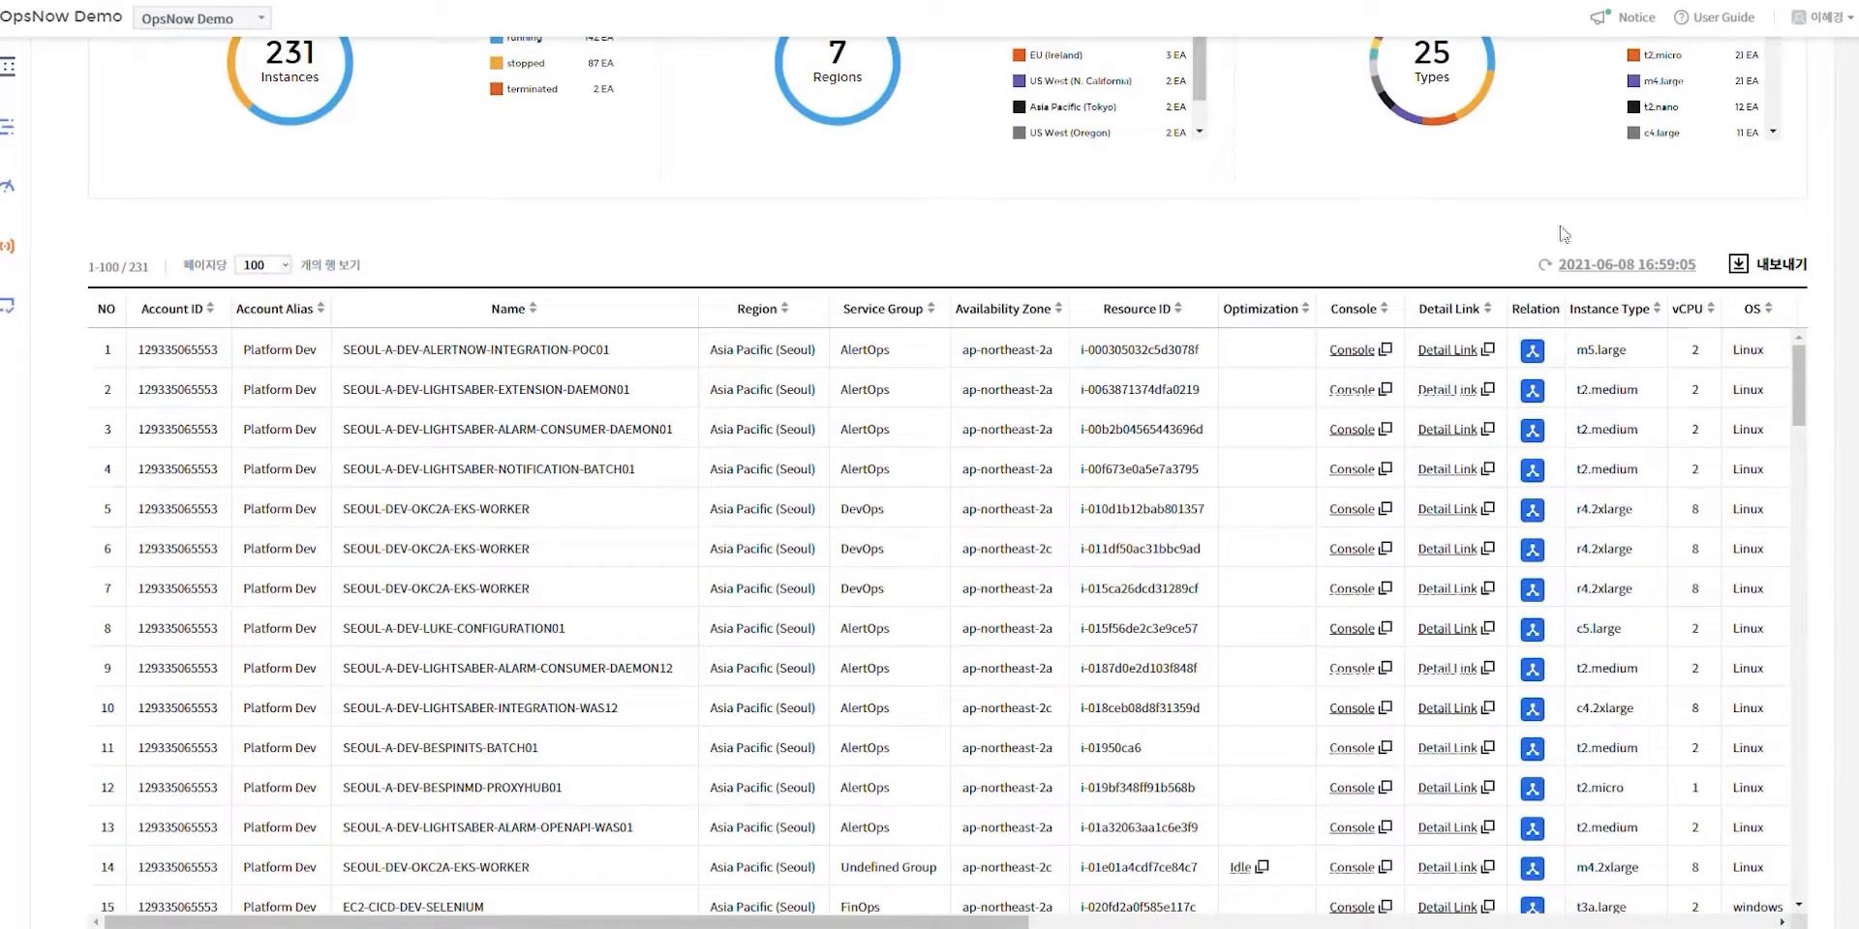
pyautogui.click(503, 393)
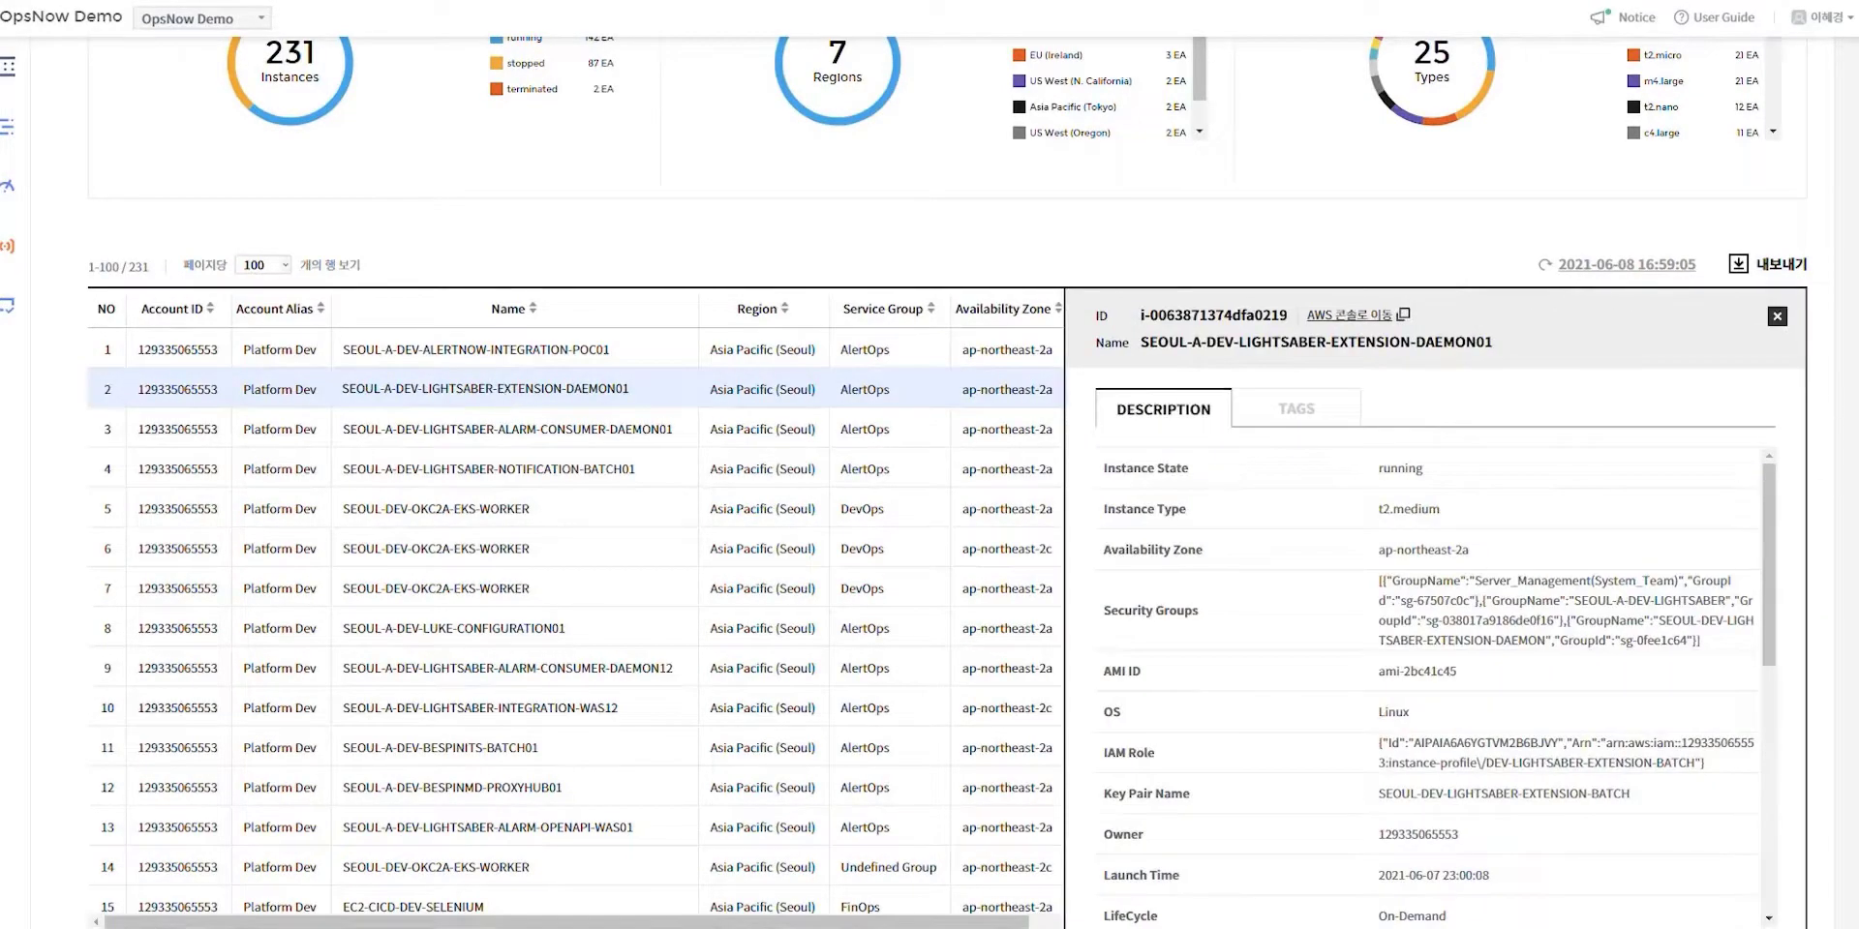
pyautogui.scroll(-1, 947, 484)
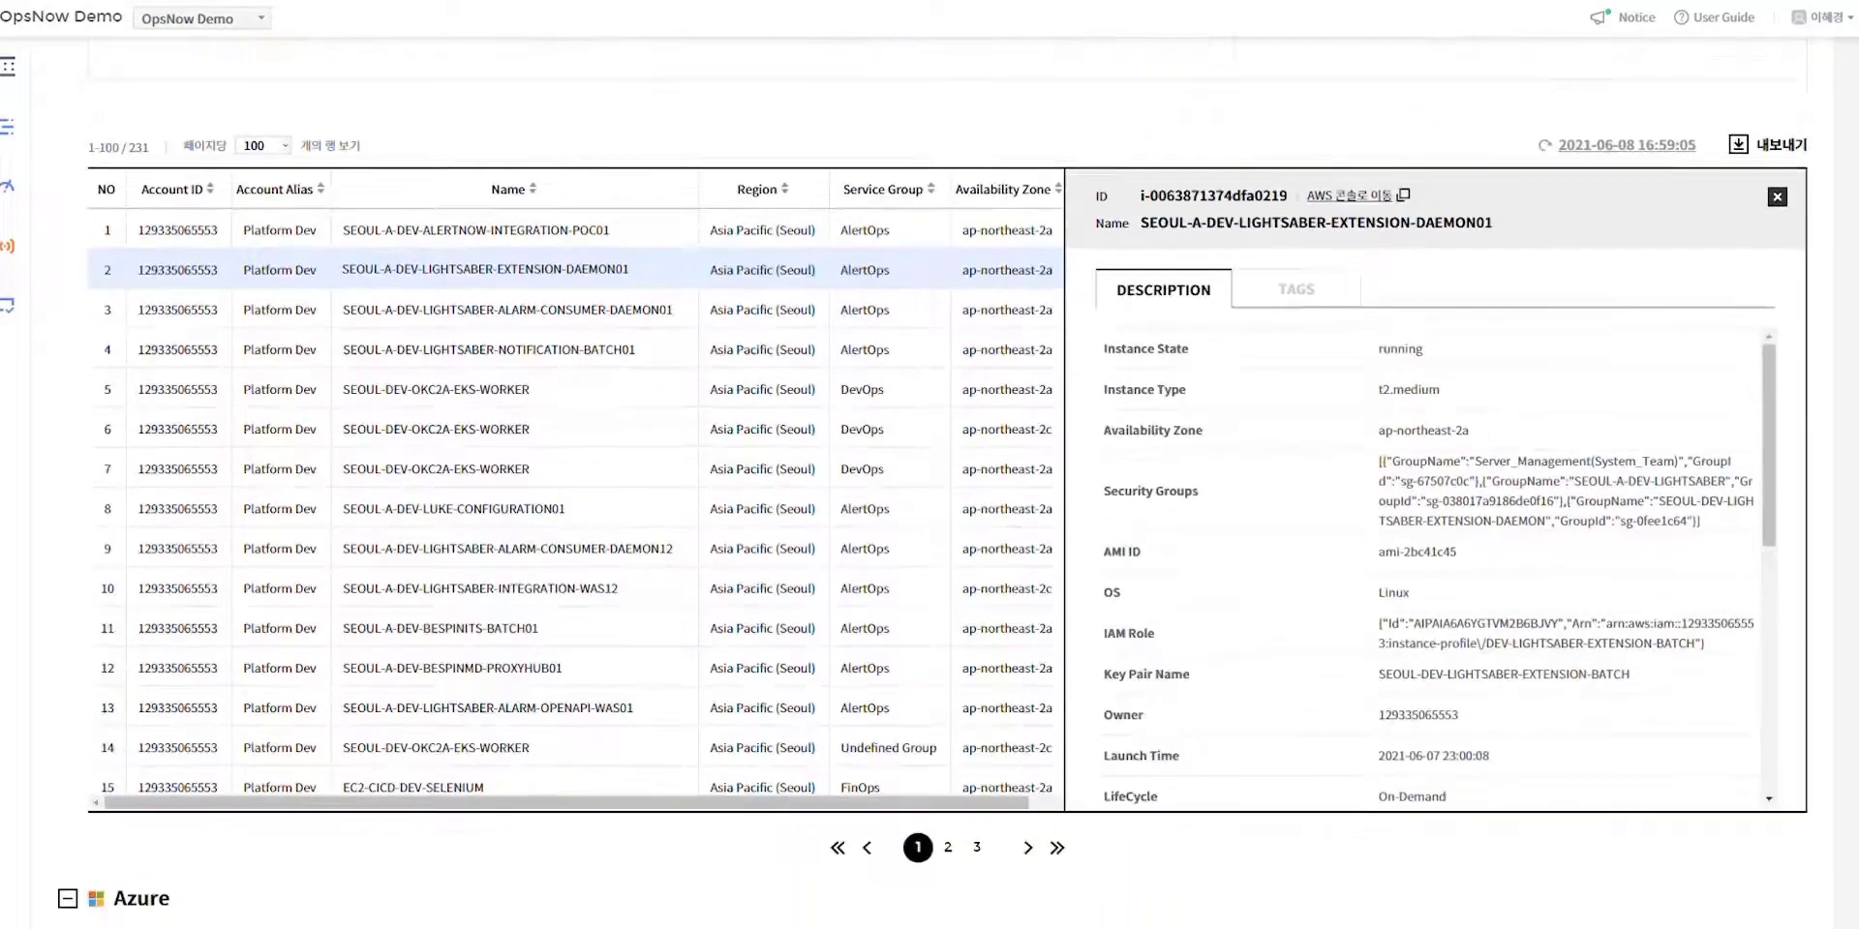
pyautogui.moveTo(1763, 415); pyautogui.dragTo(1784, 539)
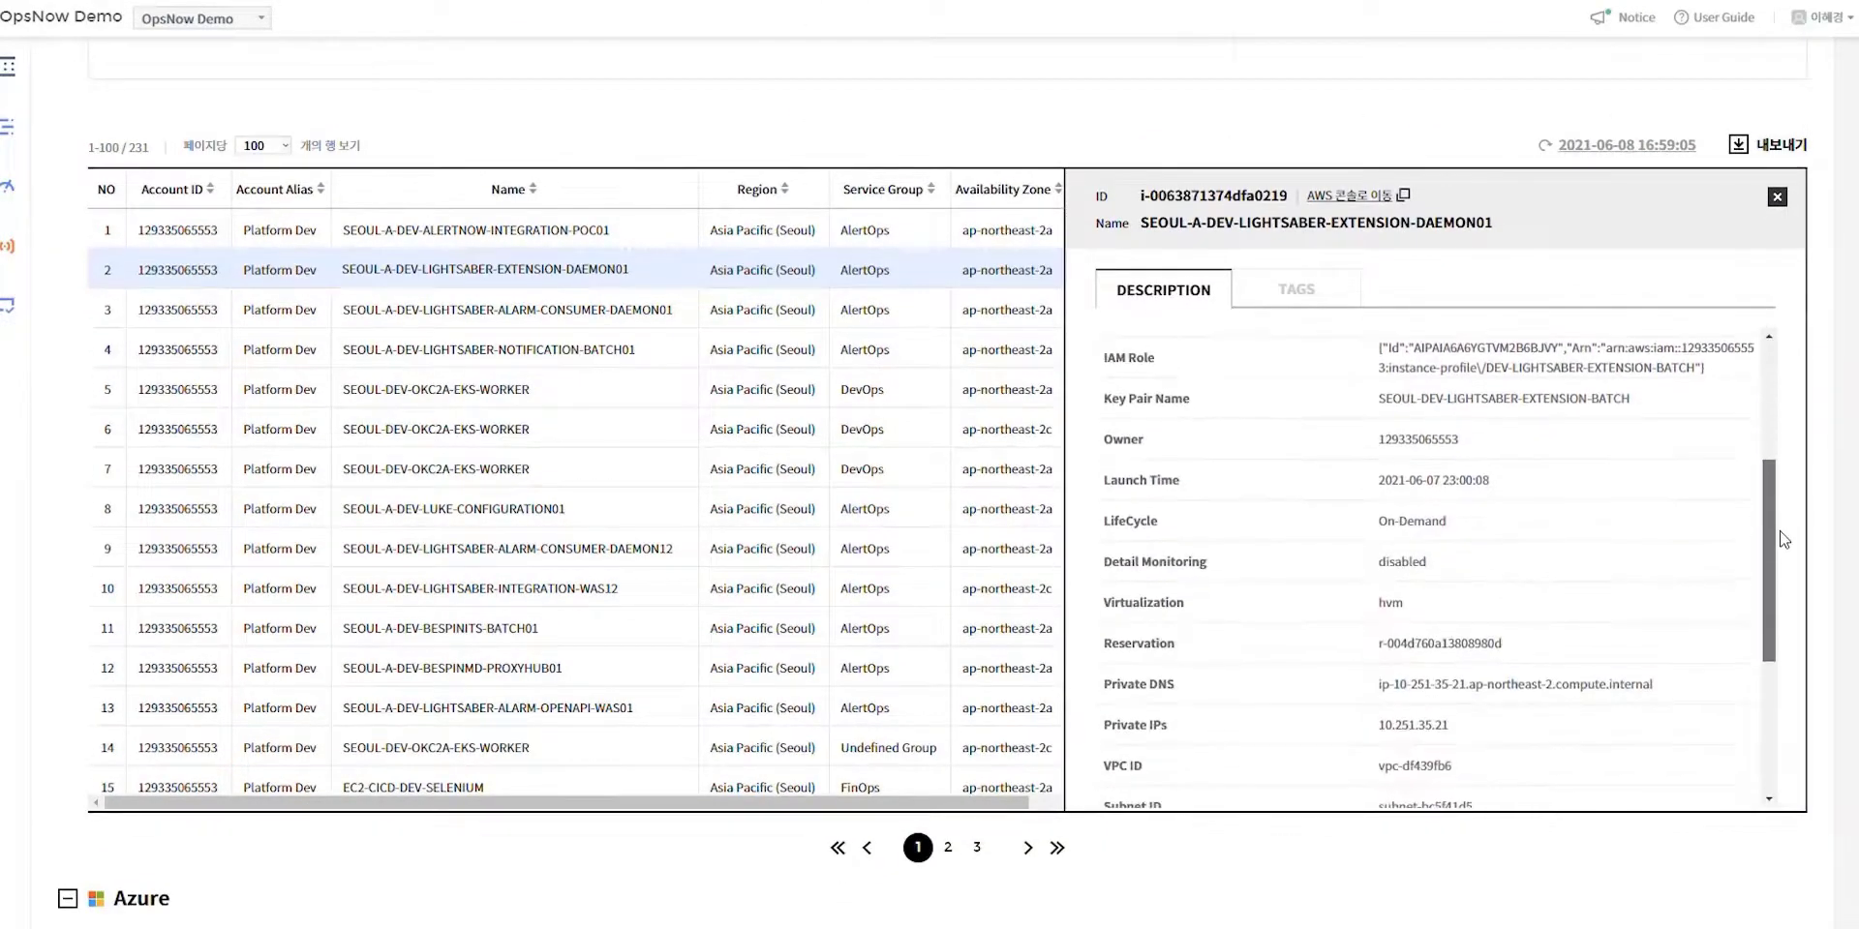
pyautogui.click(1295, 291)
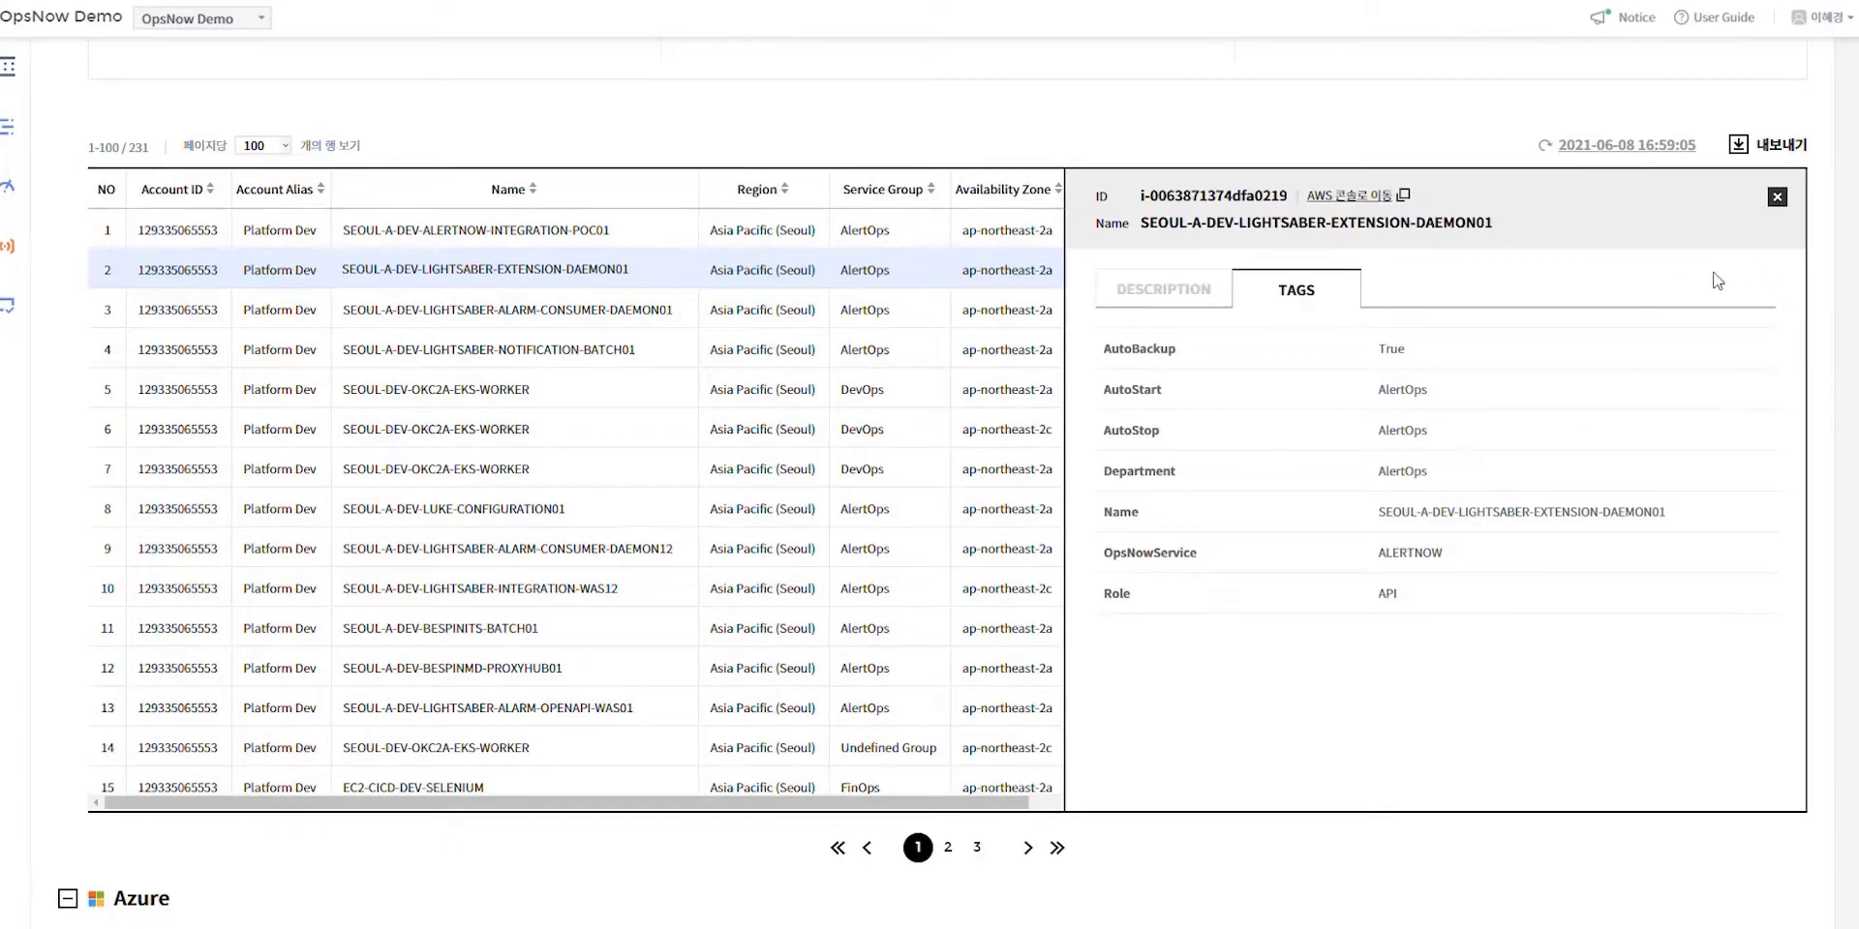
pyautogui.click(1777, 197)
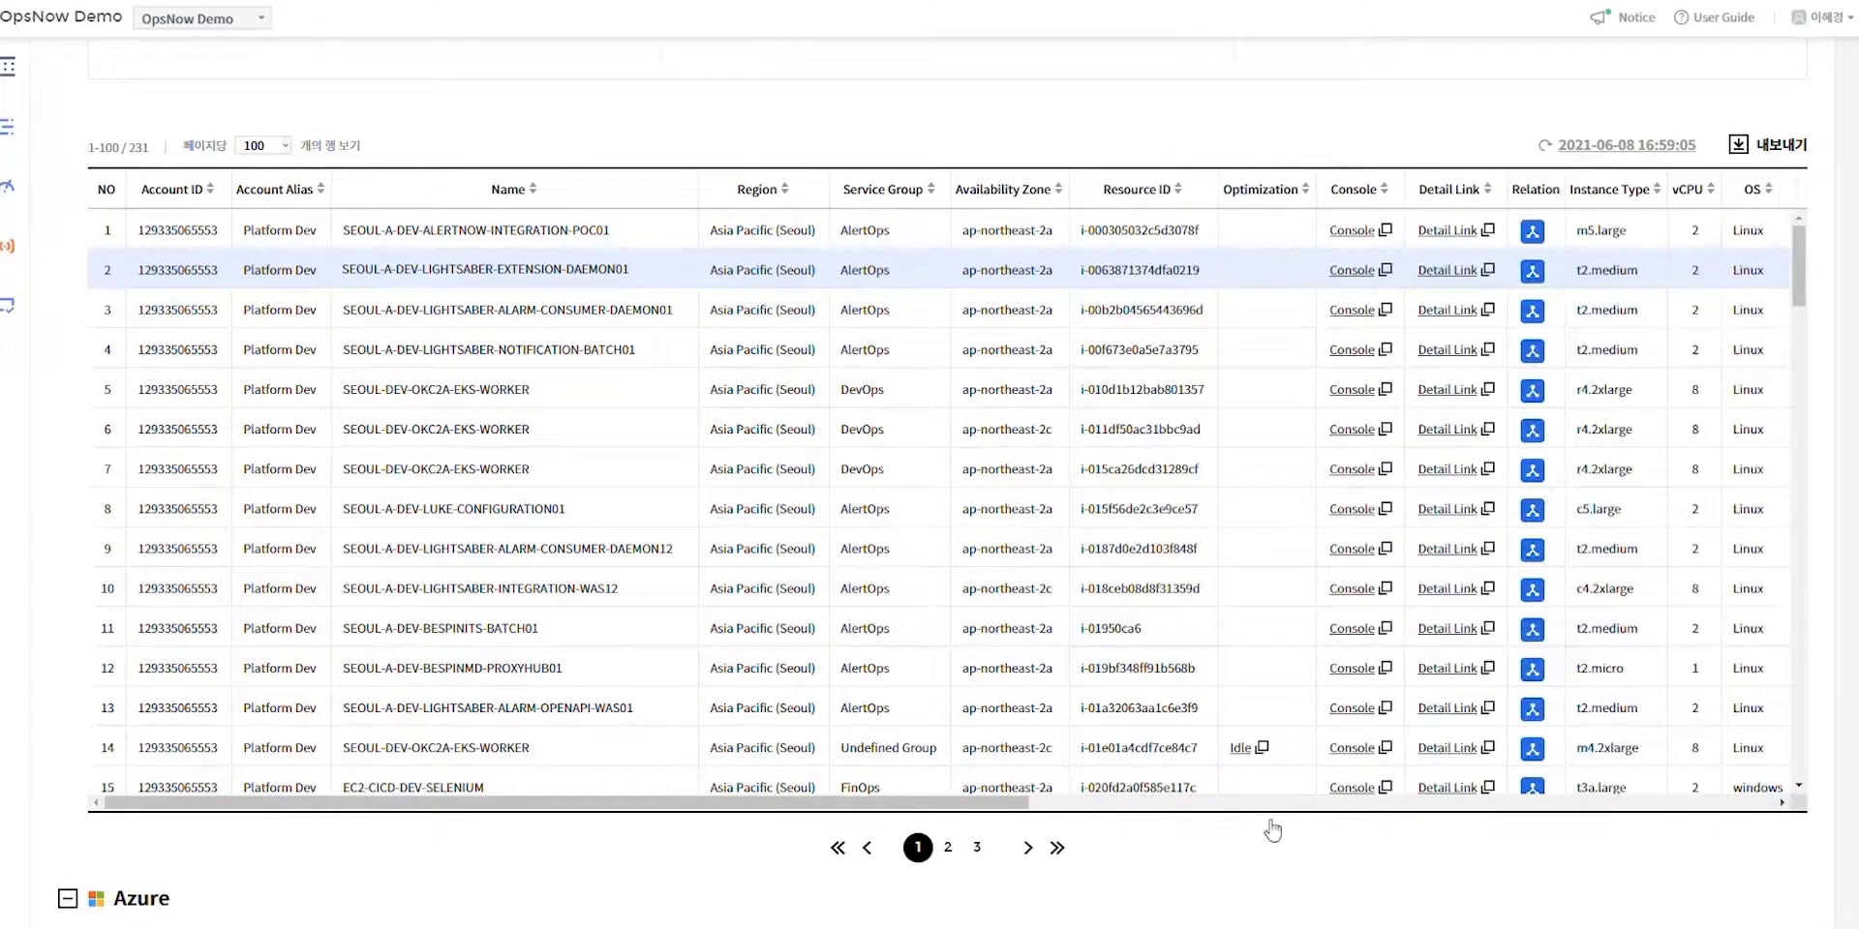
# - View the AWS console redirect options for the SEOUL-A-DEV-LIGHTSABER-EXTENSION-DAEMON01 instance and dismiss them
pyautogui.moveTo(985, 800); pyautogui.dragTo(1125, 829)
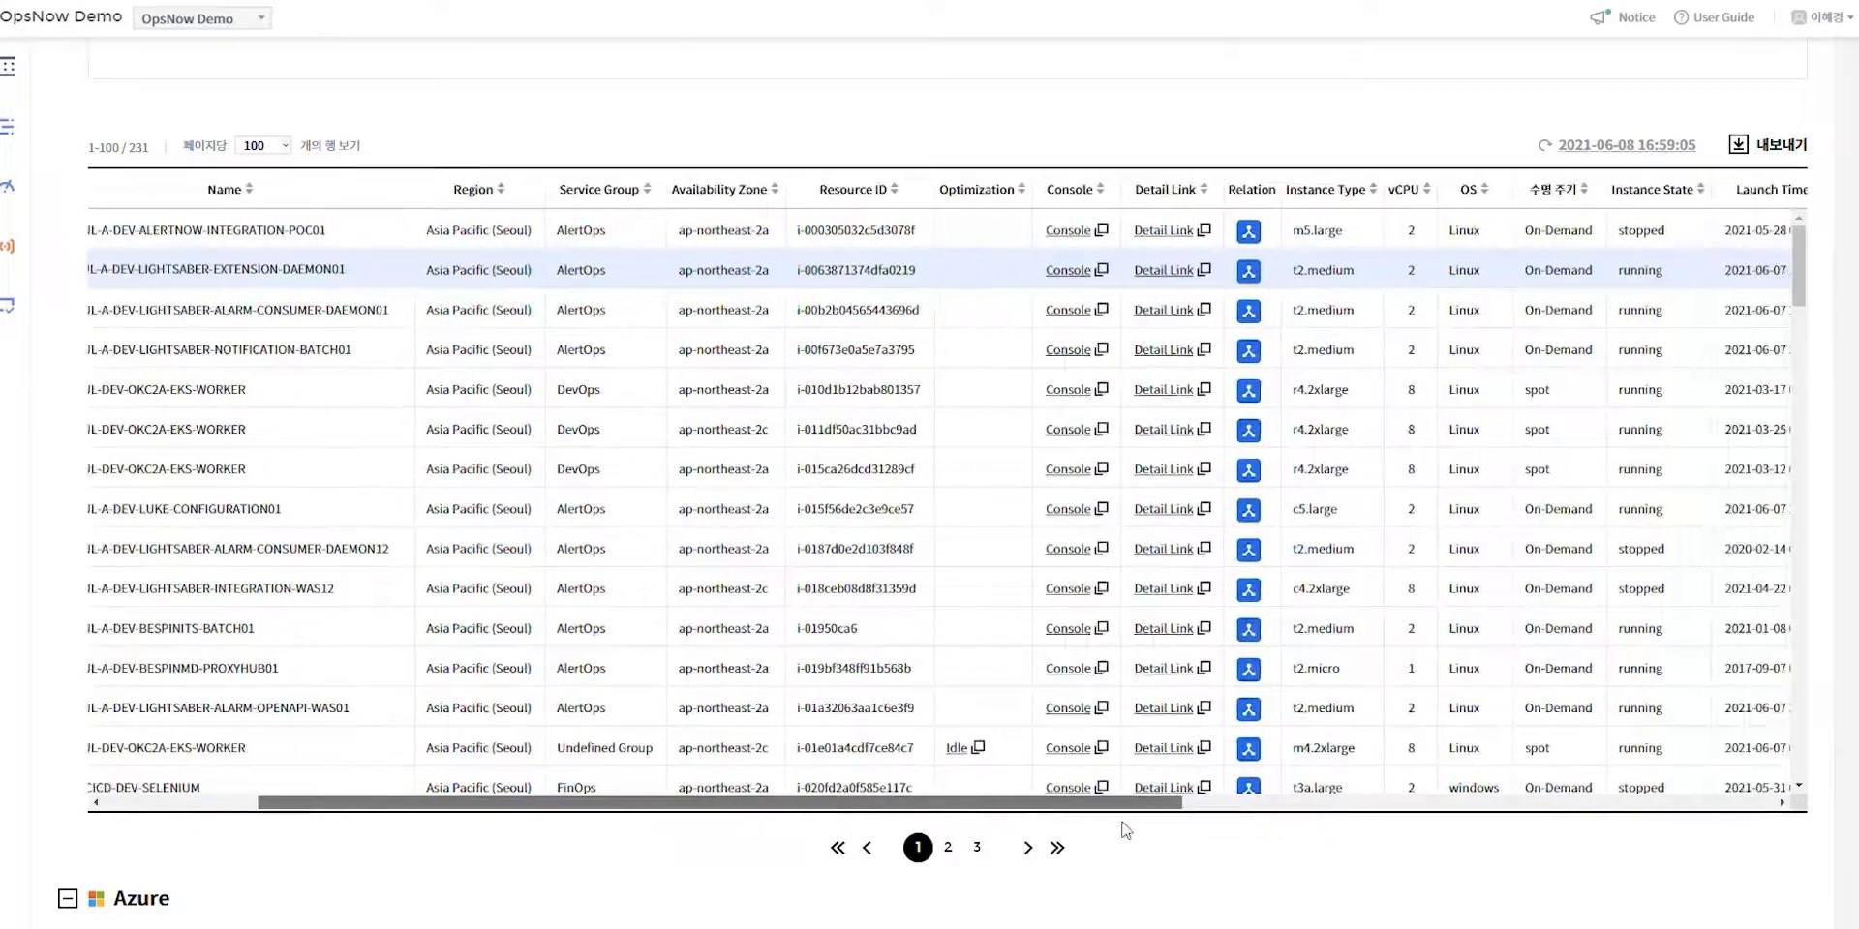
pyautogui.click(1082, 276)
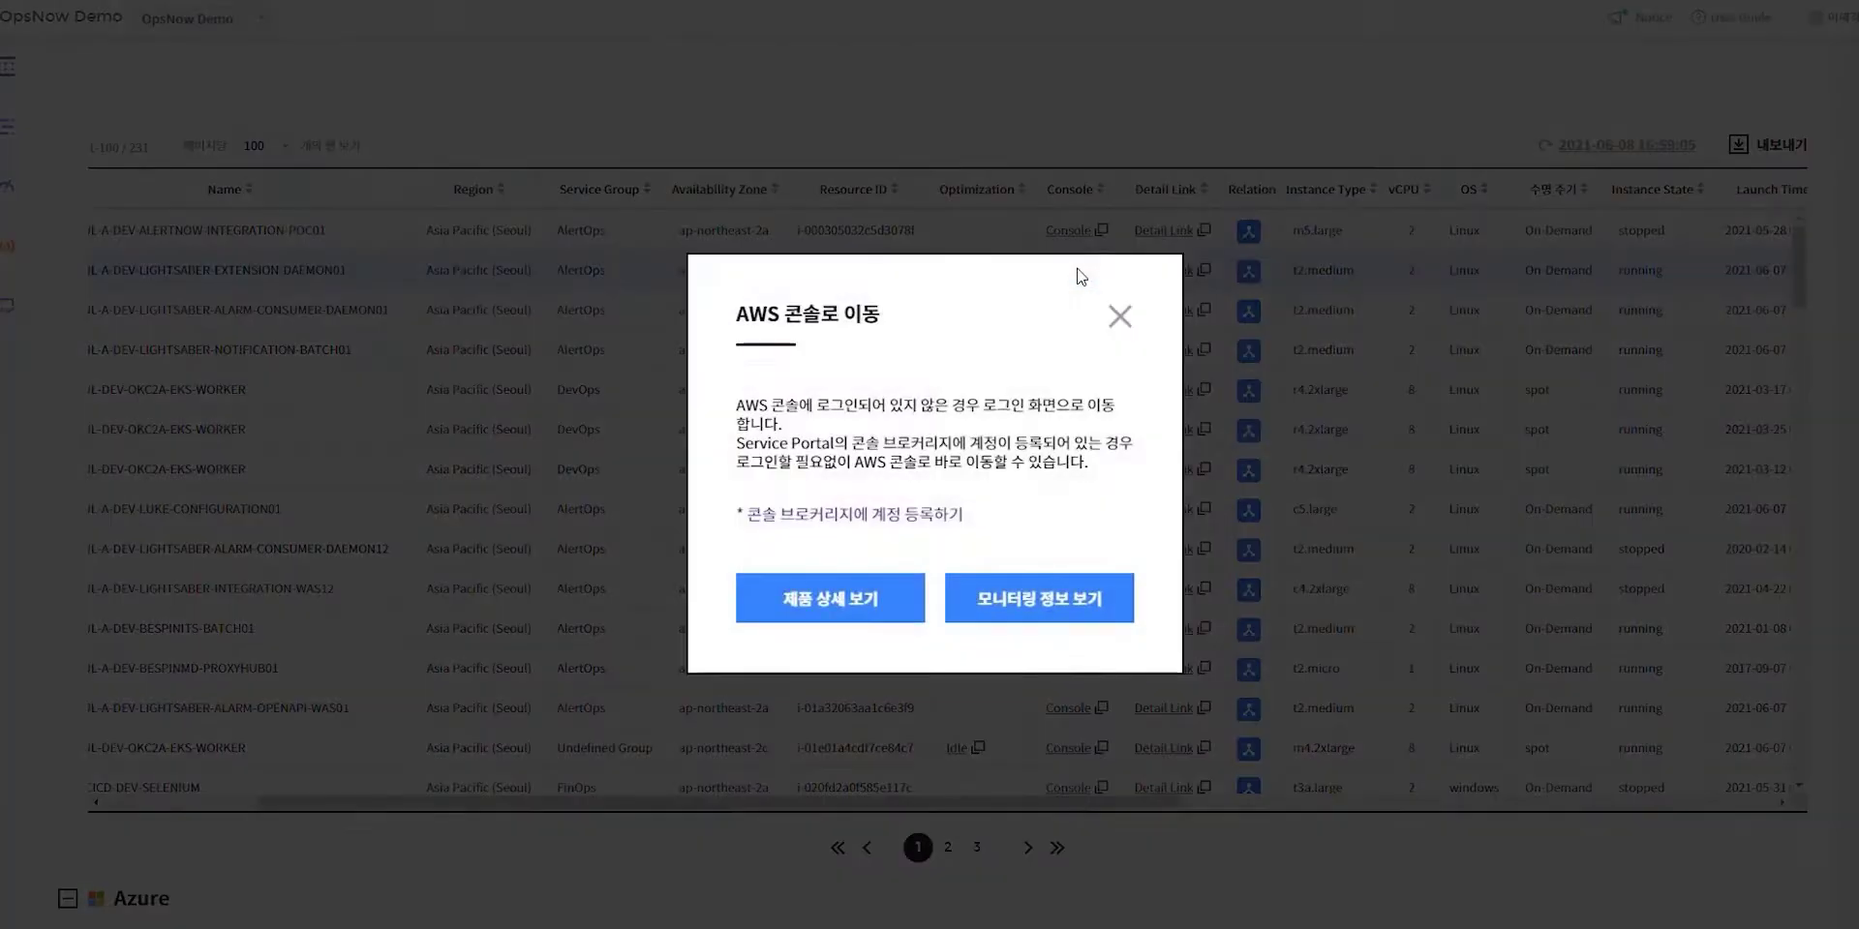
pyautogui.click(1120, 317)
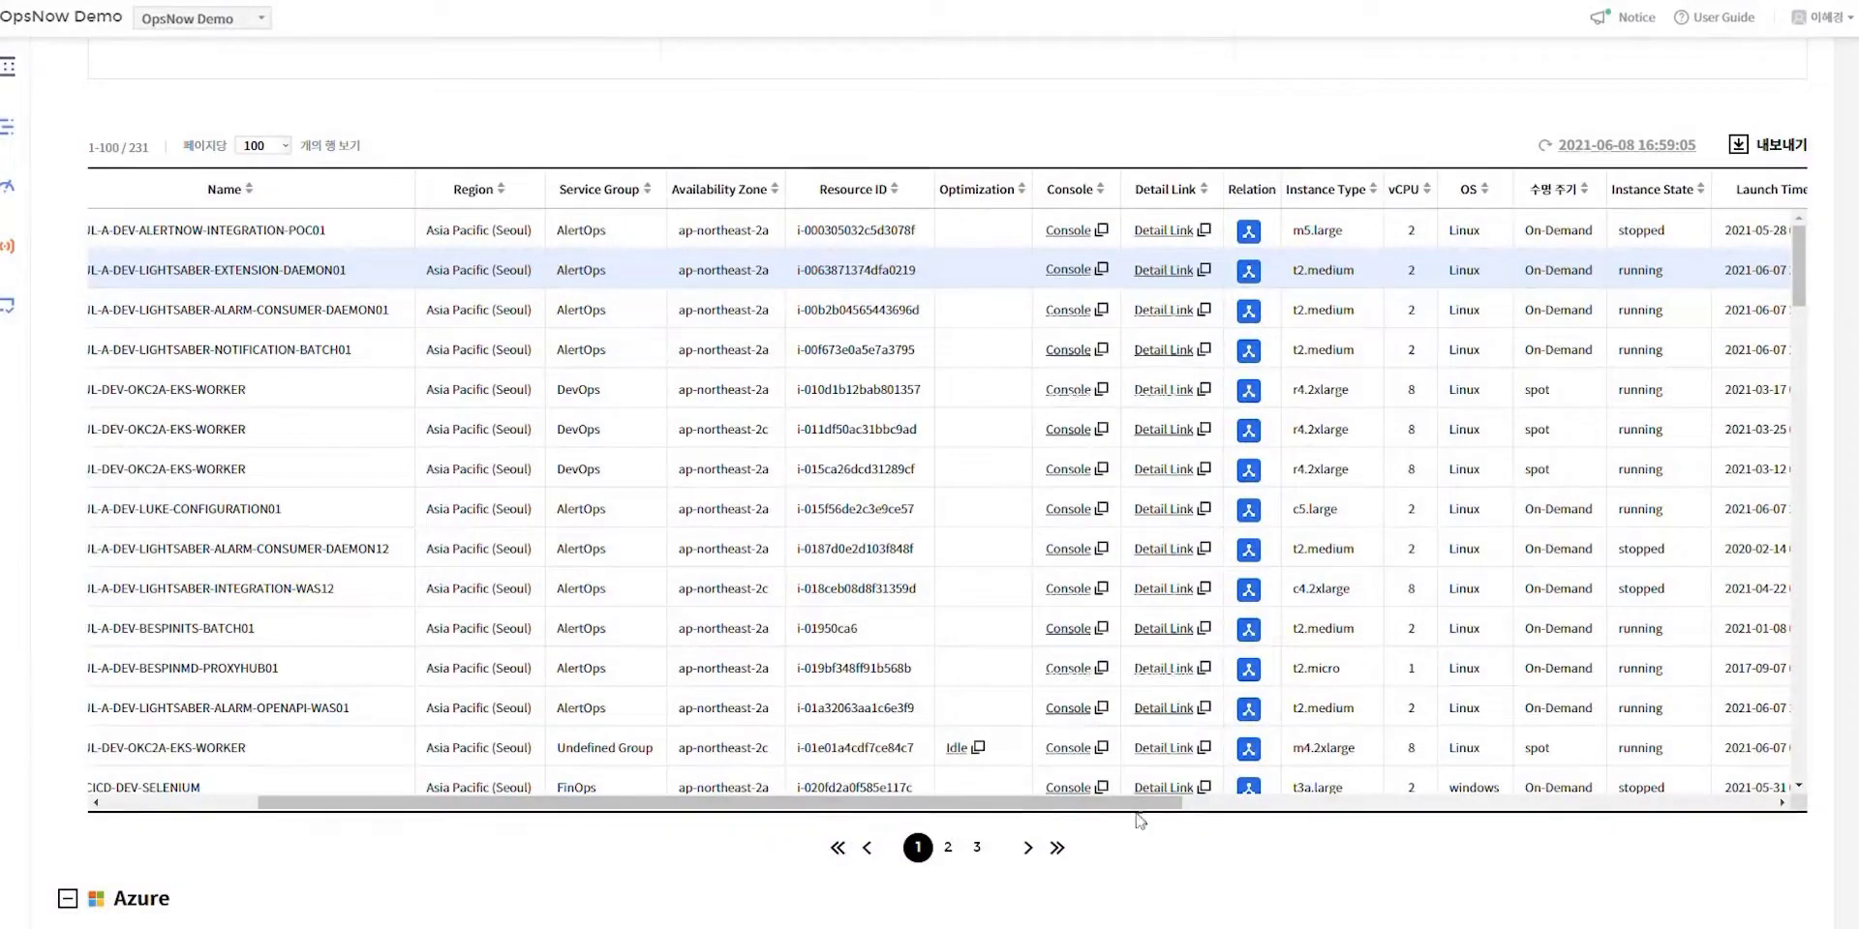
# - Open the detail page of SEOUL-A-DEV-LIGHTSABER-EXTENSION-DAEMON01 and view its service groups (서비스 그룹) and tags (태그)
pyautogui.moveTo(1138, 803); pyautogui.dragTo(1179, 804)
pyautogui.click(1113, 270)
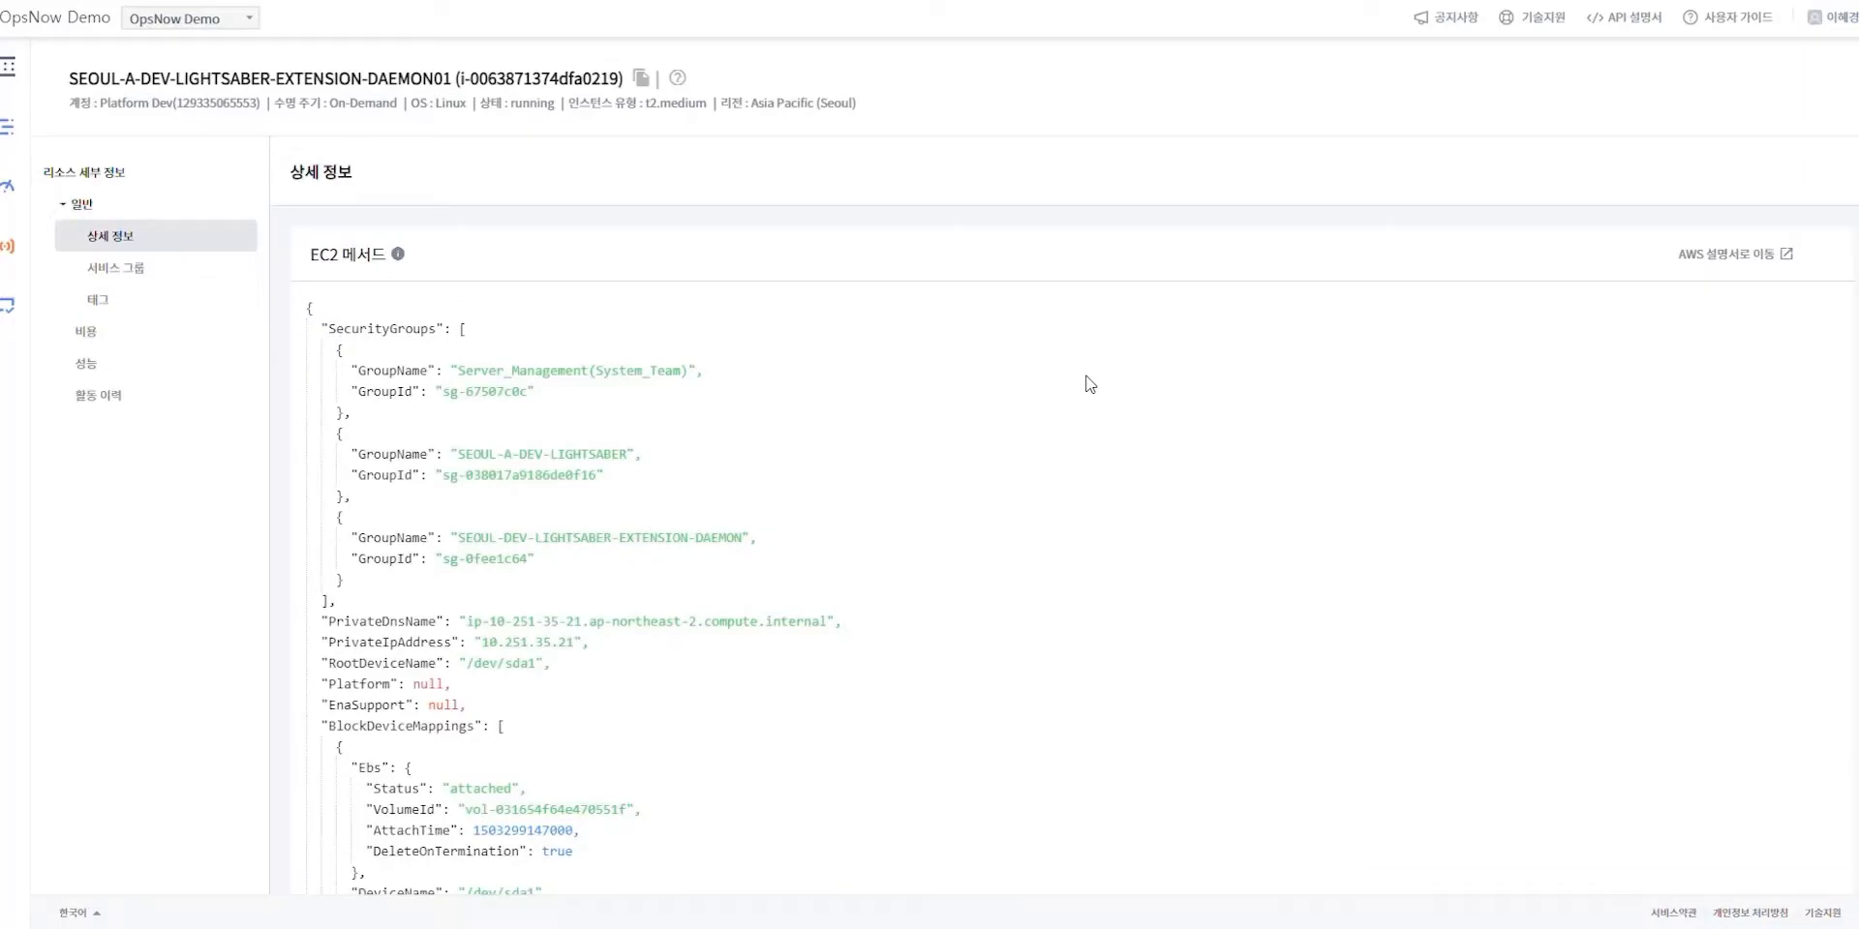
pyautogui.click(135, 275)
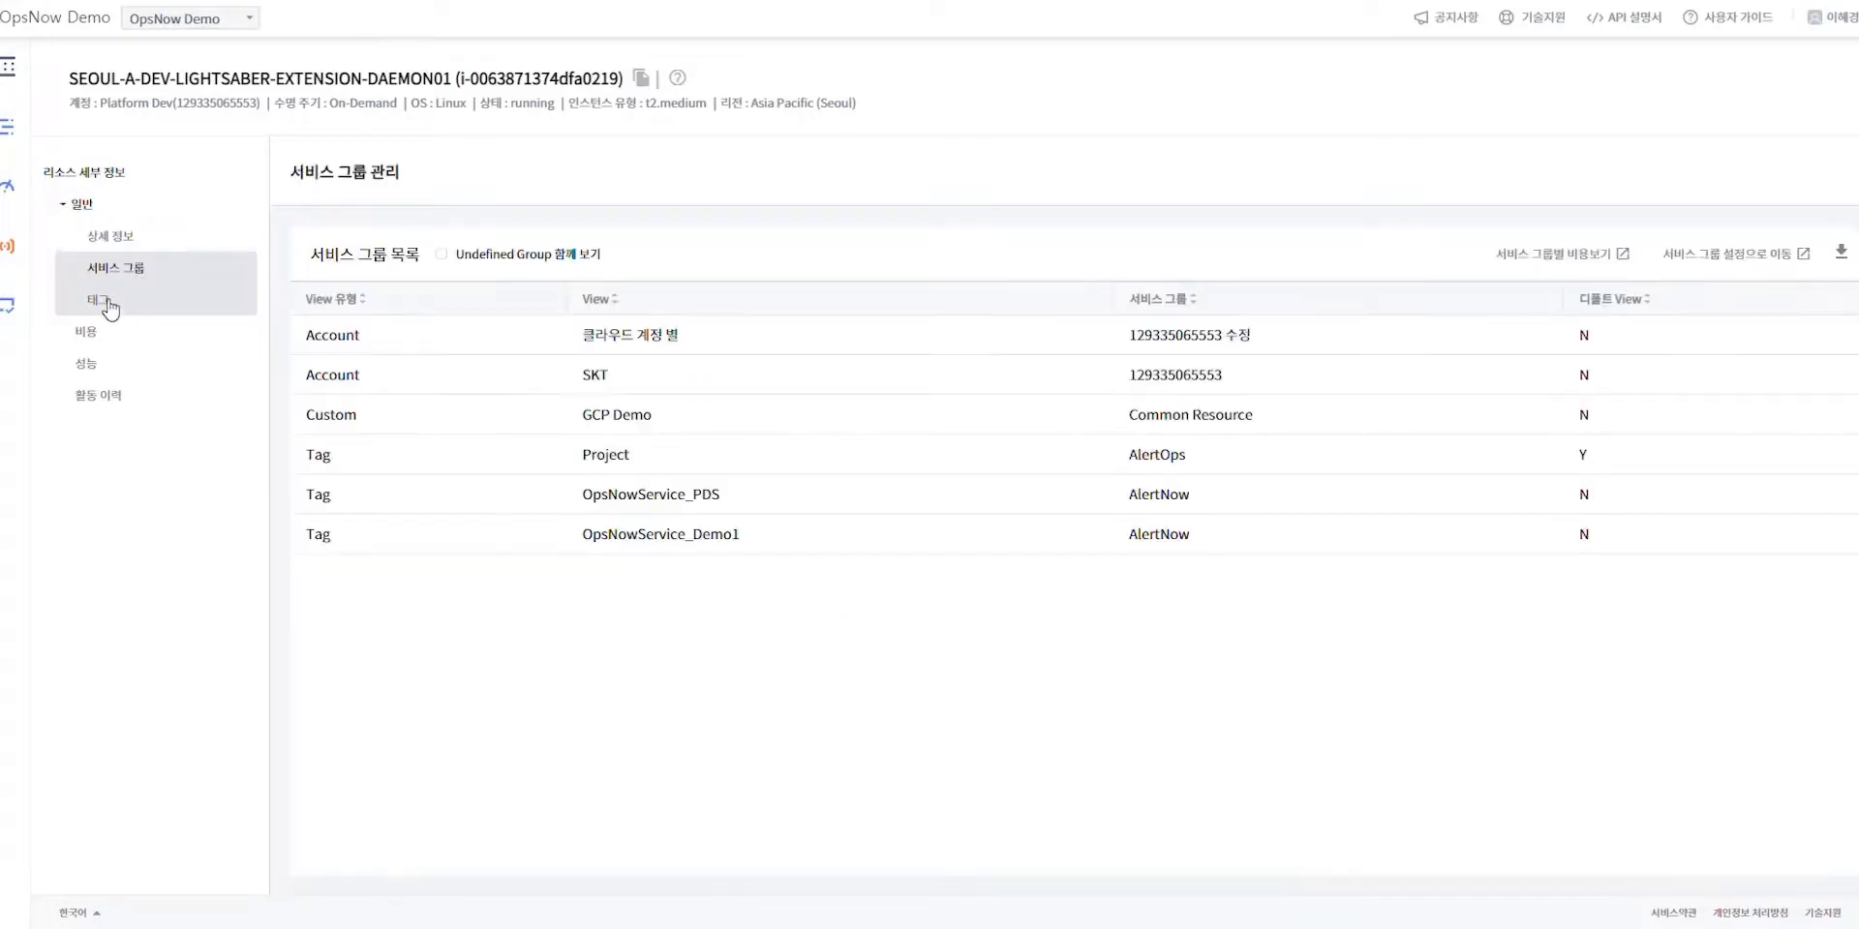
pyautogui.click(113, 309)
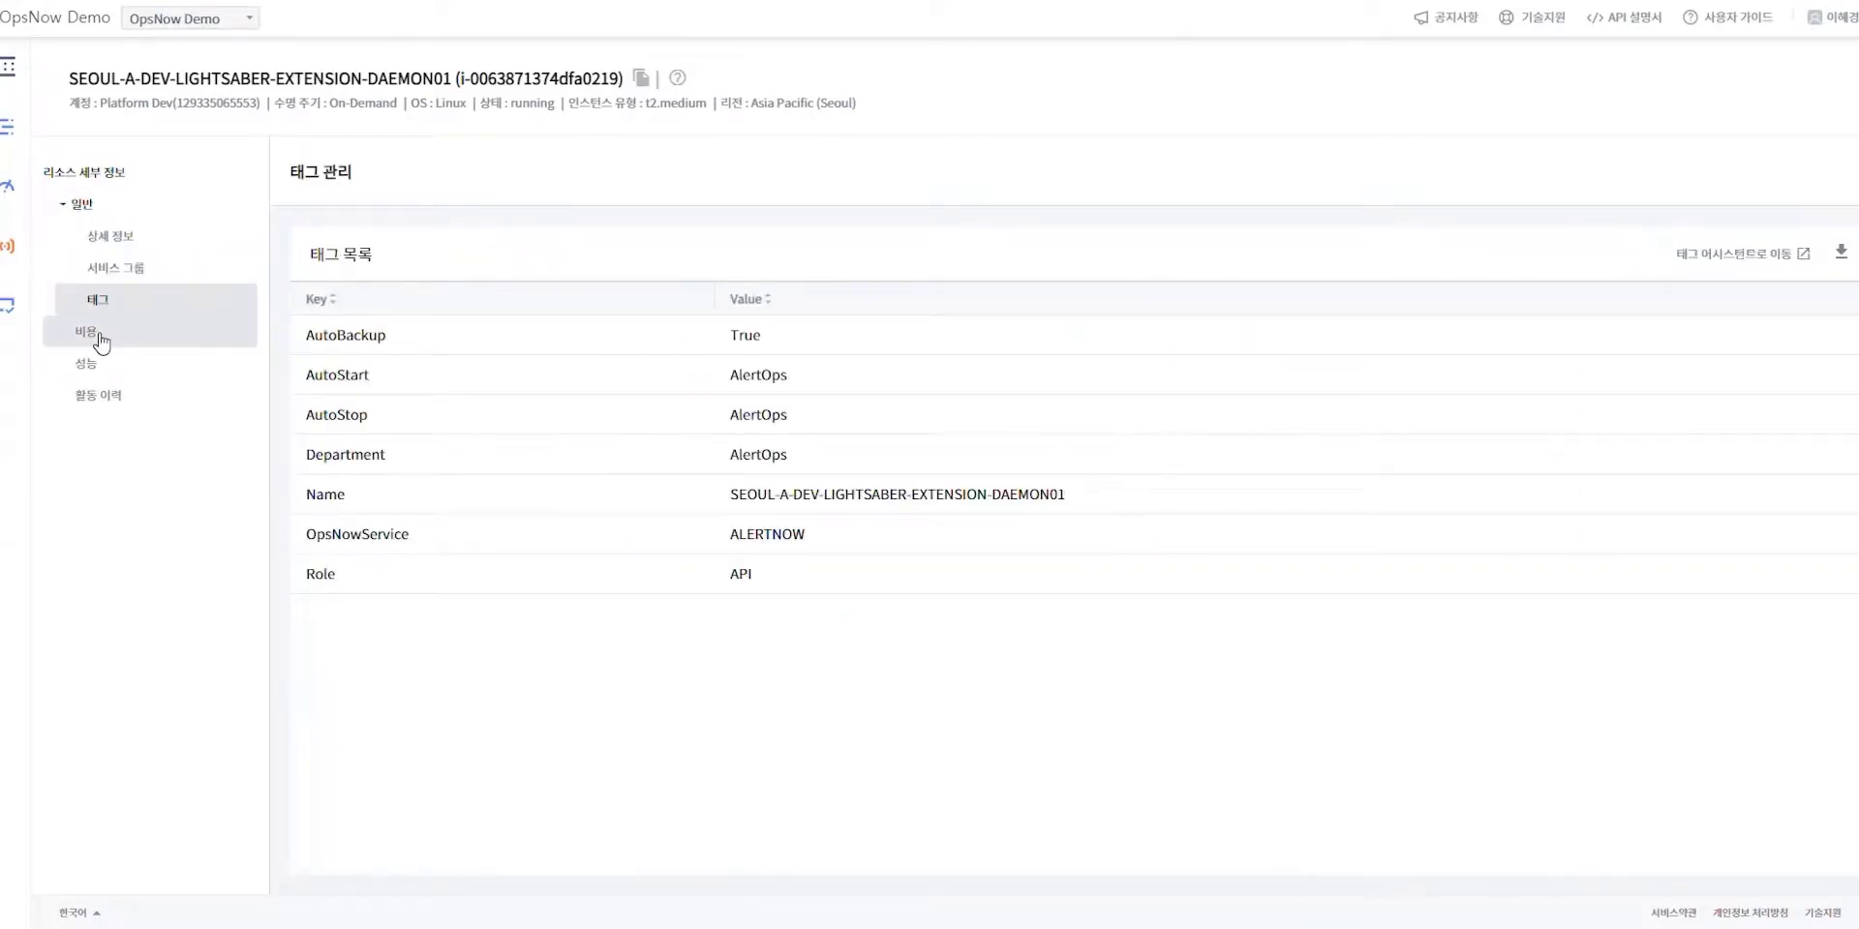
# - Examine the instance's cost trend and usage-time charts (비용) and its CPUUtilization performance chart (성능)
pyautogui.click(92, 336)
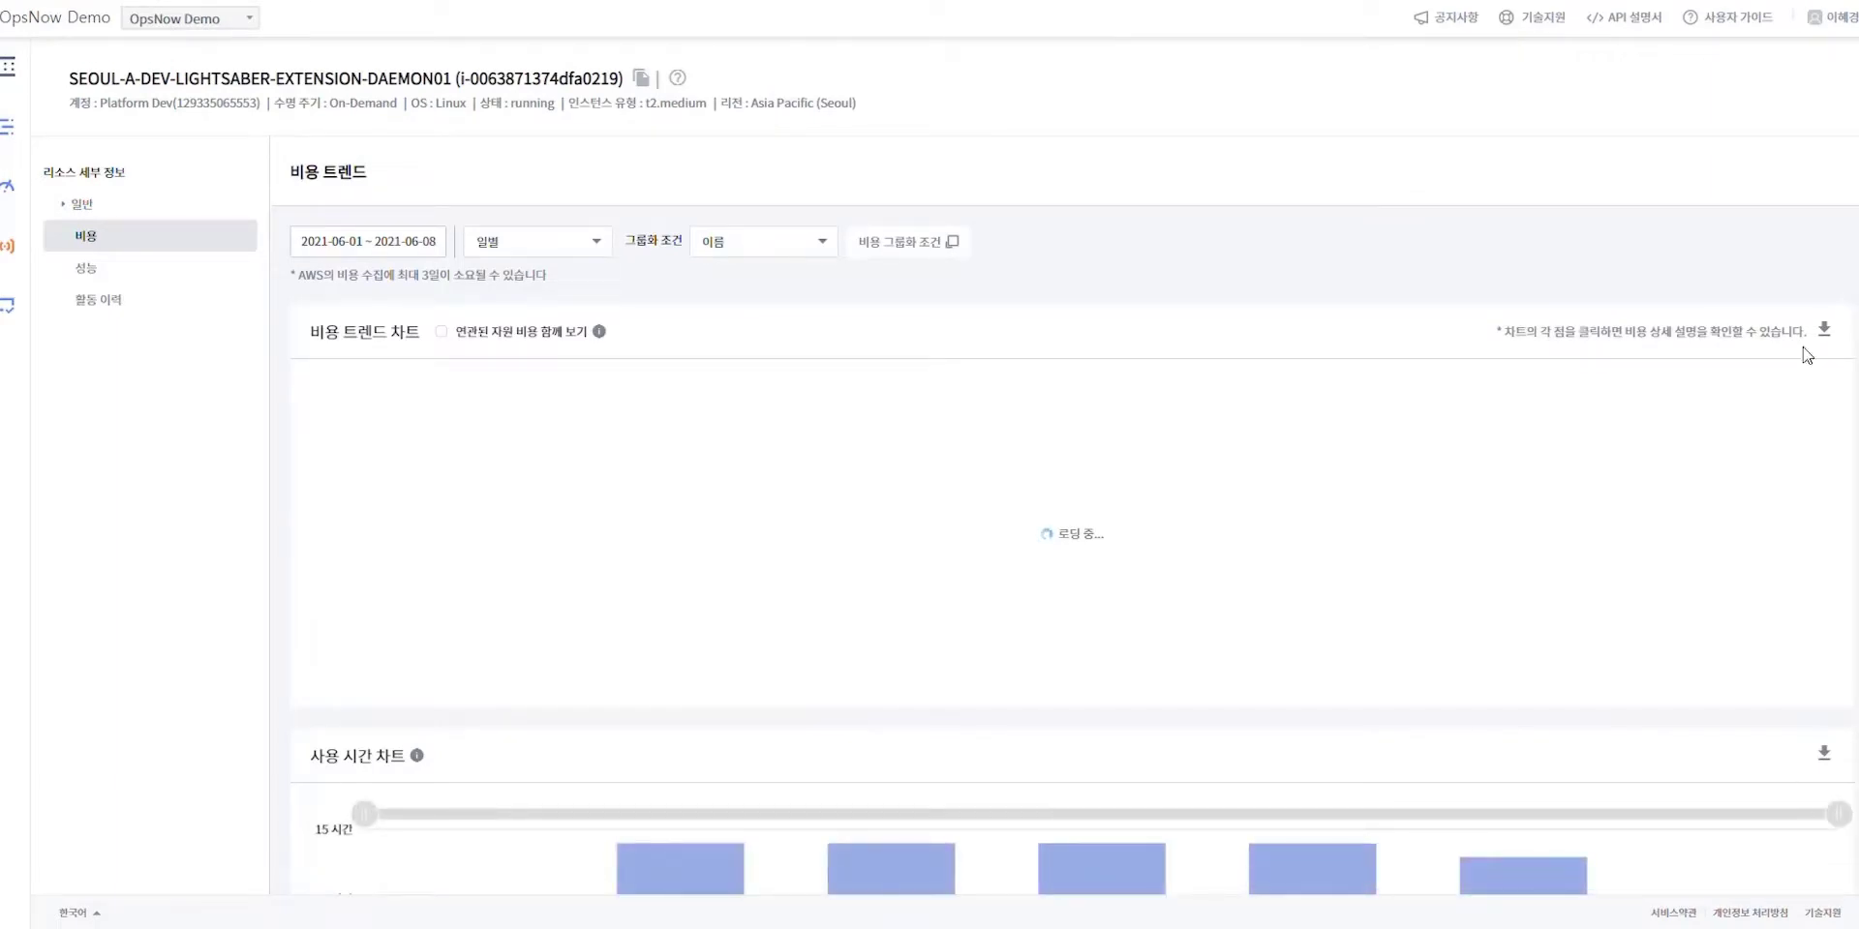
pyautogui.scroll(-2, 1065, 523)
pyautogui.scroll(-2, 1065, 523)
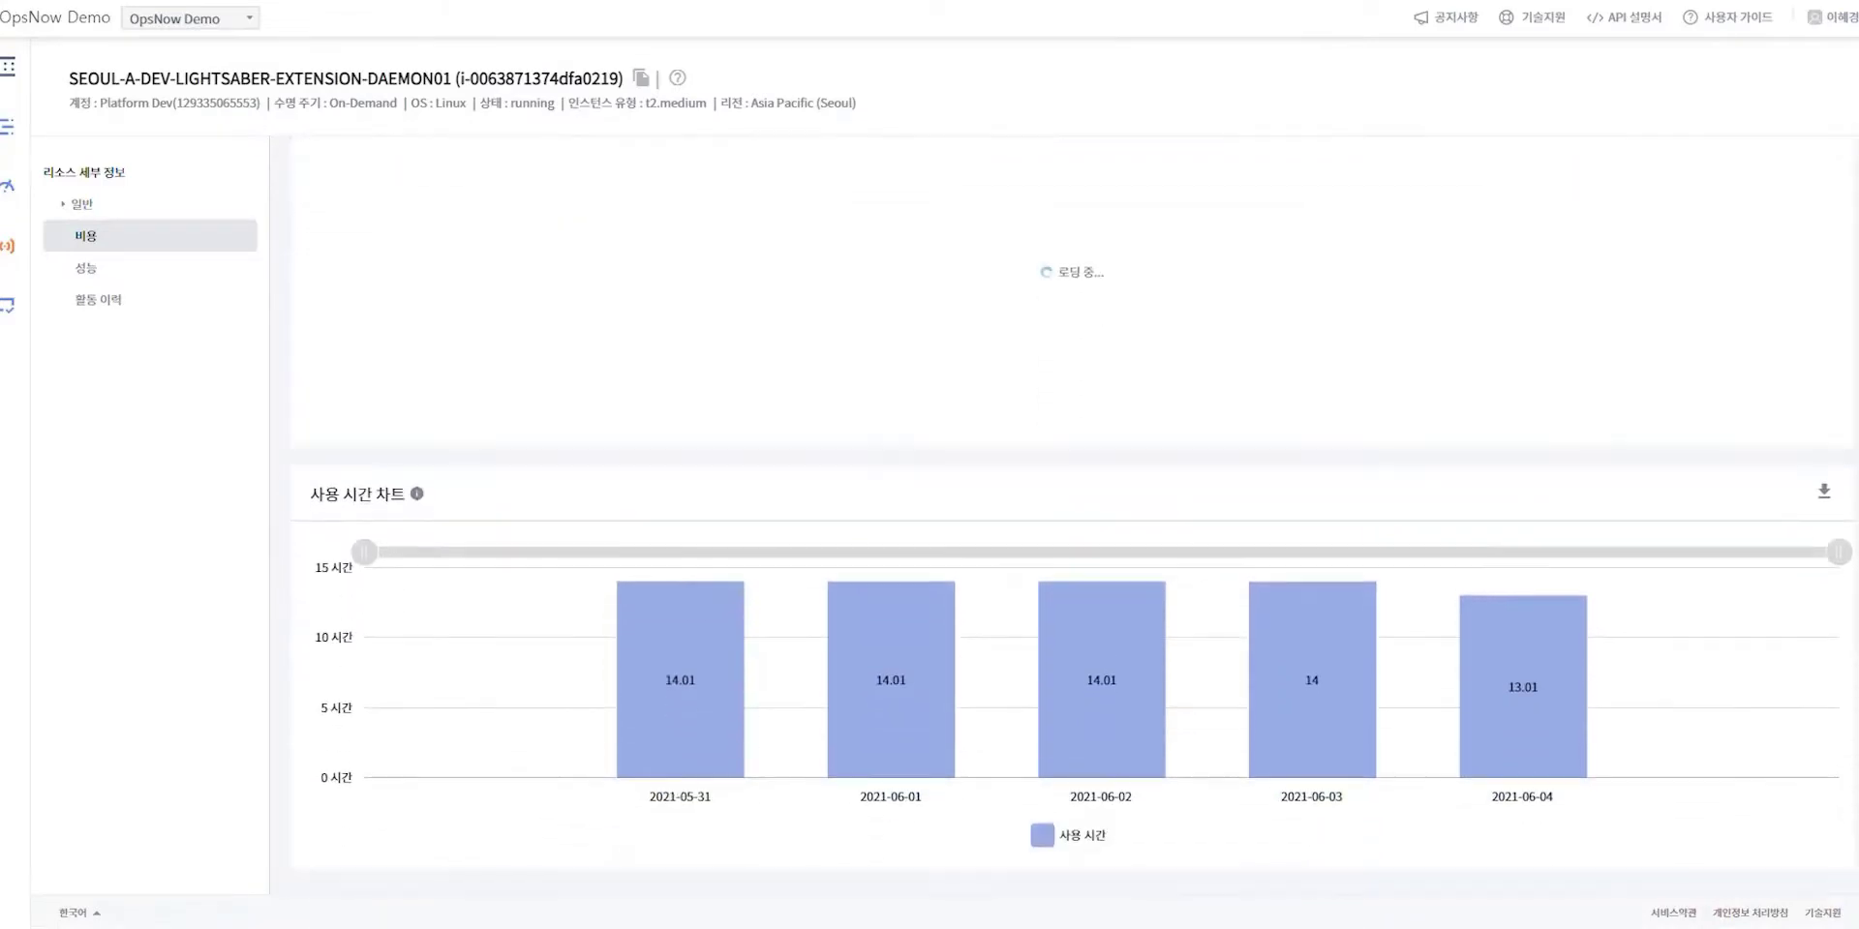
pyautogui.click(103, 275)
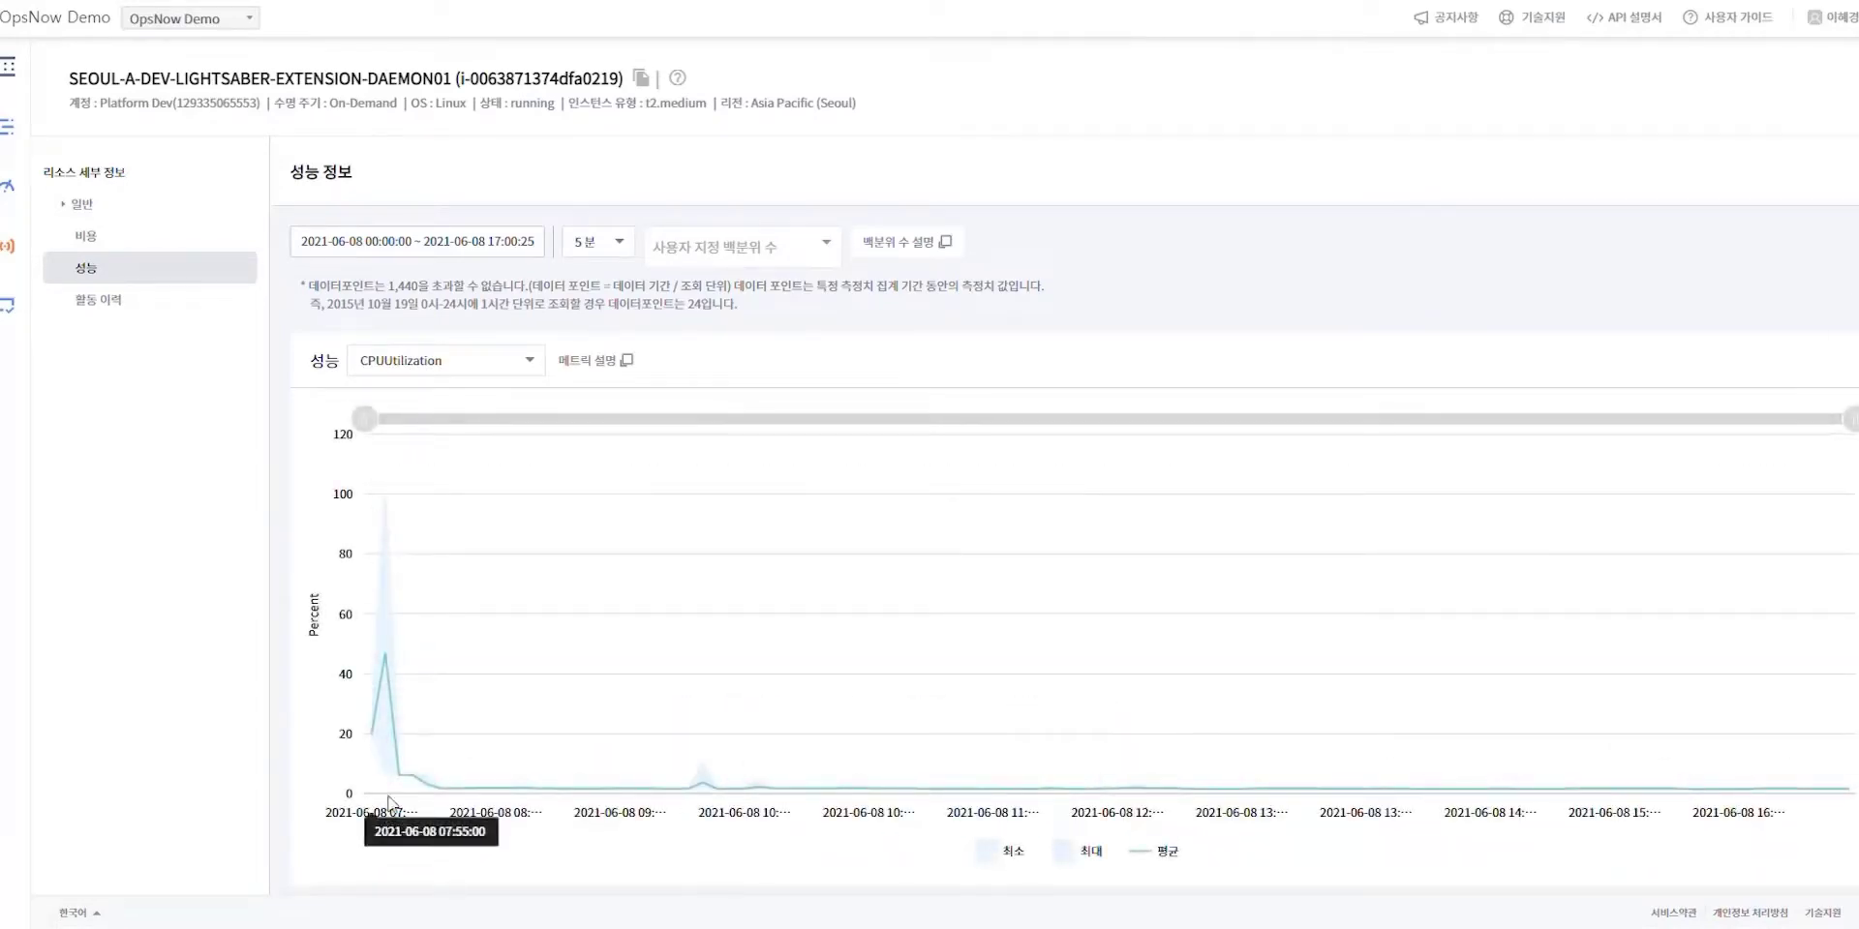
pyautogui.moveTo(397, 792)
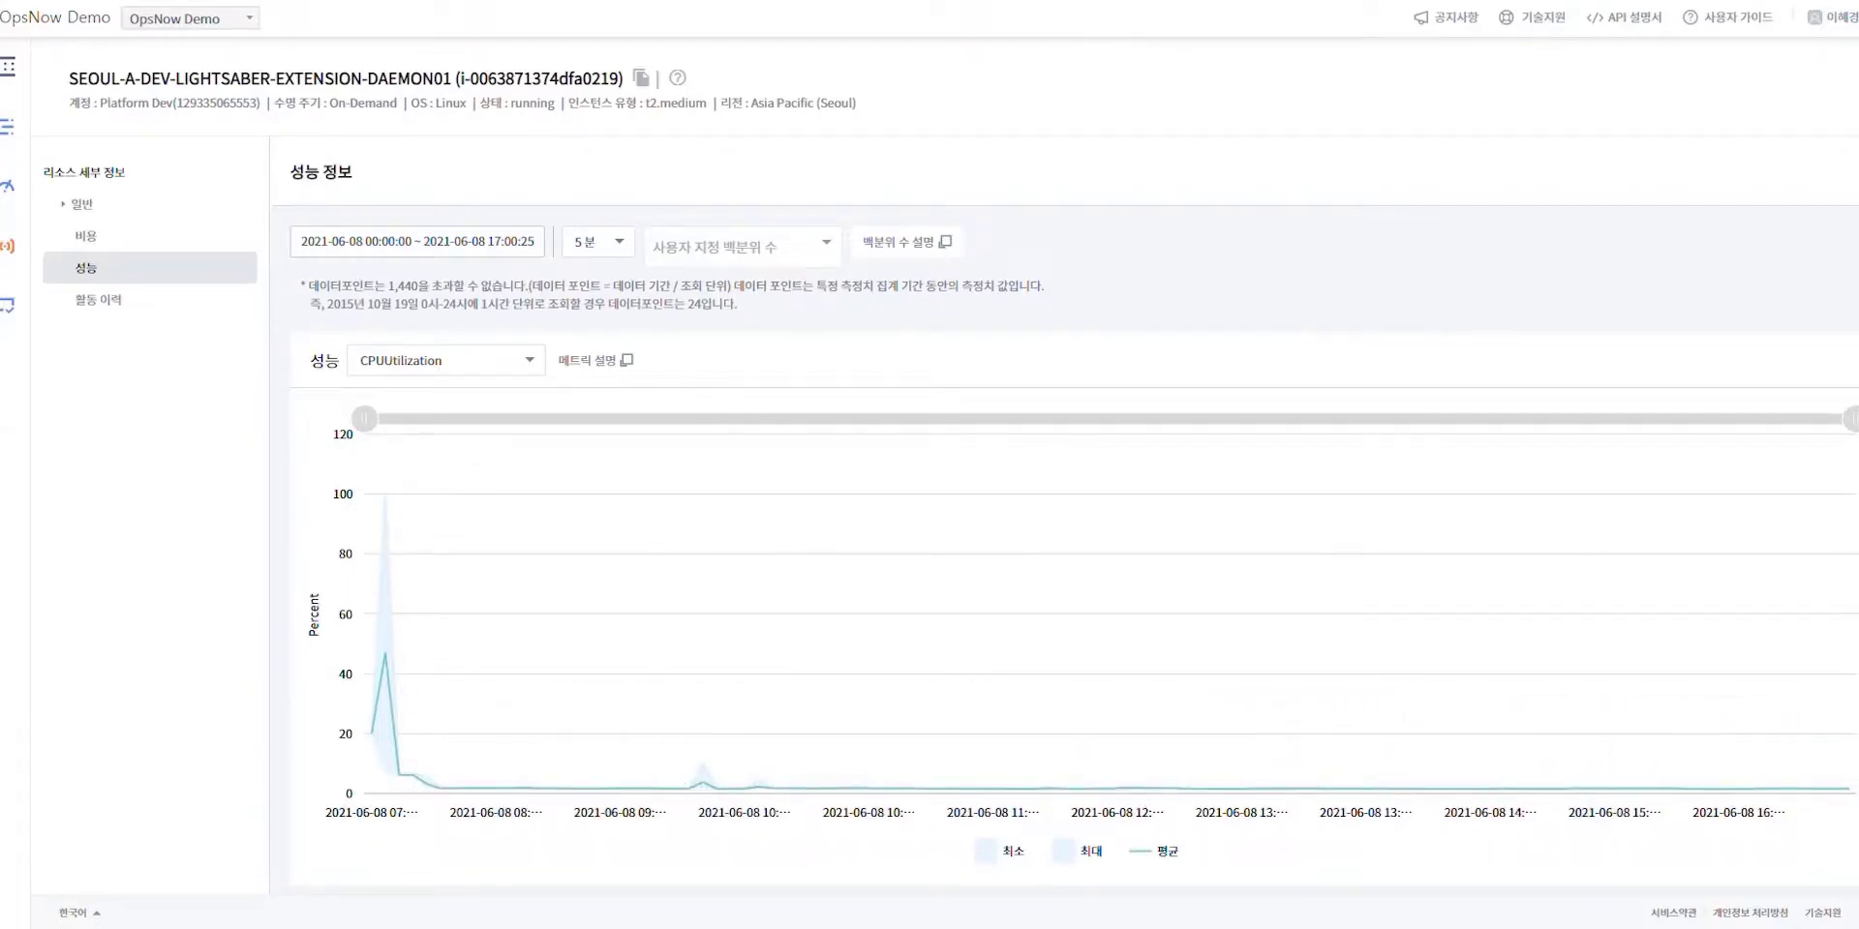
# - Leave the performance page, open the relation map of SEOUL-A-DEV-LIGHTSABER-EXTENSION-DAEMON01 and expand its EC2 node's details
pyautogui.hotkey('ctrl', 'w')
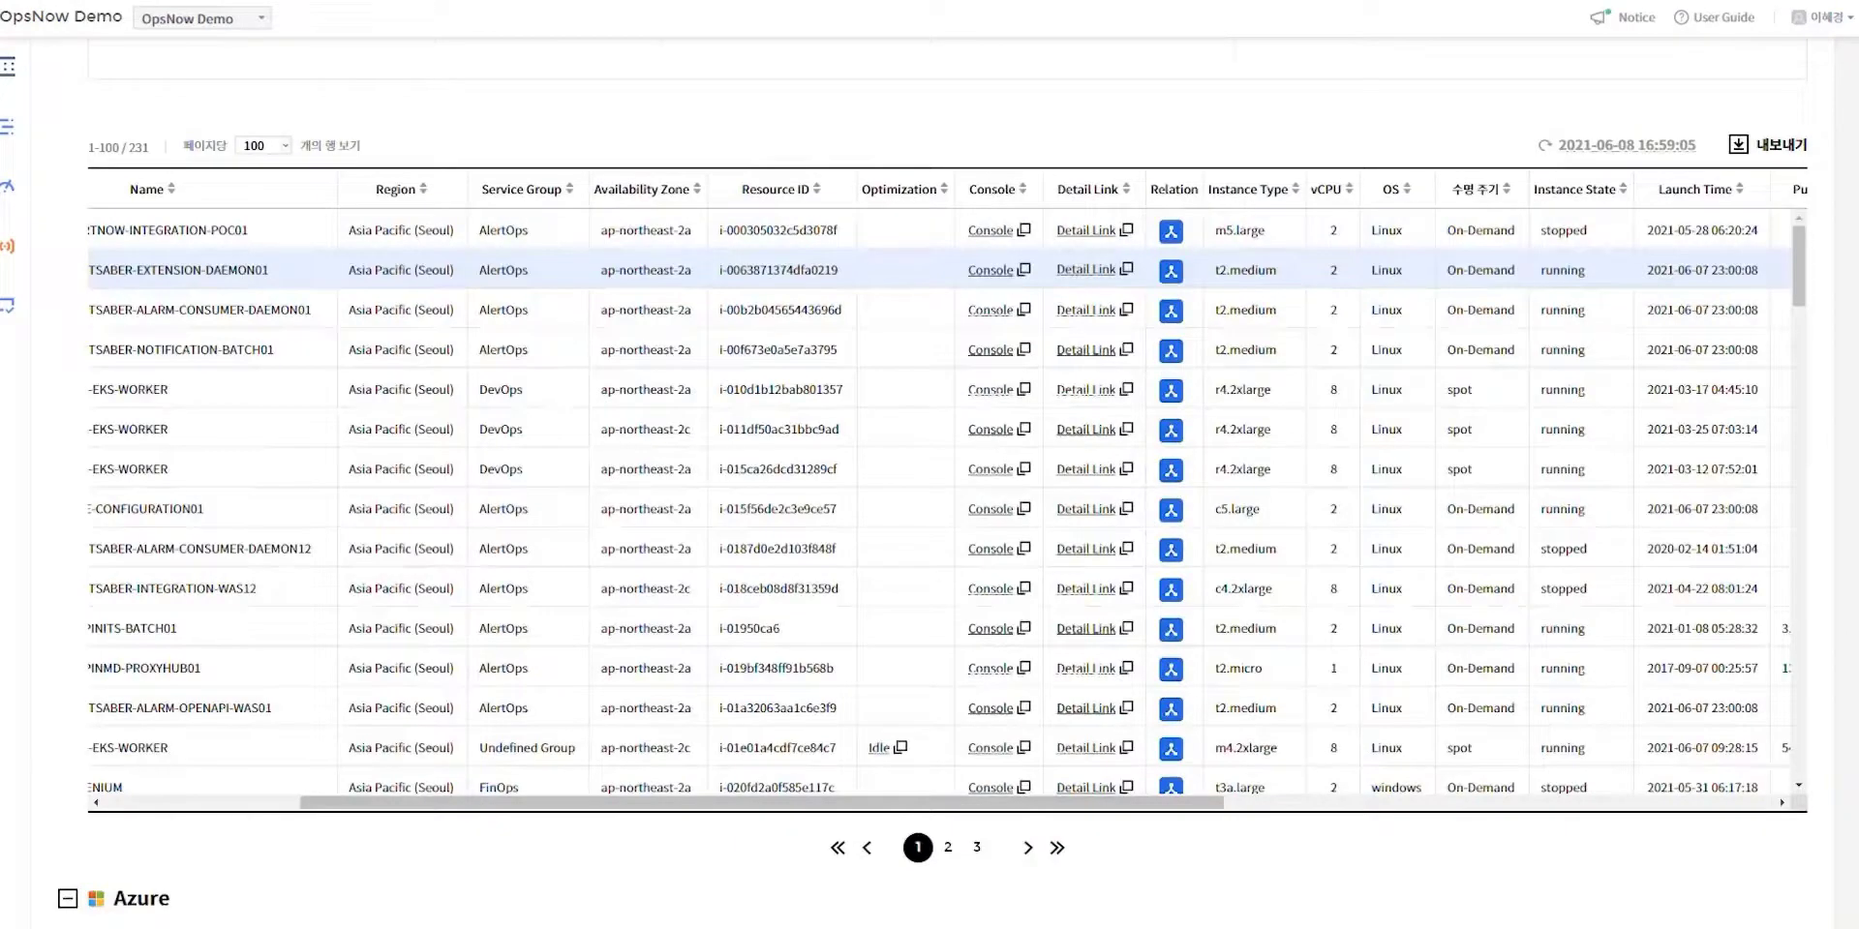
pyautogui.click(1172, 273)
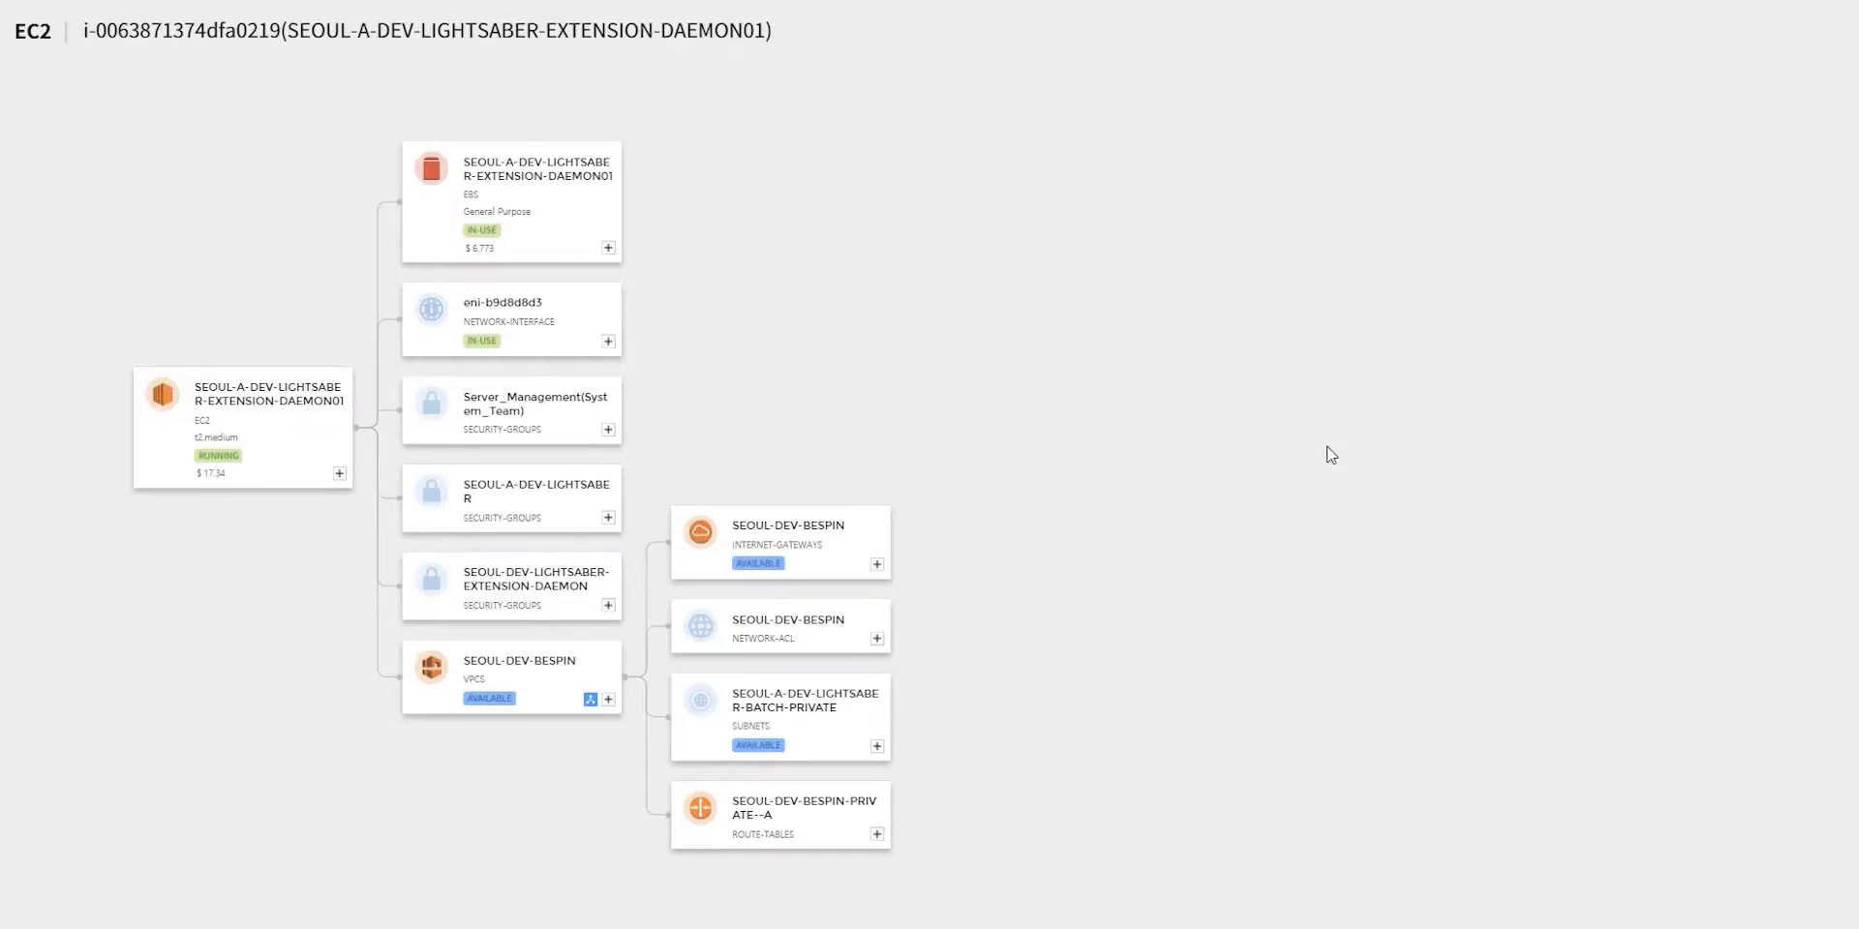
pyautogui.click(337, 474)
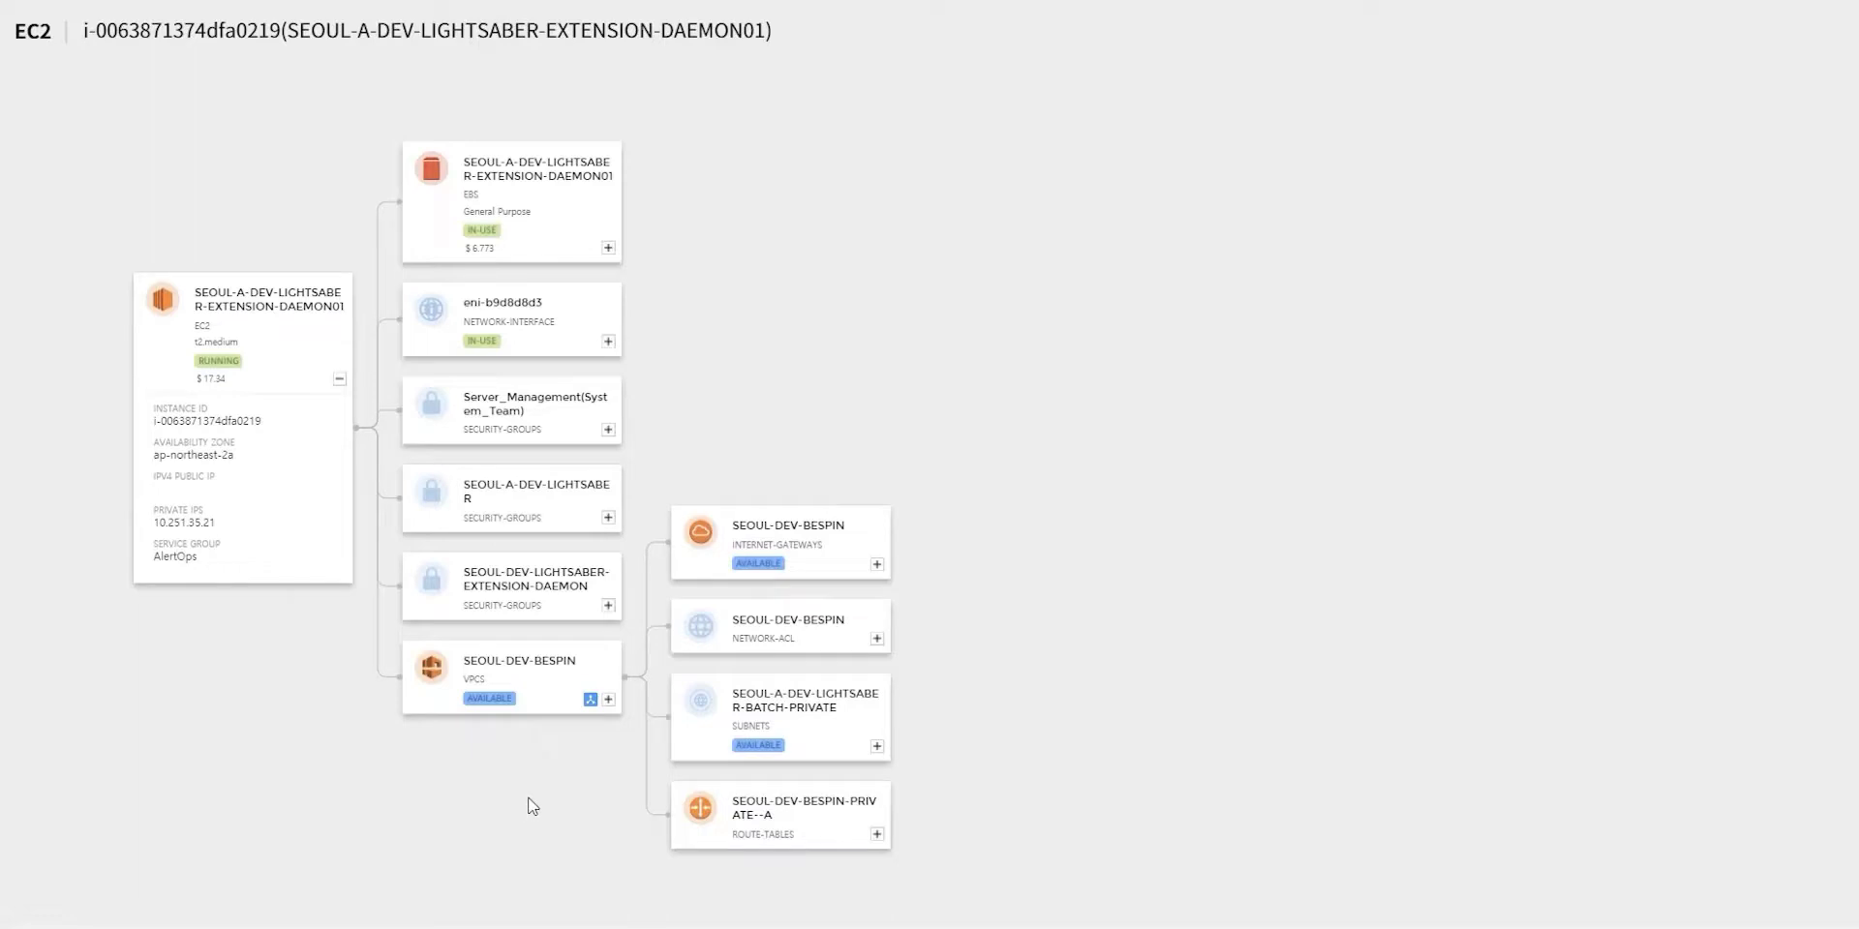
# - Open the relation map of the SEOUL-DEV-BESPIN VPC and look through its route tables and subnets
pyautogui.click(591, 704)
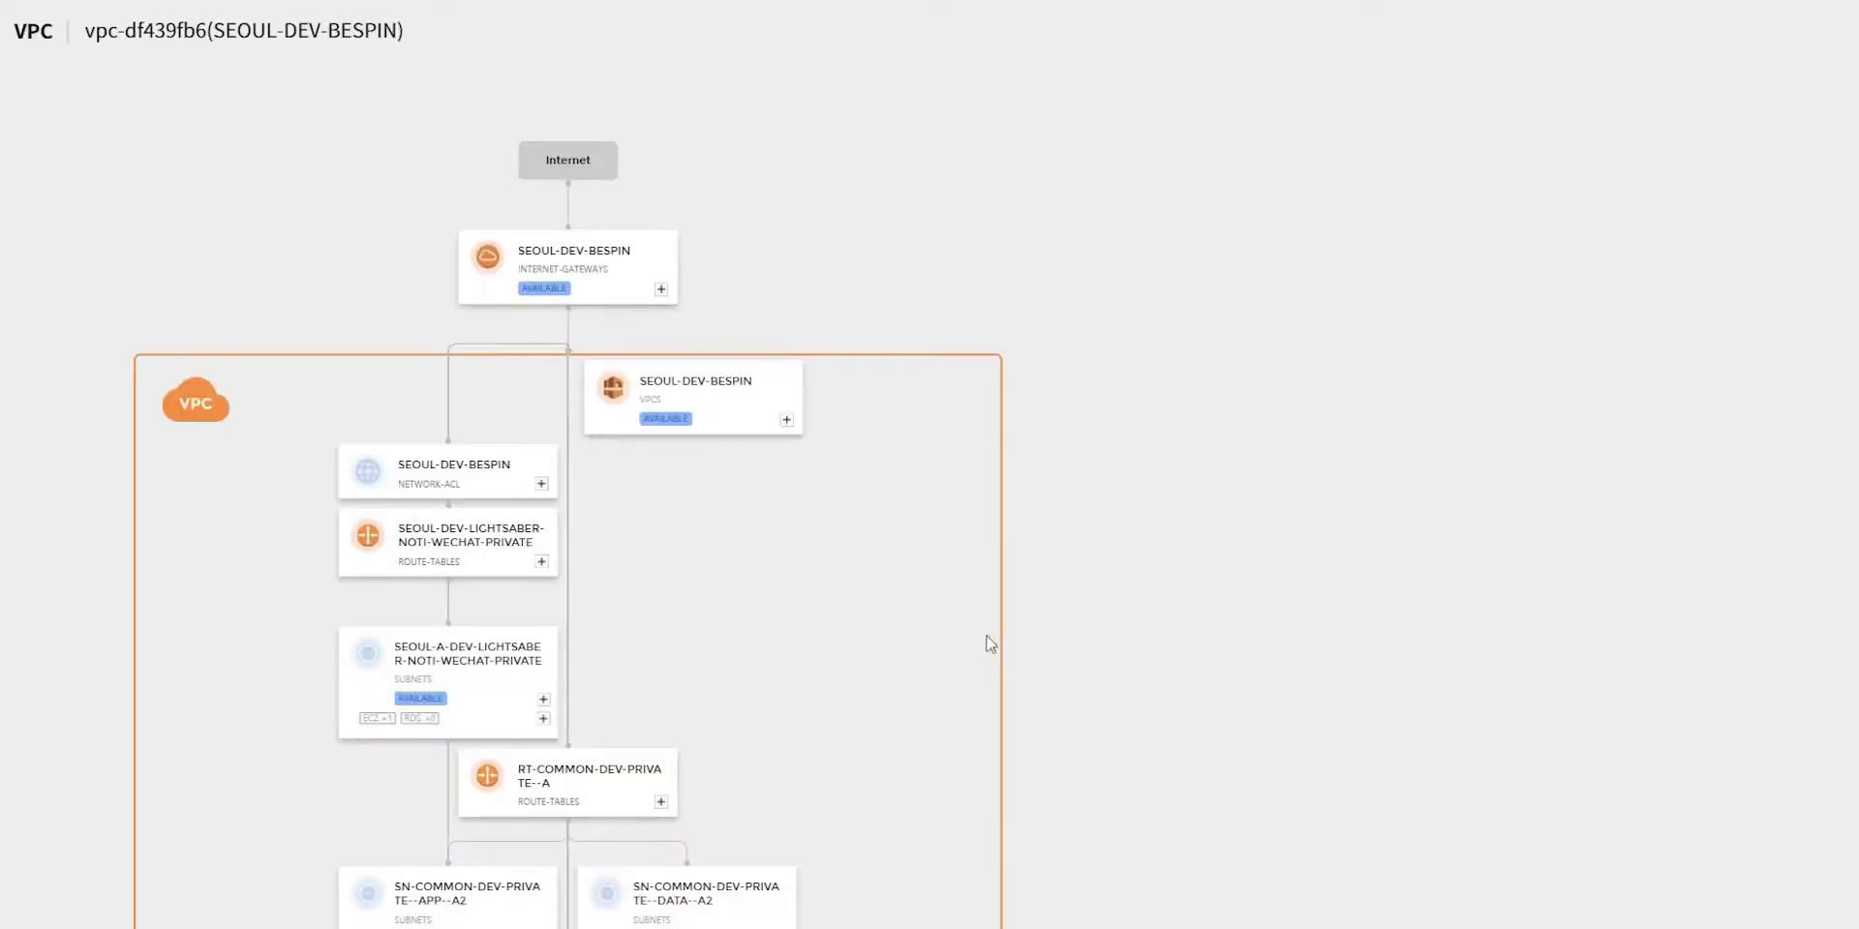
pyautogui.scroll(-3, 1225, 551)
pyautogui.scroll(-15, 1221, 561)
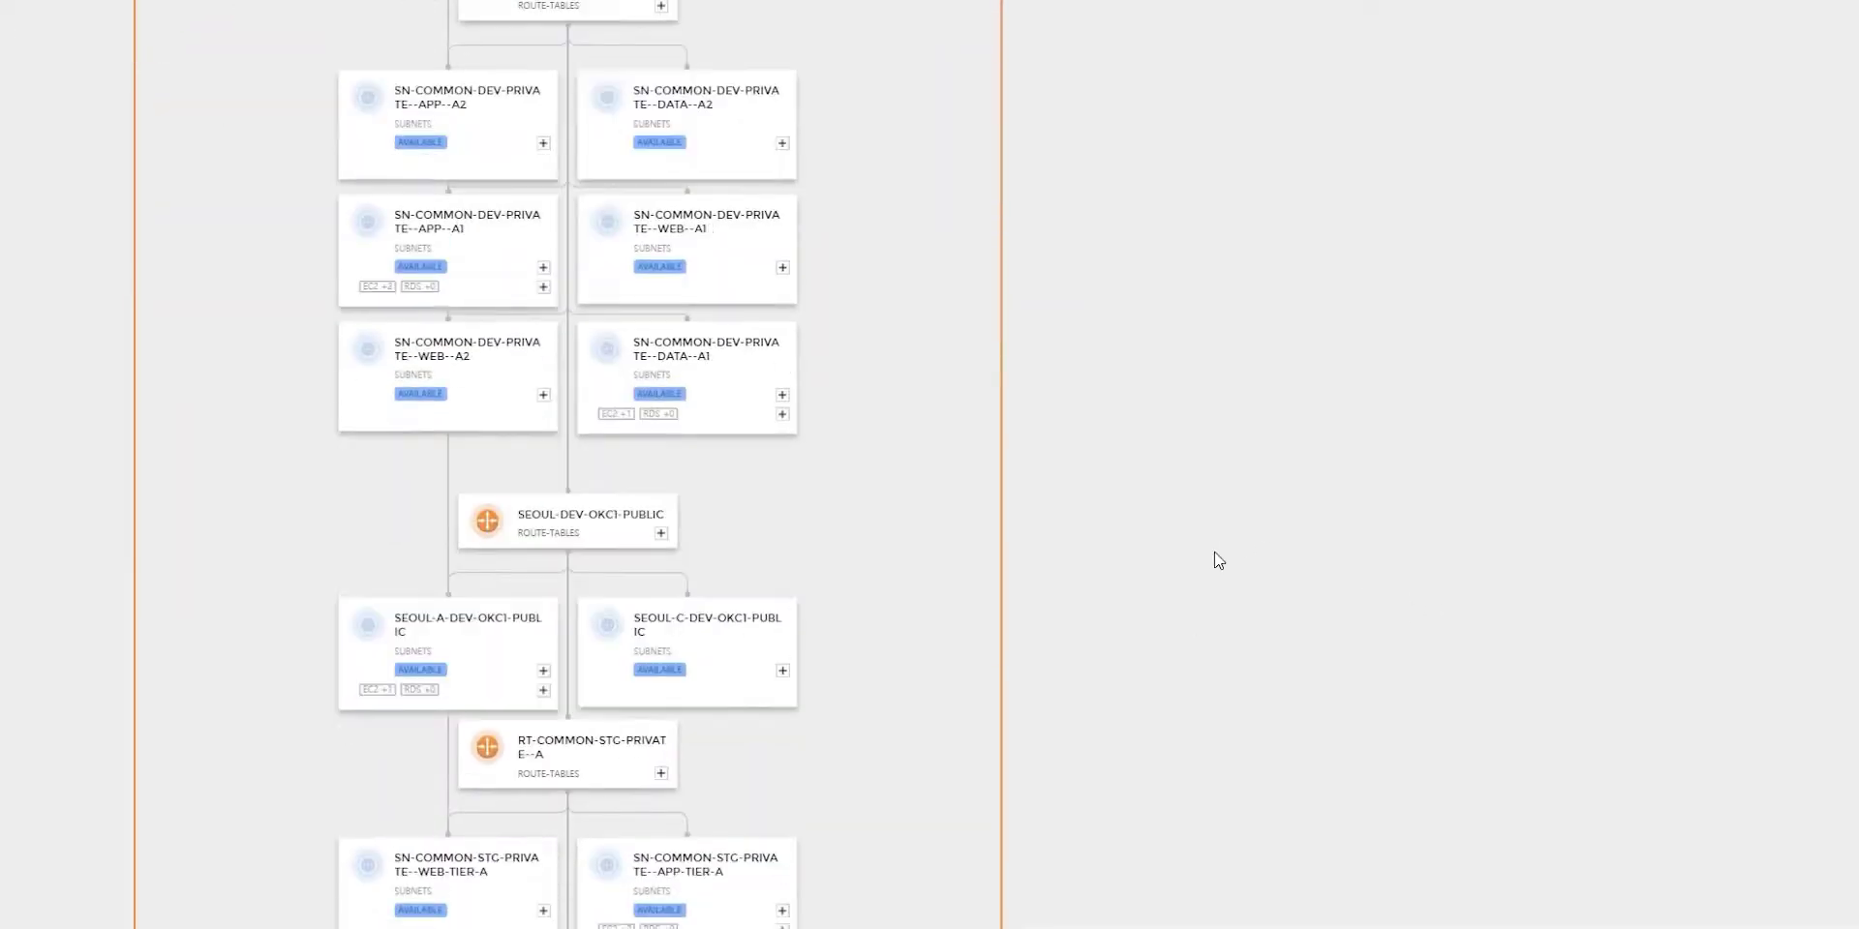
pyautogui.scroll(-6, 1218, 557)
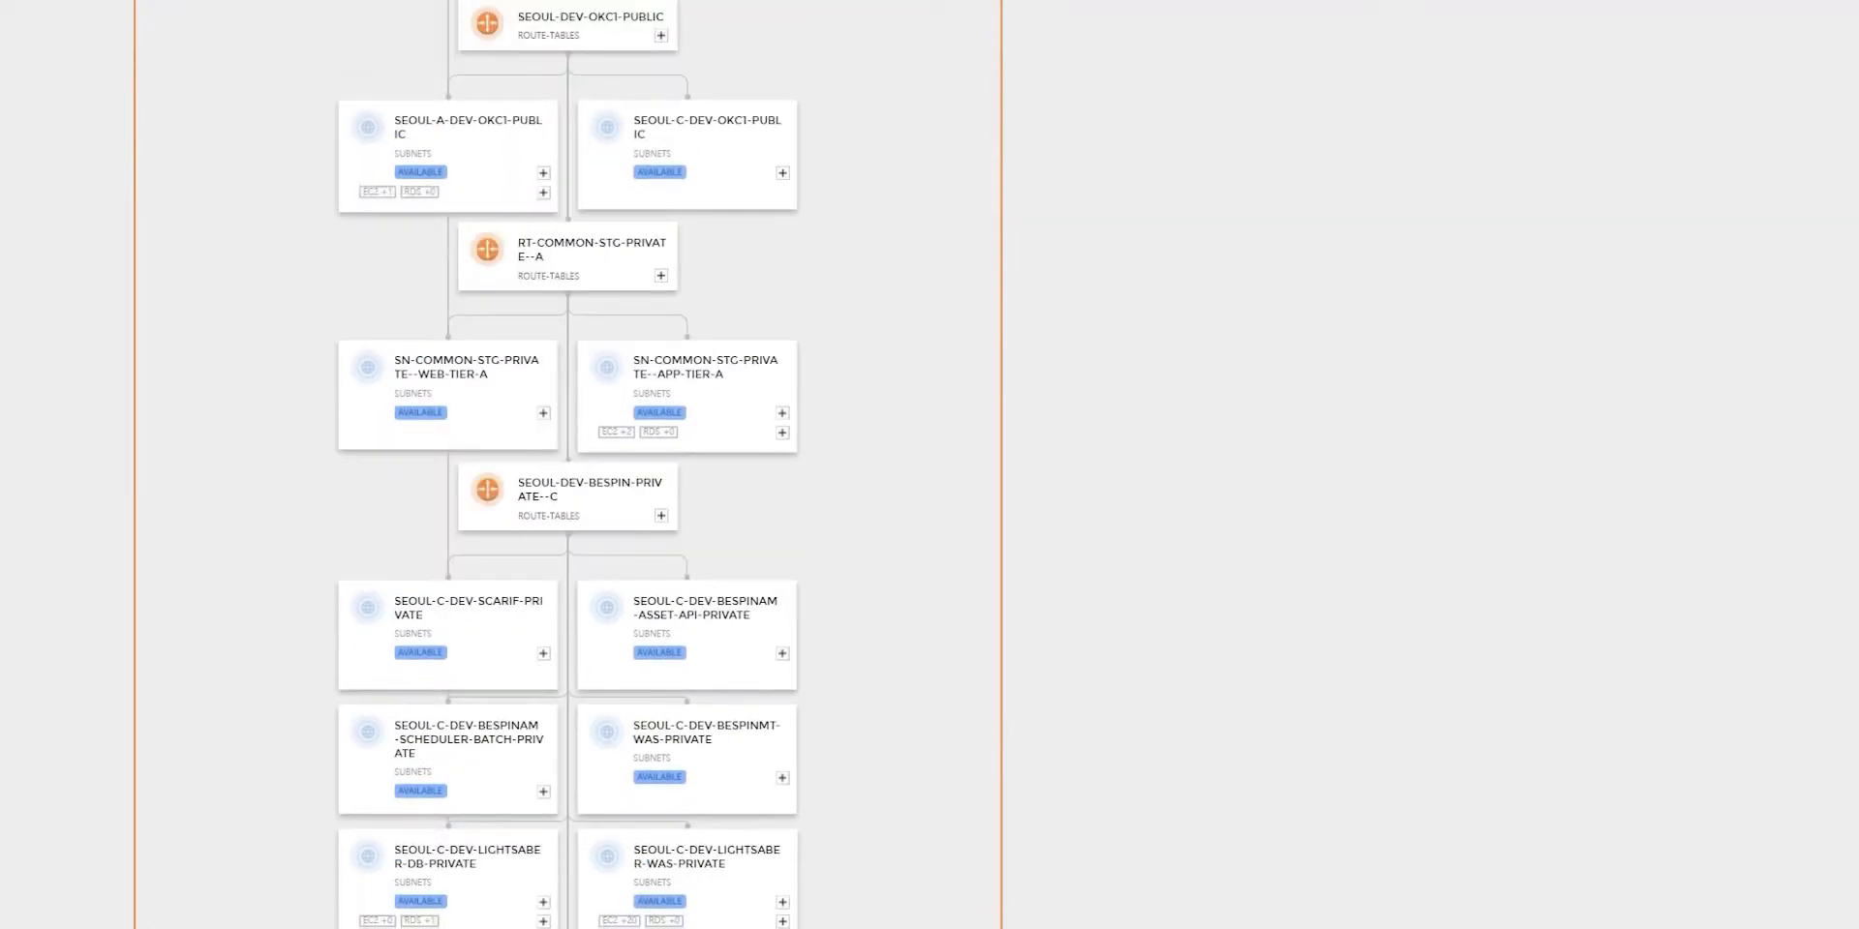
pyautogui.scroll(9, 1000, 468)
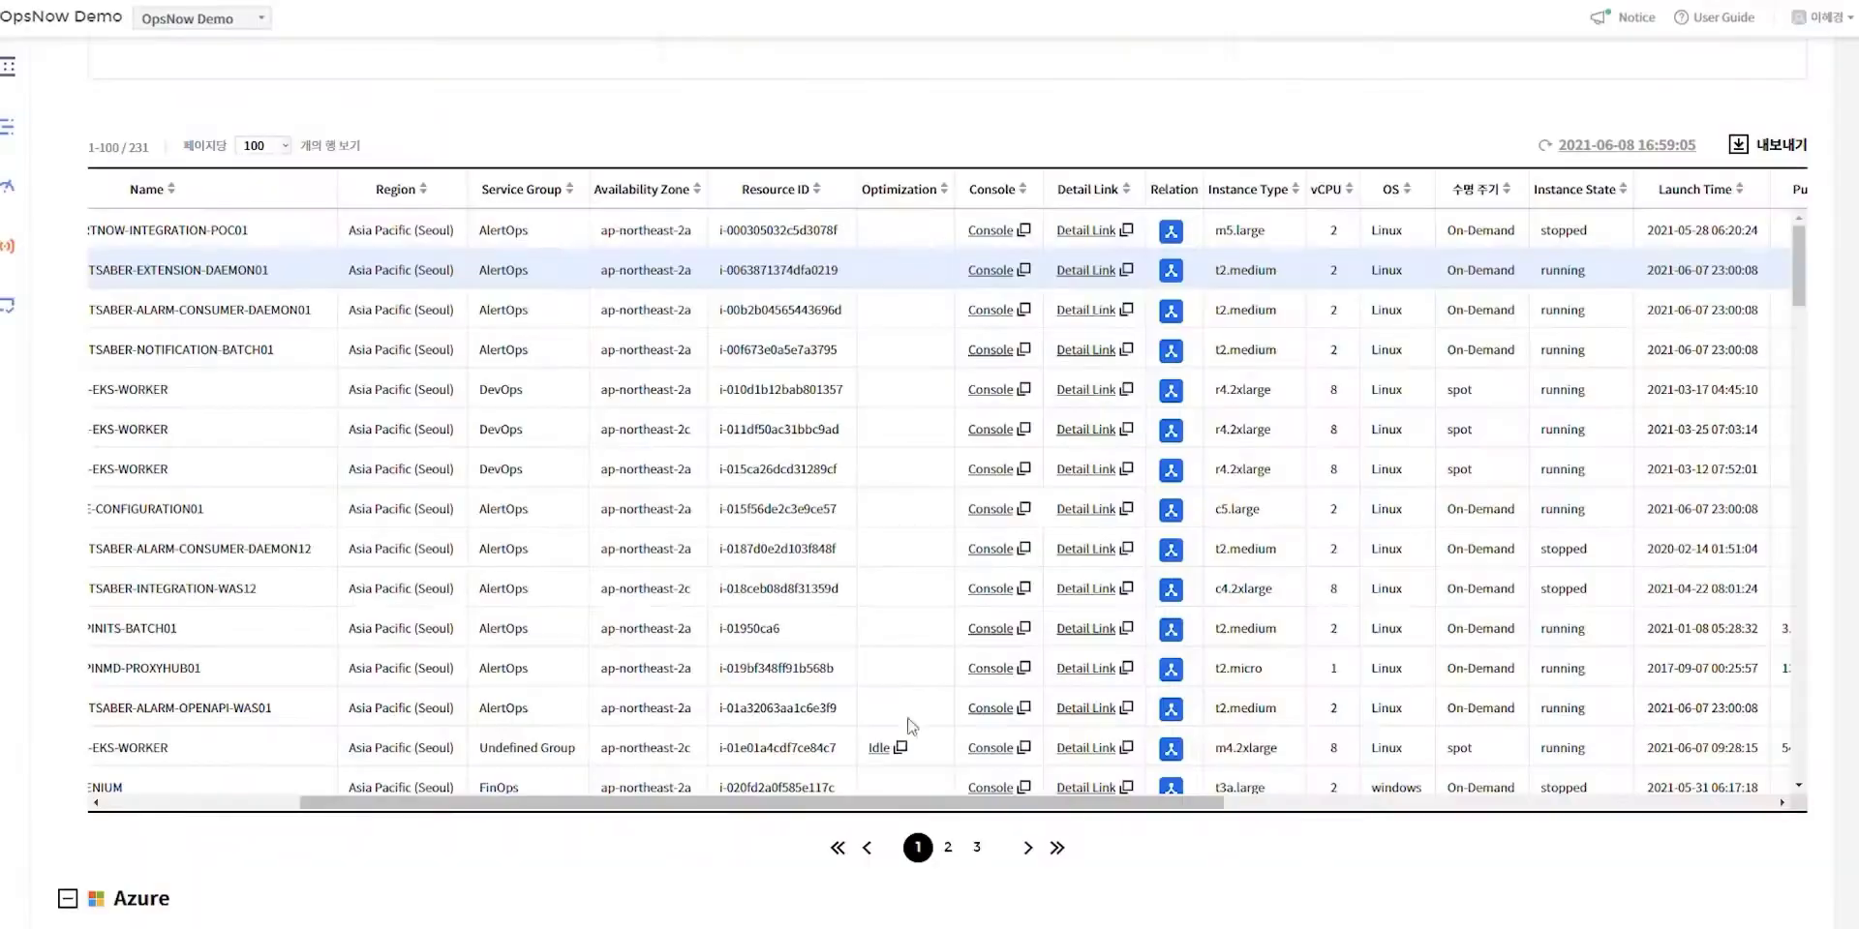
# - Switch the usage page to the history view (이력 보기) and apply a daily period from 2021-05-17 to 2021-05-31
pyautogui.scroll(6, 910, 726)
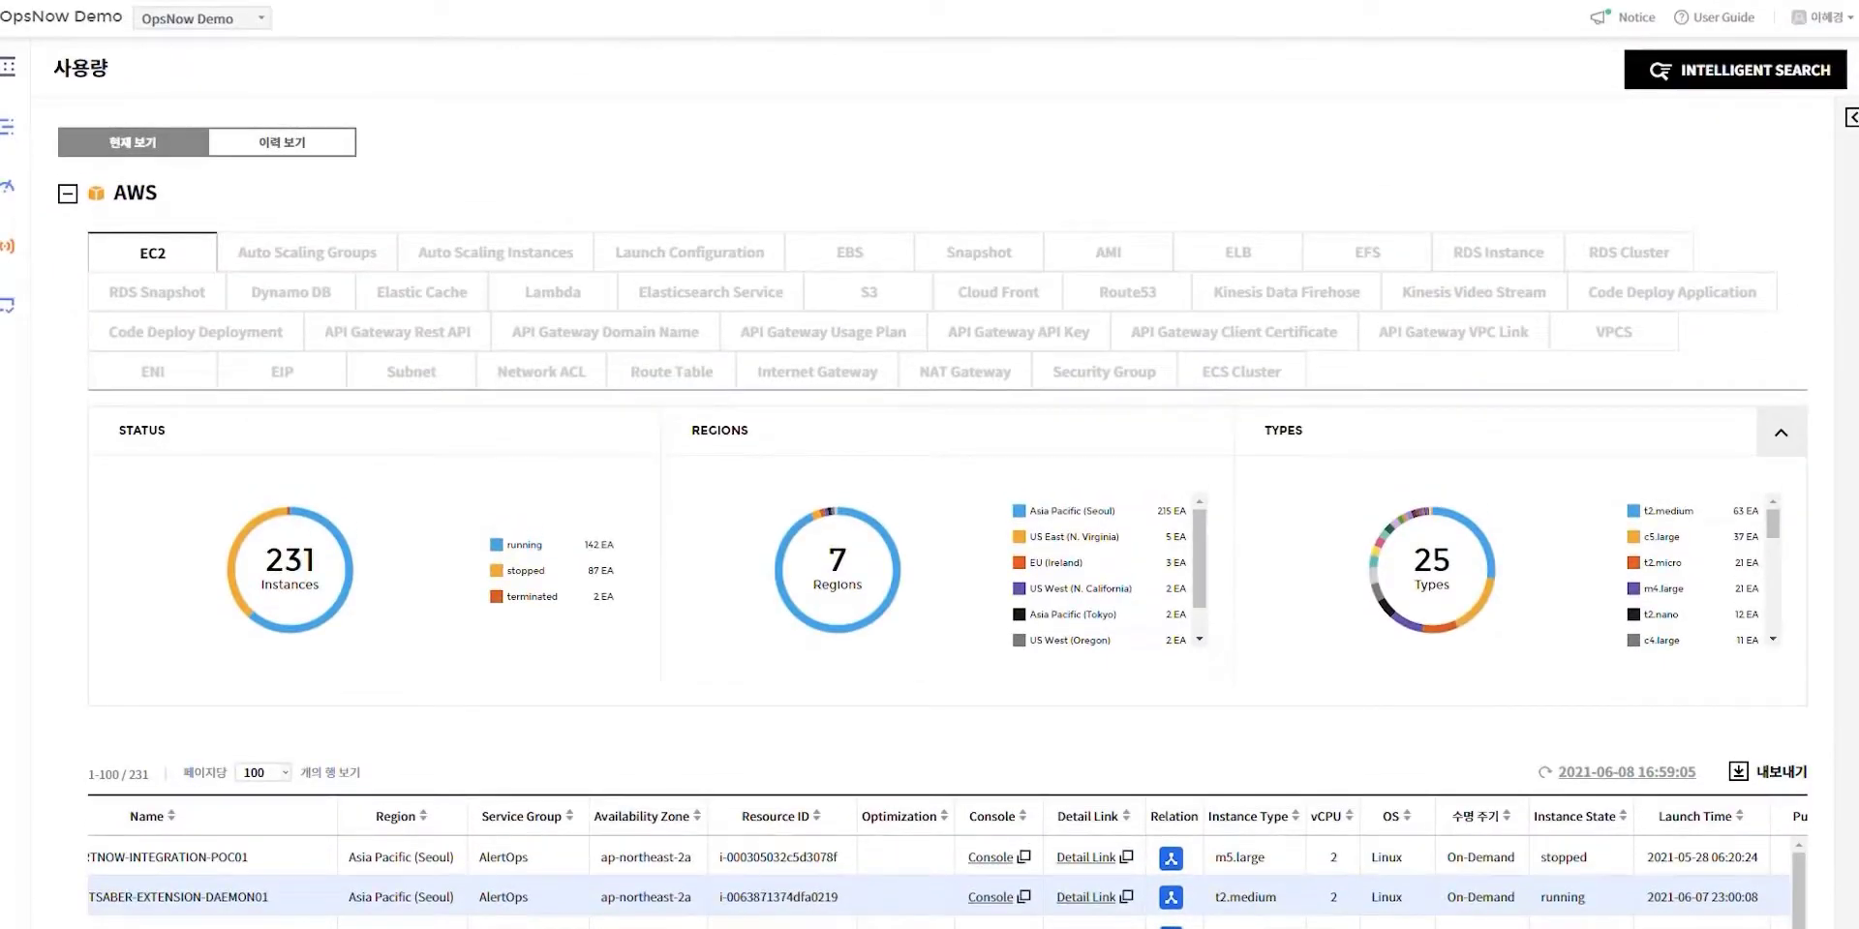
pyautogui.click(300, 145)
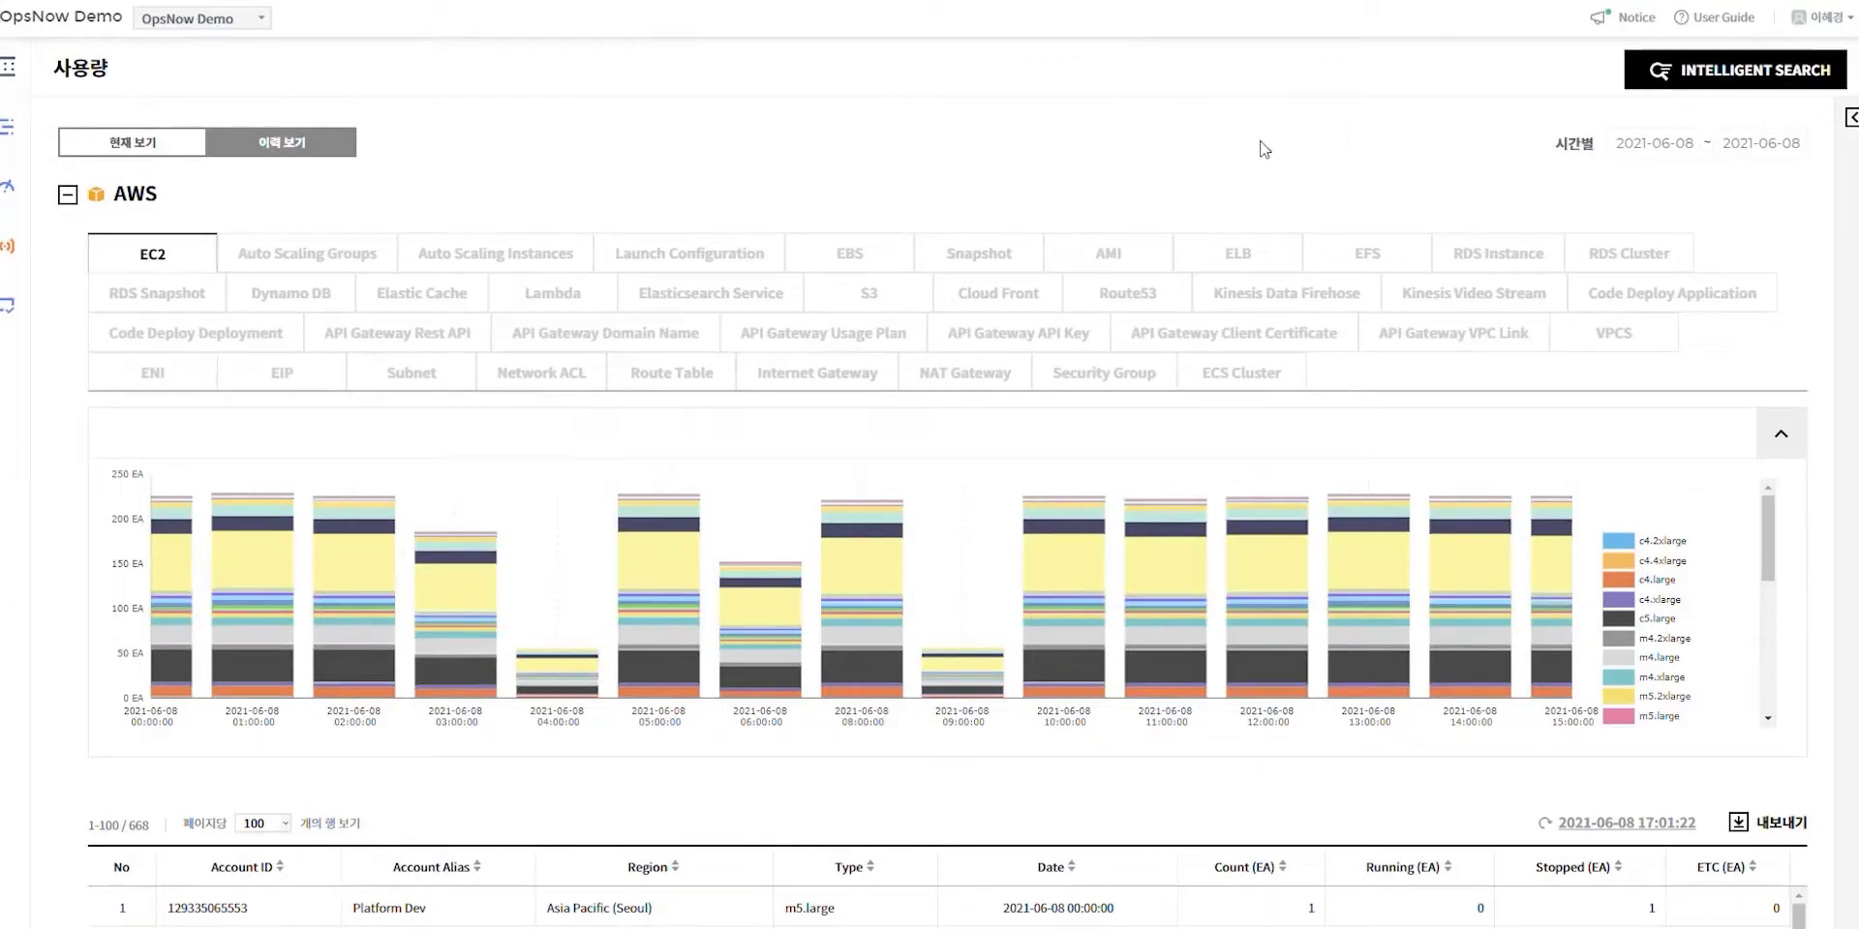
pyautogui.click(1721, 81)
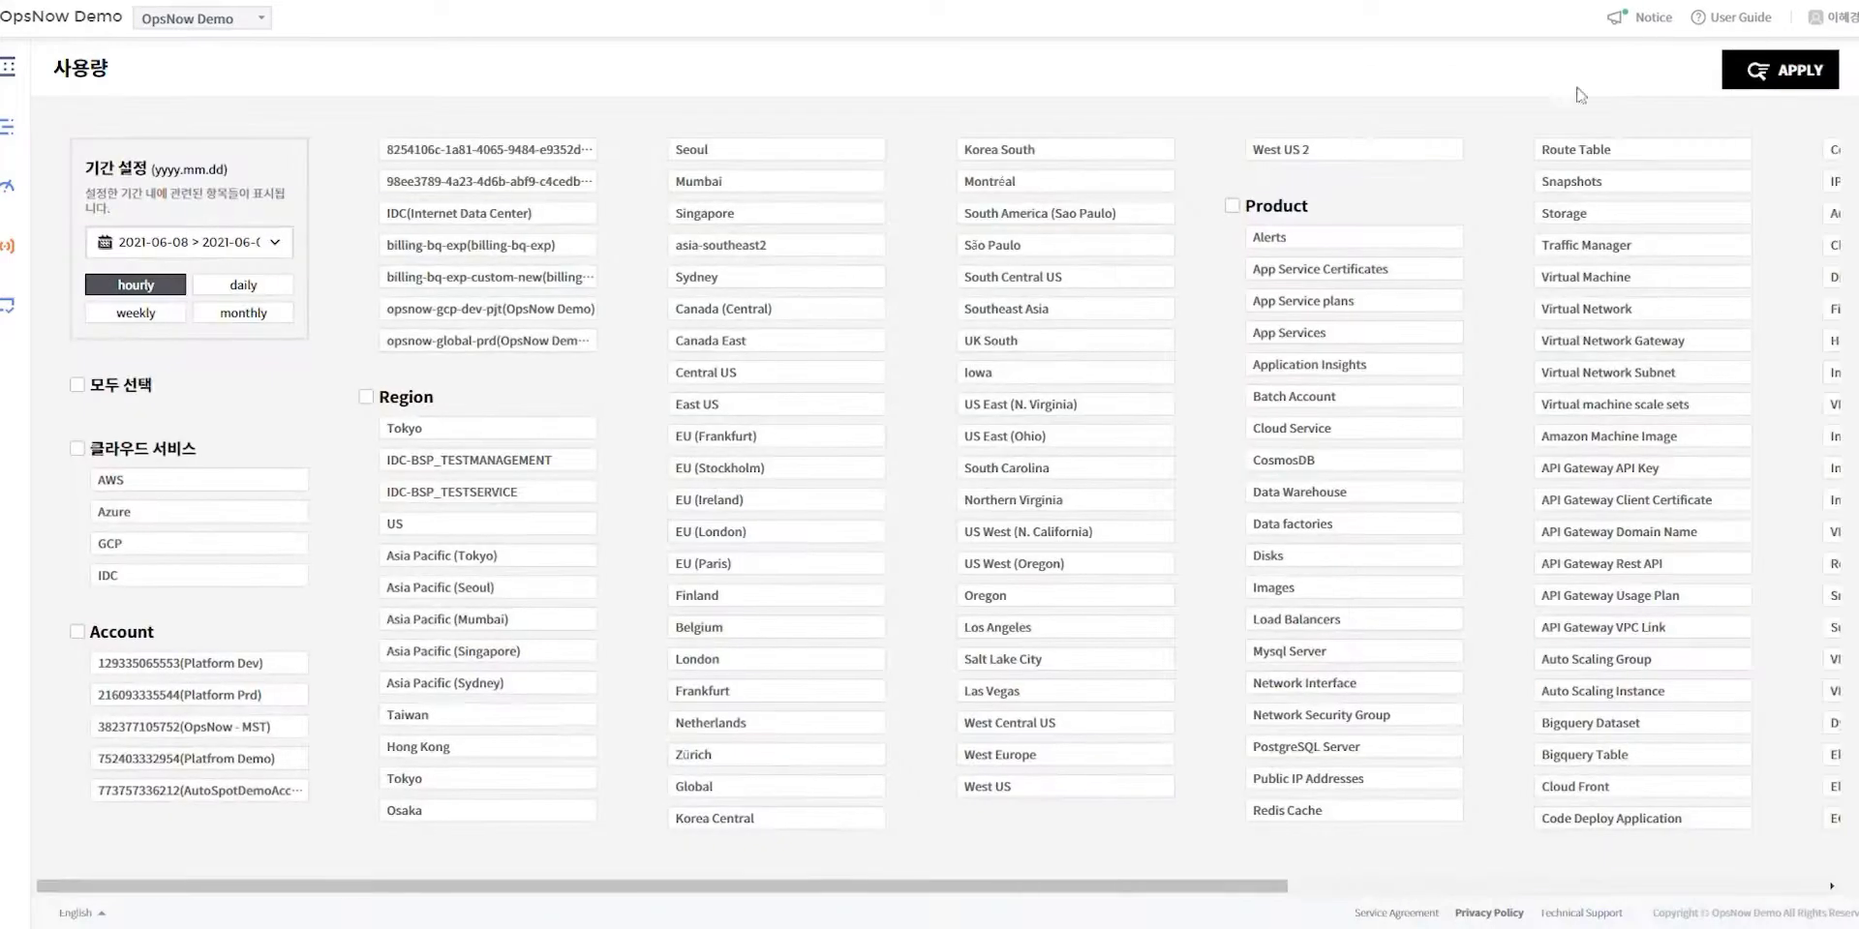
pyautogui.click(259, 288)
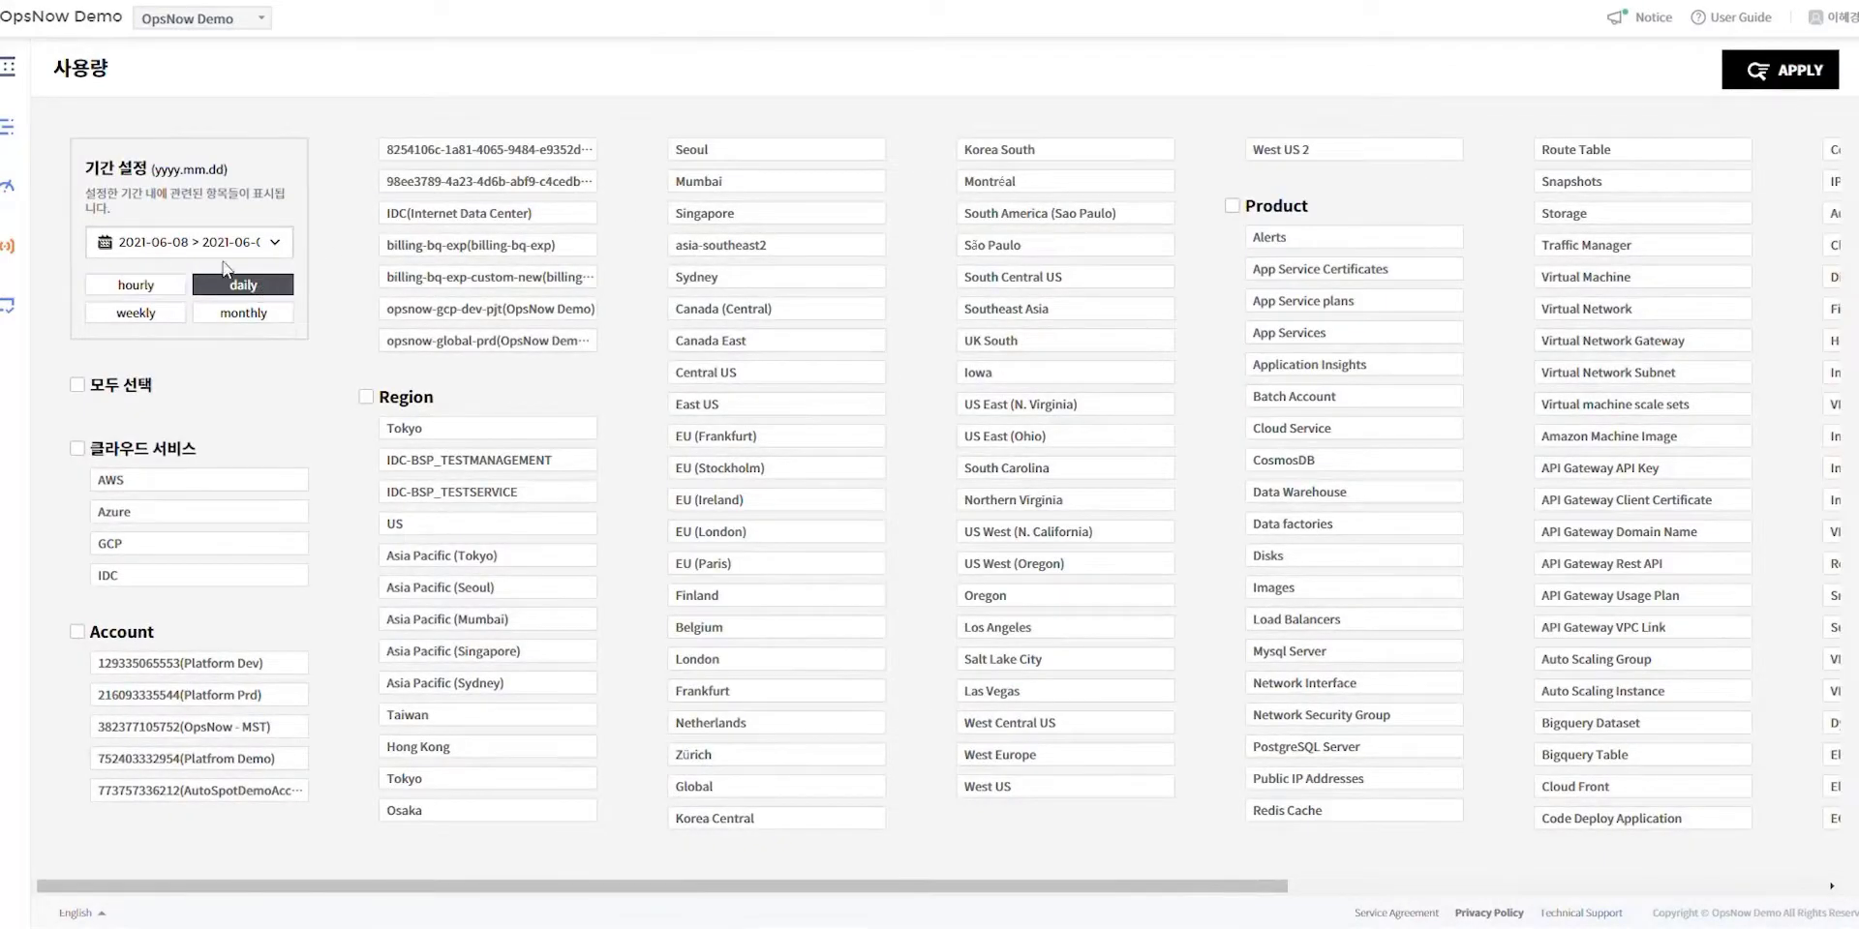
pyautogui.click(145, 243)
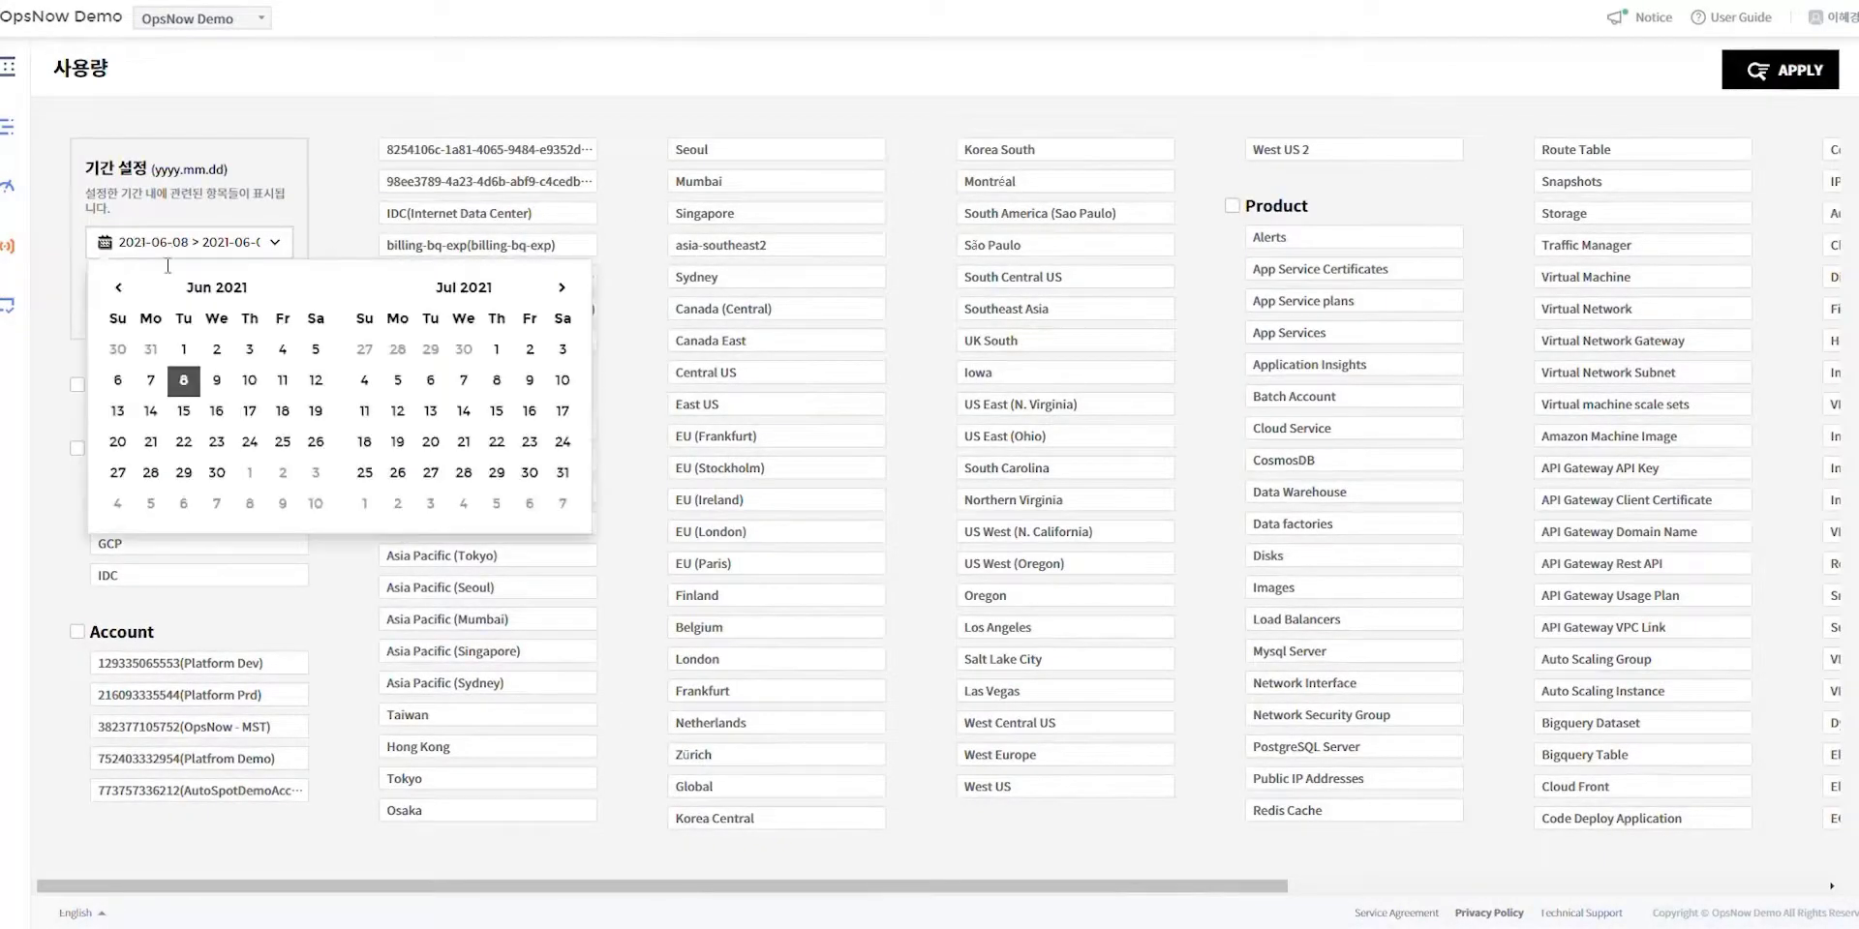
pyautogui.click(119, 289)
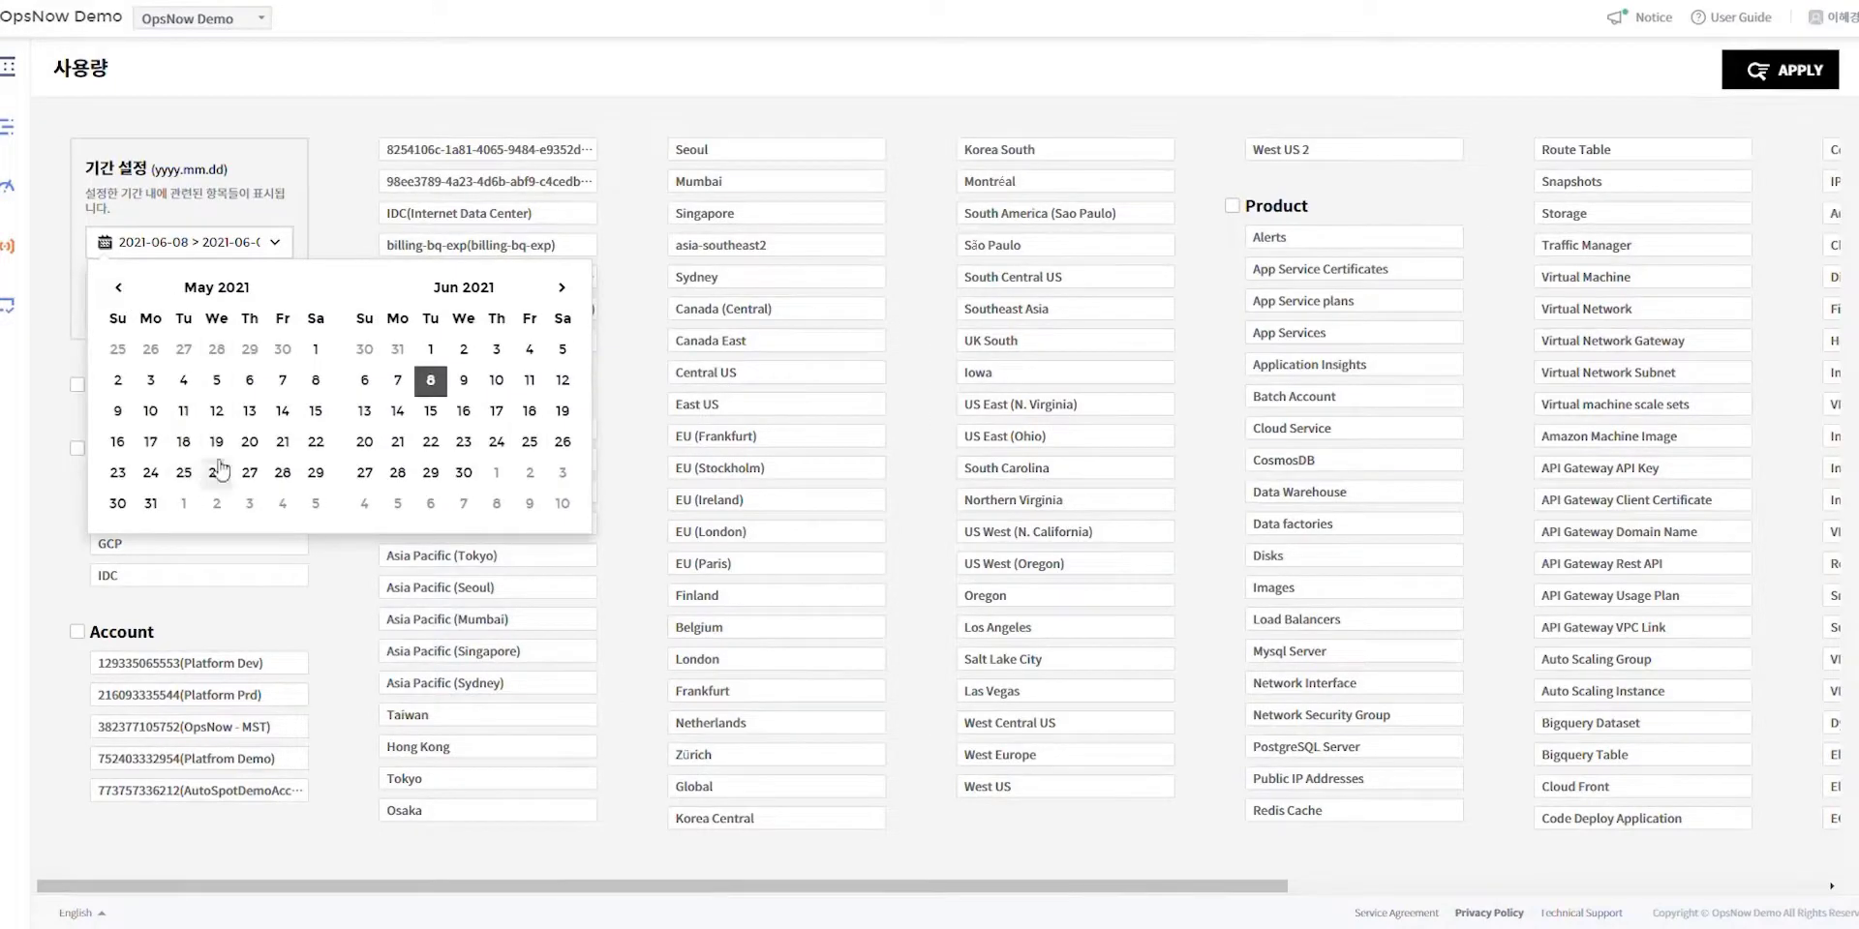
pyautogui.click(150, 445)
pyautogui.click(150, 503)
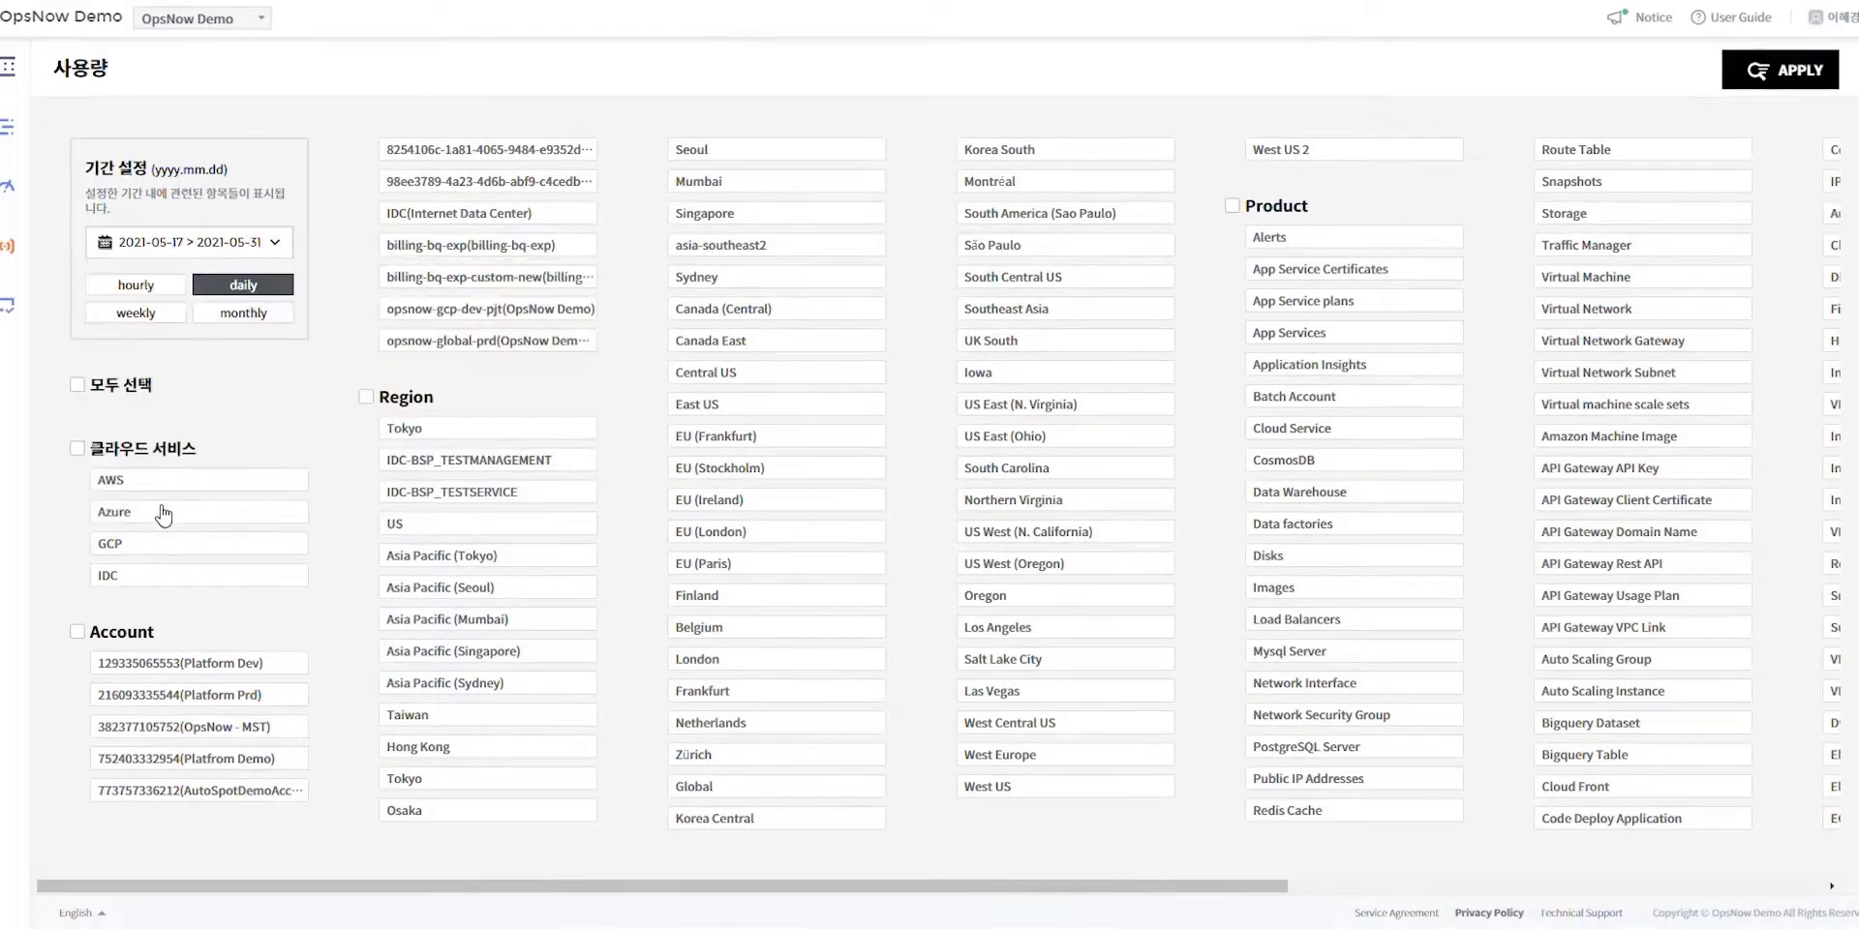
pyautogui.click(1799, 70)
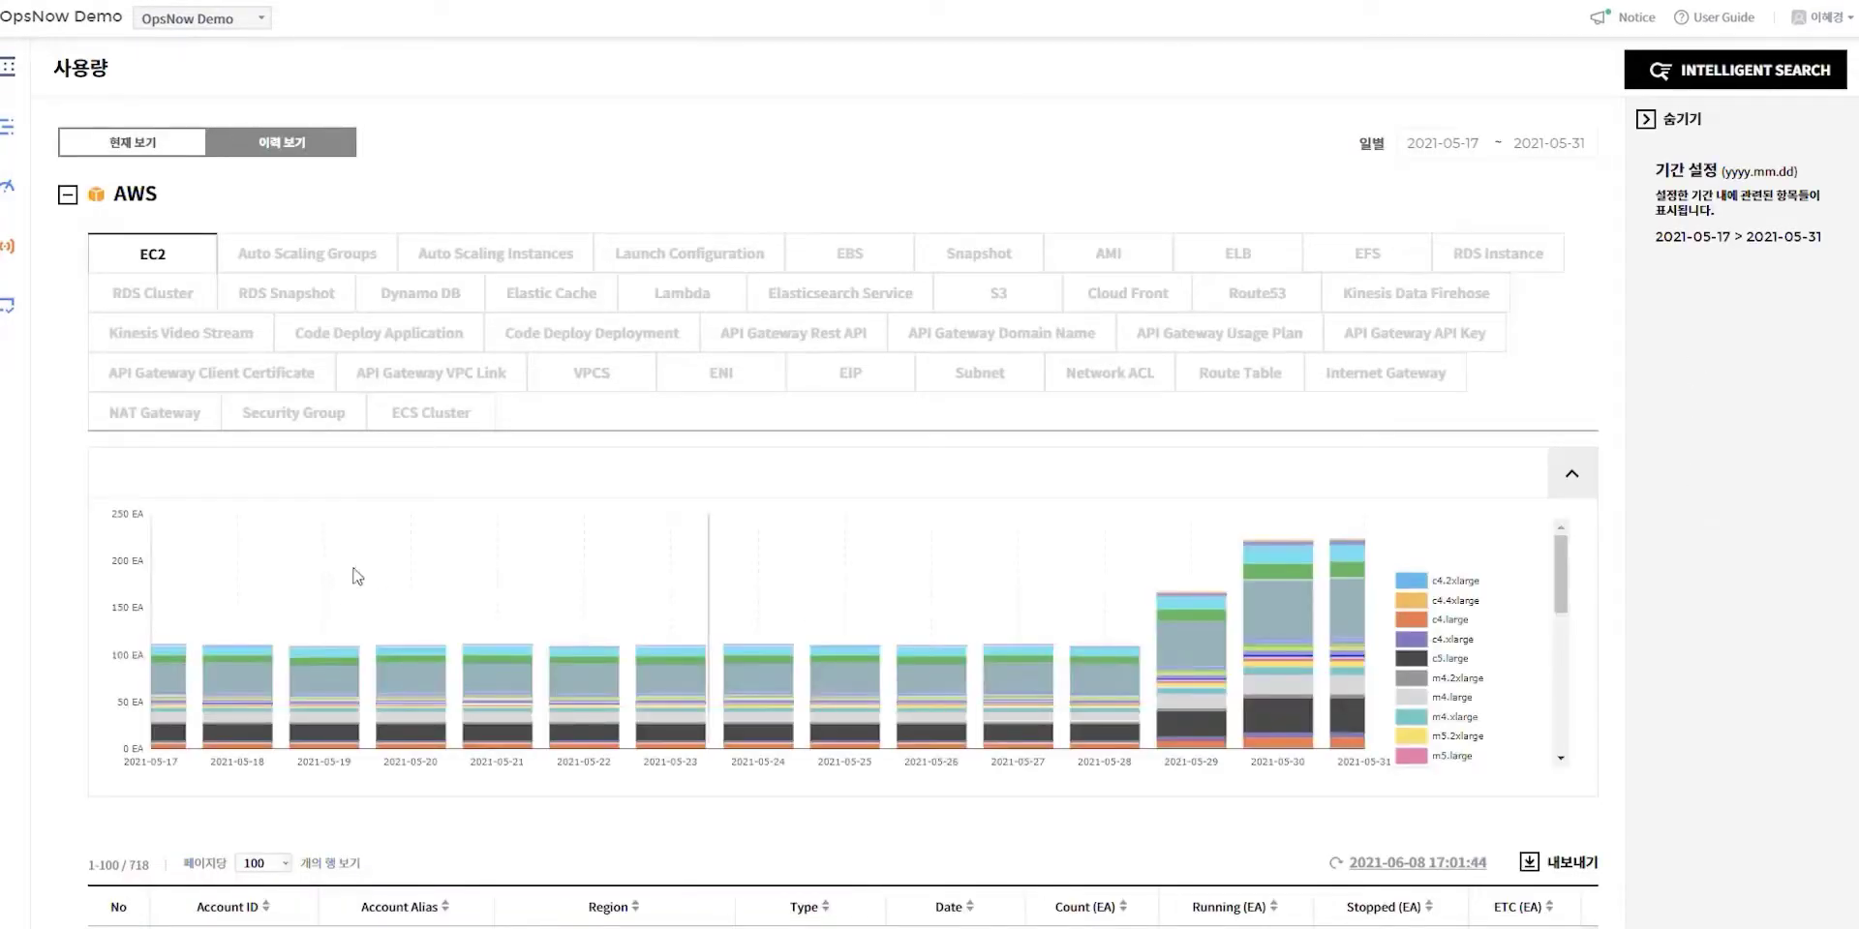
# - Export (내보내기) the AWS EC2 usage history table as a CSV file
pyautogui.moveTo(238, 745)
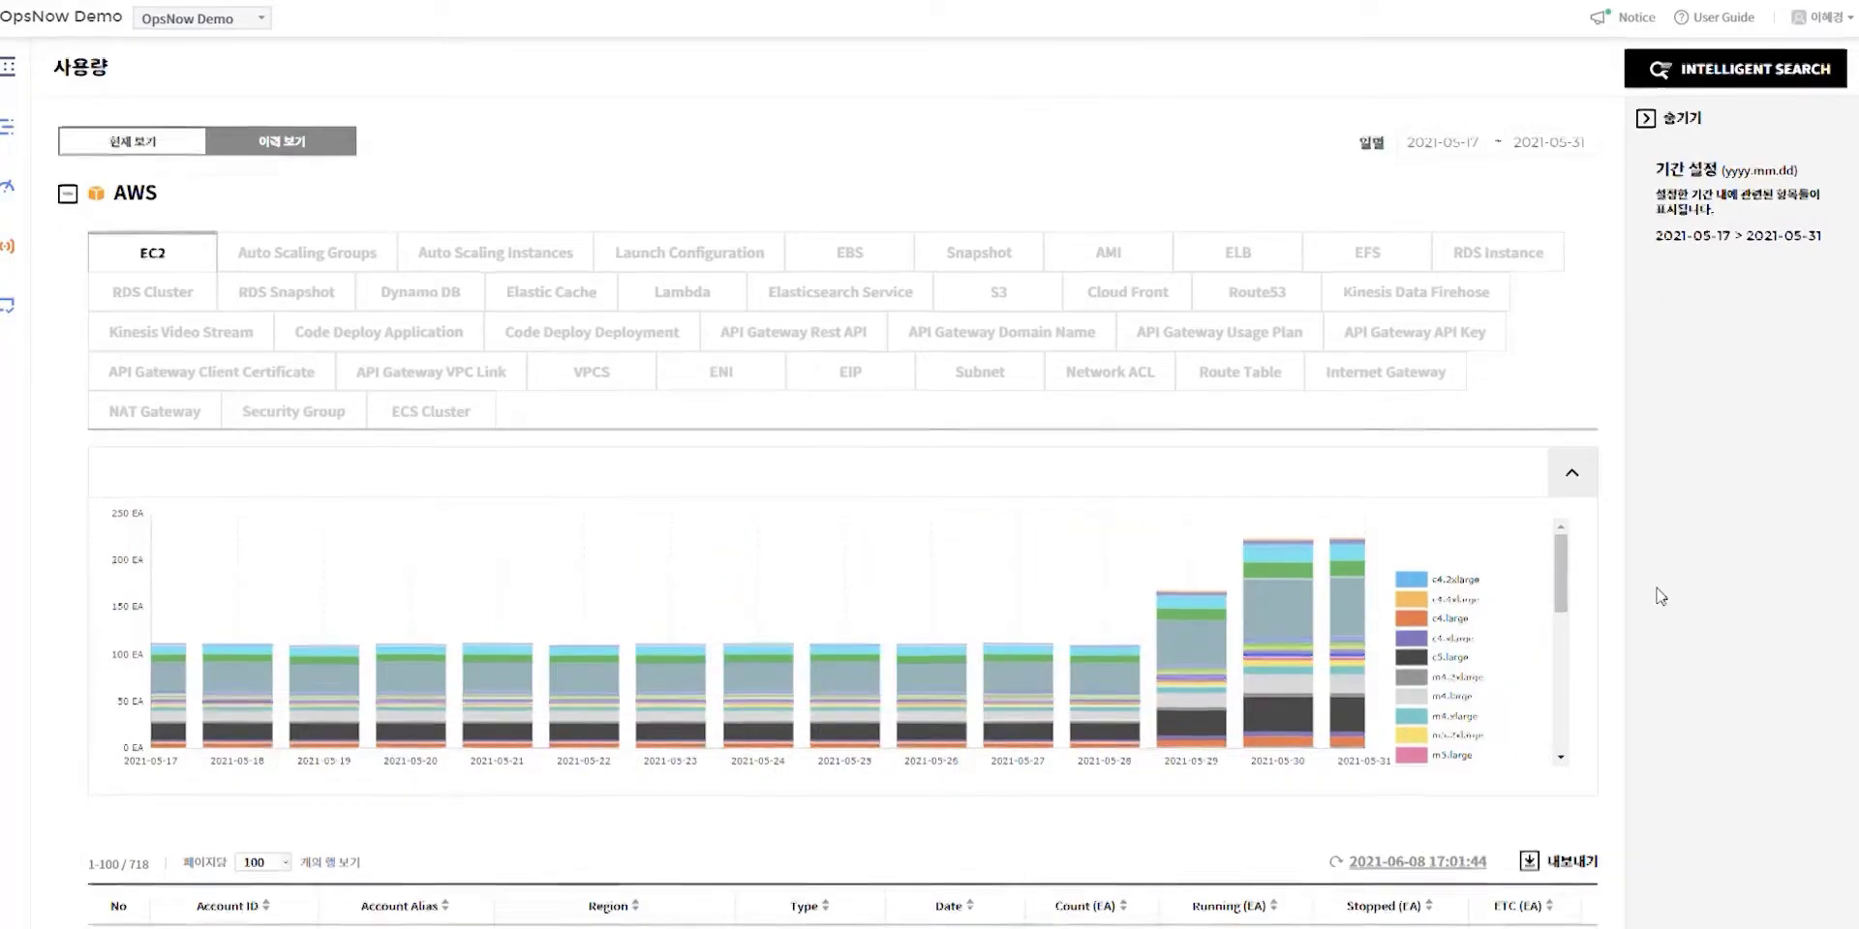
pyautogui.scroll(-6, 1662, 597)
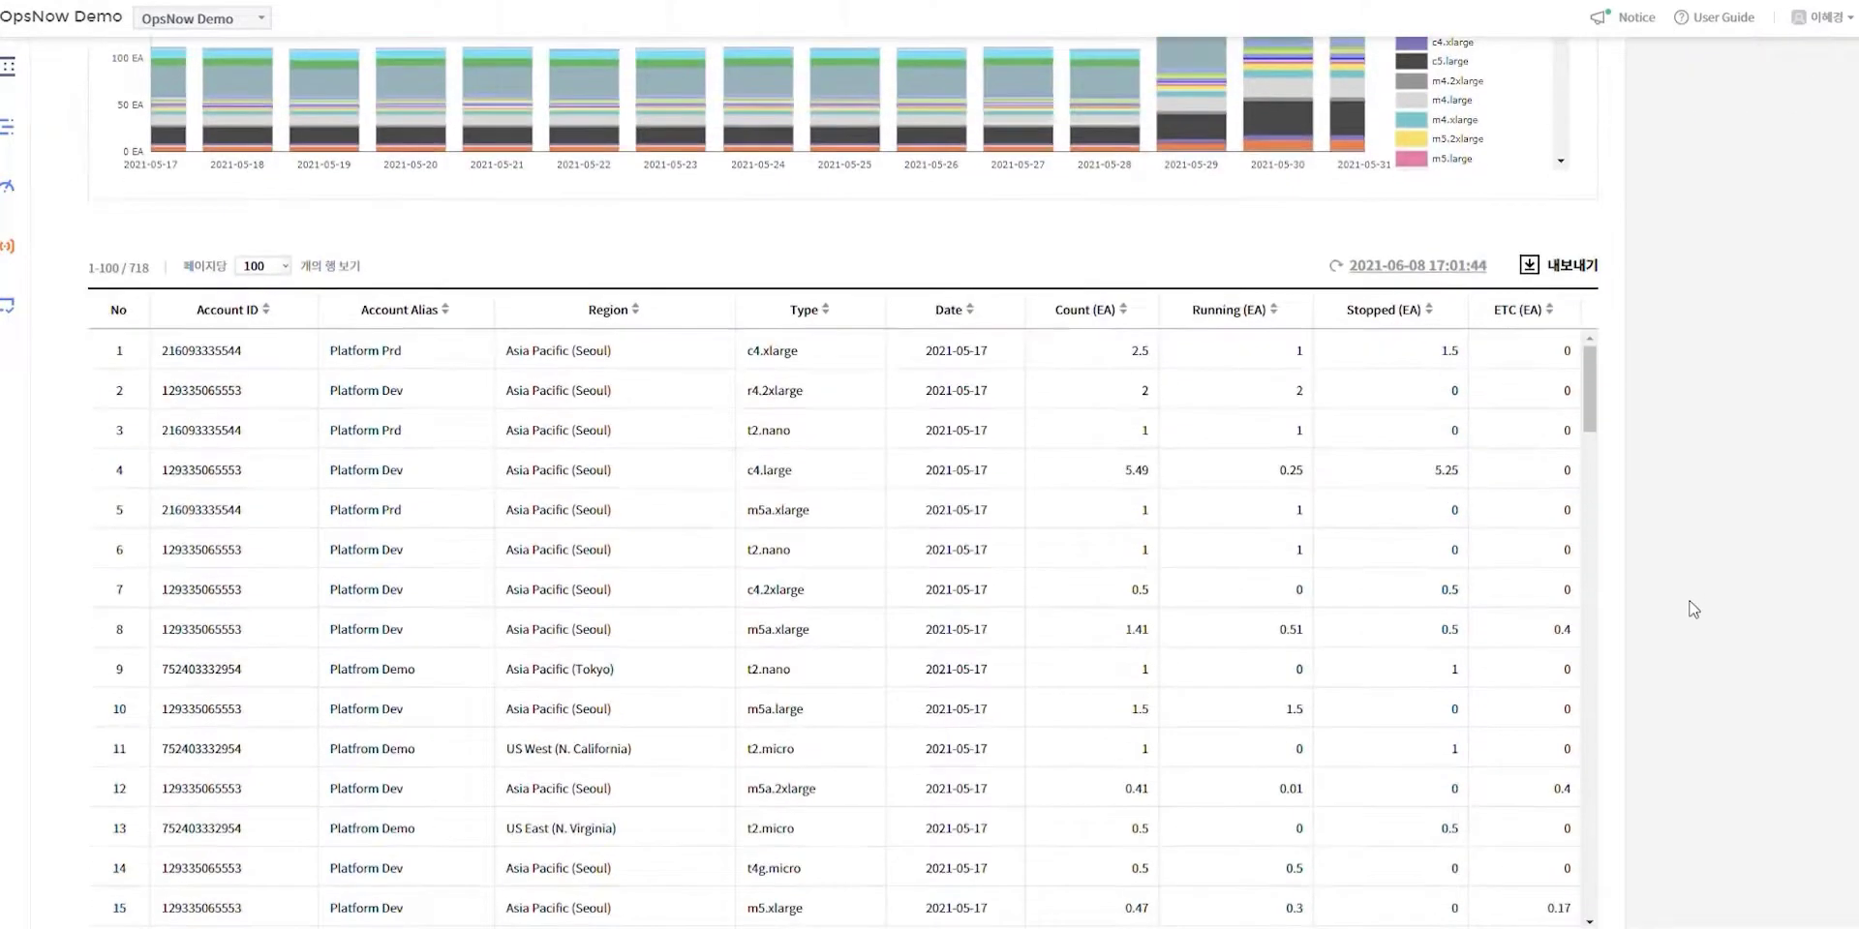
pyautogui.click(1552, 271)
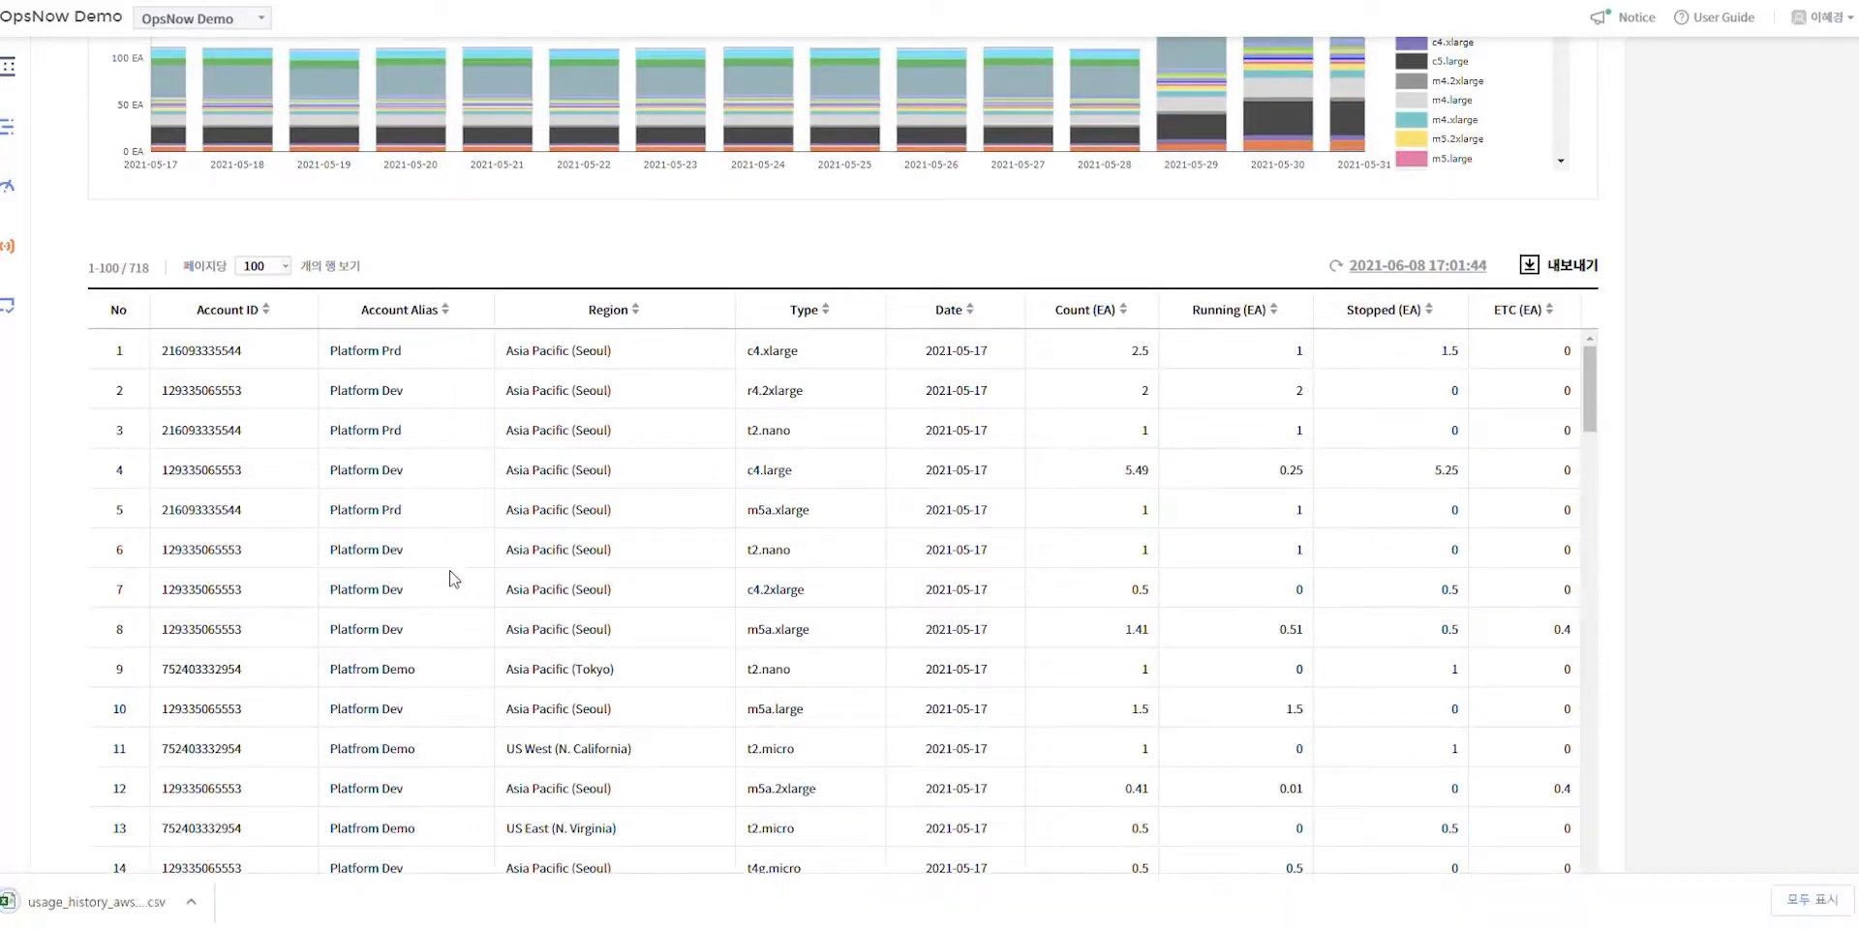
# - Look through the daily usage history charts and tables for AWS, Azure and GCP
pyautogui.scroll(5, 736, 639)
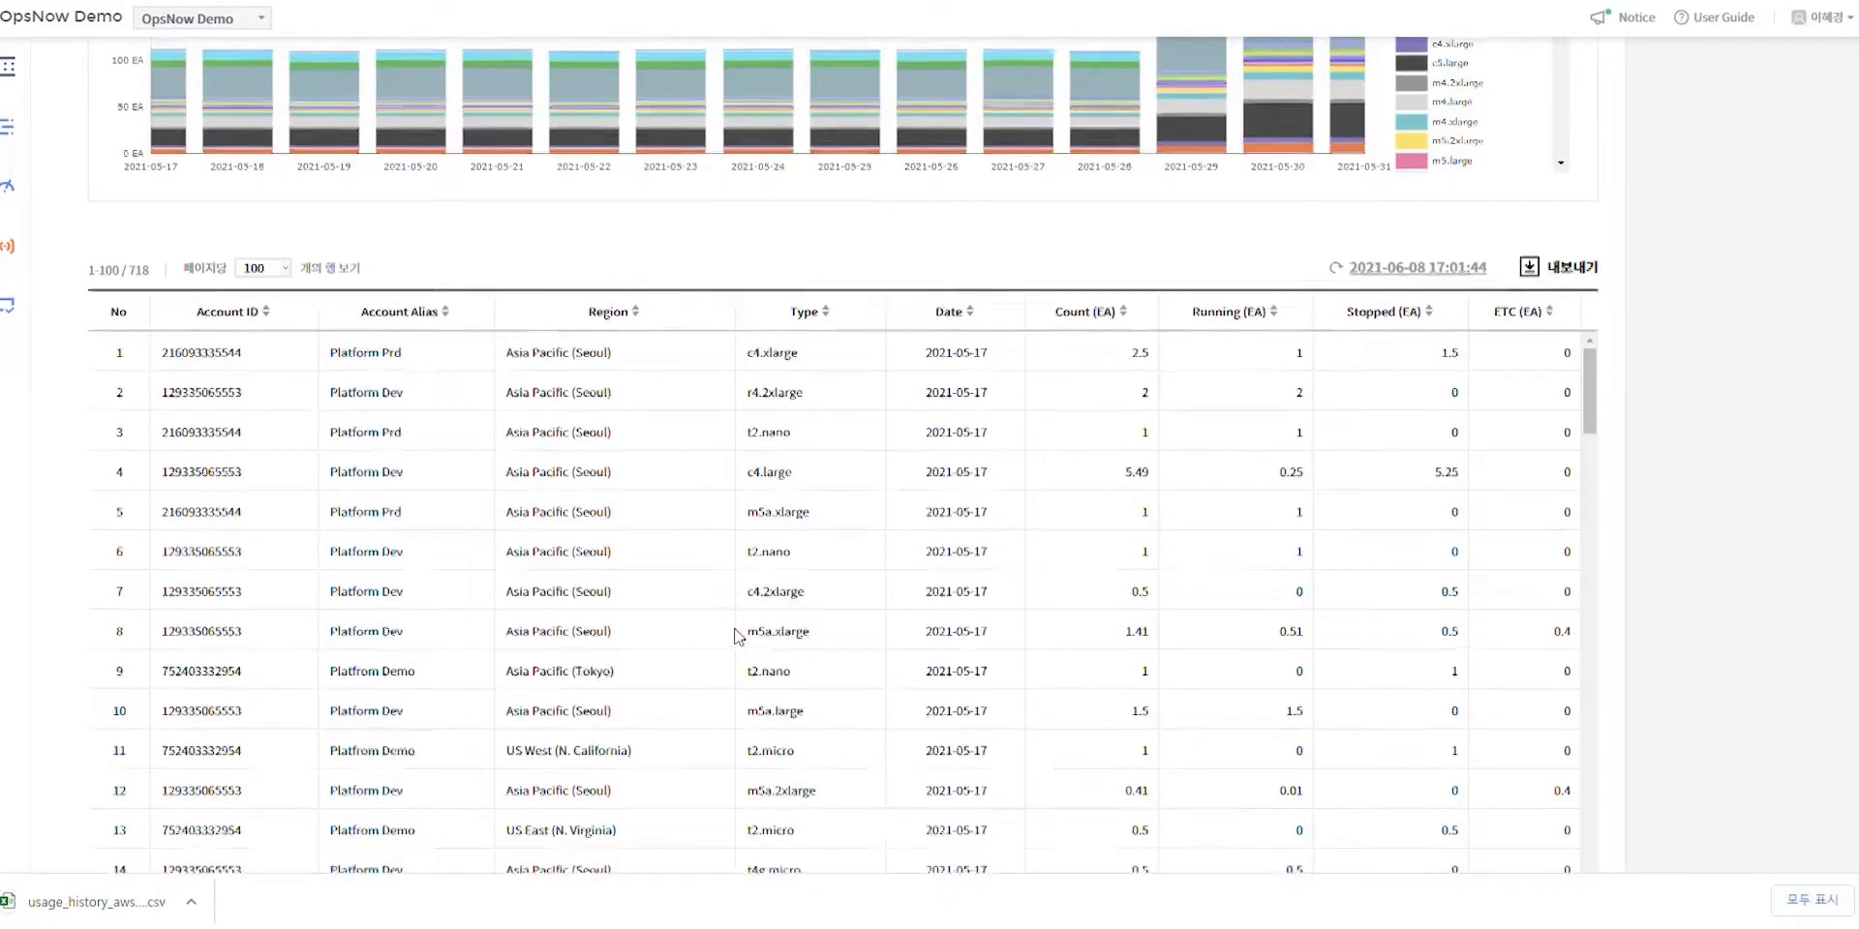
pyautogui.scroll(1, 734, 627)
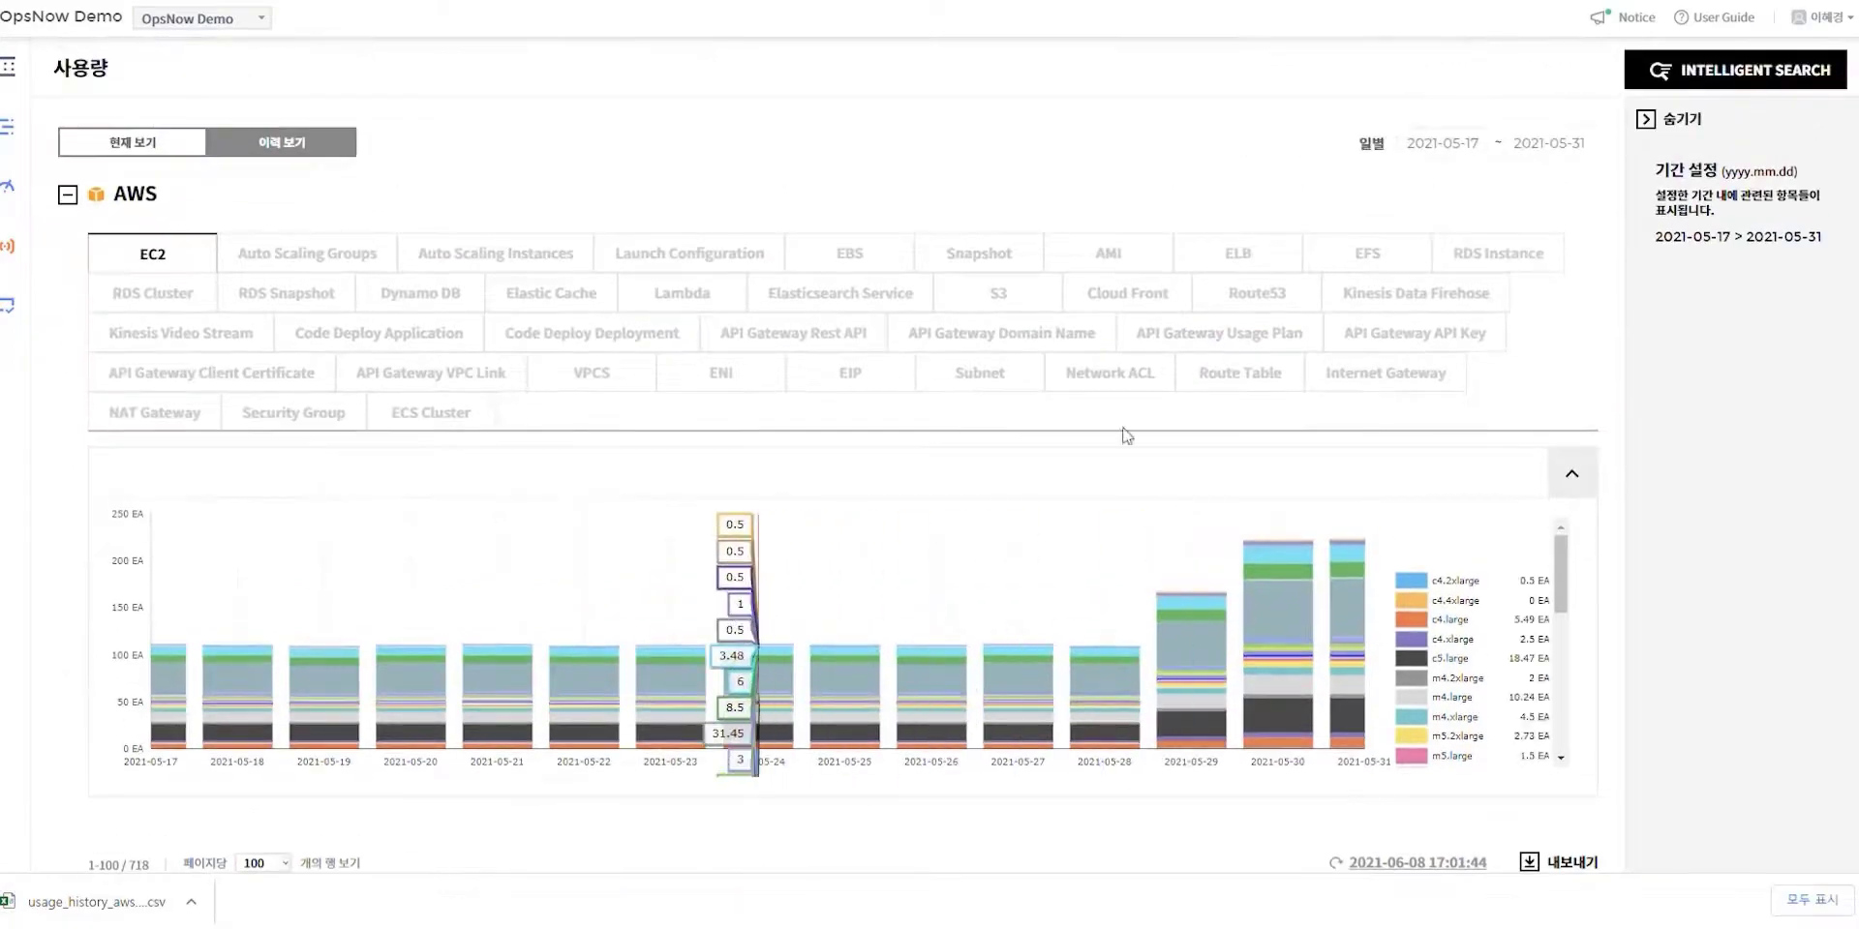
pyautogui.scroll(-10, 1813, 448)
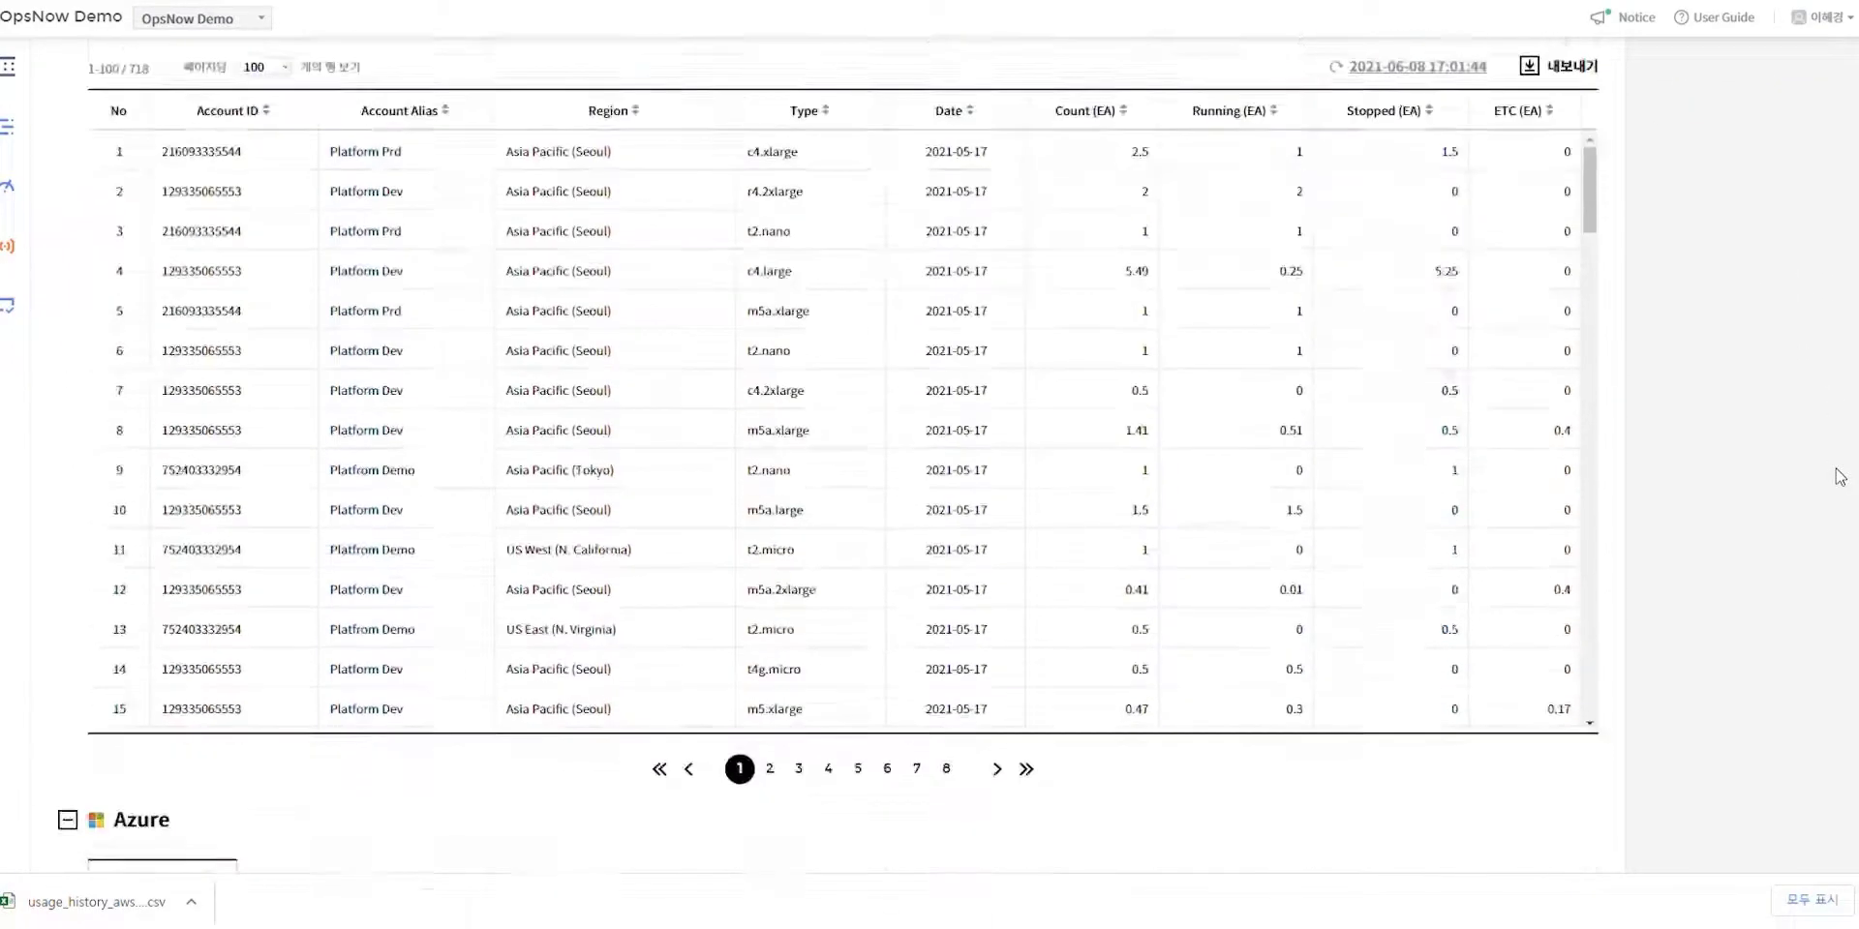
pyautogui.scroll(-15, 1840, 476)
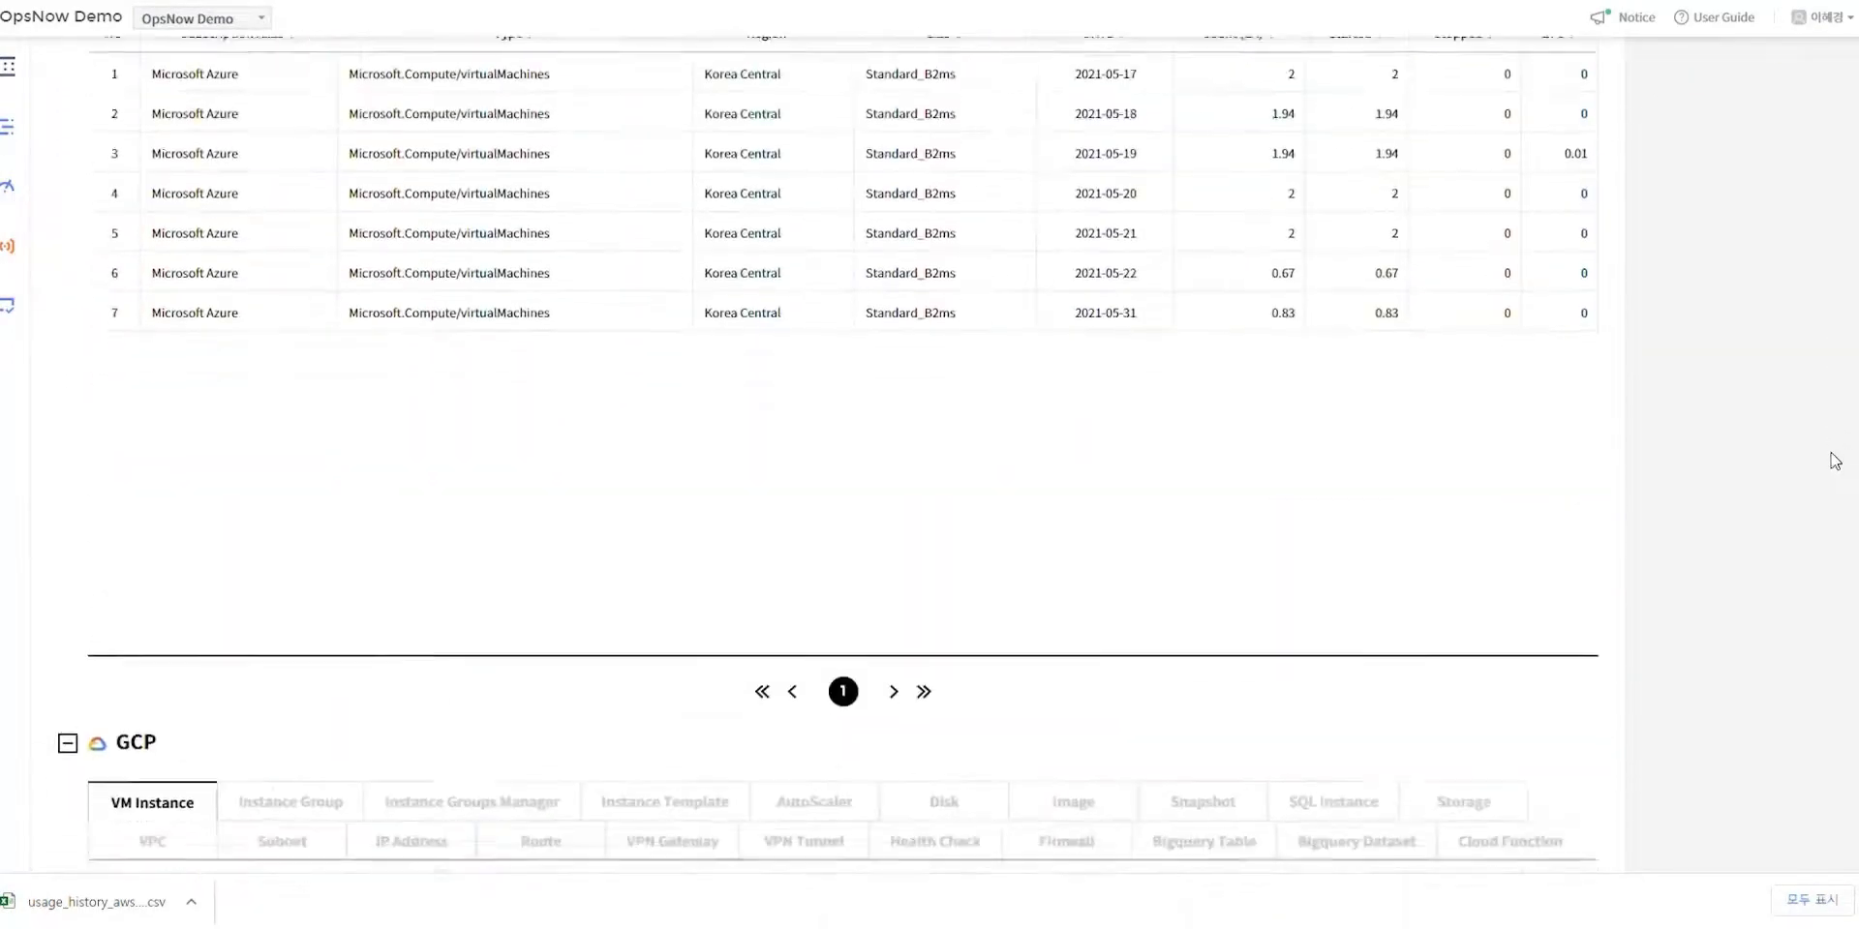
pyautogui.scroll(-3, 1836, 461)
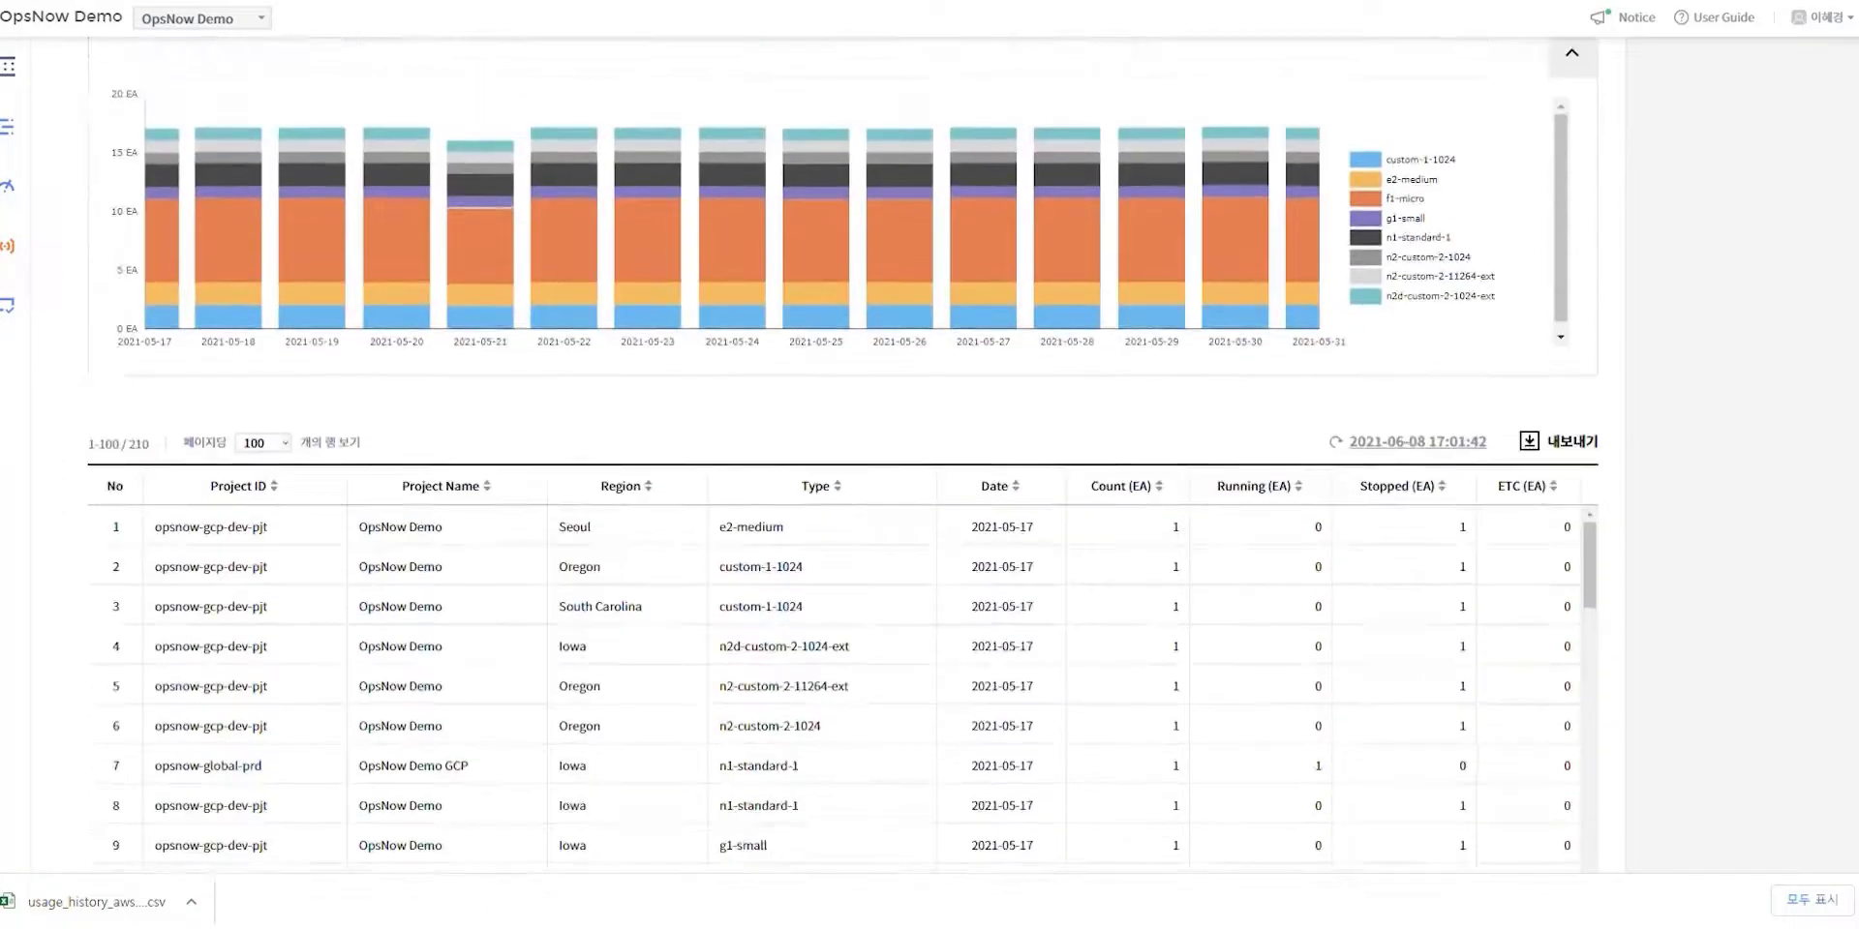
pyautogui.scroll(5, 1837, 461)
pyautogui.scroll(20, 842, 464)
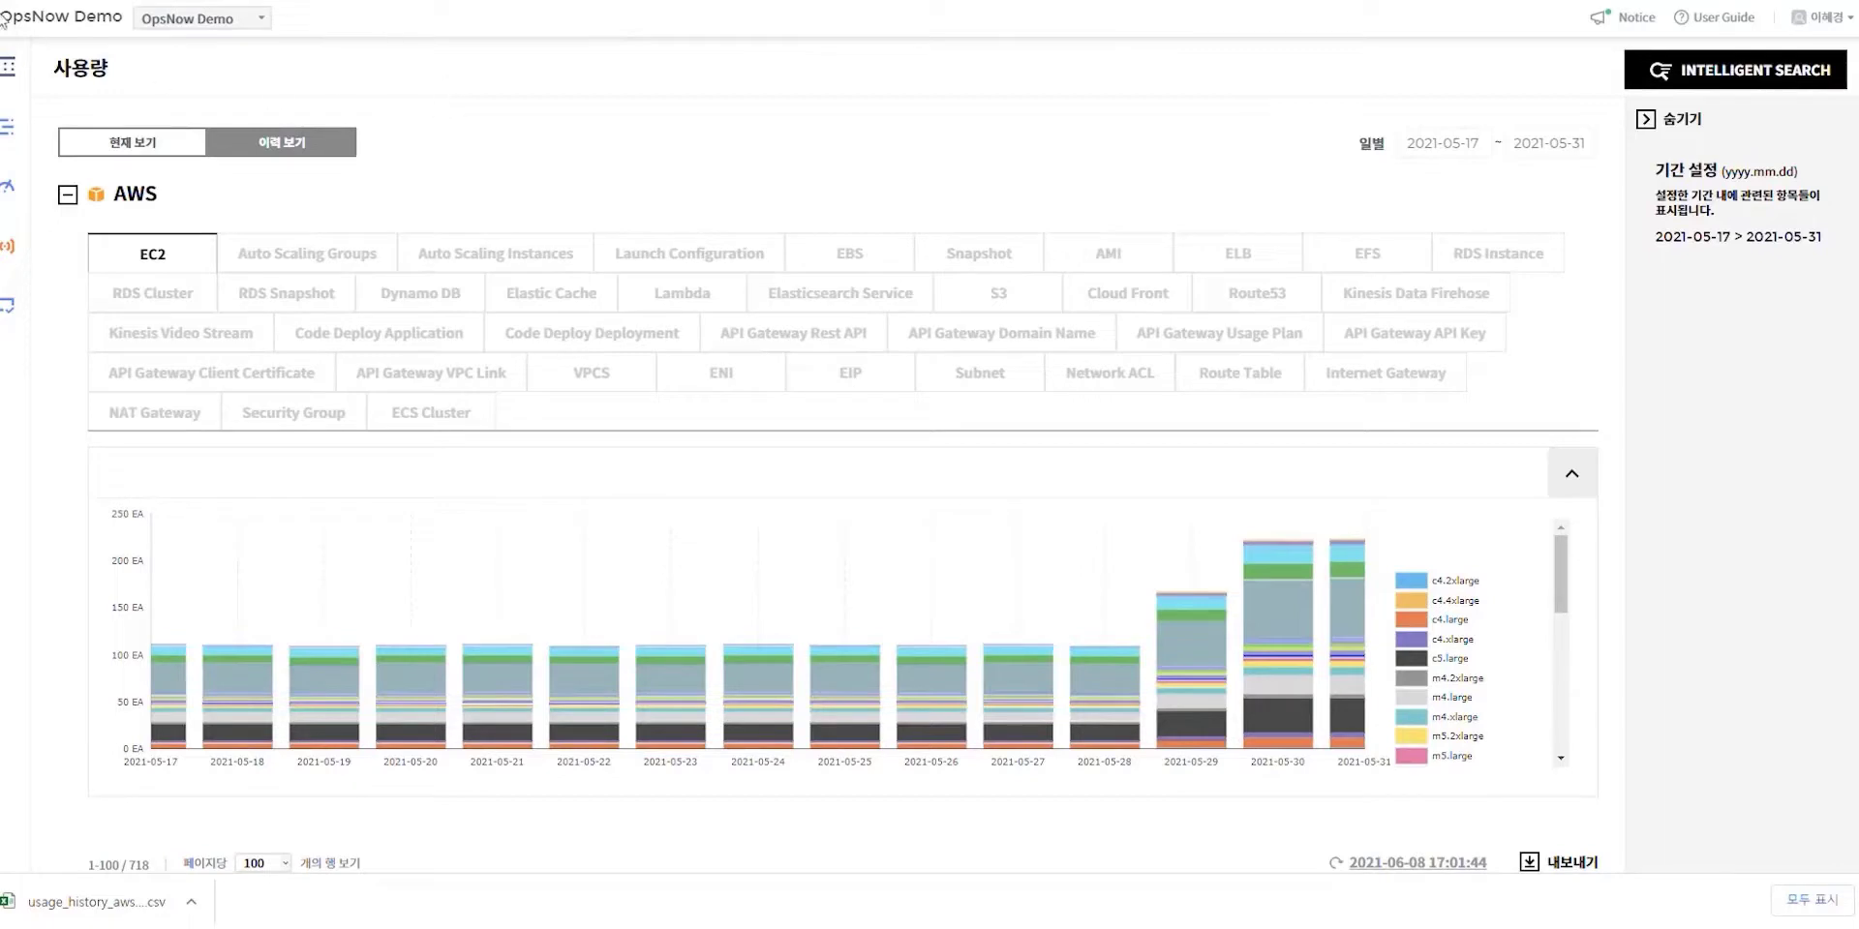
# - Open the Asset Management reports (리포트) and filter the Usage template's resource type (리소스 유형) to EC2 only
pyautogui.click(9, 126)
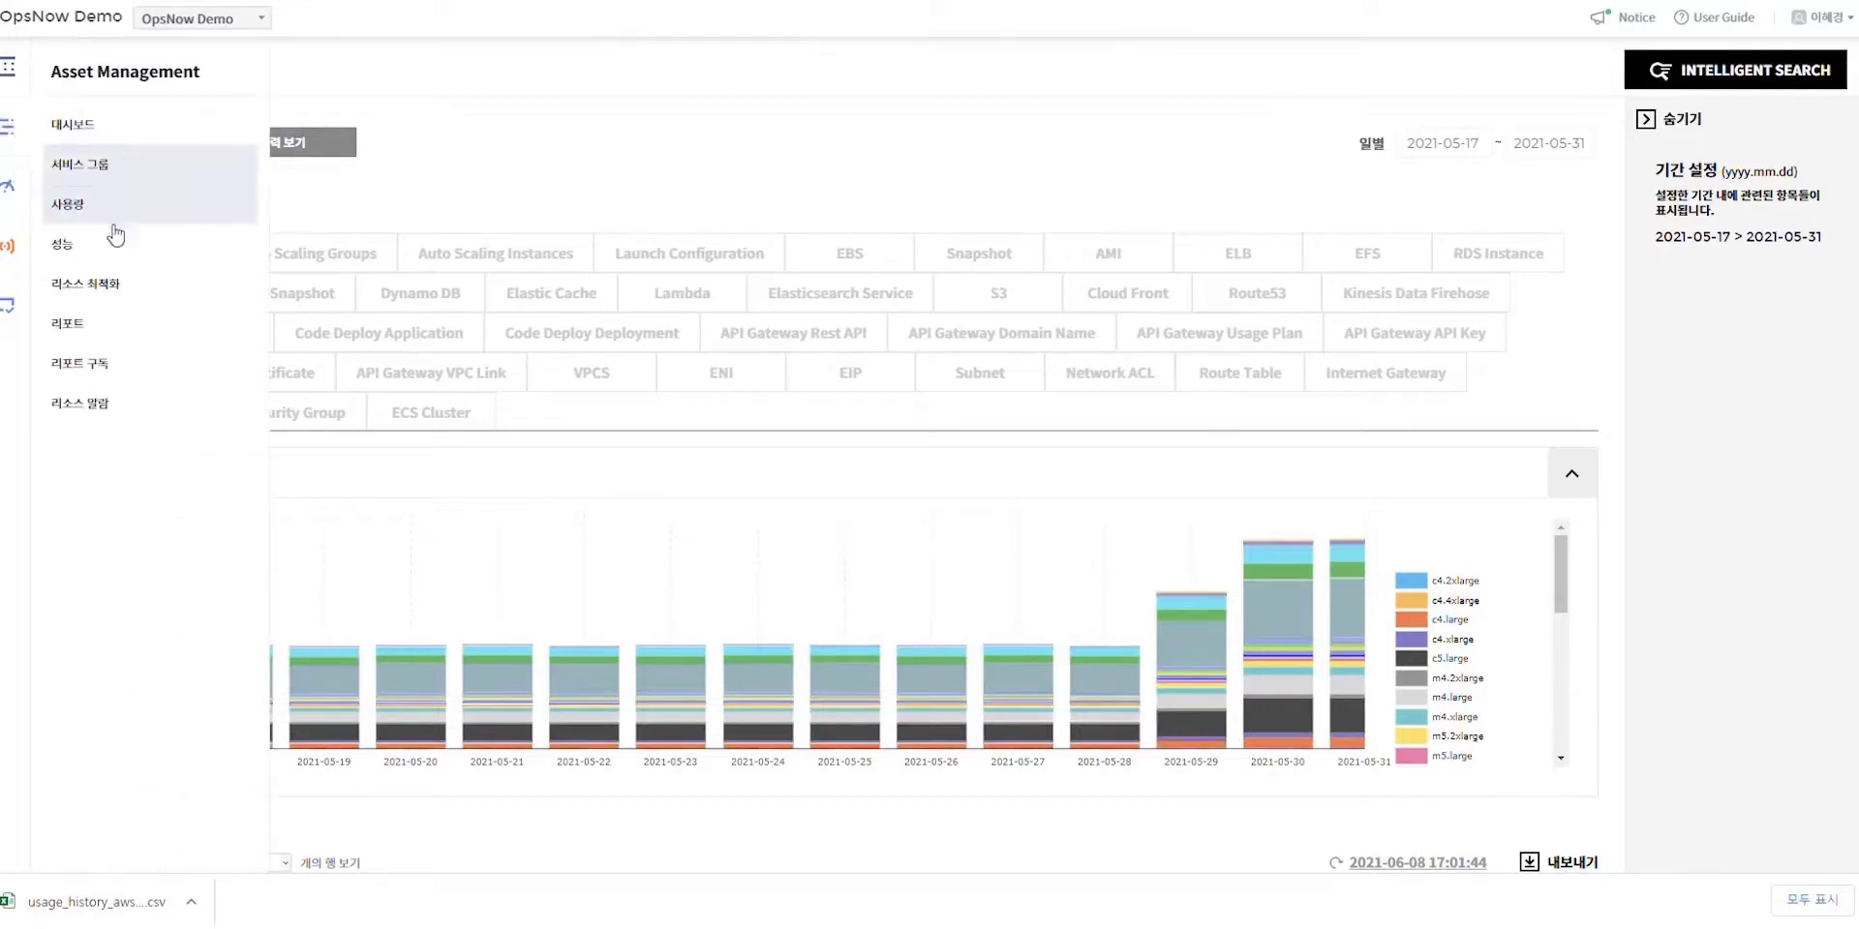
pyautogui.click(68, 329)
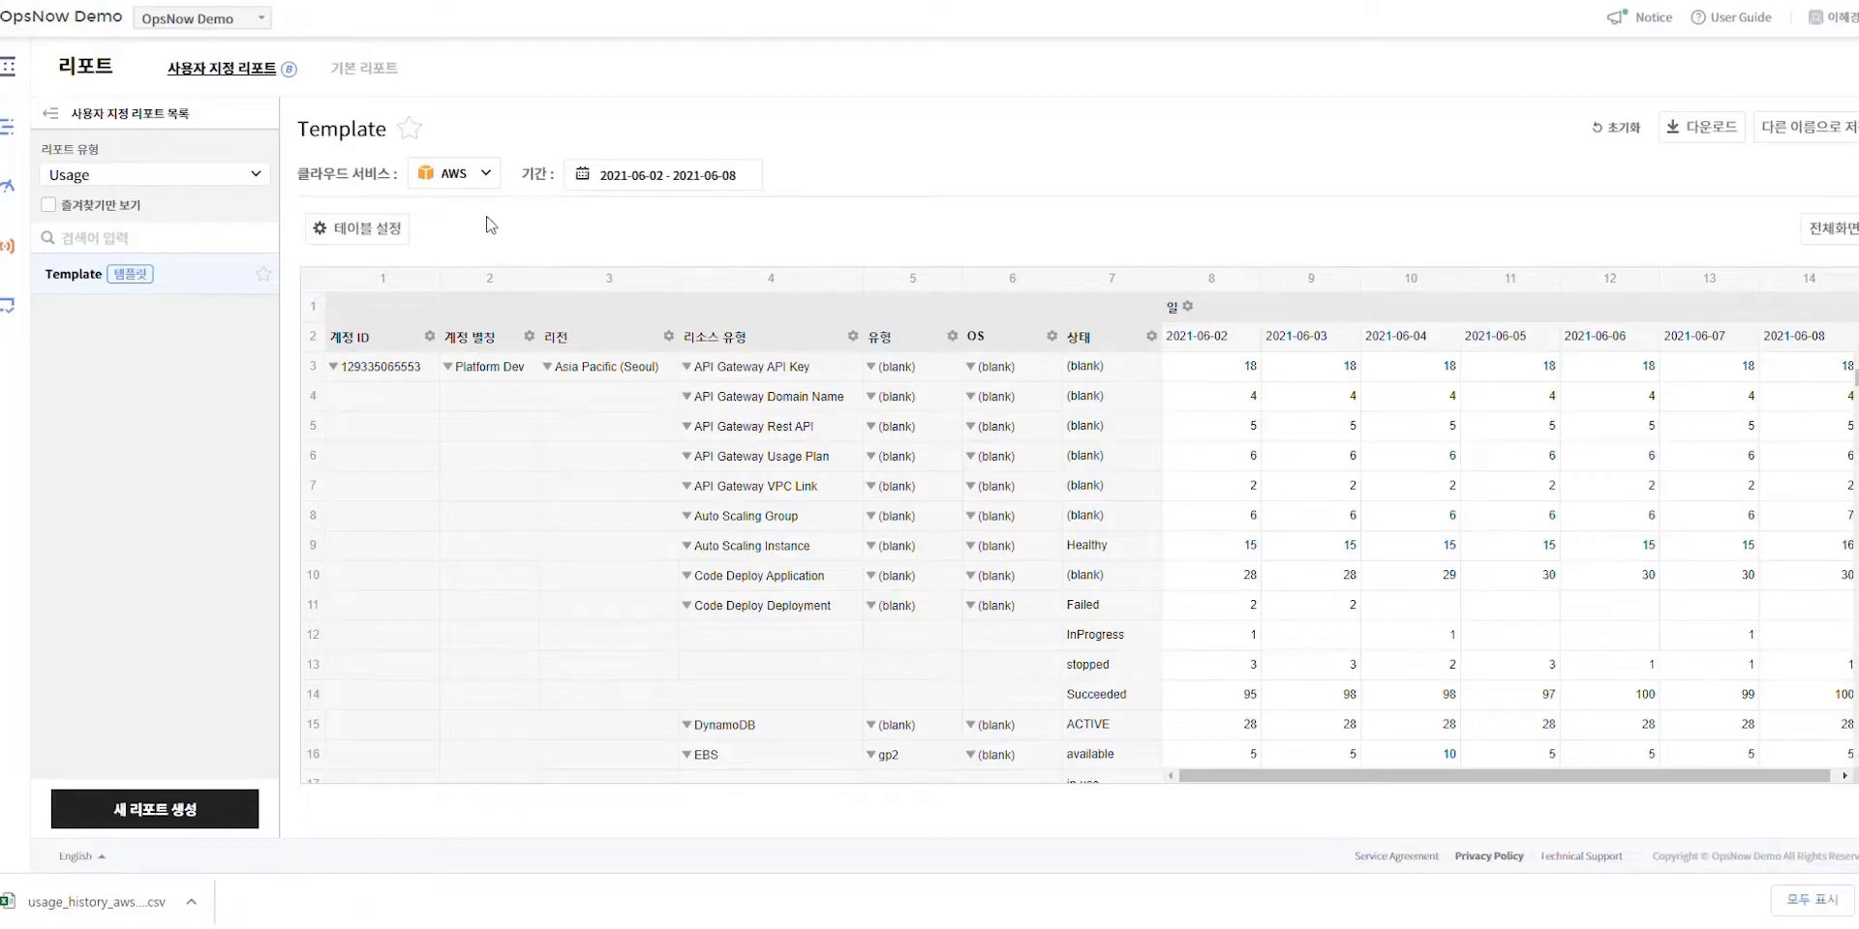
pyautogui.click(853, 337)
pyautogui.click(887, 480)
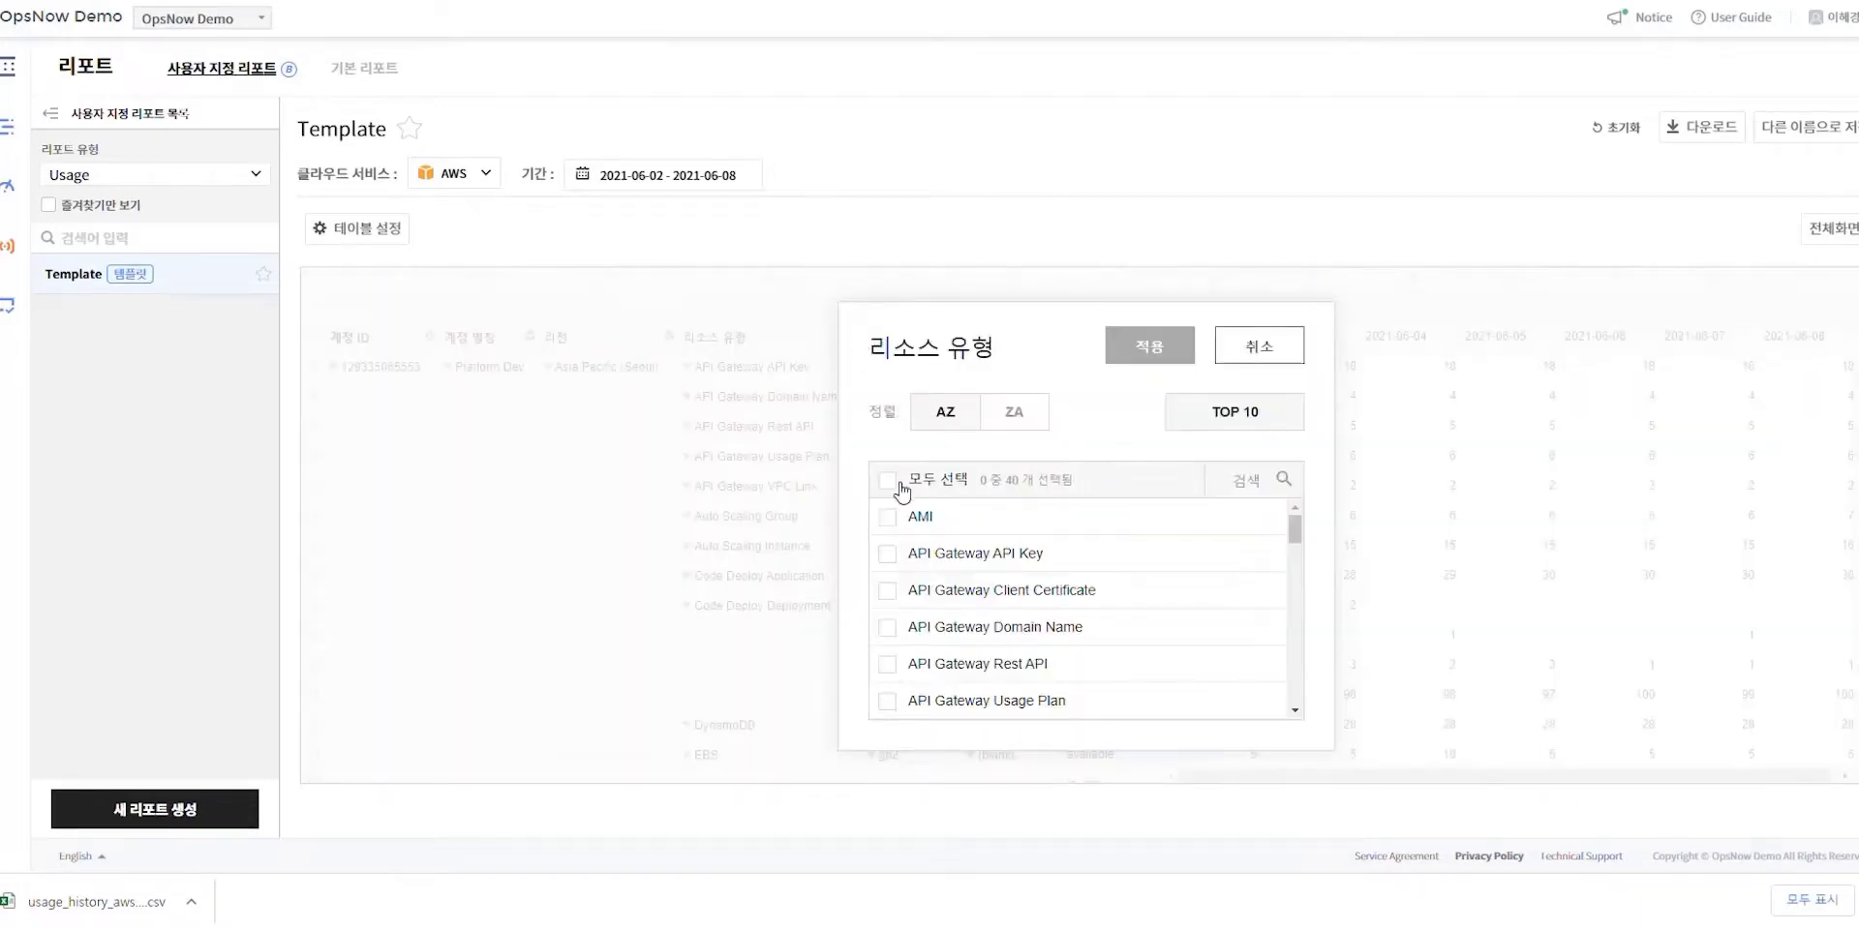
pyautogui.scroll(-5, 1089, 626)
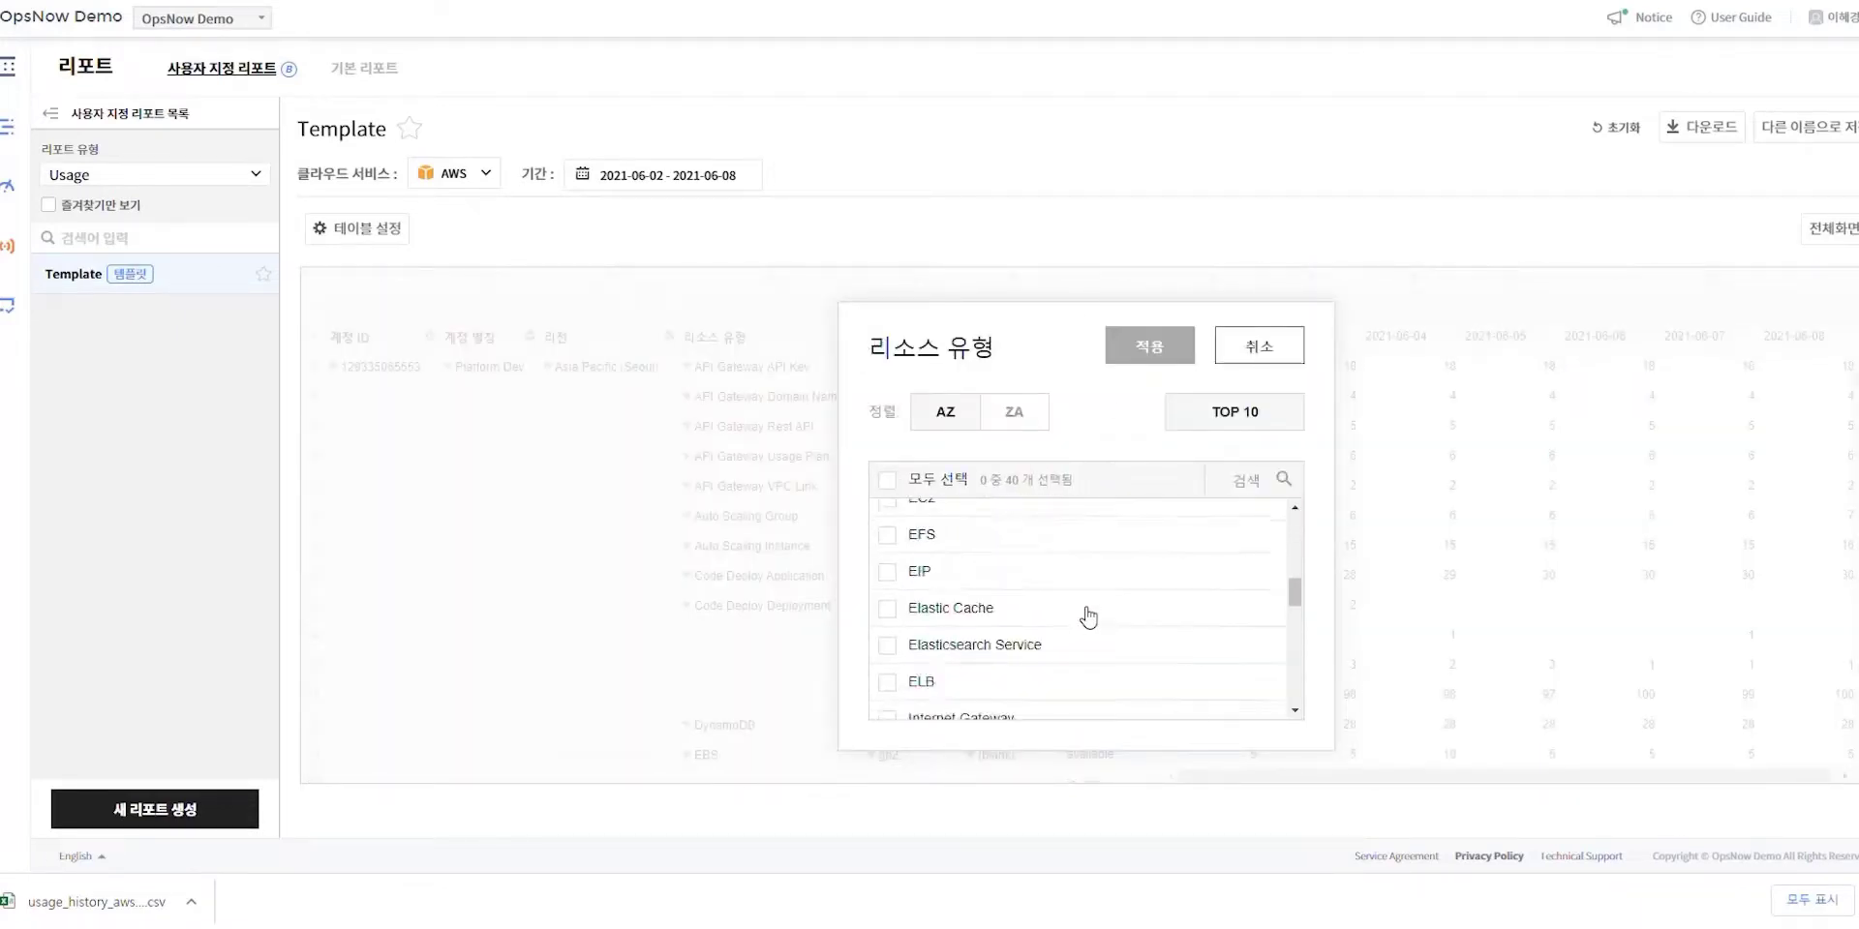
pyautogui.scroll(1, 1024, 579)
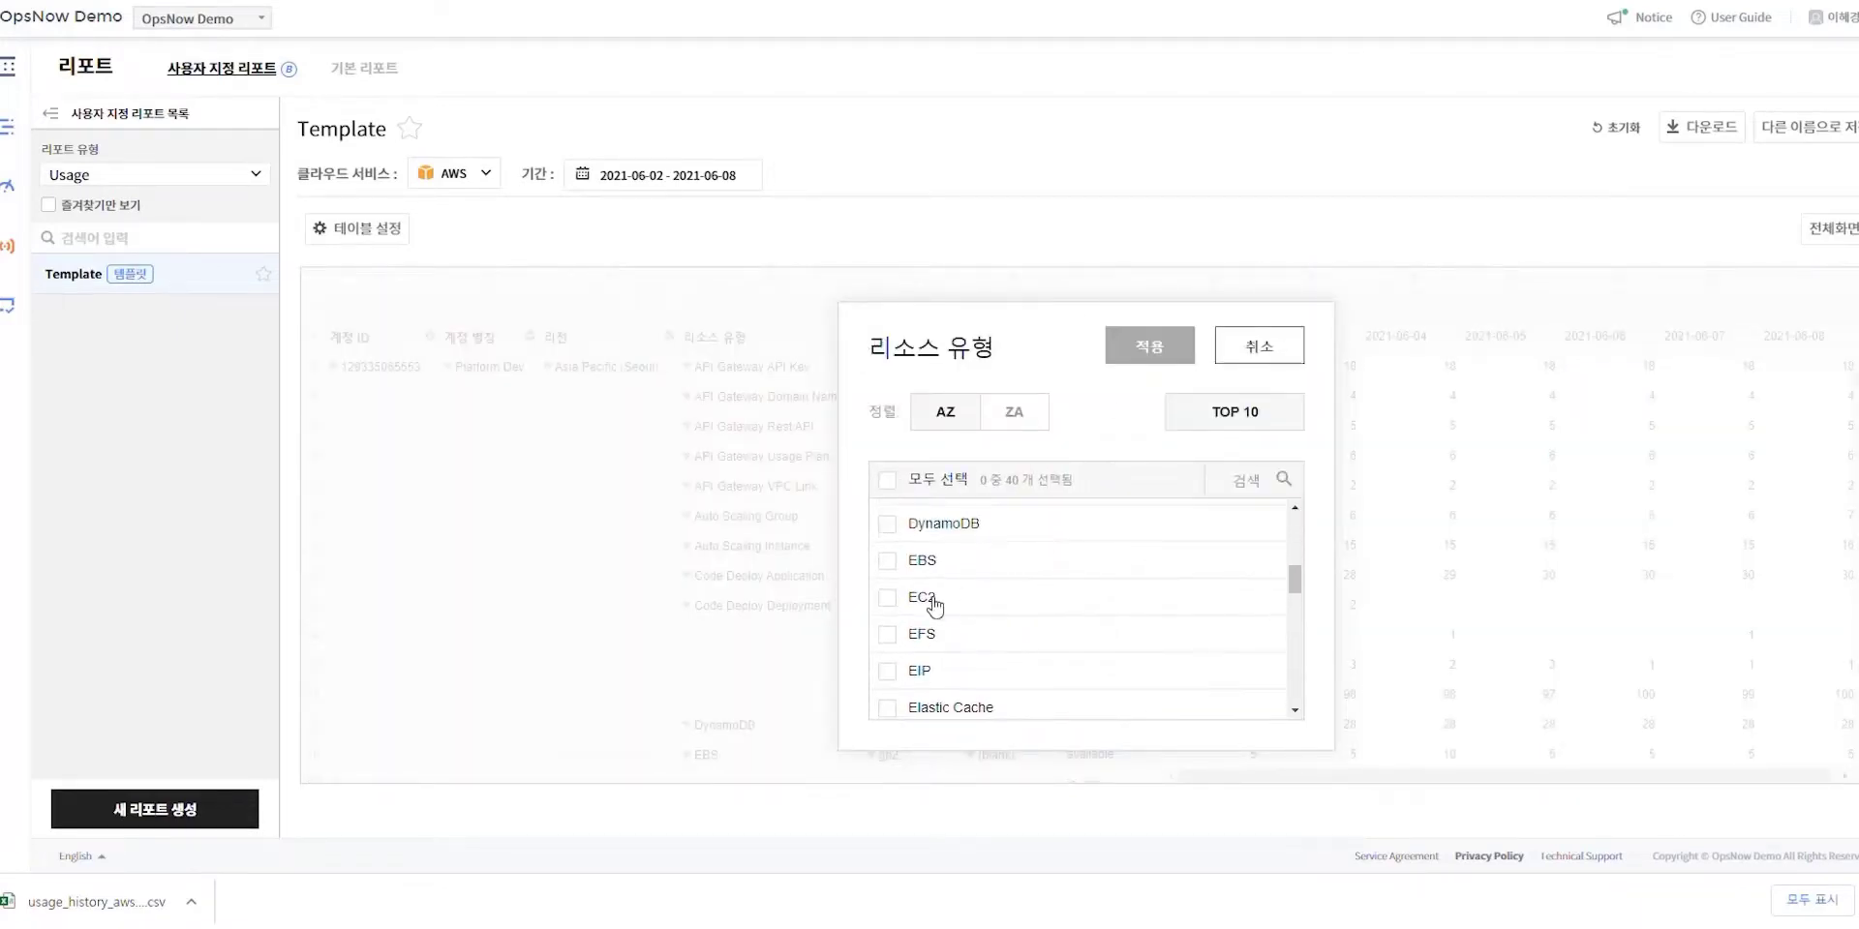
pyautogui.click(896, 600)
pyautogui.click(1130, 350)
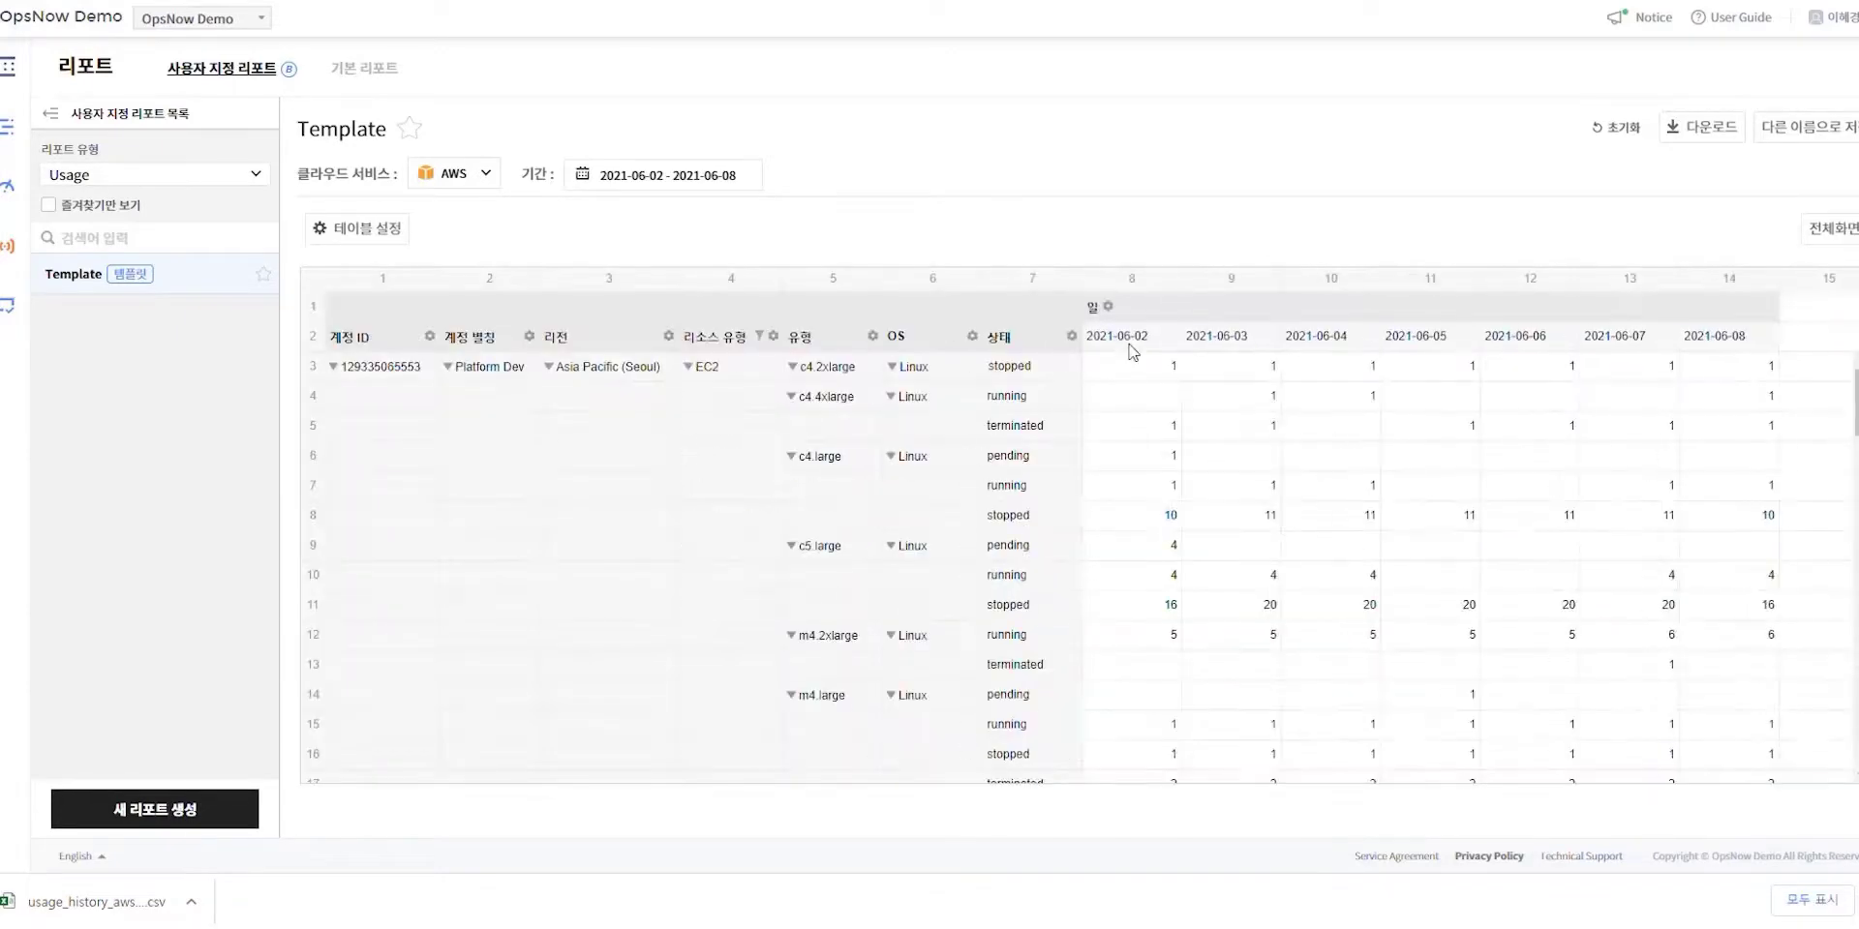
# - Filter the status column (상태) of the Usage template report to running only
pyautogui.click(1074, 337)
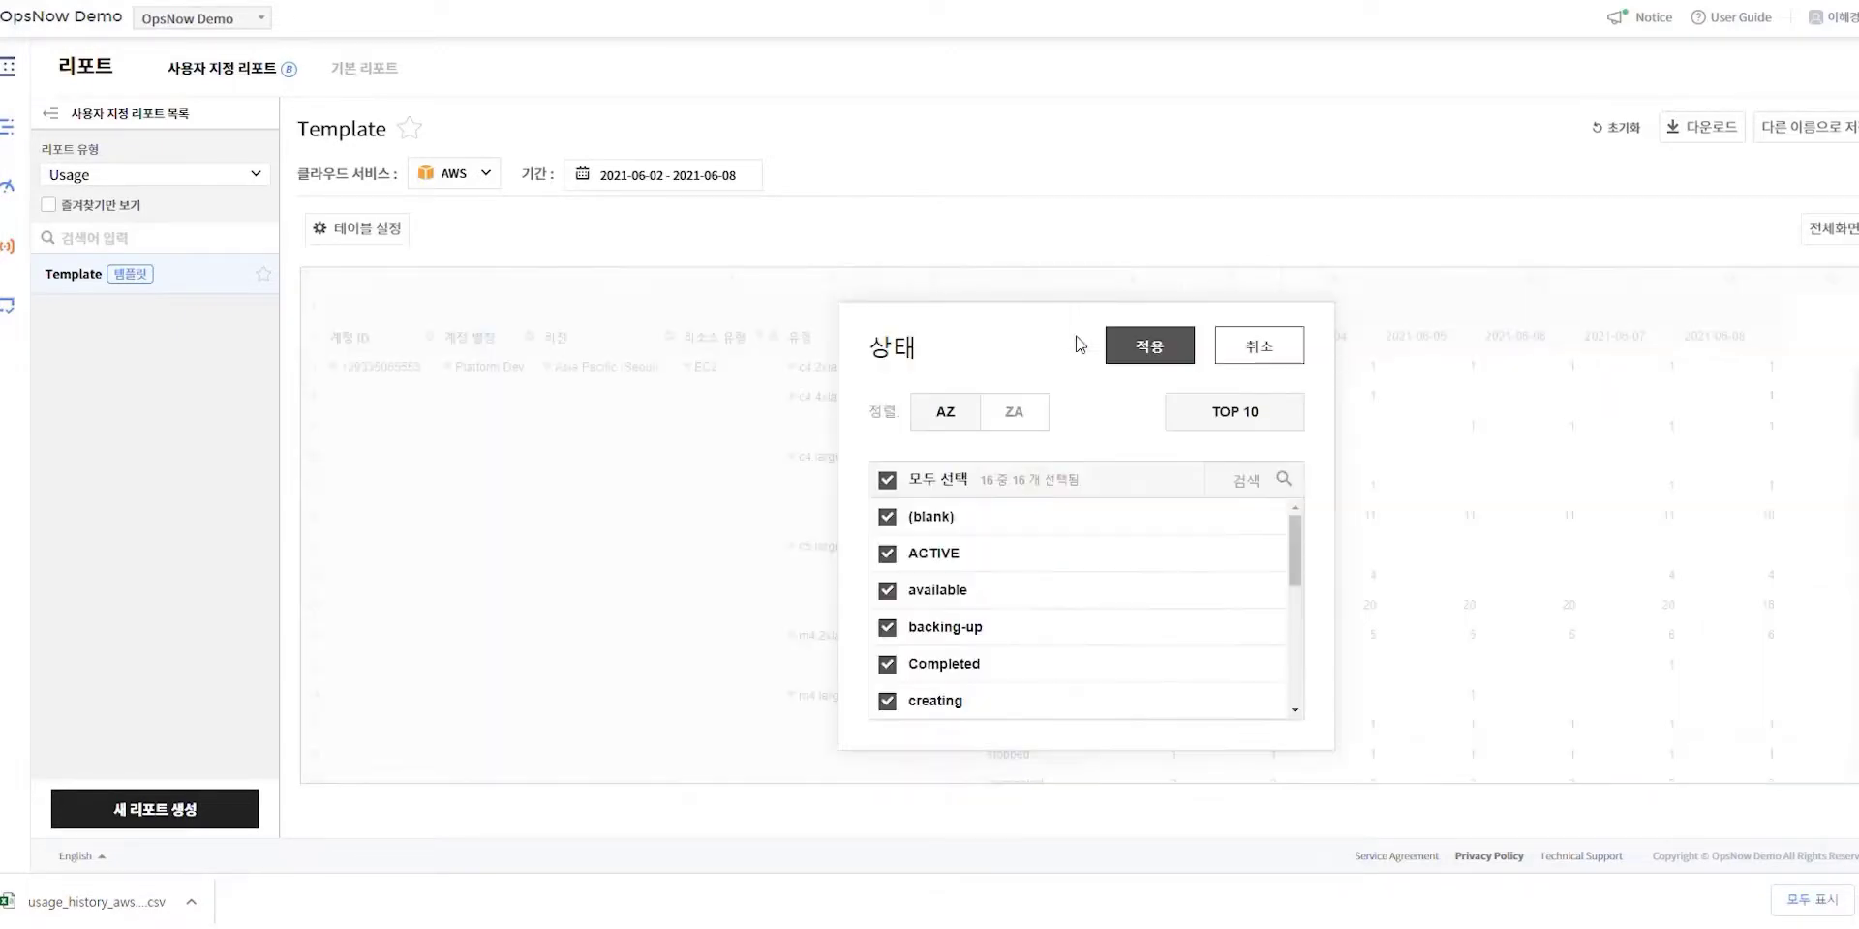
pyautogui.click(887, 480)
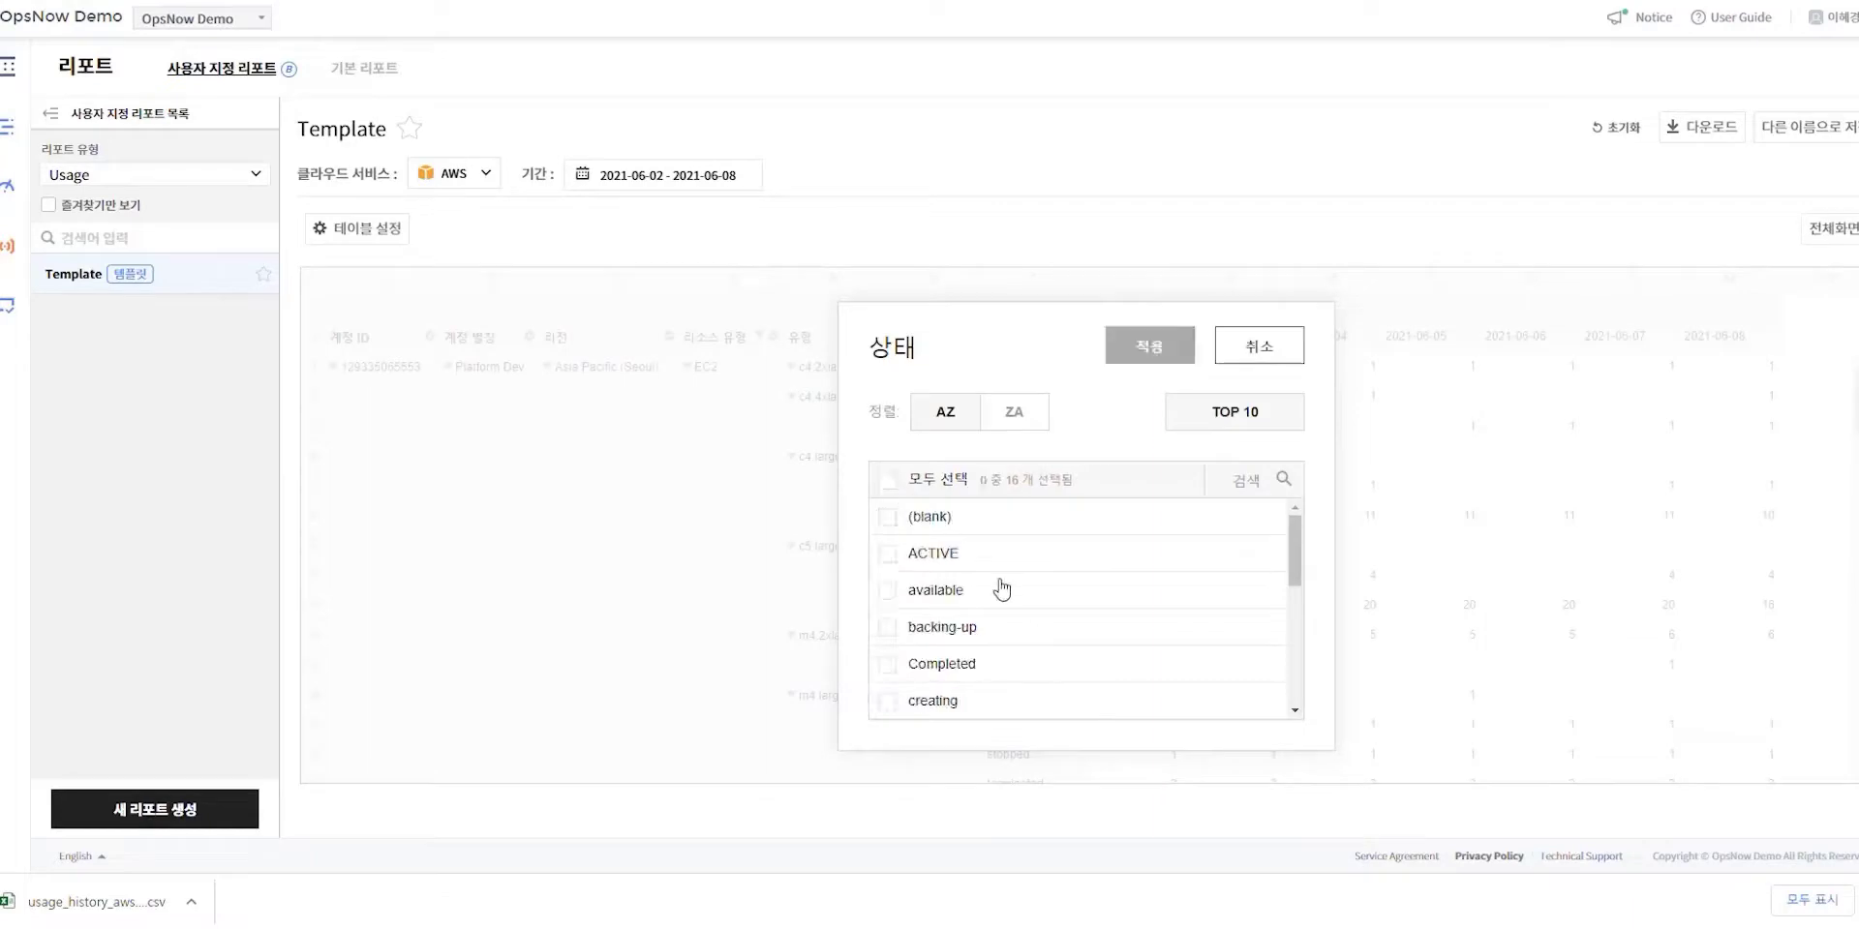
pyautogui.scroll(-5, 1002, 586)
pyautogui.scroll(-2, 1010, 585)
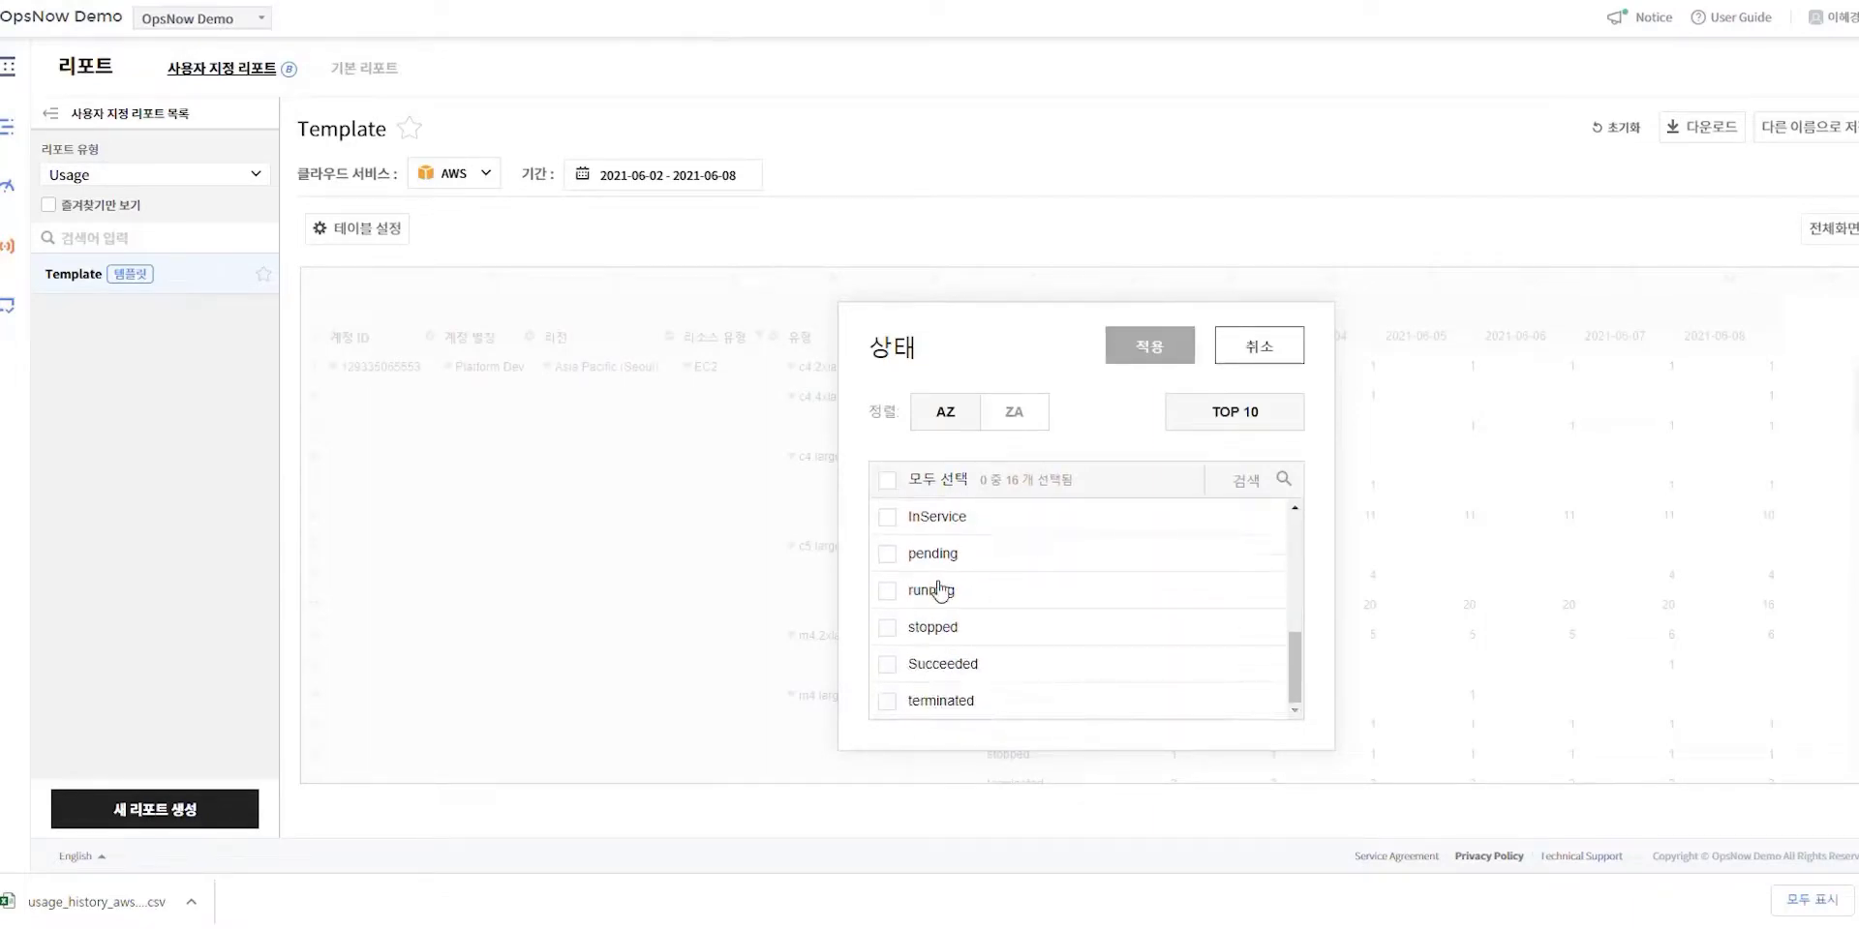
pyautogui.click(887, 591)
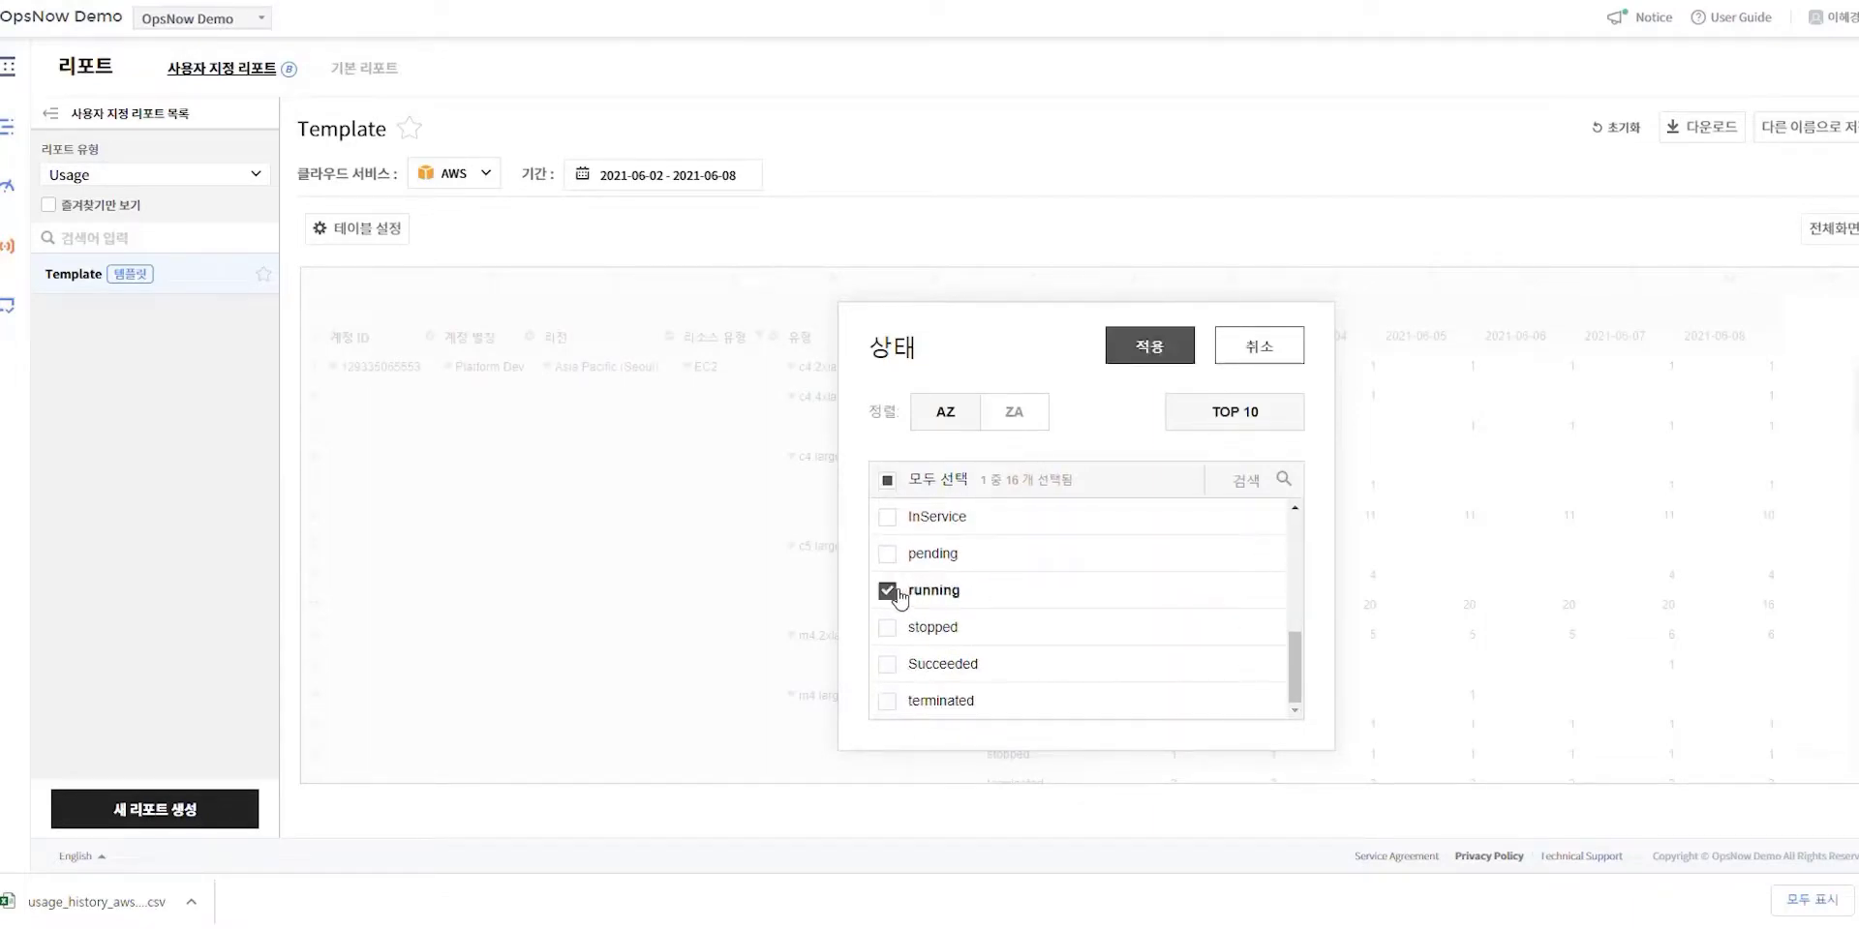
pyautogui.click(1152, 346)
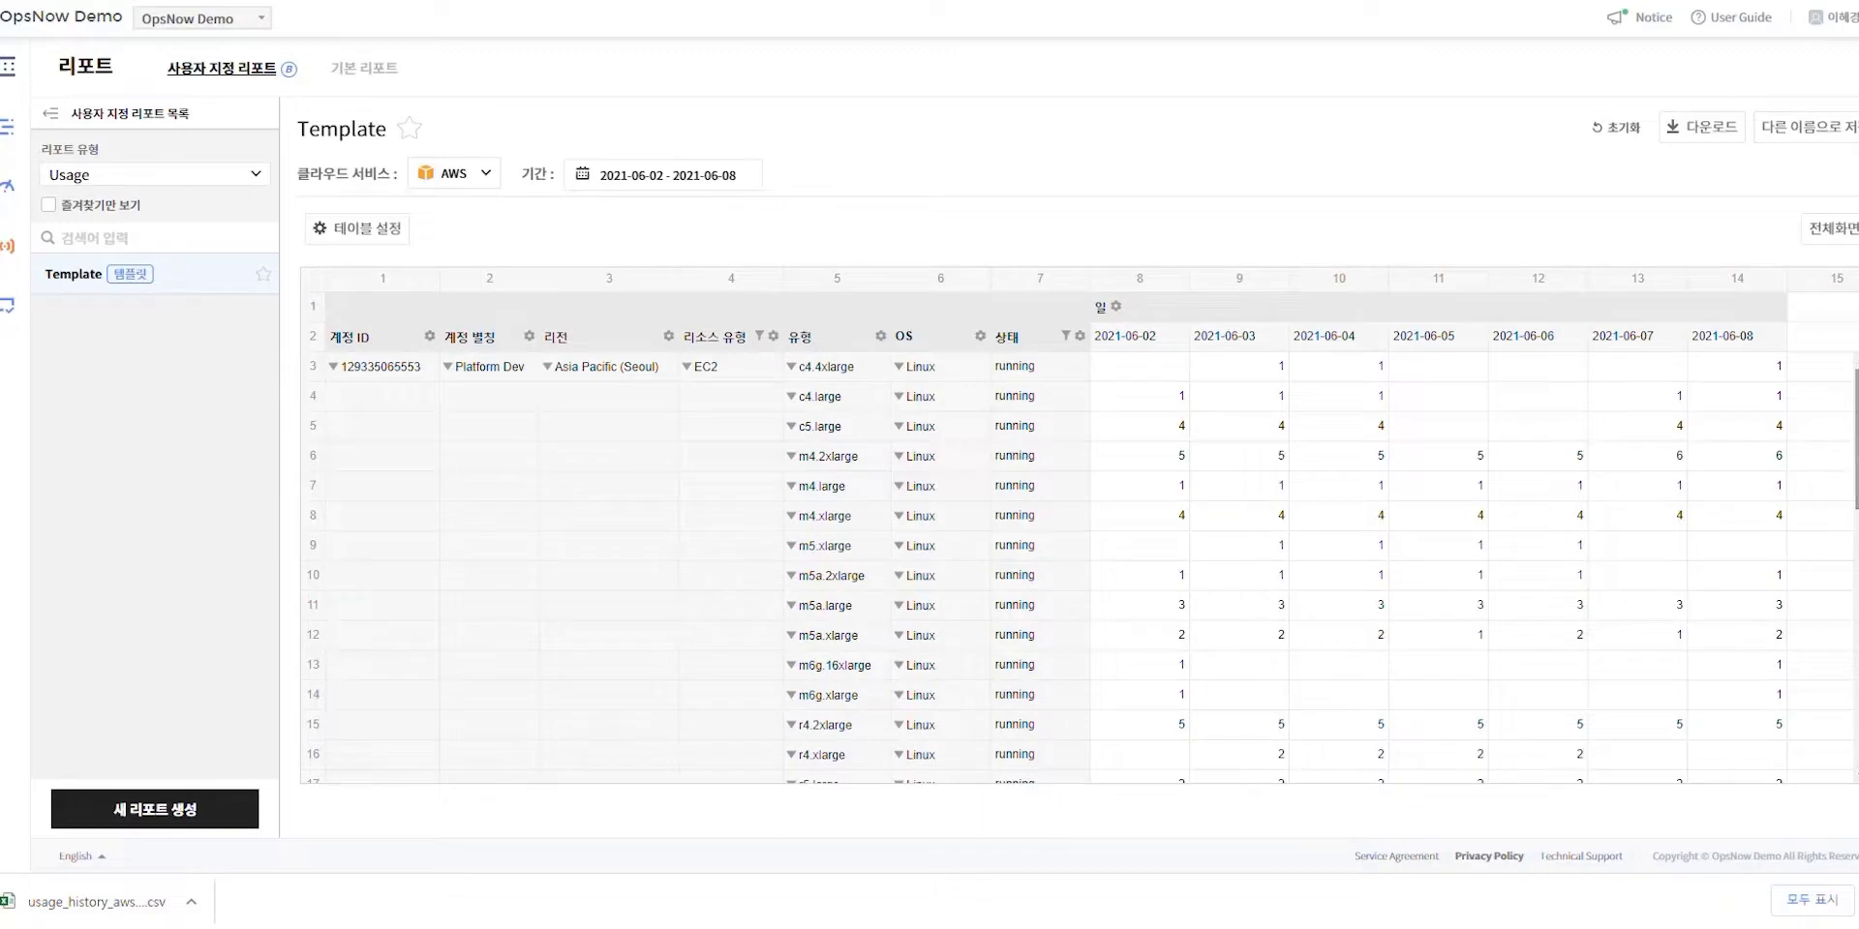
# - Open the basic reports (기본 리포트) and view the export options of the Azure resource list by product report
pyautogui.click(1721, 149)
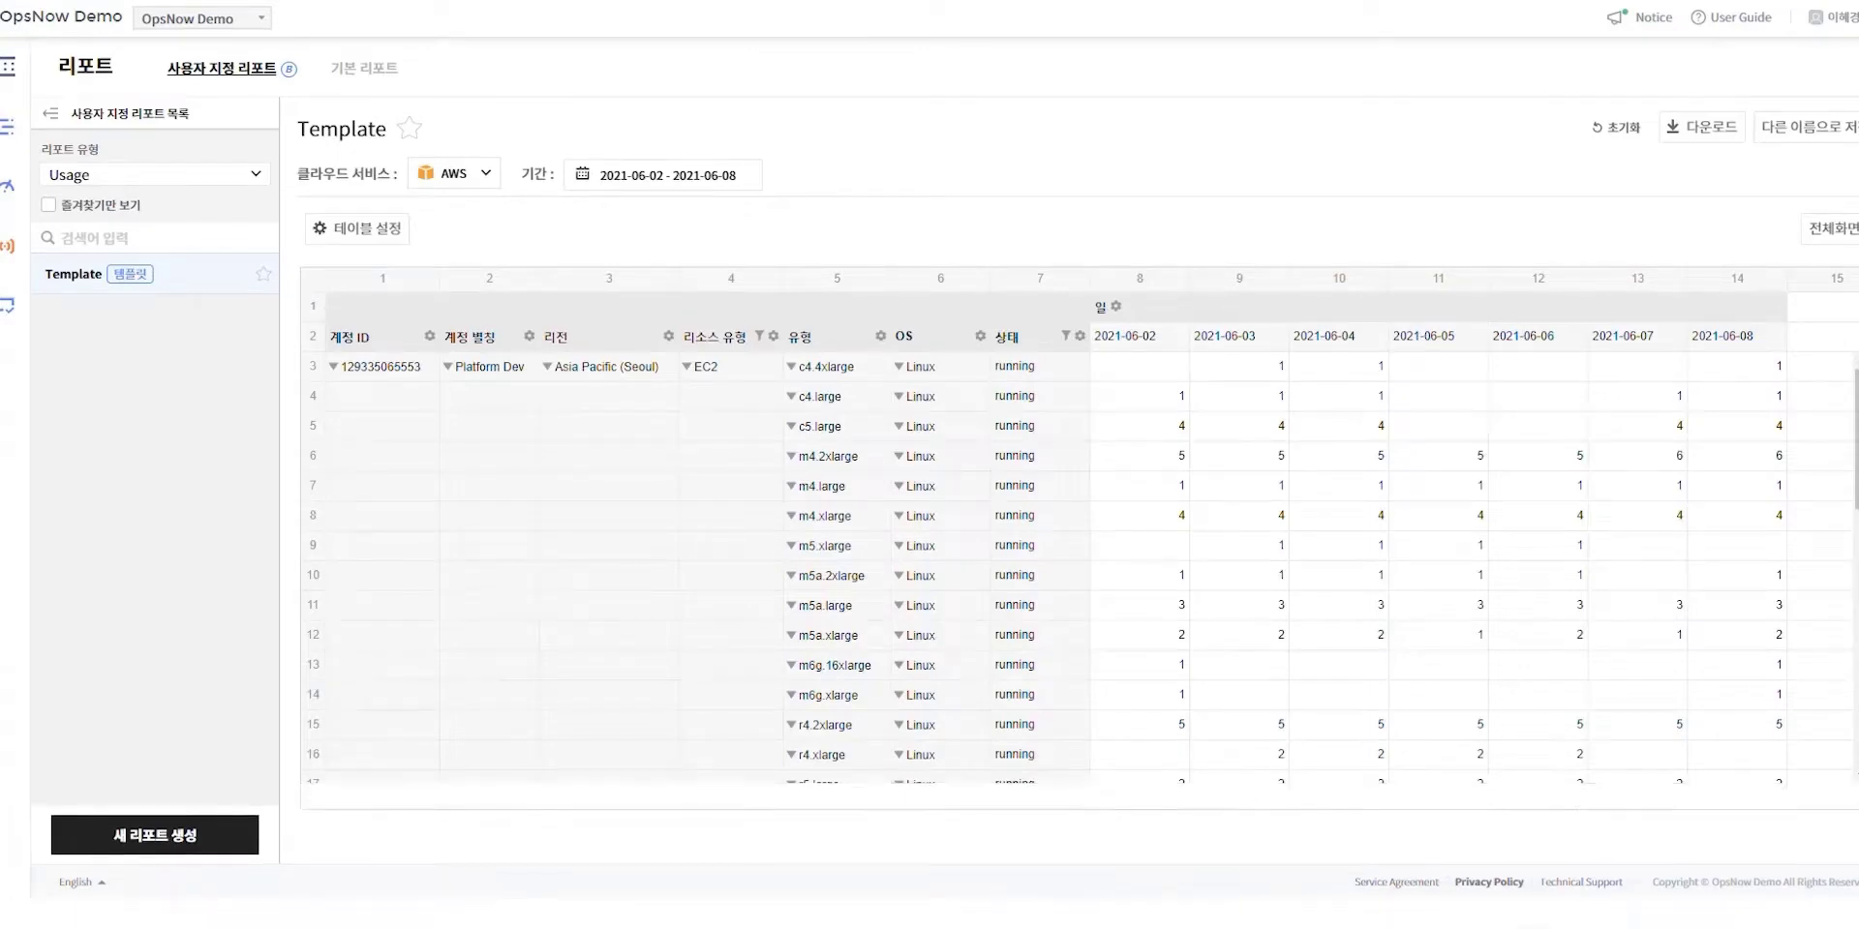
pyautogui.click(393, 73)
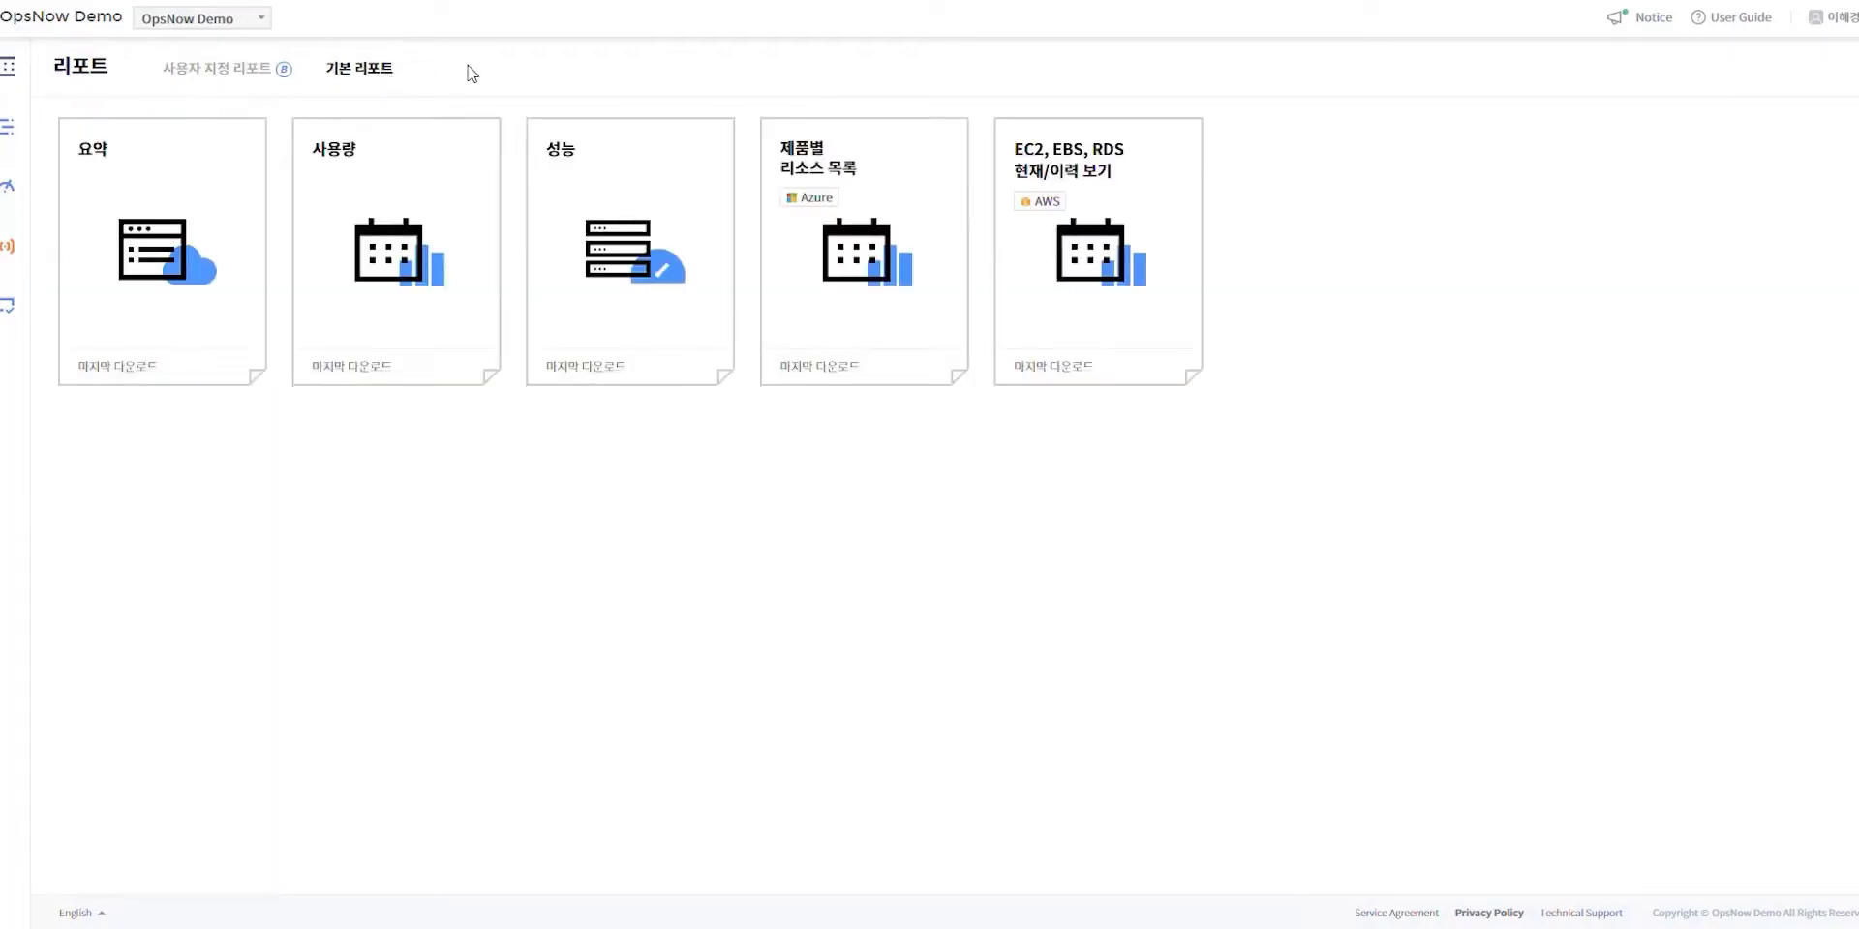
pyautogui.click(896, 250)
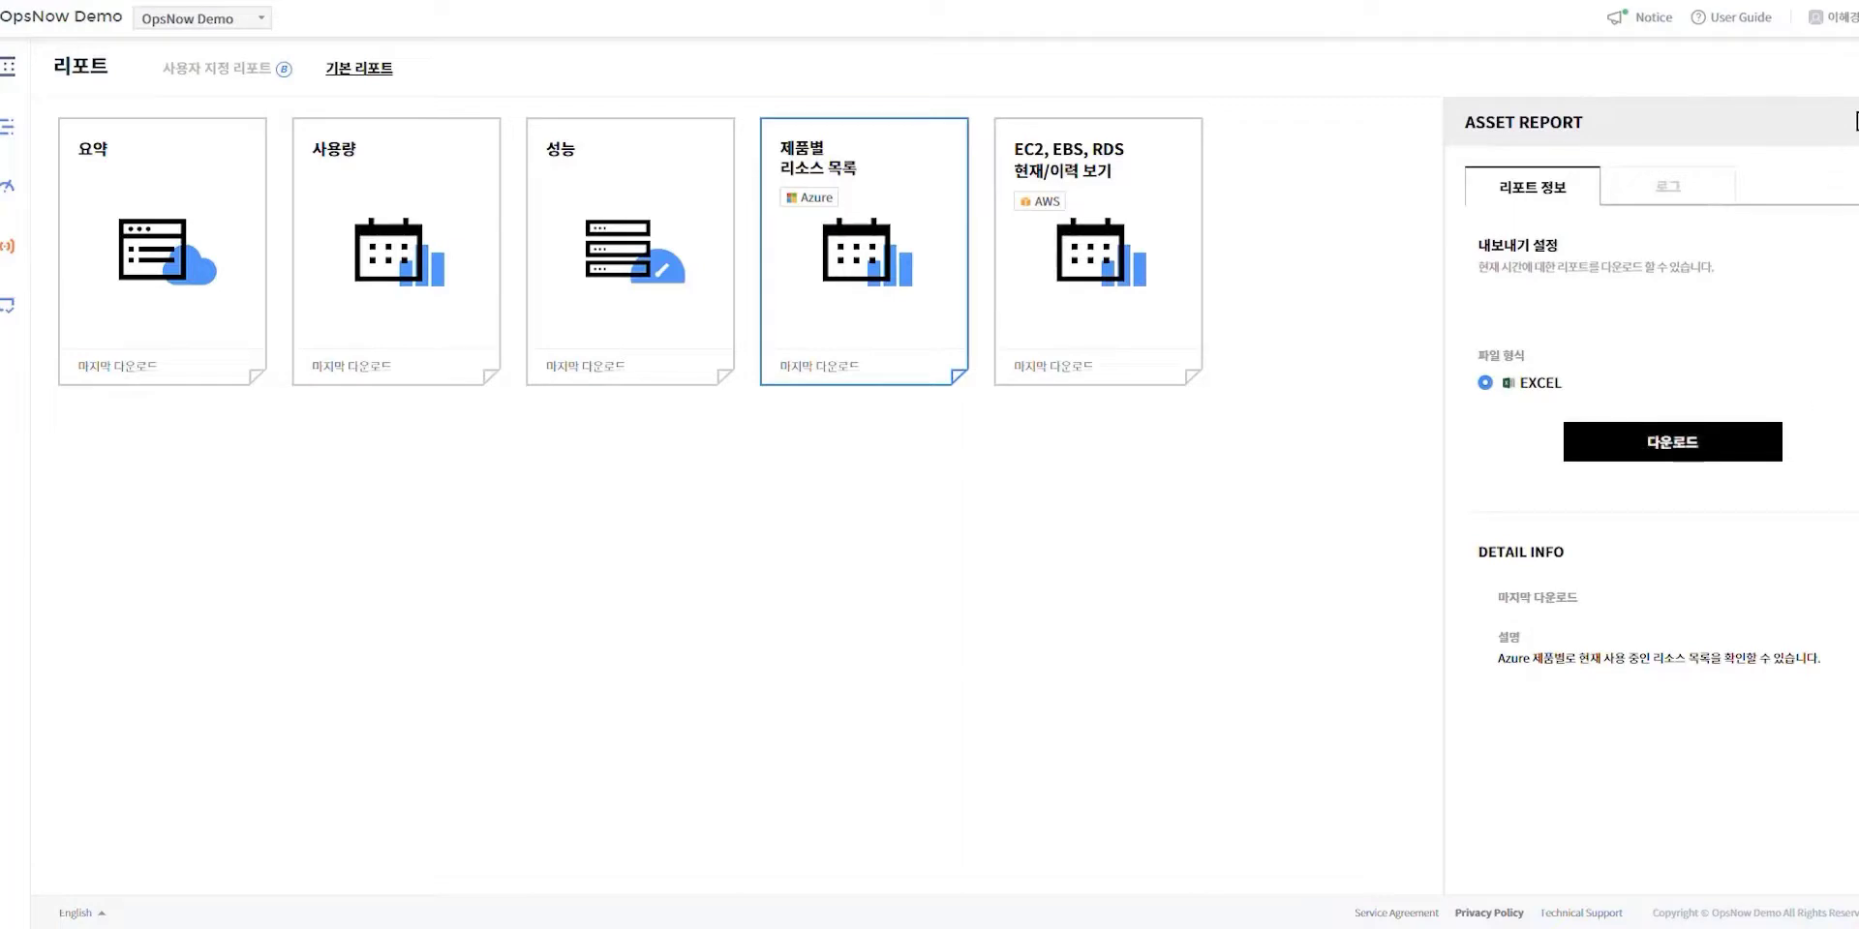
pyautogui.click(1853, 120)
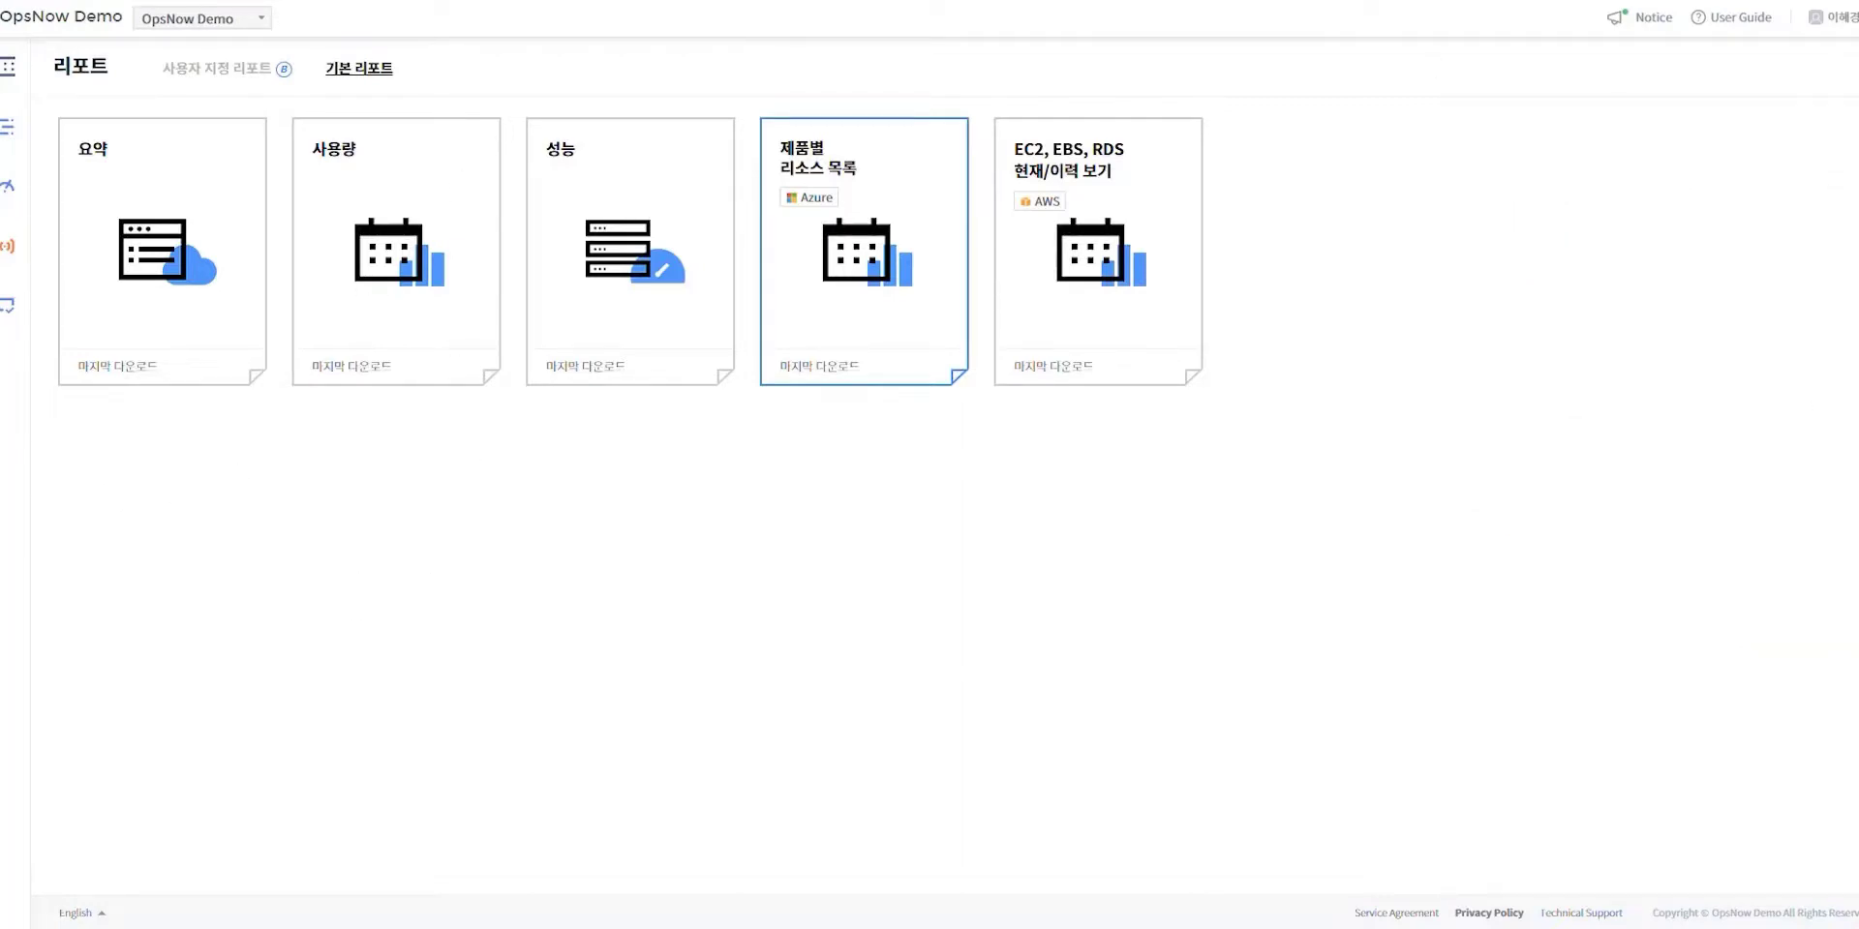
# - Open report subscriptions (리포트 구독) and preview a new daily usage (사용량) subscription up to recipient selection, without saving it
pyautogui.moveTo(15, 133)
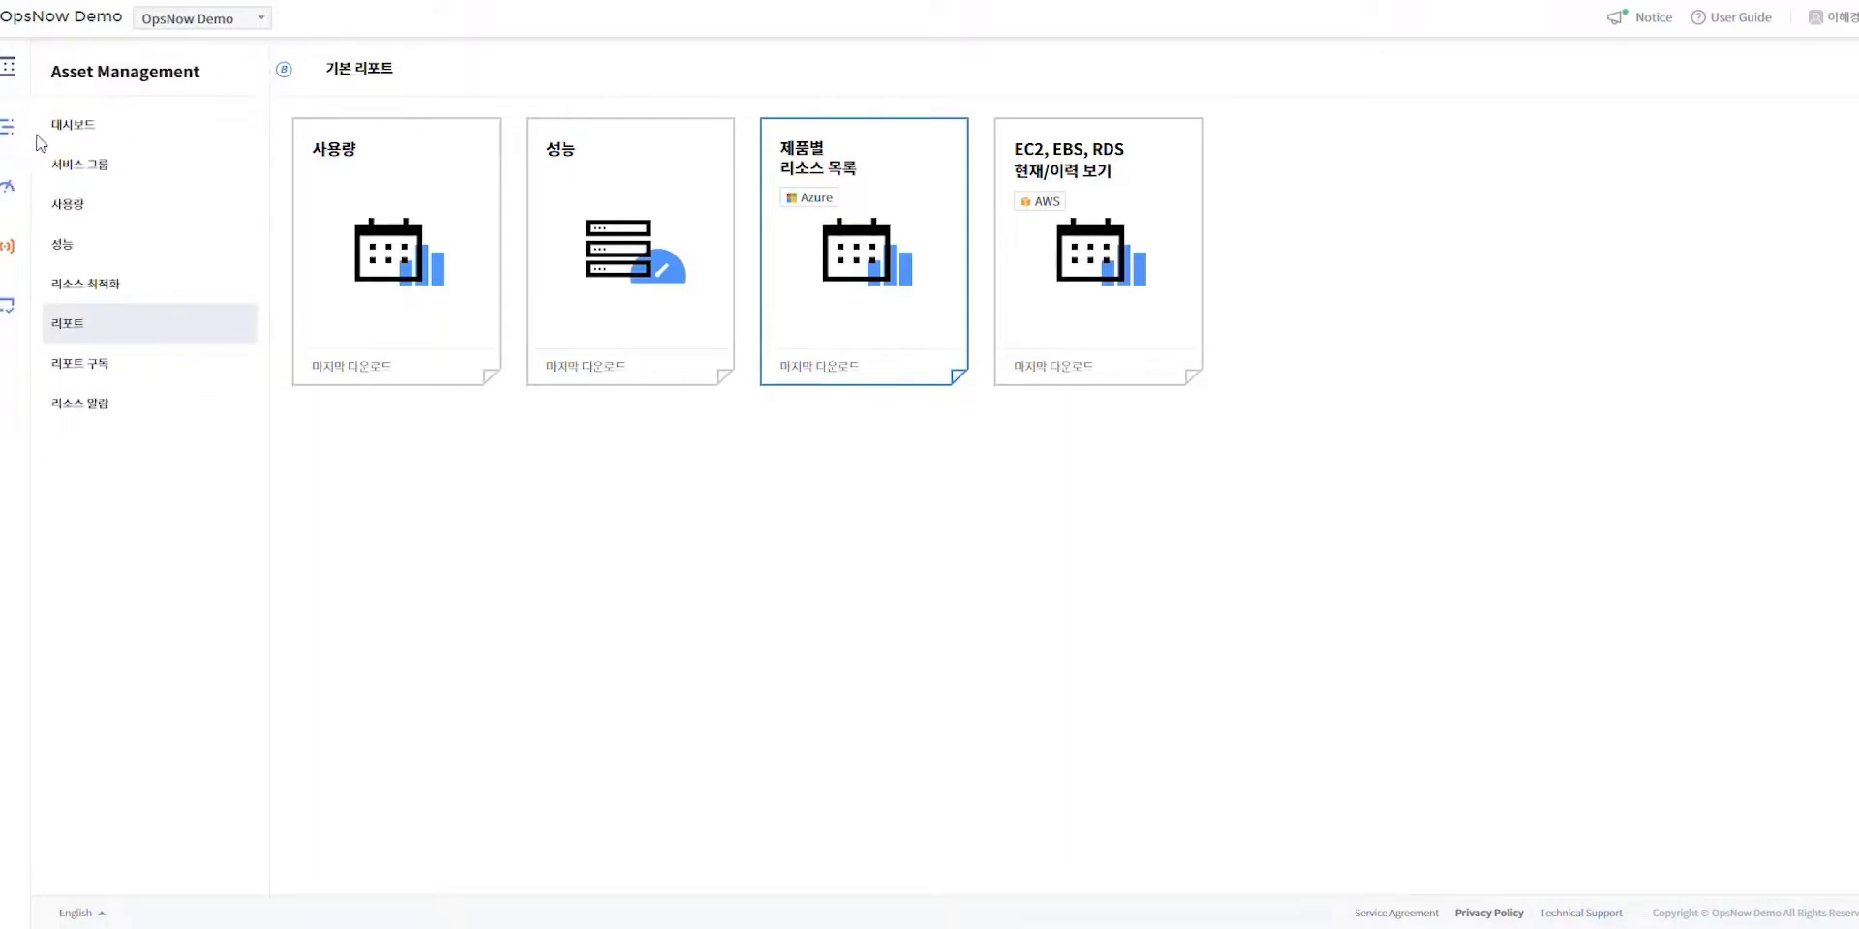
pyautogui.click(97, 365)
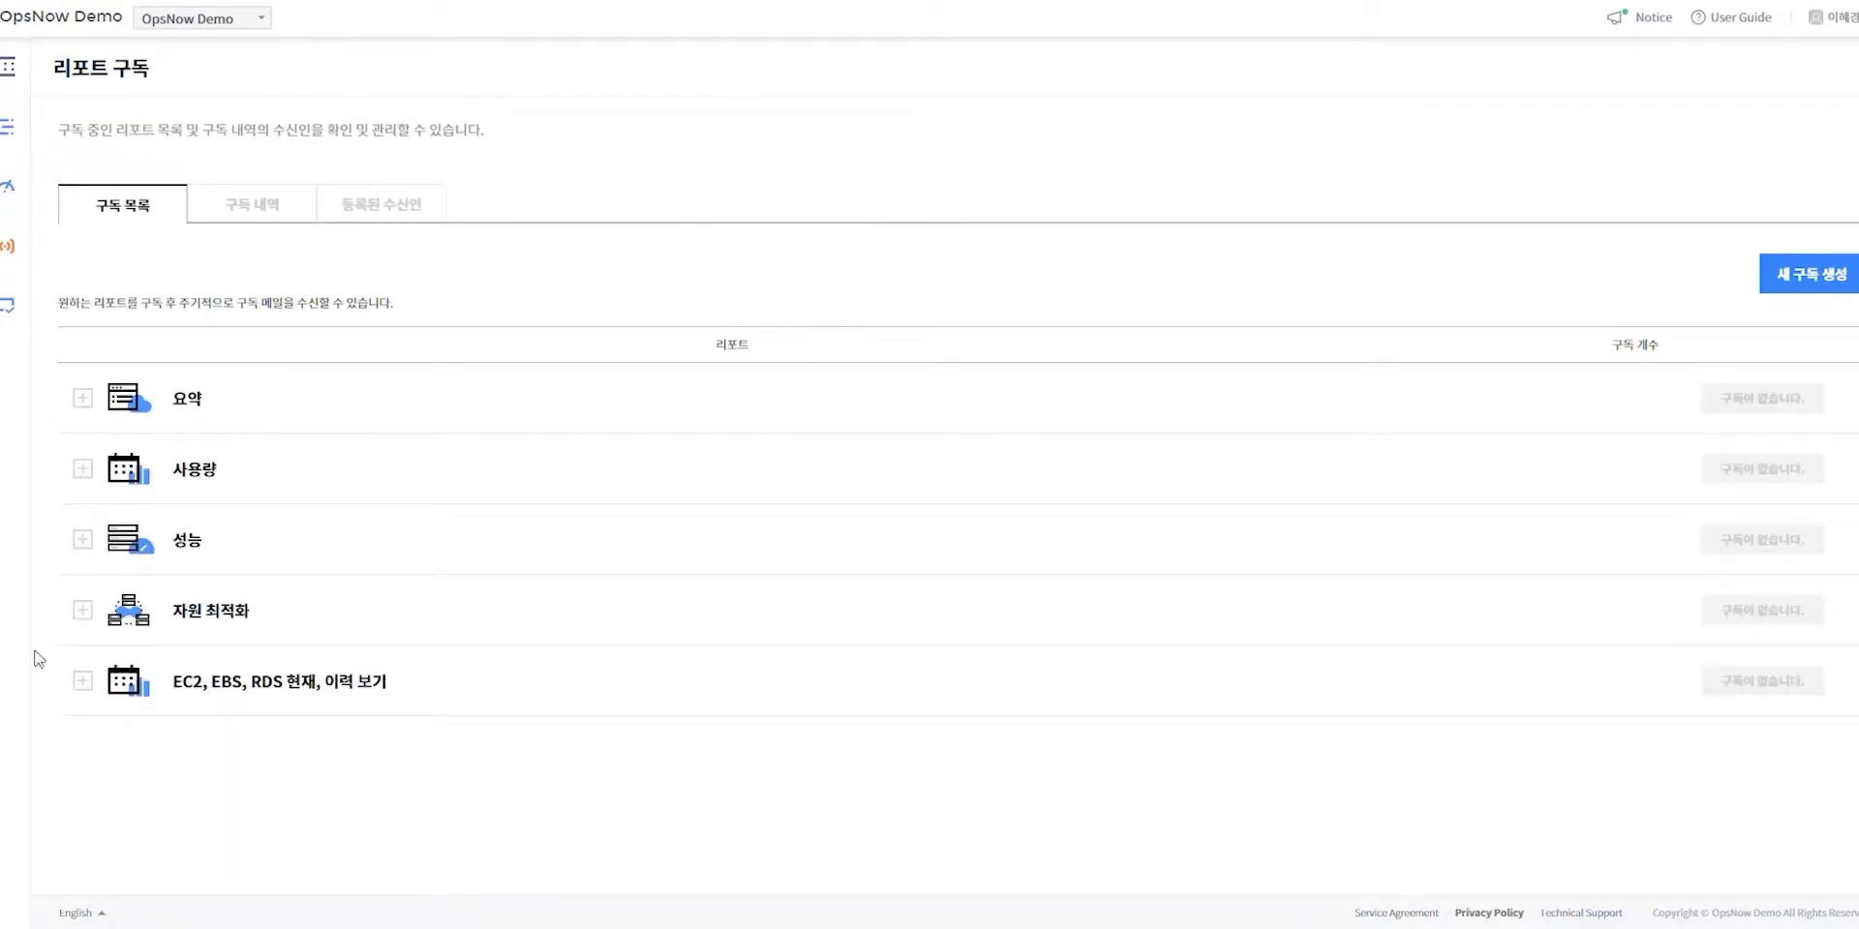
pyautogui.click(1810, 275)
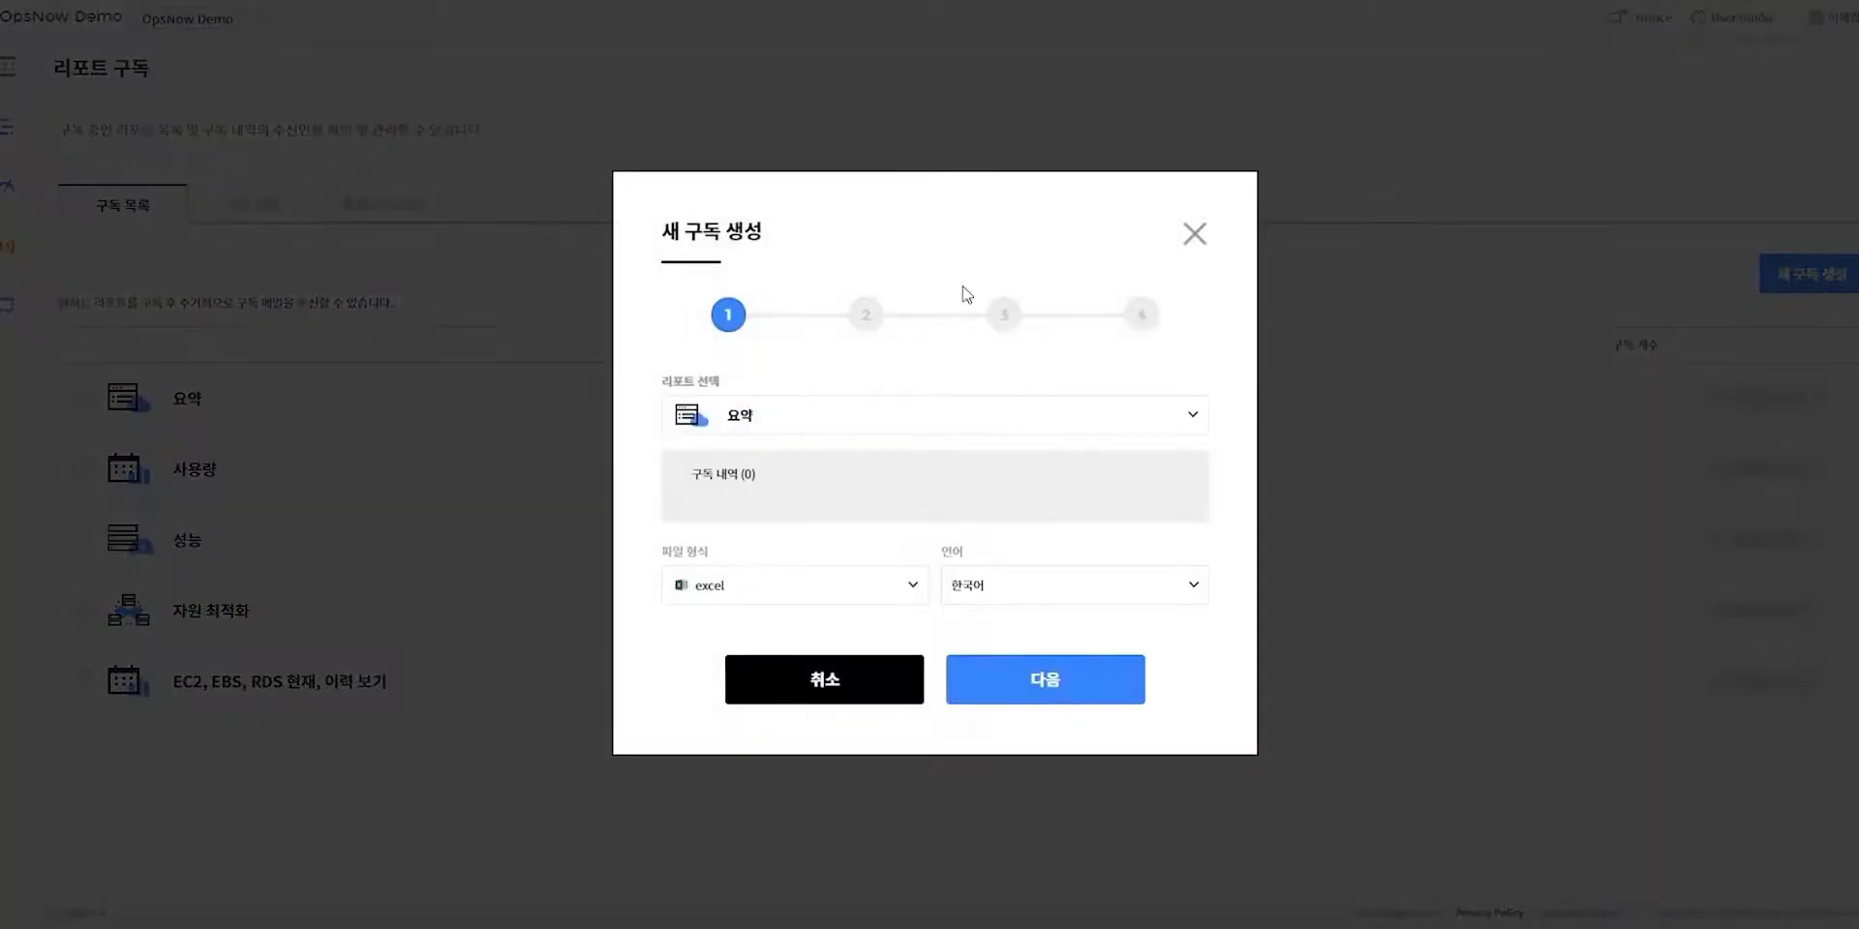
pyautogui.click(809, 426)
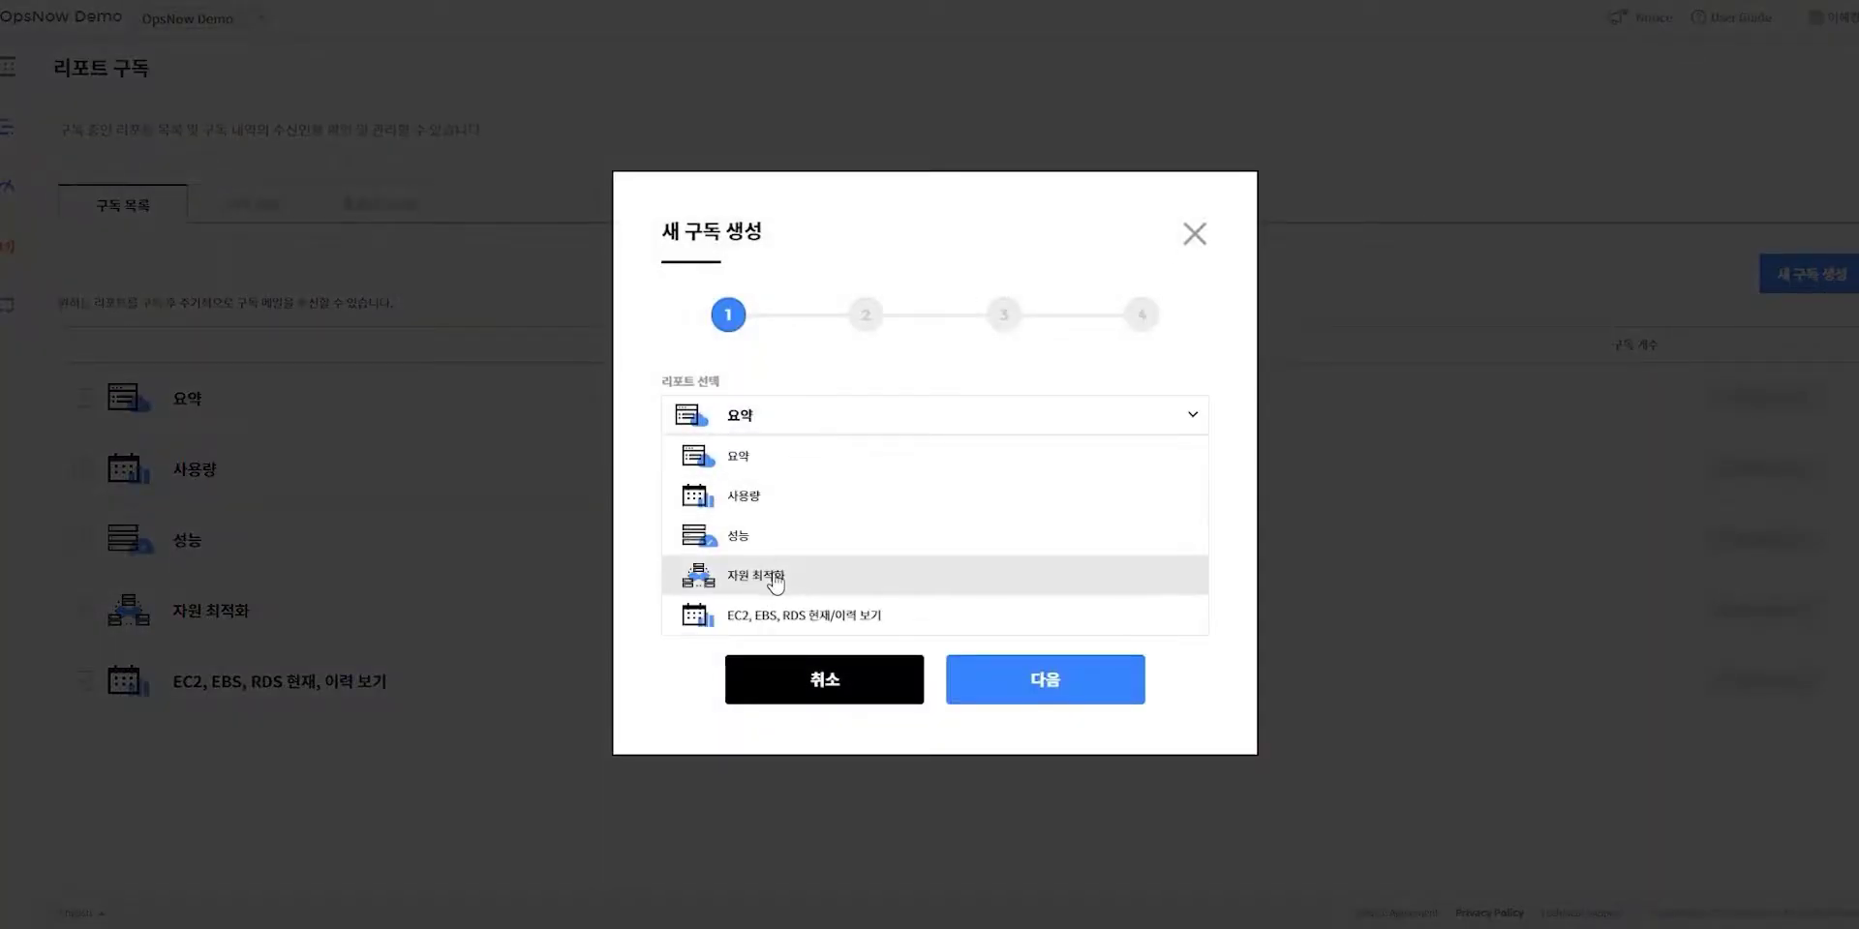
pyautogui.click(790, 508)
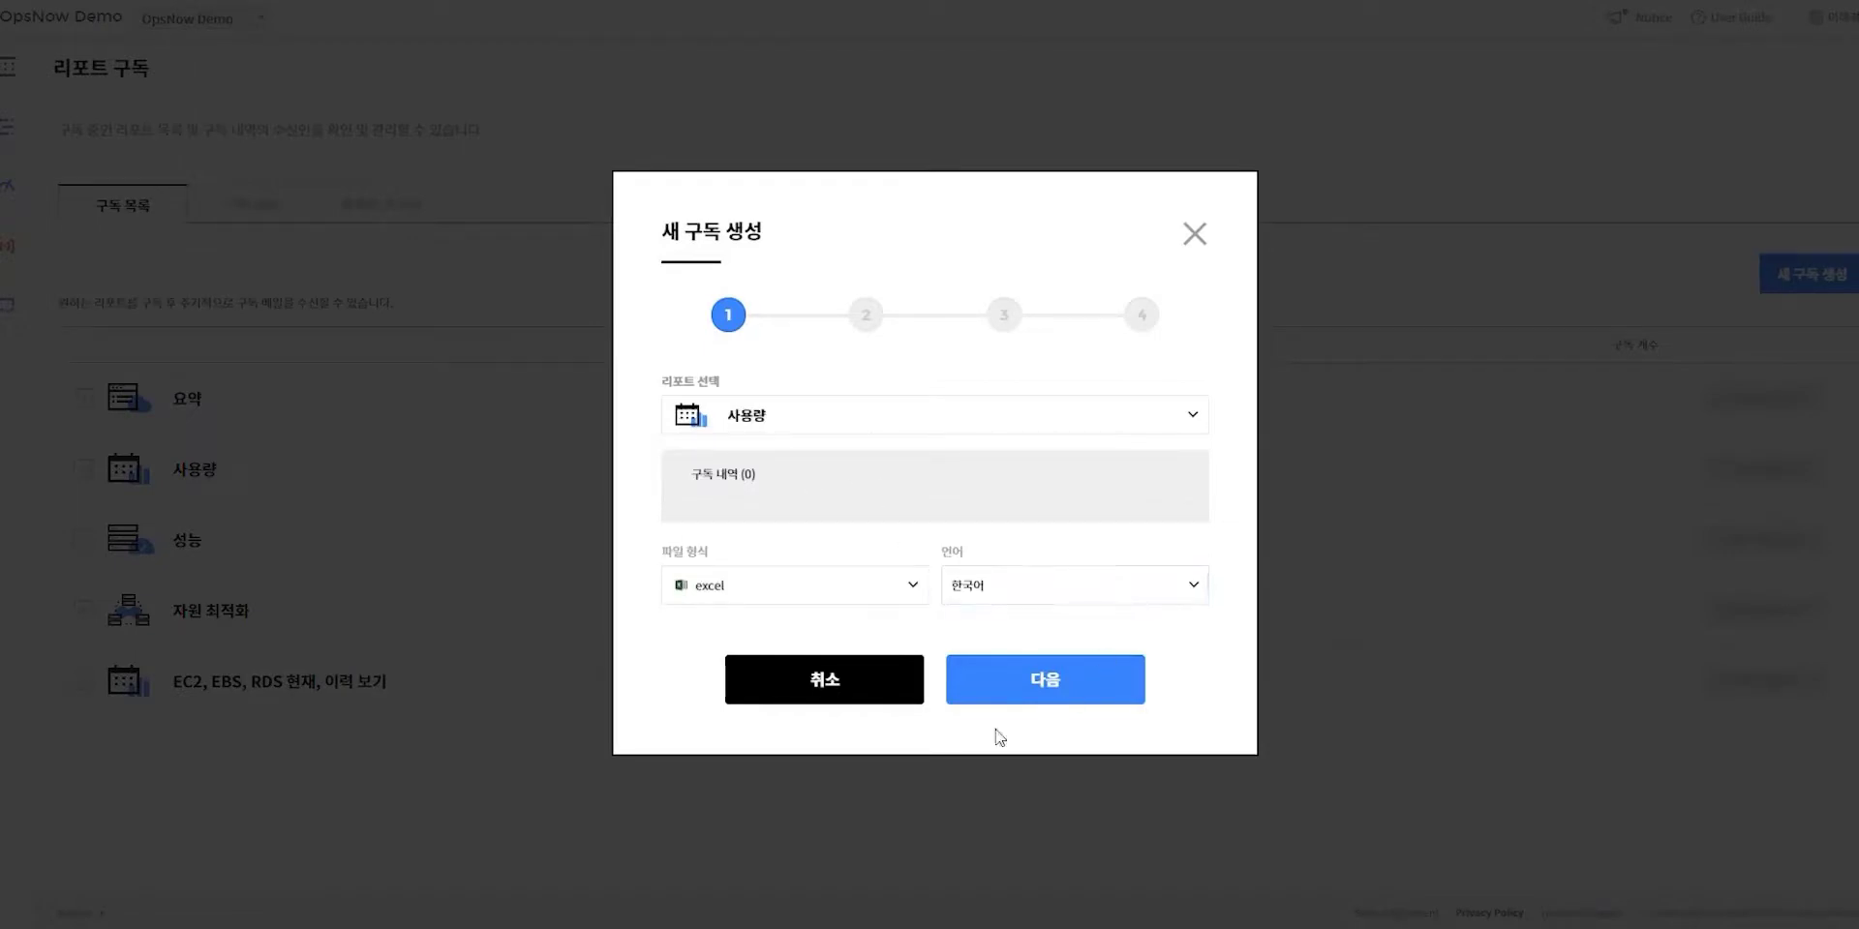
pyautogui.click(1015, 681)
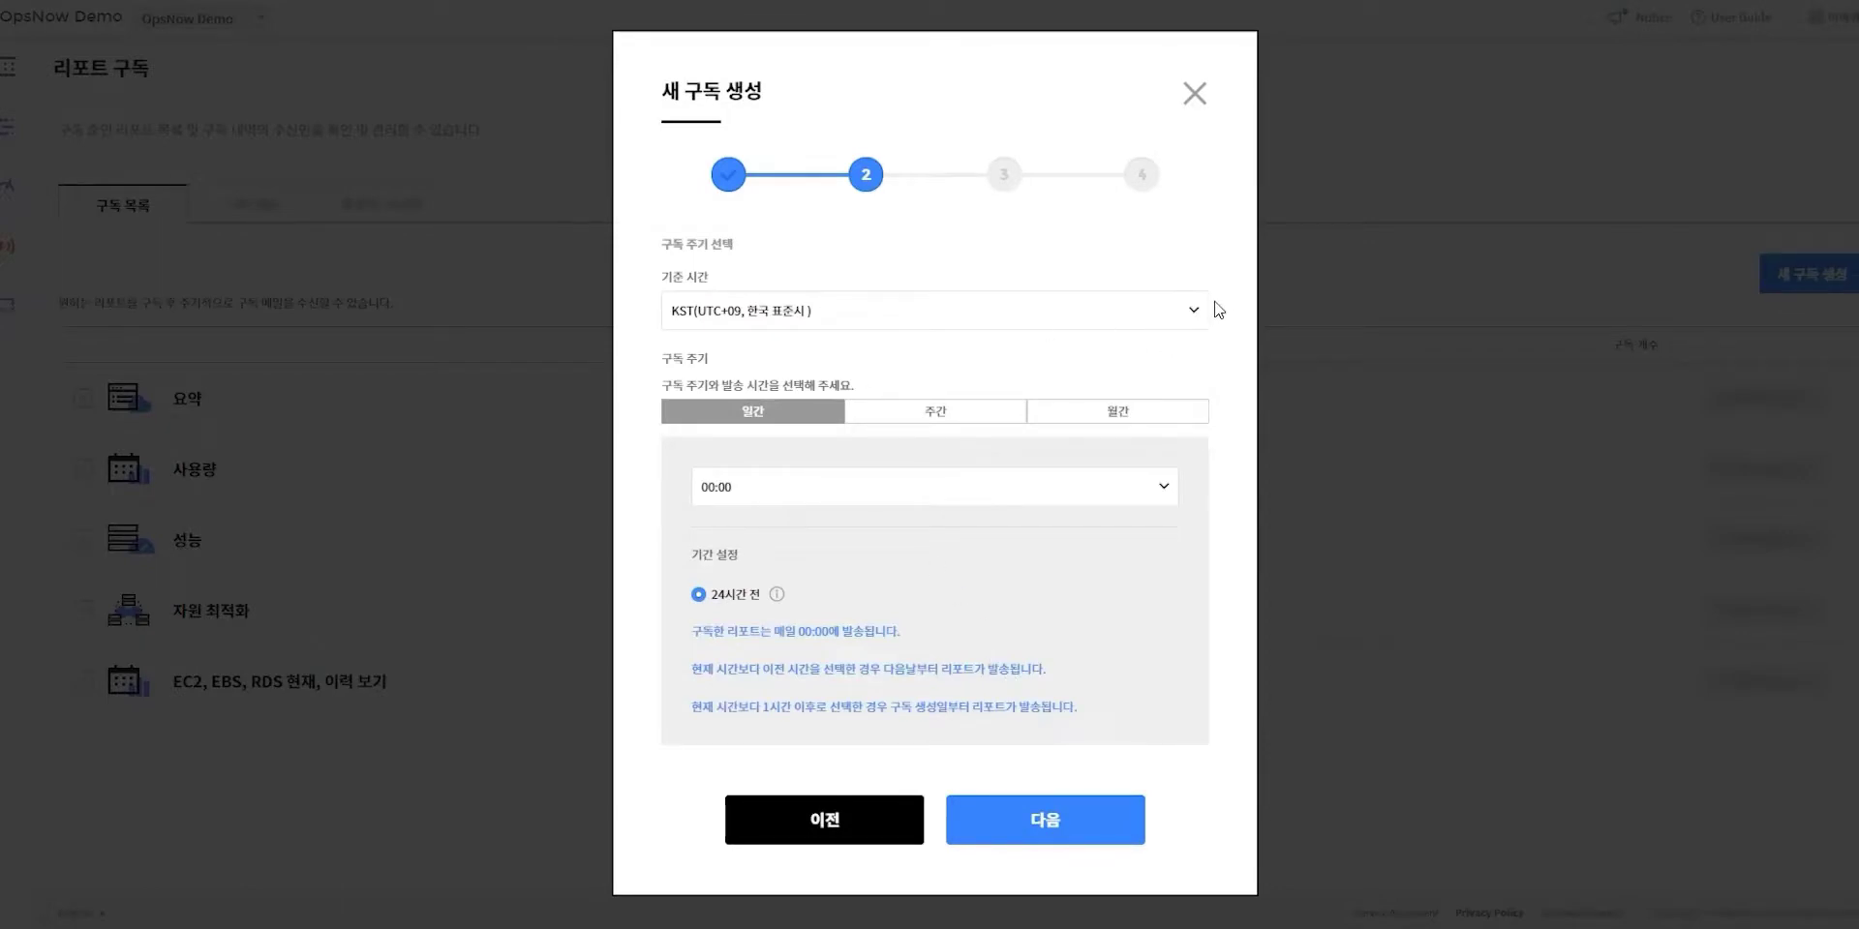
pyautogui.click(1009, 825)
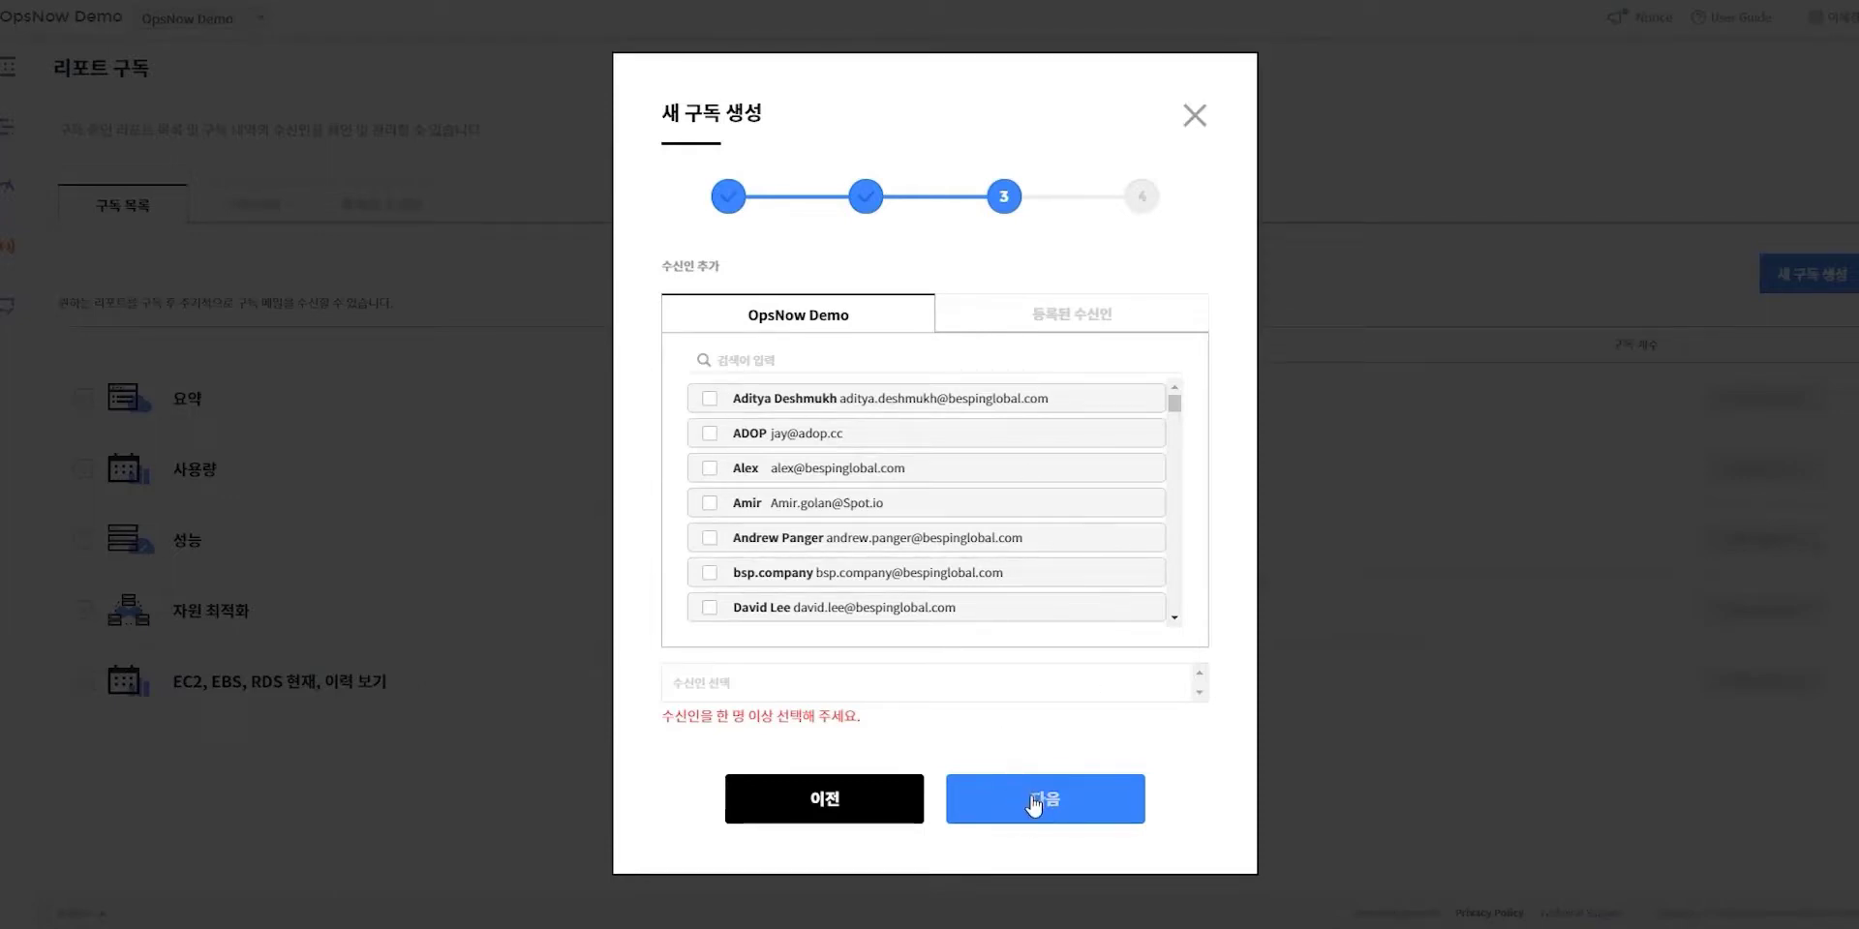
pyautogui.click(1197, 120)
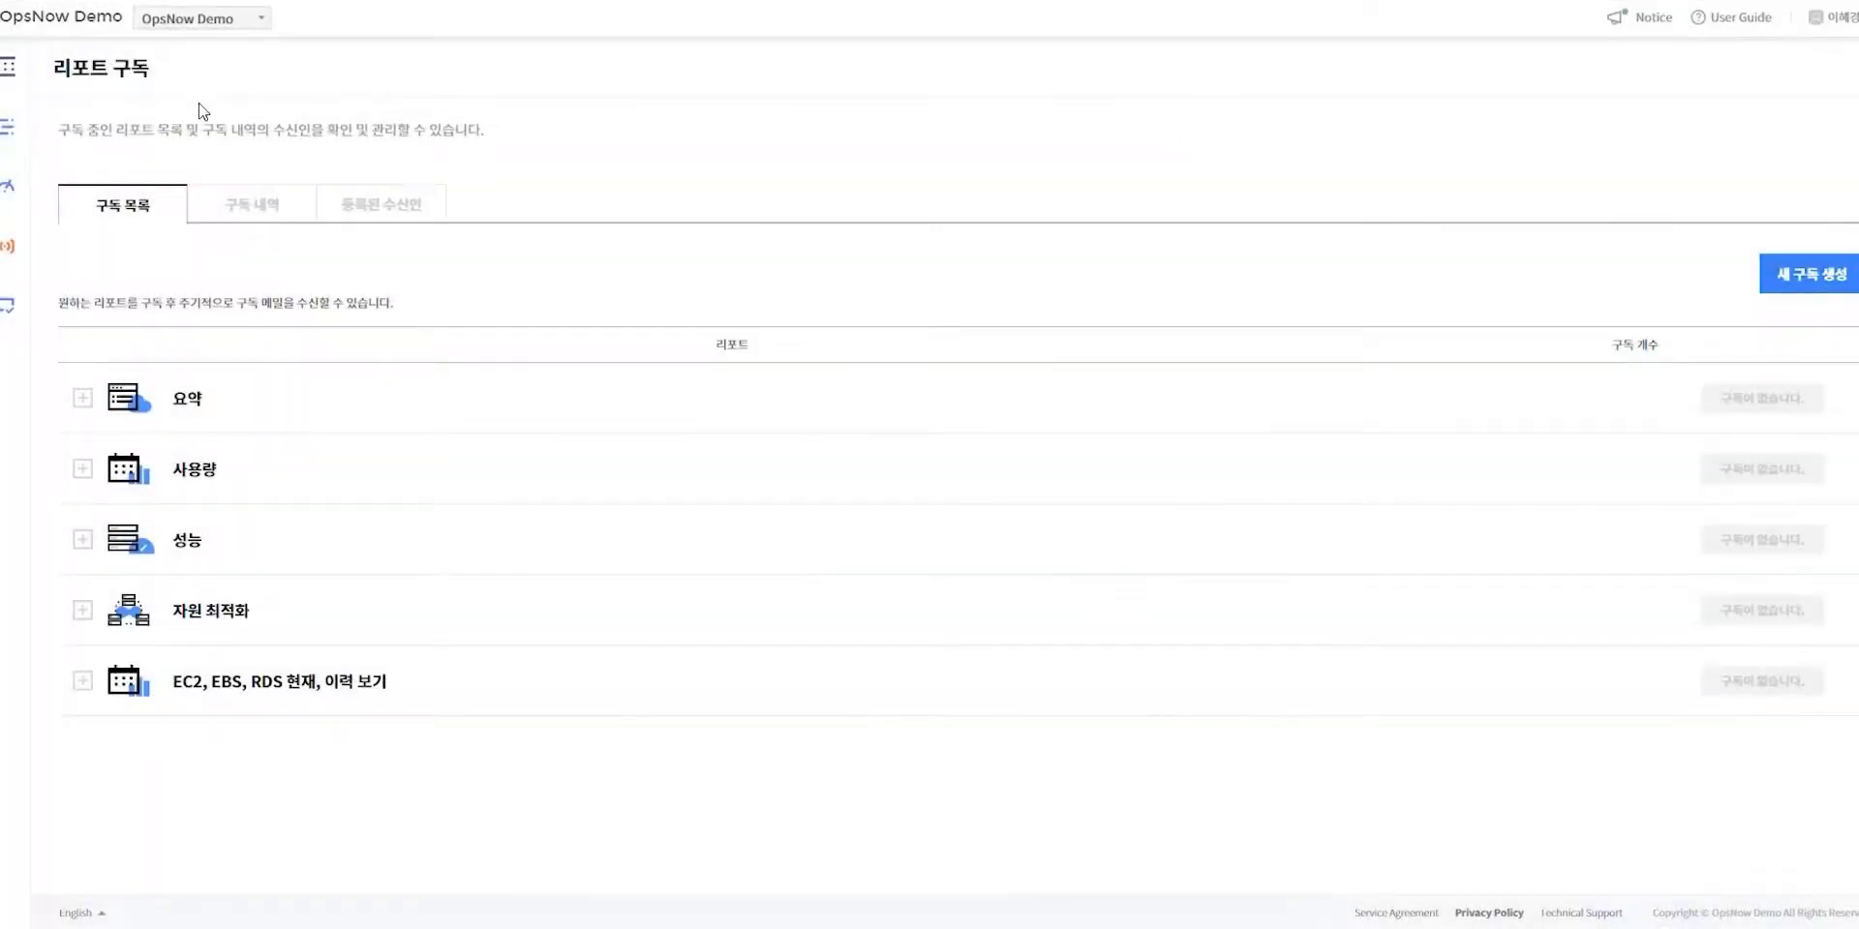
# - Open the resource alarms (리소스 알람) and examine the abnormal instance alarm's cost threshold and tag exclusion settings without changing them
pyautogui.moveTo(17, 175)
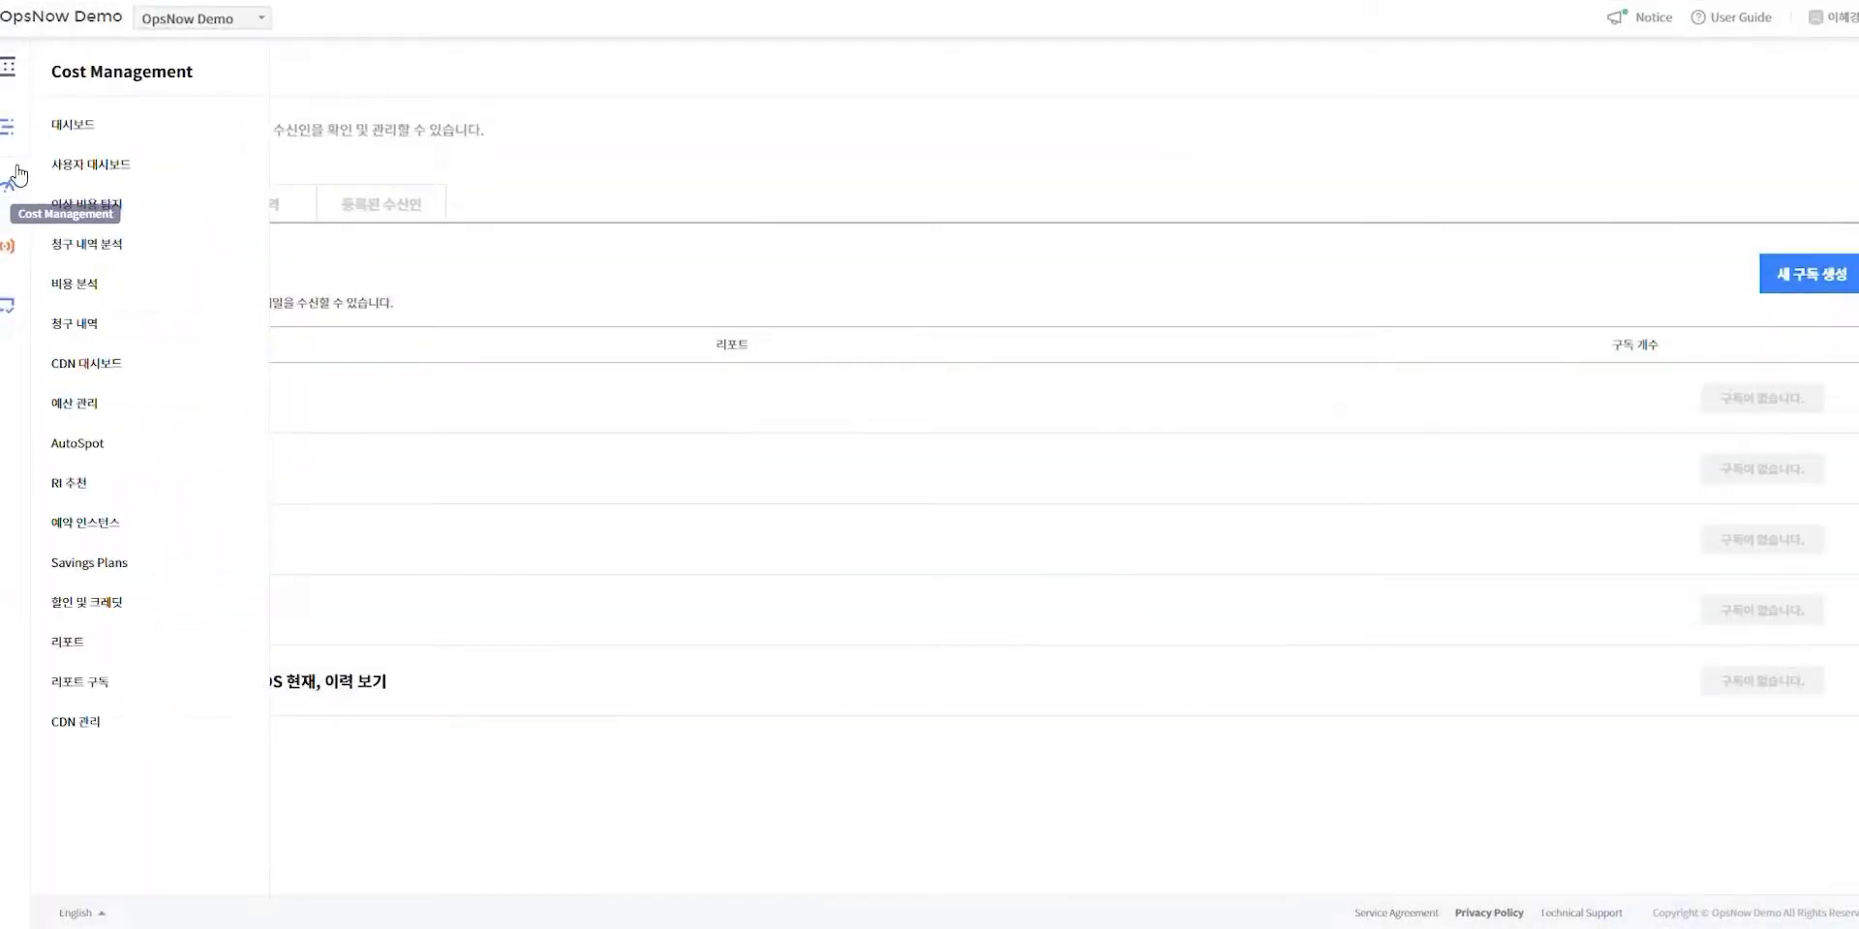
pyautogui.moveTo(25, 138)
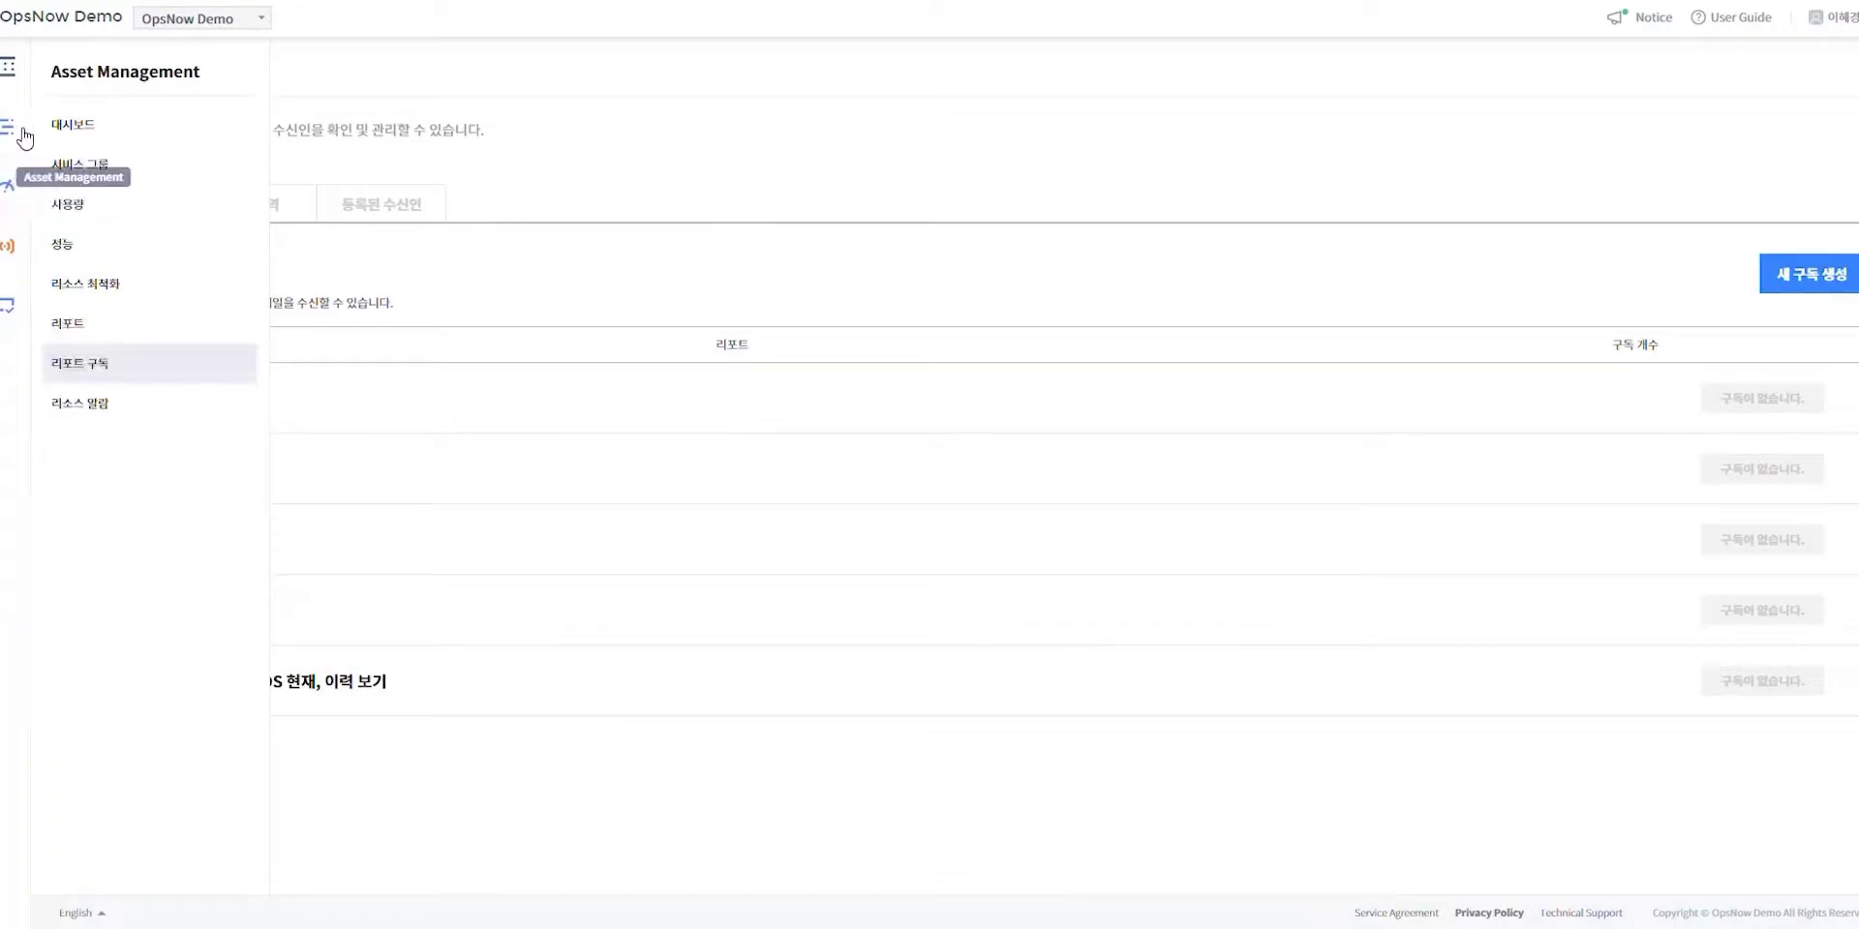
pyautogui.click(95, 410)
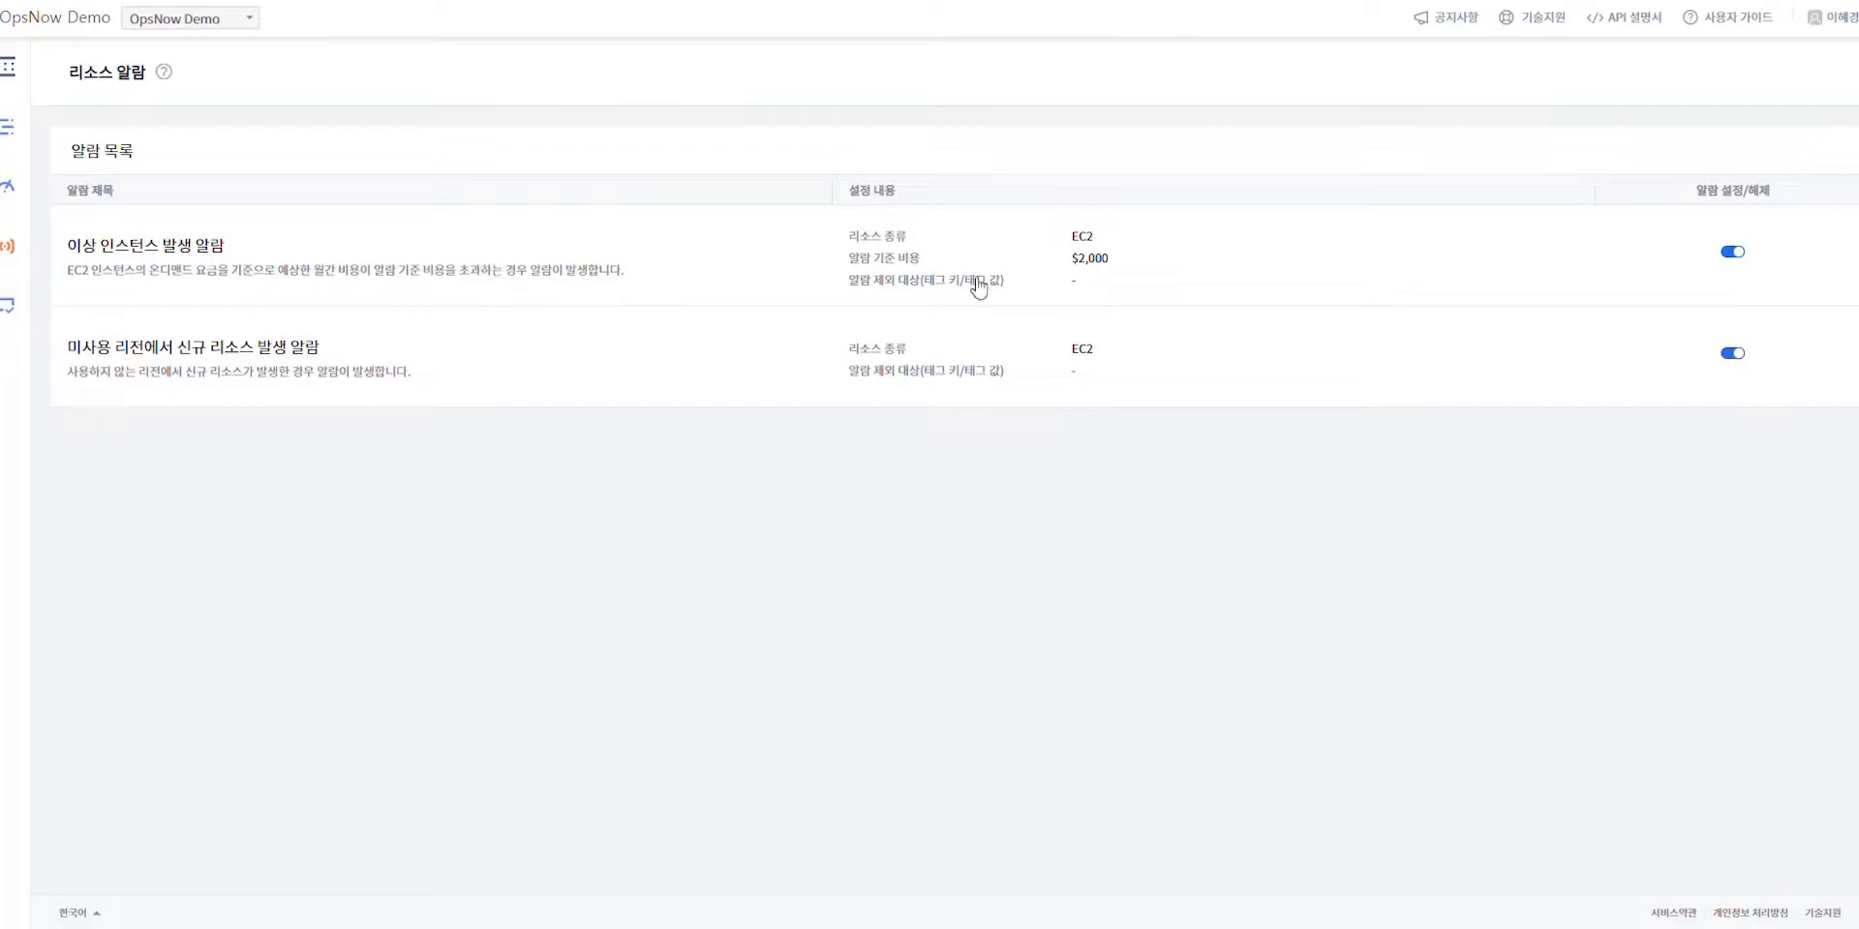
pyautogui.click(1251, 259)
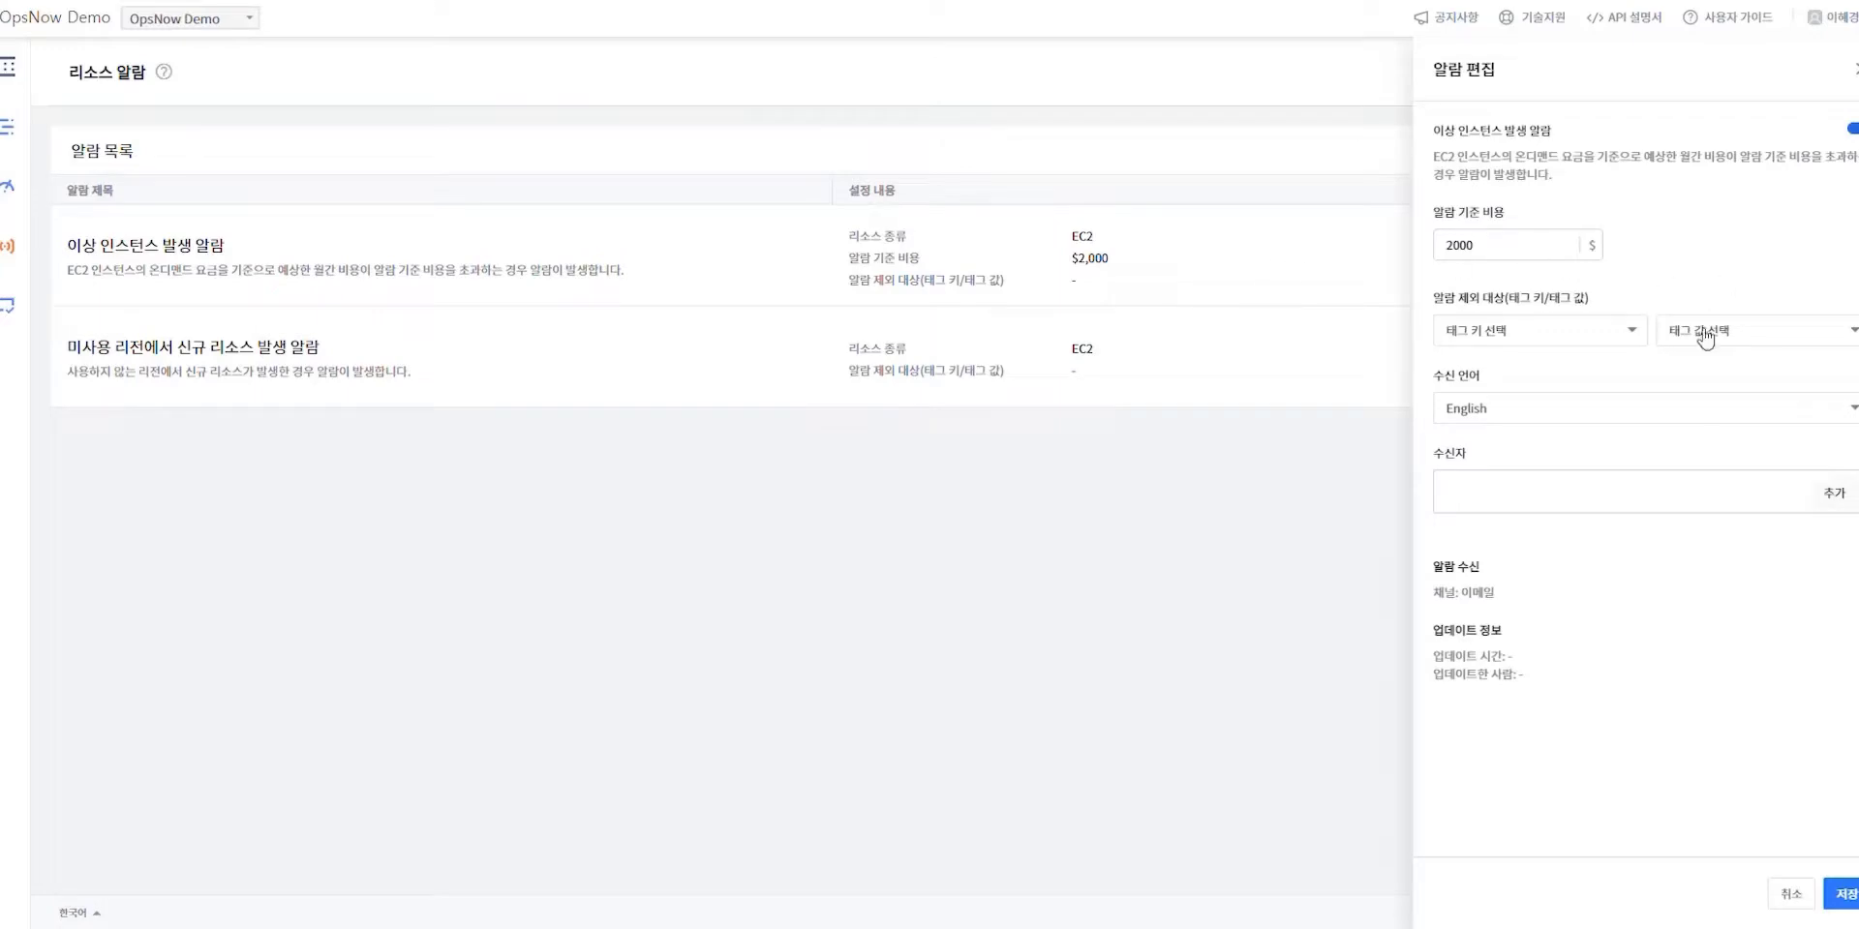
pyautogui.click(1641, 334)
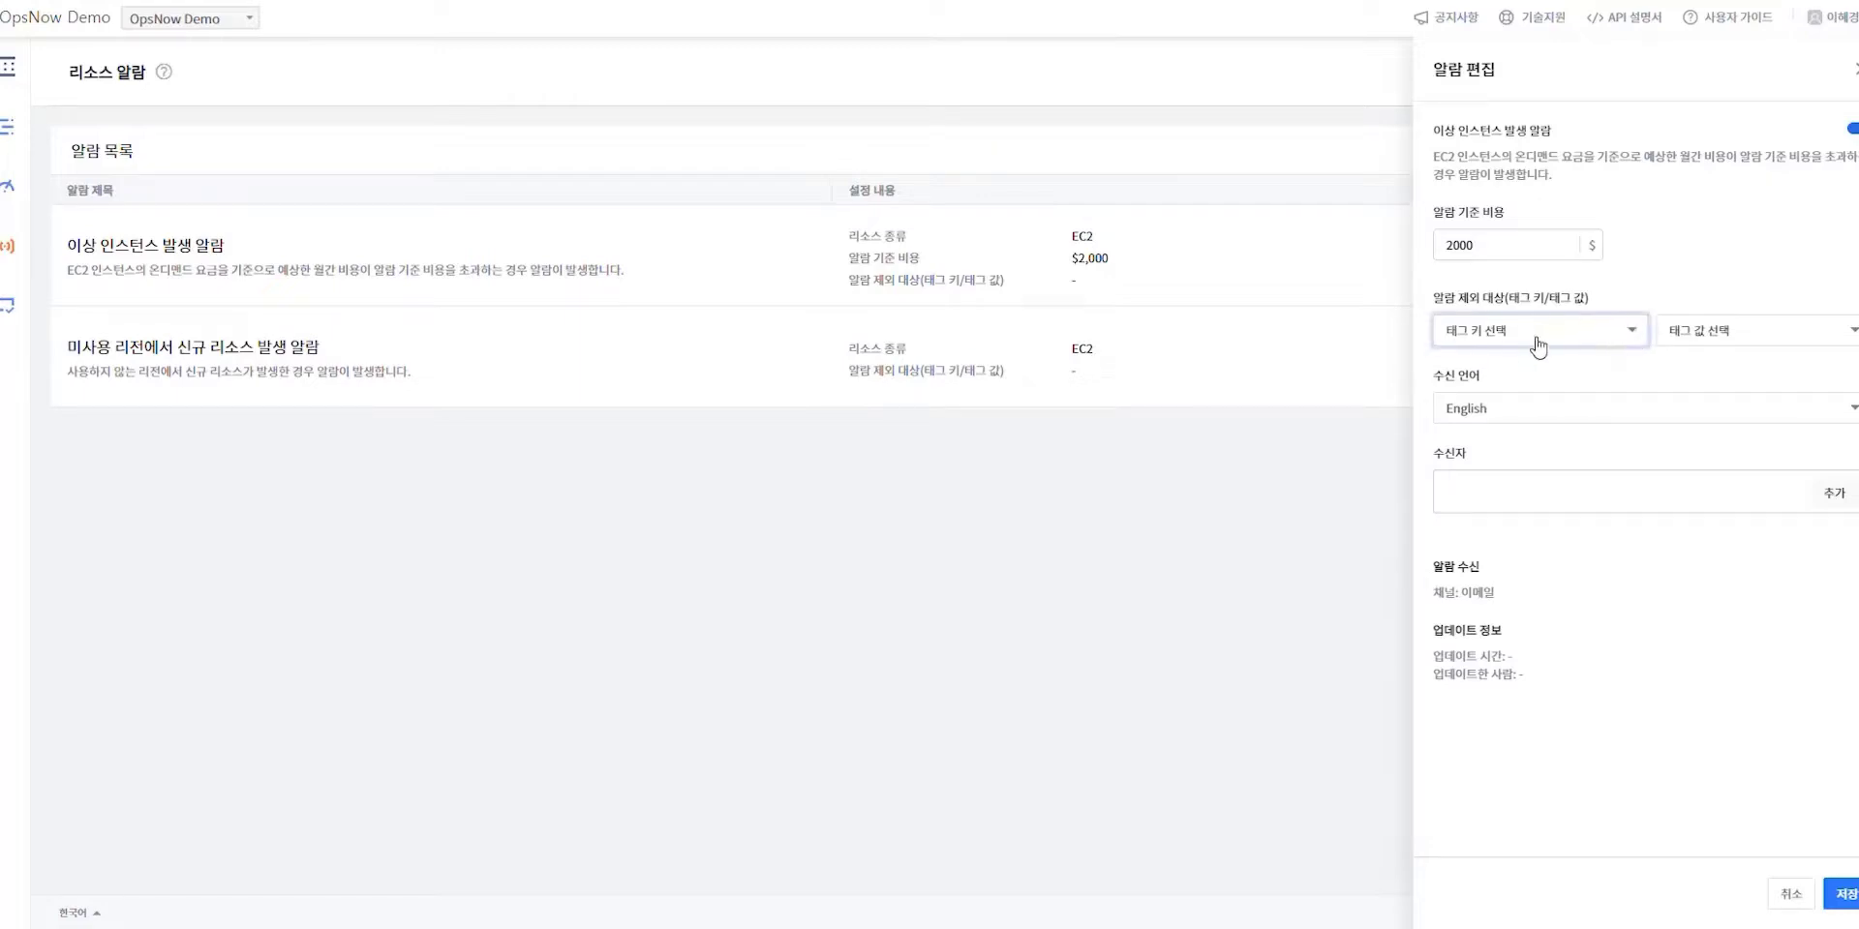
pyautogui.click(1853, 331)
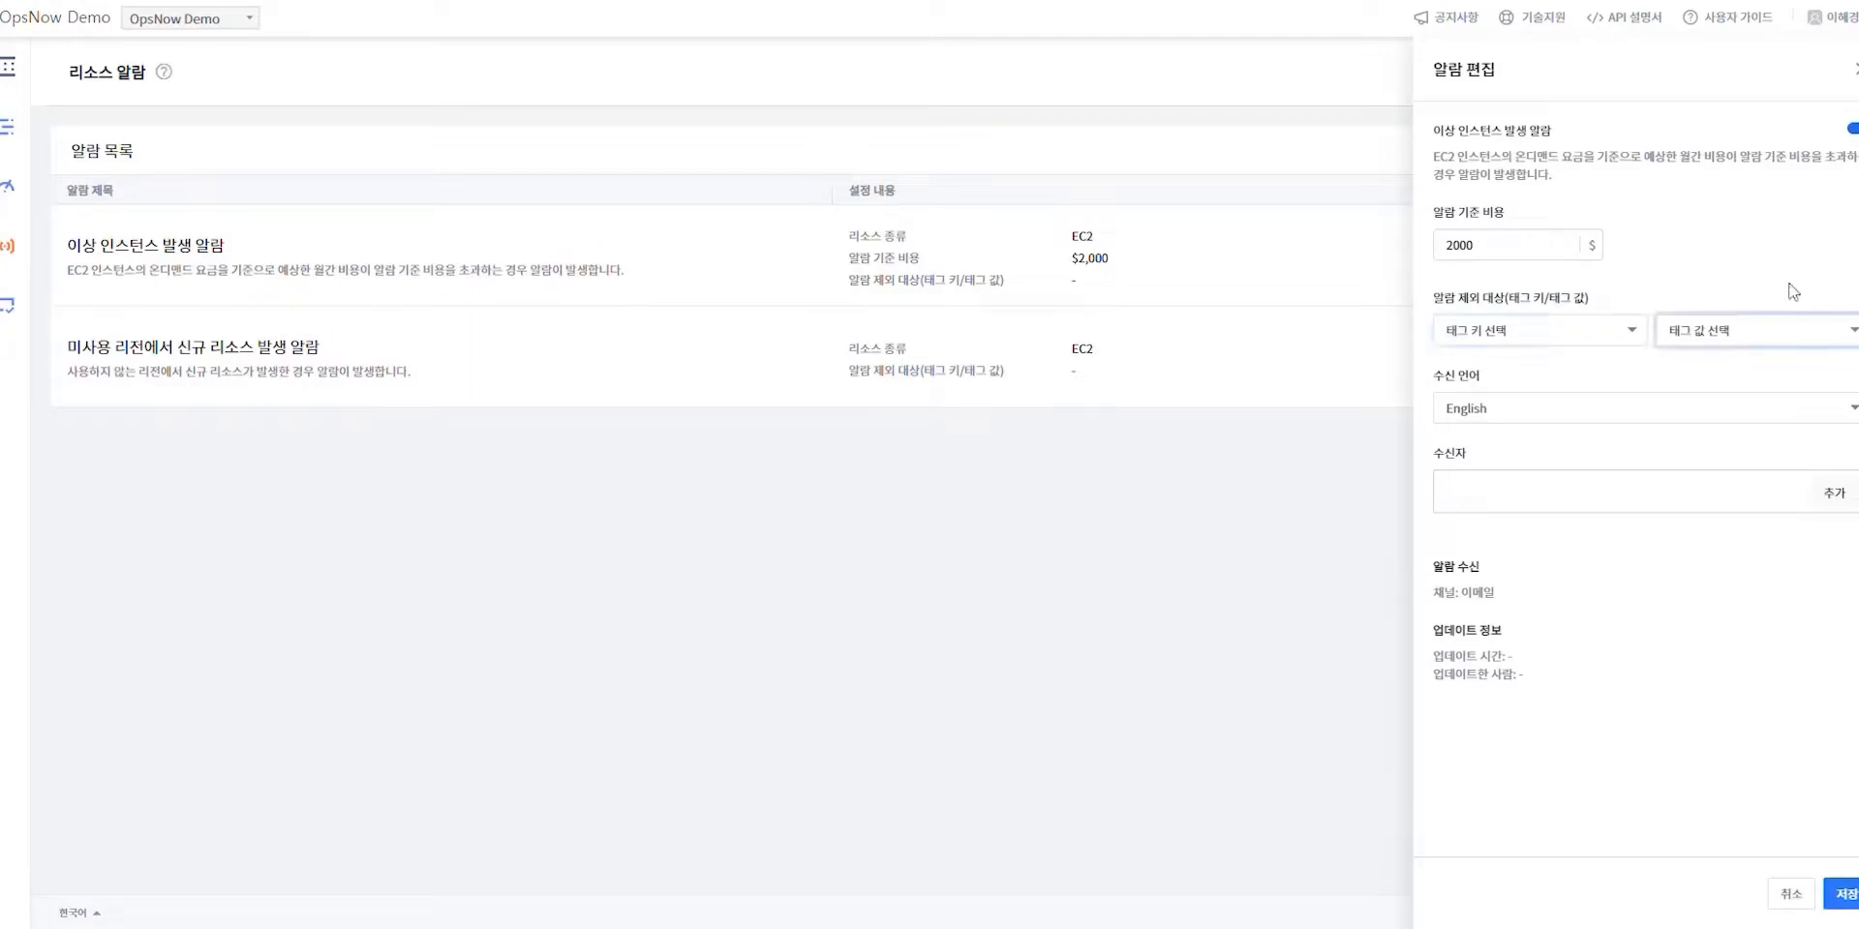
pyautogui.click(1630, 270)
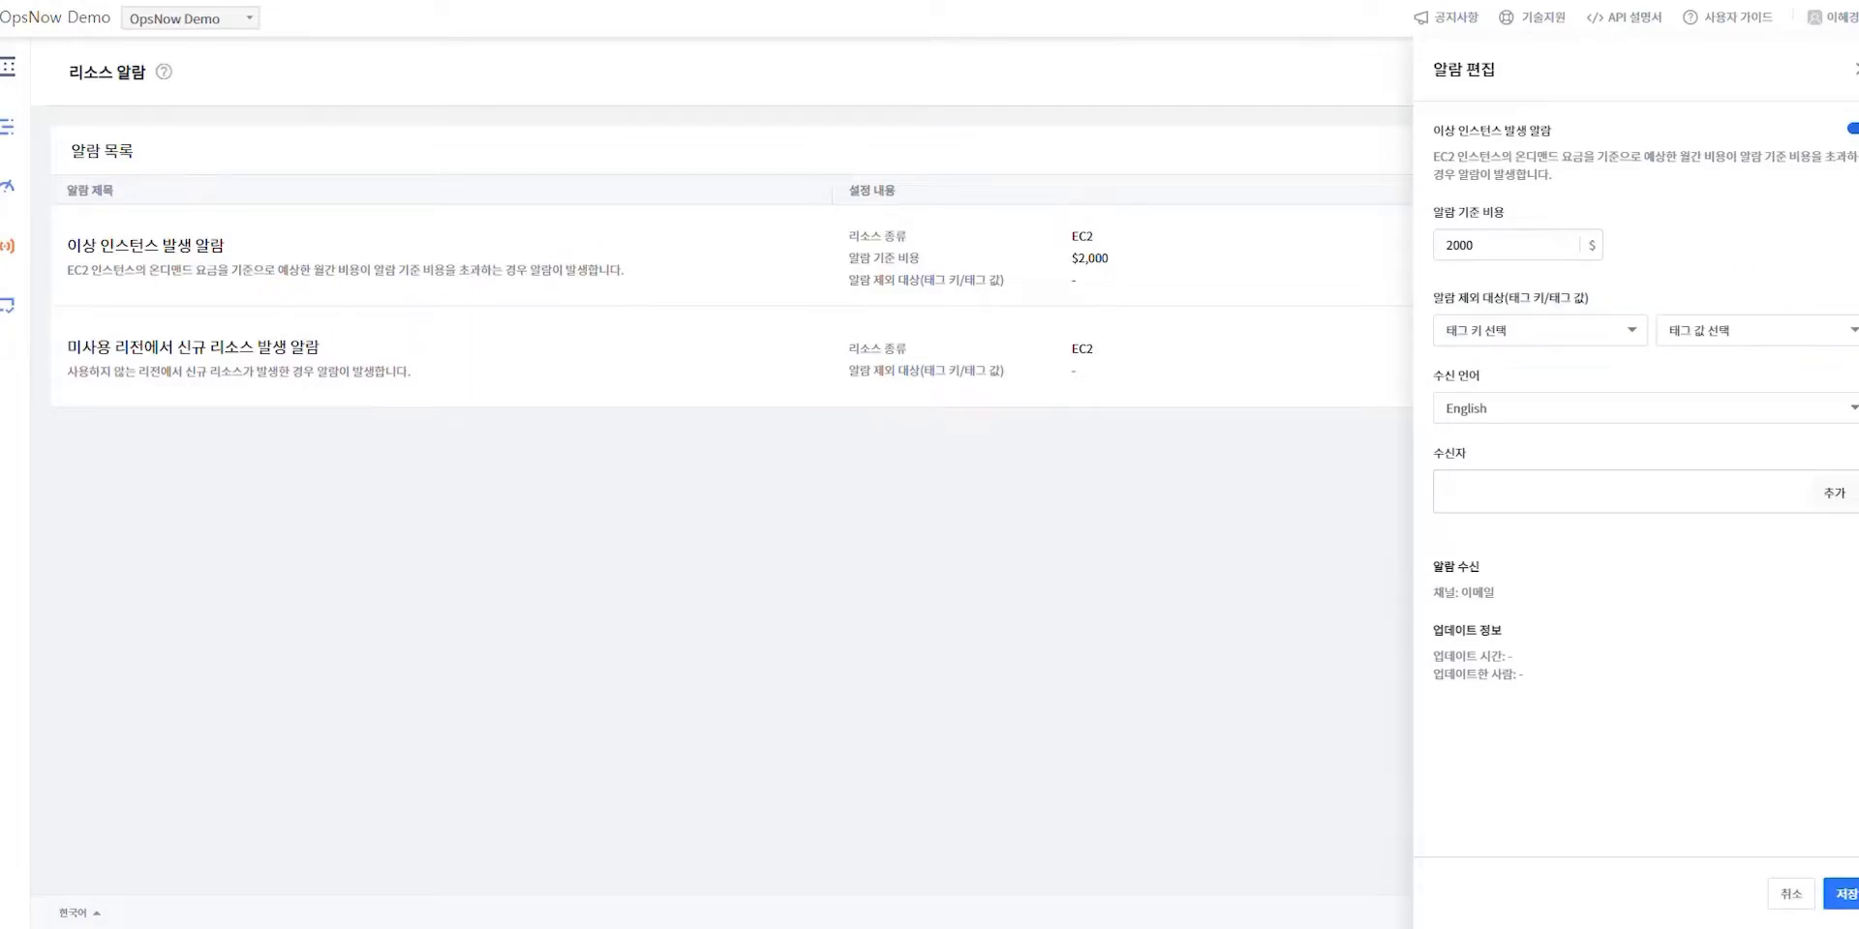
pyautogui.click(1792, 894)
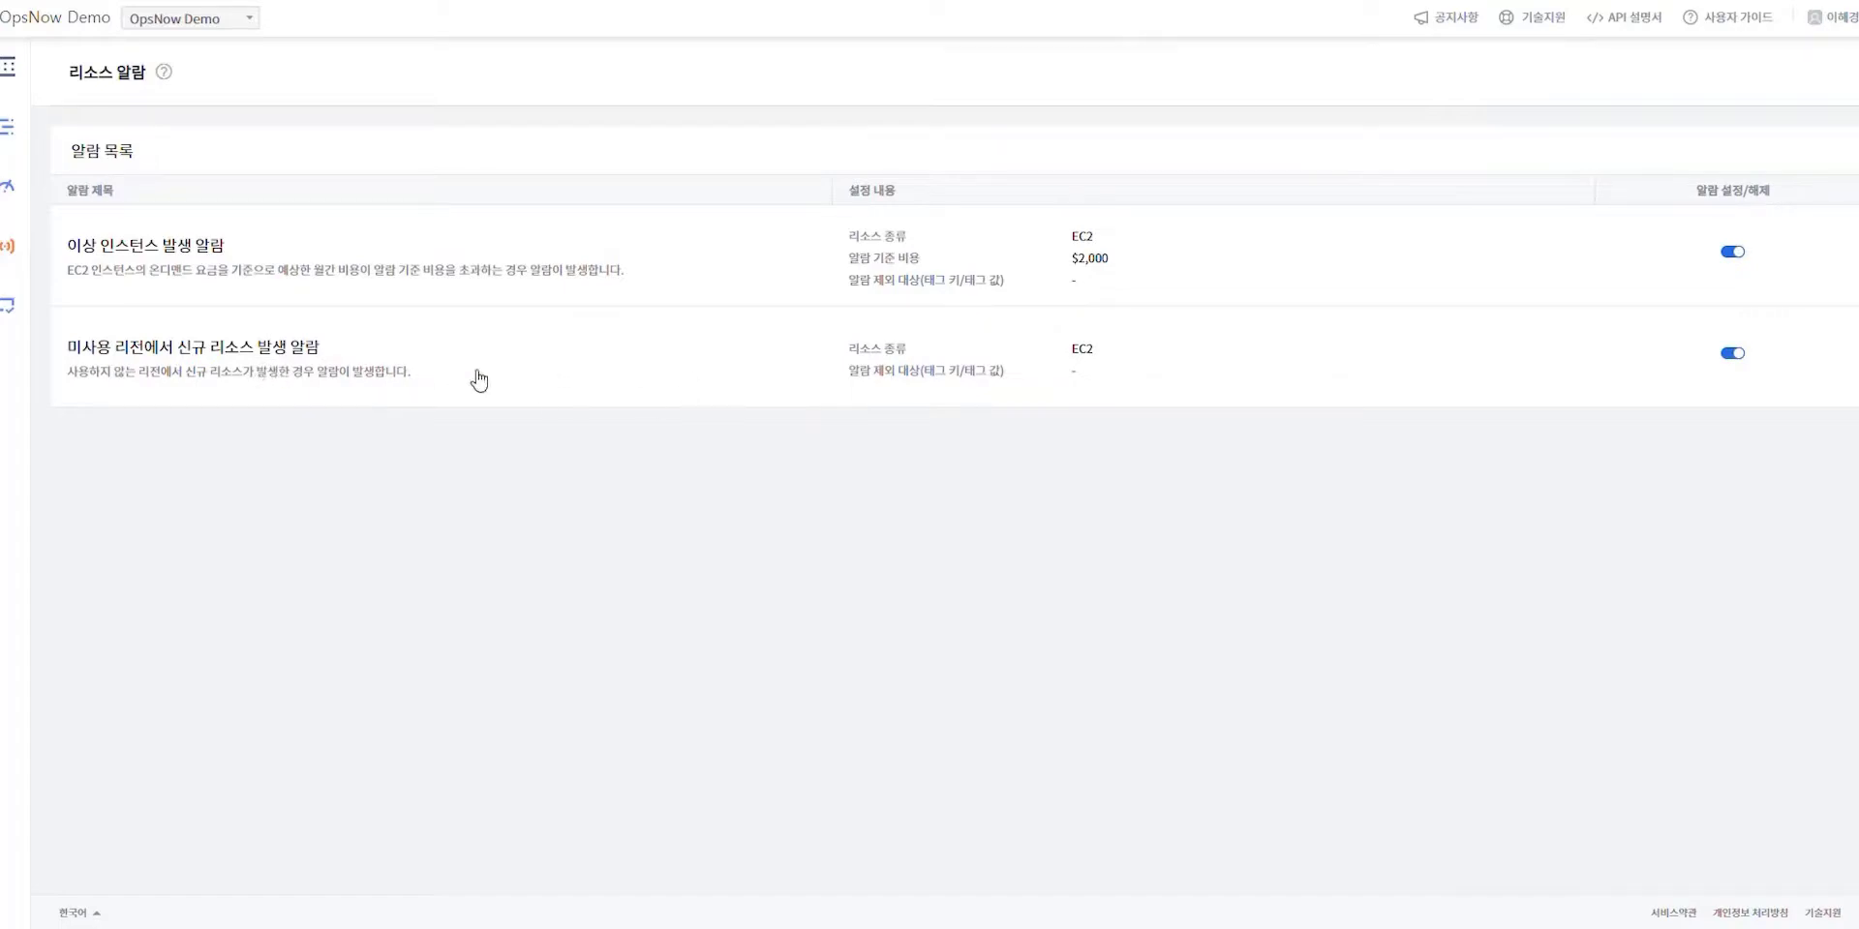
# - Turn off the alarm for new resources in unused regions (미사용 리전에서 신규 리소스 발생 알람)
pyautogui.click(1735, 354)
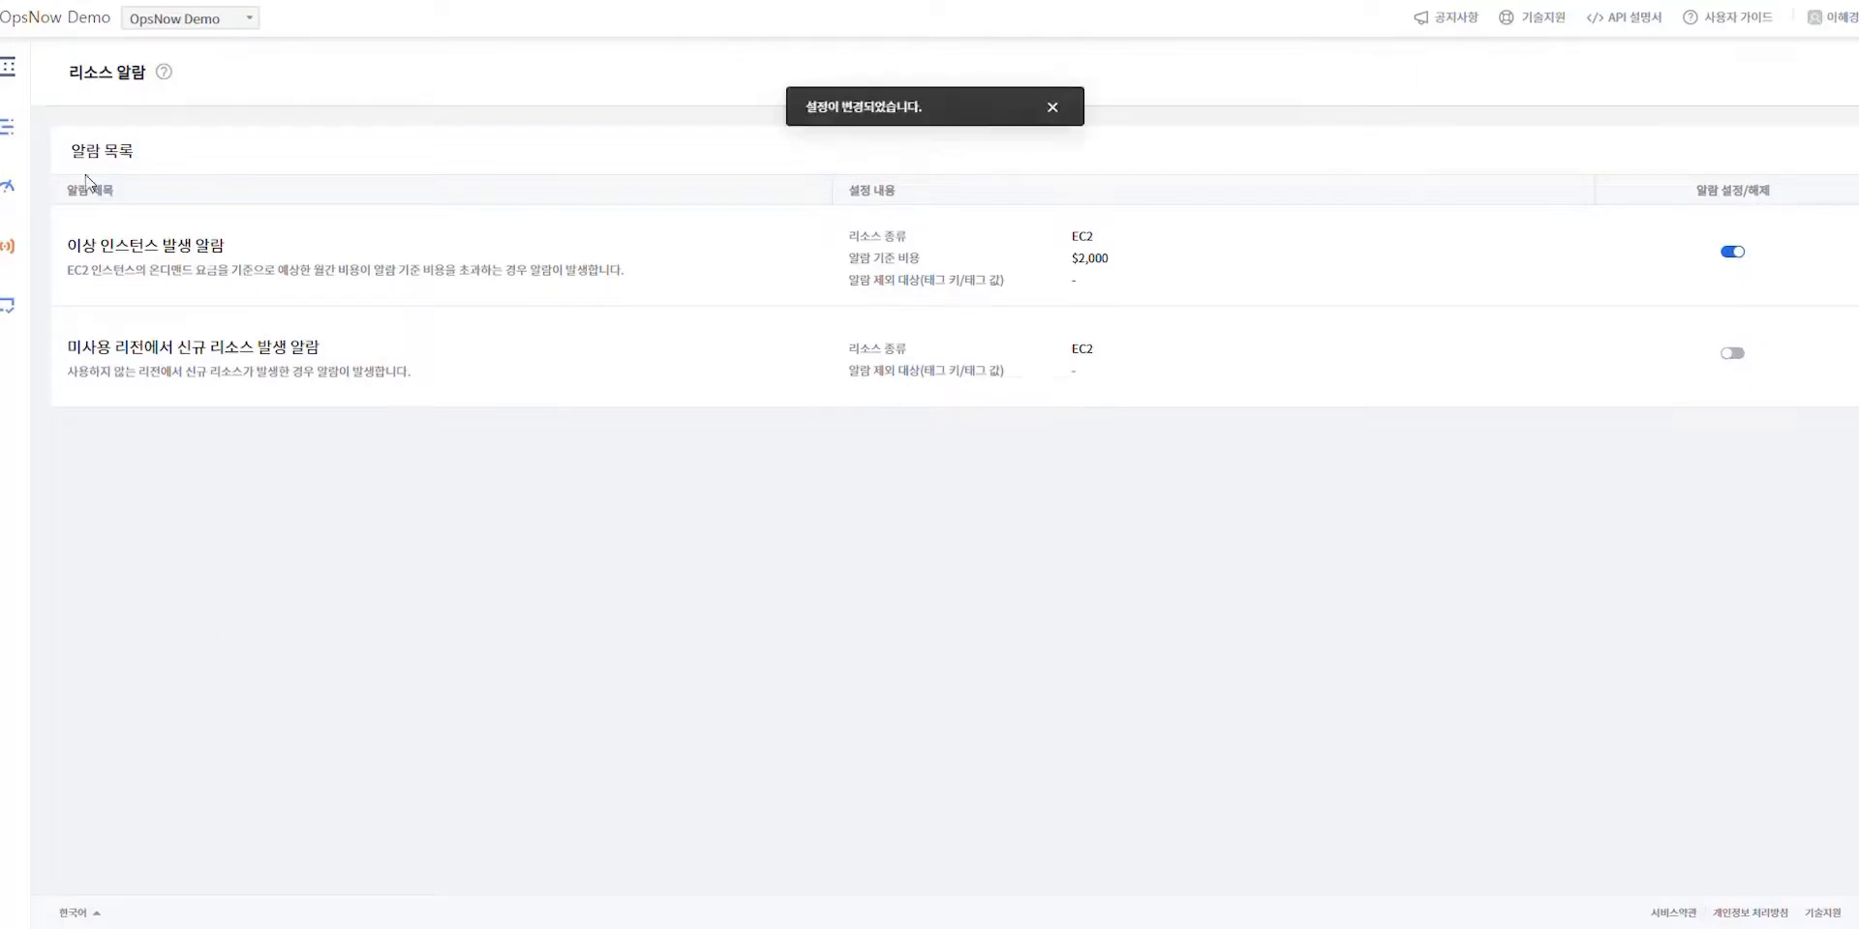
# - Open the Cost Management dashboard (대시보드) and view the Azure cost summary before returning to AWS
pyautogui.moveTo(7, 109)
pyautogui.moveTo(16, 185)
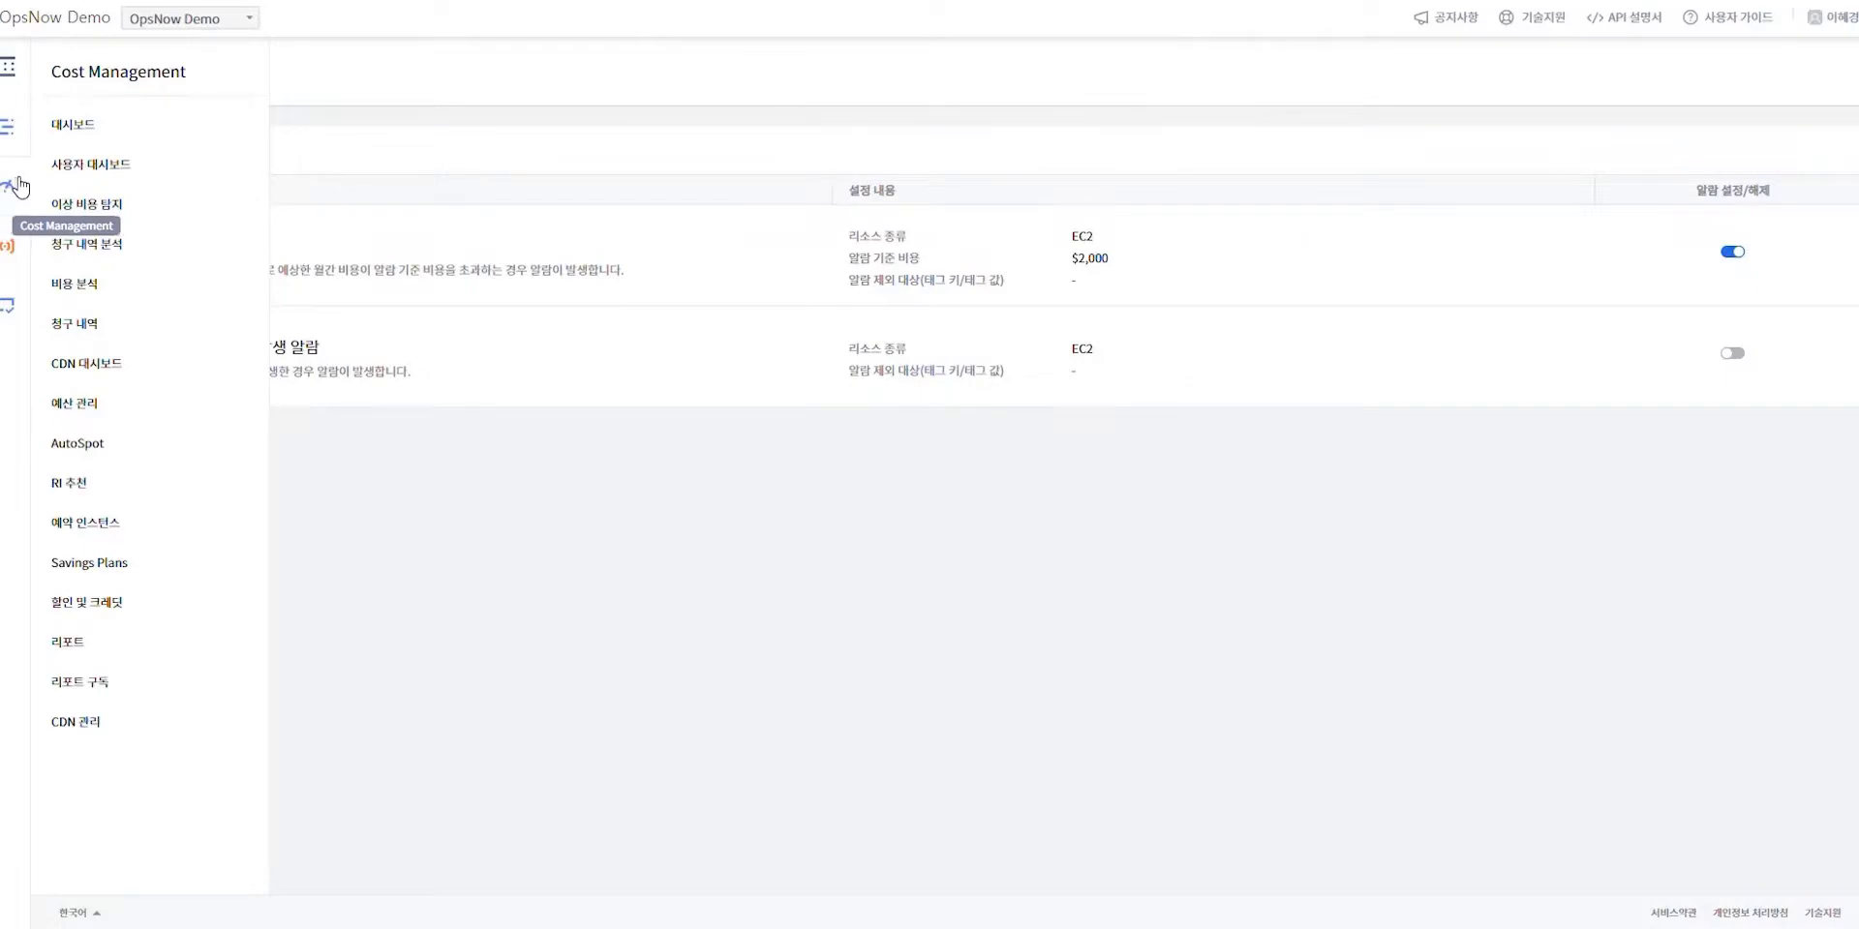
pyautogui.click(88, 129)
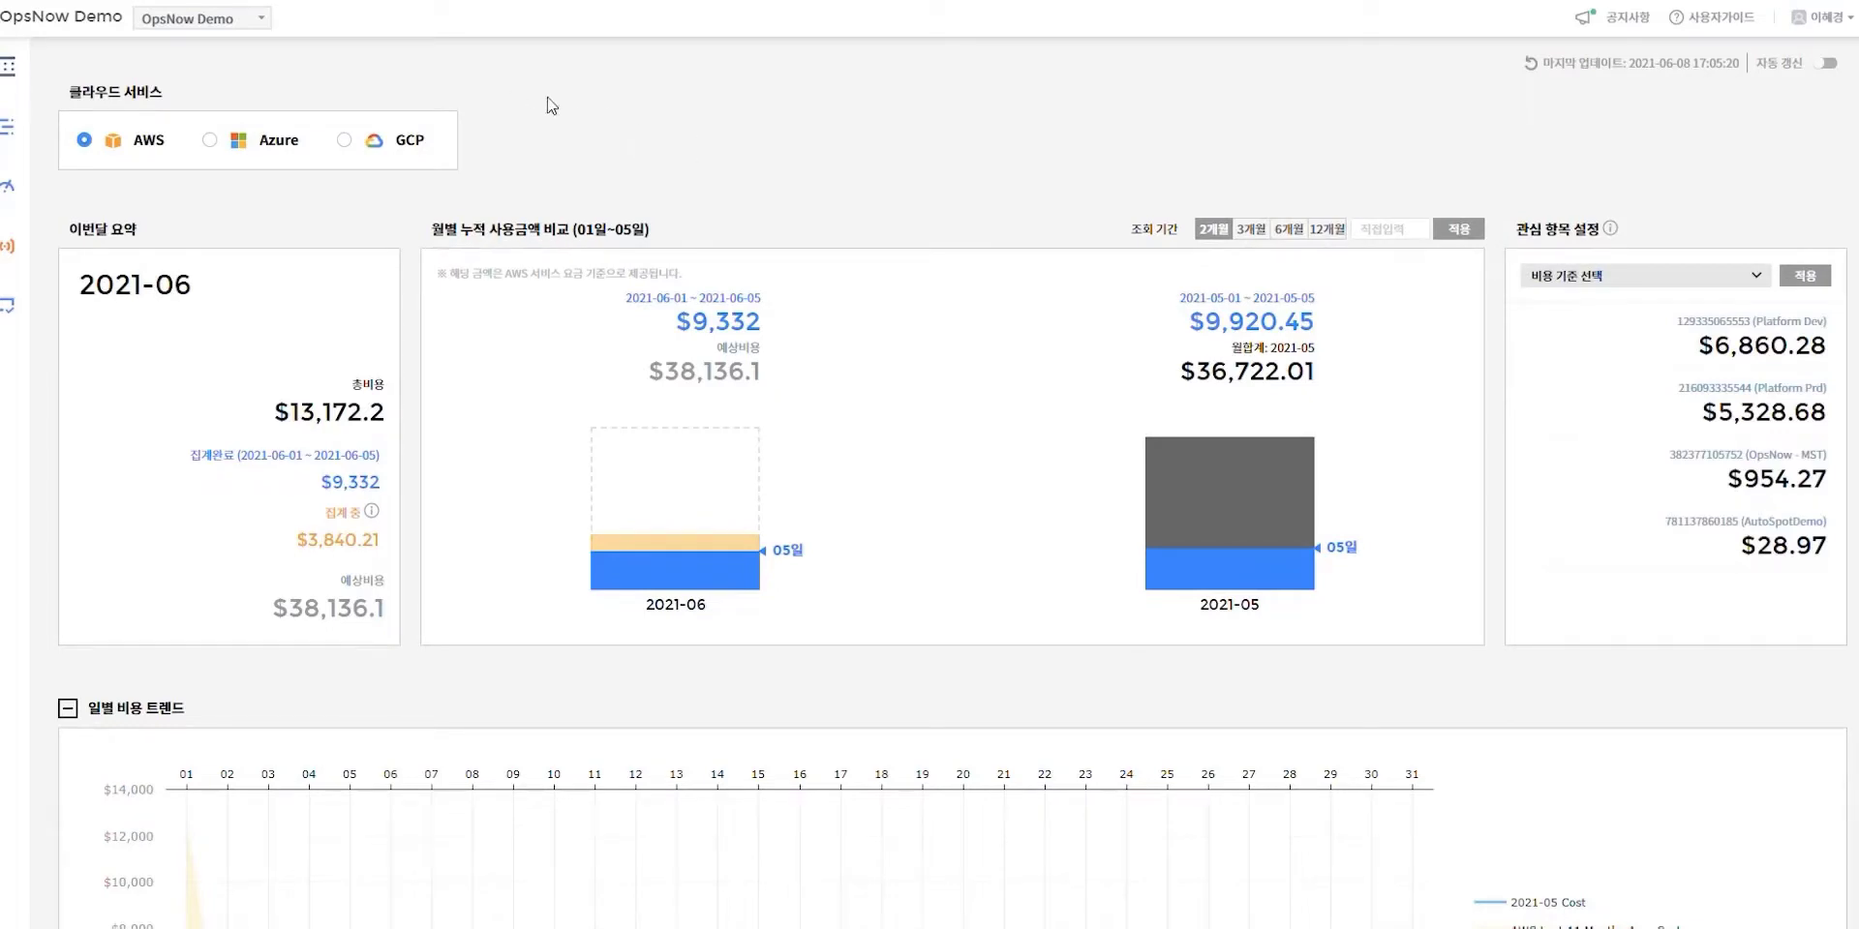
pyautogui.click(216, 145)
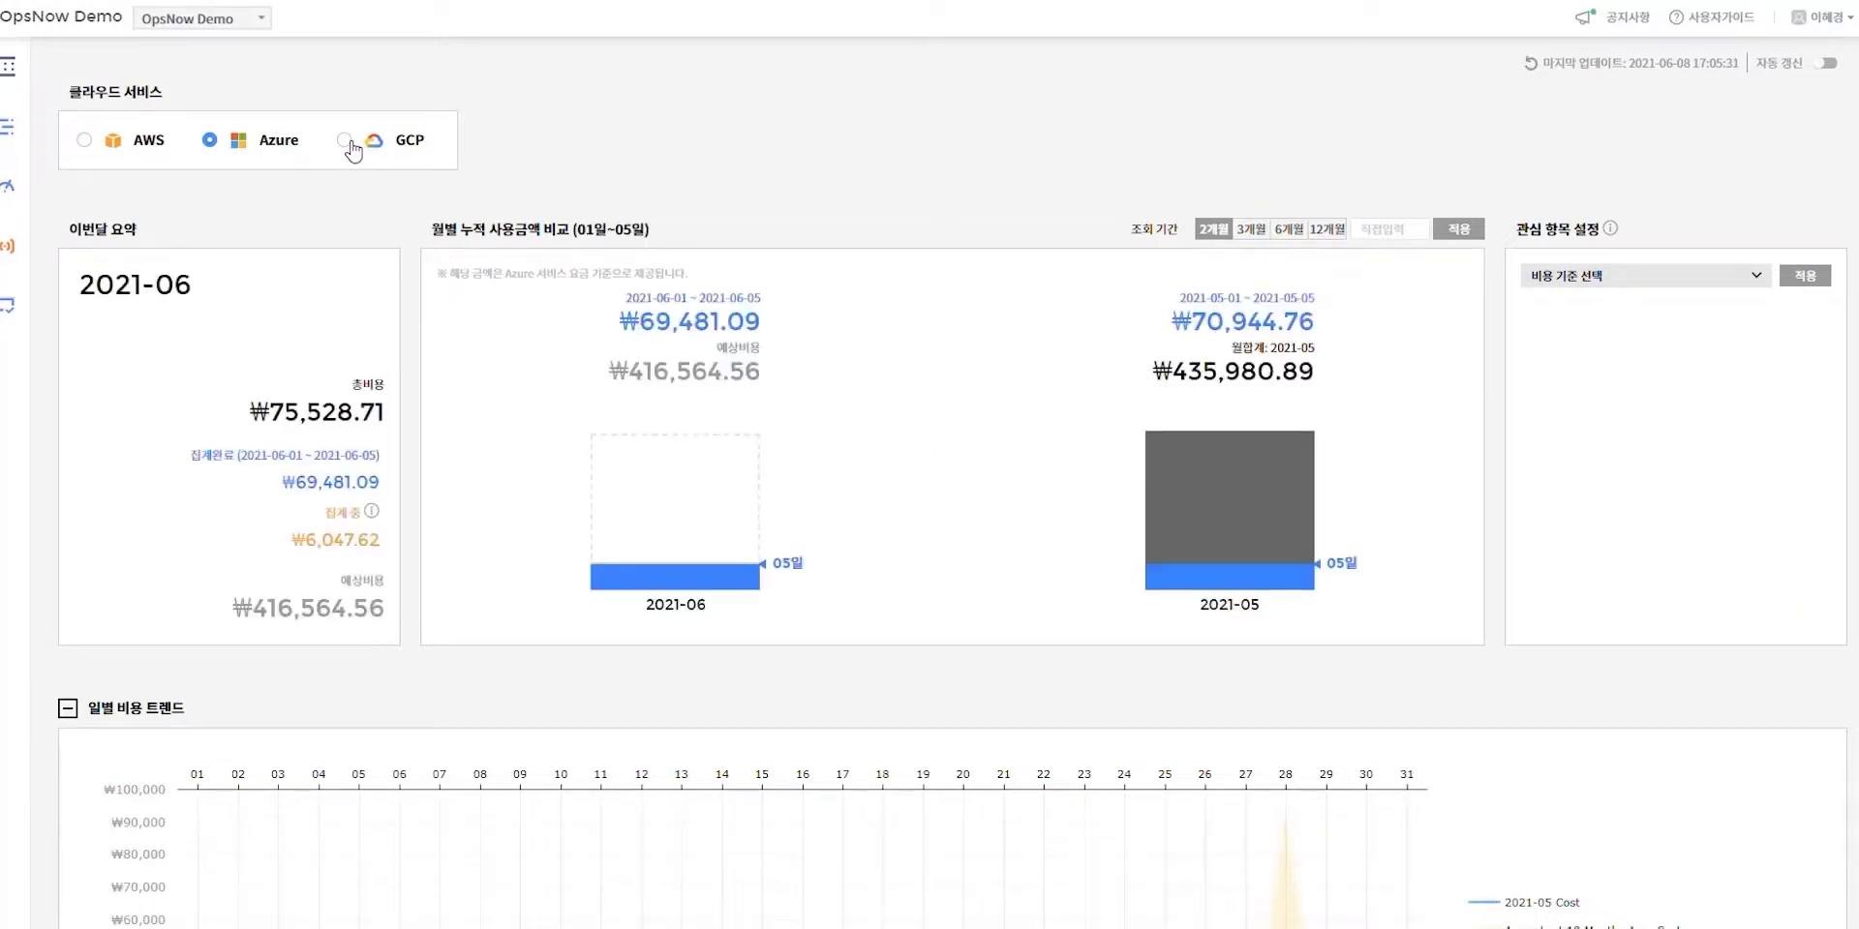
pyautogui.click(98, 145)
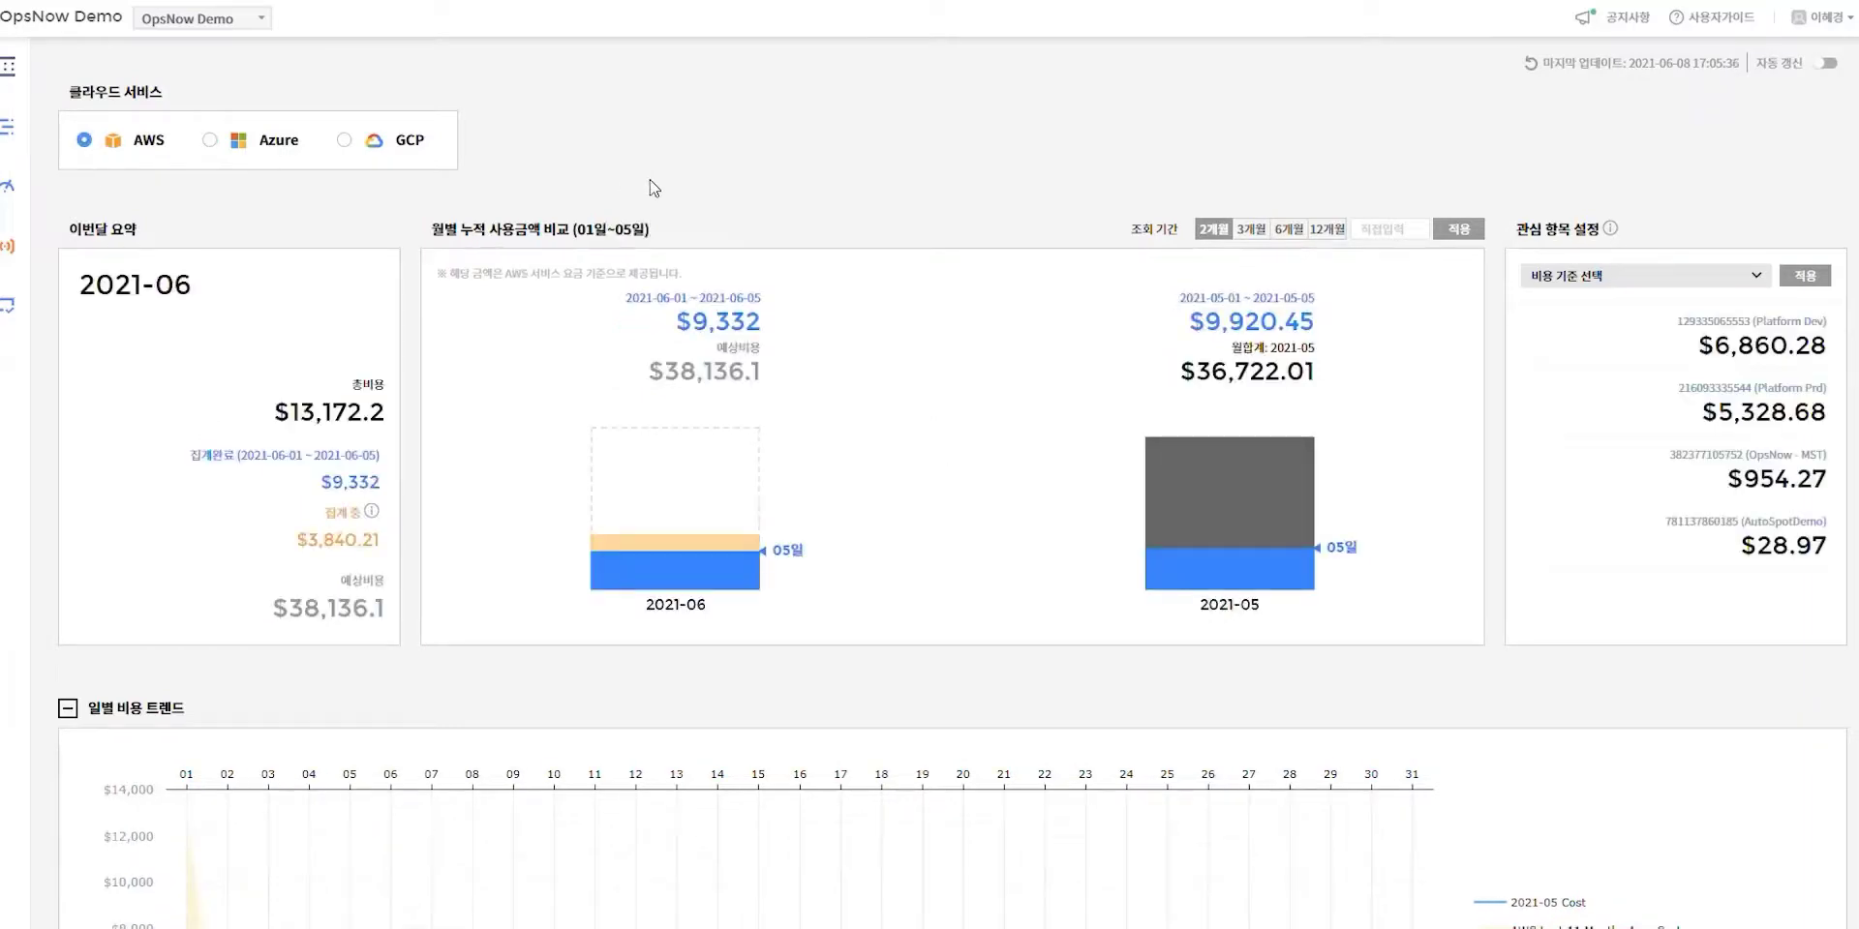
# - Set the AWS monthly cumulative cost comparison to 6 months (6개월) and review the daily cost trend chart
pyautogui.scroll(-1, 1123, 145)
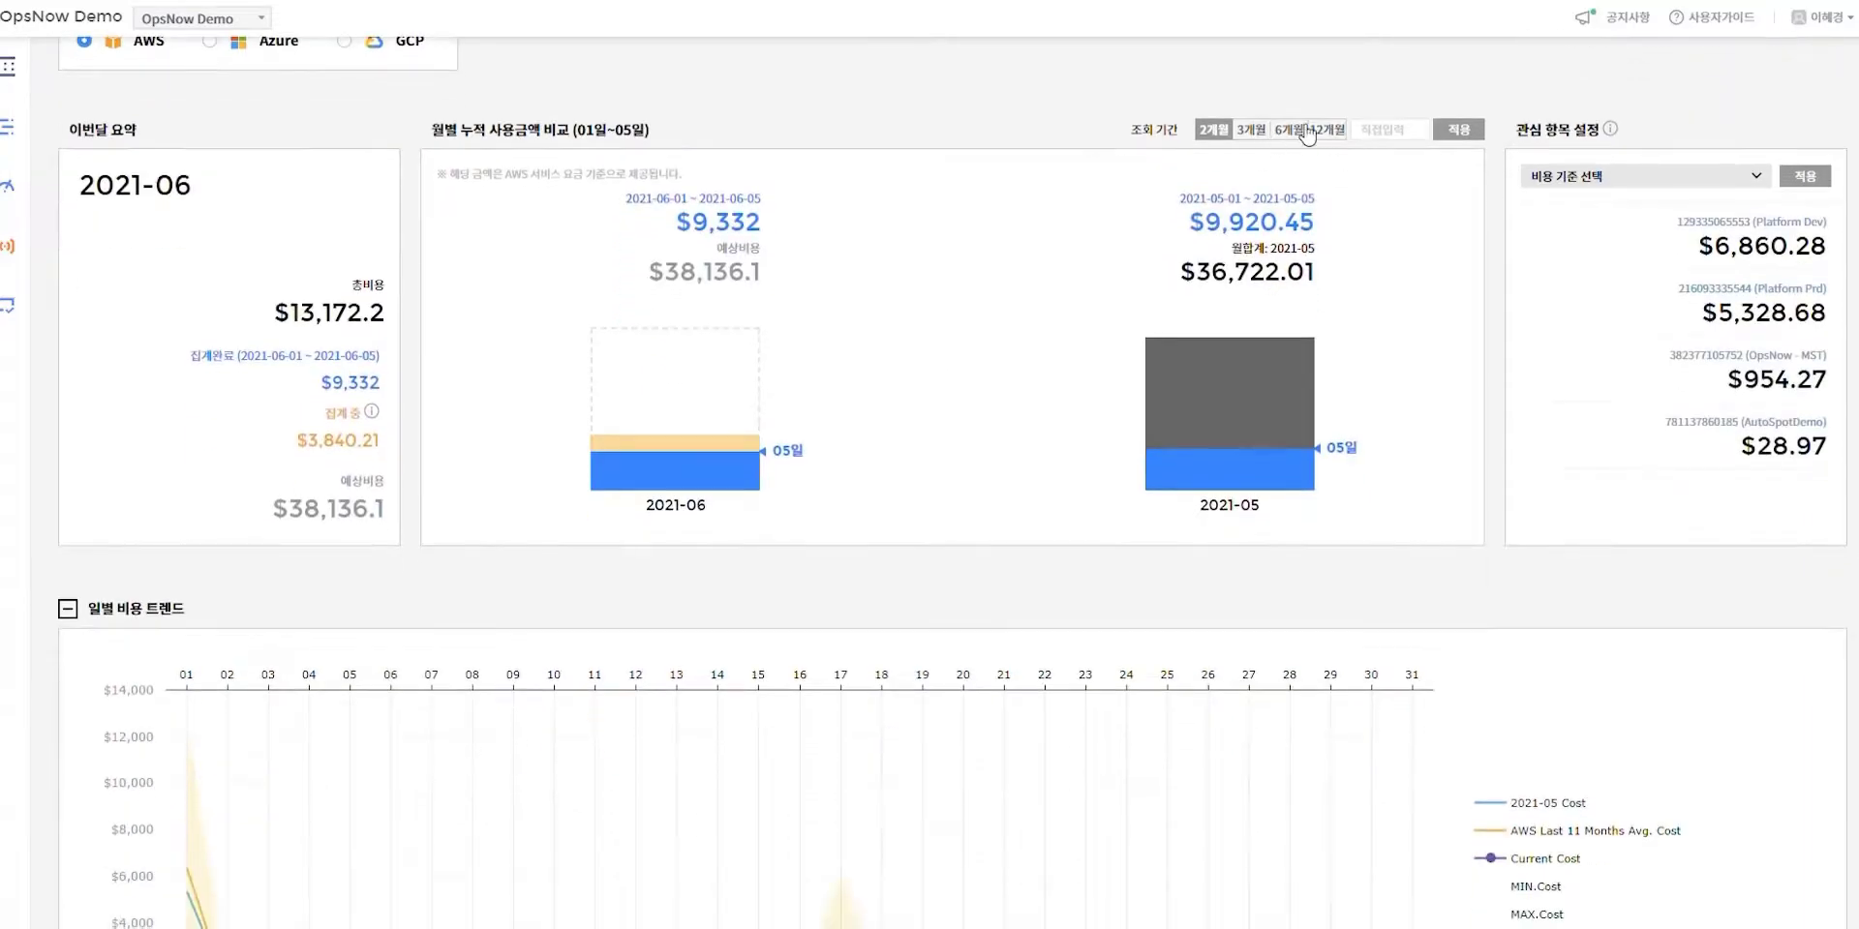
pyautogui.click(1289, 130)
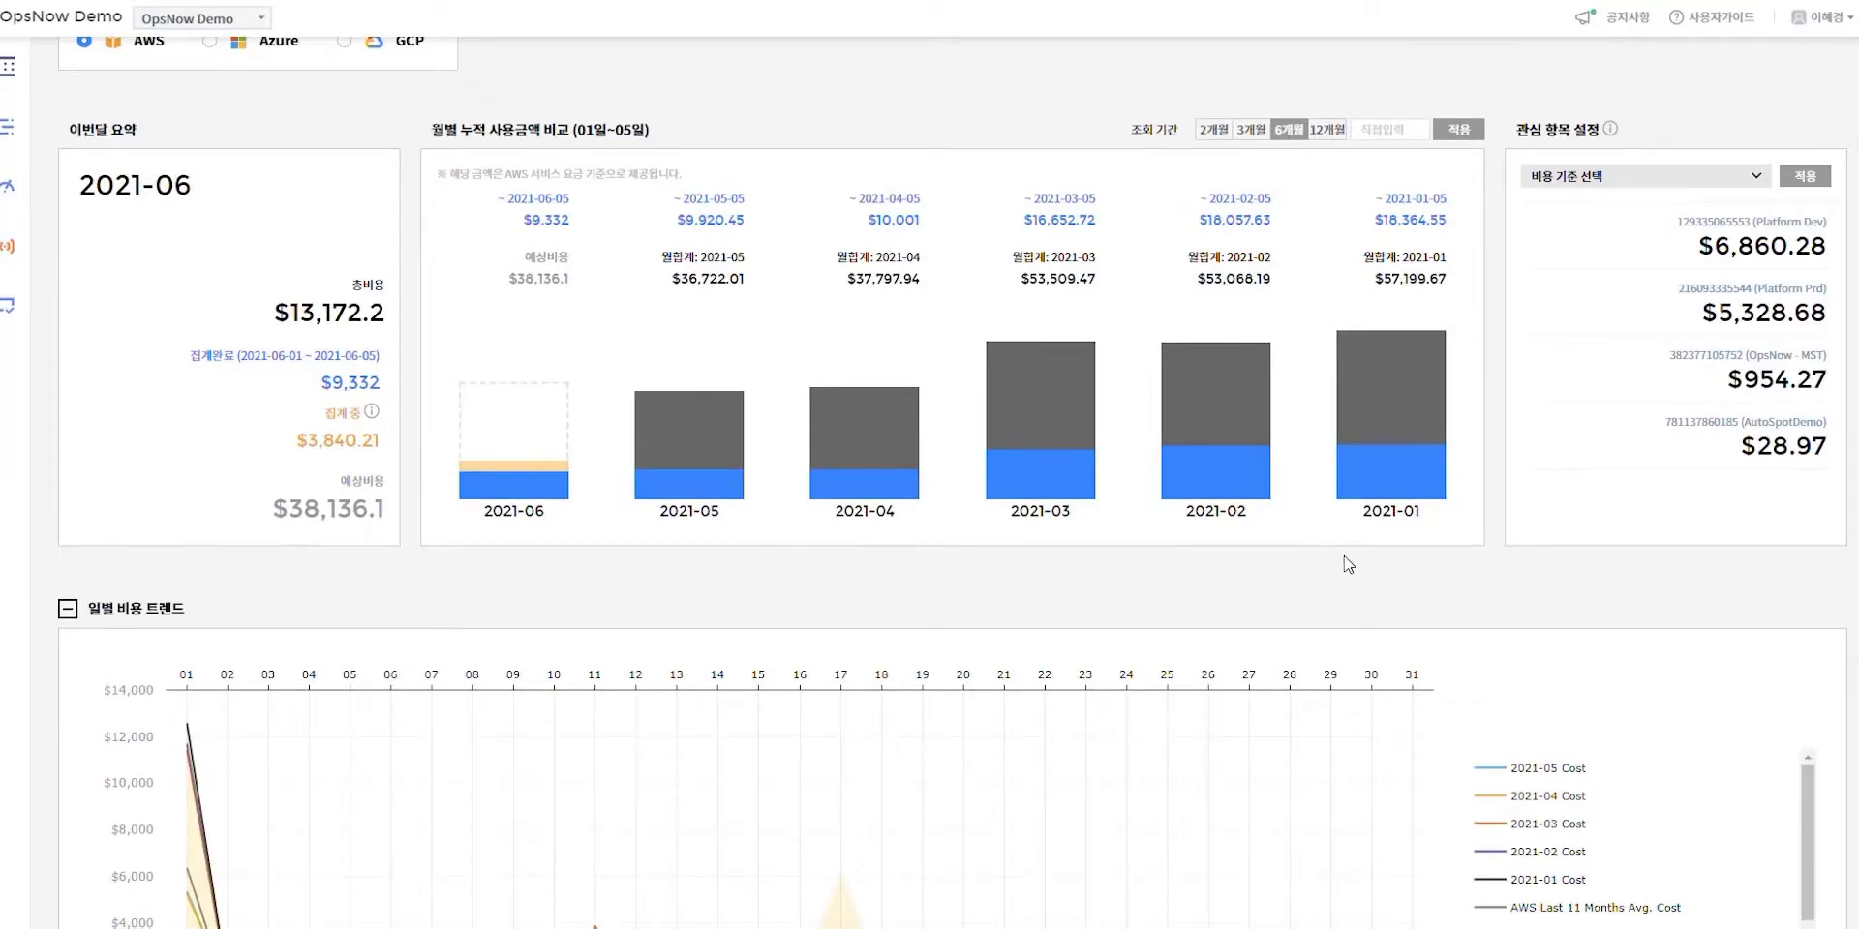
pyautogui.scroll(-2, 1095, 566)
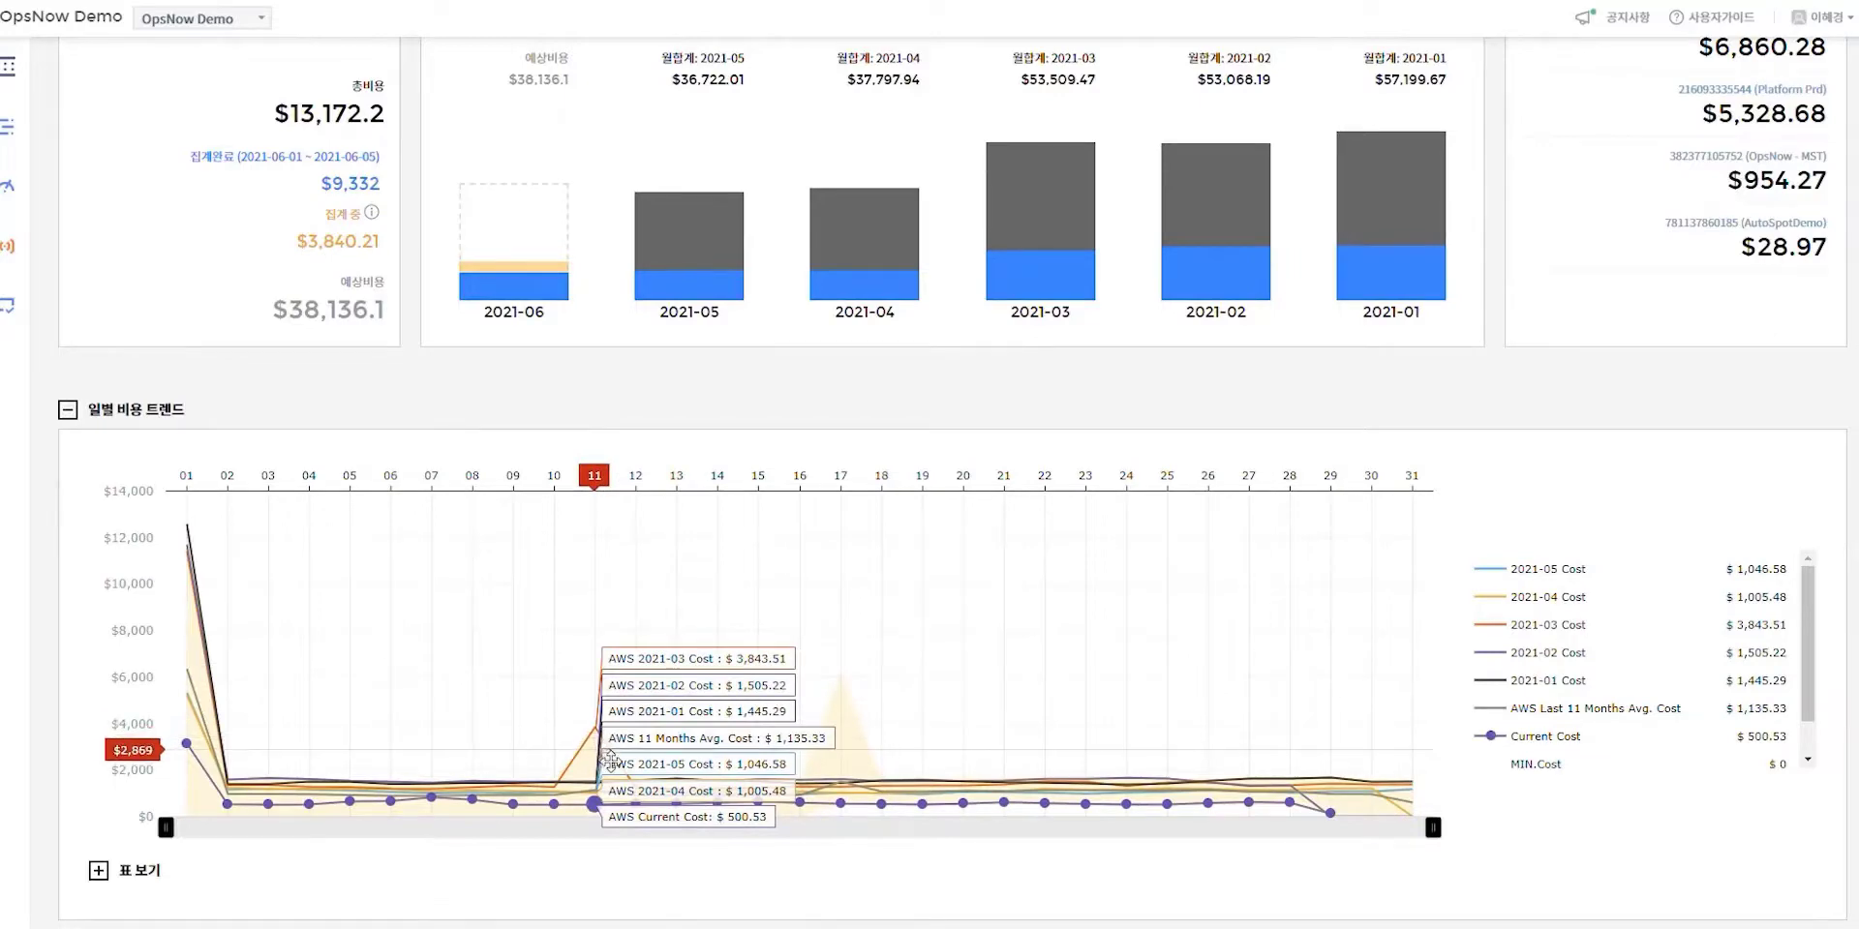
pyautogui.scroll(-1, 613, 764)
pyautogui.scroll(-3, 612, 763)
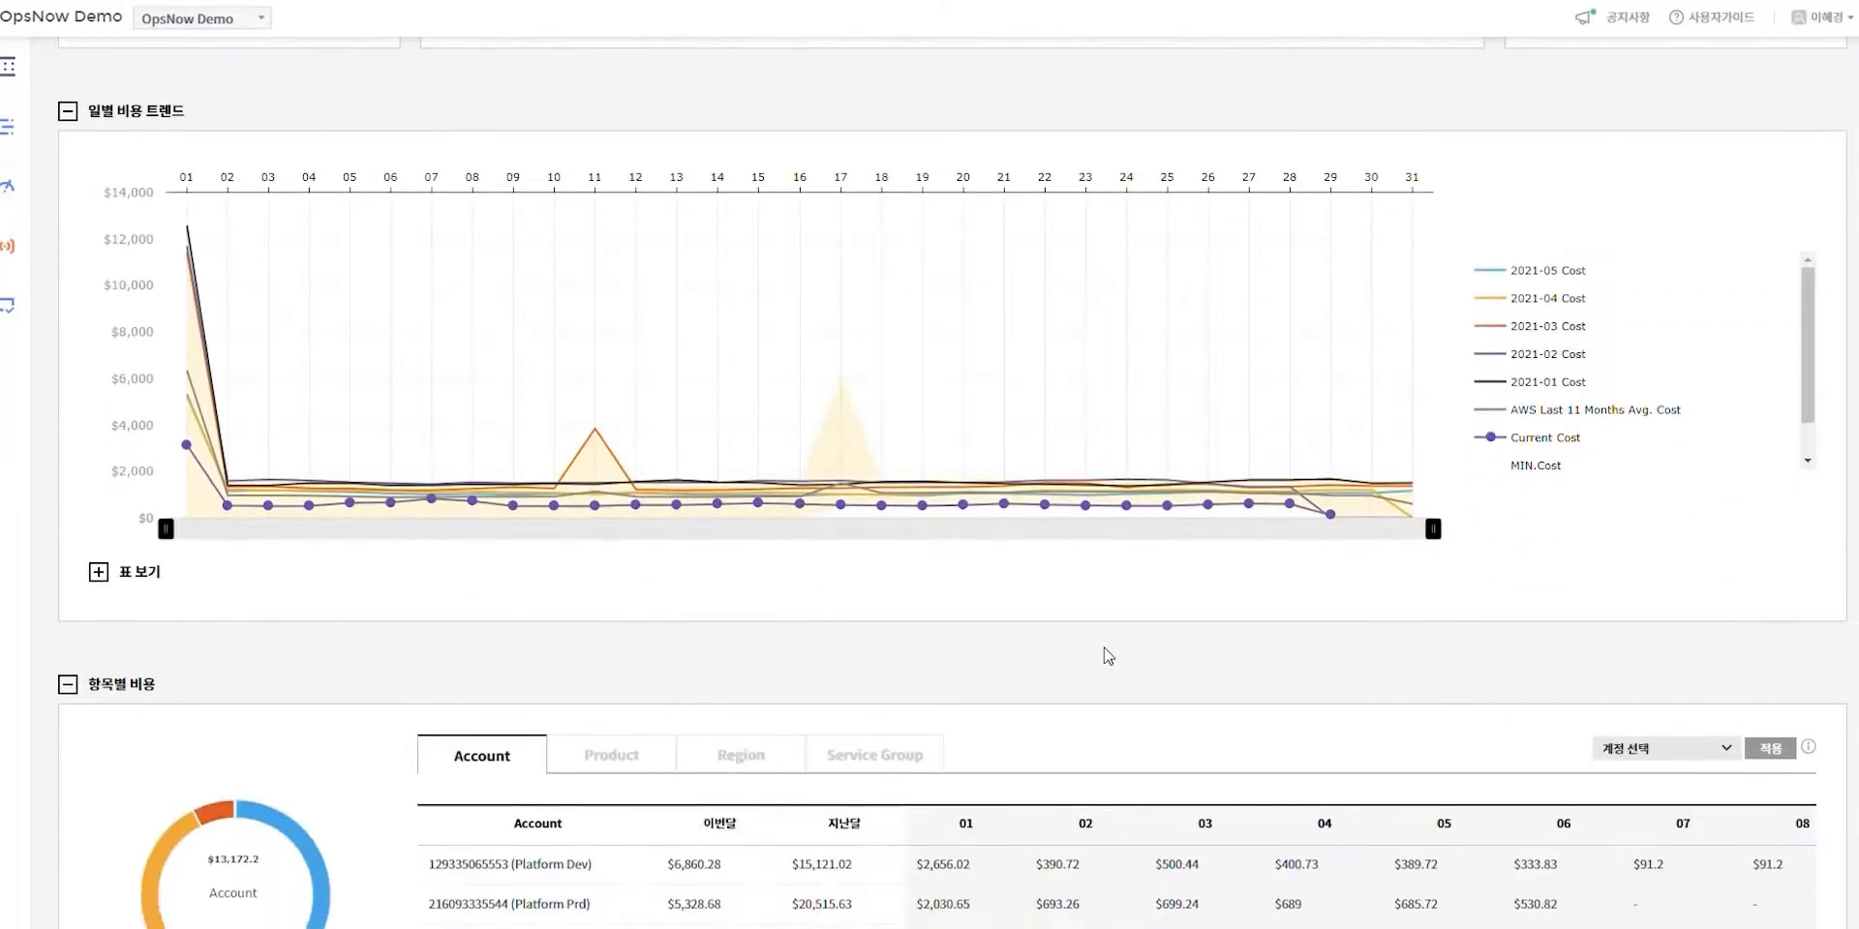
# - Break down the costs by item (항목별 비용) by Product and filter them to the Platform Prd account
pyautogui.scroll(-1, 1111, 653)
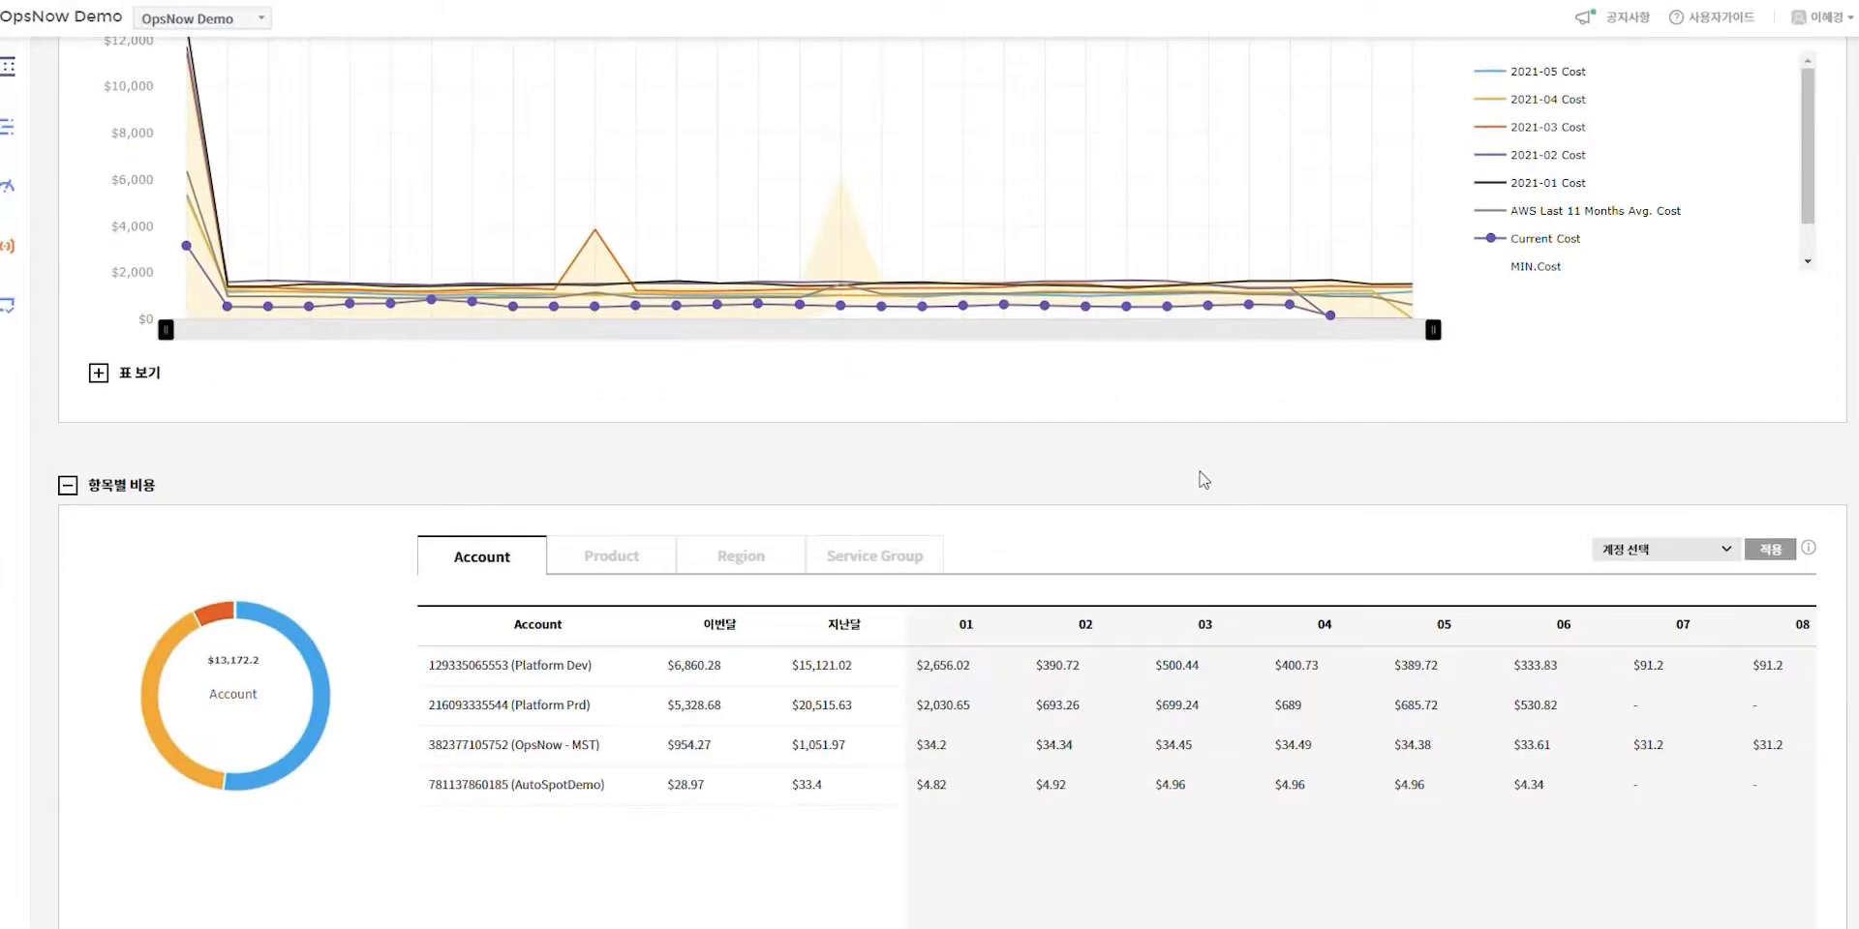
pyautogui.scroll(-1, 1190, 448)
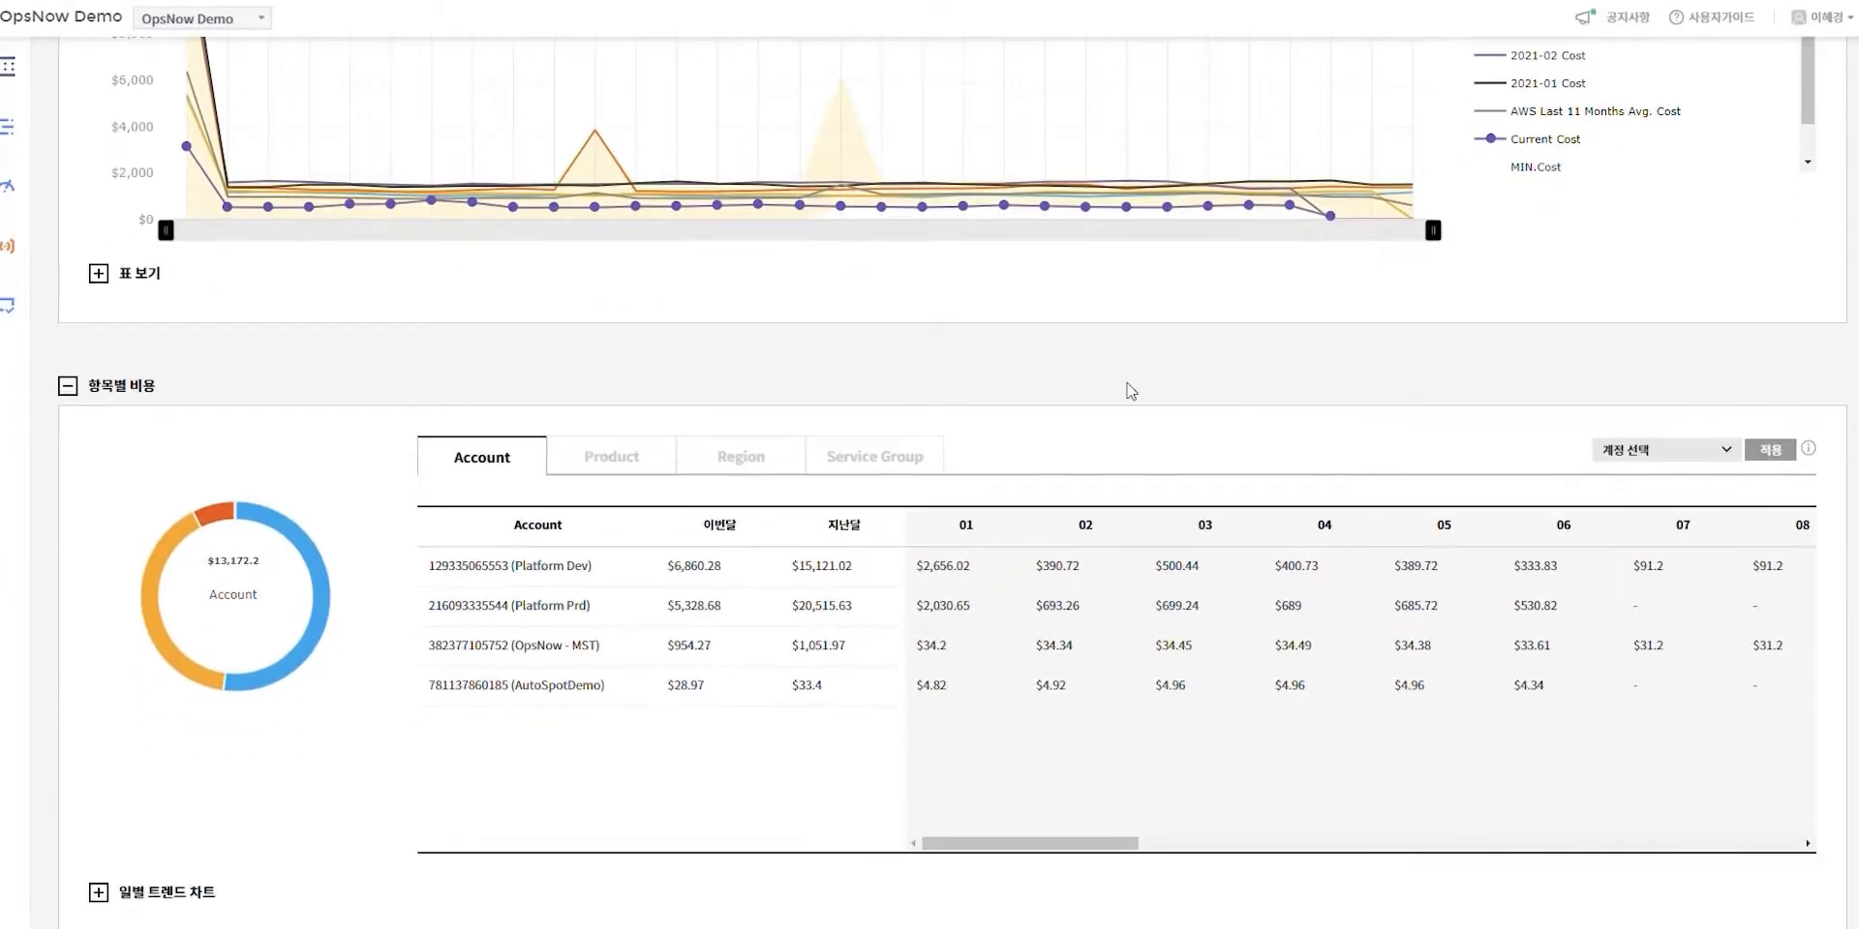
pyautogui.click(626, 465)
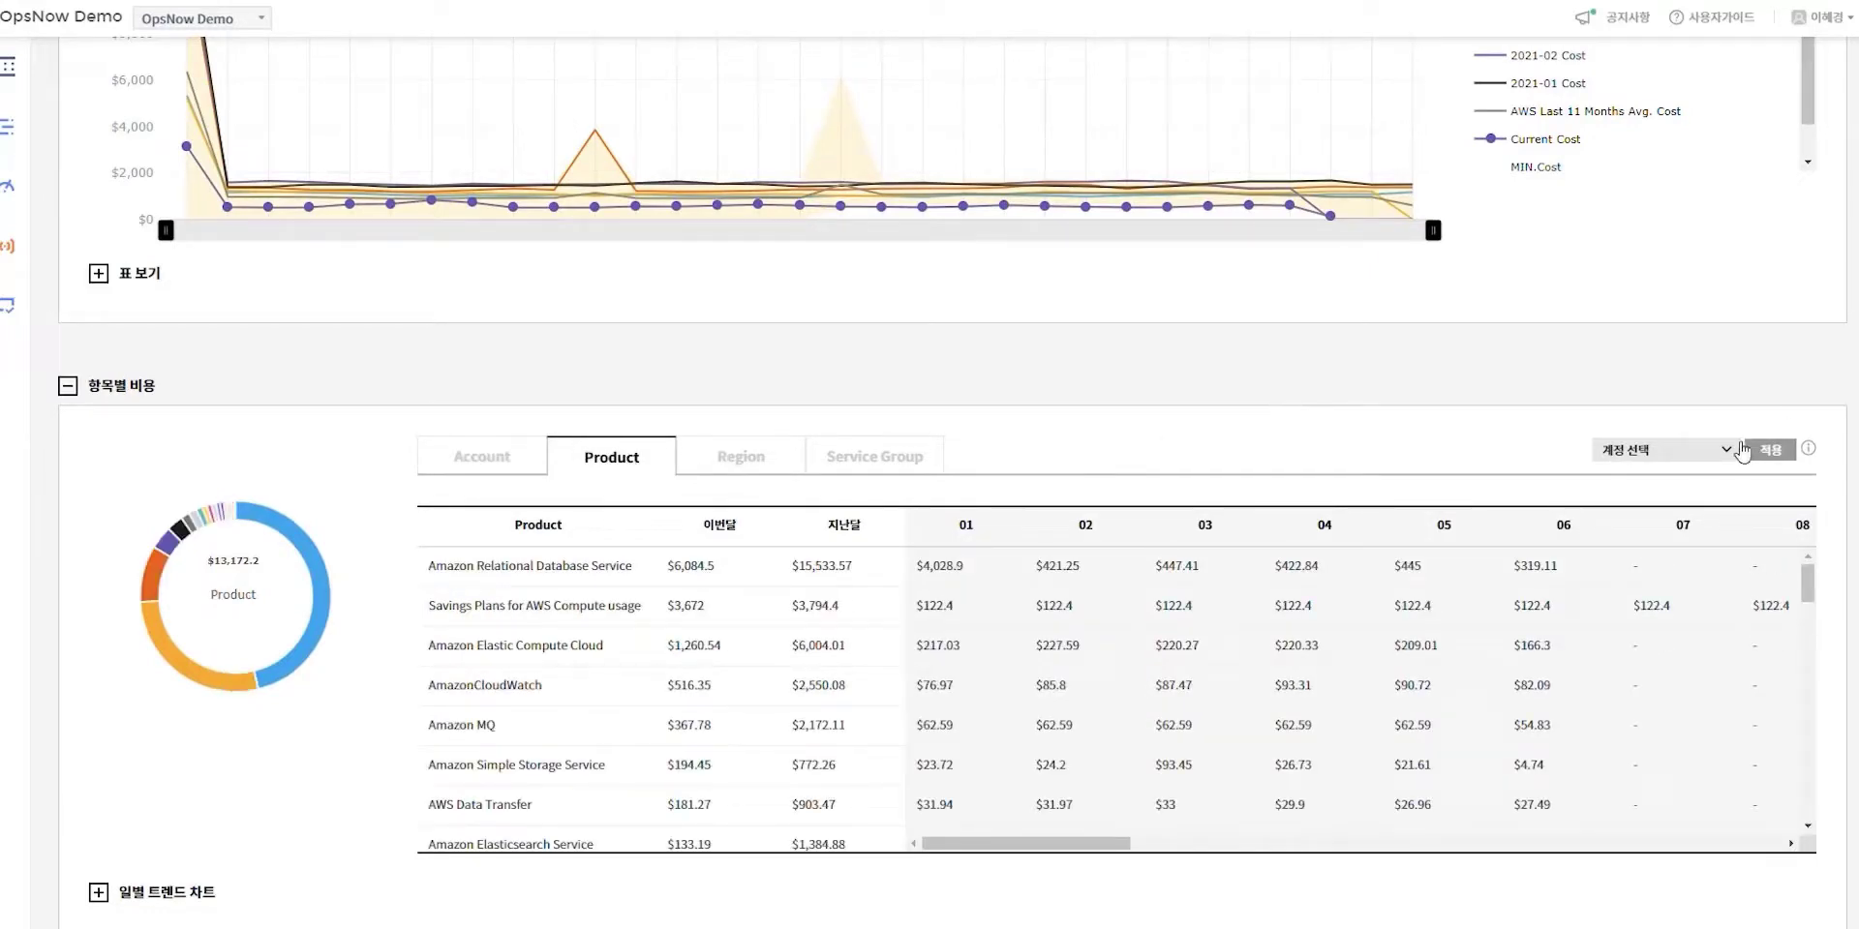
pyautogui.click(1733, 452)
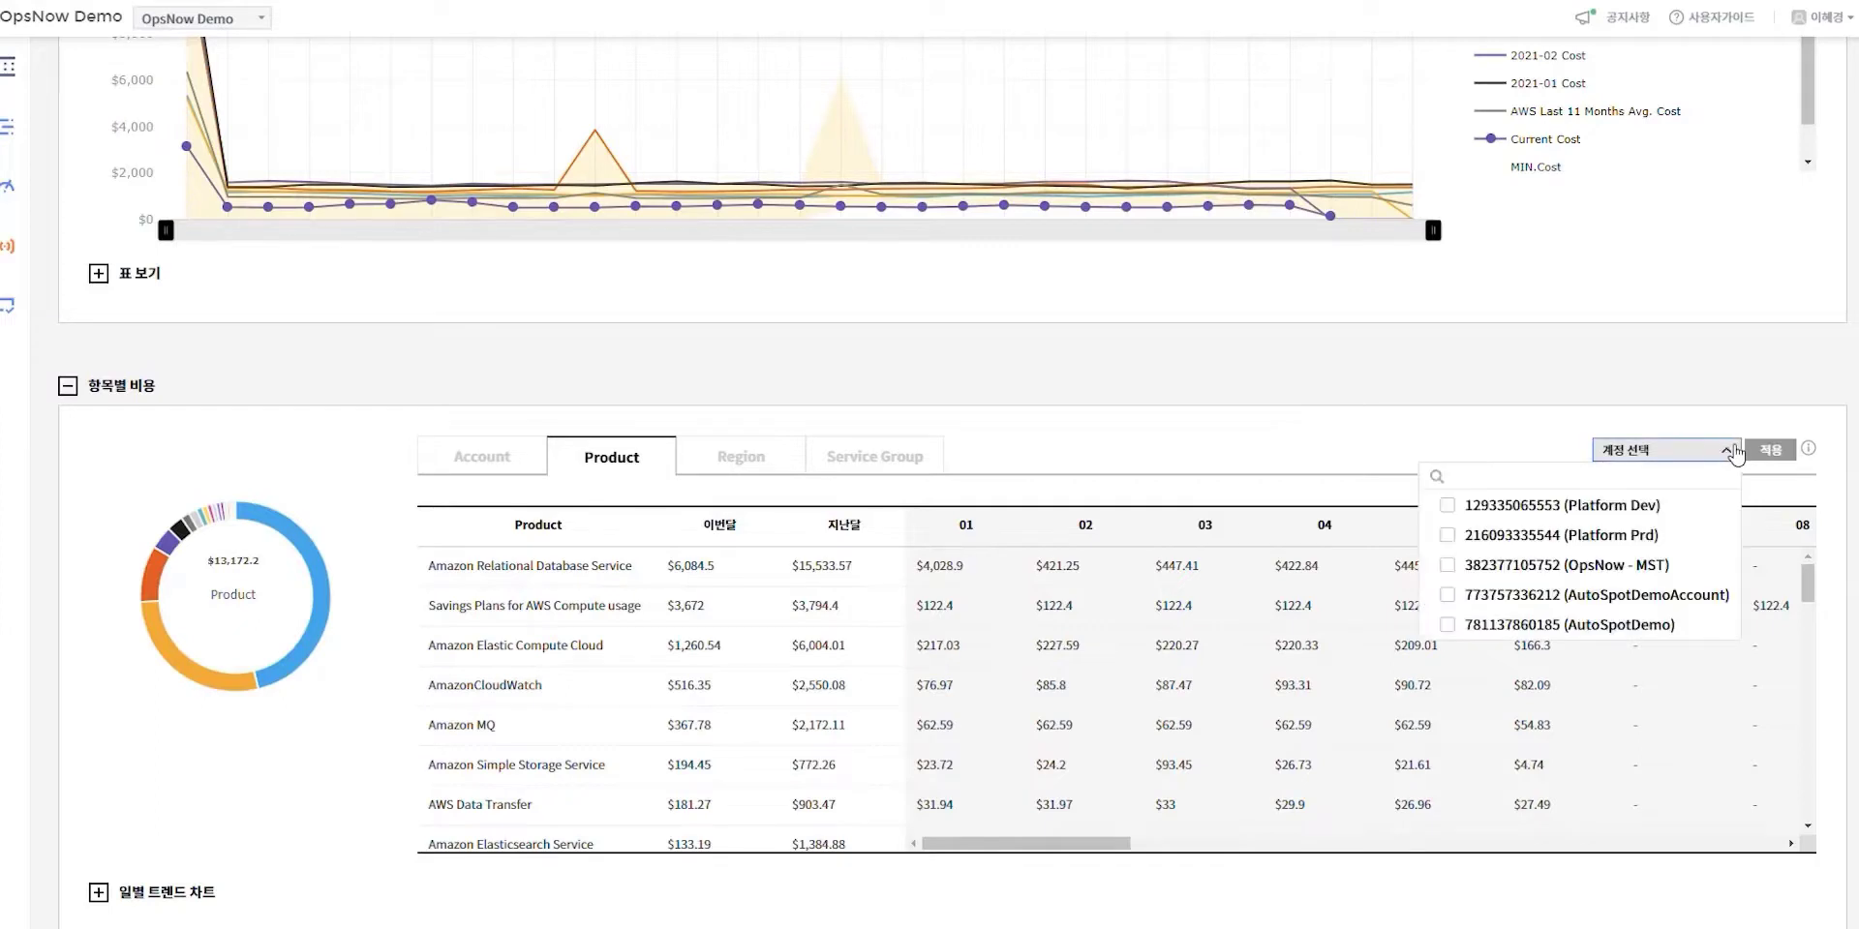
pyautogui.click(1452, 537)
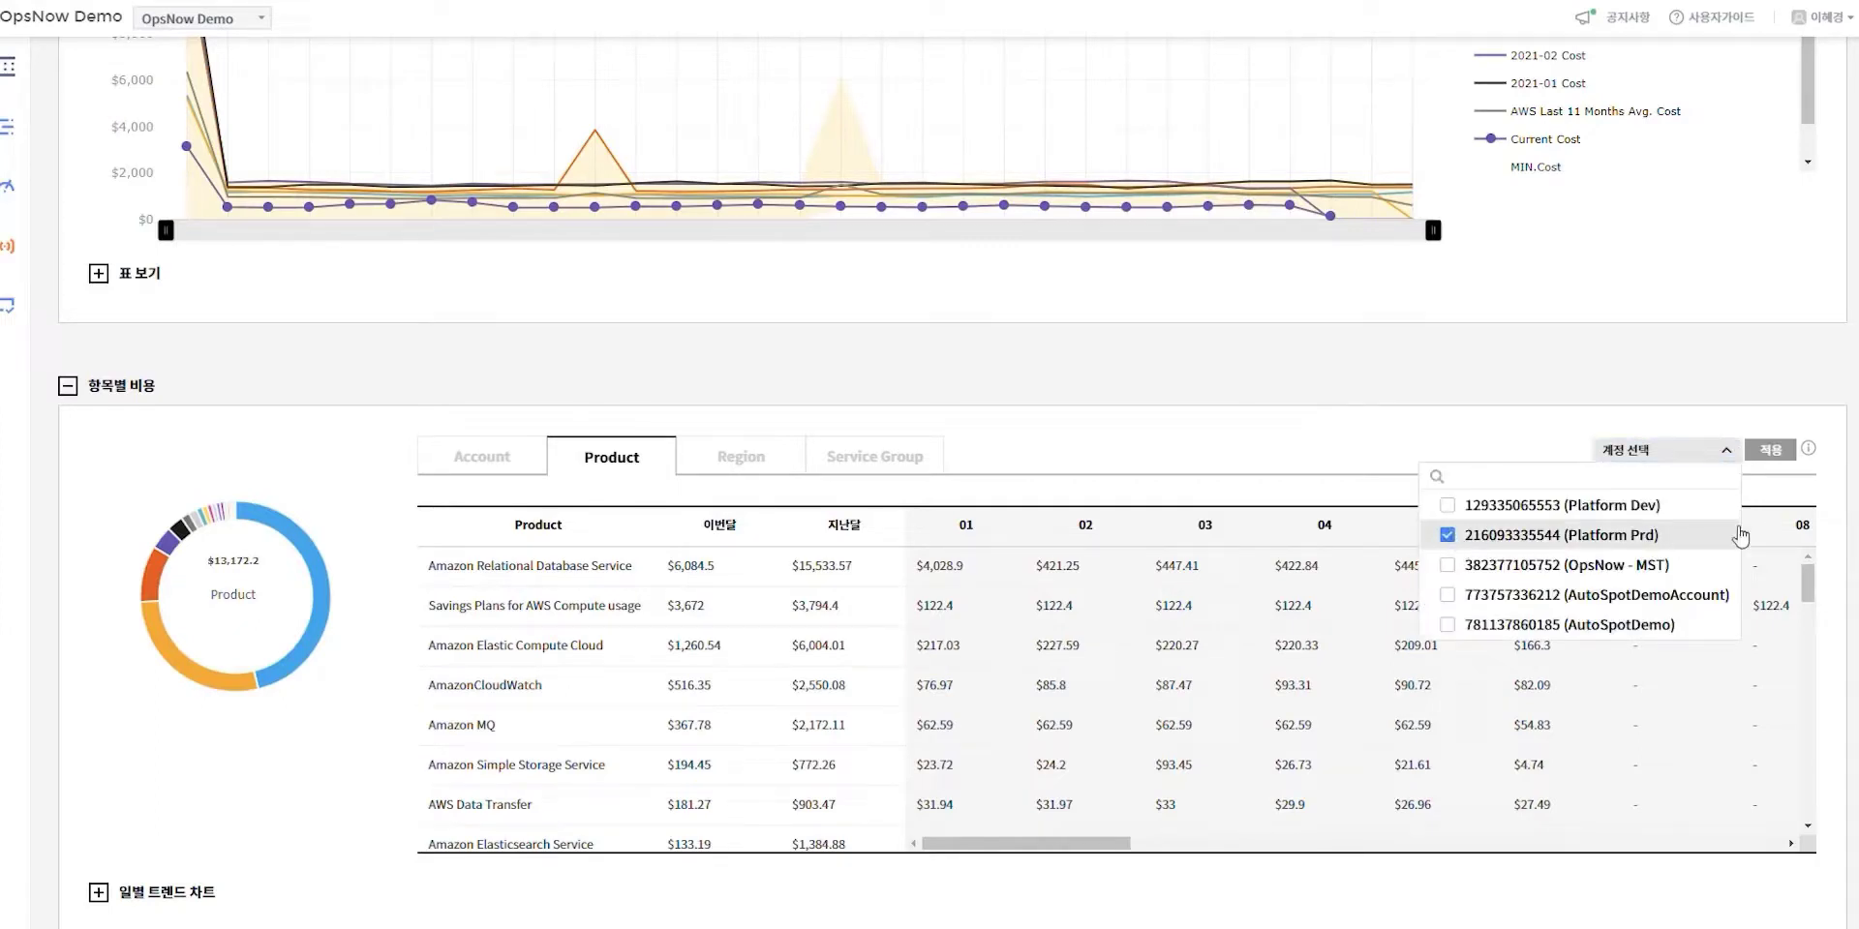
pyautogui.click(1776, 452)
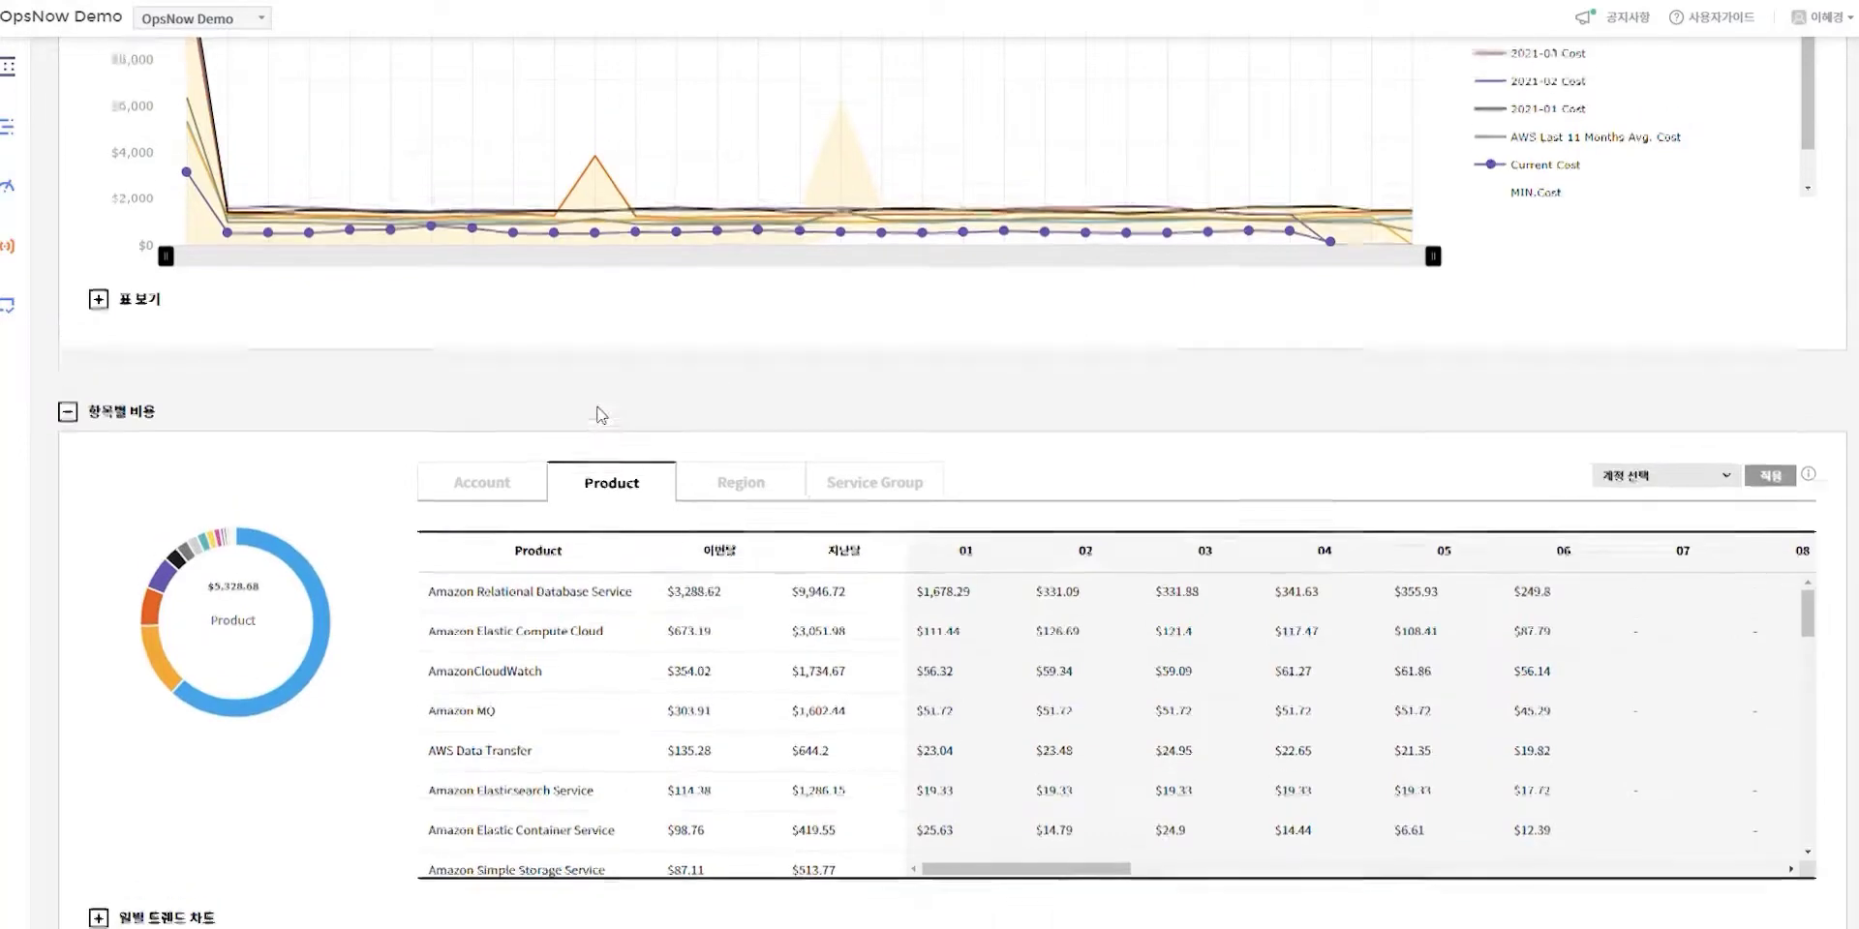
# - Open the user dashboard (사용자 대시보드) in Cost Management
pyautogui.scroll(7, 607, 416)
pyautogui.scroll(2, 1152, 390)
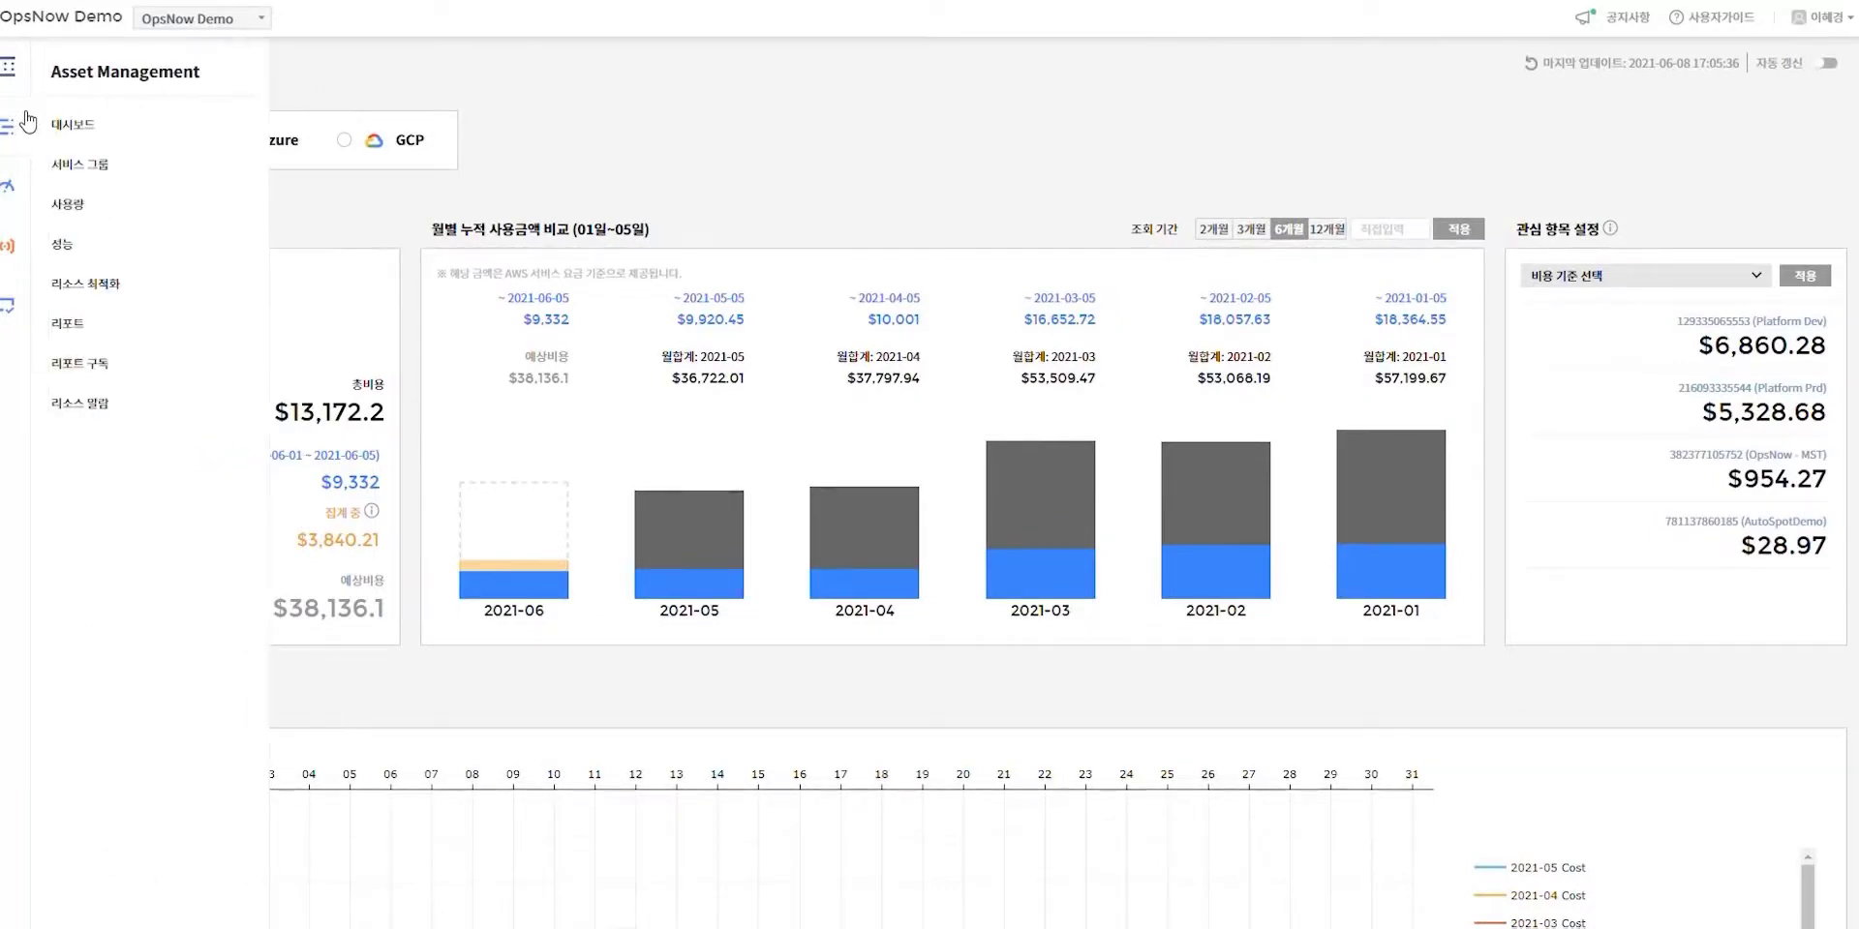
pyautogui.moveTo(11, 199)
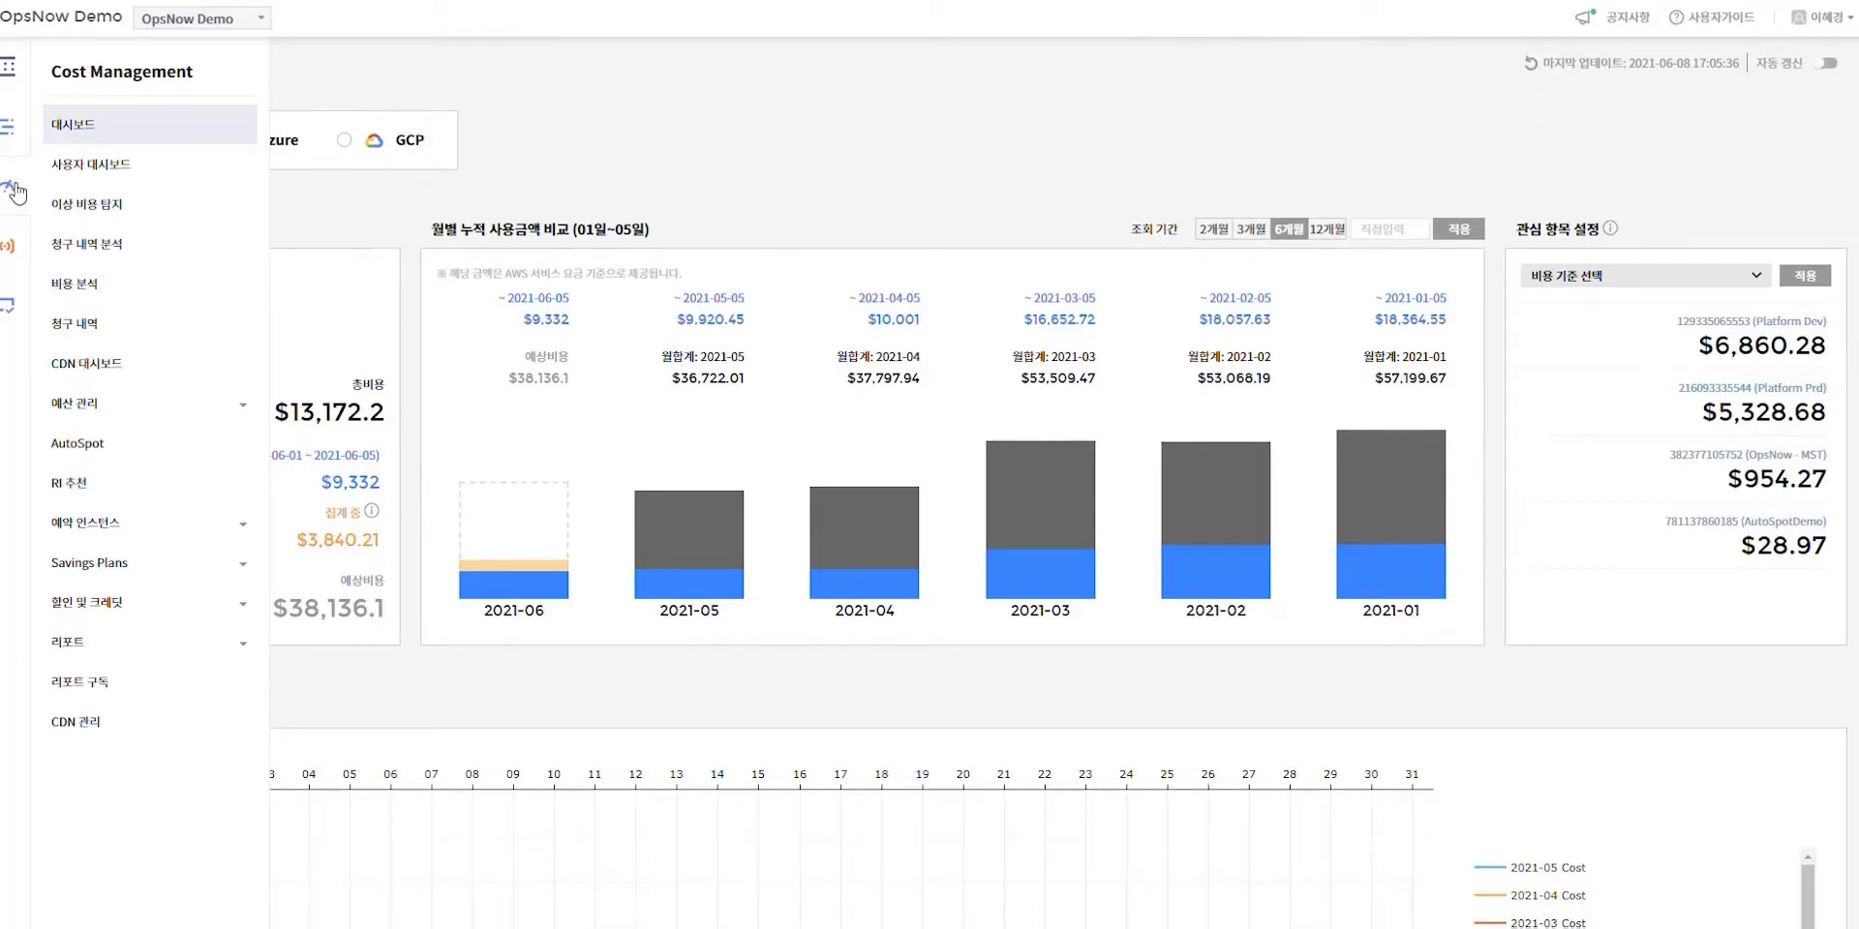
pyautogui.click(89, 166)
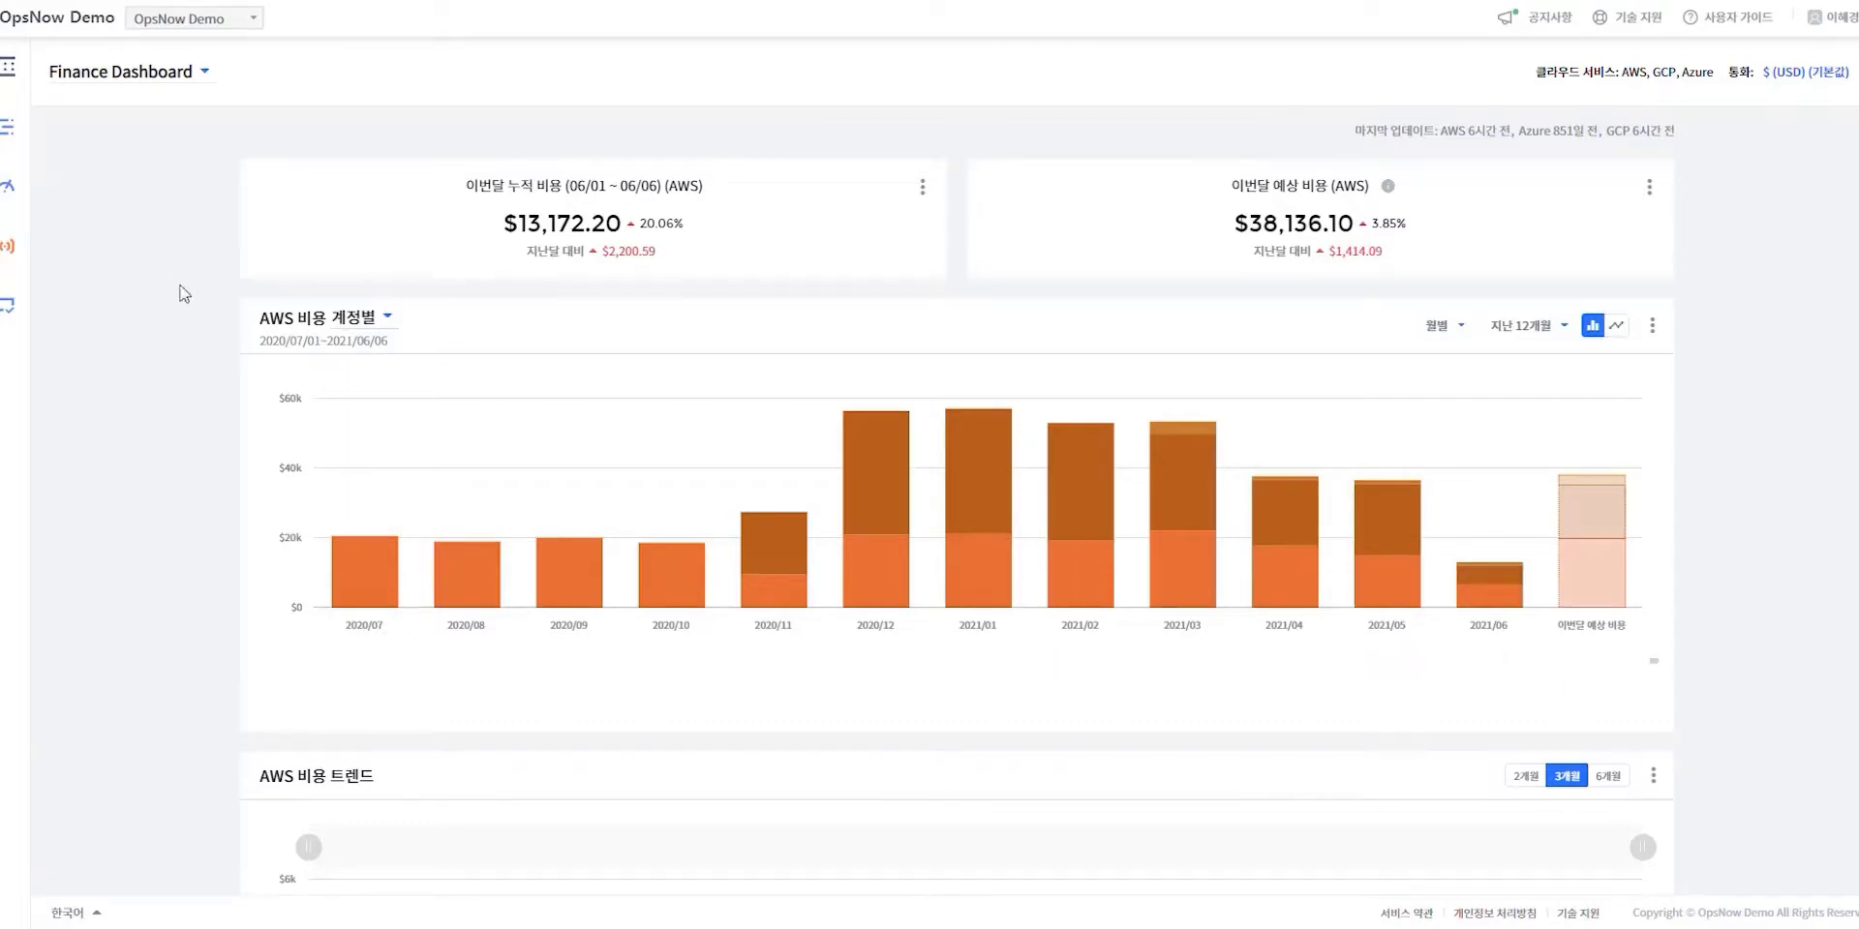
pyautogui.click(206, 75)
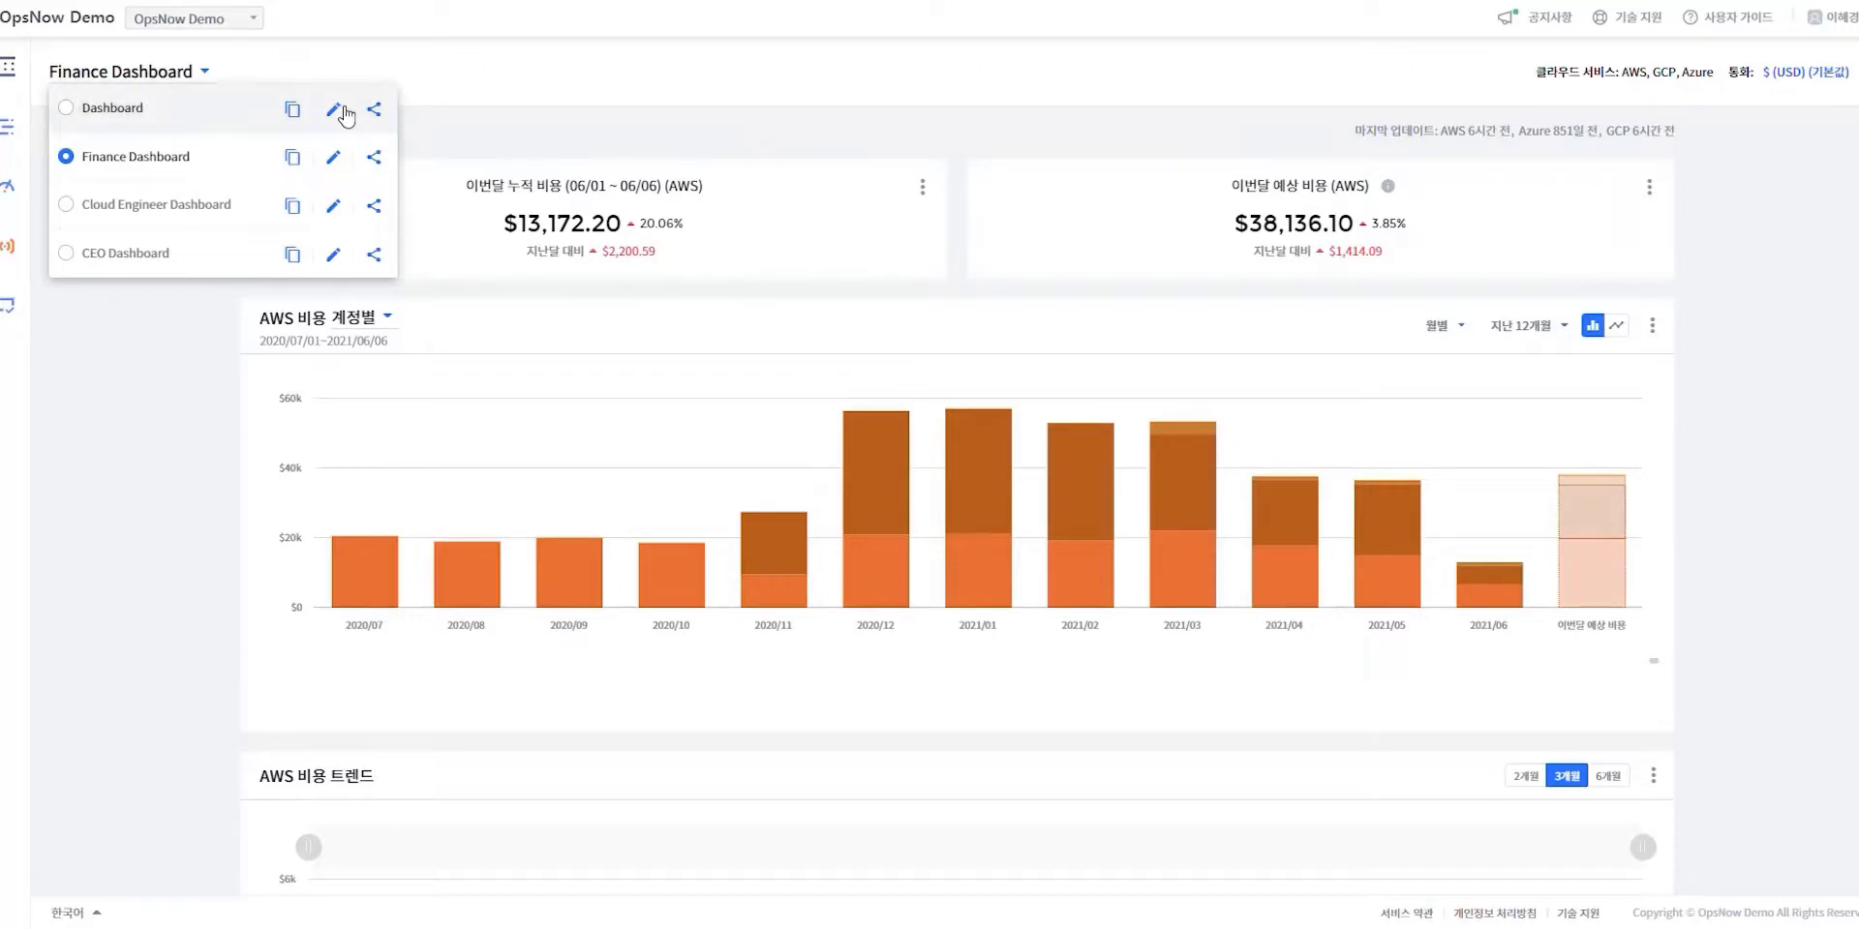
pyautogui.click(292, 110)
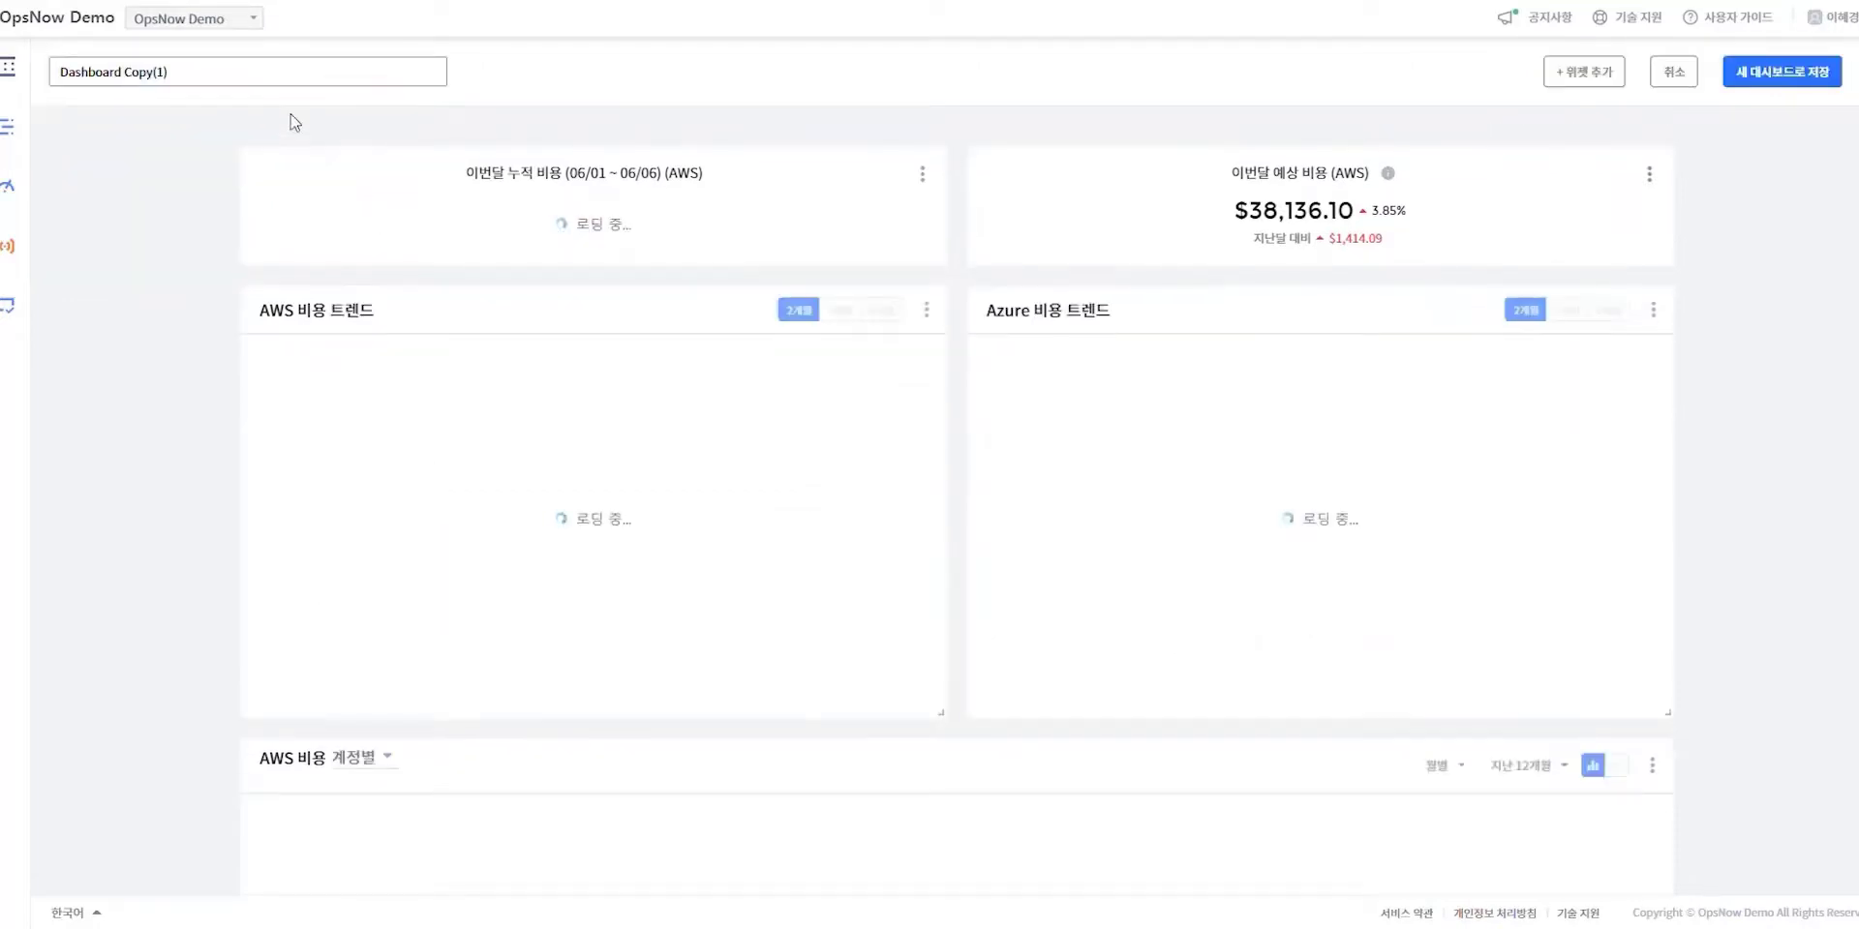
pyautogui.click(1674, 70)
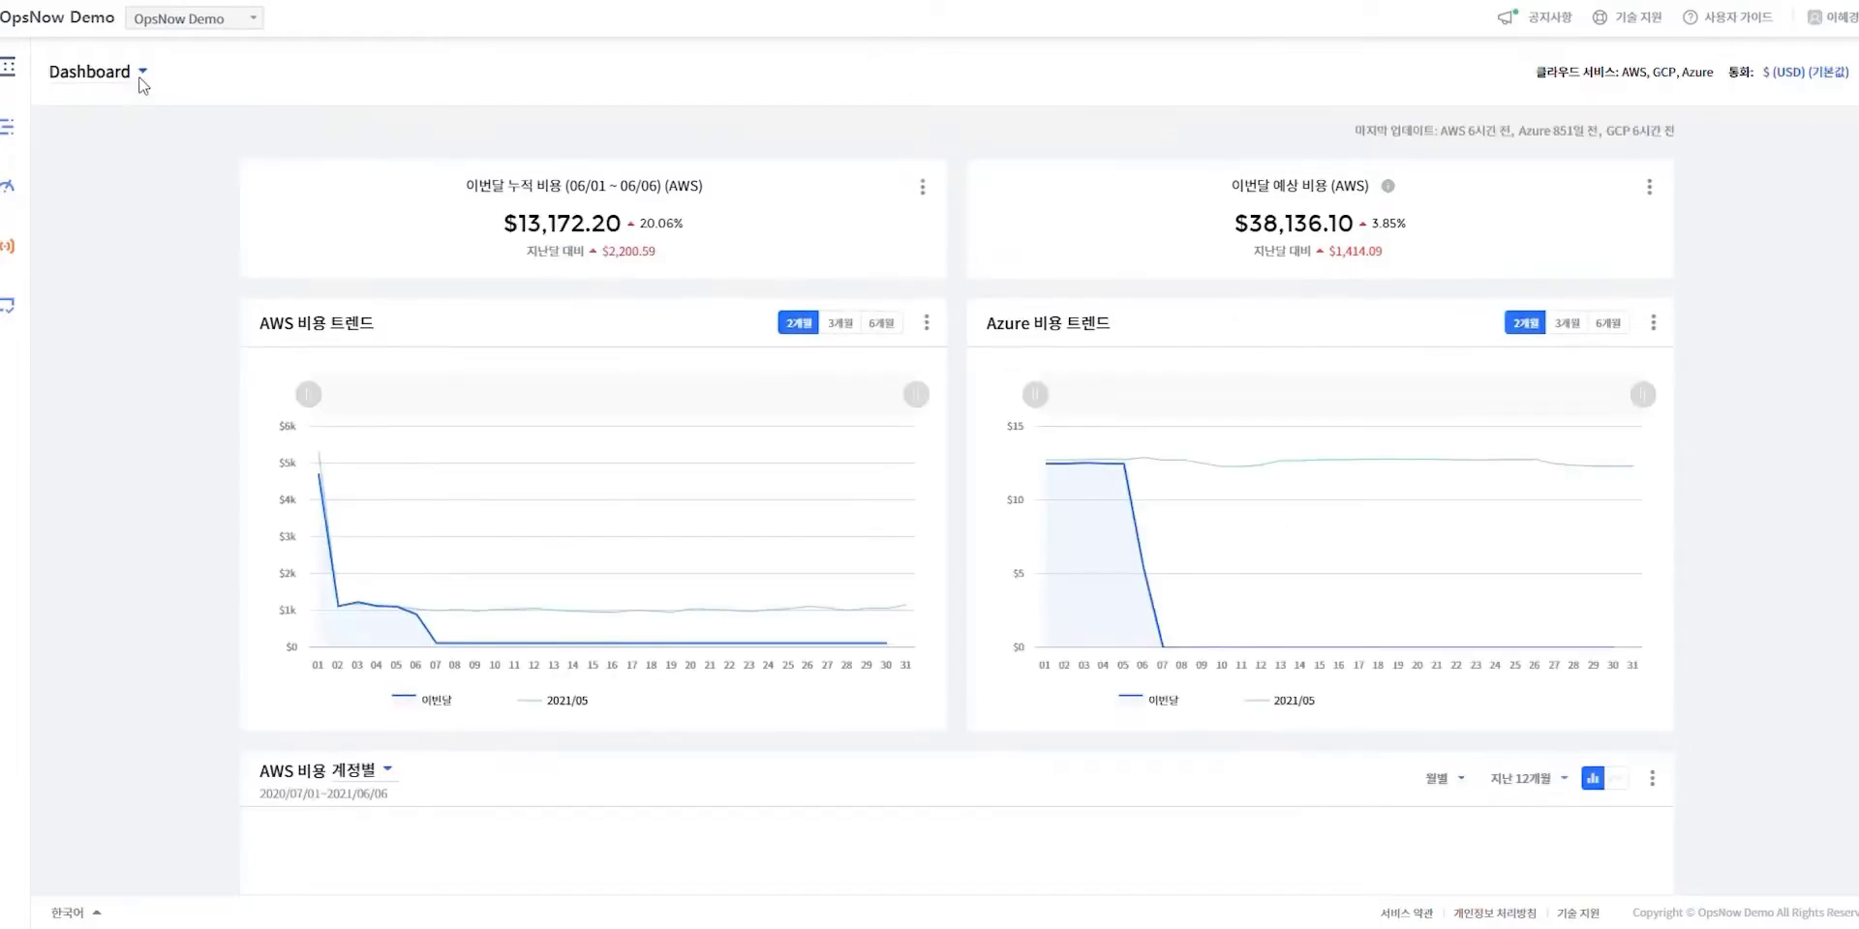
pyautogui.click(141, 75)
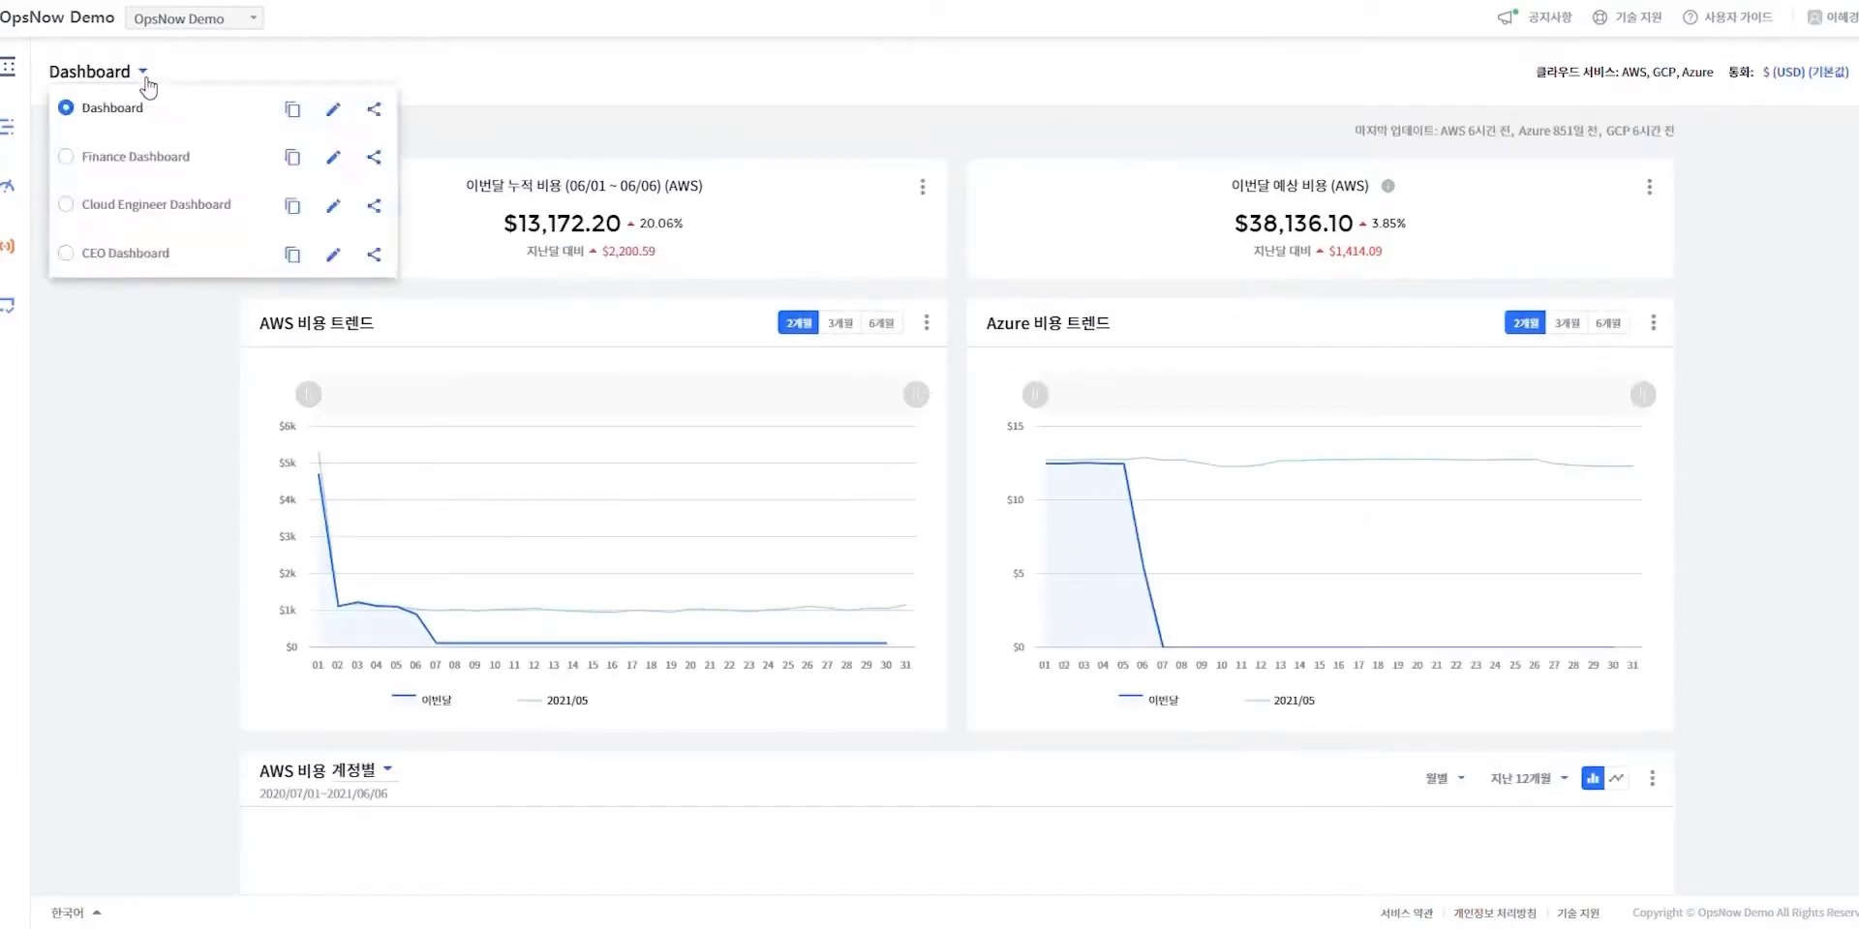
pyautogui.click(336, 112)
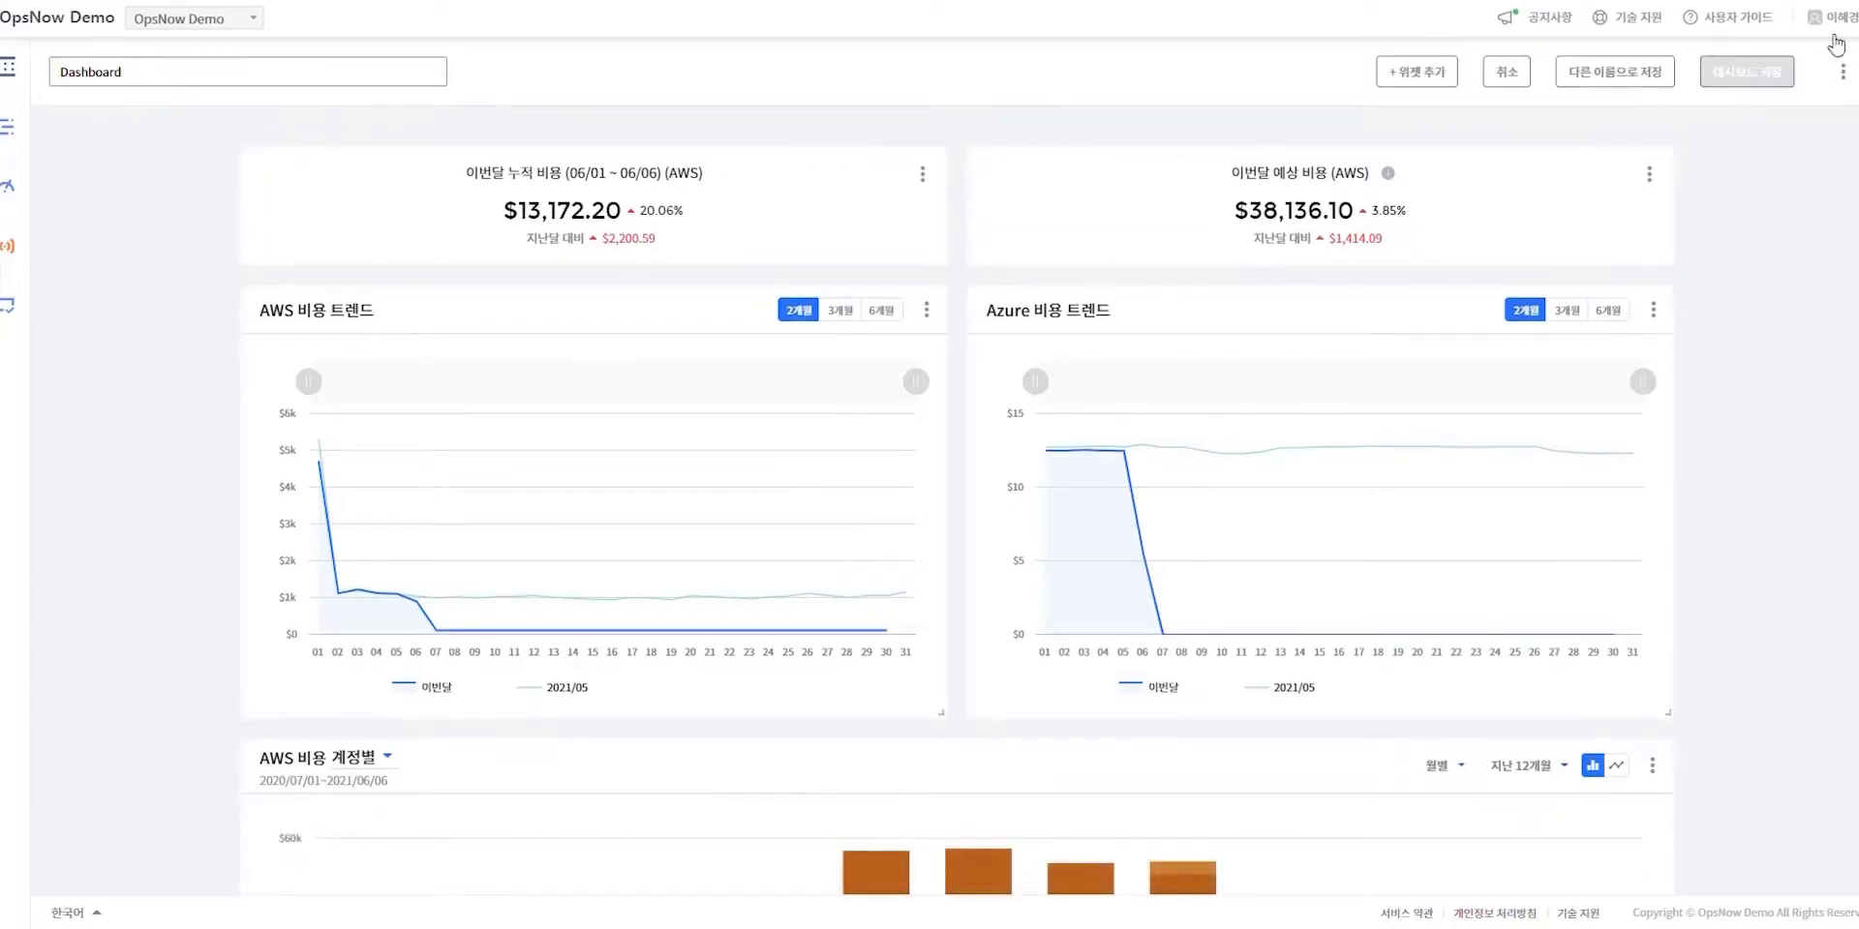
pyautogui.click(1507, 71)
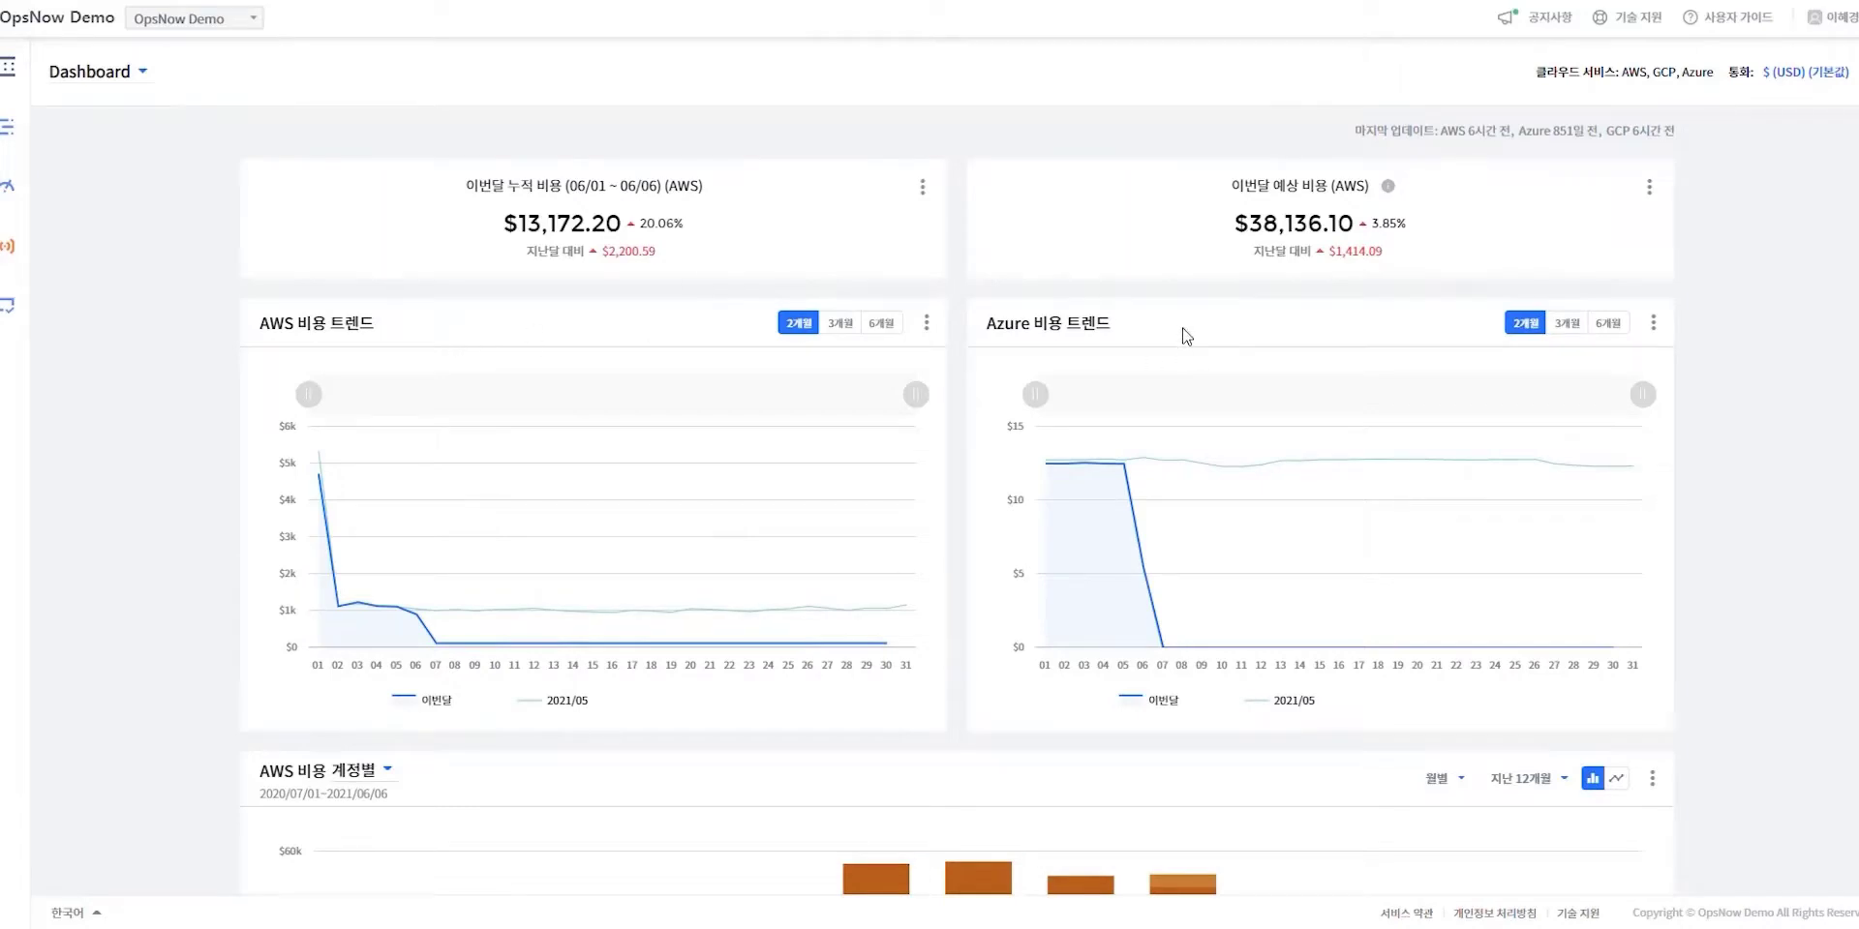
# - Open the dashboard named Dashboard for editing and duplicate its Azure cost trend widget (Azure 비용 트렌드)
pyautogui.click(145, 74)
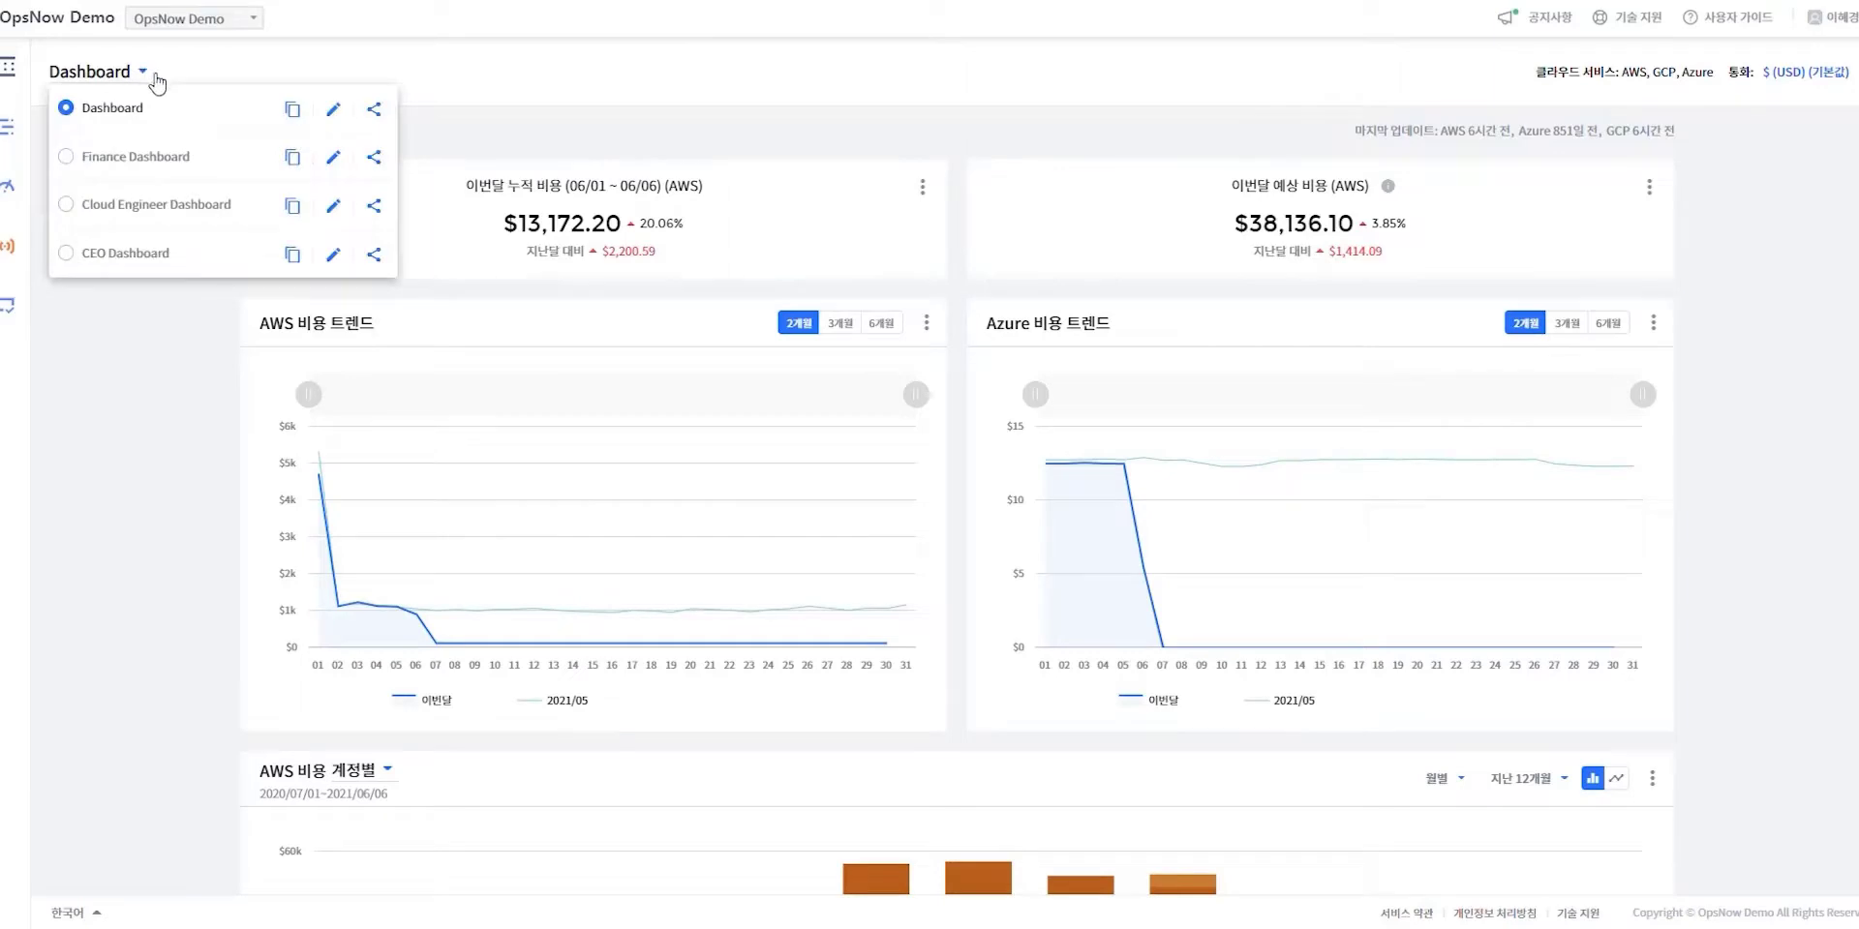
pyautogui.click(334, 111)
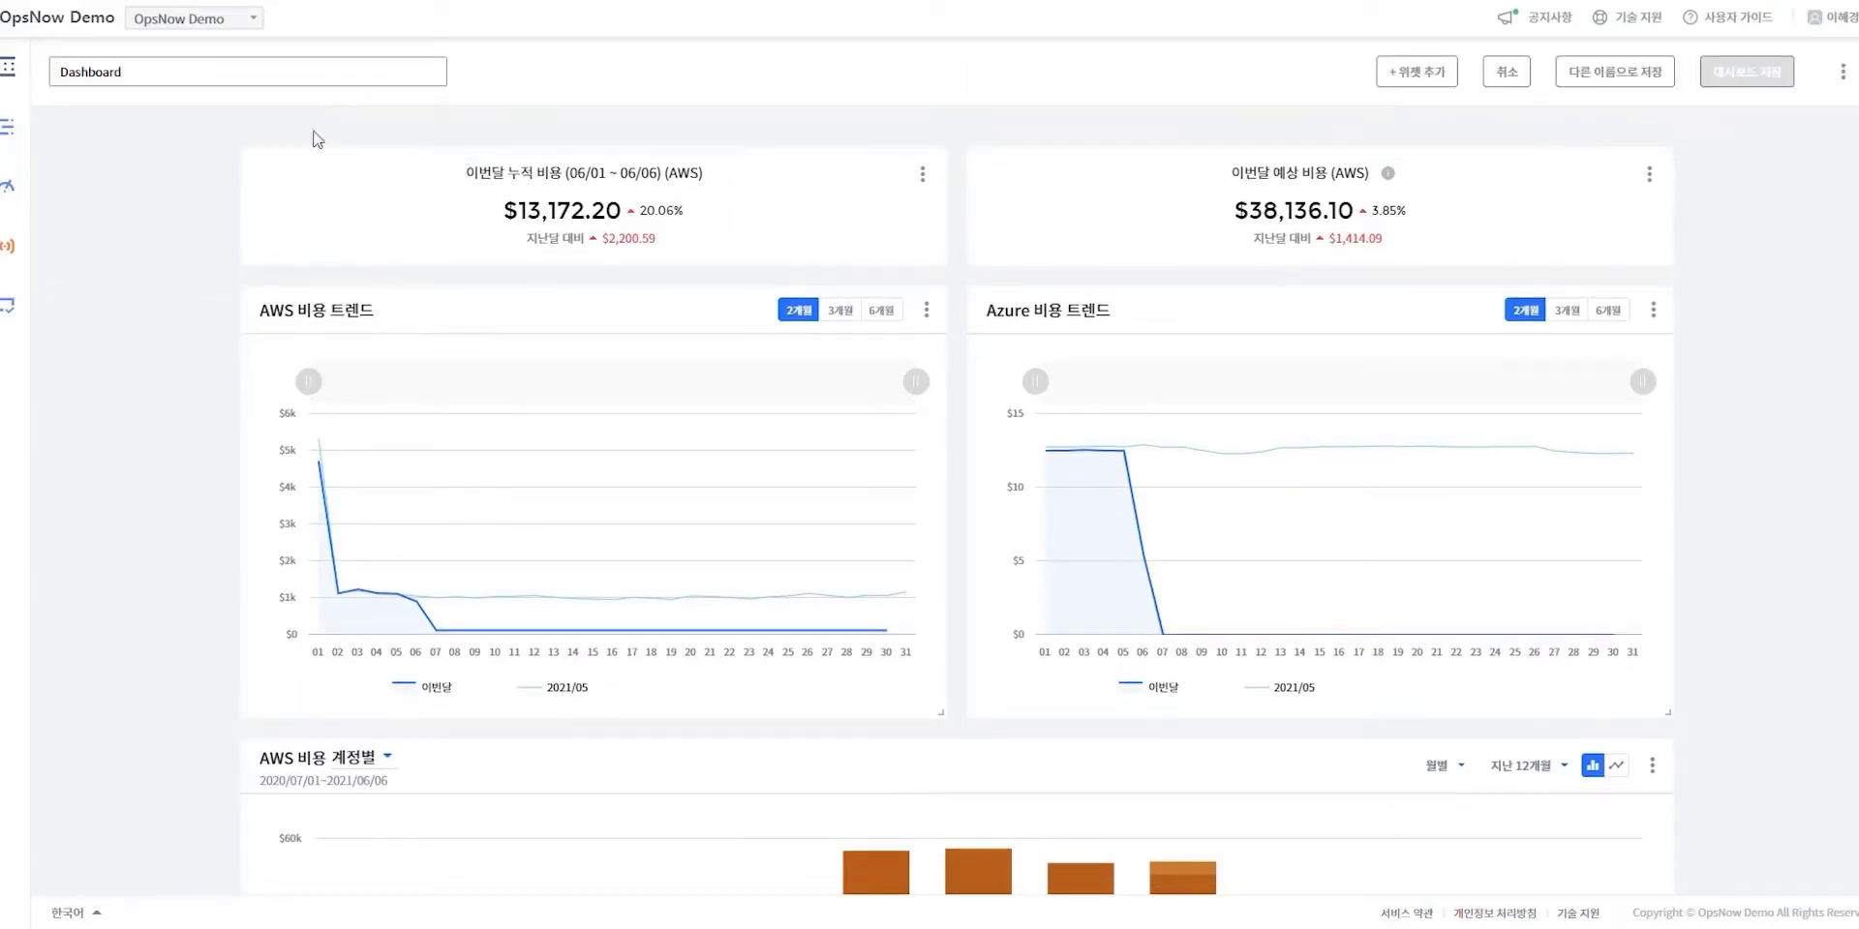
pyautogui.click(1657, 312)
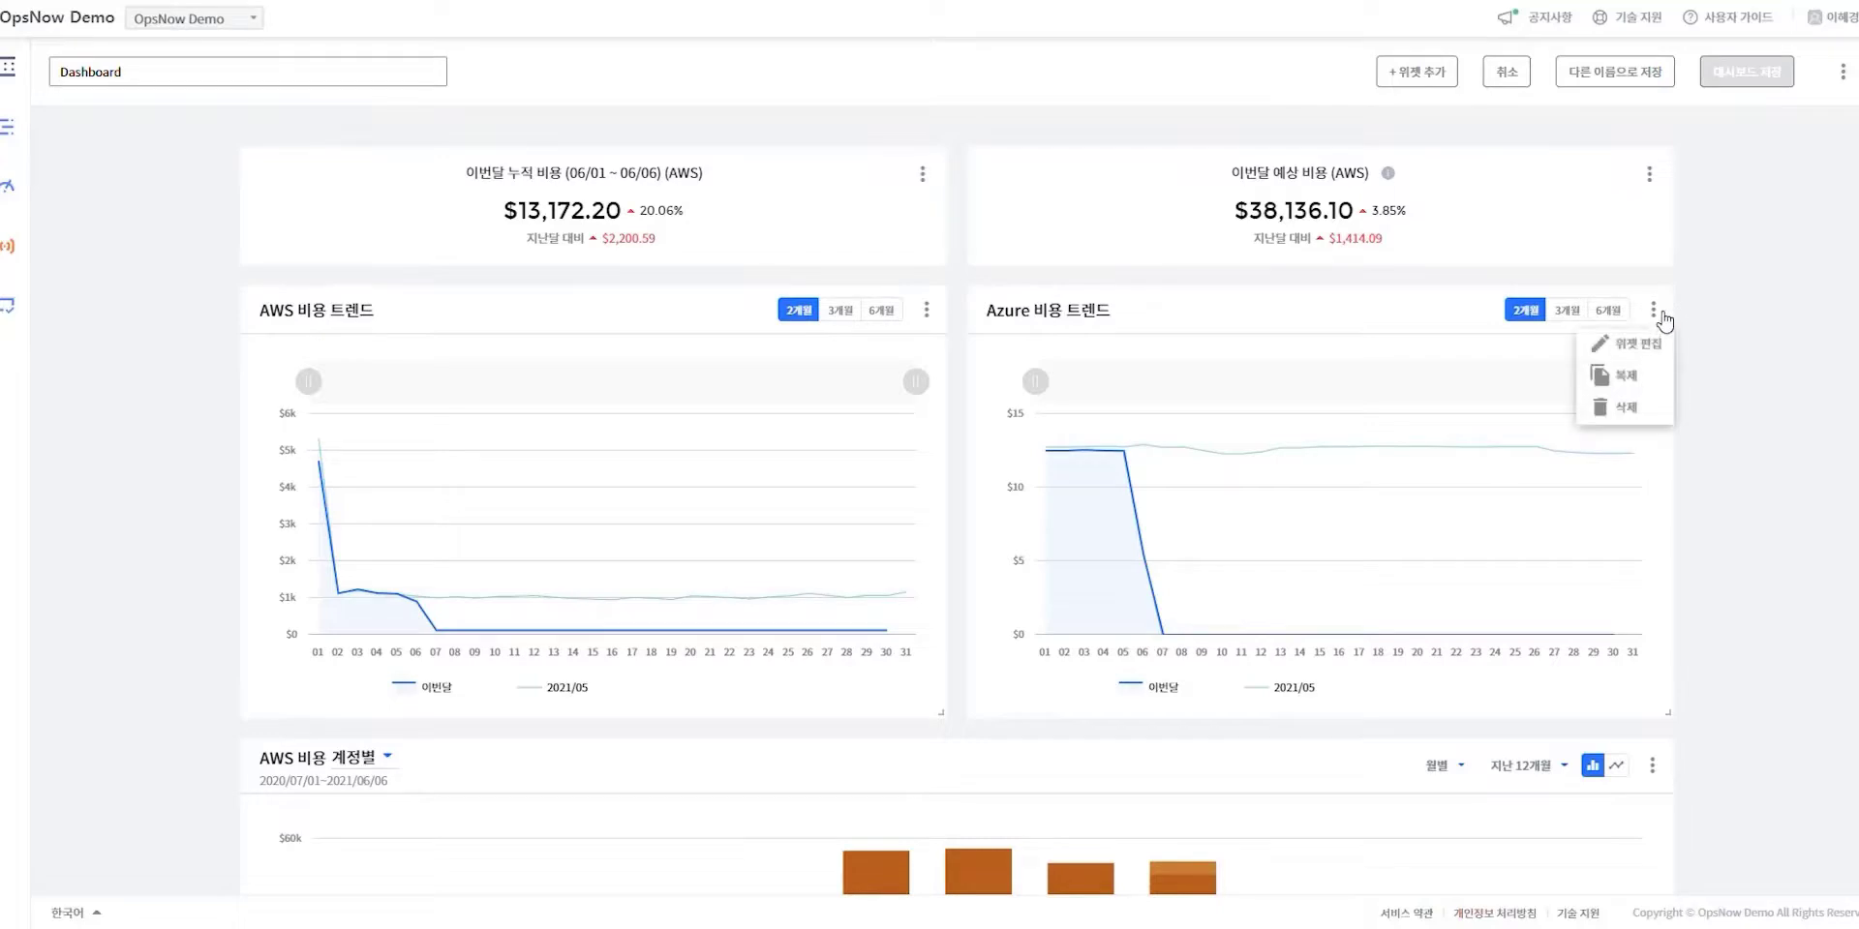
pyautogui.click(1645, 388)
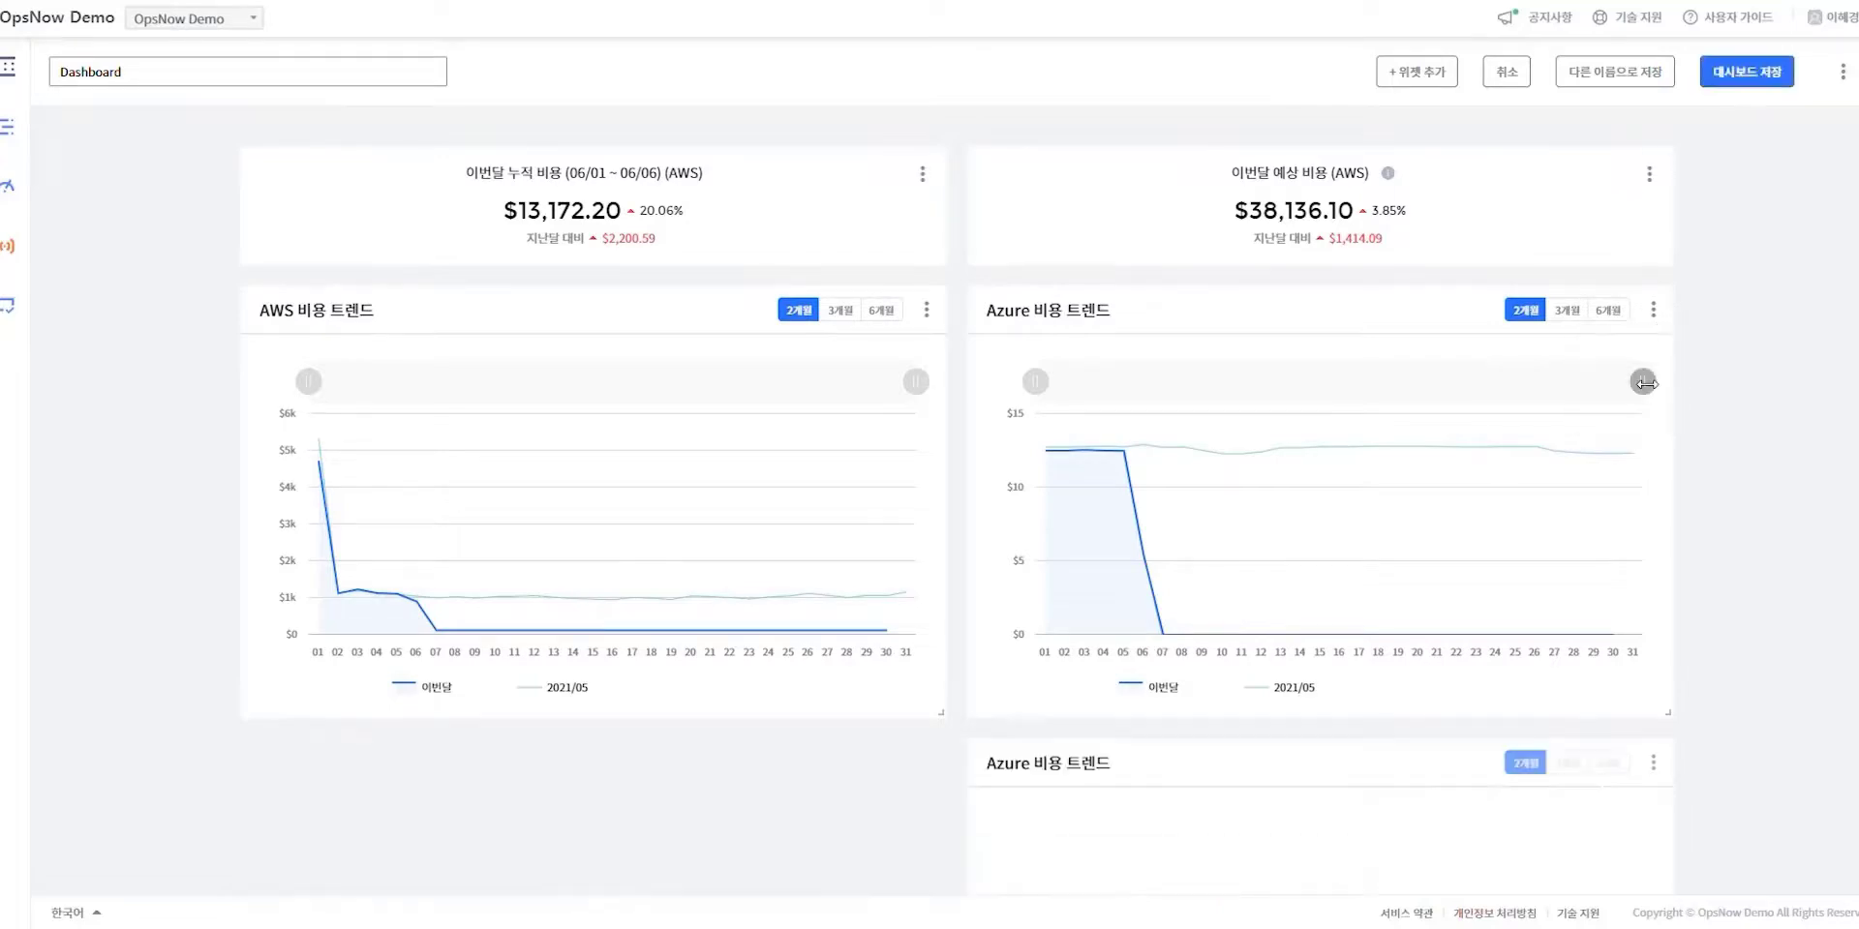
pyautogui.scroll(-5, 1286, 586)
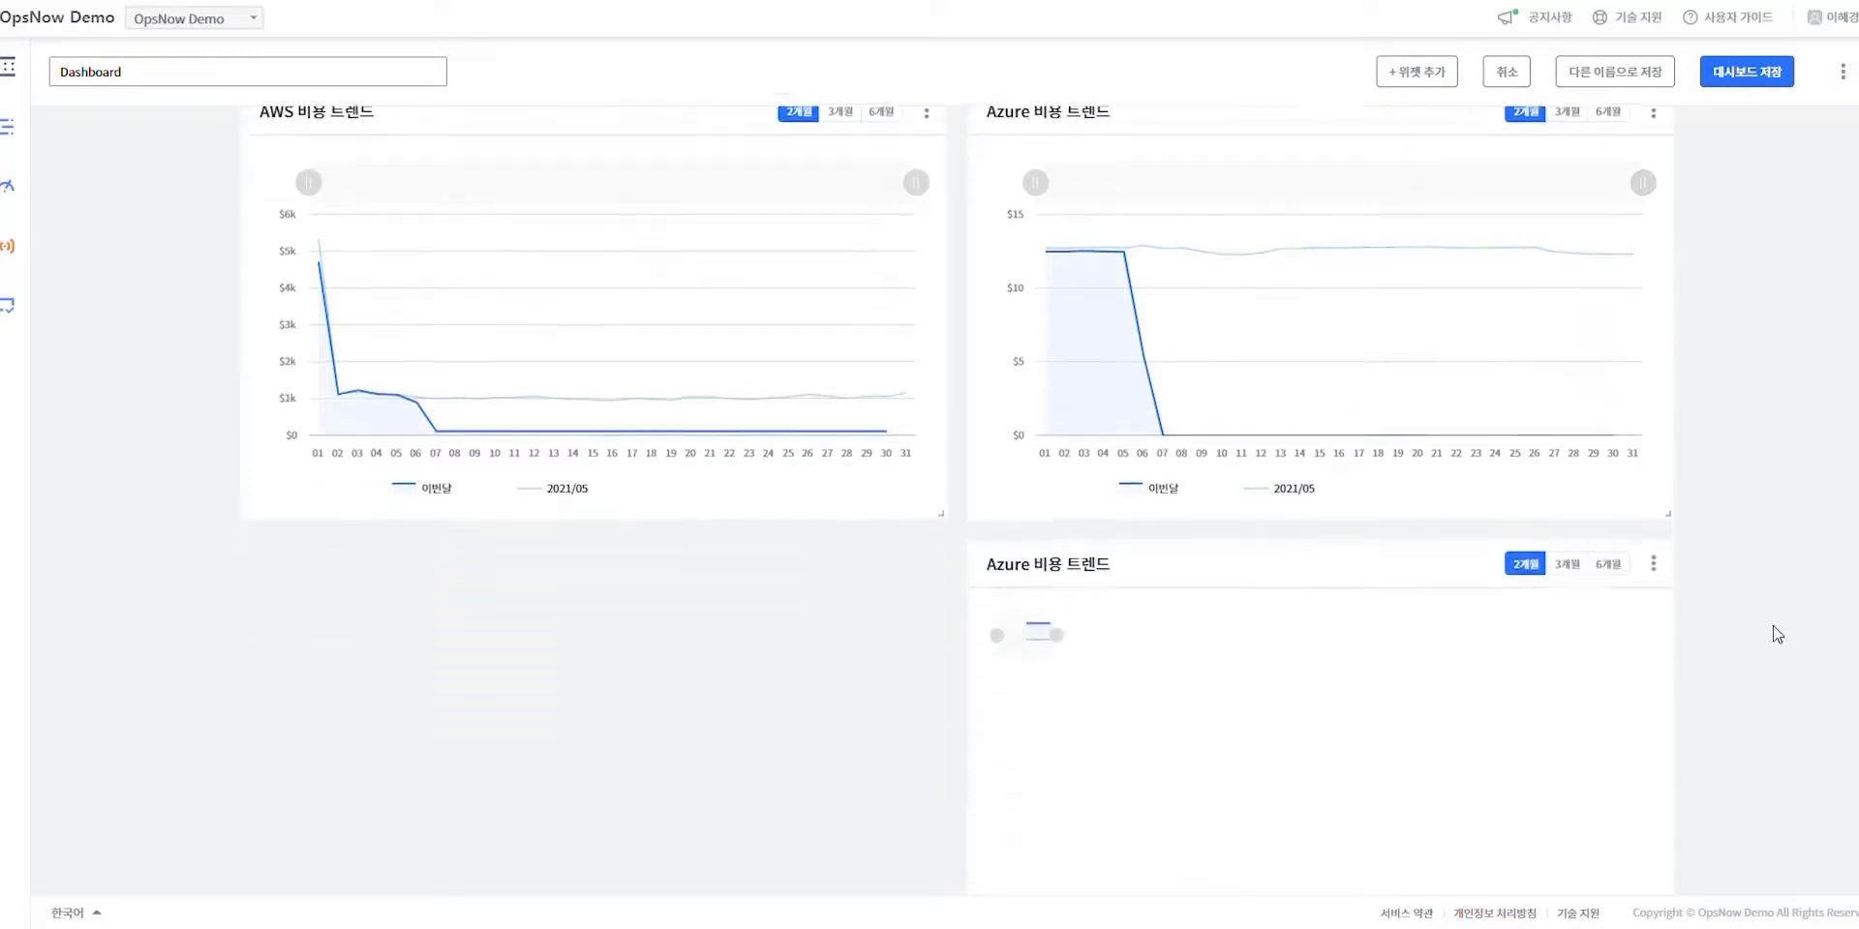
# - Set the duplicated cost trend widget's cloud service to GCP with a 2-month period (2개월) and apply it
pyautogui.click(1655, 267)
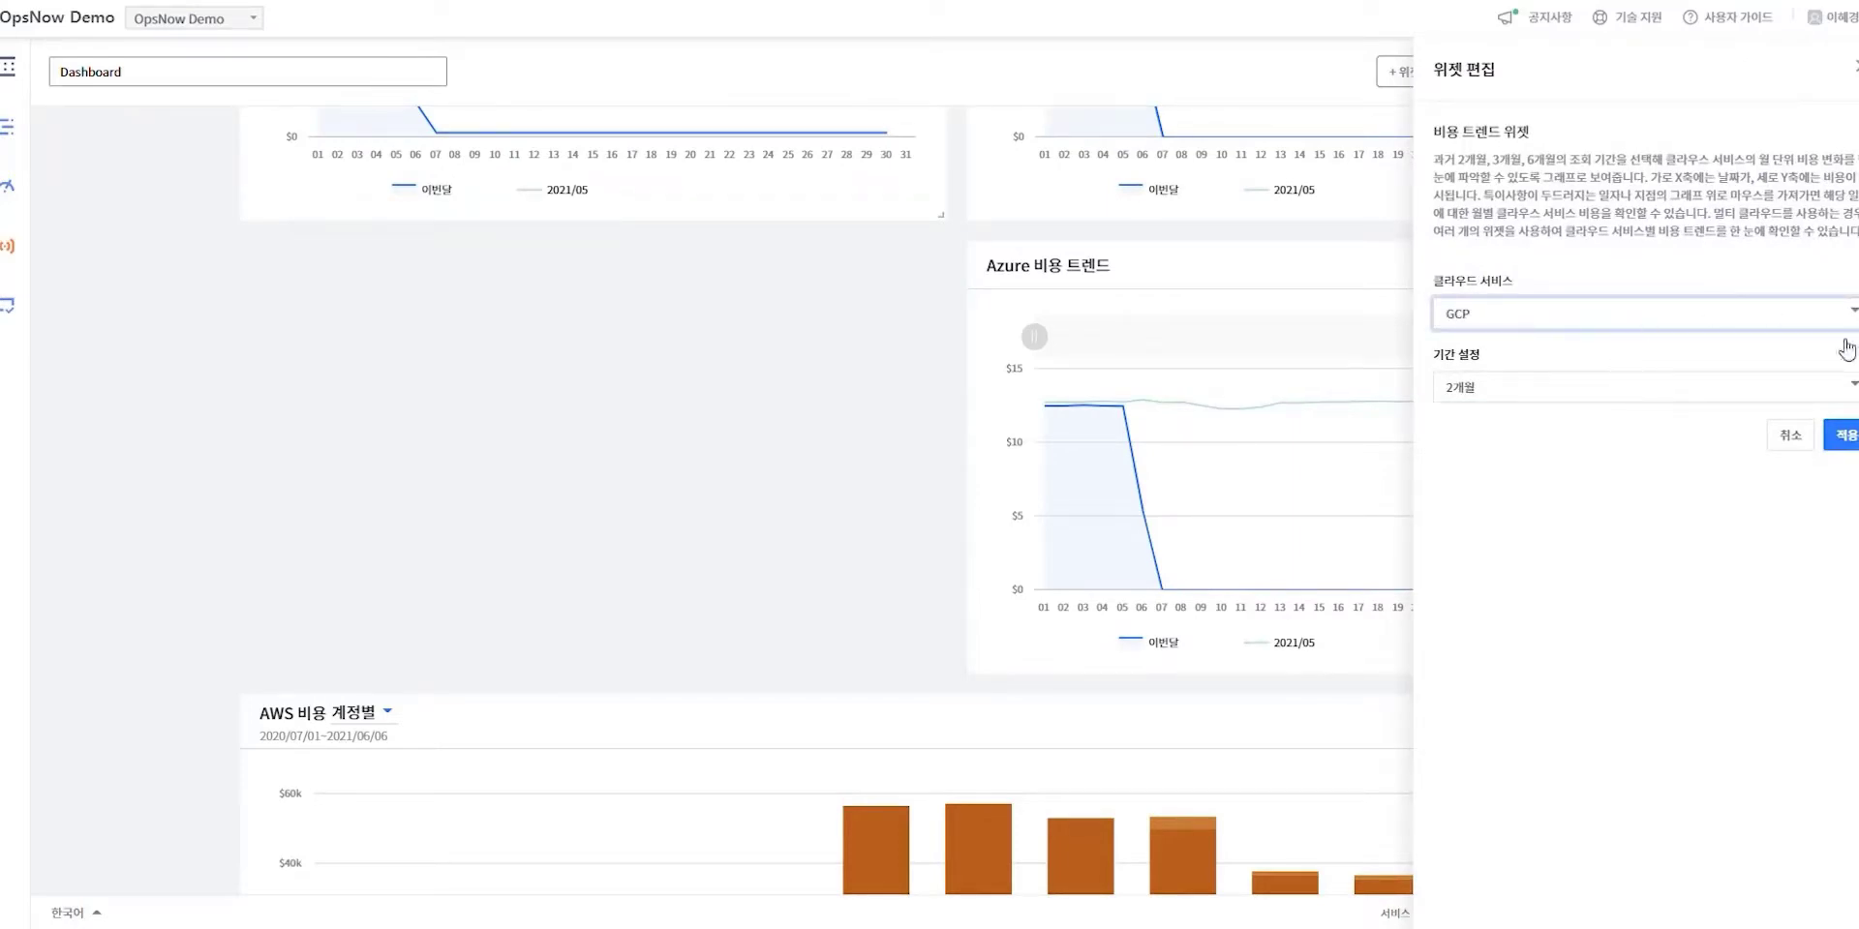
pyautogui.click(1846, 438)
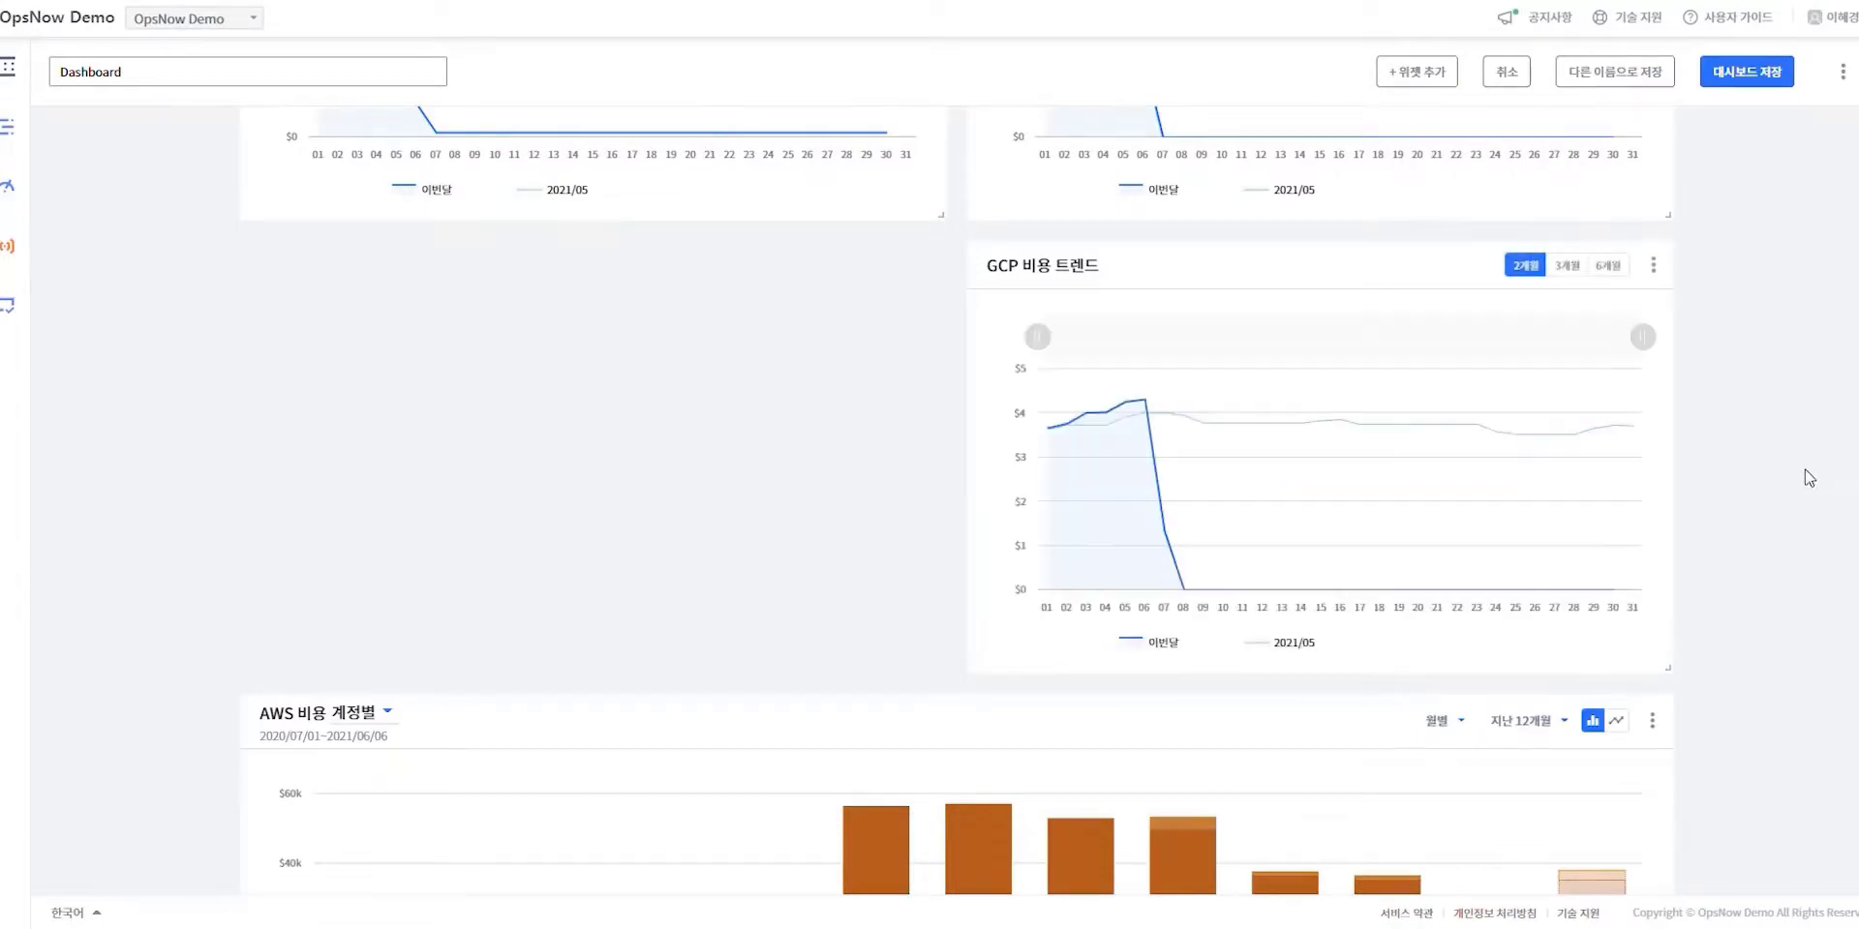
pyautogui.scroll(3, 1815, 470)
pyautogui.scroll(2, 1809, 477)
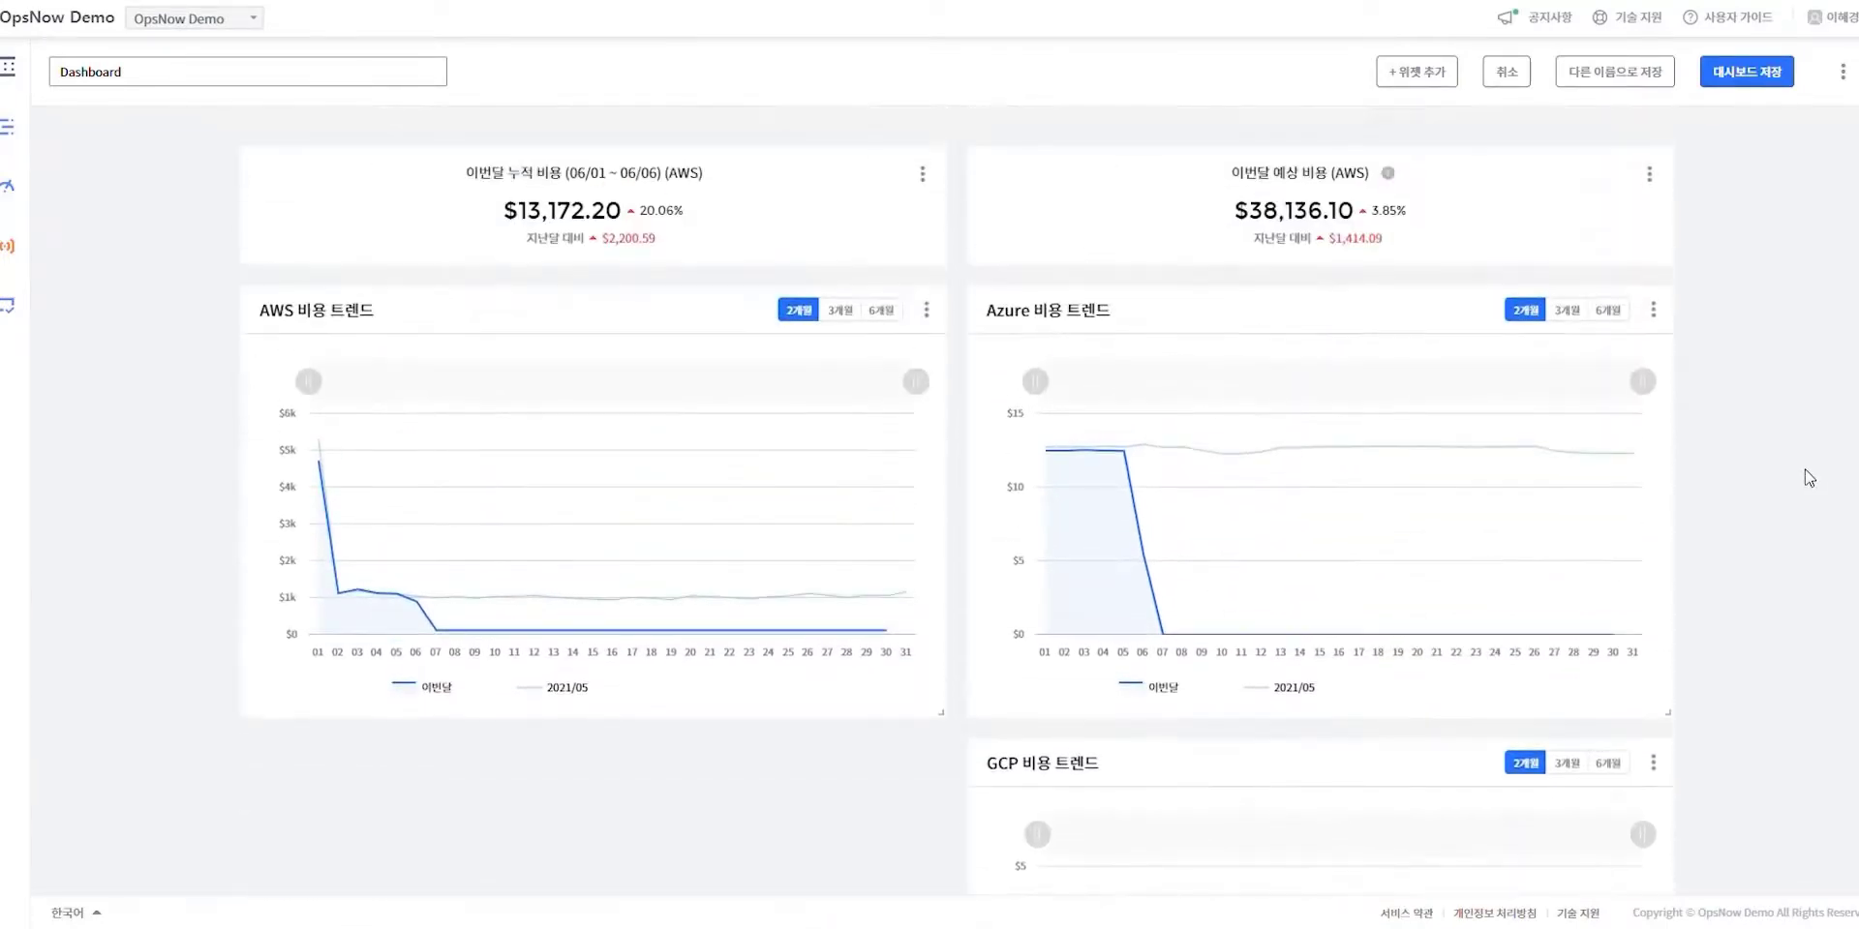
# - Move the GCP cost trend widget into the empty space beneath the AWS cost trend widget
pyautogui.scroll(-1, 1808, 477)
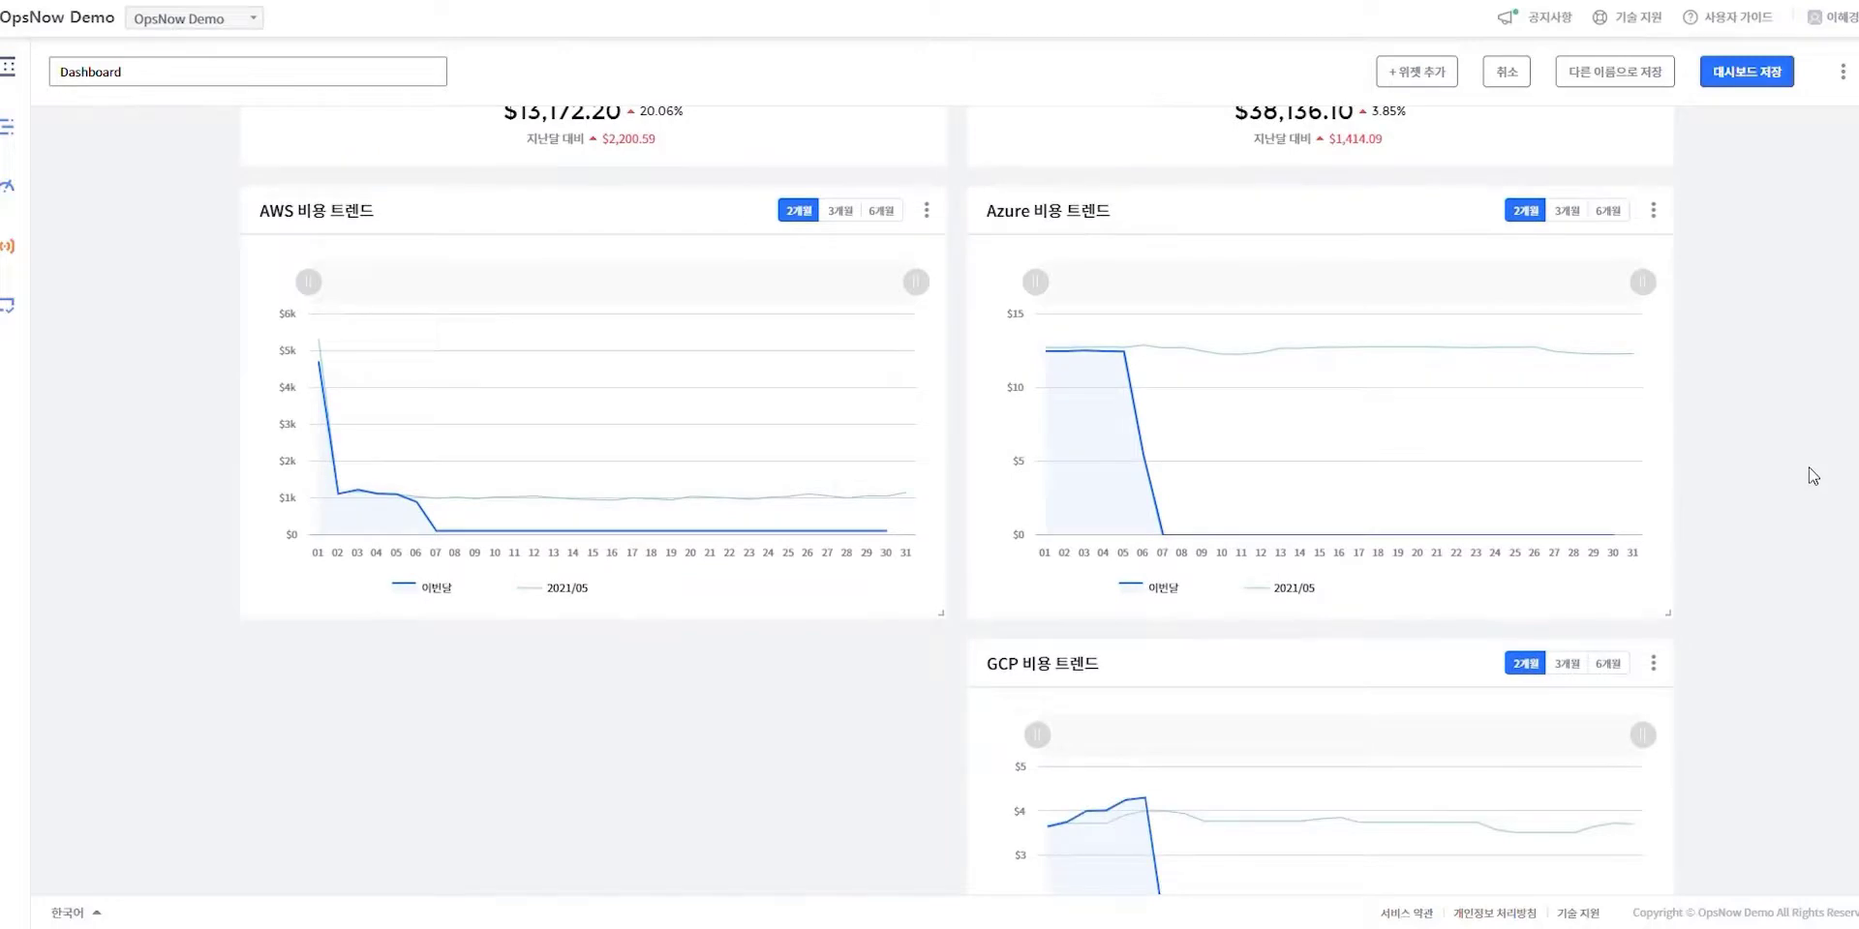
pyautogui.scroll(-2, 1812, 475)
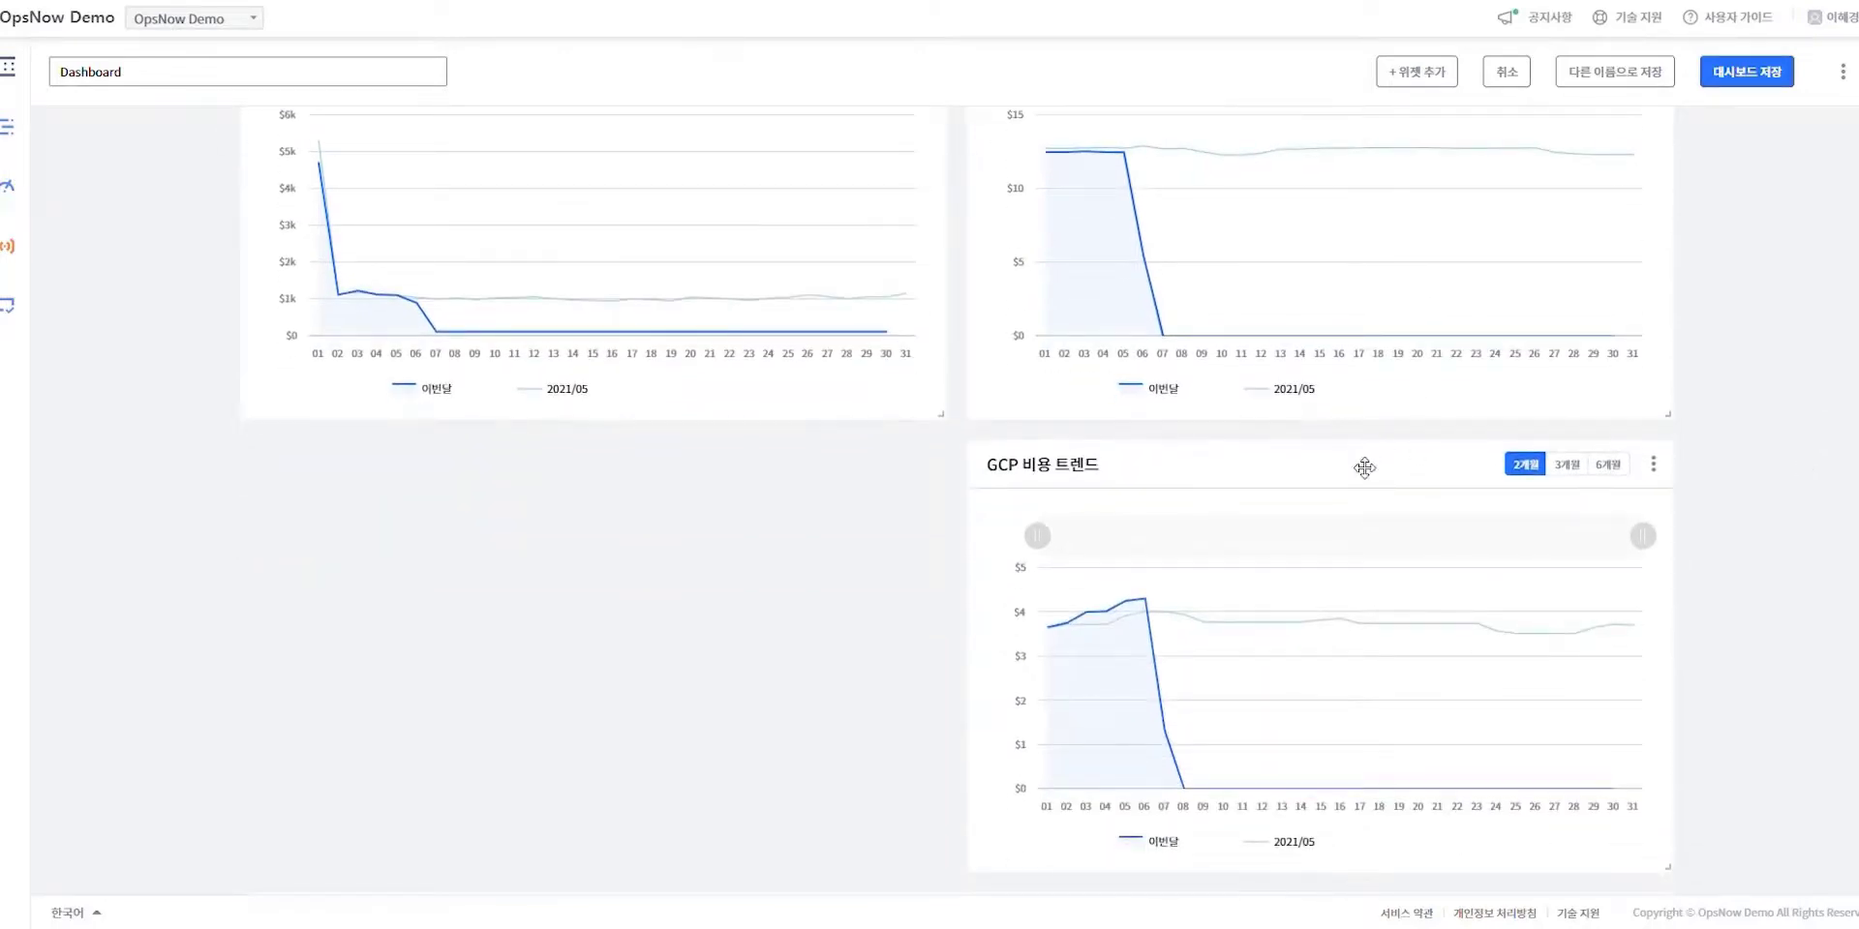
pyautogui.moveTo(1336, 477); pyautogui.dragTo(643, 465)
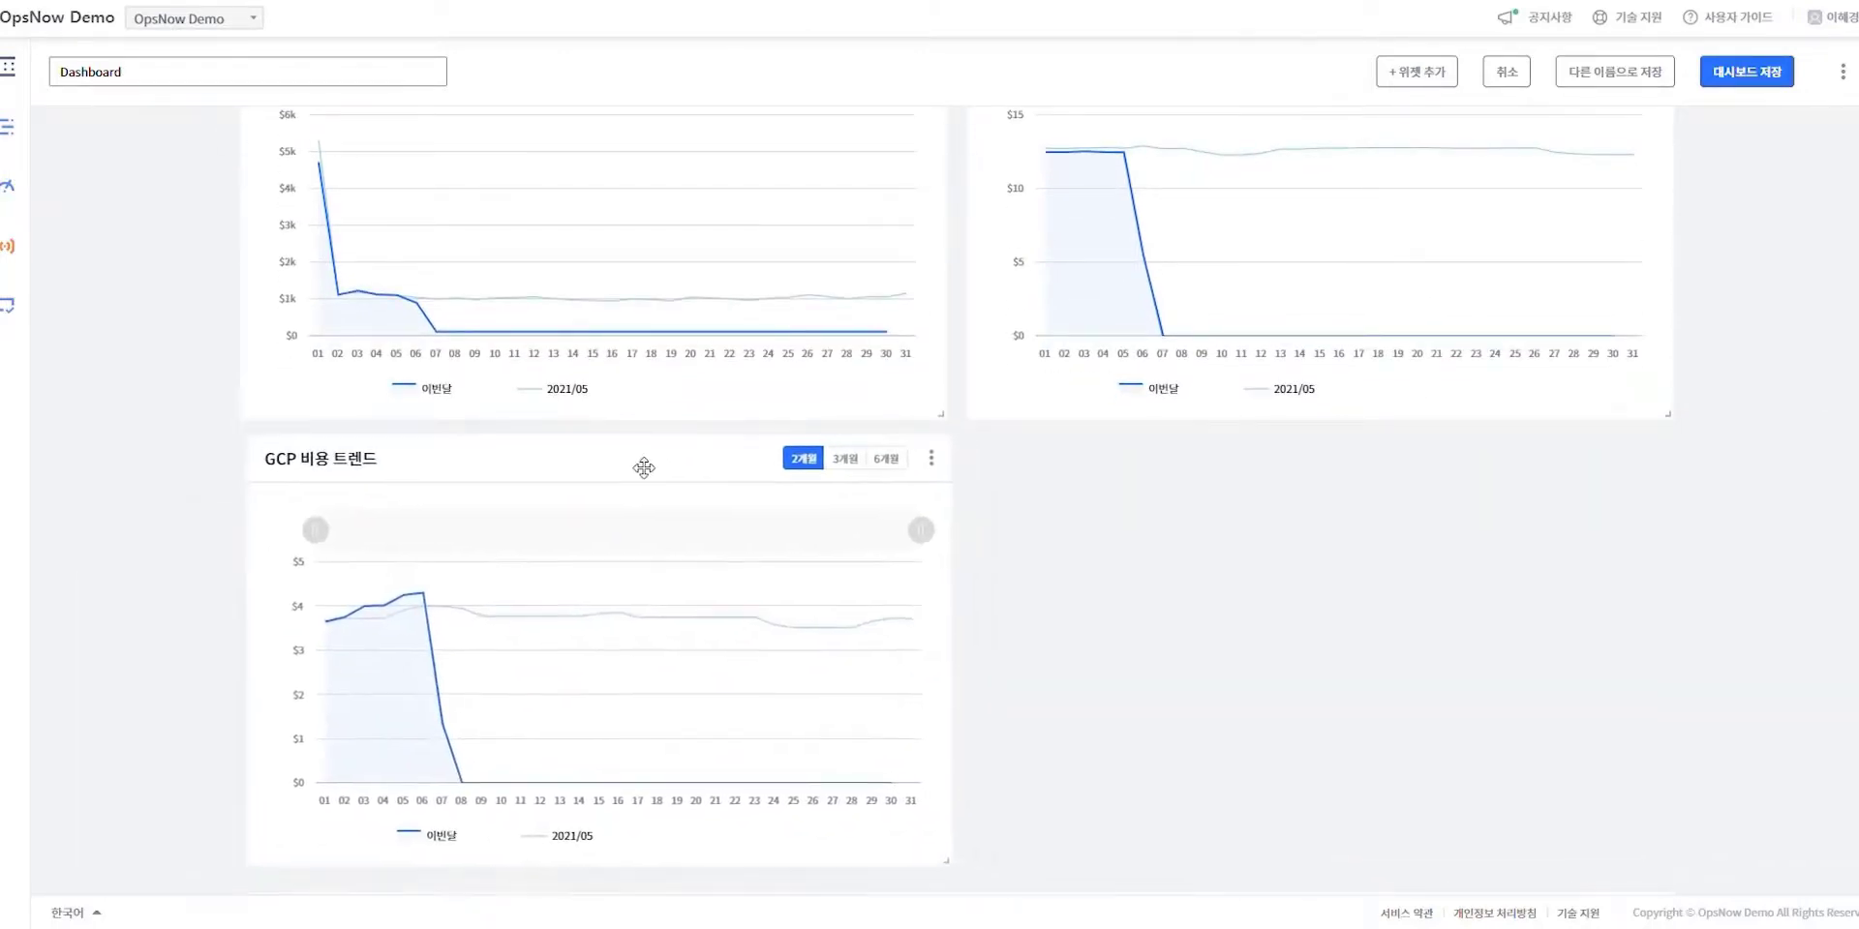
# - Resize the AWS cost by account widget (AWS 비용 계정별) from full width to a single column
pyautogui.scroll(-3, 1647, 526)
pyautogui.scroll(-1, 1675, 407)
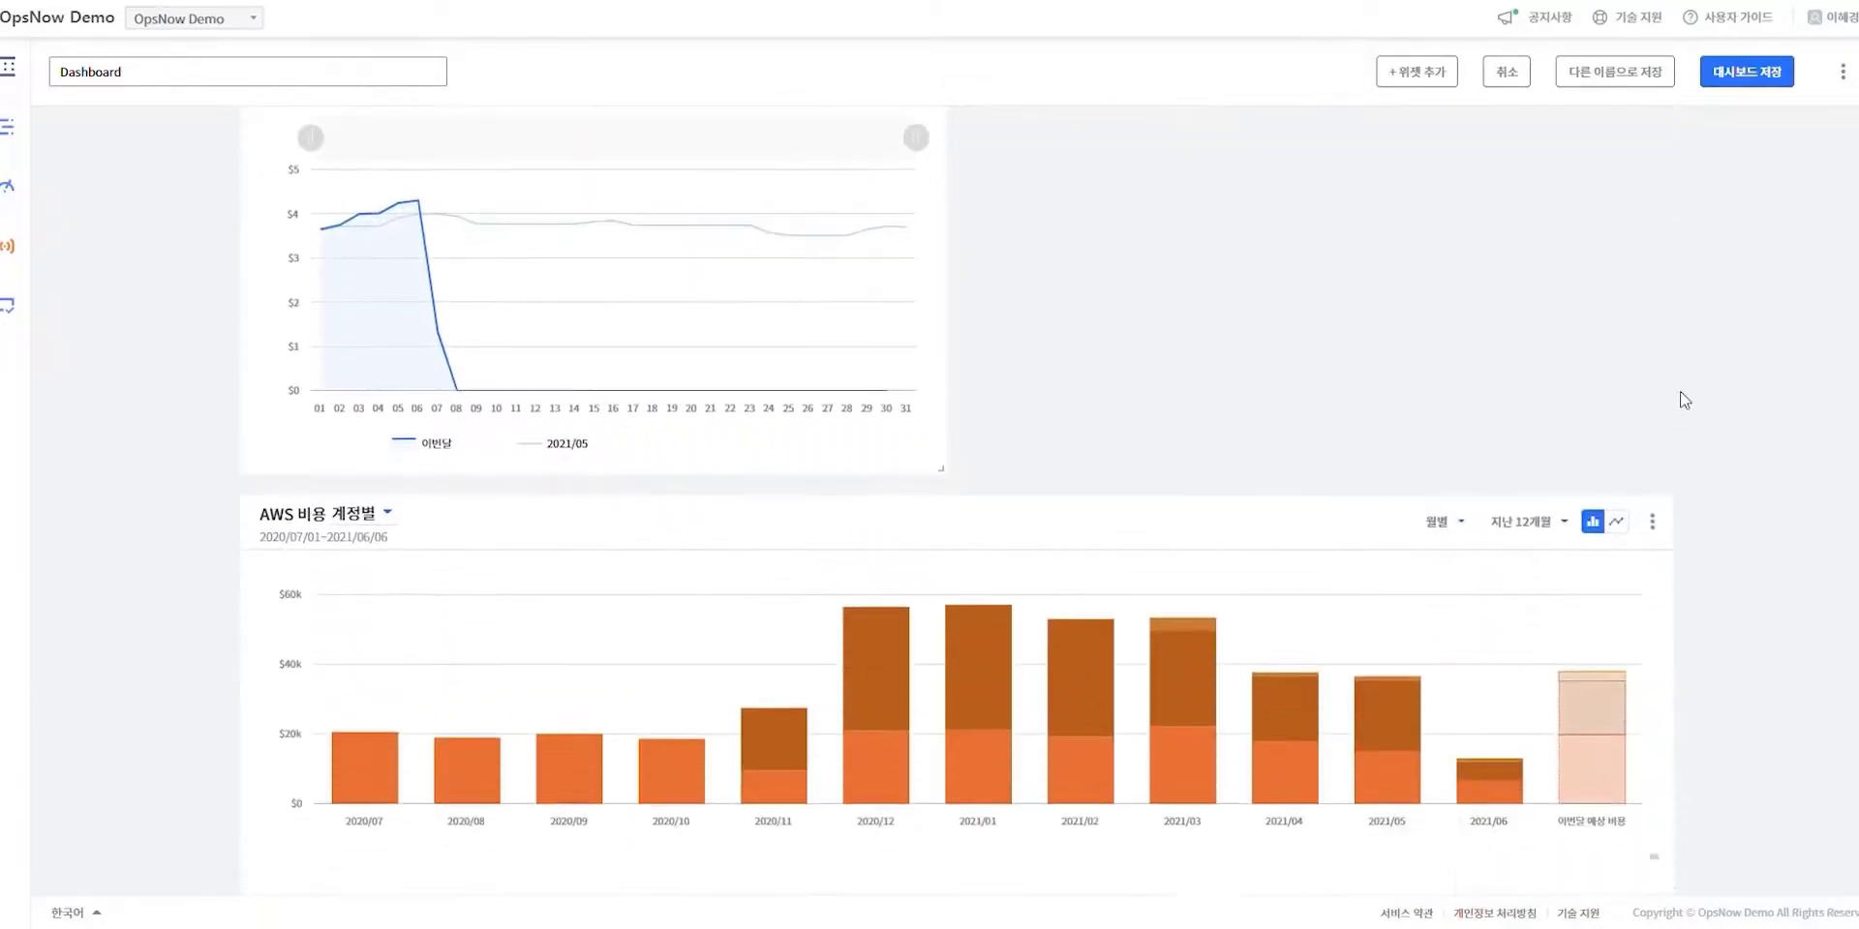
pyautogui.scroll(-2, 1752, 373)
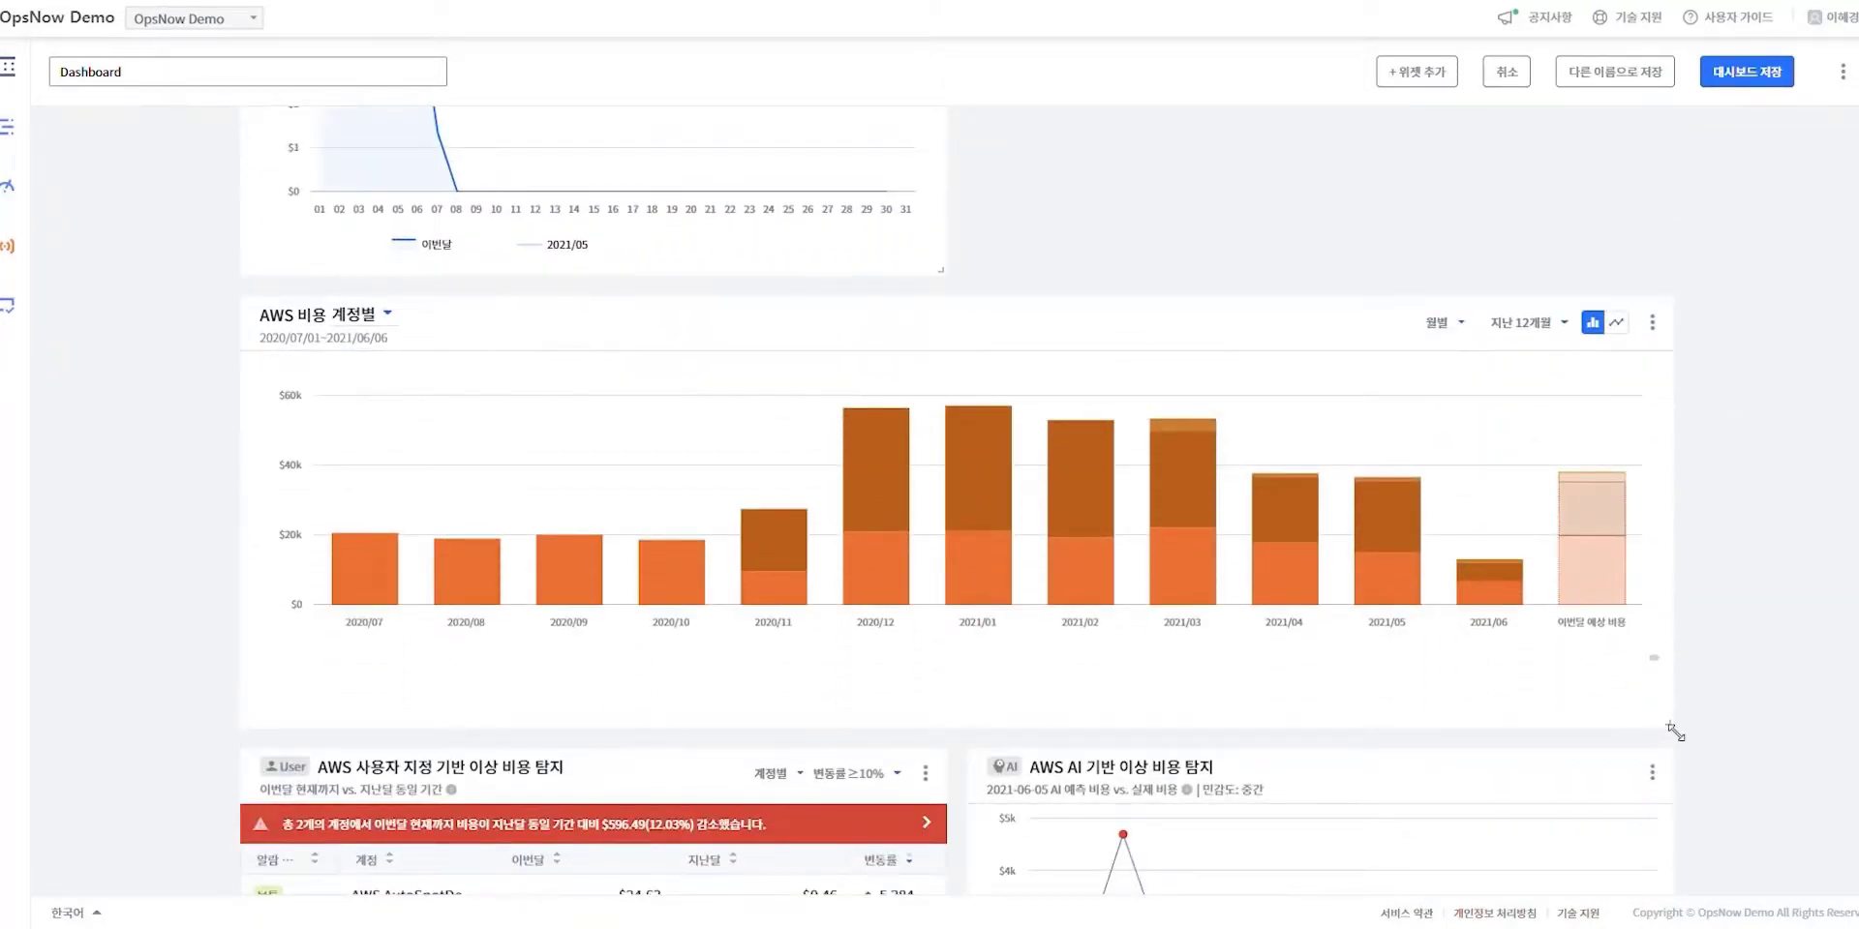
pyautogui.moveTo(1675, 733); pyautogui.dragTo(930, 688)
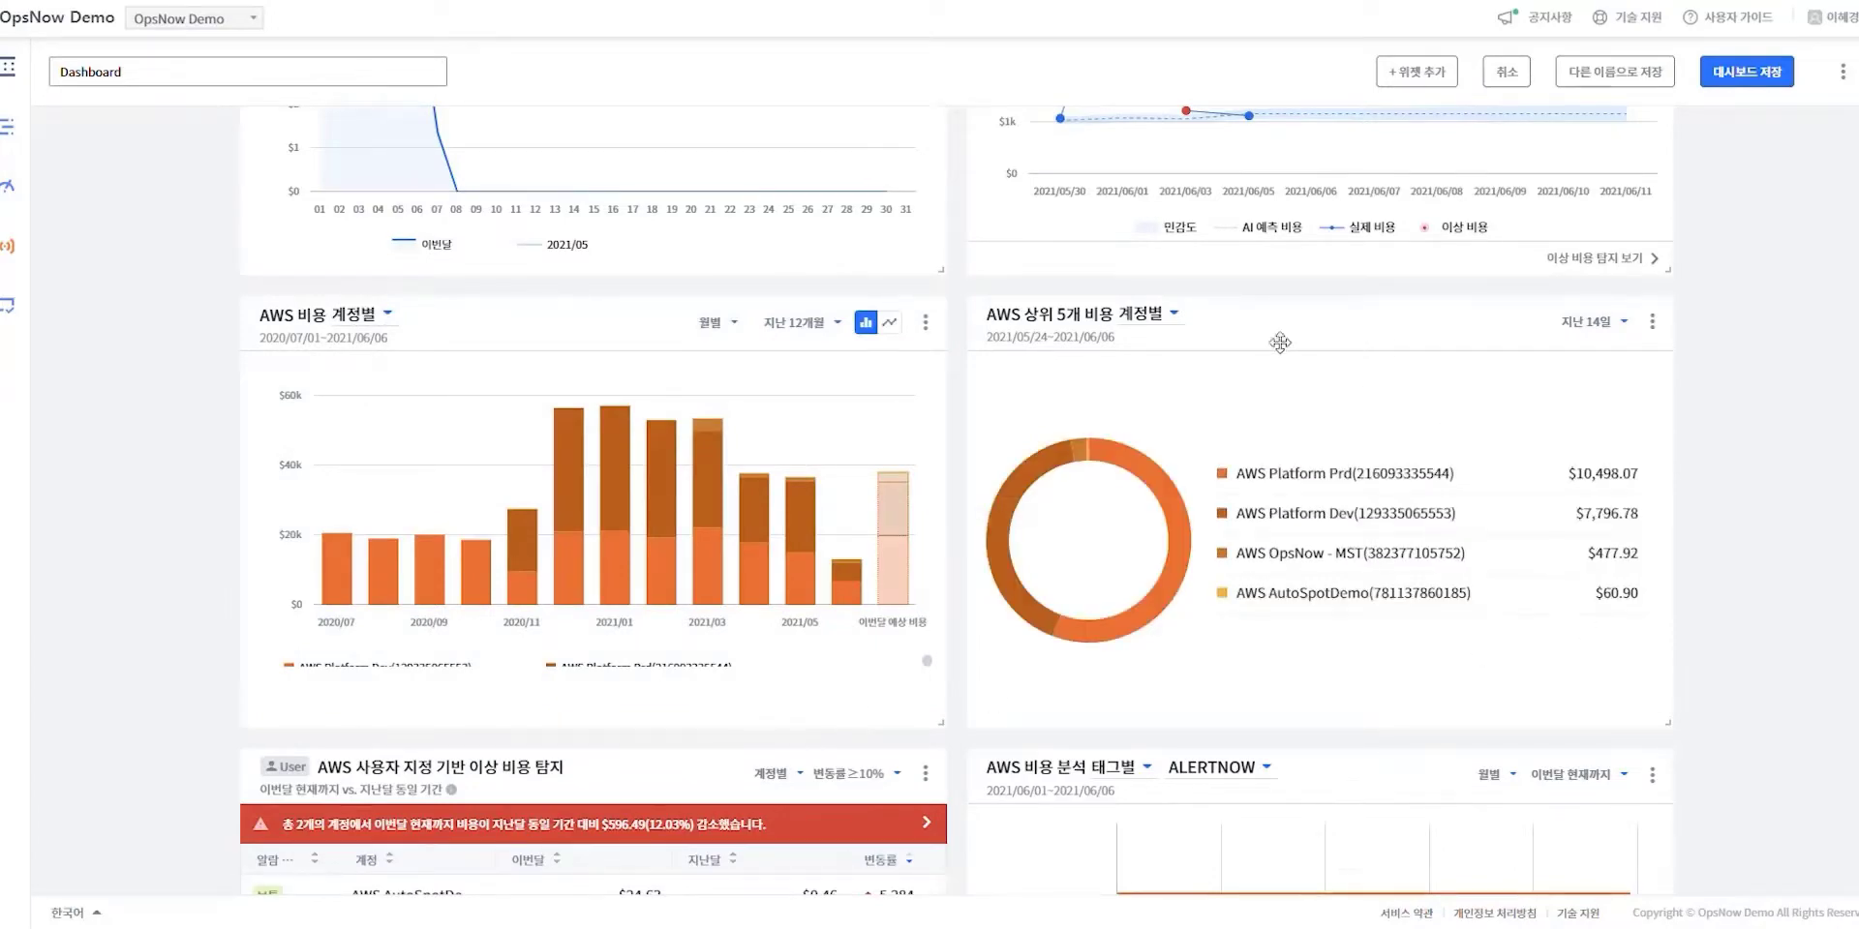
# - Move the AWS top 5 costs widget (AWS 상위 5개 비용) beneath the GCP cost trend widget and review the rearranged layout
pyautogui.moveTo(1278, 343); pyautogui.dragTo(585, 341)
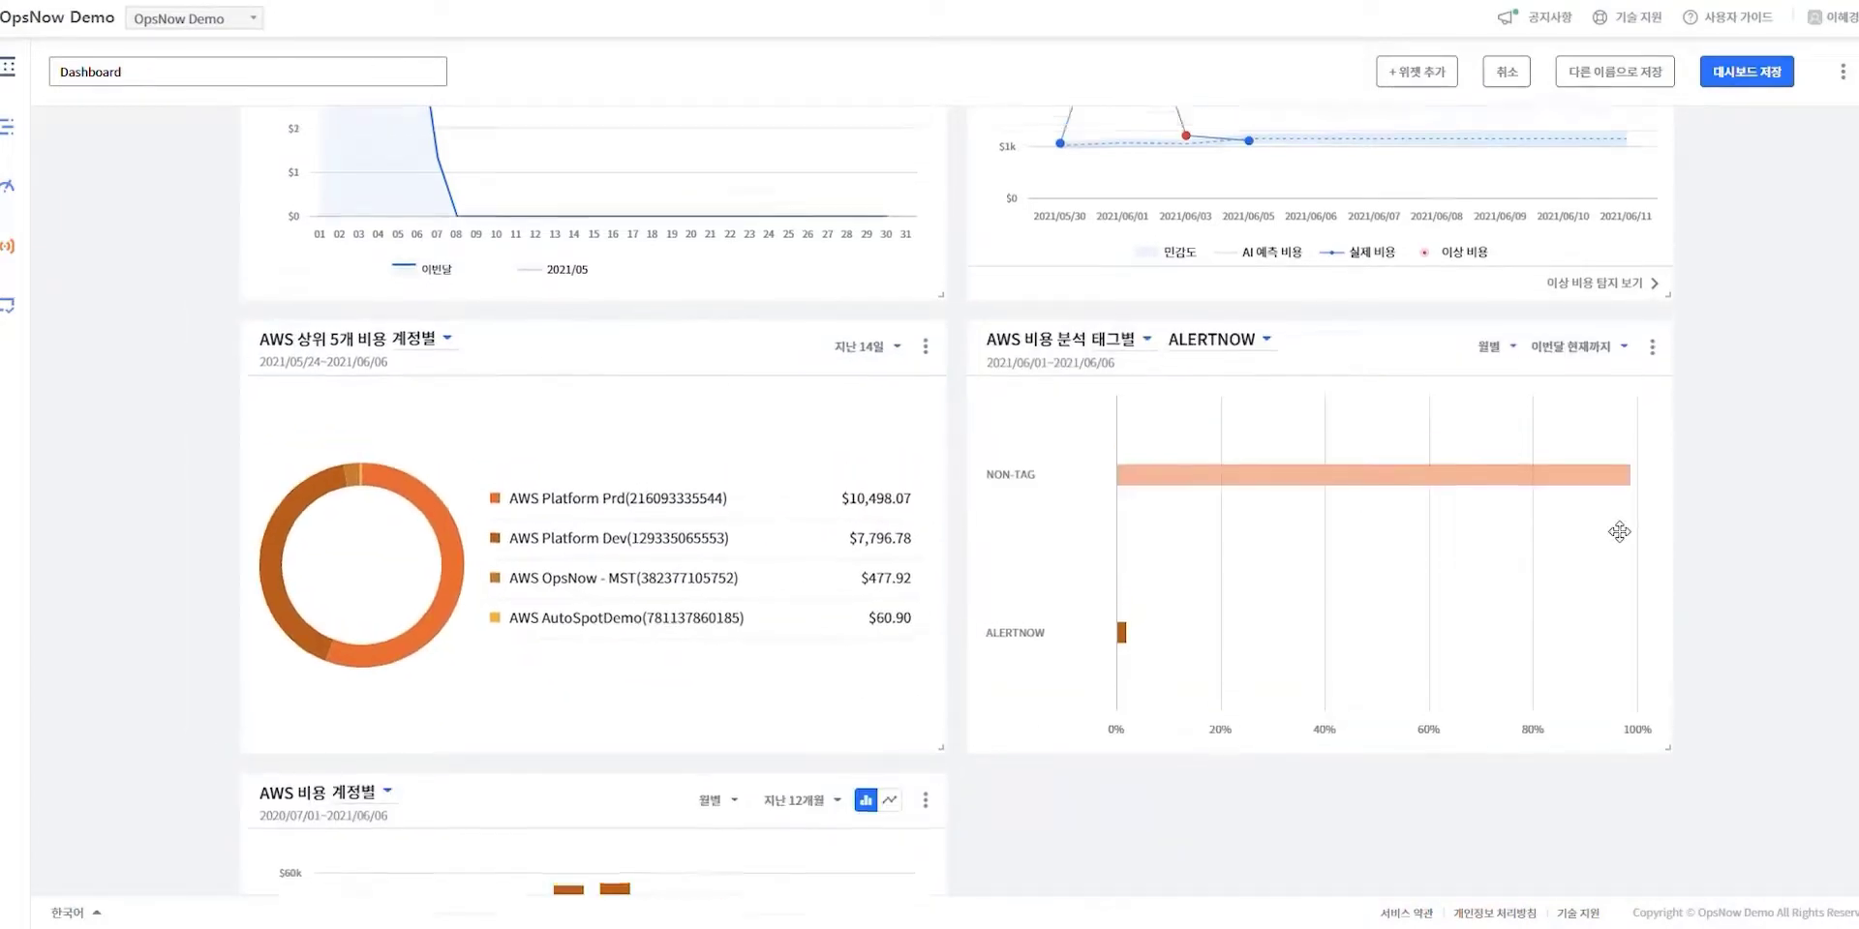
pyautogui.scroll(5, 1636, 542)
pyautogui.scroll(-10, 1686, 577)
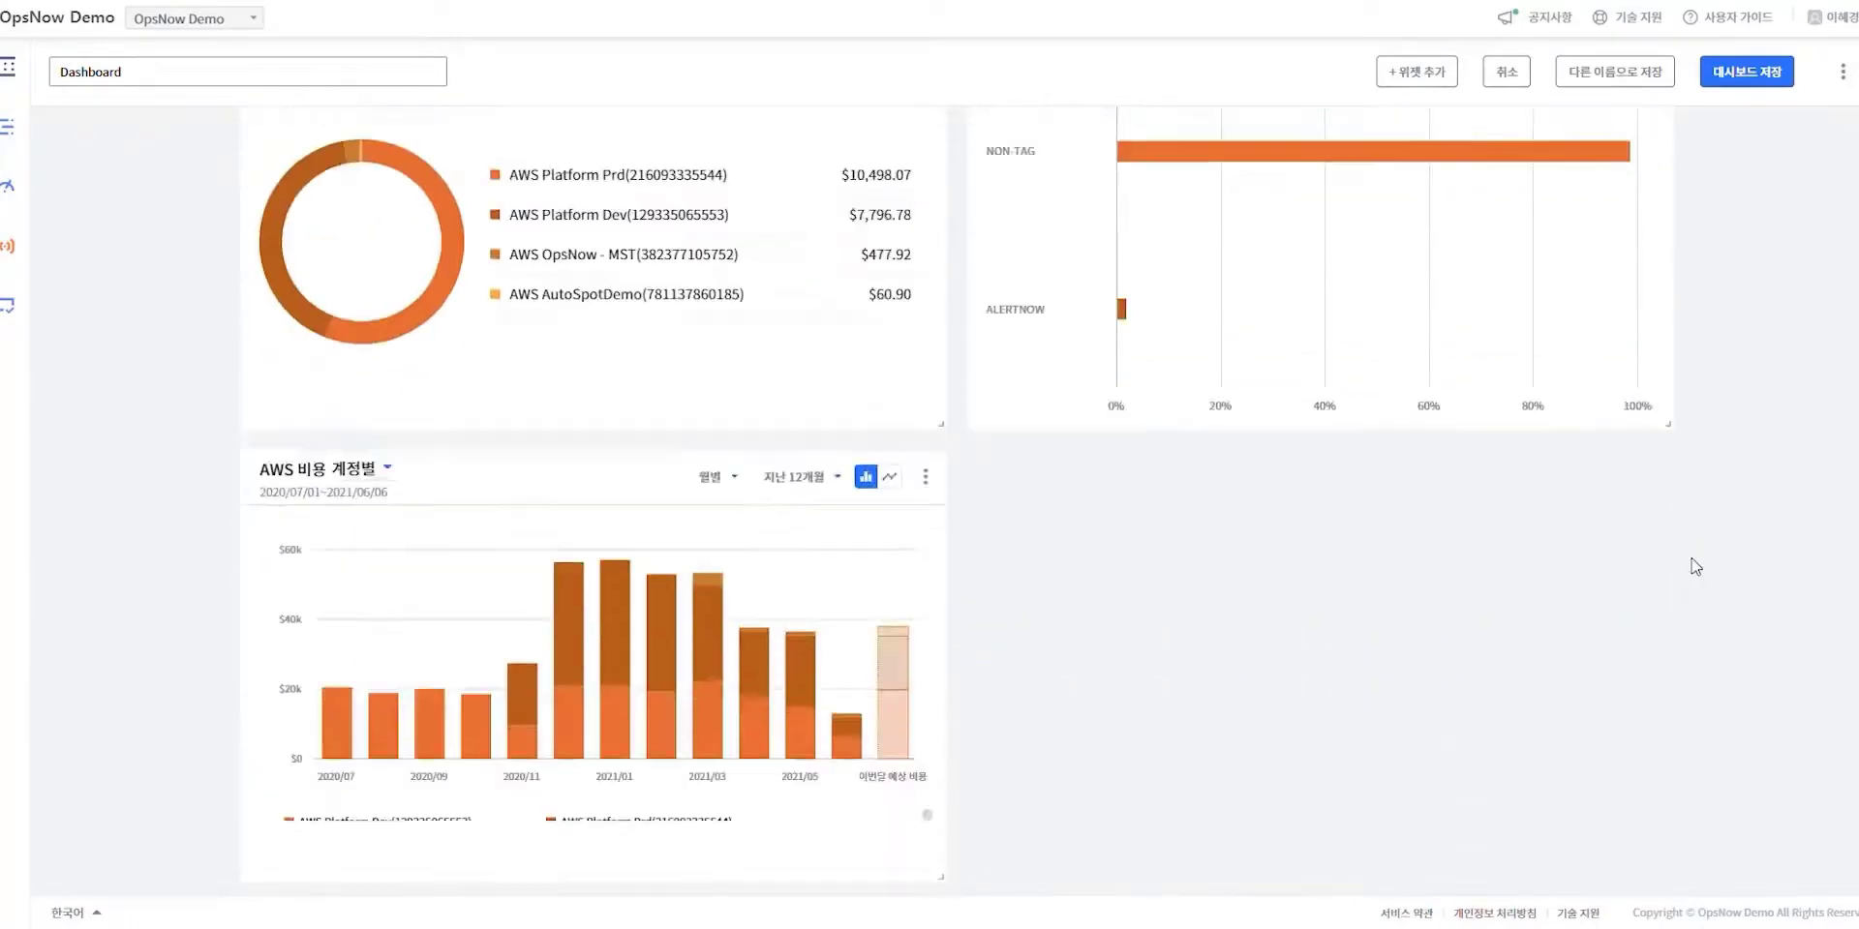
pyautogui.scroll(-3, 1692, 564)
pyautogui.scroll(10, 1694, 571)
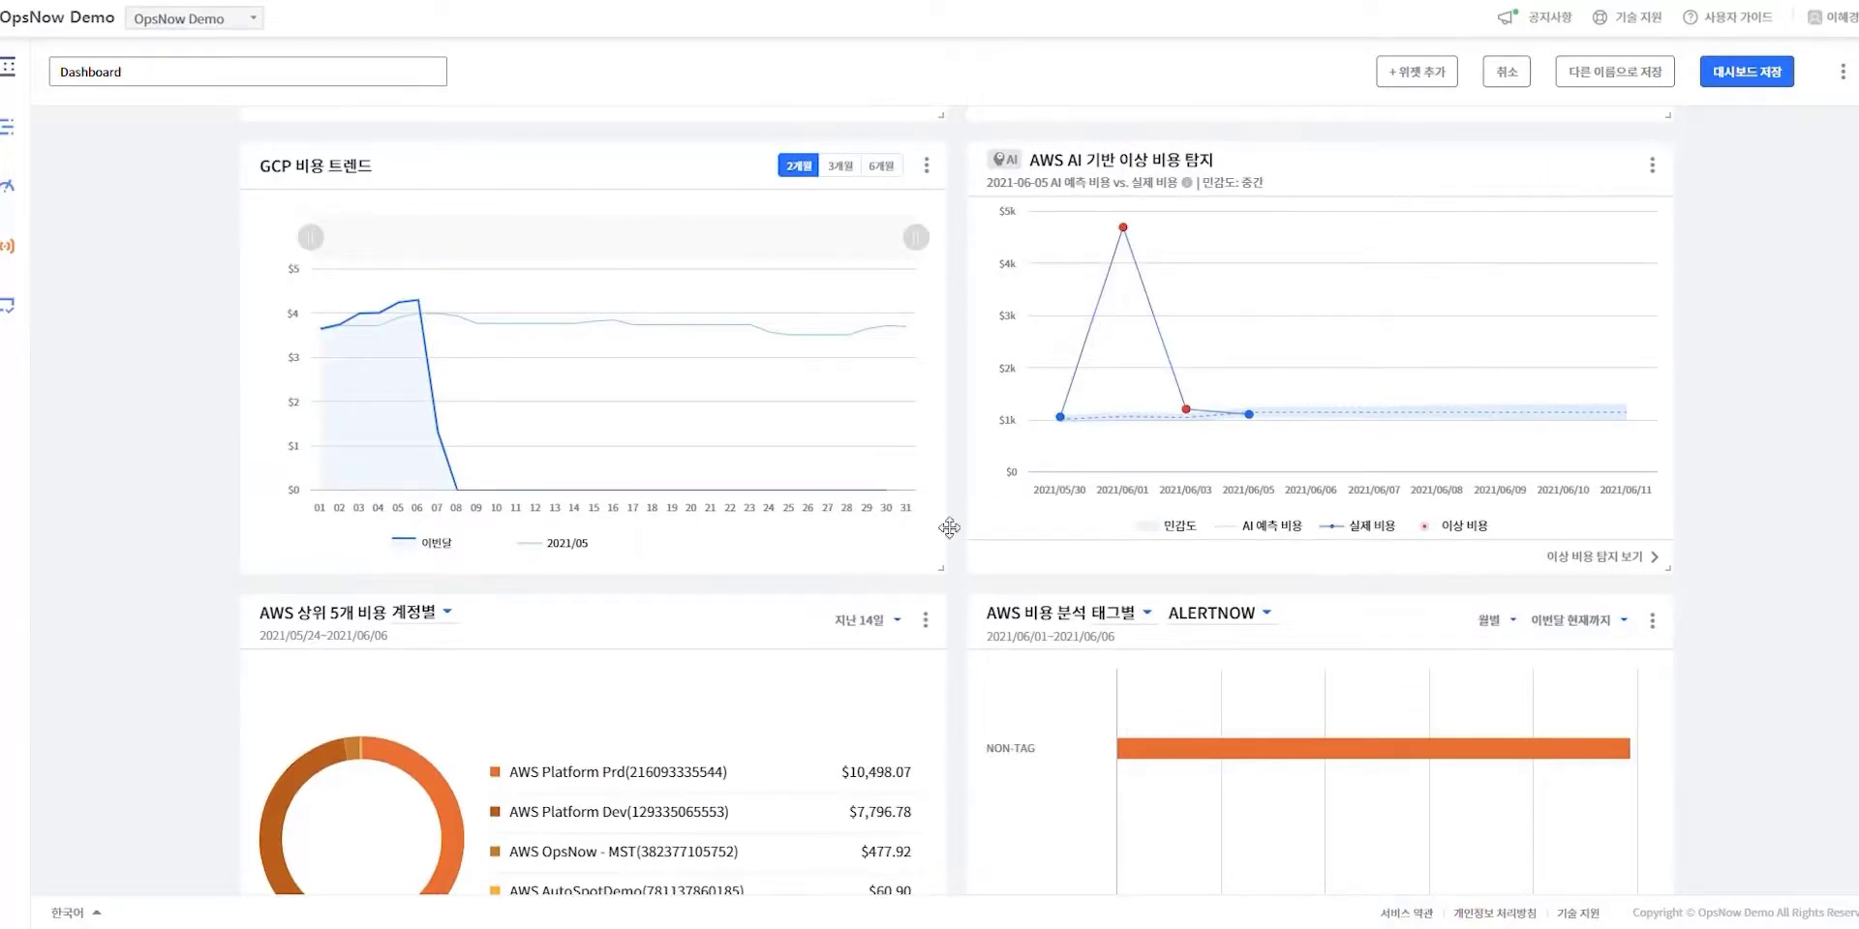
pyautogui.scroll(-6, 871, 590)
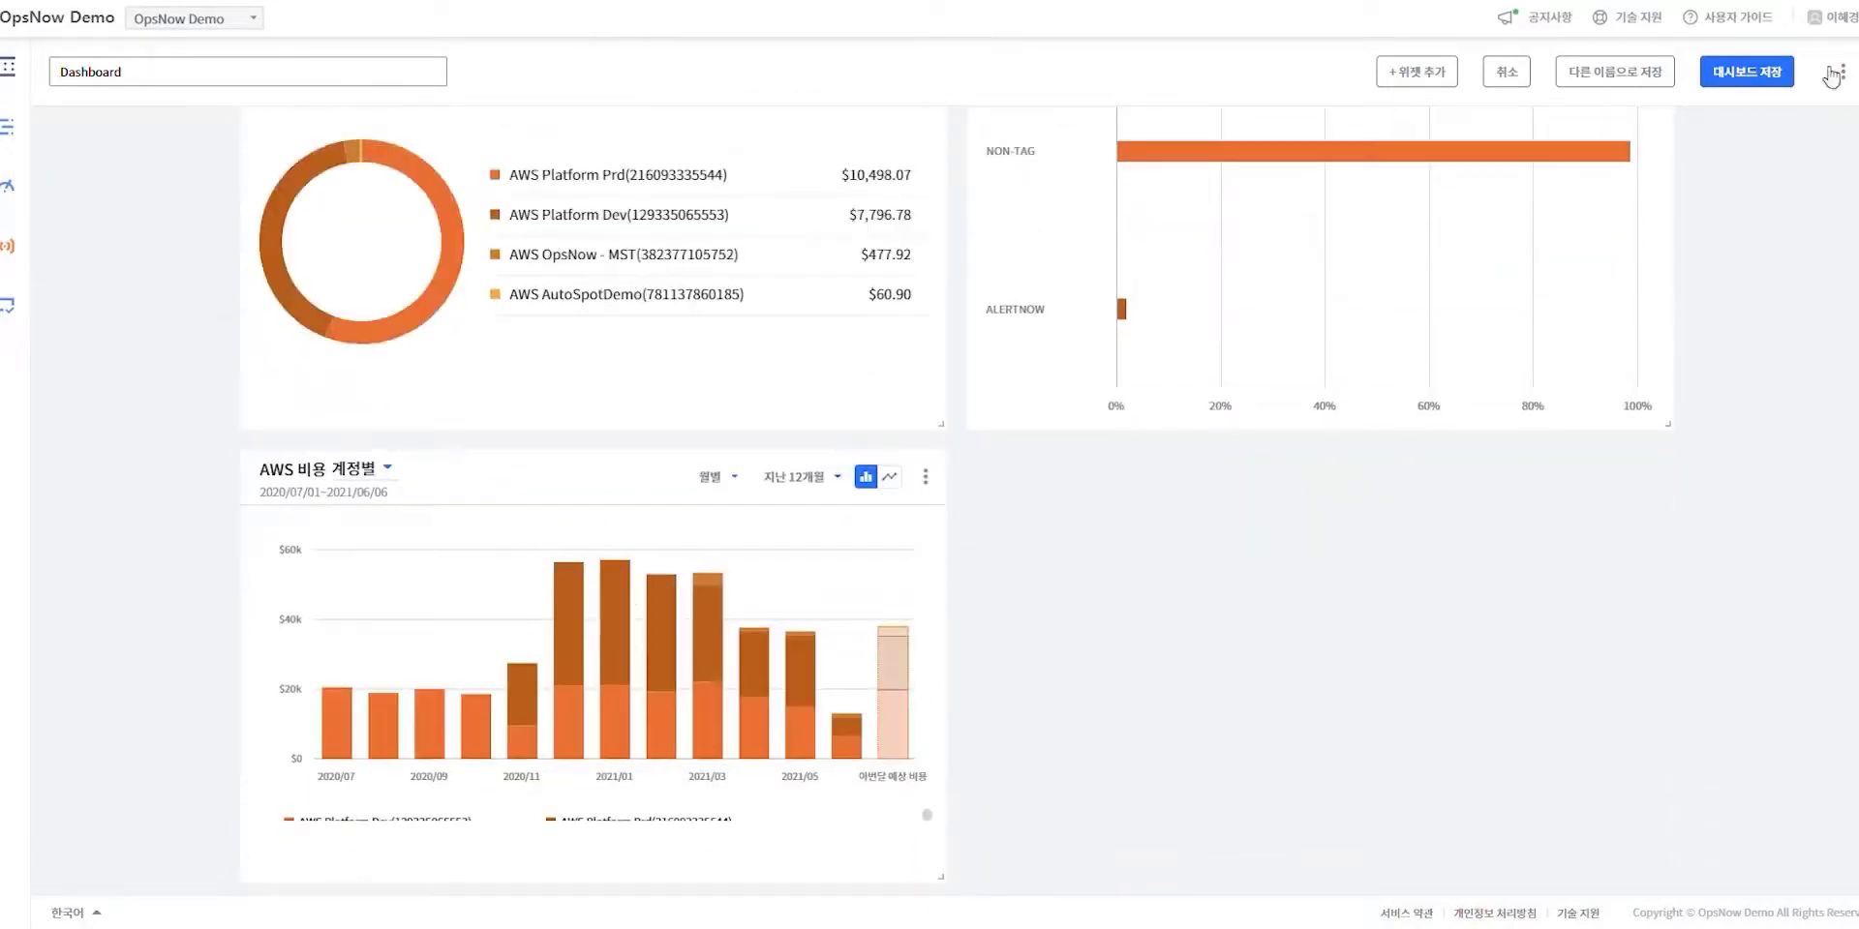
# - Edit the AWS user-defined cost anomaly widget, setting the analysis basis to 제품별 and the comparison period to 지난 7일 vs. 이전 7일
pyautogui.scroll(-5, 980, 649)
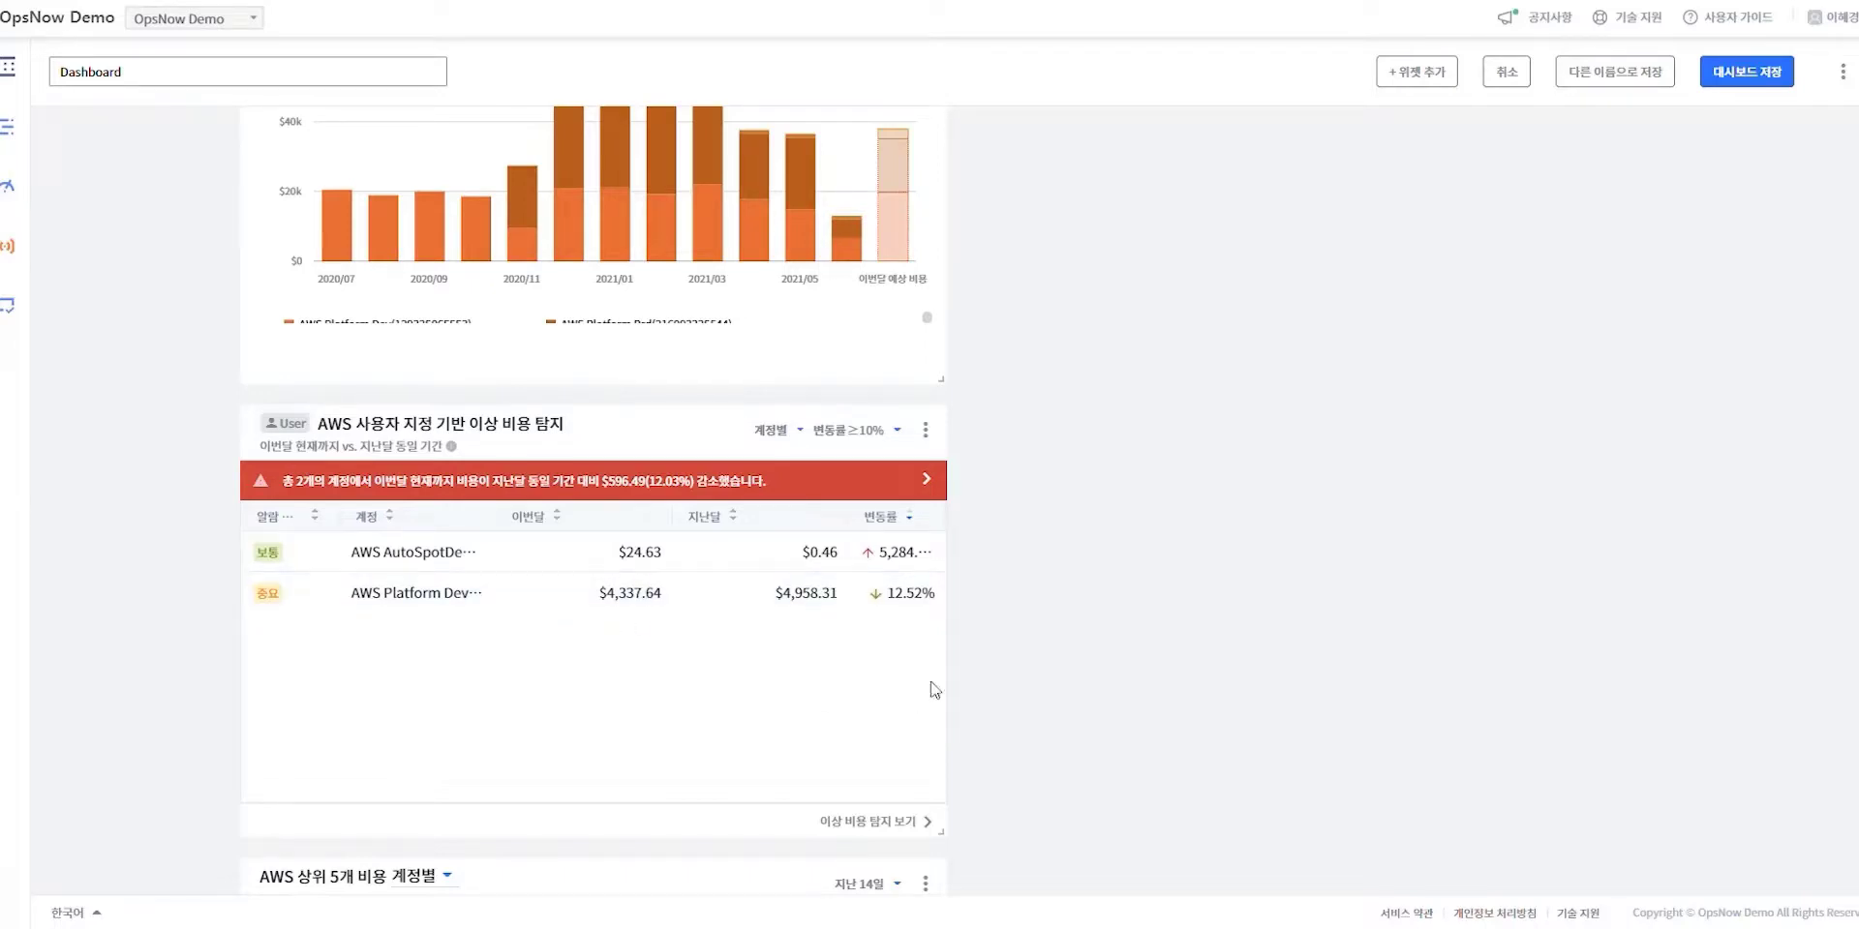
pyautogui.click(928, 430)
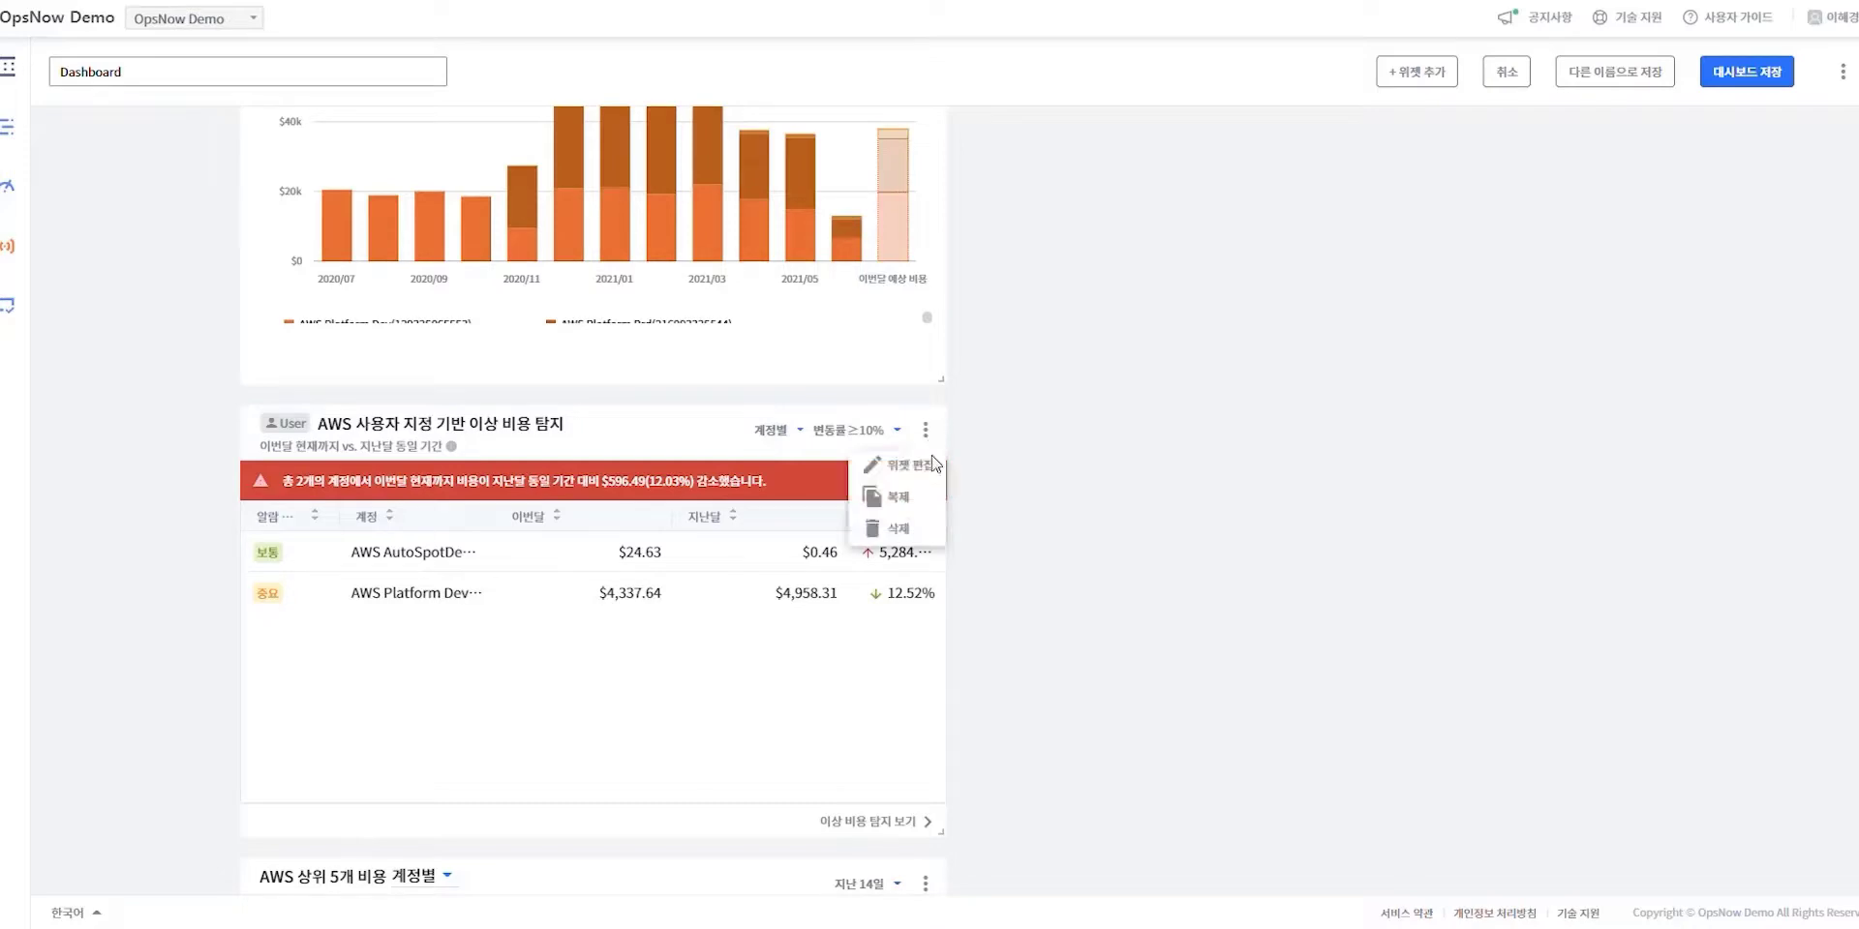
pyautogui.click(929, 468)
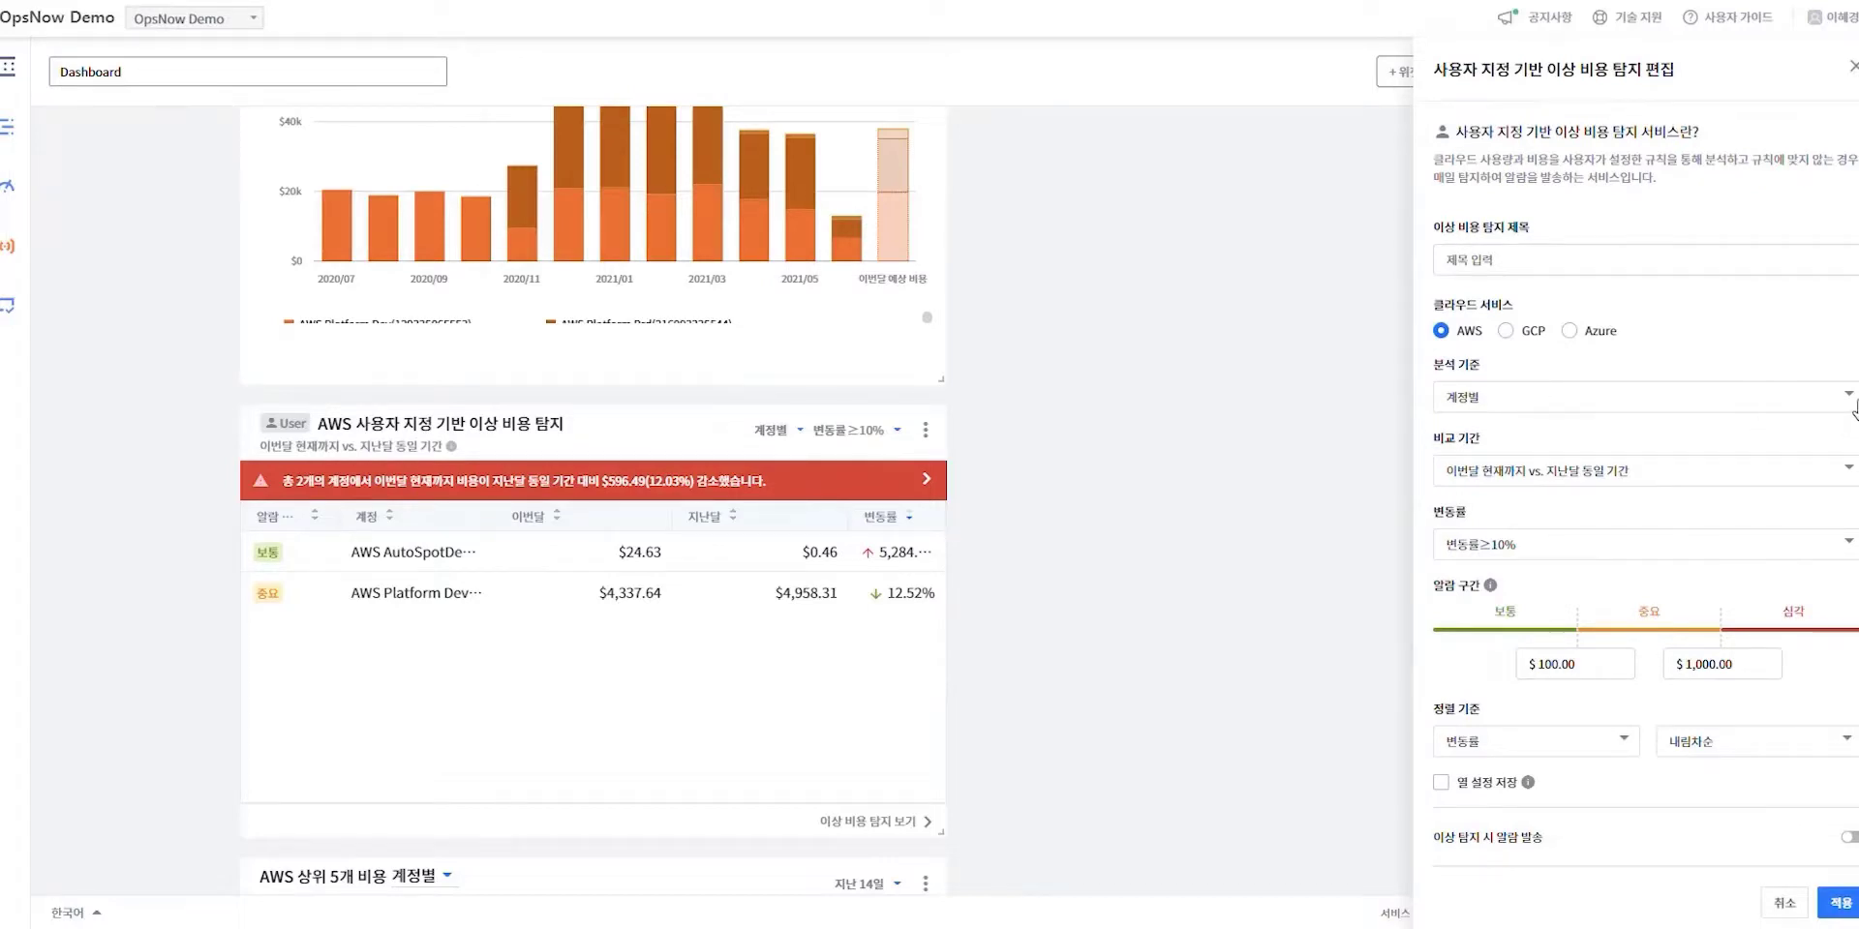
pyautogui.click(1510, 445)
pyautogui.click(1557, 523)
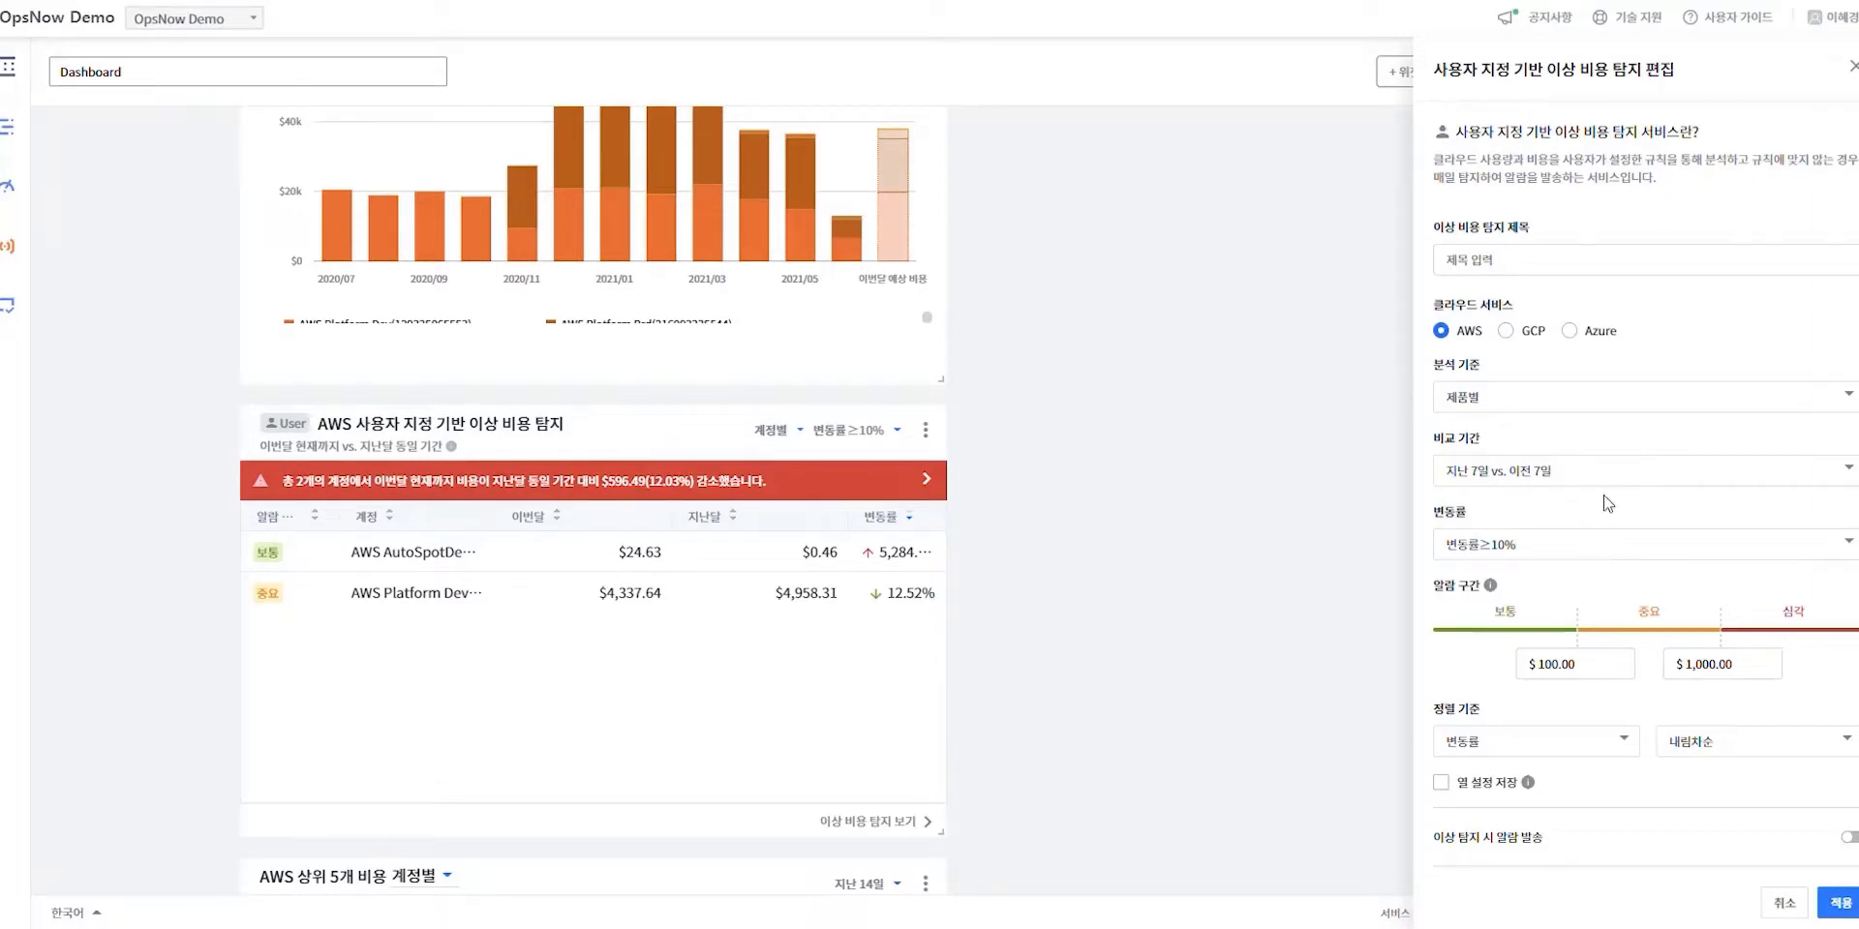
# - Set the anomaly widget's change rate to 변동률≥5% and open its alarm range threshold fields (알람 구간)
pyautogui.click(1855, 547)
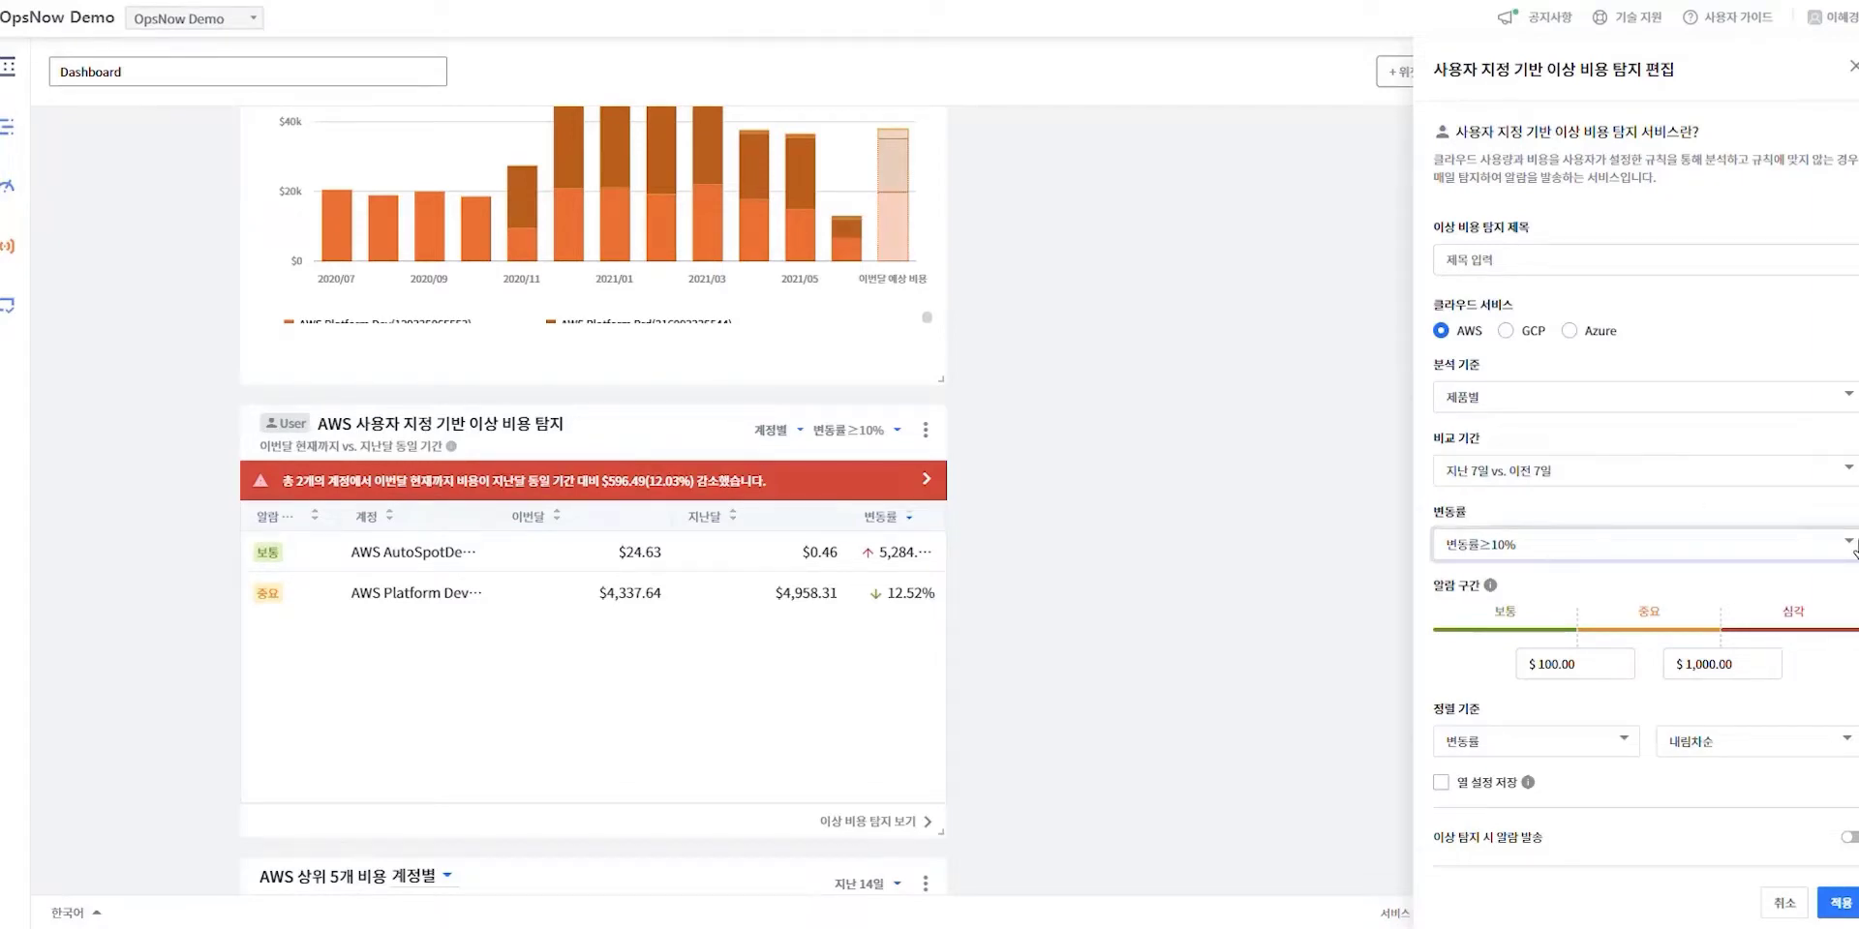
pyautogui.press('Up')
pyautogui.scroll(-1, 1644, 489)
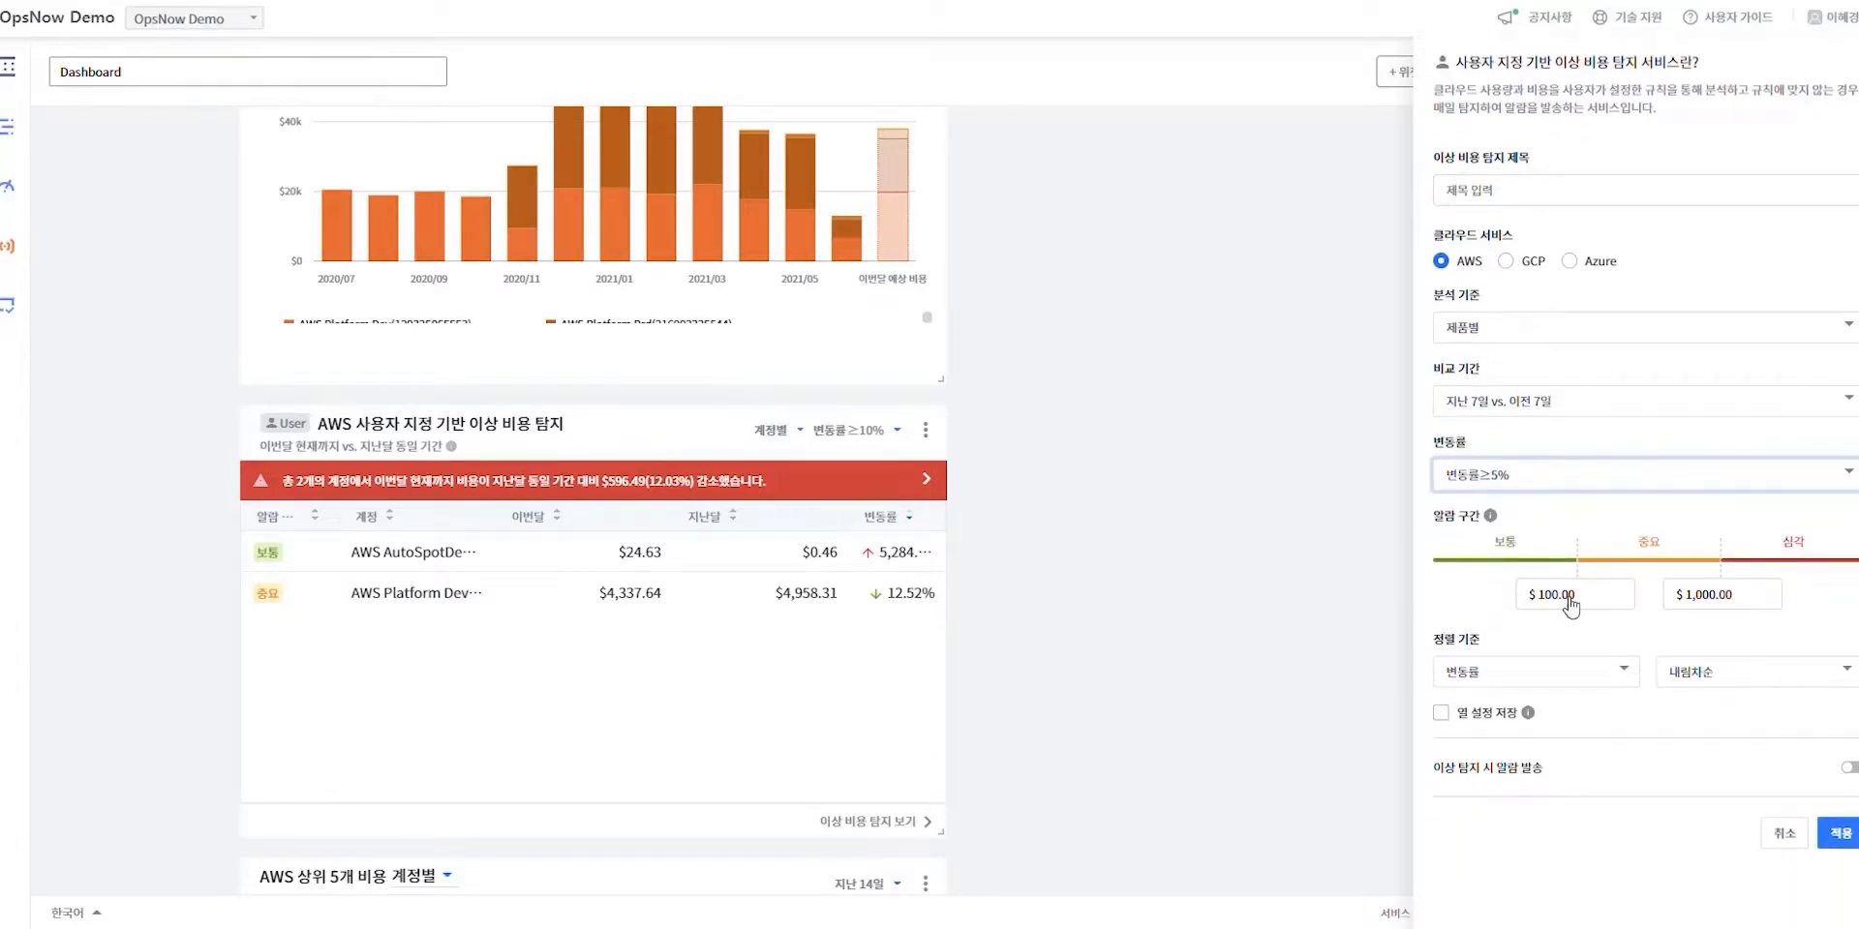
pyautogui.click(1609, 603)
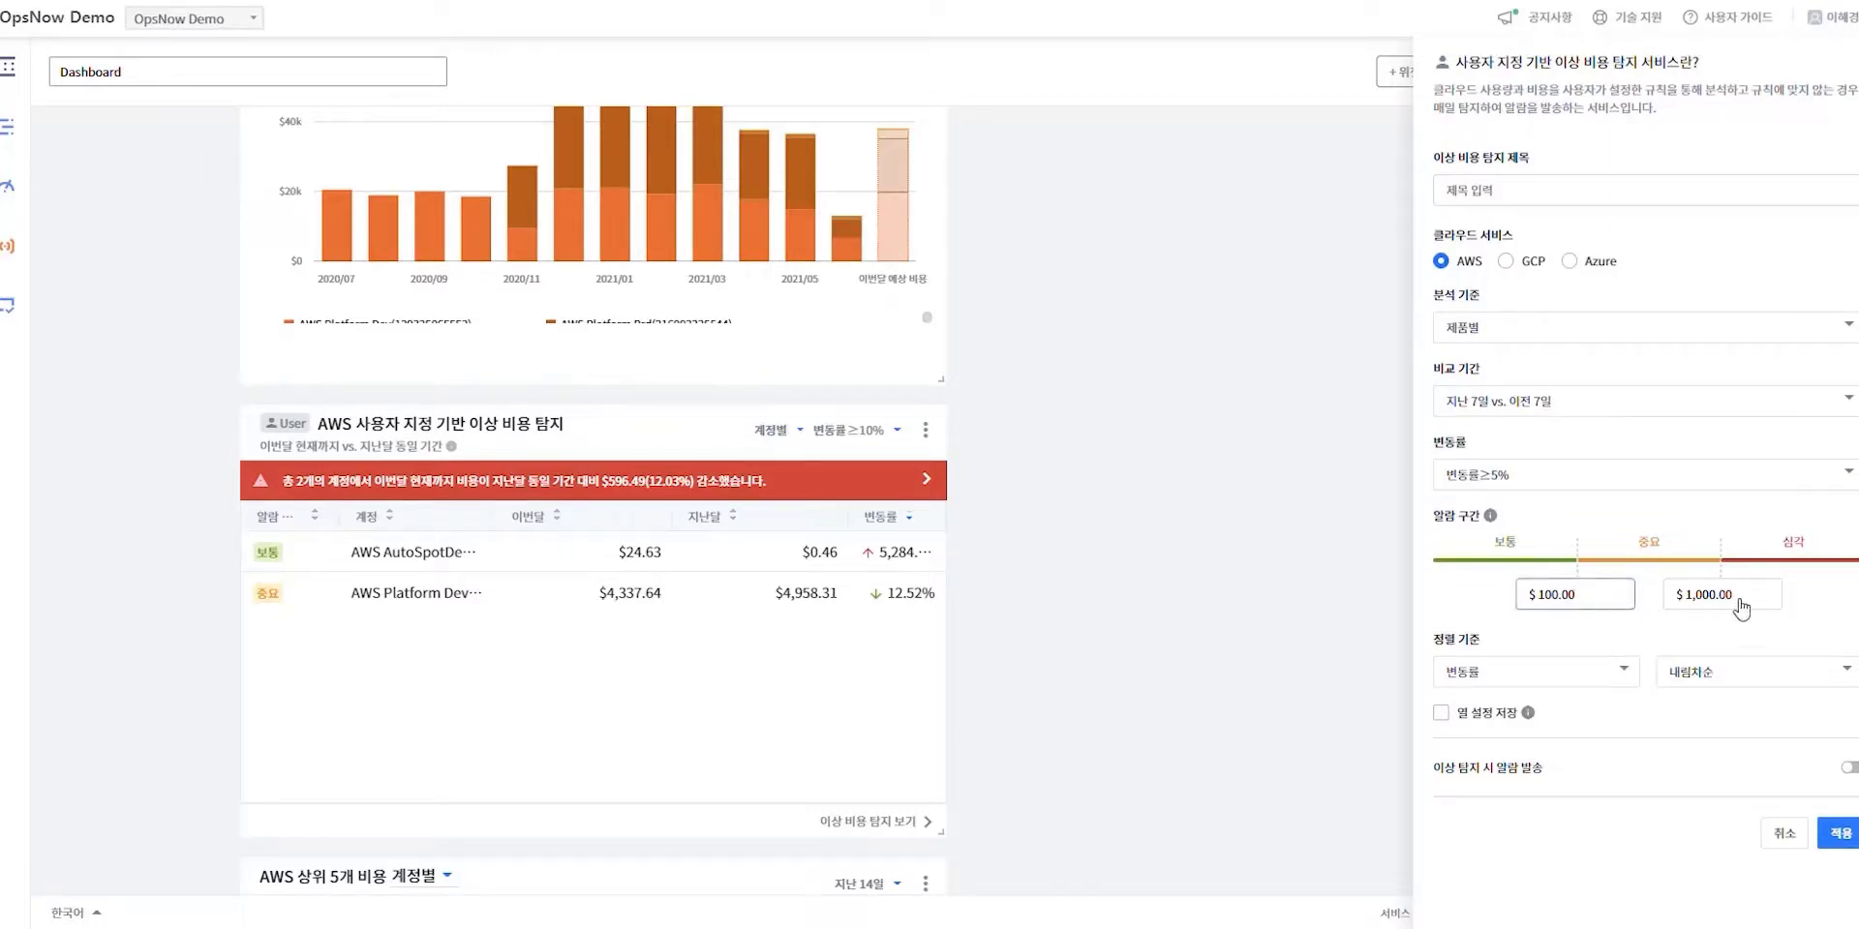
pyautogui.click(1751, 605)
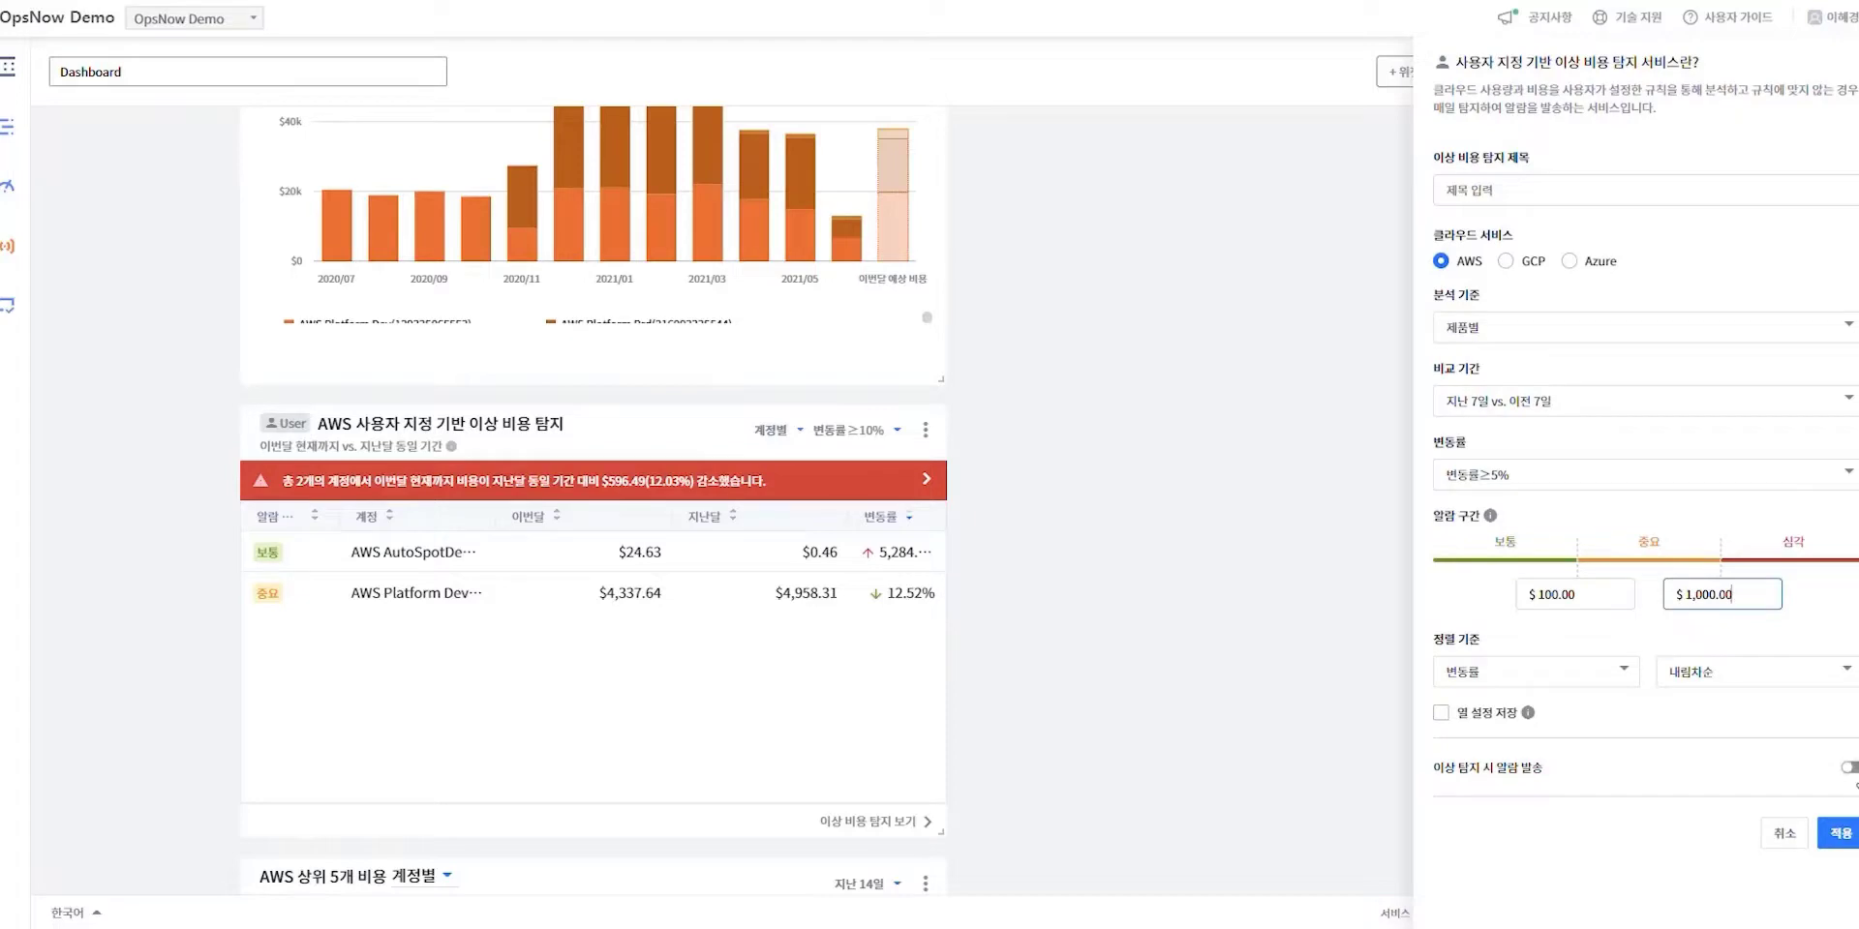
# - Enable alarm sending on anomaly detection (이상 탐지 시 알람 발송) with the email channel (이메일), and apply the widget settings
pyautogui.click(1847, 767)
pyautogui.scroll(-2, 1732, 697)
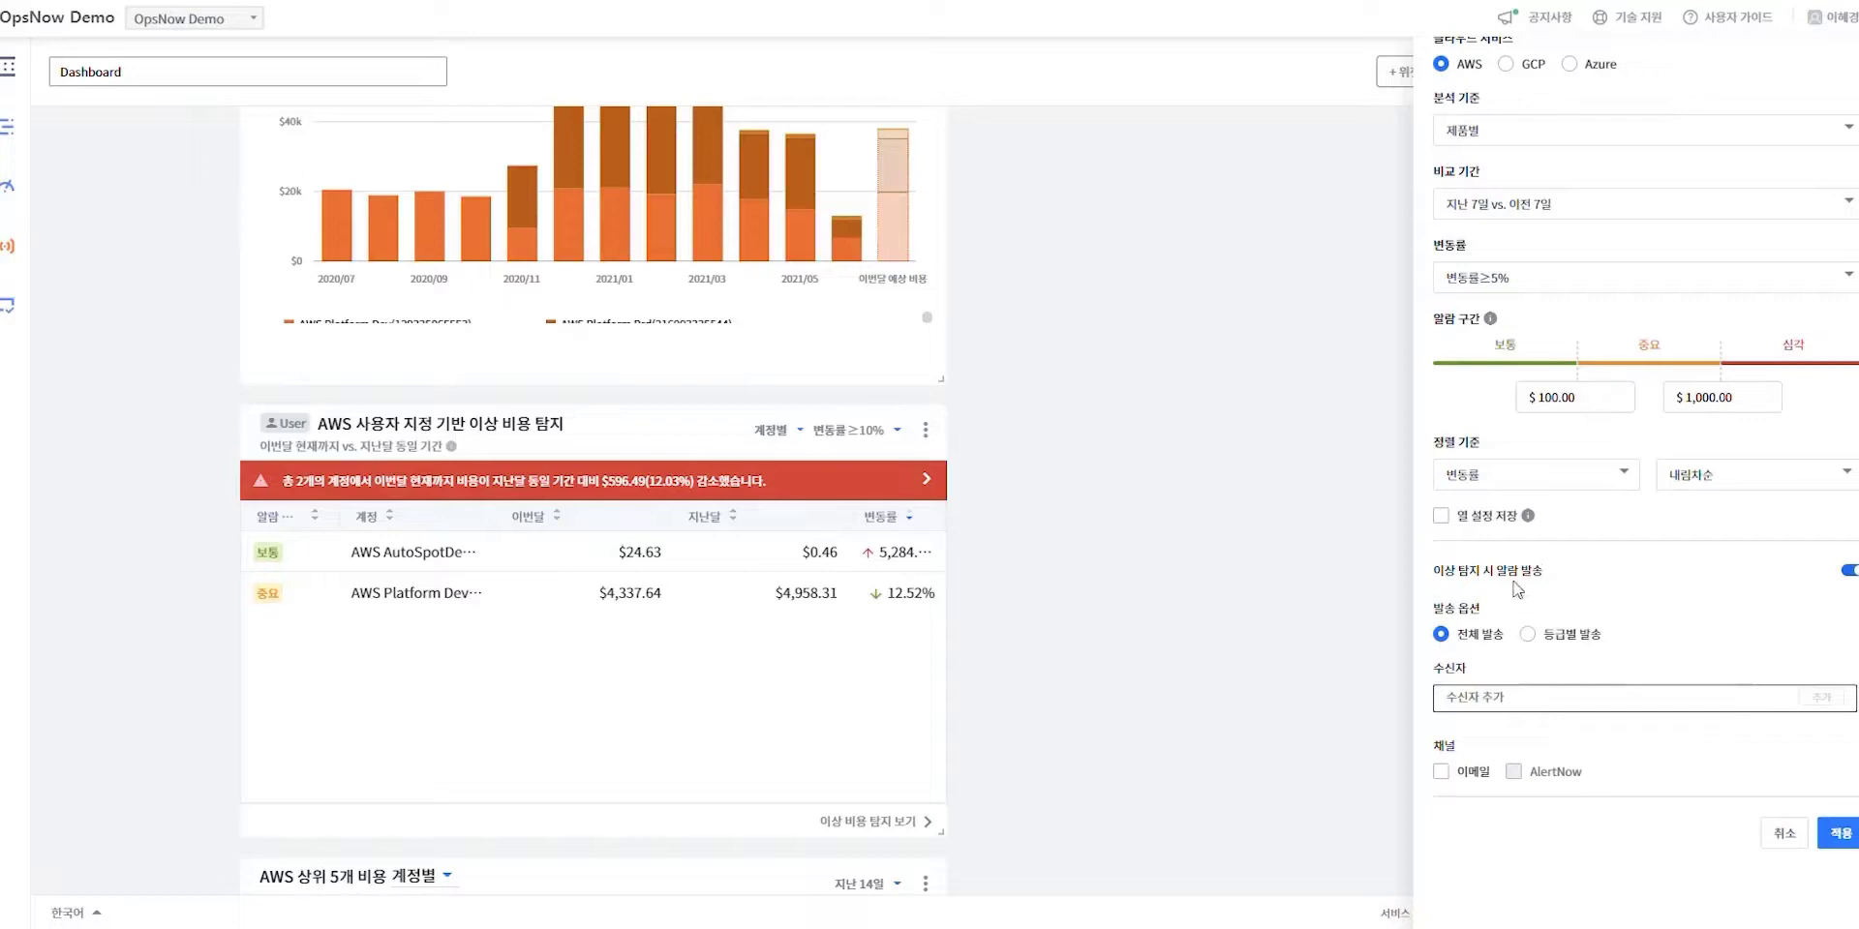
pyautogui.click(1508, 702)
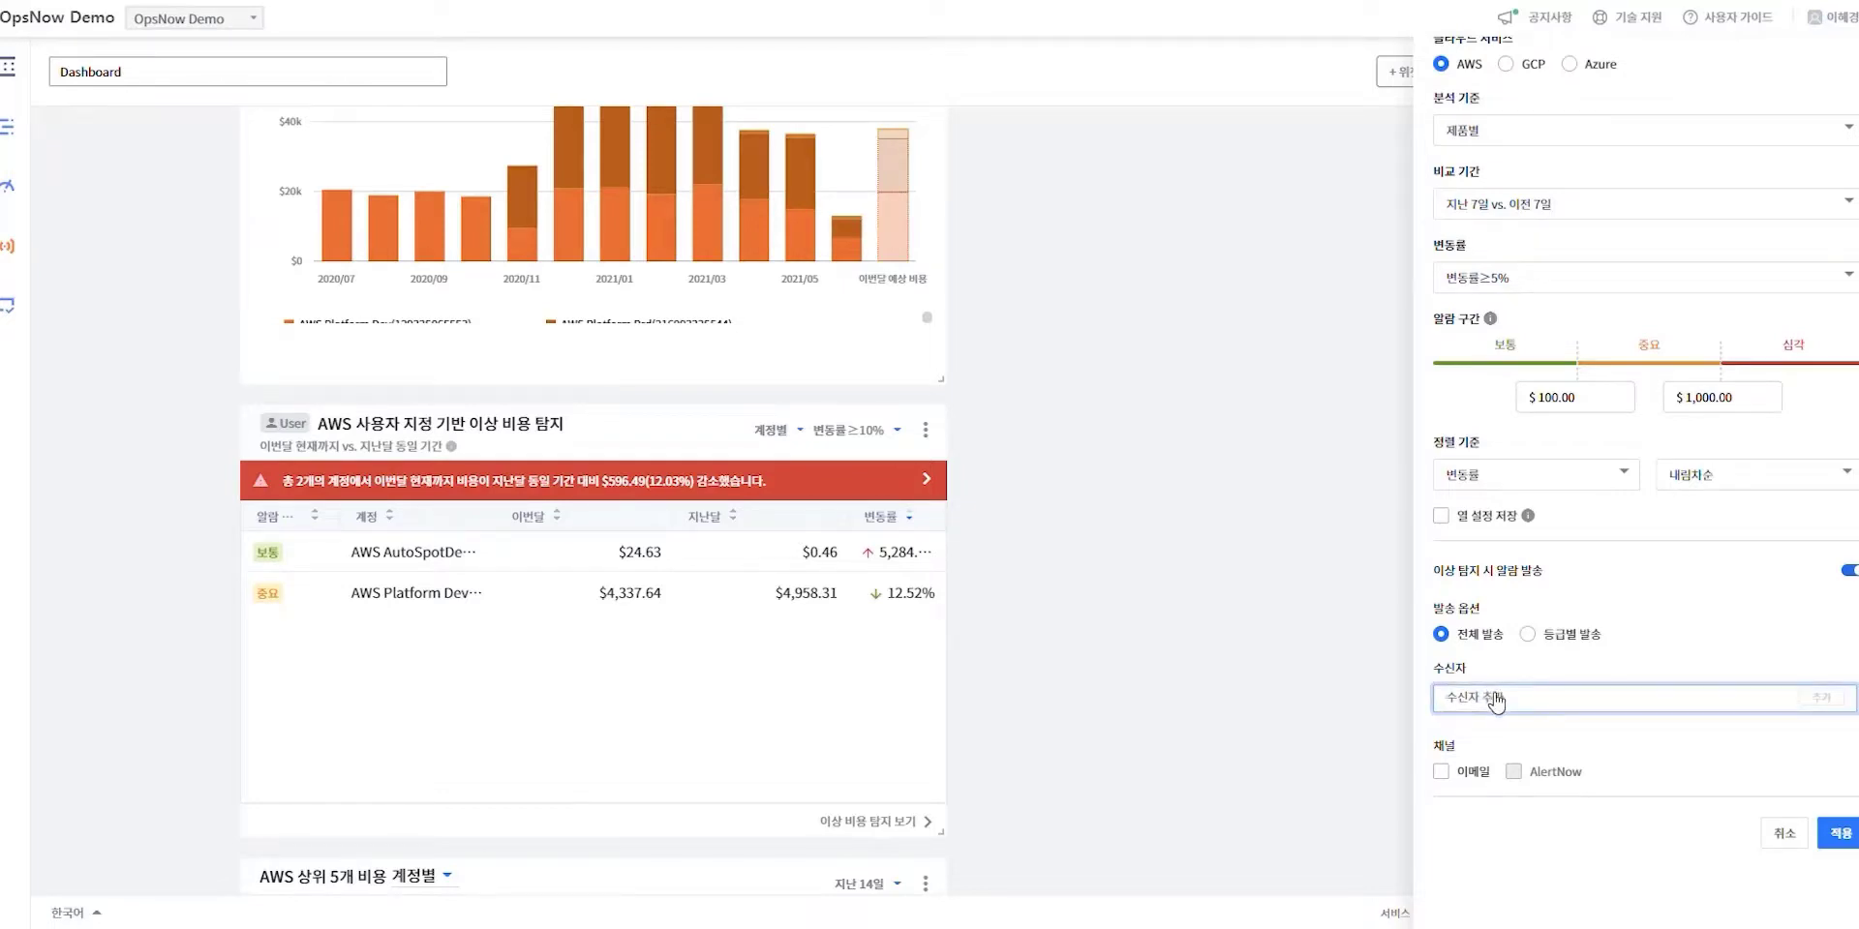
pyautogui.click(1512, 674)
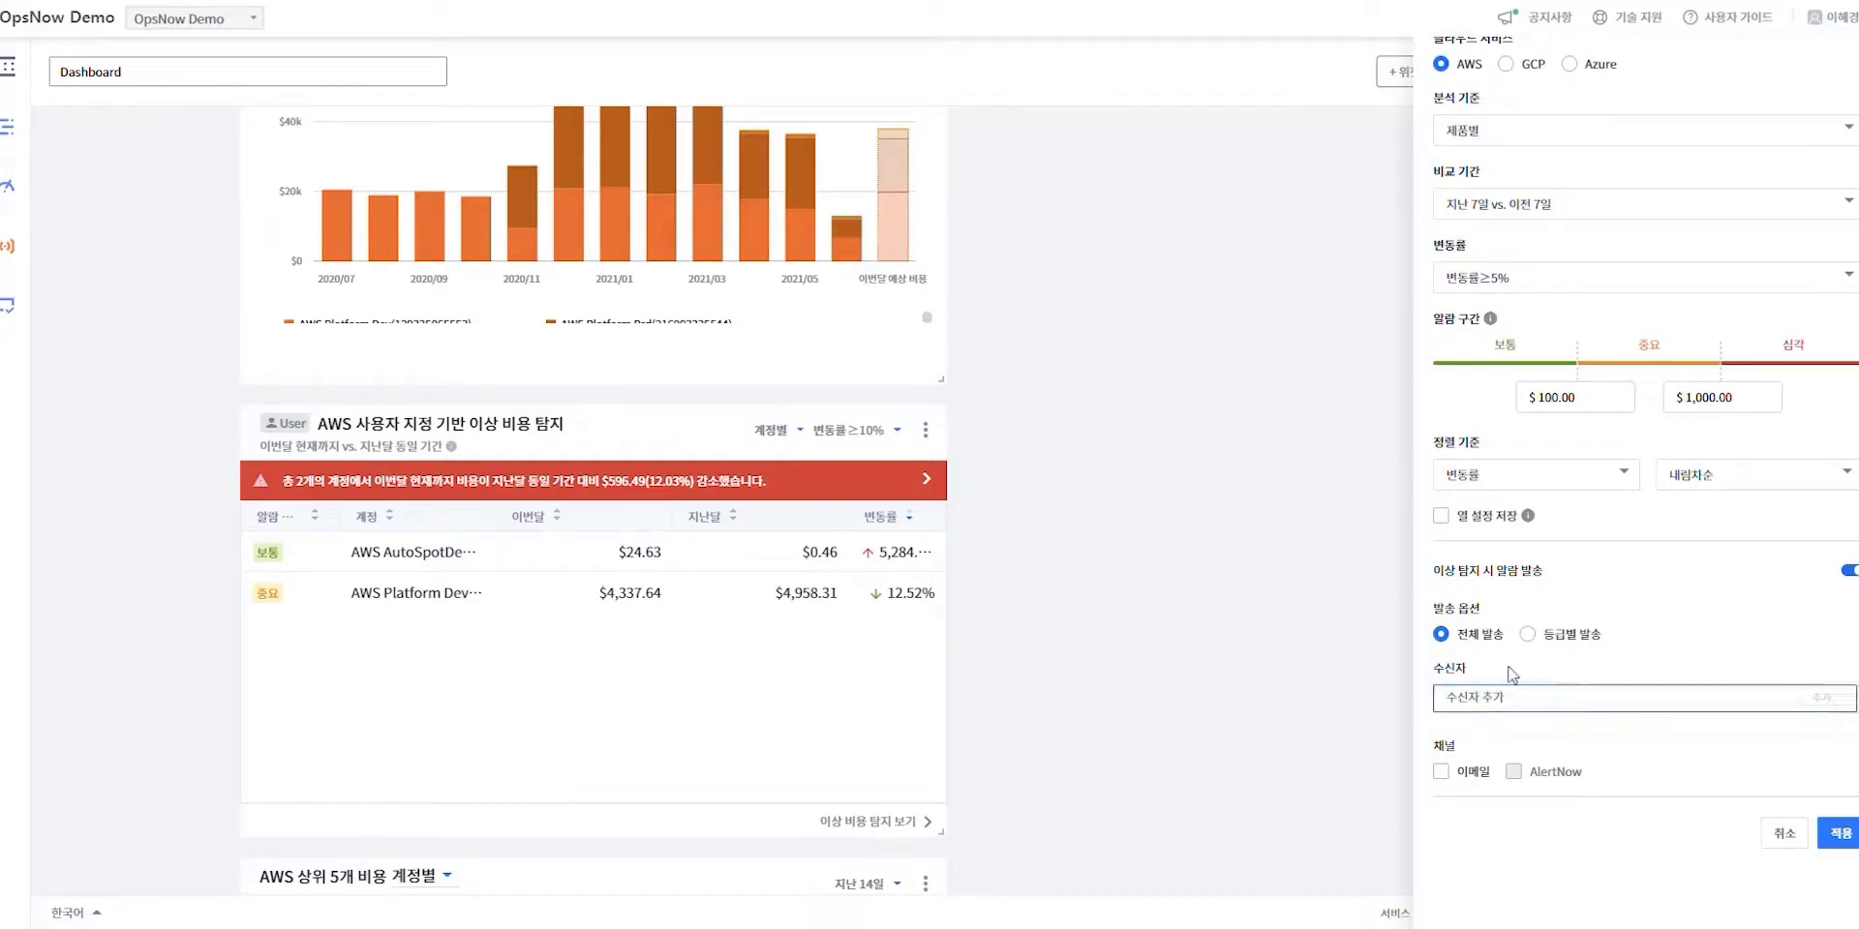
pyautogui.click(1442, 772)
pyautogui.click(1845, 835)
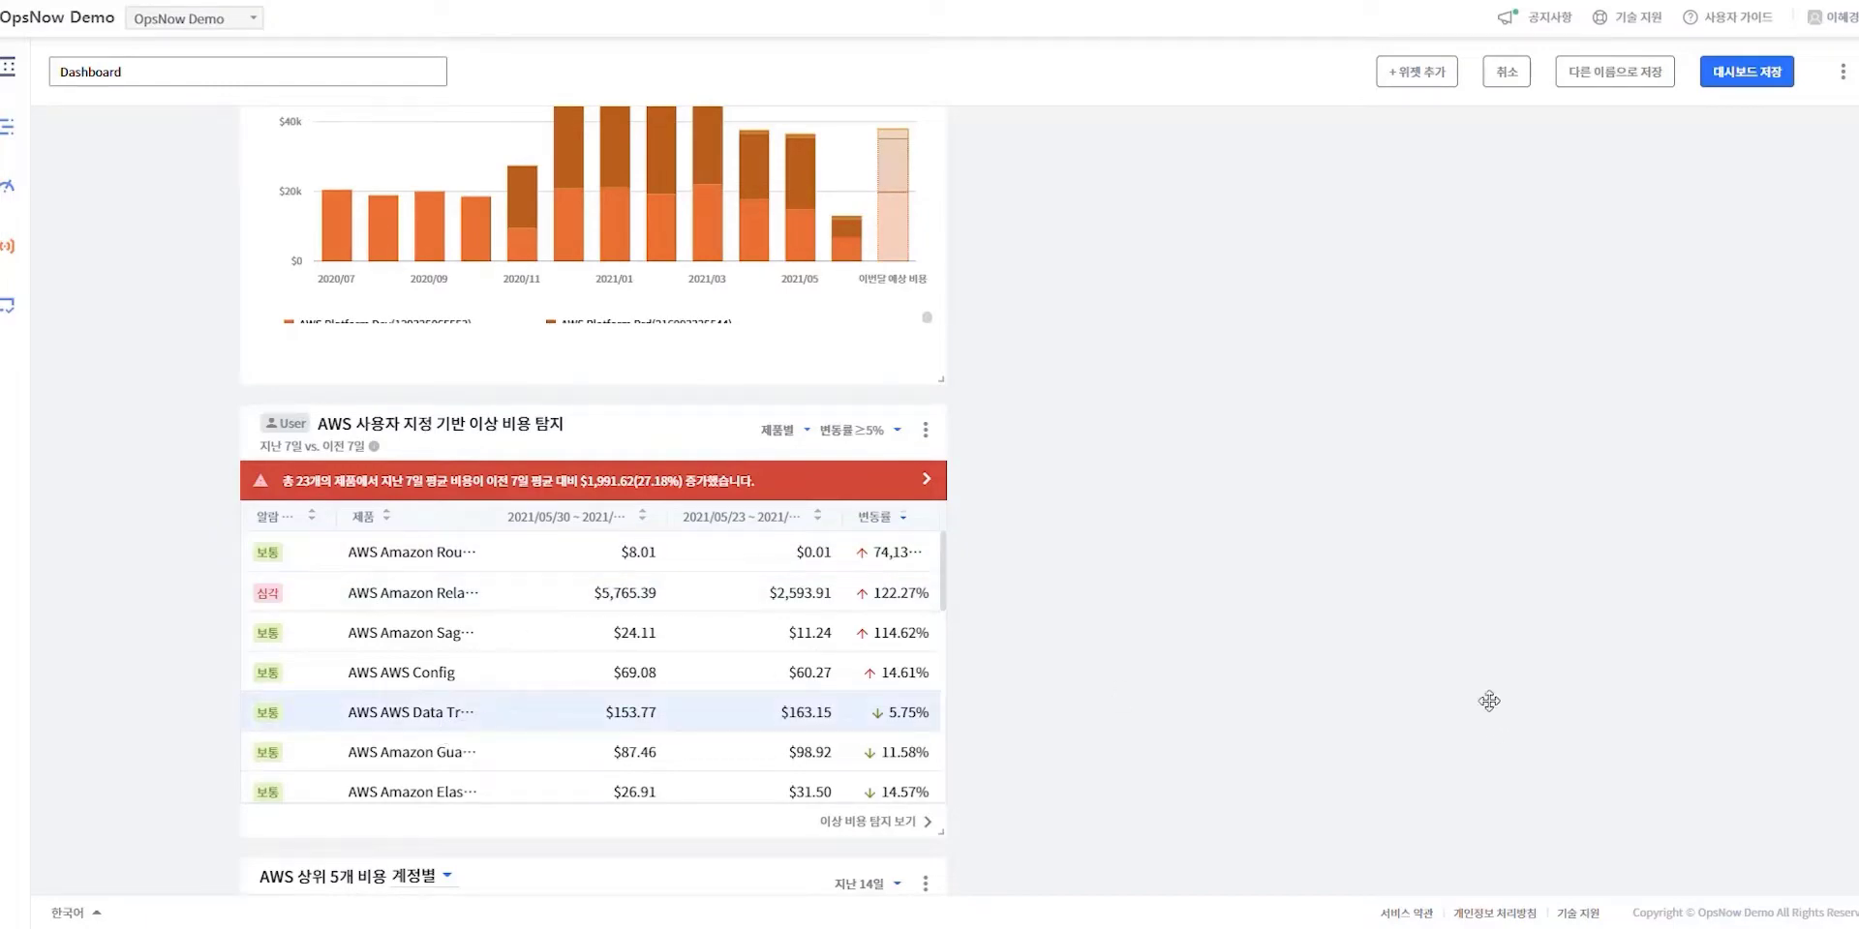
# - Examine the anomaly point details in the AWS AI-based anomaly detection widget and look over the dashboard layout
pyautogui.scroll(10, 1328, 688)
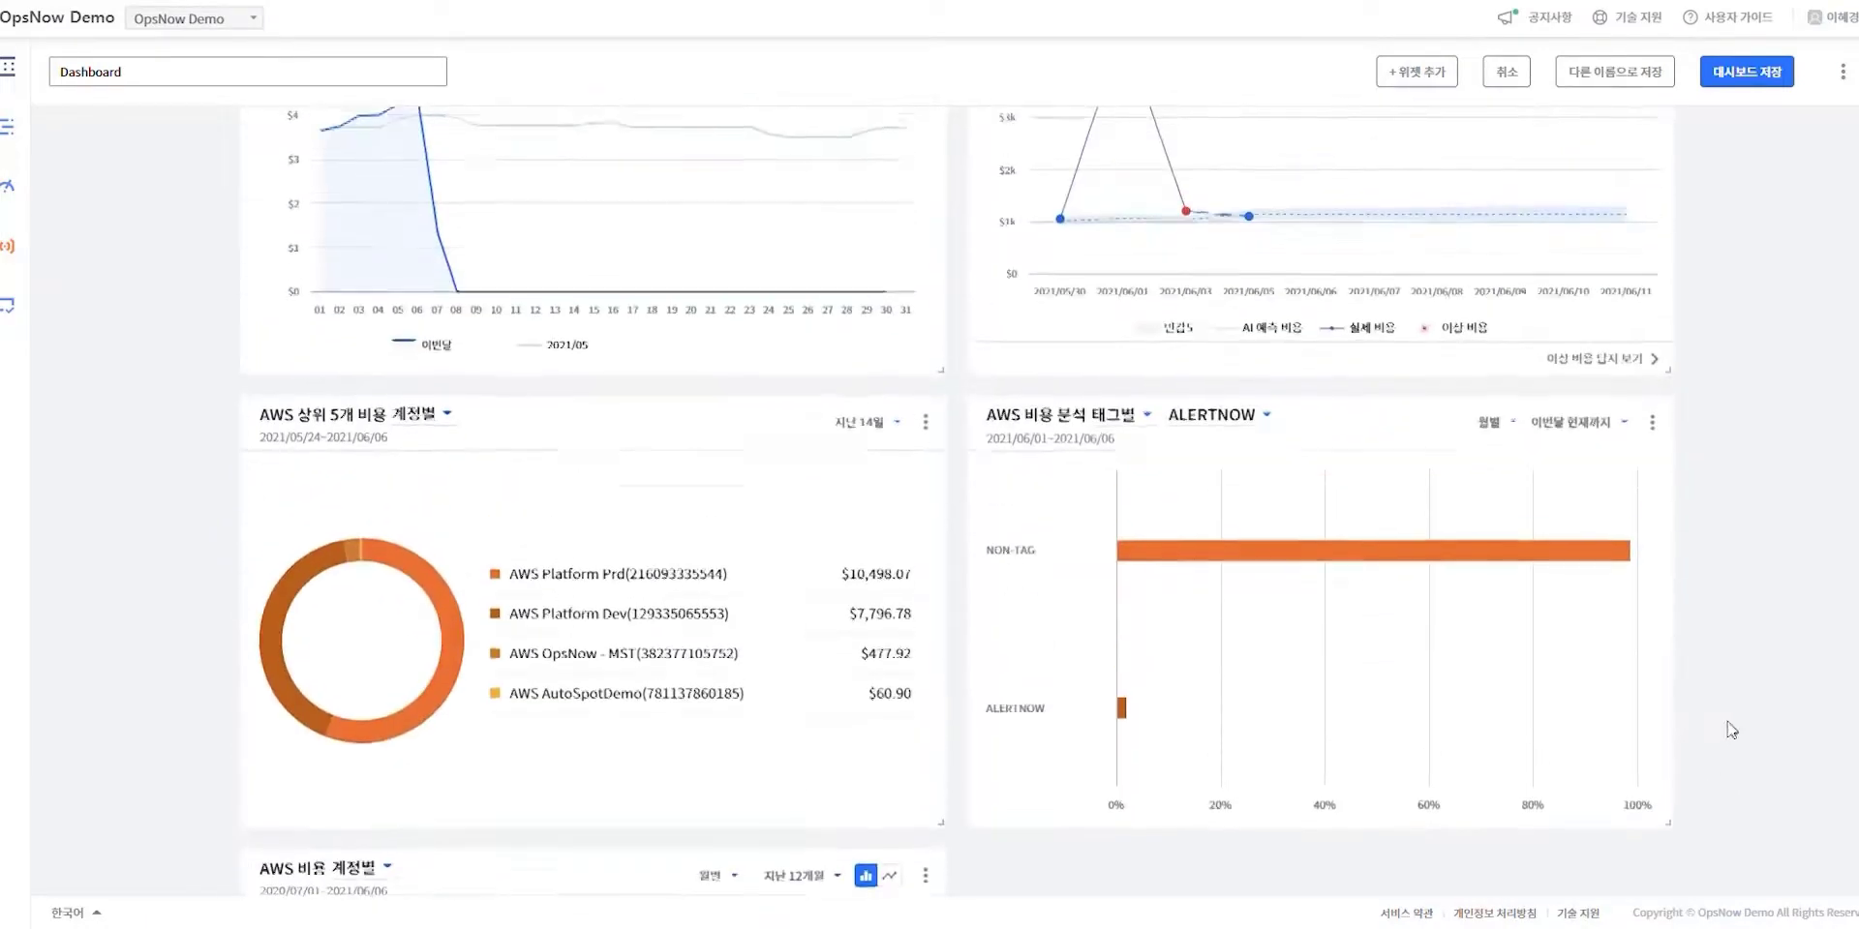
pyautogui.scroll(3, 1731, 731)
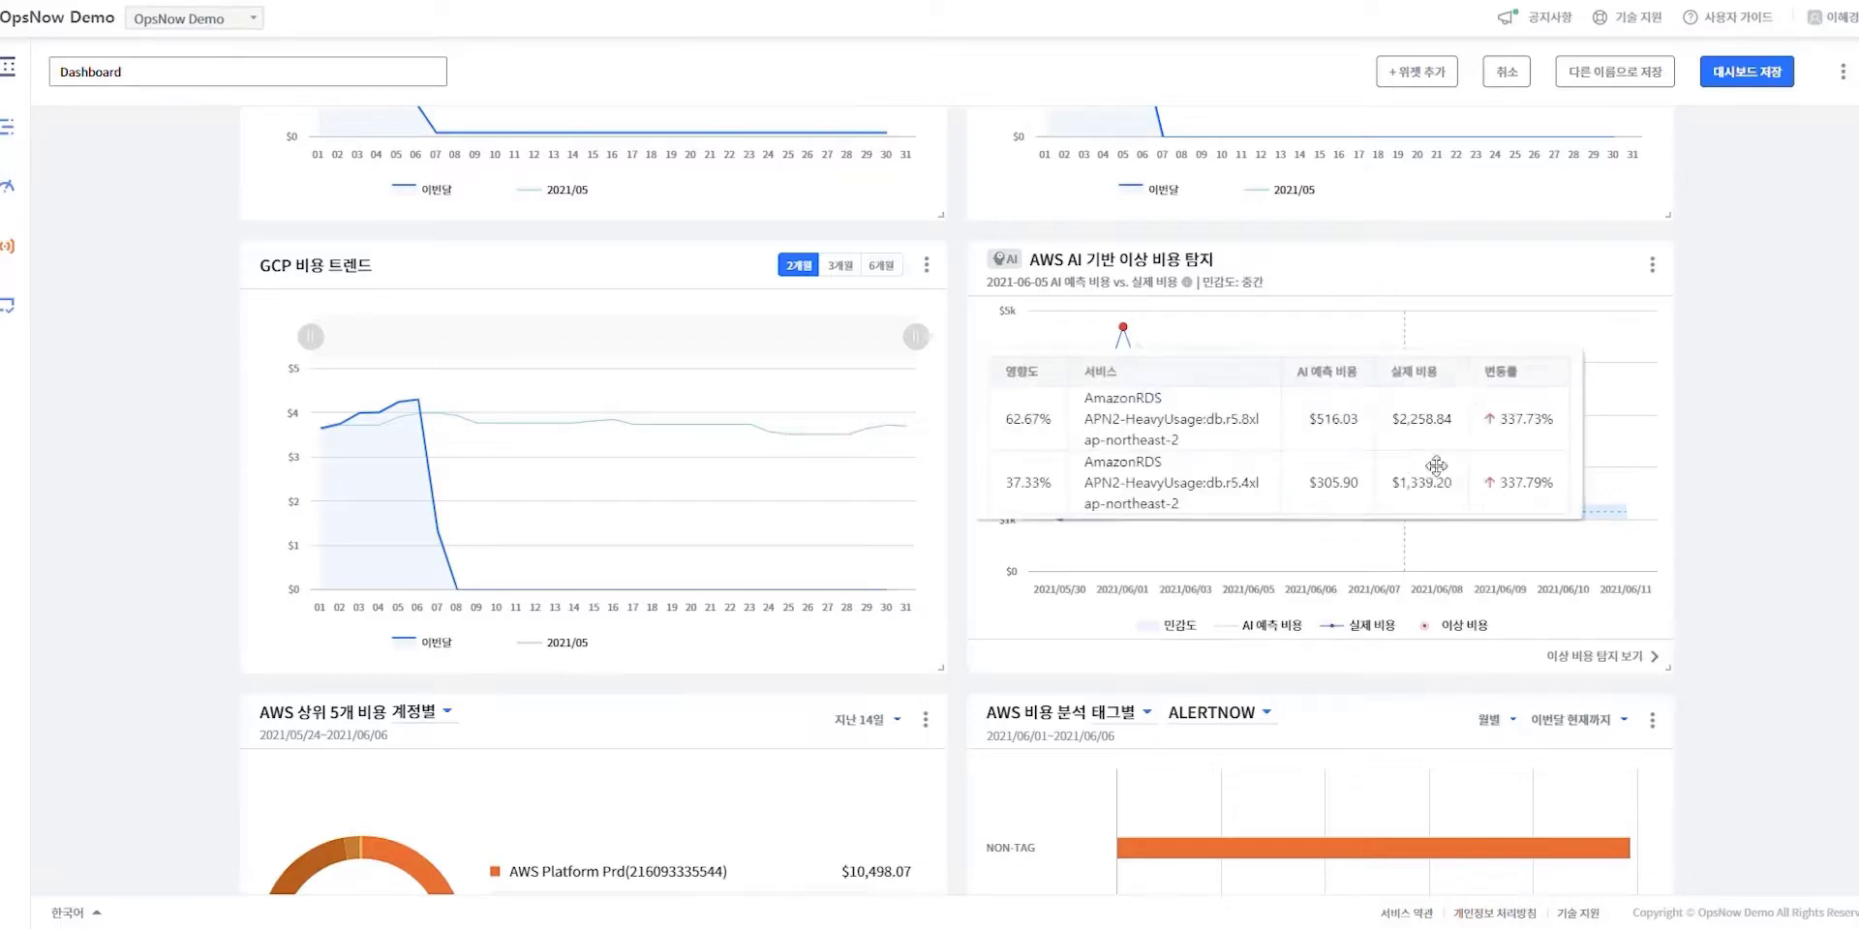
pyautogui.moveTo(1137, 332)
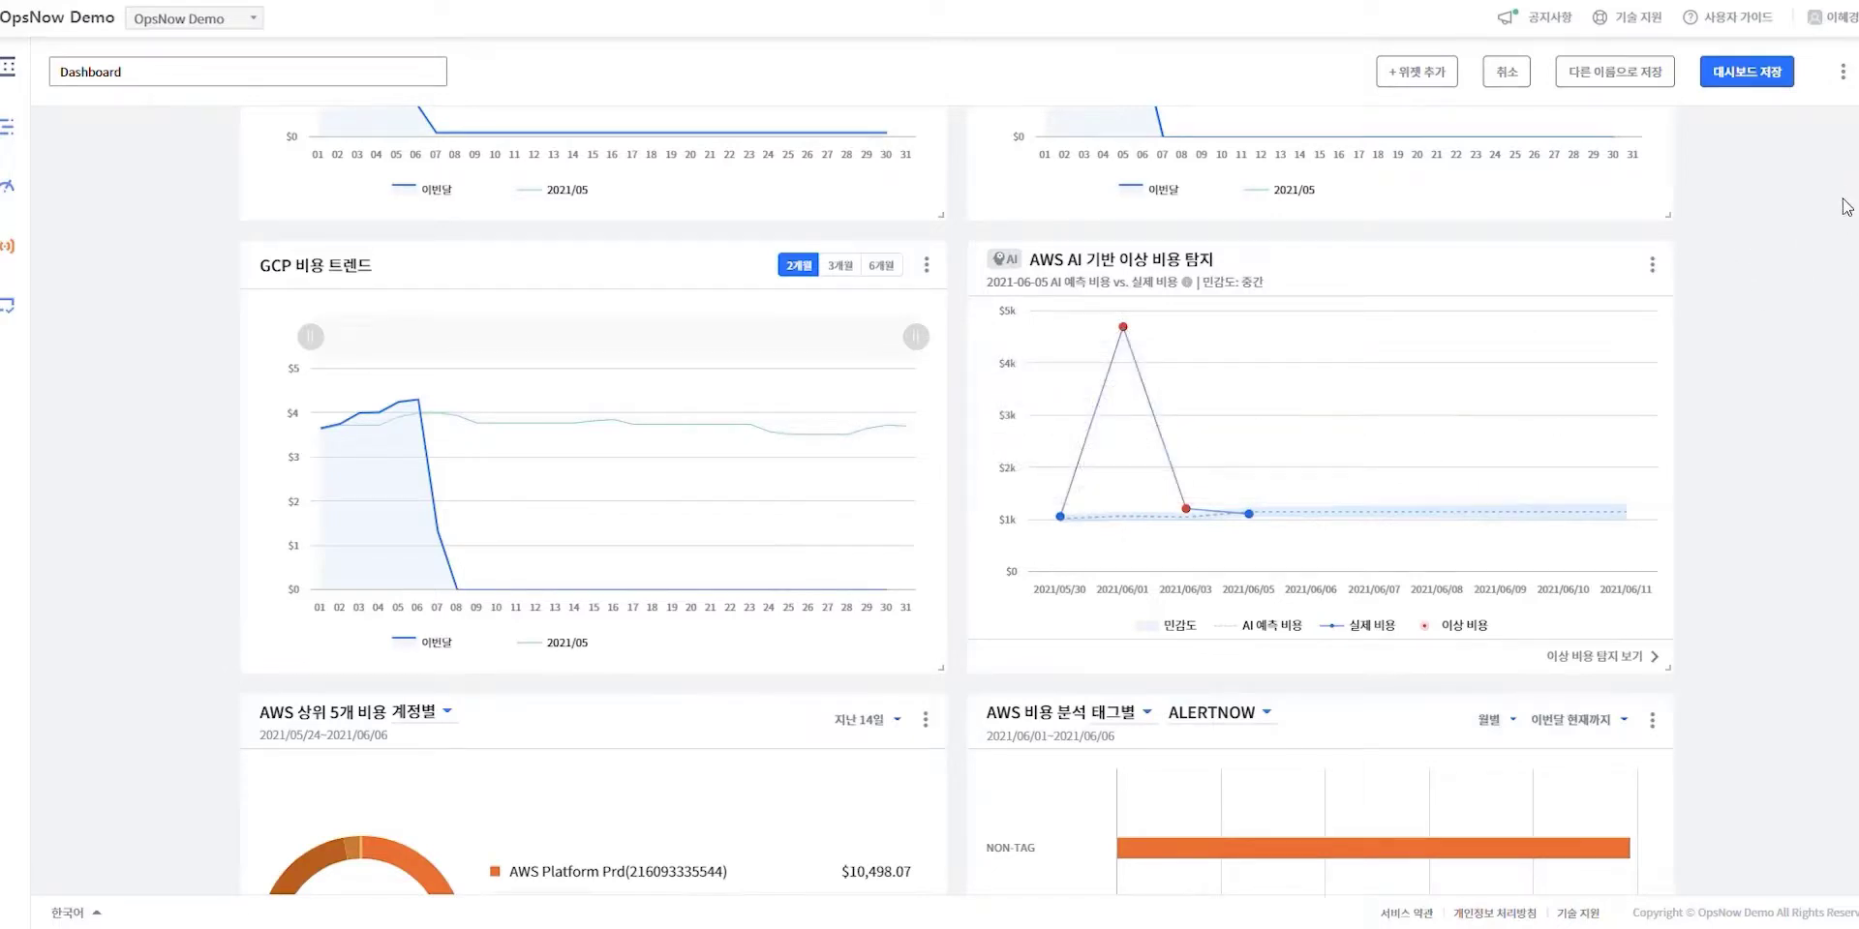
pyautogui.scroll(-4, 1836, 216)
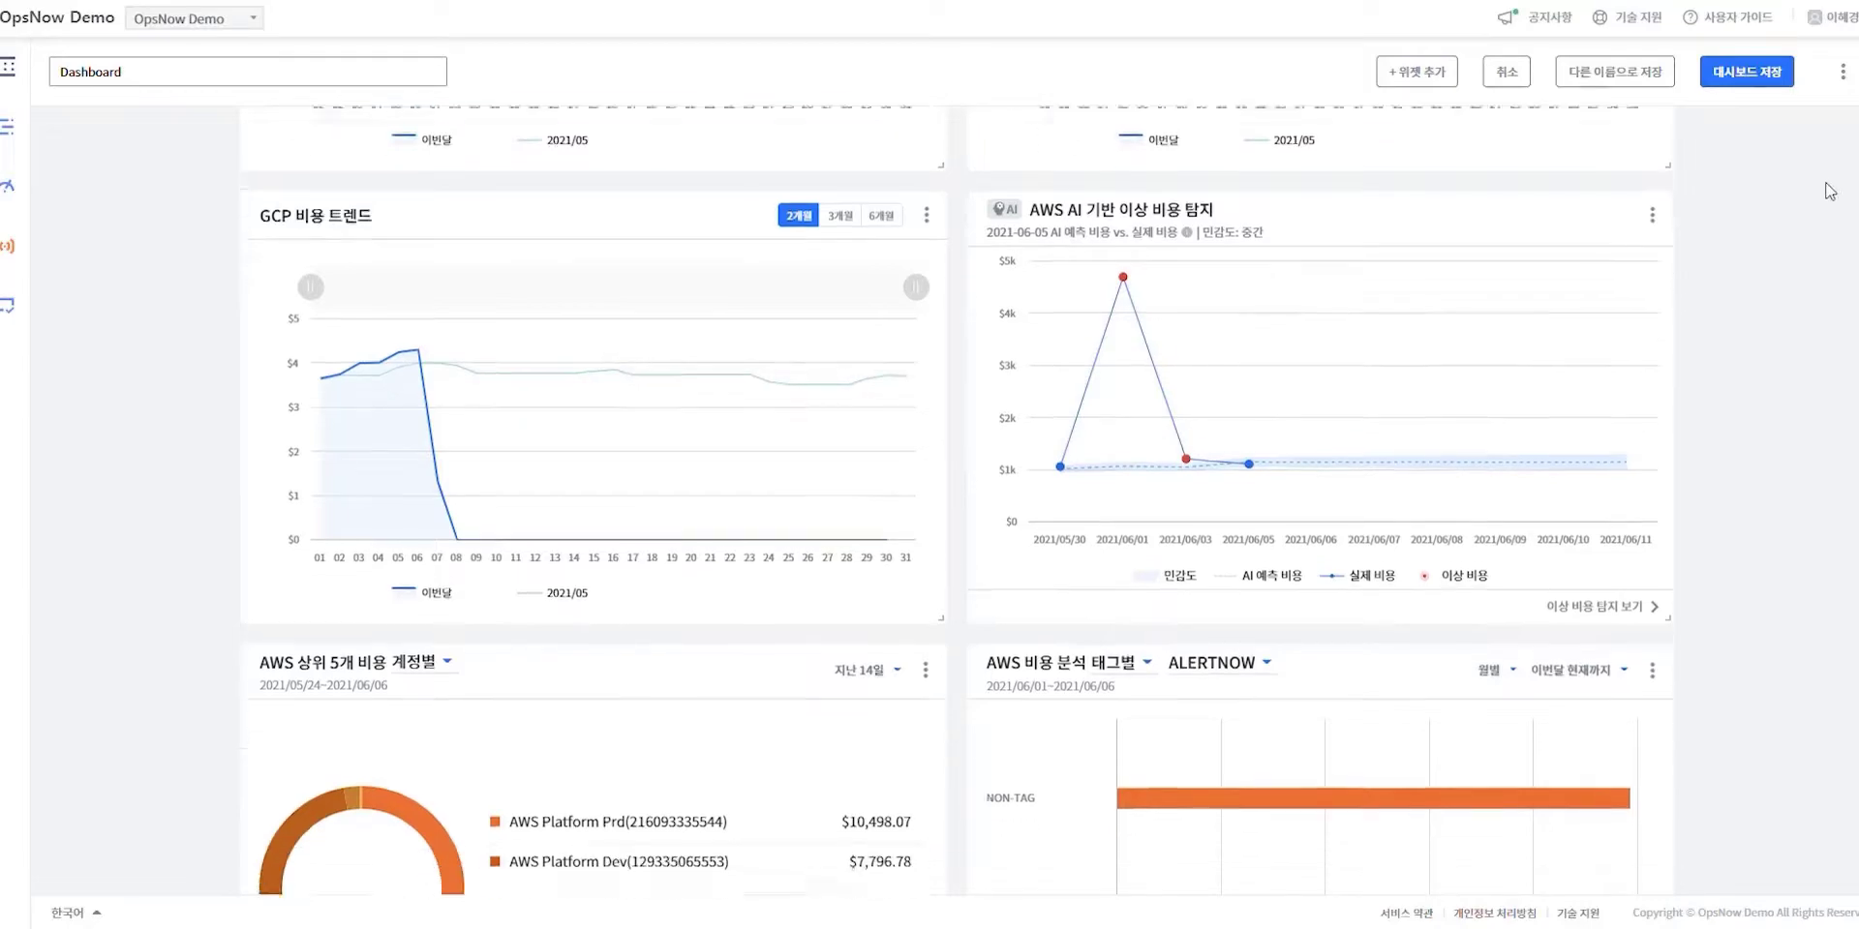
pyautogui.scroll(-7, 1837, 216)
pyautogui.scroll(10, 1839, 194)
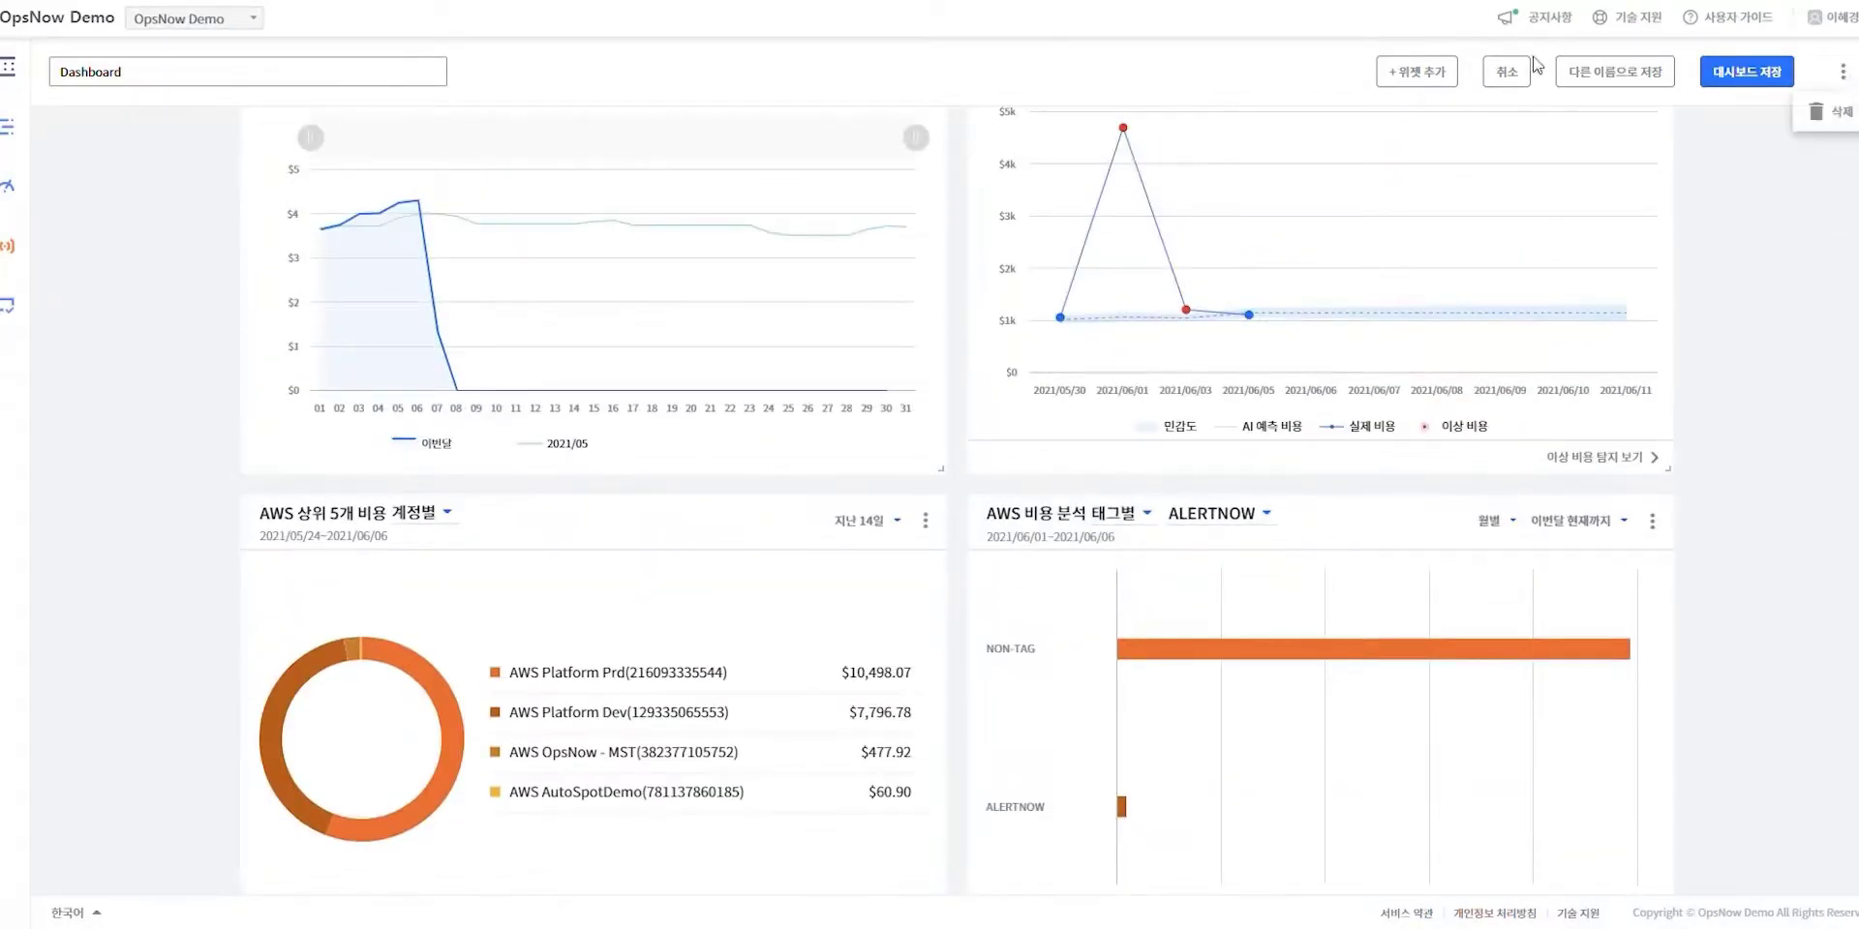
# - Add the multi-cloud integrated cost widget (통합 비용) to the dashboard, check its chart, and save the dashboard
pyautogui.click(1444, 72)
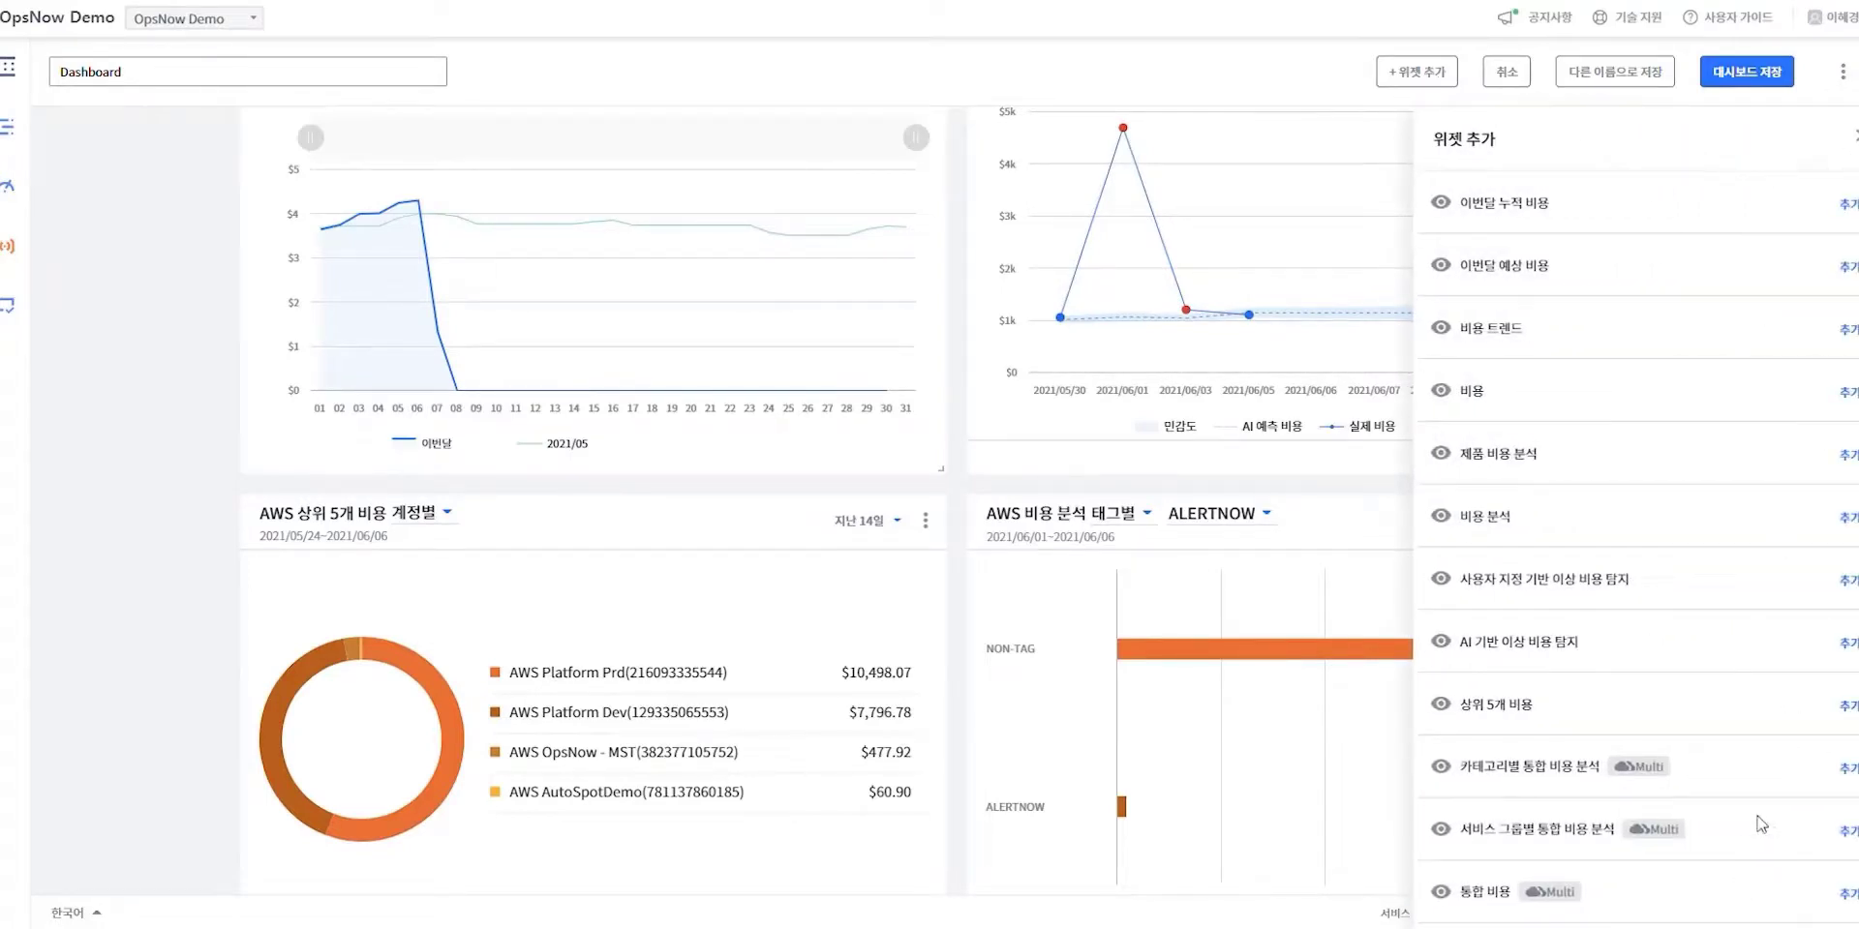
pyautogui.click(1847, 892)
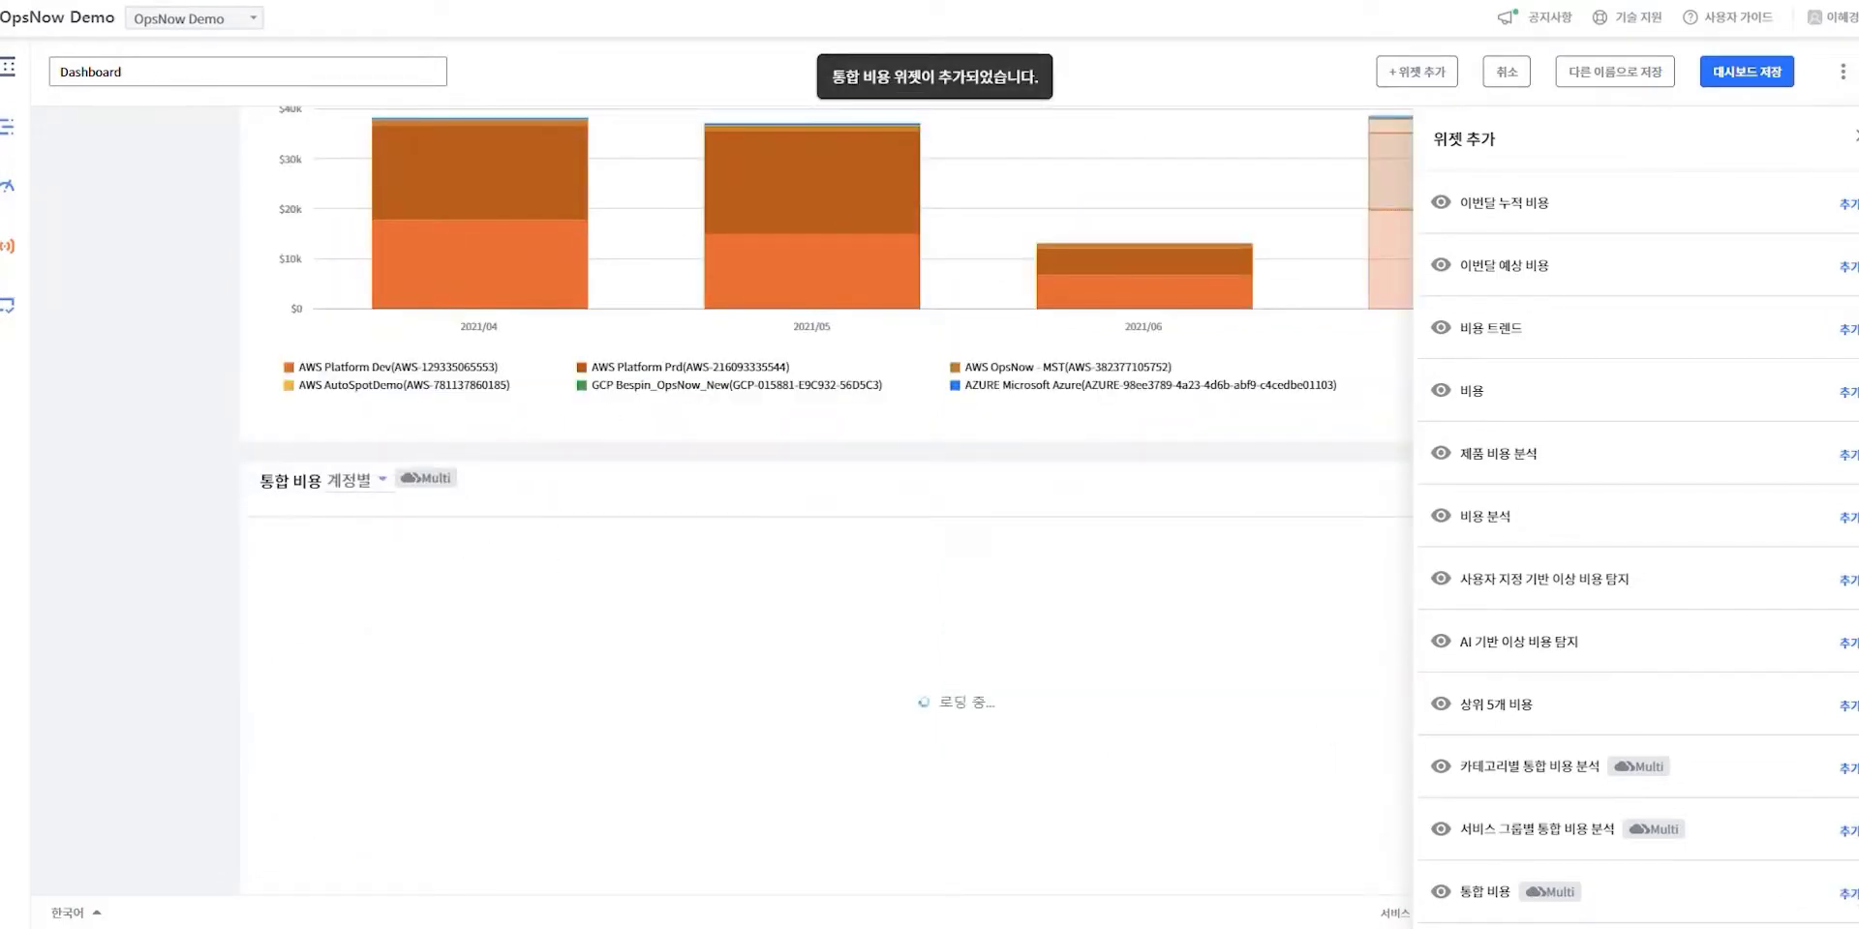
pyautogui.click(1856, 136)
pyautogui.scroll(-1, 1844, 392)
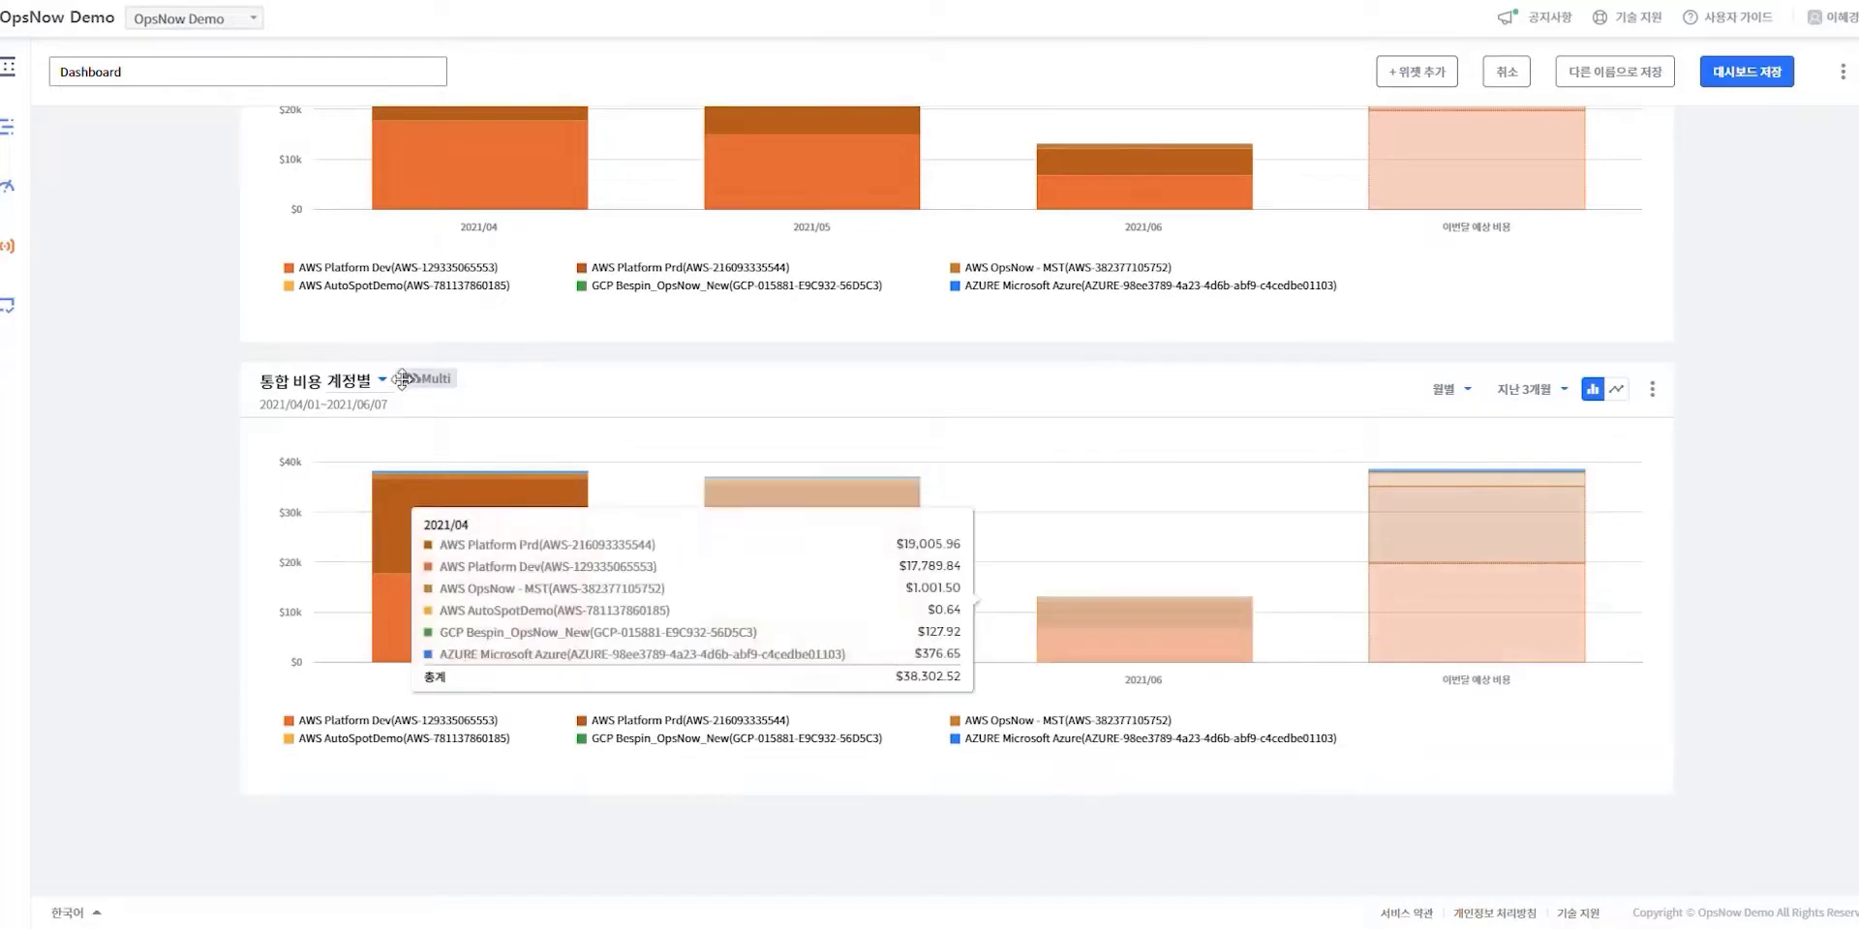
pyautogui.moveTo(455, 502)
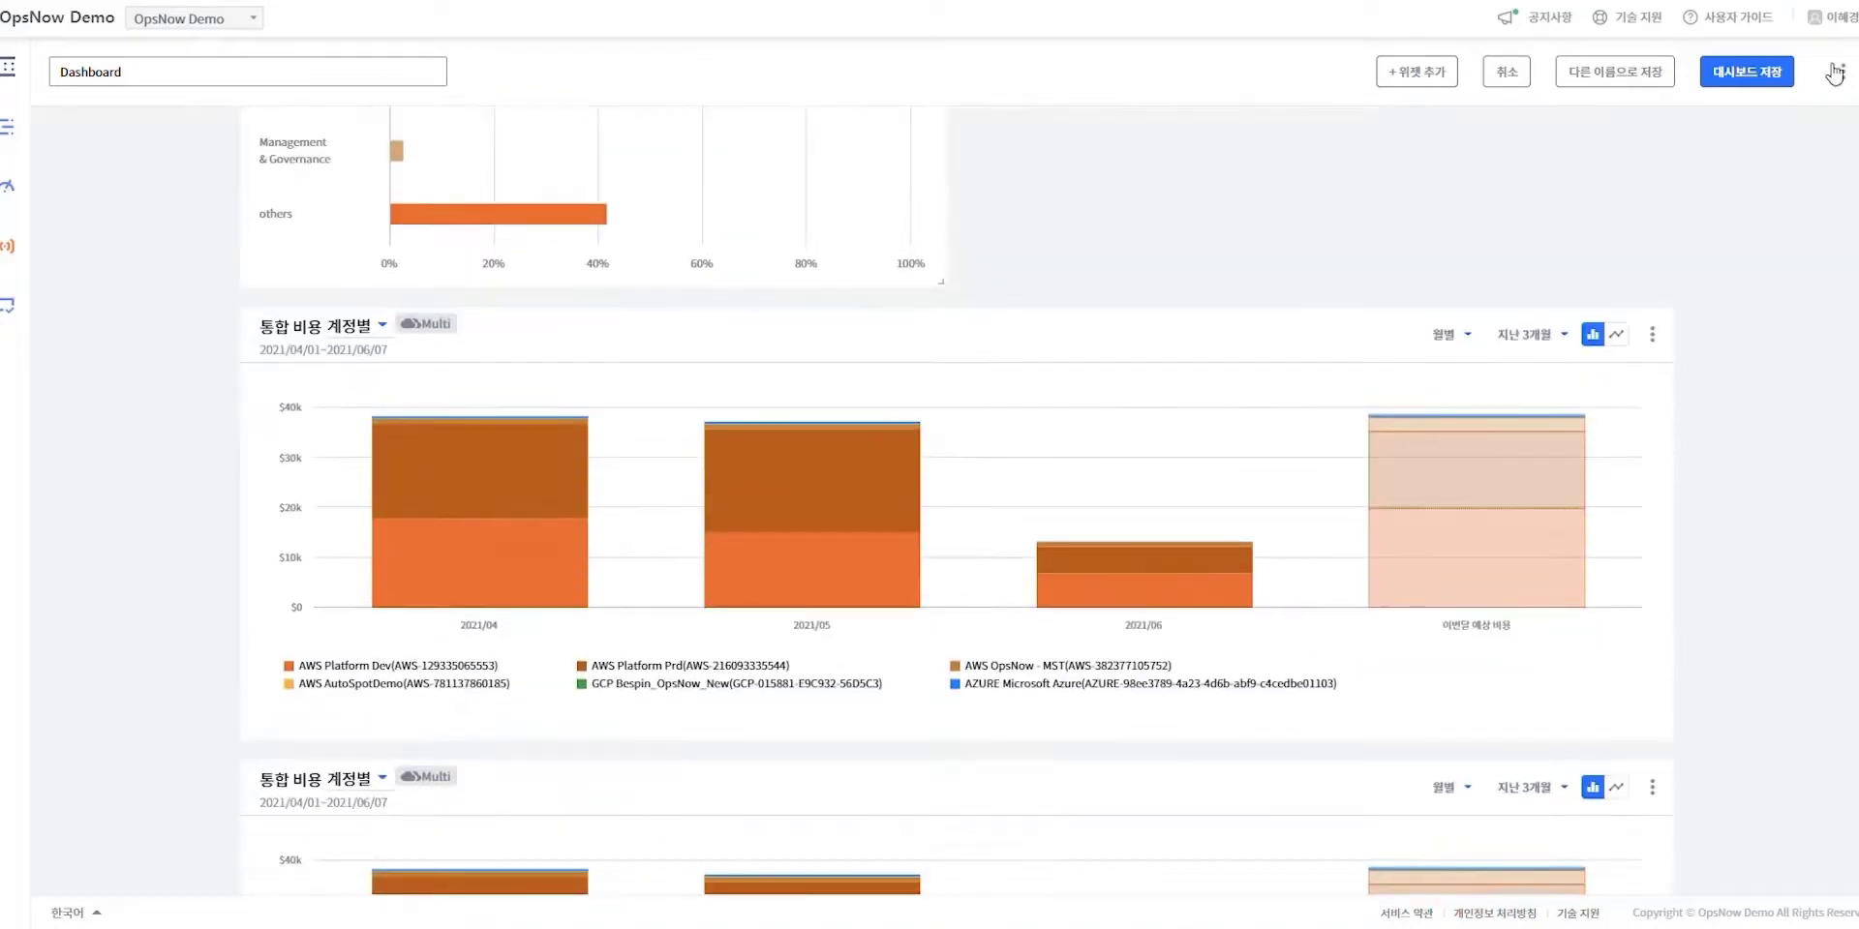
pyautogui.scroll(-4, 1781, 58)
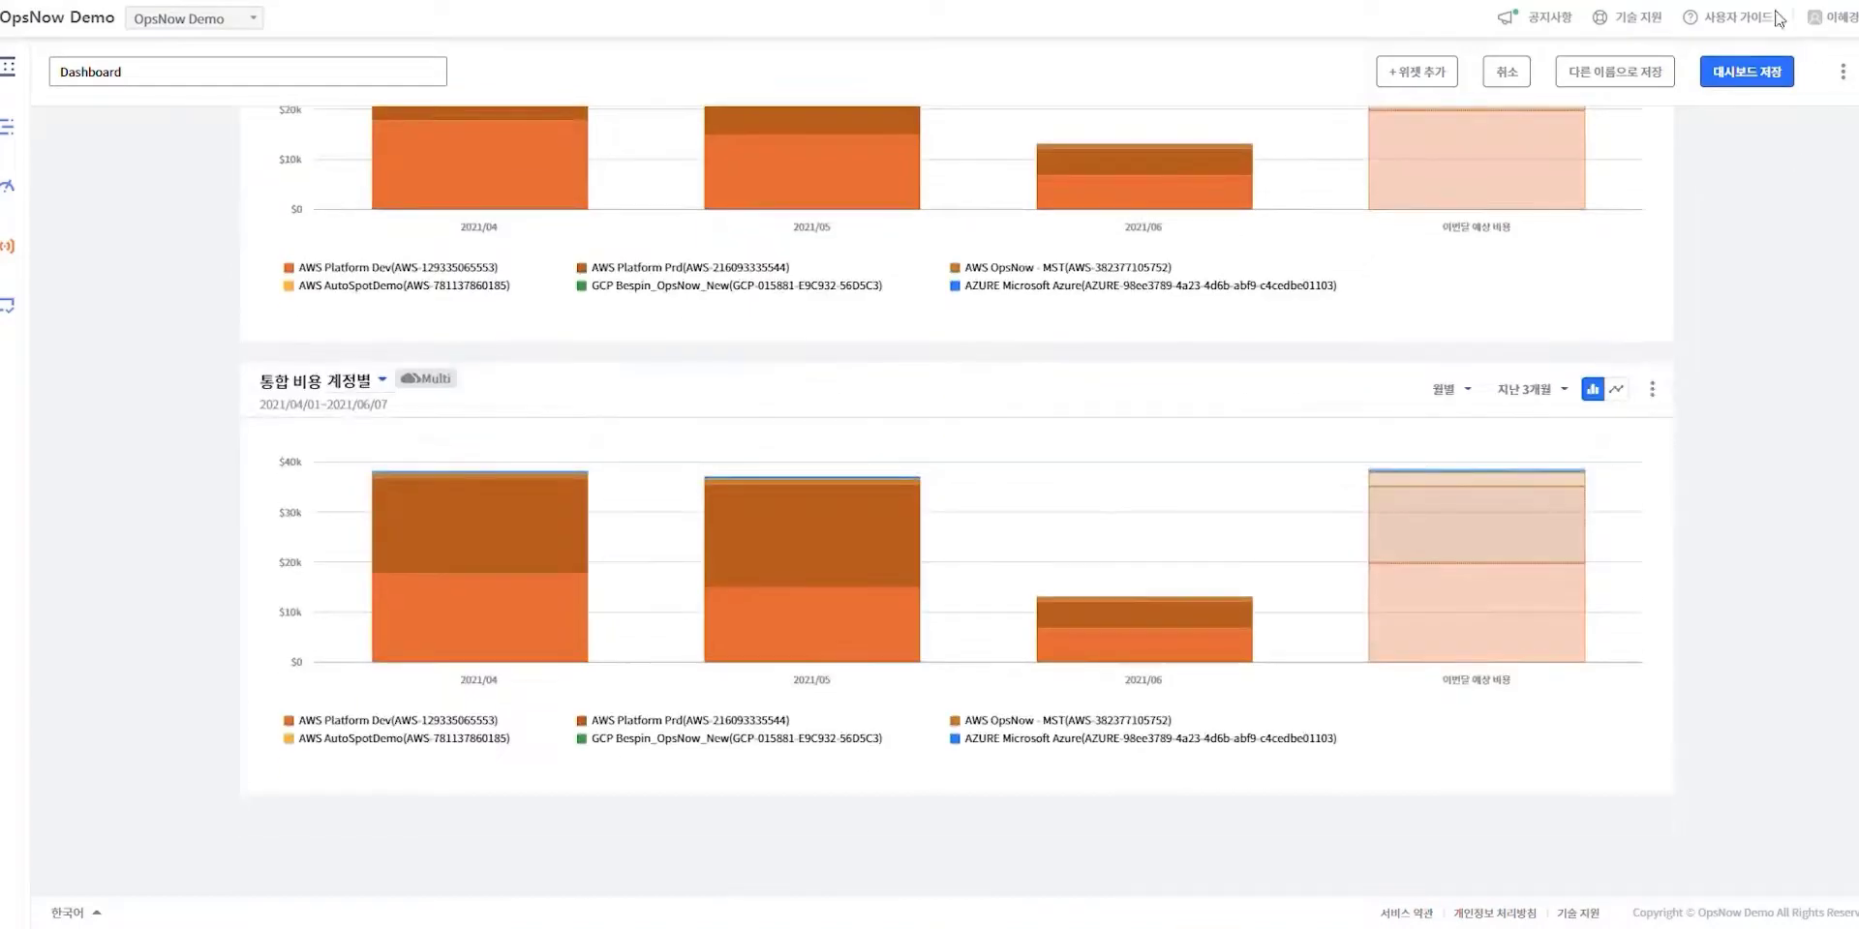
pyautogui.click(1784, 81)
# - Switch to the Finance Dashboard, check the actions offered in the dashboard list, and review its cost widgets
pyautogui.click(143, 74)
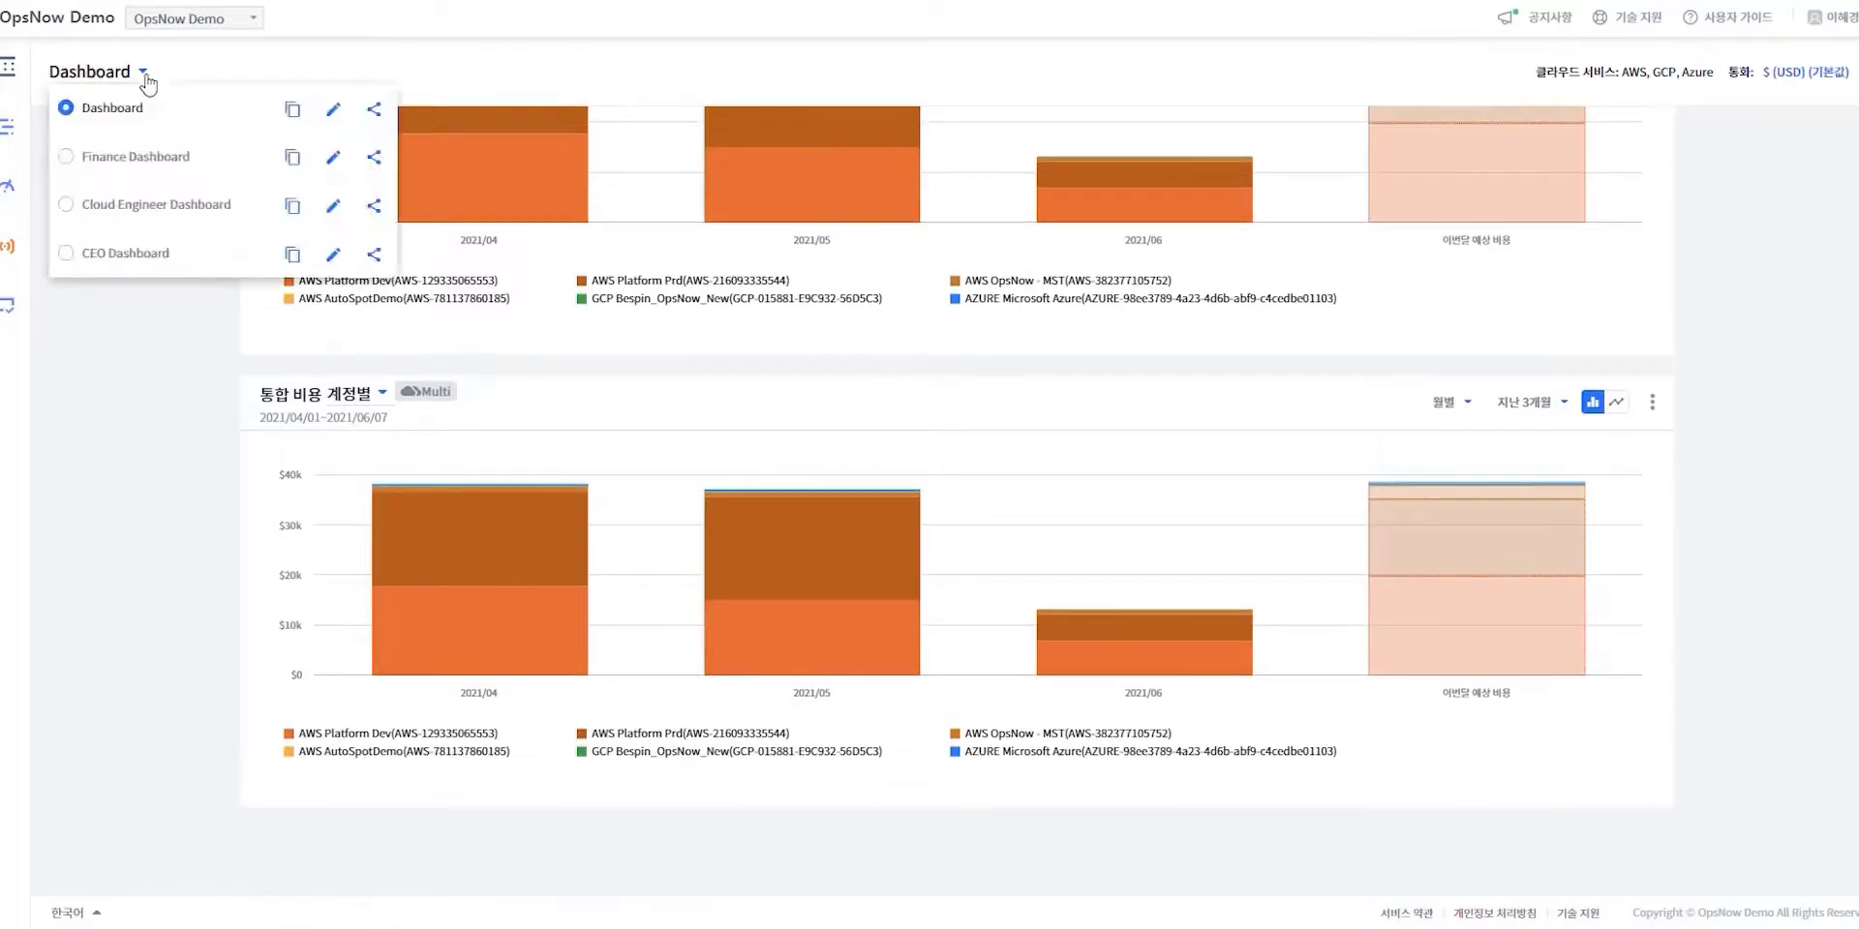
pyautogui.click(67, 158)
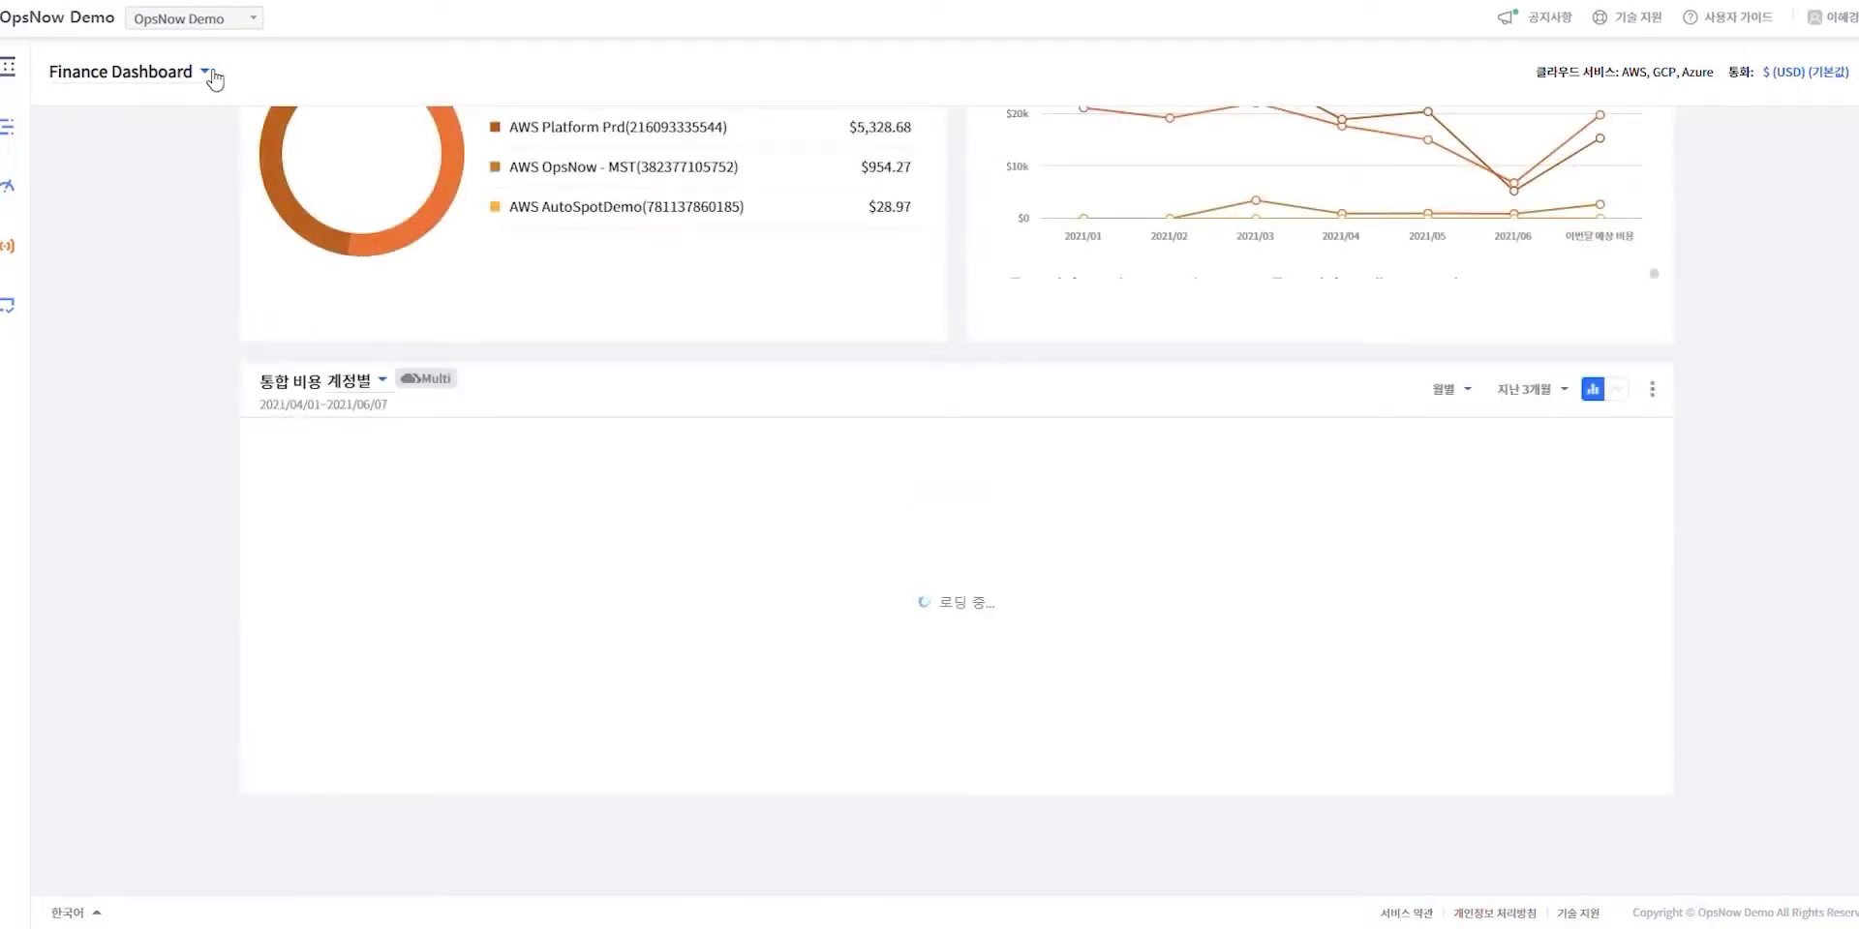
pyautogui.click(212, 78)
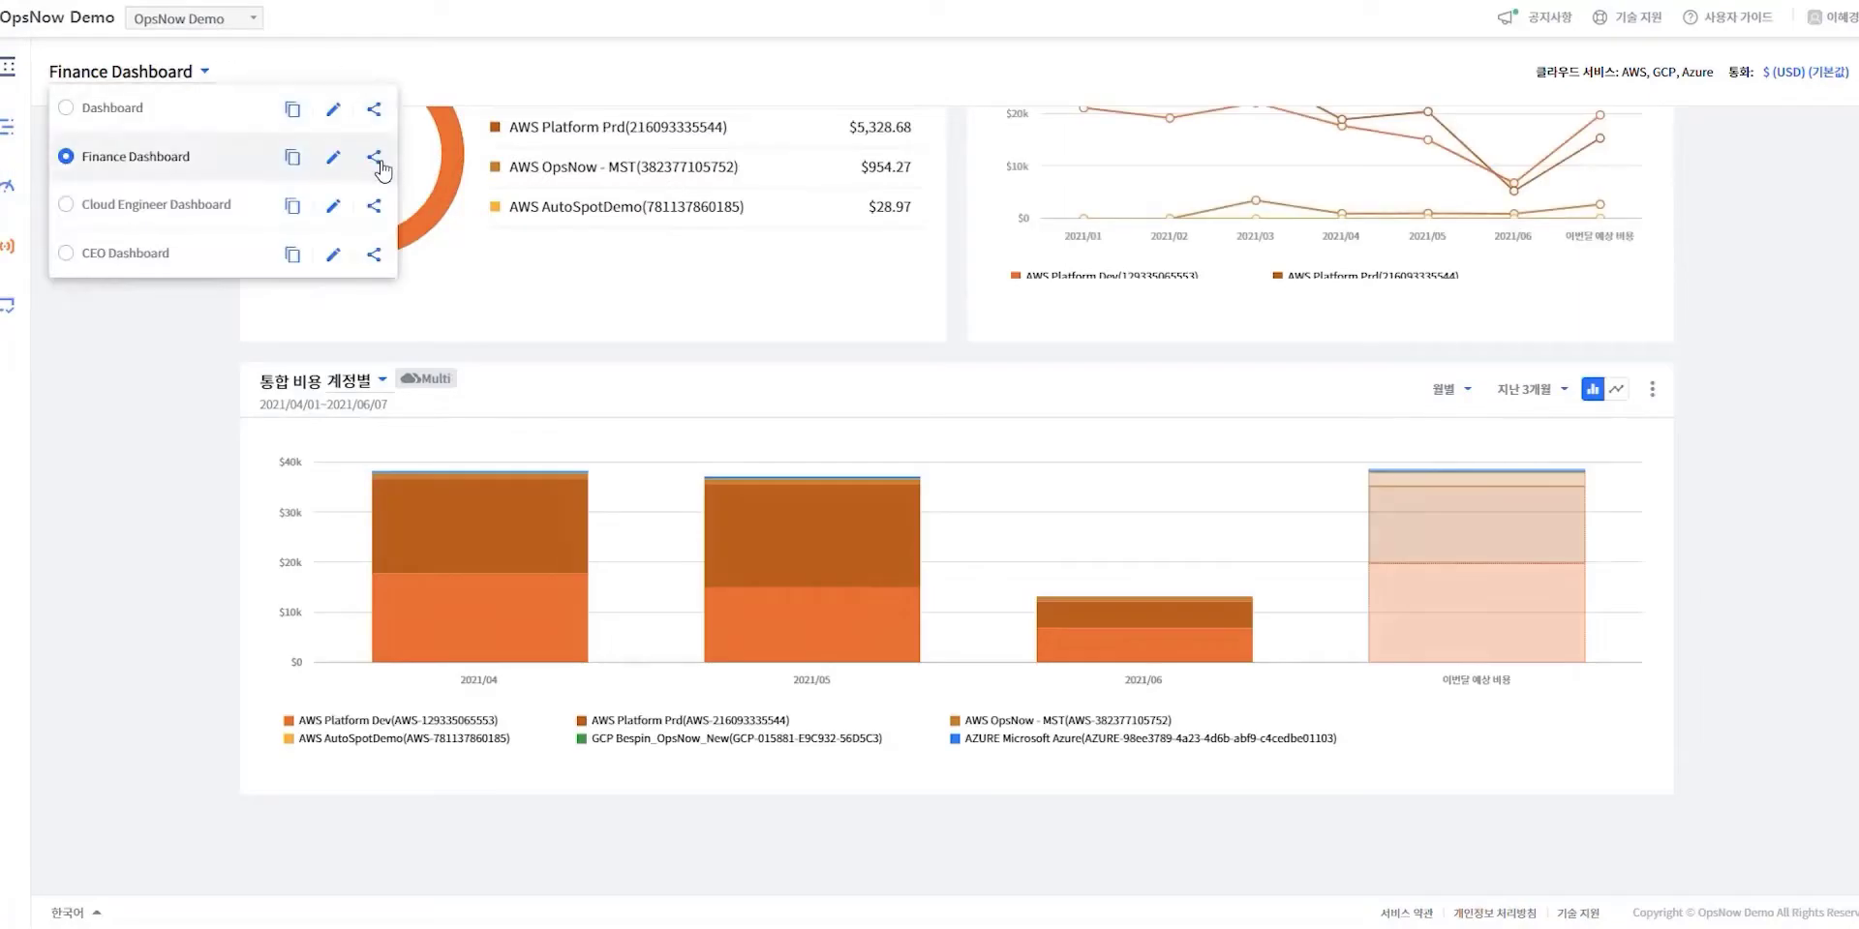
pyautogui.click(114, 402)
pyautogui.scroll(2, 1826, 264)
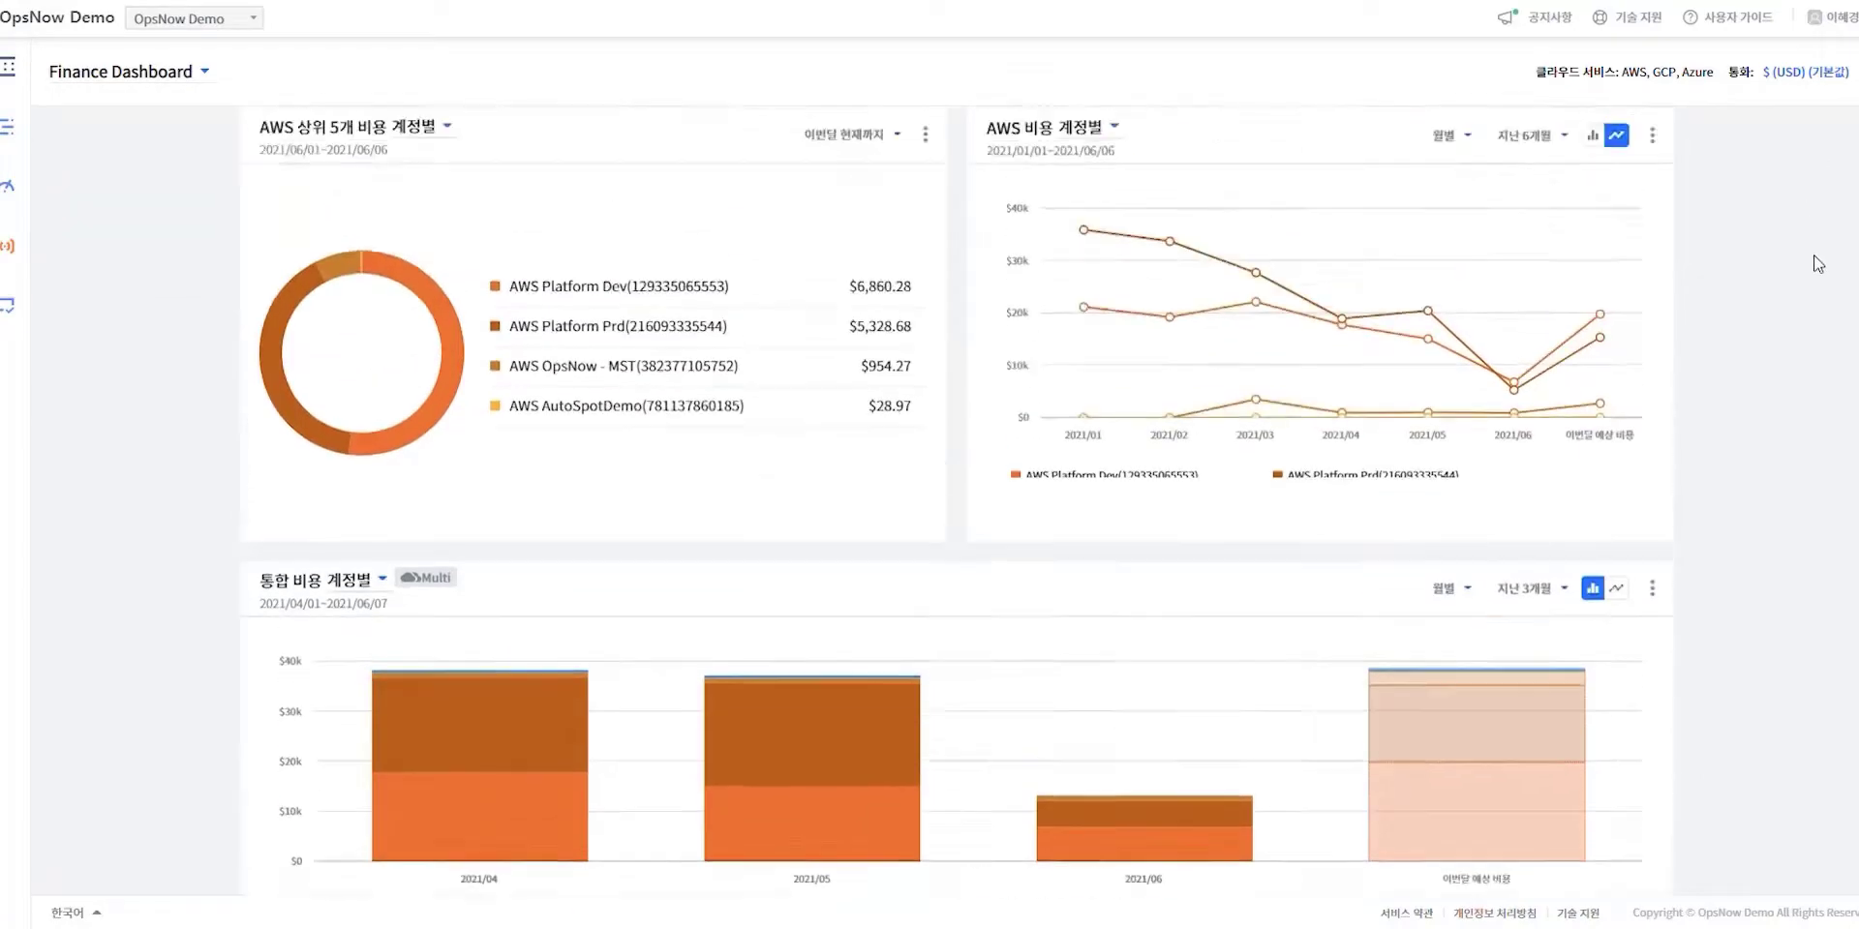
pyautogui.scroll(-2, 1820, 259)
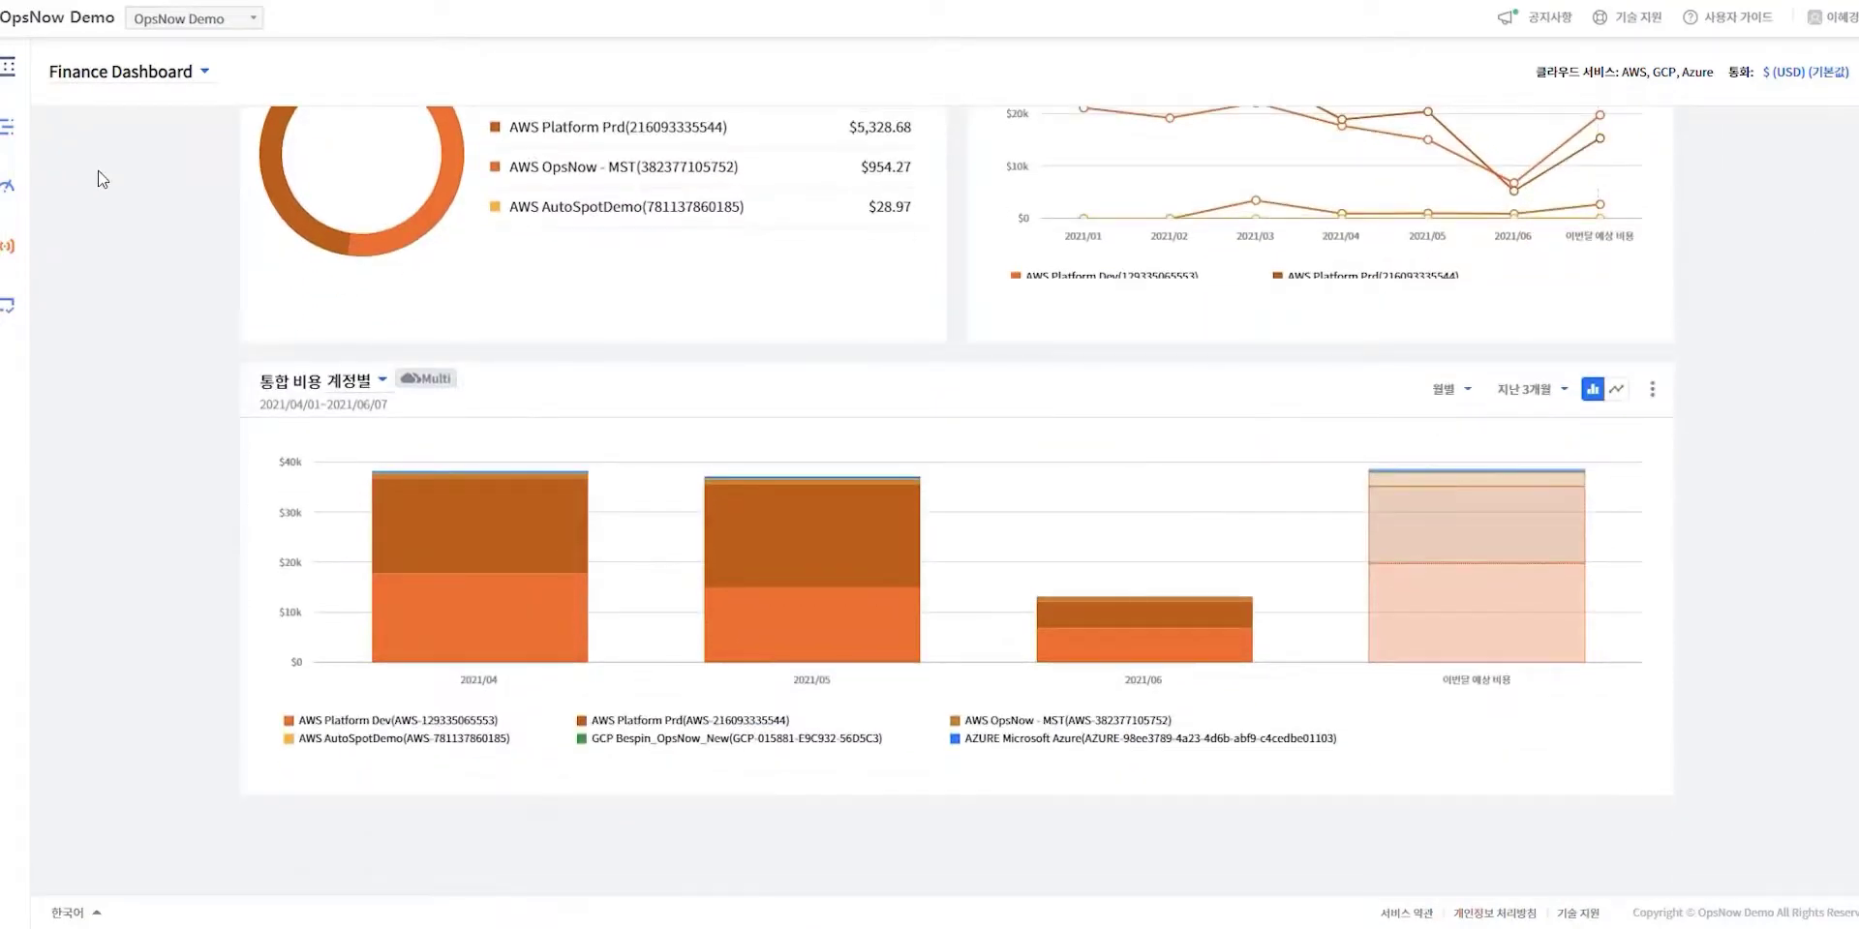
# - Go to the cost analysis page (비용 분석) of Cost Management and review the cost trend chart and table
pyautogui.moveTo(21, 145)
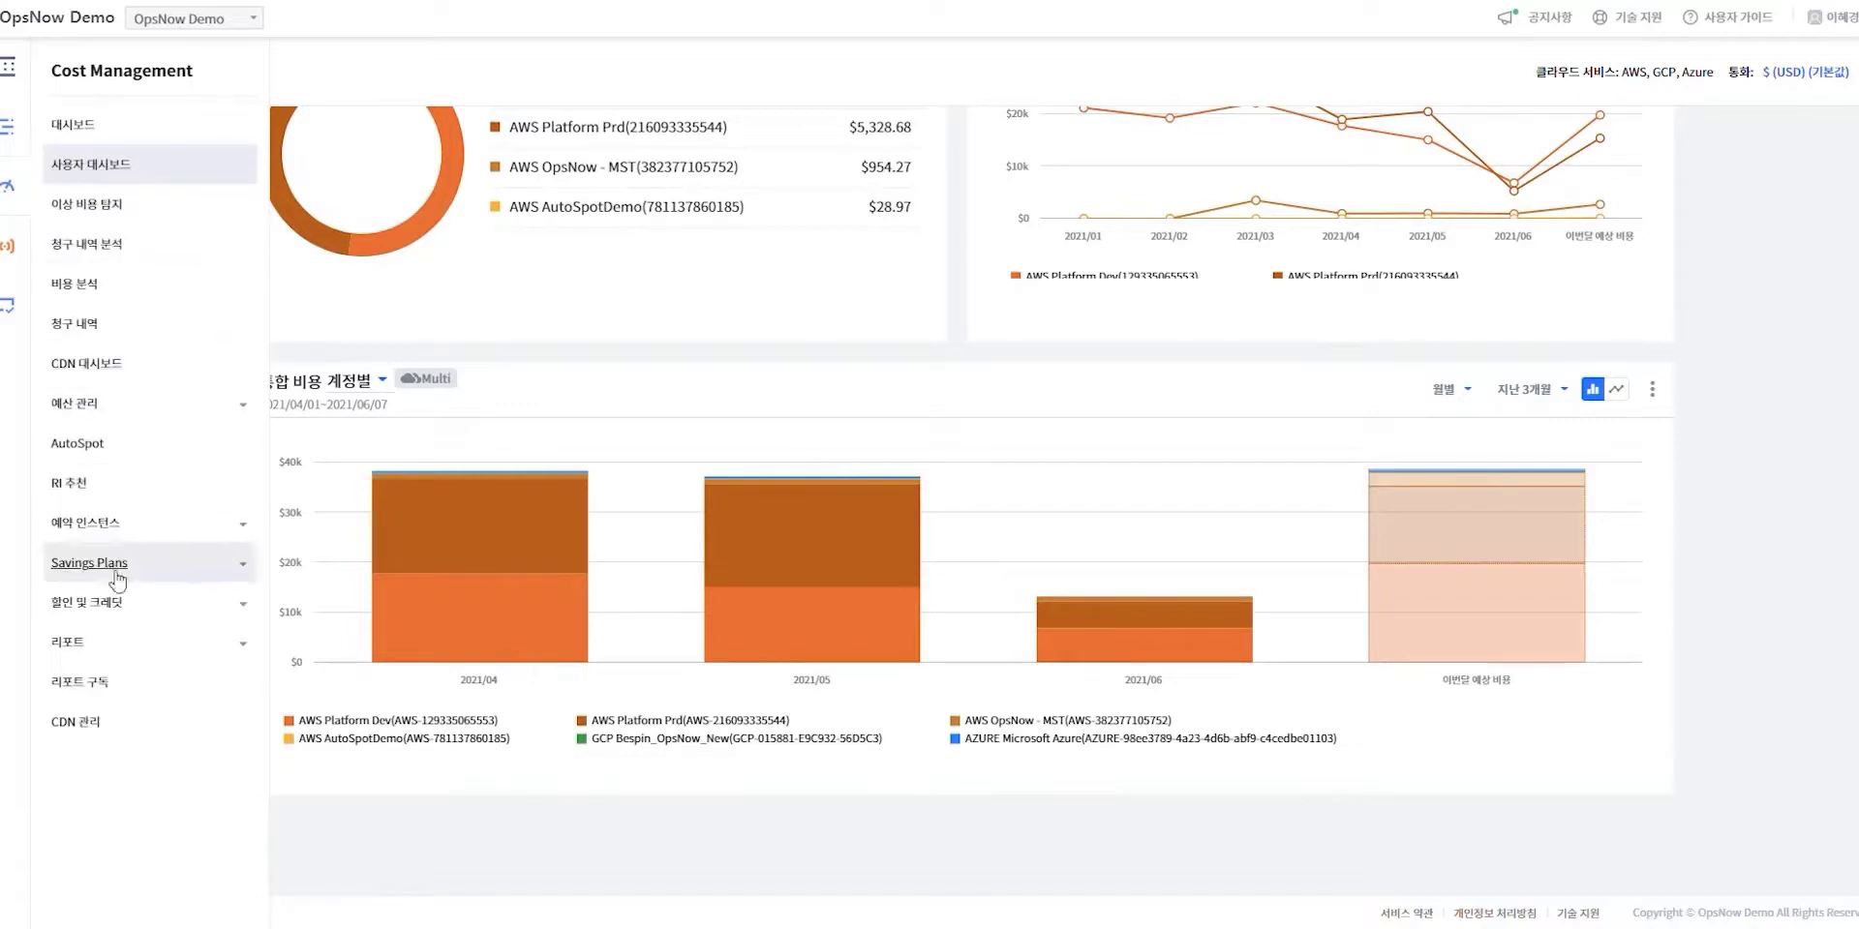
pyautogui.click(75, 288)
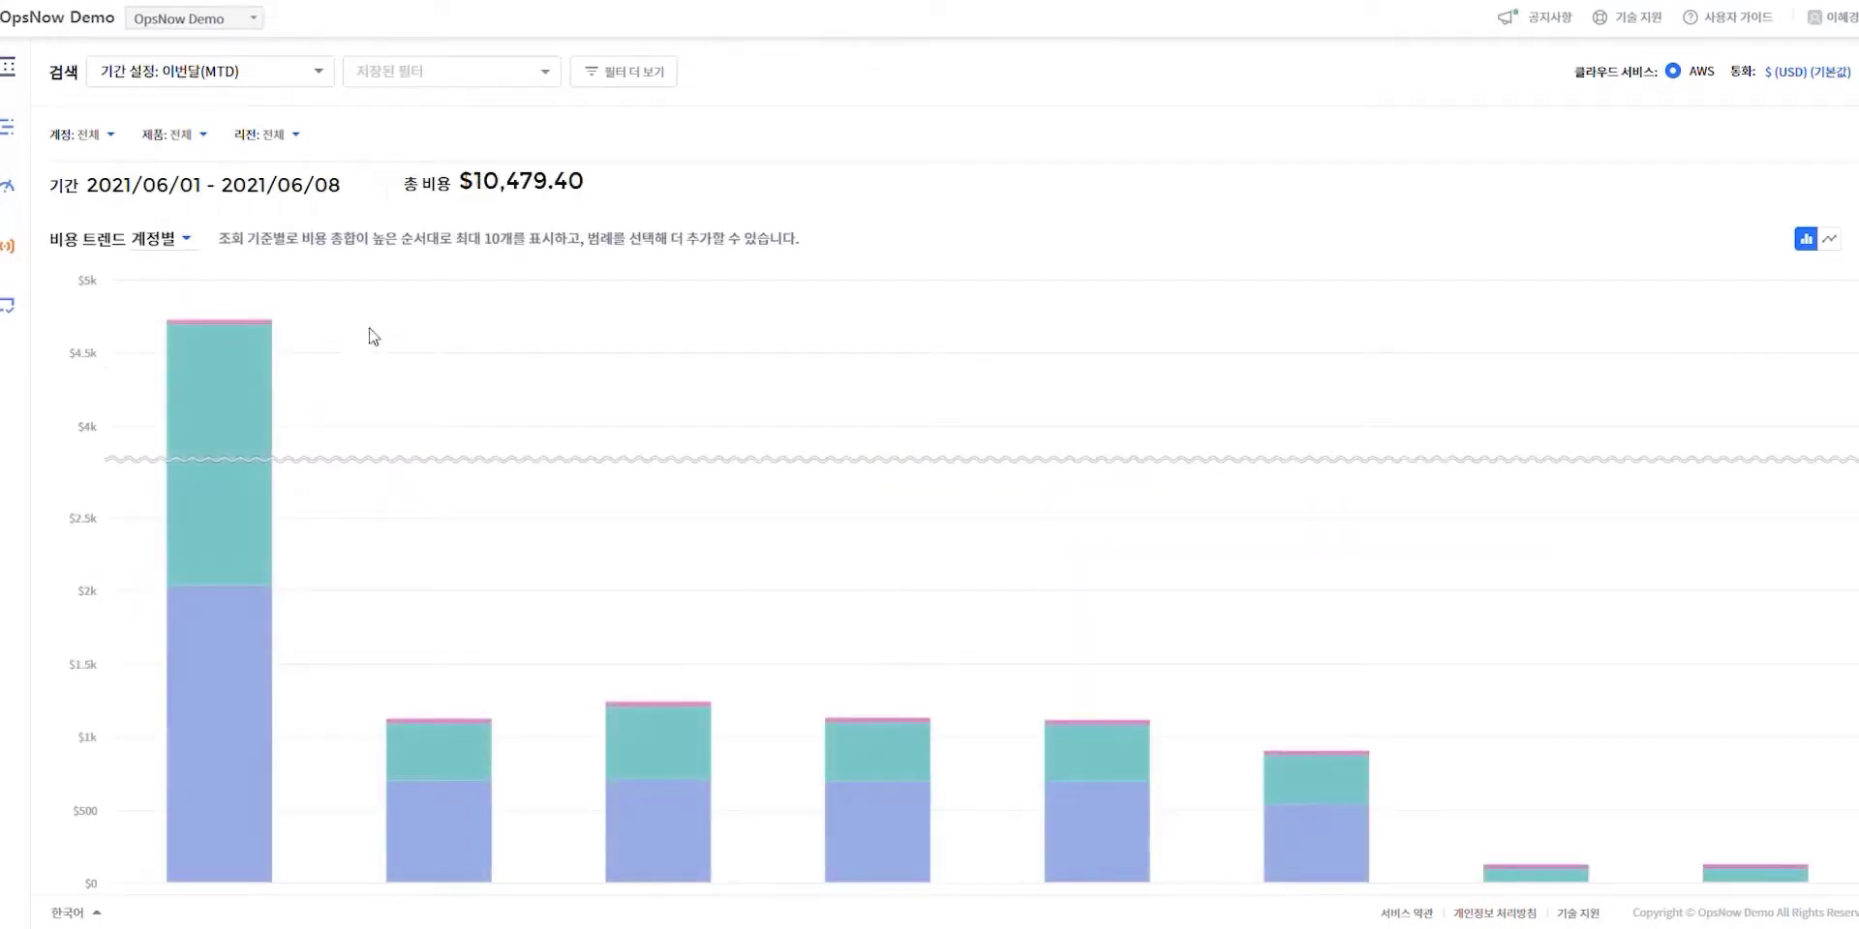
pyautogui.scroll(-1, 504, 360)
pyautogui.scroll(-1, 503, 358)
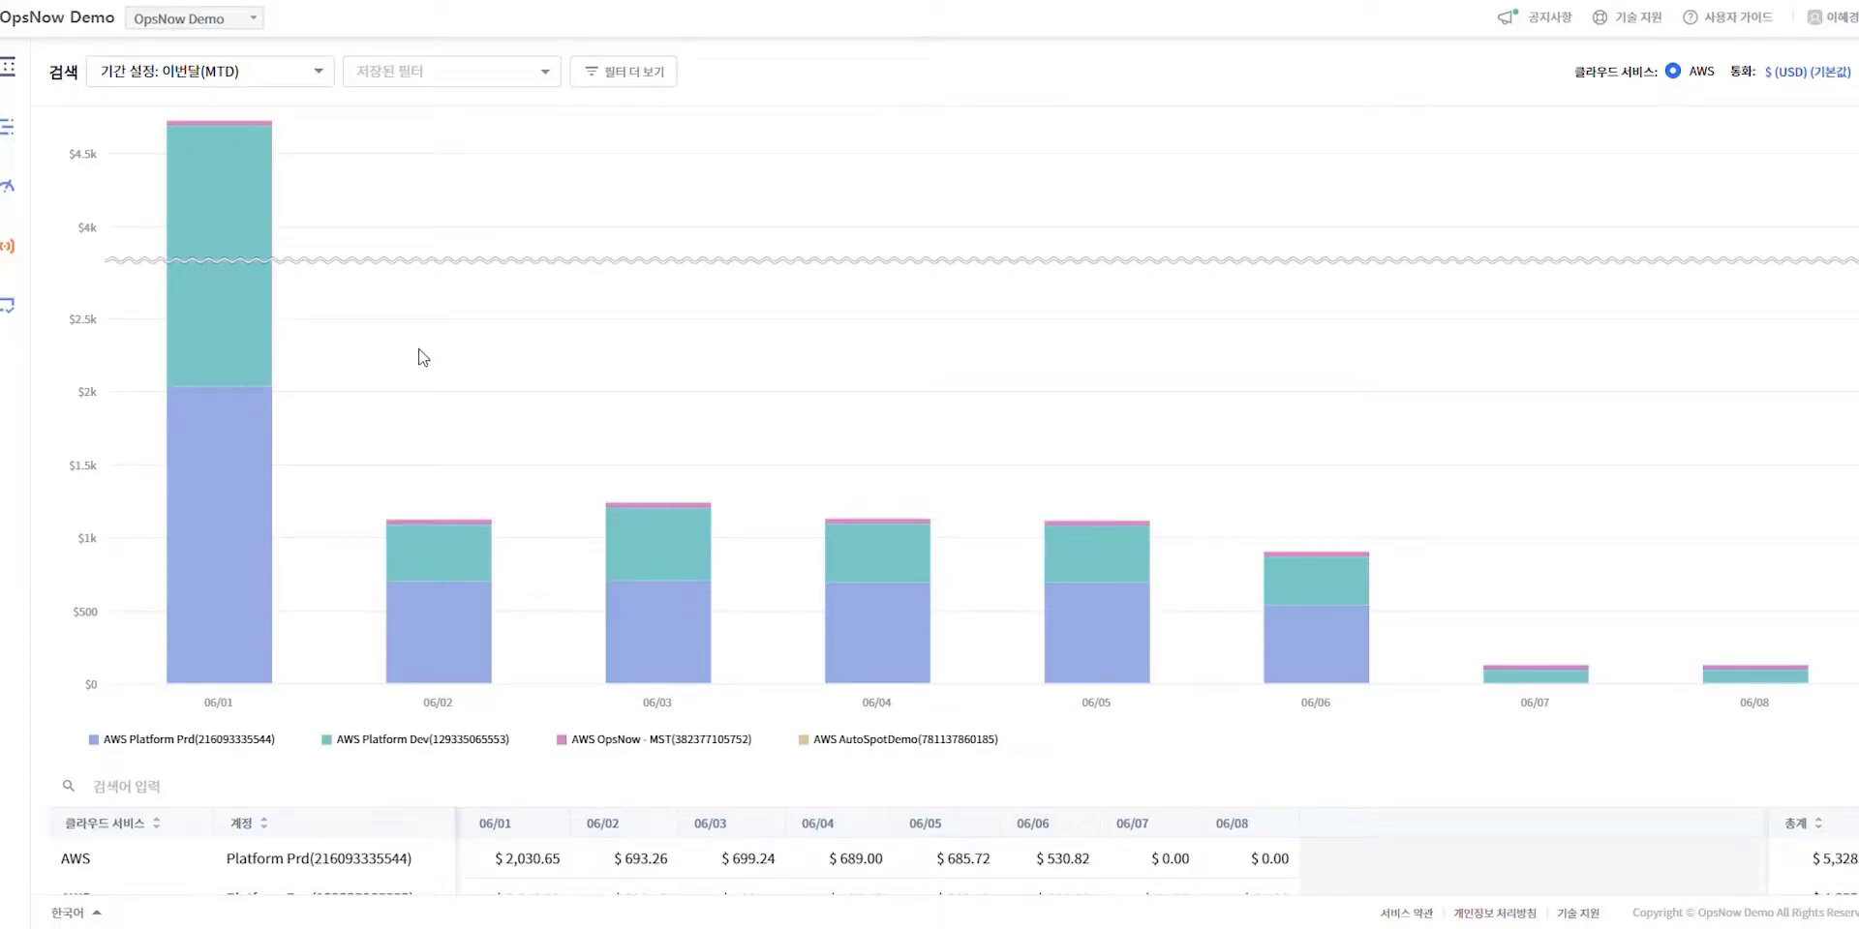
pyautogui.scroll(1, 432, 300)
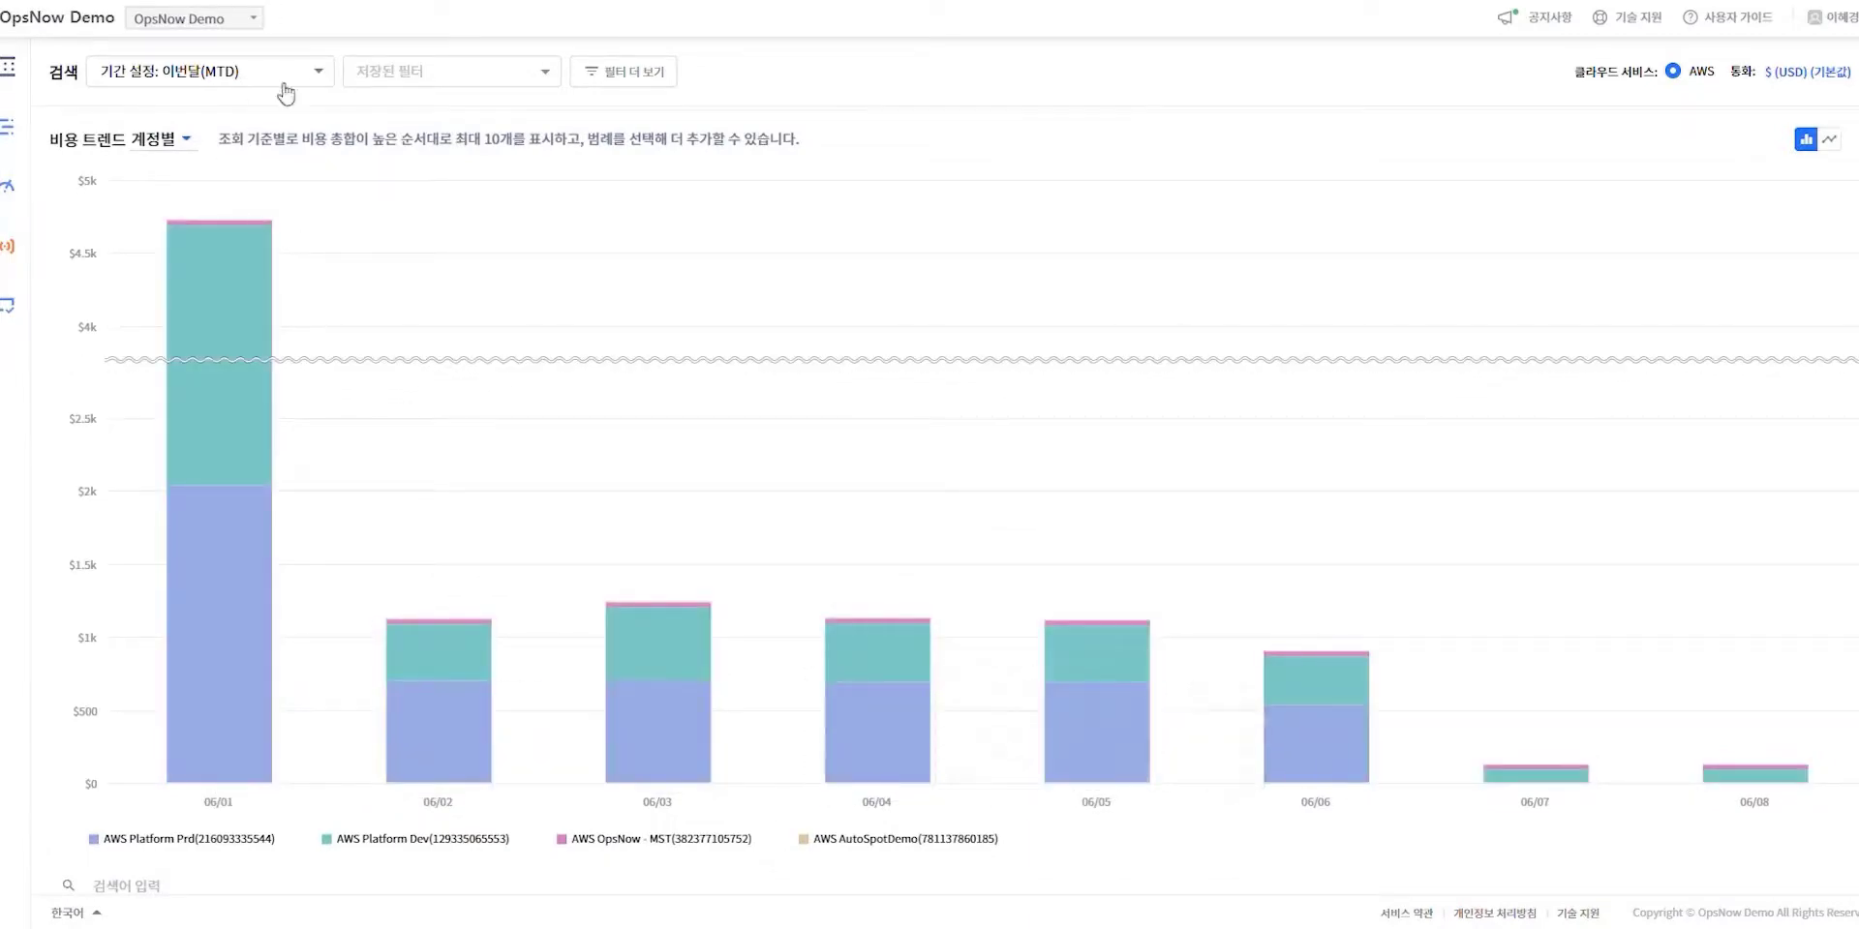
# - Set the analysis period to 지난달 with comparison against 이전 기간, and review the comparison chart and table
pyautogui.click(323, 78)
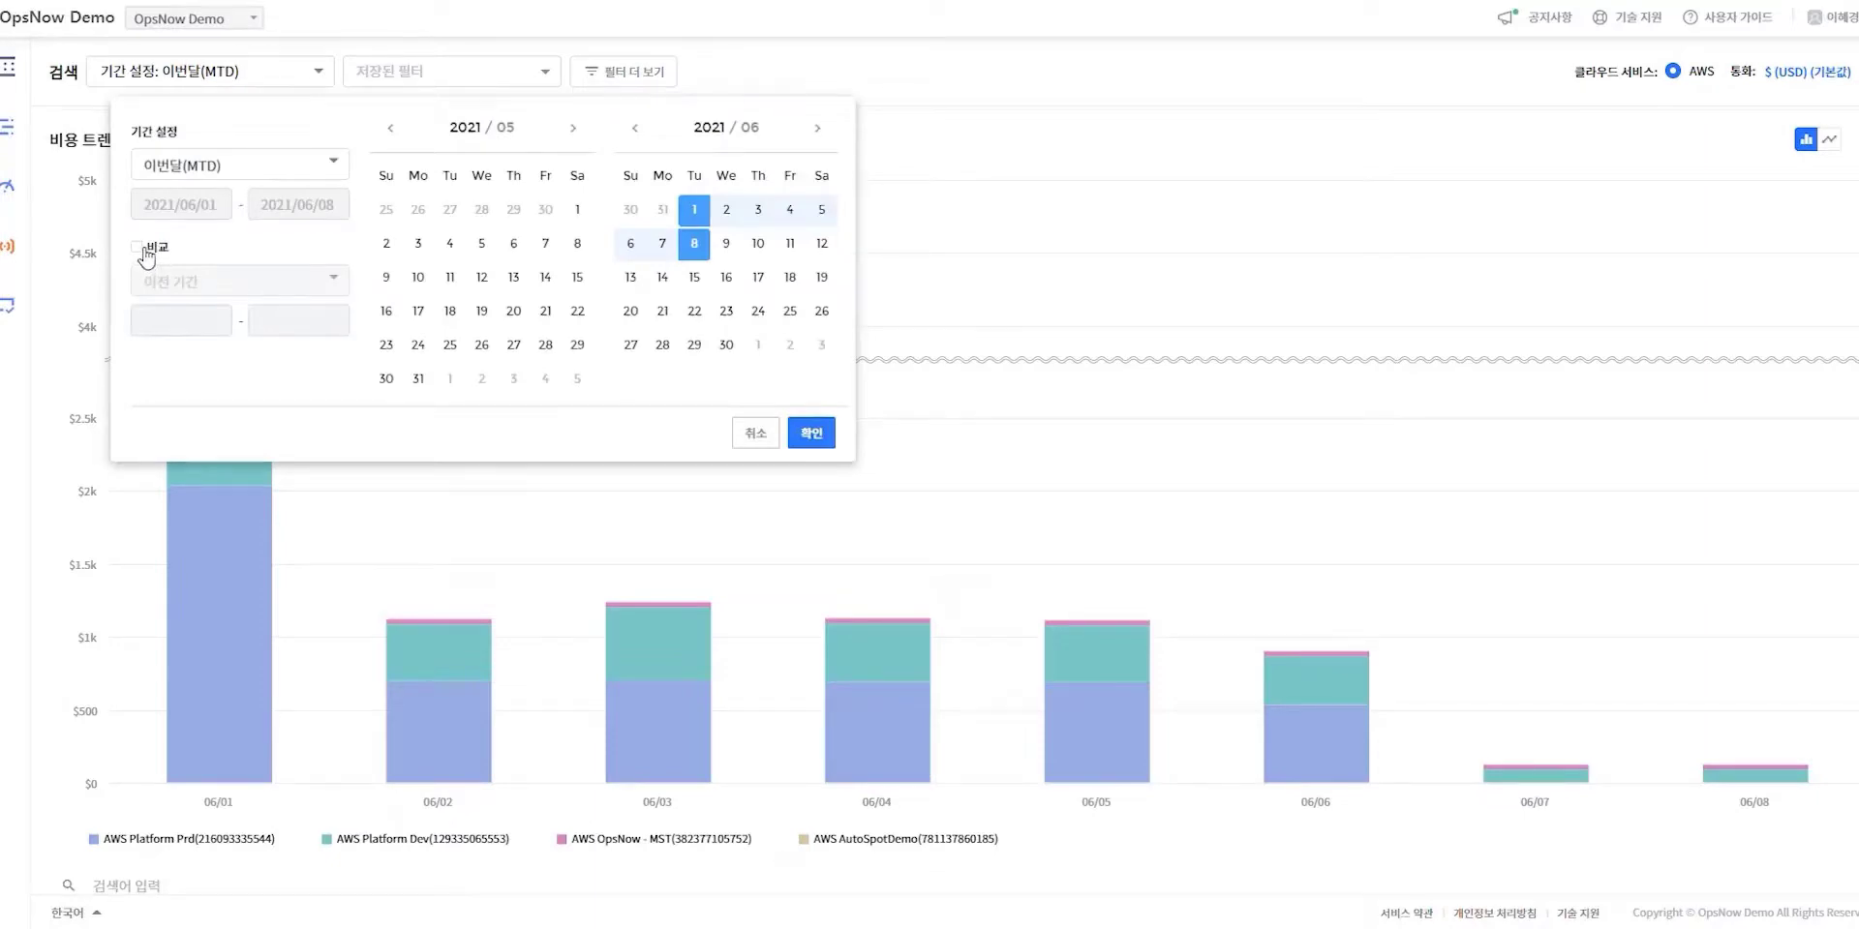
pyautogui.click(334, 165)
pyautogui.click(222, 223)
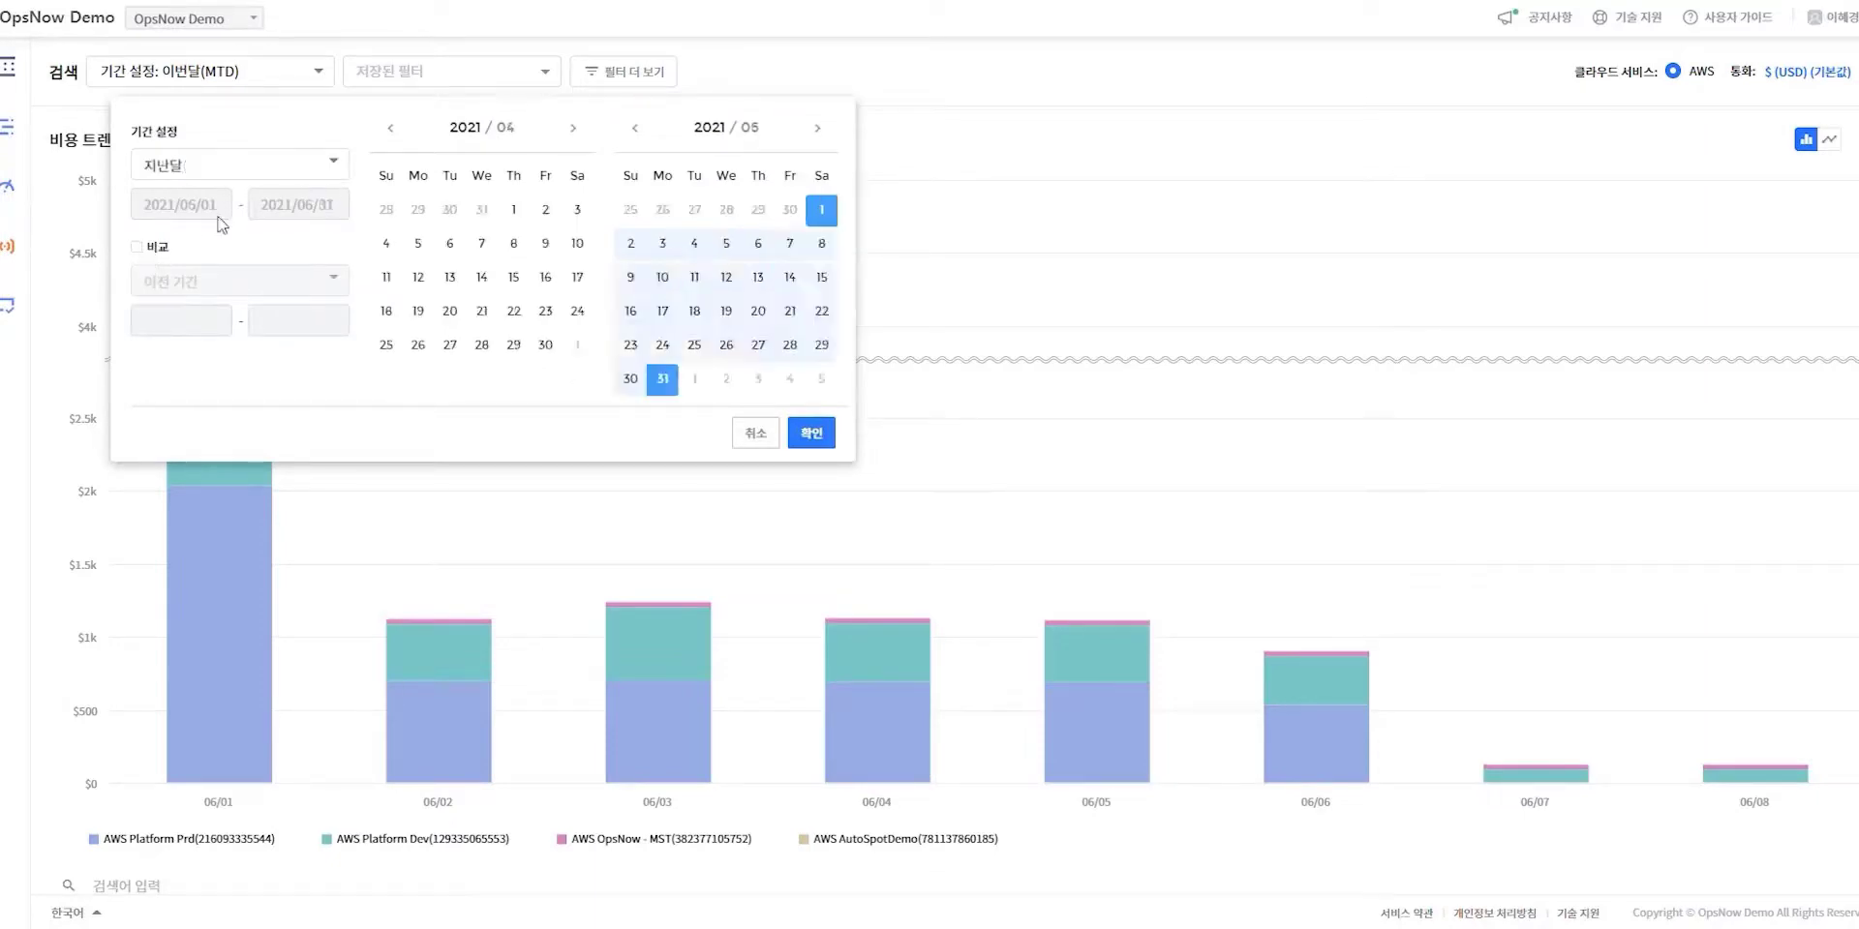
pyautogui.click(136, 248)
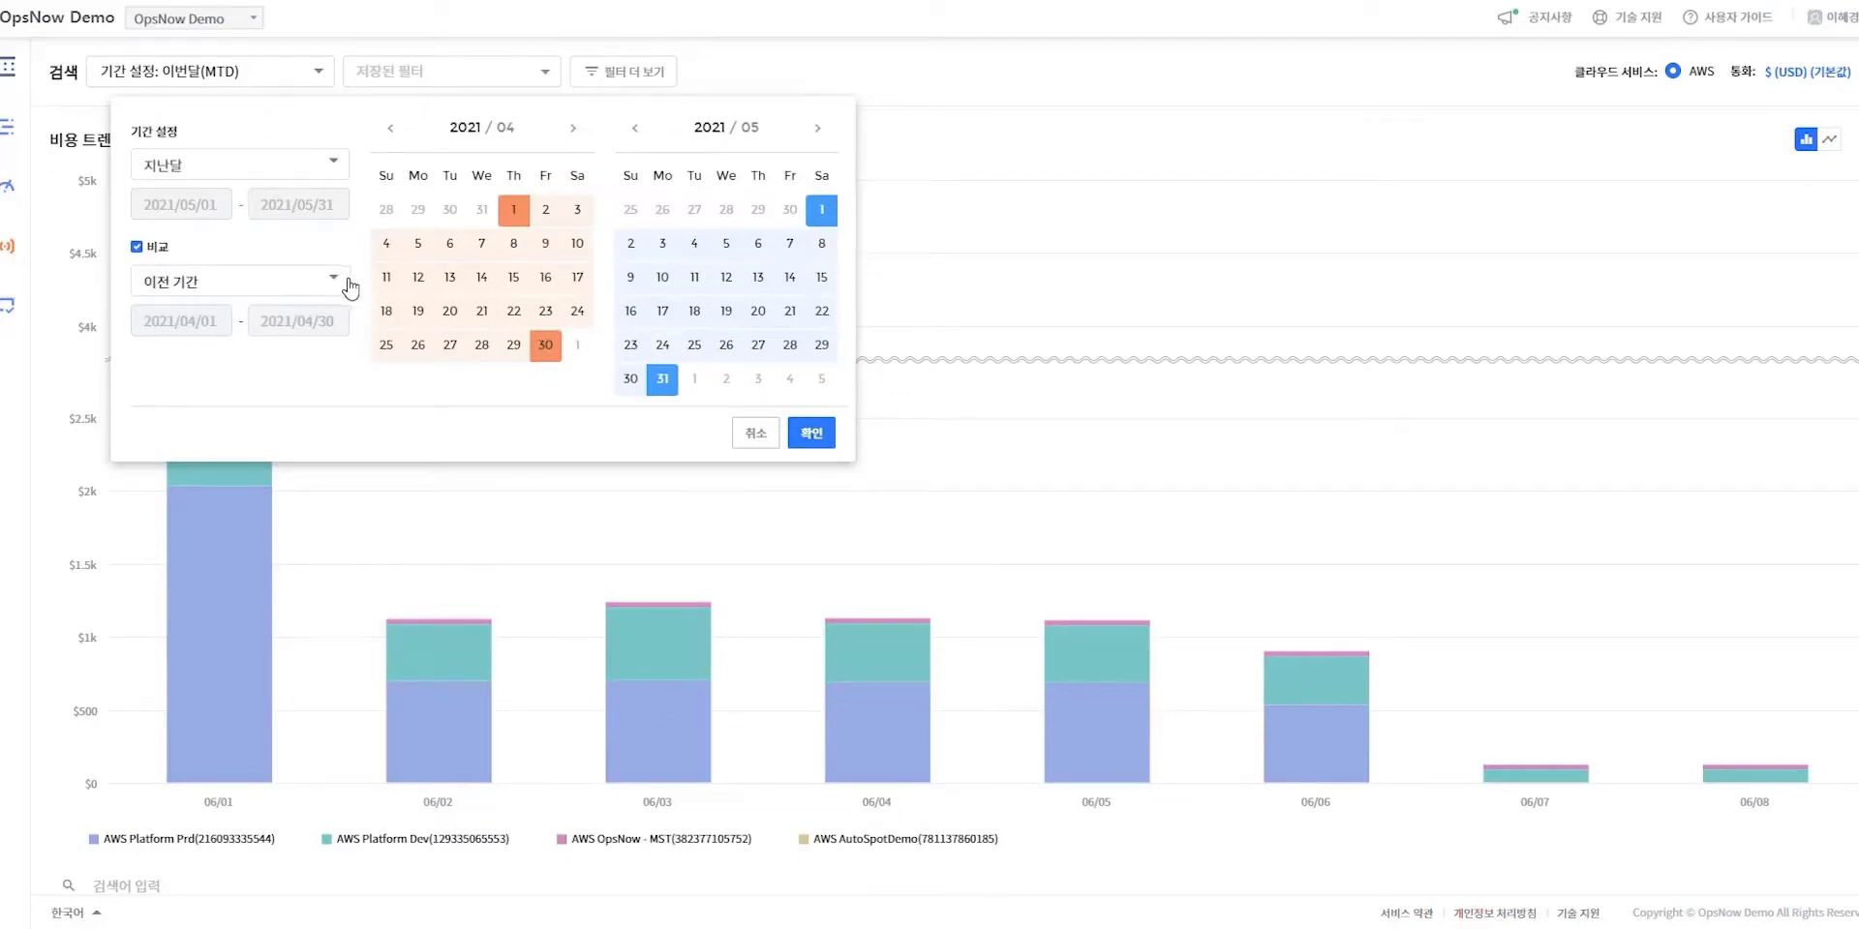
pyautogui.click(812, 434)
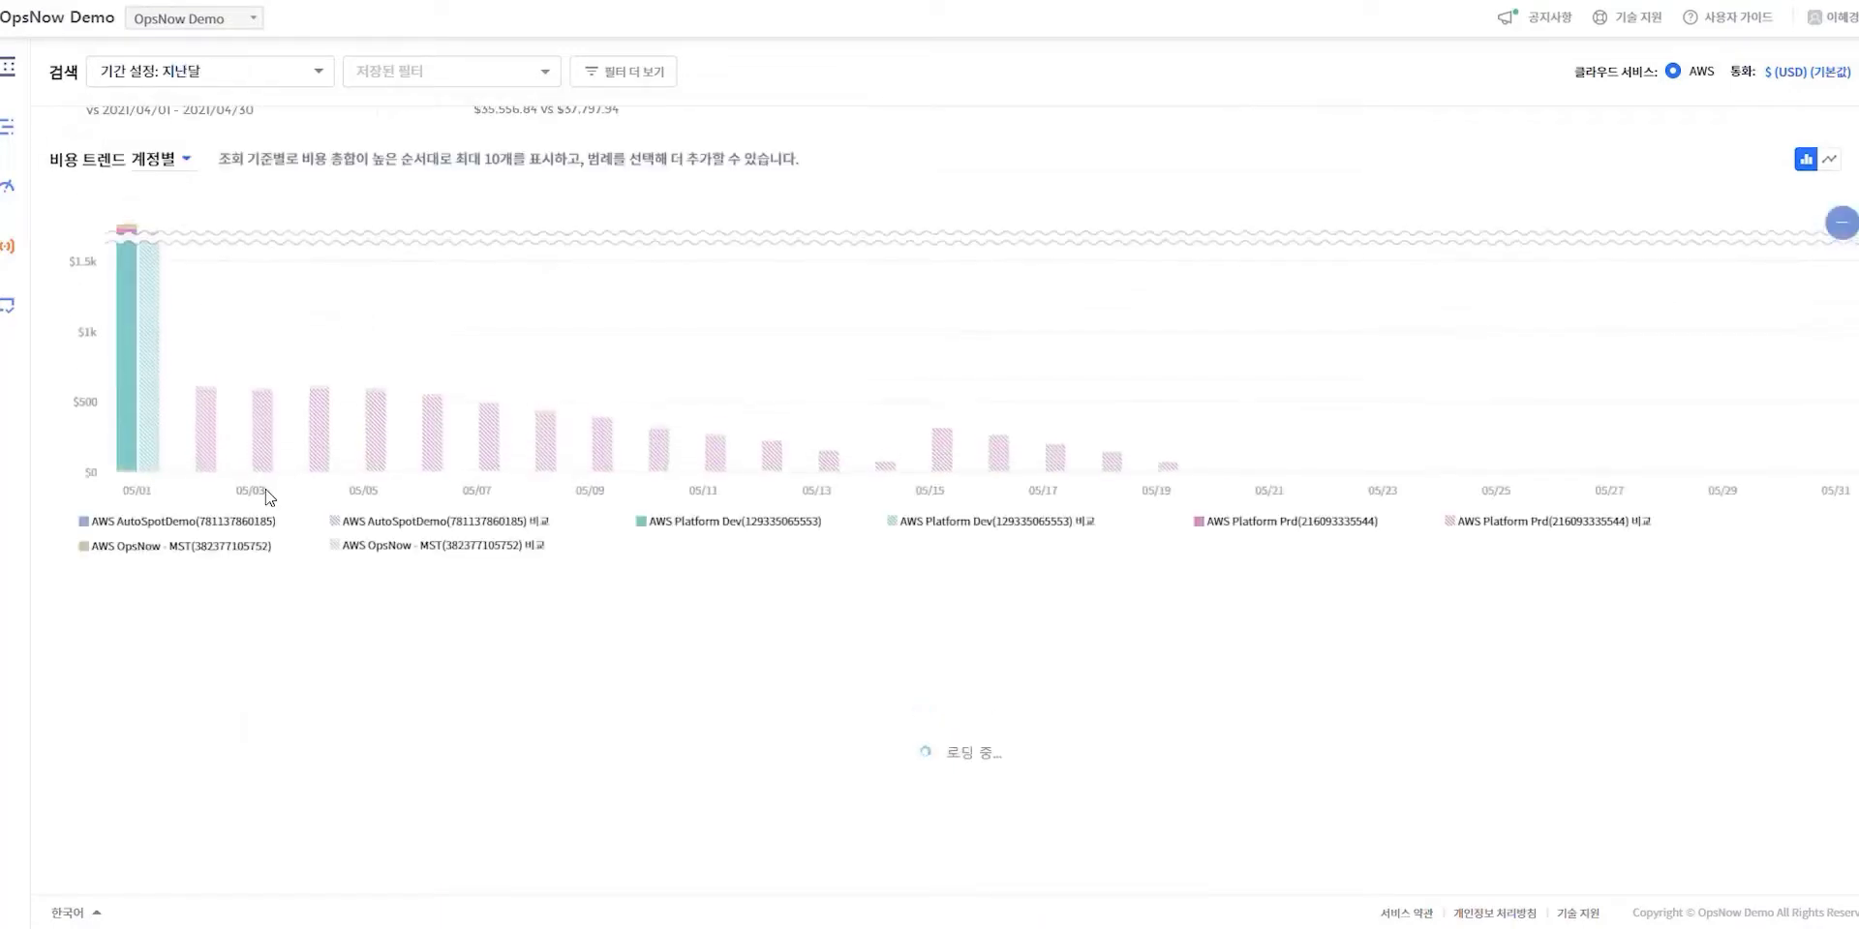
pyautogui.moveTo(270, 399)
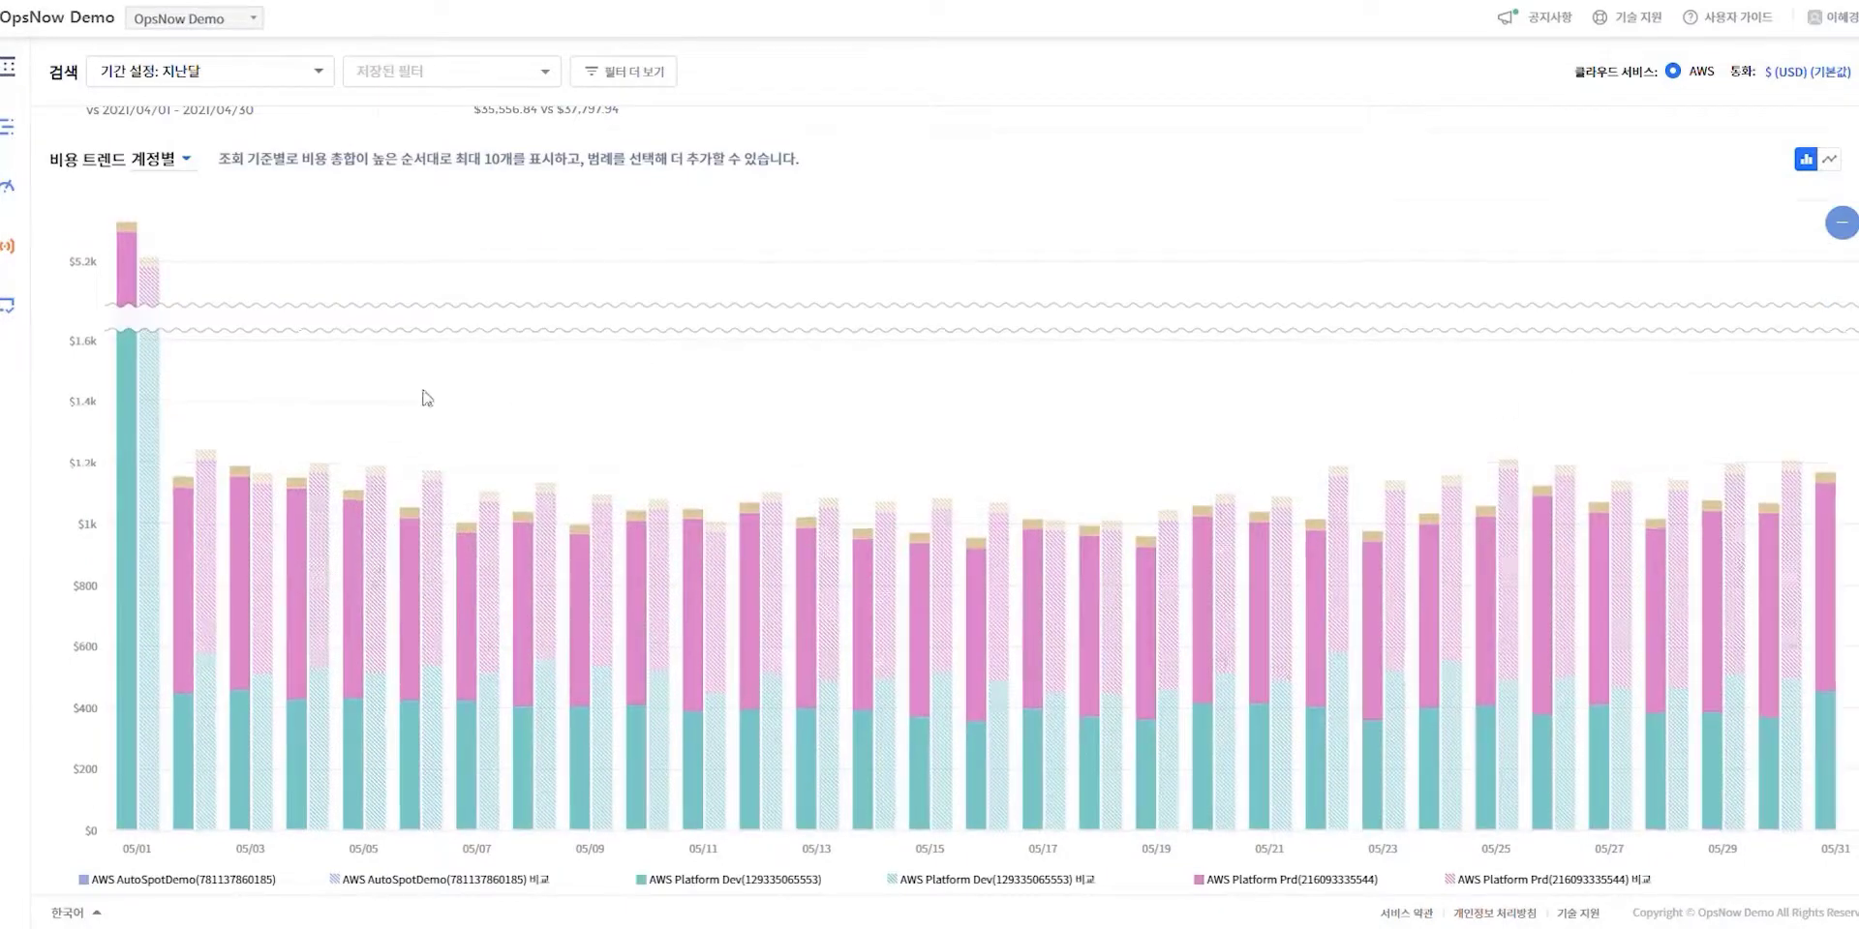
pyautogui.scroll(-2, 627, 486)
pyautogui.scroll(-2, 627, 486)
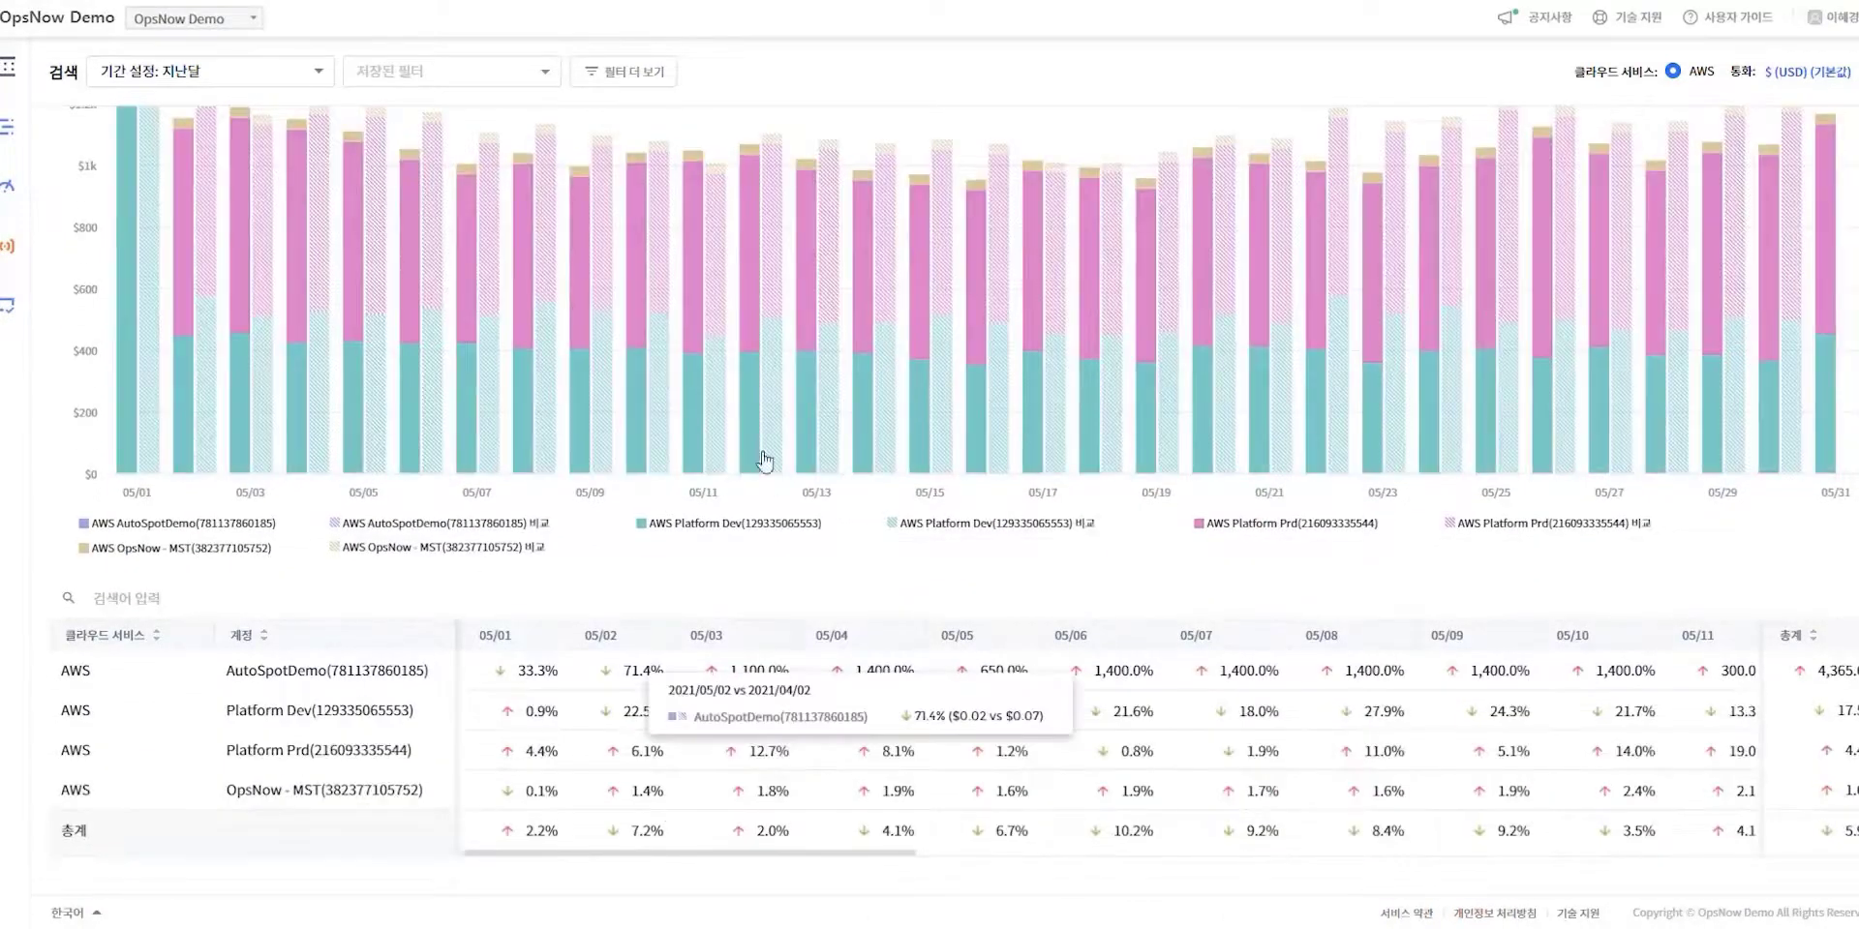
pyautogui.scroll(3, 874, 262)
pyautogui.scroll(2, 874, 261)
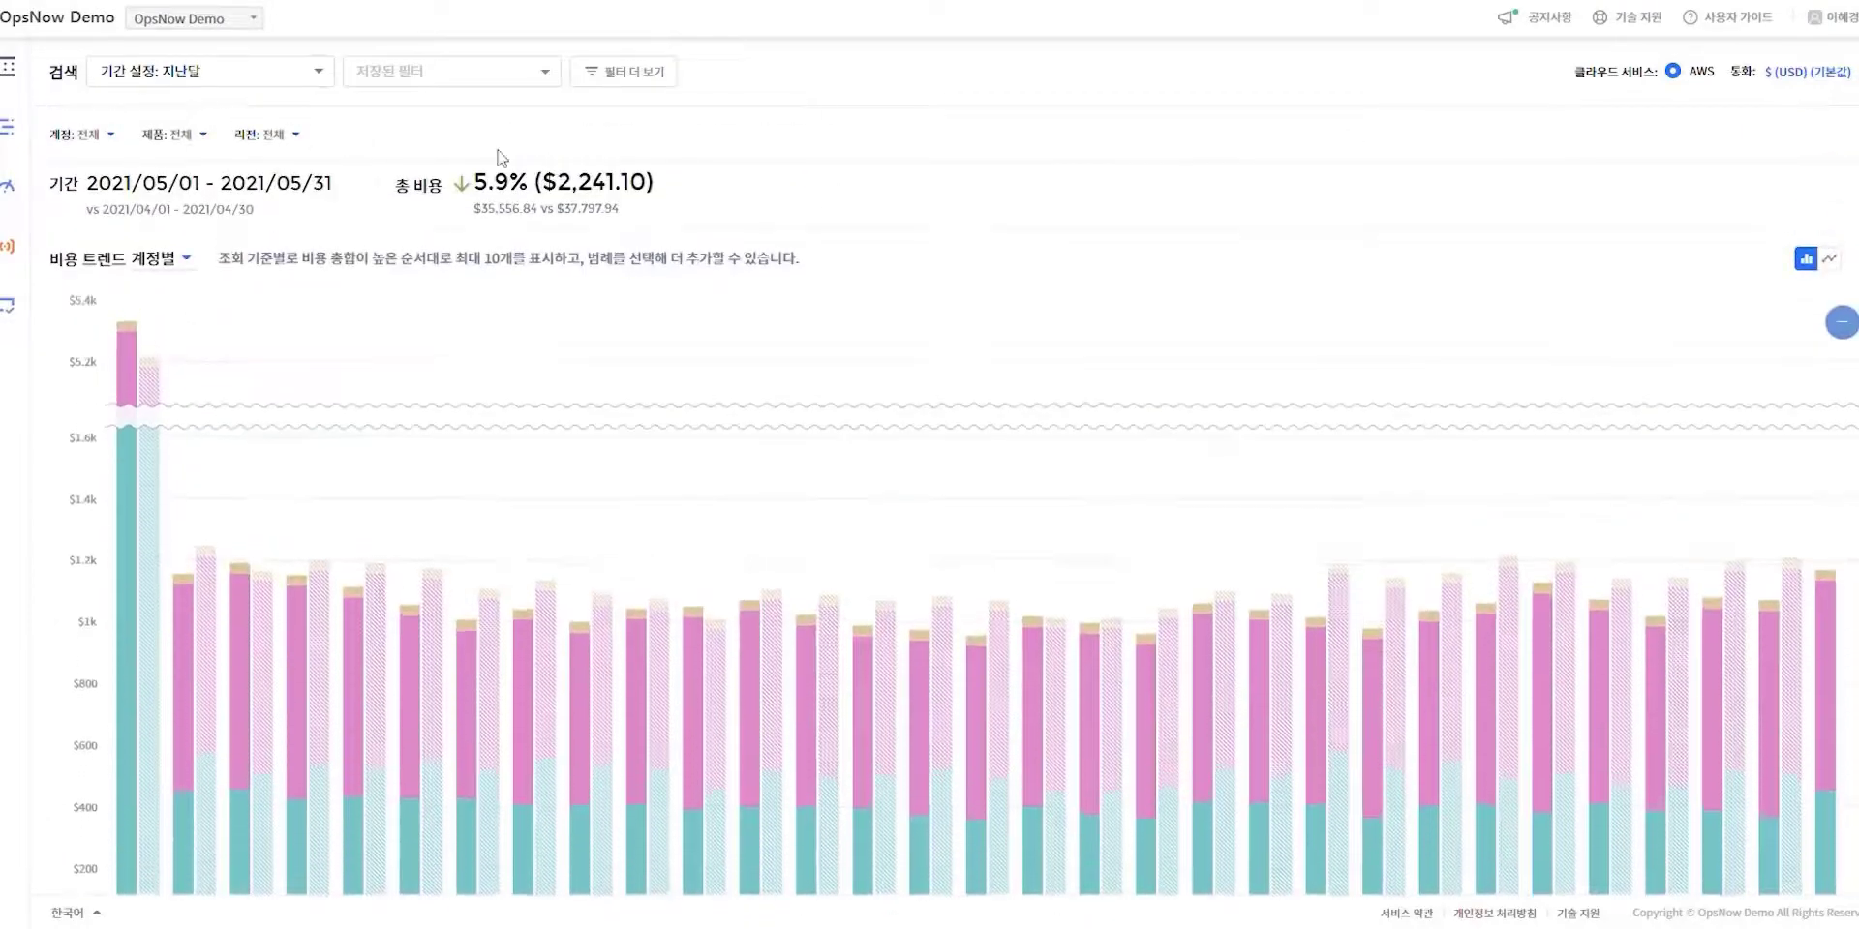
# - Show the detailed cost filters and select the Platform Dev account and the Amazon Elastic Compute Cloud product
pyautogui.click(649, 83)
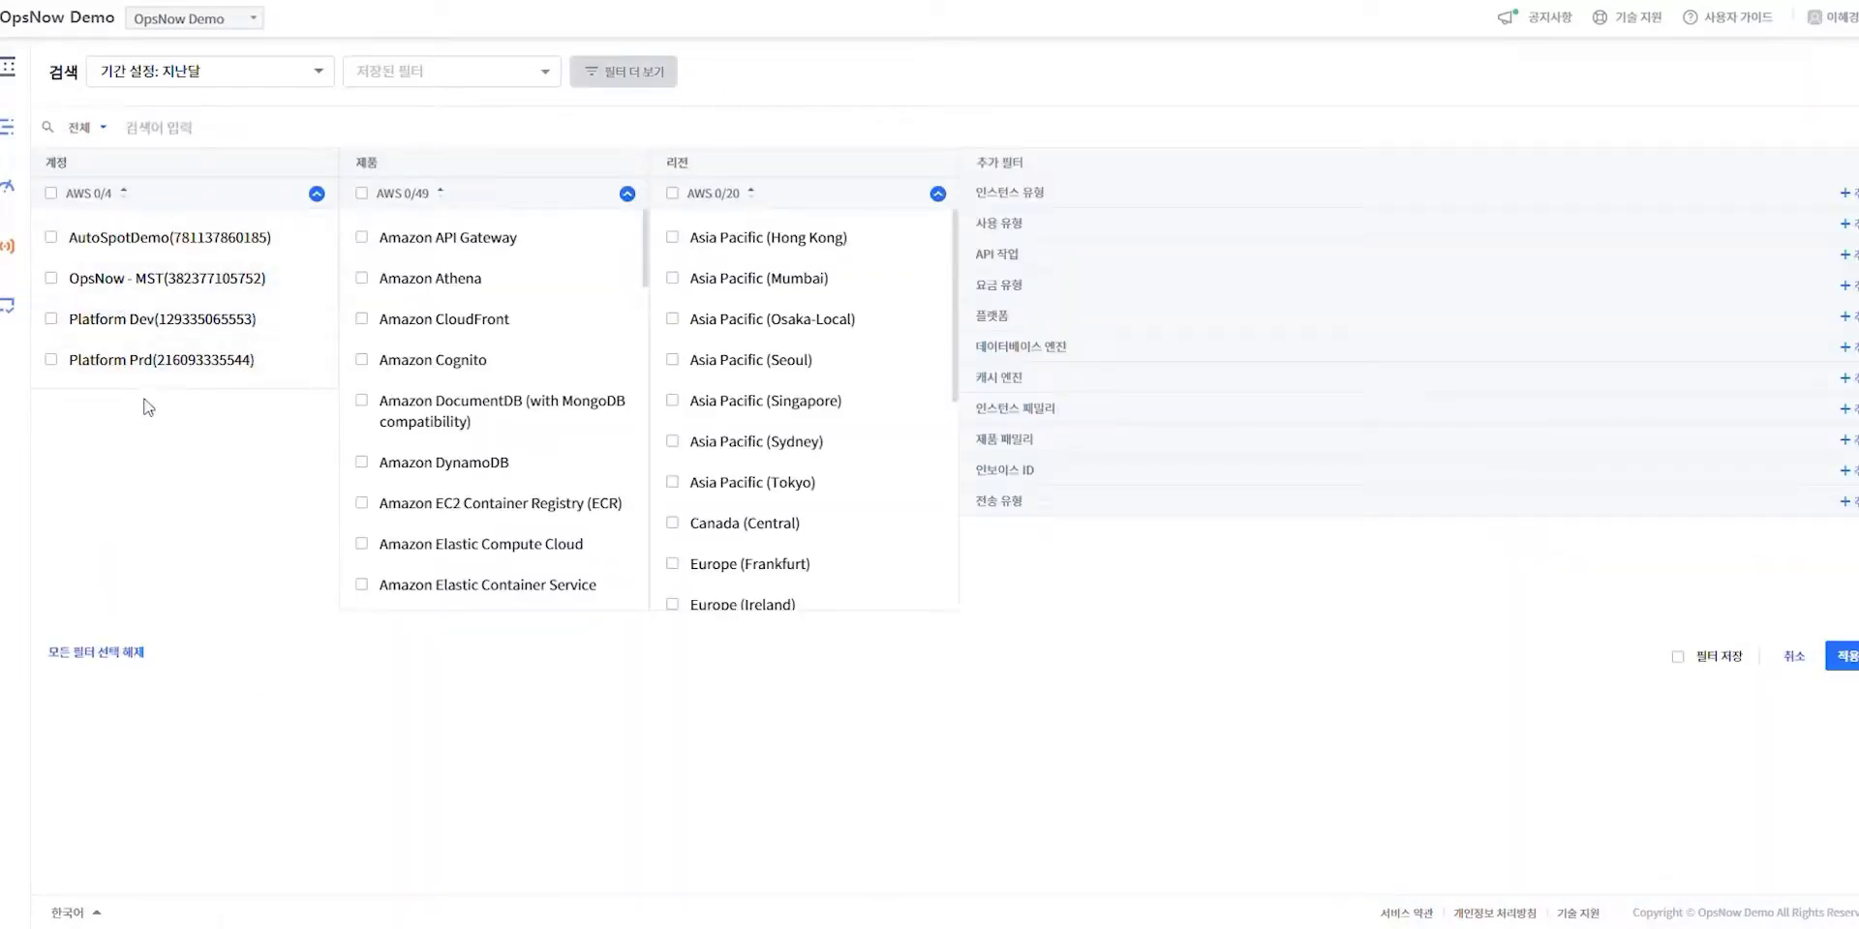
pyautogui.click(51, 321)
pyautogui.moveTo(645, 253); pyautogui.dragTo(652, 272)
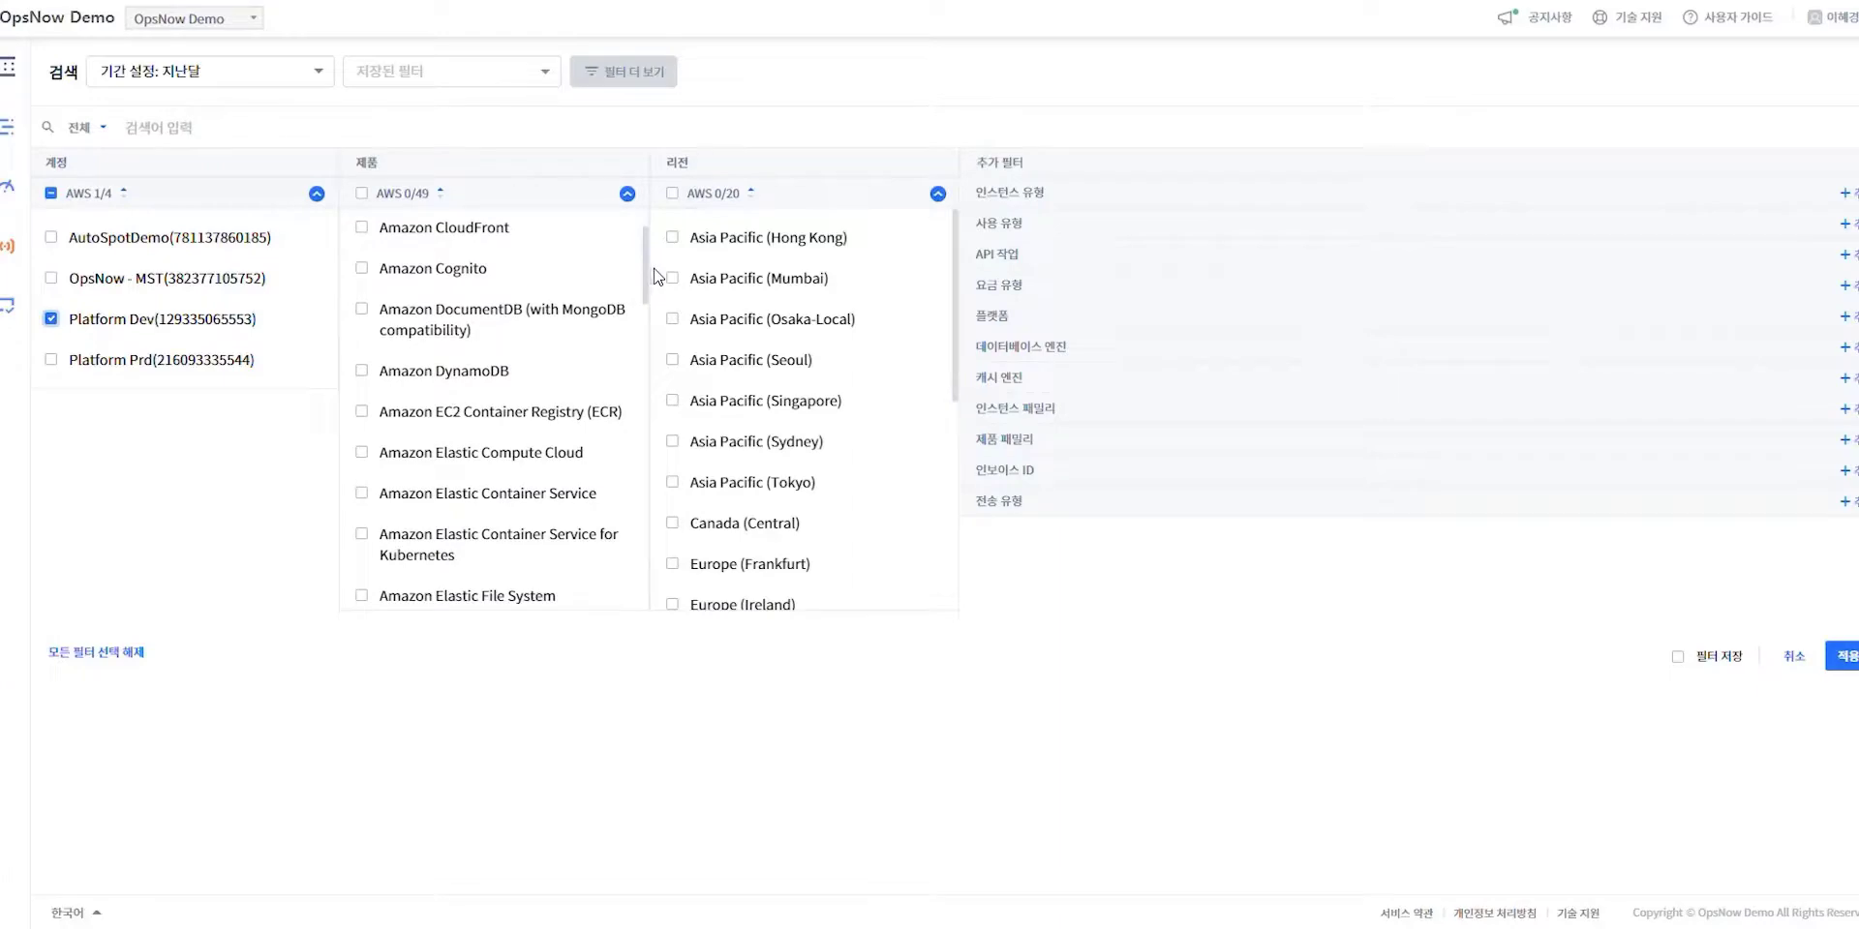
pyautogui.click(362, 449)
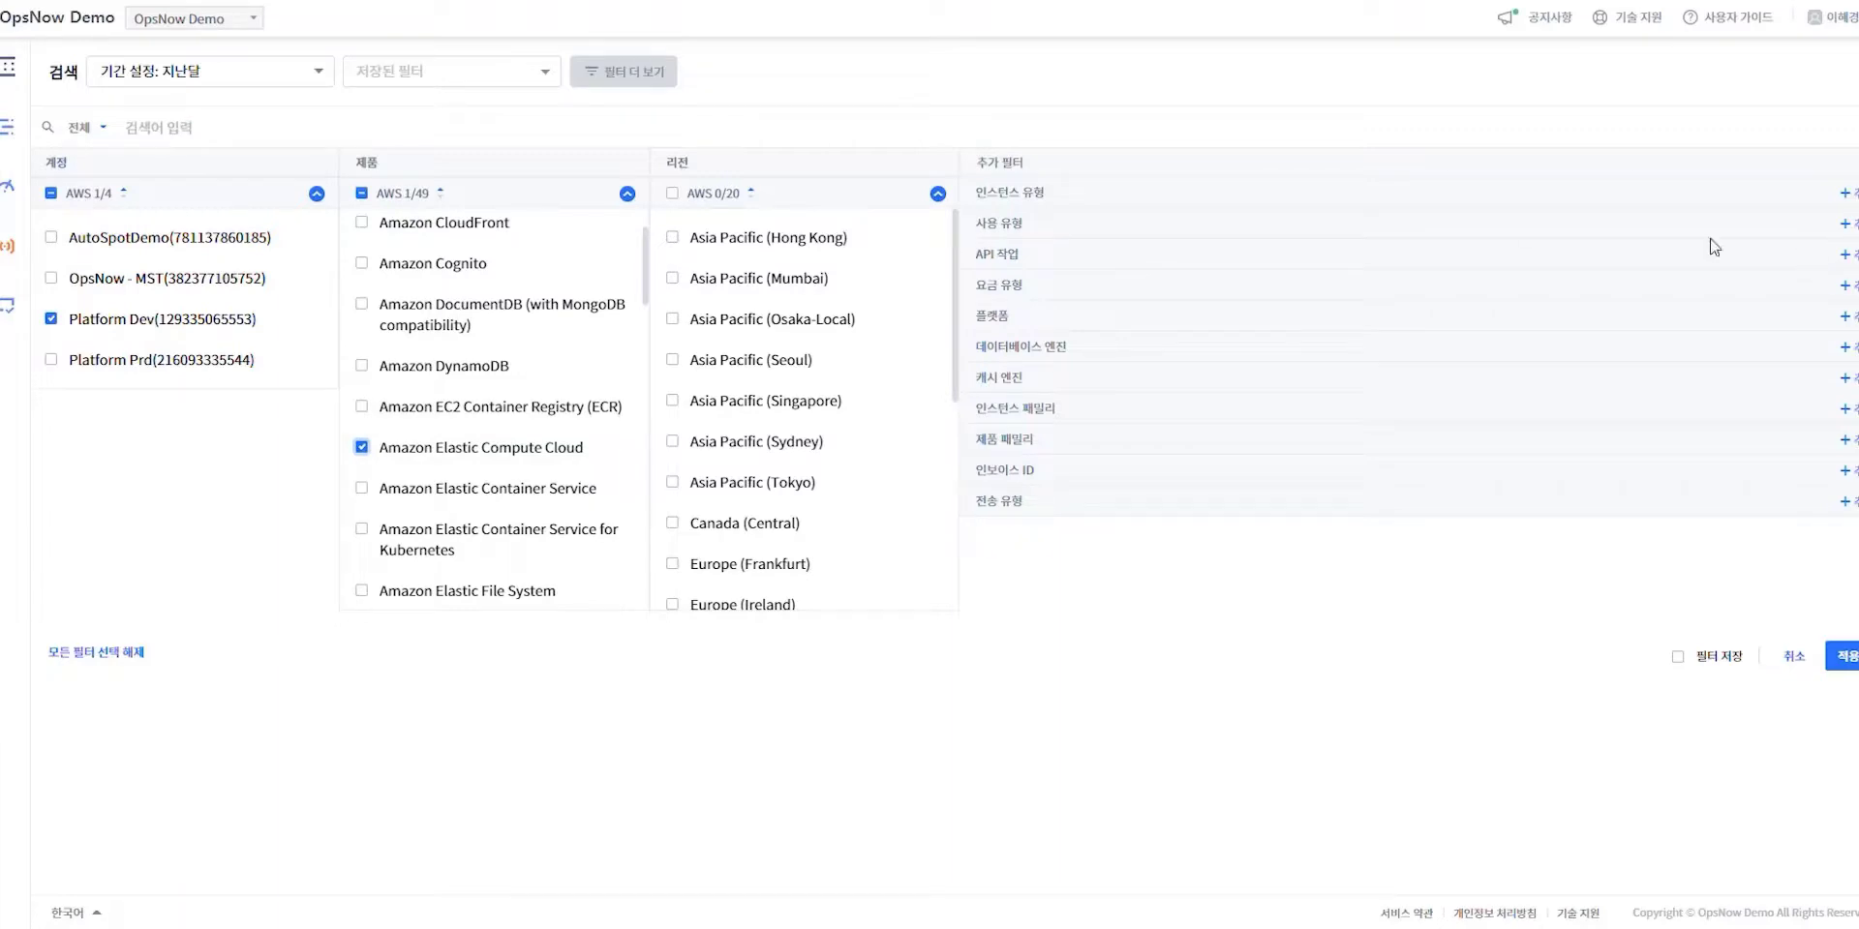
# - Add an instance type filter (인스턴스 유형) for c4.4xlarge, c4.large, c5.large, m4.xlarge and m5.large, and apply the filters
pyautogui.click(1851, 196)
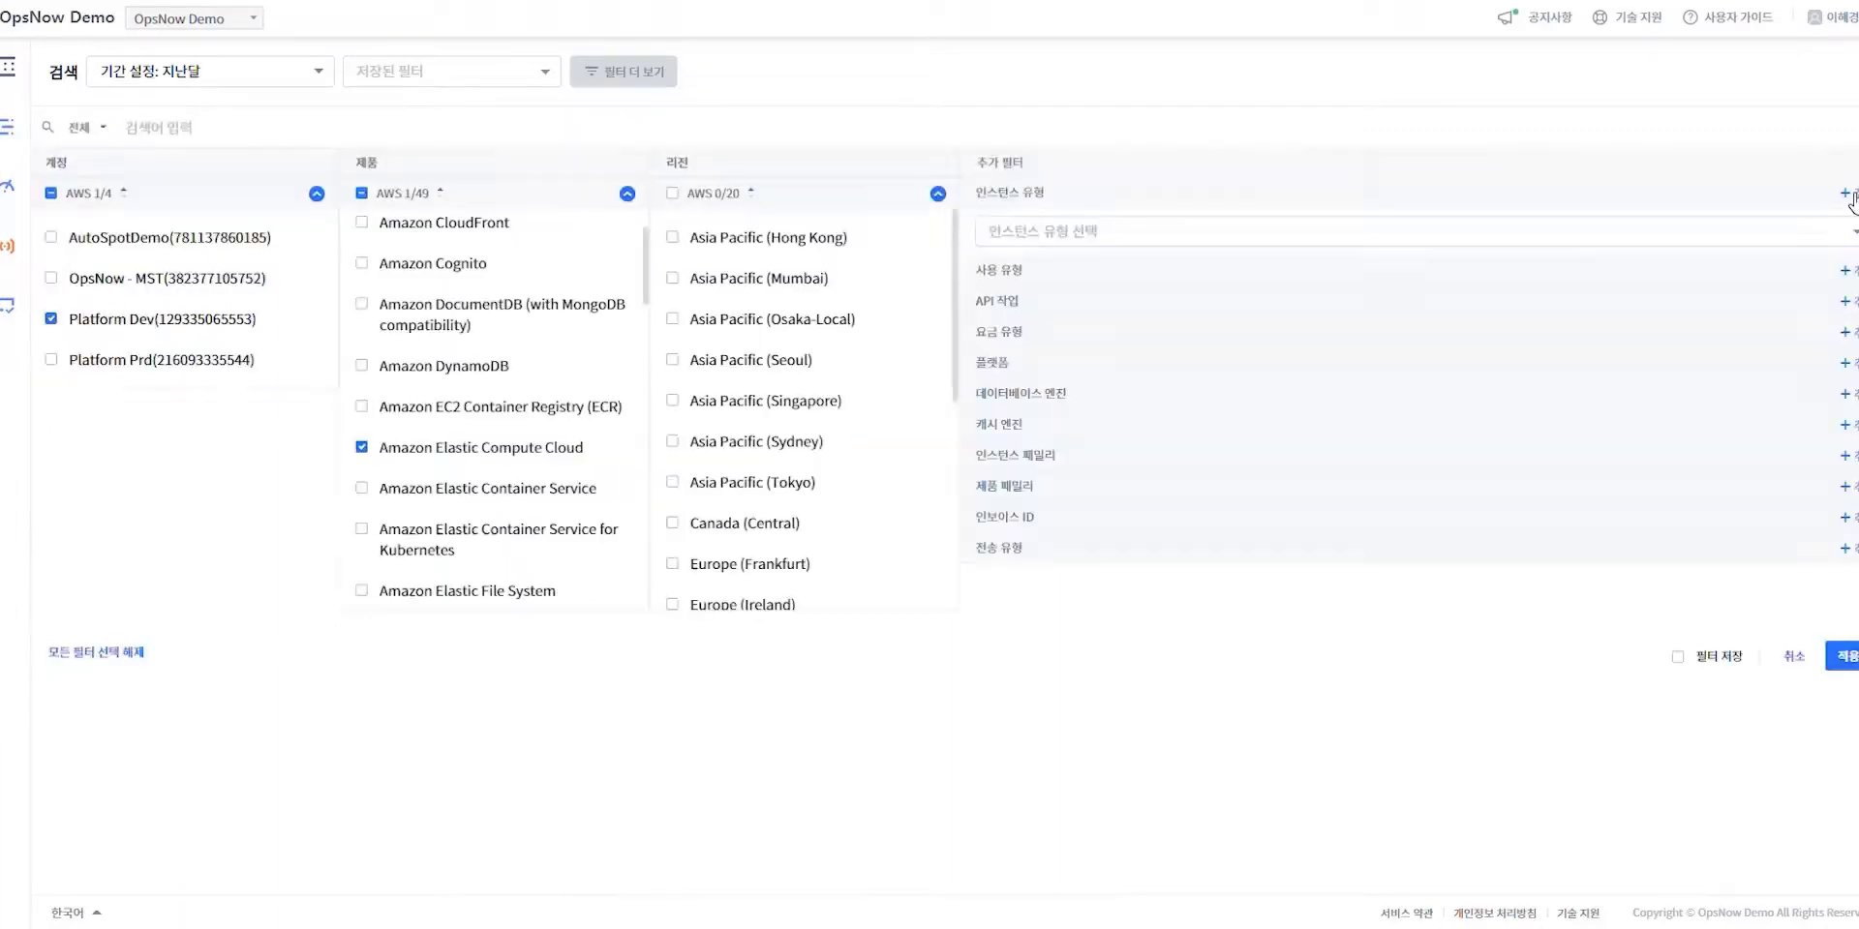
pyautogui.click(1239, 239)
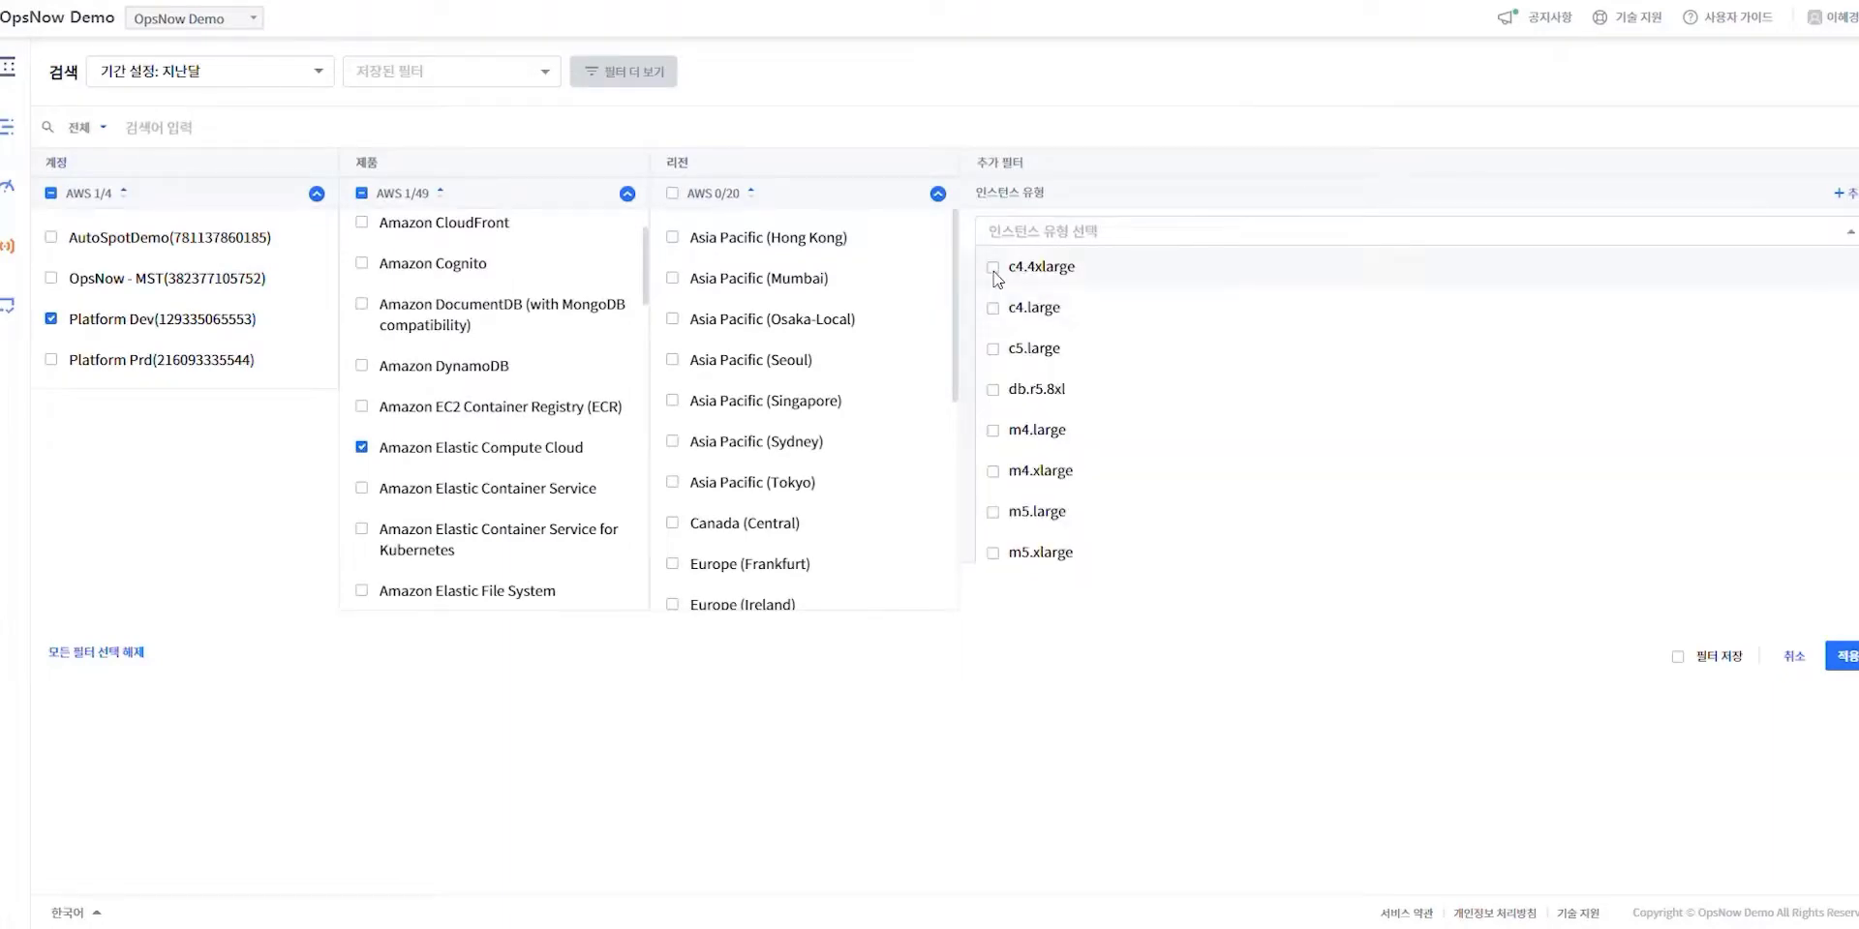
pyautogui.click(993, 269)
pyautogui.click(992, 308)
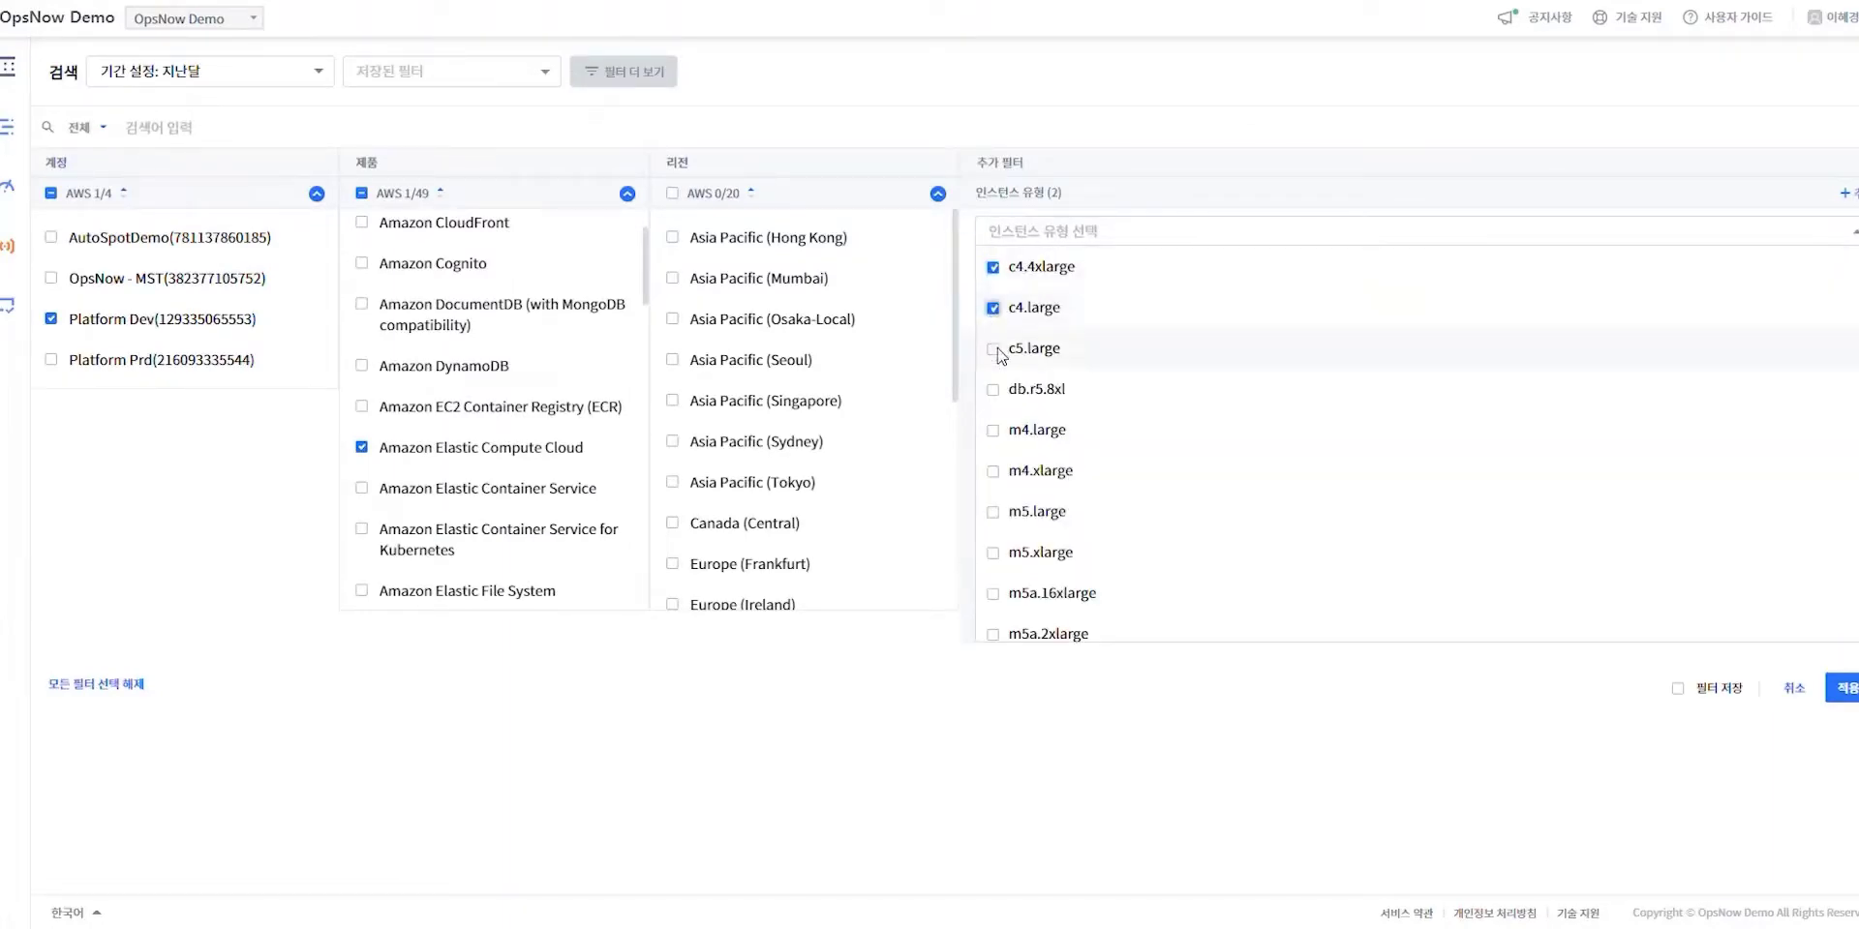
pyautogui.click(993, 349)
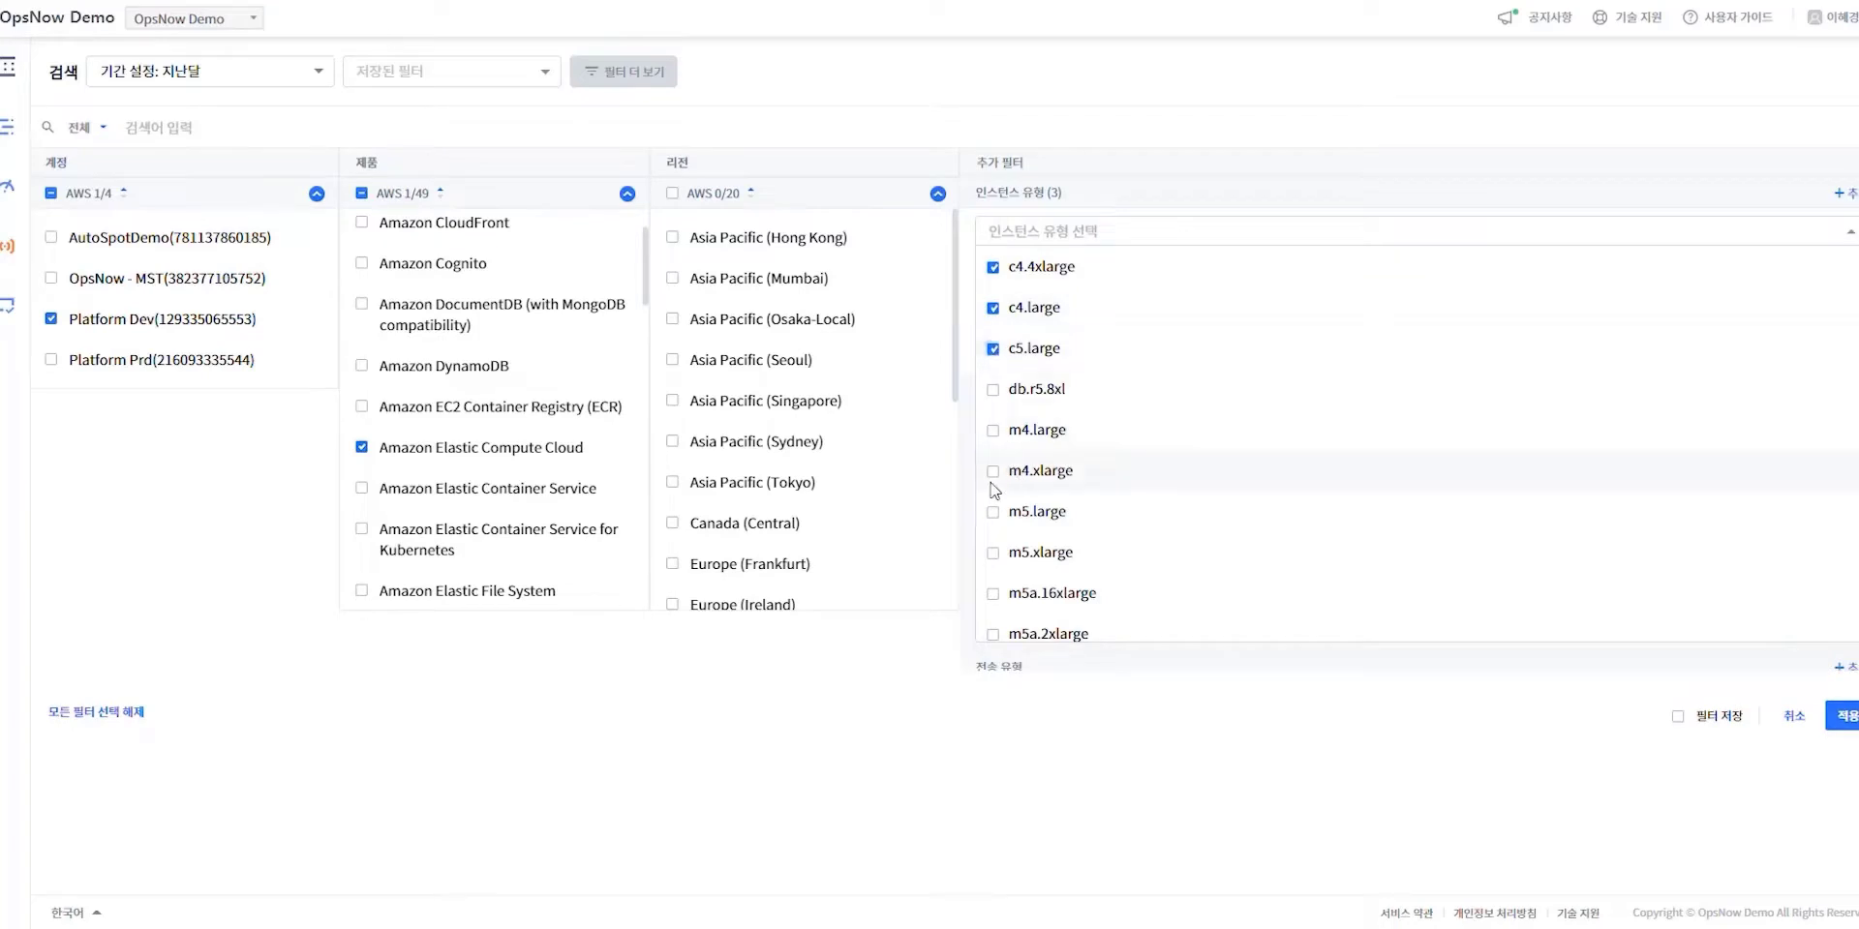
pyautogui.click(994, 473)
pyautogui.click(993, 513)
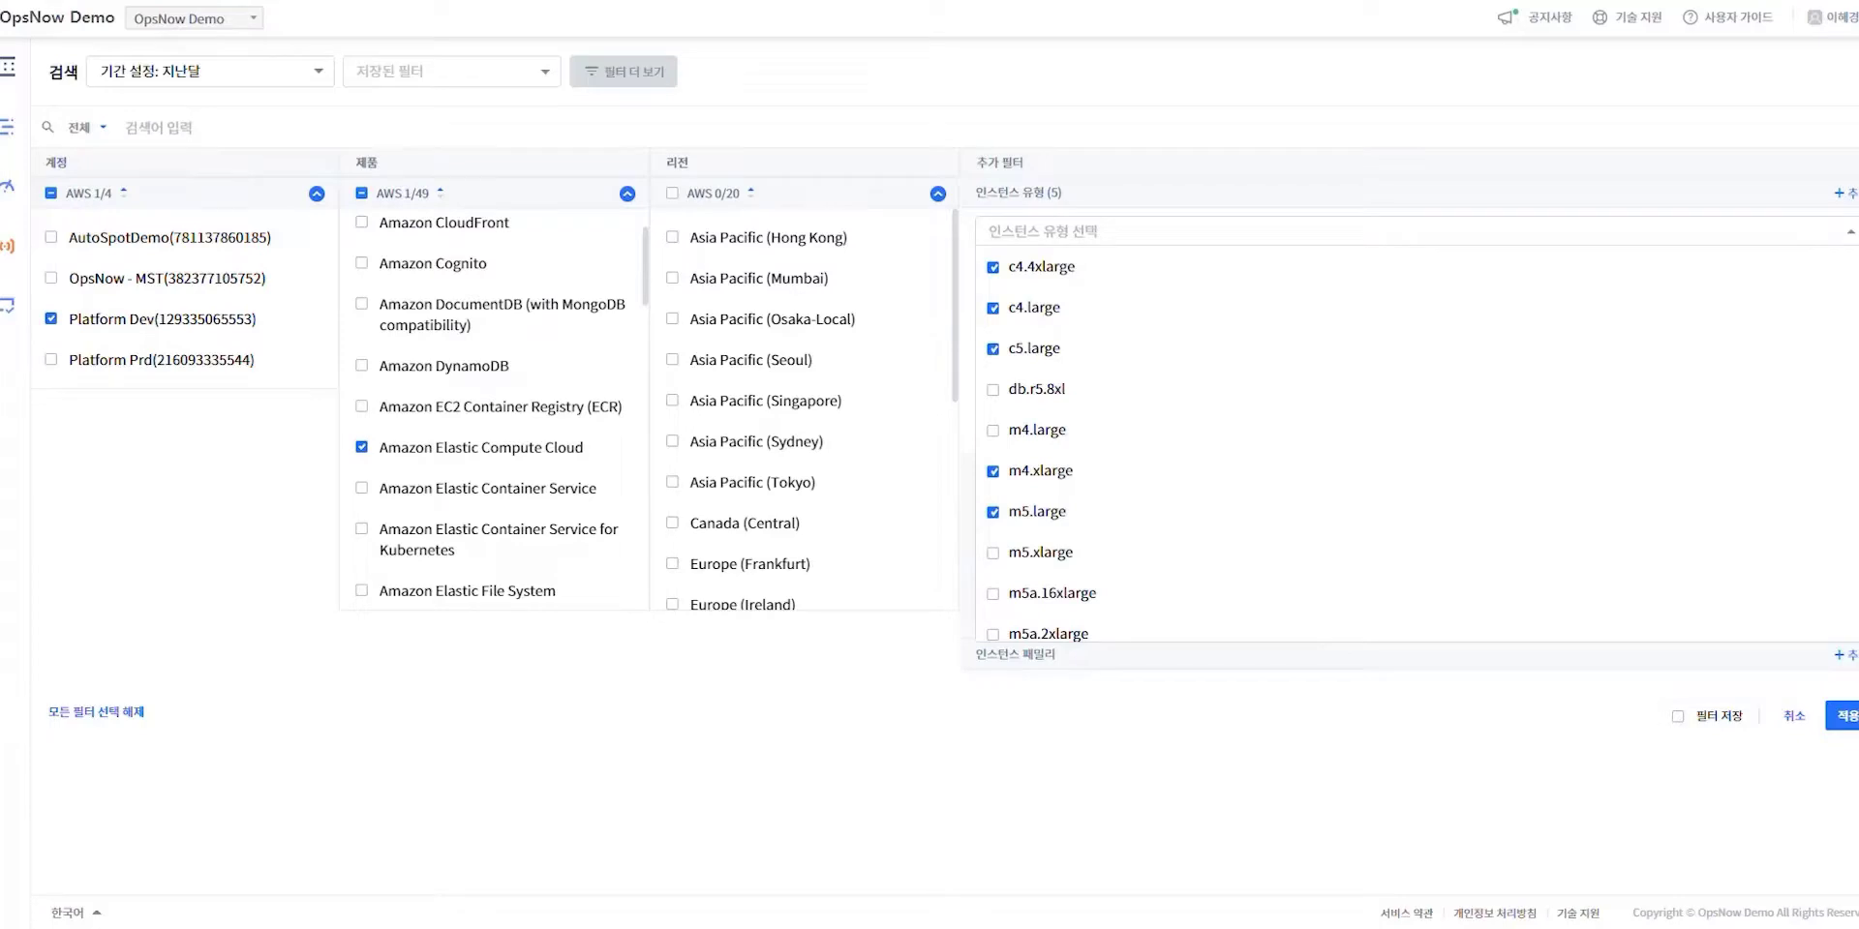
pyautogui.click(1846, 717)
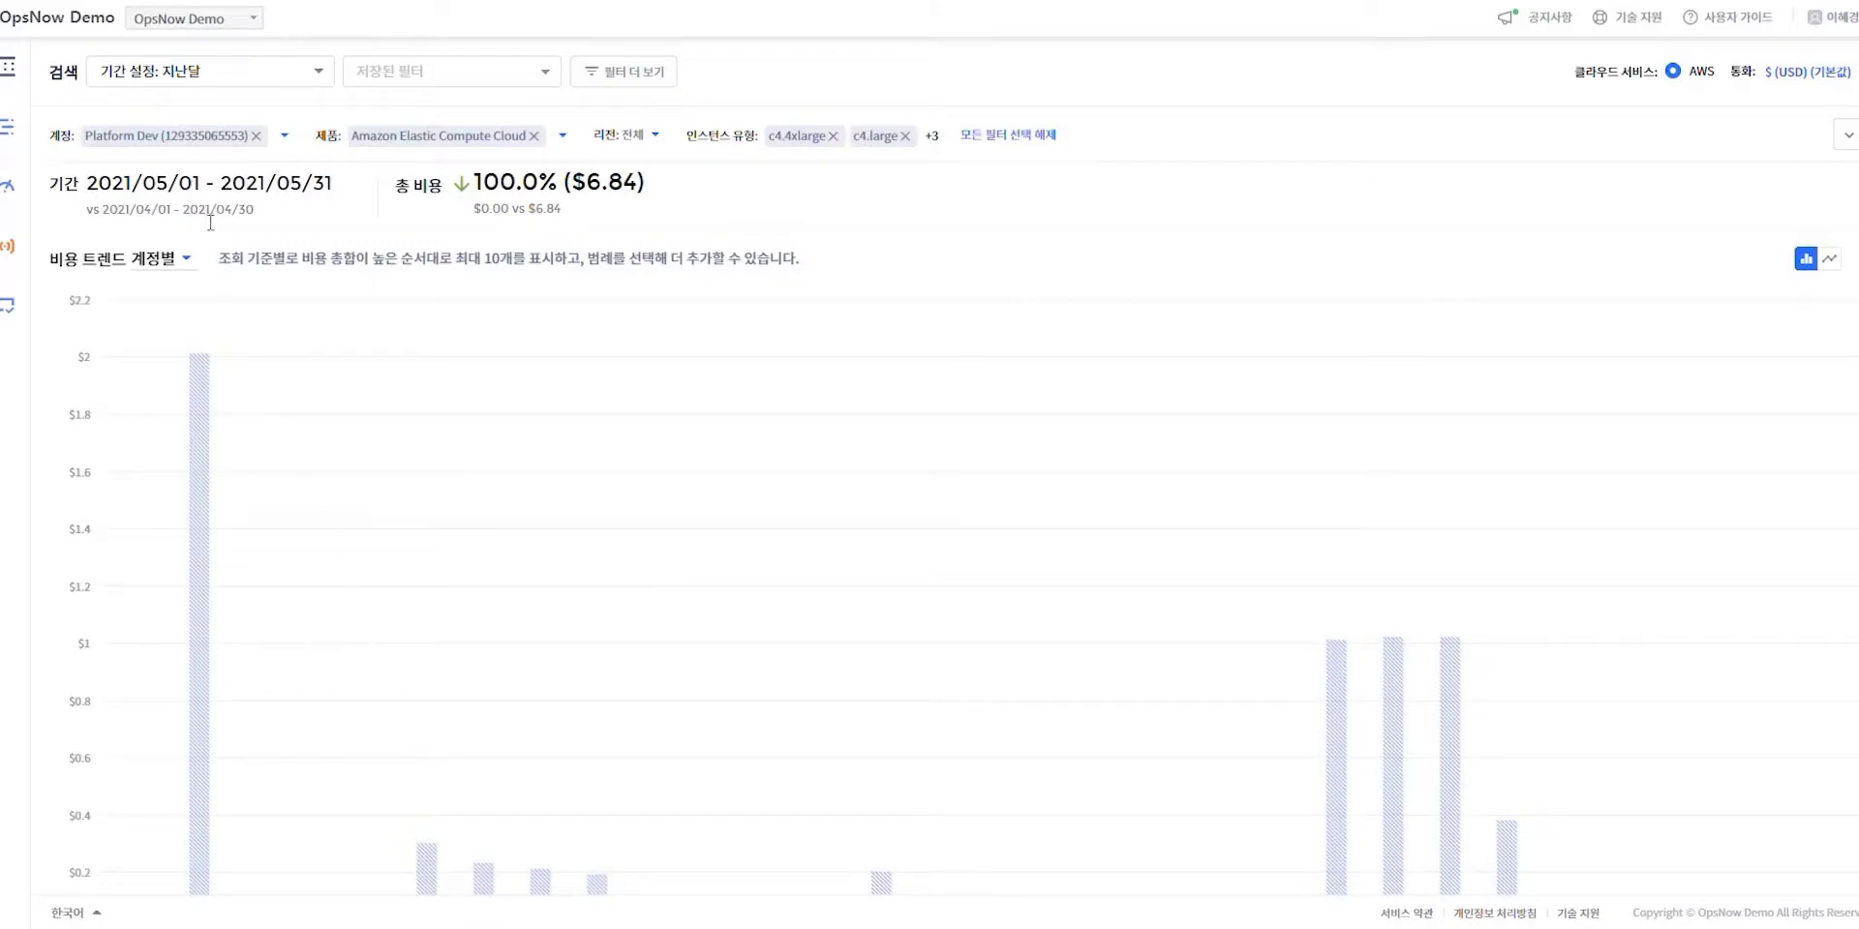
# - Review the filtered cost trend chart and comparison table, and clear all selected filters
pyautogui.scroll(-2, 635, 577)
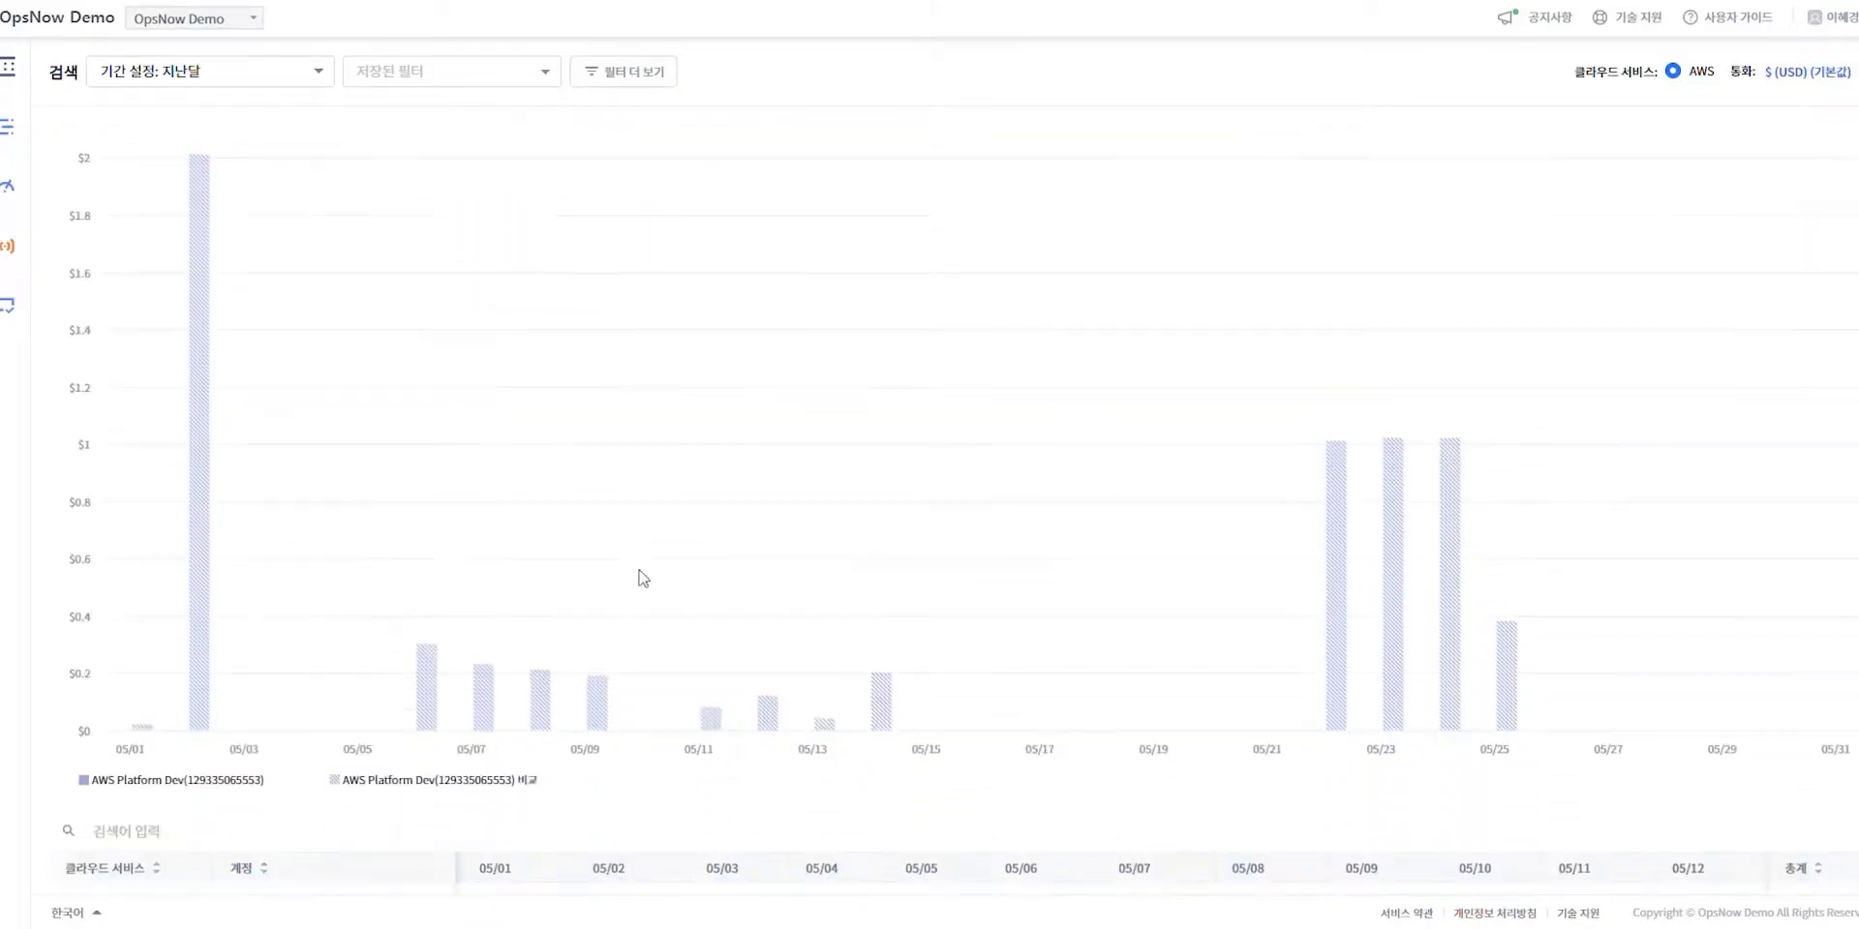
pyautogui.scroll(2, 622, 523)
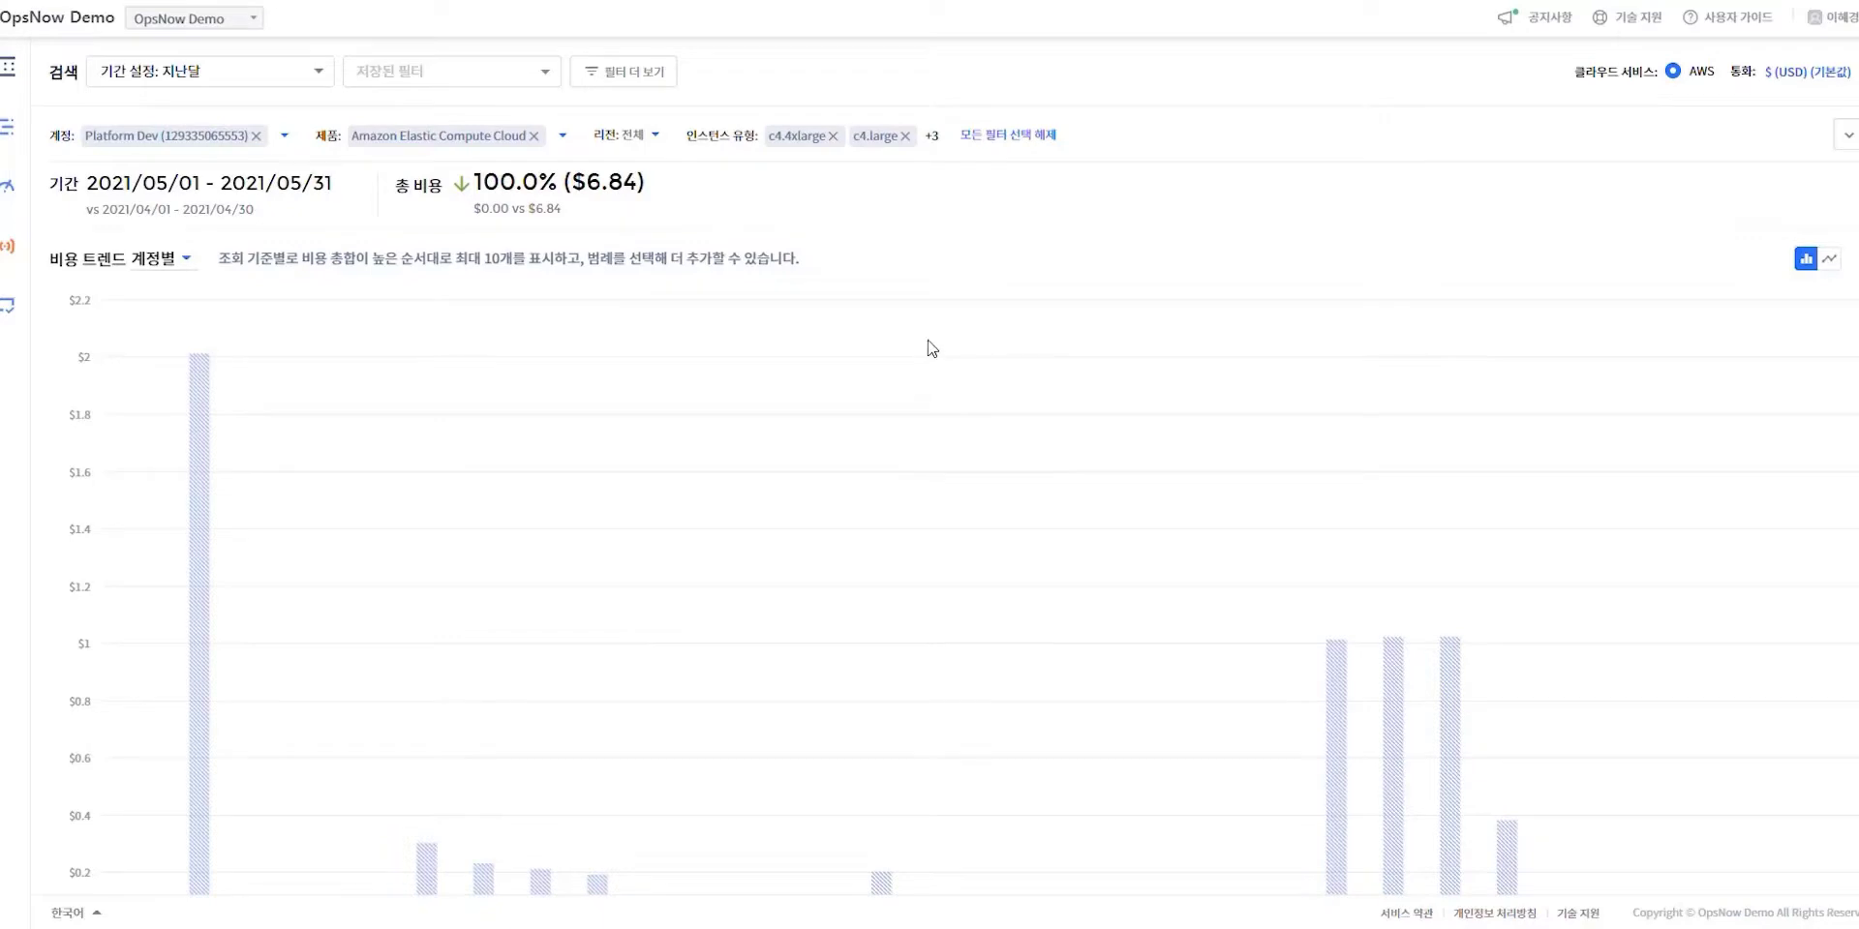
pyautogui.scroll(-3, 931, 349)
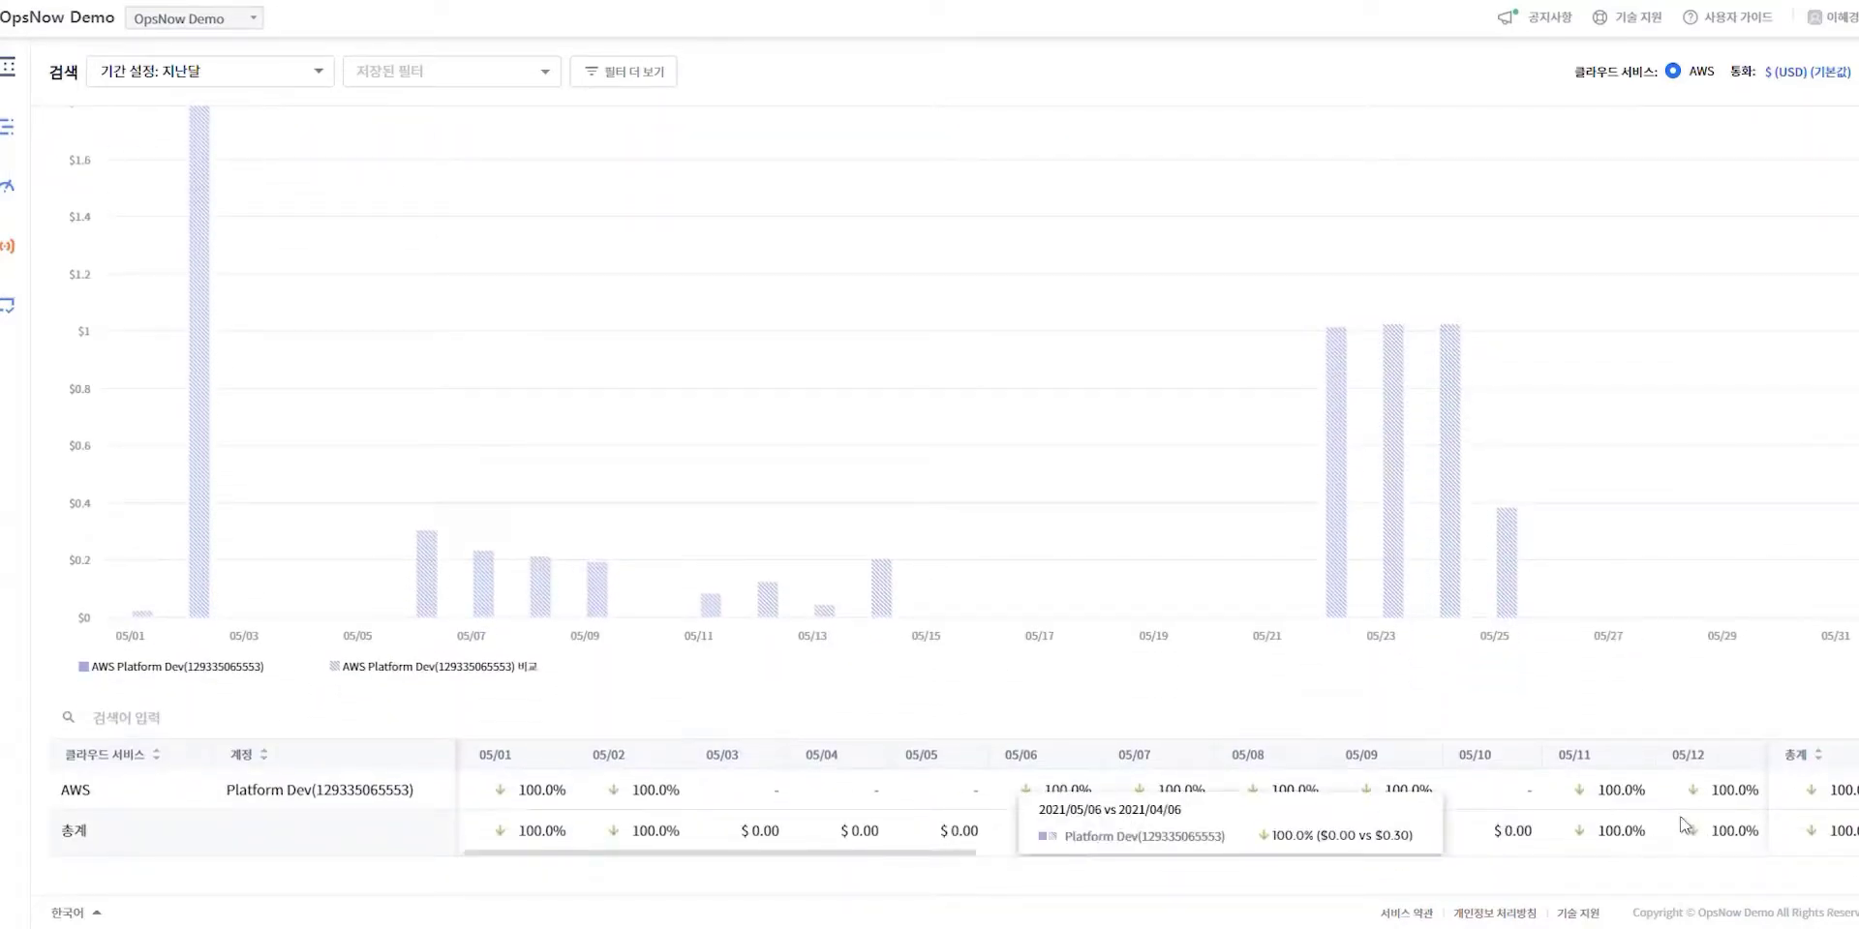
pyautogui.scroll(3, 1779, 408)
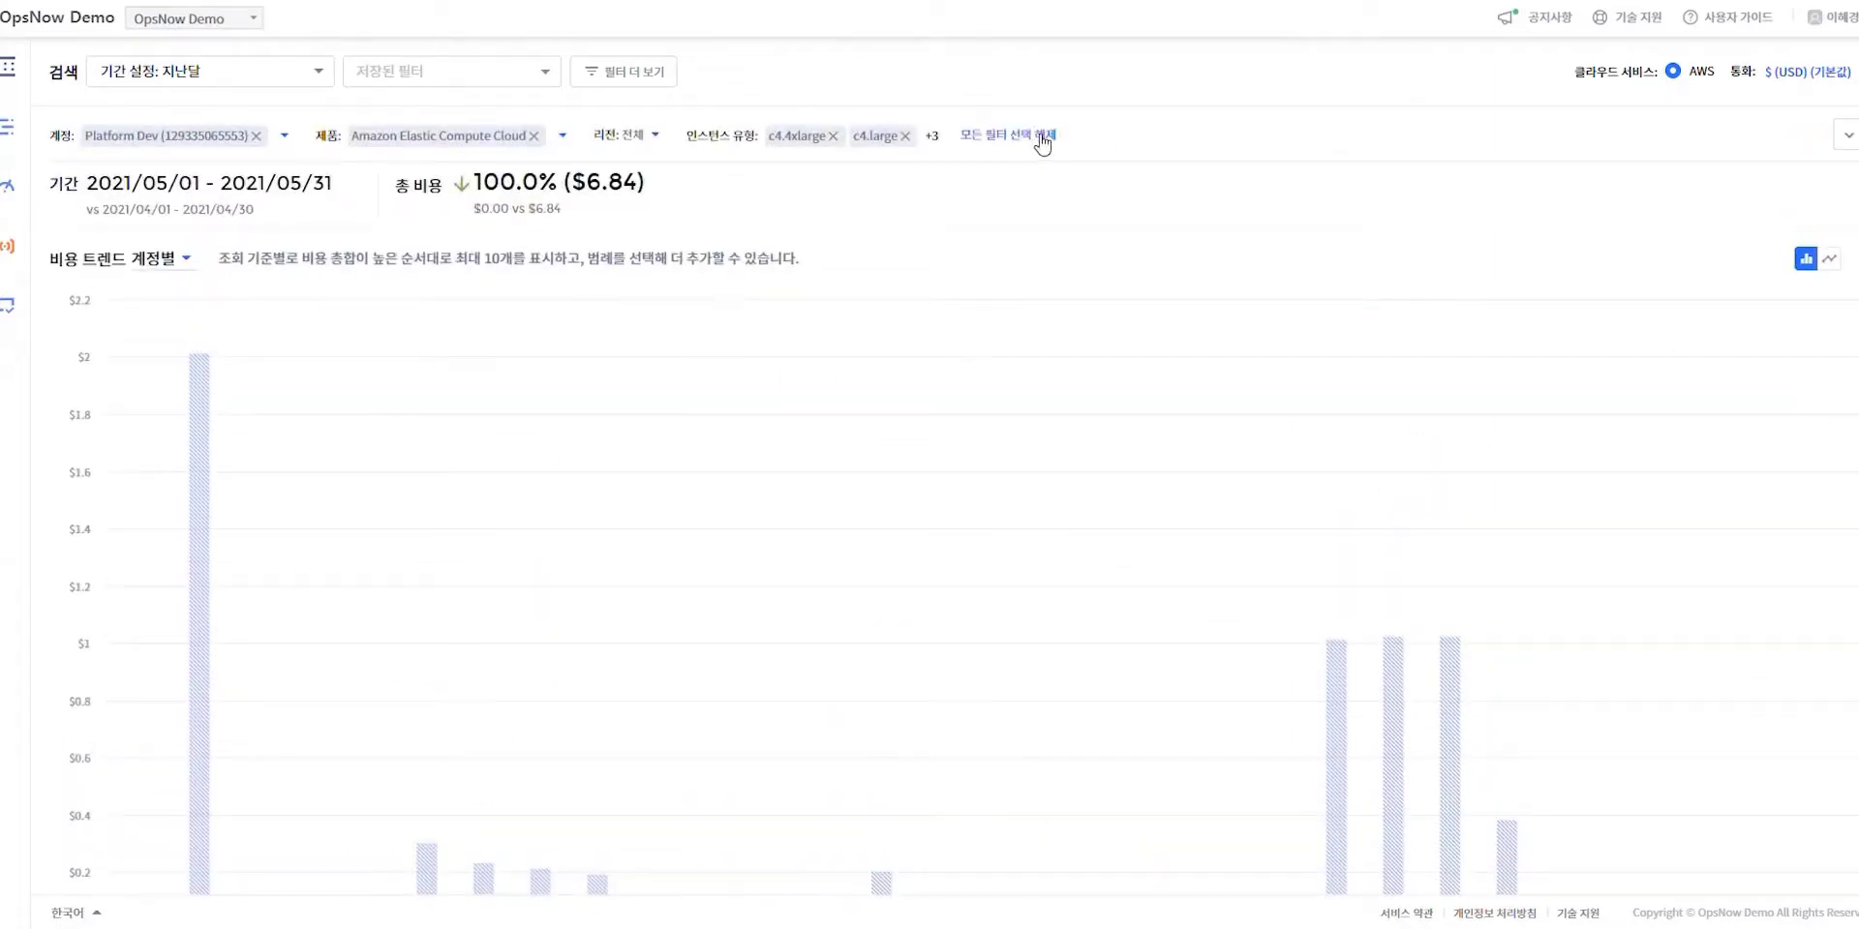
pyautogui.click(989, 142)
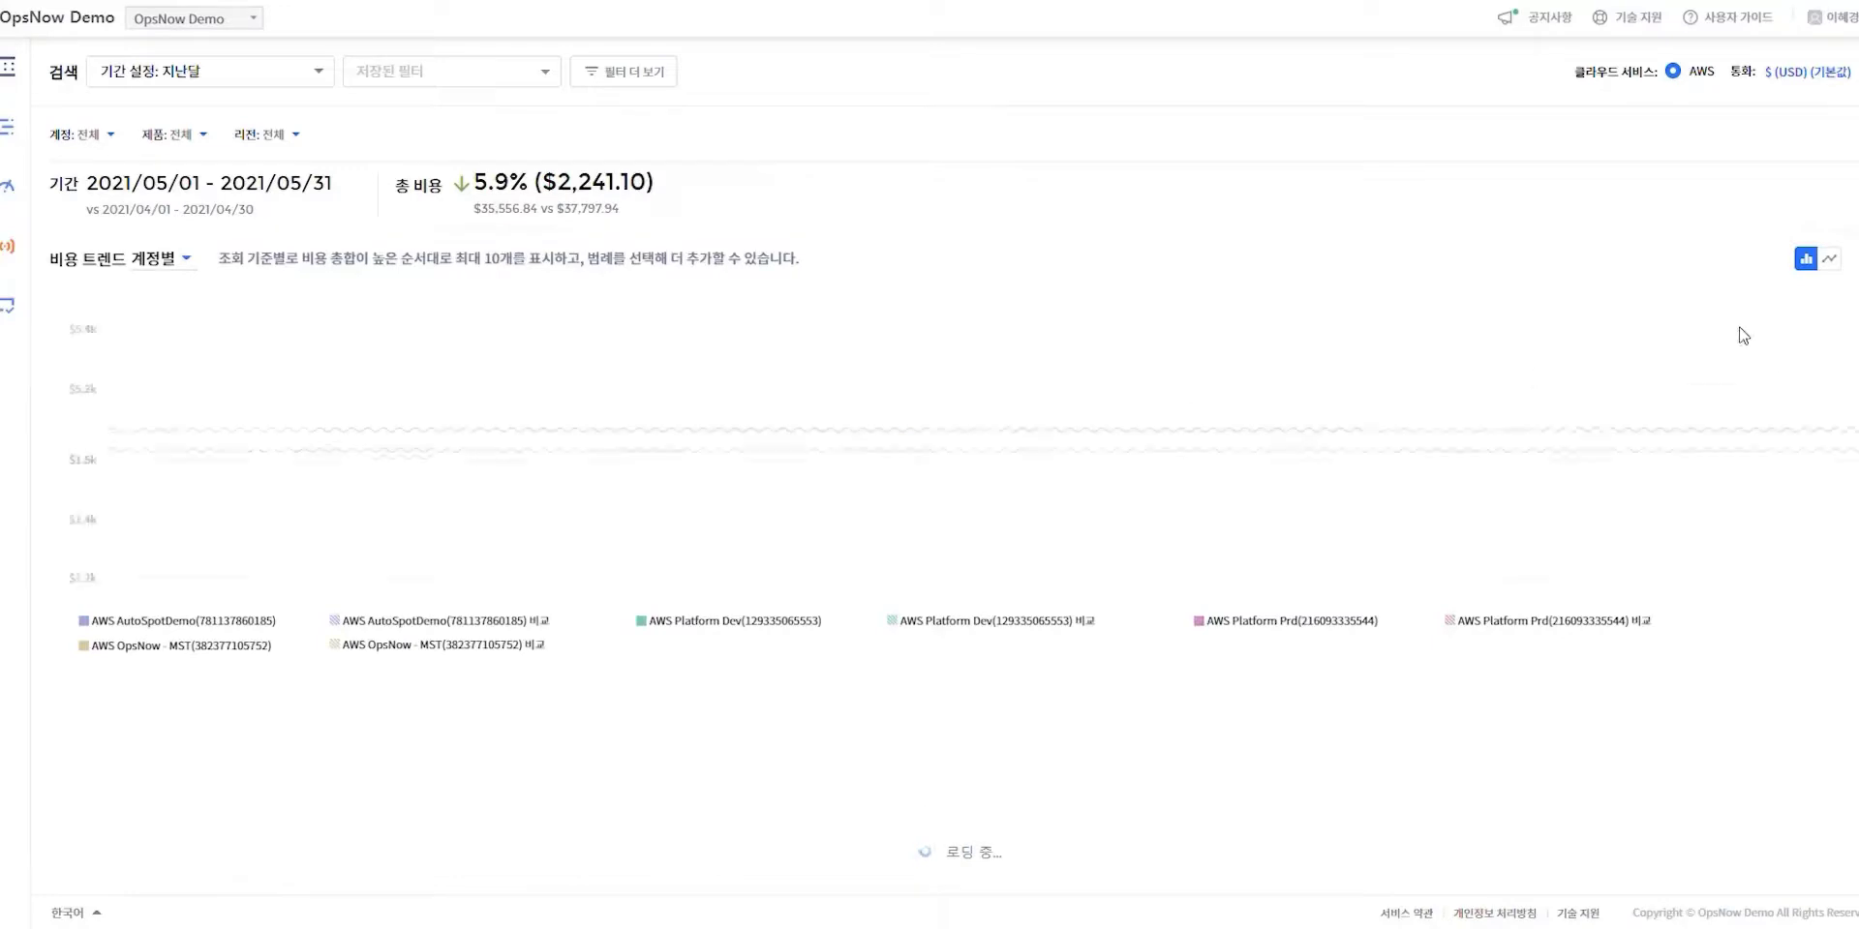
# - Switch the cost trend to a line chart and review it with the comparison table
pyautogui.scroll(-1, 1664, 536)
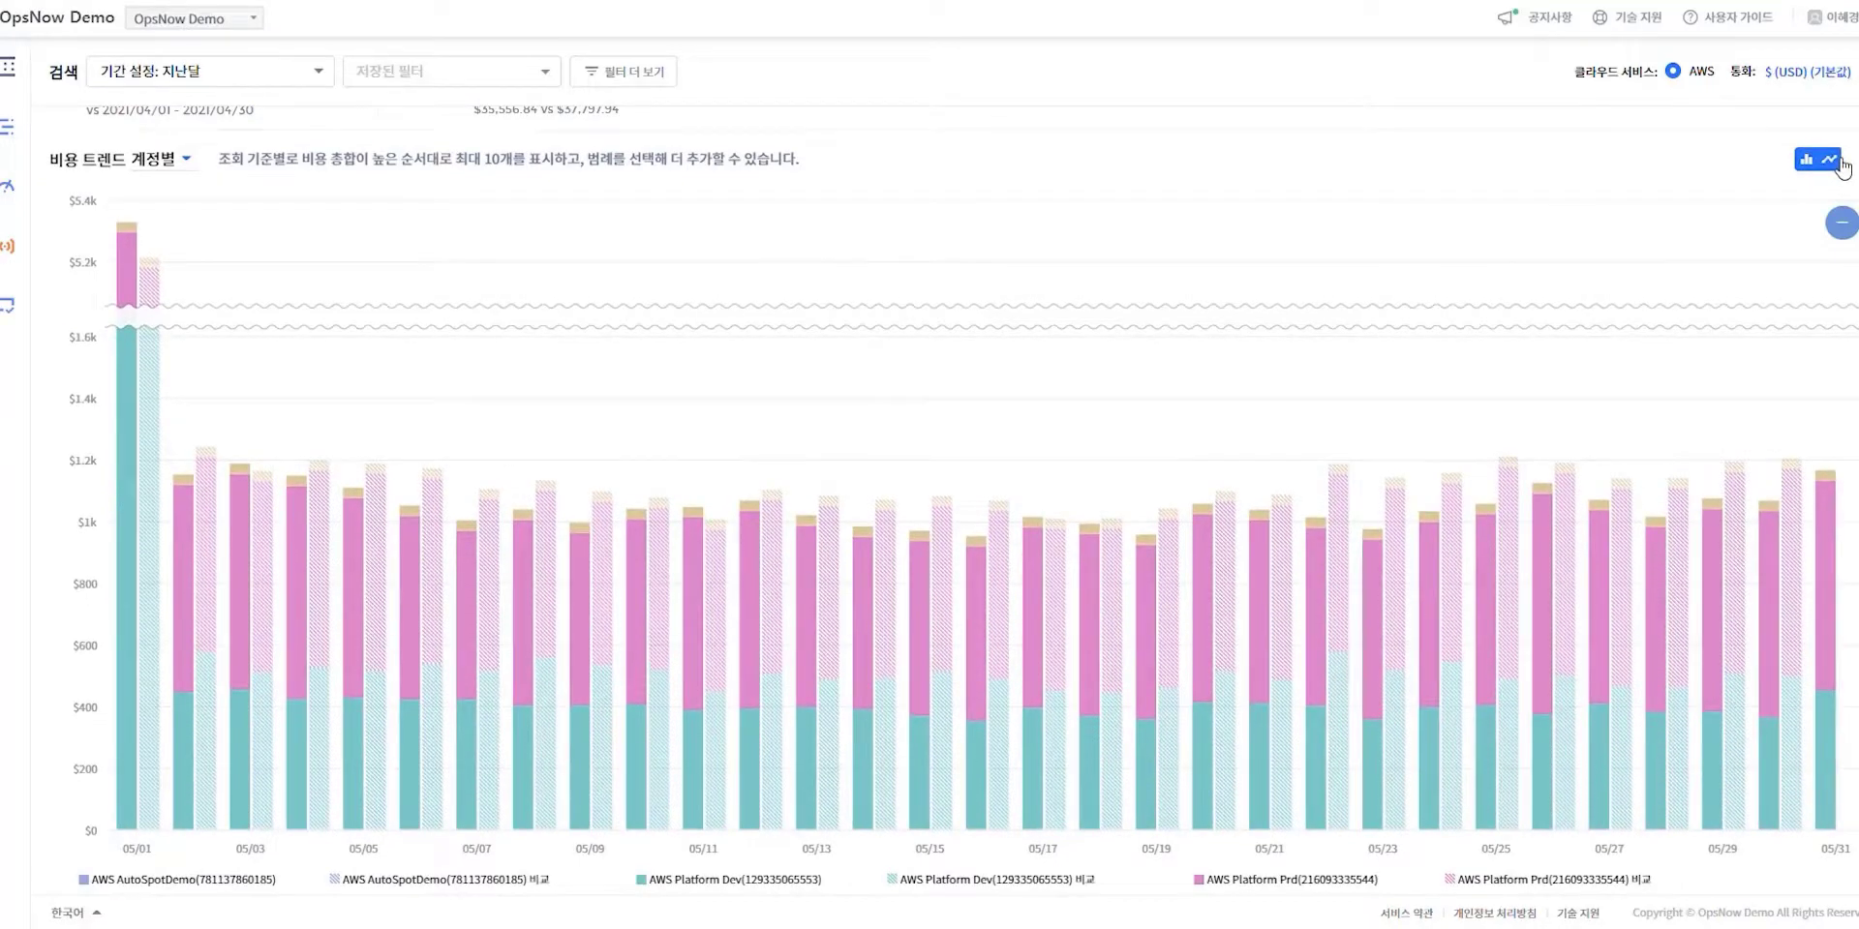
pyautogui.click(1840, 162)
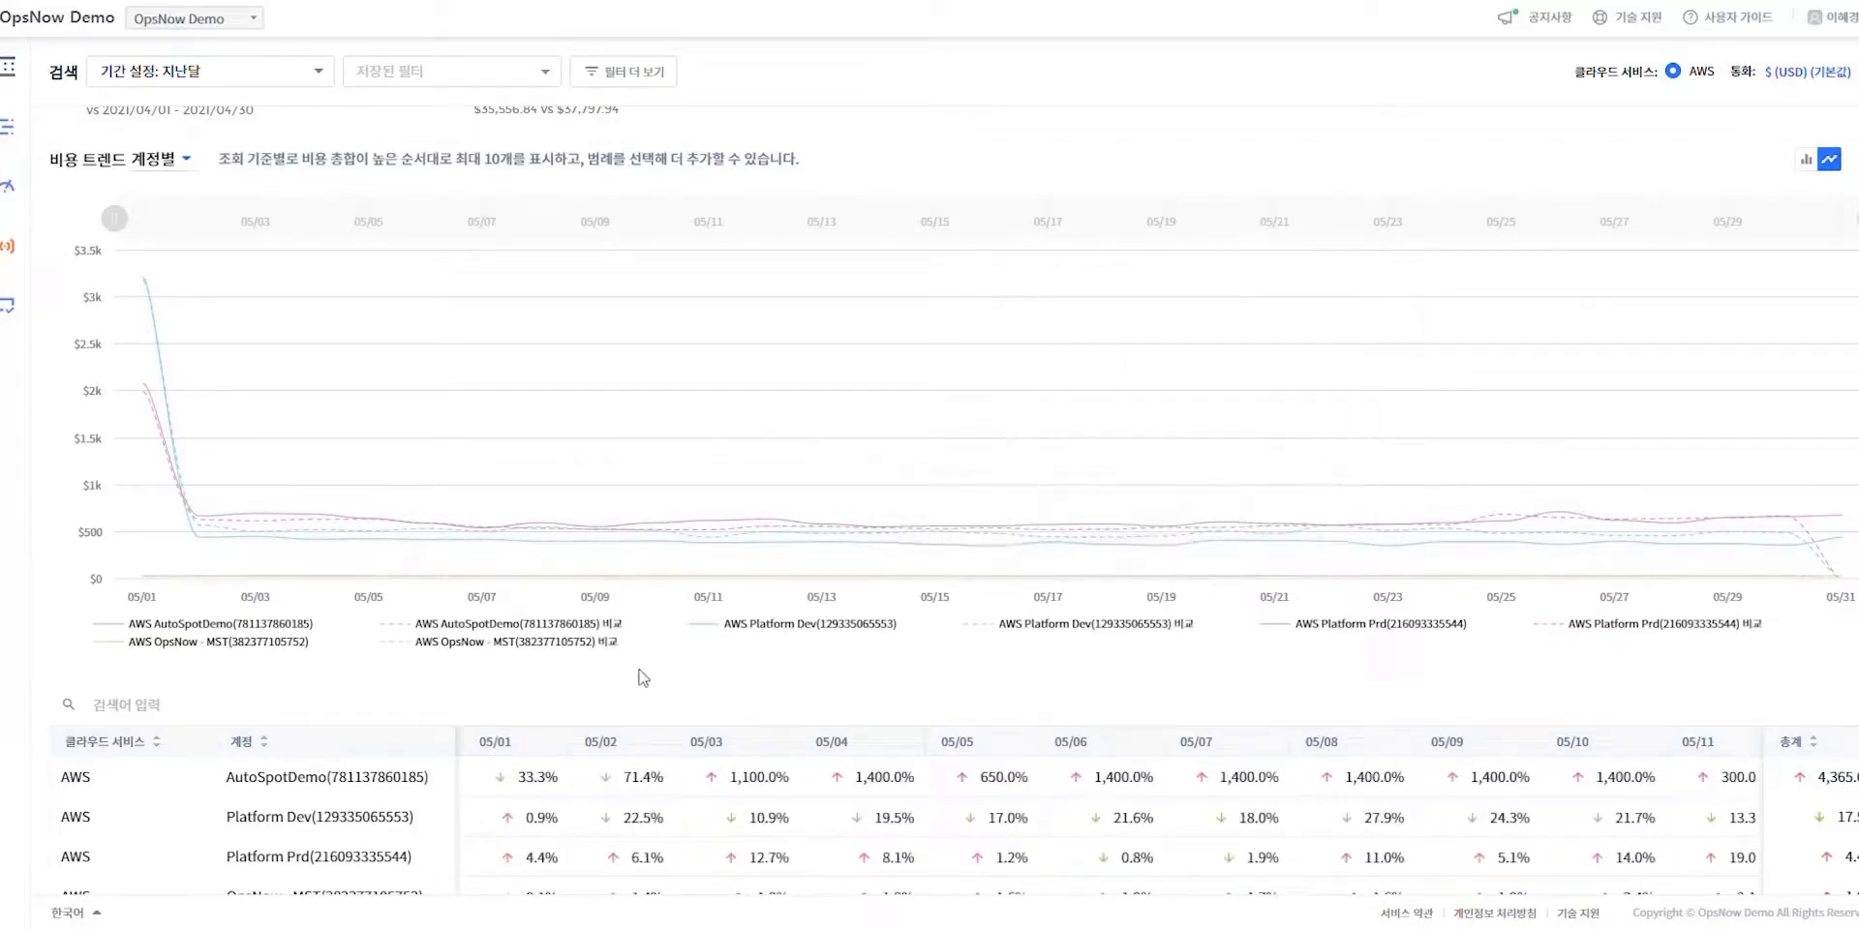
pyautogui.scroll(-1, 790, 678)
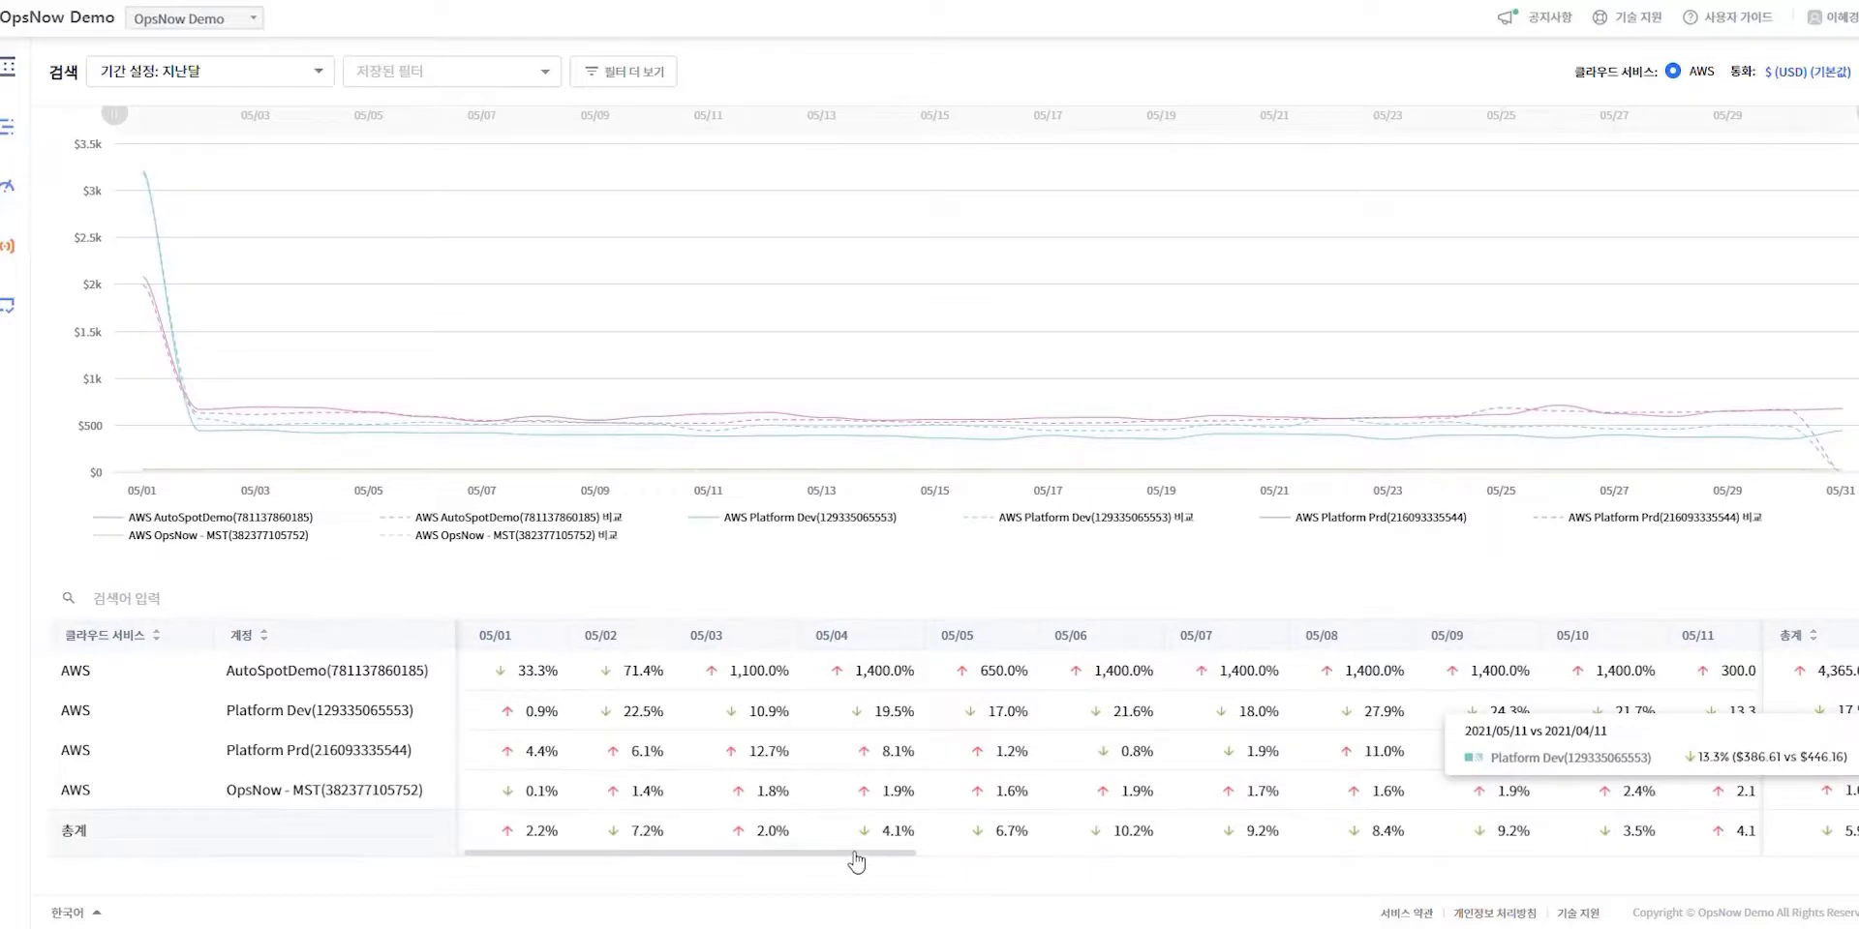
# - Open the AutoSpotDemo cost details for 05/10 and review the breakdown by product, region and usage type
pyautogui.moveTo(857, 862); pyautogui.dragTo(958, 873)
pyautogui.moveTo(1336, 672)
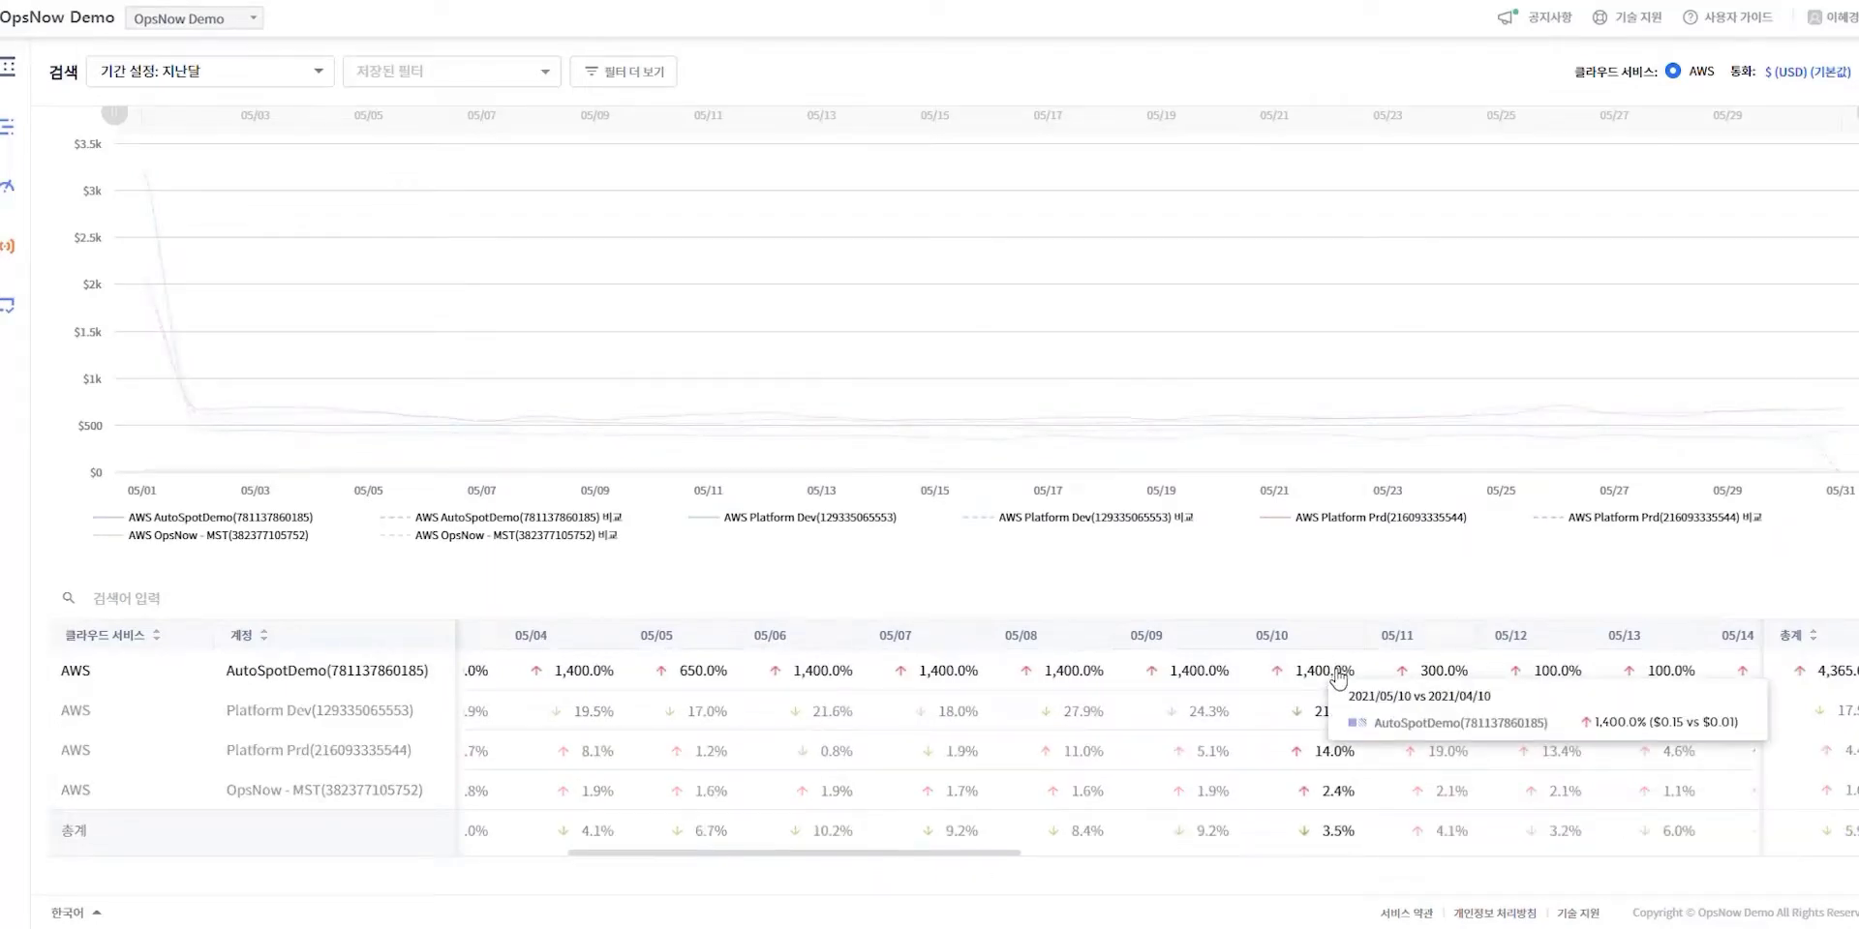
pyautogui.click(1339, 674)
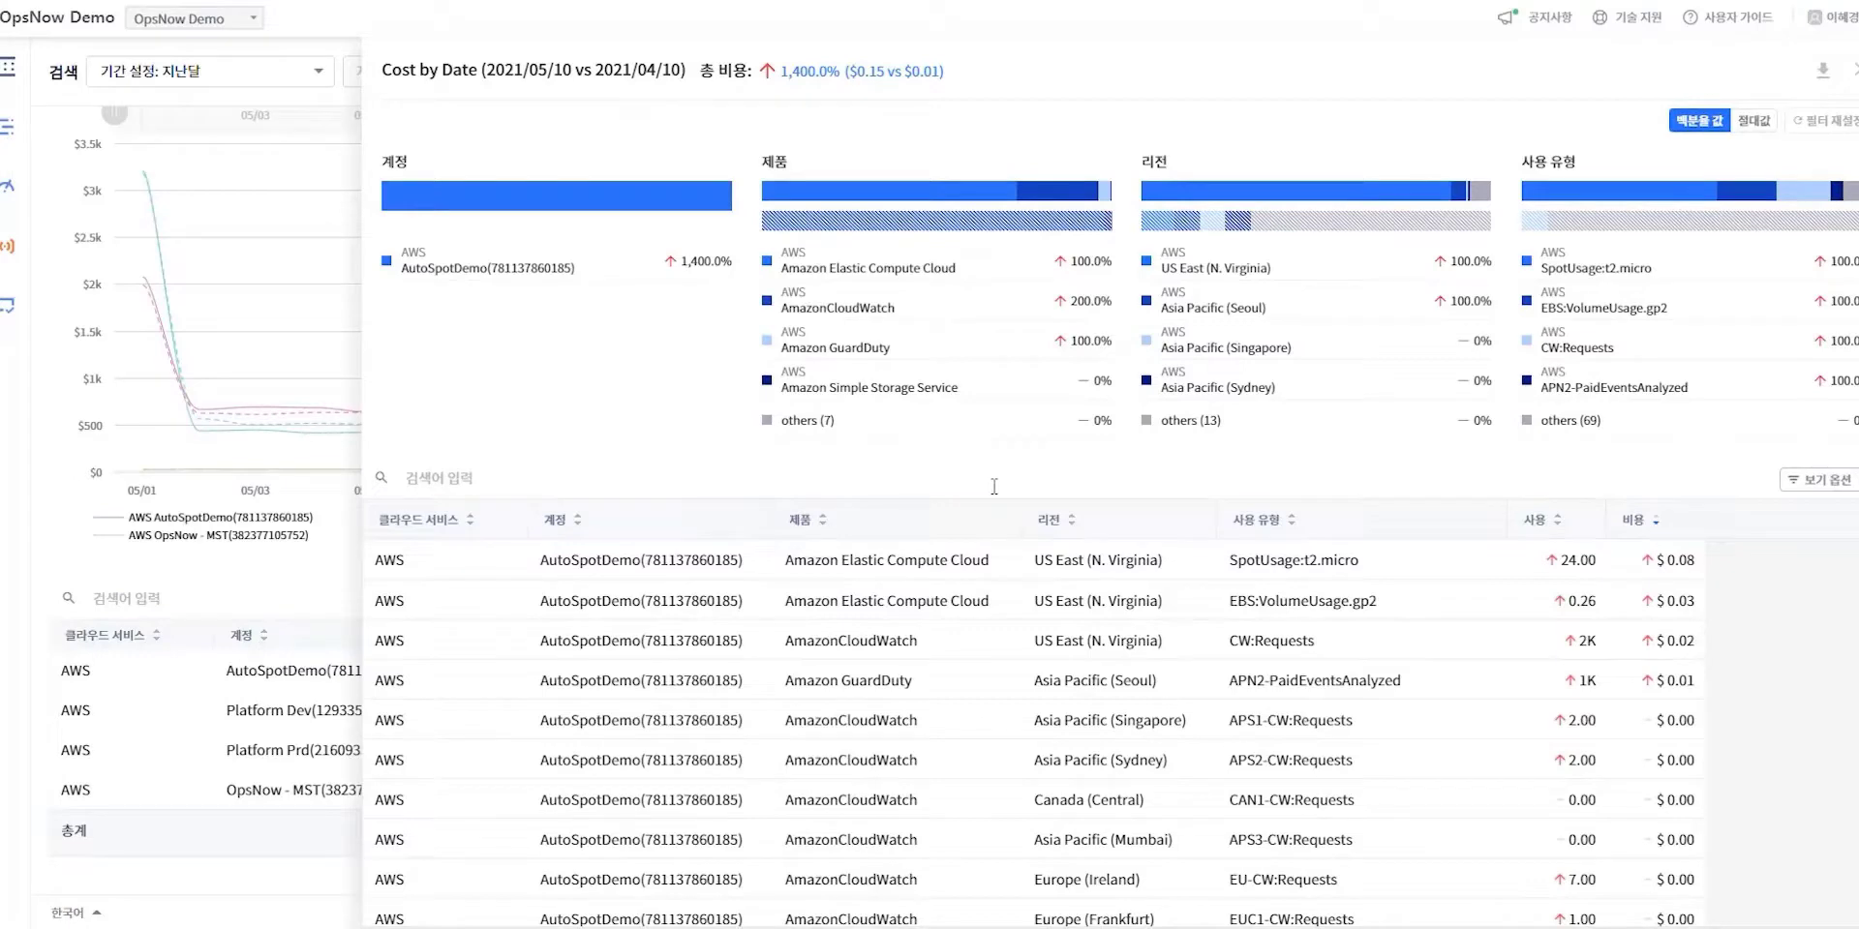
pyautogui.moveTo(1263, 271)
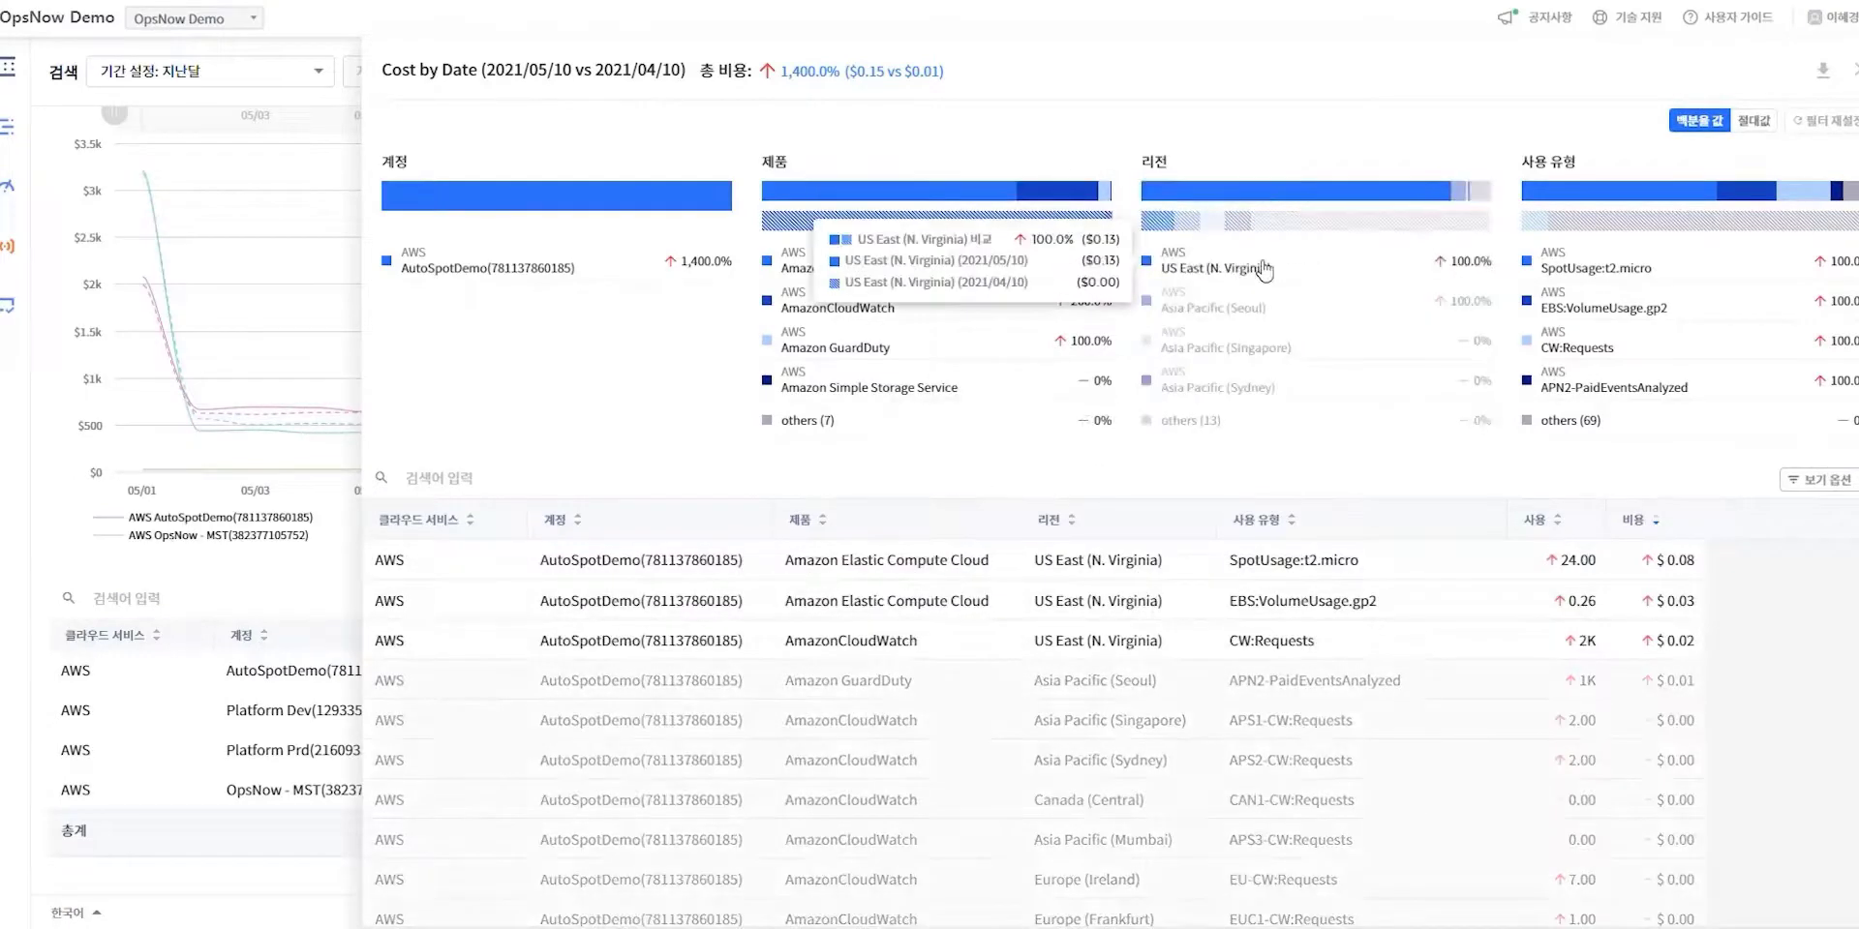
pyautogui.moveTo(1646, 277)
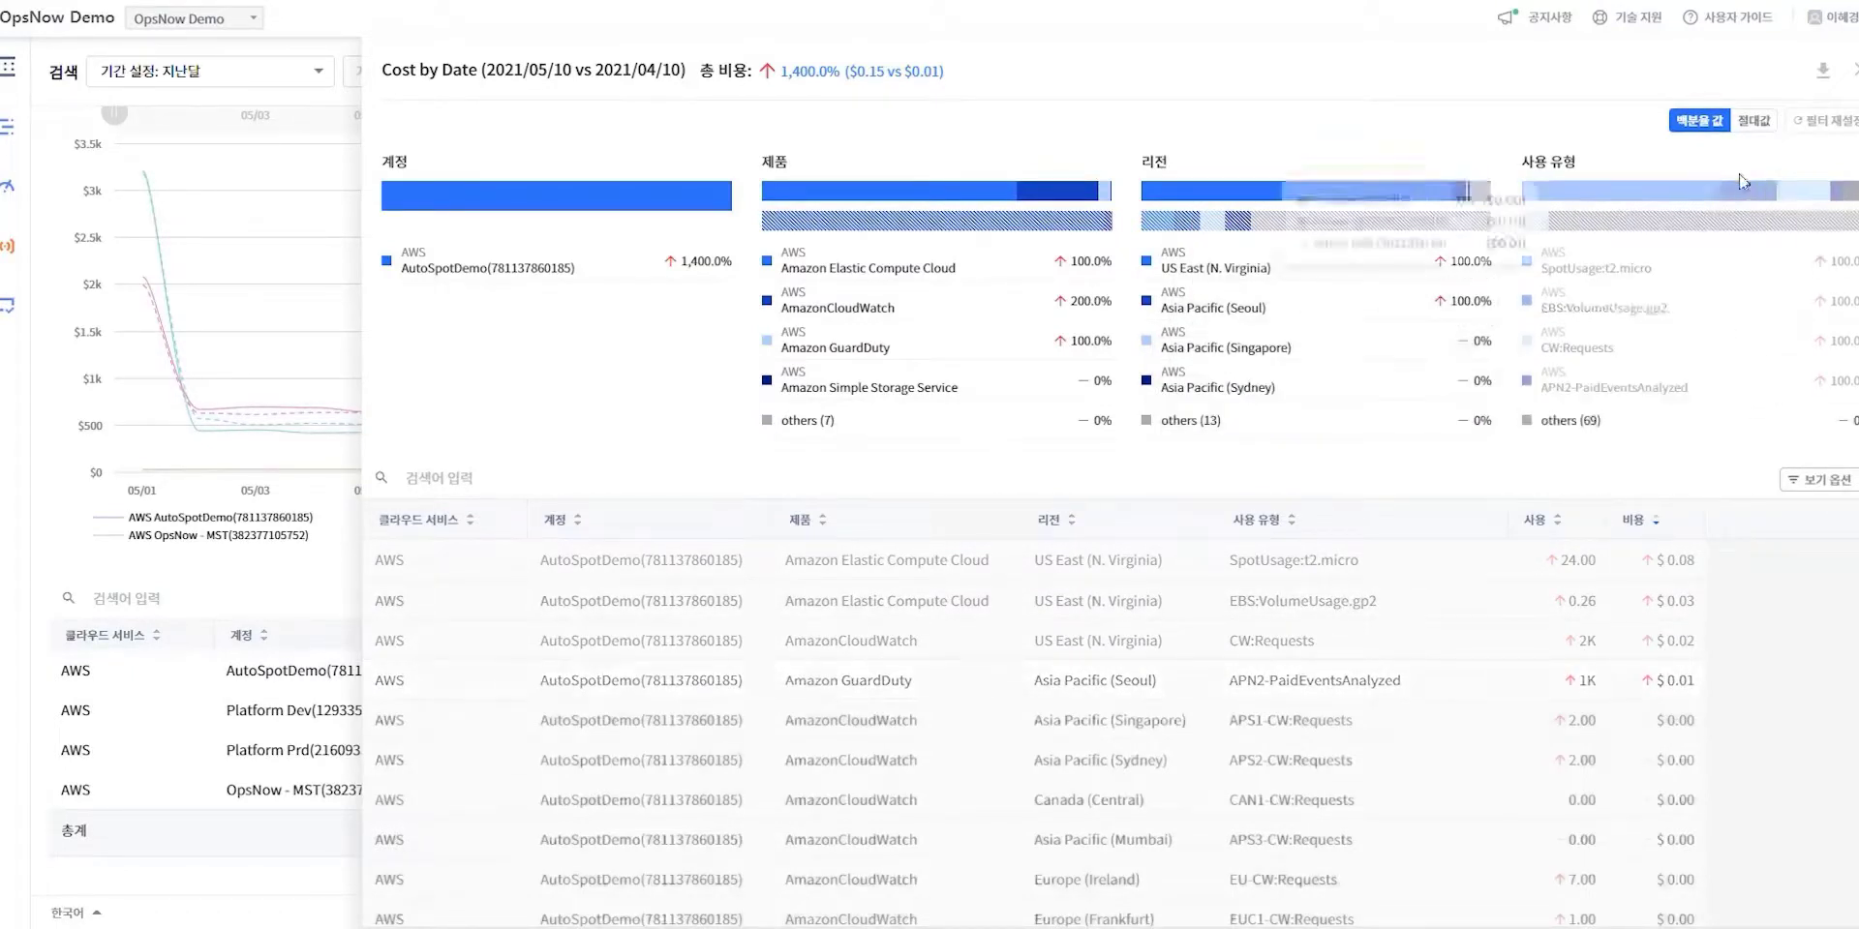
pyautogui.scroll(-3, 1748, 639)
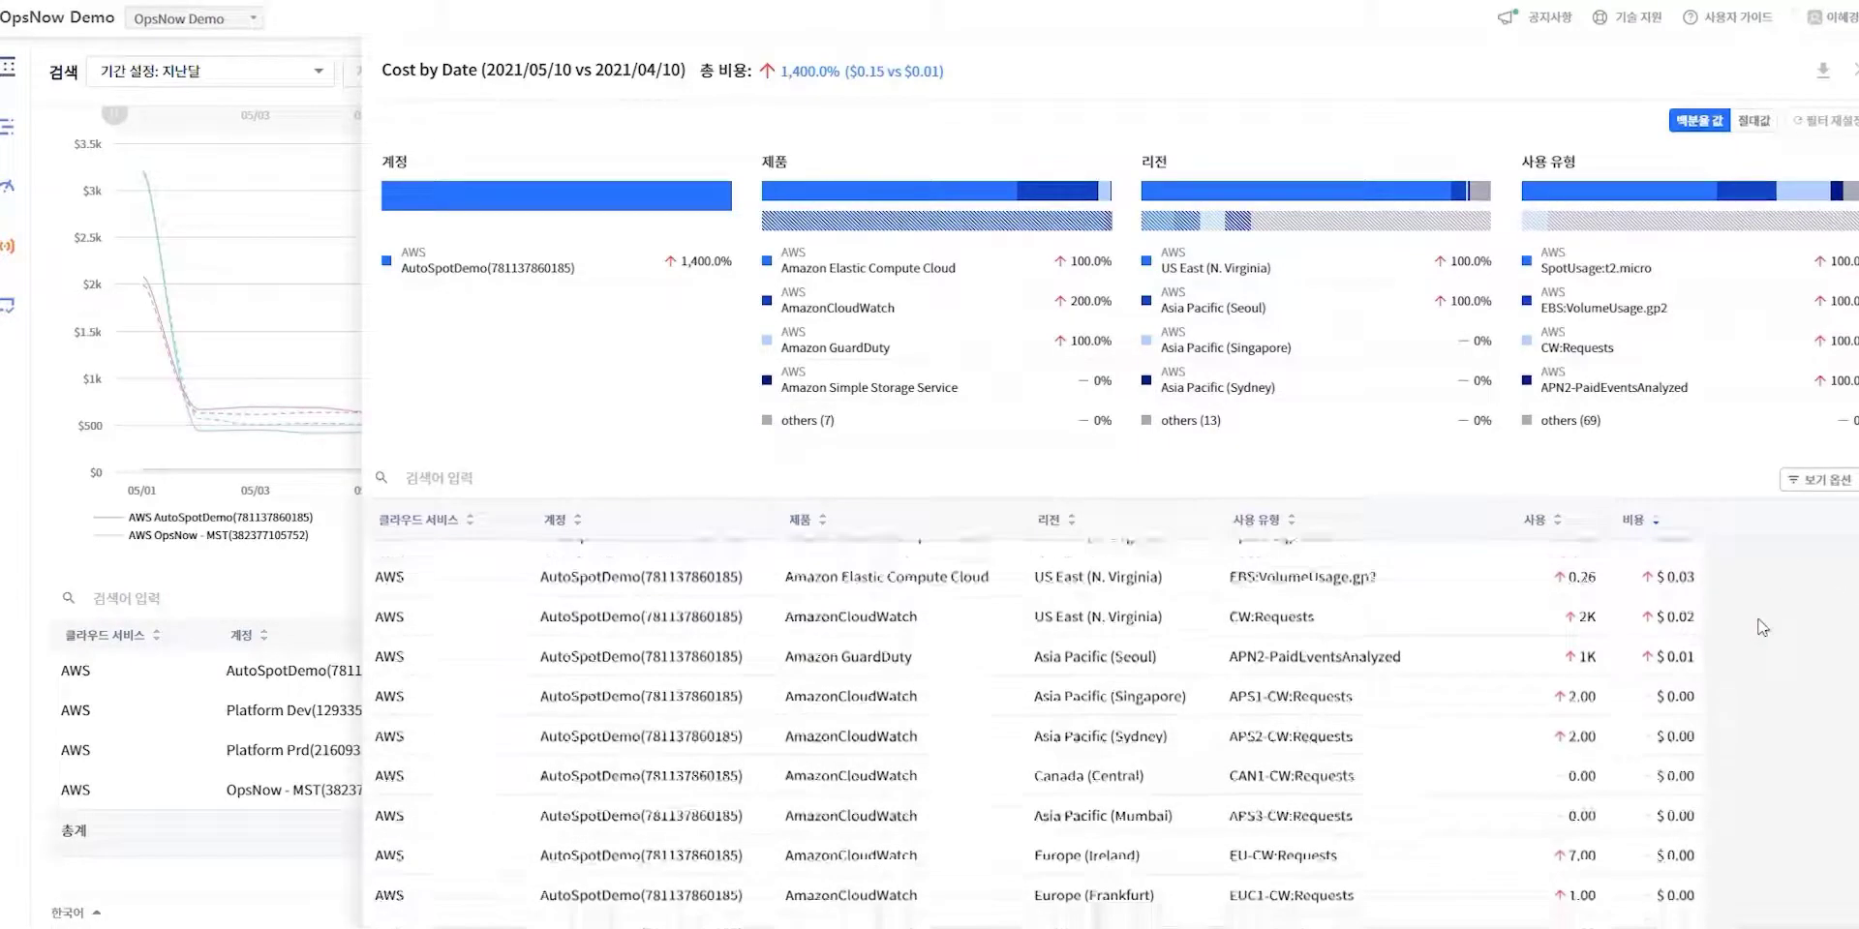
# - Hide the 리전 and 클라우드 서비스 columns in the daily cost detail table
pyautogui.click(1825, 484)
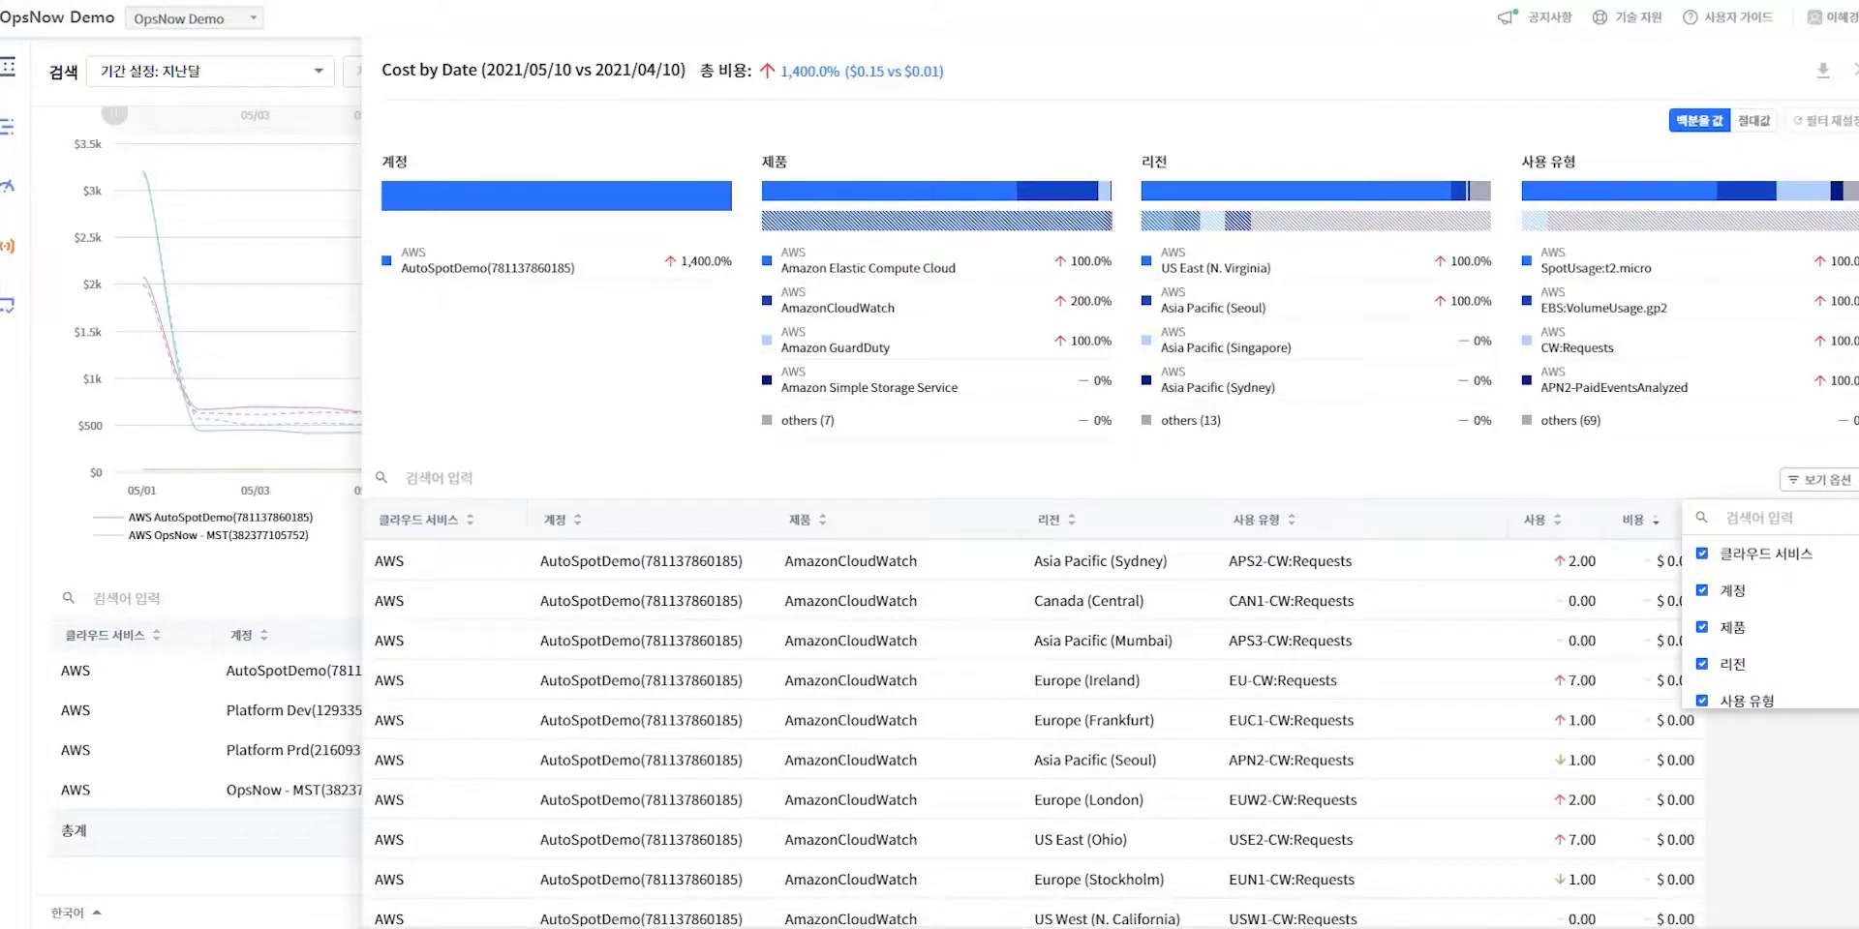
pyautogui.scroll(-3, 1769, 605)
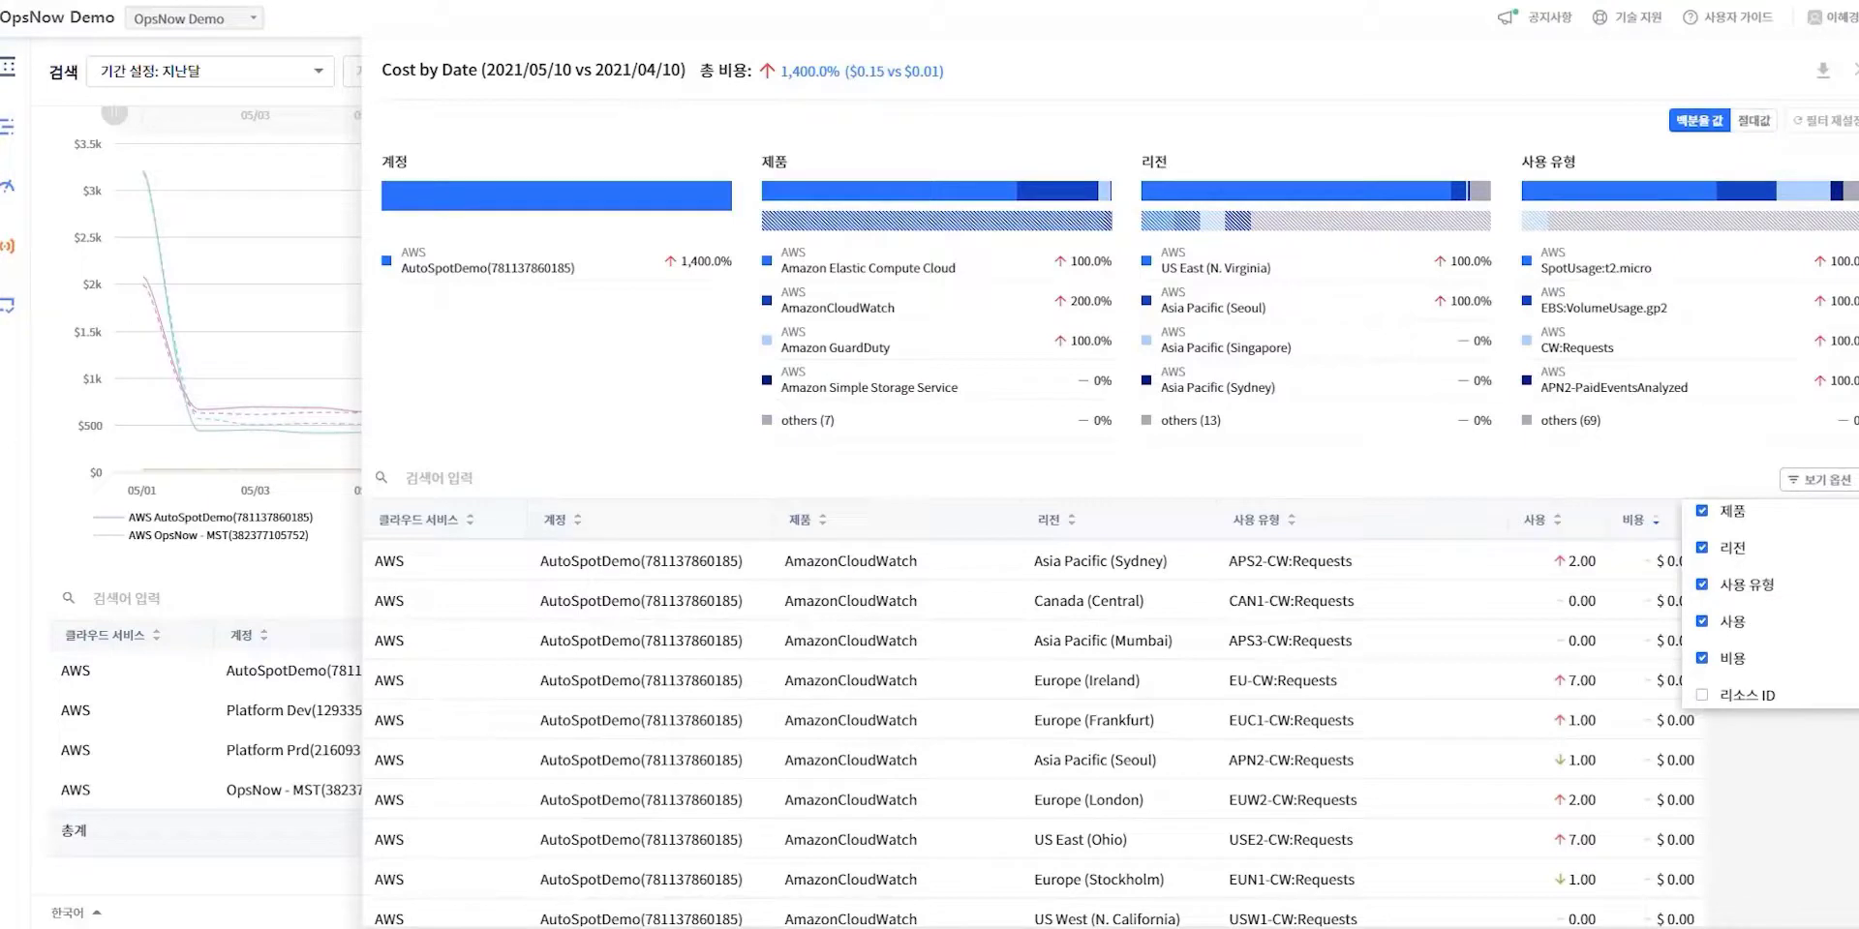
pyautogui.click(1704, 549)
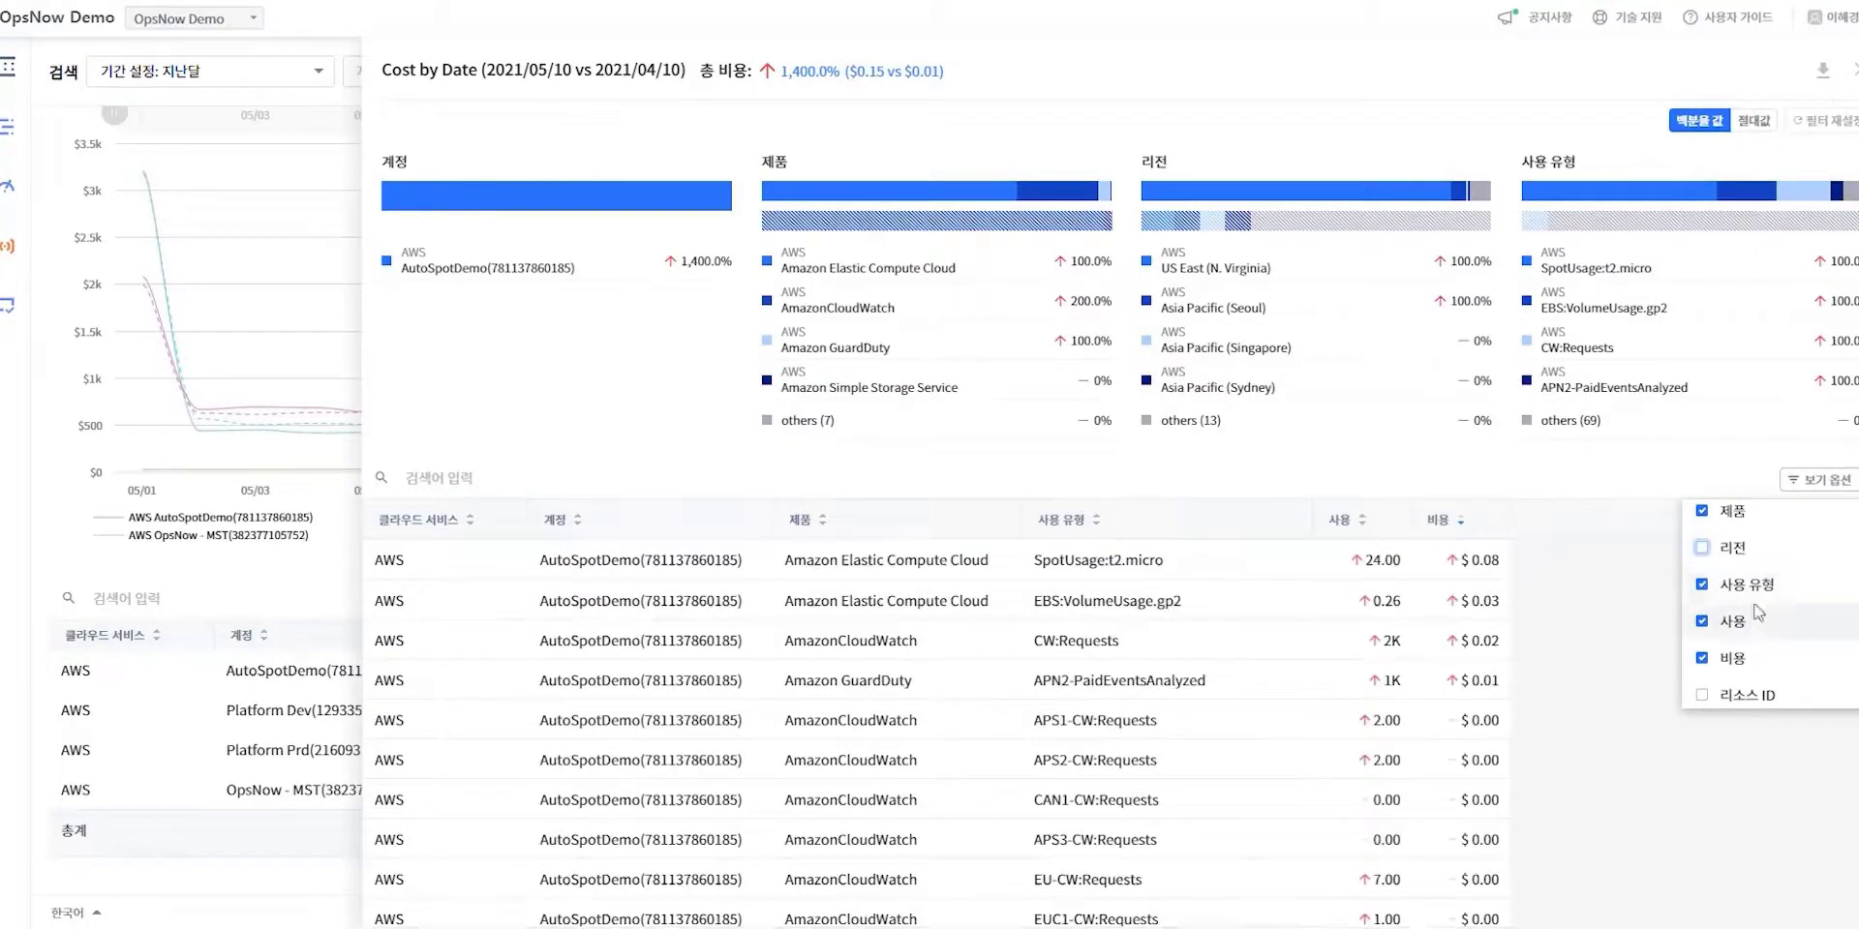
pyautogui.scroll(2, 1712, 600)
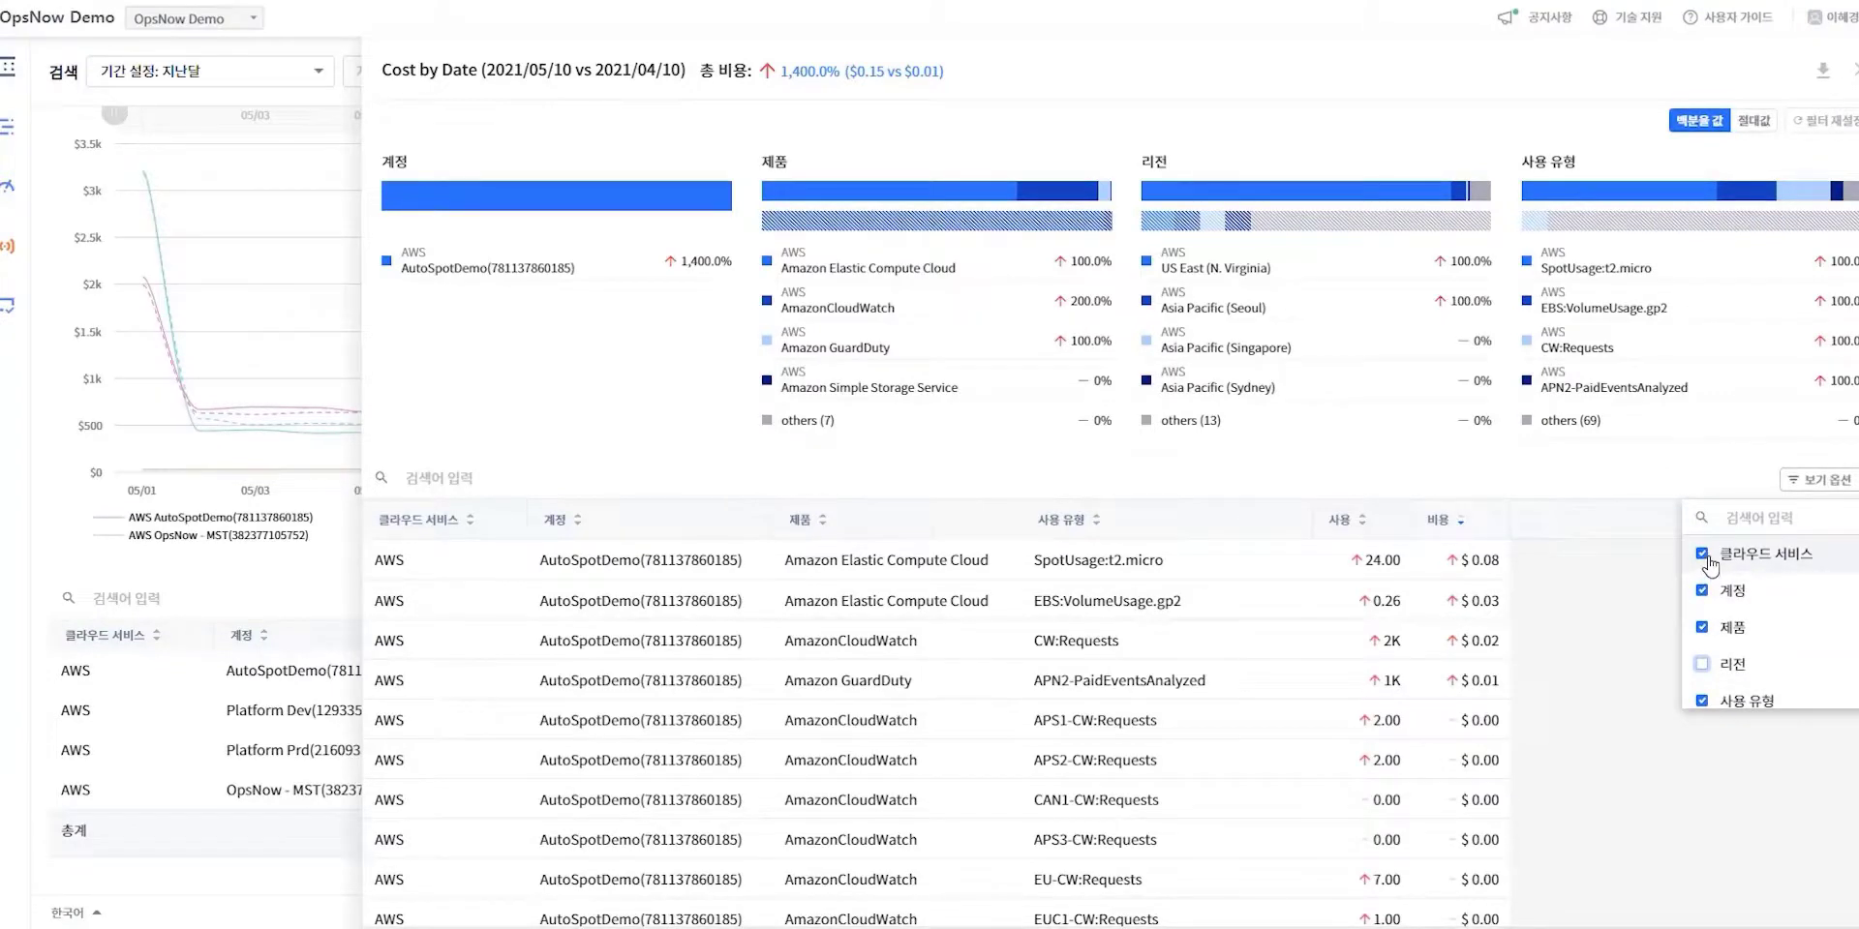
pyautogui.click(1707, 560)
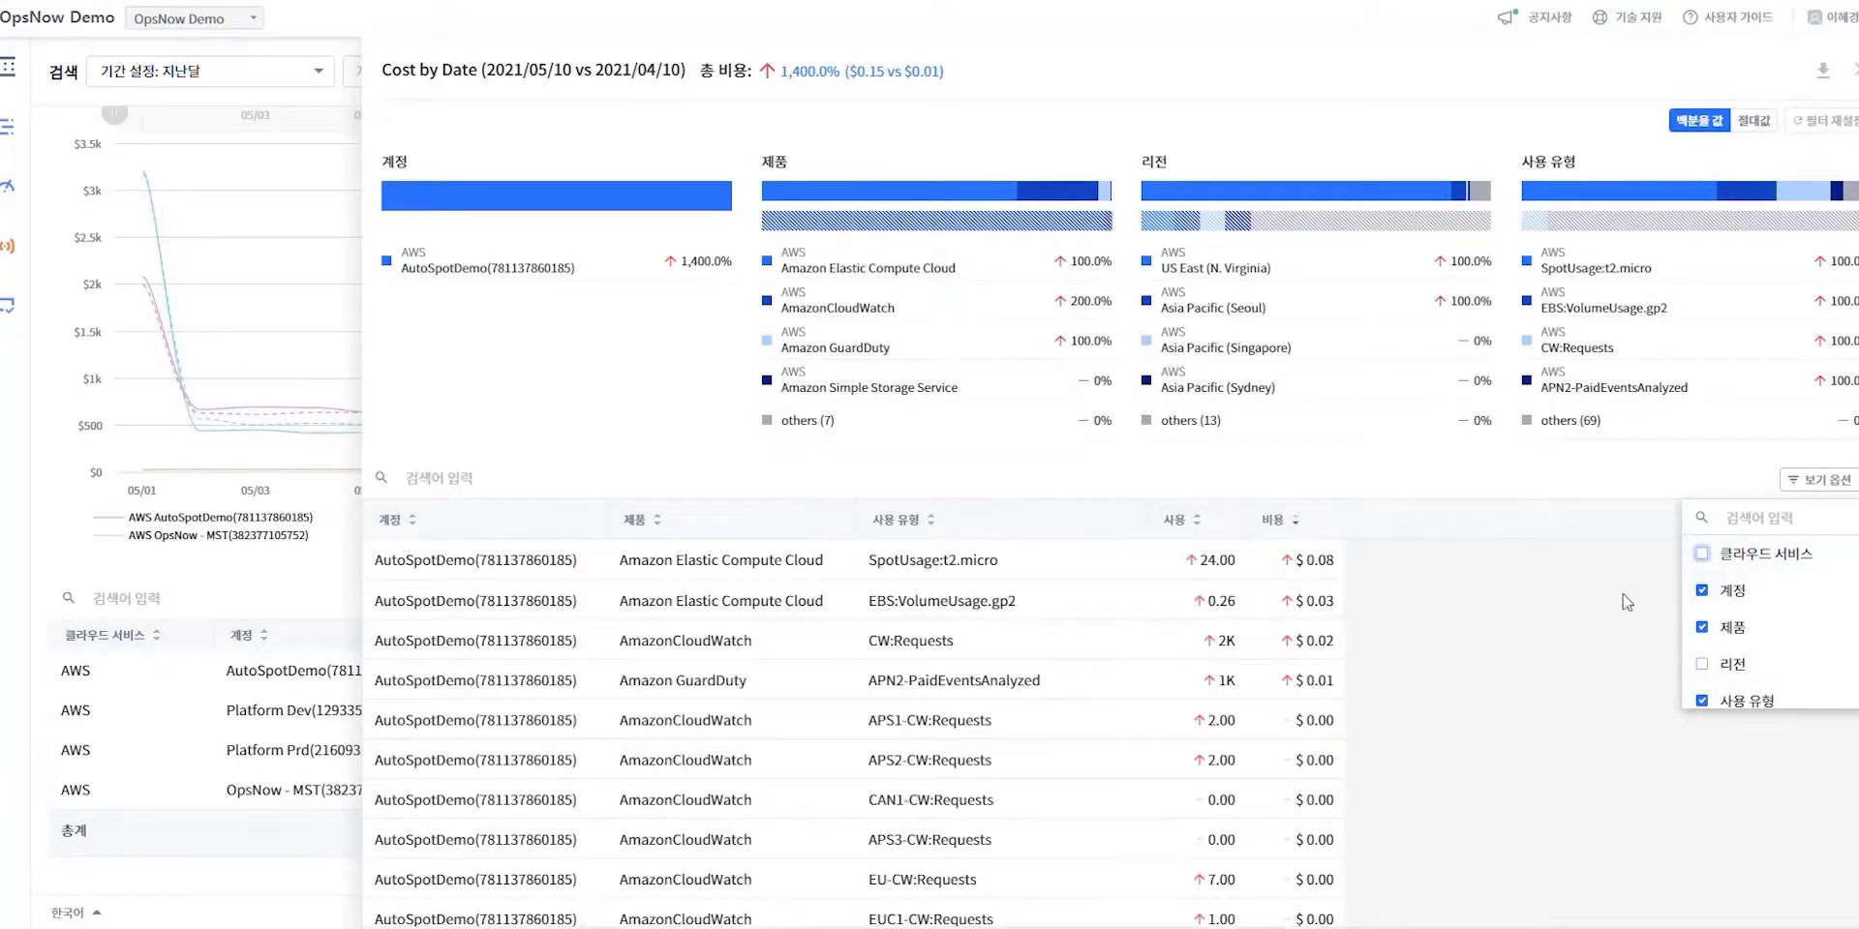
pyautogui.click(1574, 553)
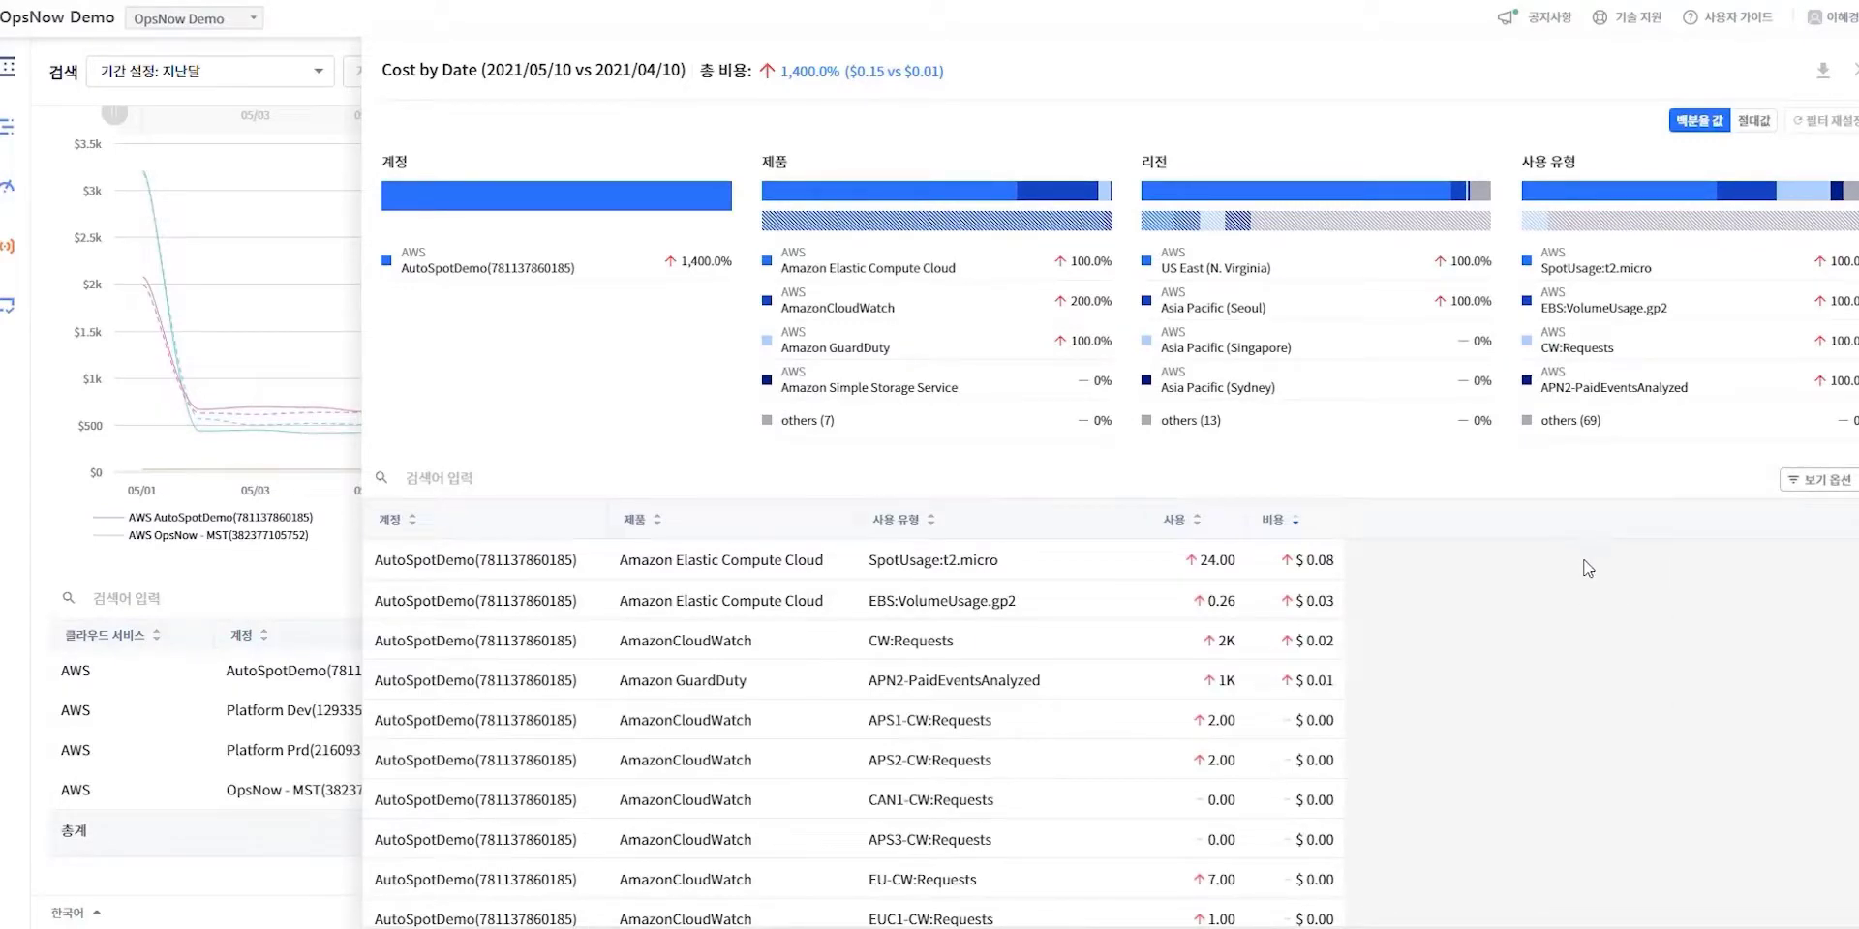
# - Review the remaining rows of the daily cost details, close them, and return to the cost trend
pyautogui.scroll(-10, 1588, 568)
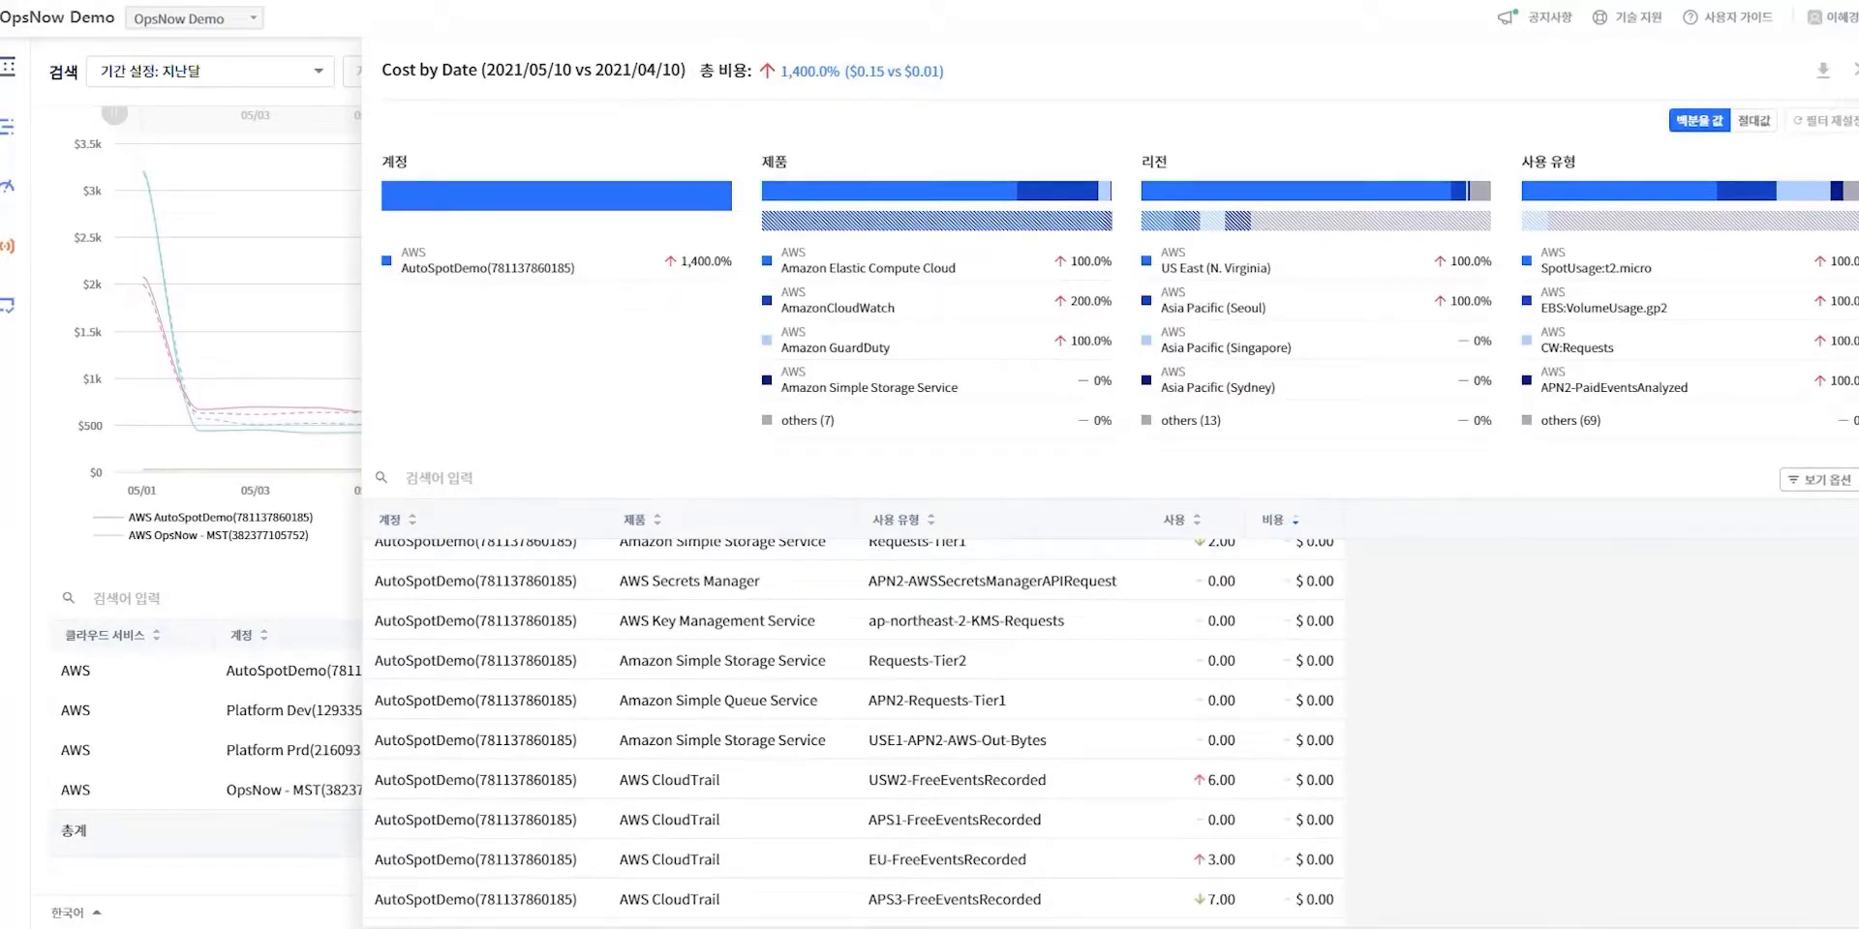
pyautogui.click(1857, 70)
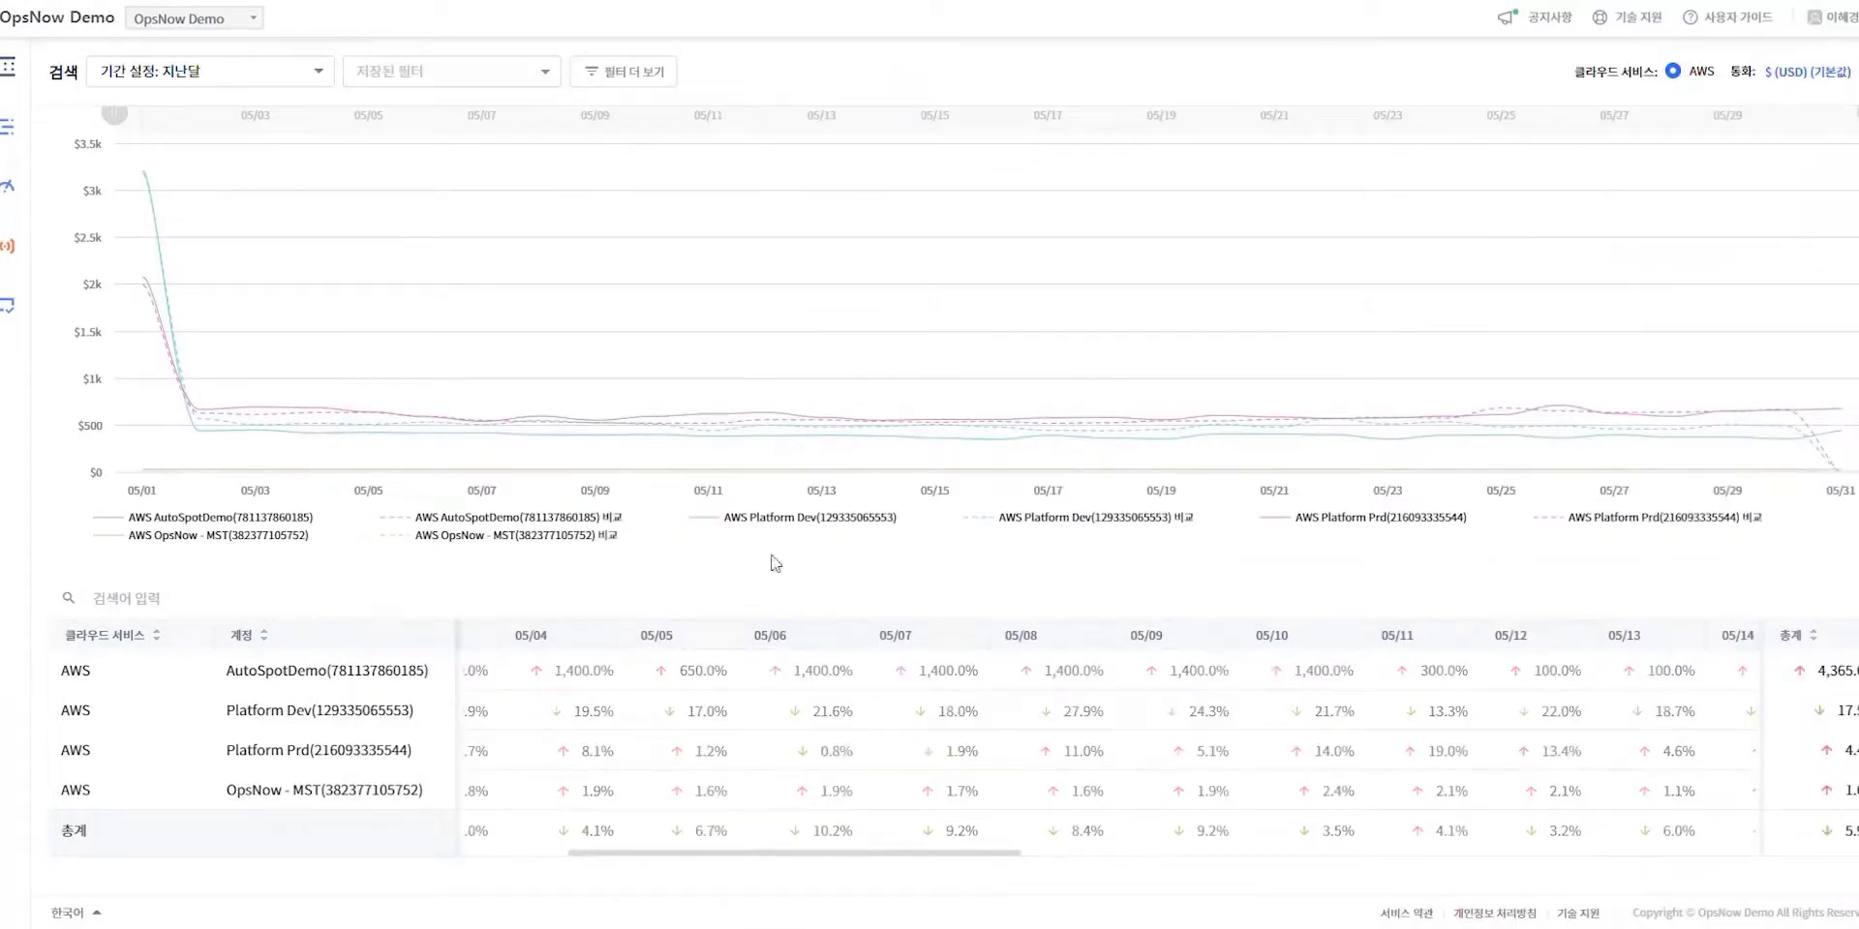
pyautogui.scroll(3, 581, 571)
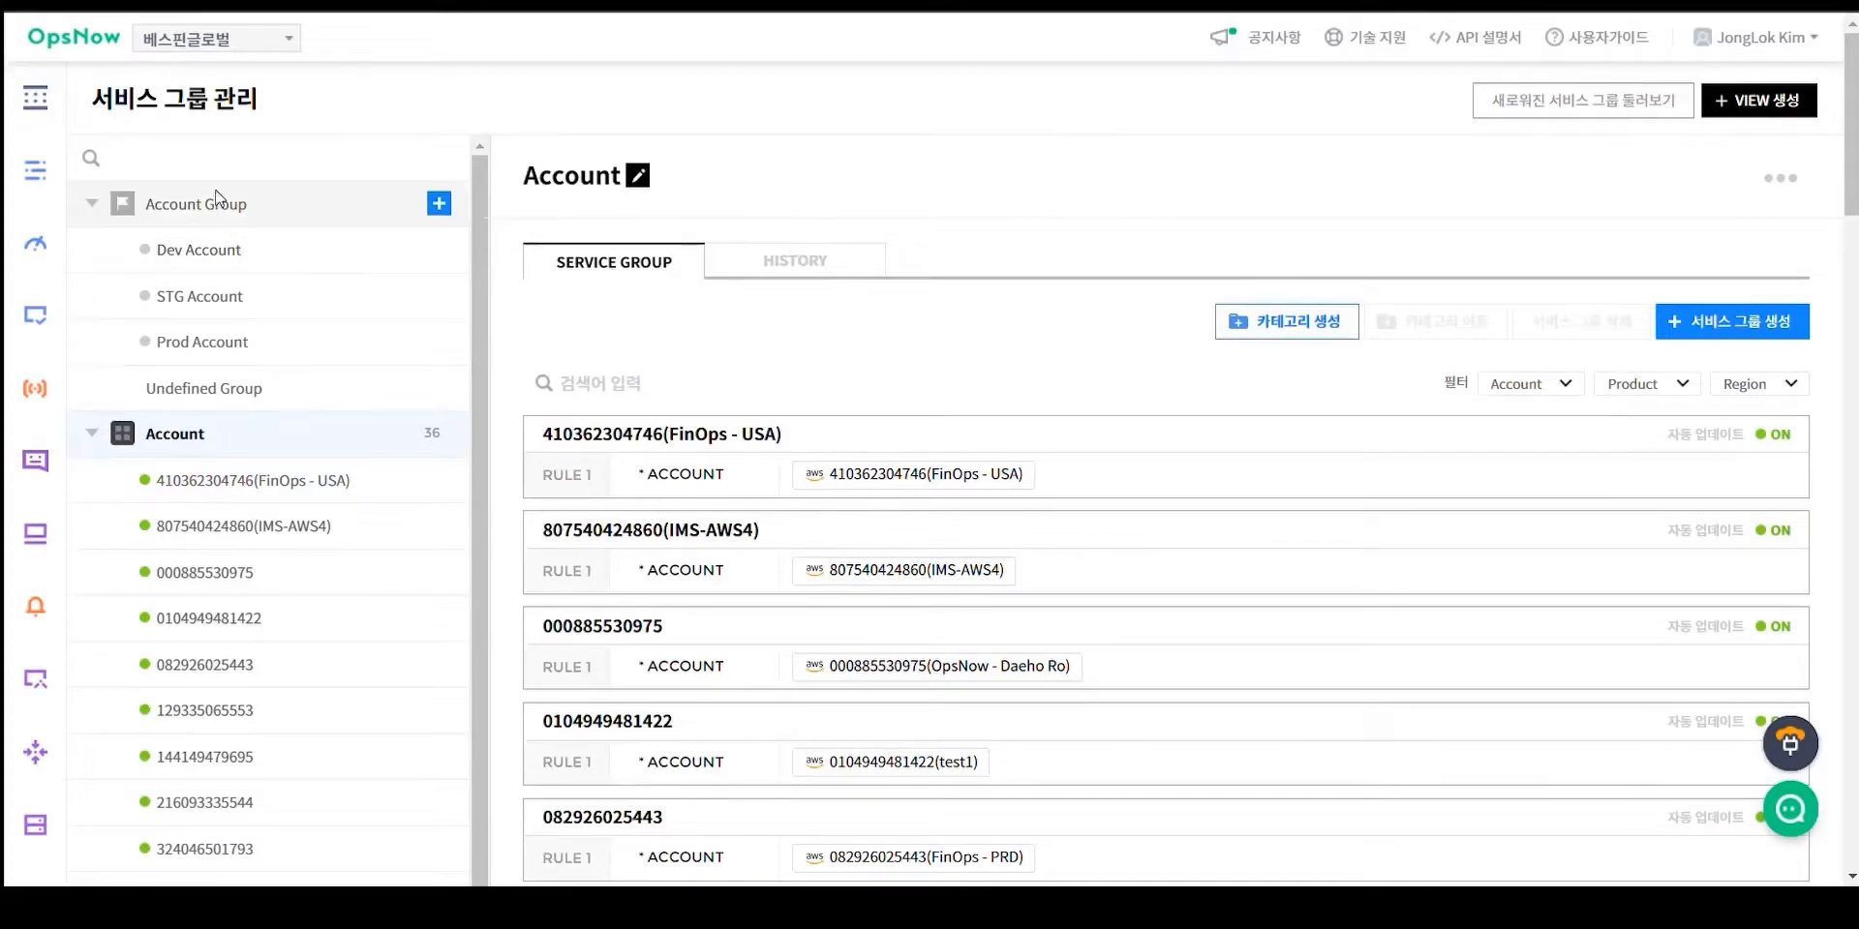
# - Open the Account Group view and collapse the Account Group, Account, Department and OpsNowService branches of the service group tree
pyautogui.scroll(-2, 194, 213)
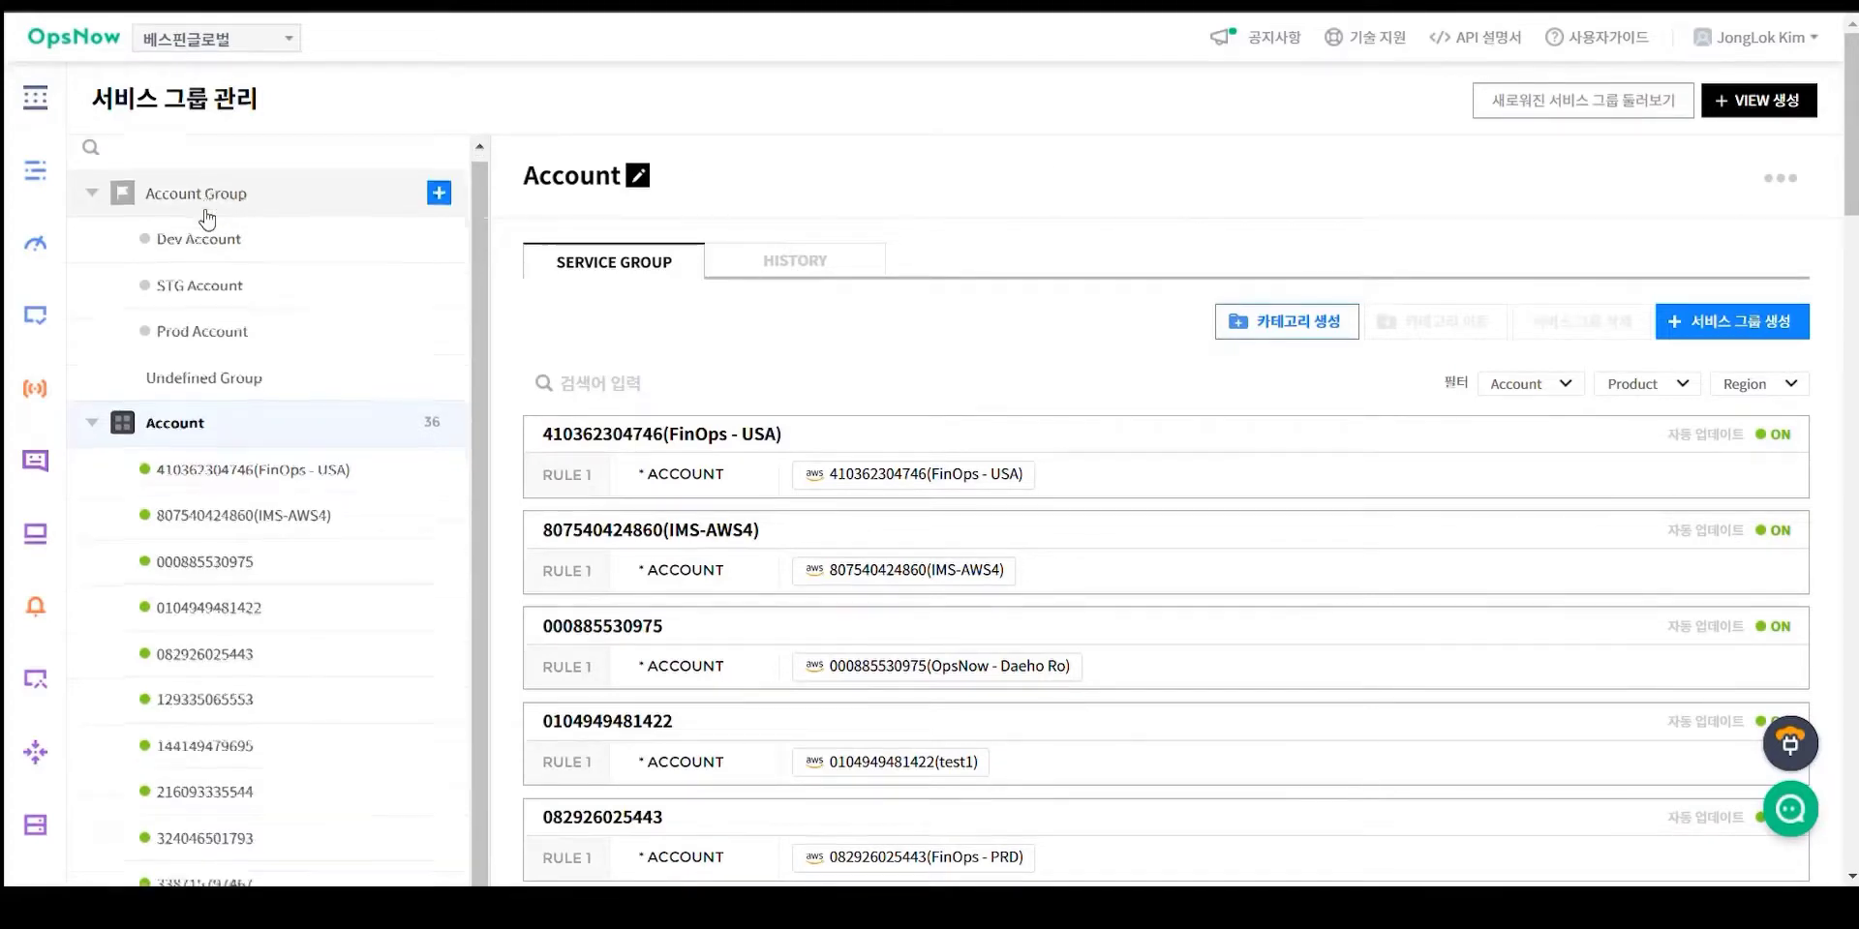
pyautogui.scroll(2, 145, 209)
pyautogui.click(100, 207)
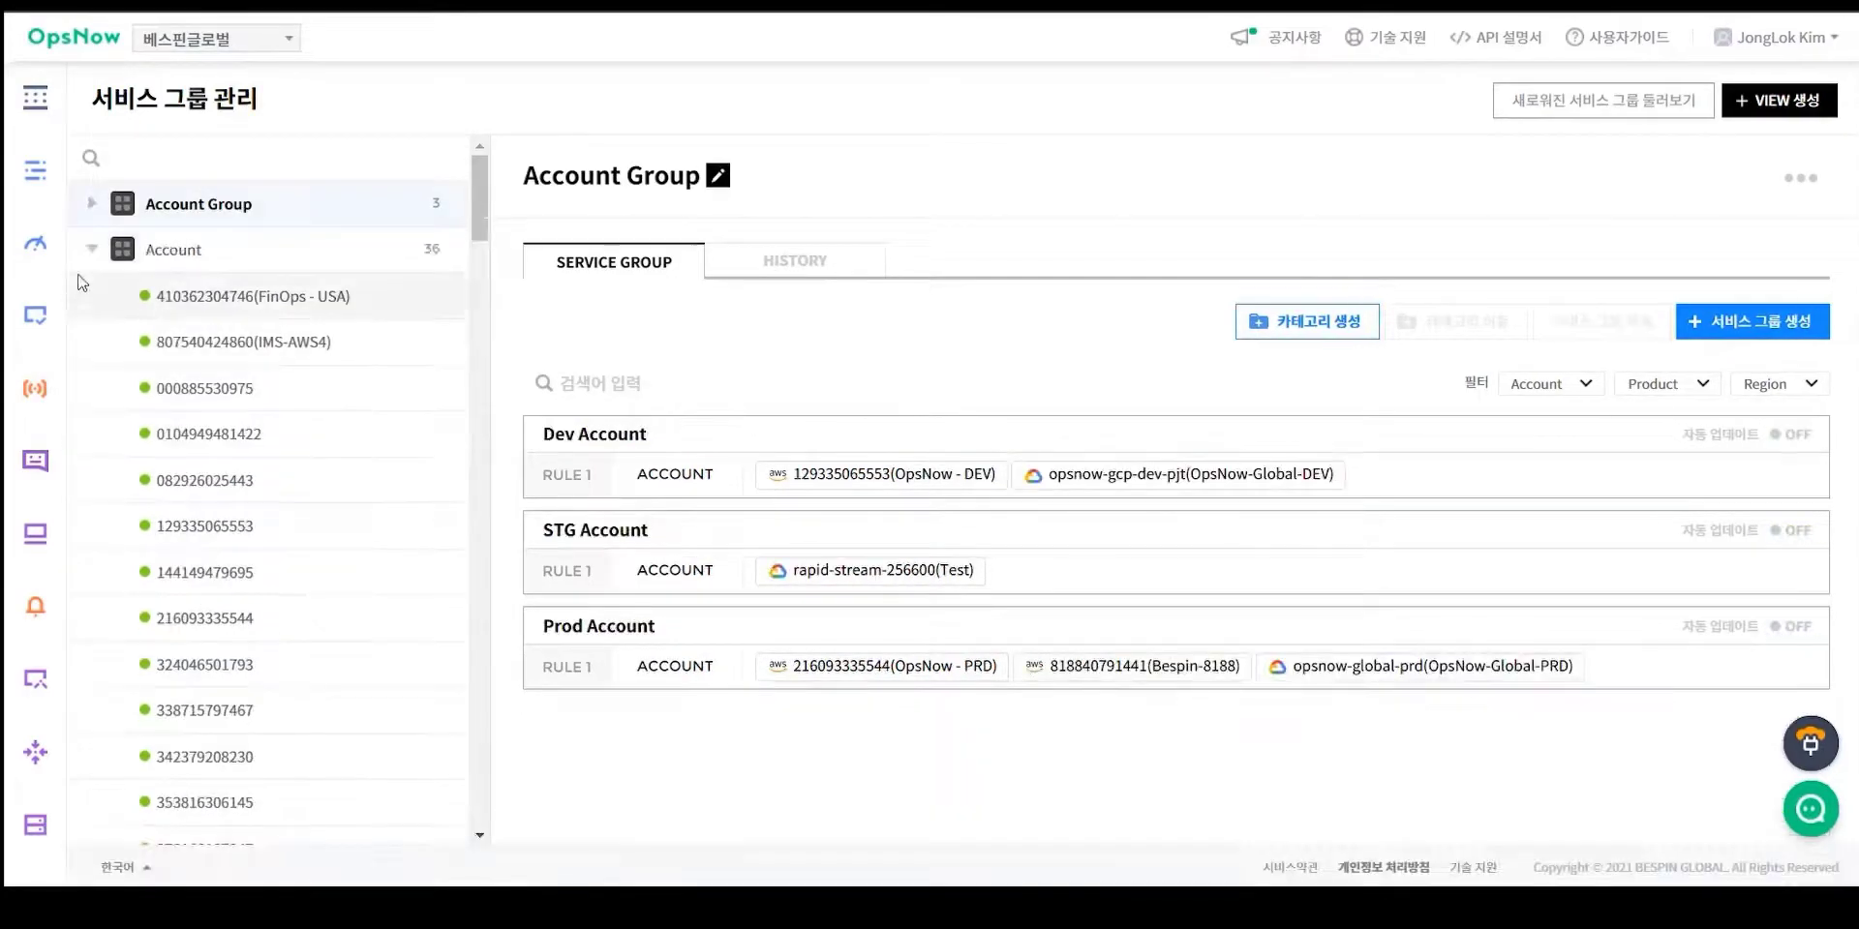
pyautogui.click(92, 250)
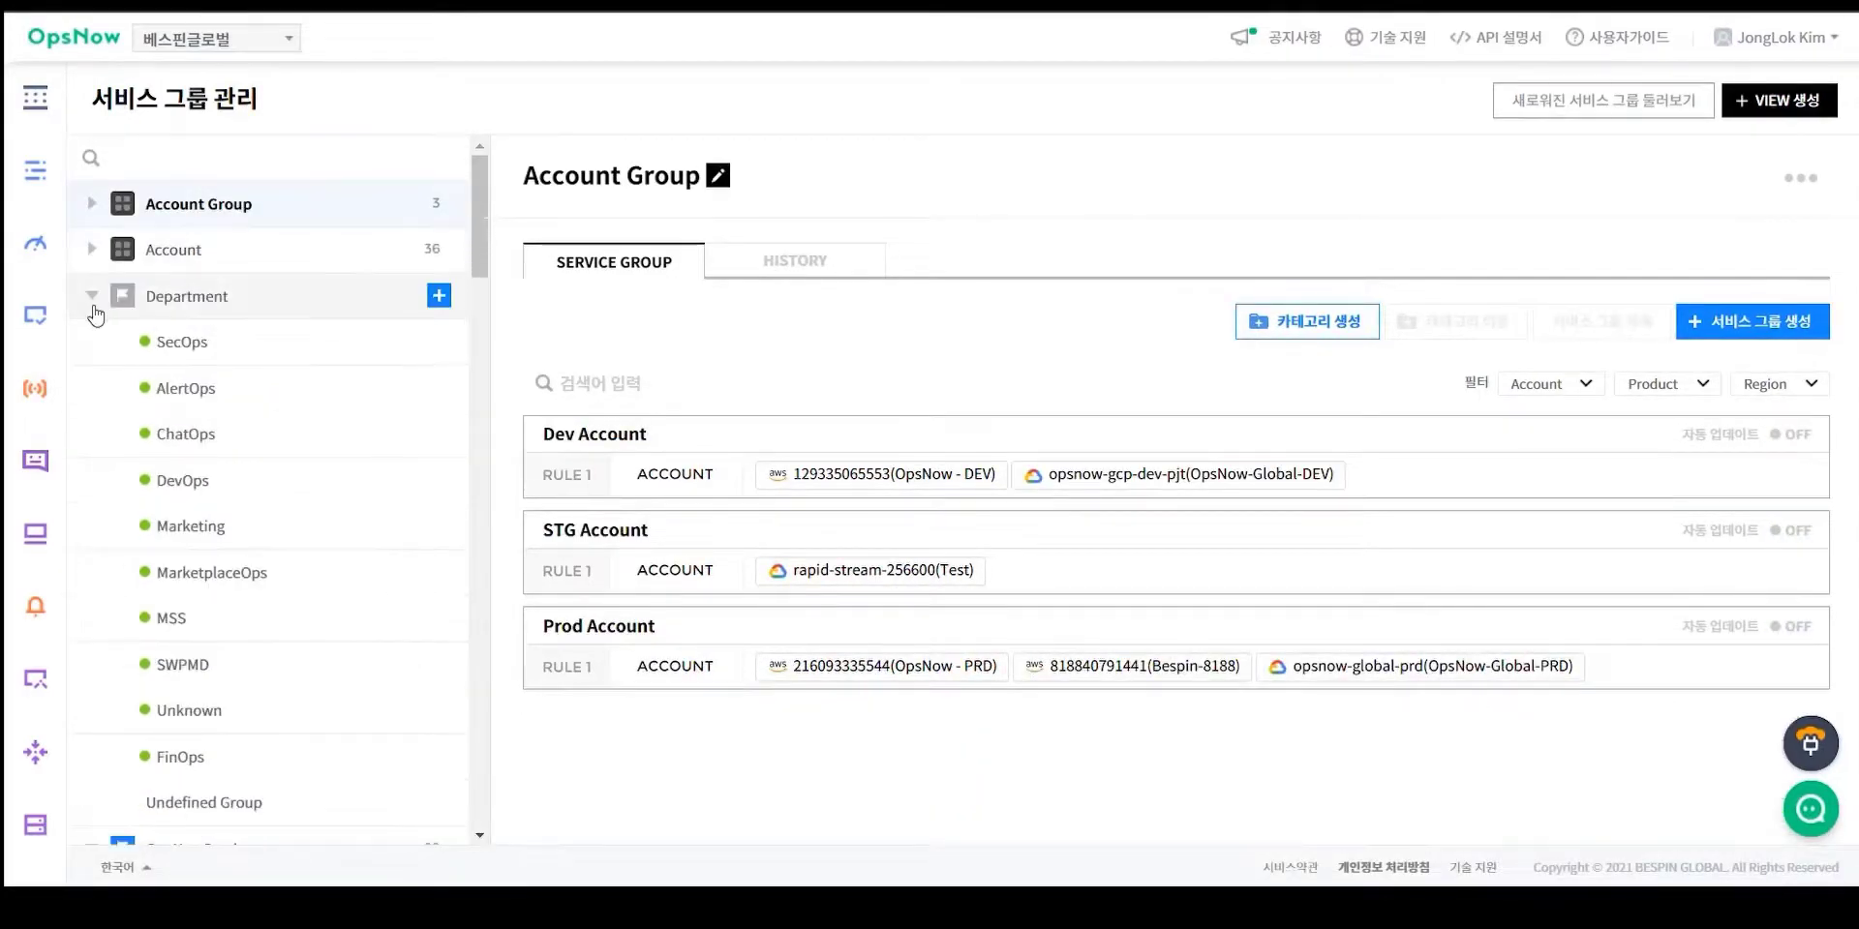
pyautogui.click(93, 296)
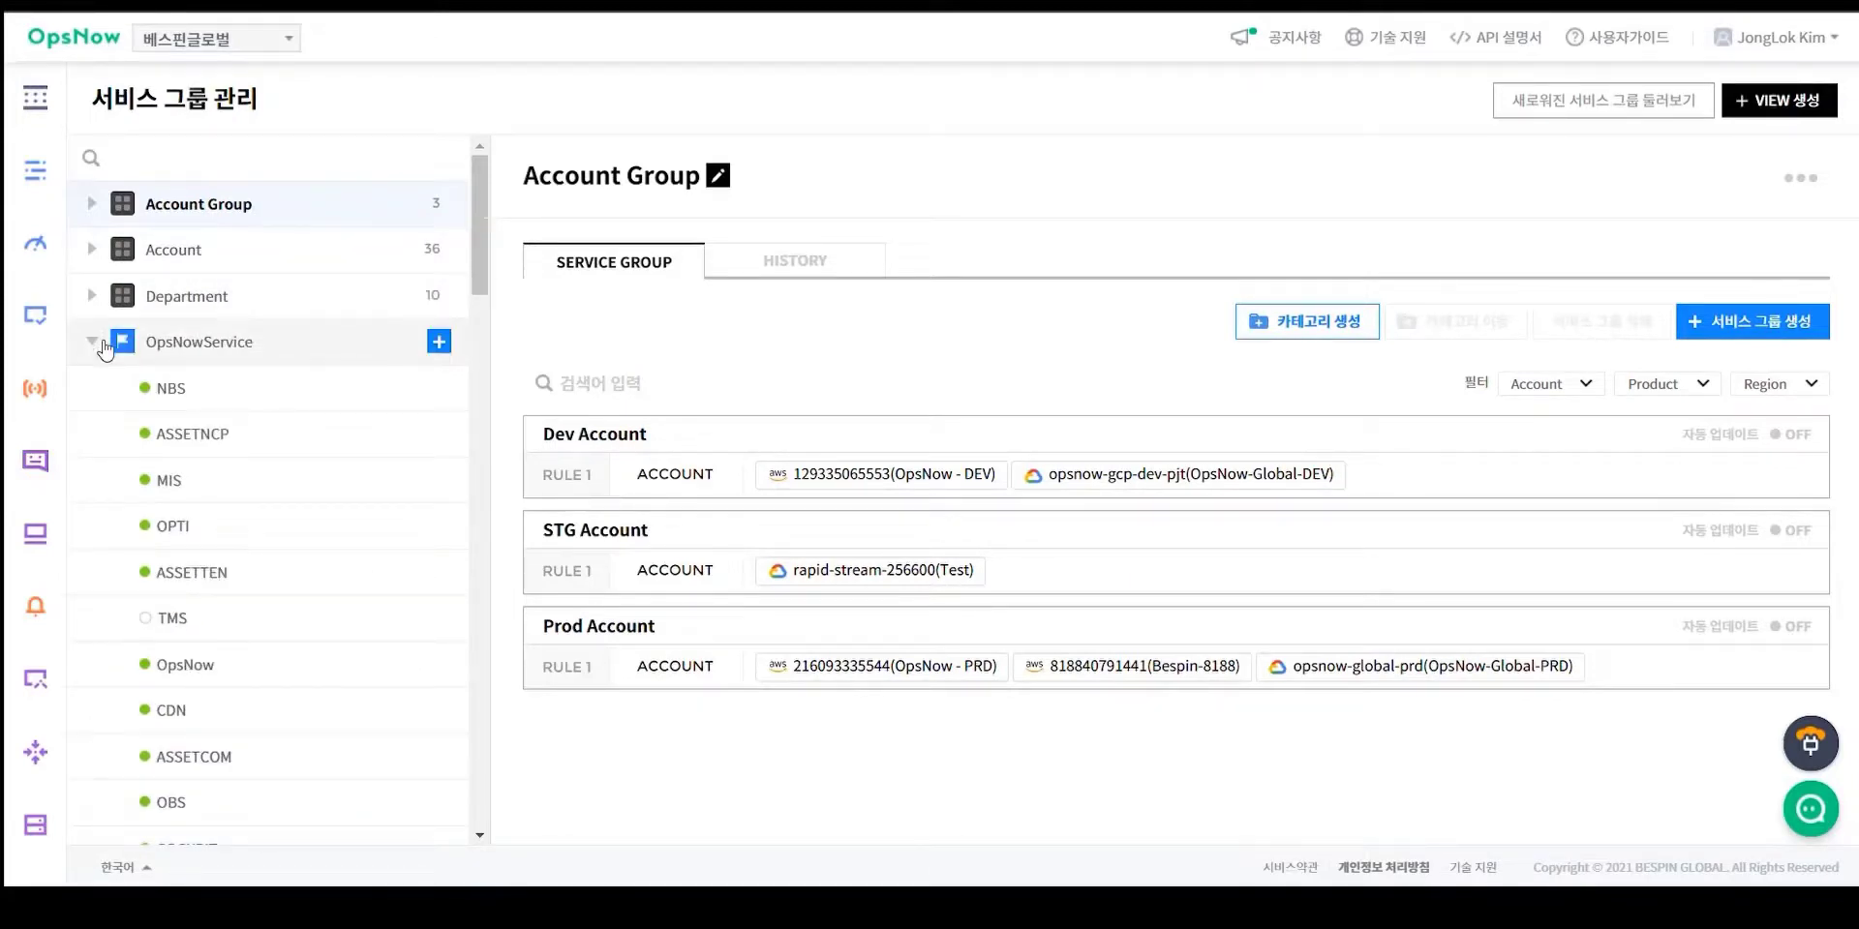
pyautogui.click(103, 344)
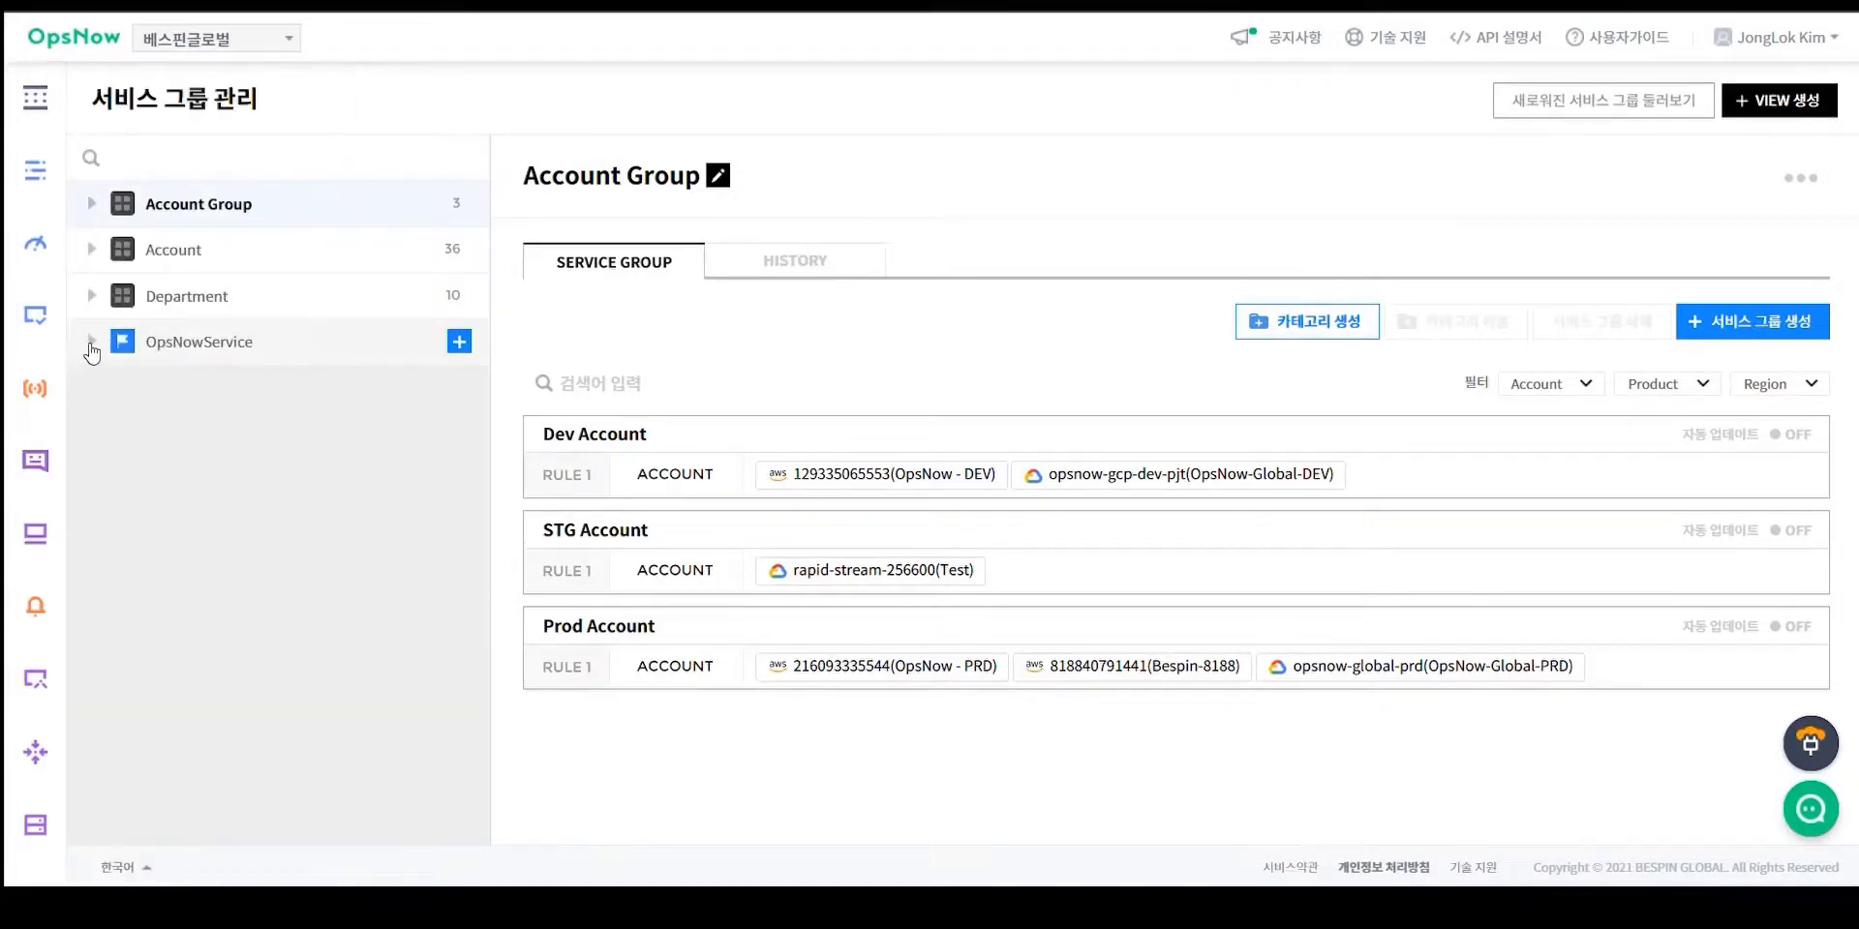
# - Expand the OpsNowService branch and look through its service groups
pyautogui.click(92, 343)
pyautogui.scroll(-3, 86, 348)
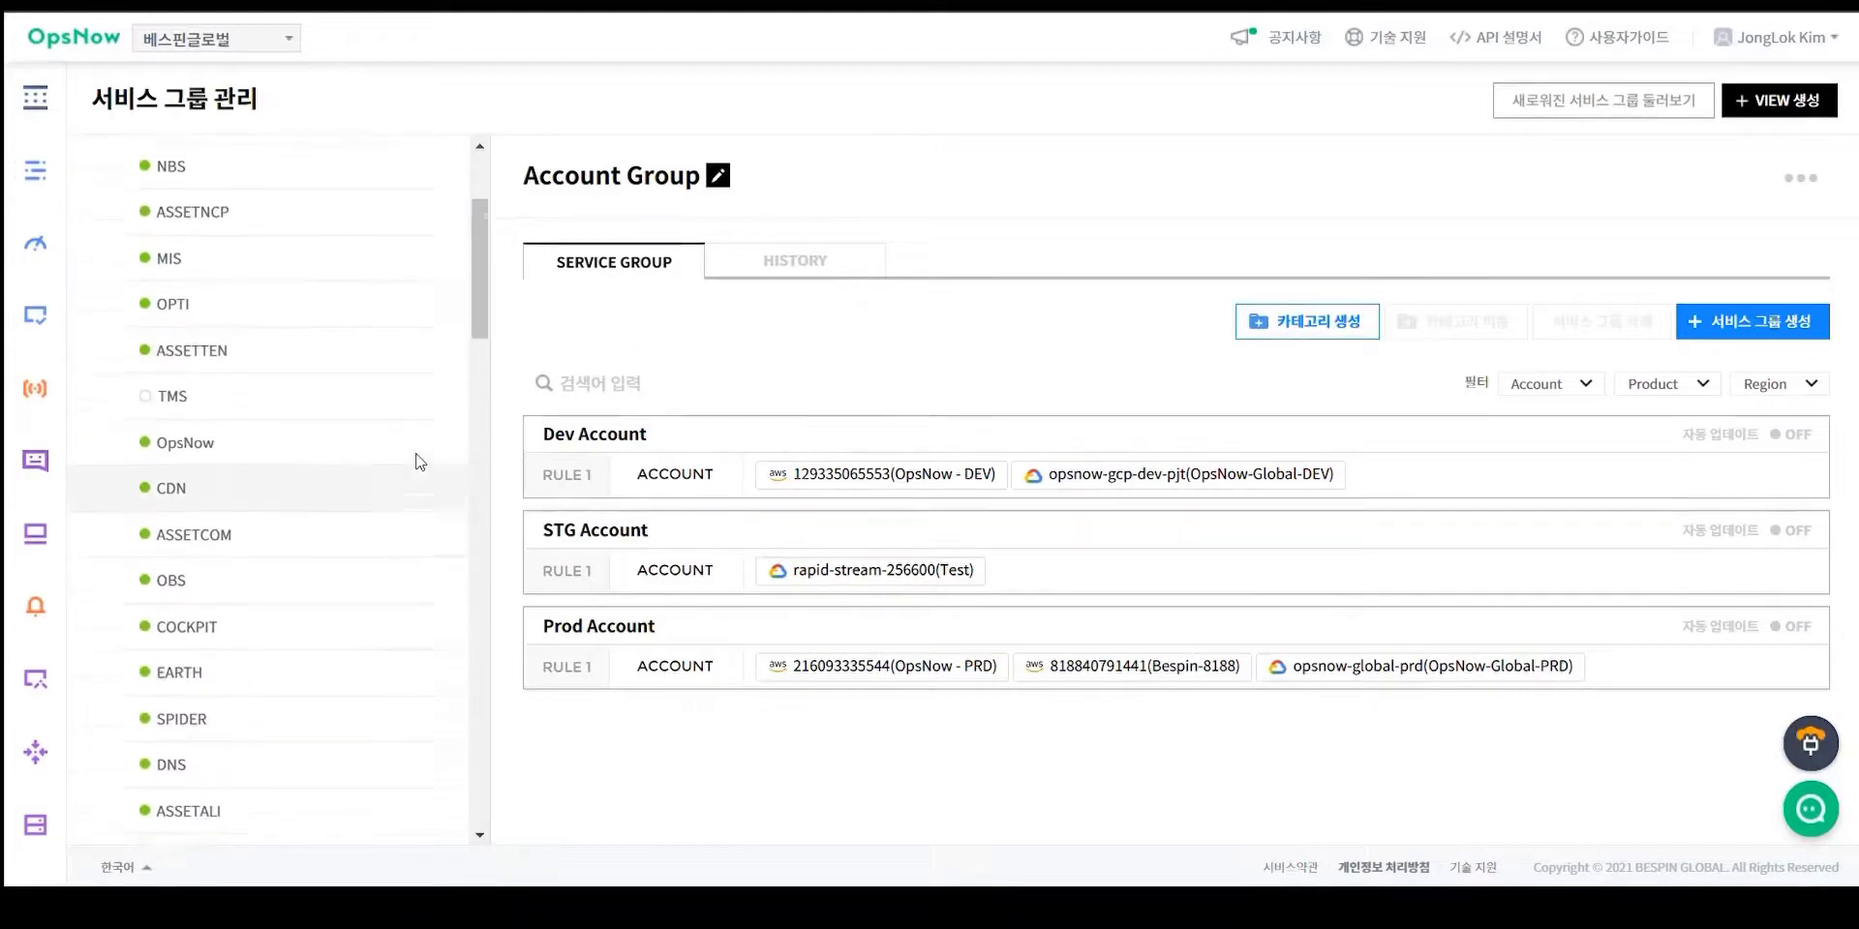
pyautogui.scroll(3, 387, 445)
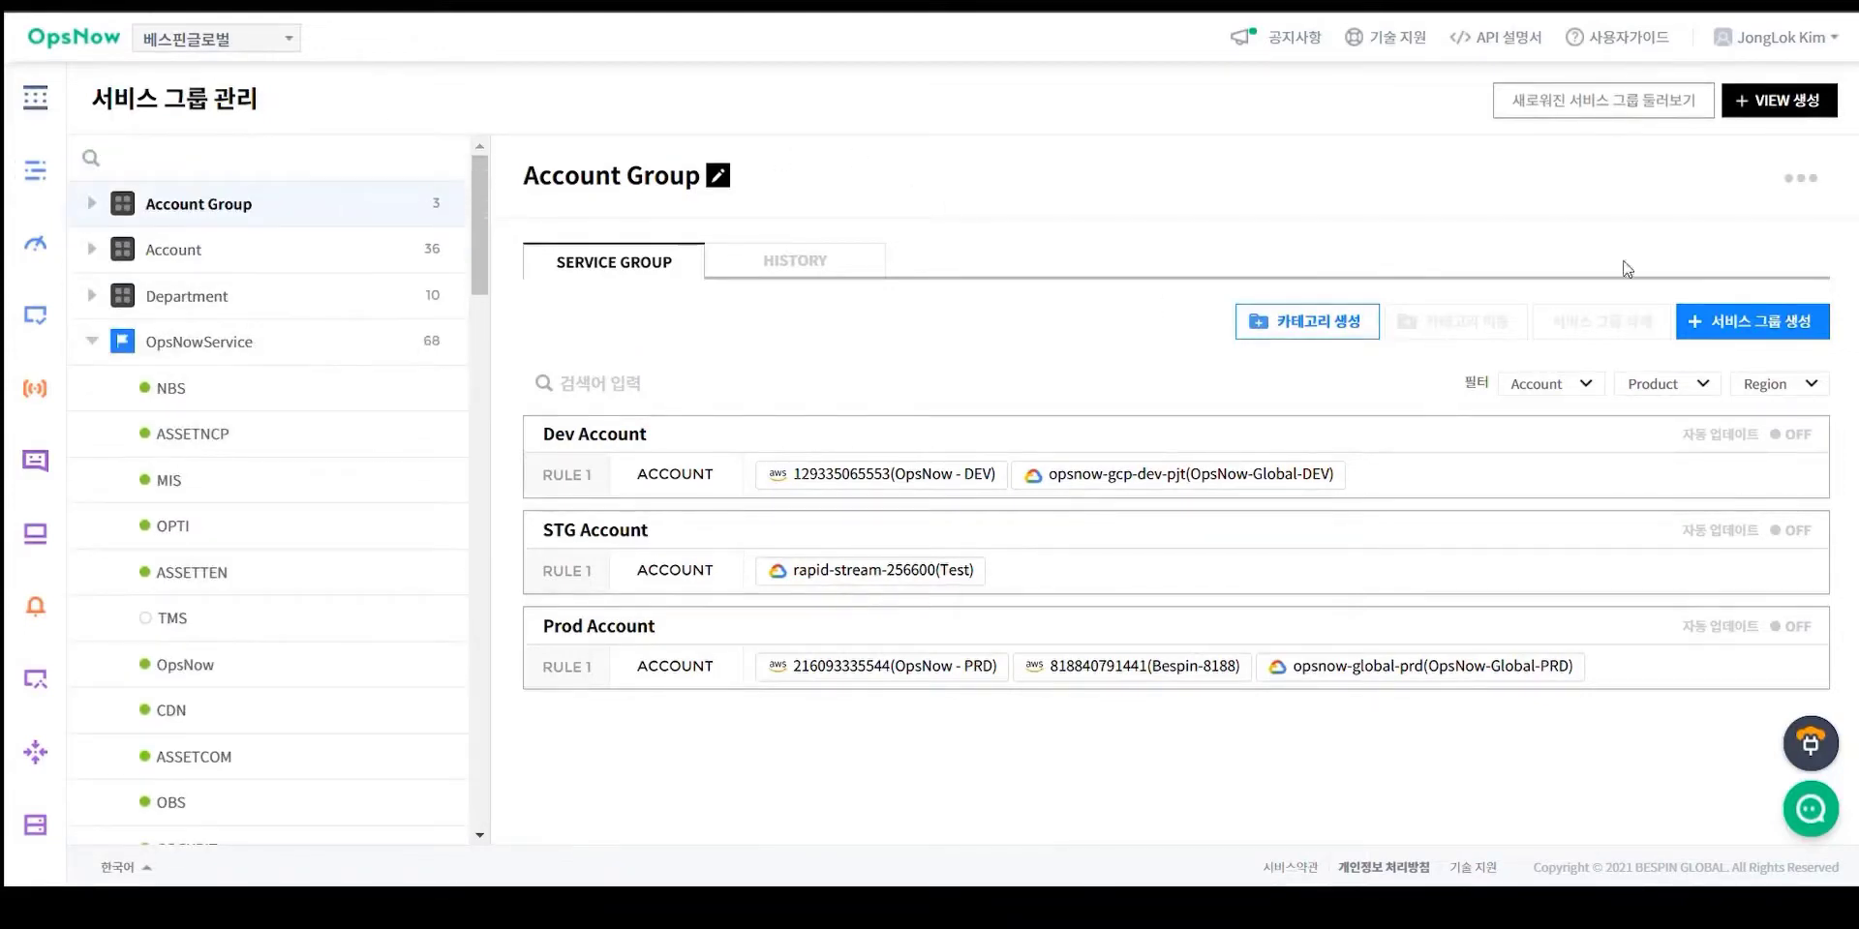
# - Set up a new Automate View based on the OpsNowService tag key and proceed to its service group names
pyautogui.click(1779, 106)
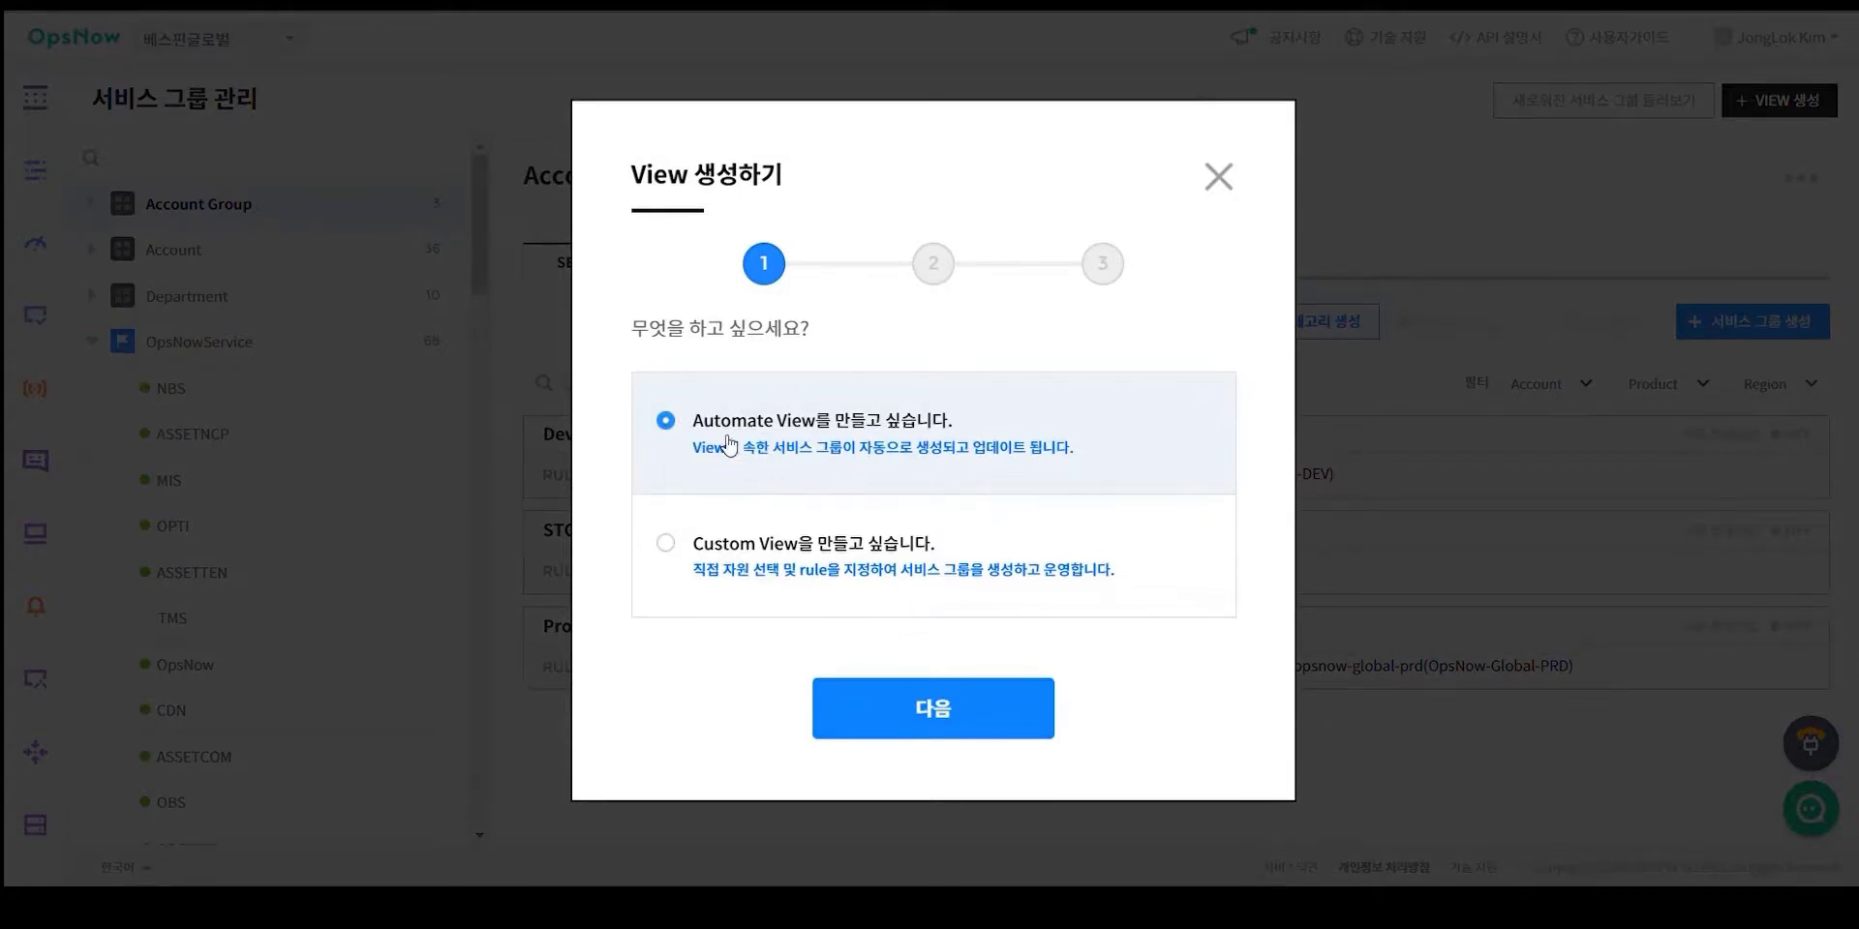
pyautogui.click(933, 716)
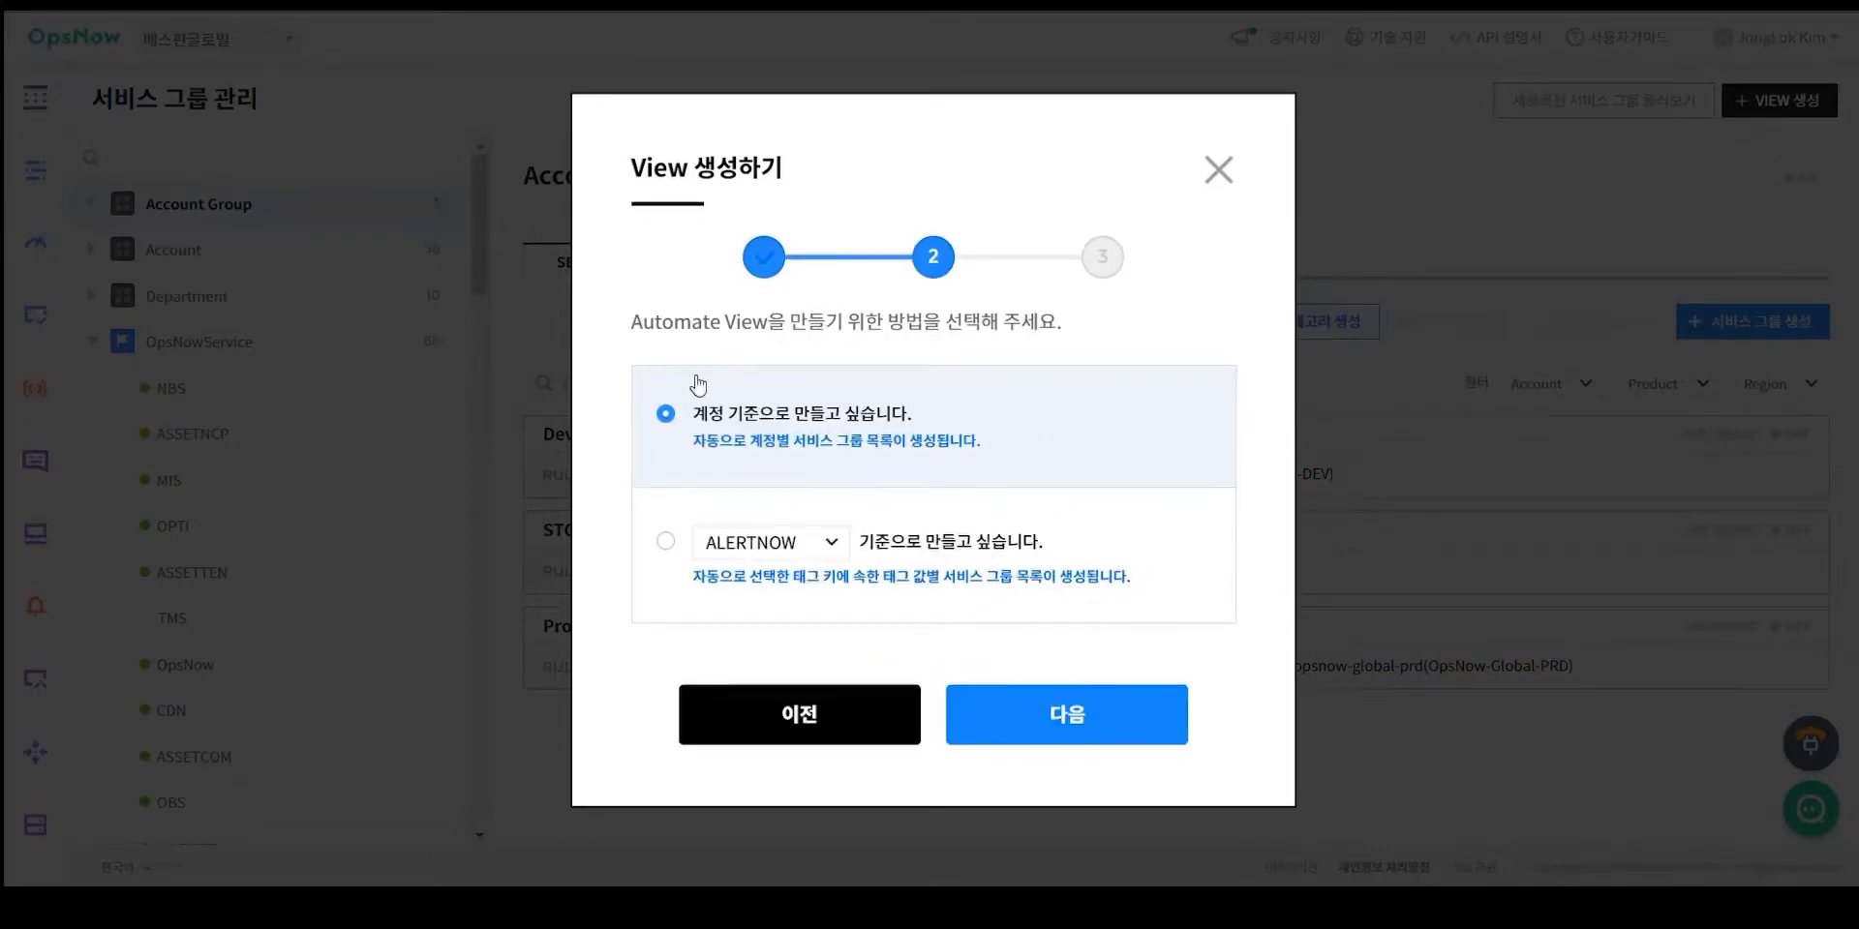
pyautogui.click(669, 546)
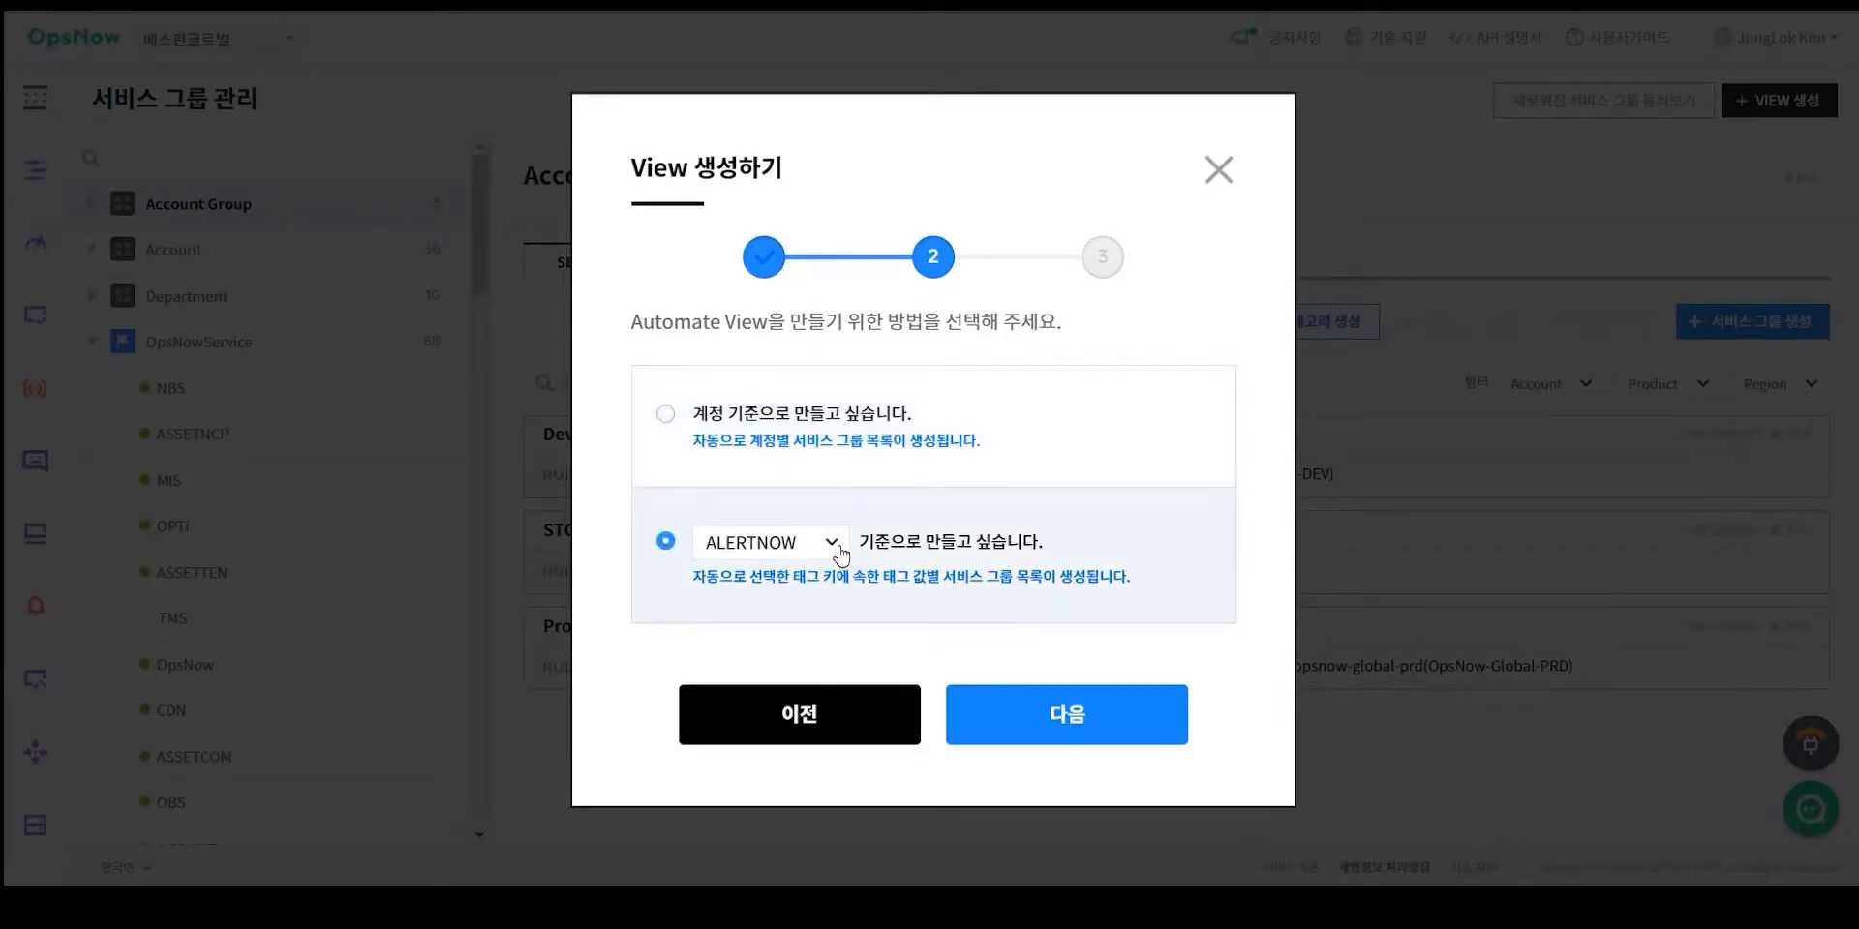
pyautogui.click(835, 545)
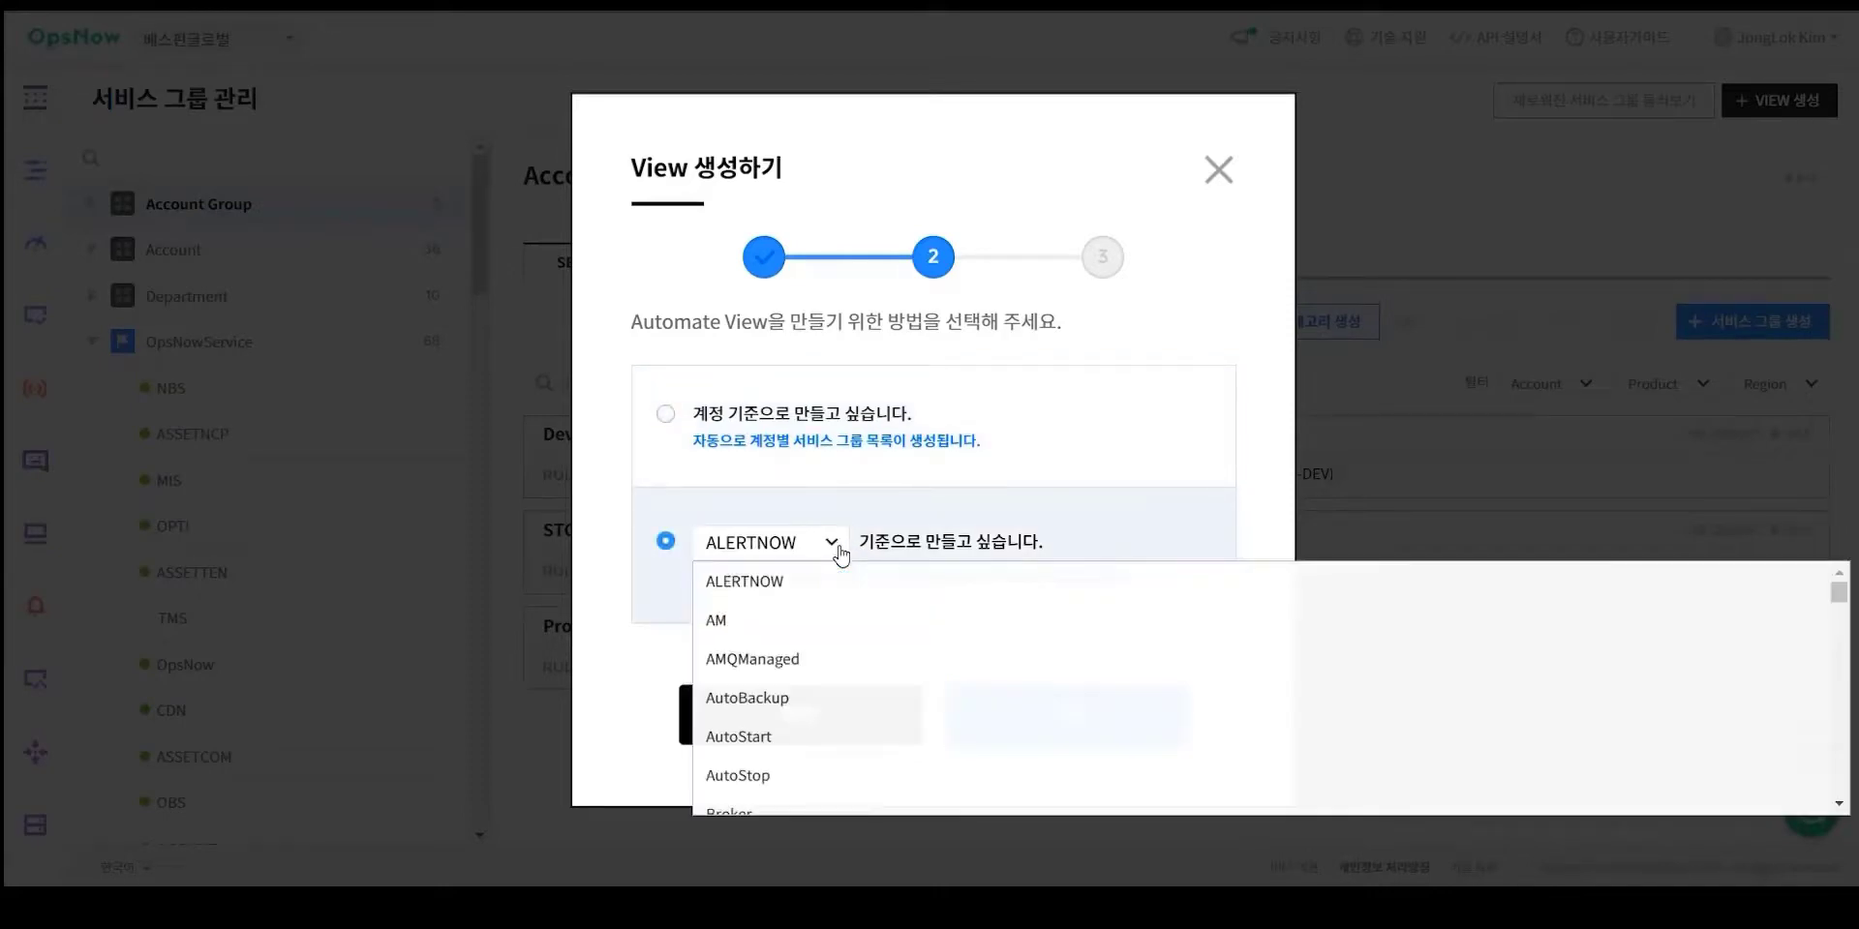
pyautogui.scroll(-2, 829, 610)
pyautogui.scroll(-6, 830, 610)
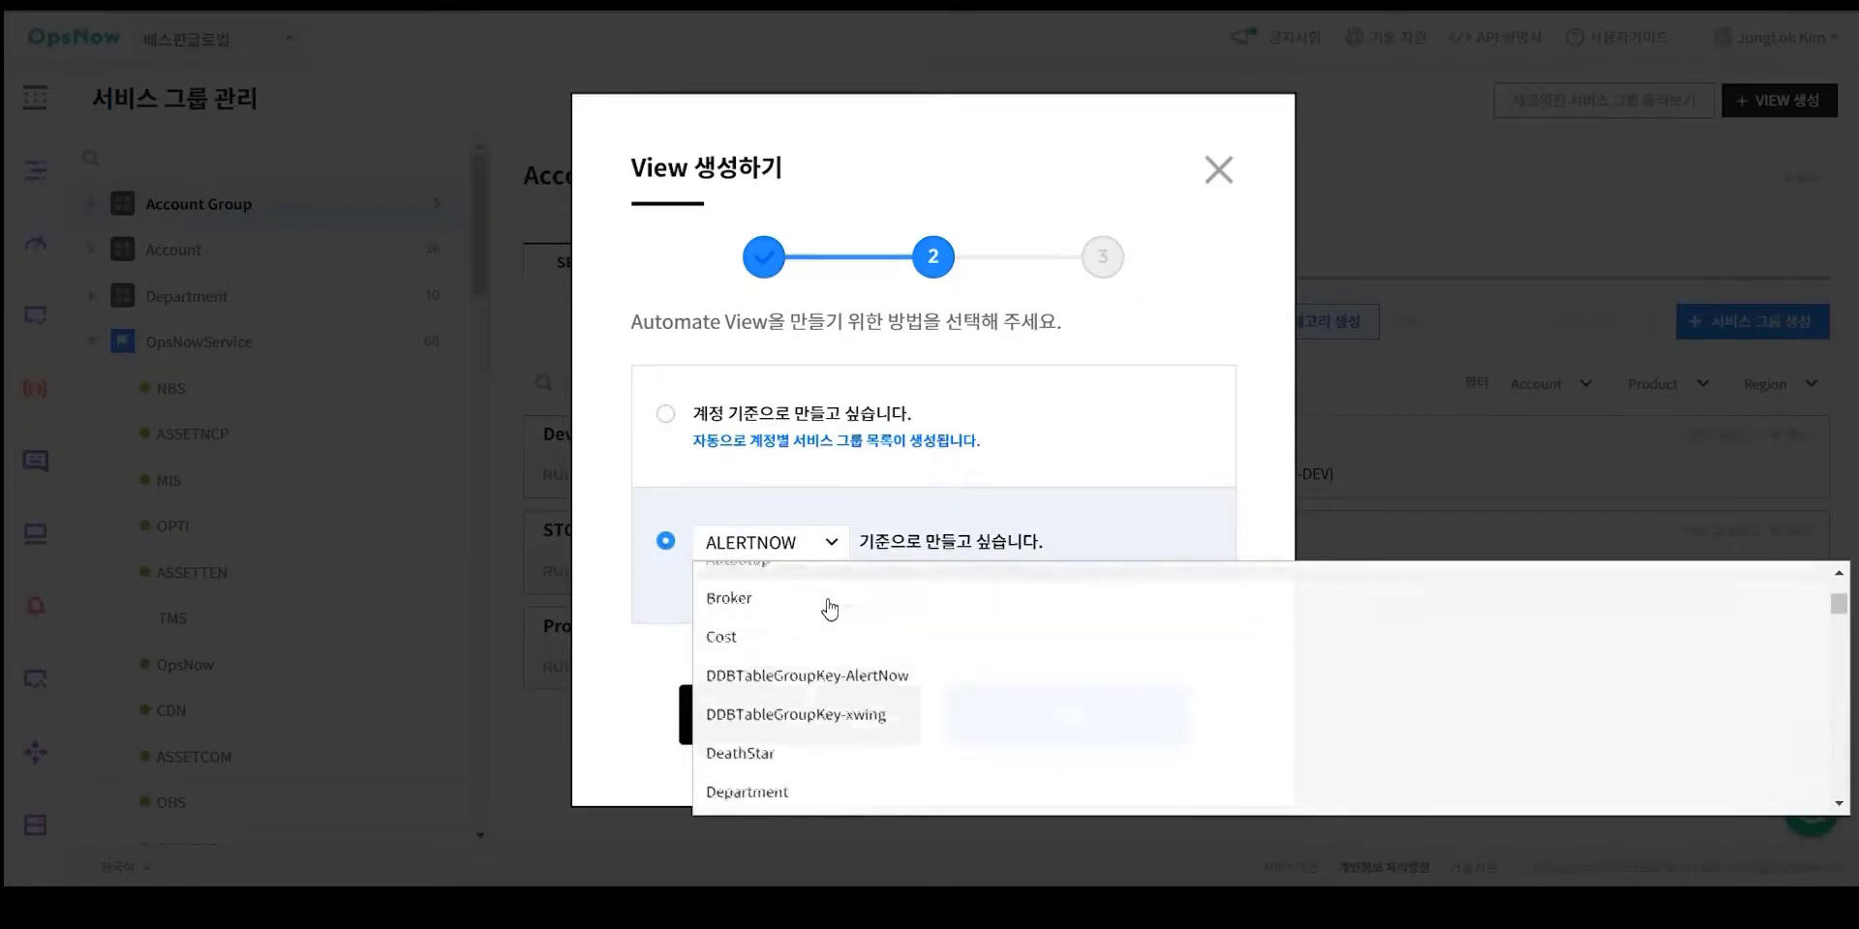
pyautogui.scroll(-2, 829, 610)
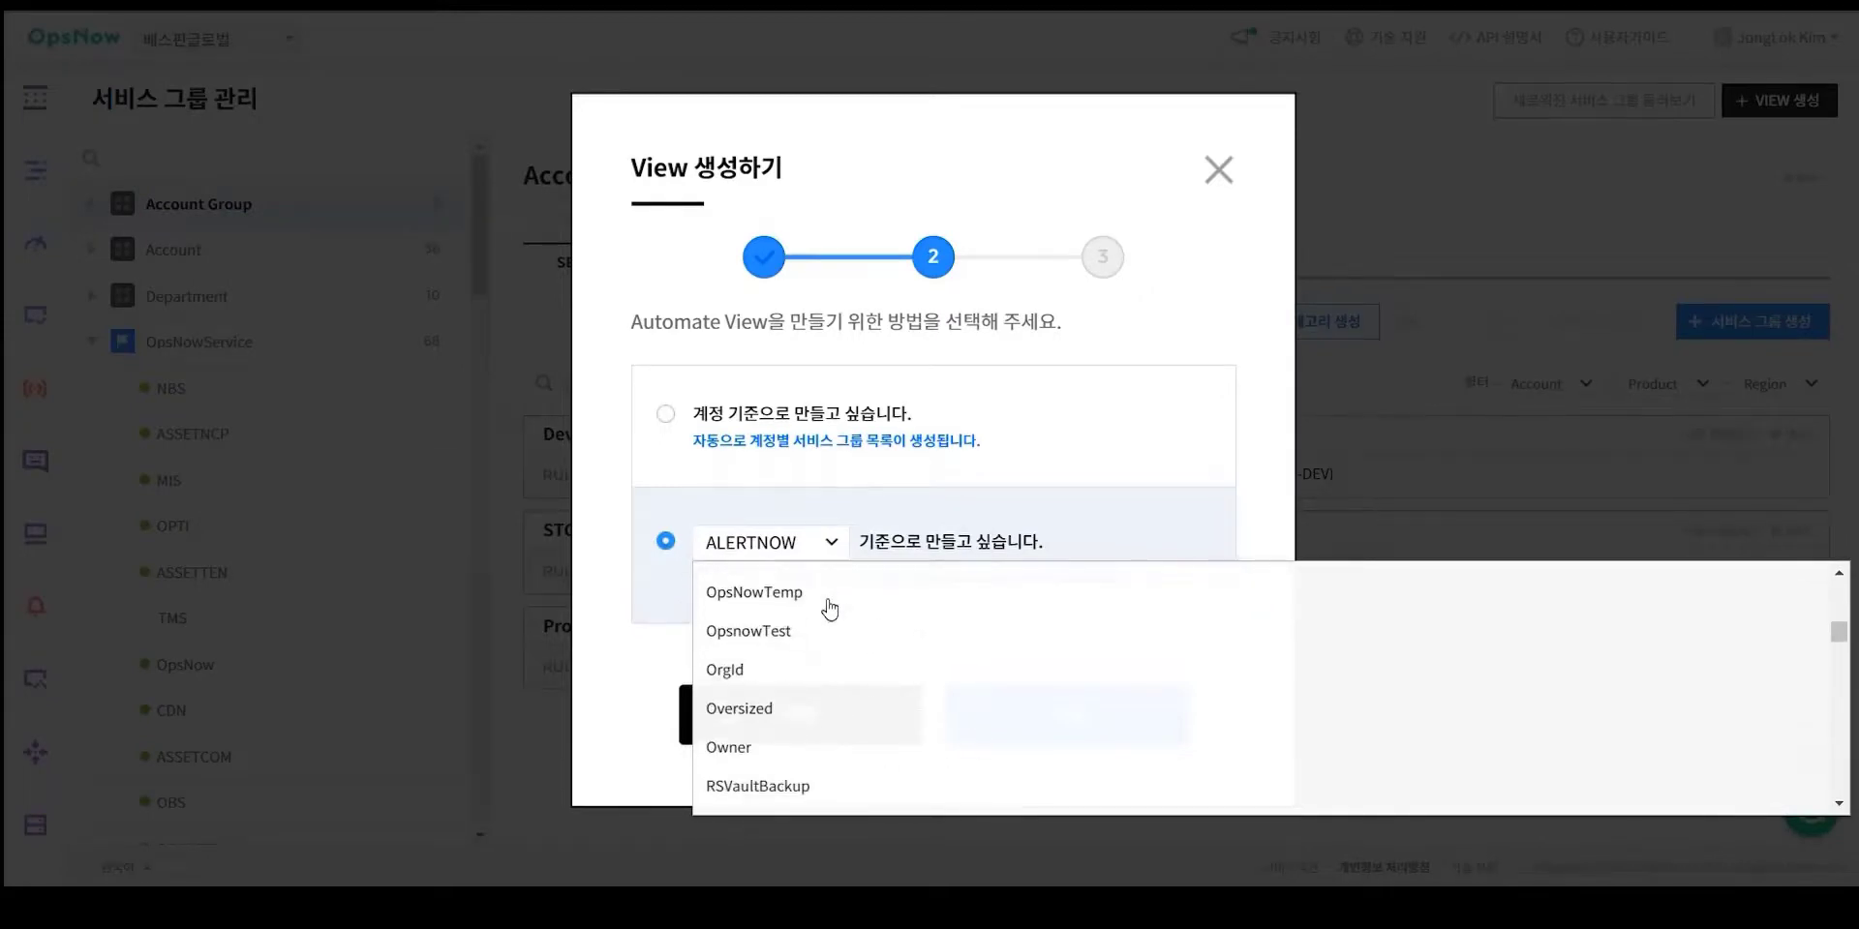
pyautogui.scroll(2, 830, 638)
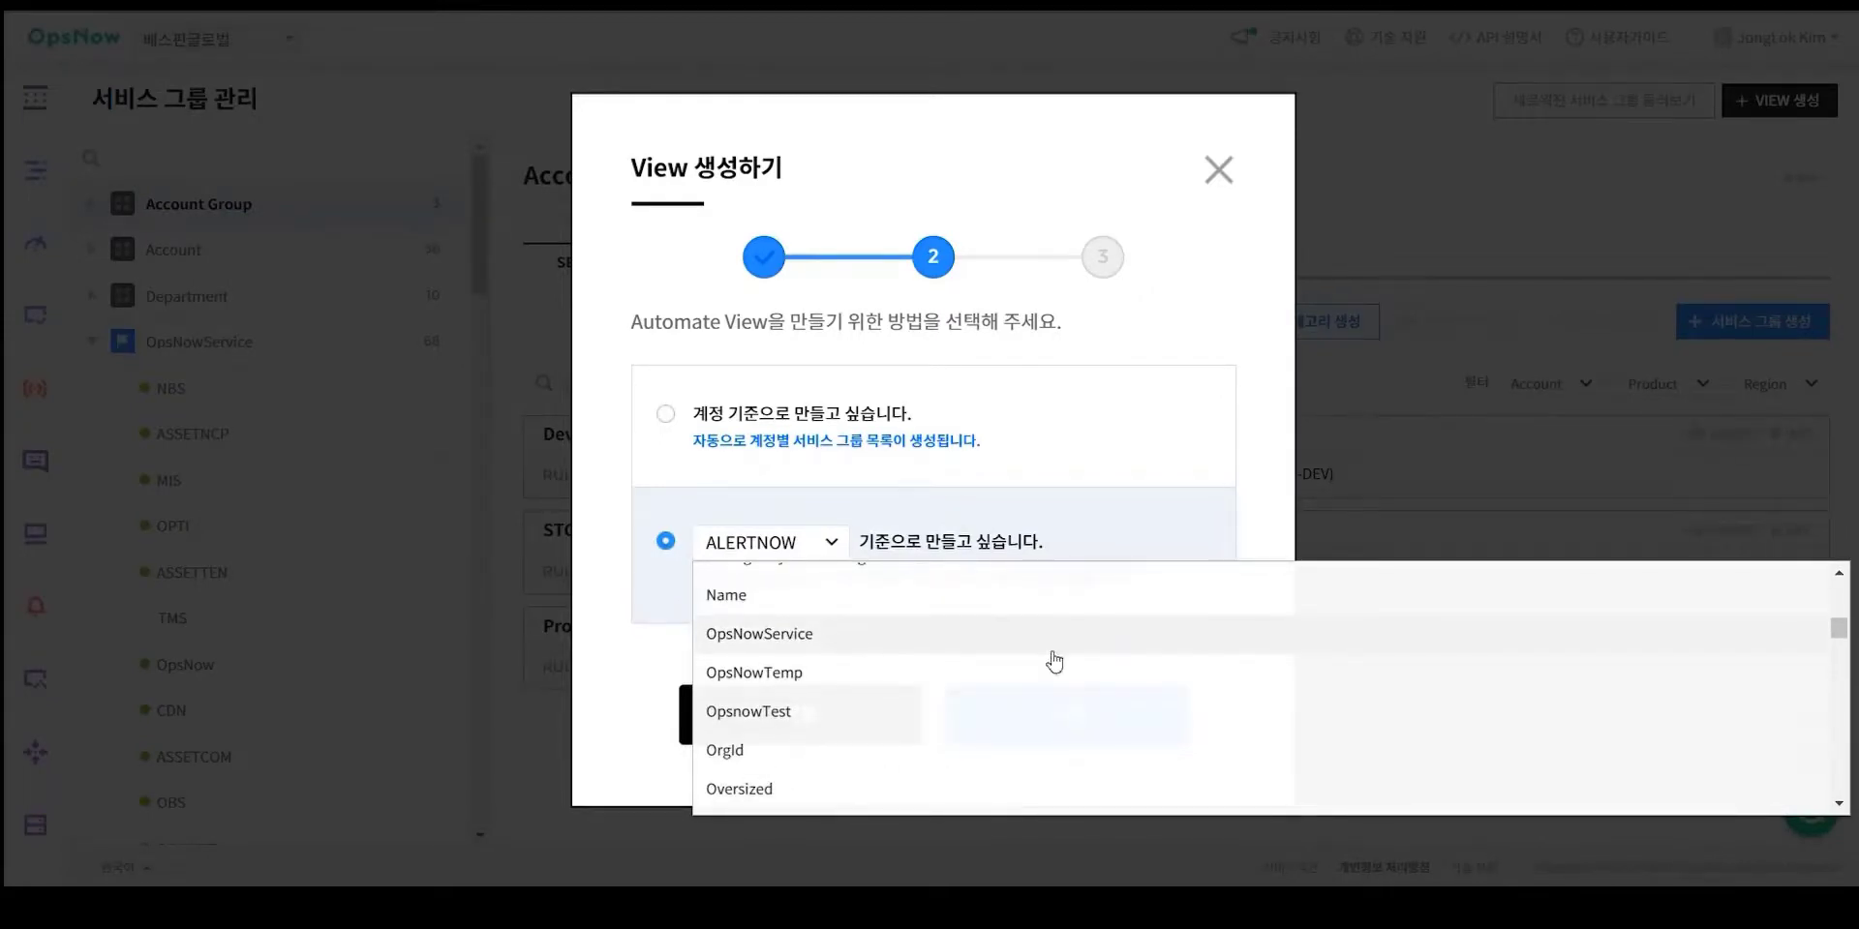
pyautogui.click(1189, 649)
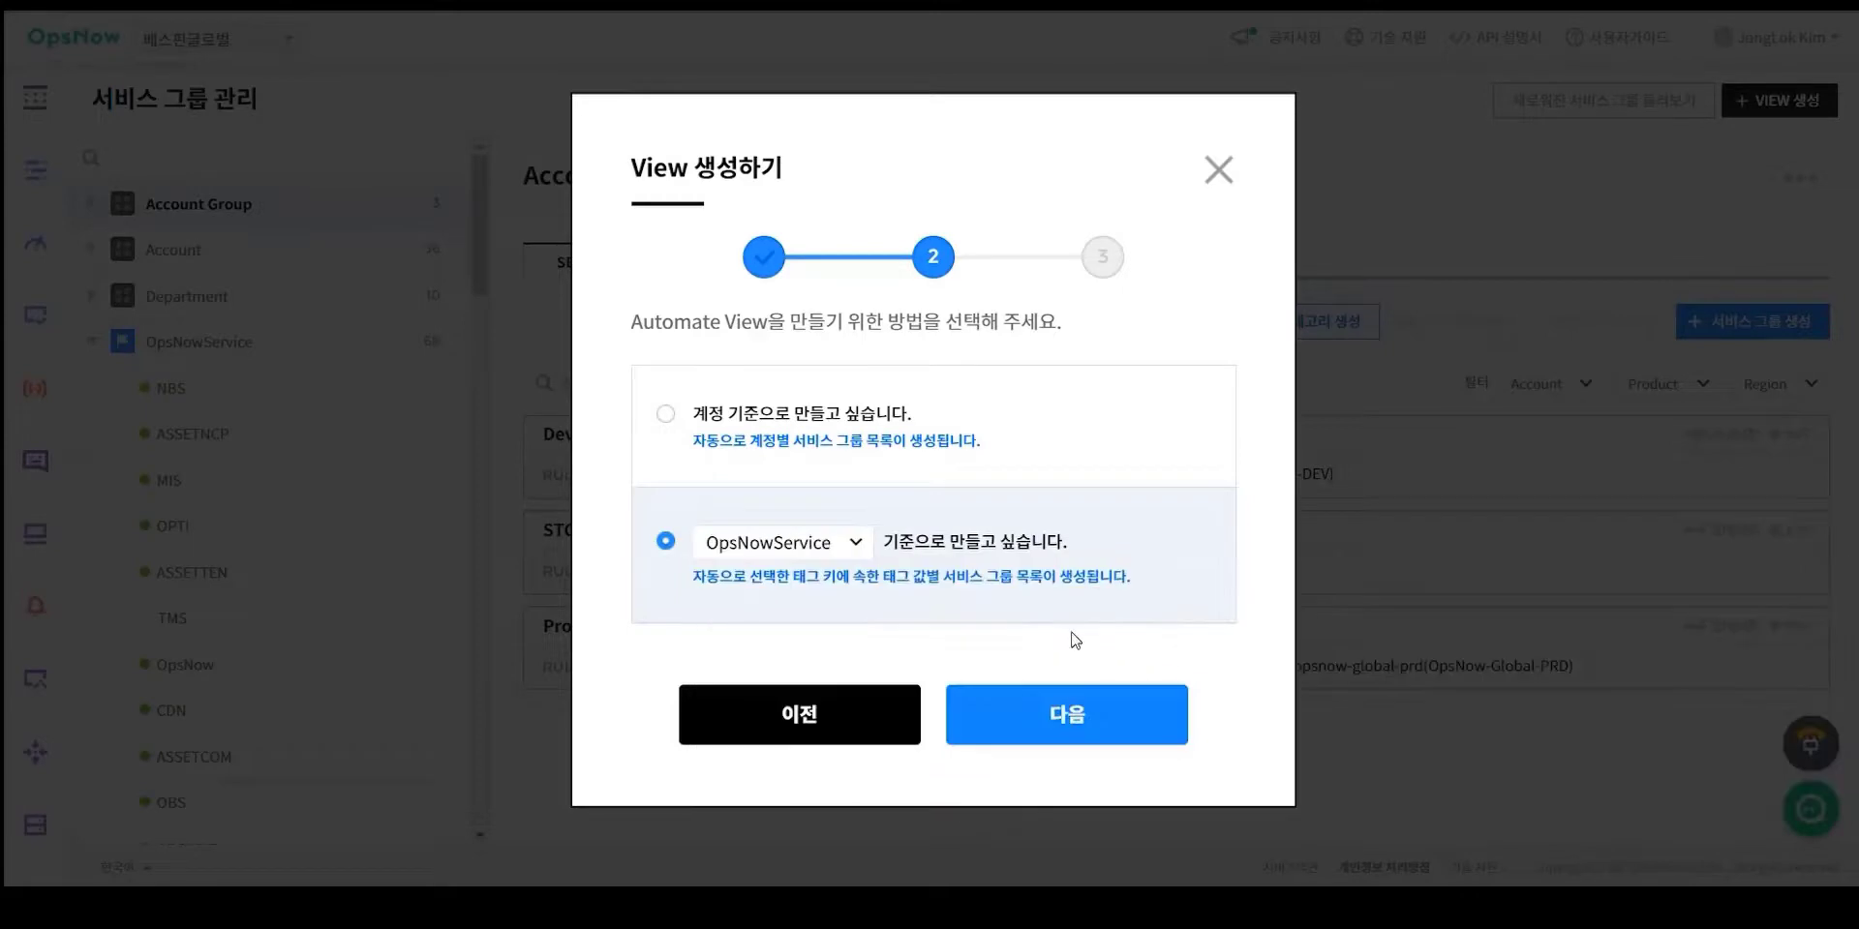
pyautogui.click(1081, 728)
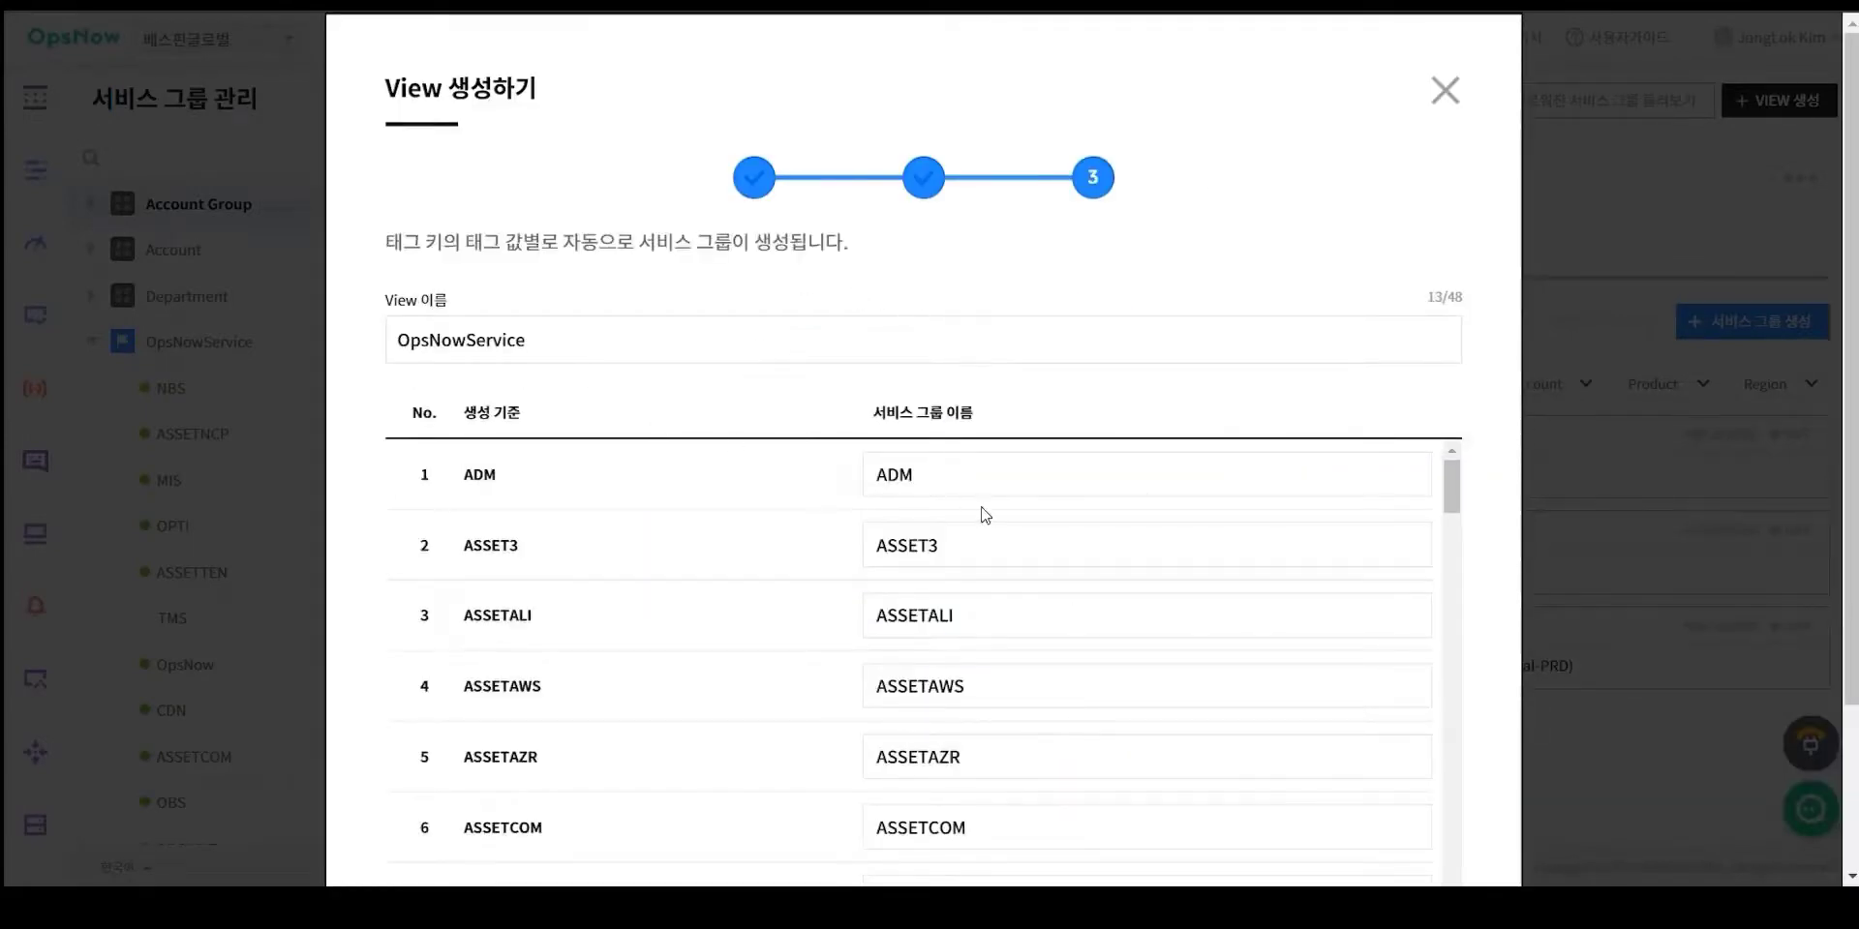
# - Review the service group names proposed for the OpsNowService tag values, and close the view setup without creating it
pyautogui.scroll(-5, 968, 516)
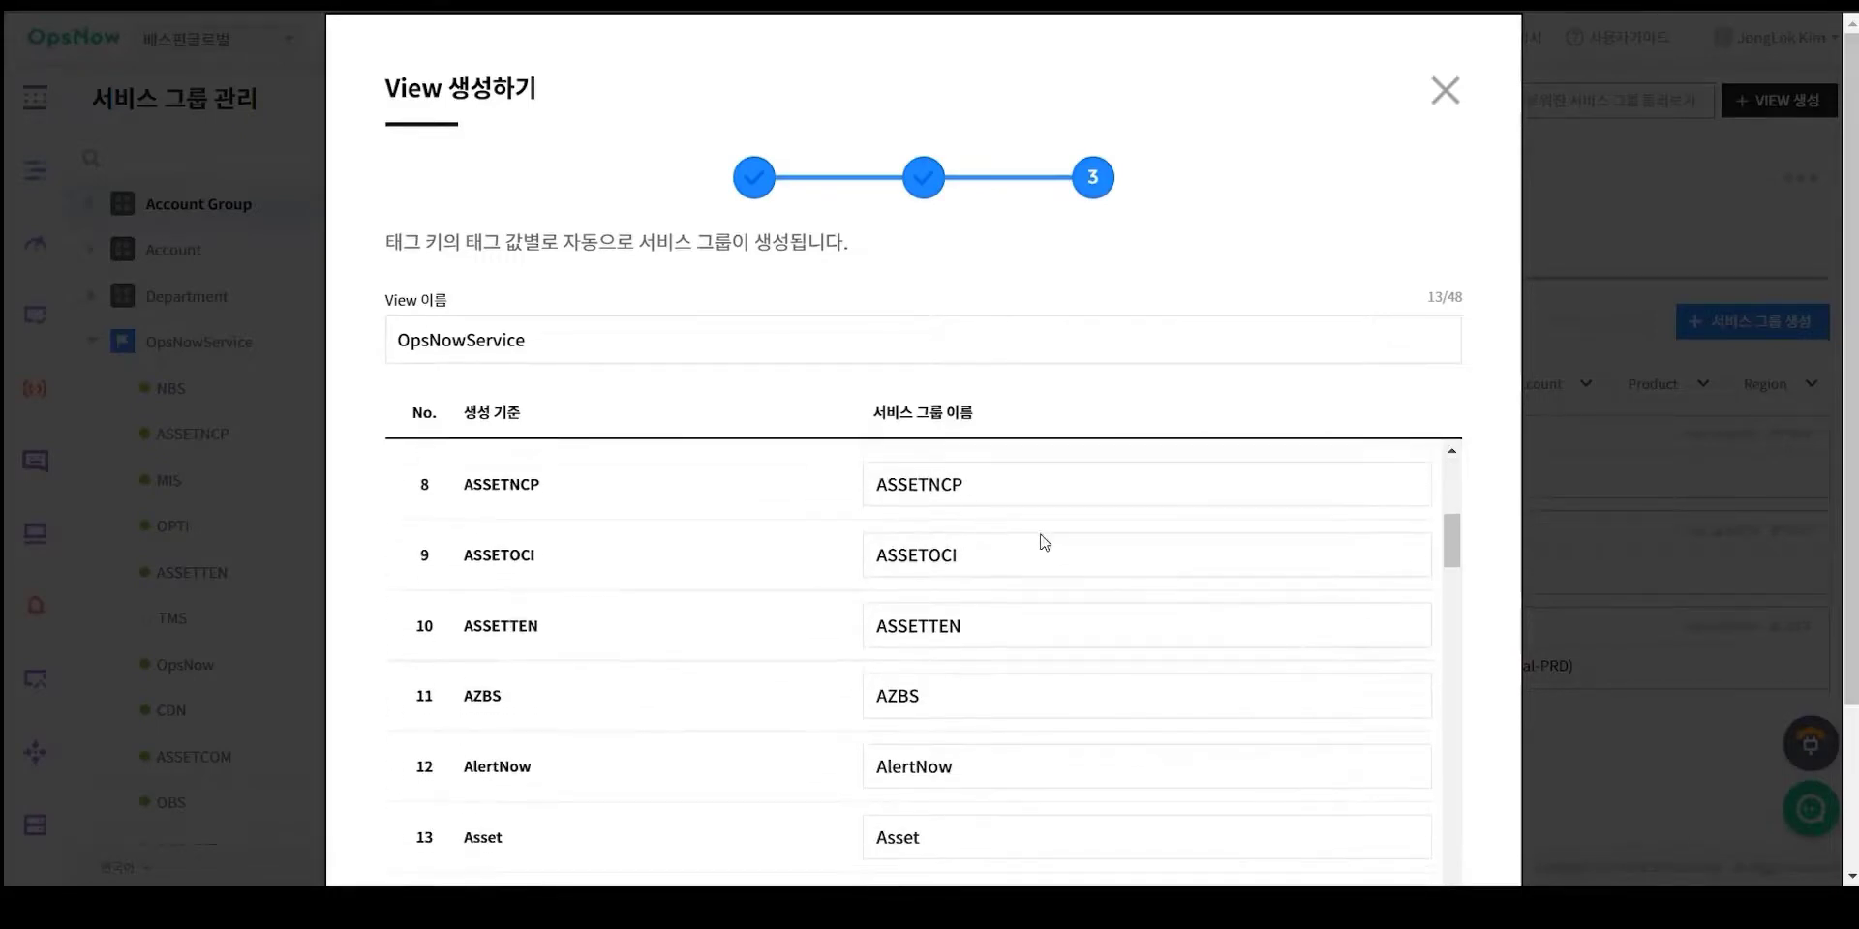
pyautogui.scroll(-2, 1479, 686)
pyautogui.scroll(-6, 1024, 410)
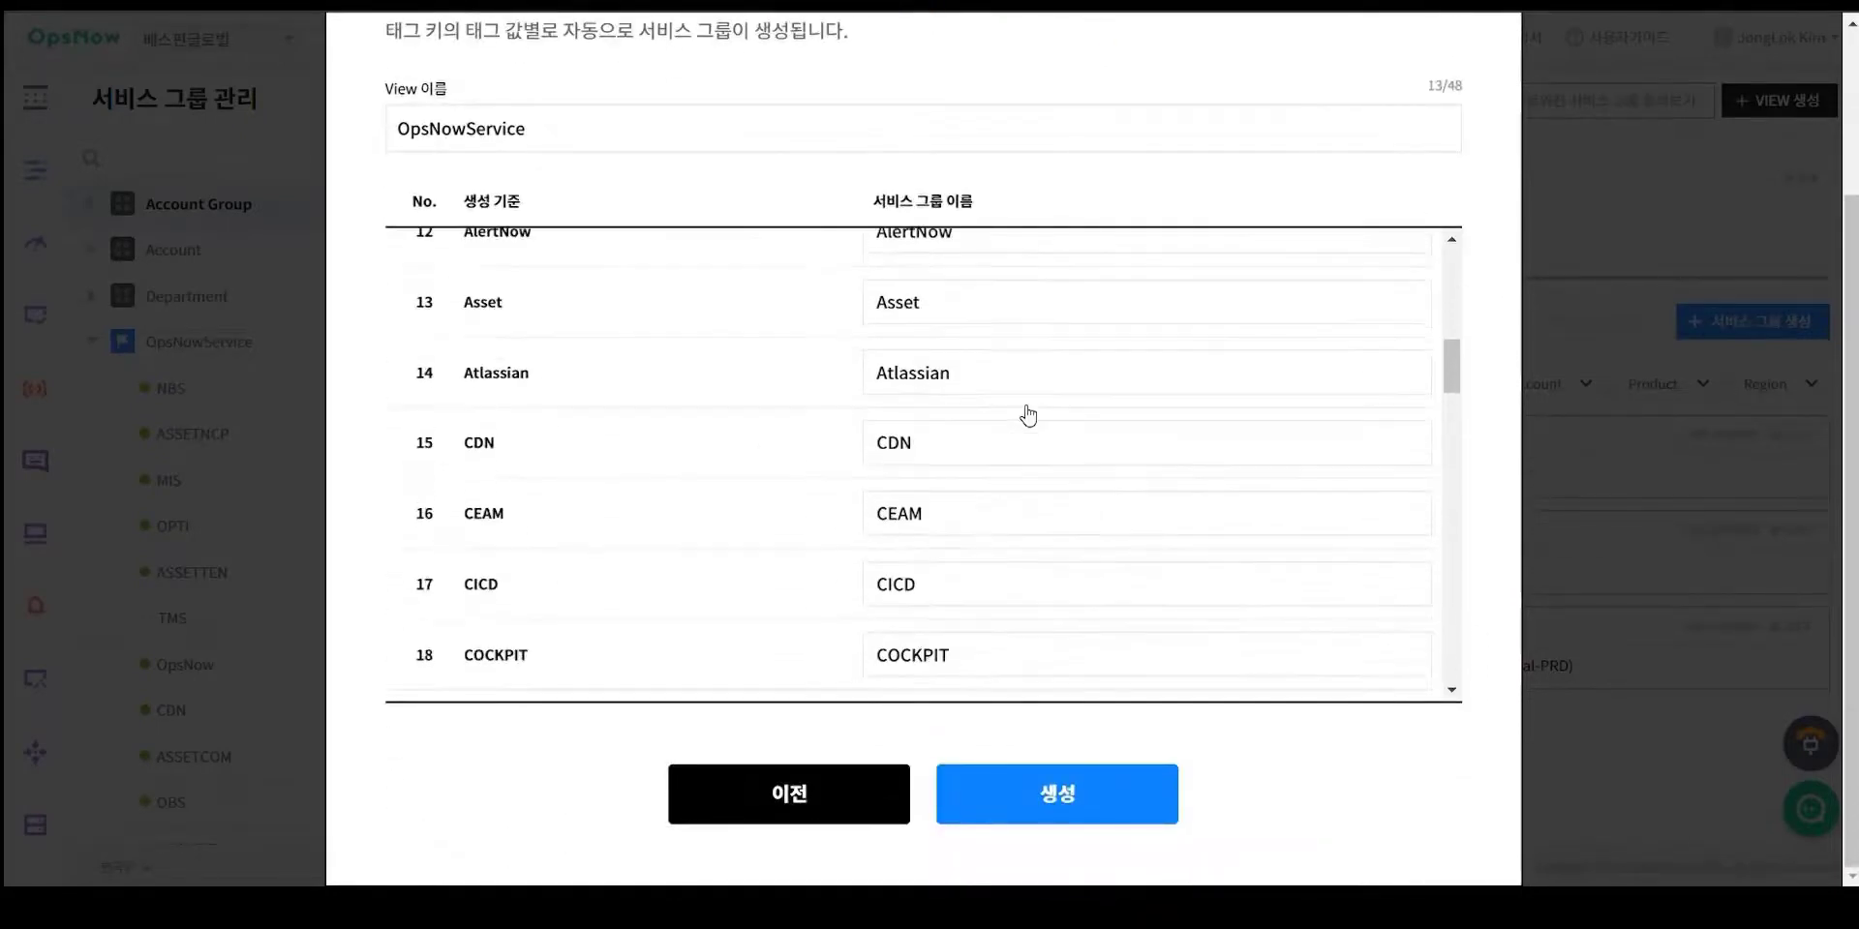
pyautogui.scroll(-7, 1027, 426)
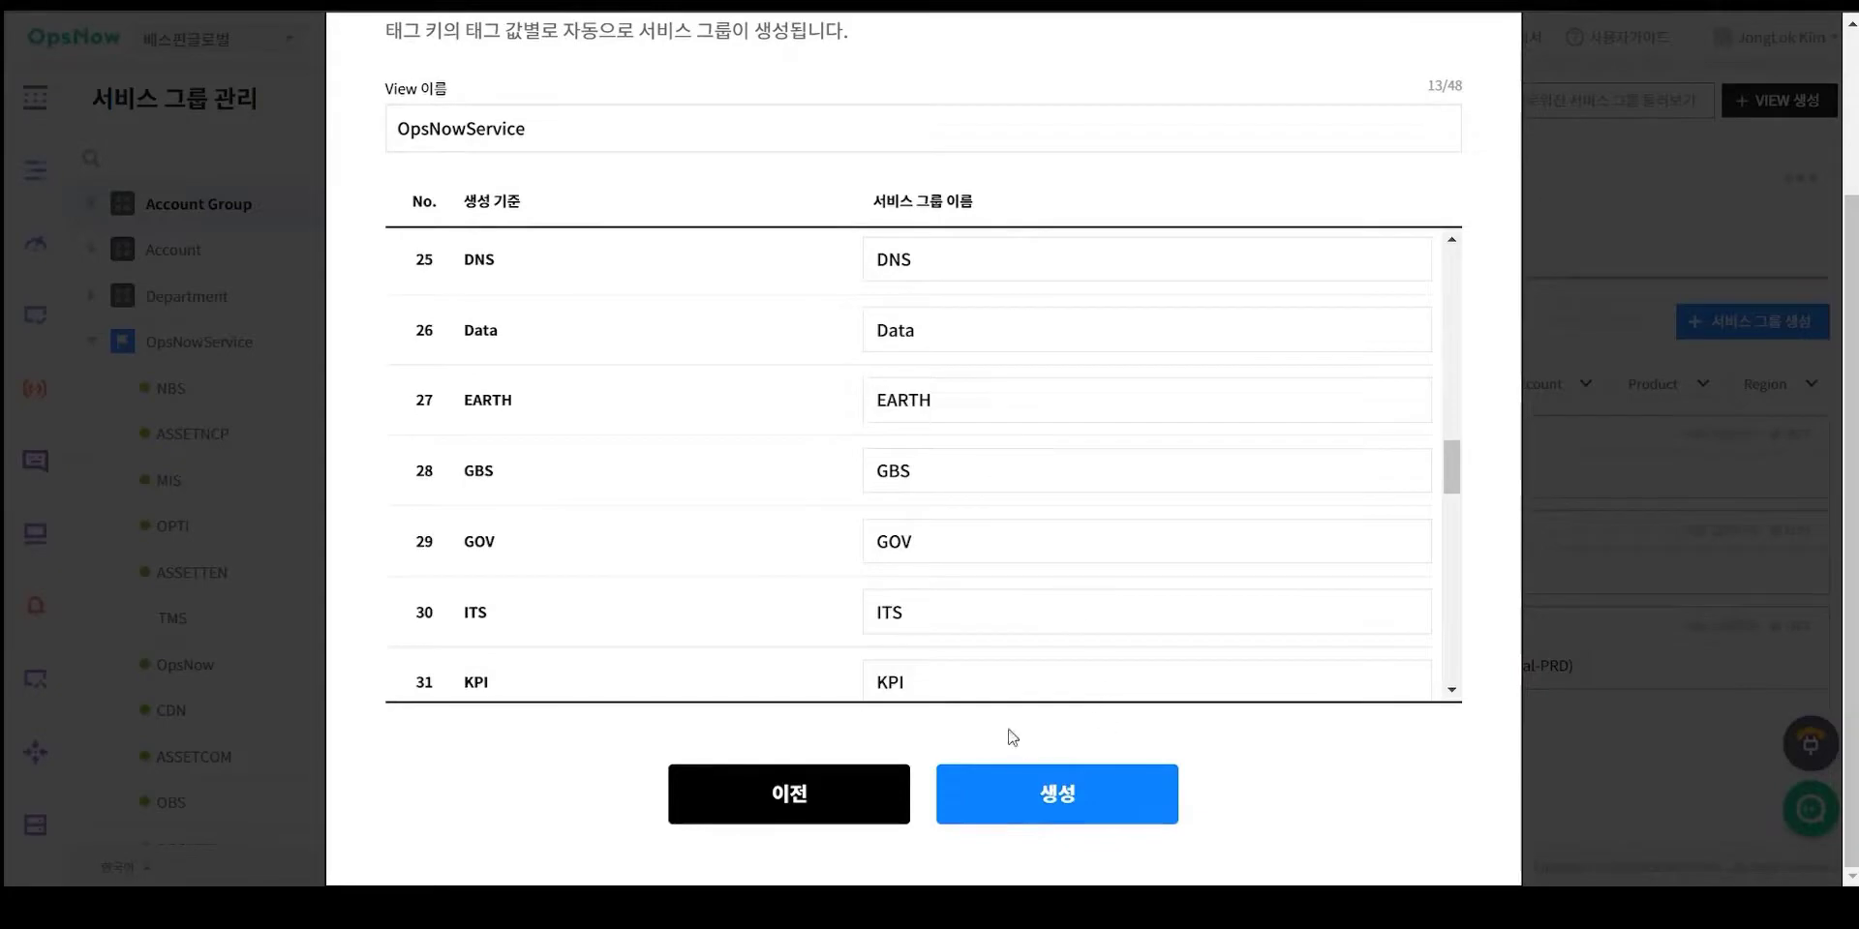
pyautogui.scroll(11, 1016, 526)
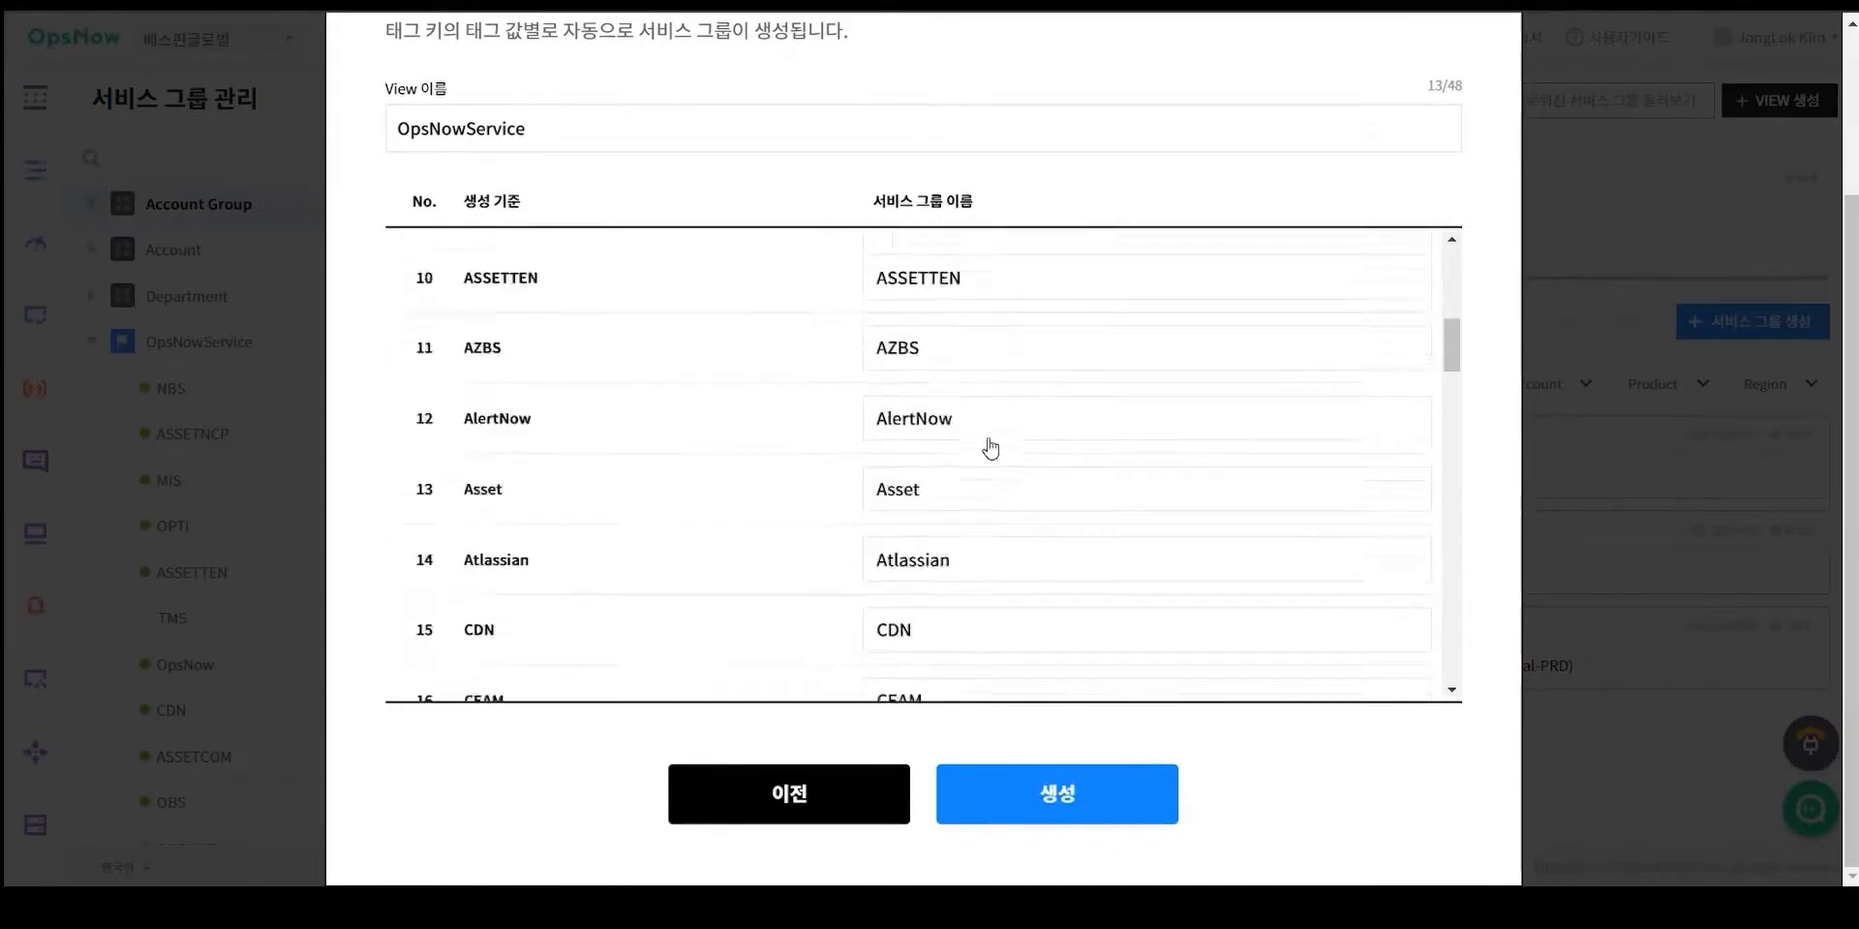
pyautogui.scroll(7, 990, 447)
pyautogui.scroll(2, 1371, 171)
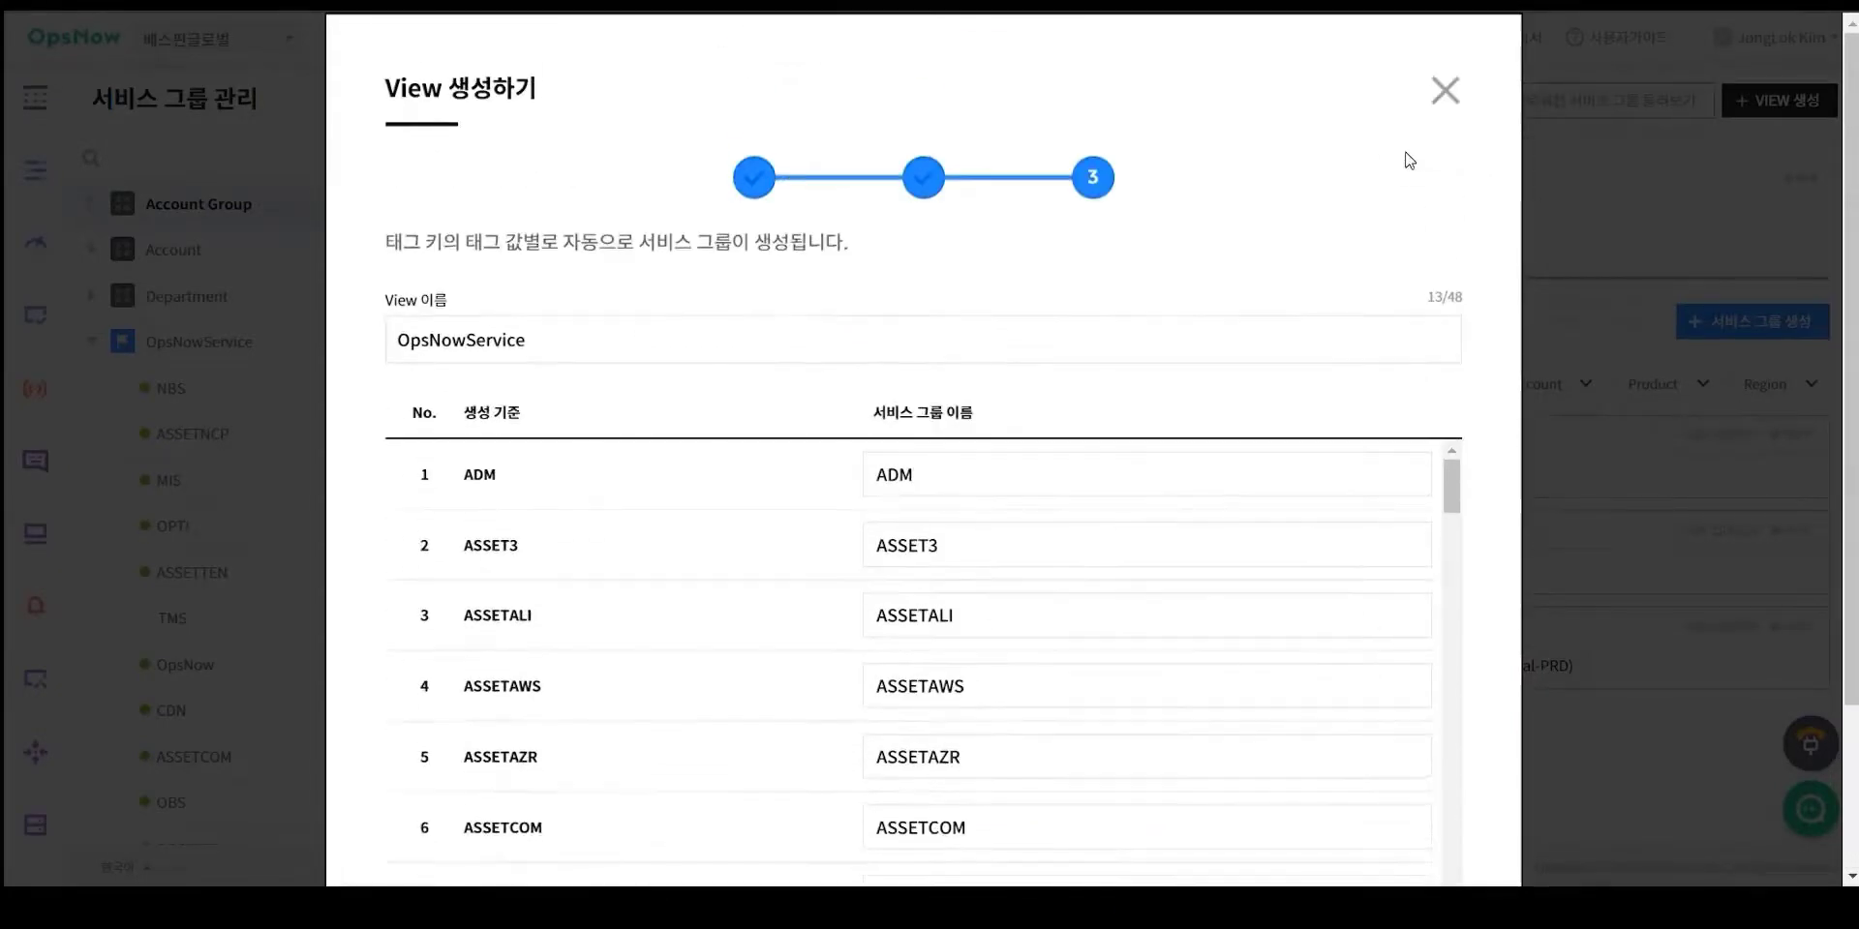
pyautogui.click(1447, 99)
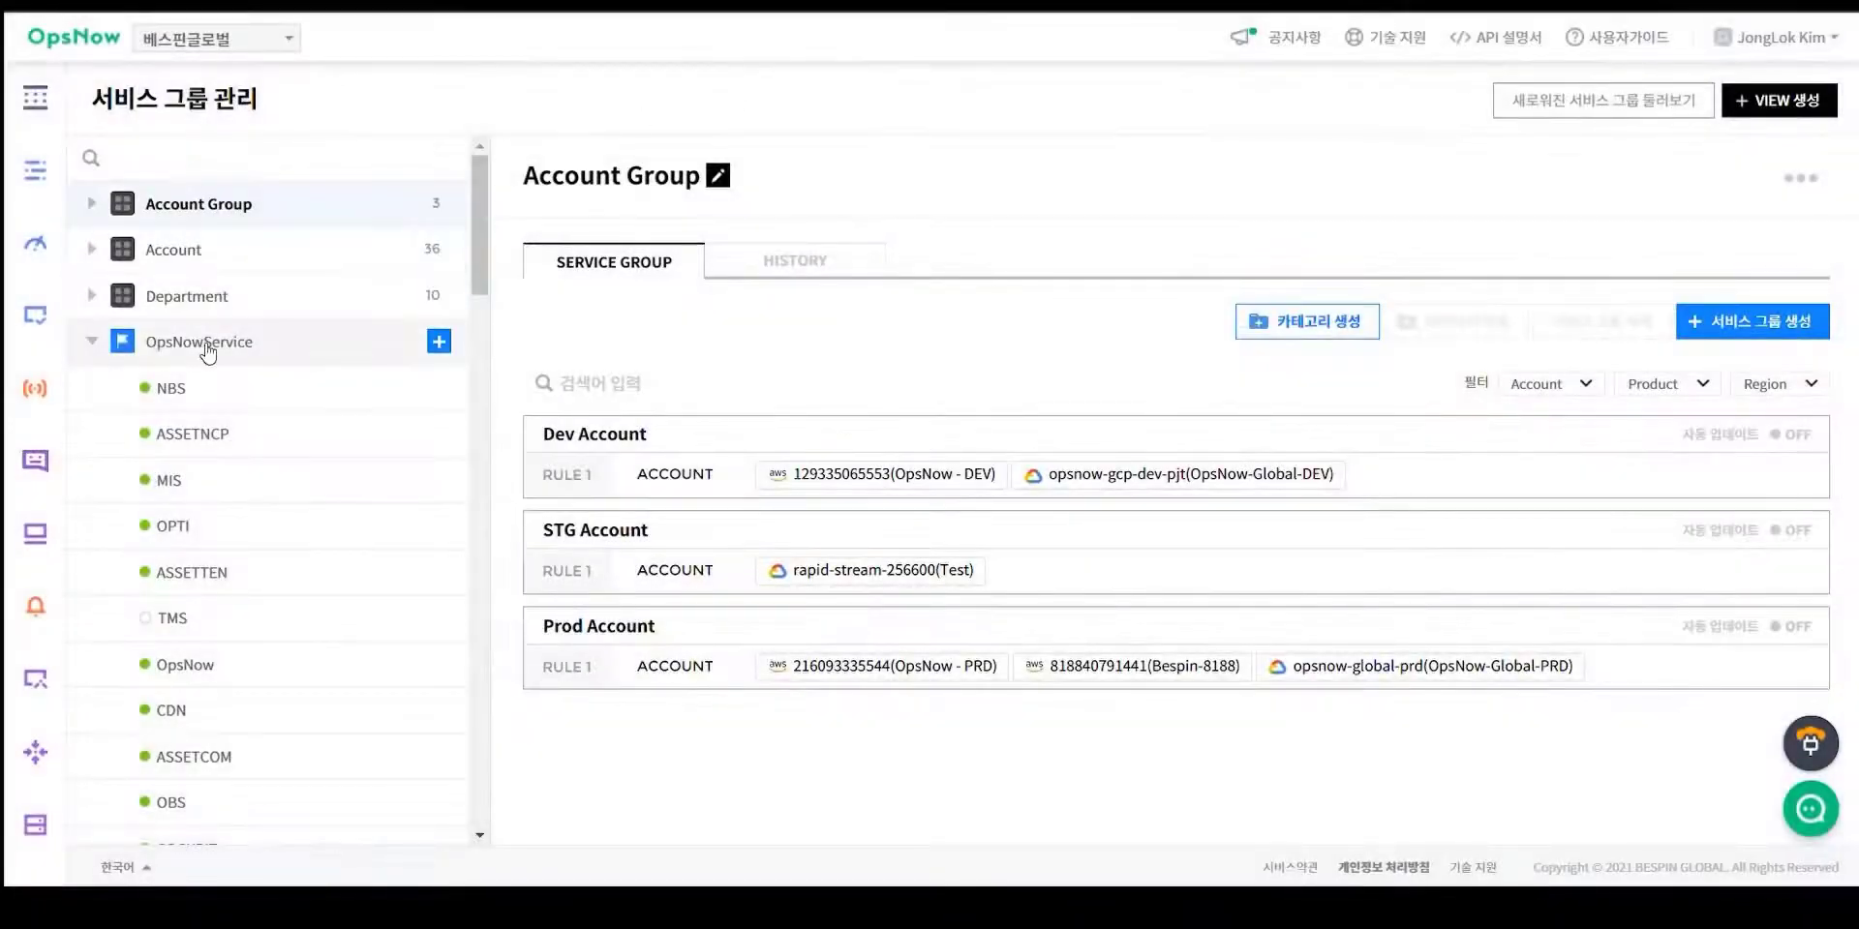
# - Open the OpsNowService view and examine the tag value rules of its service groups
pyautogui.click(206, 358)
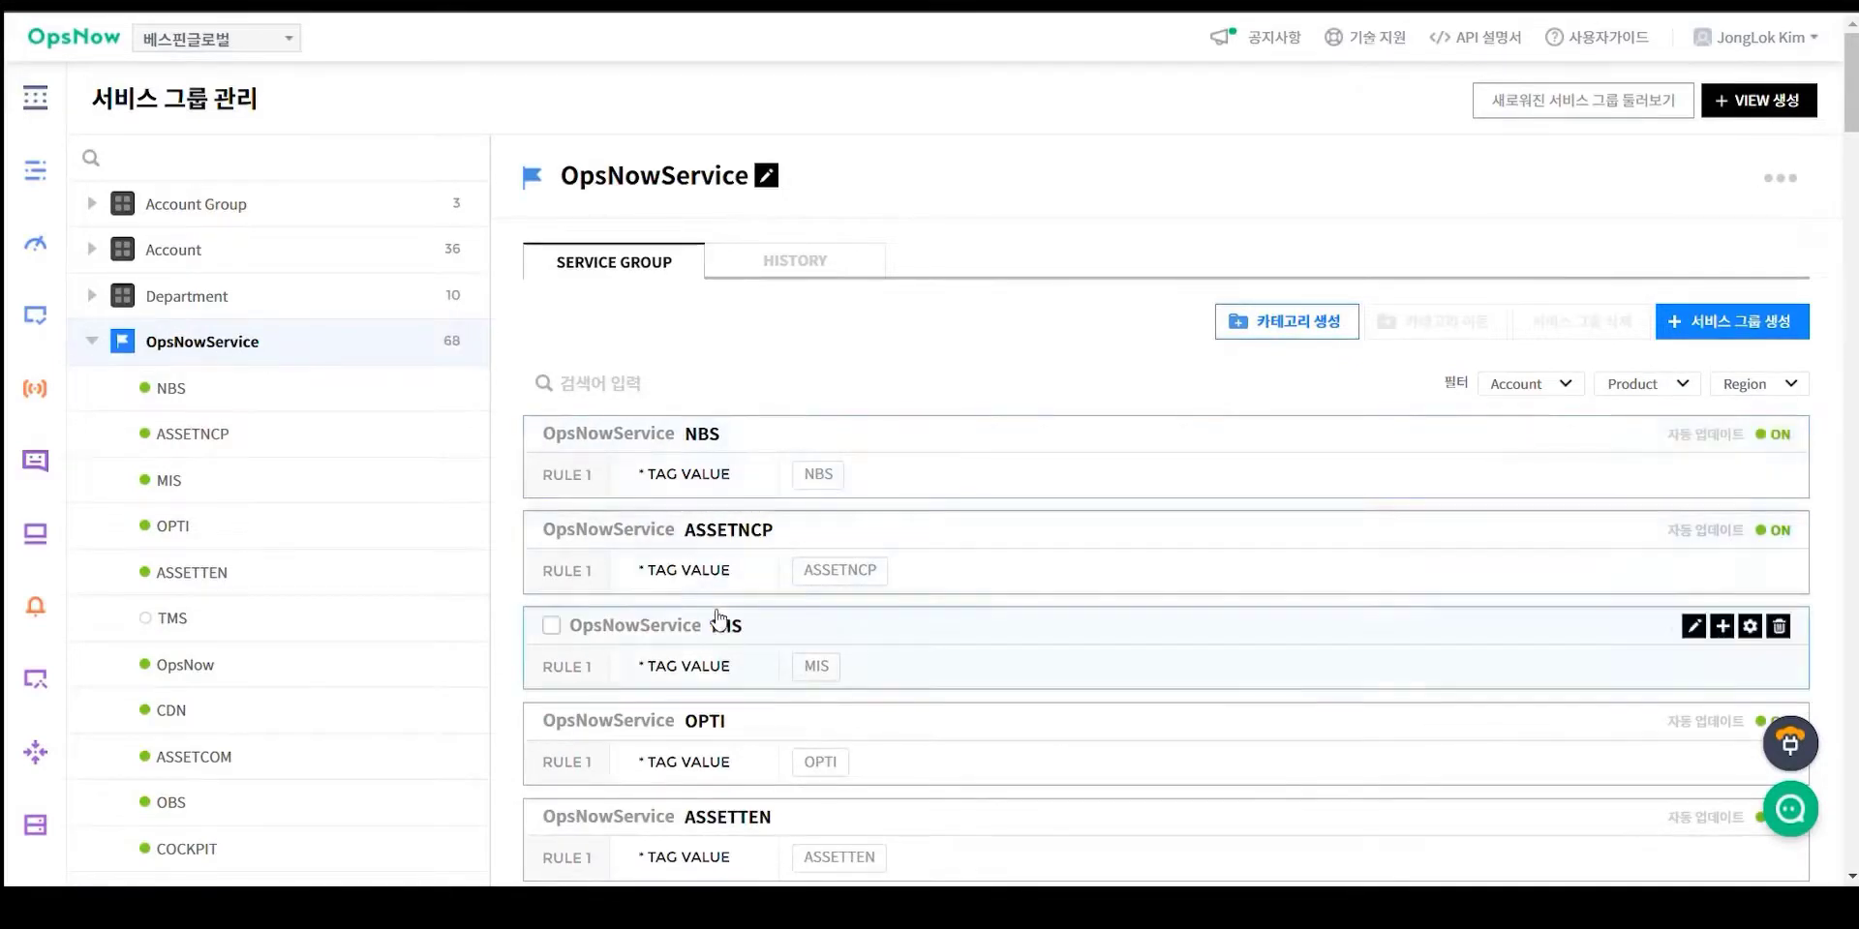
pyautogui.scroll(-3, 781, 639)
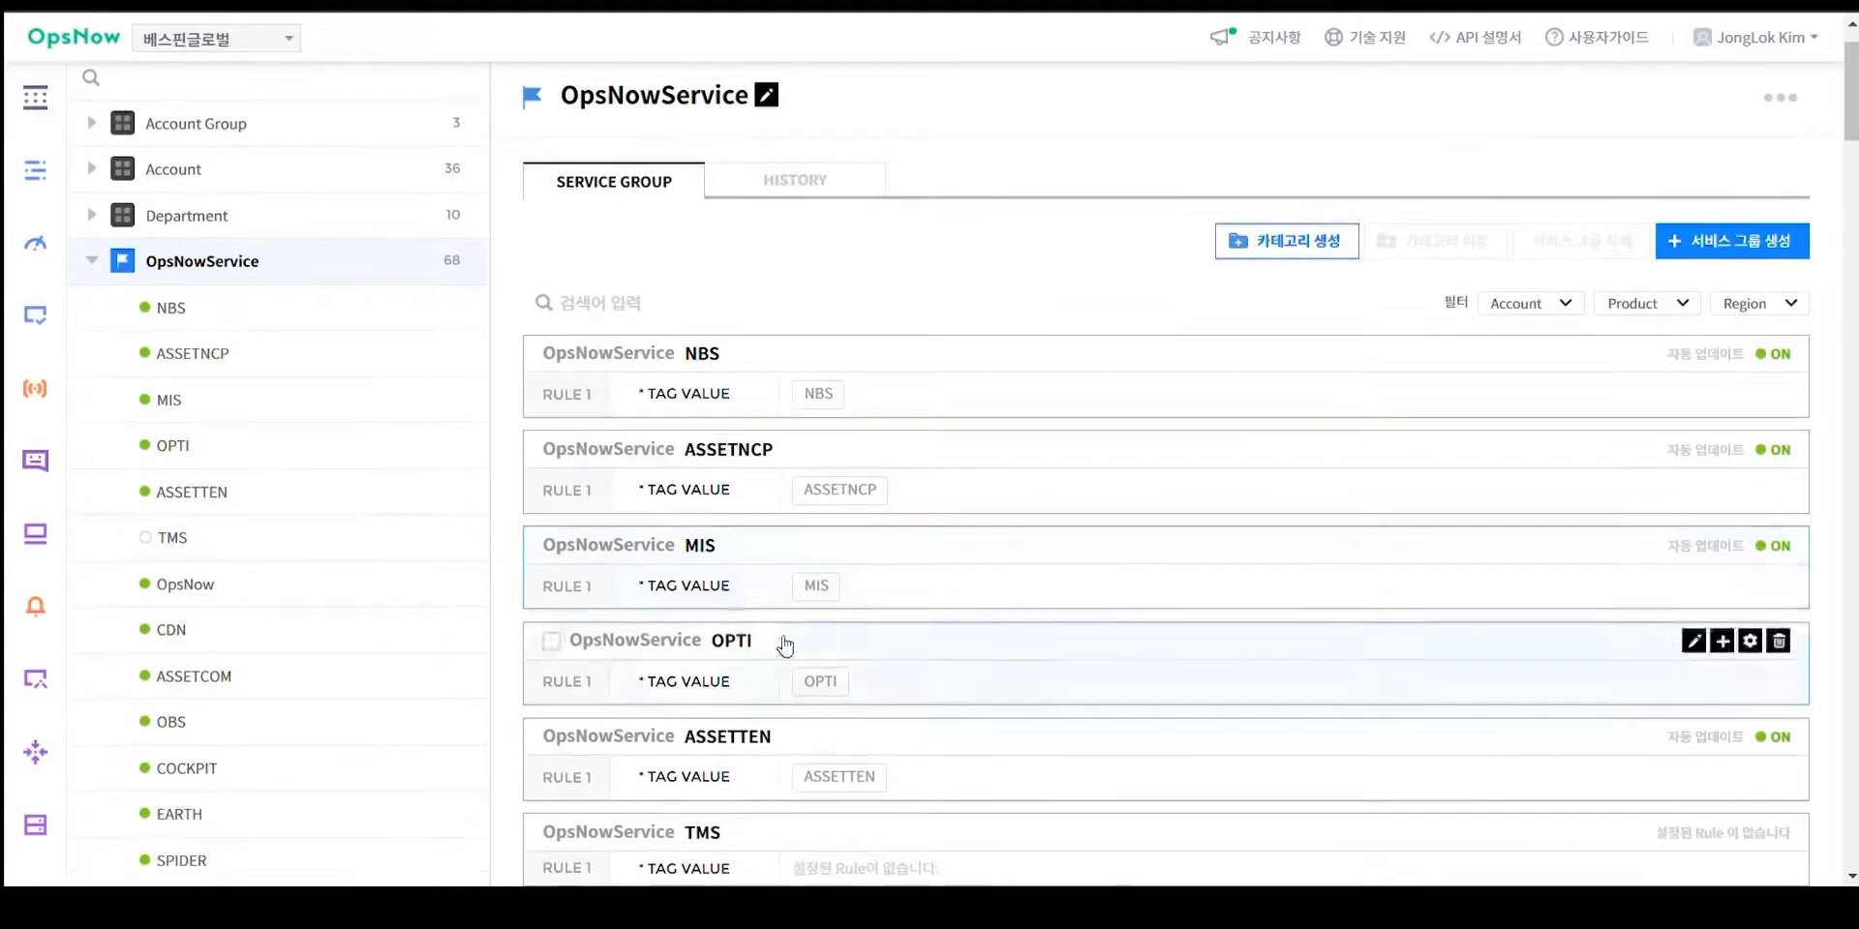
pyautogui.scroll(-2, 689, 436)
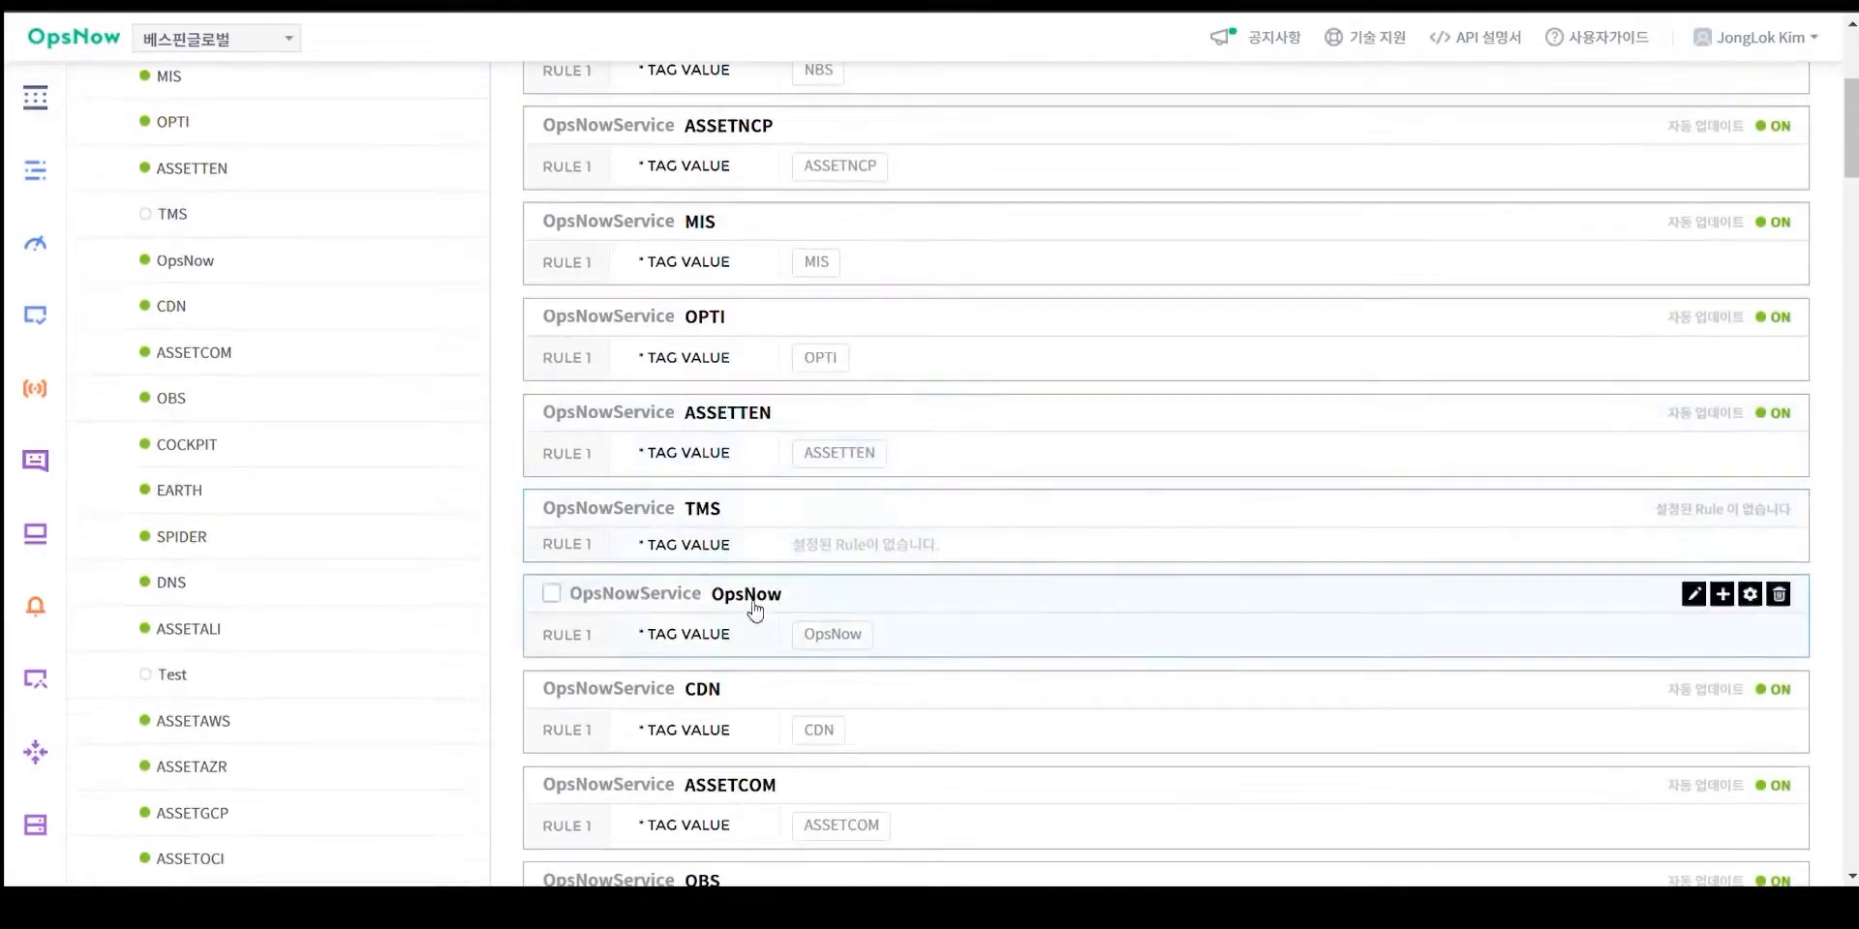
pyautogui.scroll(-1, 863, 685)
pyautogui.scroll(-2, 1080, 712)
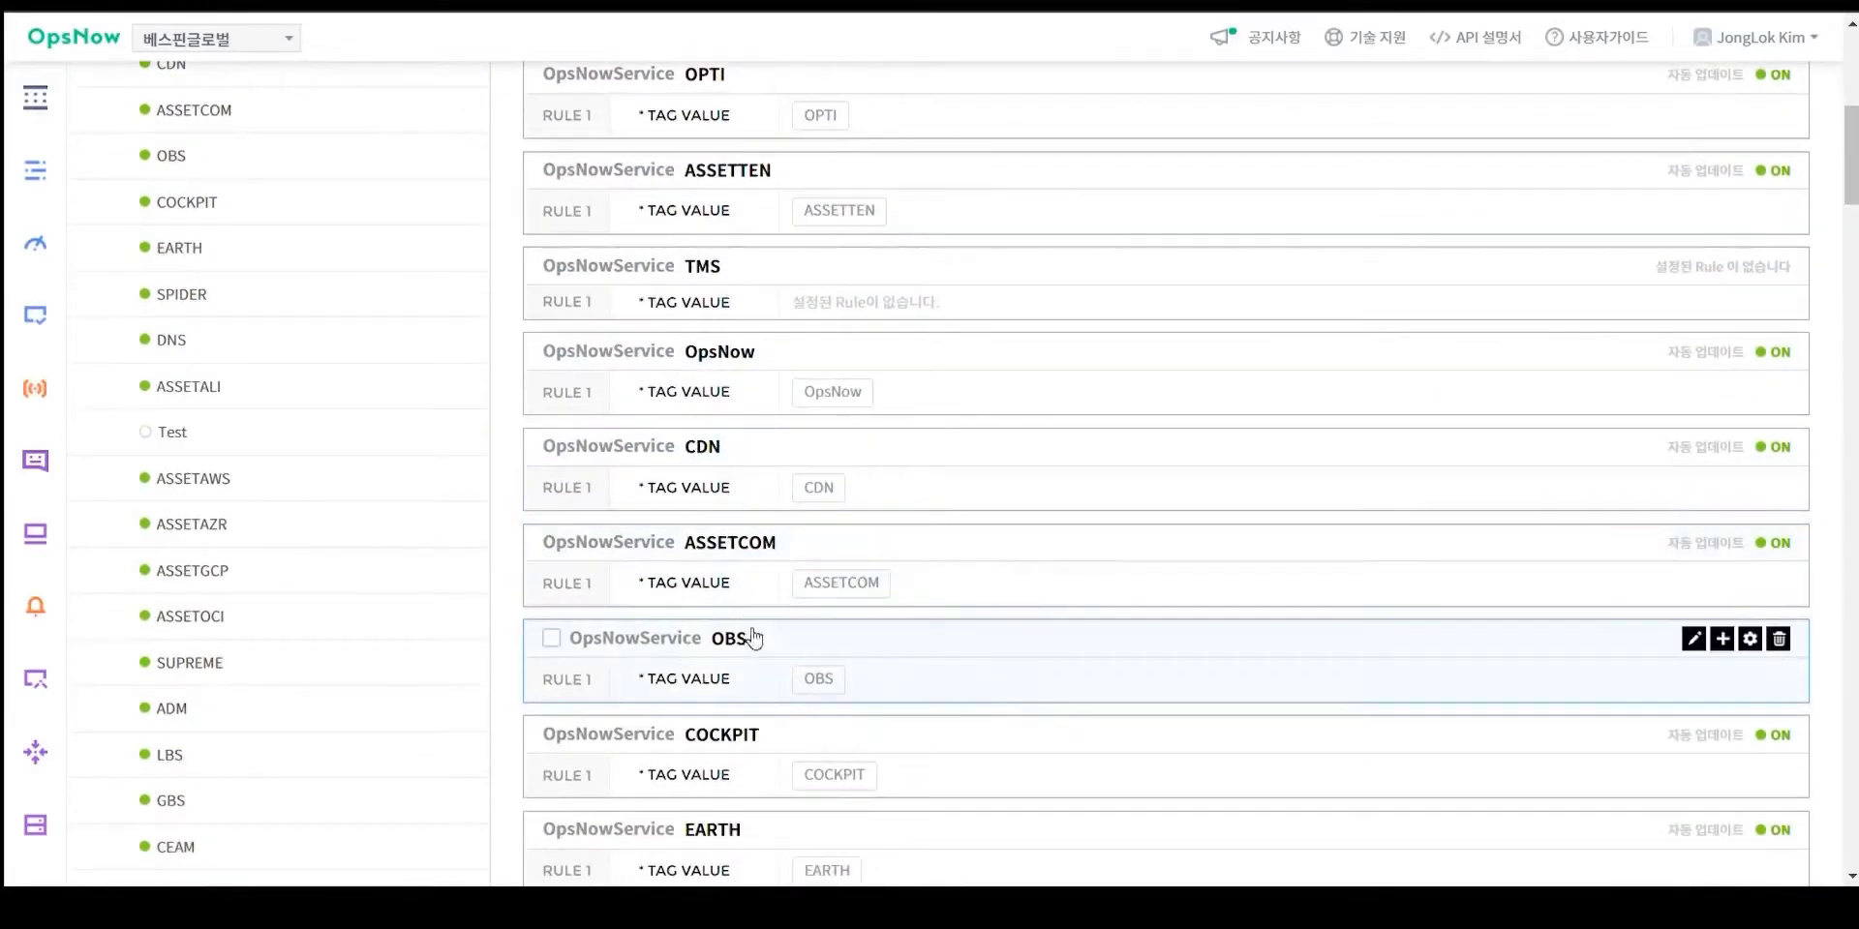
# - Open the OBS service group and review its rule and the resources assigned to it
pyautogui.click(709, 642)
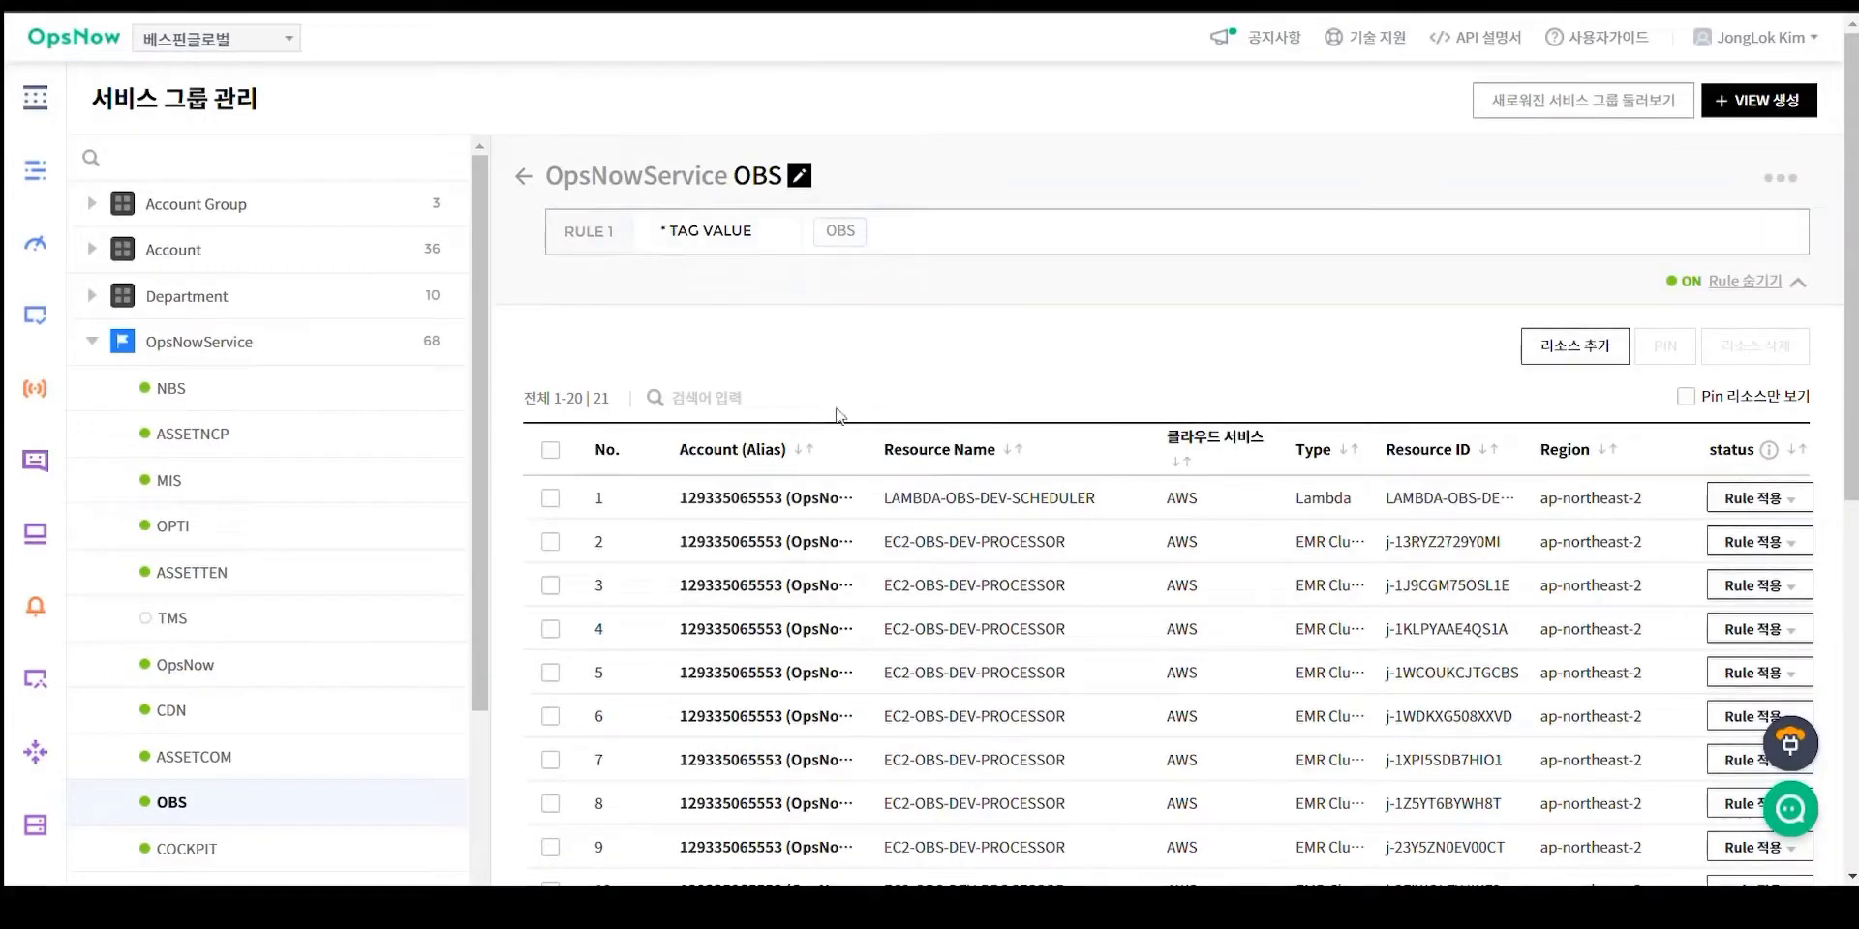
pyautogui.scroll(-5, 1002, 401)
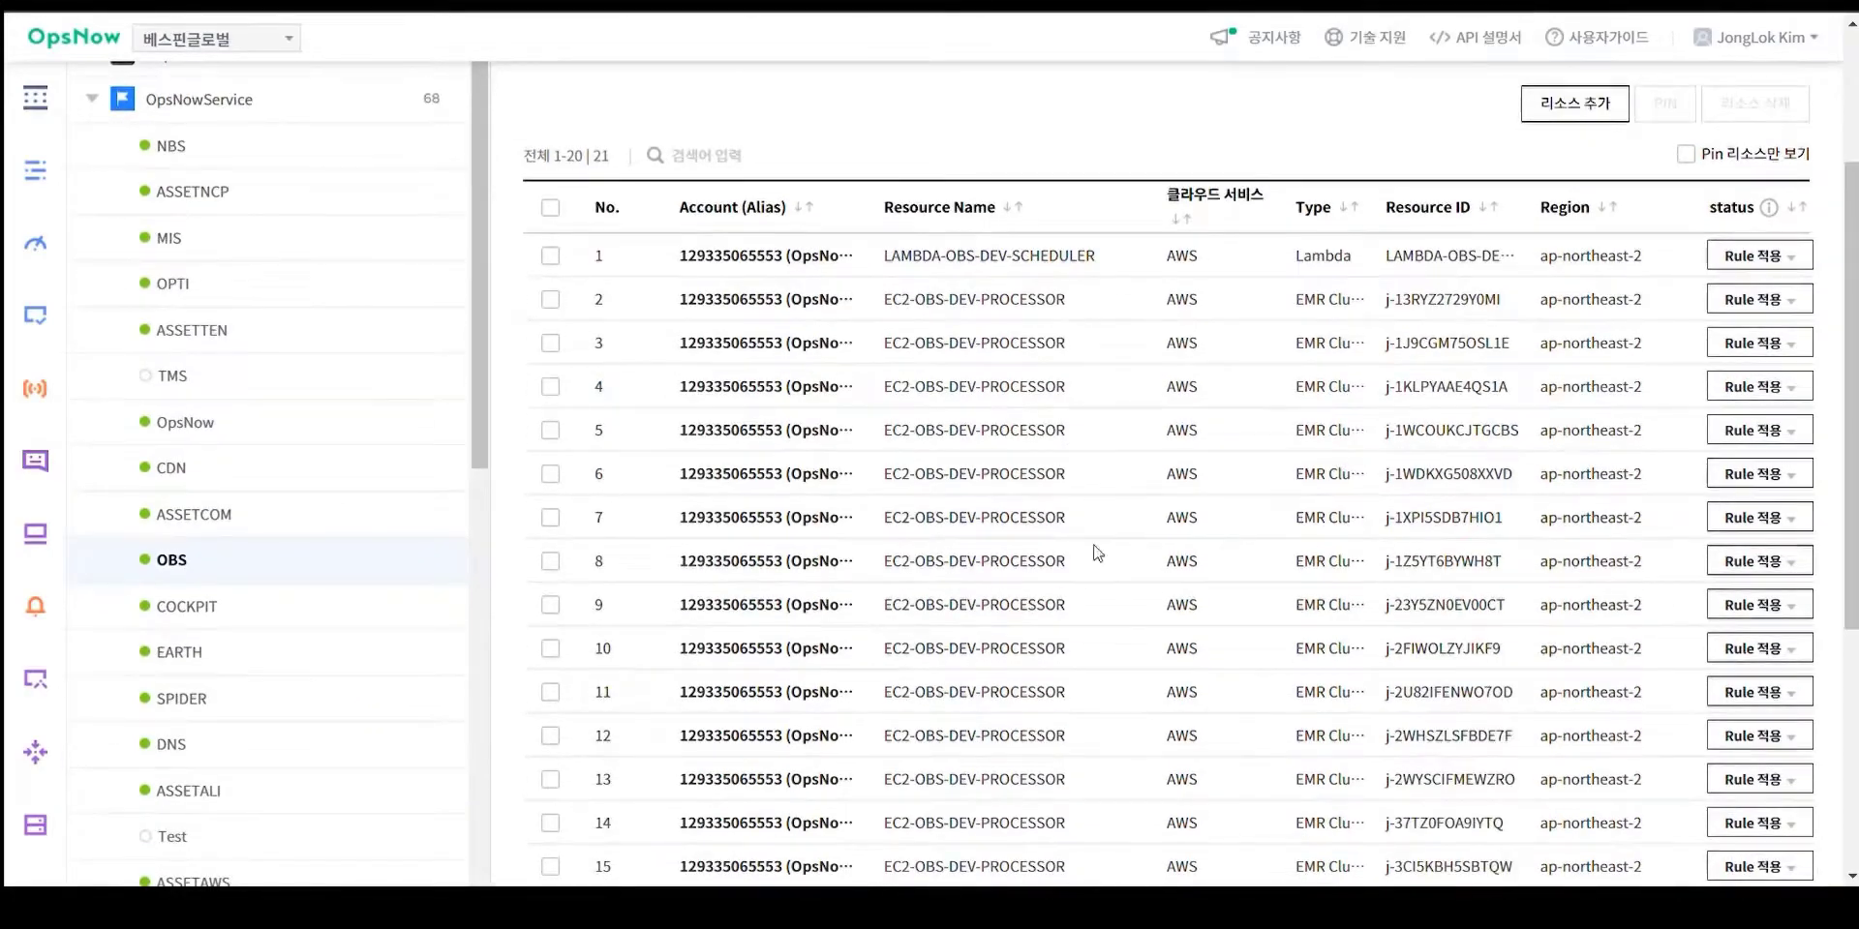
pyautogui.scroll(3, 968, 387)
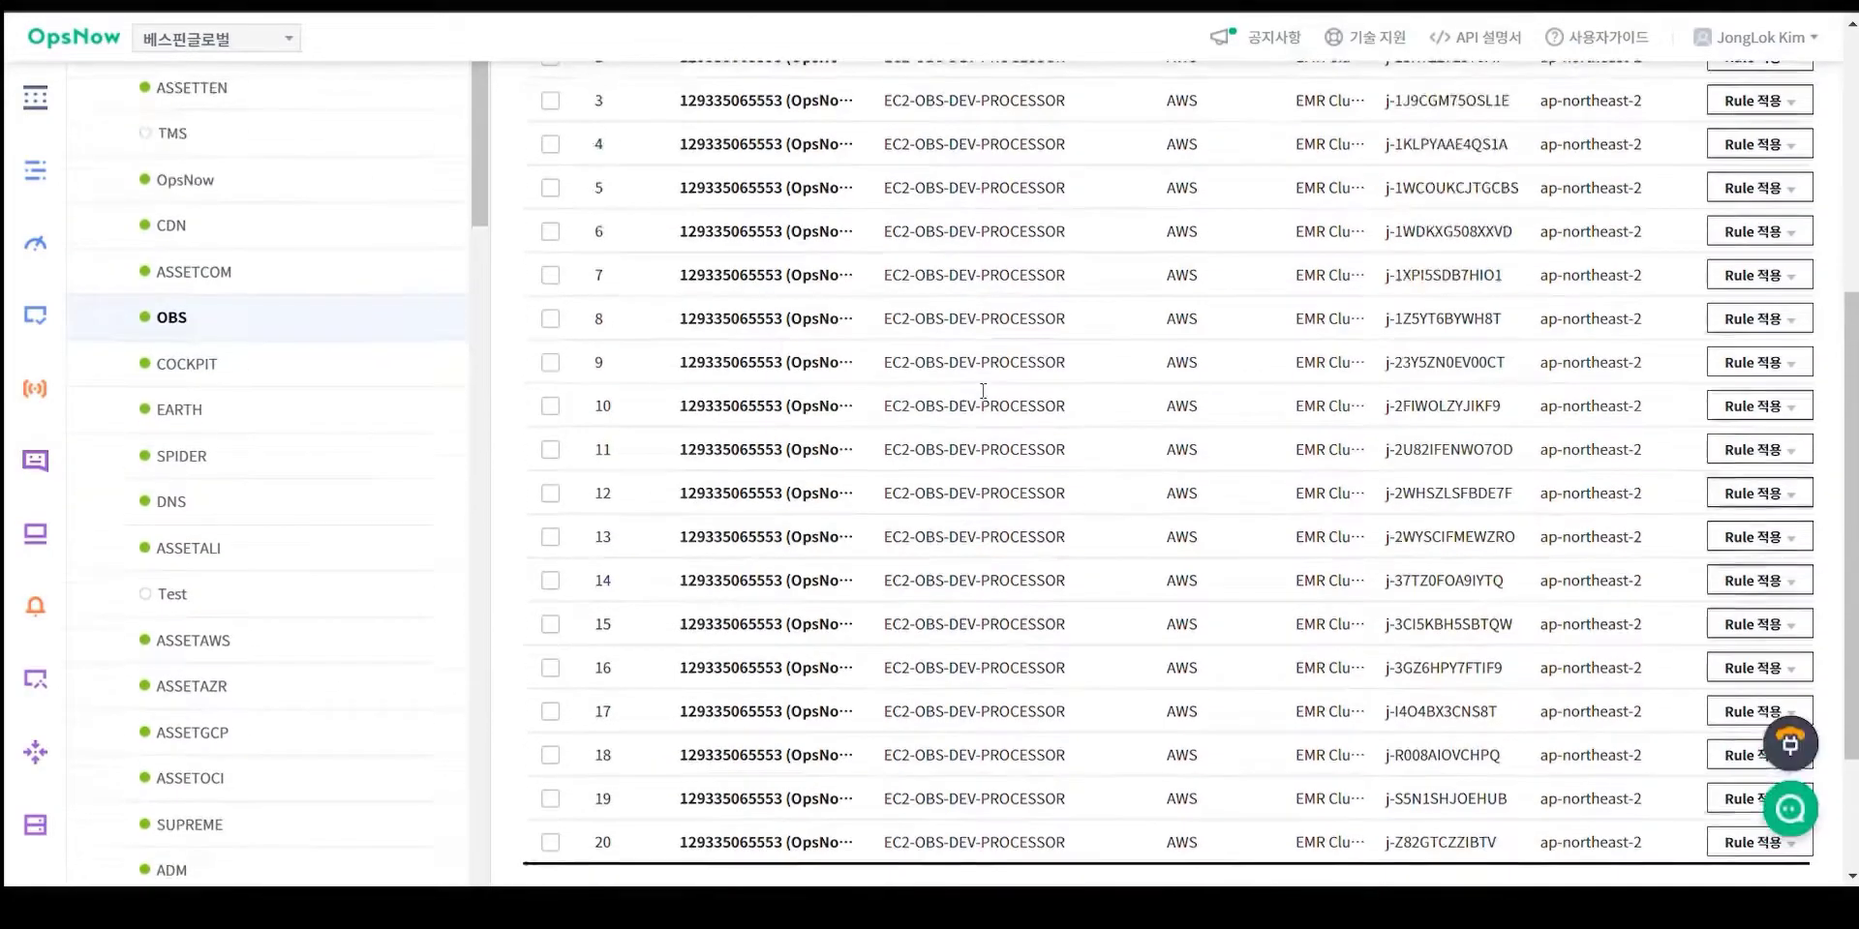
pyautogui.scroll(3, 976, 387)
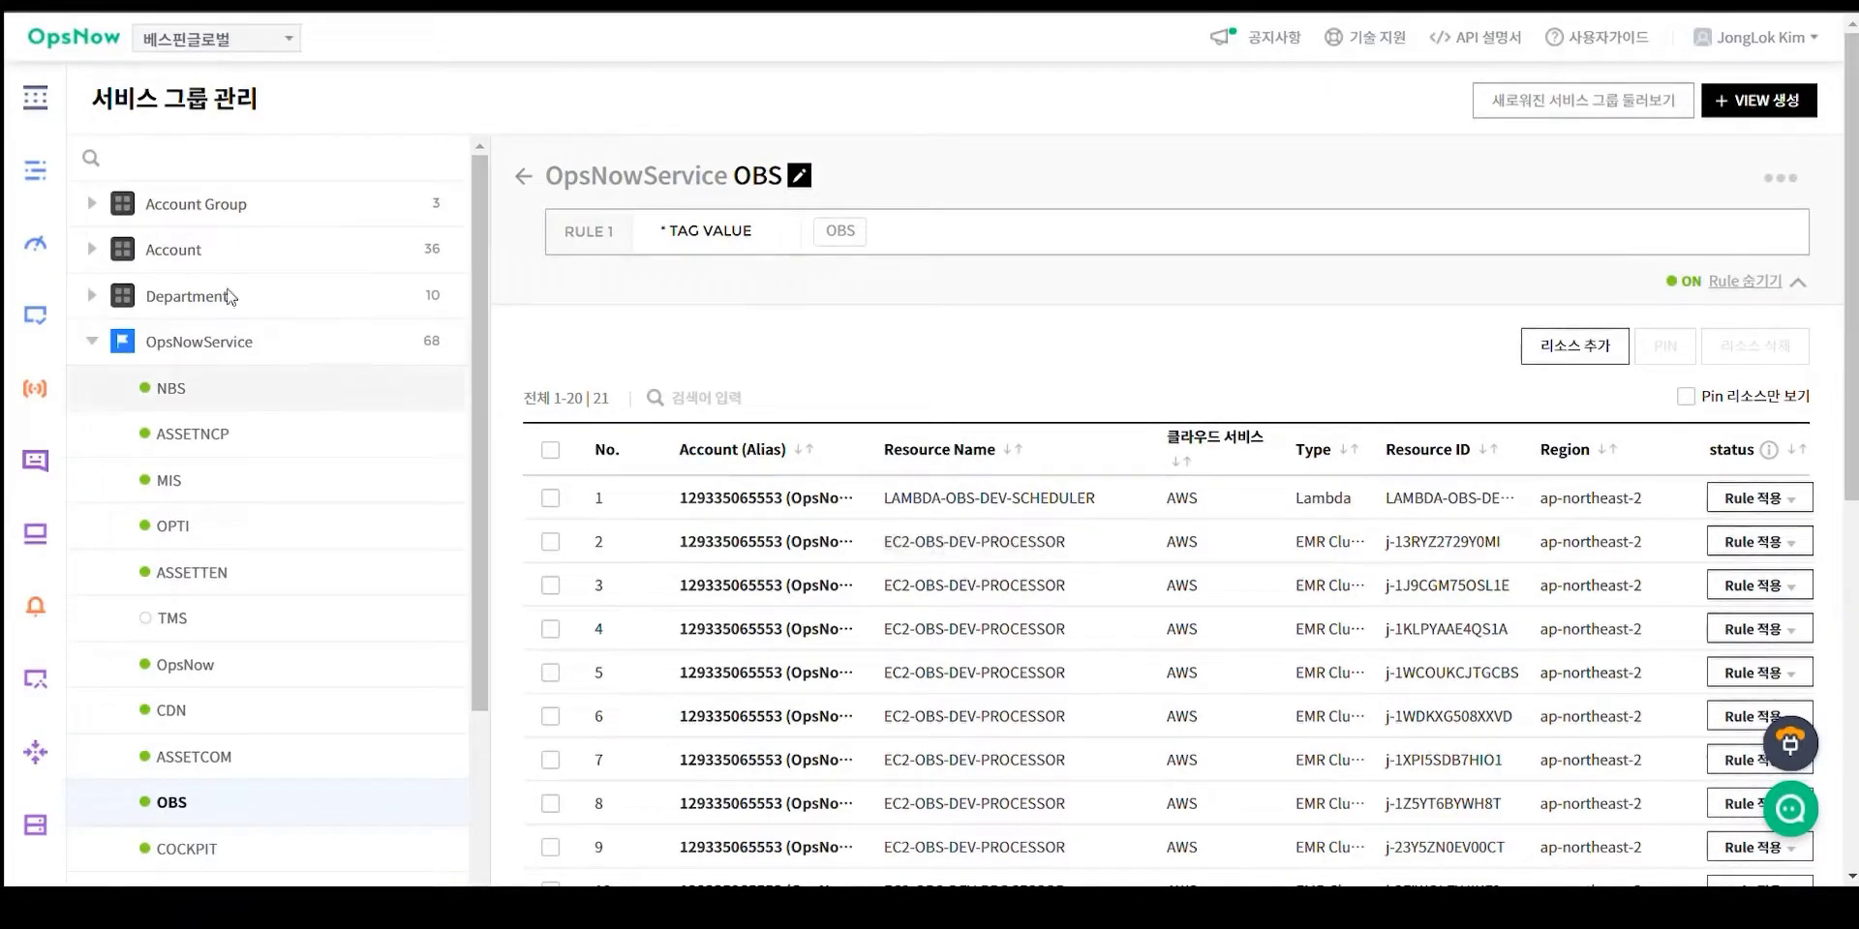
# - Open the Account Group view, review the account rules for Dev, STG and Prod Account, and collapse its branch
pyautogui.click(92, 205)
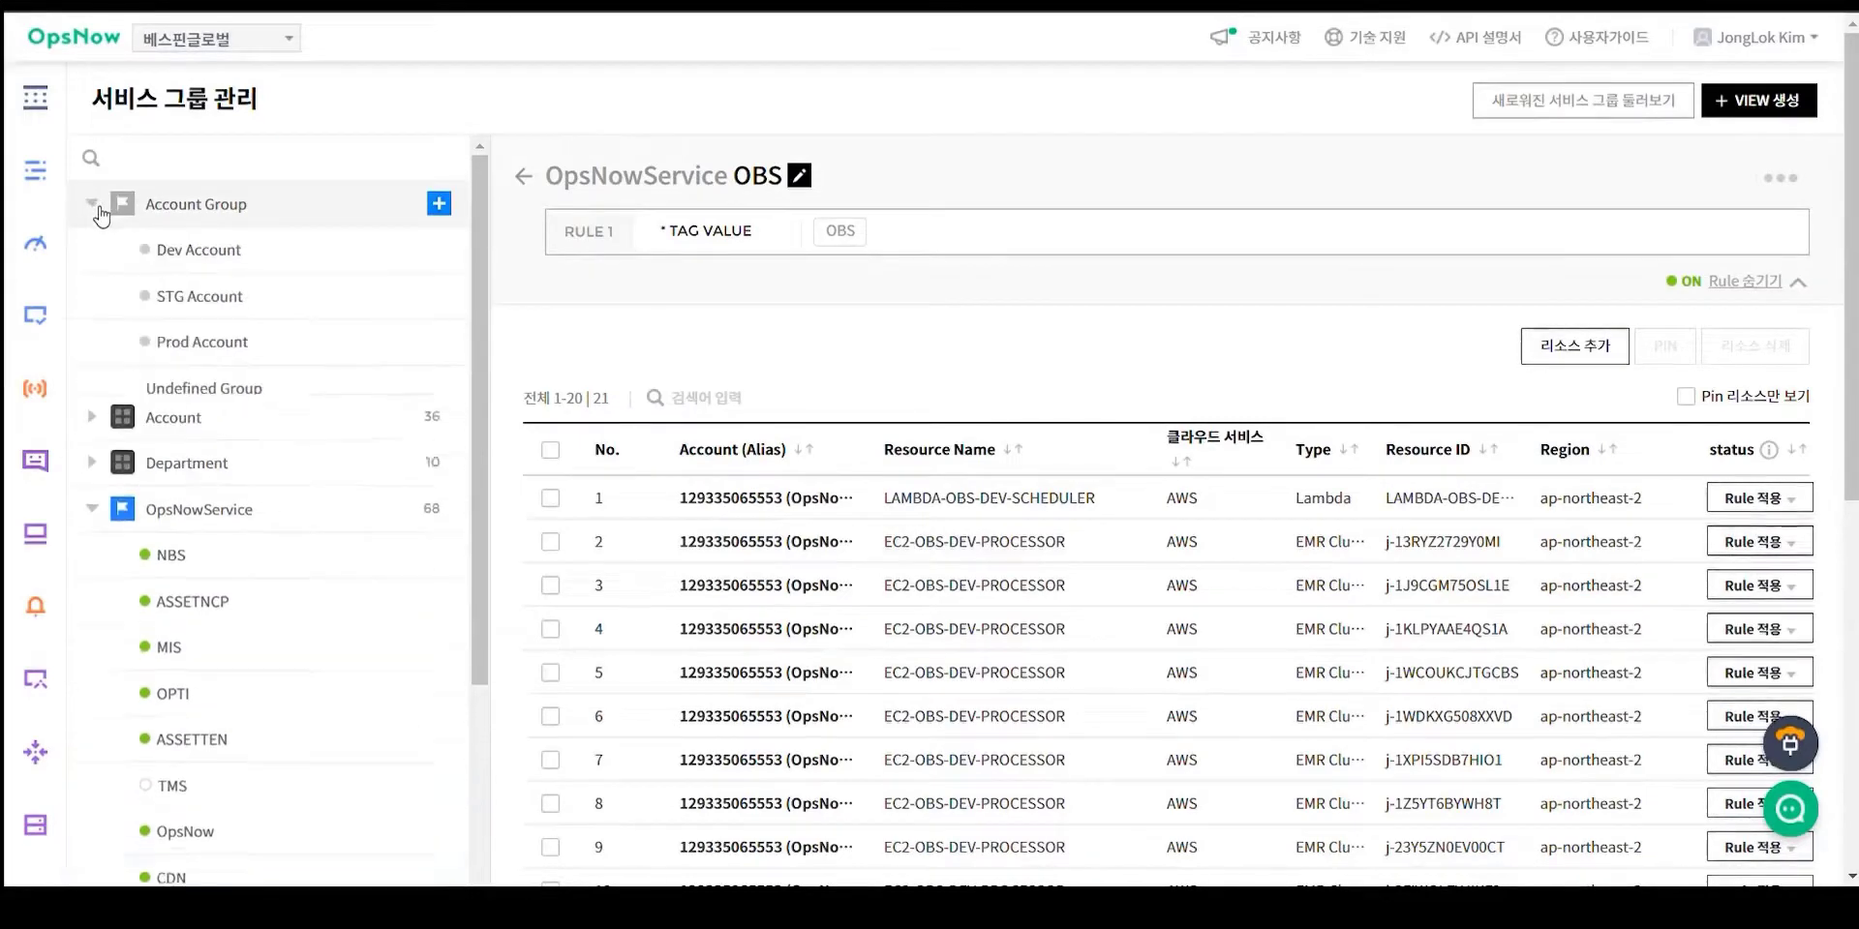
pyautogui.click(199, 205)
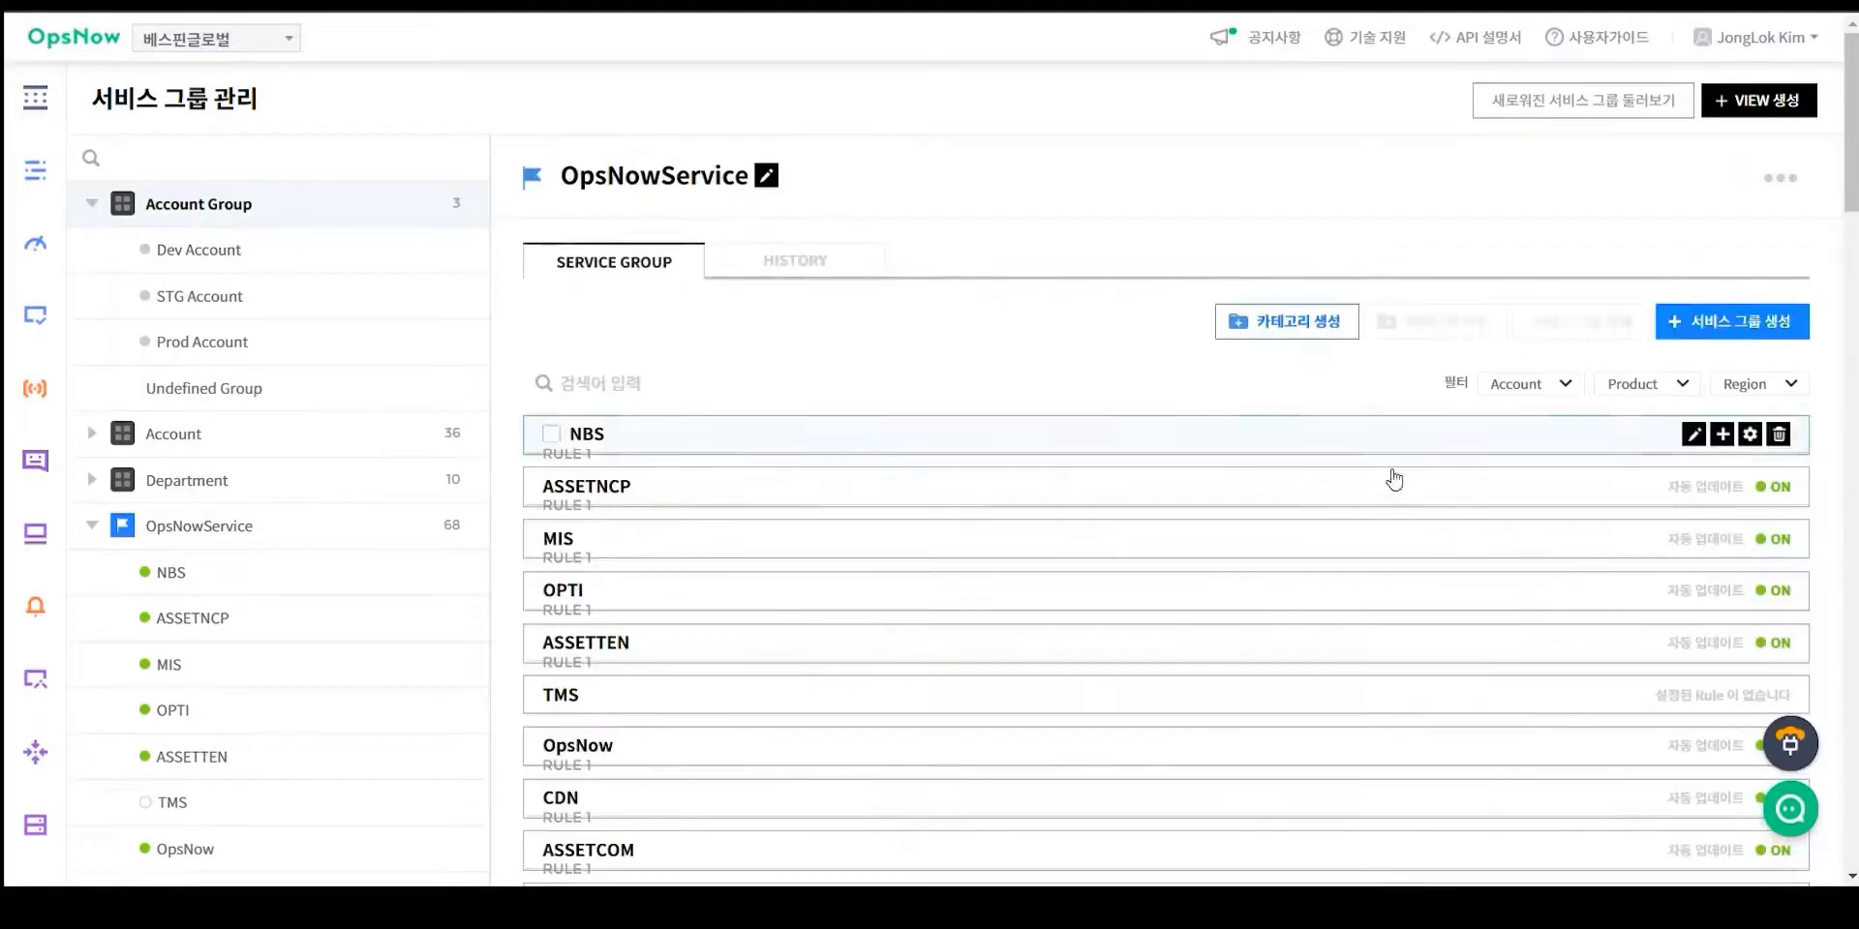
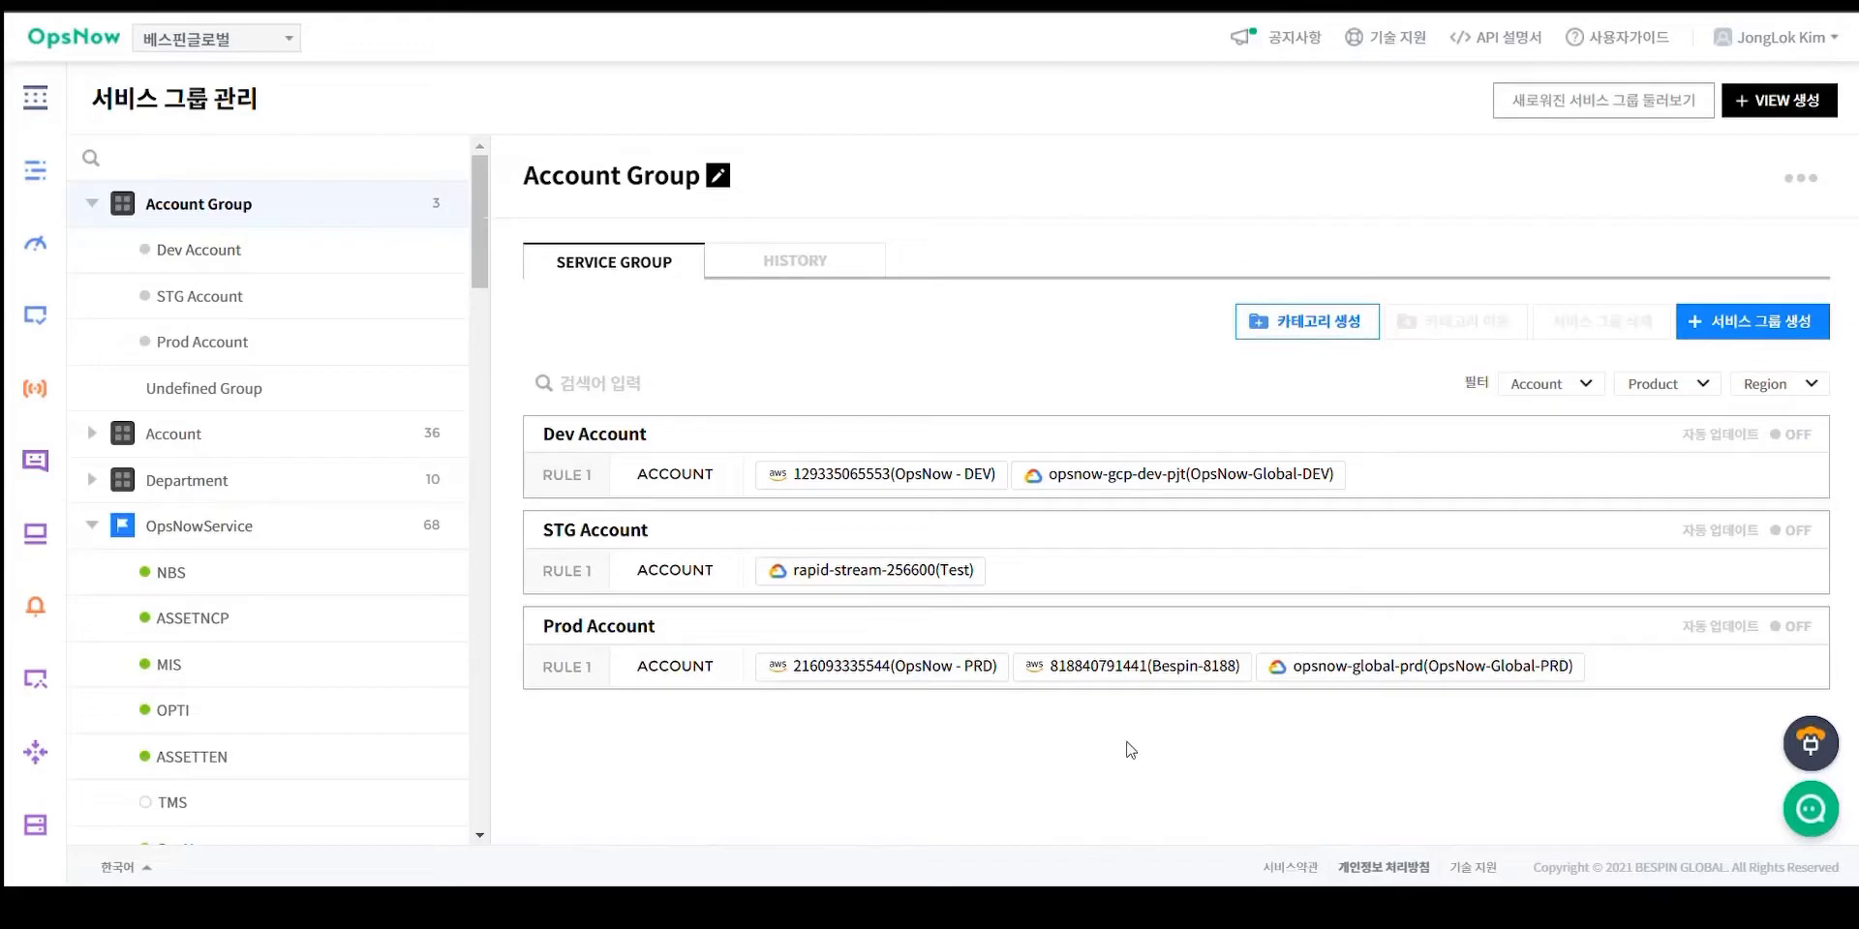
pyautogui.click(97, 215)
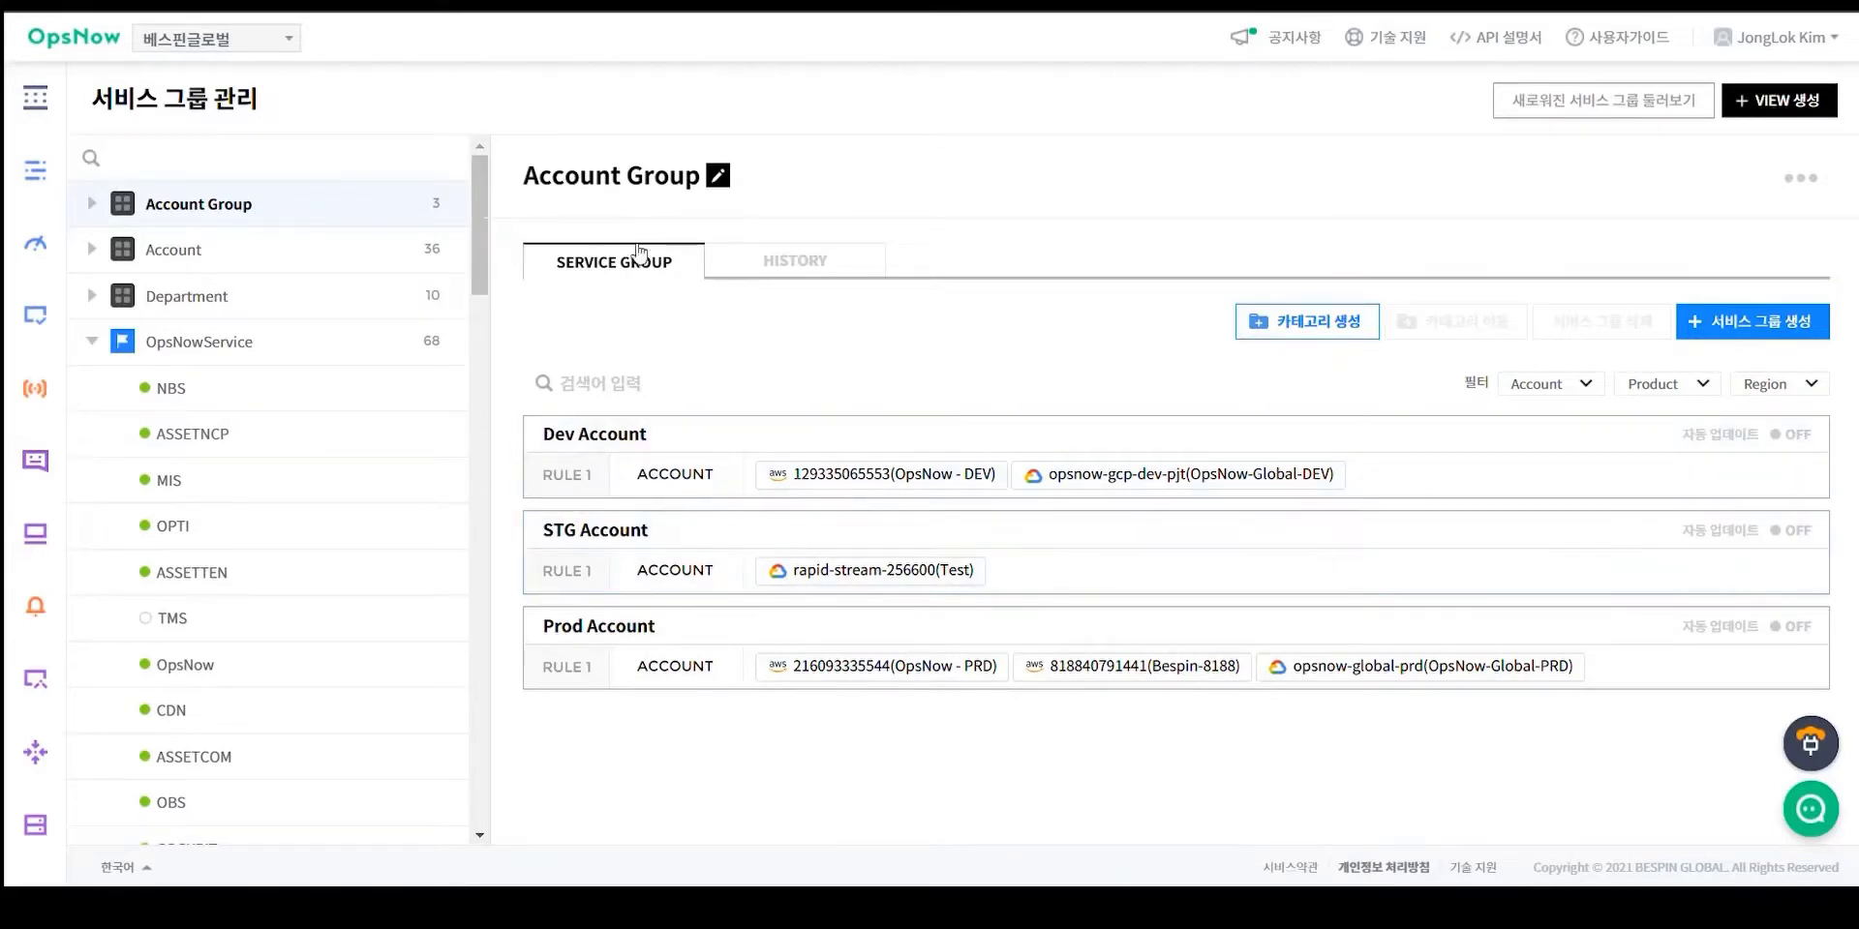
# - Open the Asset Management service group page and review each service group's resources and monthly cost in the OpsNowService view
pyautogui.click(39, 174)
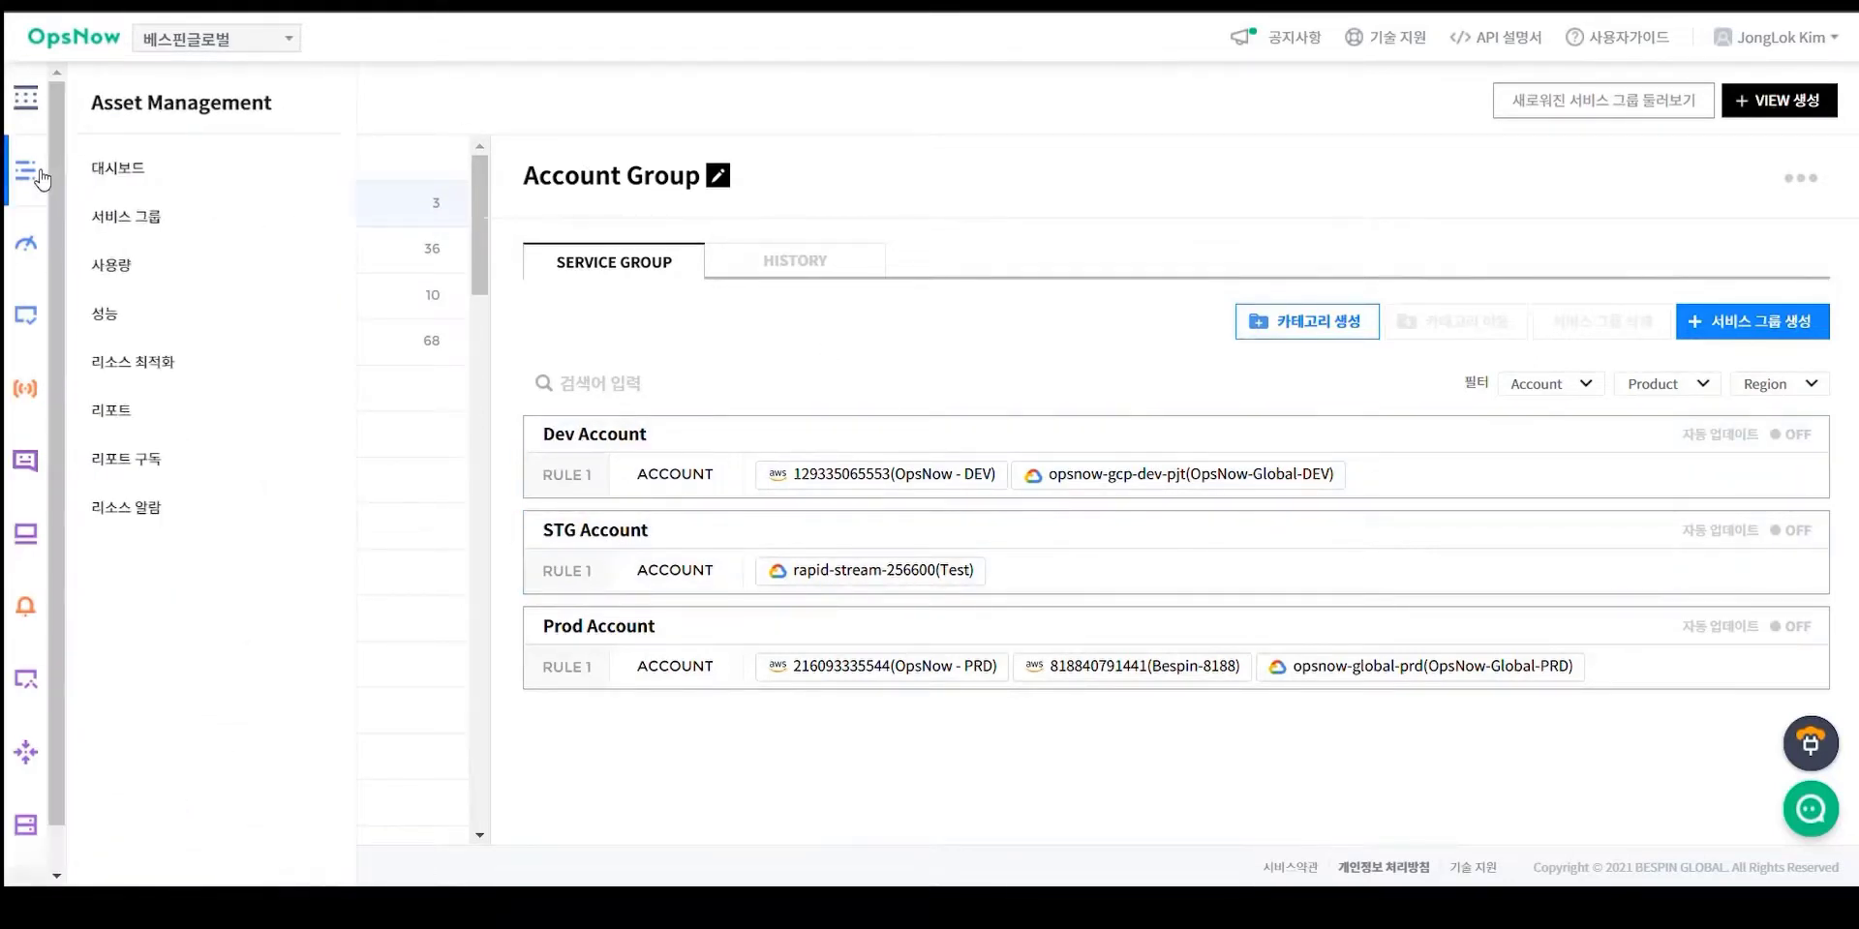
pyautogui.click(140, 230)
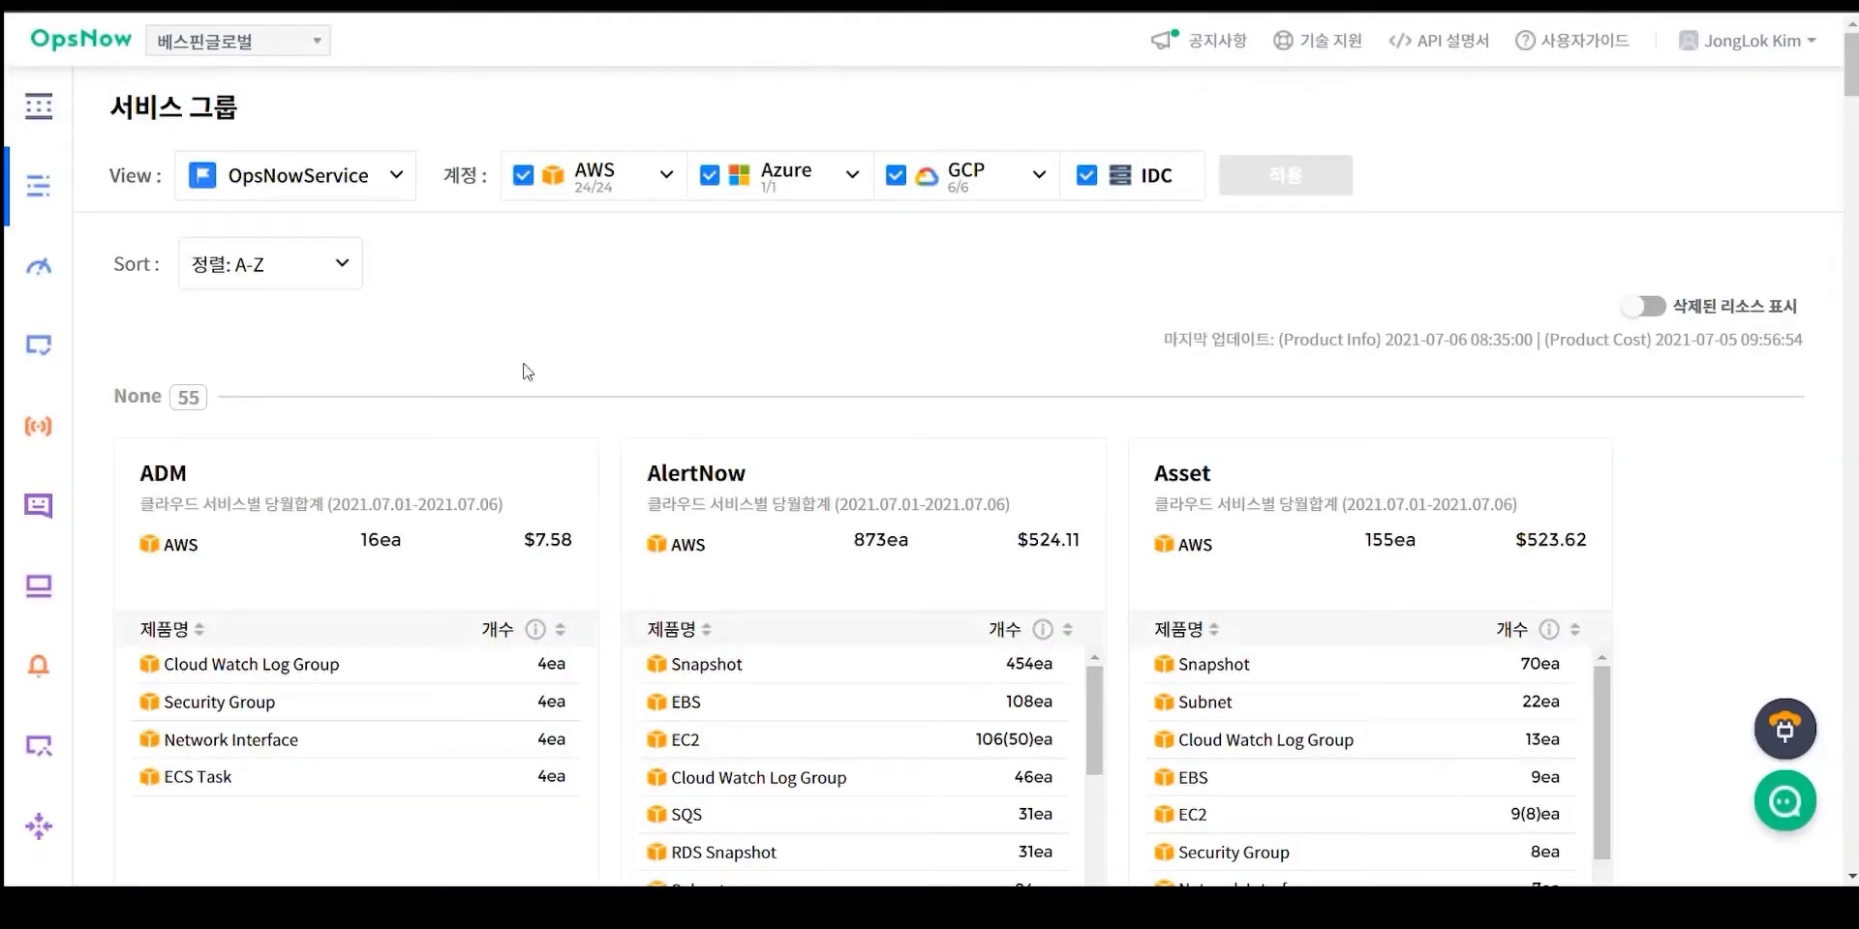
pyautogui.click(397, 179)
pyautogui.click(700, 302)
pyautogui.scroll(-3, 711, 484)
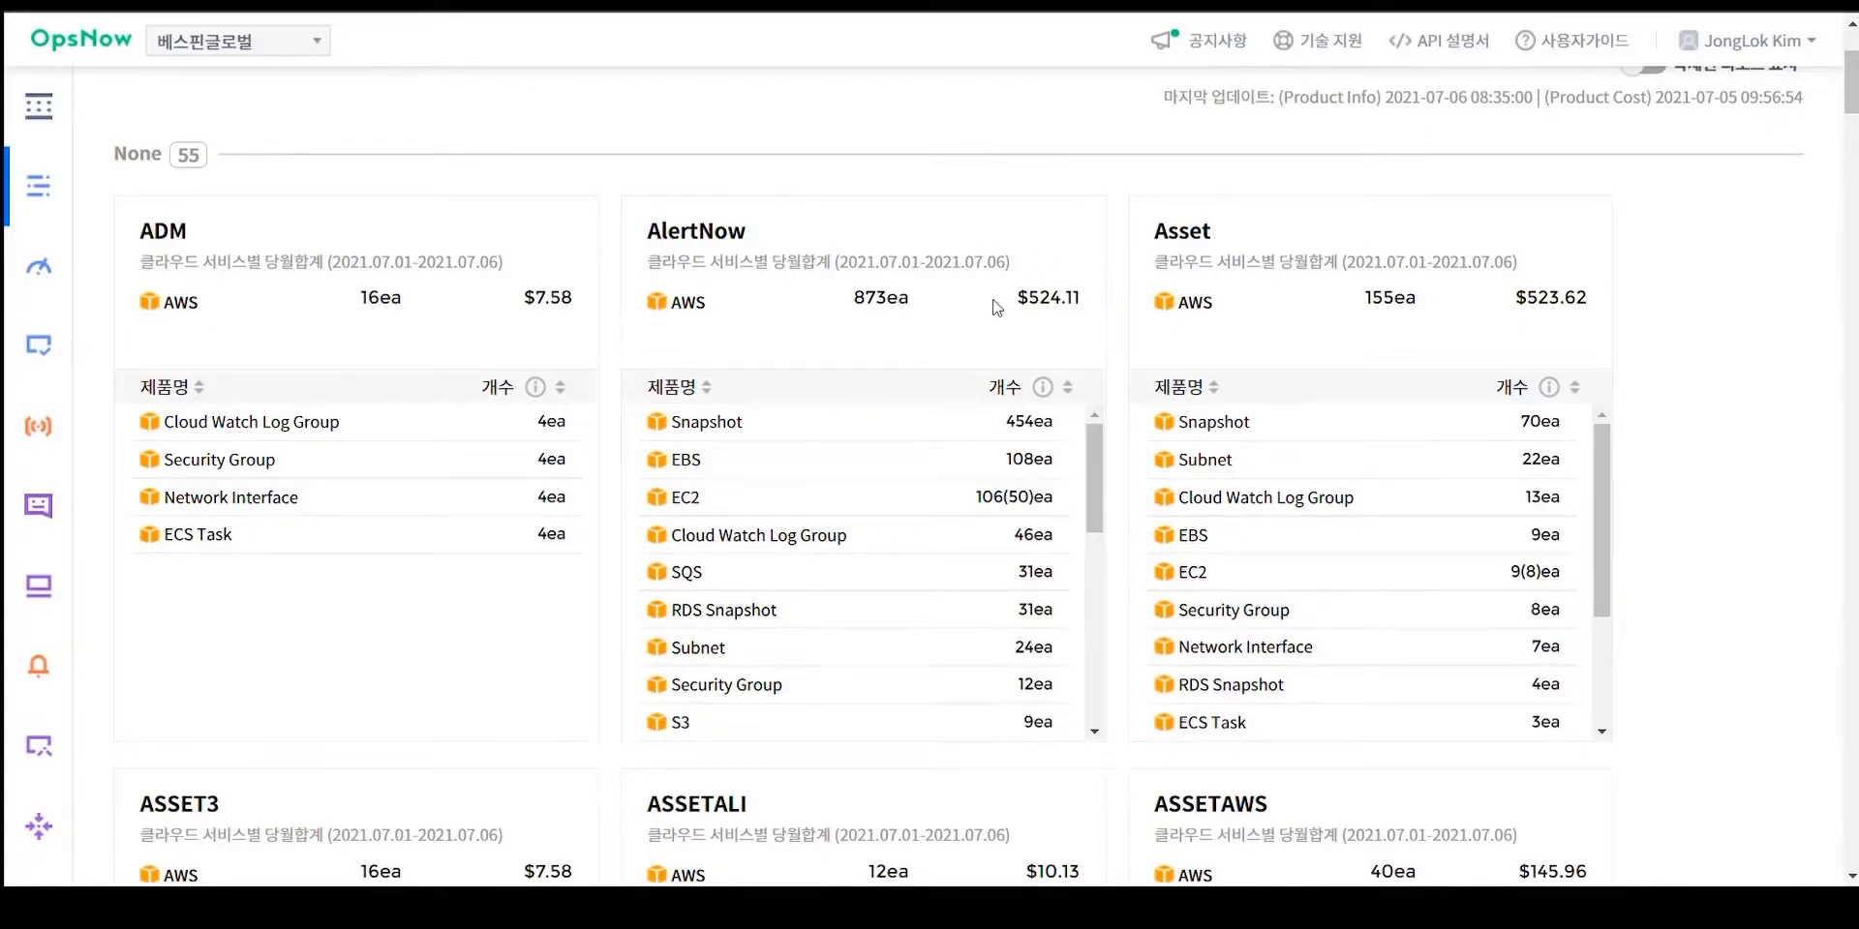
pyautogui.scroll(-1, 1583, 366)
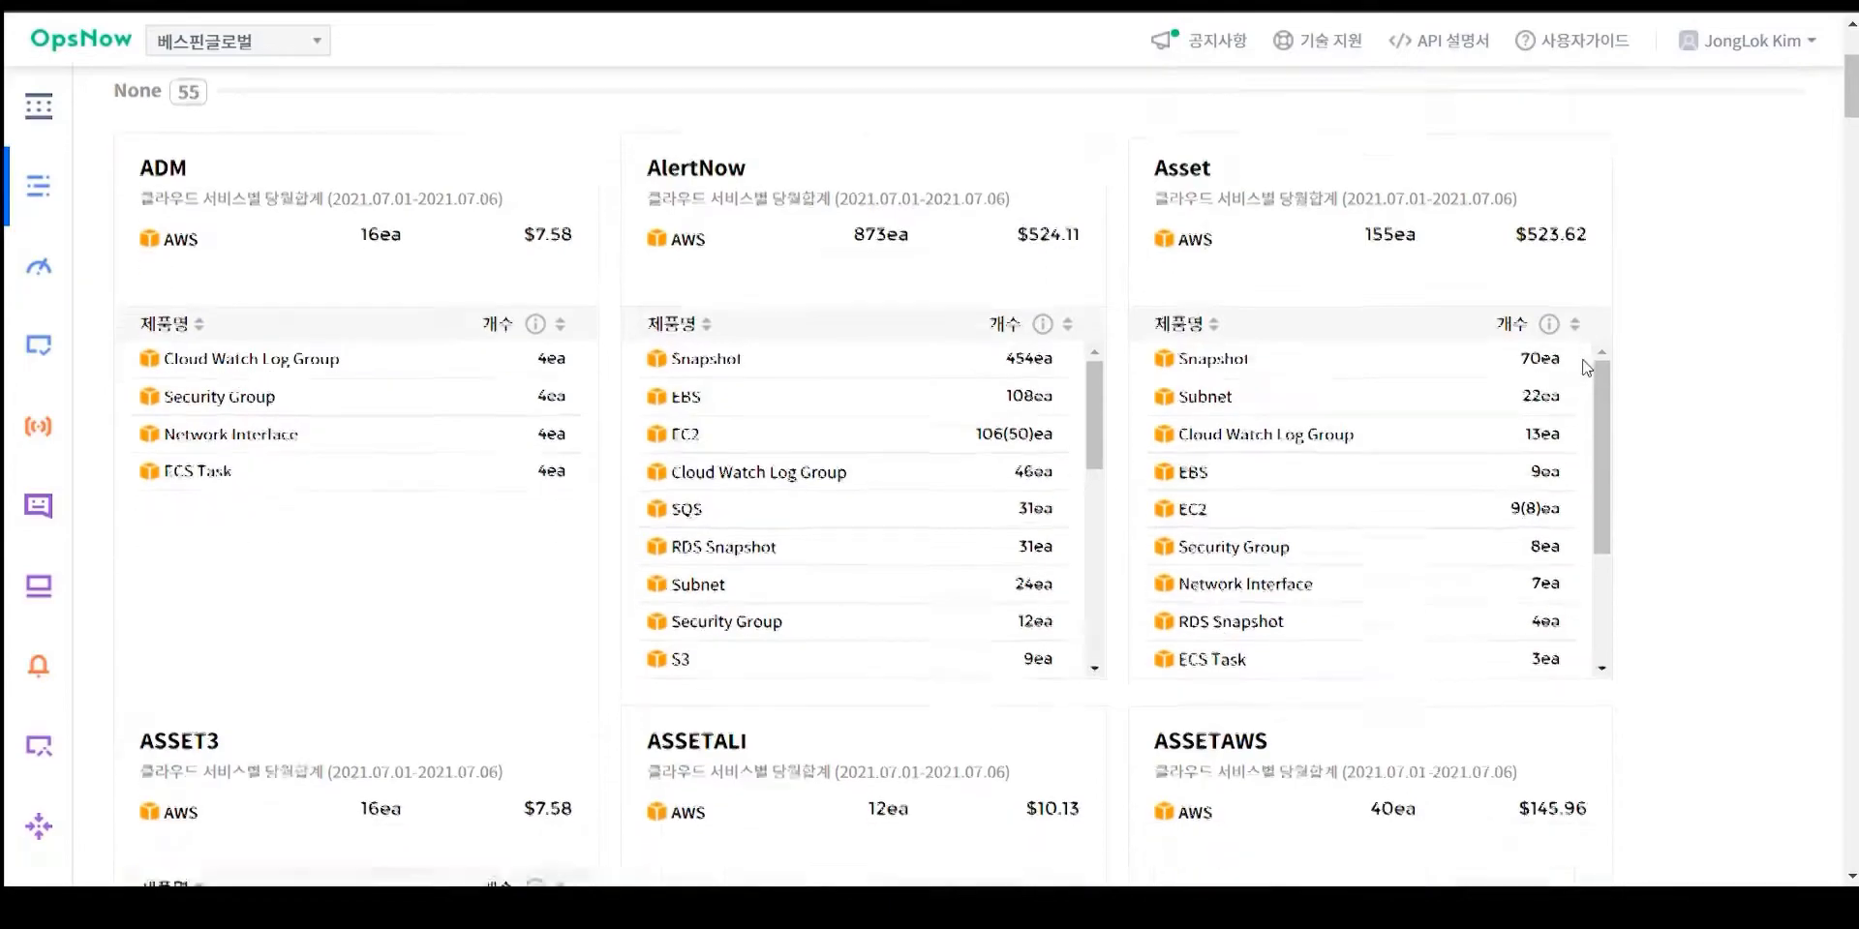
pyautogui.scroll(-5, 764, 610)
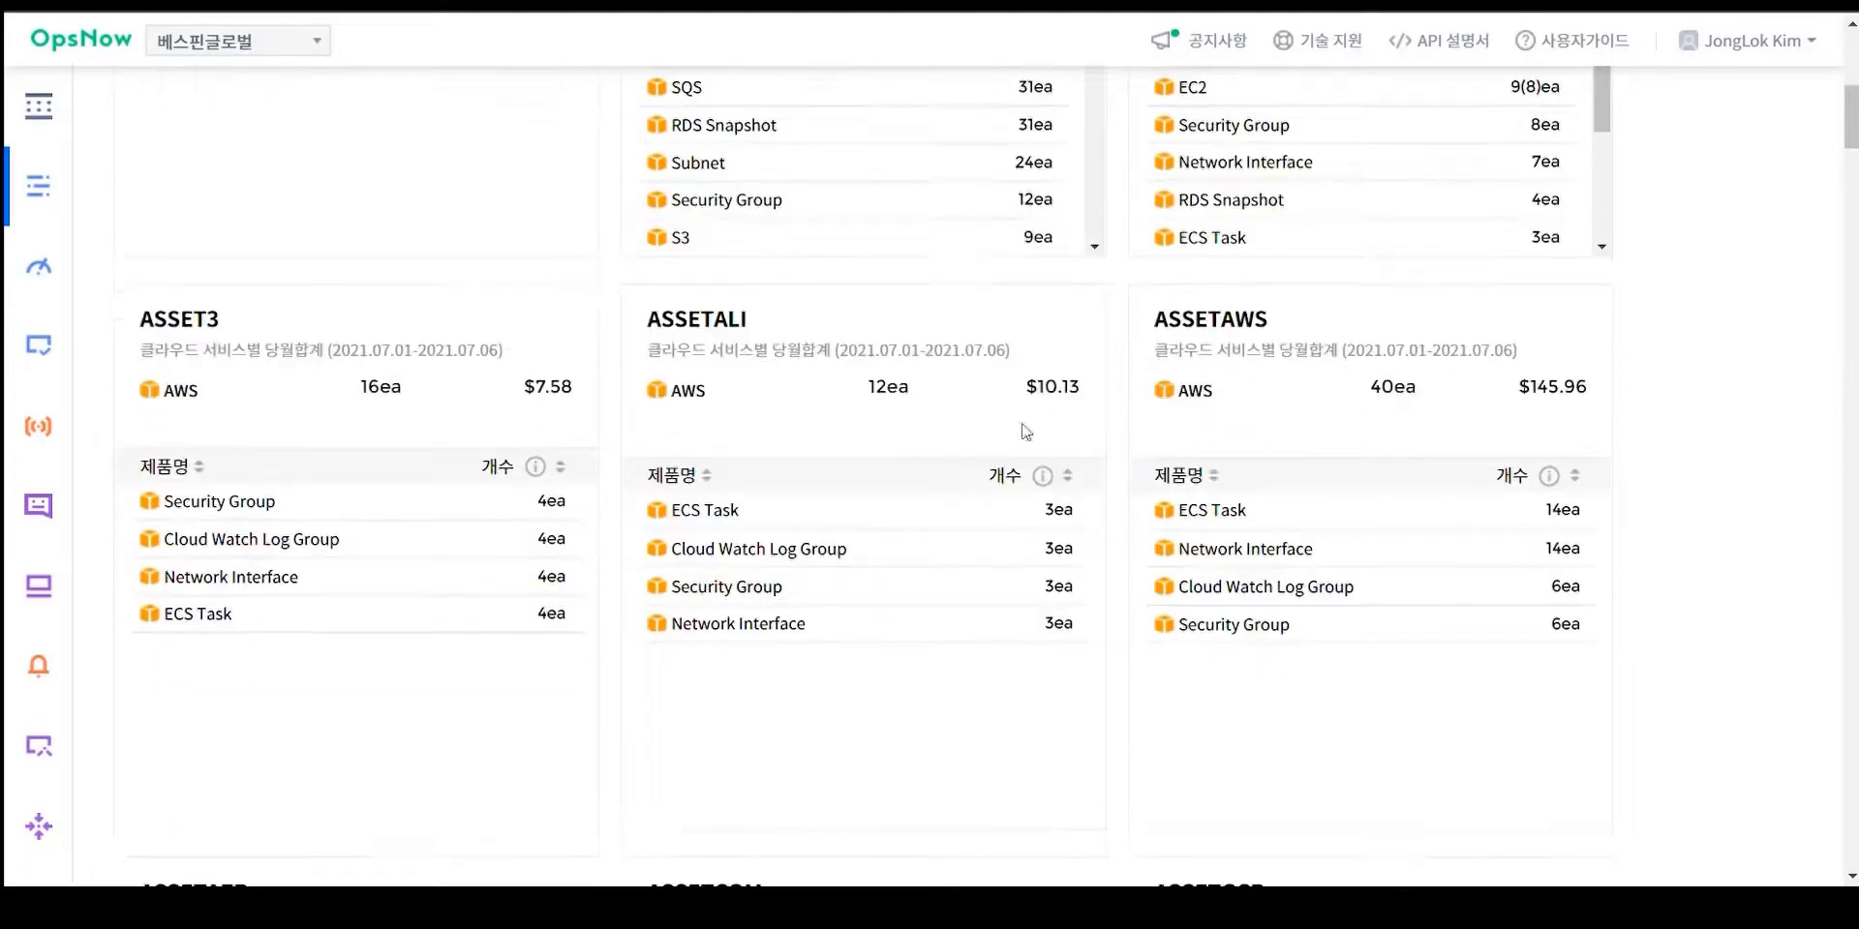
pyautogui.scroll(-8, 1024, 548)
pyautogui.scroll(10, 1025, 542)
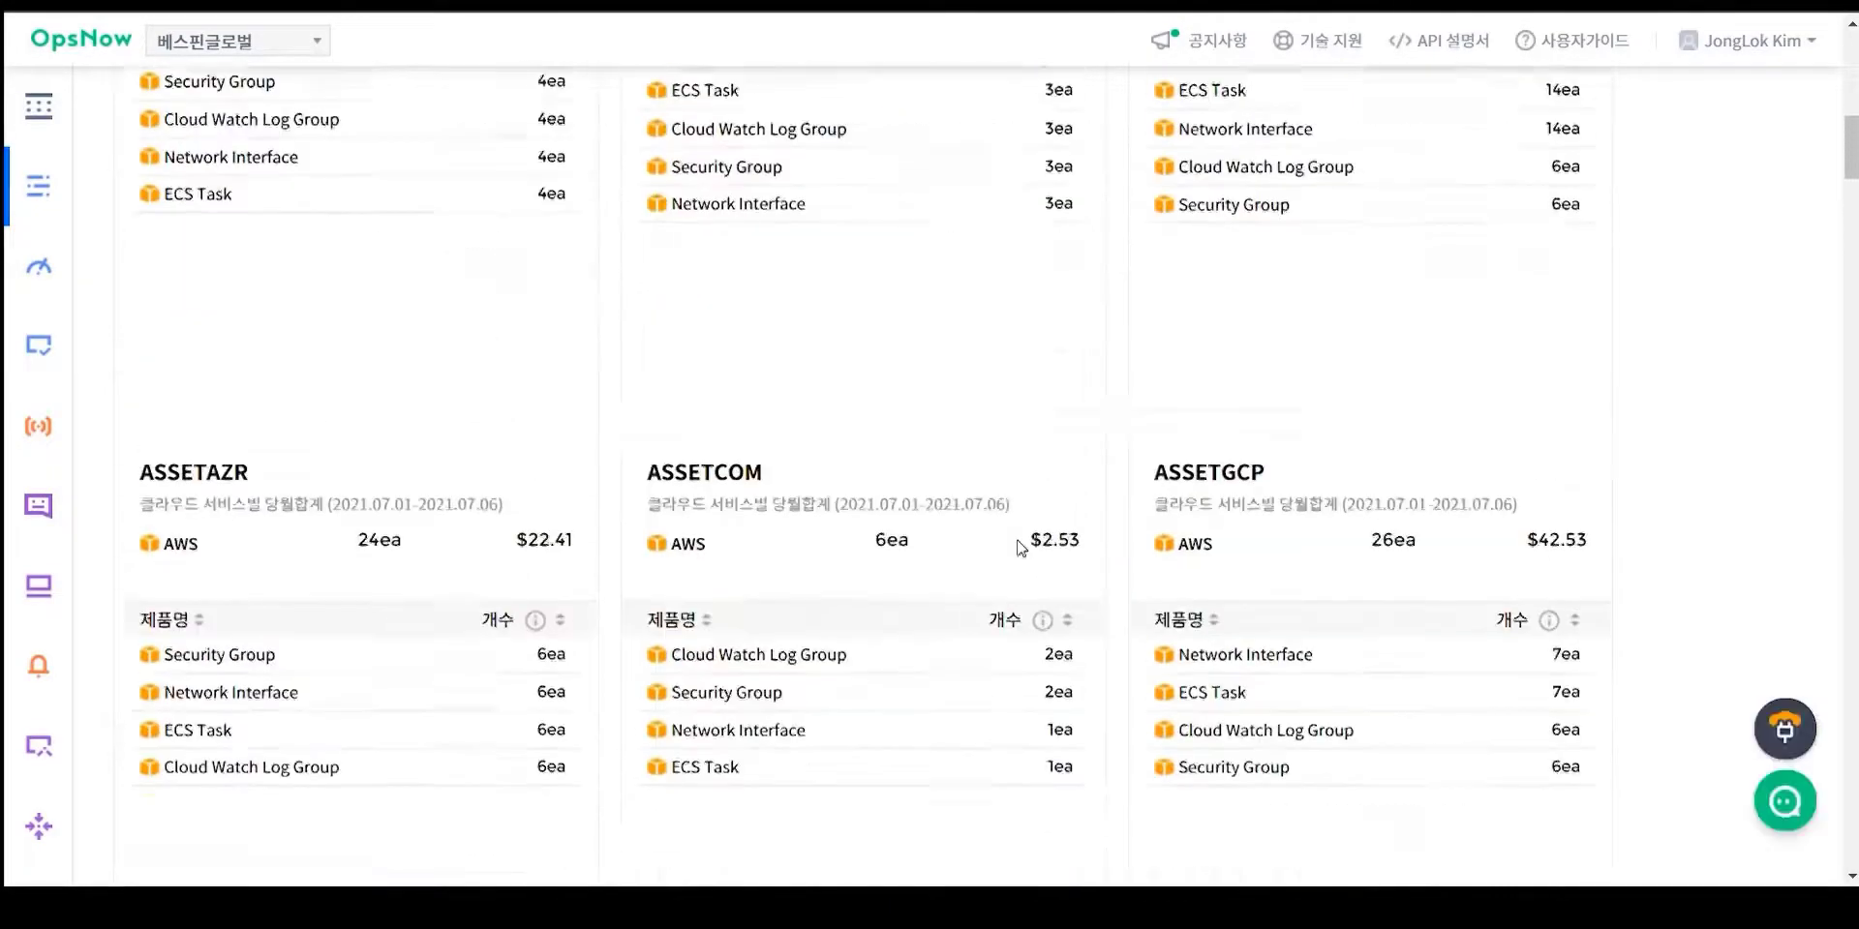
pyautogui.scroll(5, 1020, 544)
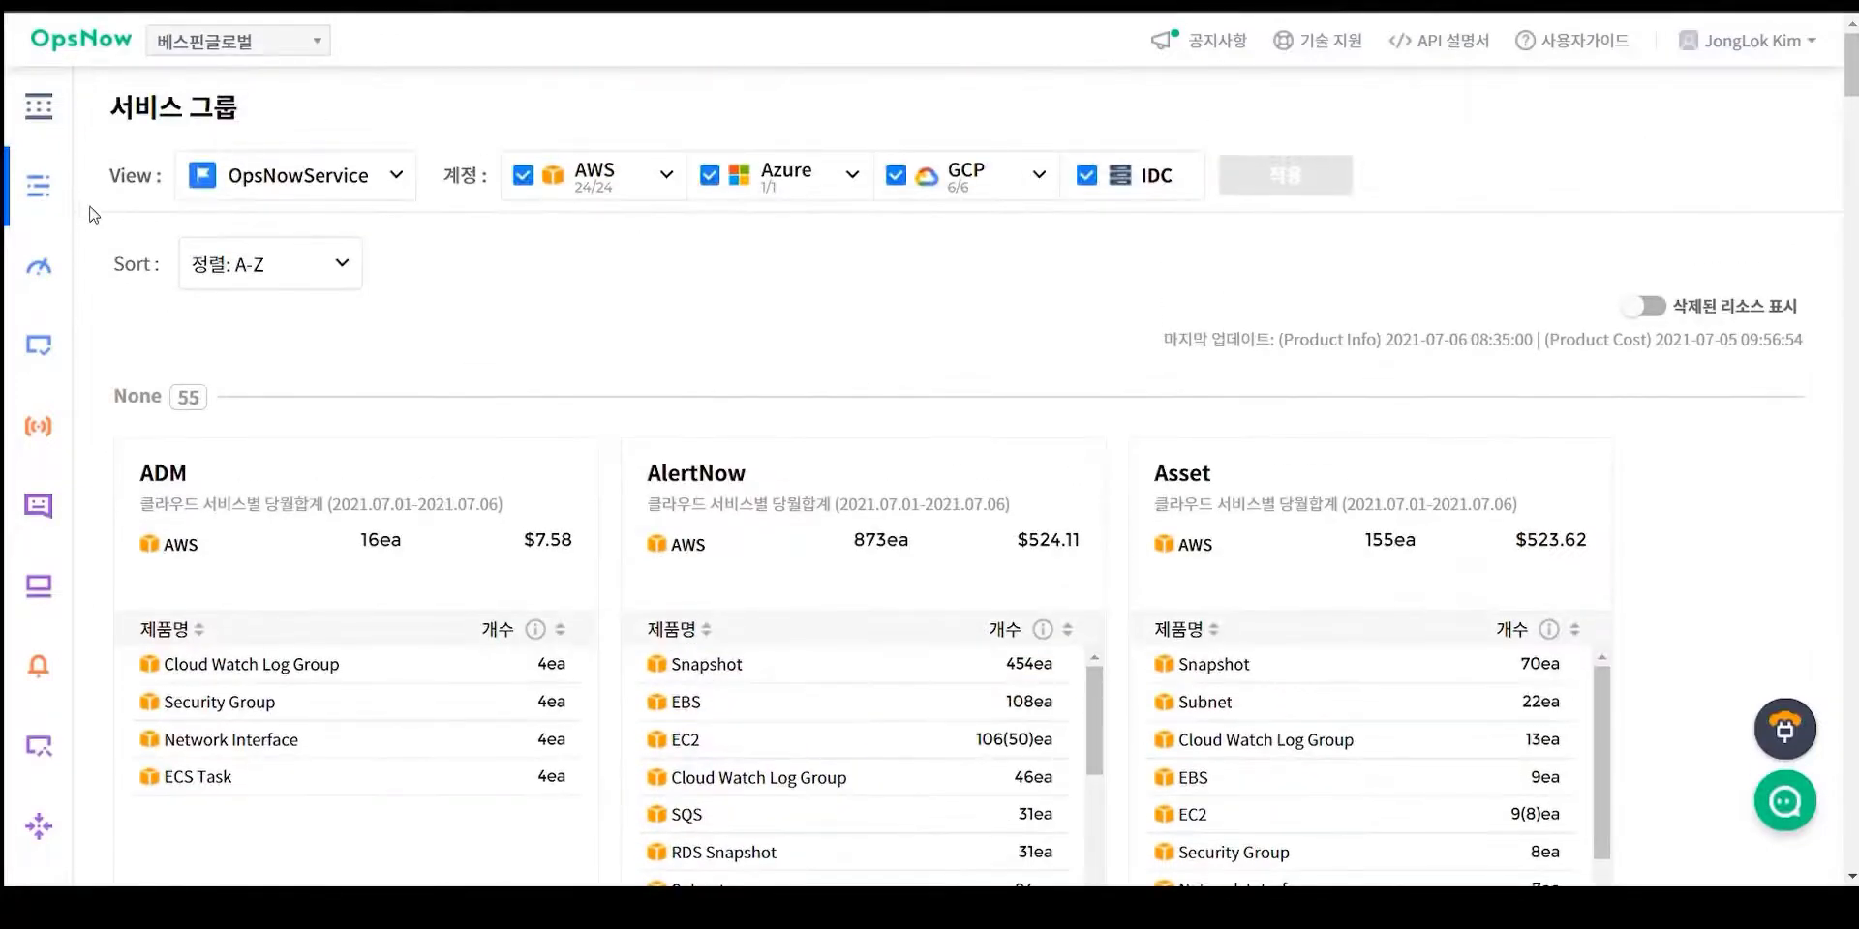
# - Open the Cost Management dashboard and look through the AWS summary, the daily and monthly cost trends and the itemised costs
pyautogui.moveTo(37, 267)
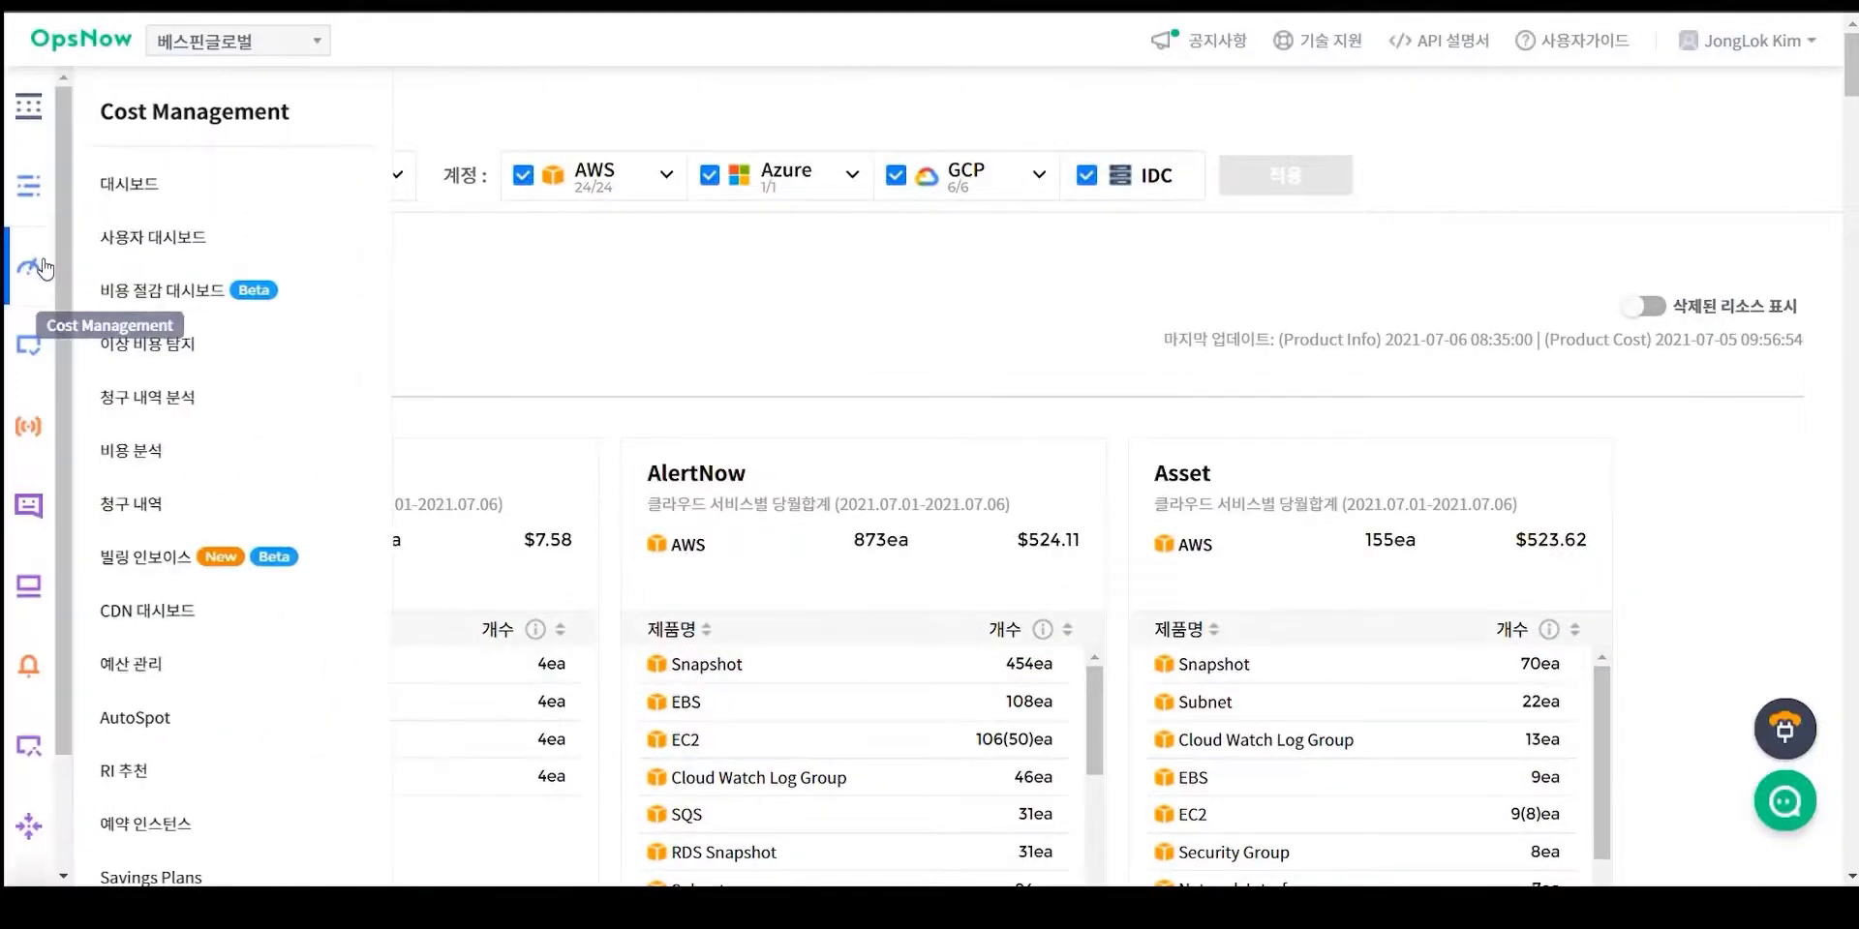
pyautogui.click(131, 207)
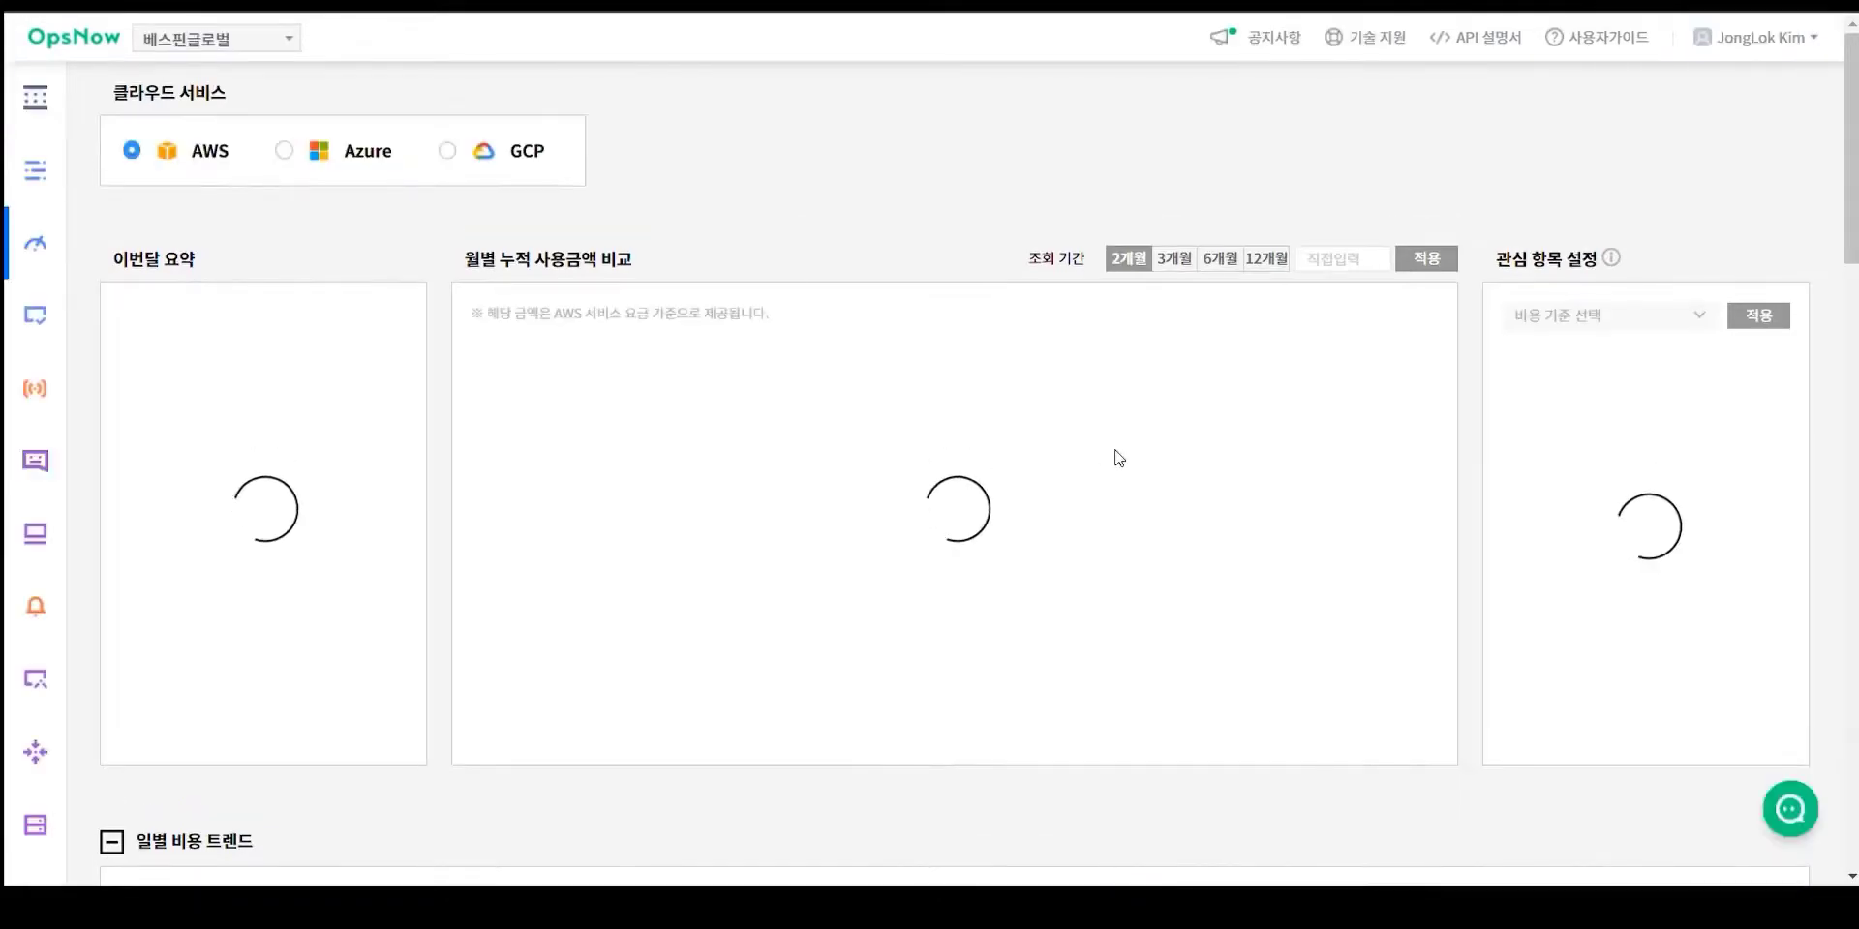
pyautogui.scroll(-5, 1118, 457)
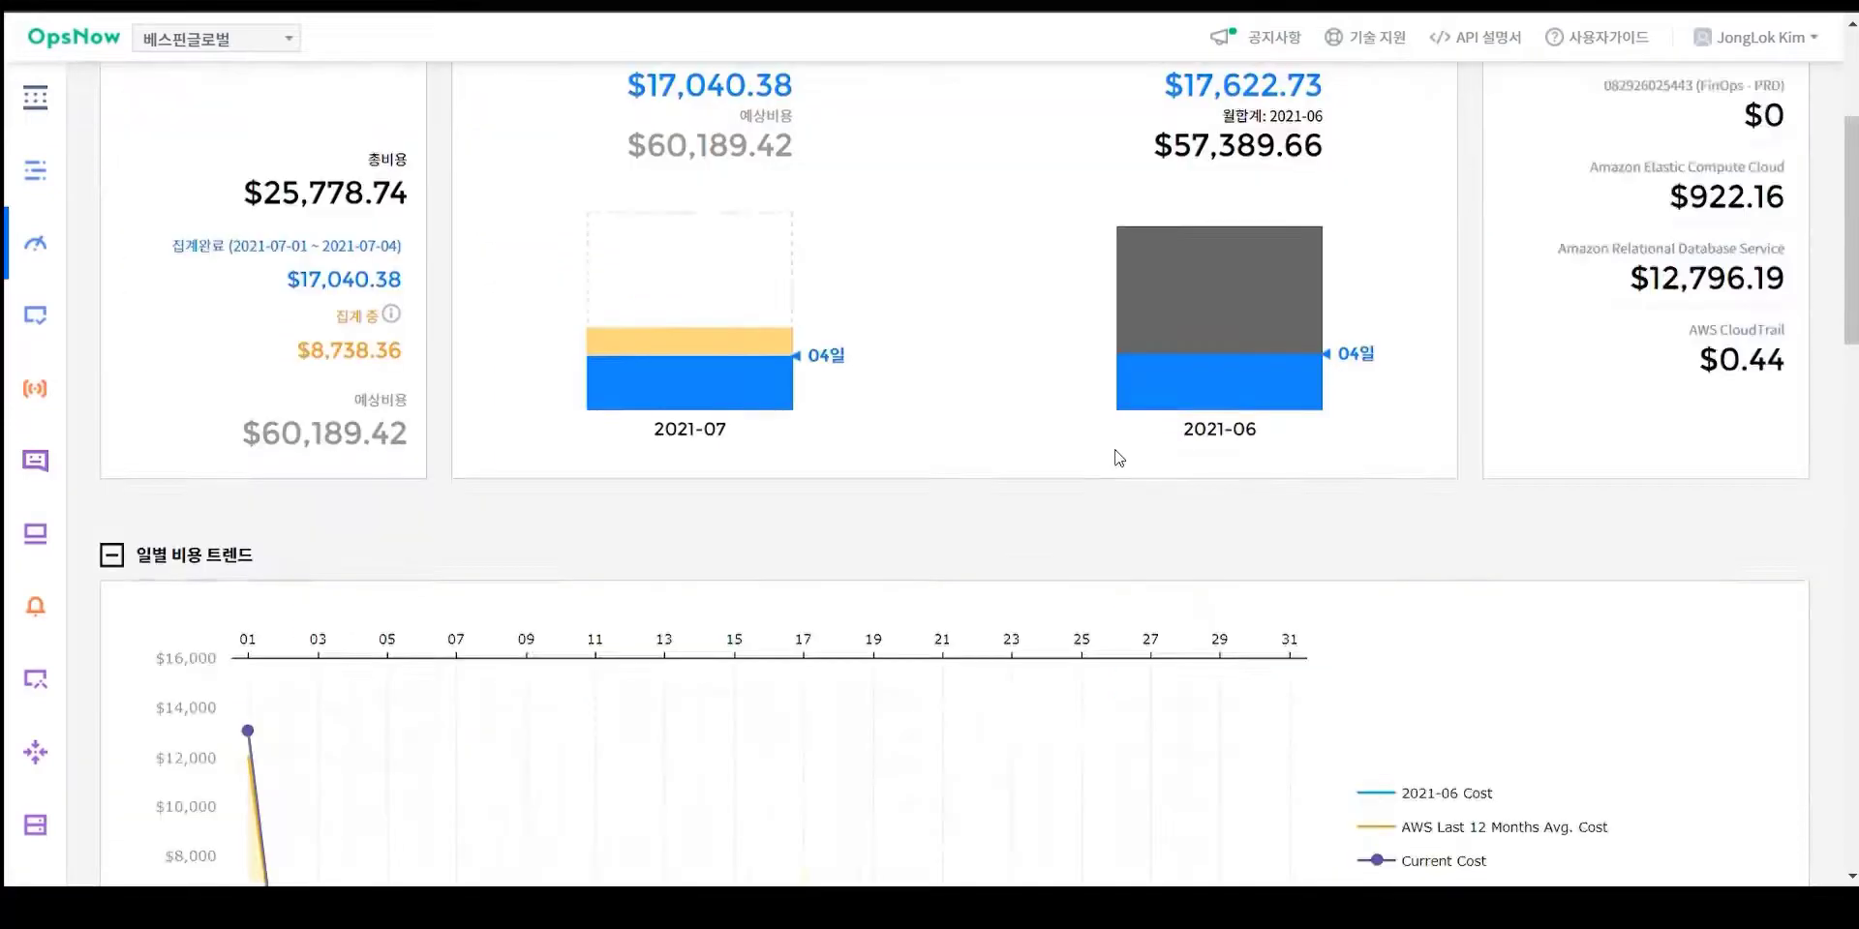
pyautogui.scroll(-10, 1118, 457)
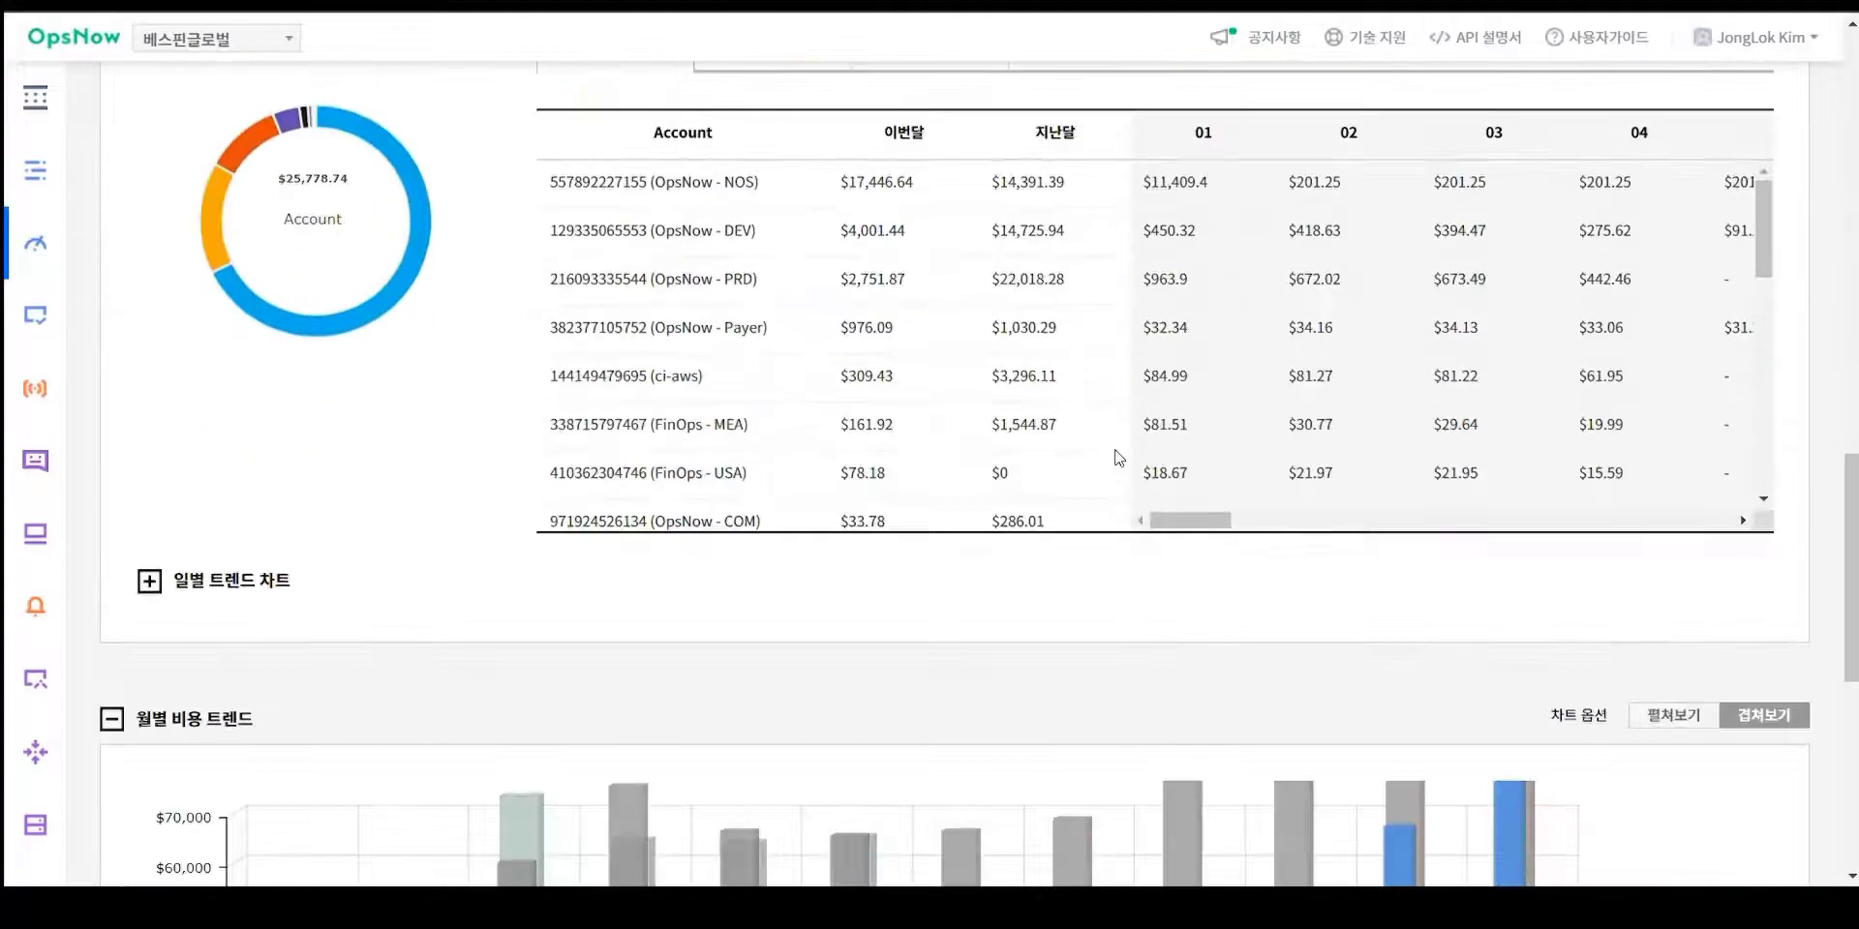
pyautogui.scroll(-3, 1113, 463)
pyautogui.scroll(10, 1113, 457)
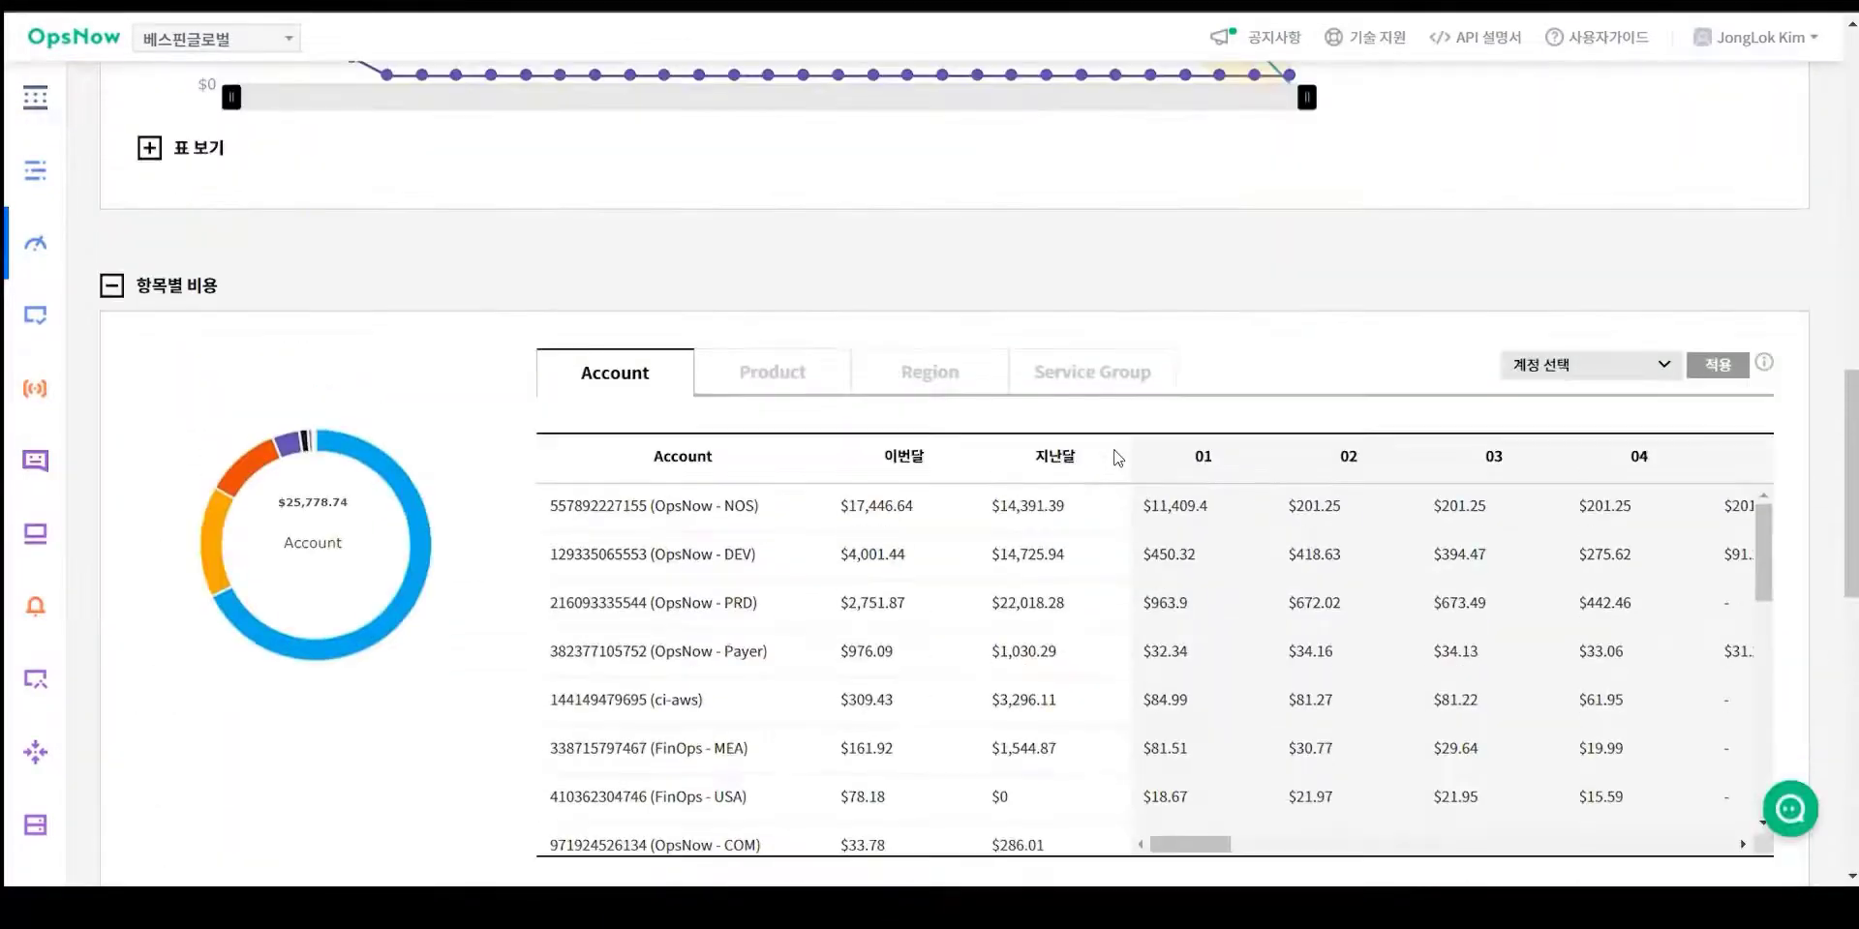
# - Break down the itemised AWS costs by service group for the OpsNowService view and examine the cost of each group
pyautogui.click(1092, 380)
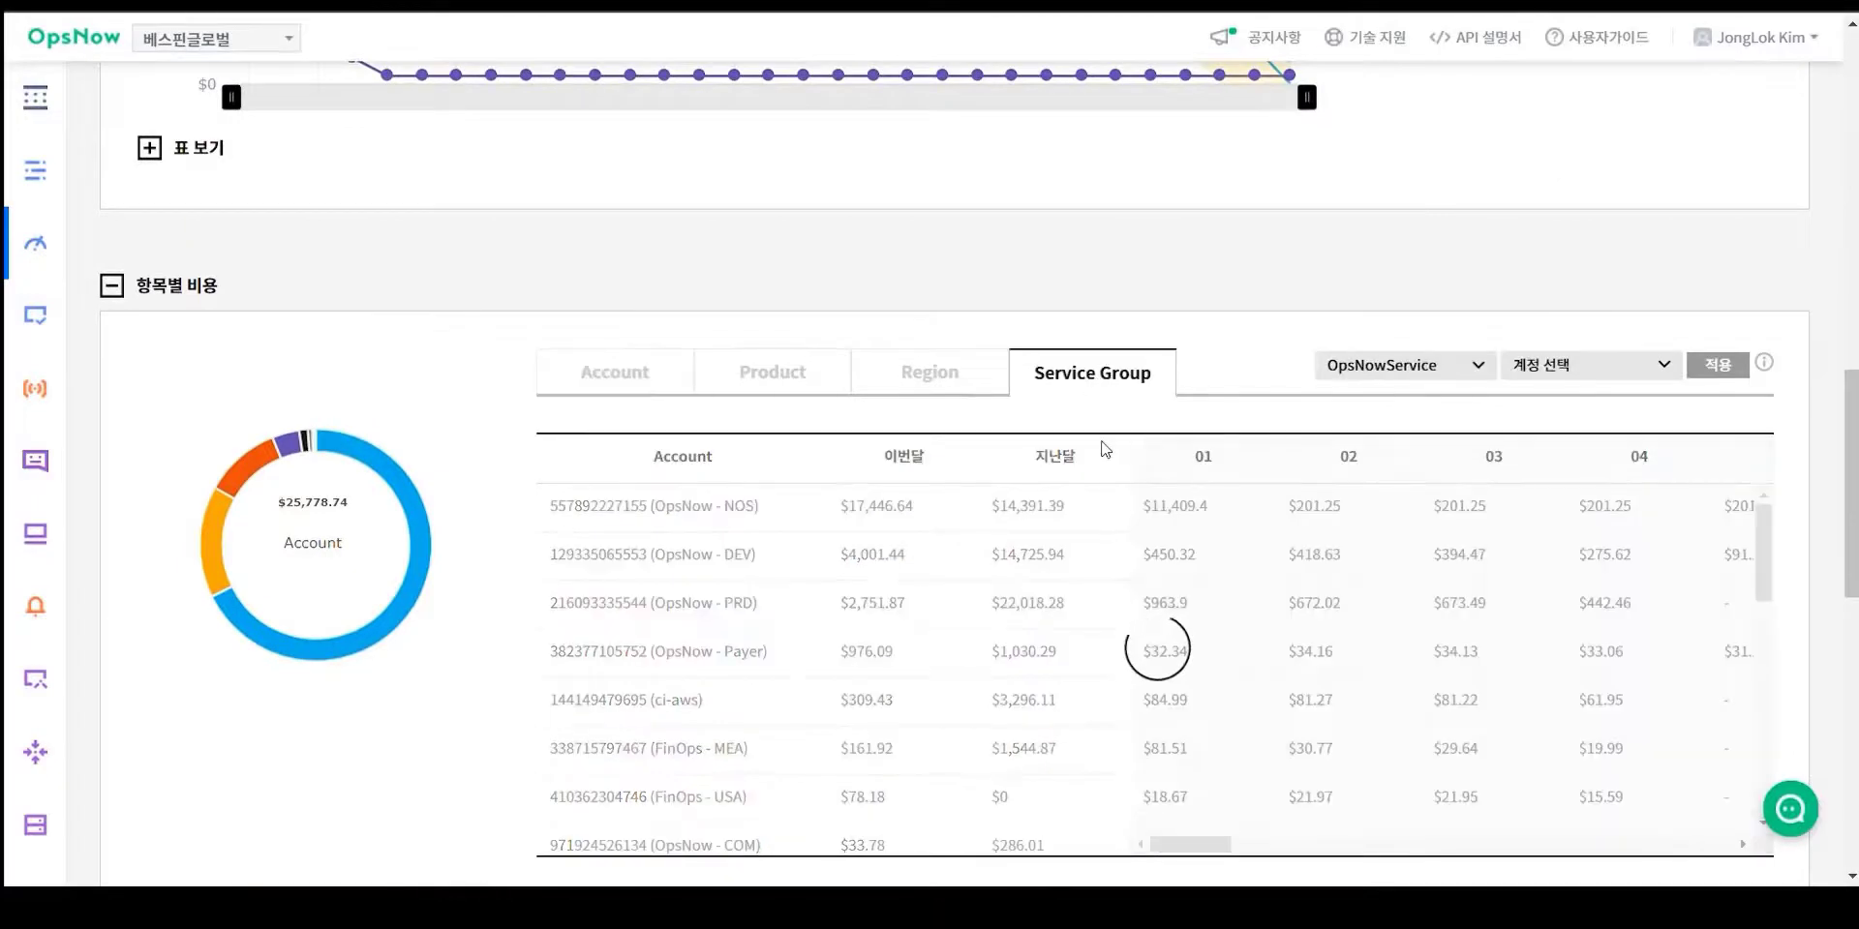
pyautogui.scroll(-1, 1097, 424)
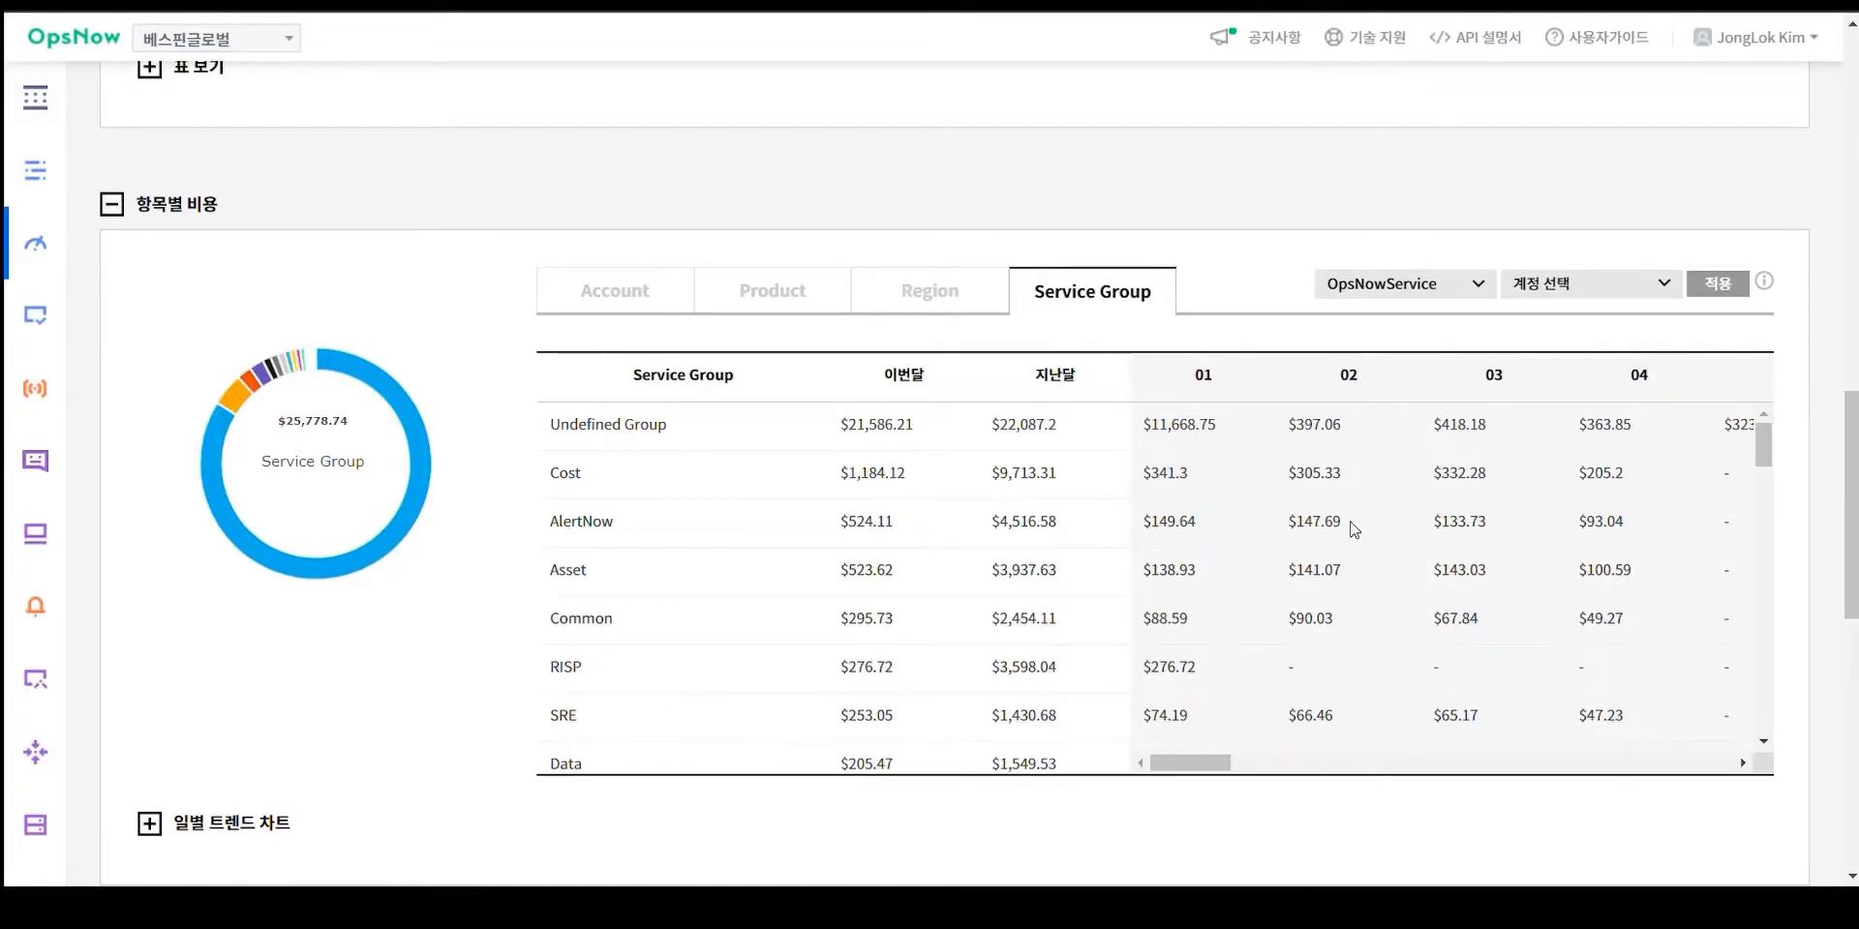
pyautogui.scroll(-10, 1356, 527)
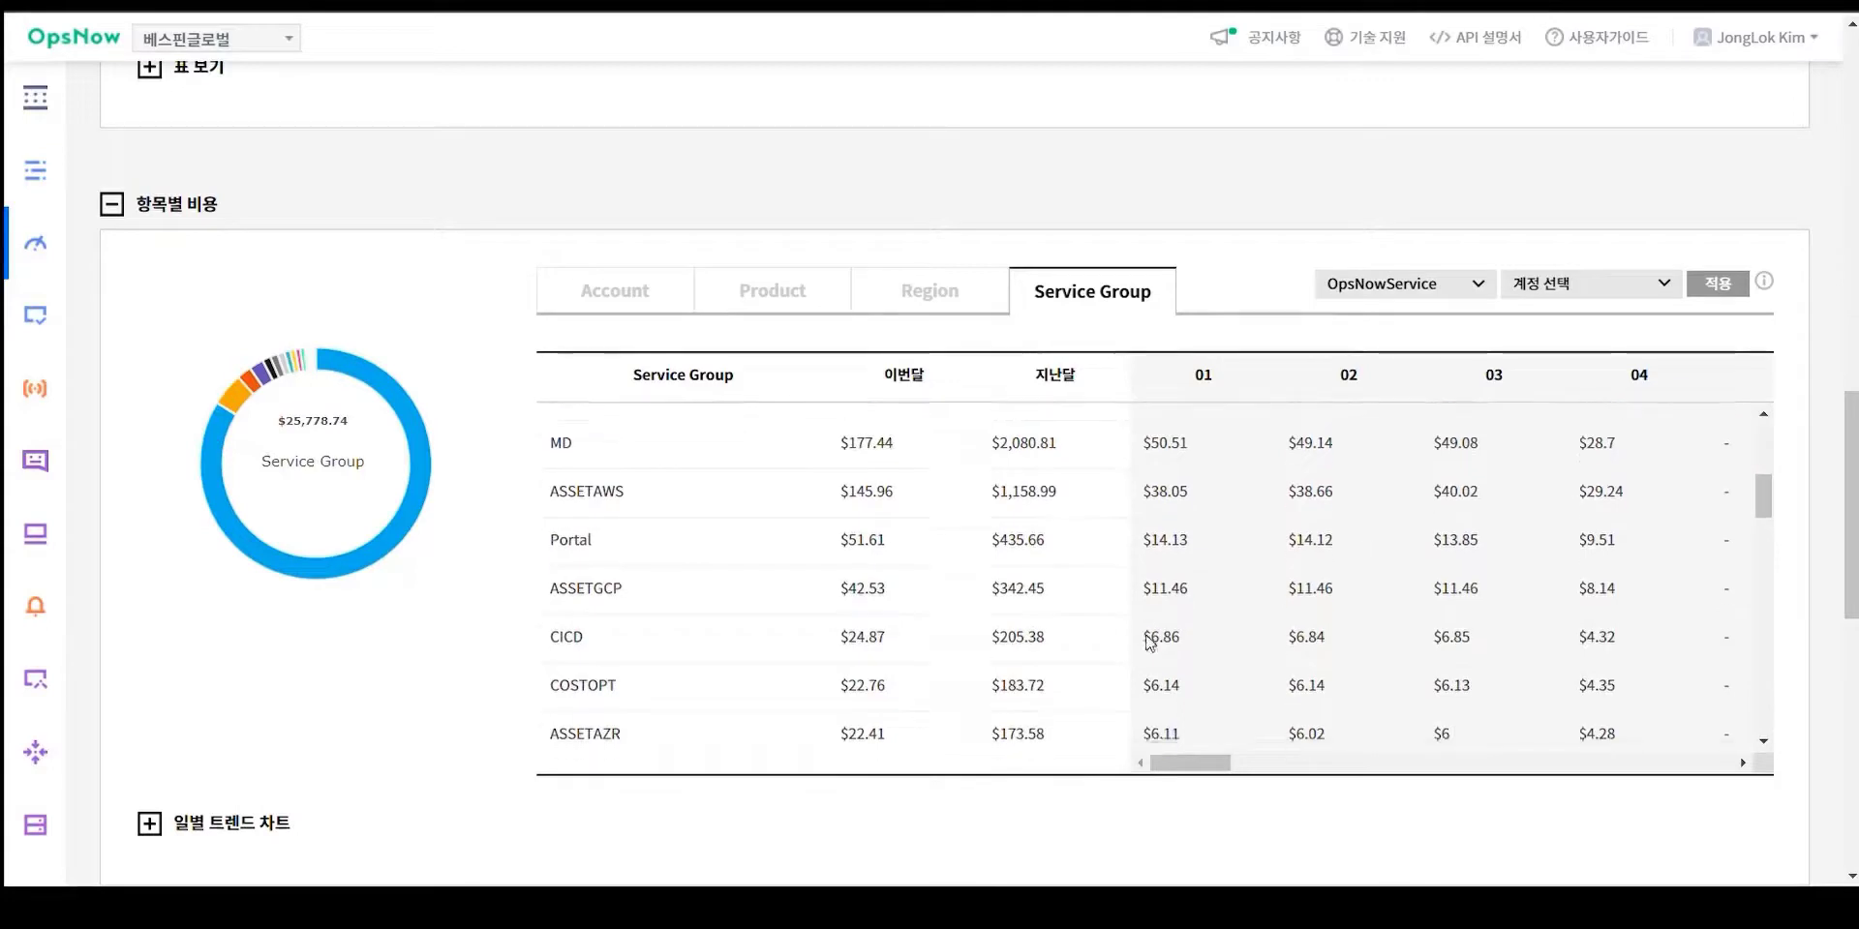
pyautogui.scroll(-3, 751, 597)
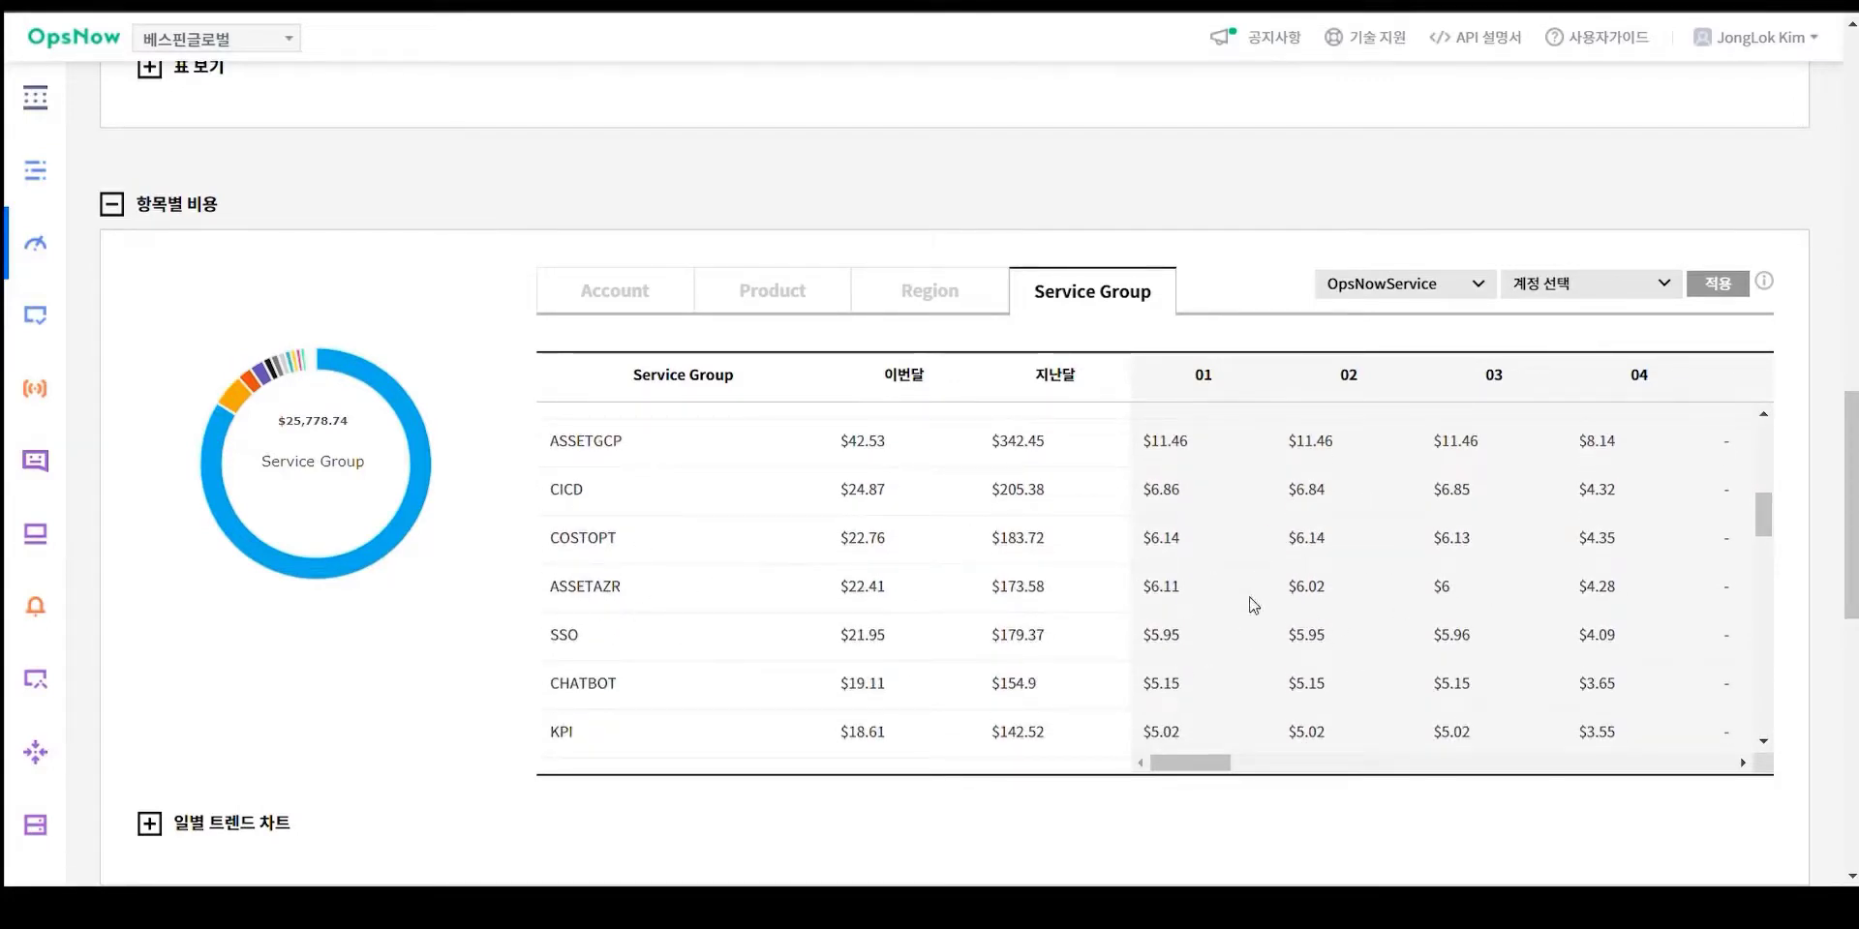
pyautogui.scroll(5, 1317, 607)
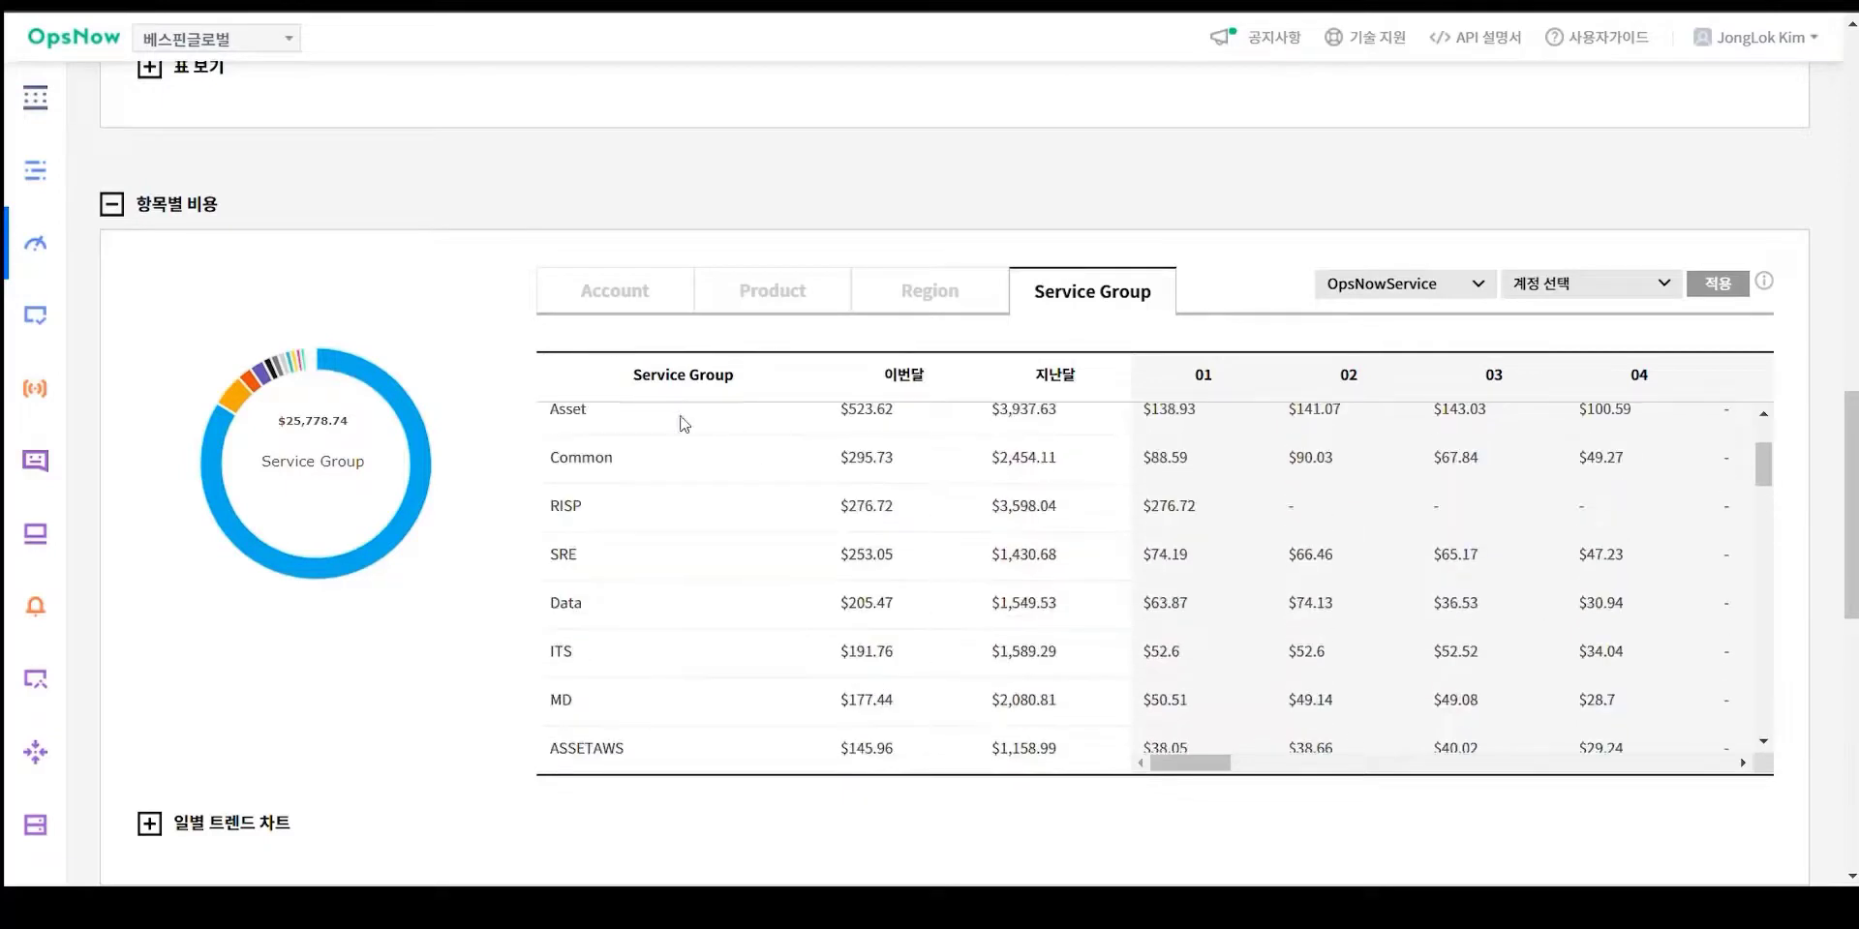
# - Open the billing details (청구 내역) and show the detailed charges by tag (태그로 보기) for the OpsNowService tag
pyautogui.moveTo(38, 254)
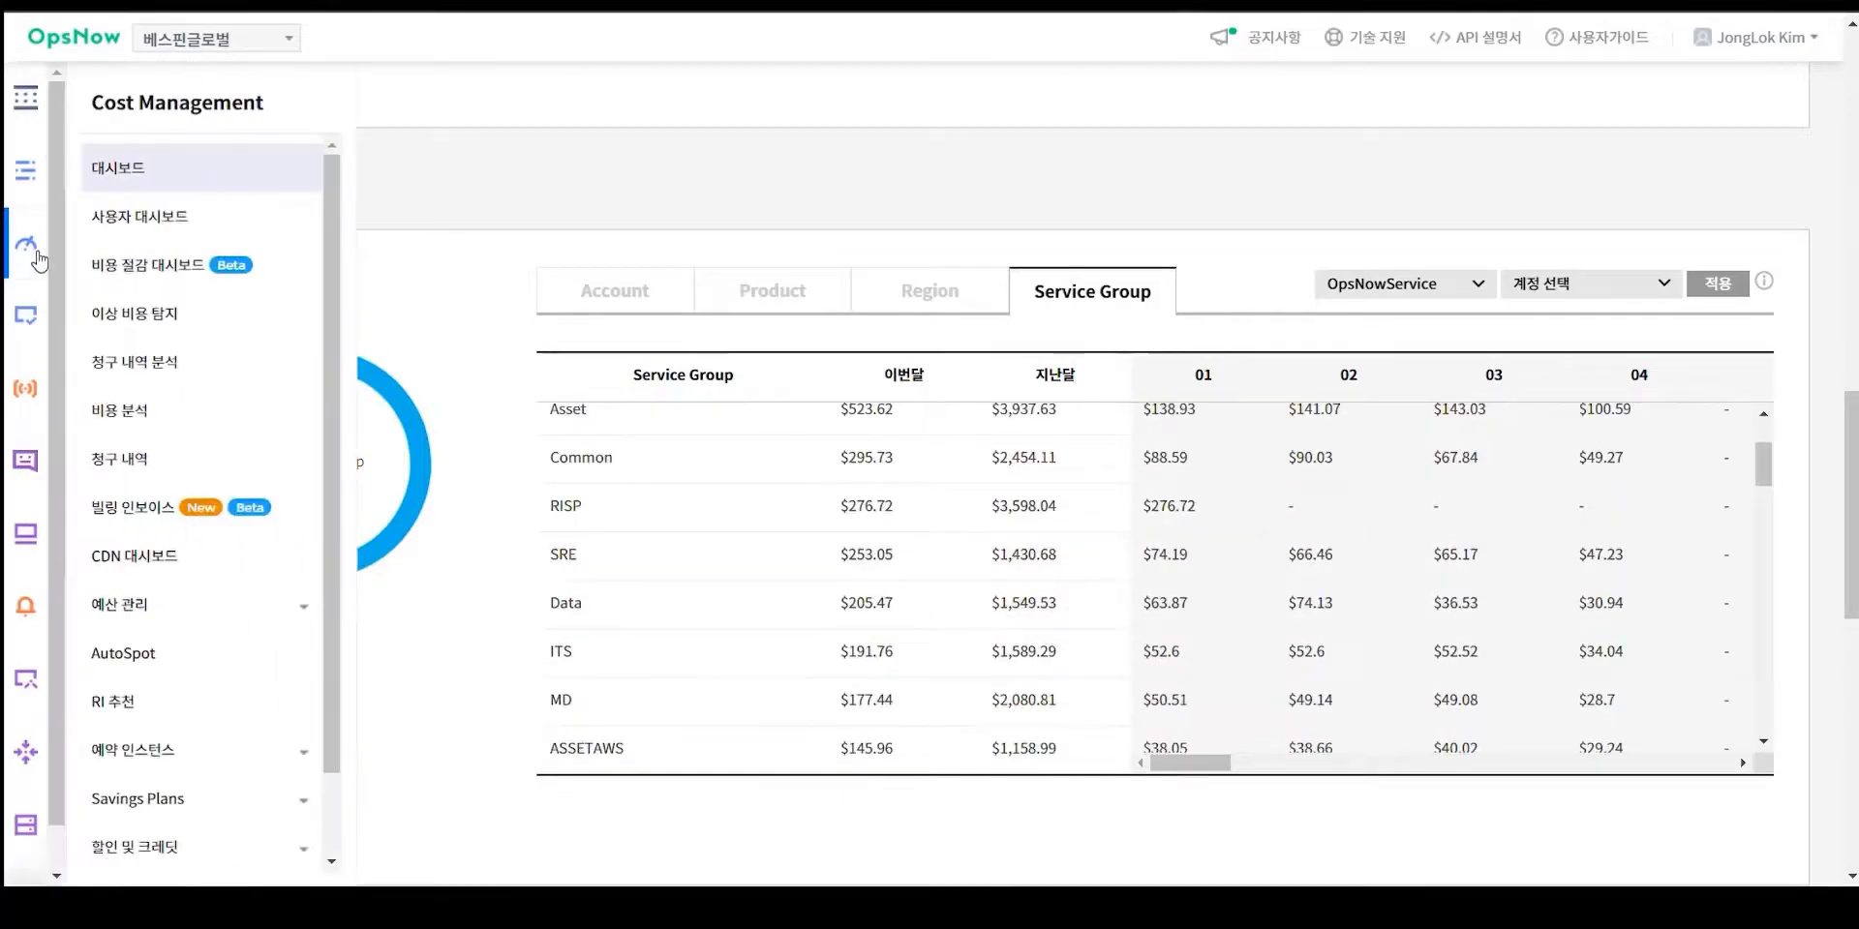
pyautogui.click(169, 467)
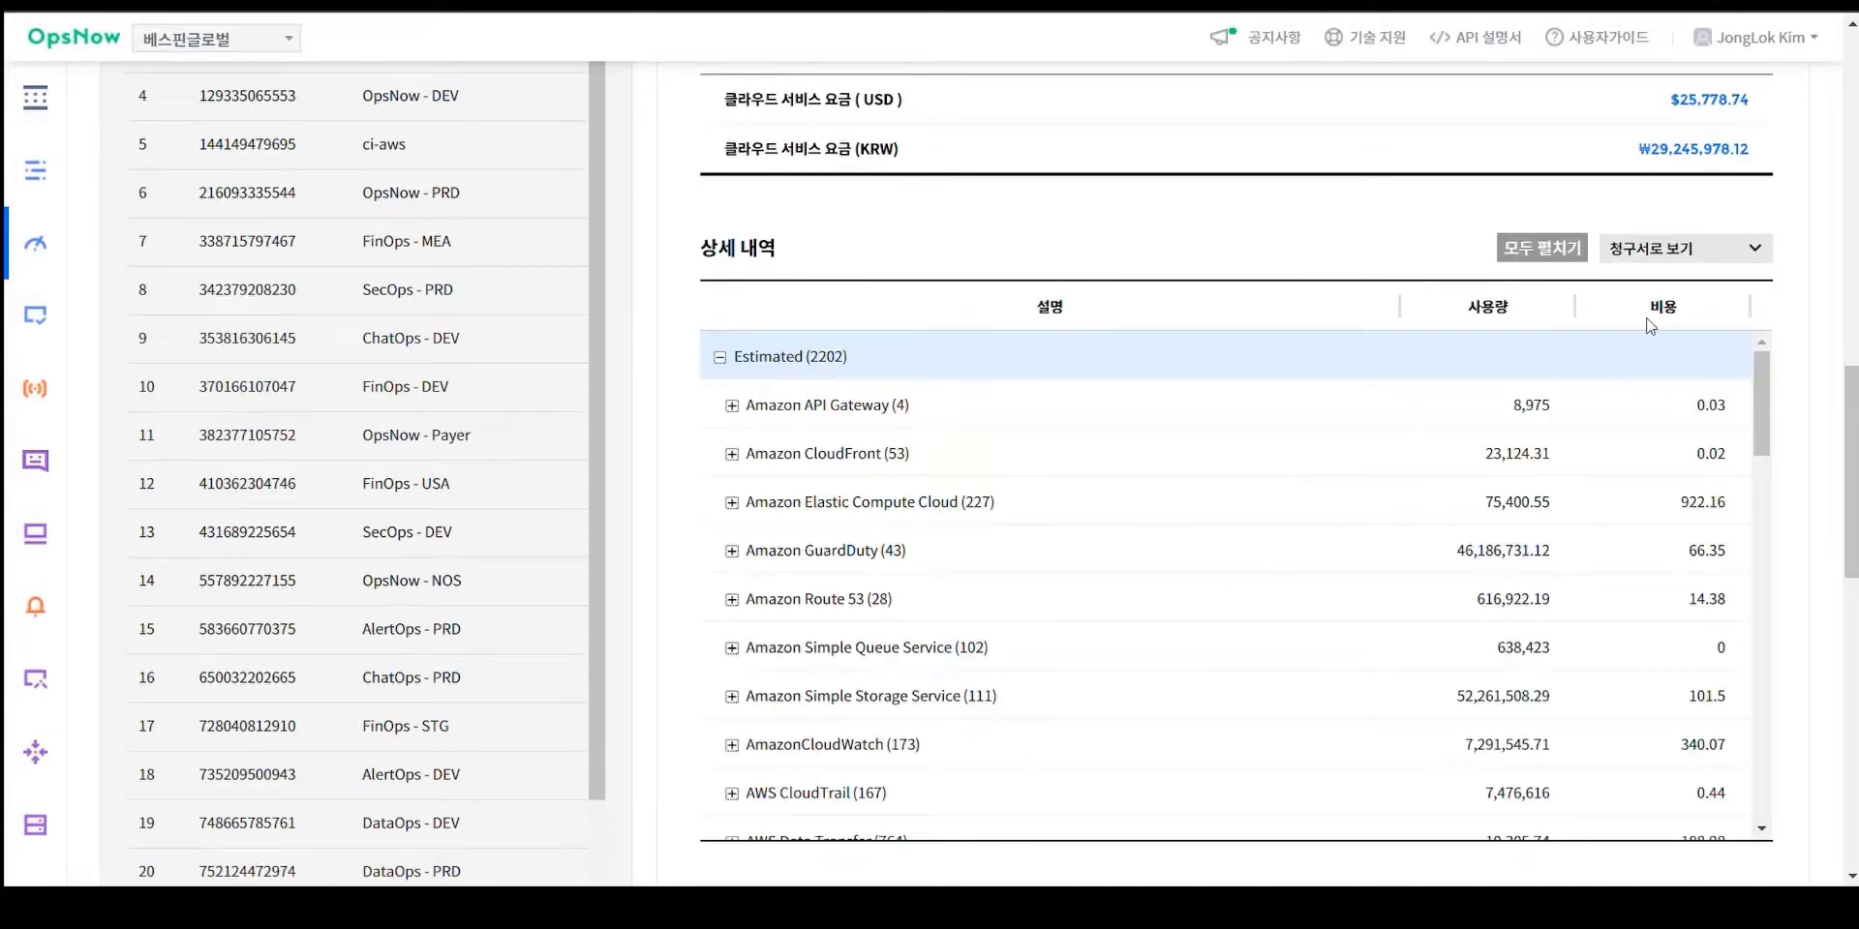
pyautogui.click(1718, 258)
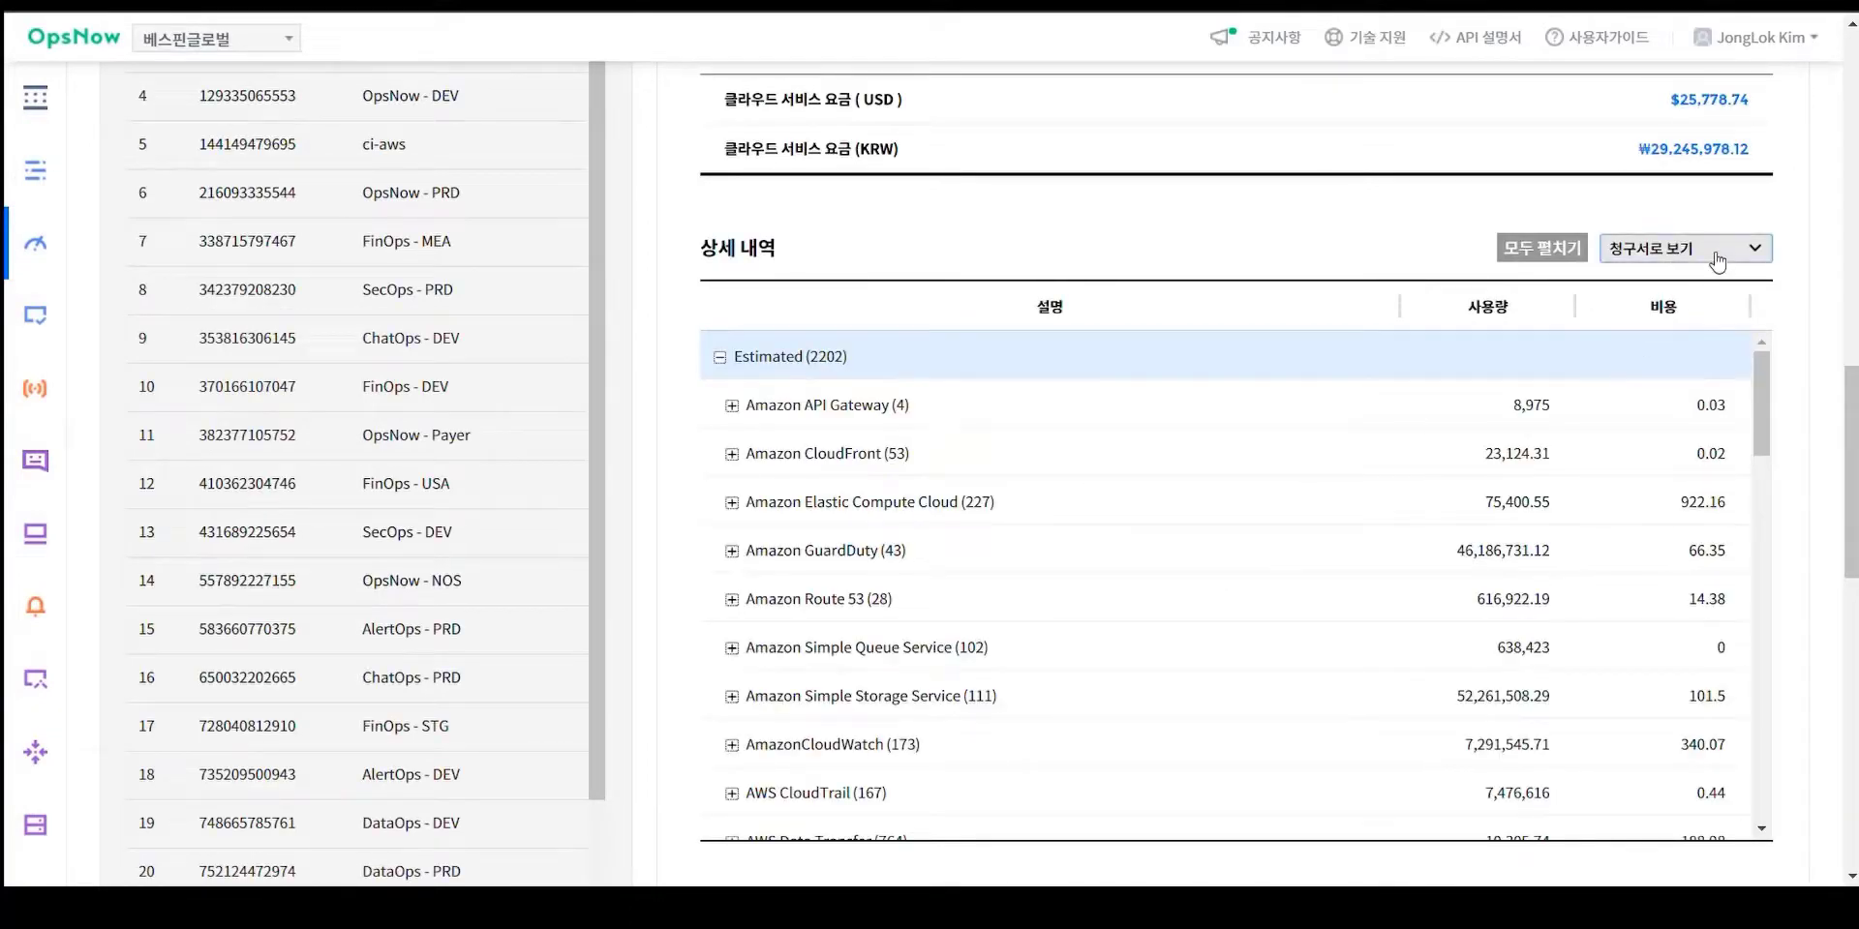
pyautogui.click(1683, 376)
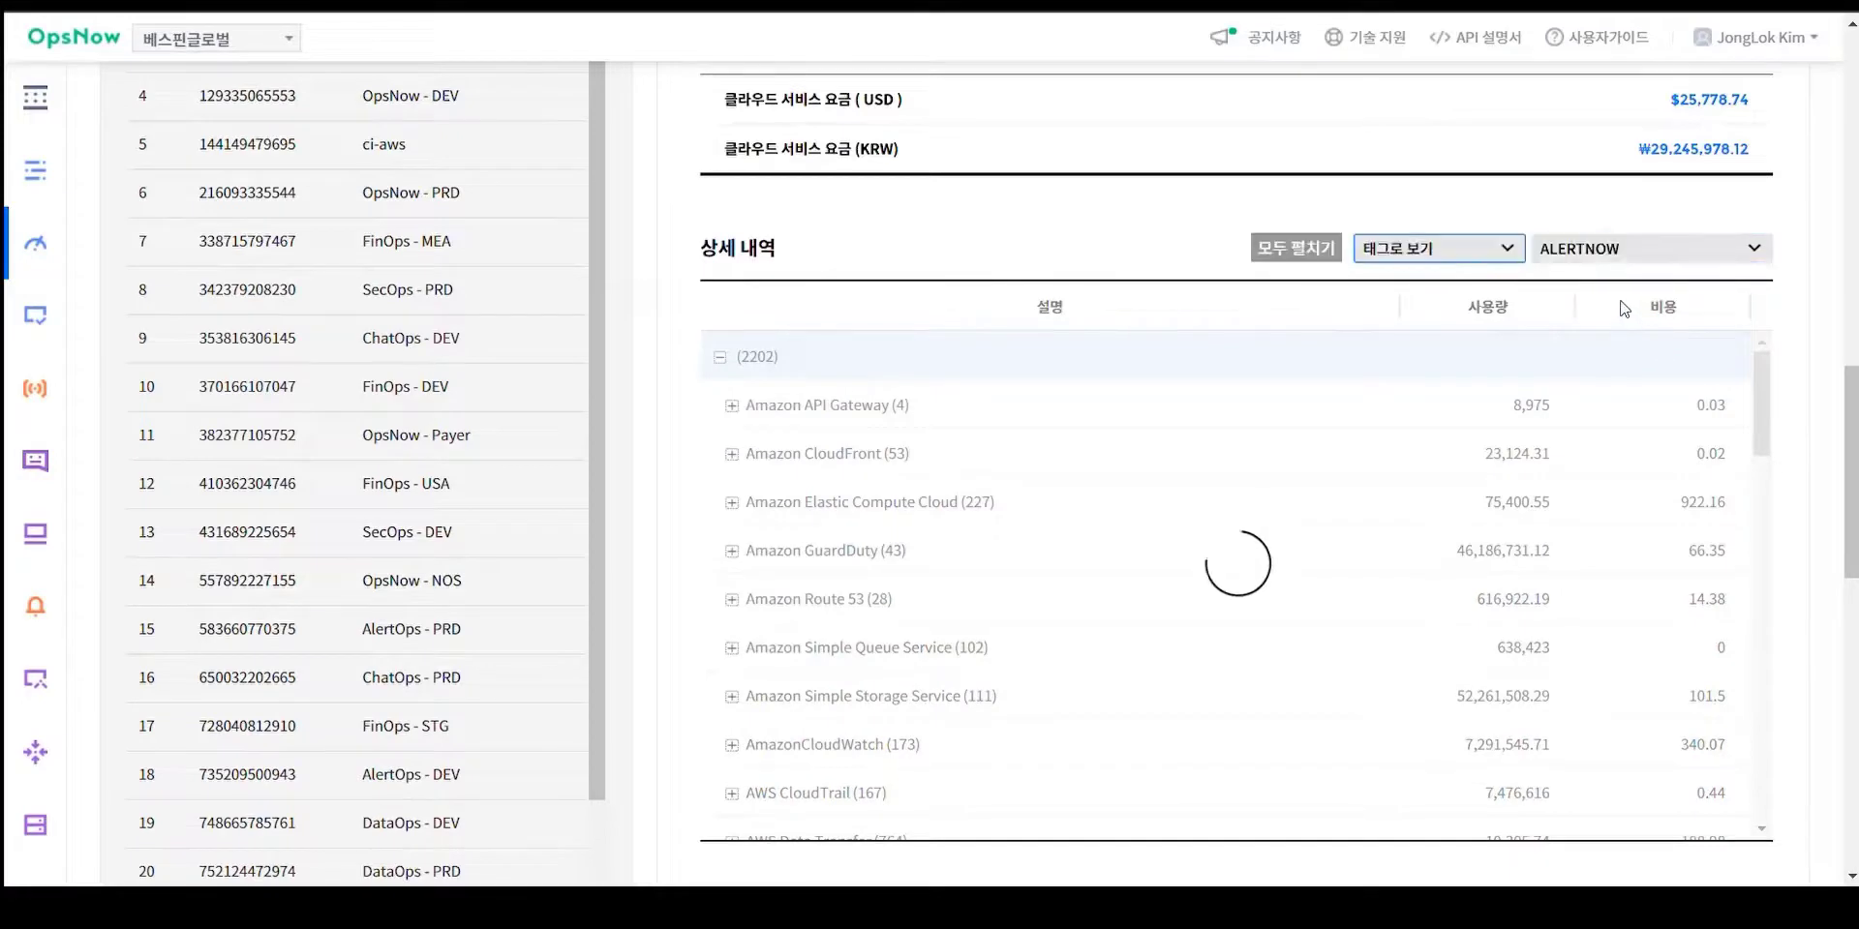
pyautogui.press('Tab')
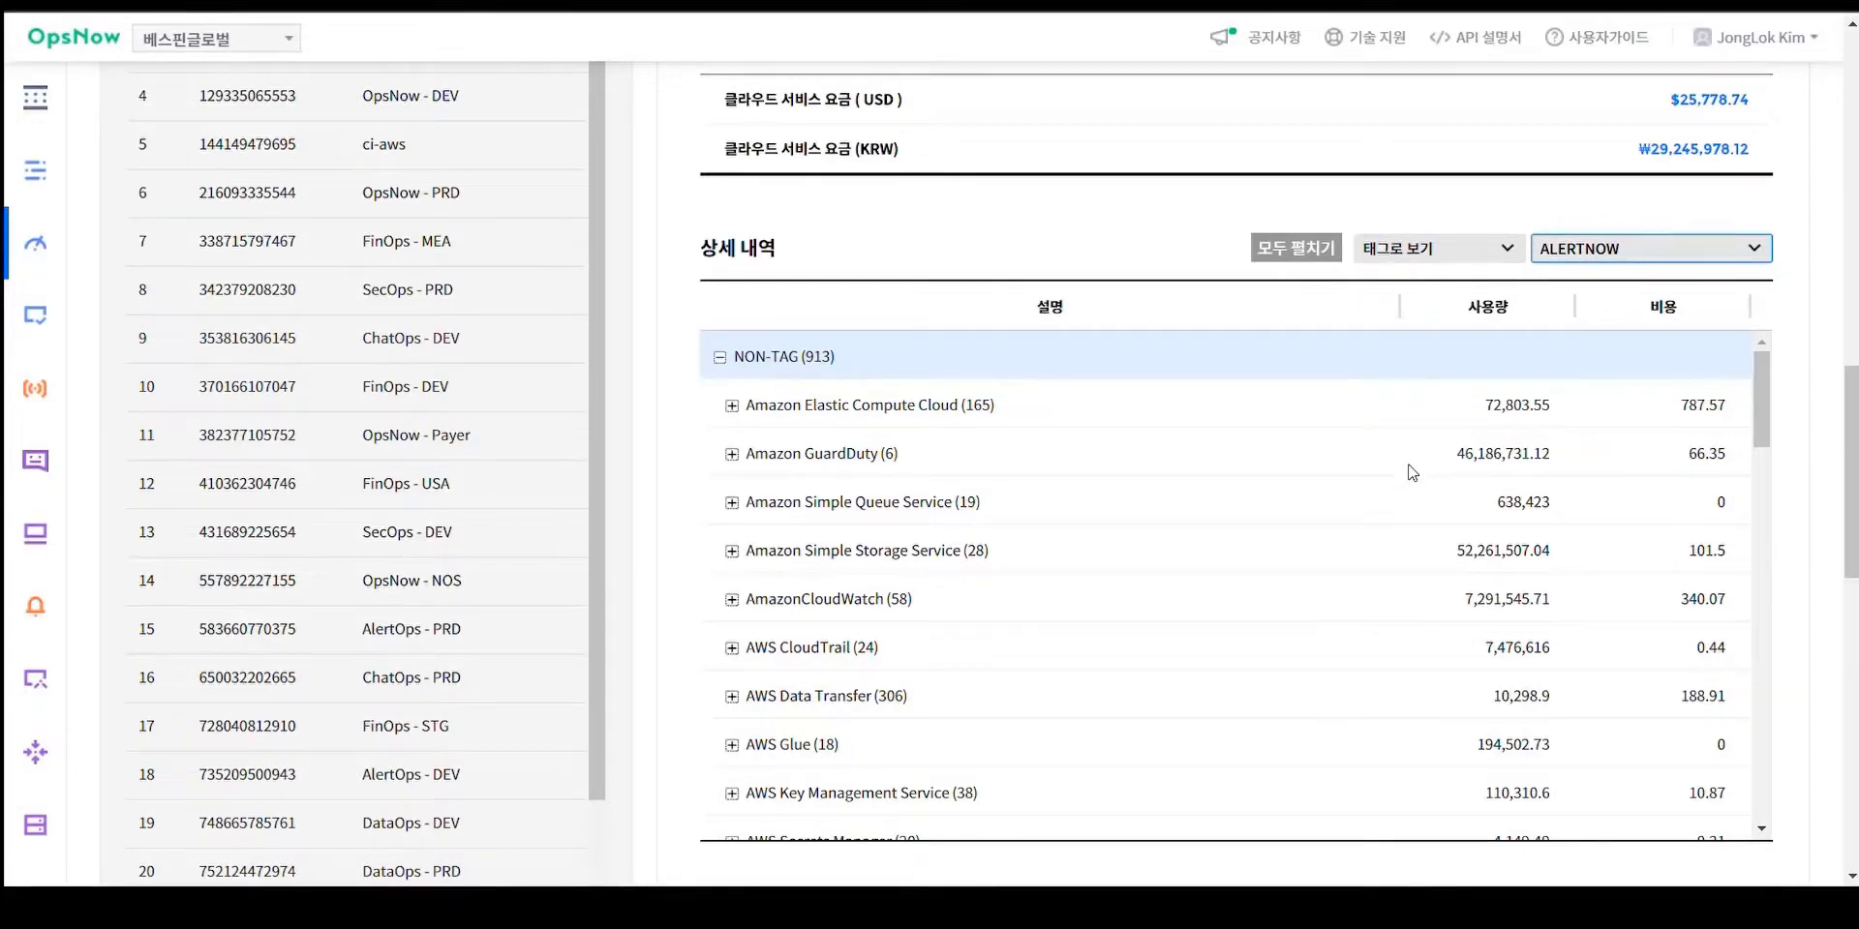
pyautogui.press('Down')
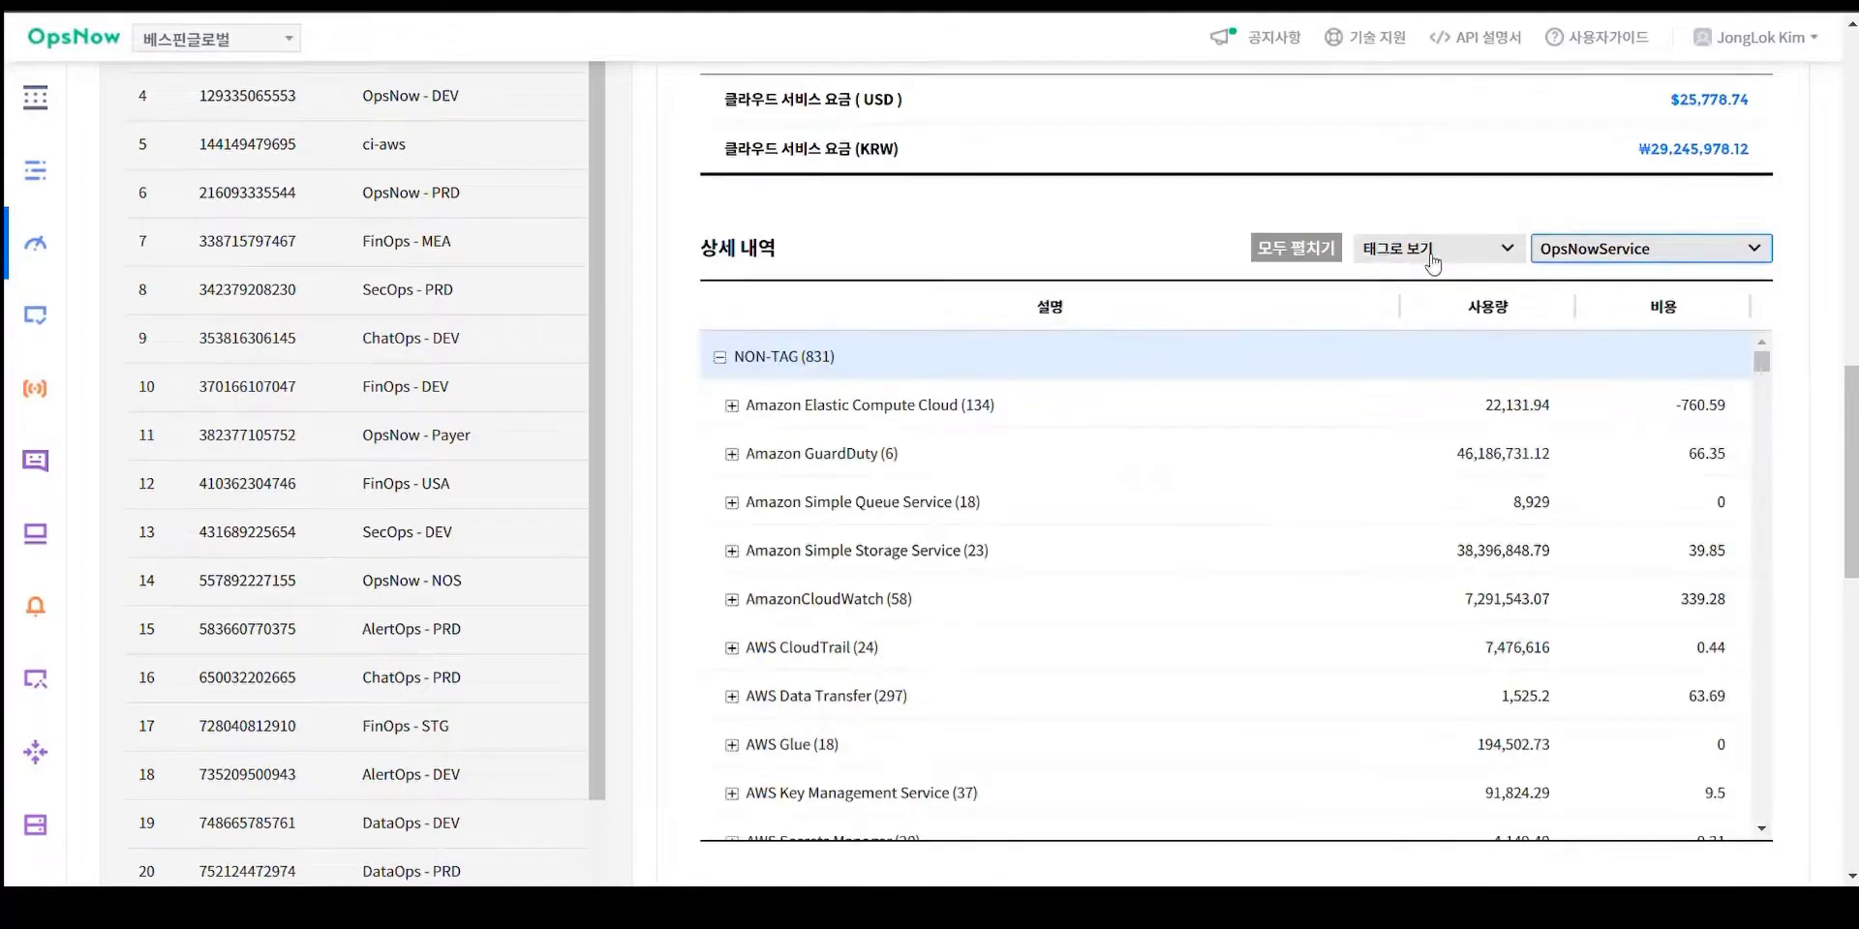
# - Collapse the detailed charges to one row per OpsNowService tag value and review the usage and cost of each
pyautogui.click(1292, 250)
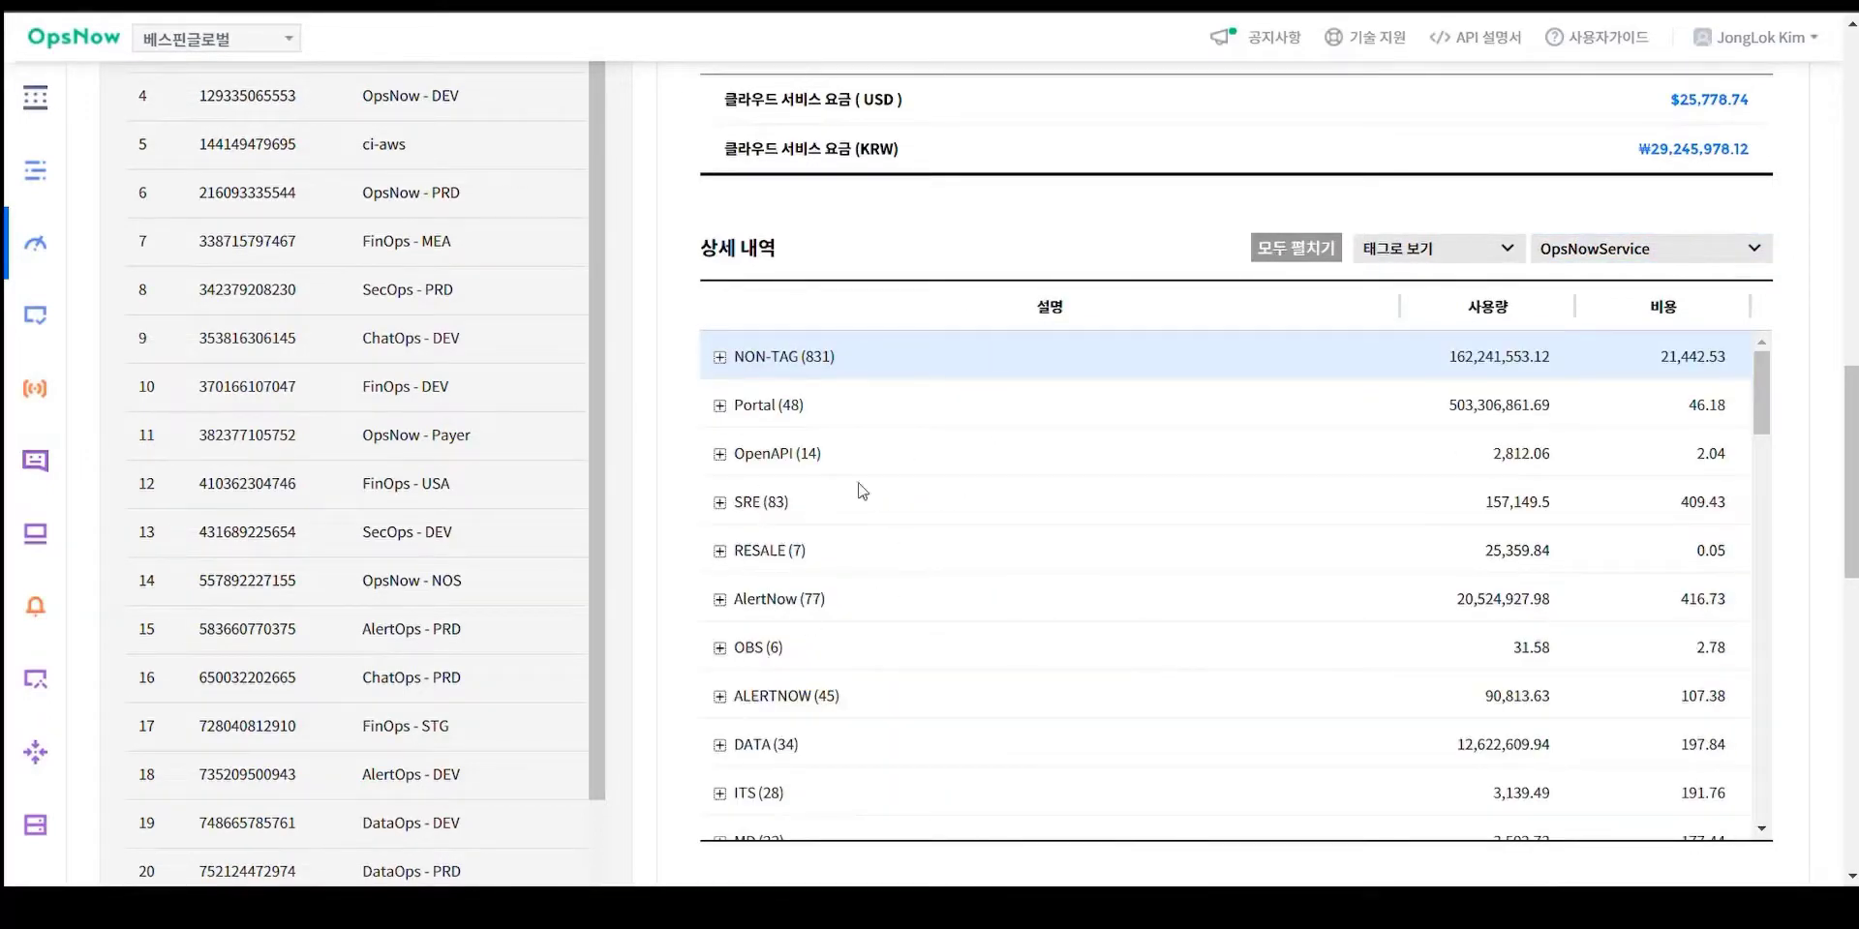
pyautogui.scroll(-6, 861, 550)
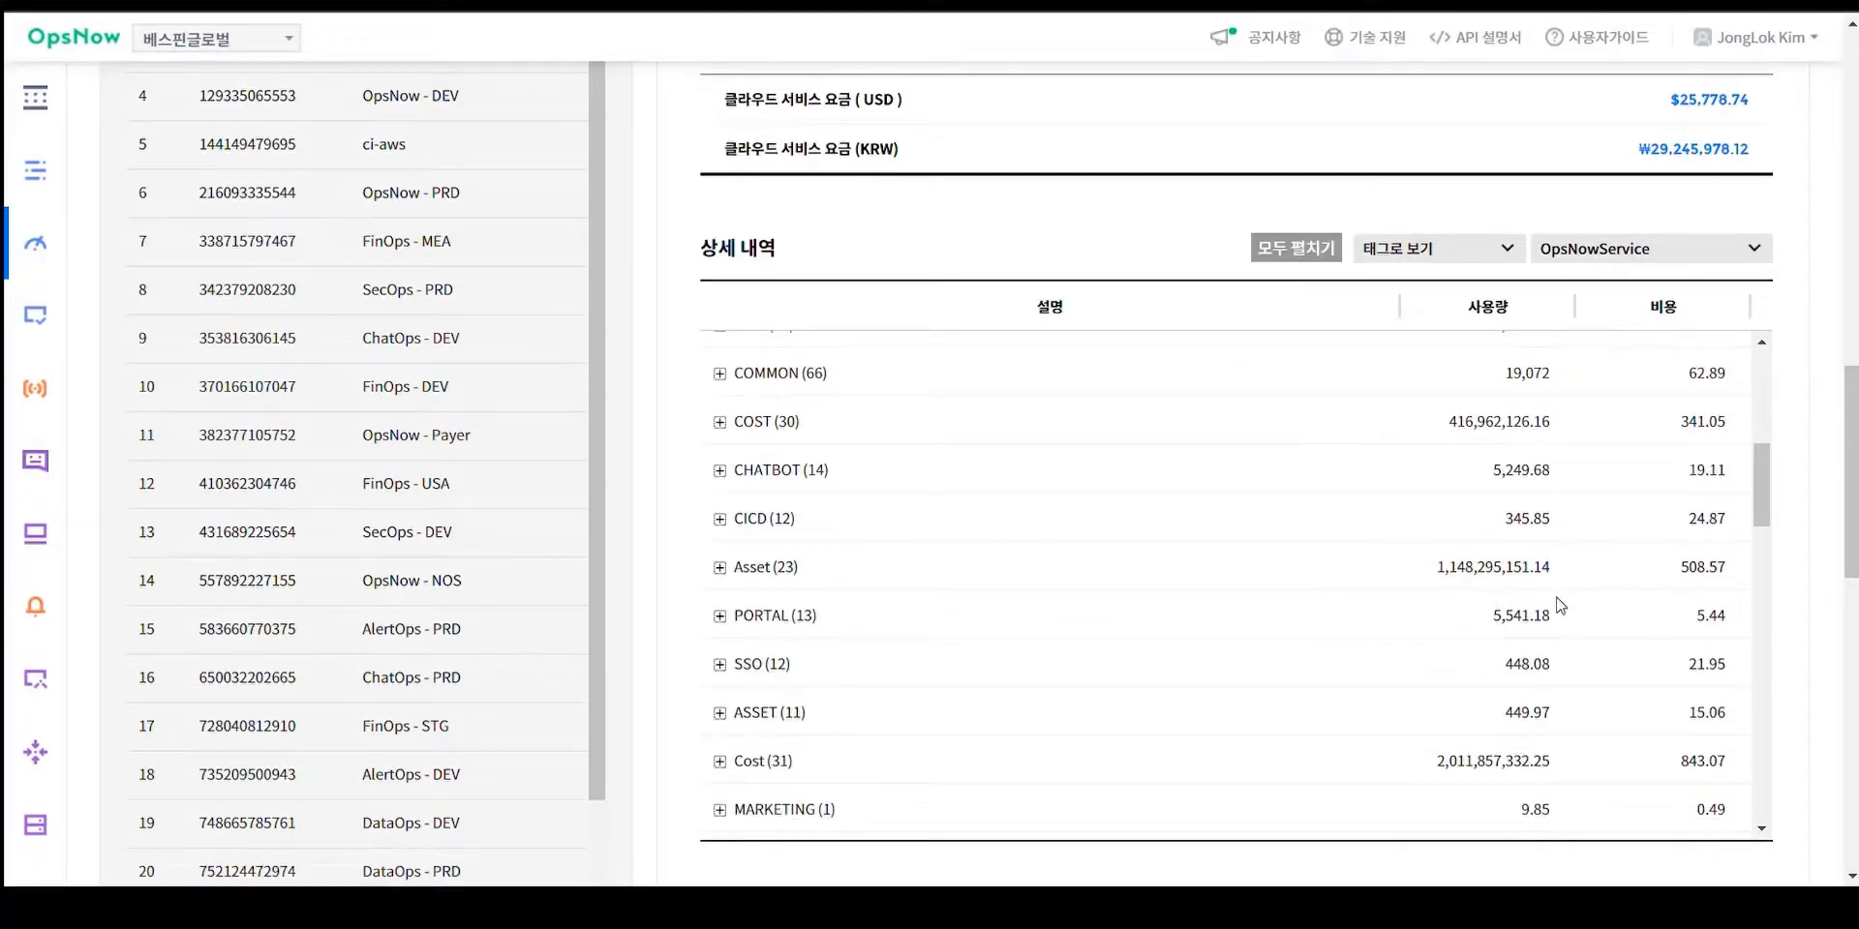
pyautogui.scroll(6, 973, 575)
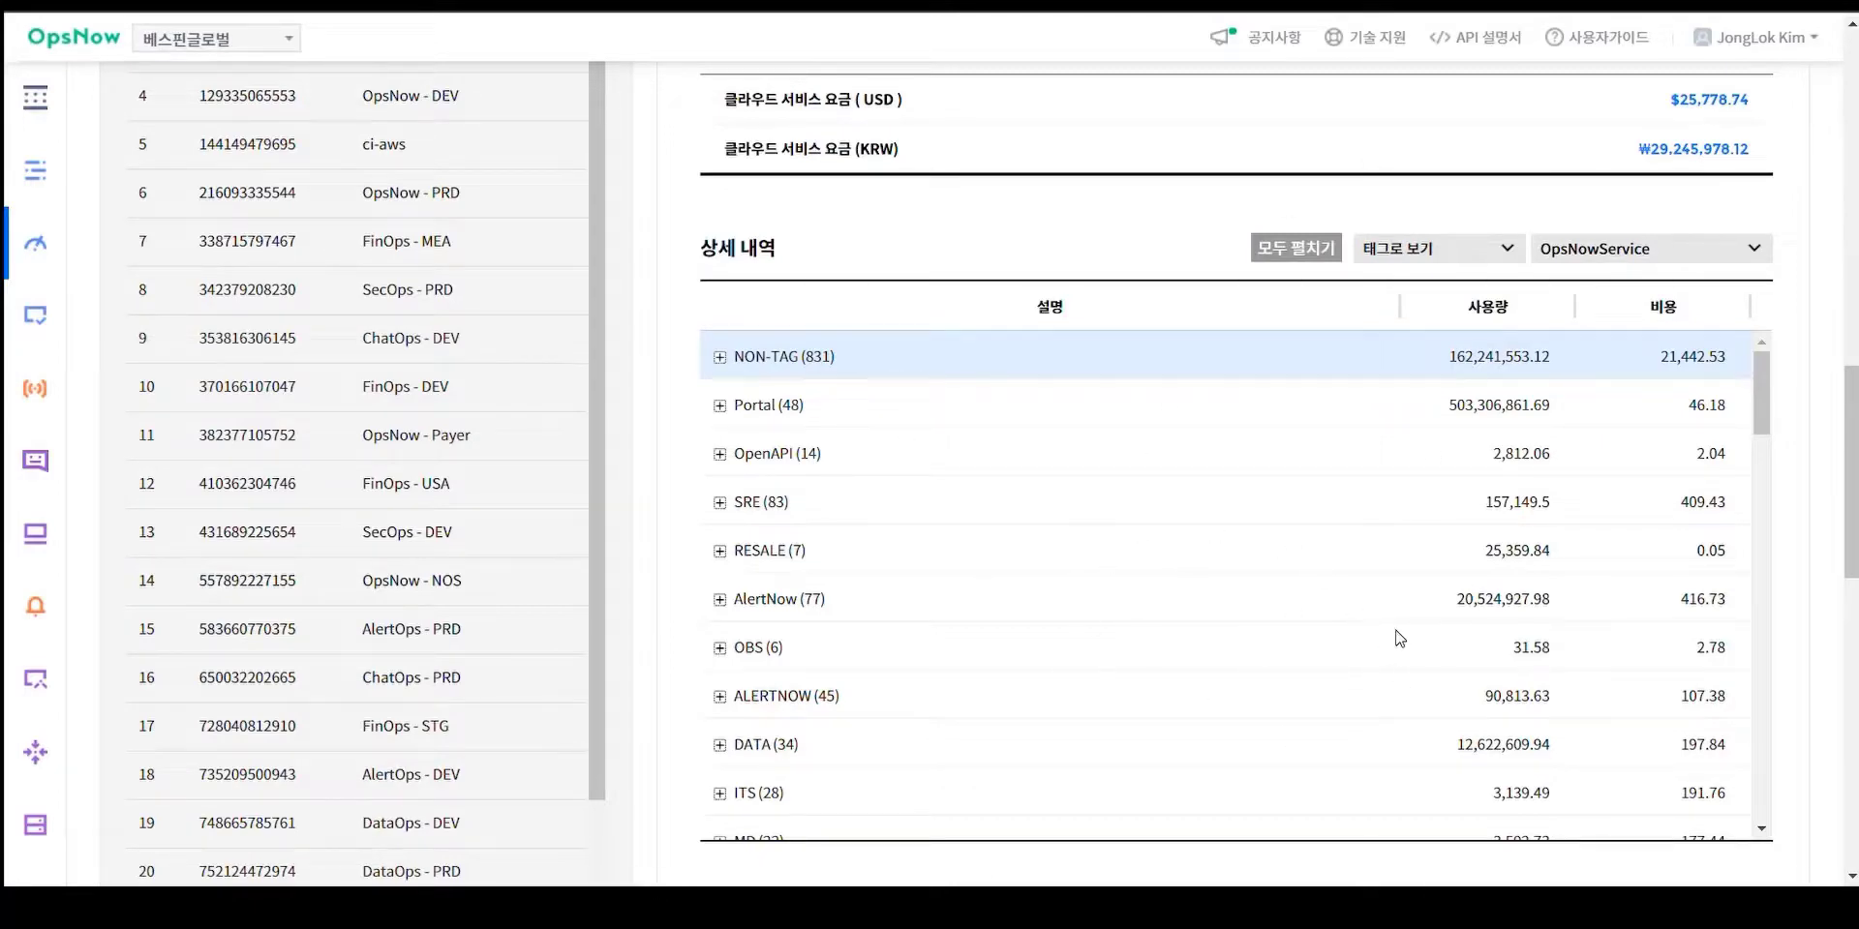
pyautogui.scroll(8, 1399, 638)
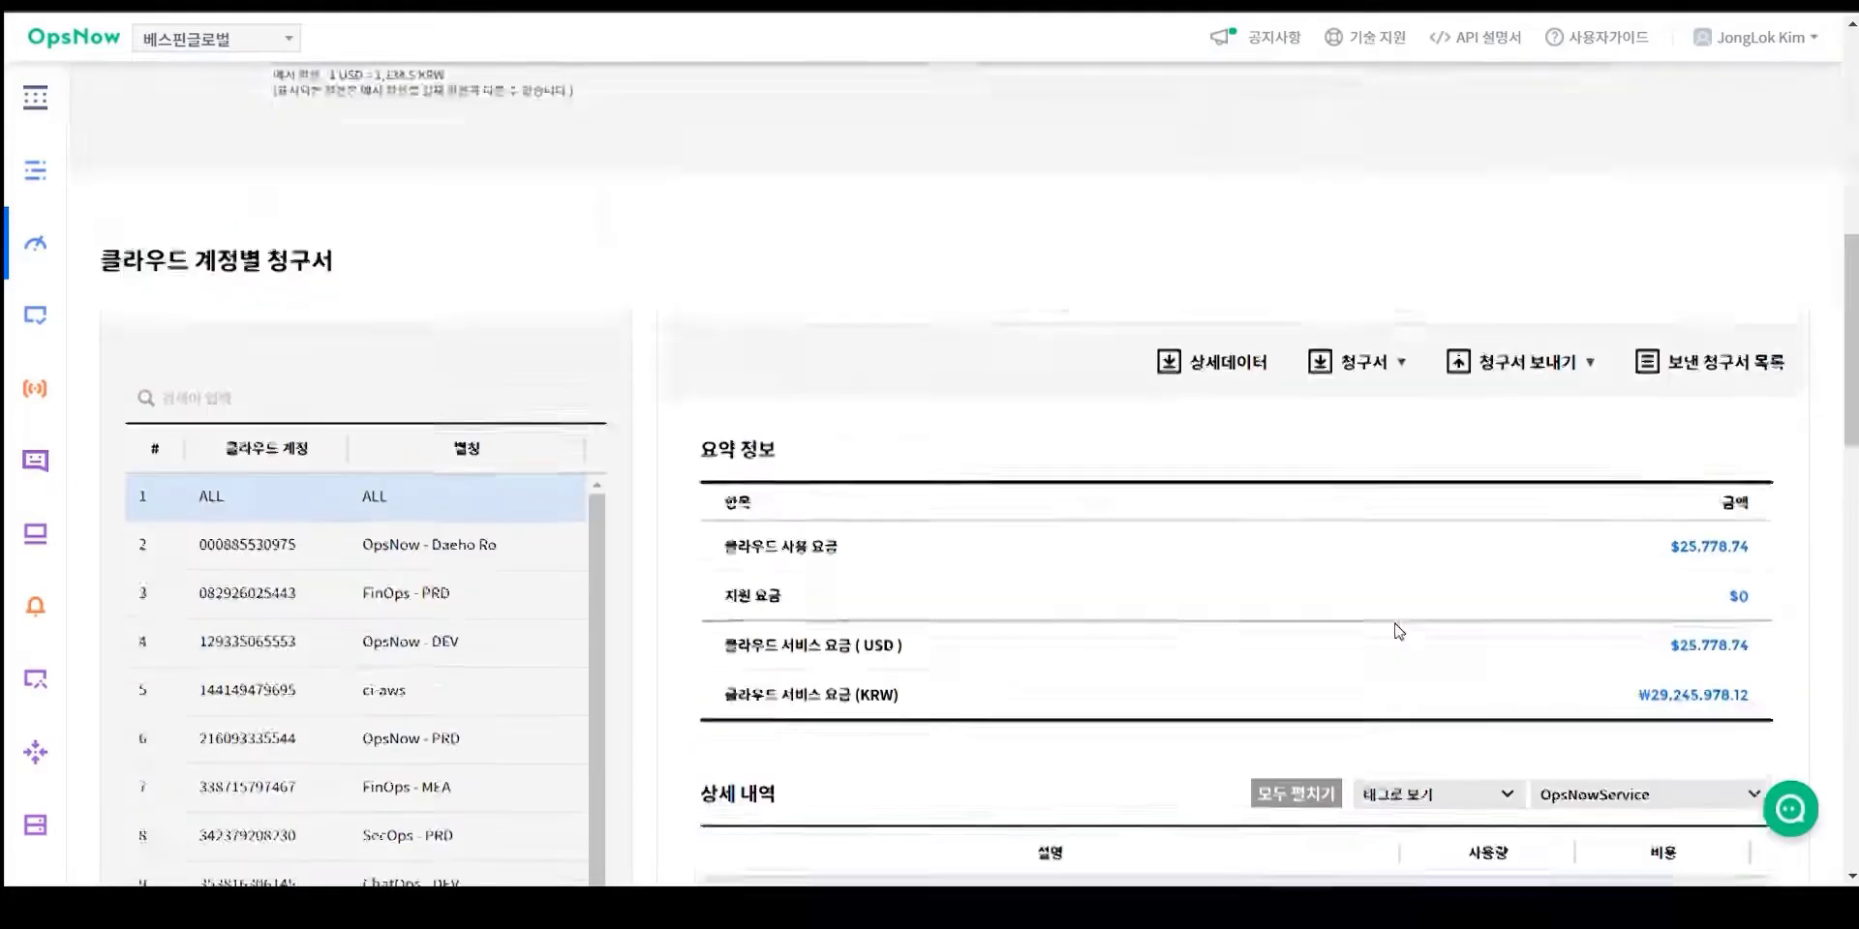
pyautogui.scroll(5, 1150, 529)
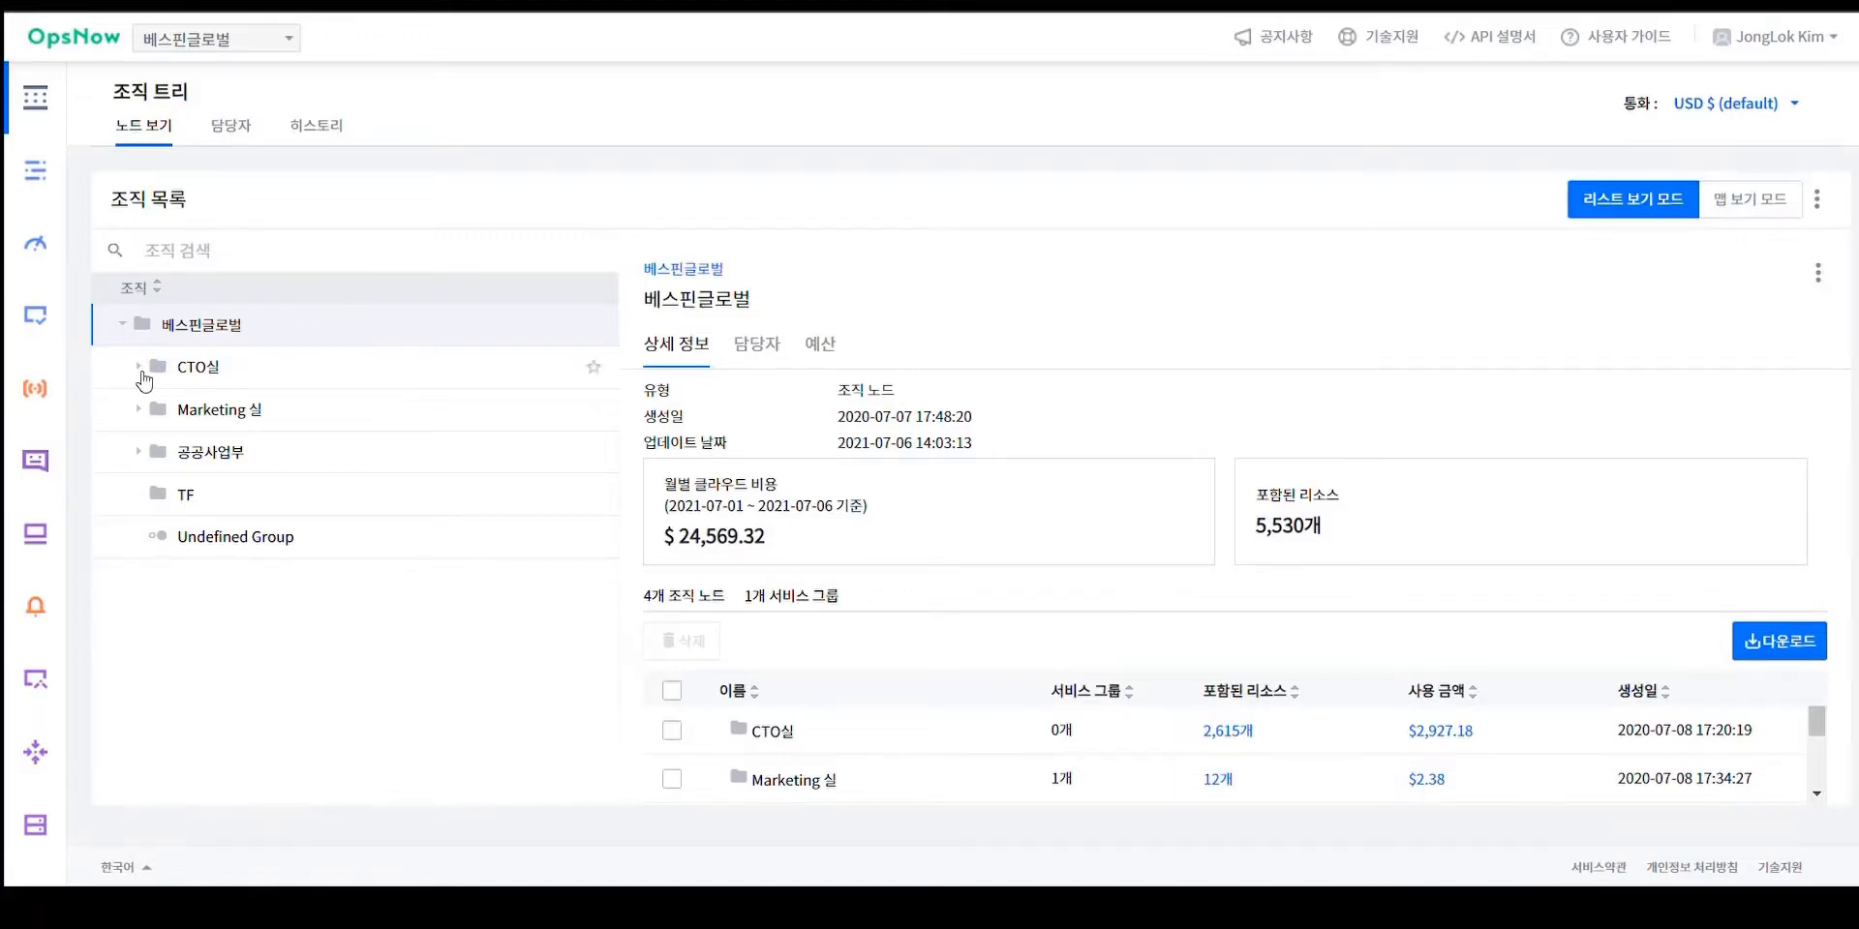
# - Expand CTO실 in the organisation tree and open the details of its FinOps개발그룹 node
pyautogui.click(140, 369)
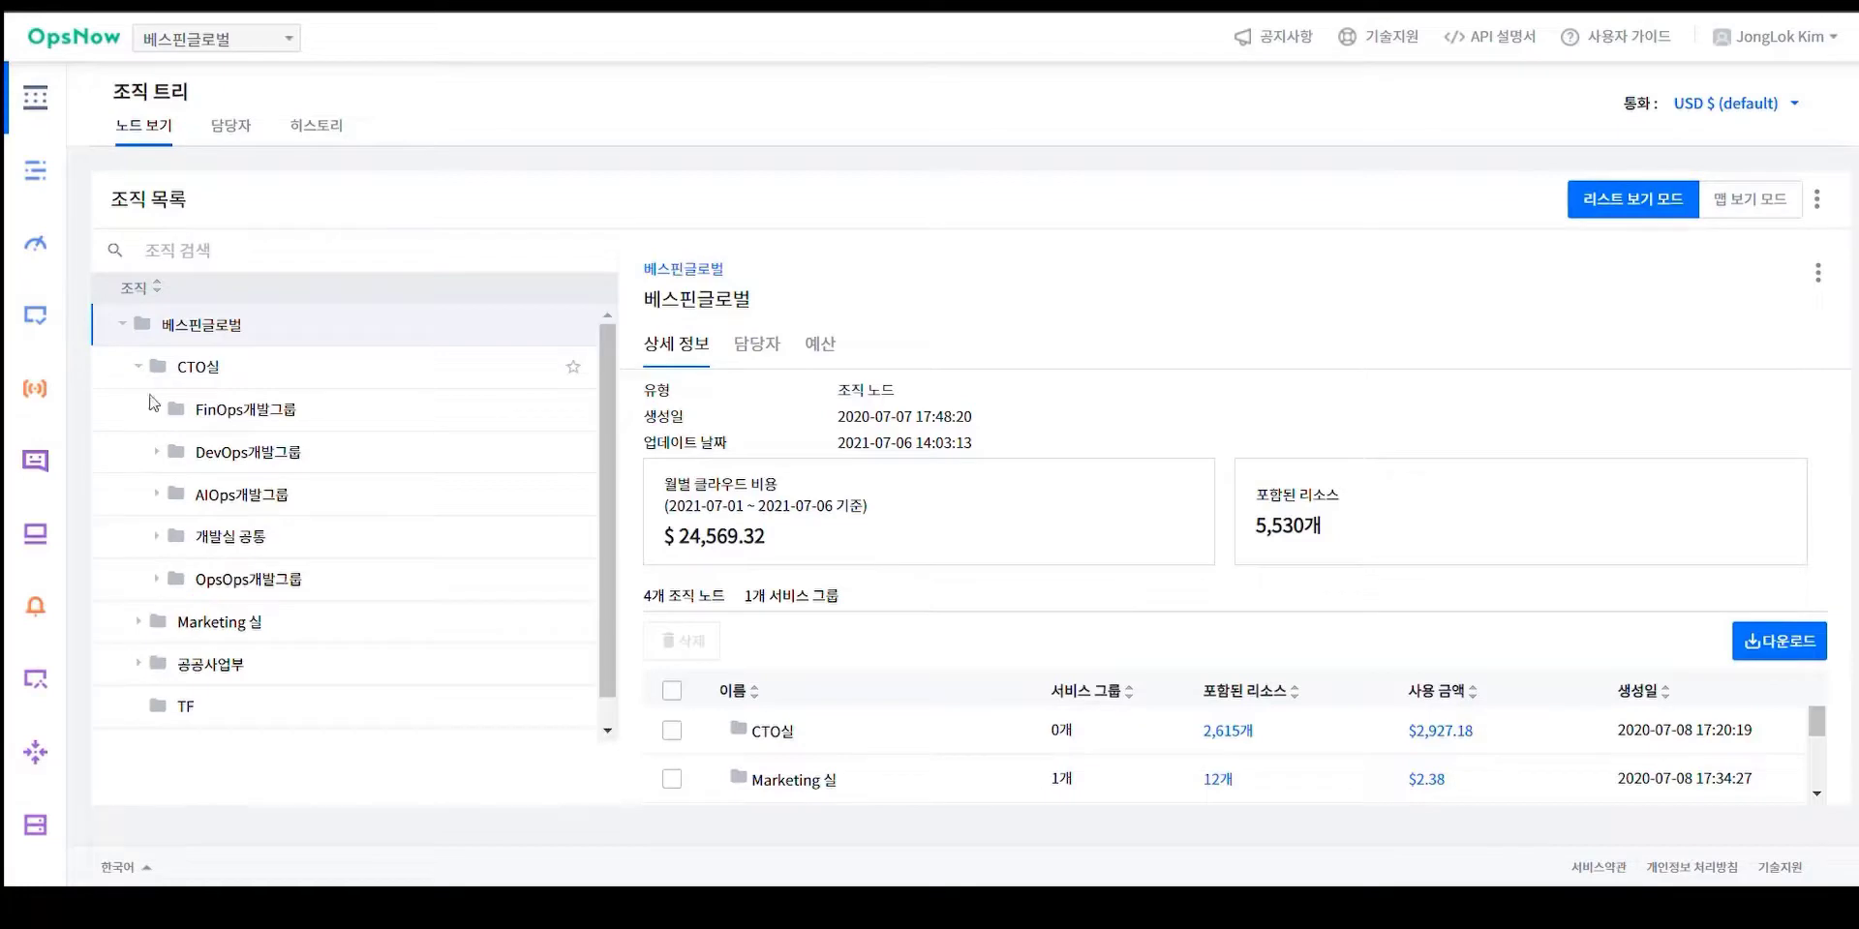
pyautogui.click(158, 410)
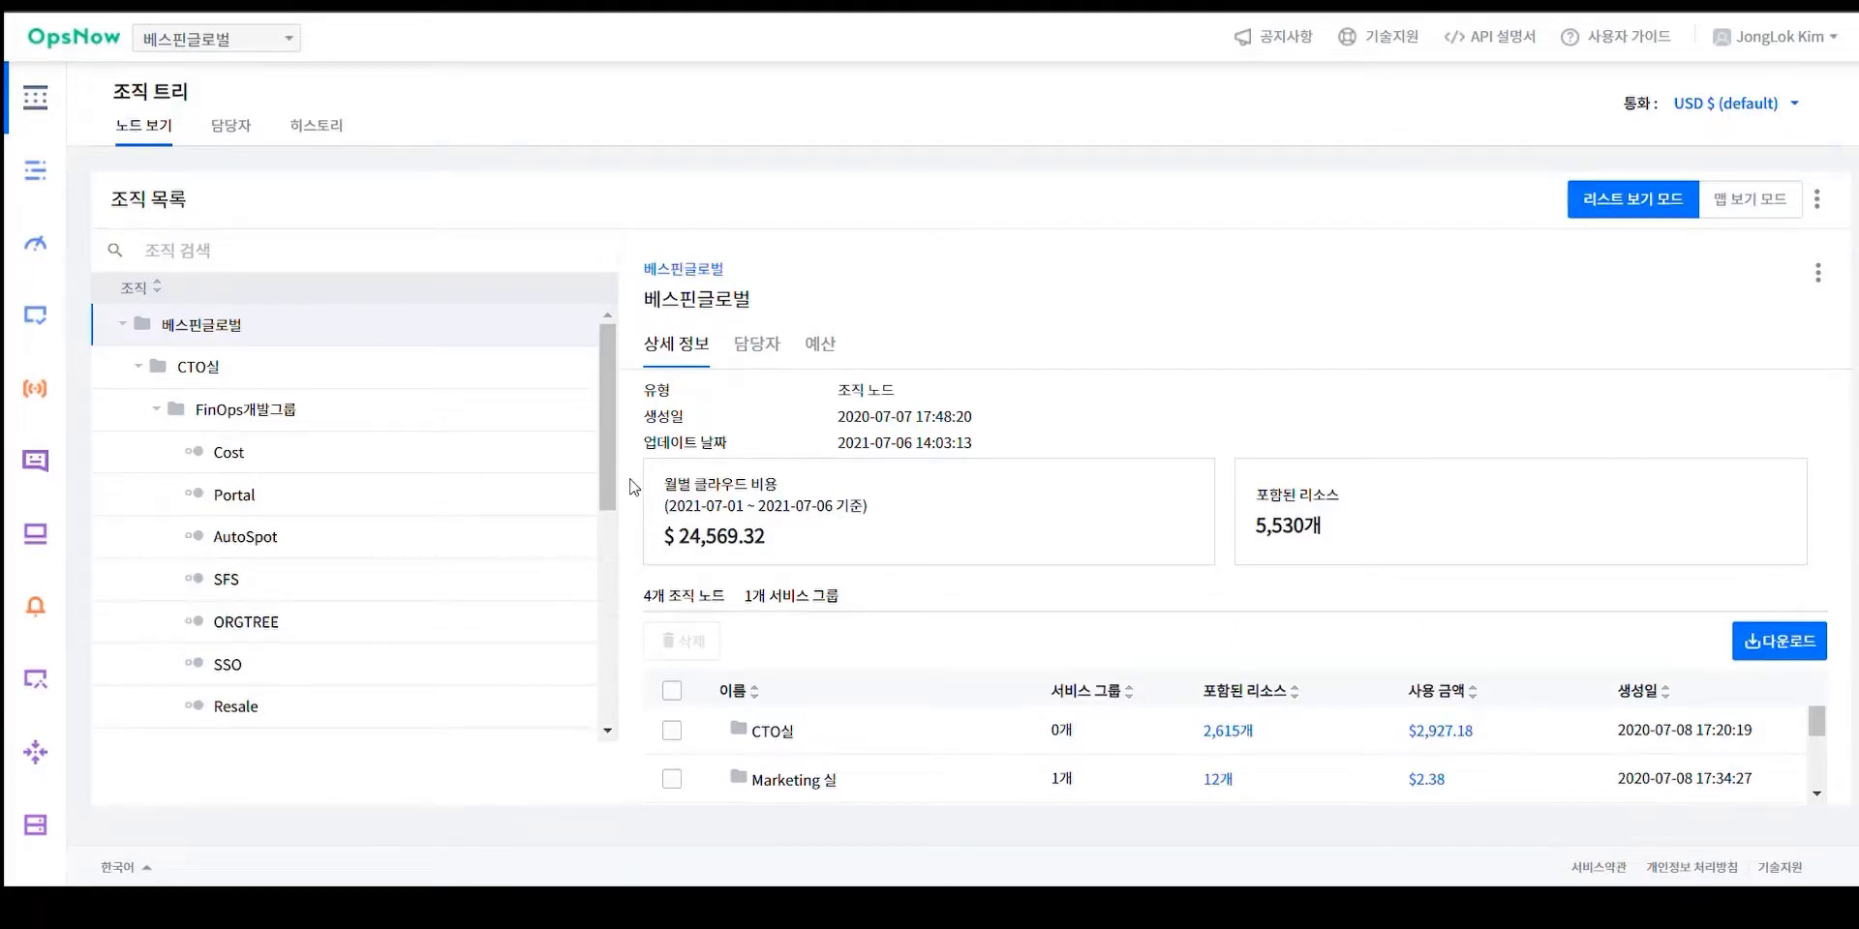
pyautogui.click(159, 411)
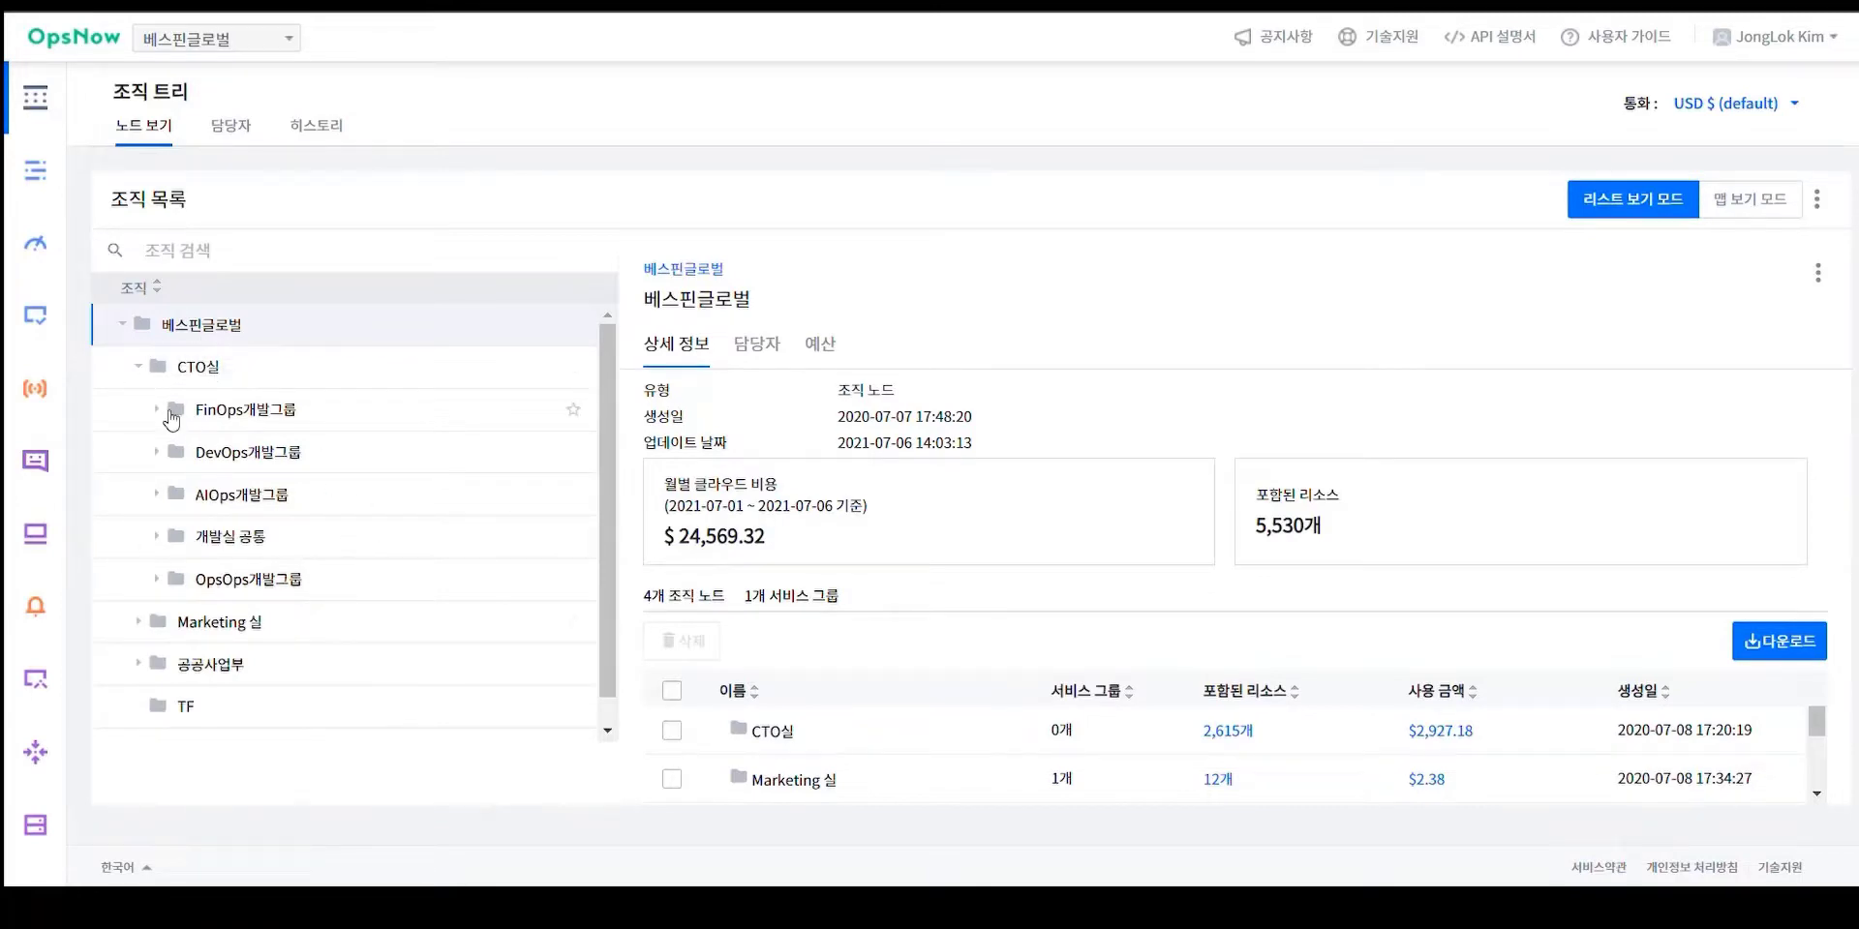
pyautogui.click(170, 422)
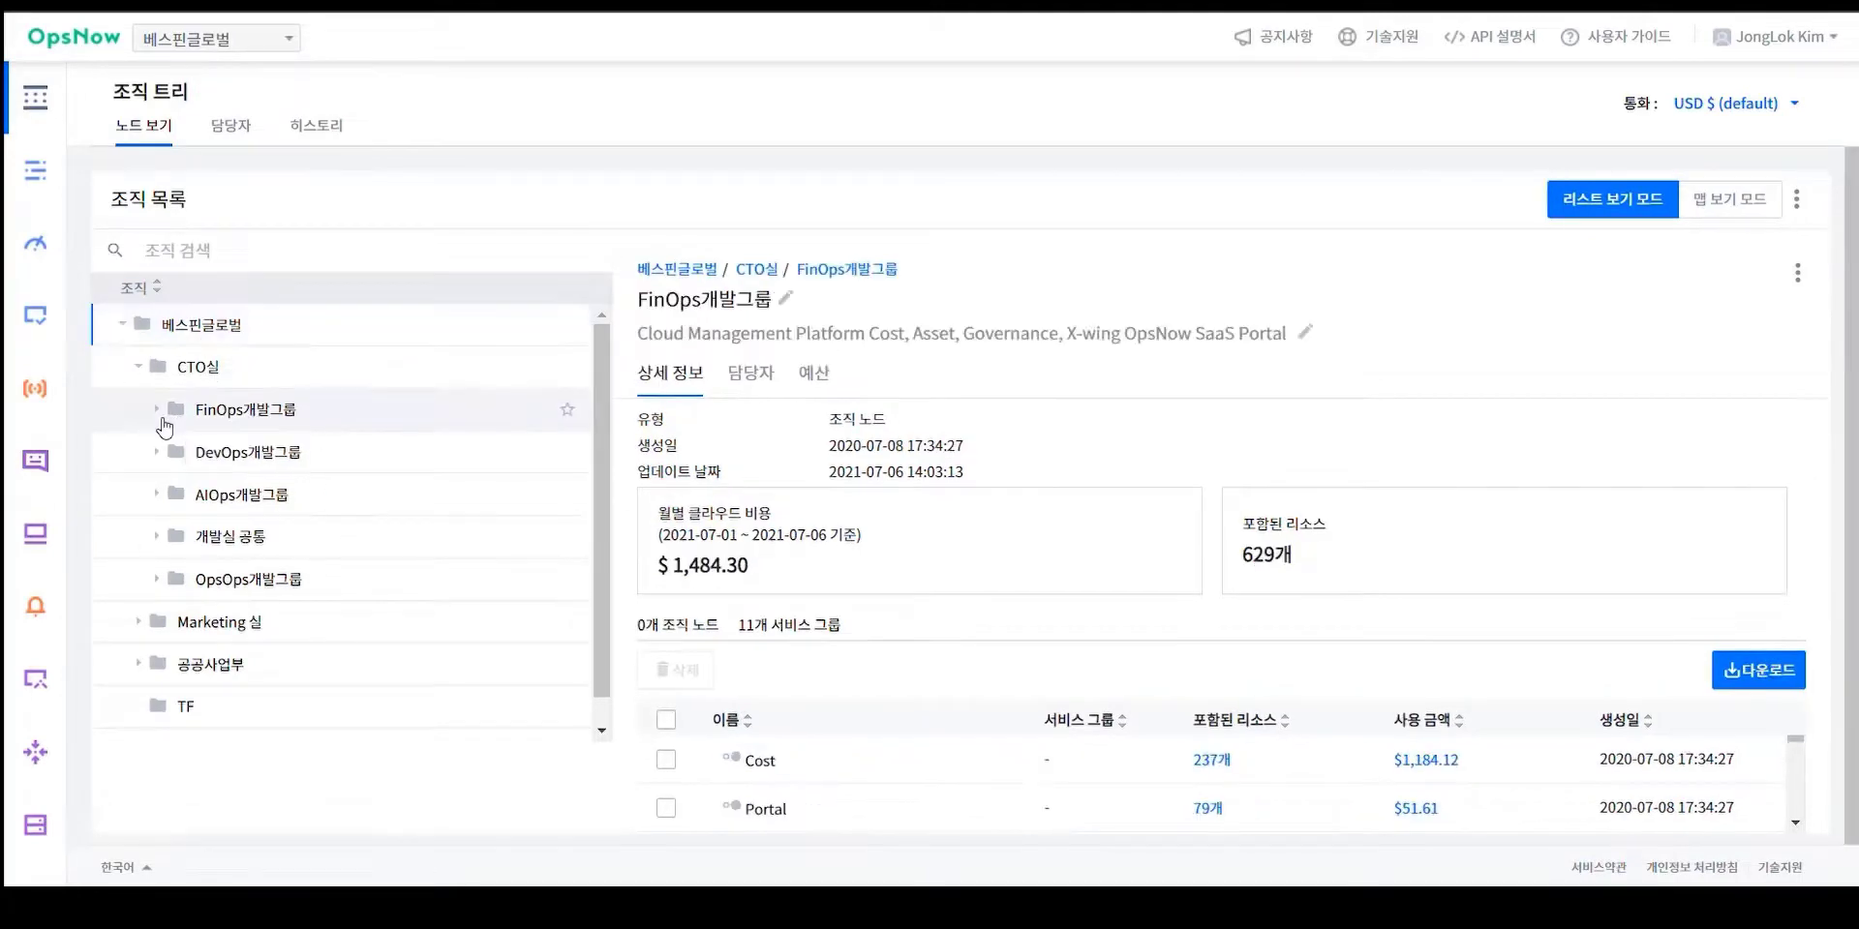
# - Expand FinOps개발그룹 in the organisation tree and look through the service groups assigned to it
pyautogui.click(158, 409)
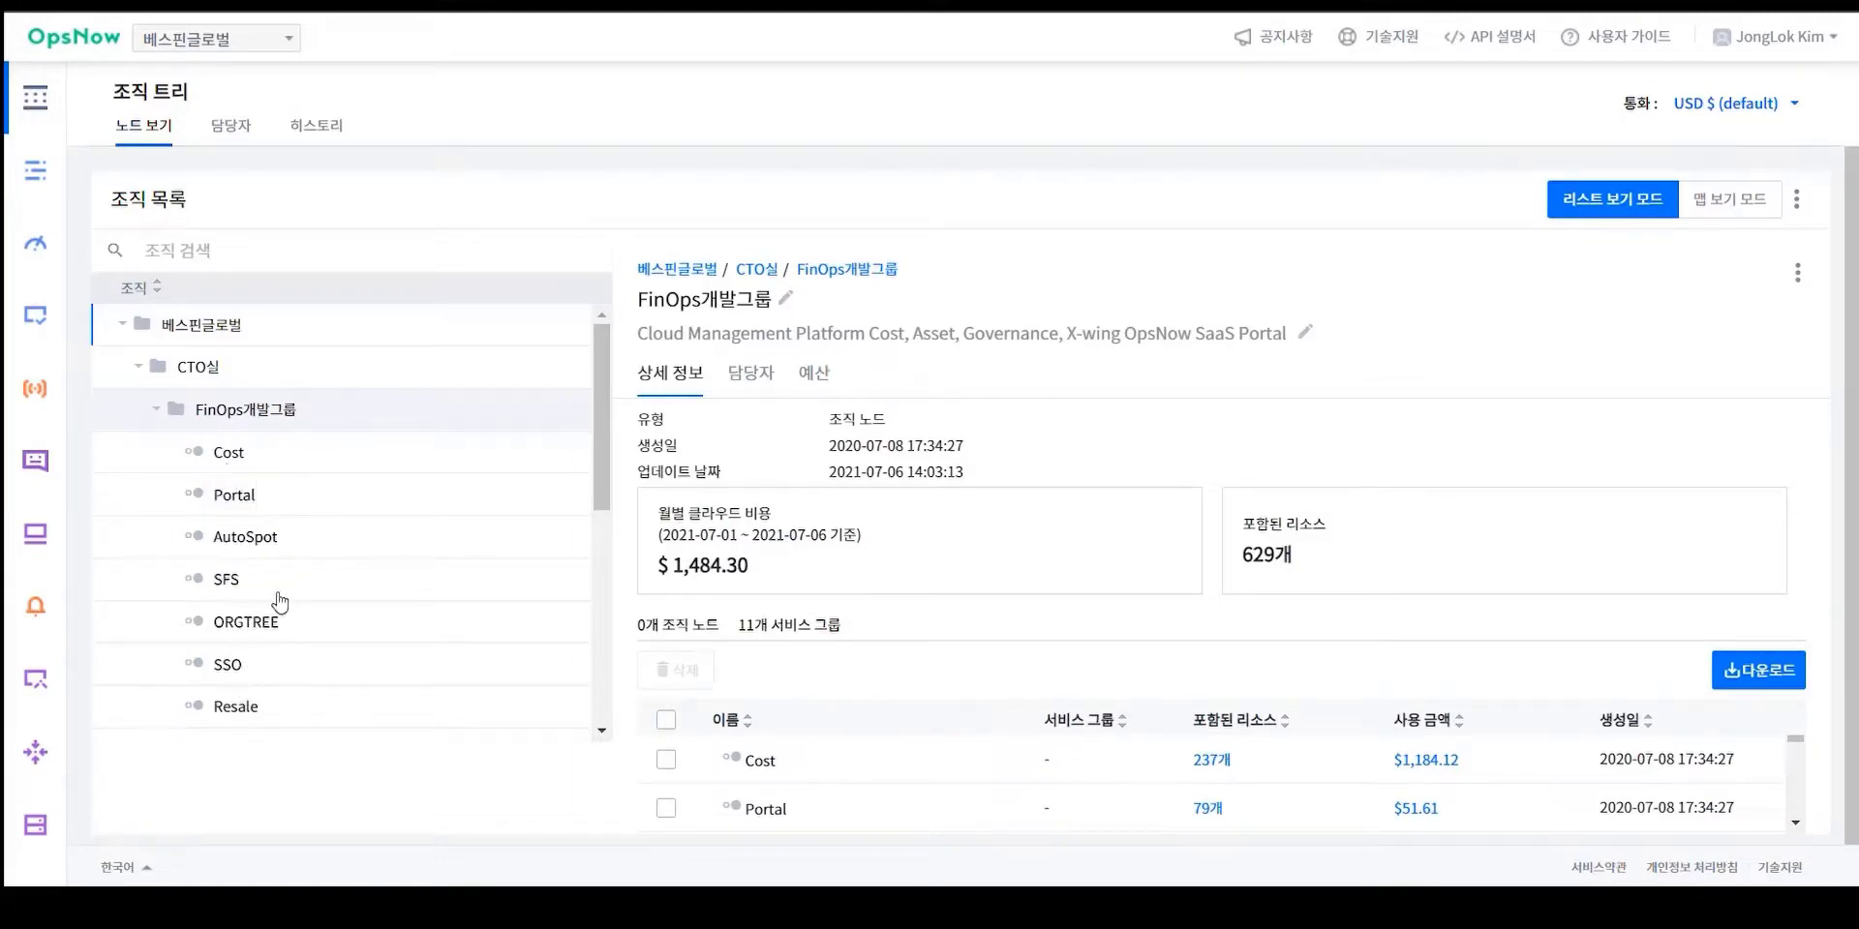
pyautogui.scroll(-5, 275, 596)
pyautogui.scroll(4, 279, 602)
pyautogui.scroll(1, 279, 602)
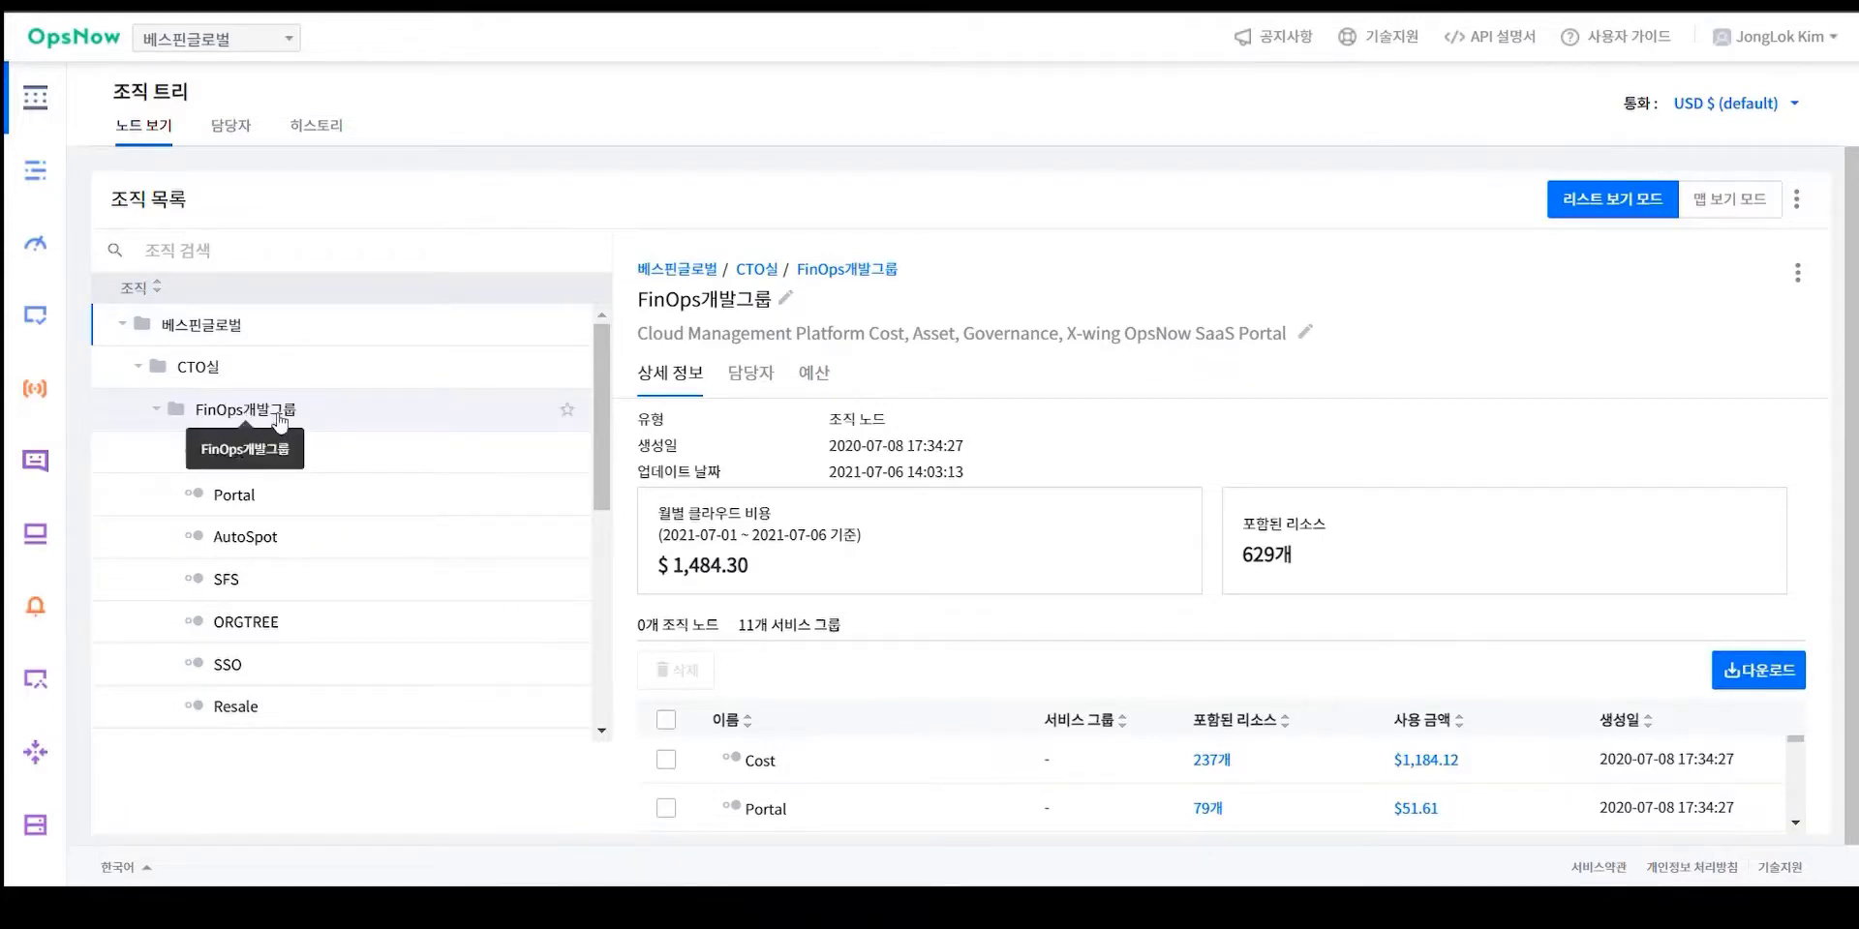
pyautogui.scroll(-3, 285, 580)
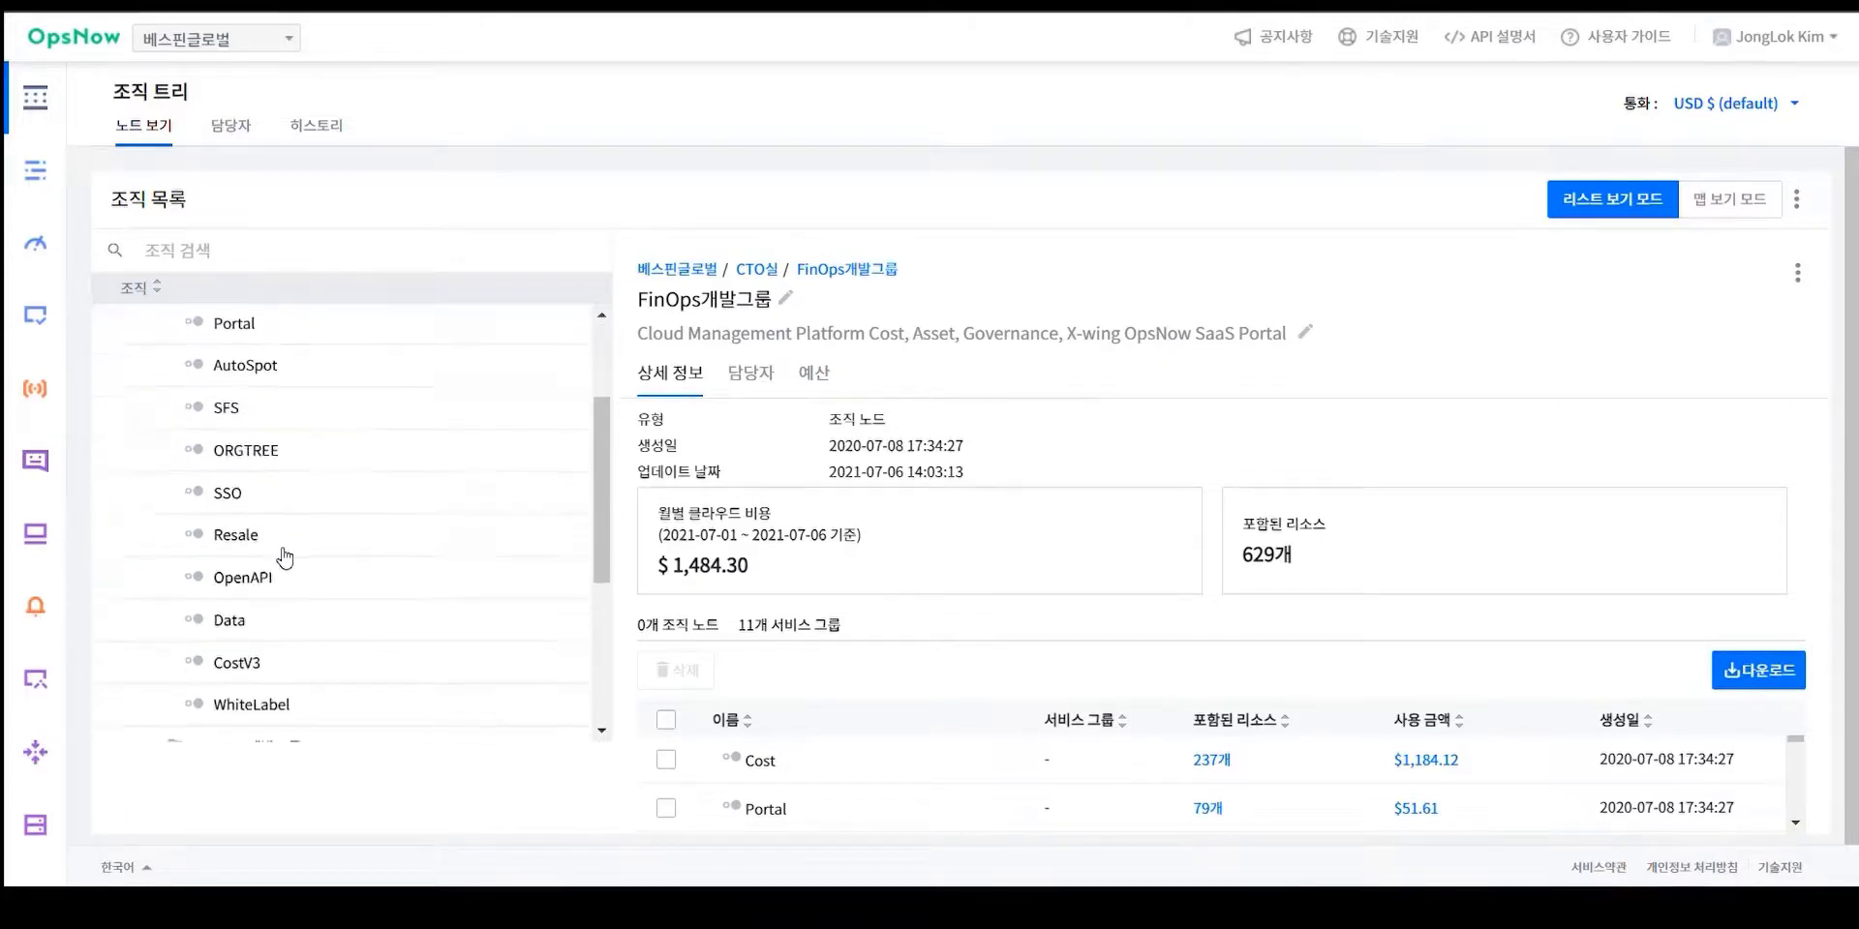
# - Collapse FinOps개발그룹 in the organisation tree and check the service groups under DevOps개발그룹, leaving that node collapsed too
pyautogui.scroll(3, 288, 581)
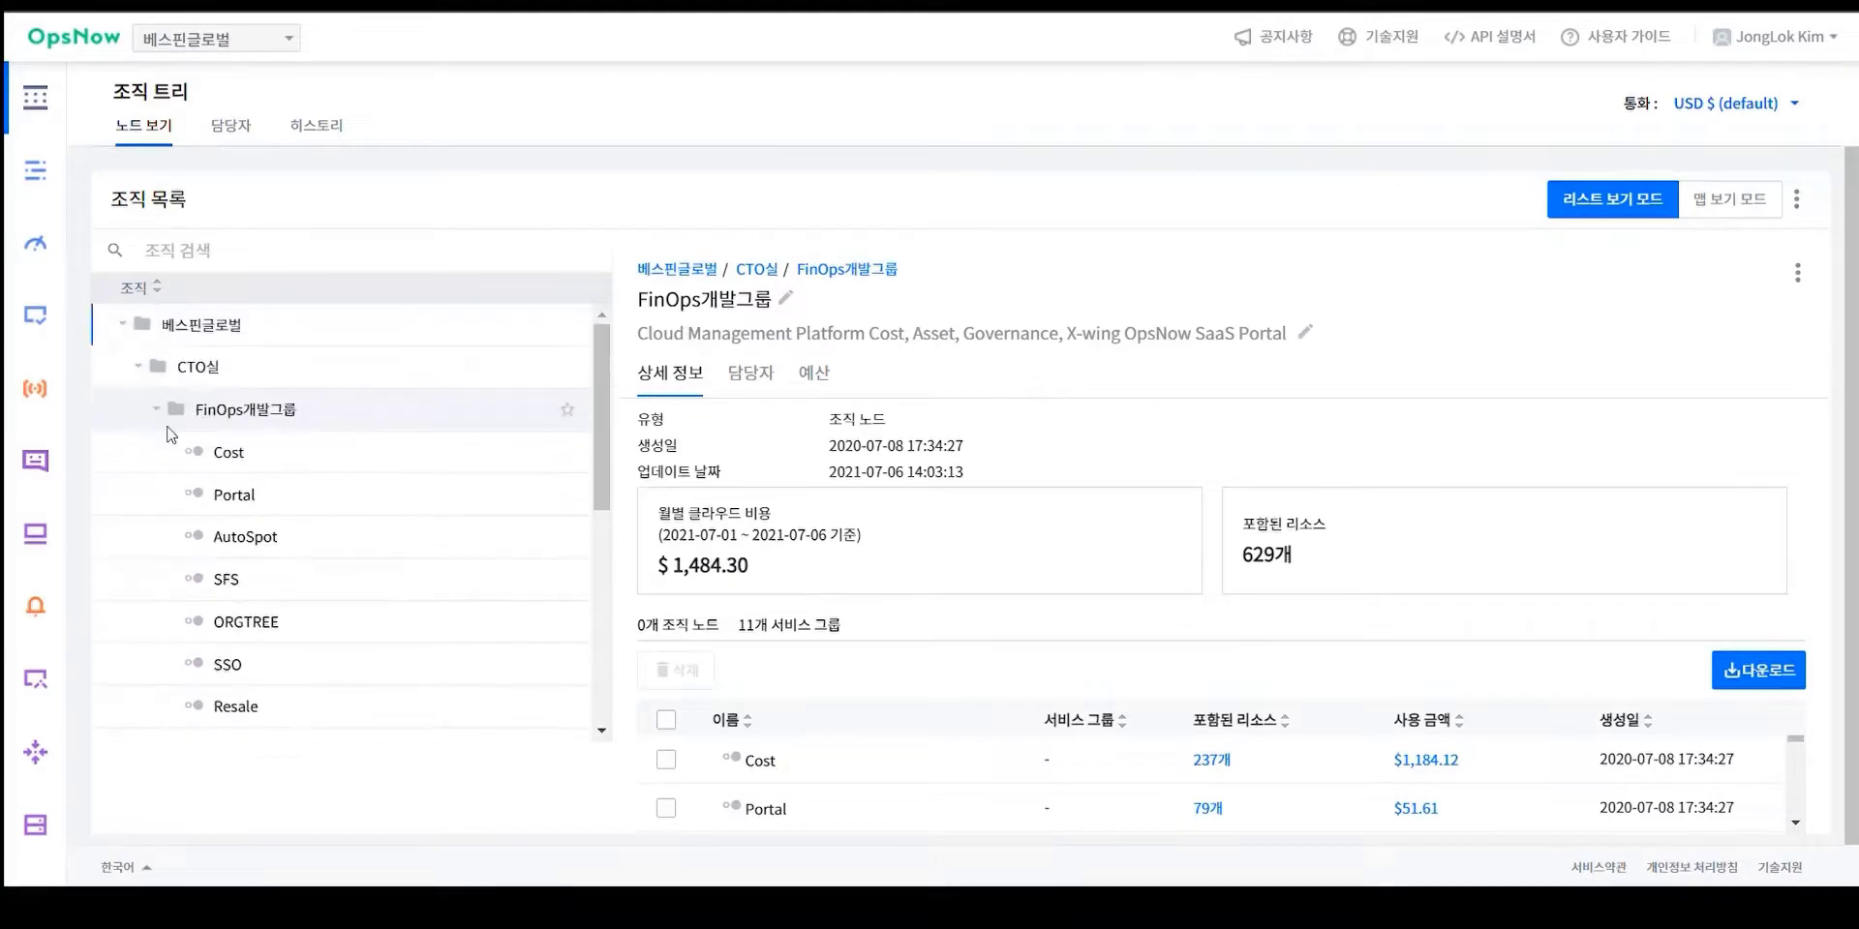
pyautogui.click(159, 415)
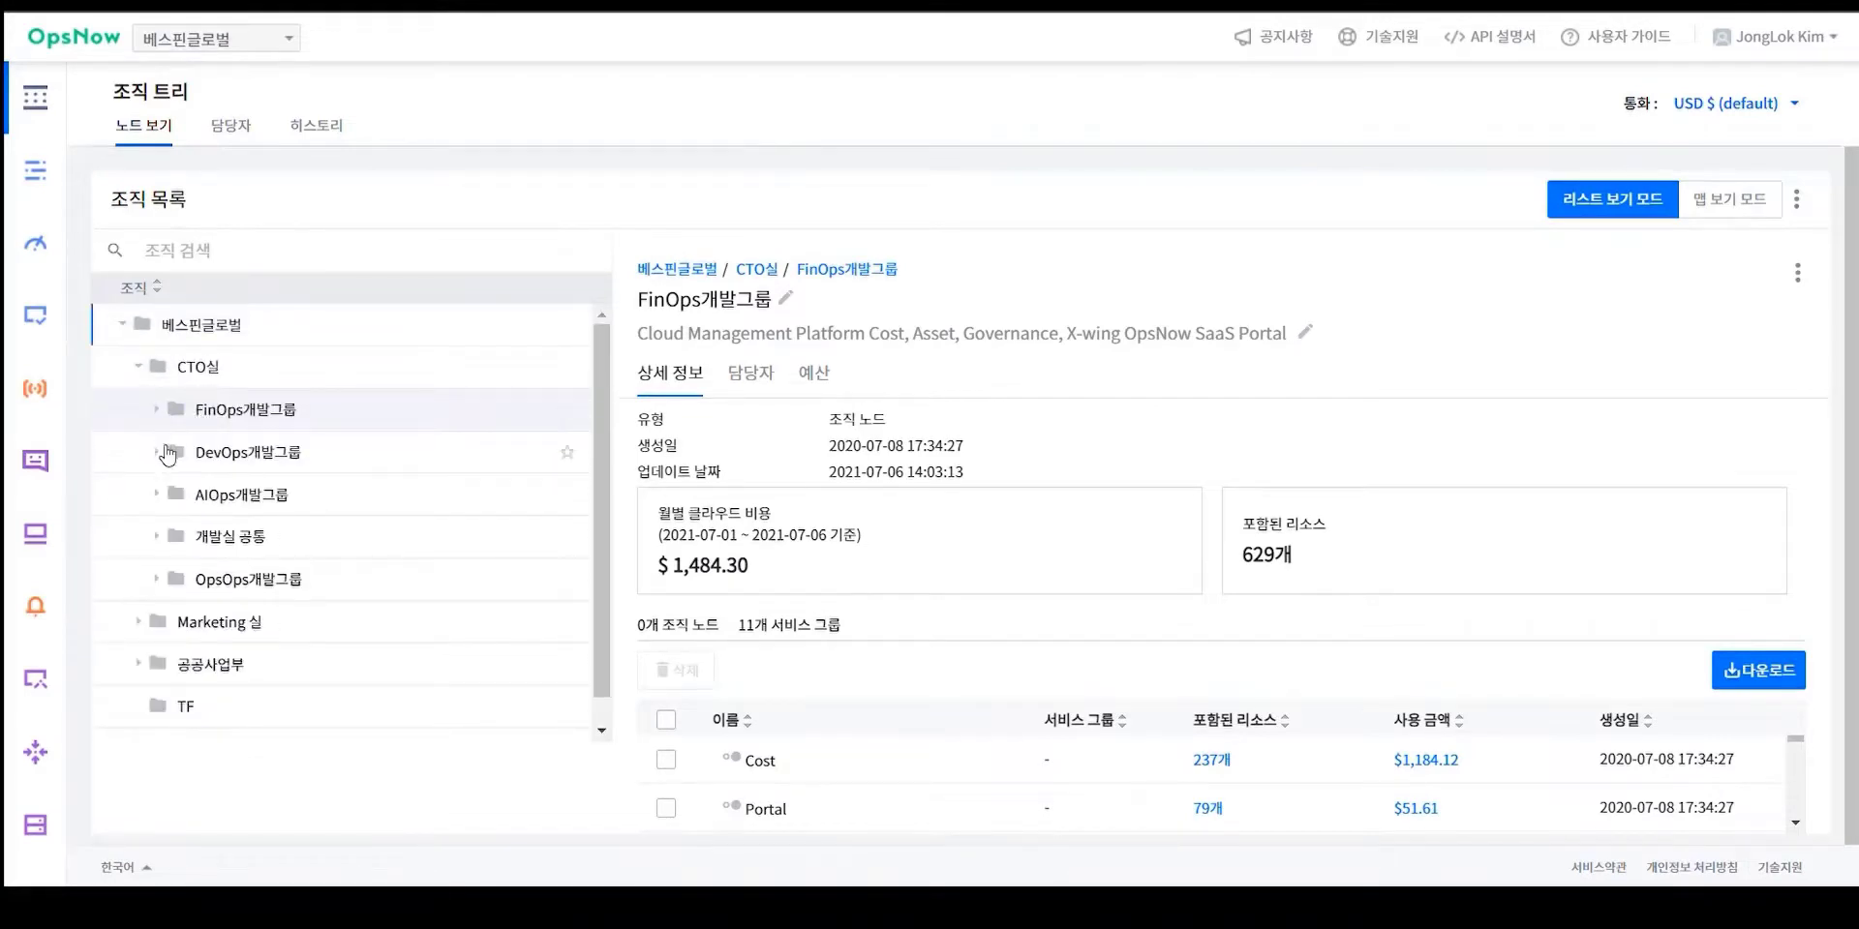
pyautogui.click(163, 457)
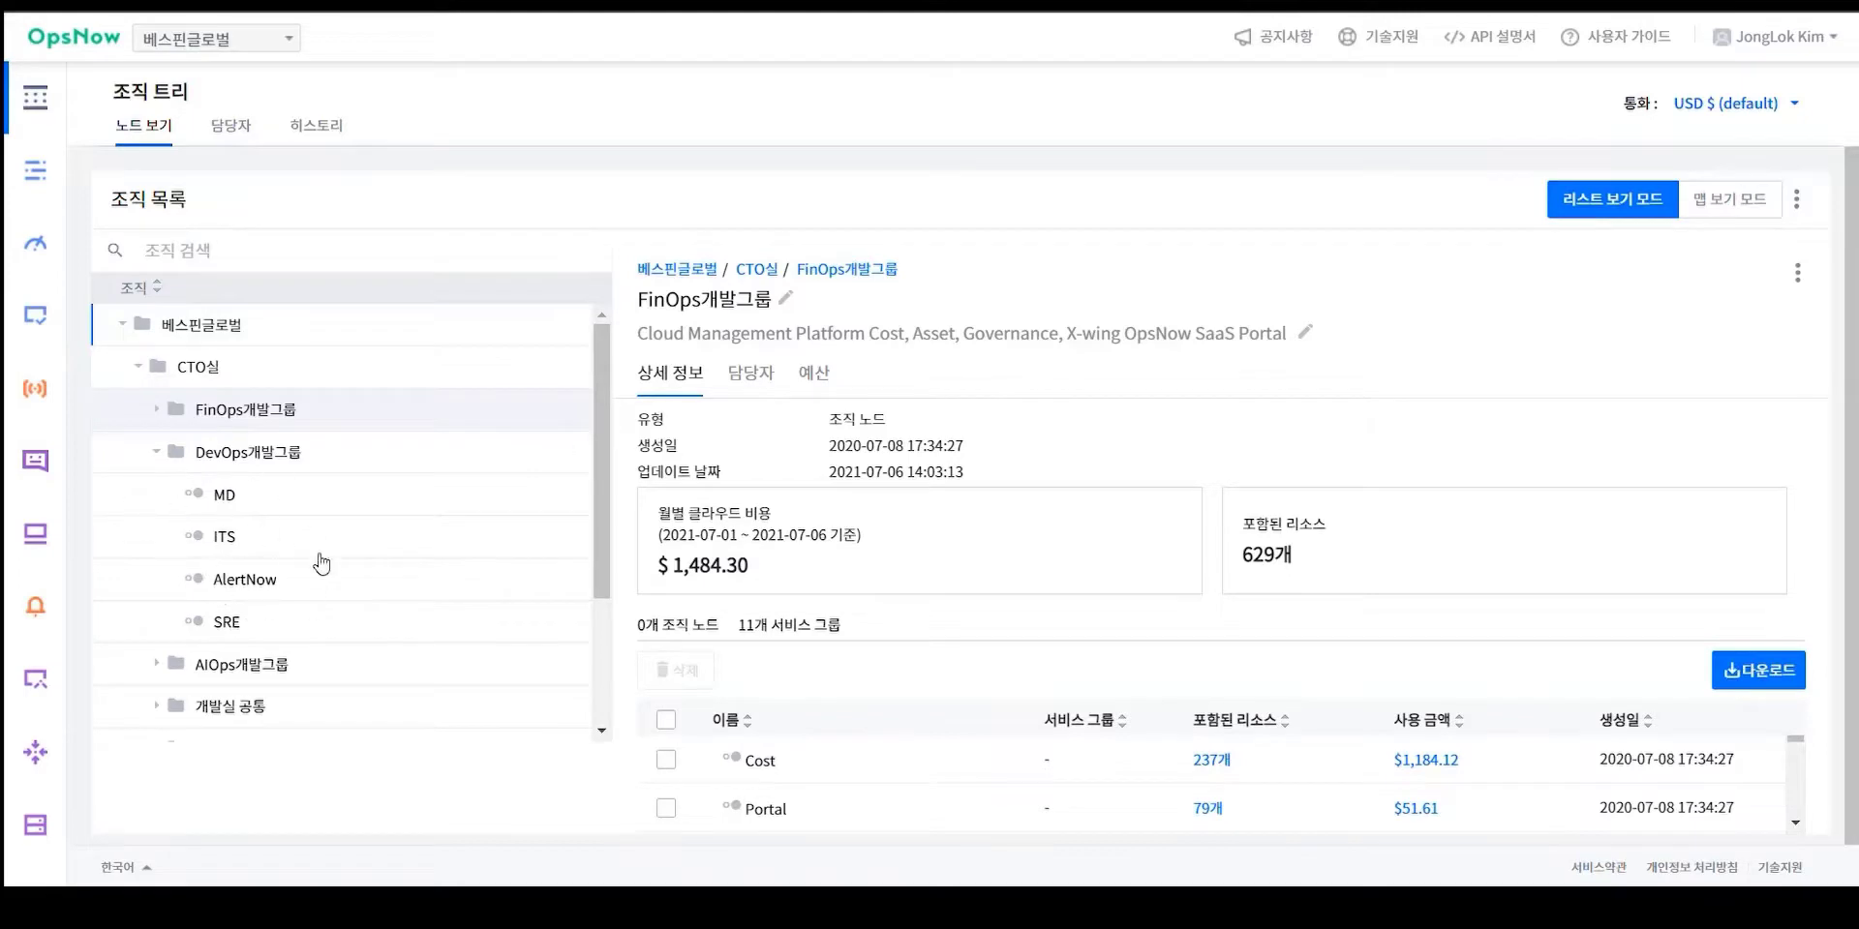
pyautogui.click(165, 455)
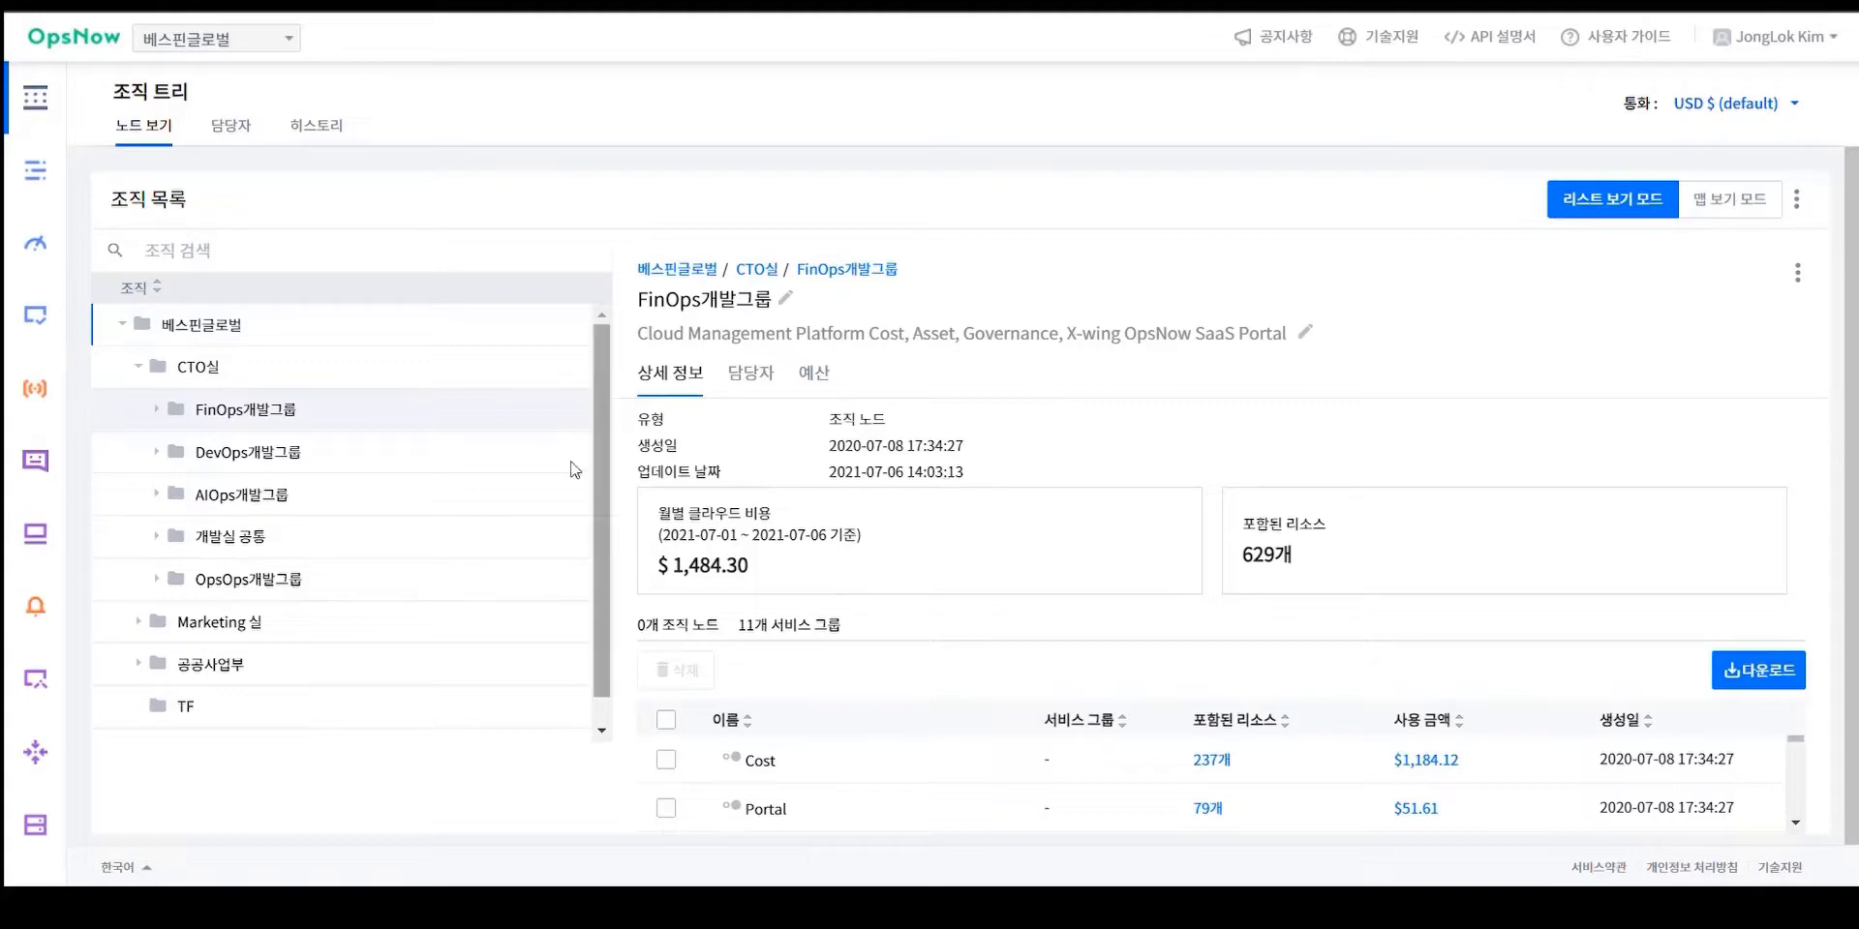
# - Open the details of the CTO실 node and review the resources and cost of each development group under it
pyautogui.click(205, 380)
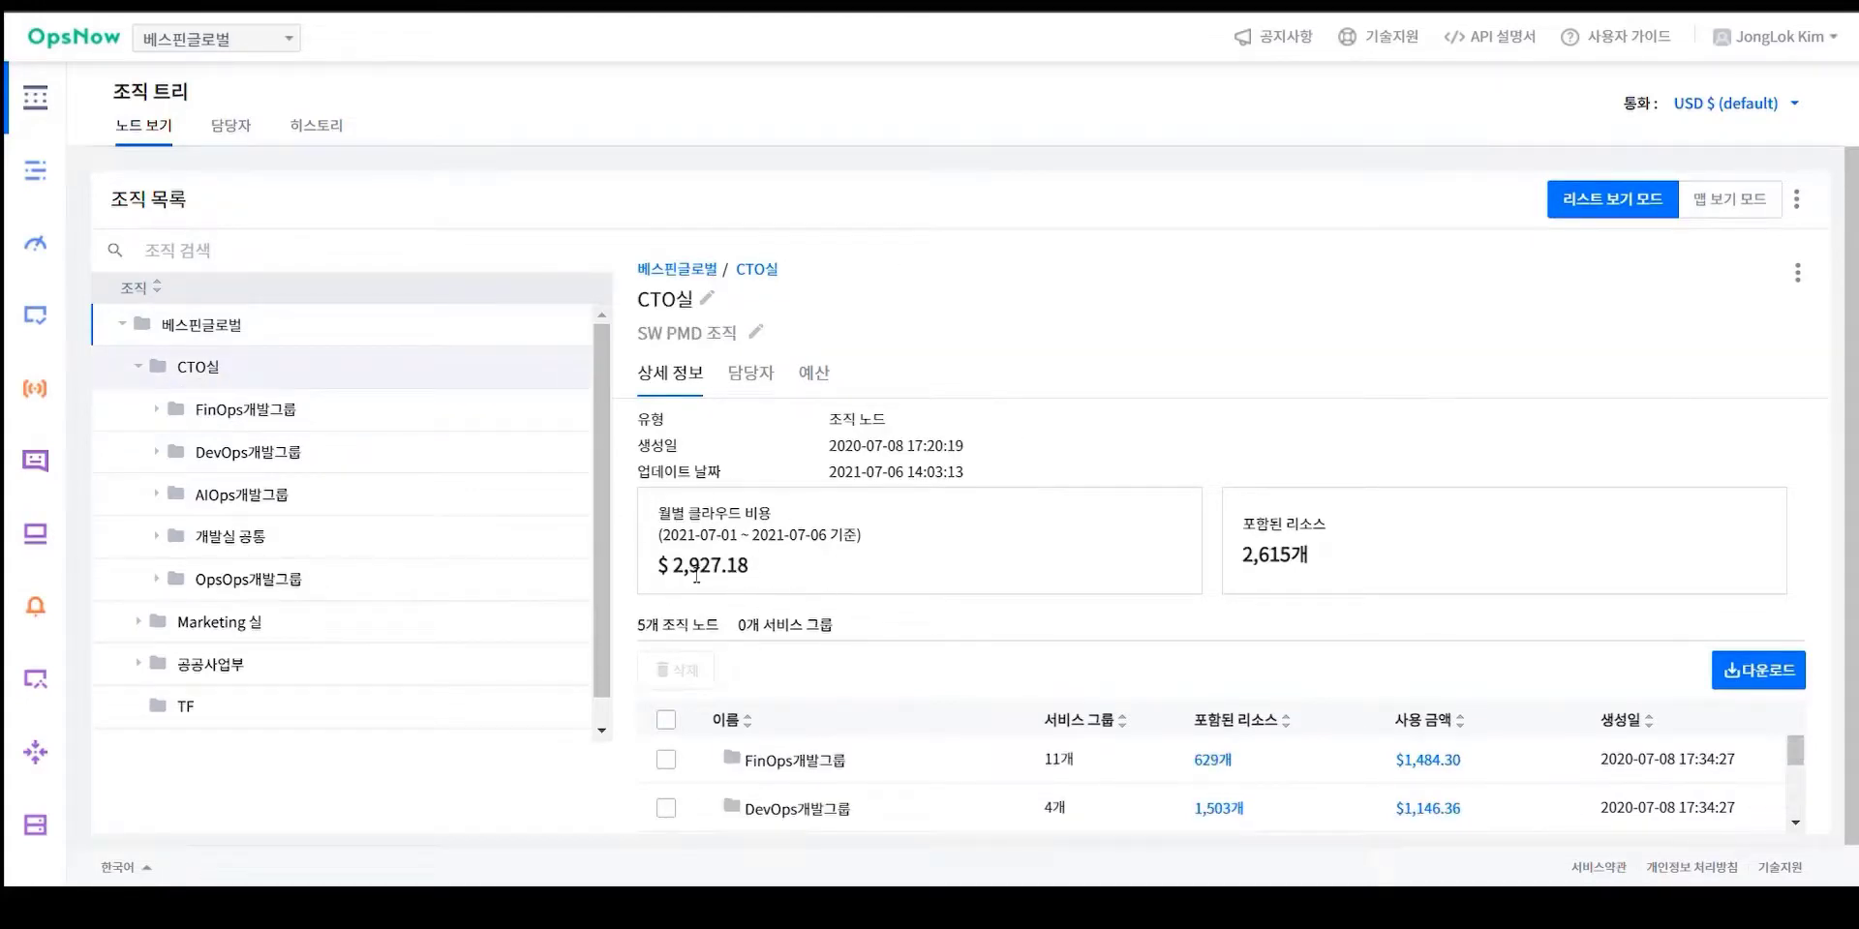
pyautogui.scroll(-1, 860, 610)
pyautogui.scroll(-3, 1058, 759)
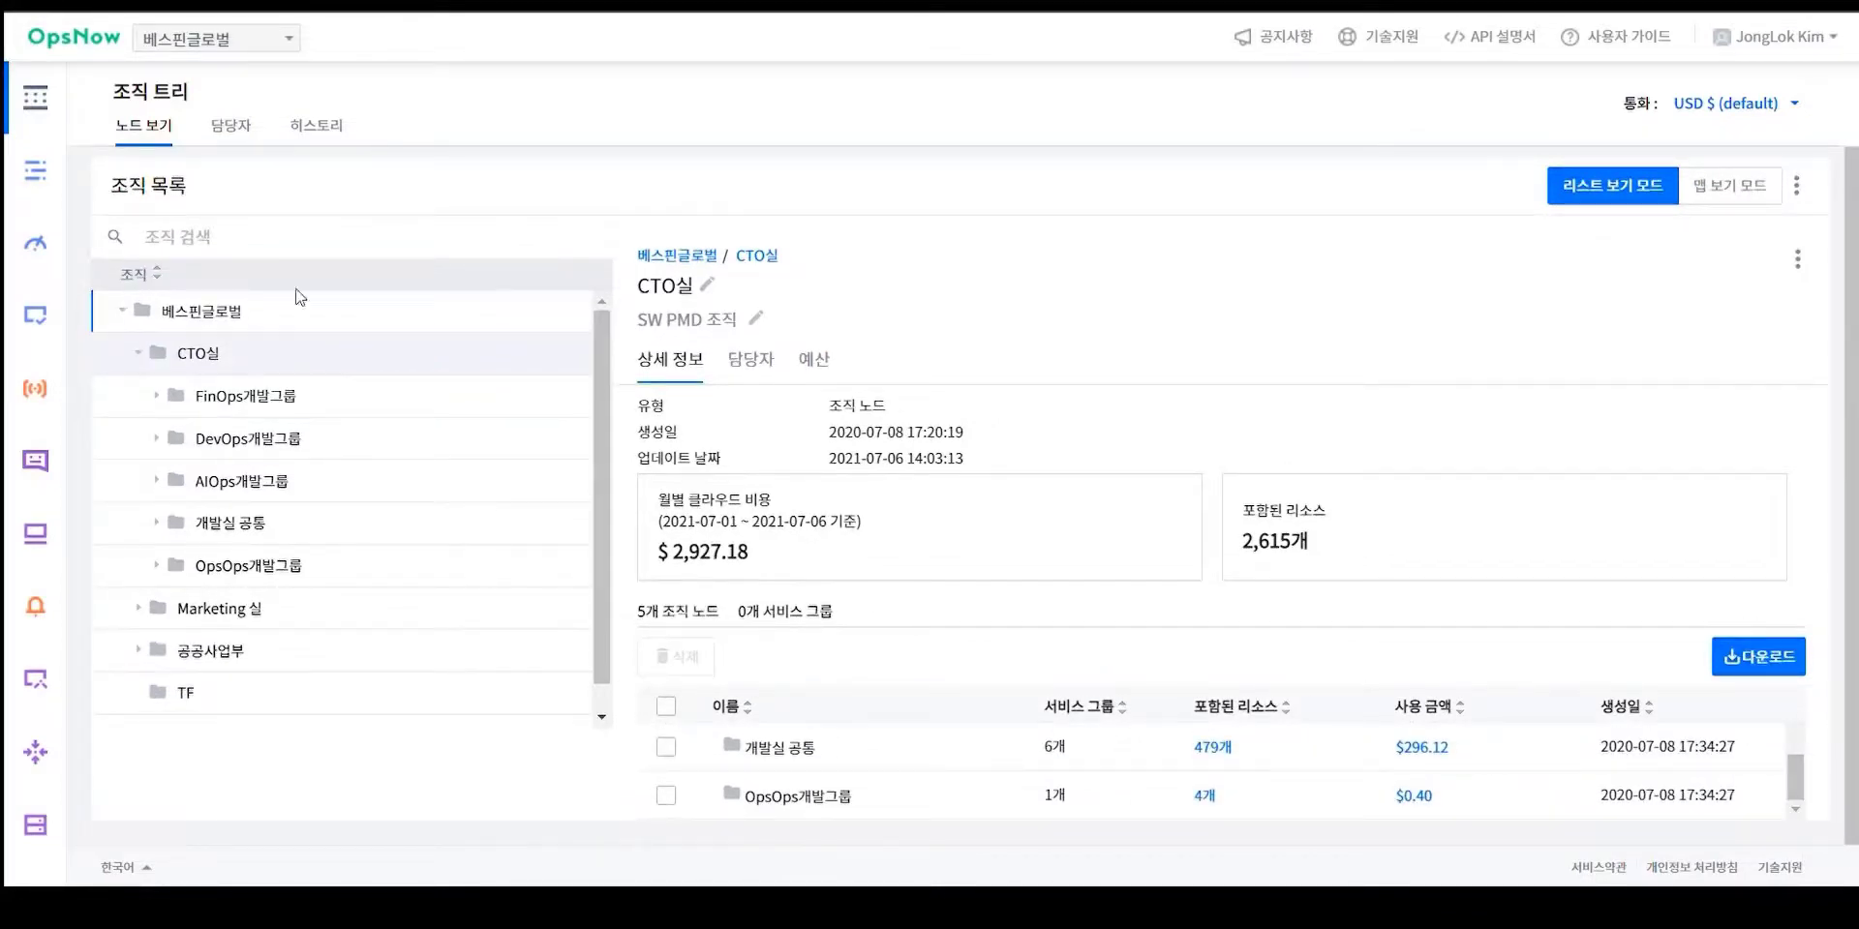
# - Open the details of the FinOps개발그룹 node and review the resources and cost of each of its service groups
pyautogui.click(259, 399)
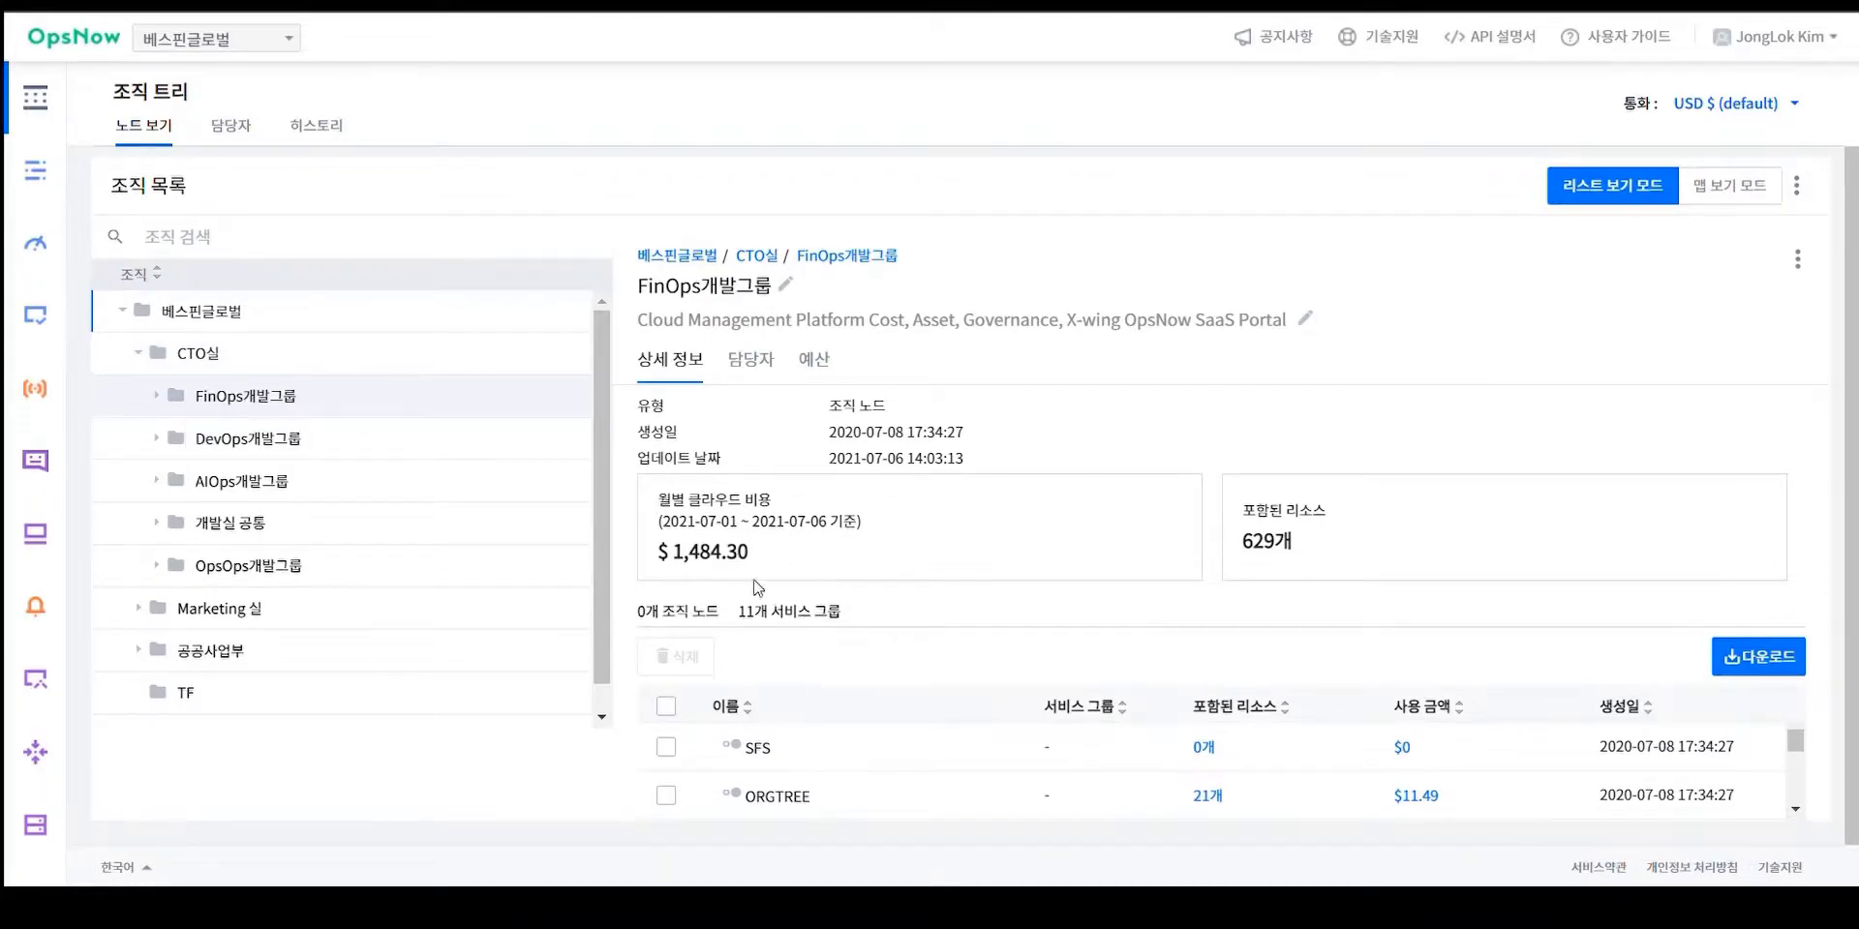
pyautogui.scroll(-3, 995, 751)
pyautogui.scroll(4, 1157, 774)
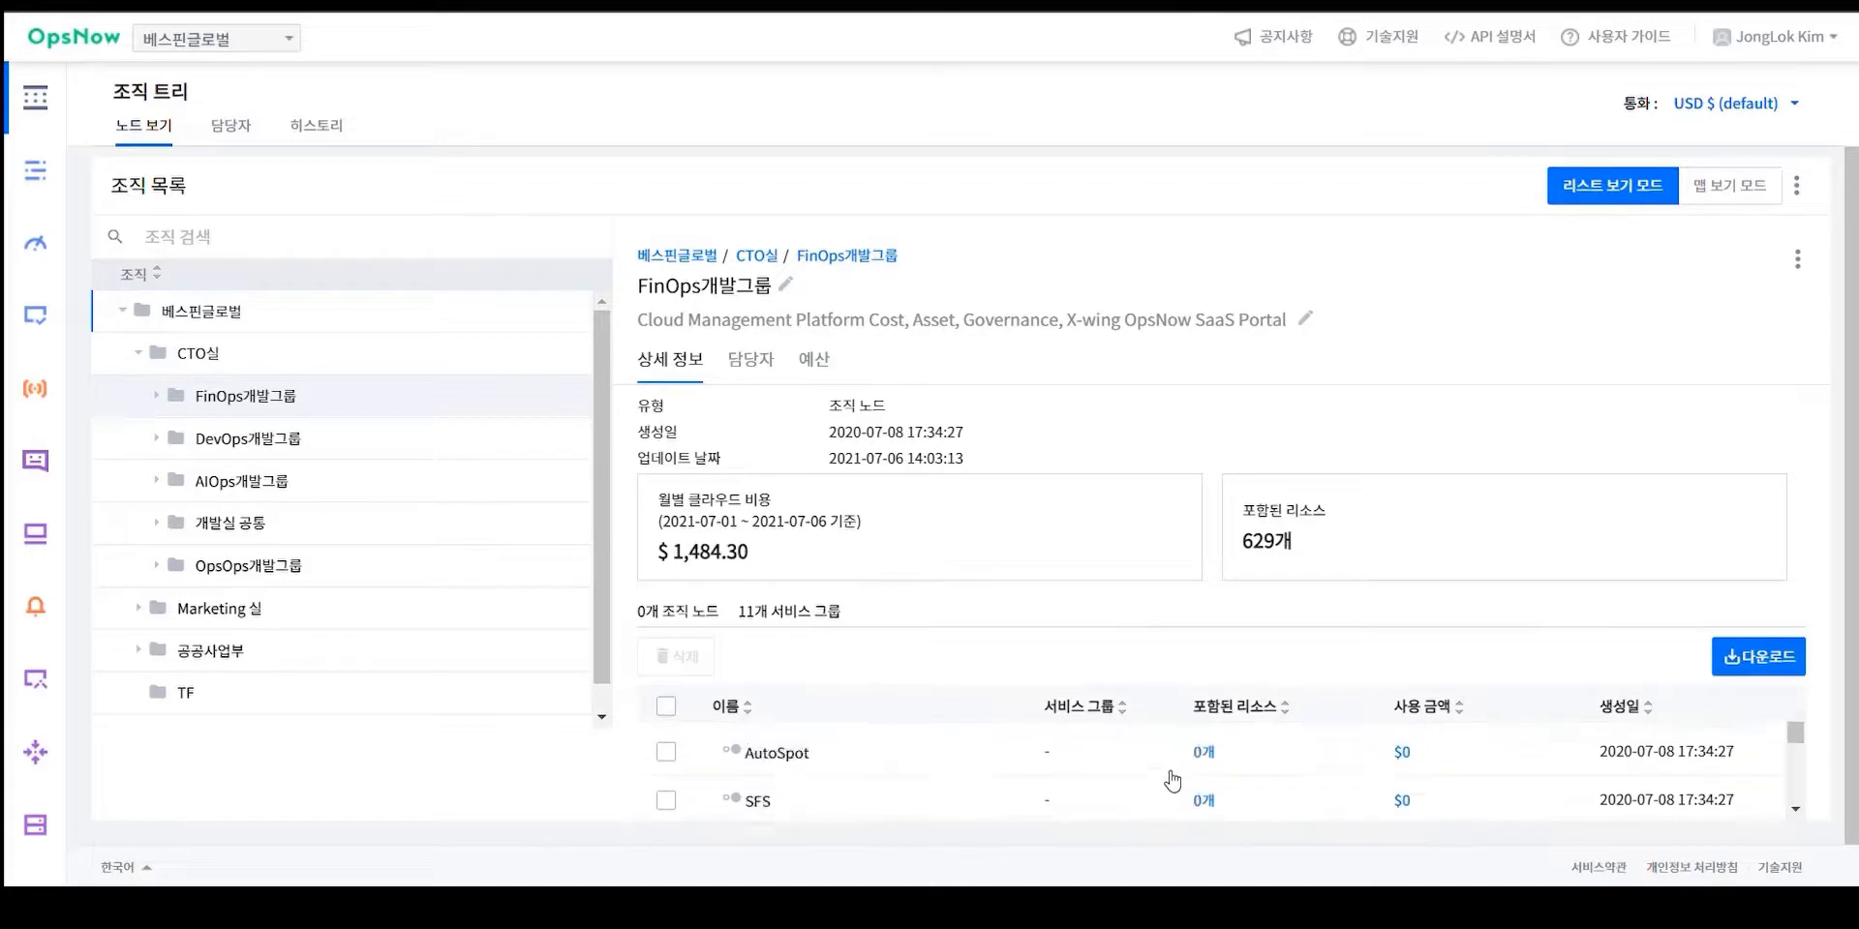
# - Look over the service groups under the FinOps개발그룹 node, the organization tree's managers and its change history
pyautogui.scroll(3, 1174, 779)
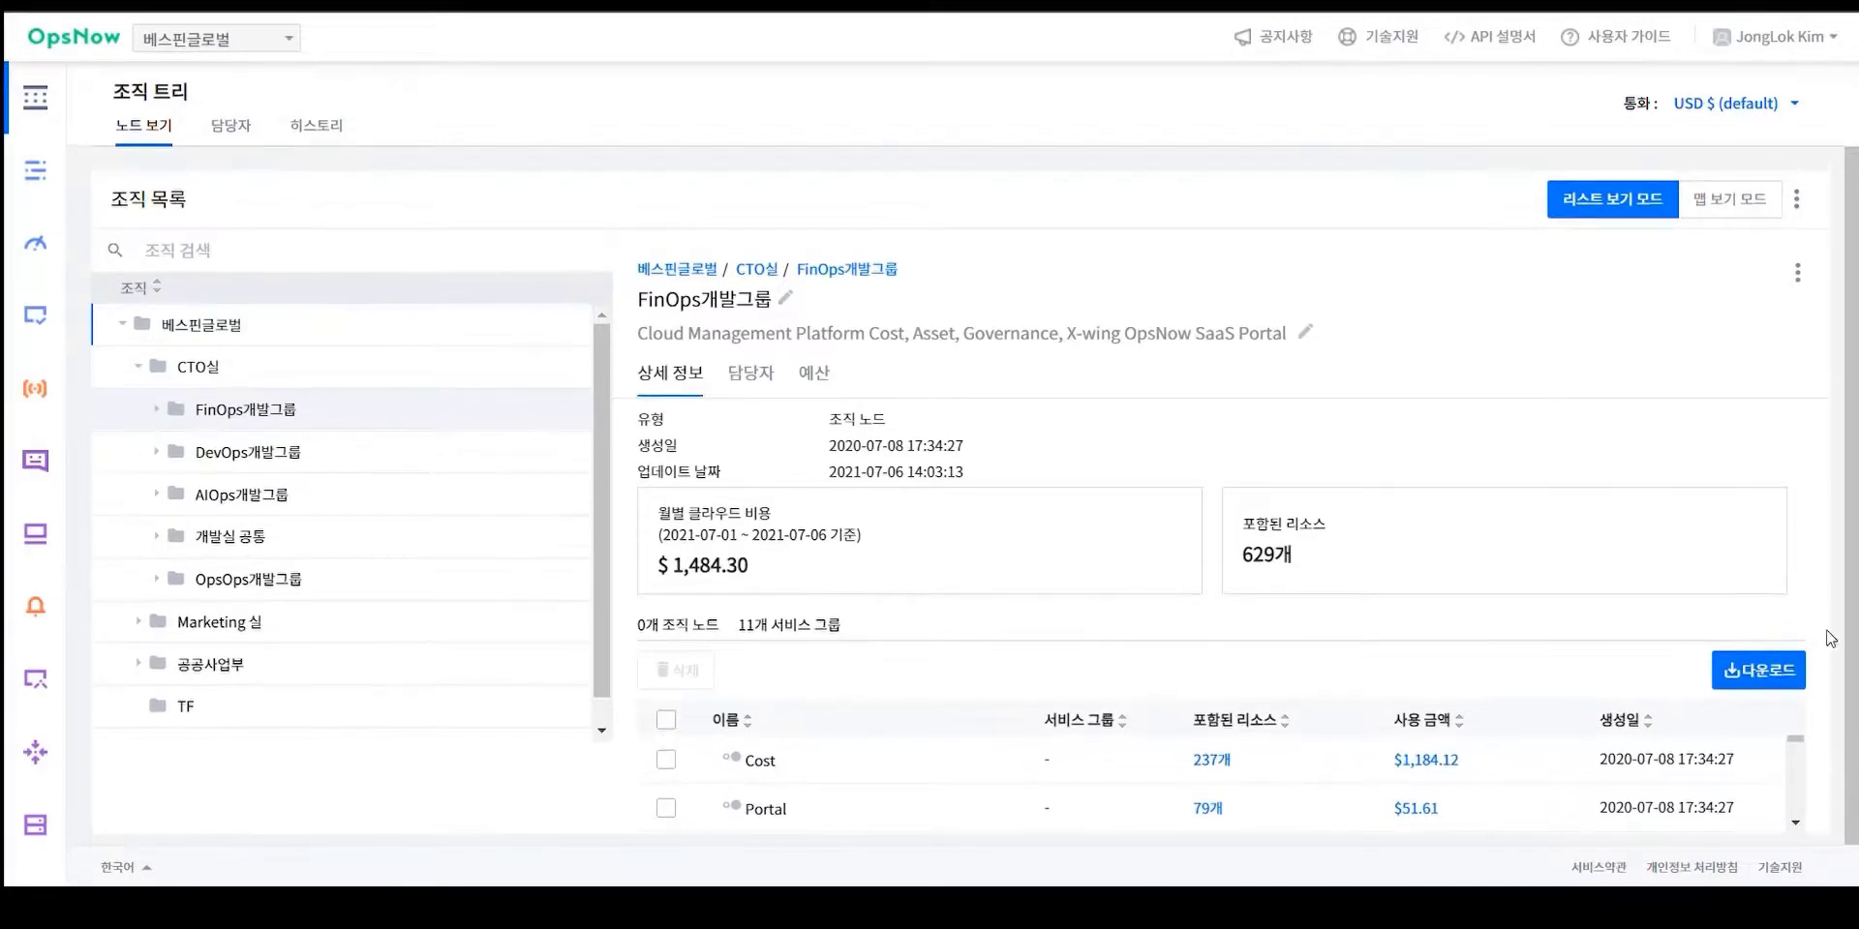
pyautogui.scroll(-1, 1830, 639)
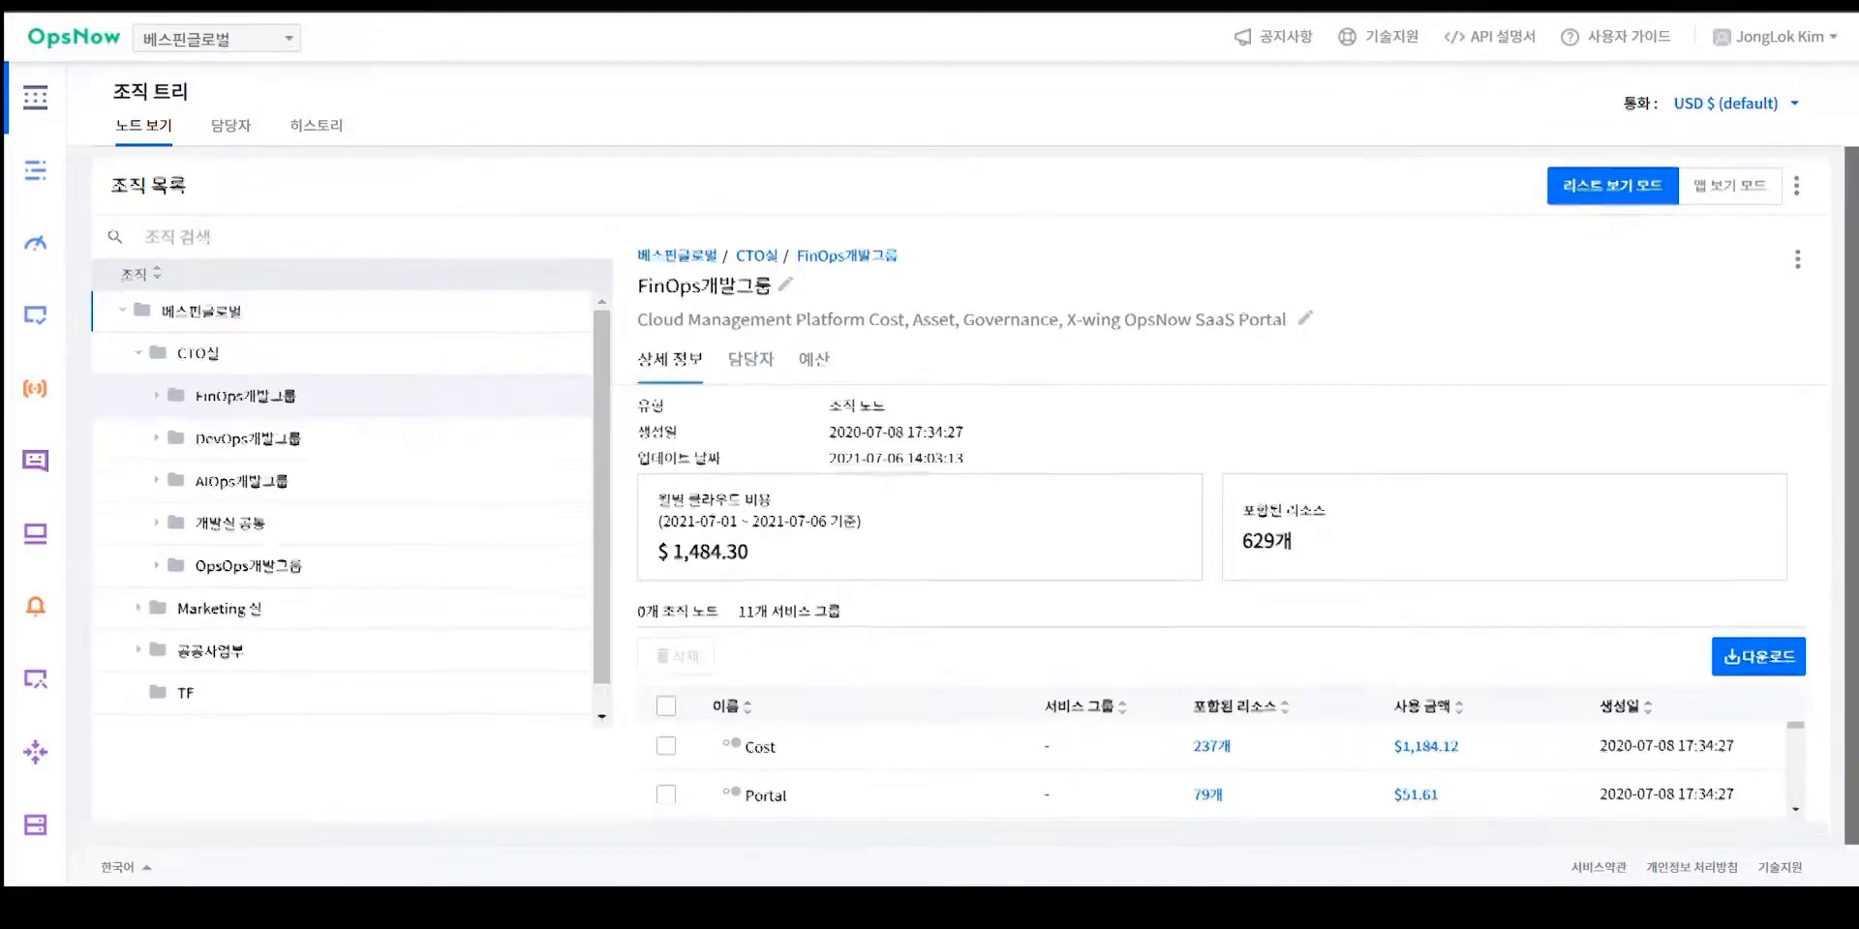
pyautogui.click(230, 126)
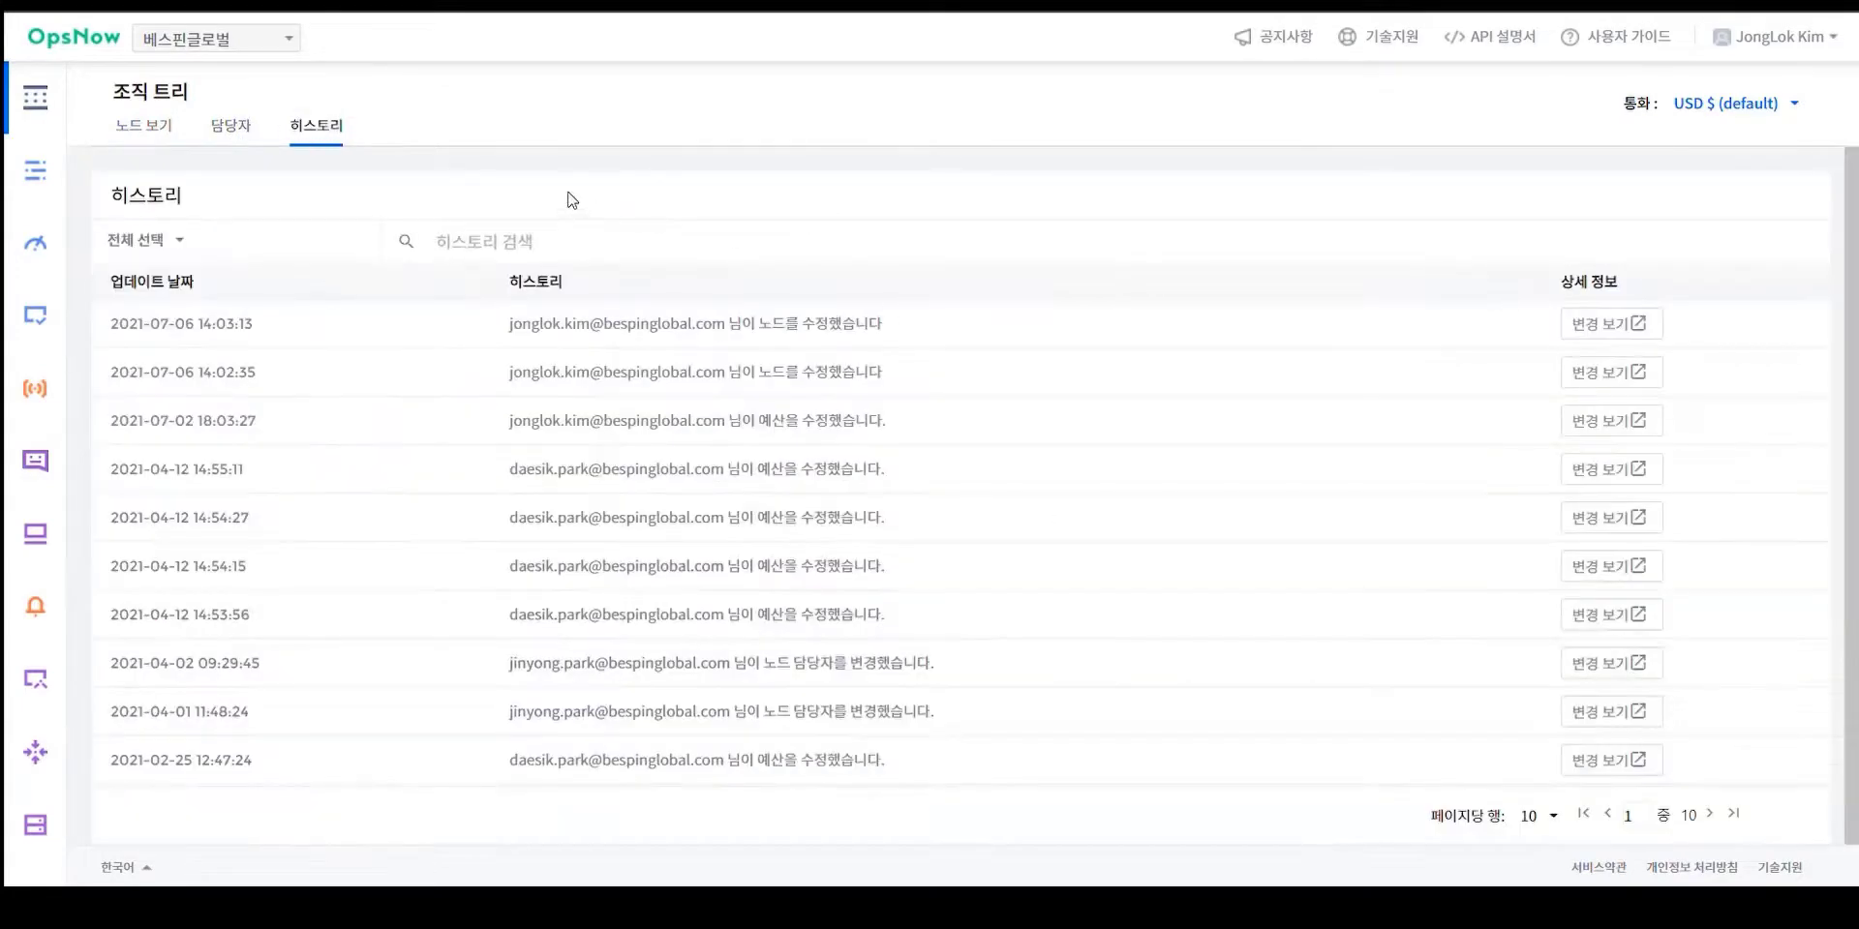
# - Save the budget settings (예산 설정) of the 베스핀글로벌 root node and review its managers and details
pyautogui.click(174, 133)
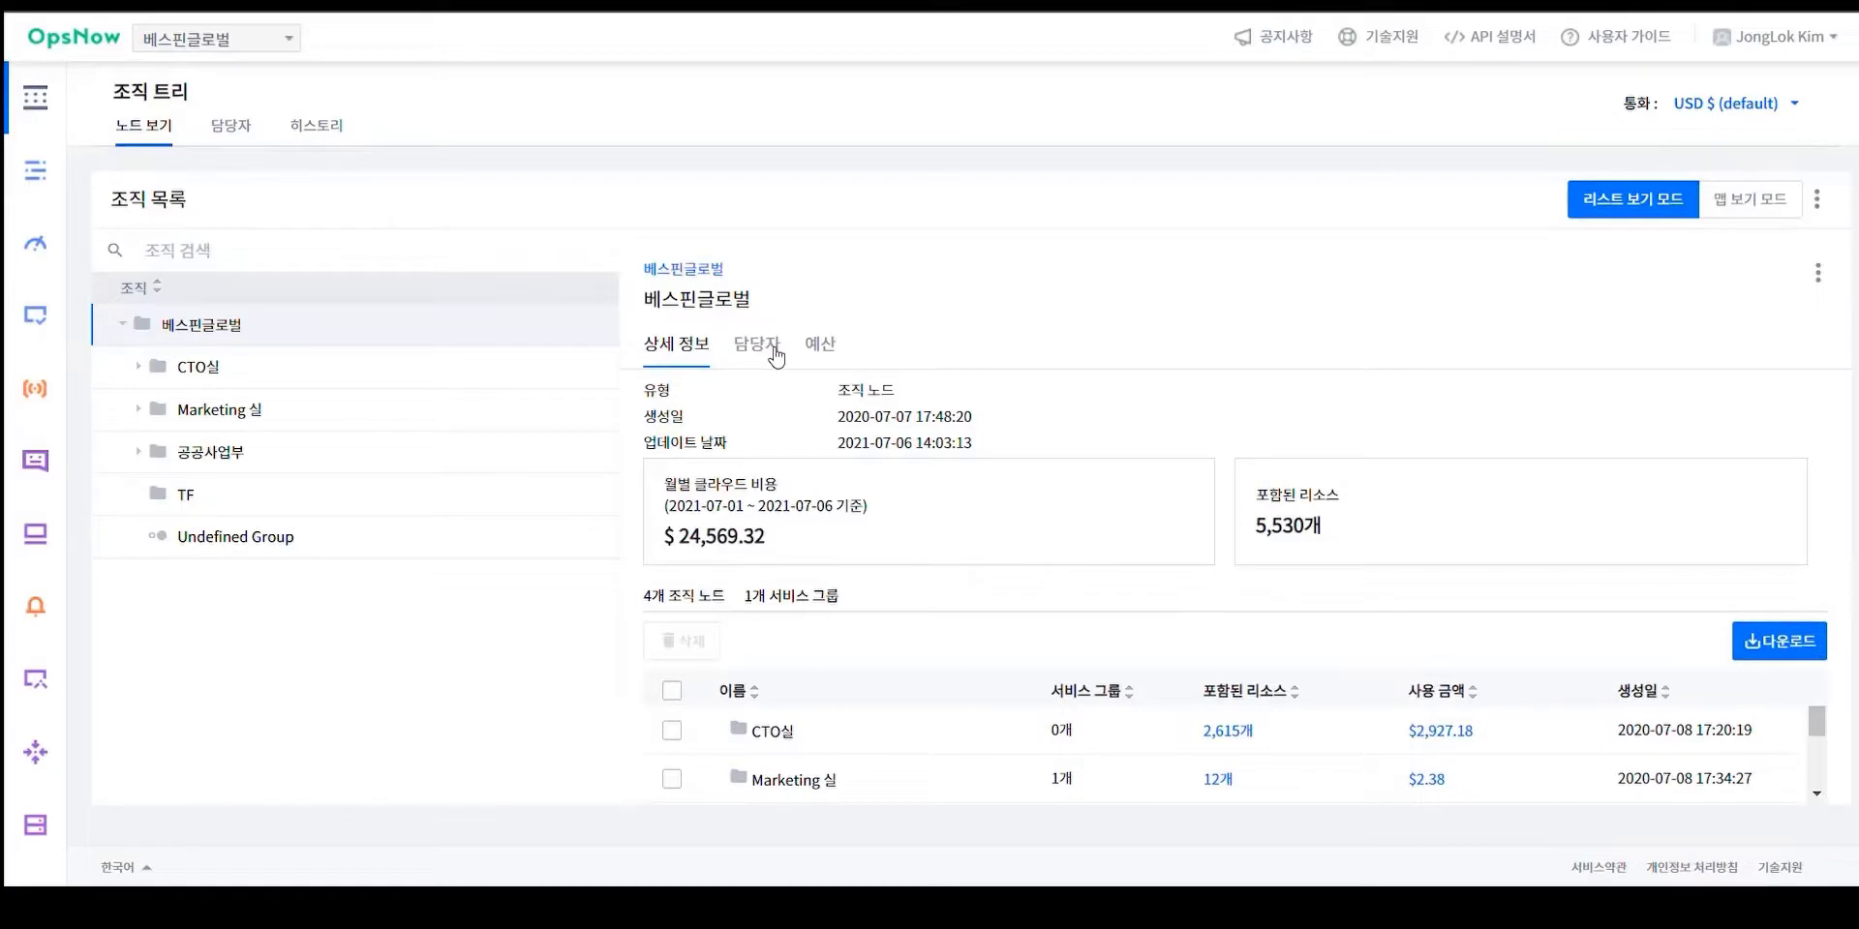
pyautogui.click(821, 348)
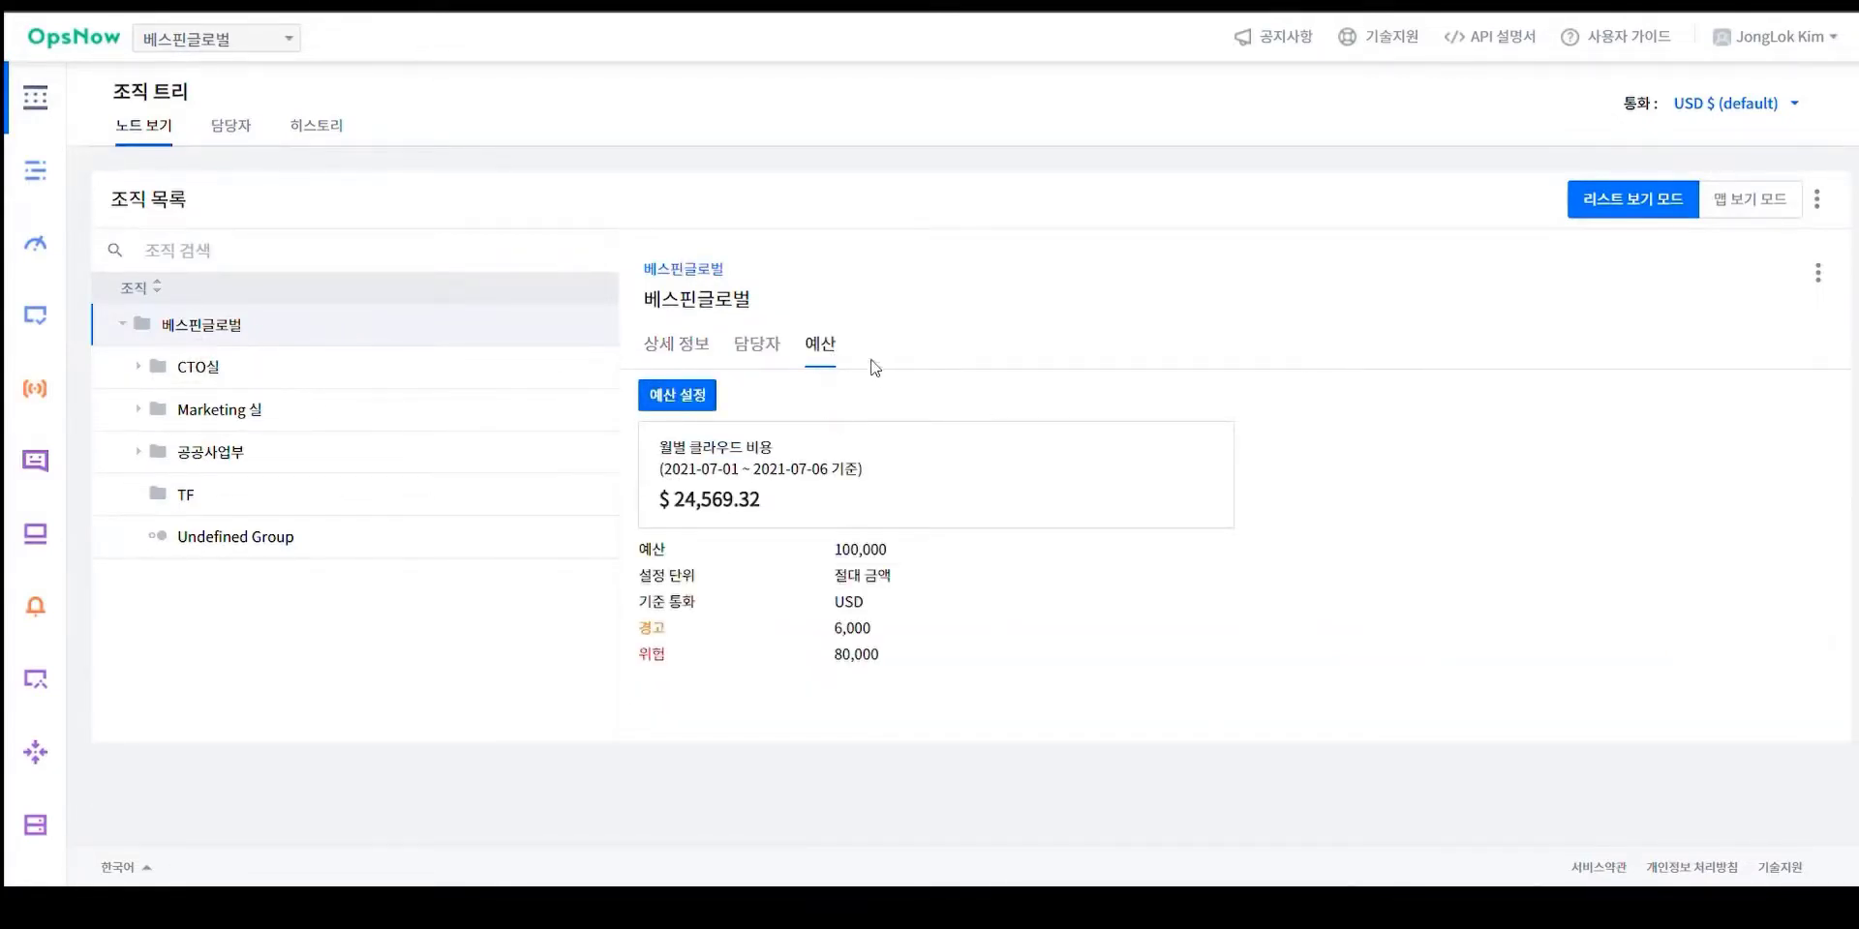
pyautogui.click(709, 410)
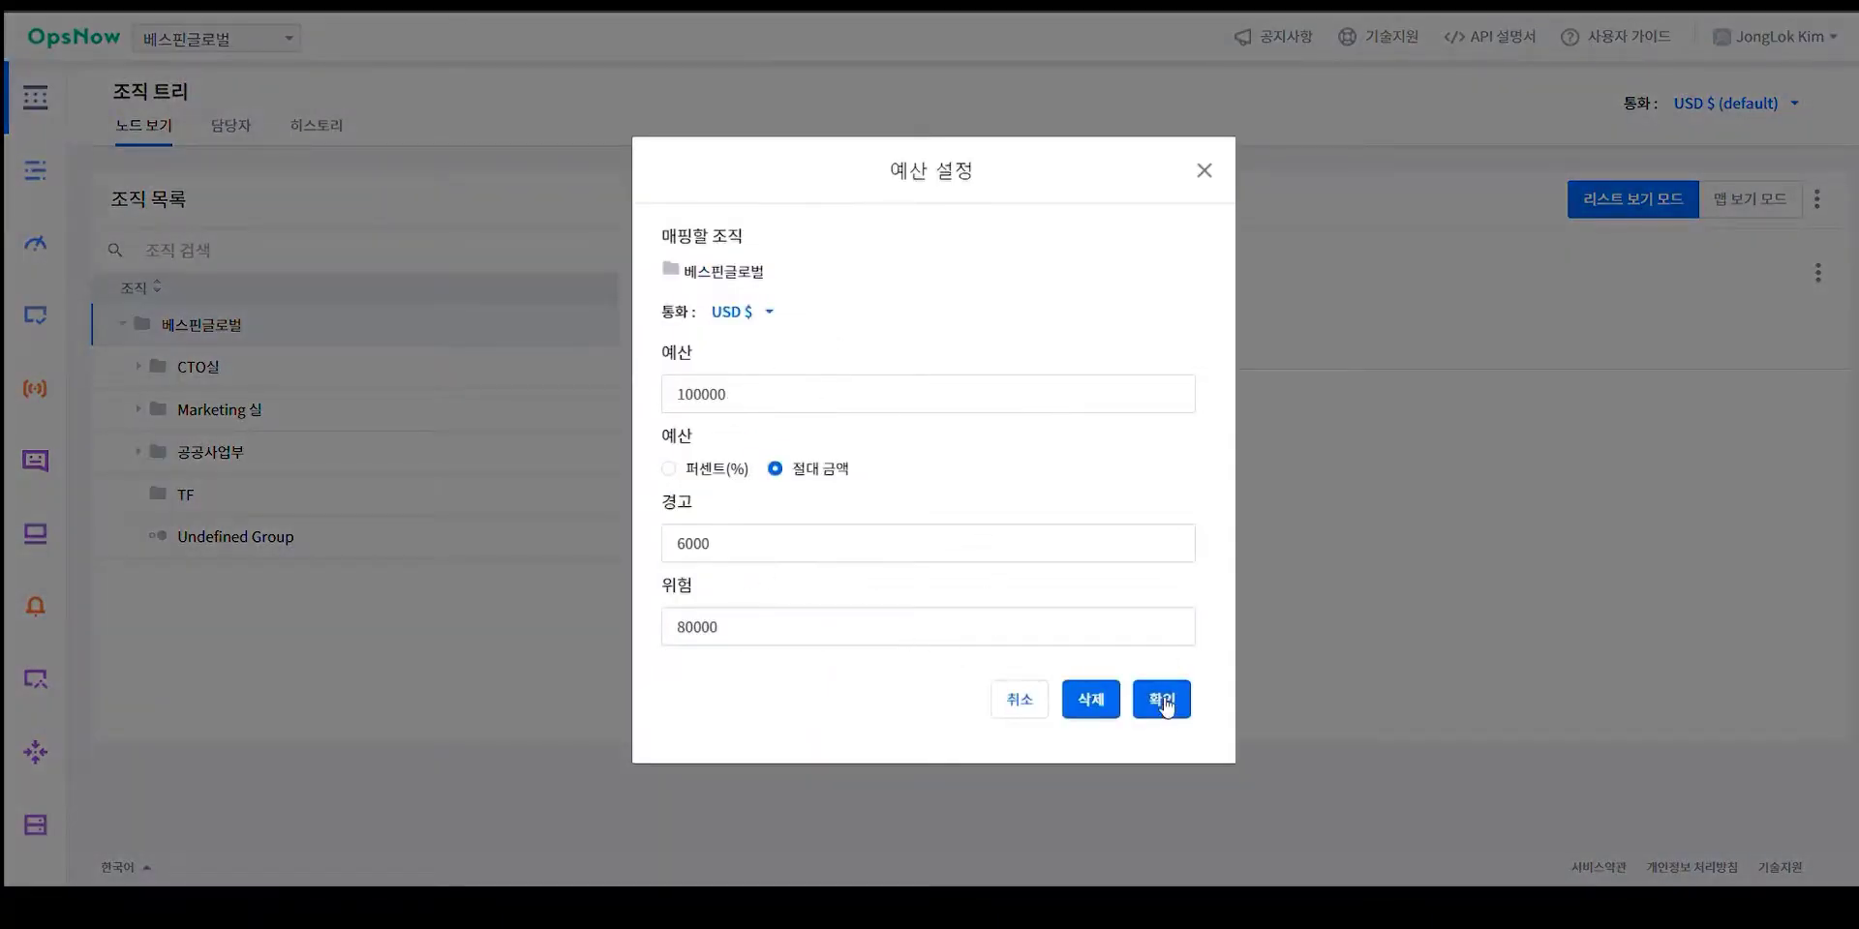
pyautogui.click(1168, 703)
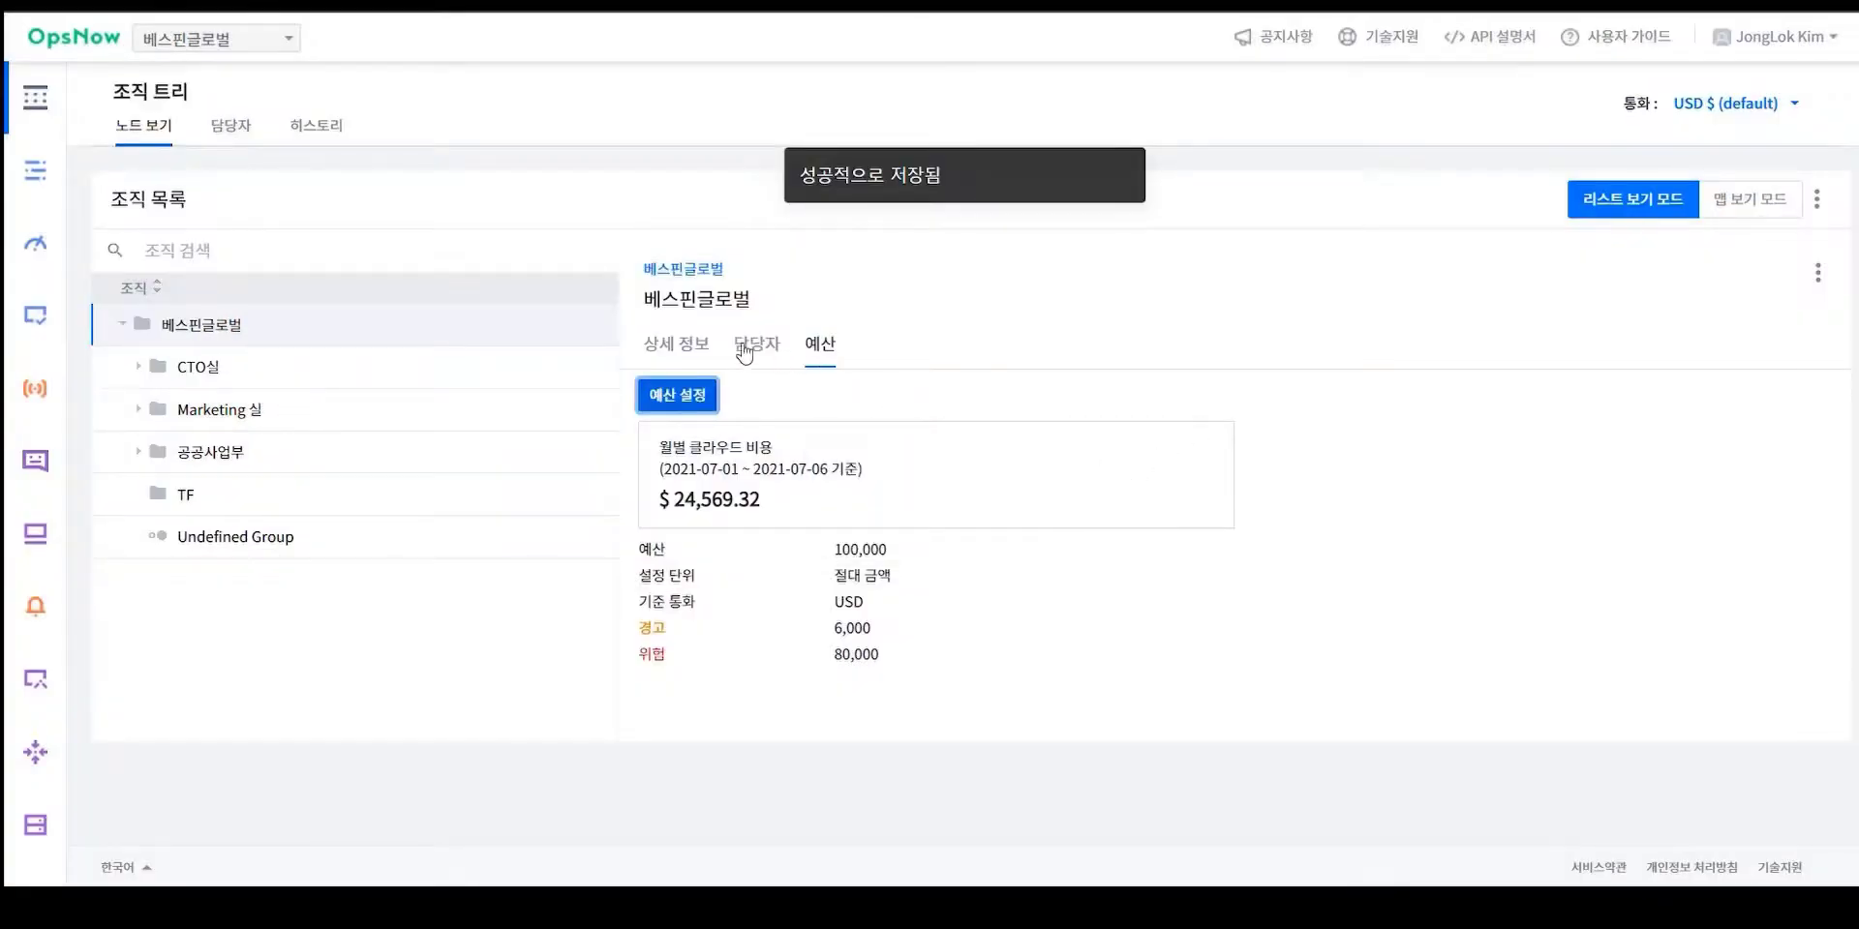
pyautogui.click(746, 348)
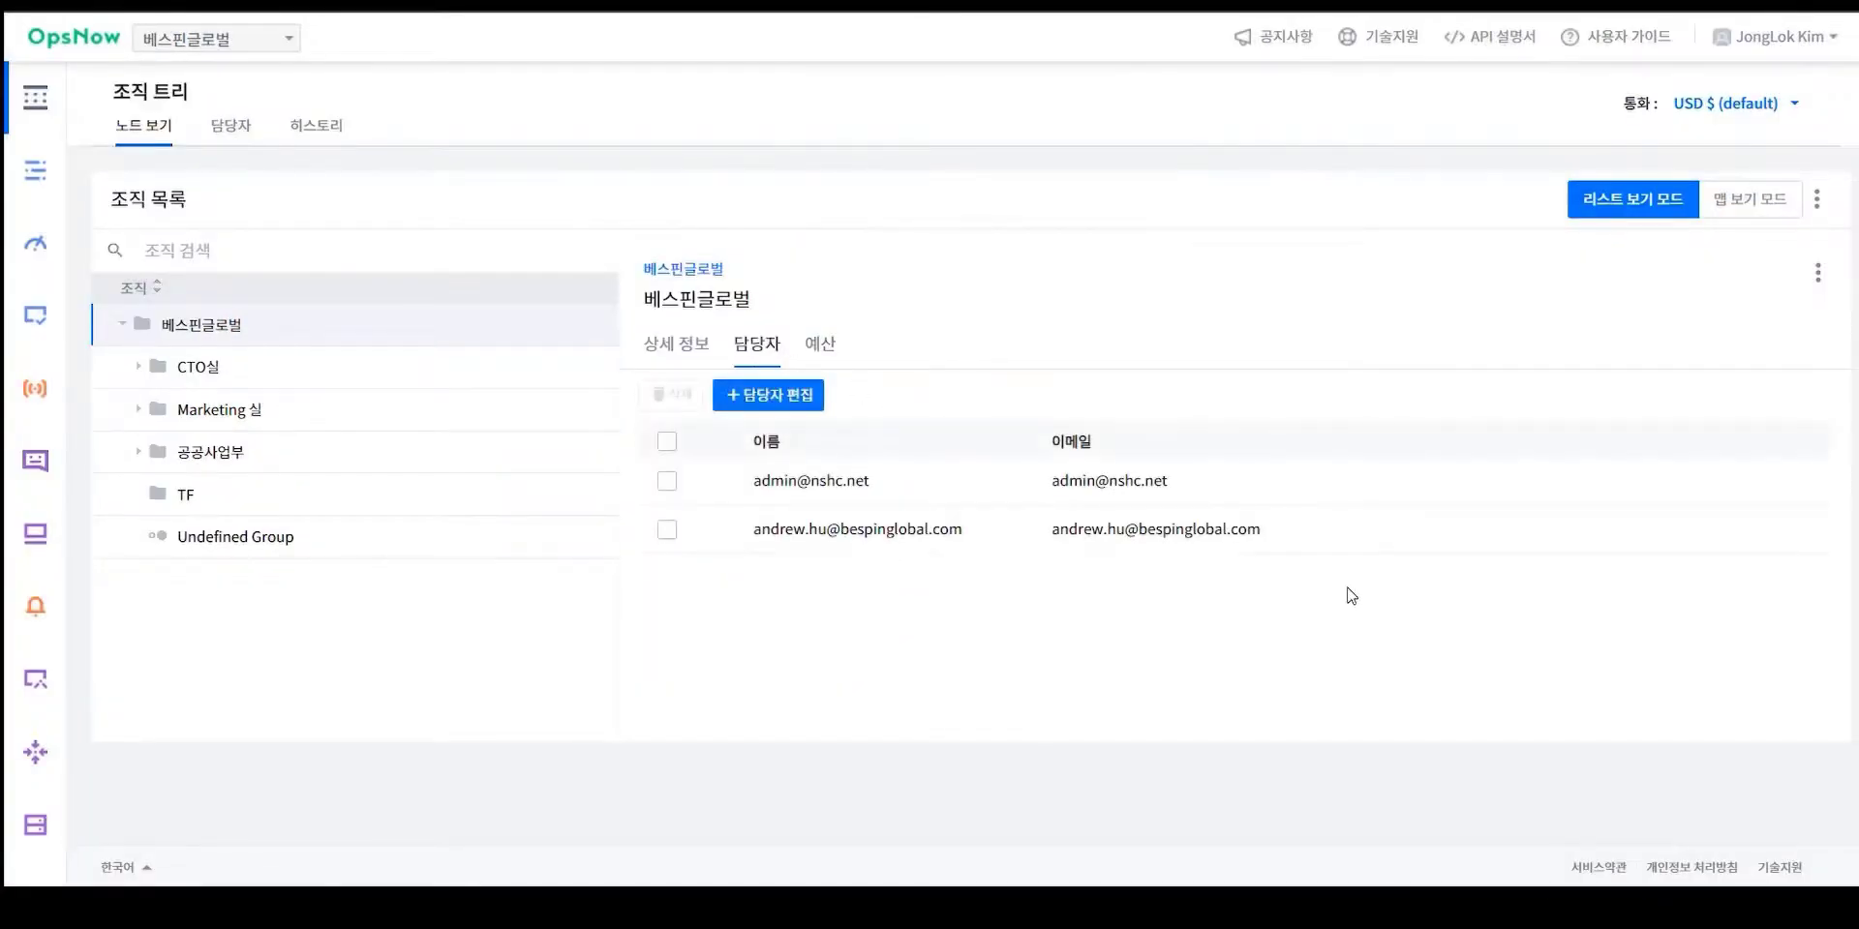
pyautogui.click(681, 347)
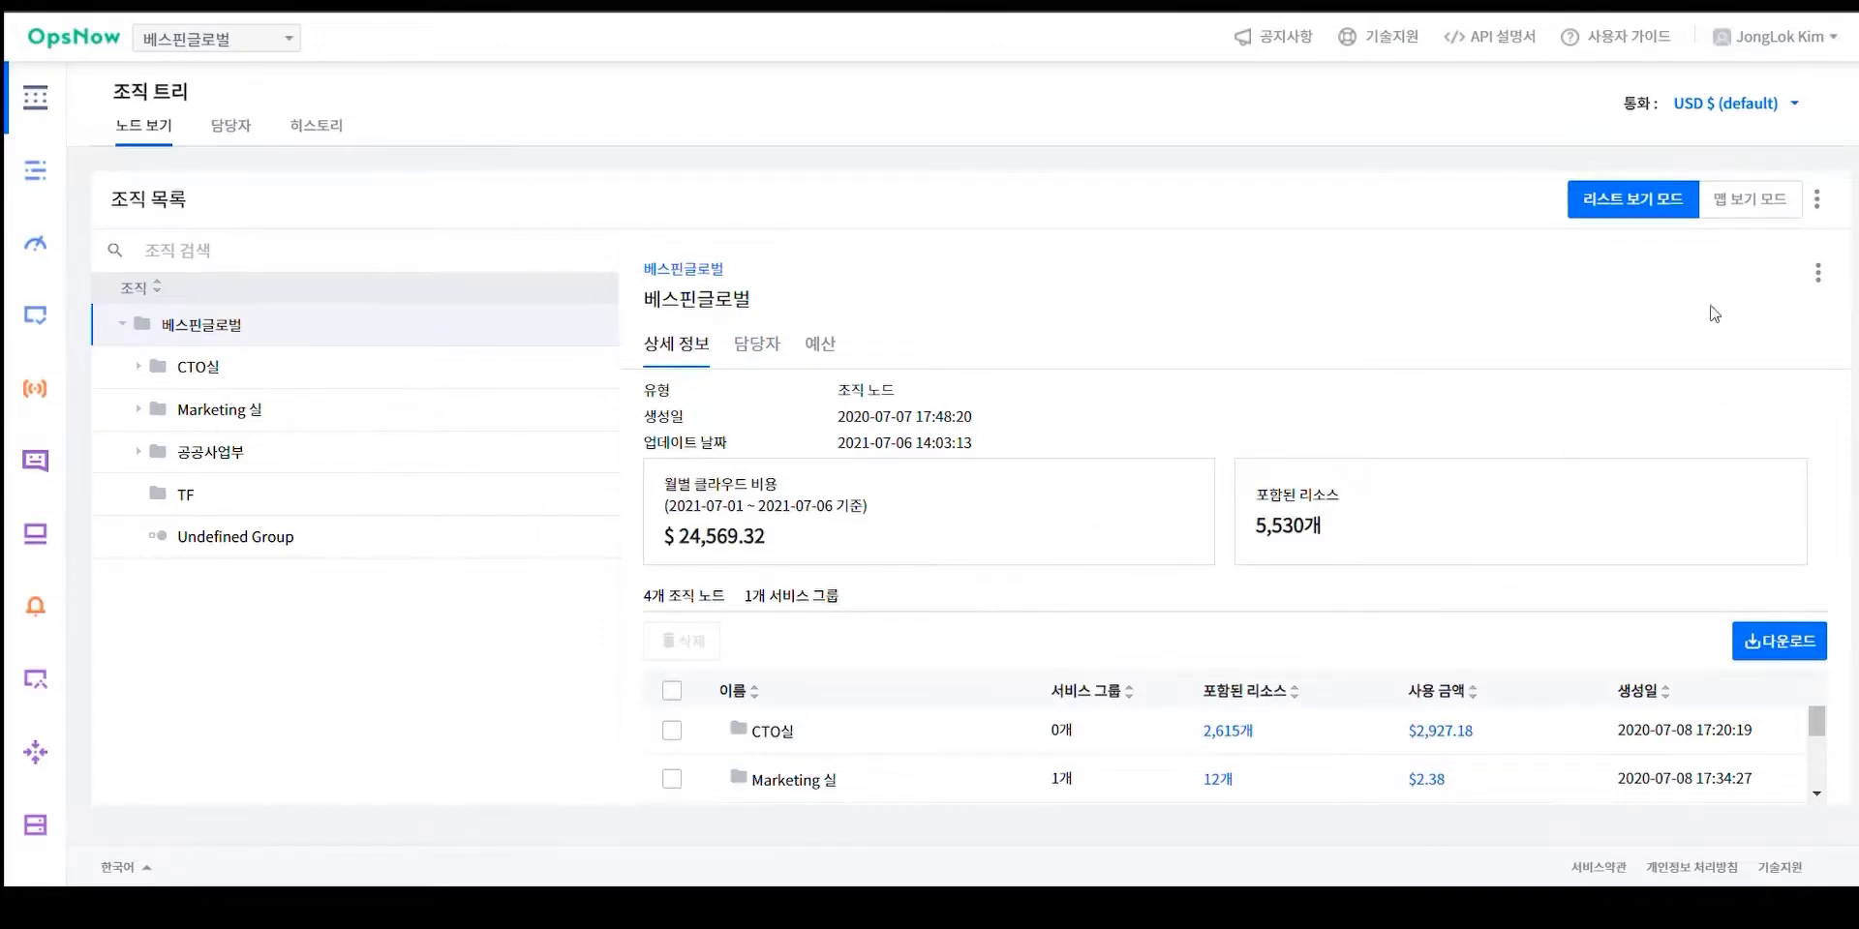
# - Switch the organization tree to map view and inspect the details of the OpsOps개발그룹 node
pyautogui.click(1758, 209)
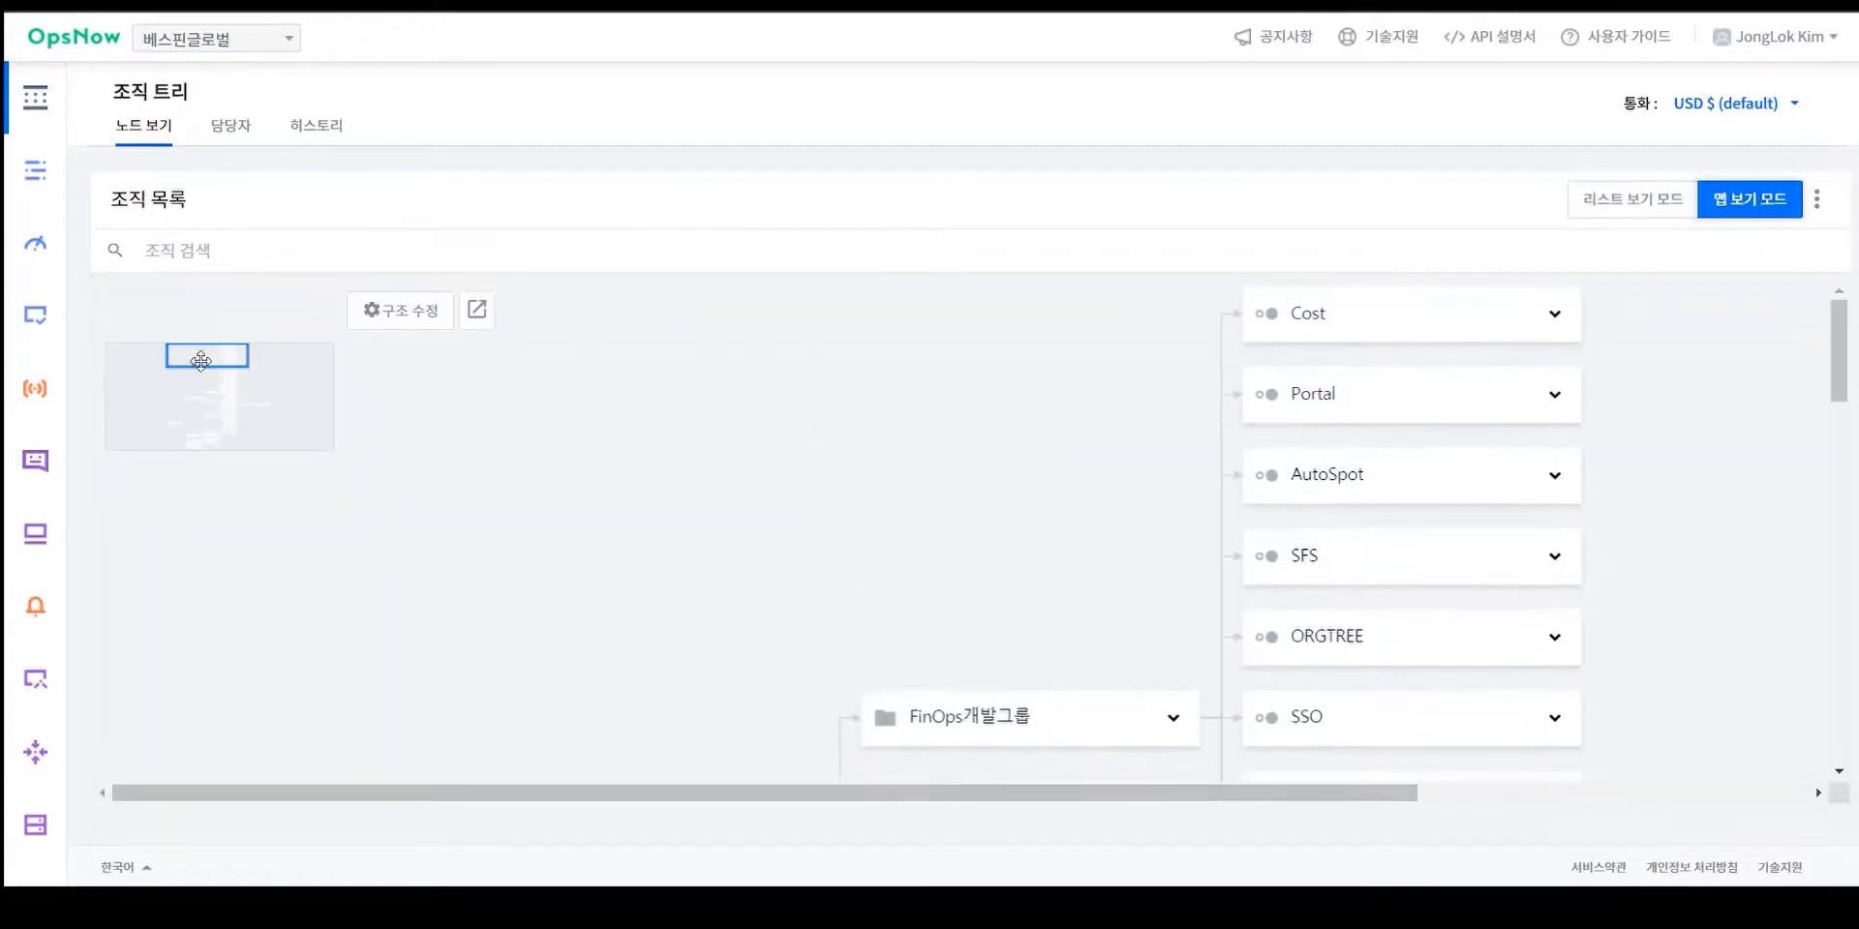
pyautogui.moveTo(201, 360); pyautogui.dragTo(227, 457)
pyautogui.click(1016, 380)
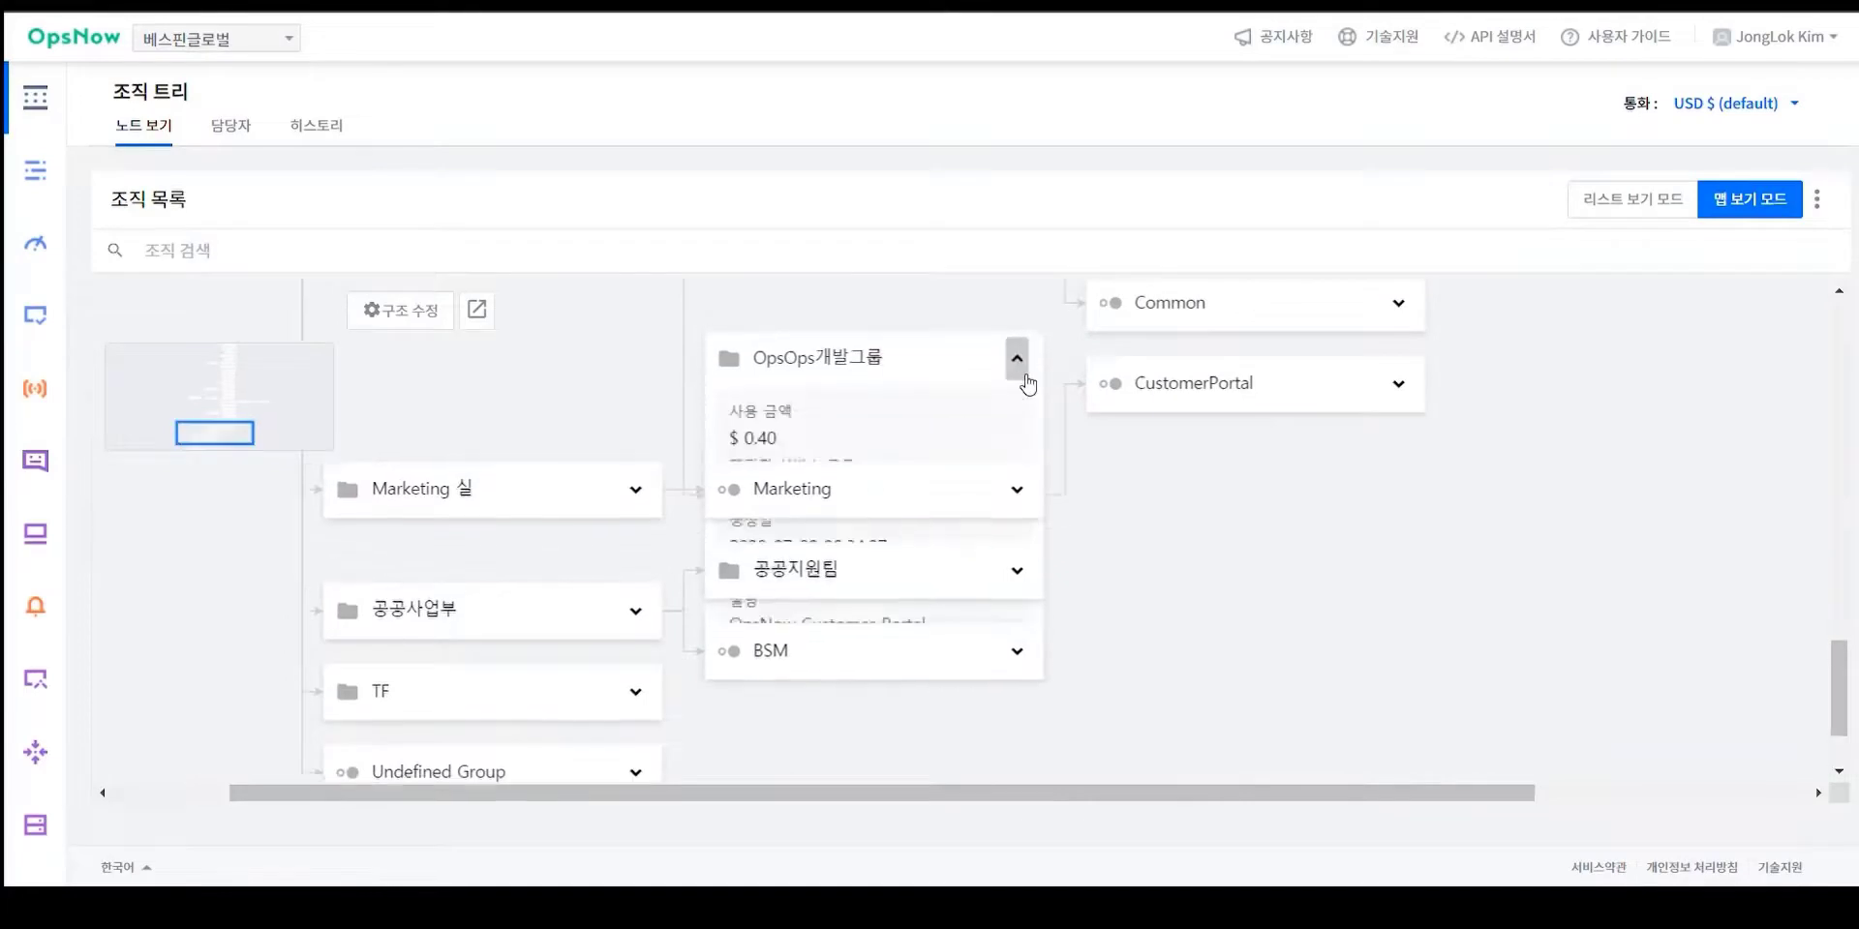
pyautogui.scroll(2, 785, 378)
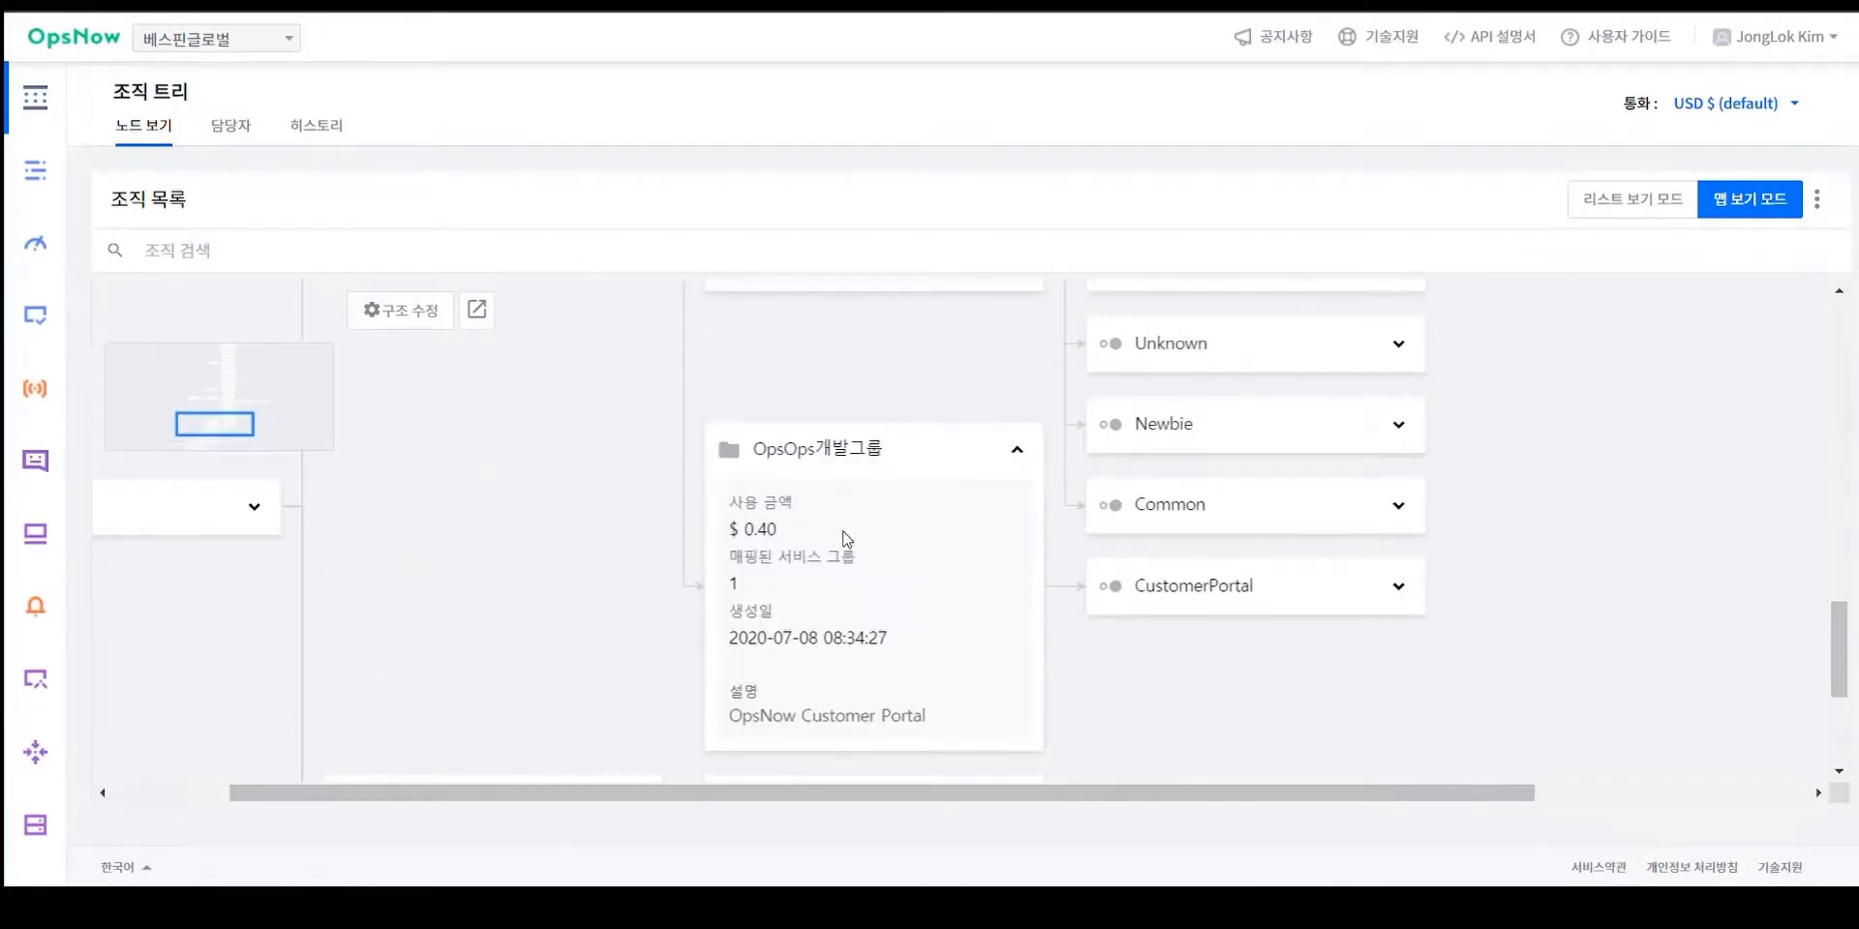
pyautogui.click(1017, 449)
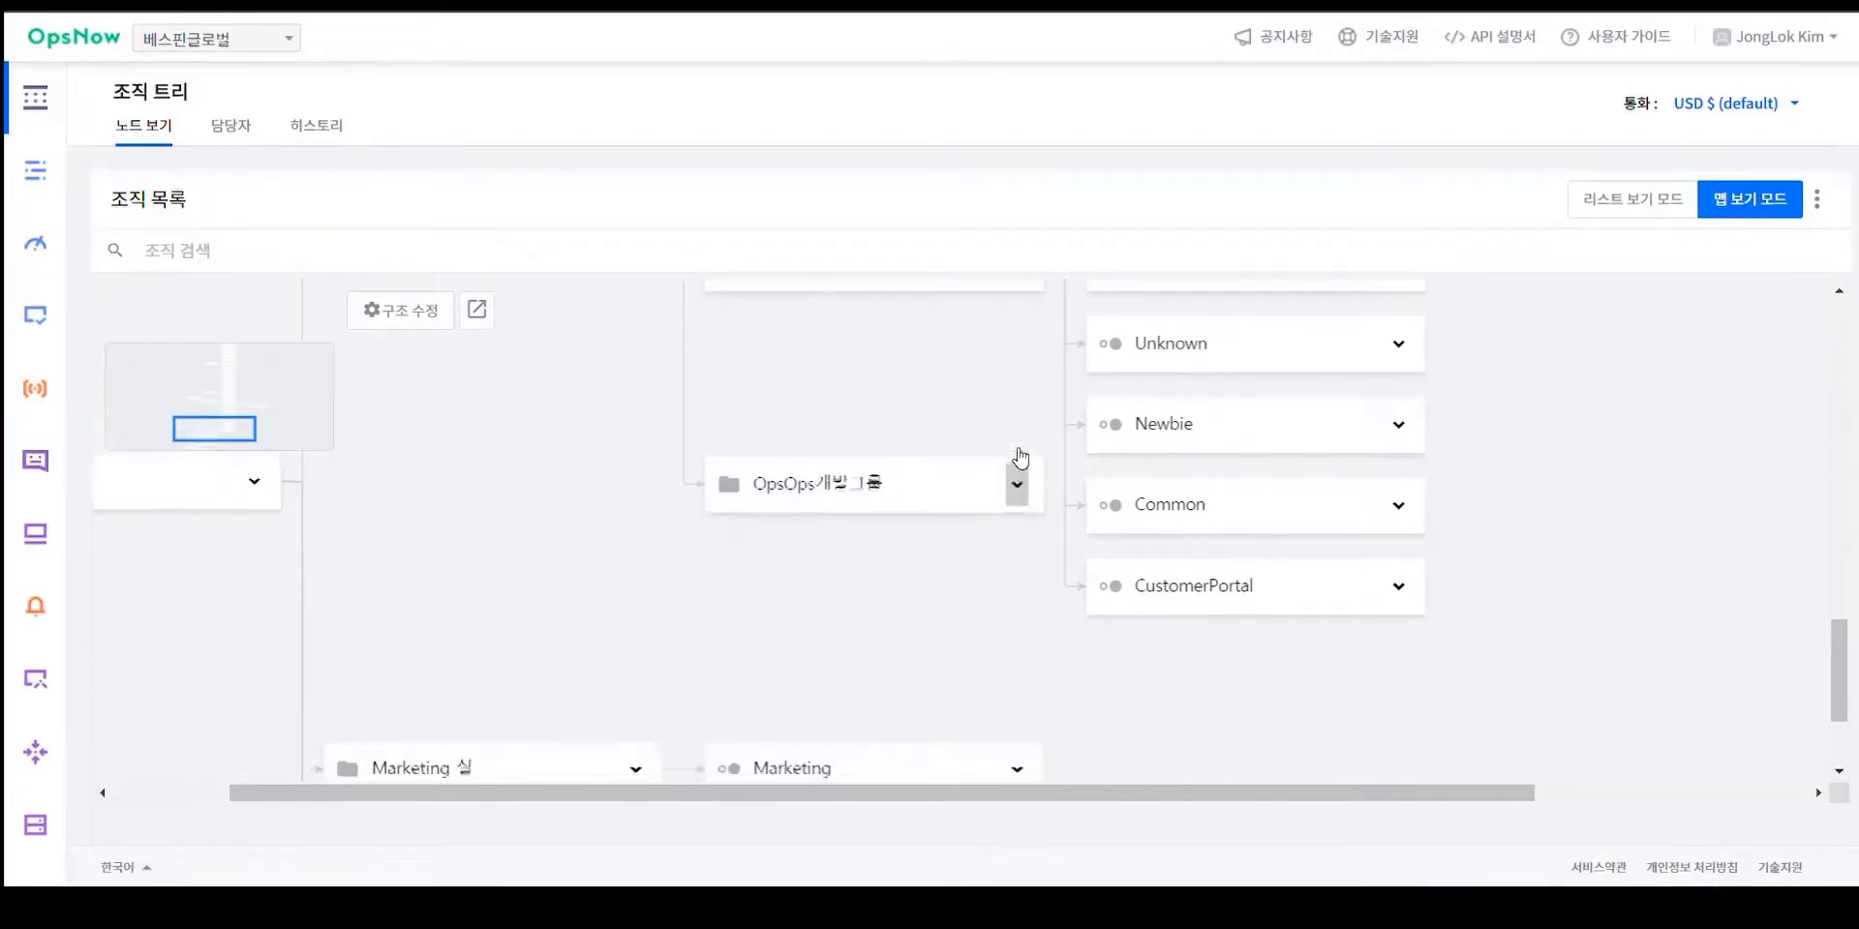
pyautogui.scroll(5, 1613, 392)
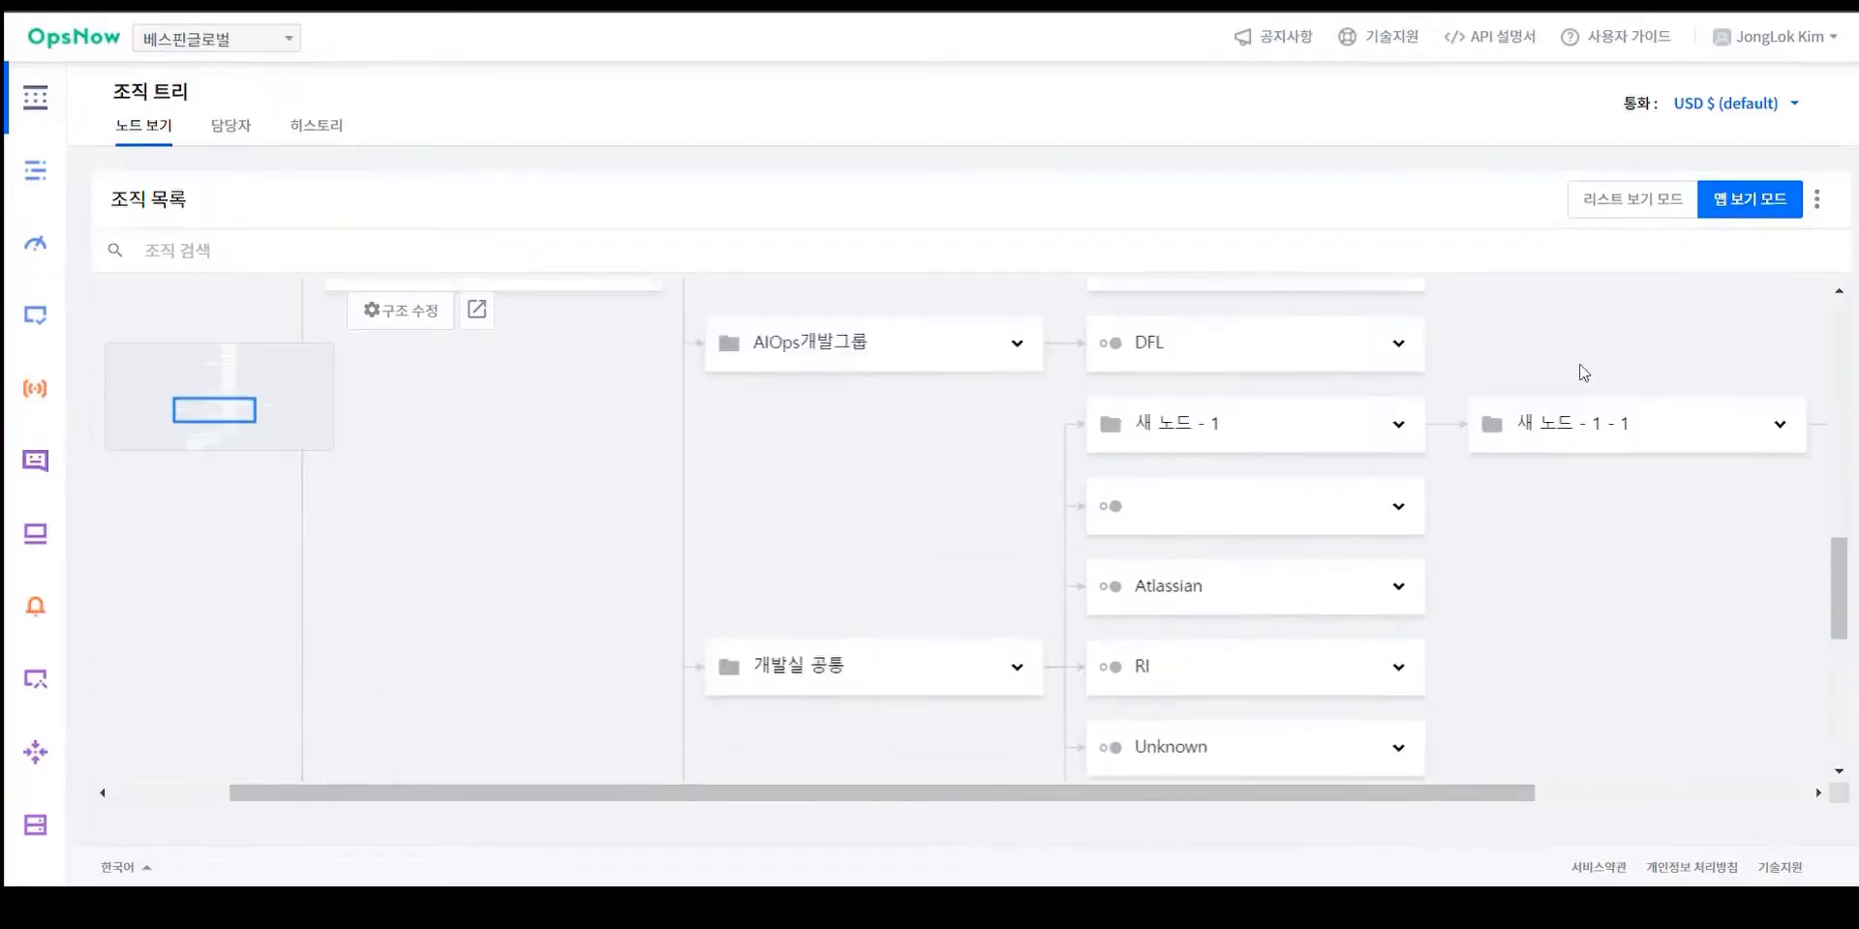
# - Open the tag assistant (태그 어시스턴트) of the Service Portal and dismiss its introductory tip
pyautogui.moveTo(35, 171)
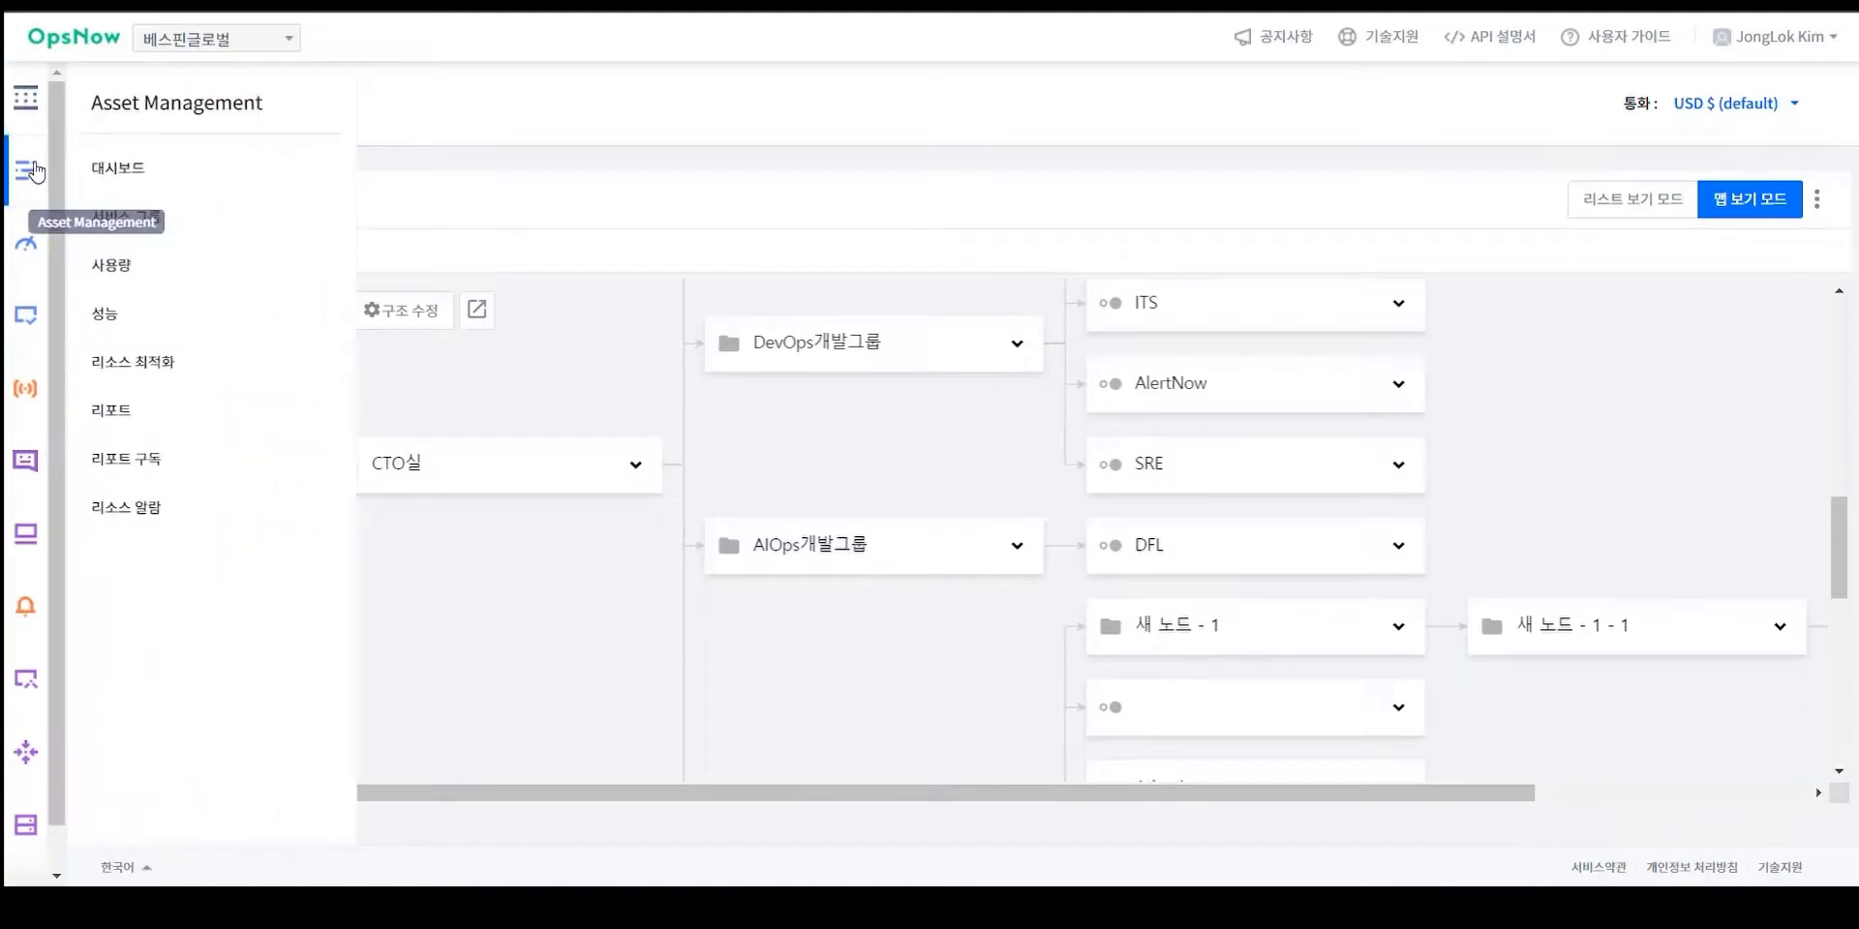
pyautogui.moveTo(26, 97)
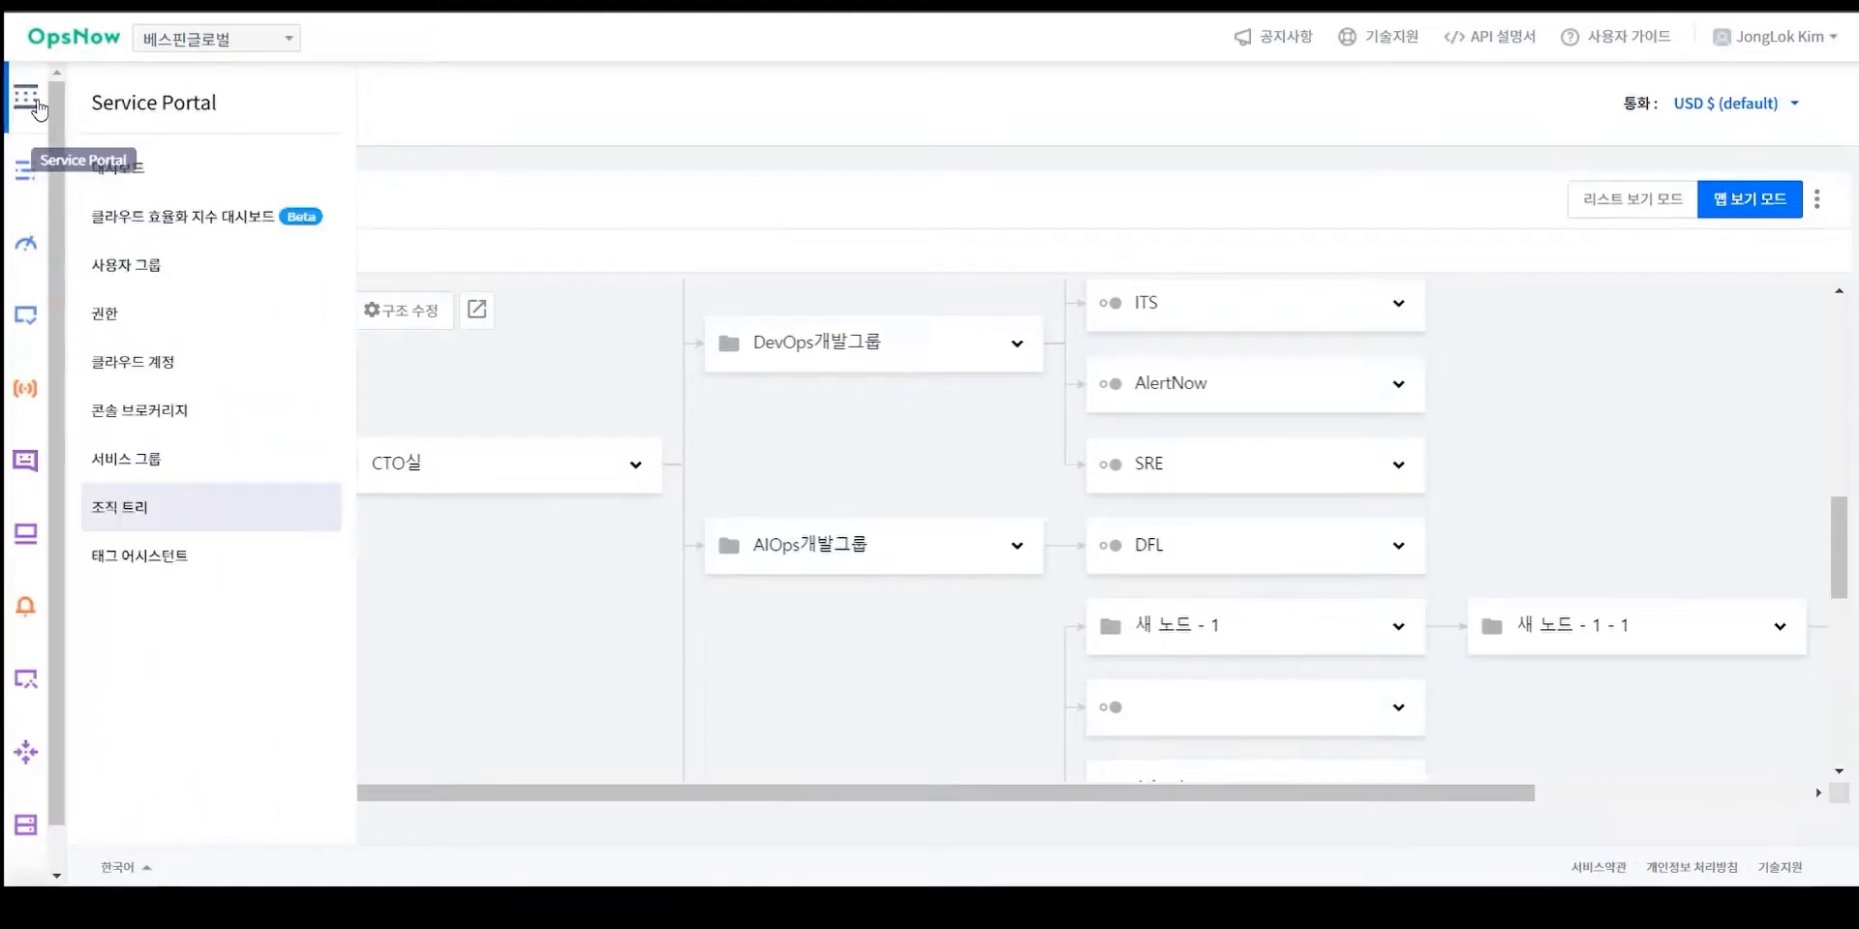
pyautogui.click(172, 556)
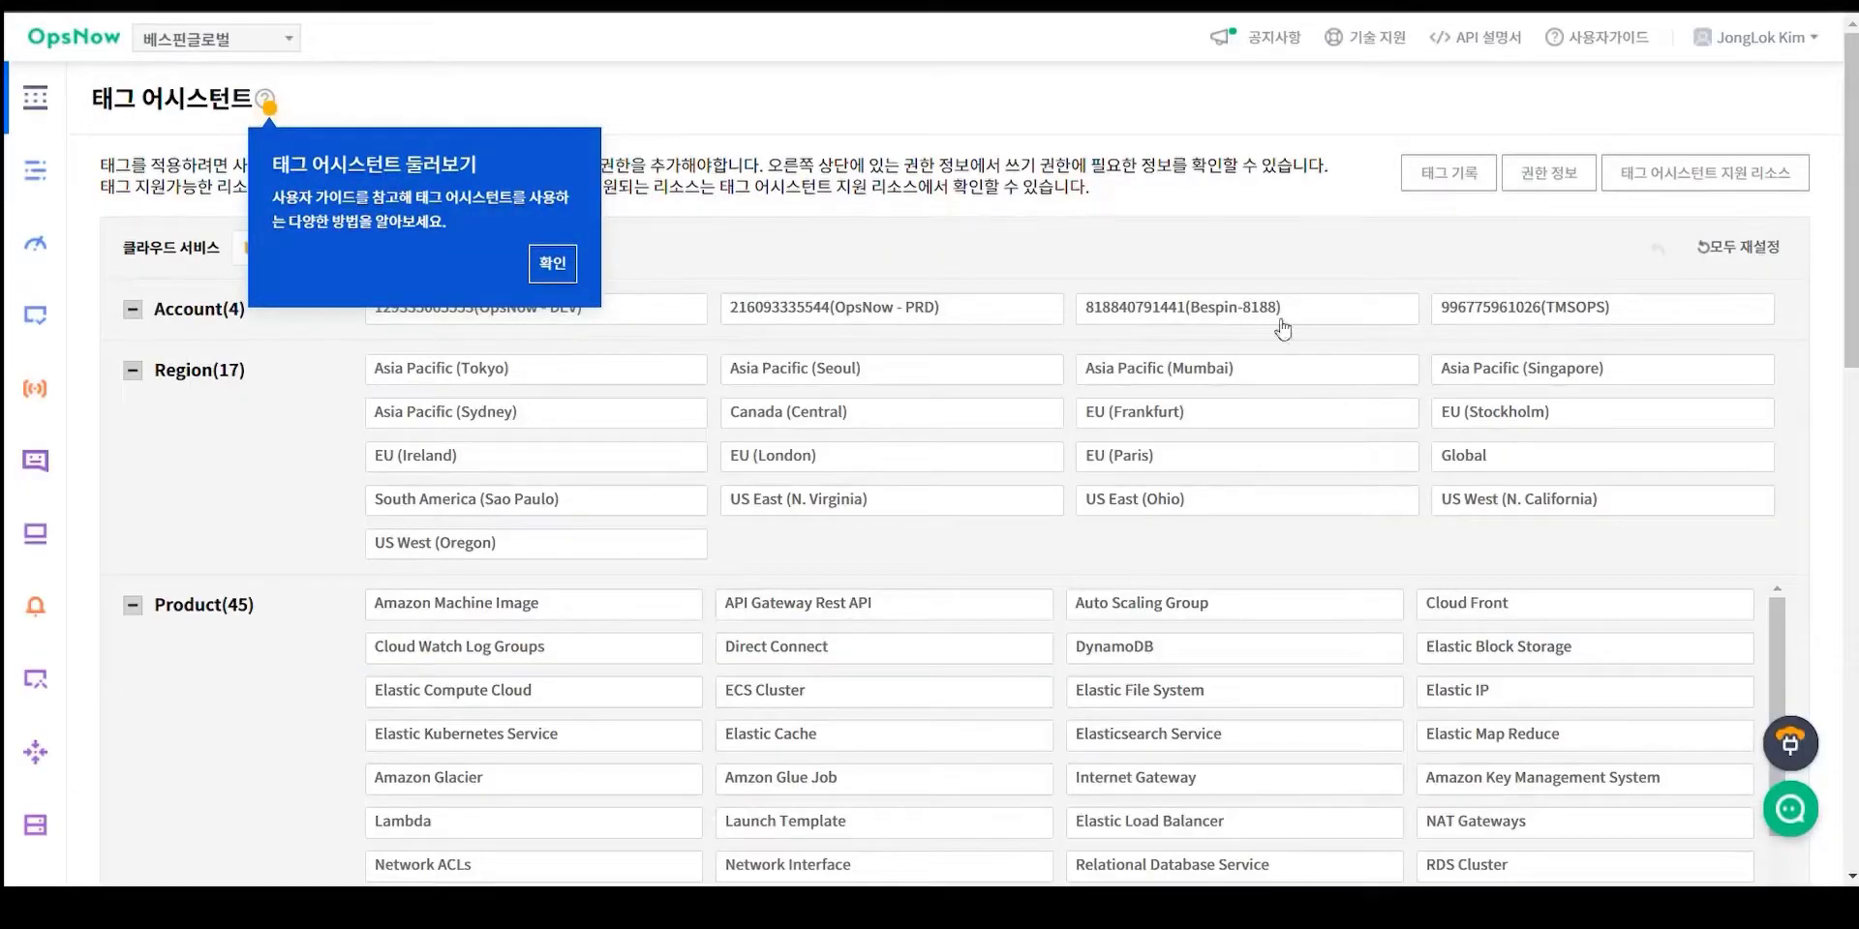
pyautogui.click(1250, 298)
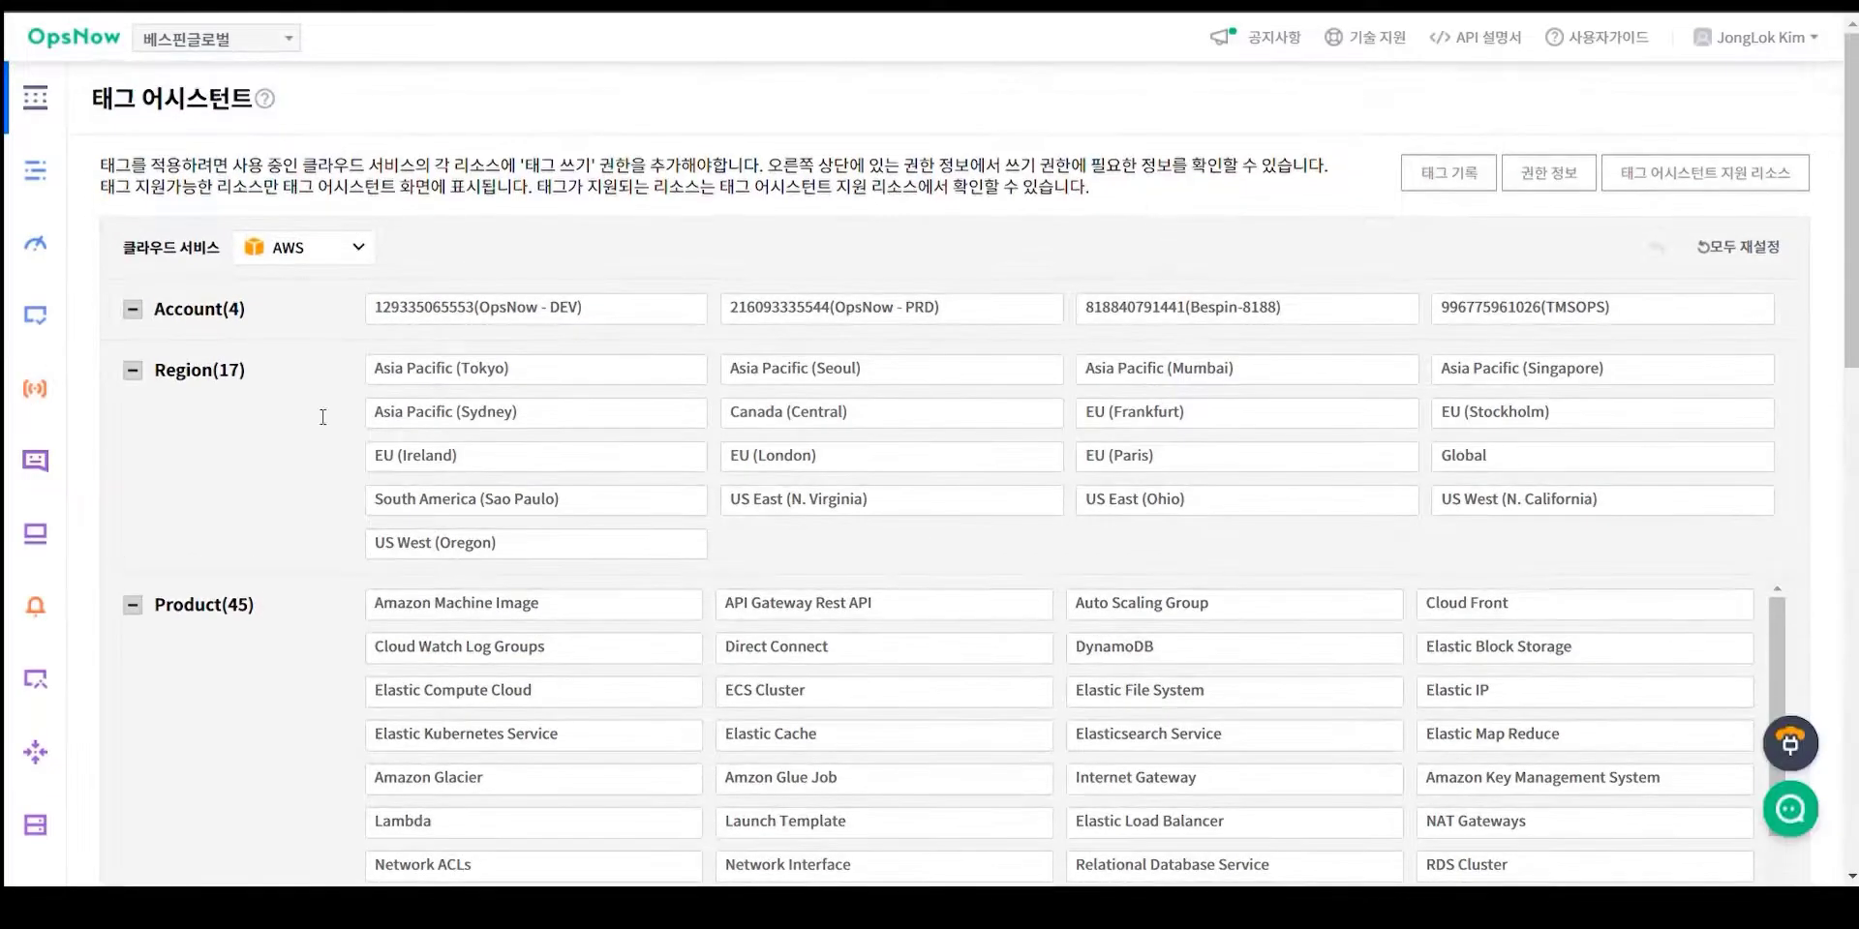
# - Filter the AWS resources by the OpsNow - PRD account and the Elastic Compute Cloud product and show the results
pyautogui.scroll(-5, 523, 440)
pyautogui.scroll(5, 373, 469)
pyautogui.click(983, 317)
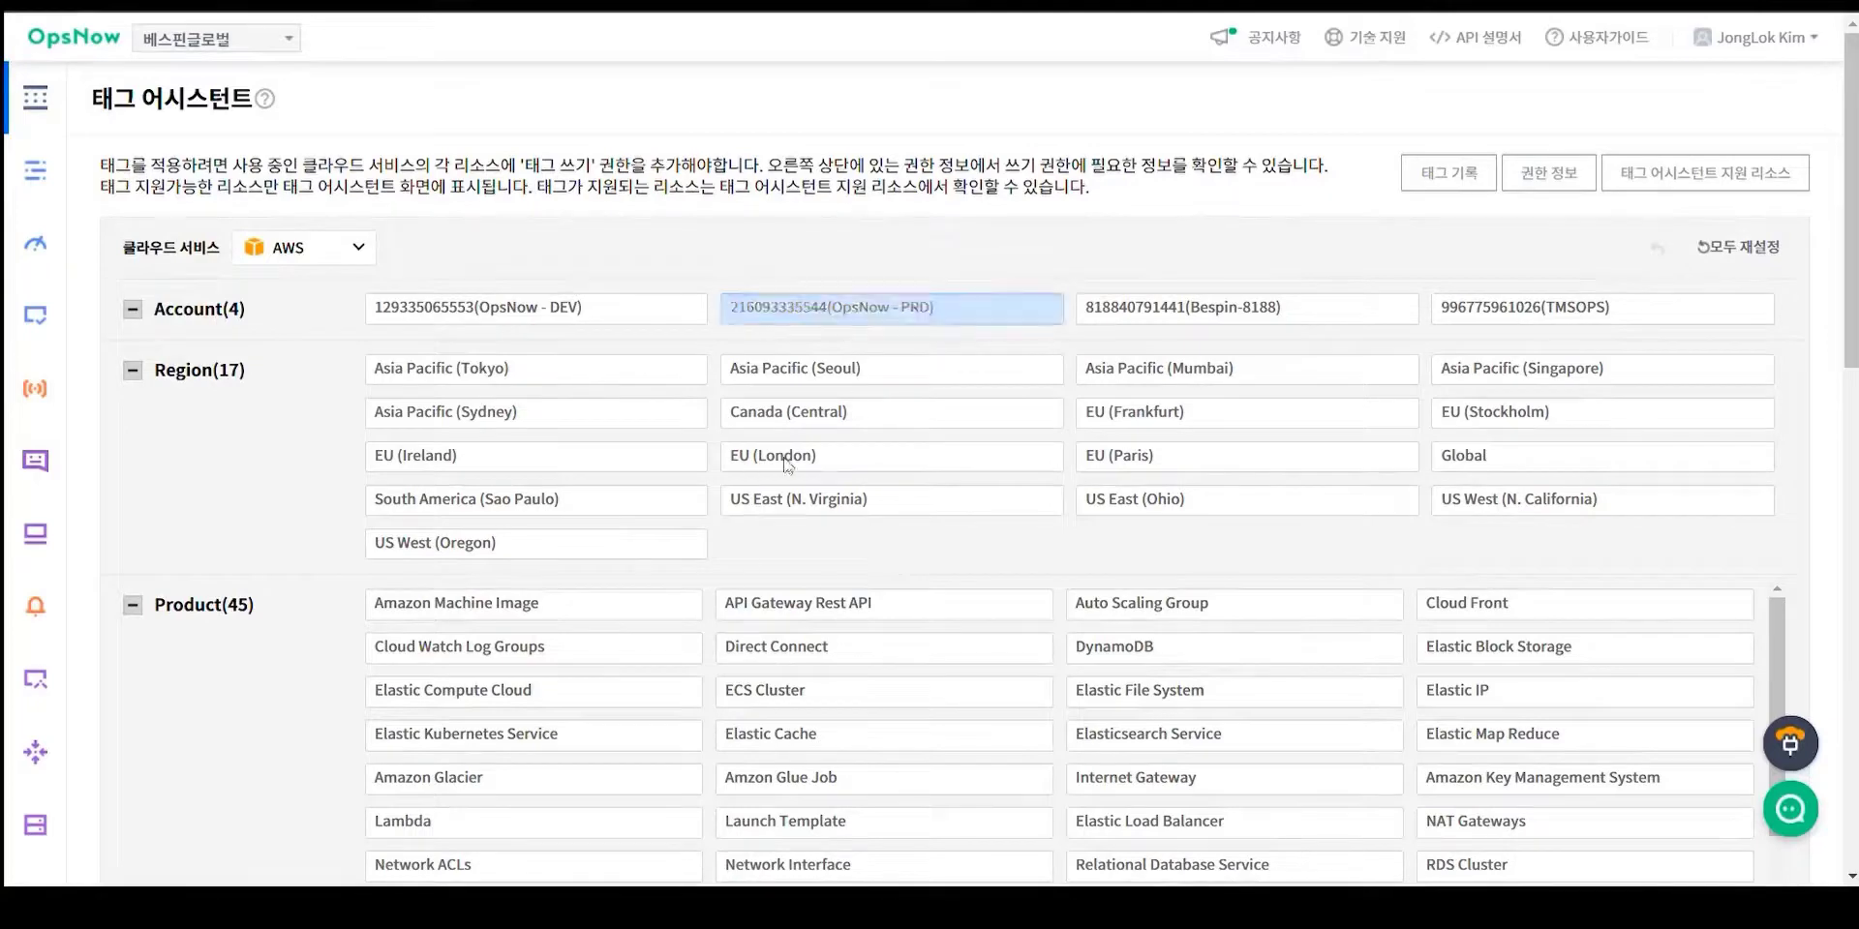
pyautogui.scroll(-1, 559, 666)
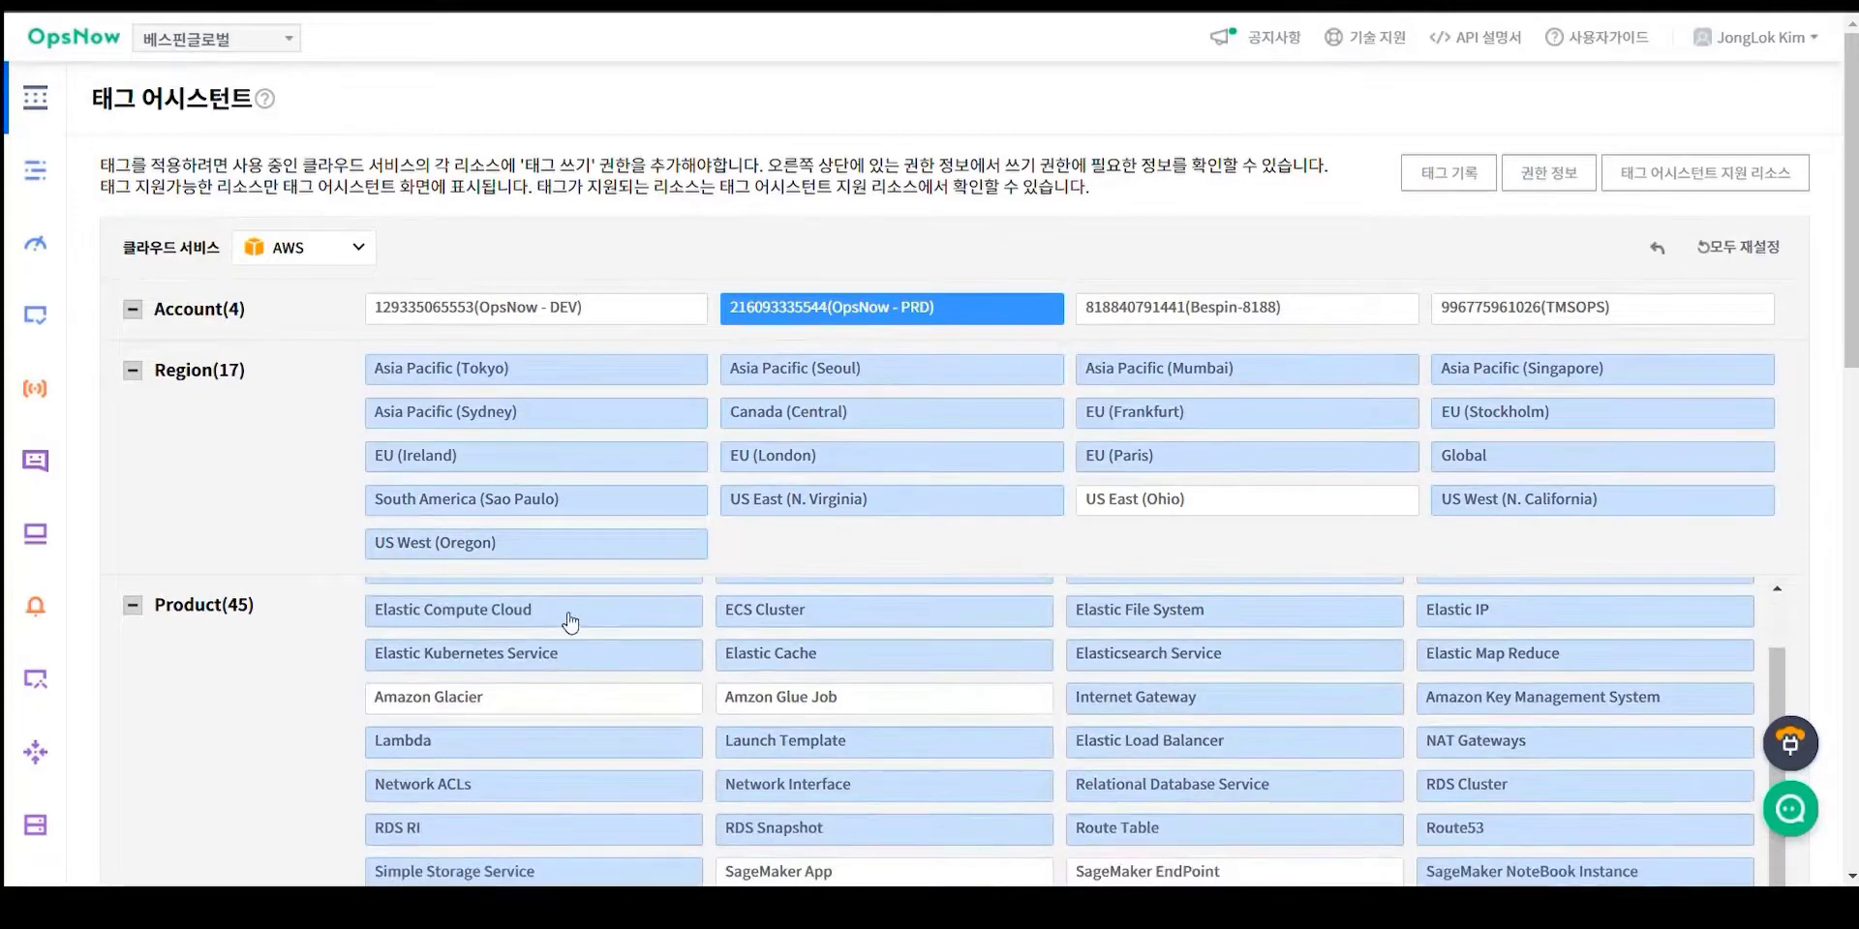
pyautogui.click(568, 618)
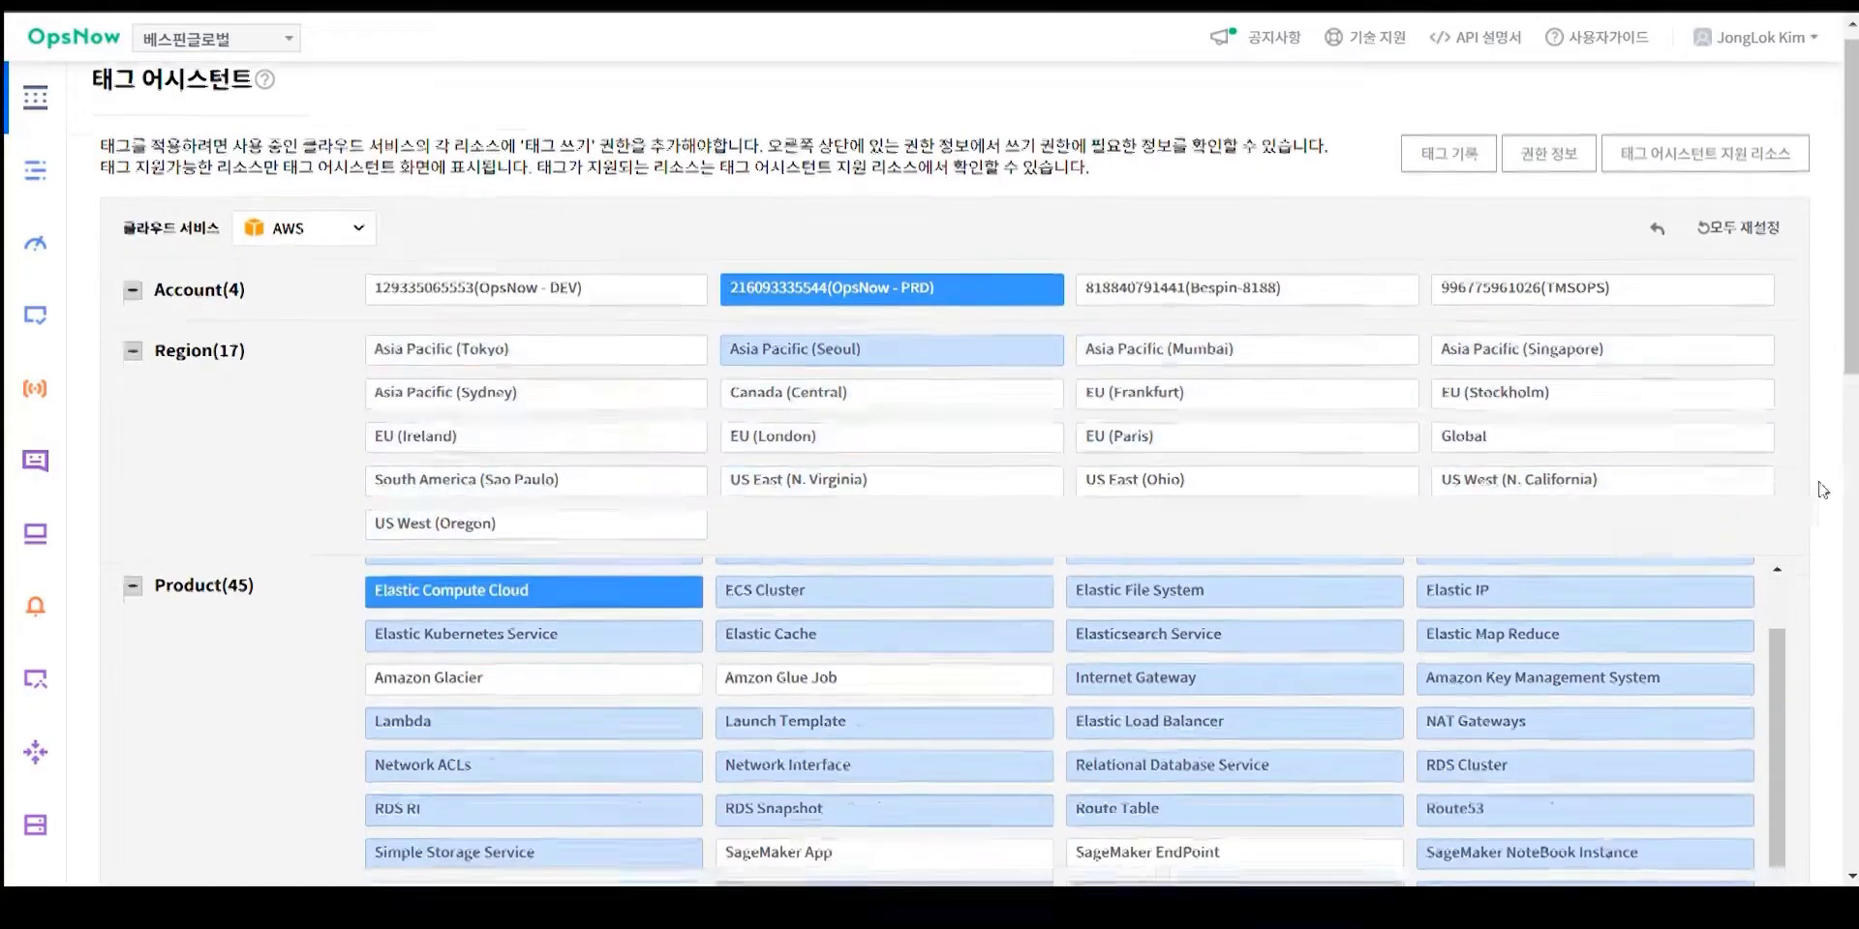
pyautogui.scroll(-3, 1033, 780)
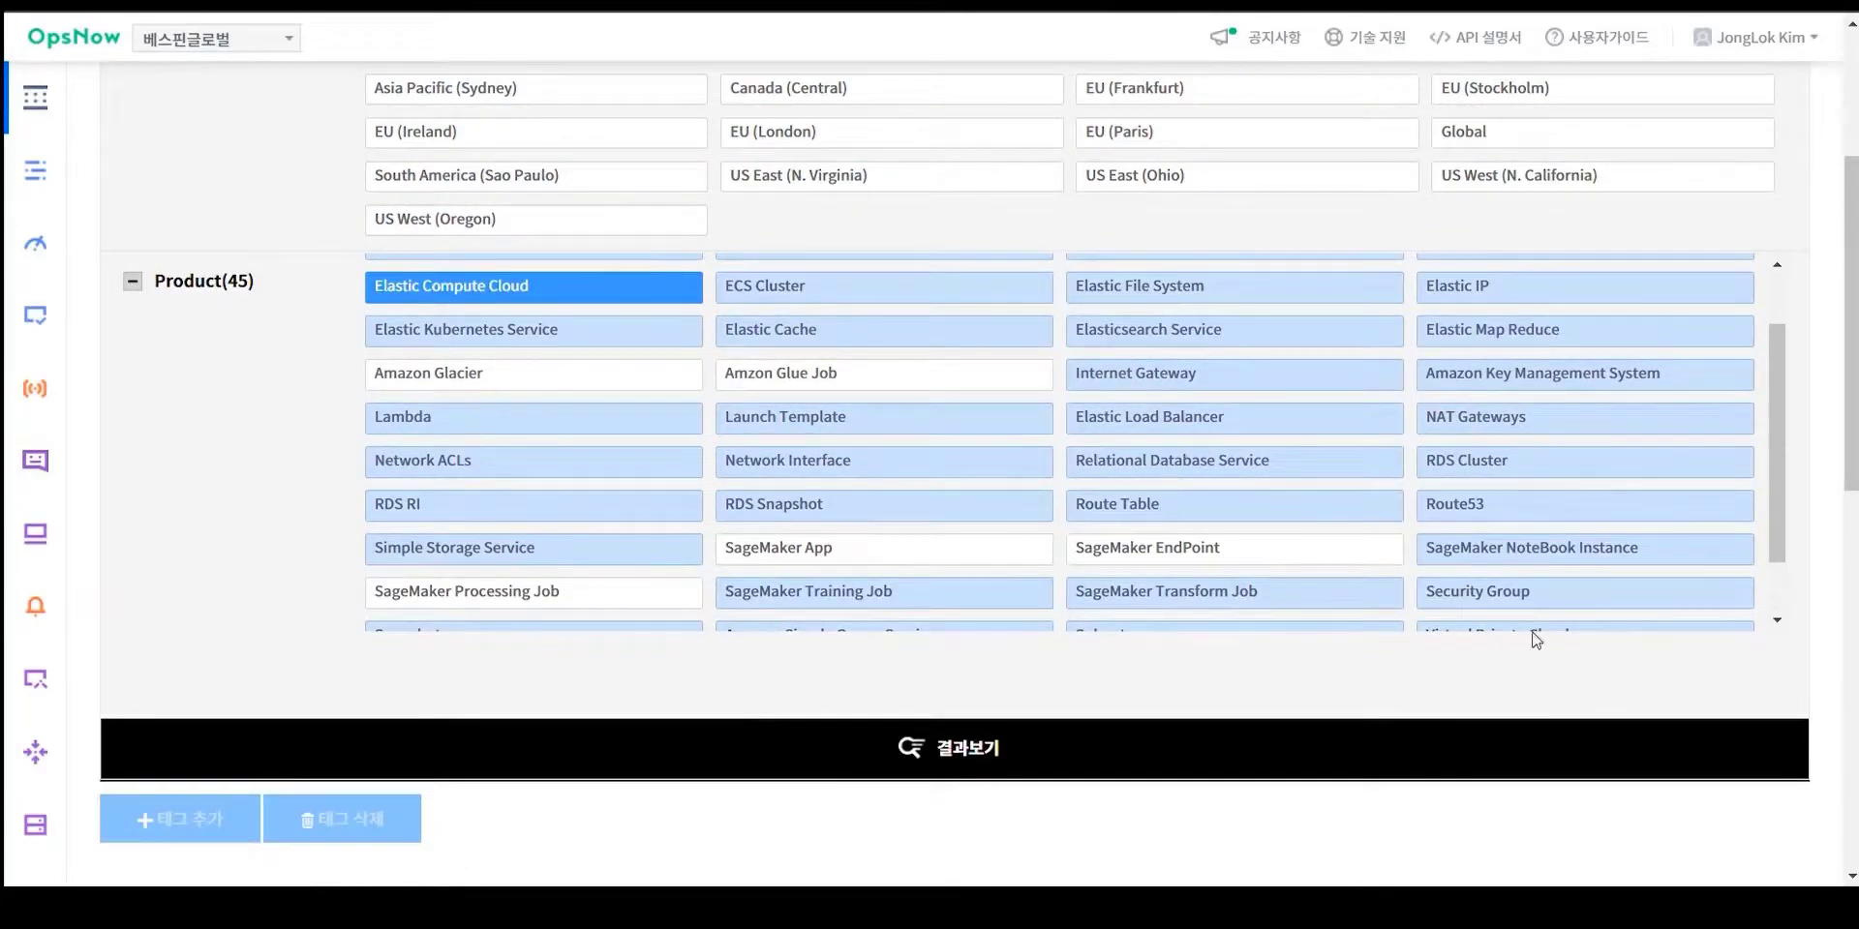
pyautogui.scroll(-8, 1817, 641)
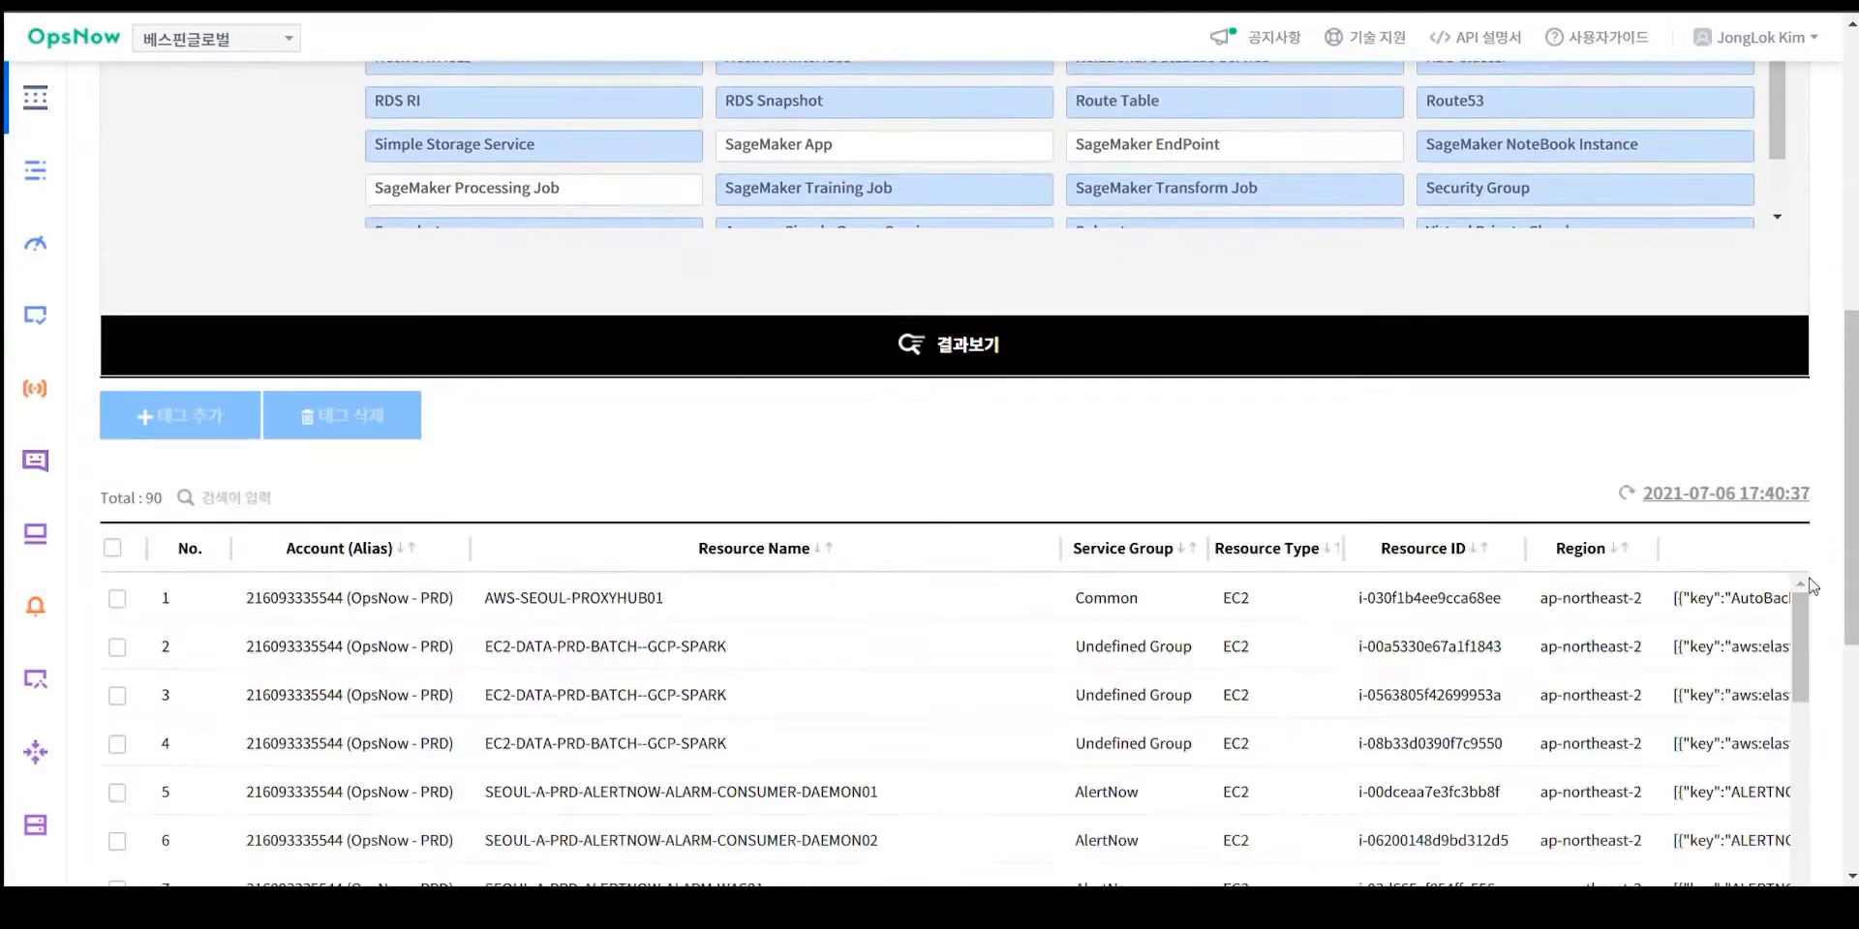
# - Look through the resource results and filter the list with the search term "alertnow"
pyautogui.scroll(-3, 823, 368)
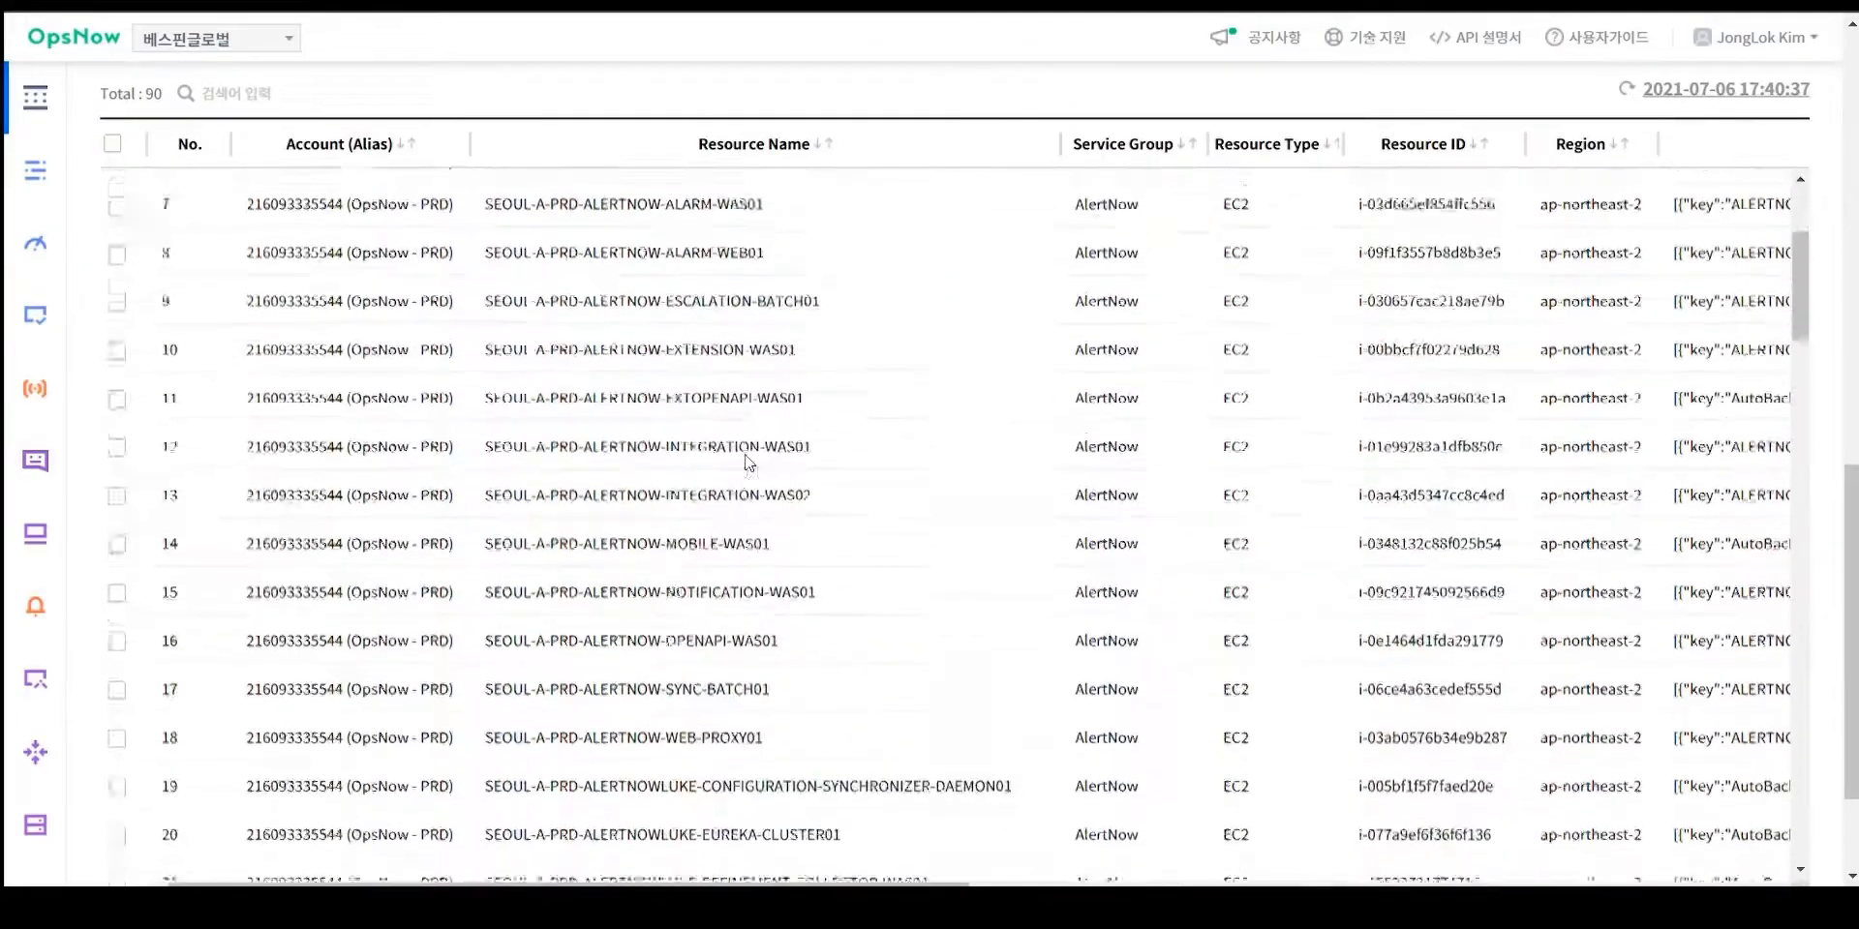
pyautogui.scroll(3, 748, 463)
pyautogui.scroll(3, 636, 423)
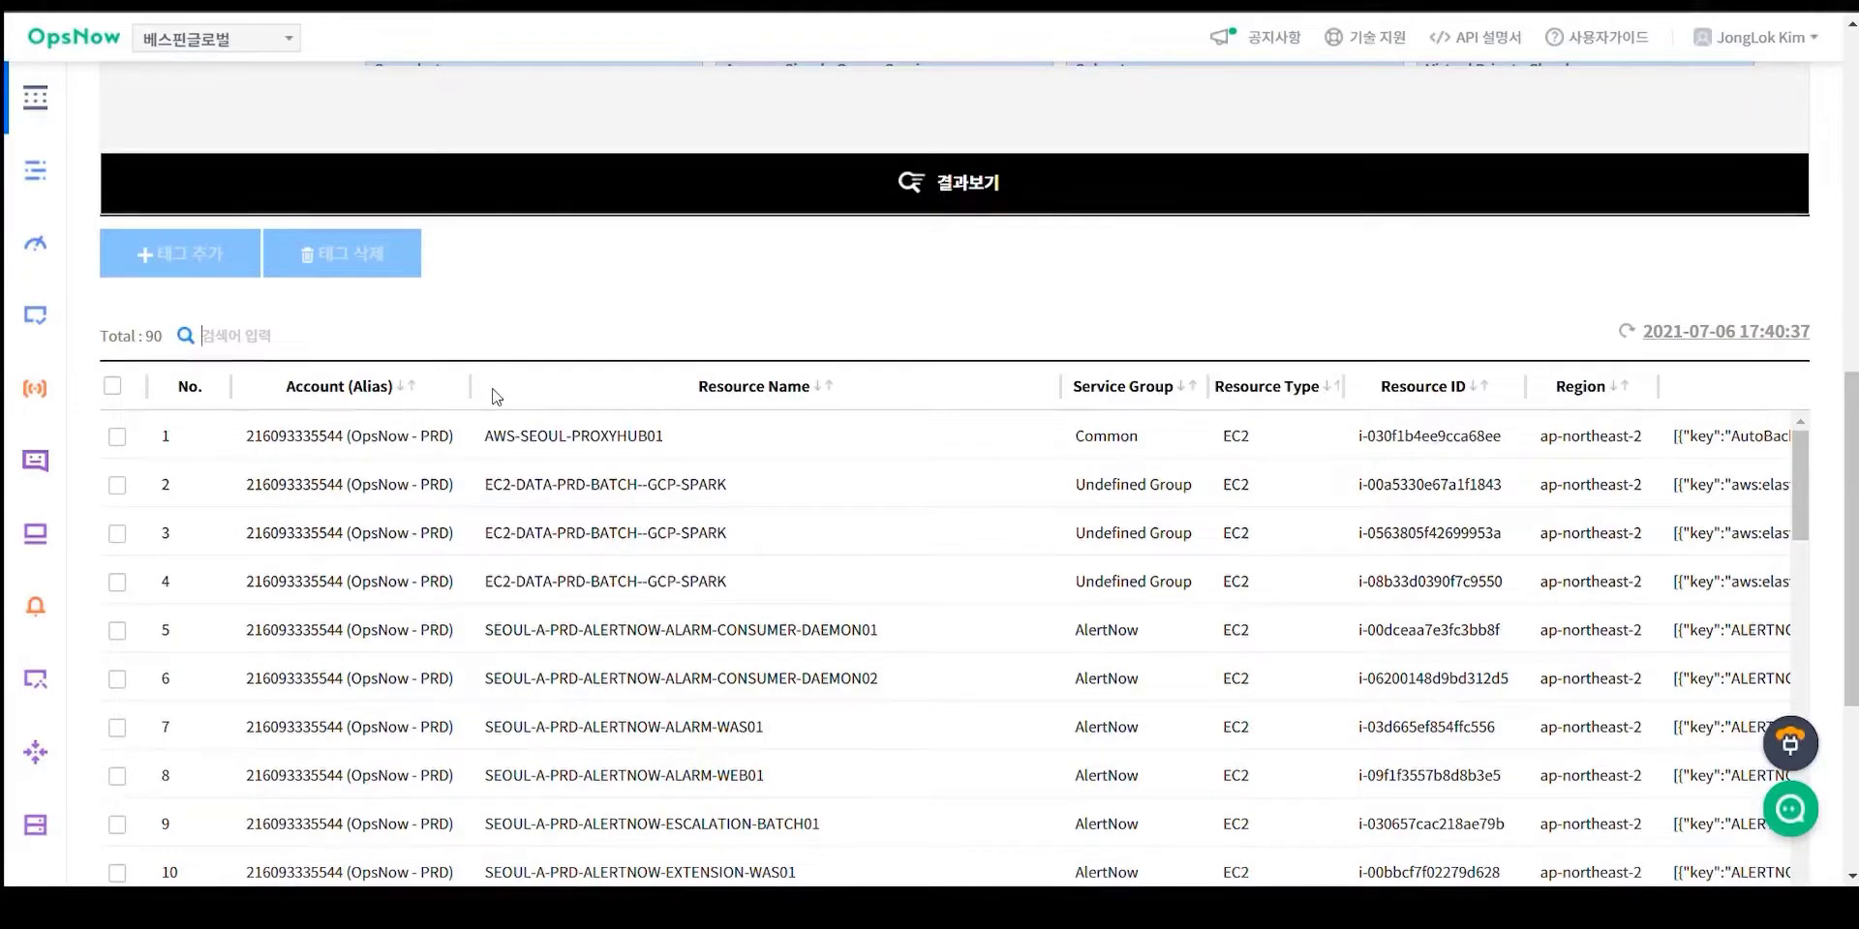
pyautogui.write('aler')
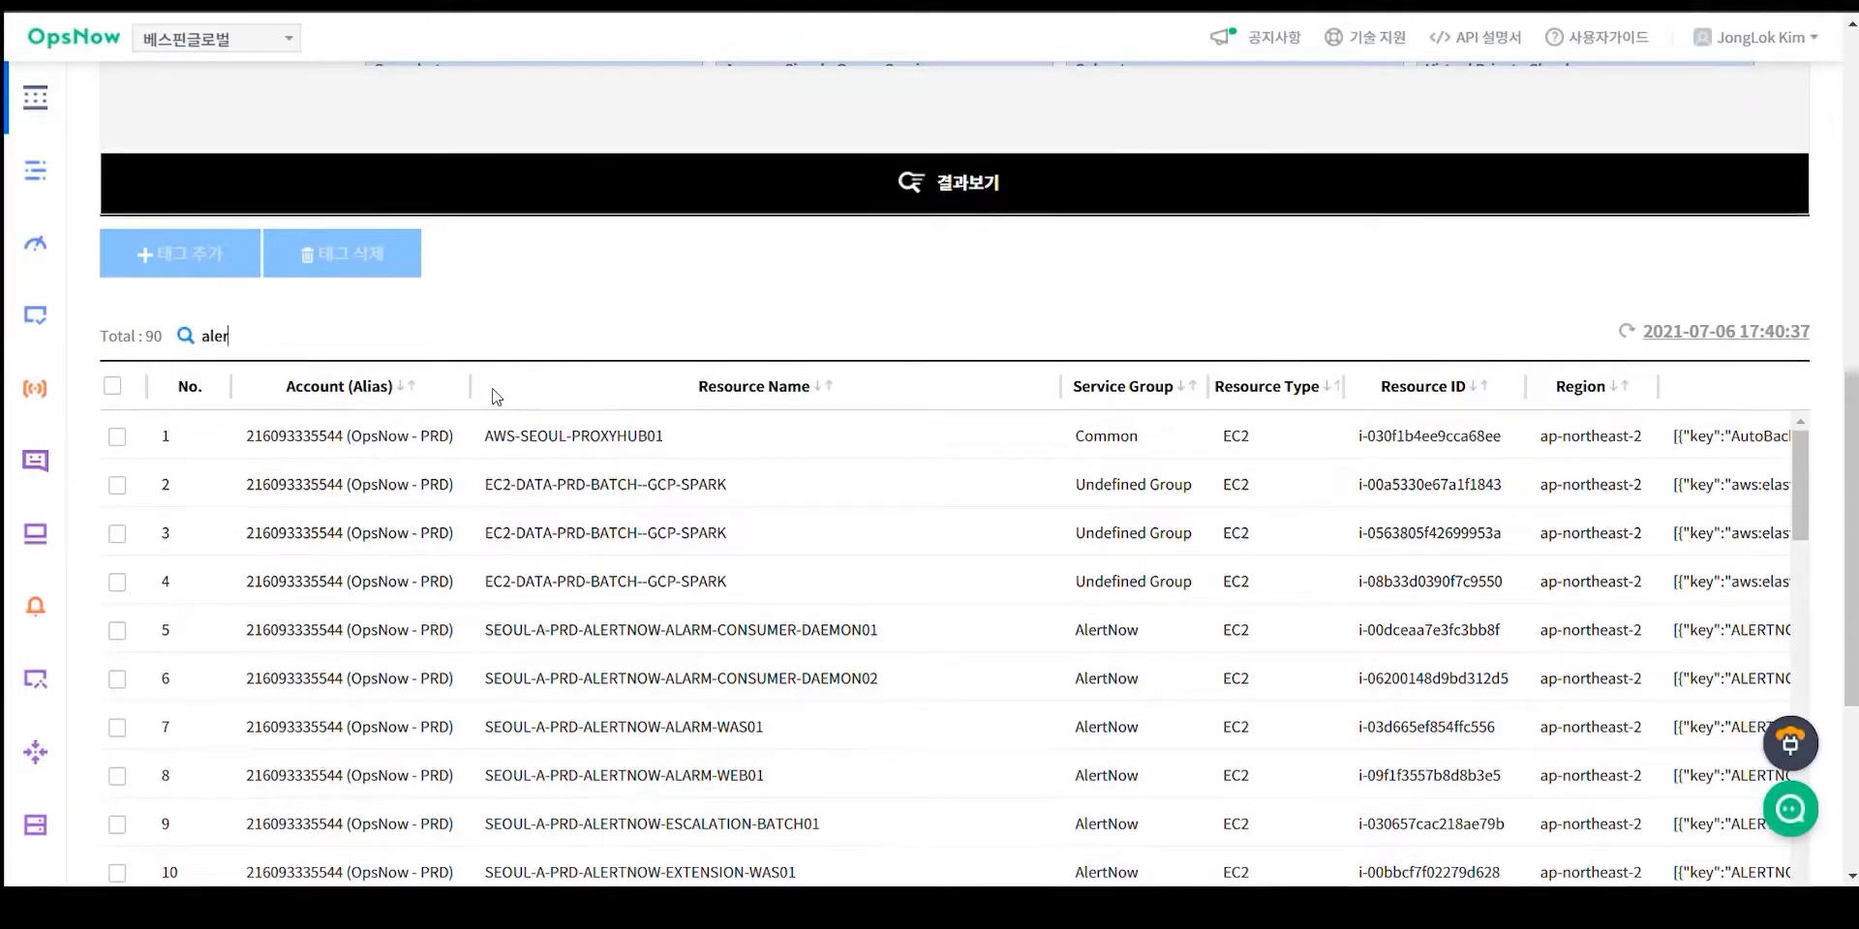
pyautogui.write('tnow')
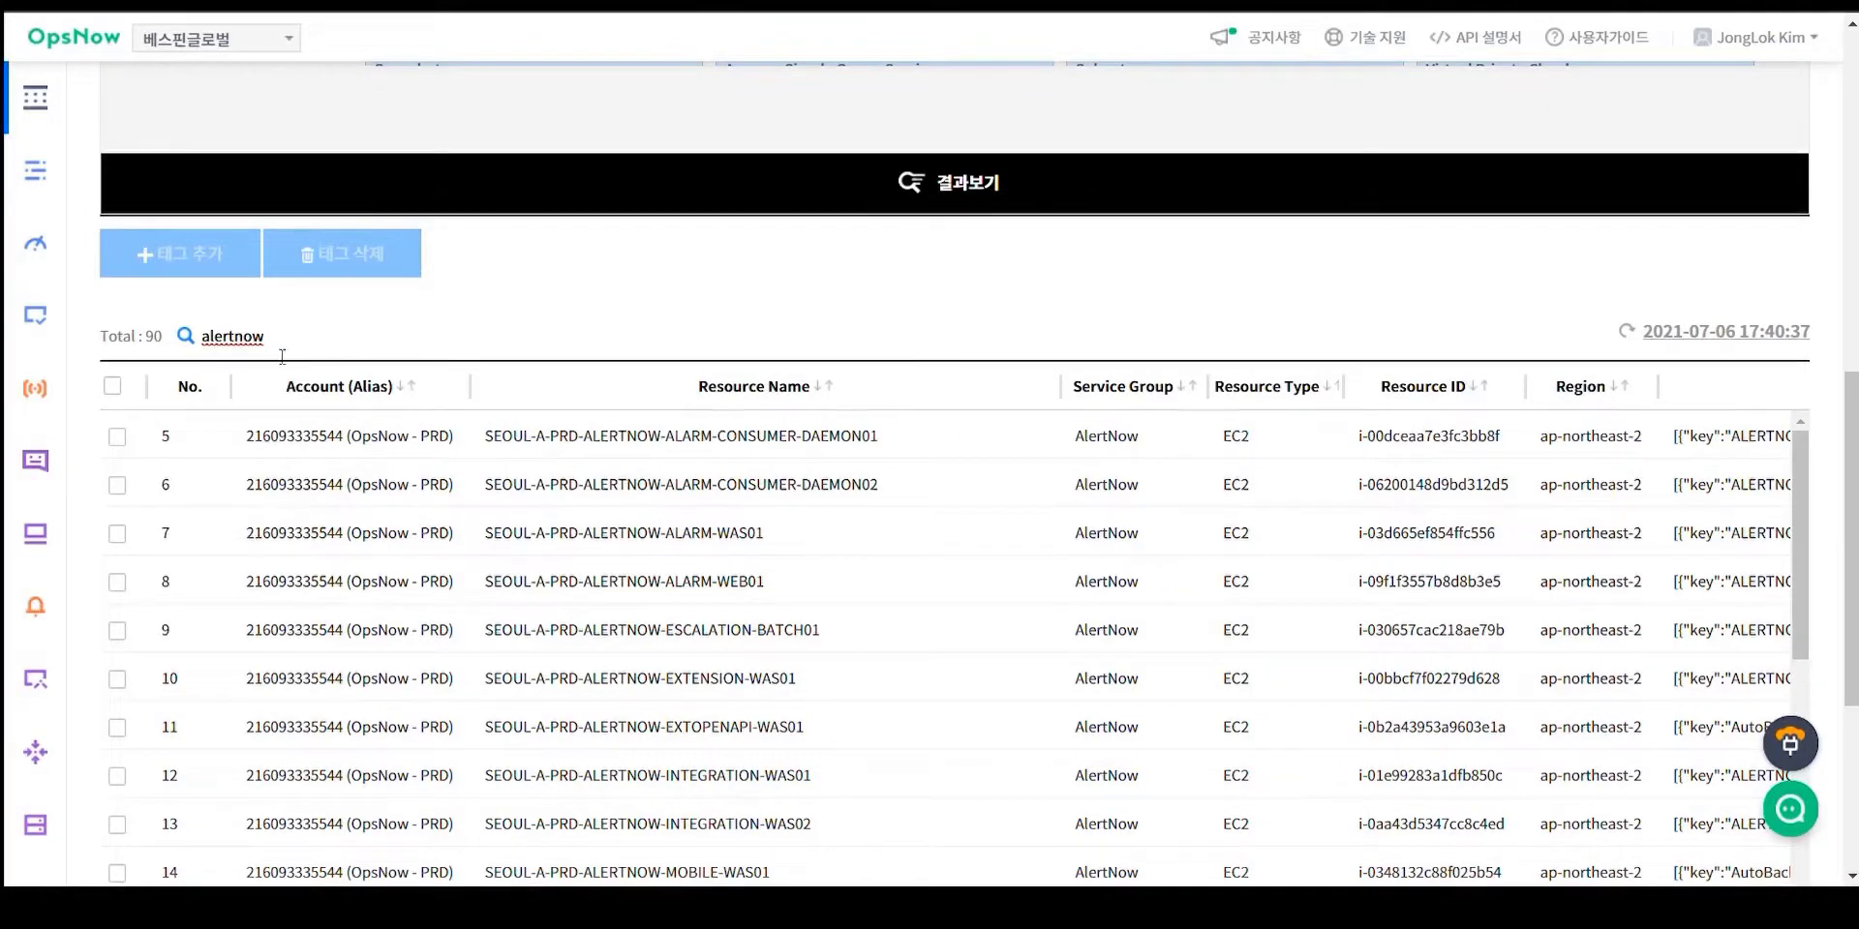
# - Review the filtered AlertNow resources, select them all and open the add-tag (태그 추가) dialog for them
pyautogui.scroll(-3, 788, 520)
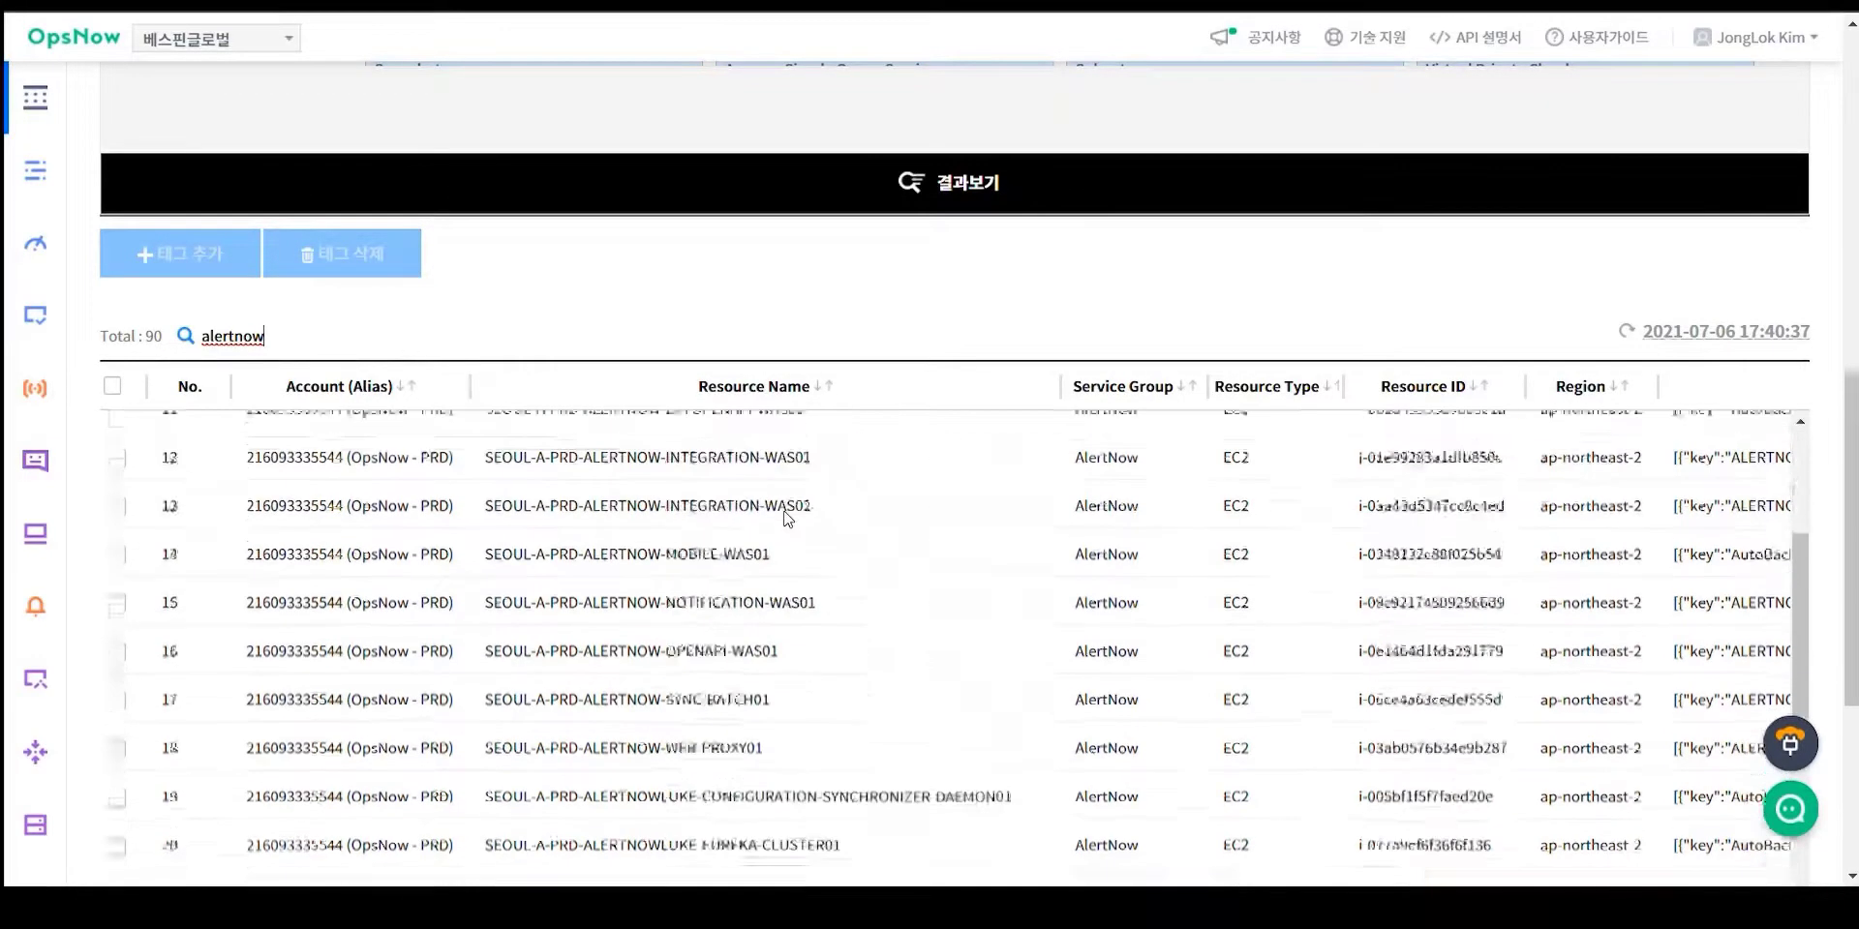
pyautogui.scroll(-4, 804, 542)
pyautogui.scroll(-3, 1587, 620)
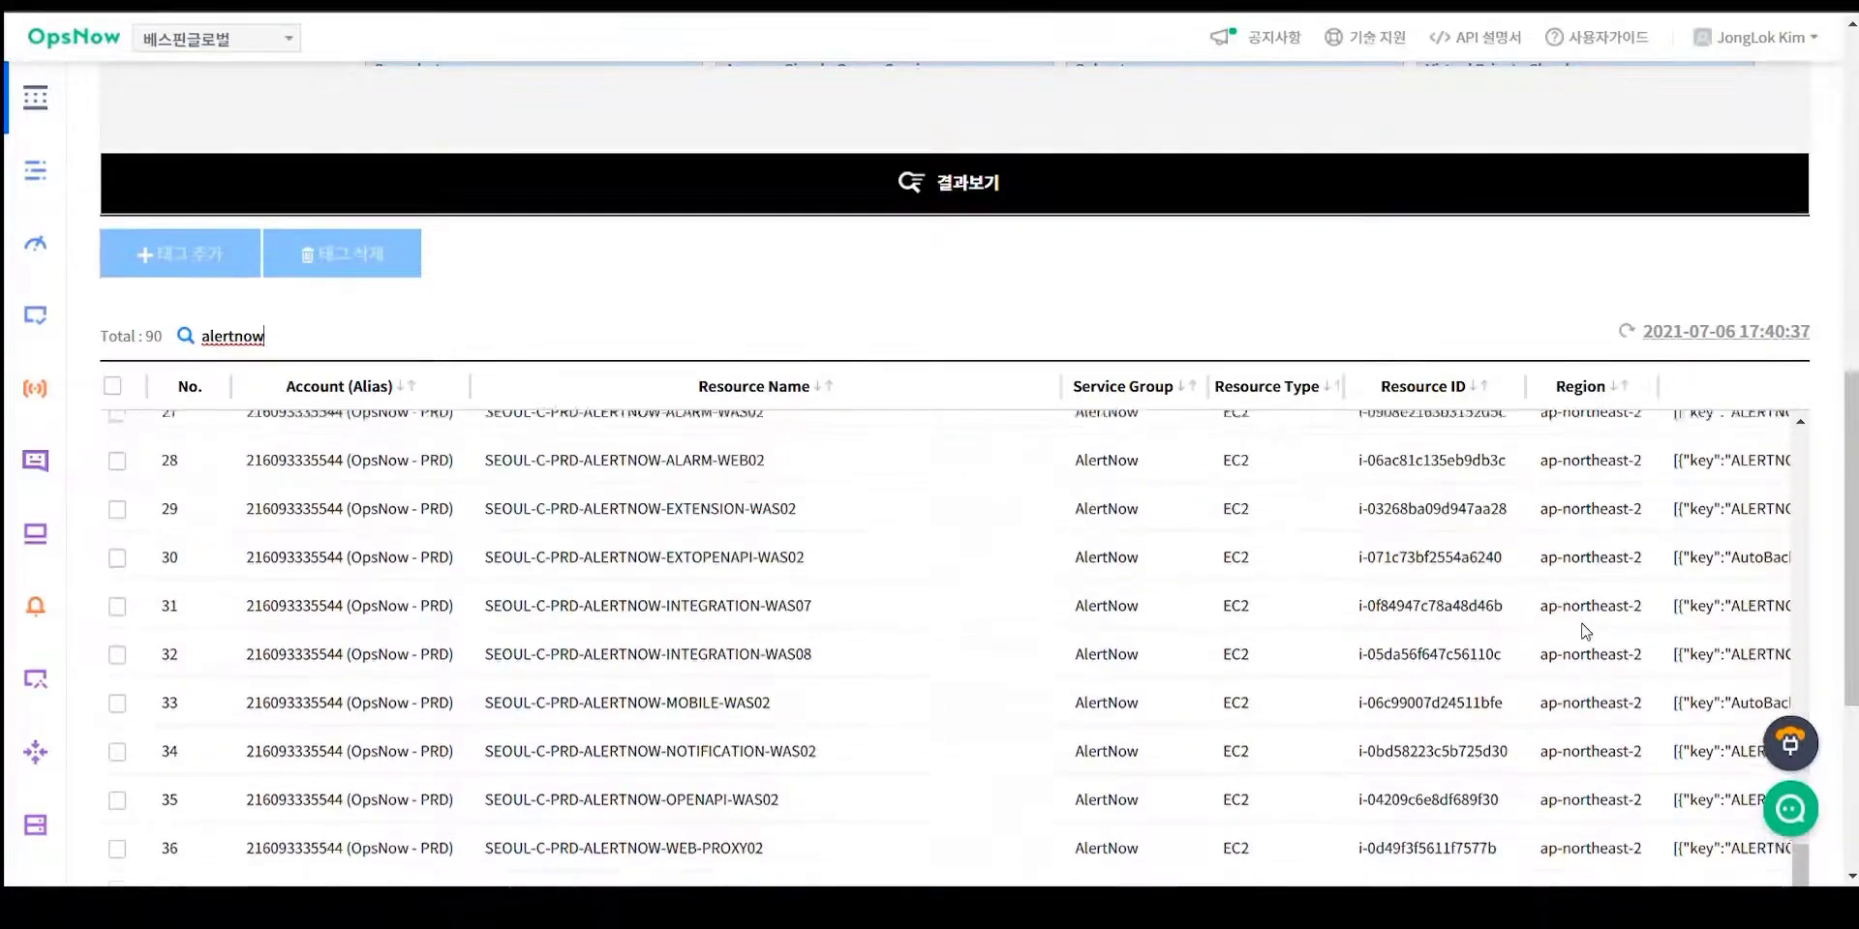
pyautogui.scroll(10, 1585, 631)
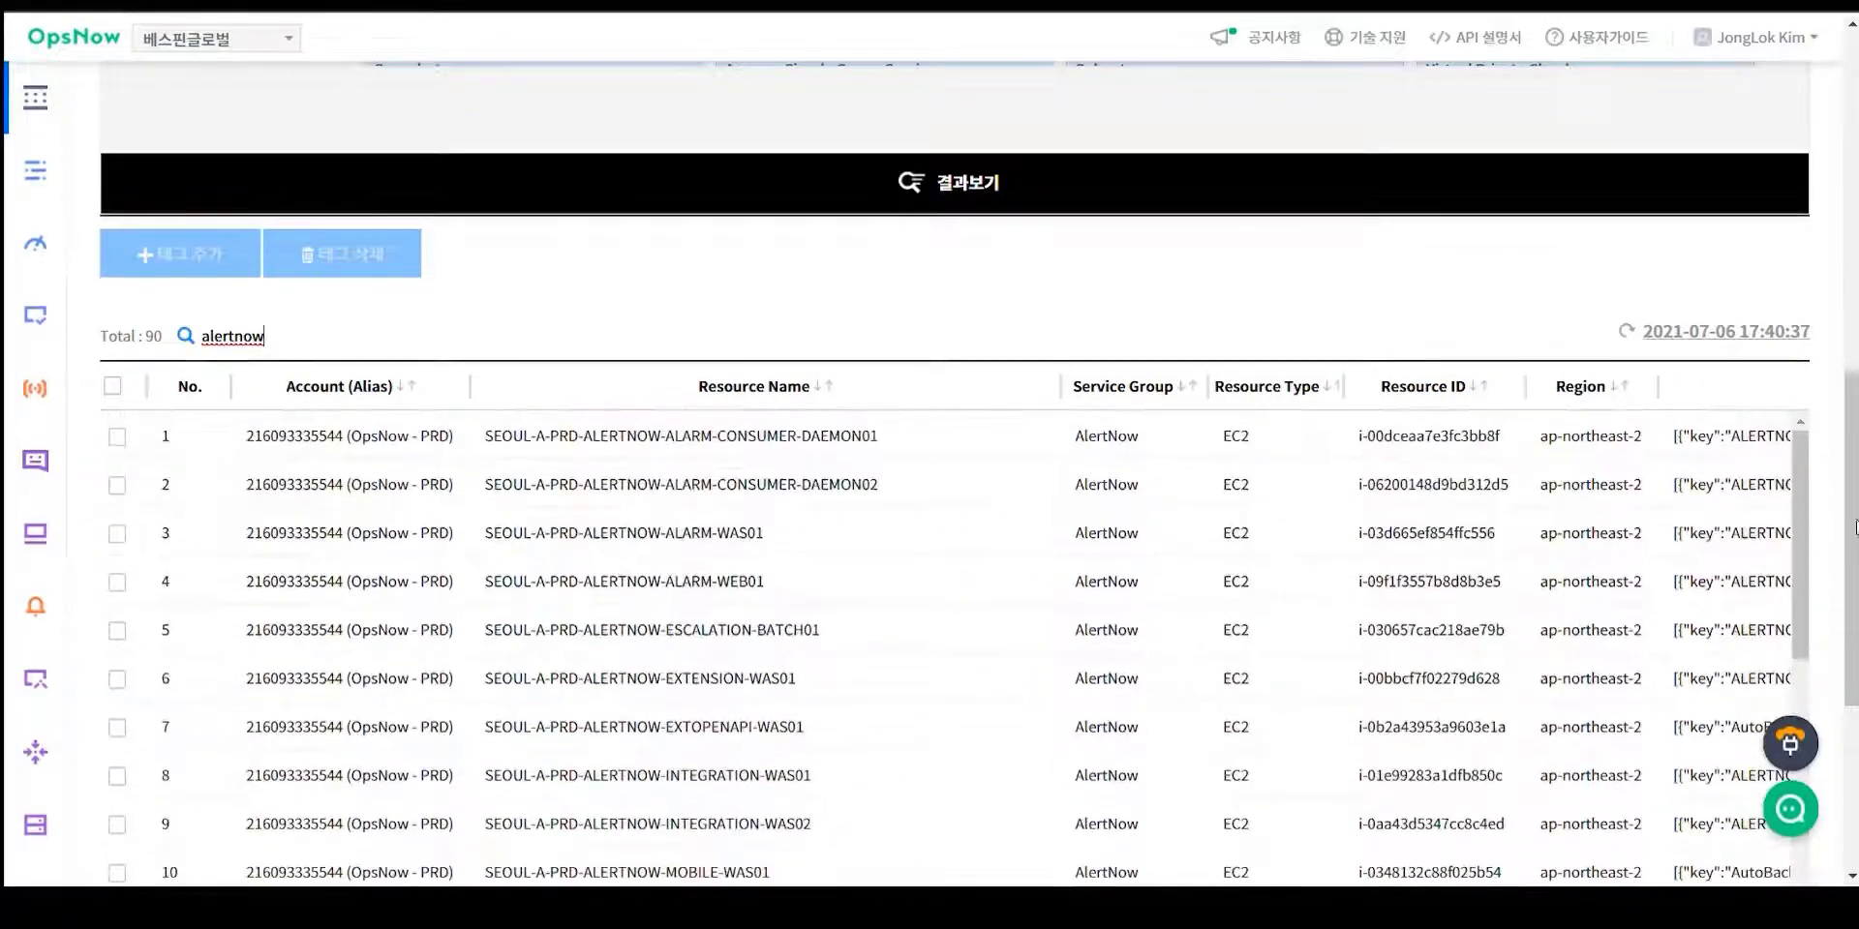
pyautogui.moveTo(1855, 527); pyautogui.dragTo(1820, 600)
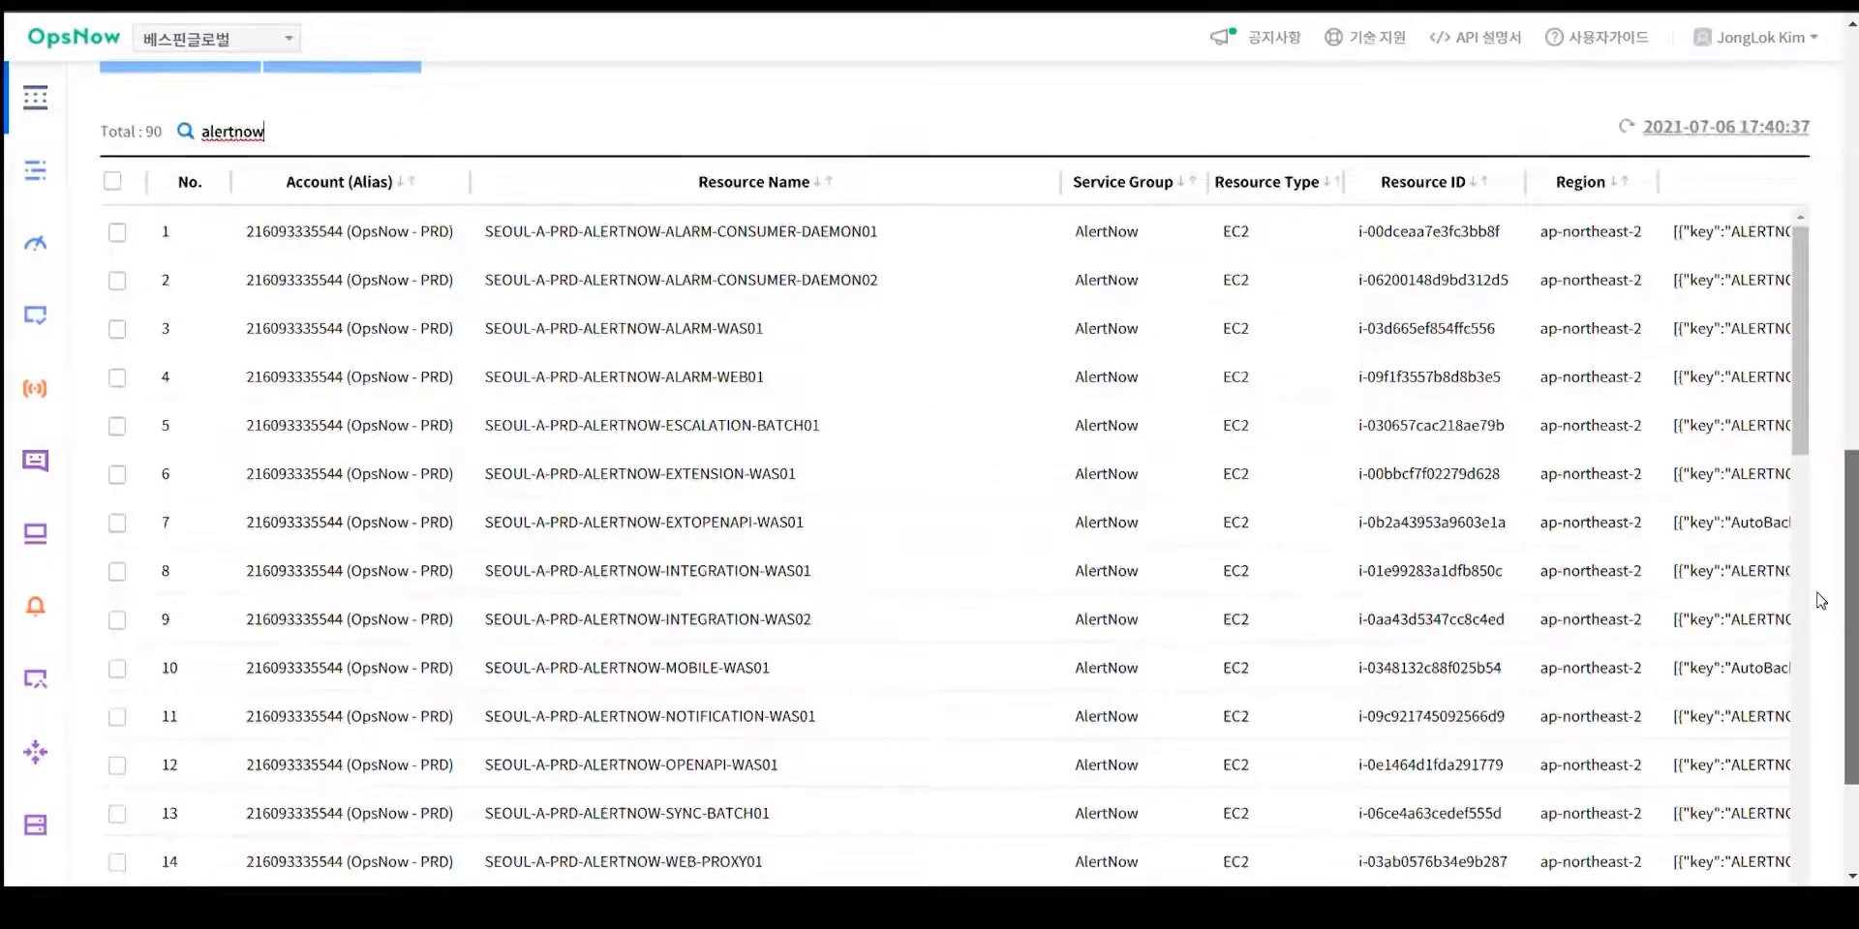
pyautogui.click(114, 181)
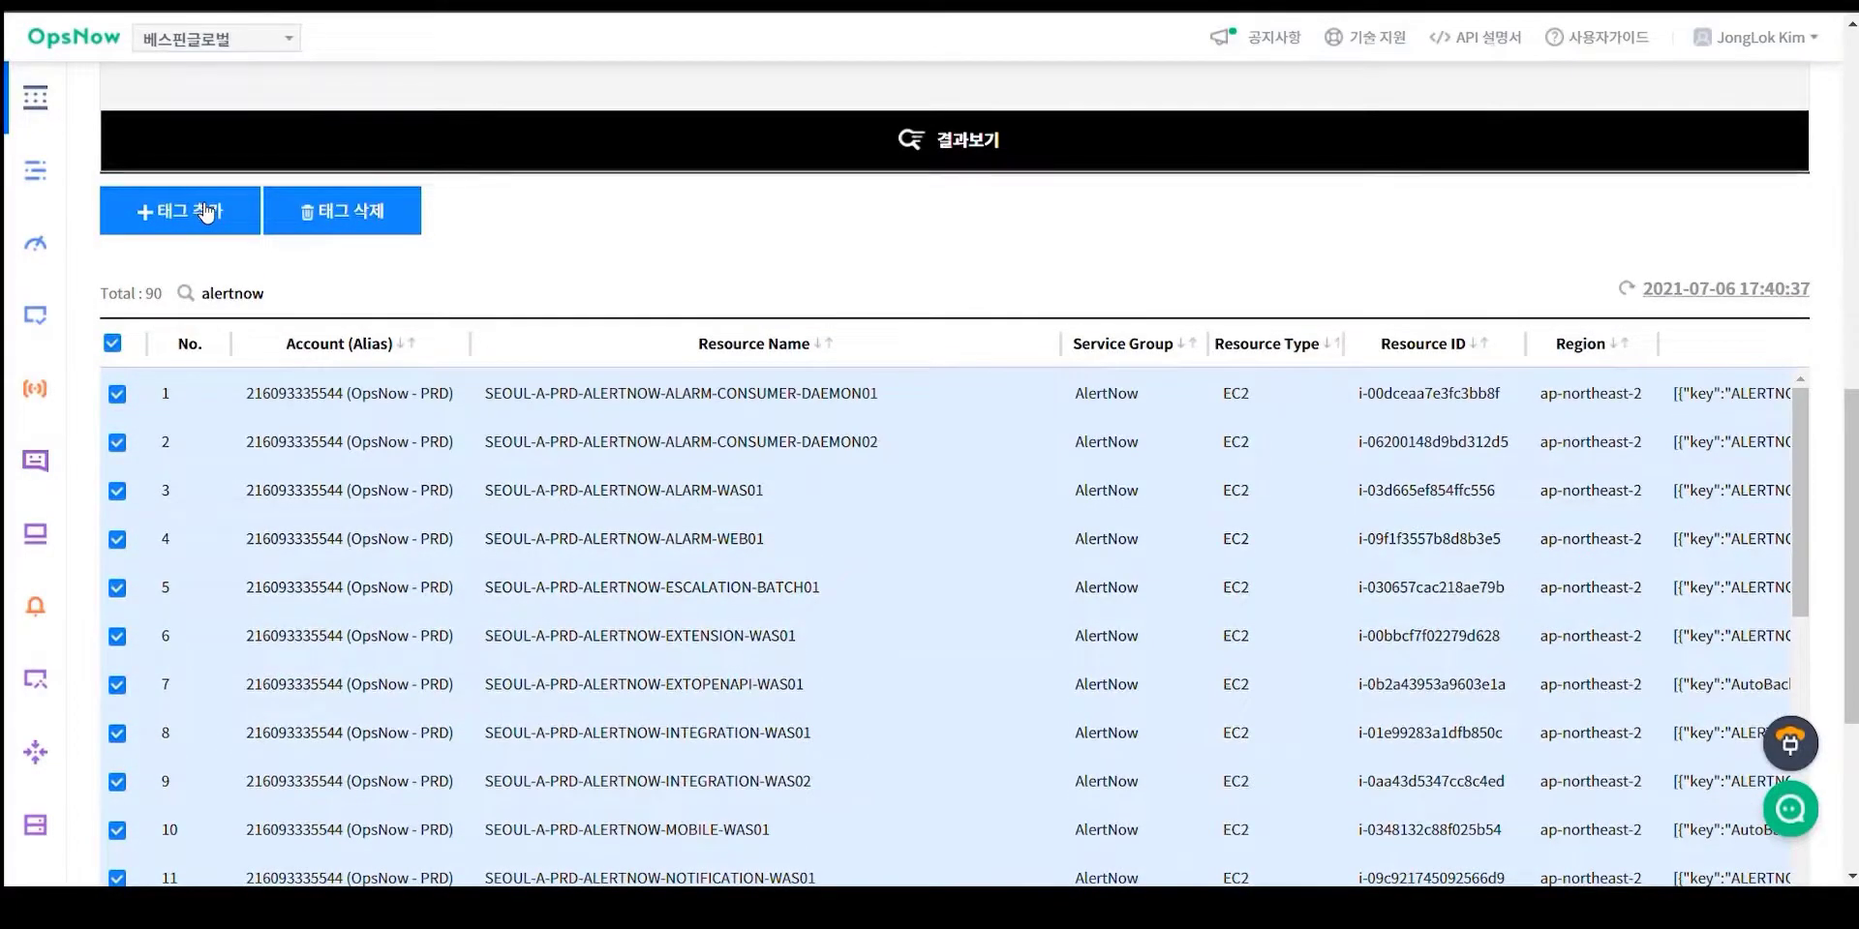
pyautogui.click(232, 214)
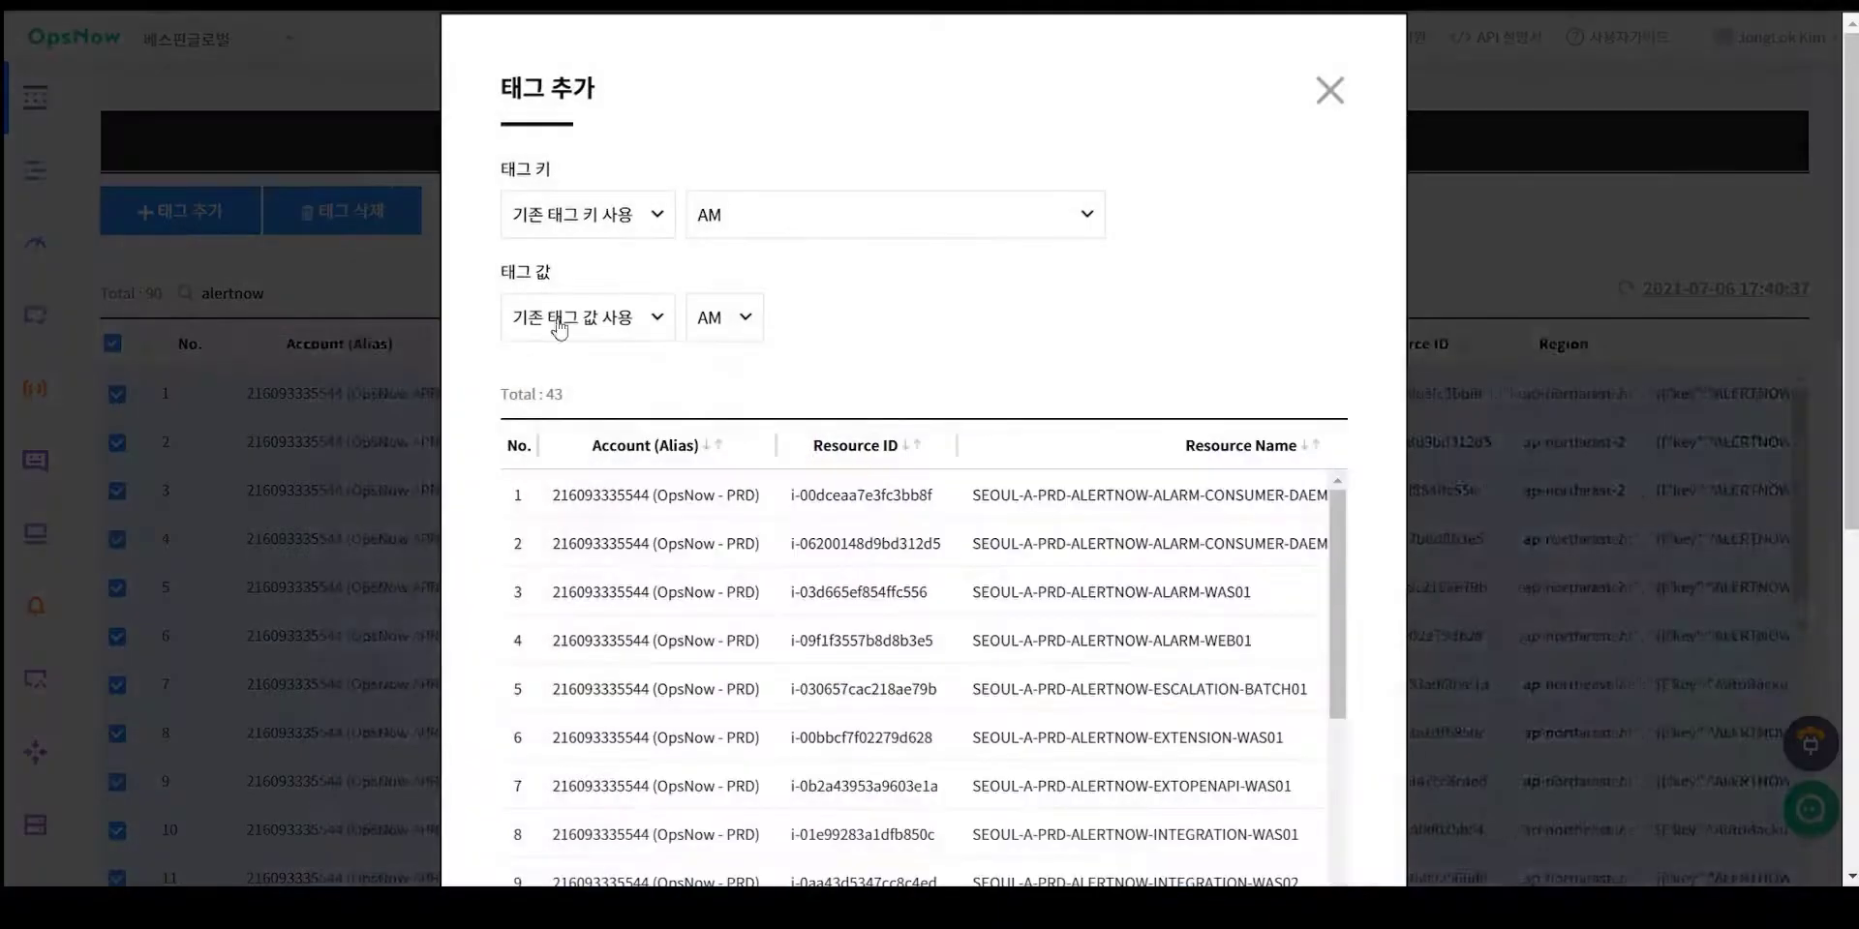
pyautogui.scroll(-3, 1210, 552)
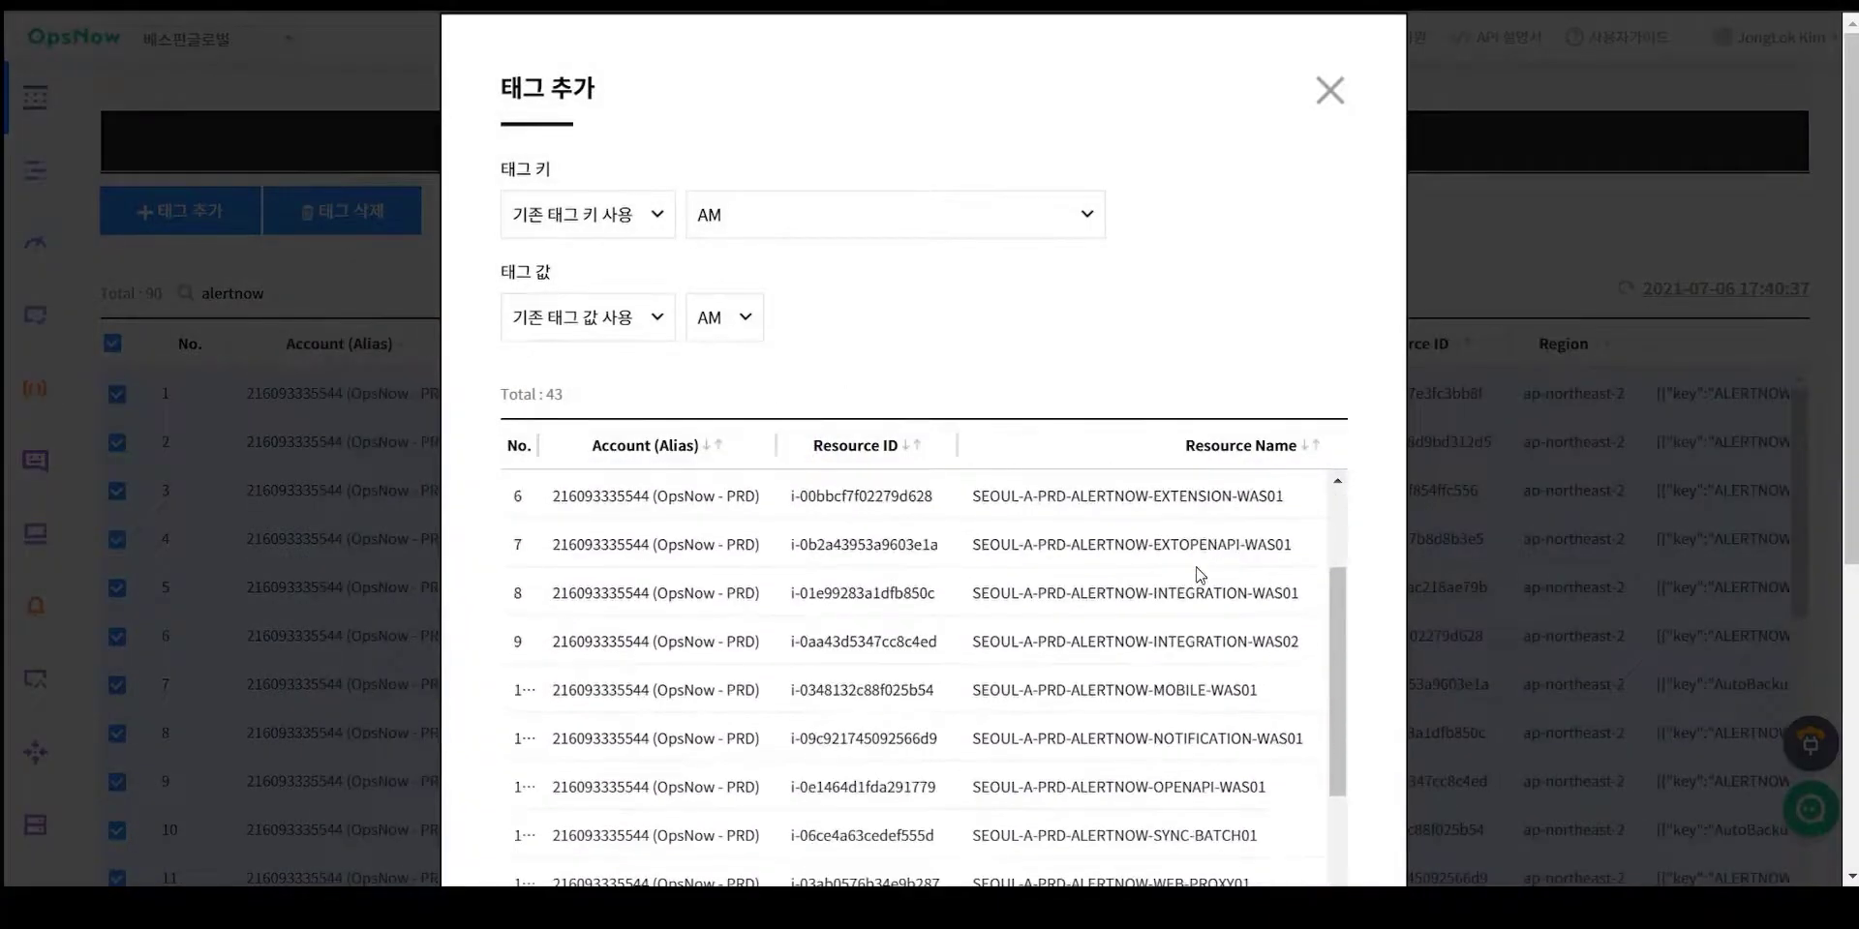
pyautogui.scroll(3, 1200, 576)
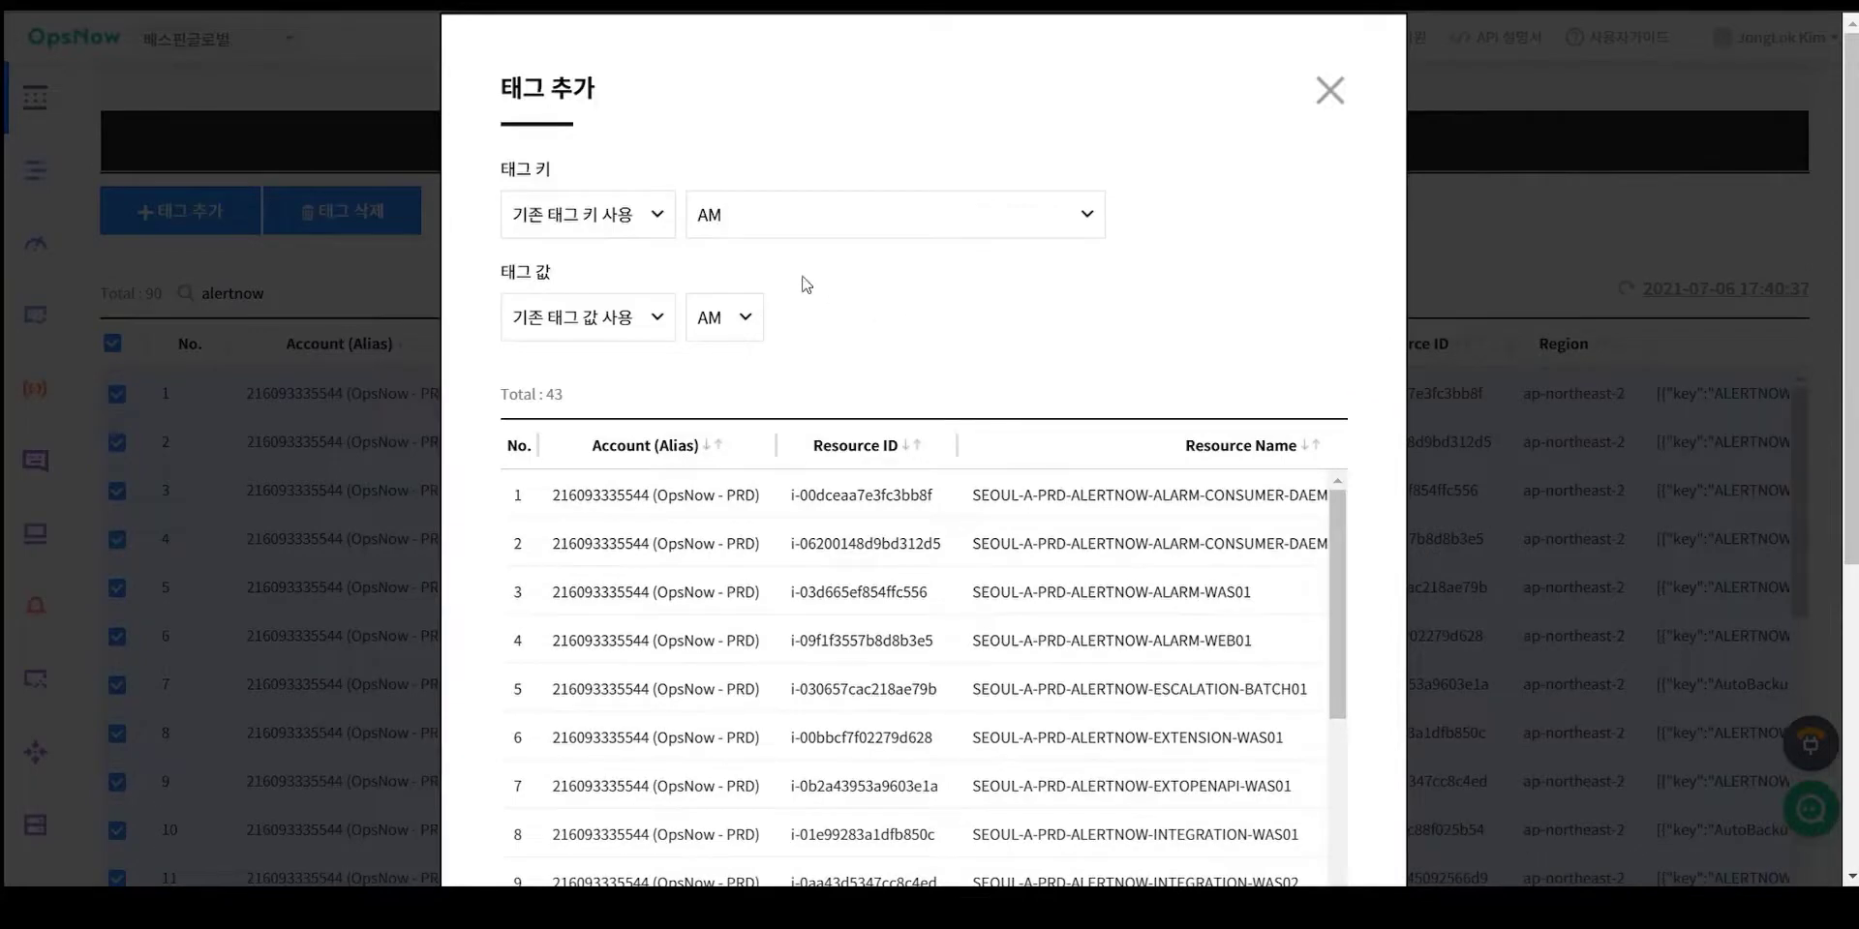
# - Choose the existing tag key SERVICE for the selected AlertNow resources
pyautogui.click(858, 224)
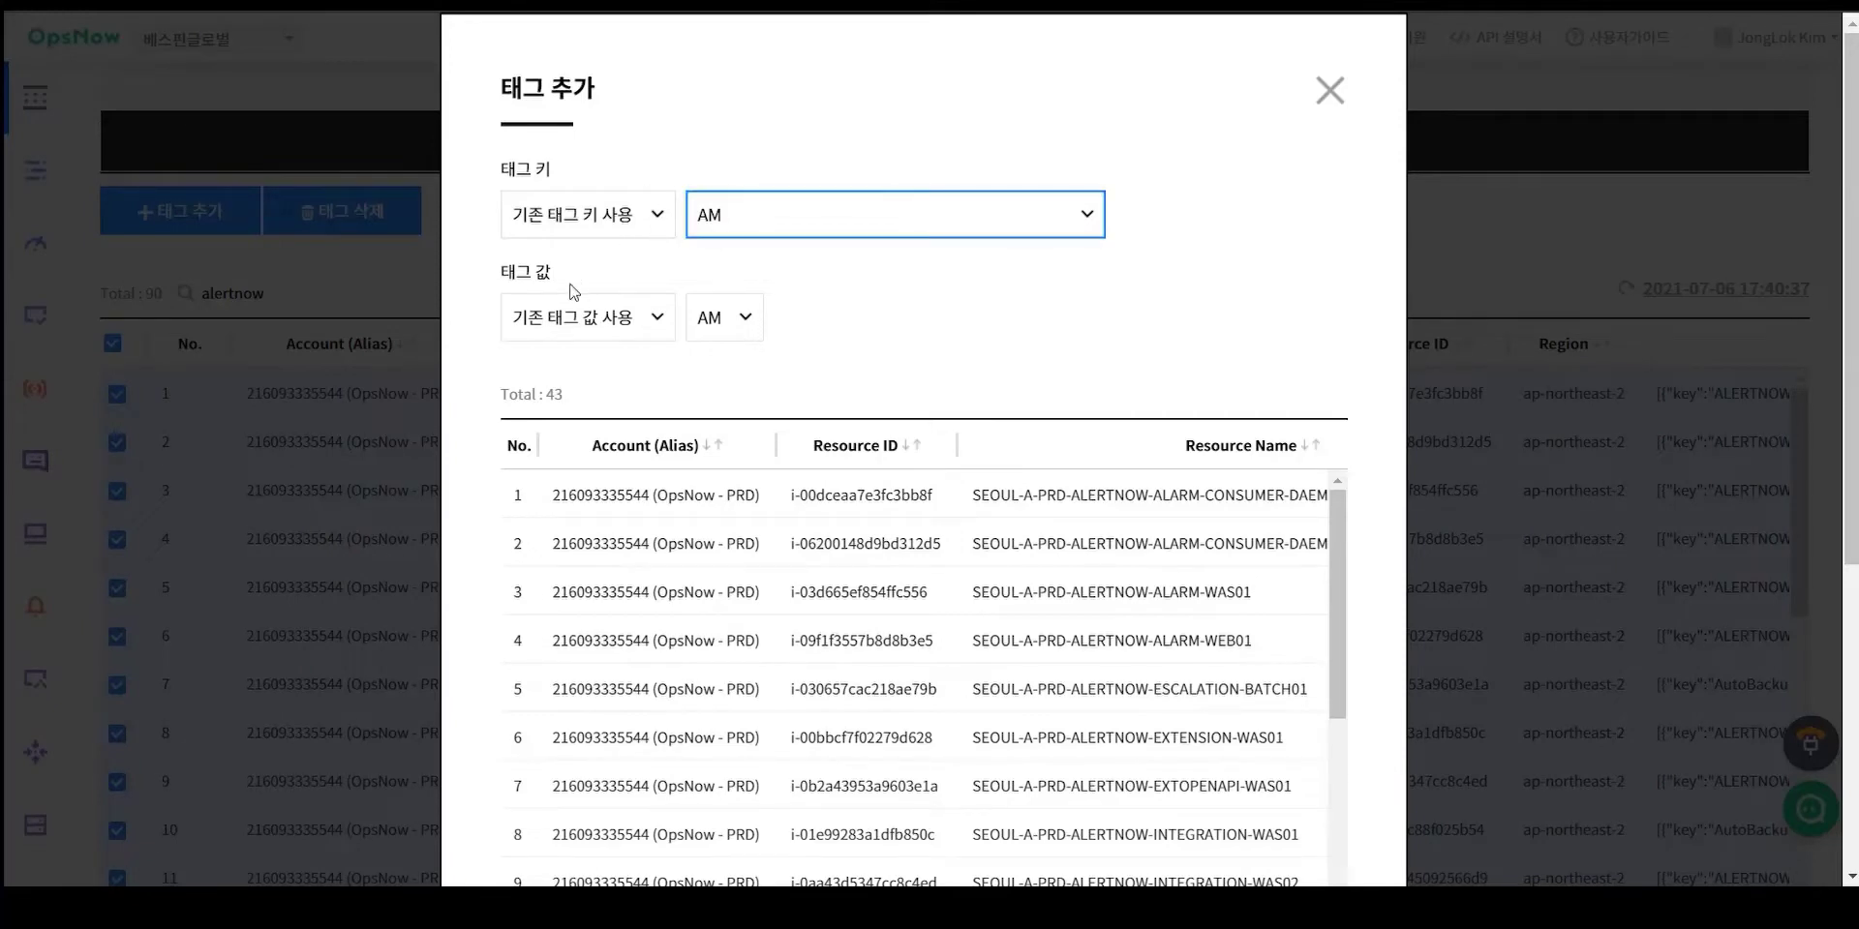
pyautogui.hotkey('shift', 'Tab')
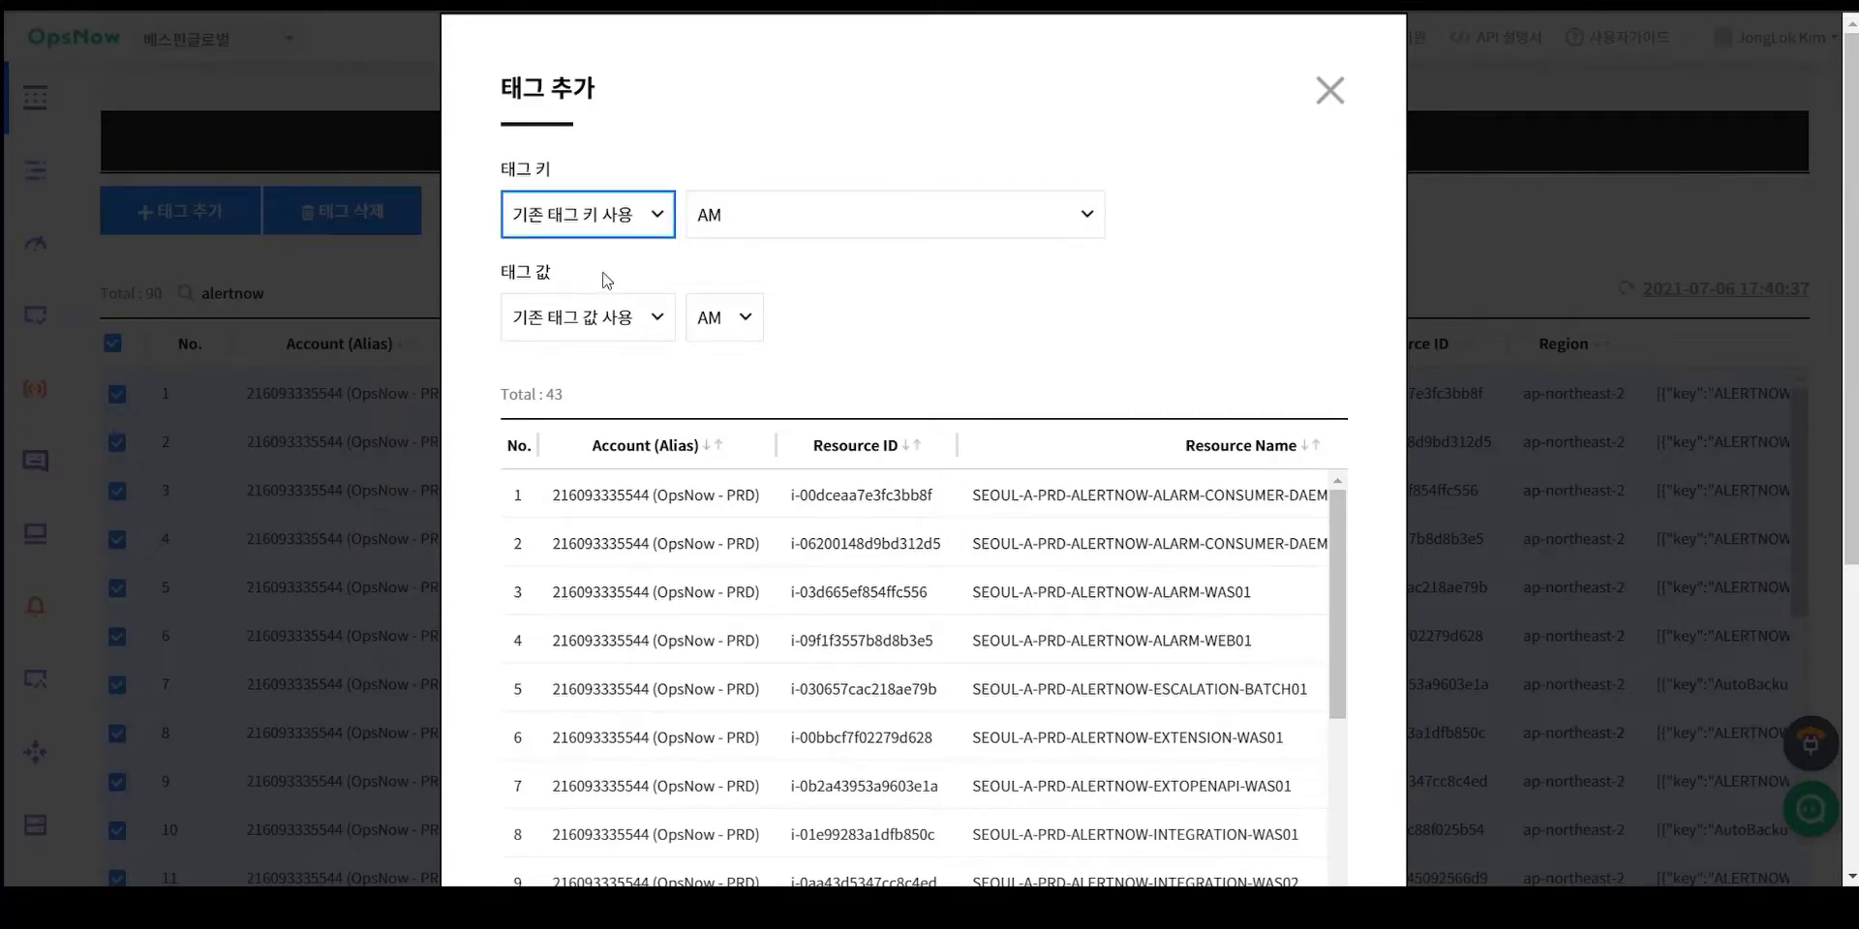
pyautogui.click(895, 219)
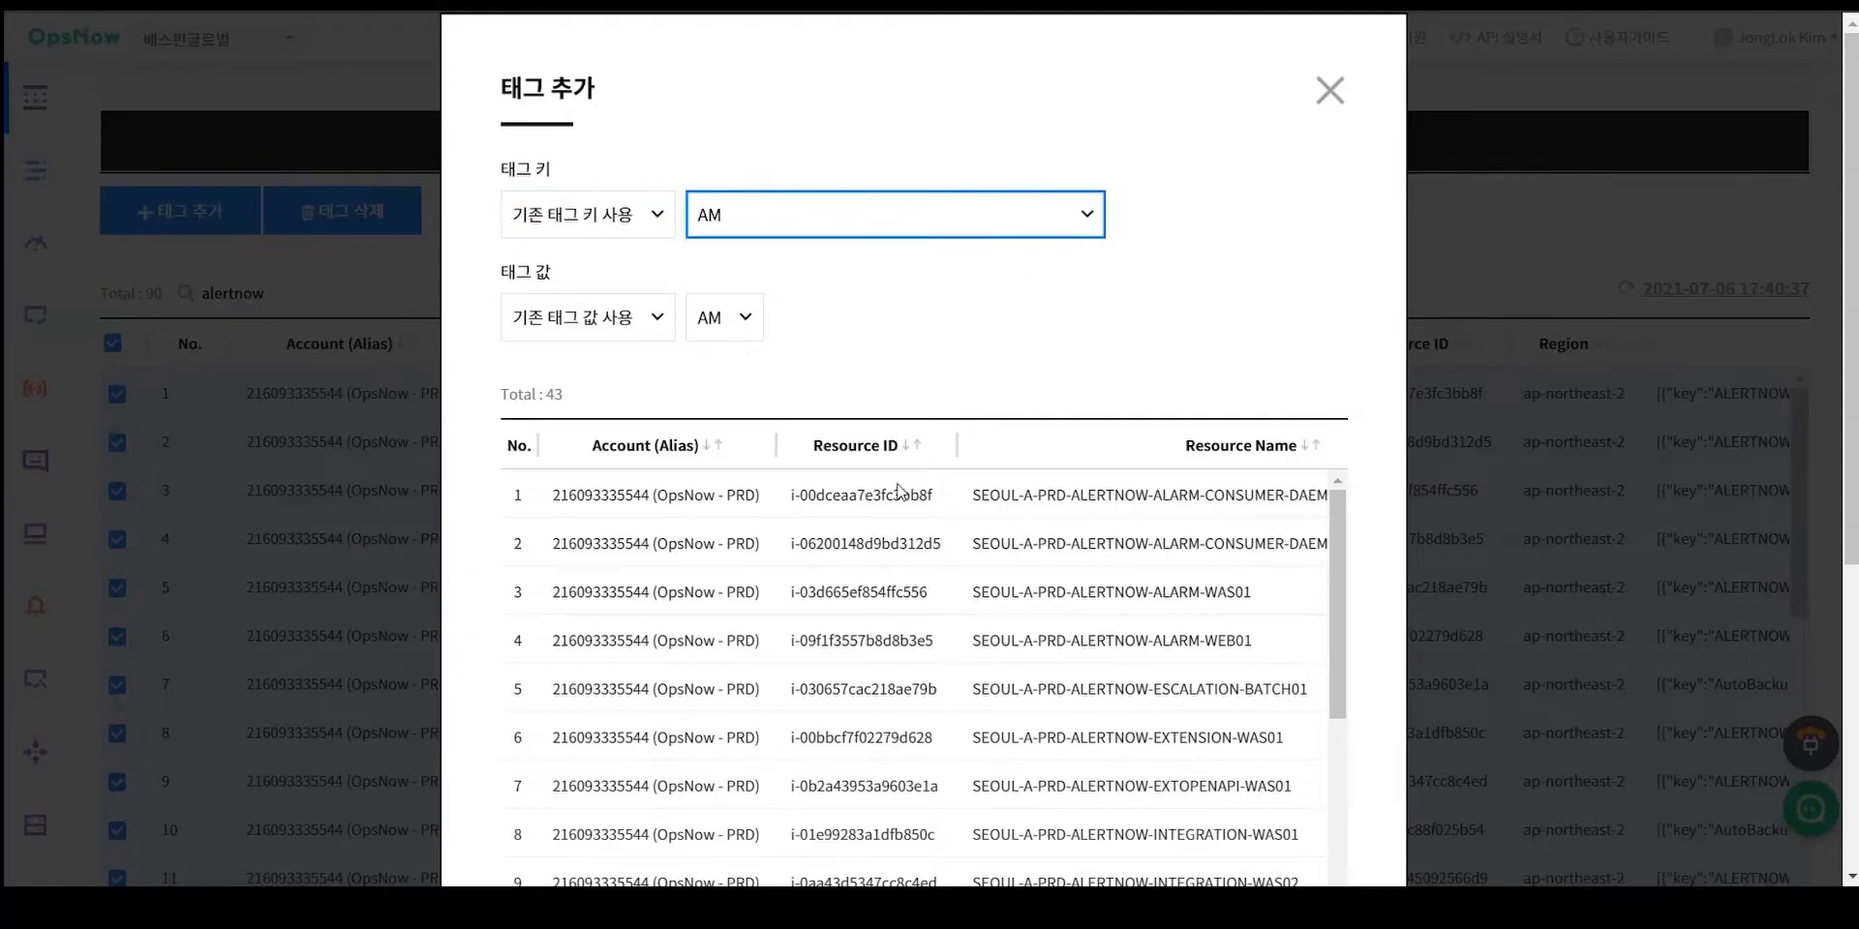
pyautogui.click(1079, 333)
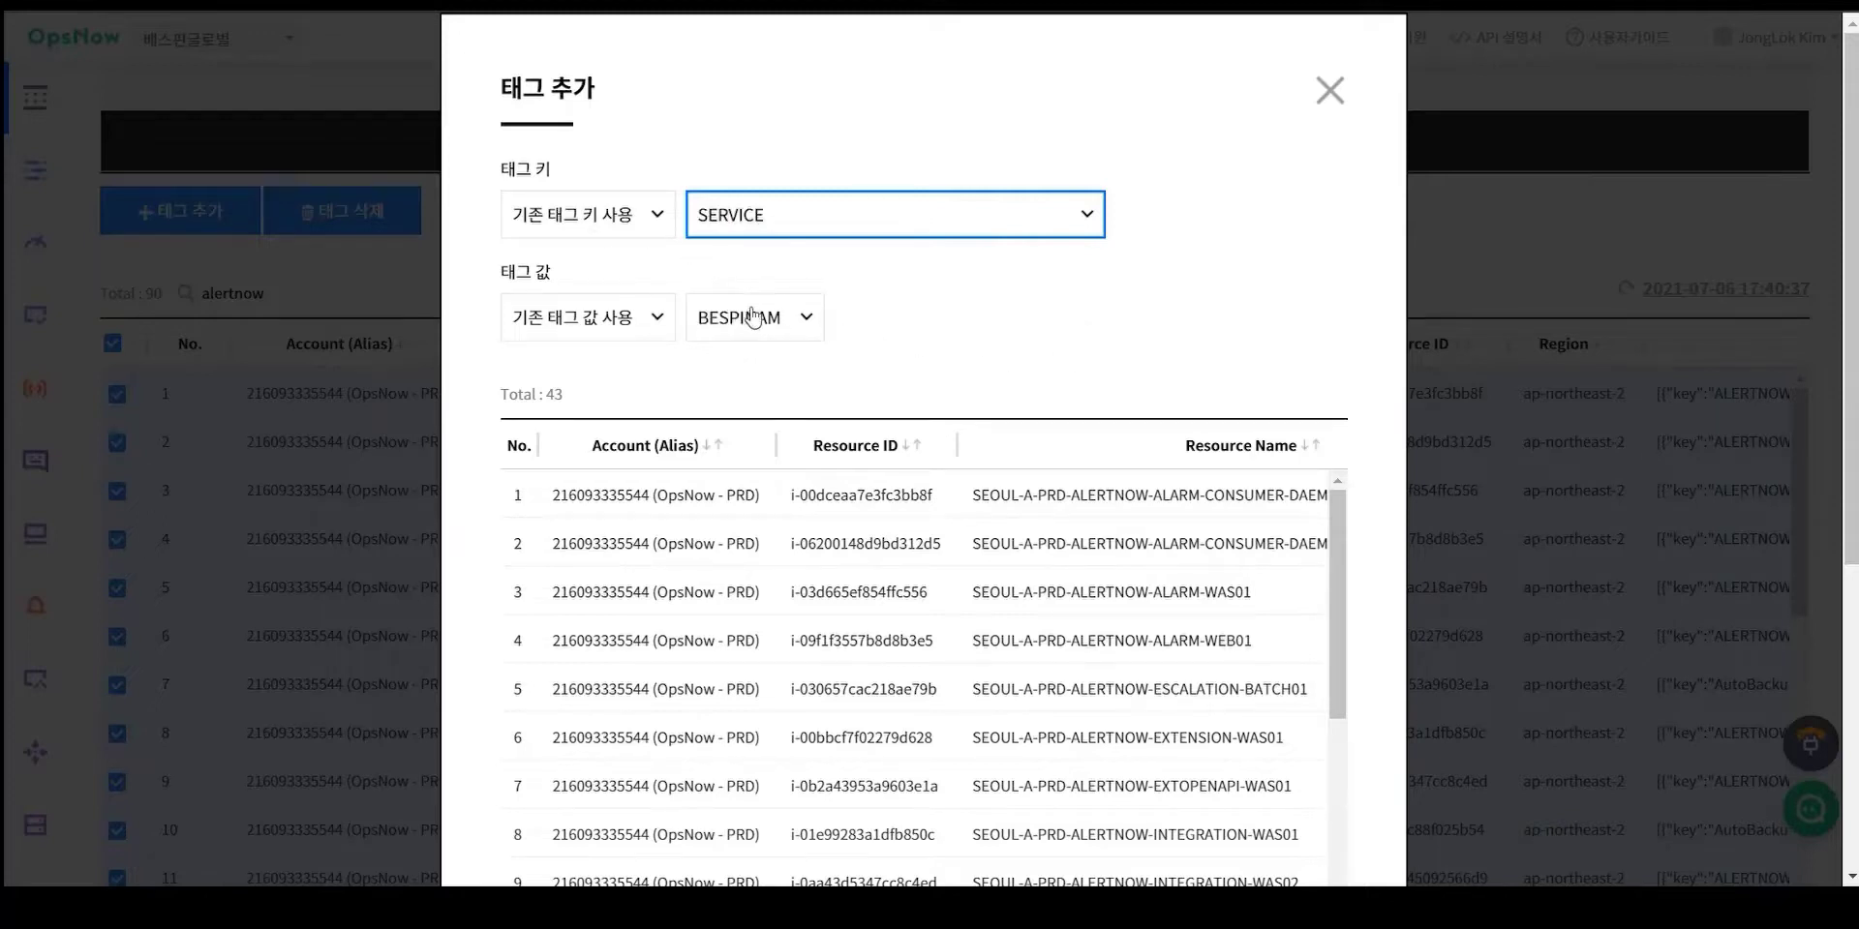
# - Switch the tag value to a new one (신규 태그 값 사용), enter AlertNow and apply the tag to the selected resources
pyautogui.click(811, 321)
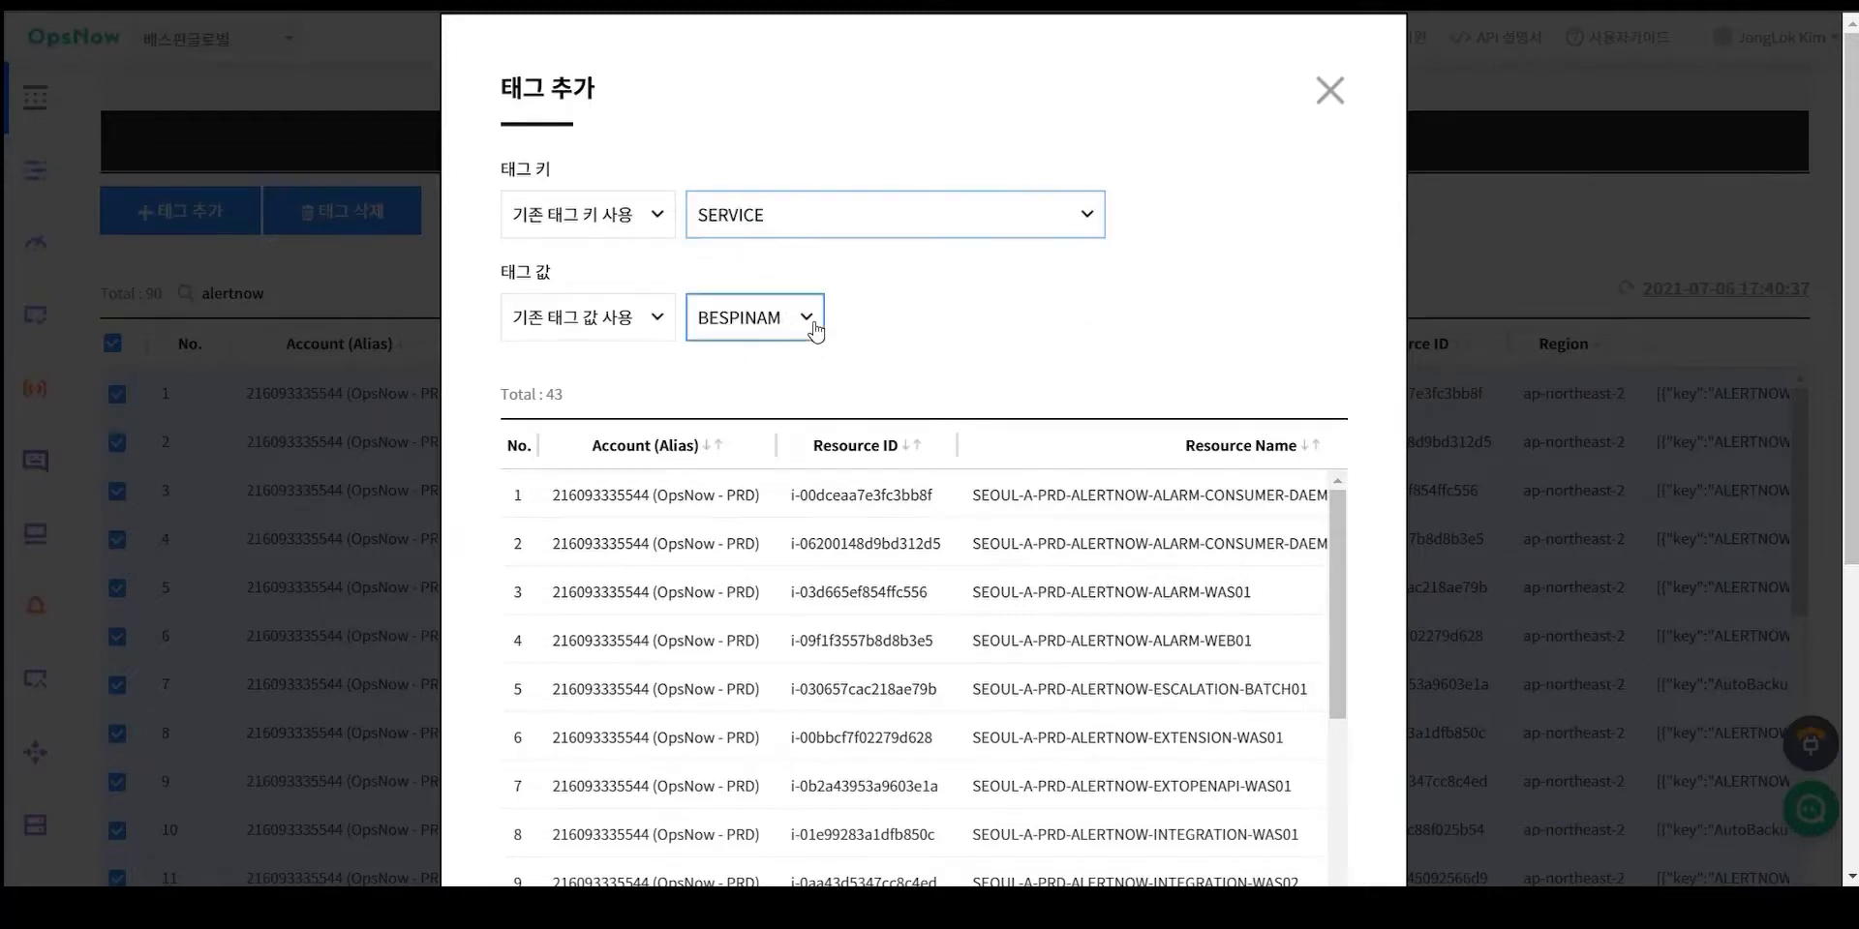
pyautogui.click(646, 322)
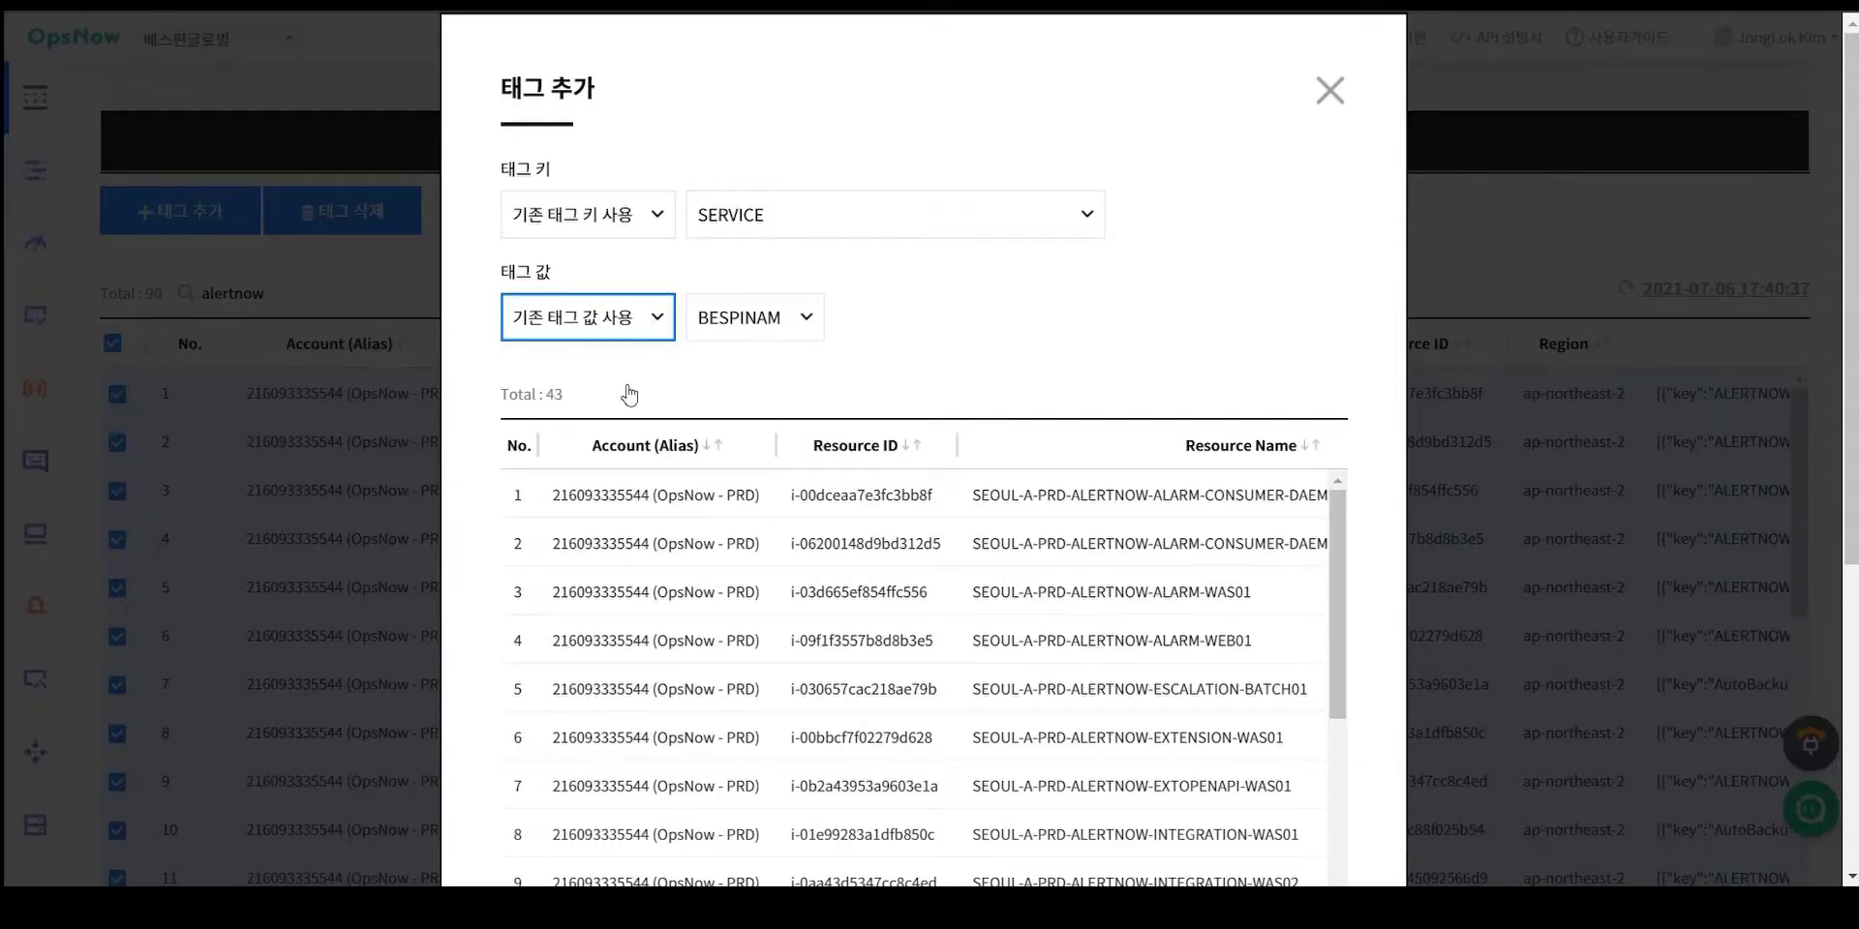
pyautogui.click(629, 394)
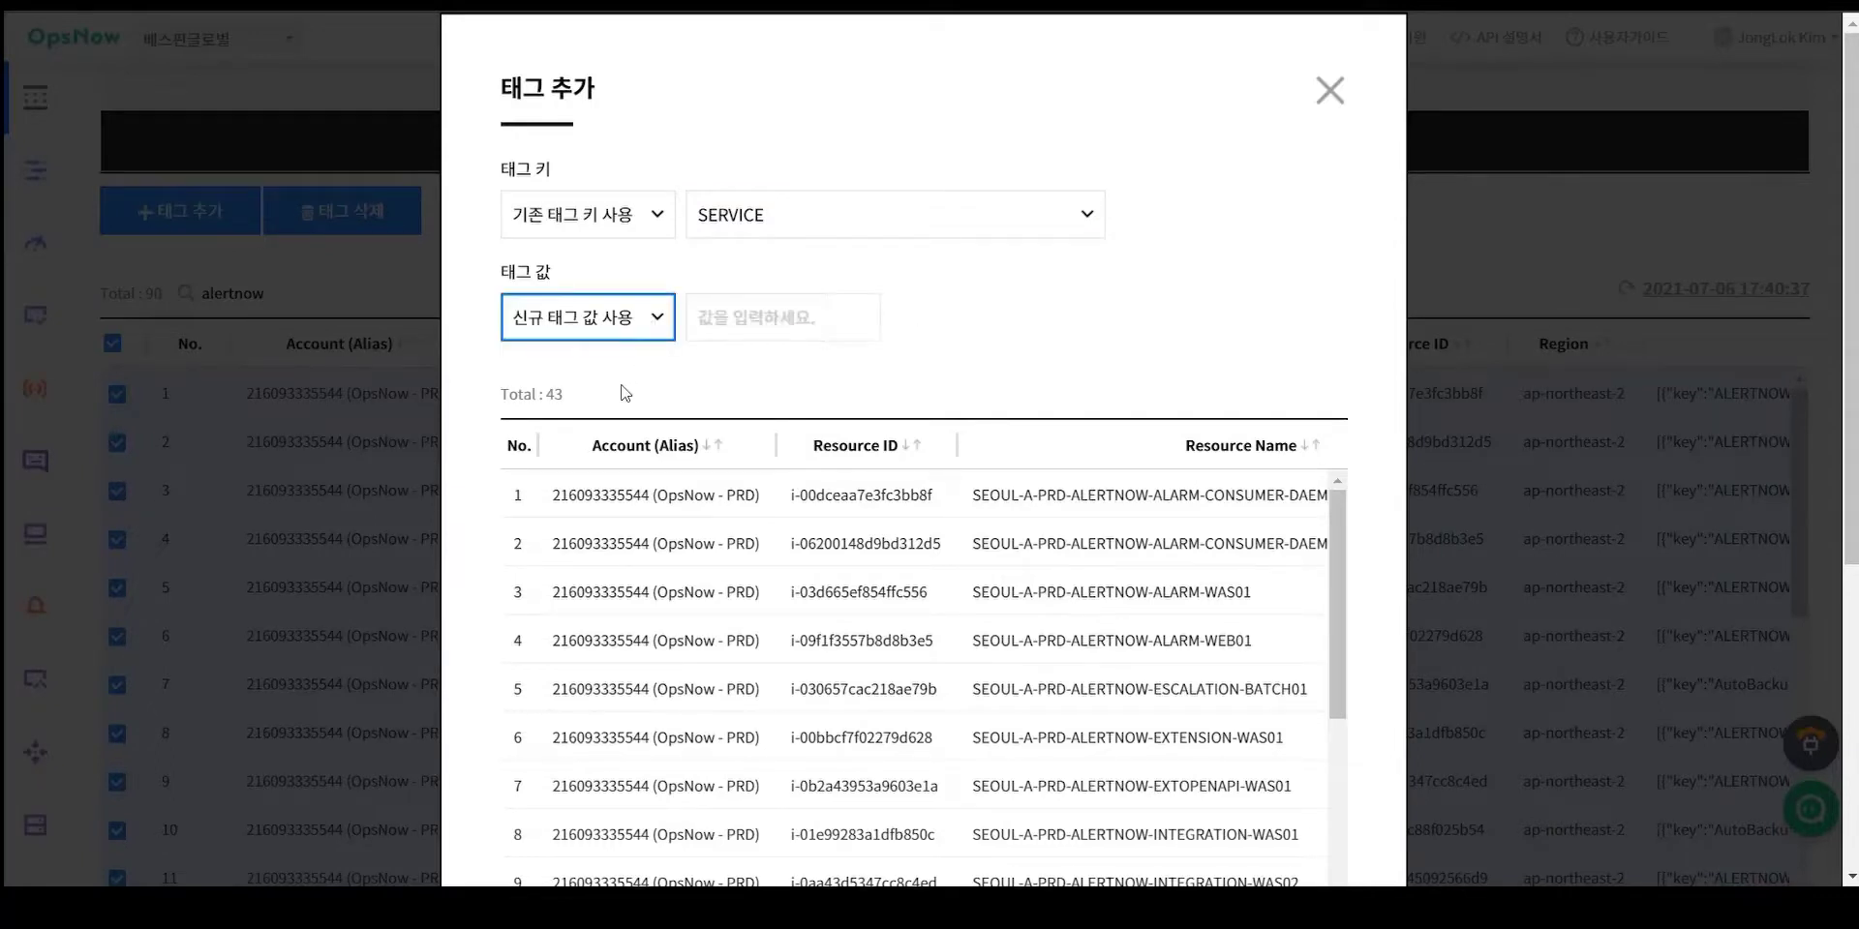
pyautogui.click(798, 324)
pyautogui.write('AlertNow')
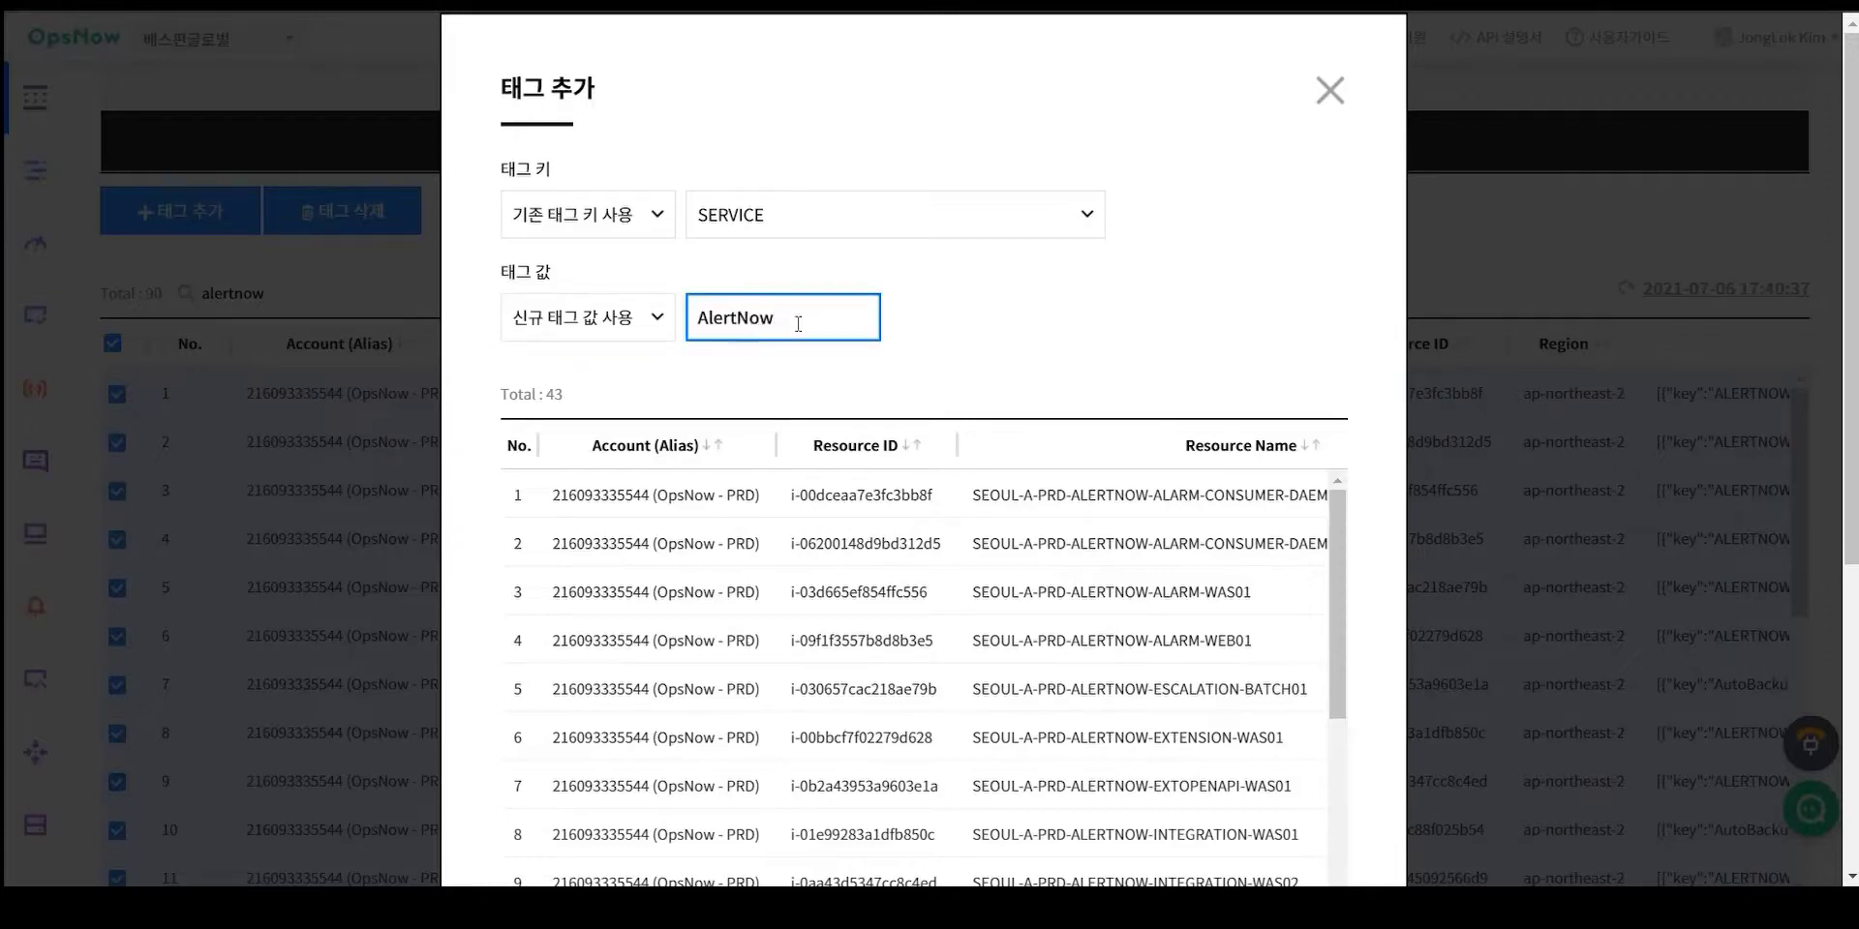
pyautogui.scroll(-3, 1032, 320)
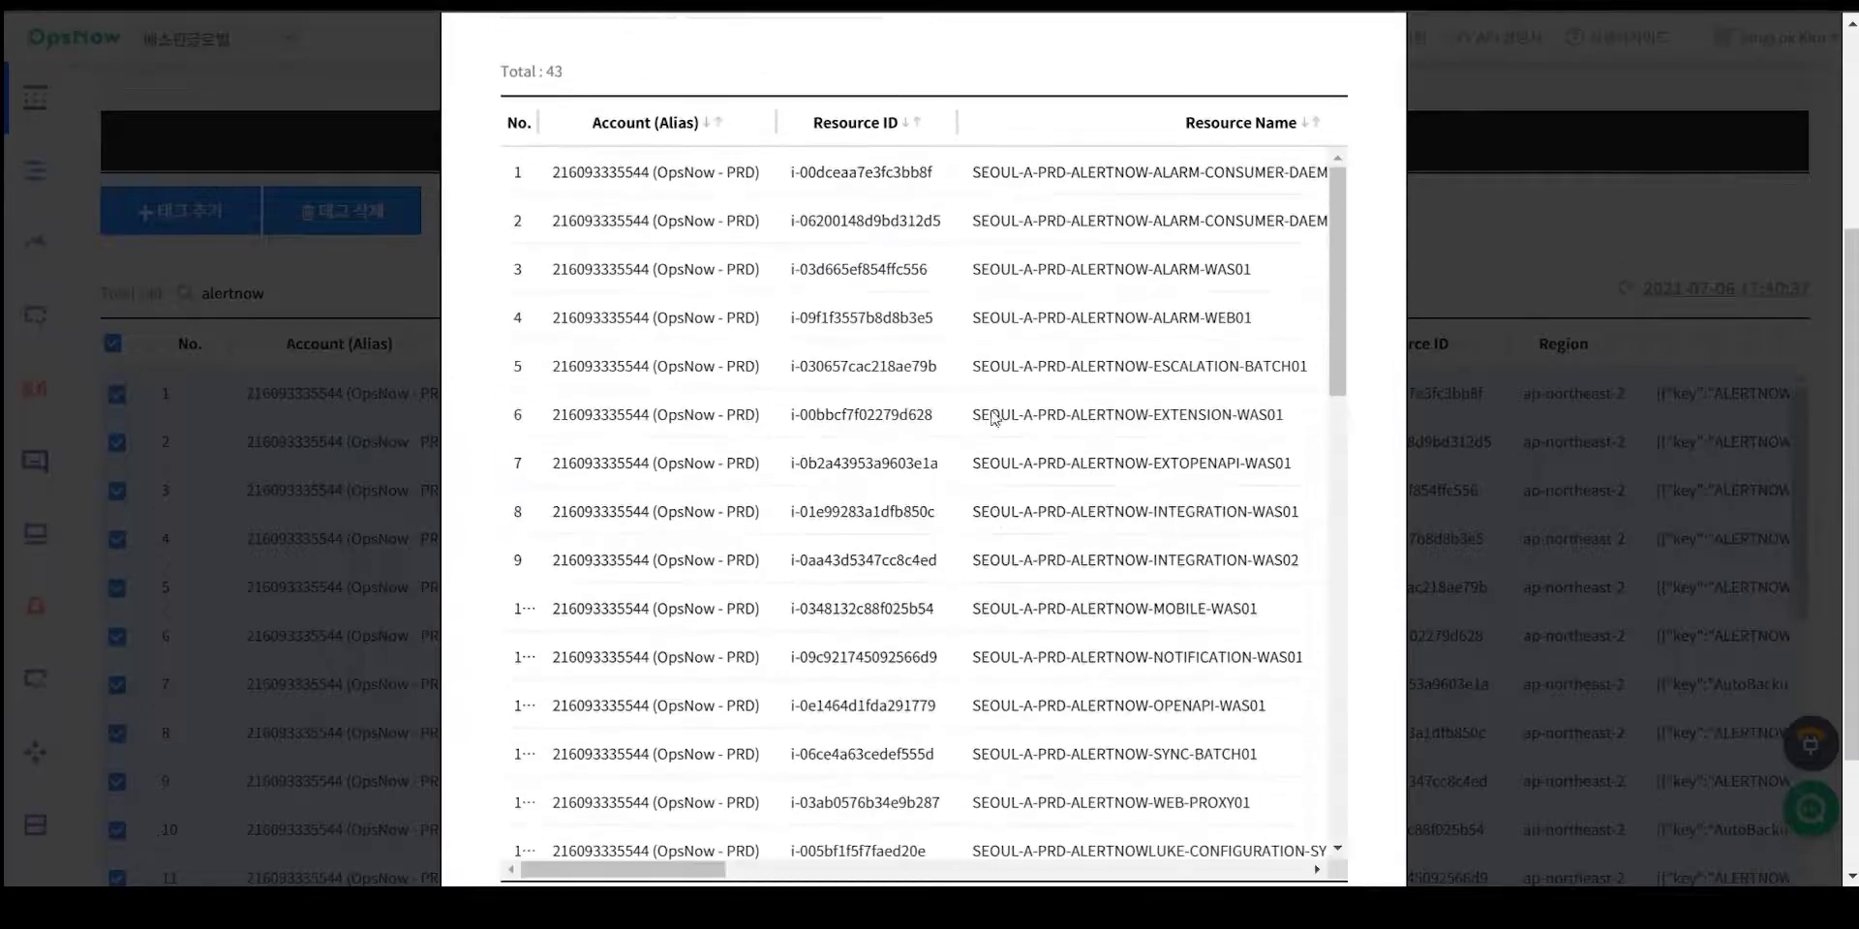
pyautogui.scroll(-3, 994, 418)
pyautogui.scroll(-2, 1377, 685)
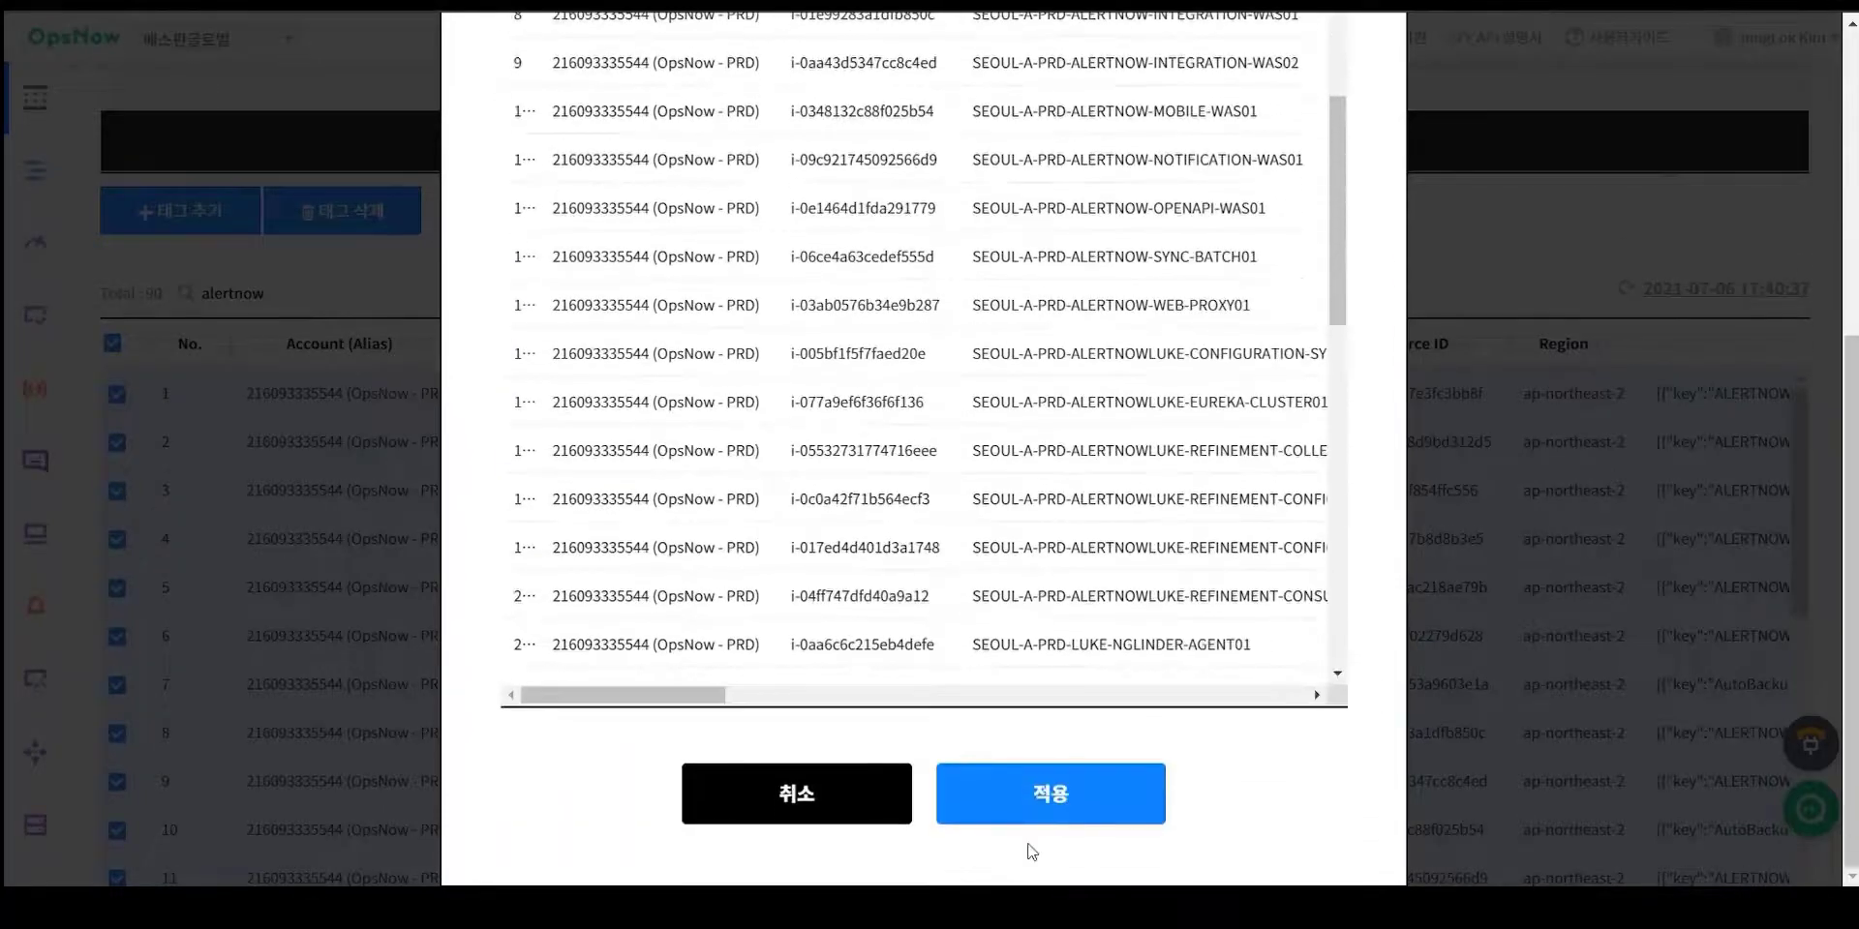
pyautogui.click(1057, 799)
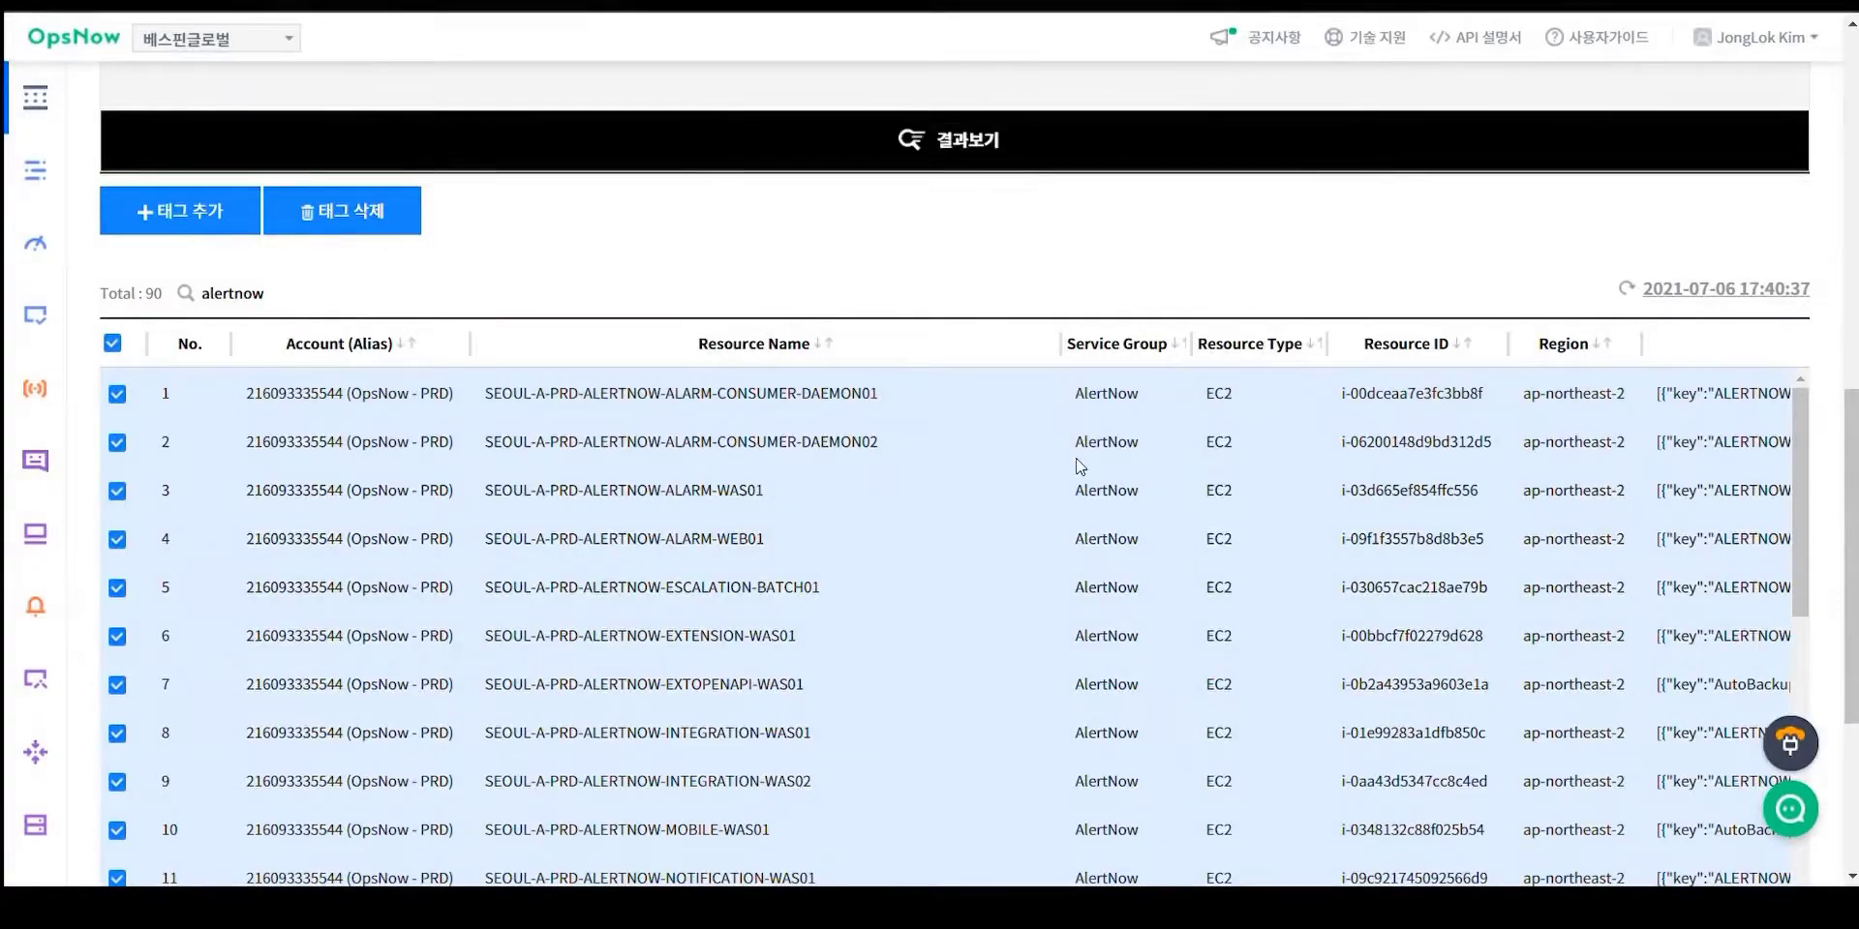
# - Review the AlertNow resource list and the account, region and product filters of the tag assistant
pyautogui.scroll(-3, 1551, 714)
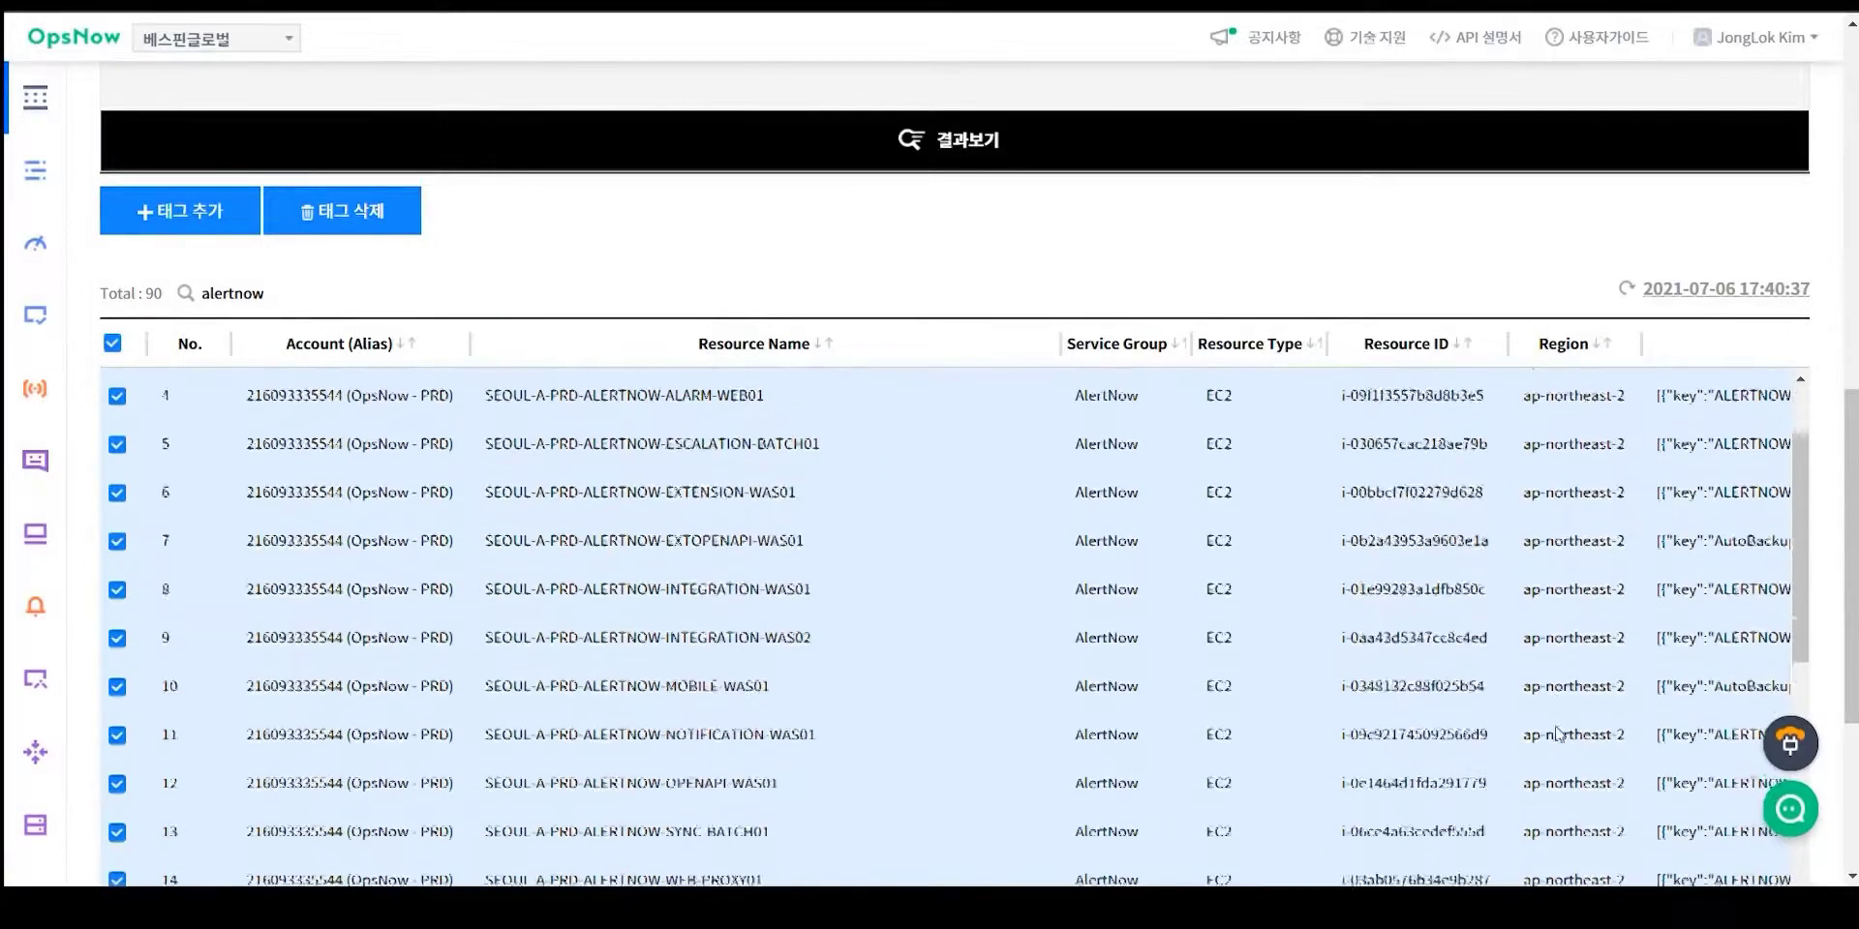
pyautogui.scroll(3, 1551, 712)
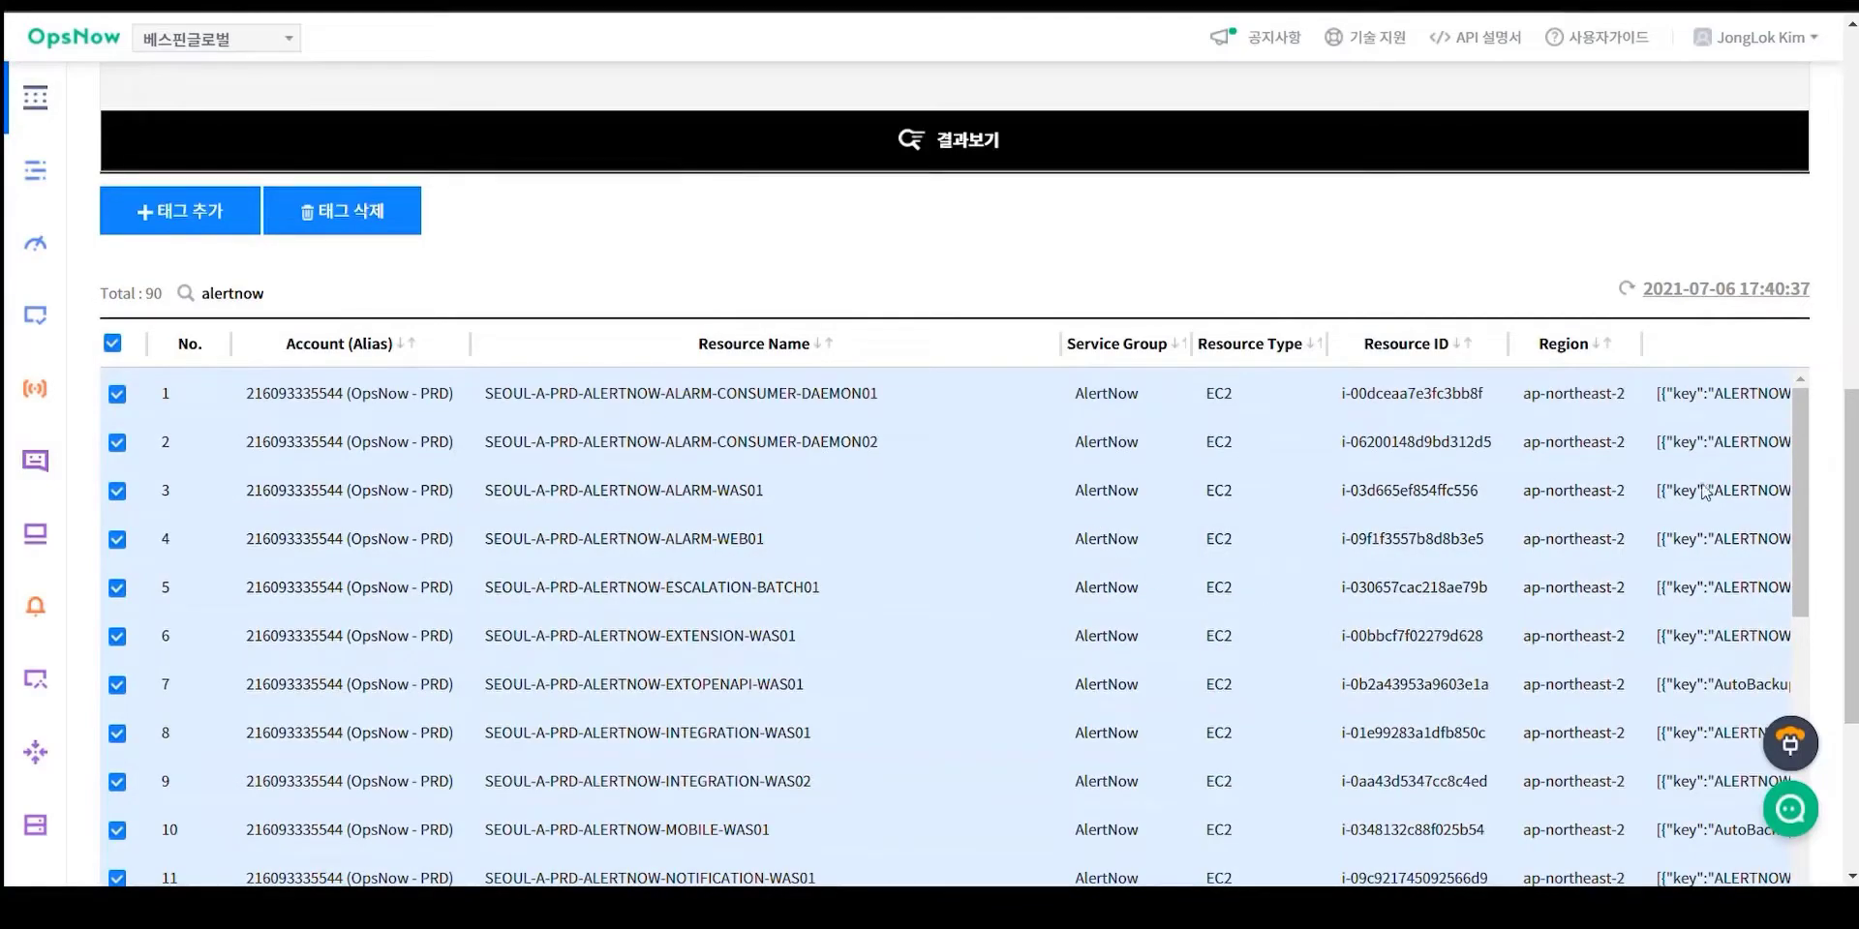
pyautogui.scroll(-1, 1851, 596)
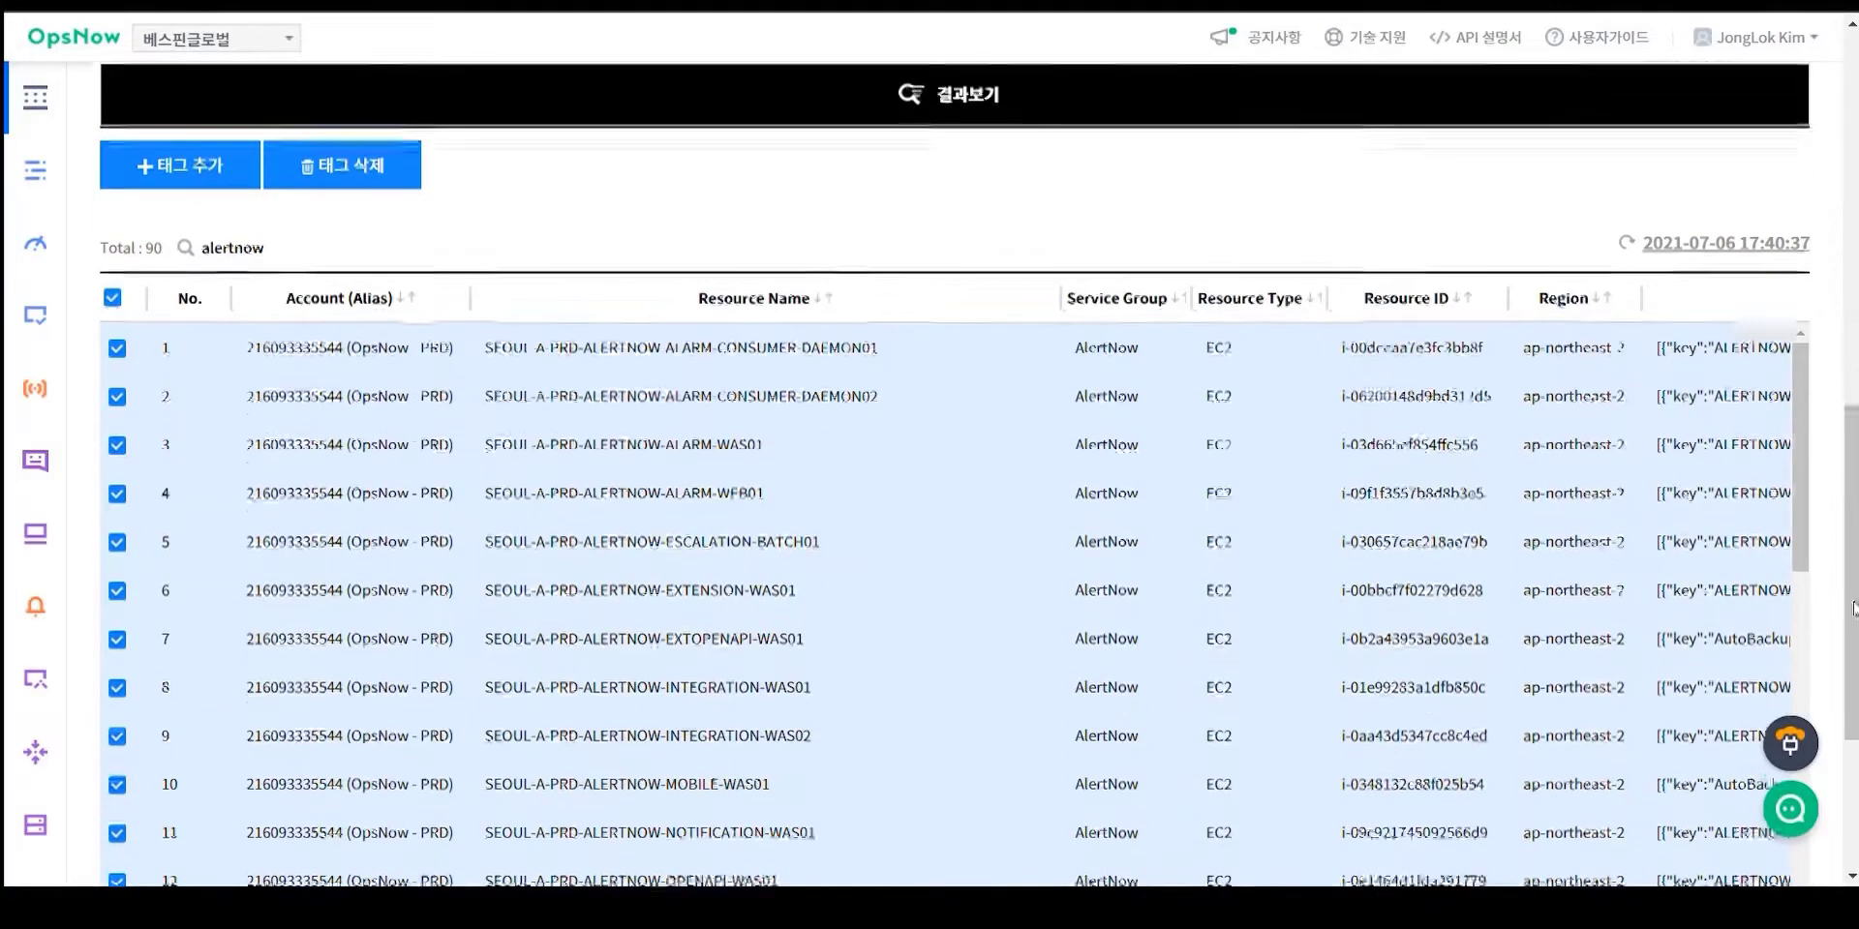
pyautogui.scroll(-3, 1851, 608)
pyautogui.scroll(4, 1845, 639)
pyautogui.scroll(-4, 1834, 678)
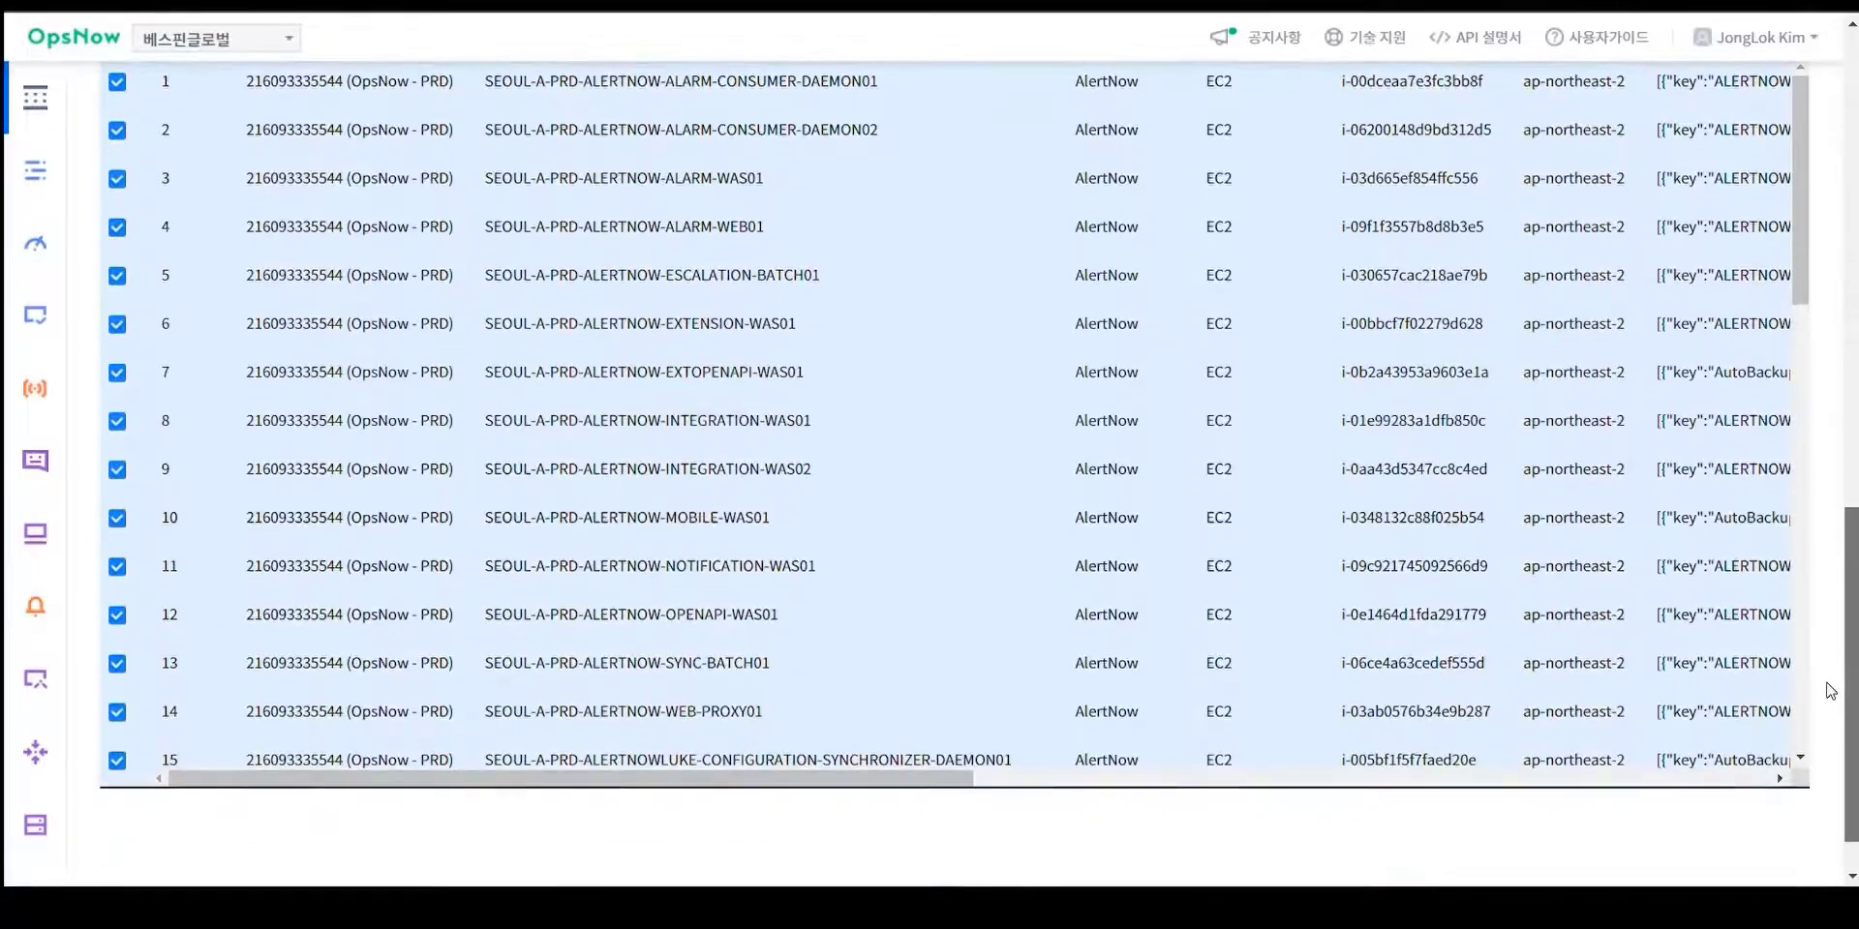
pyautogui.moveTo(678, 778); pyautogui.dragTo(461, 650)
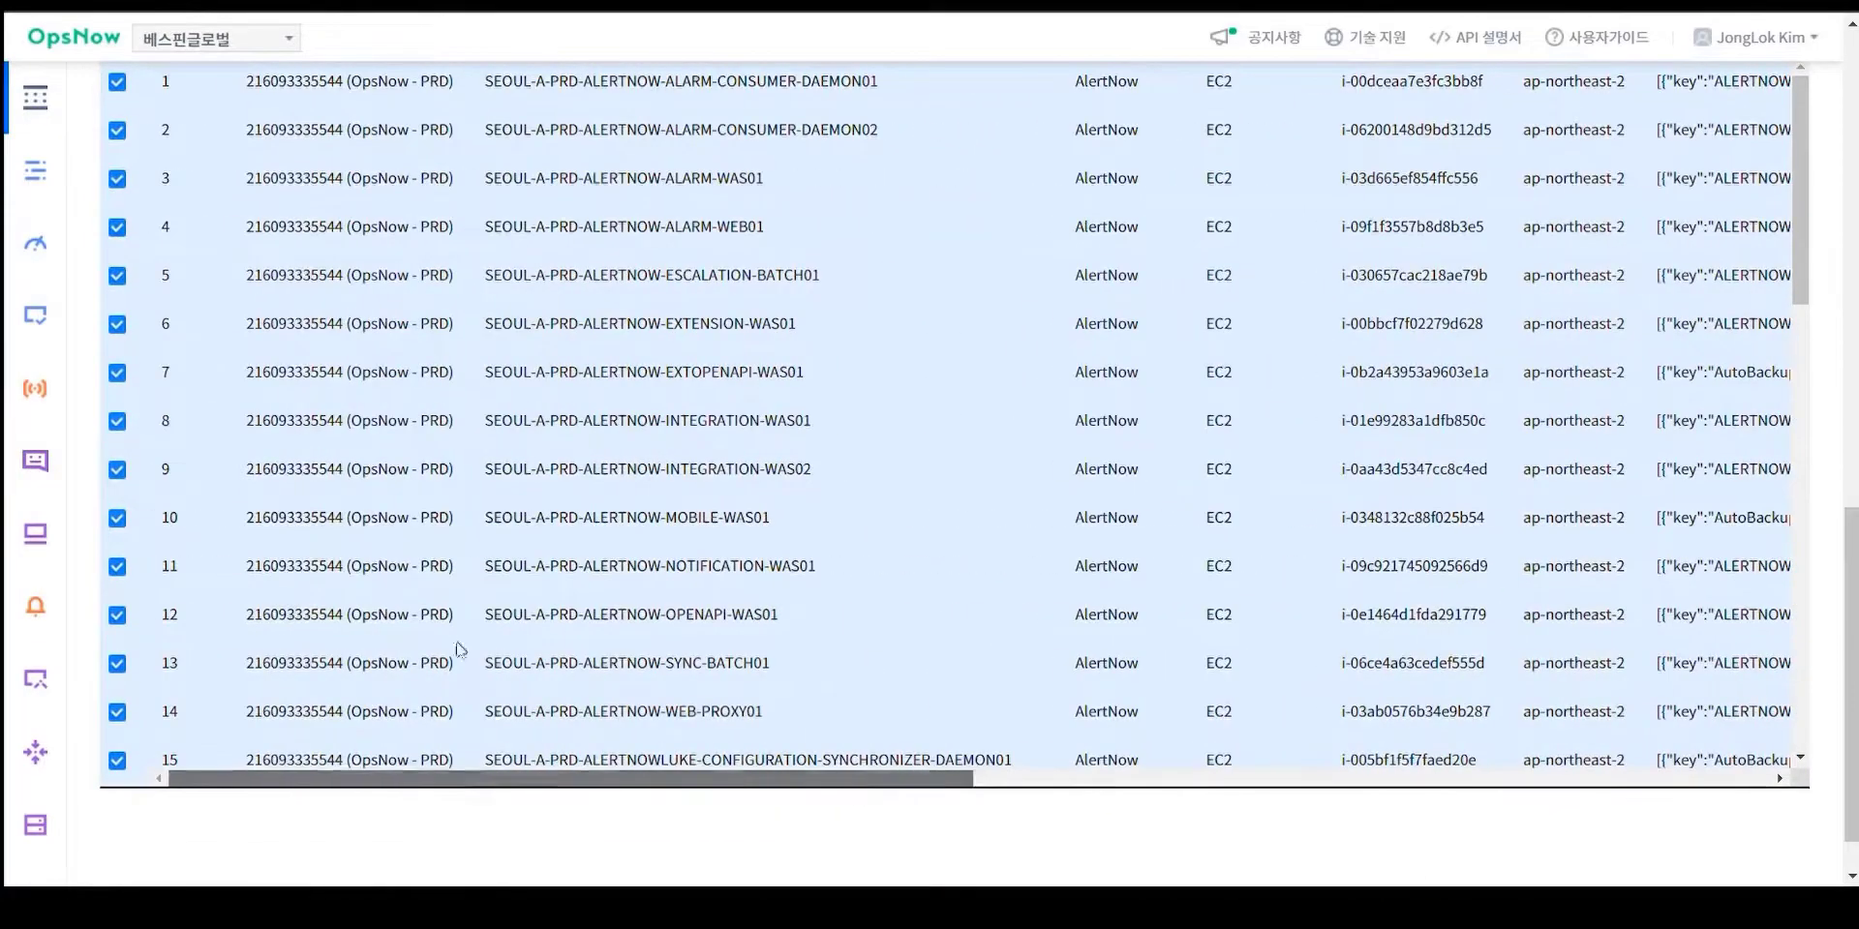
pyautogui.scroll(12, 401, 355)
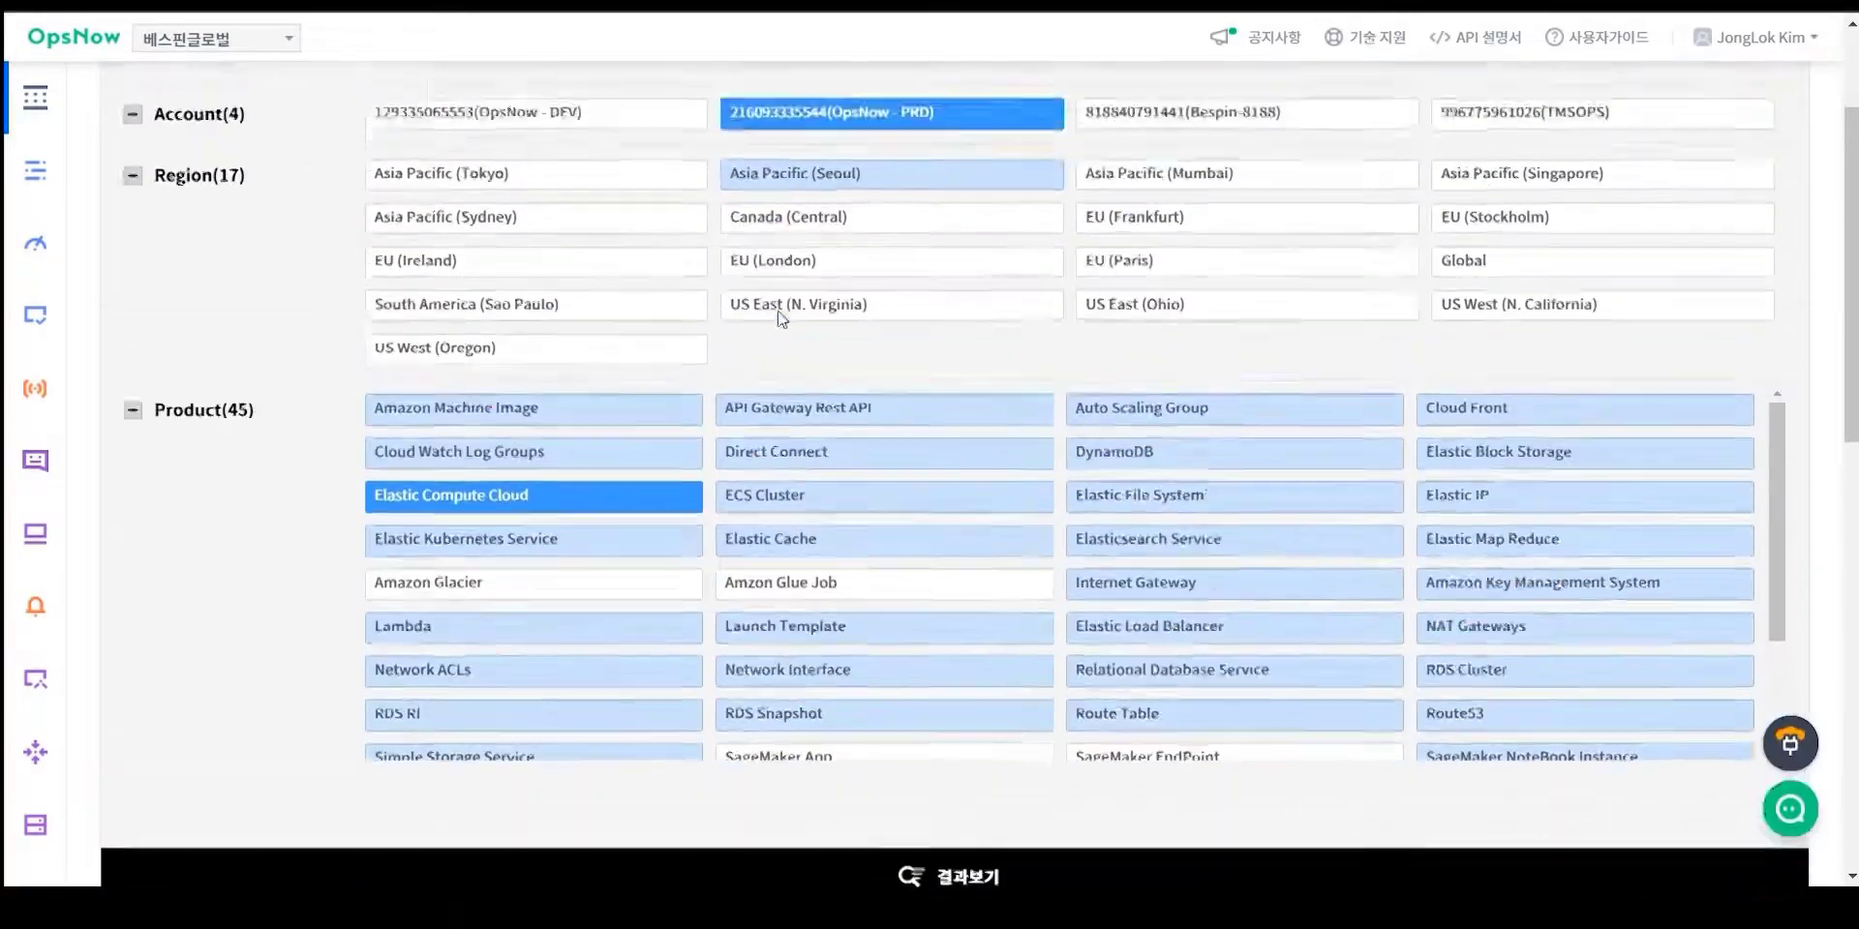
pyautogui.scroll(2, 780, 318)
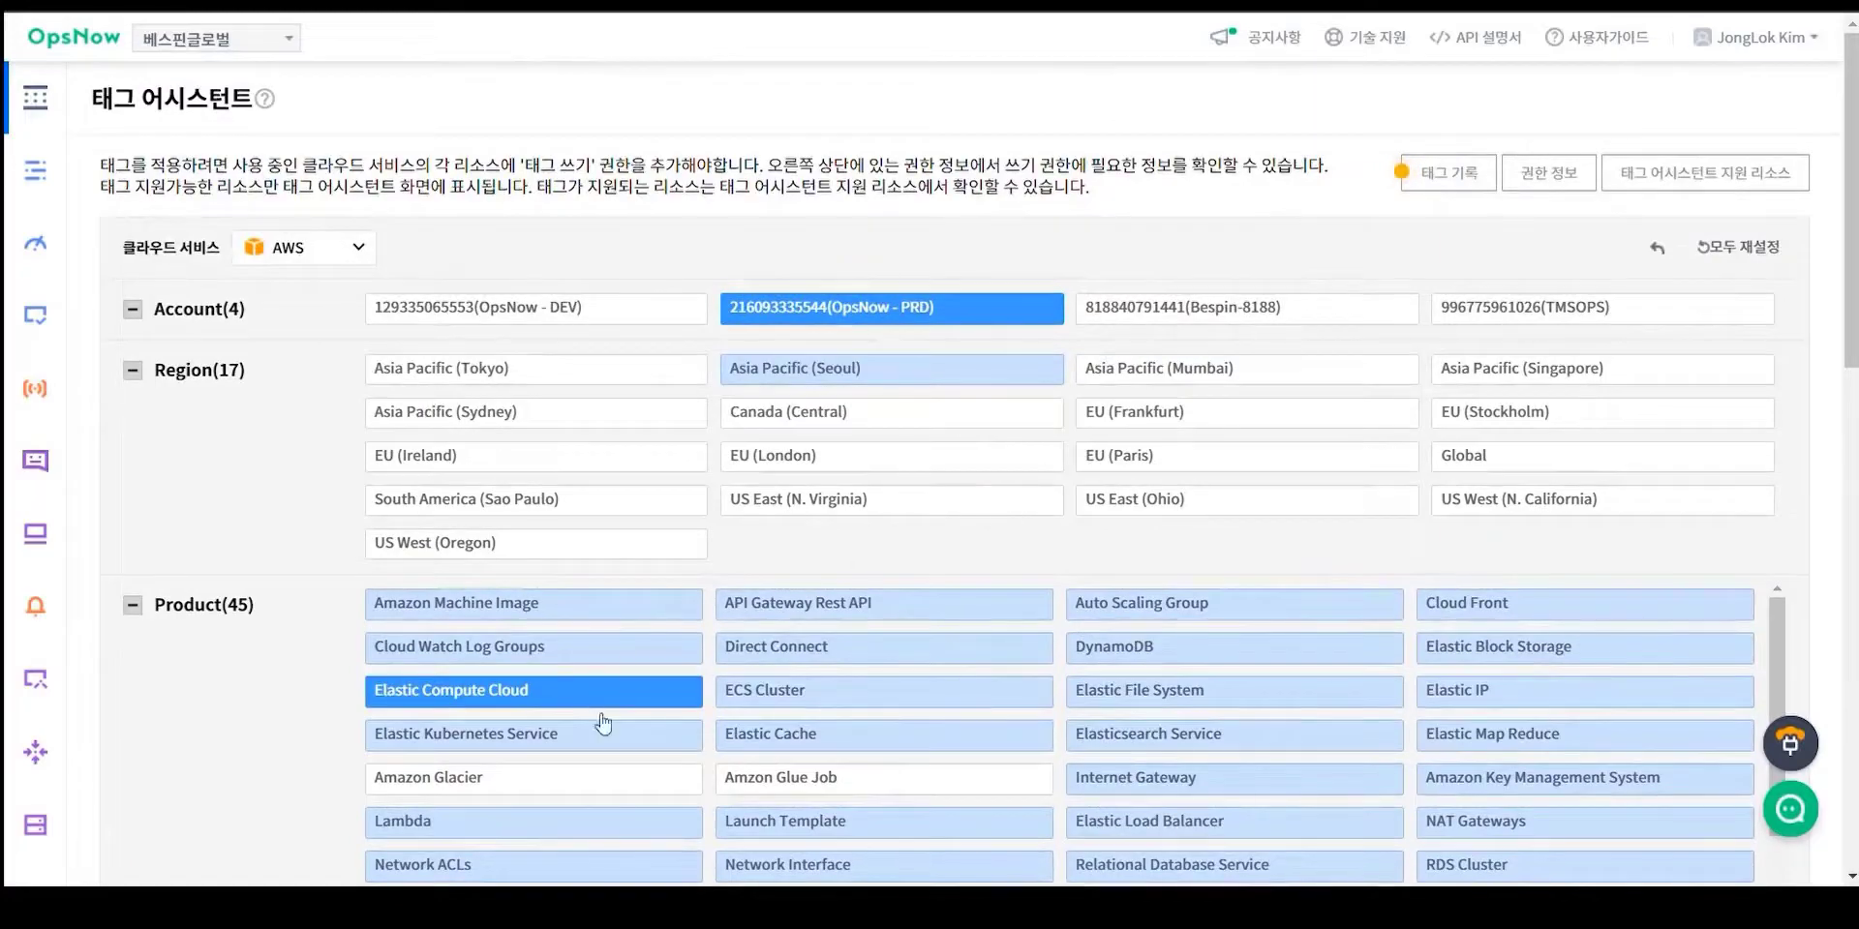
pyautogui.scroll(-2, 1660, 759)
pyautogui.scroll(2, 1680, 710)
pyautogui.scroll(-4, 1841, 571)
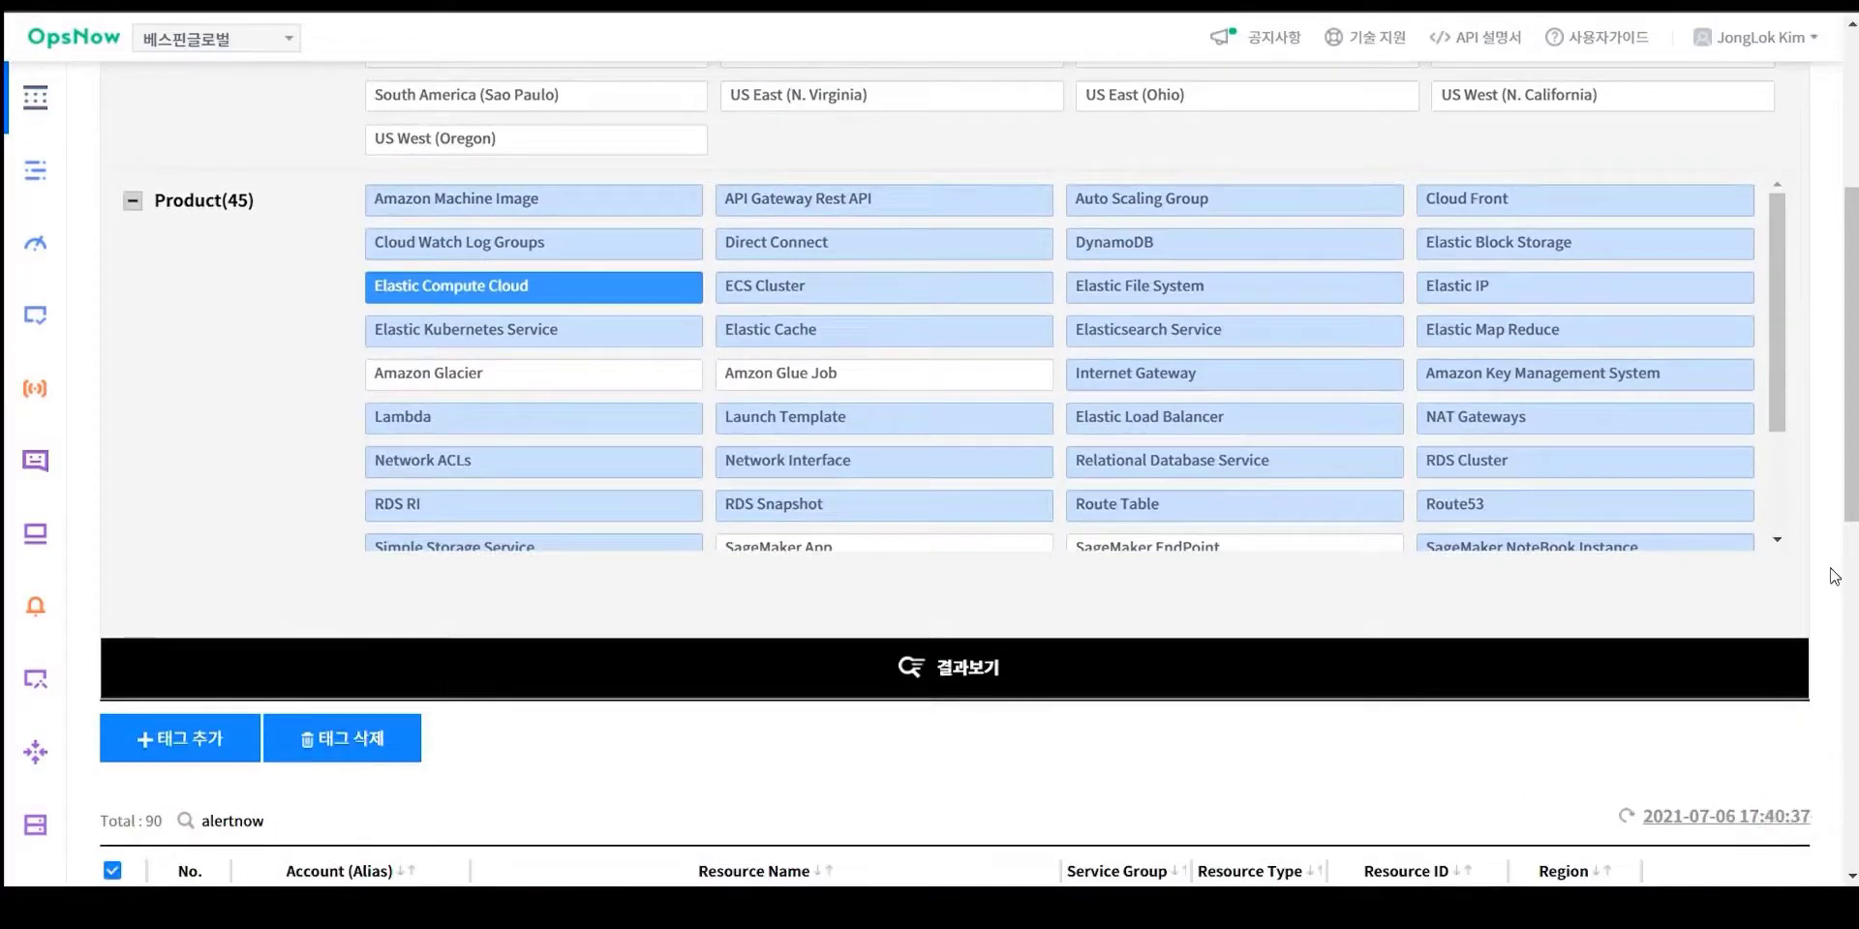
pyautogui.scroll(-7, 1833, 576)
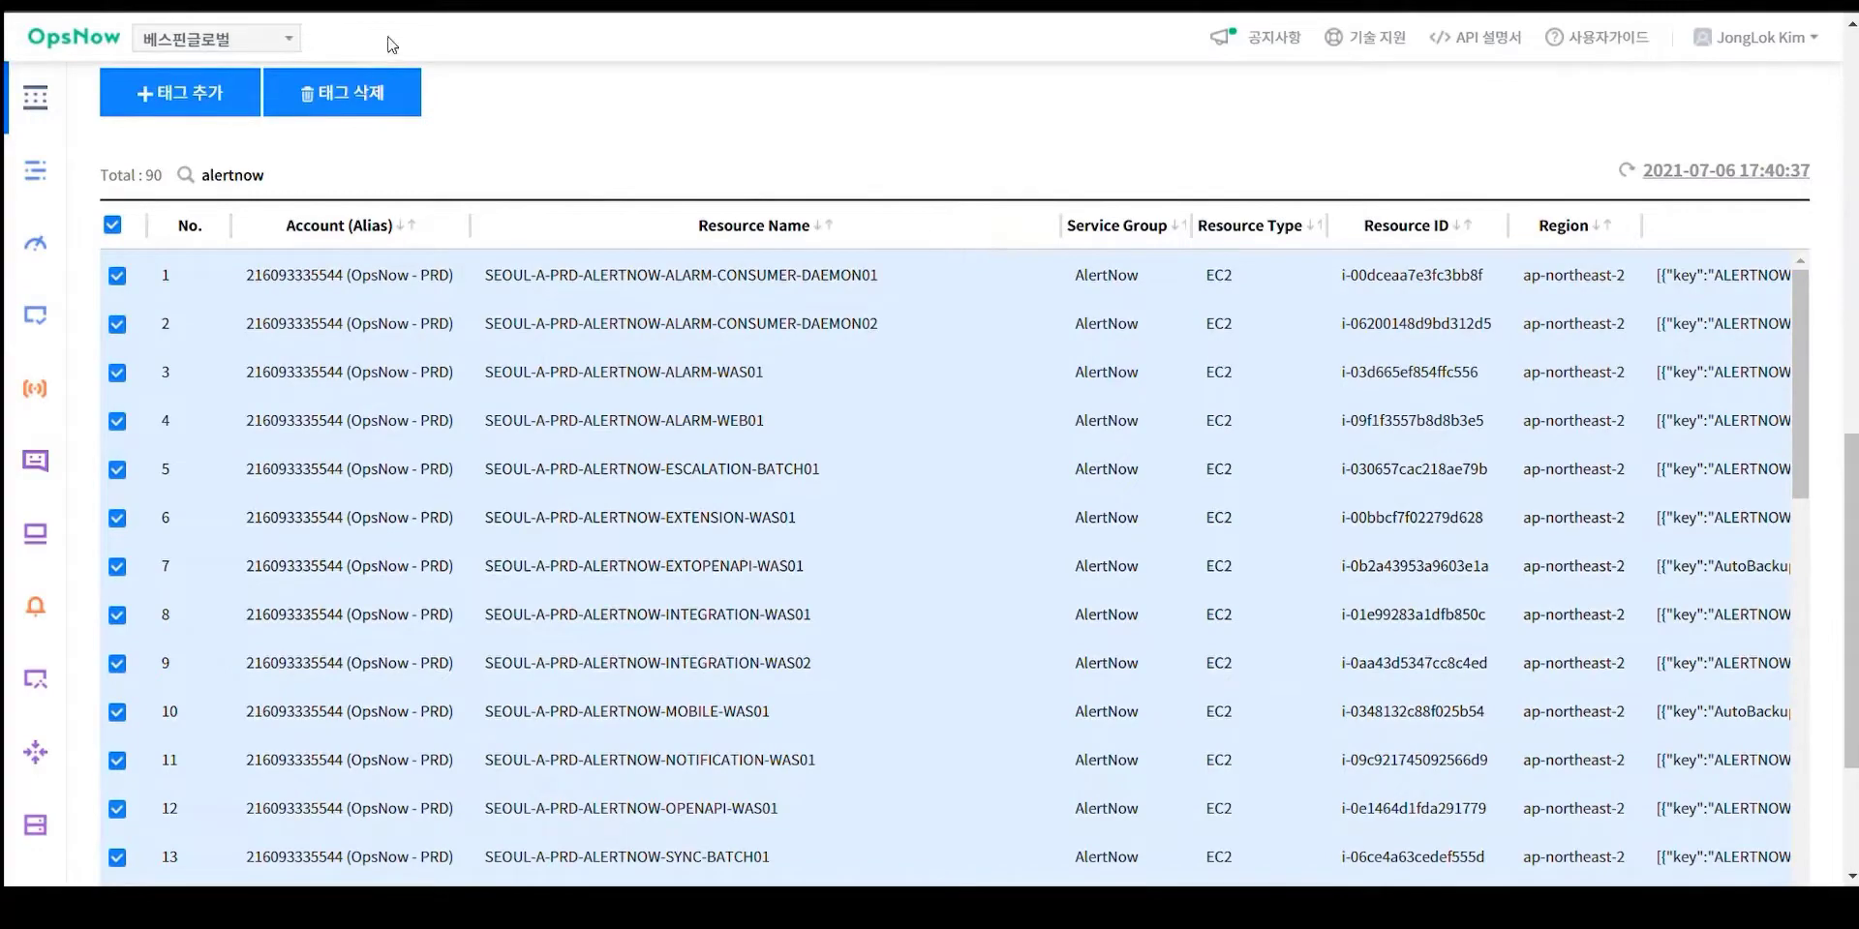
# - Open the tag deletion (태그 삭제) dialog for the selected resources, review its tag key options and resource list, and cancel it
pyautogui.click(373, 92)
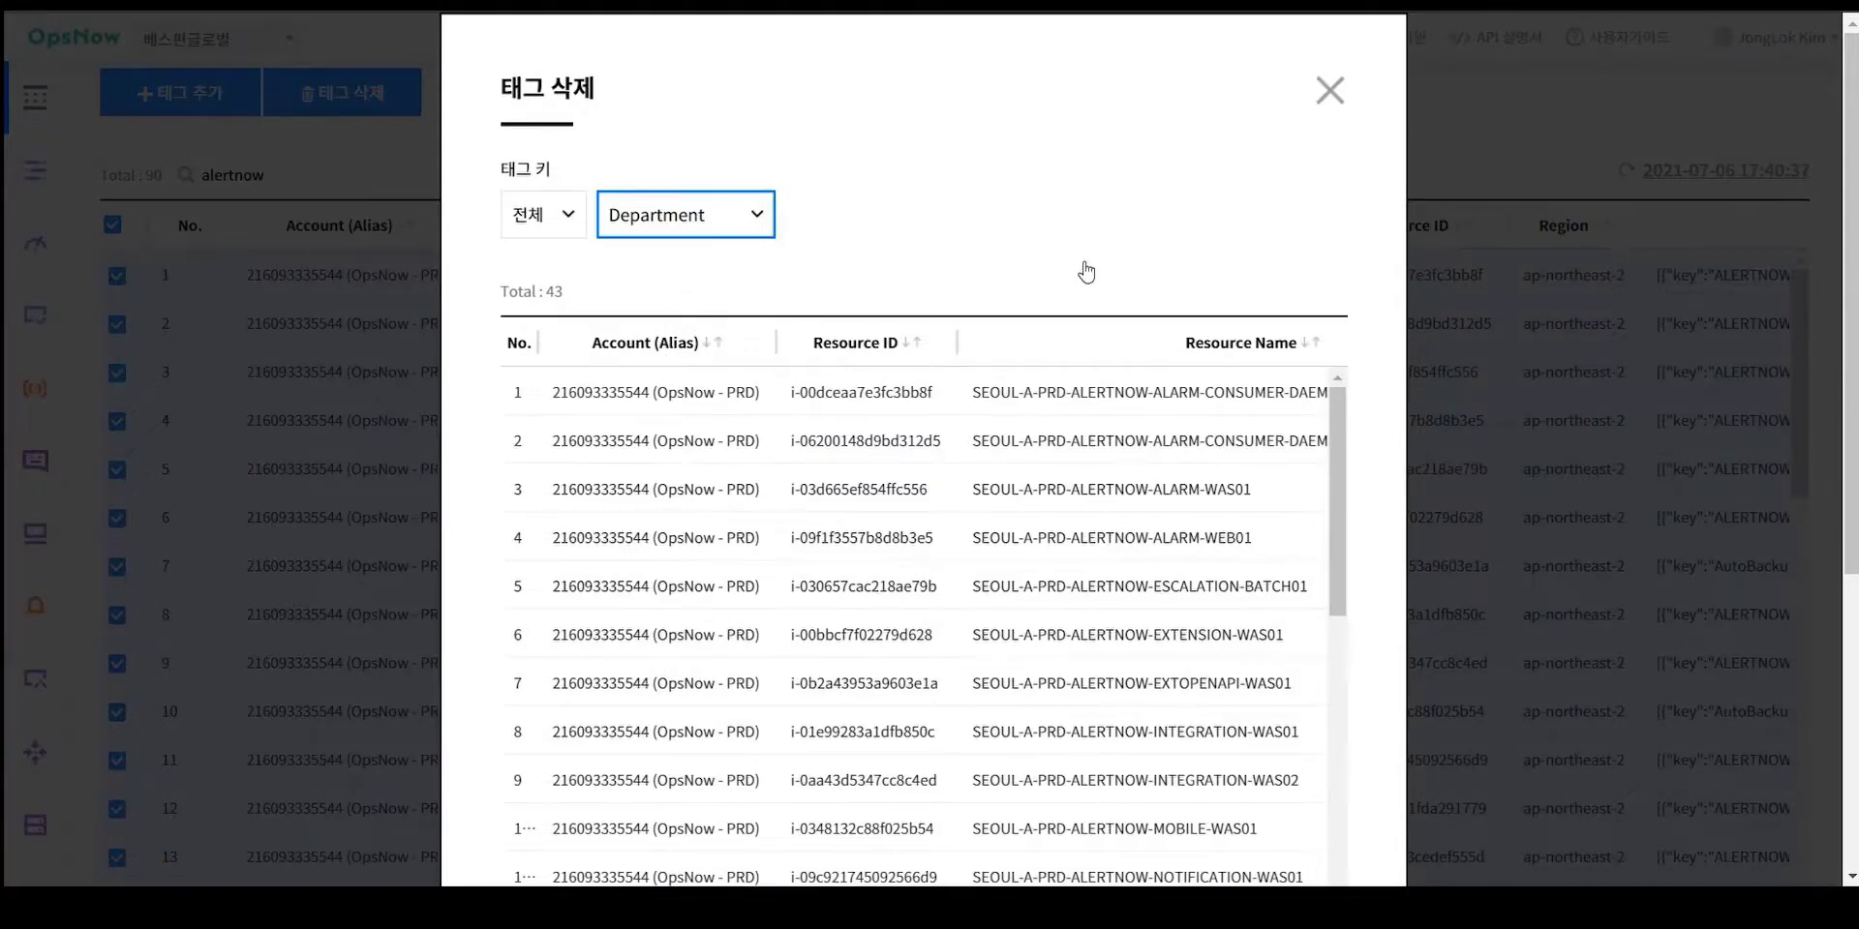
pyautogui.press('Down')
pyautogui.scroll(-5, 1317, 610)
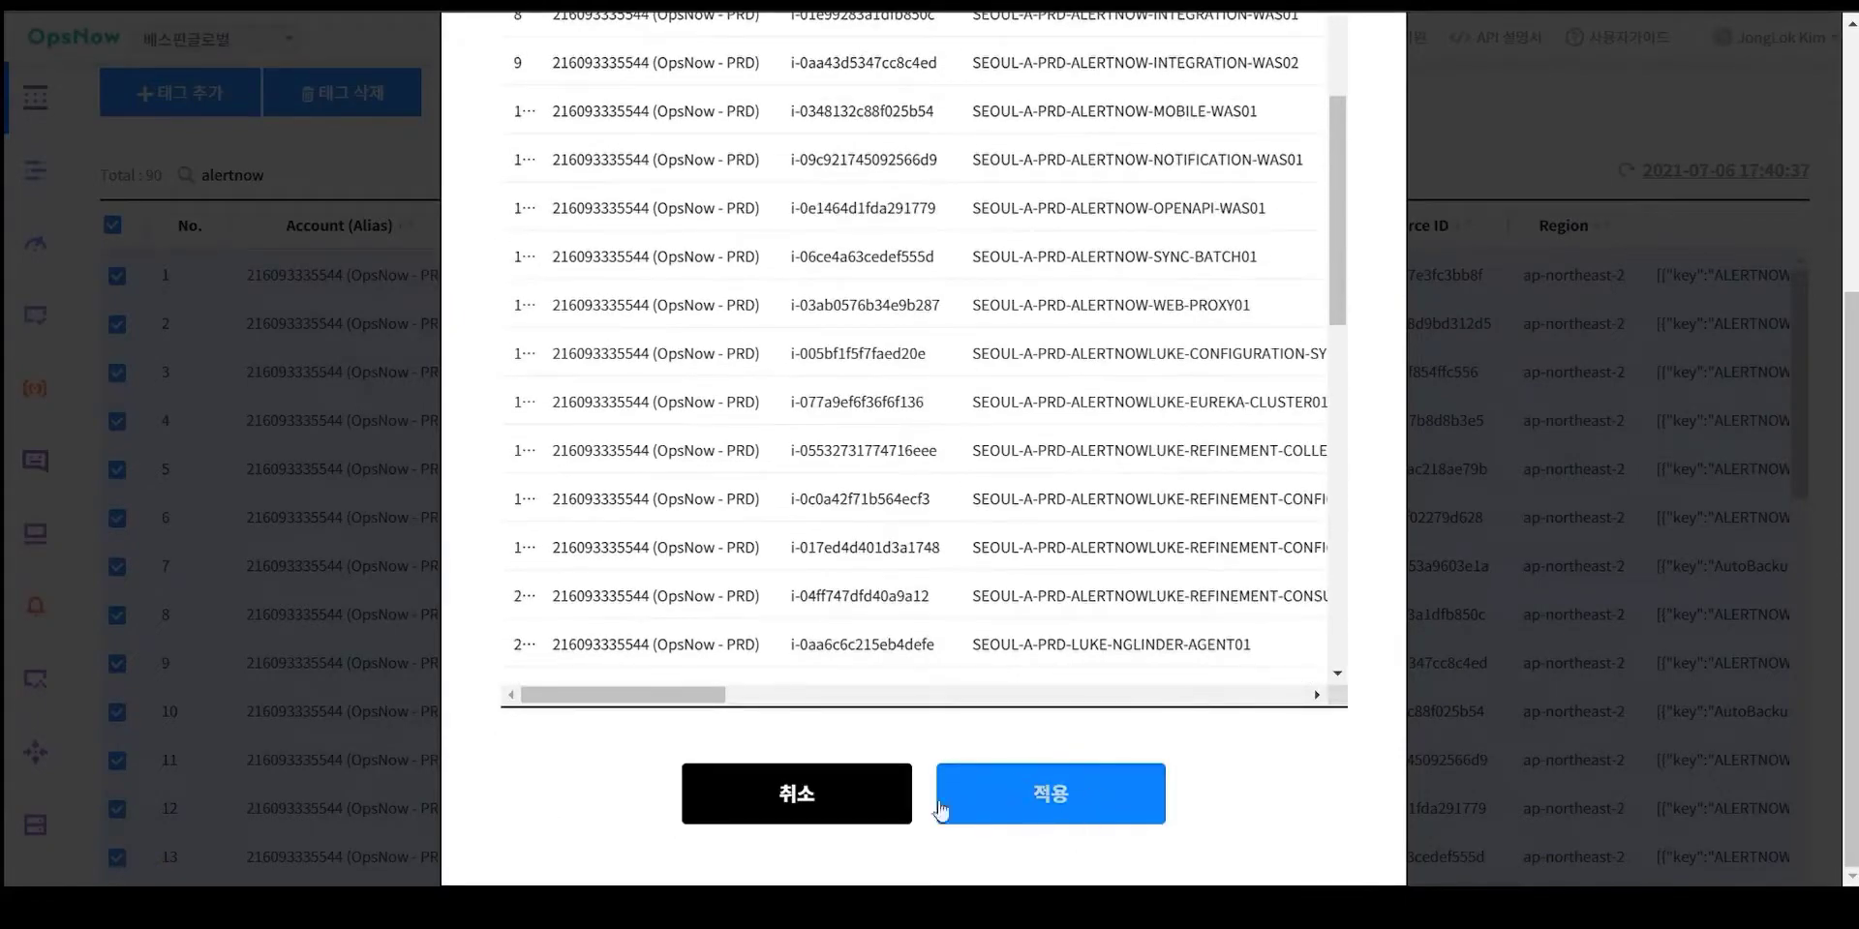
pyautogui.click(784, 800)
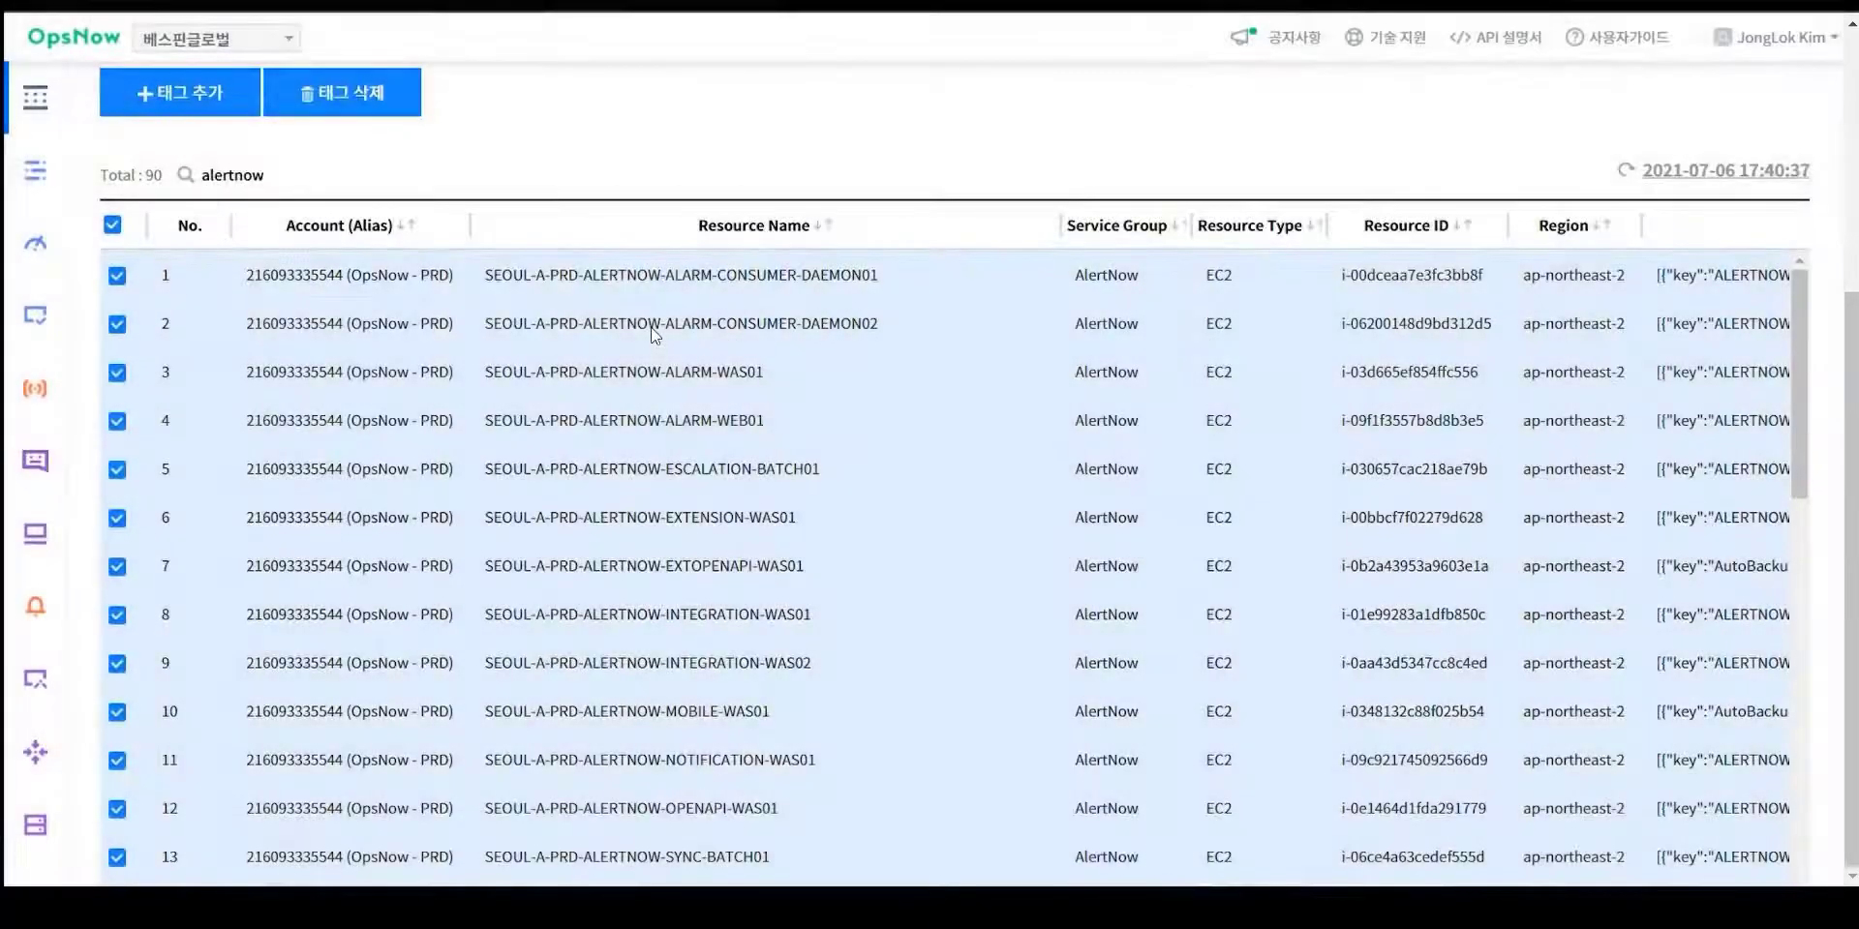
pyautogui.scroll(10, 654, 329)
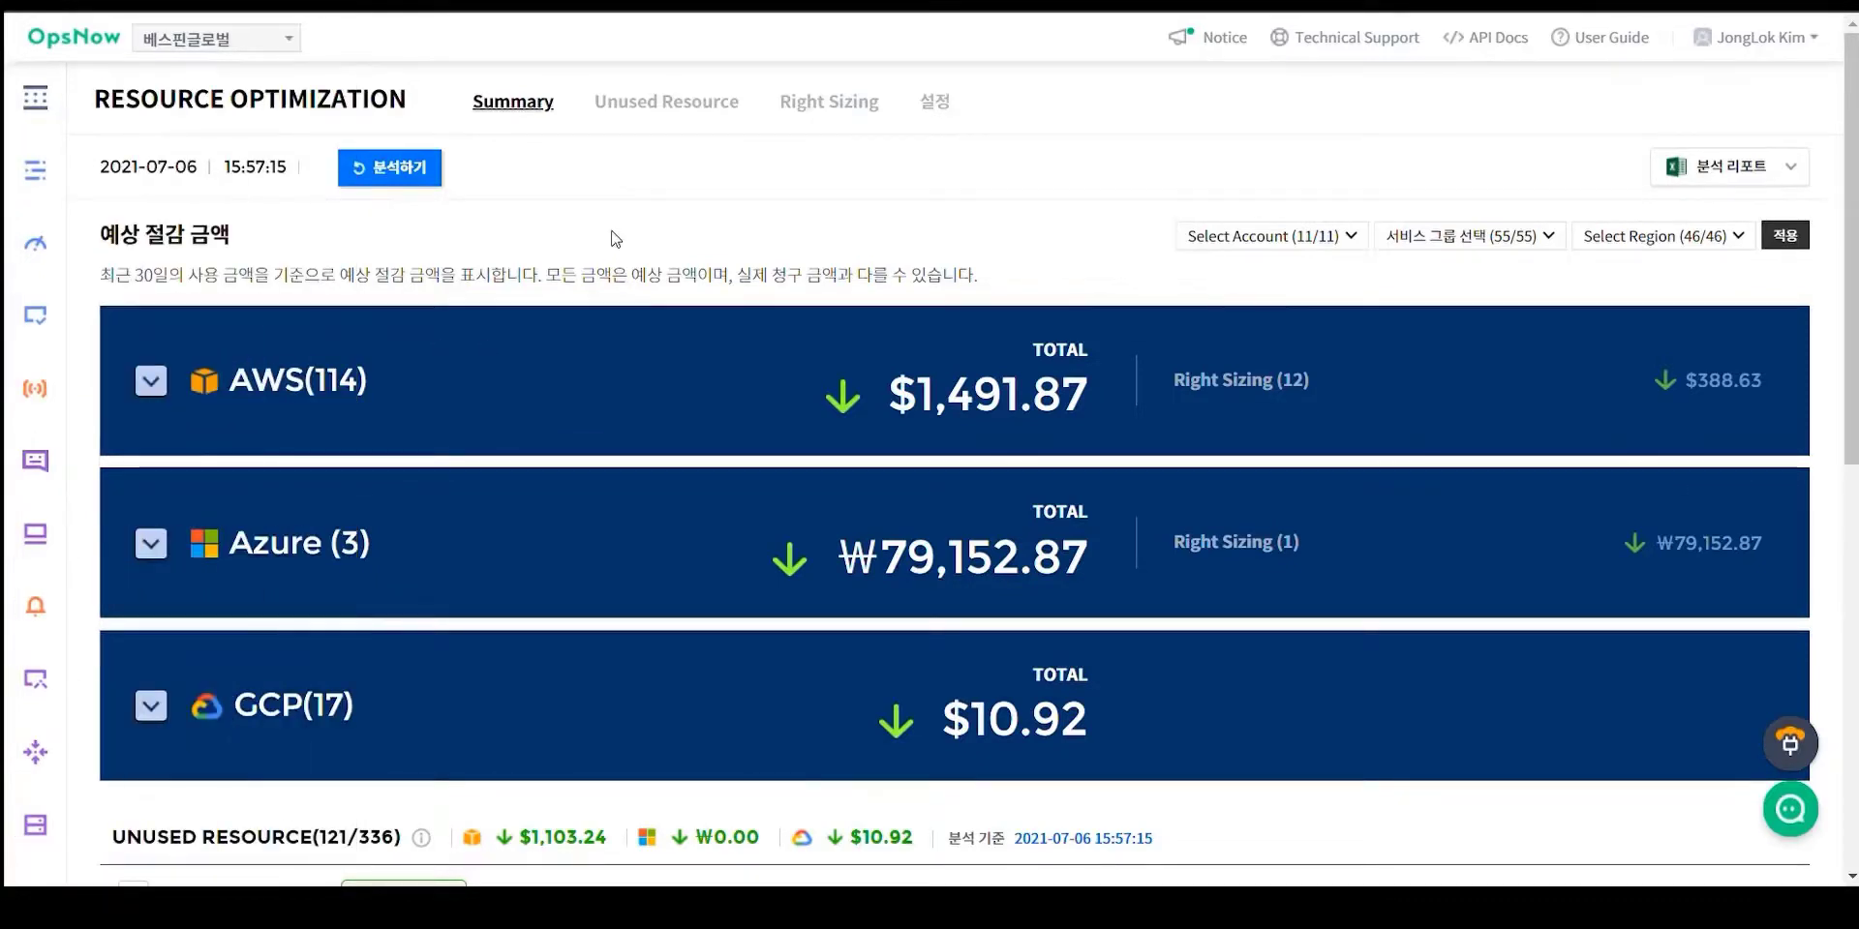
# - Look over the Resource Optimization summary, covering the expected savings per cloud, the unused resources and the right-sizing list
pyautogui.scroll(-6, 614, 237)
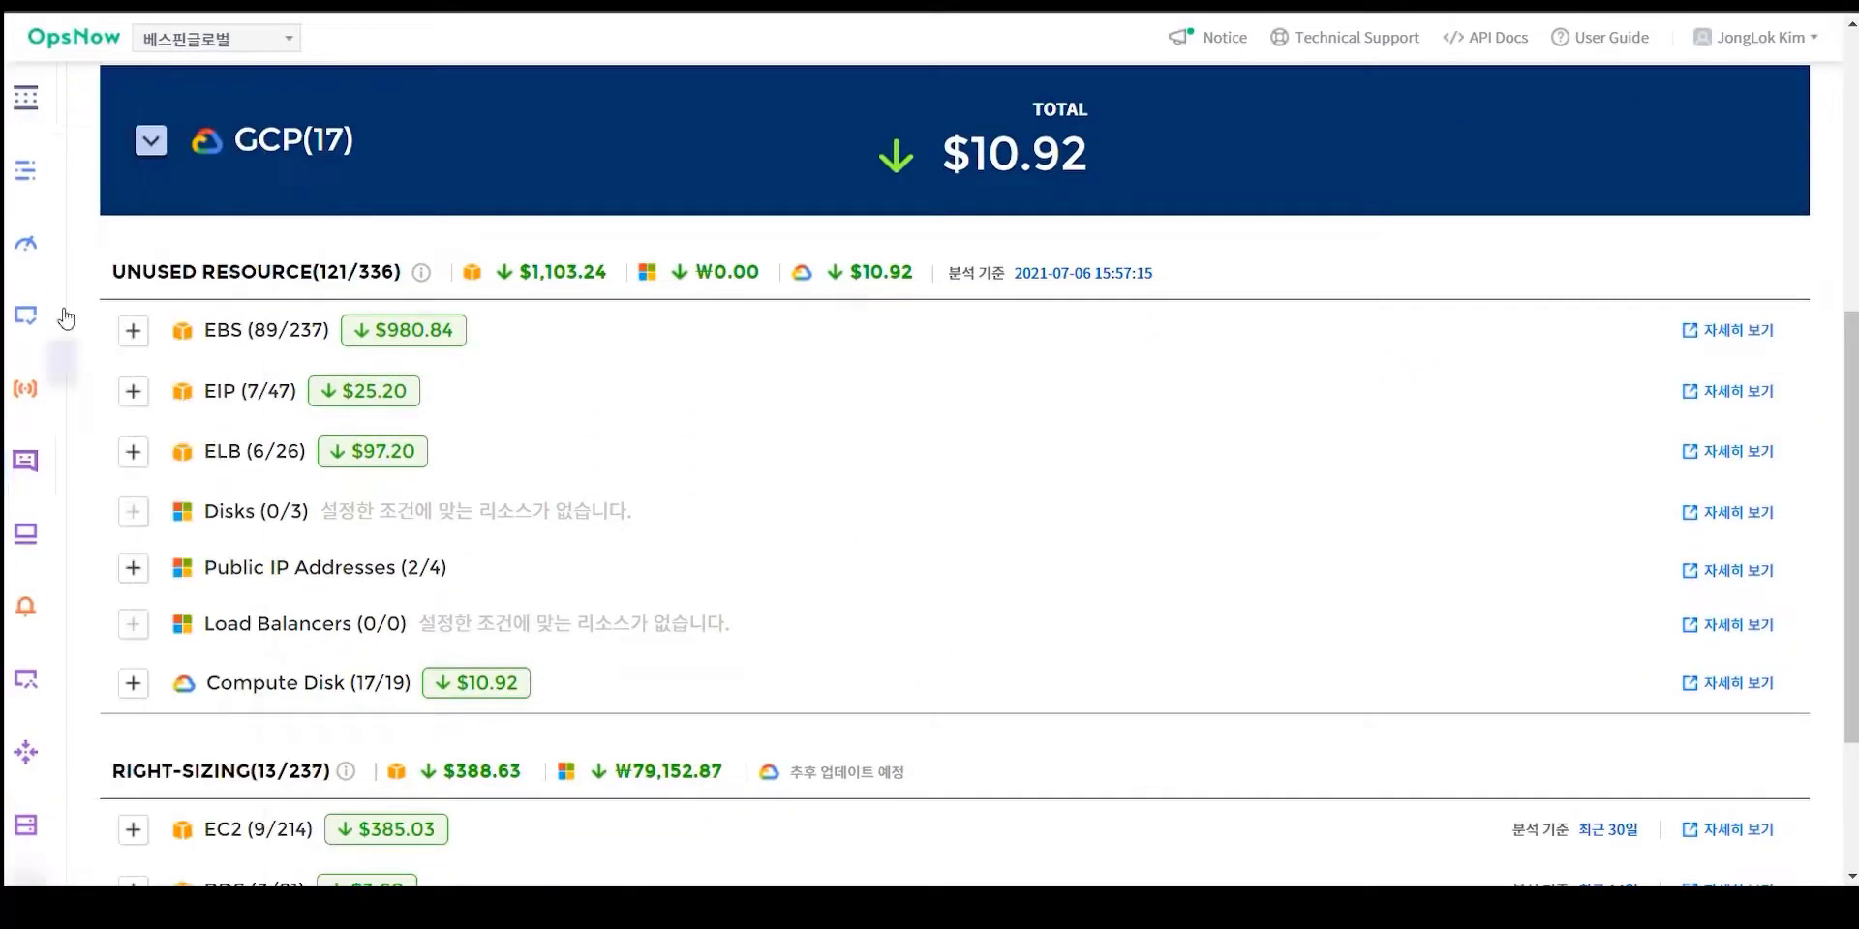
pyautogui.scroll(-3, 949, 566)
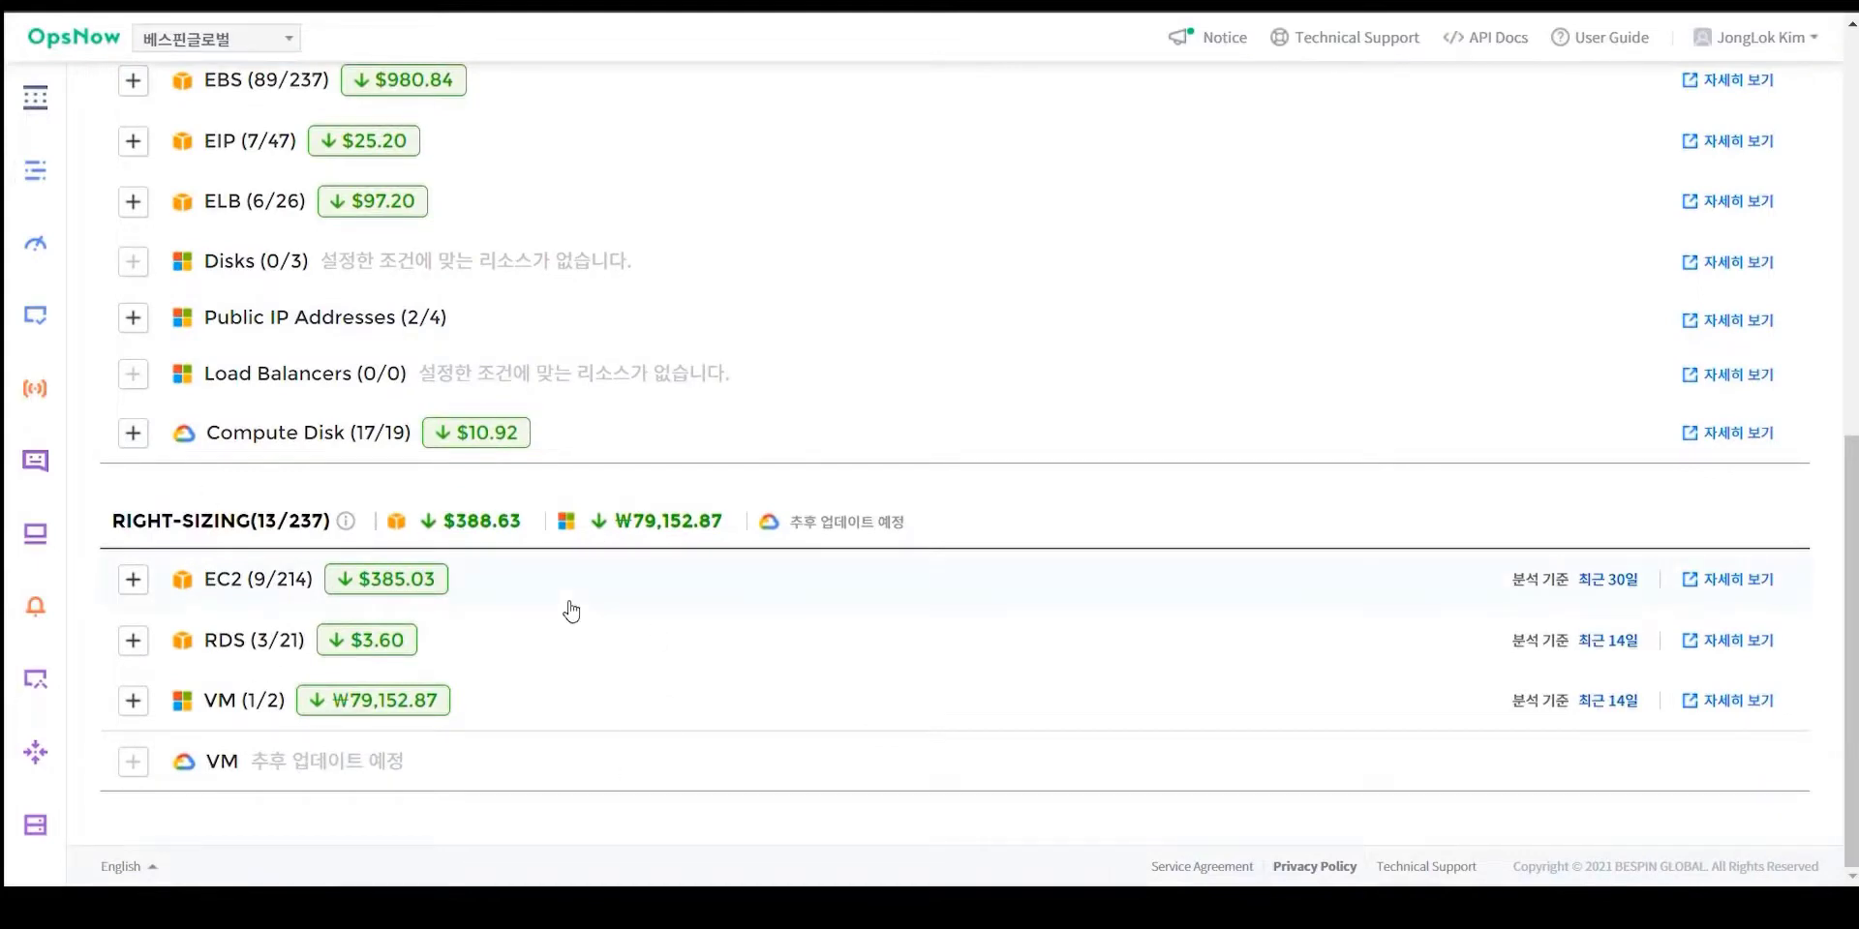
pyautogui.scroll(5, 571, 610)
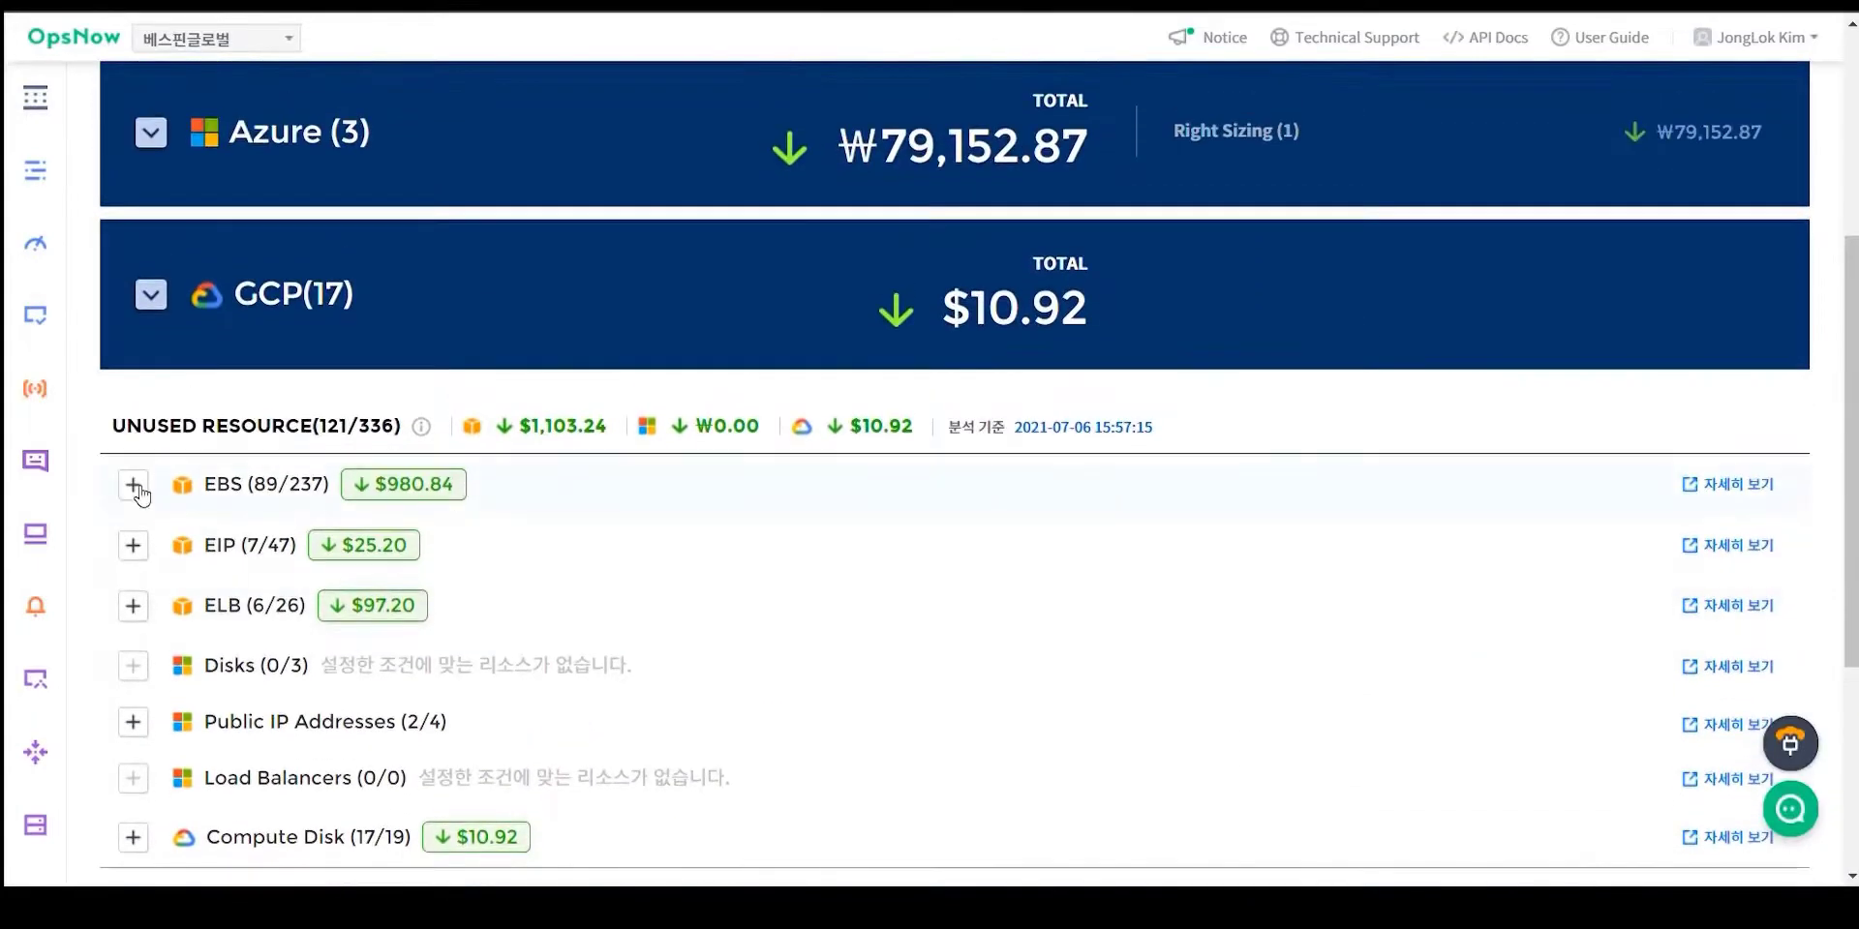
# - Expand the unused EBS resources and examine the table's reasons, expected savings, attached instances and volume columns
pyautogui.click(134, 485)
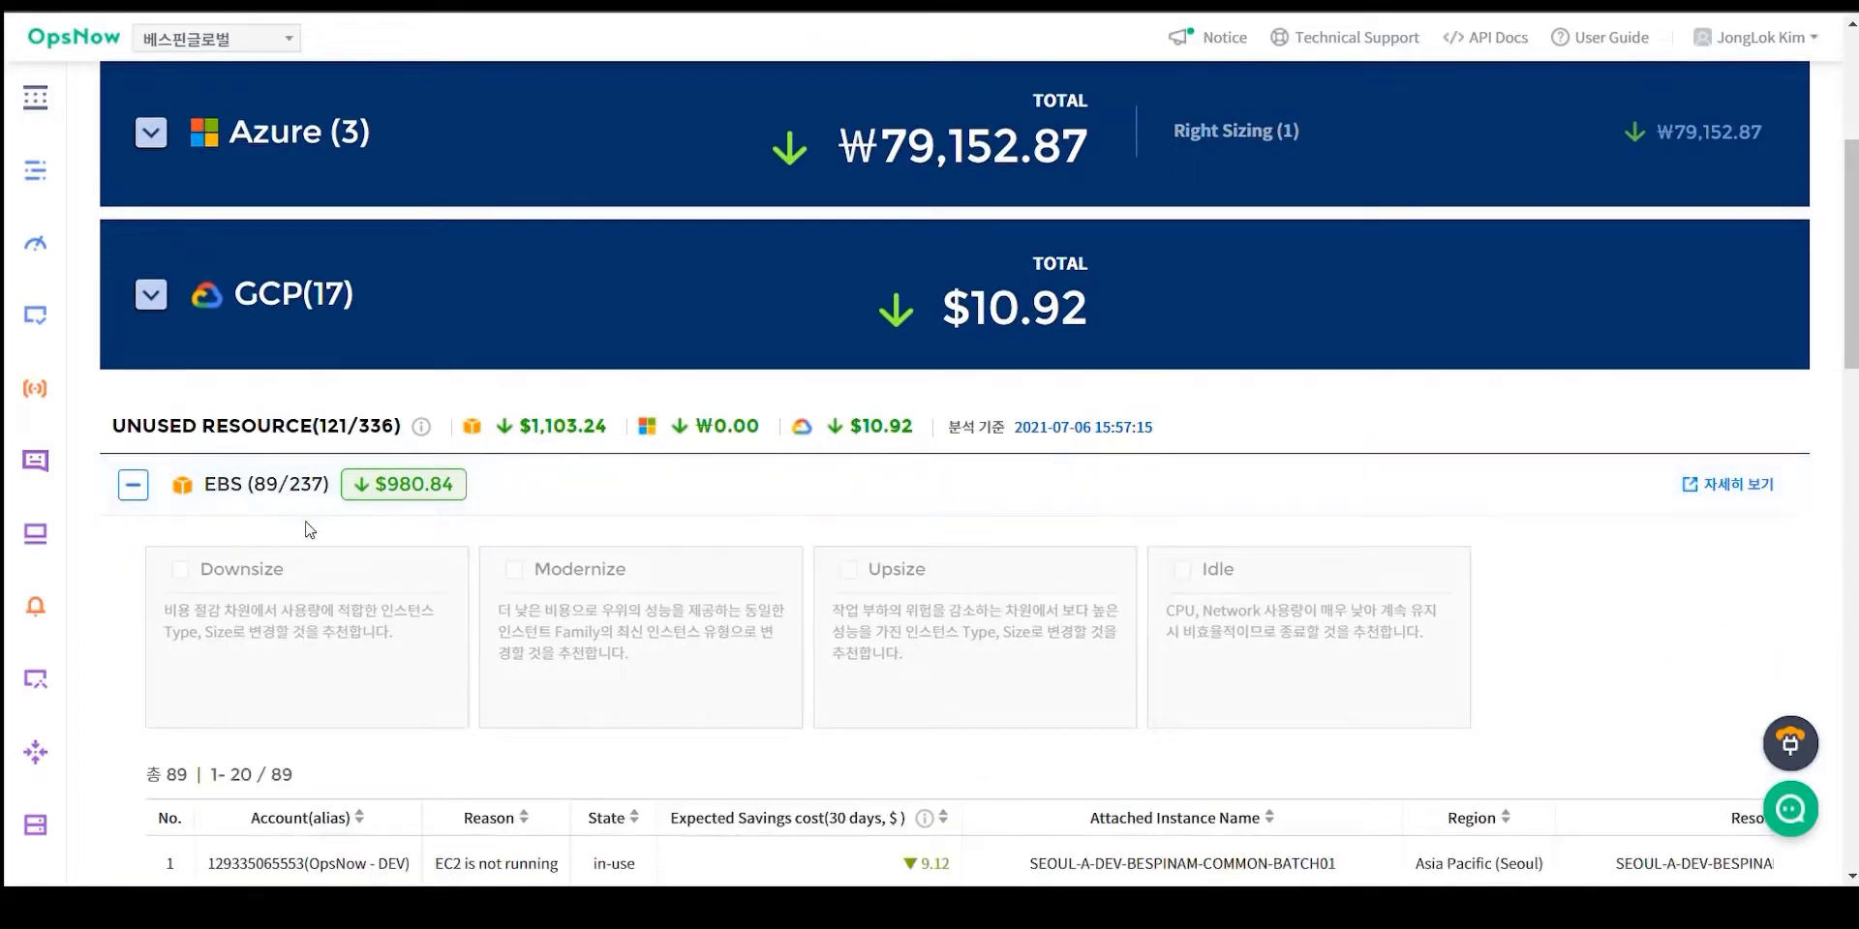
pyautogui.scroll(-7, 310, 529)
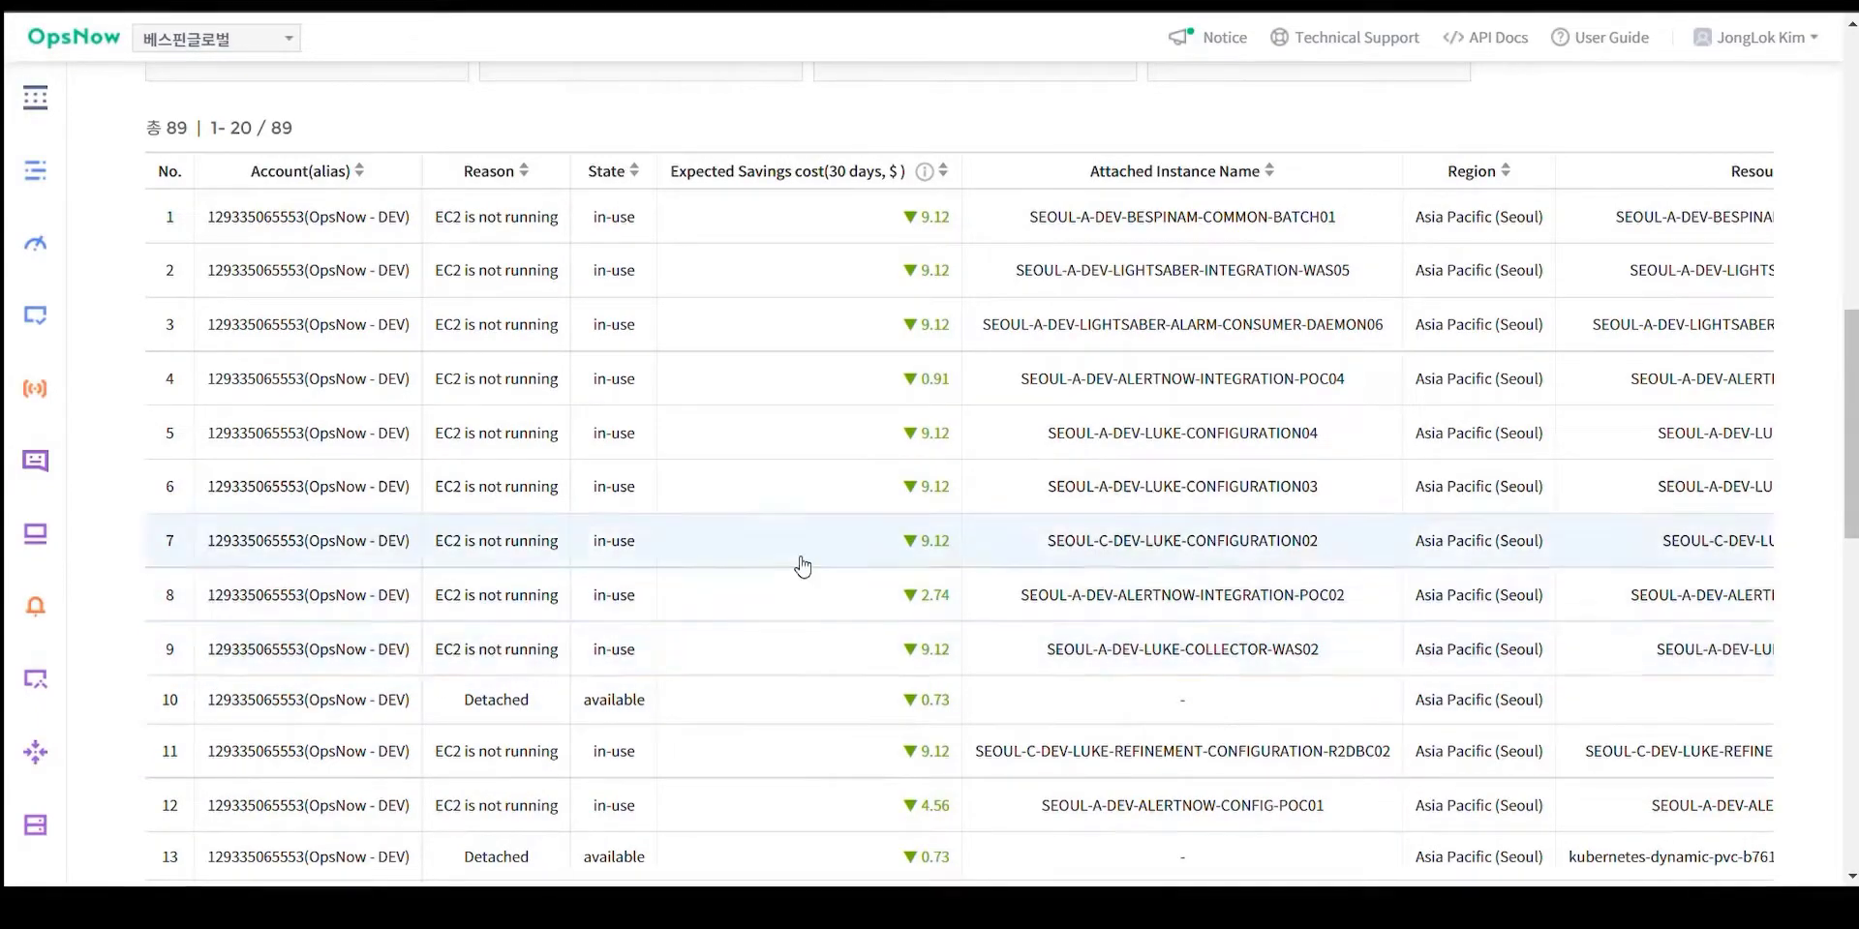
pyautogui.scroll(-4, 800, 565)
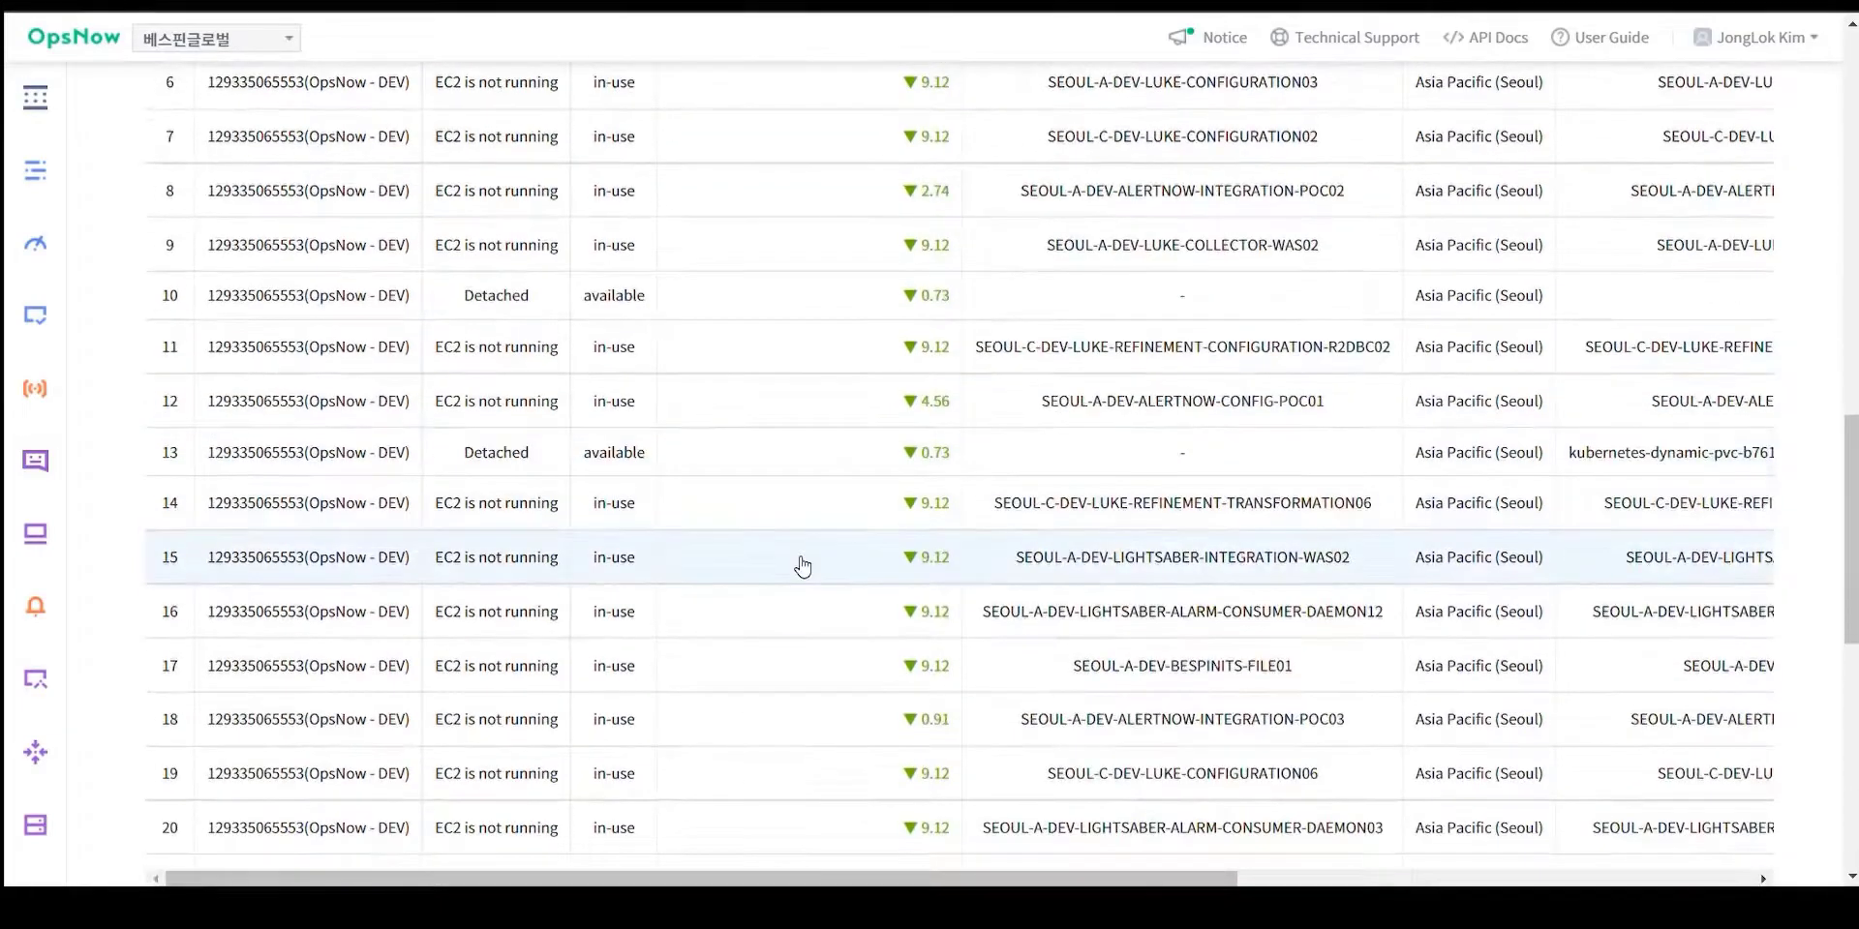
pyautogui.scroll(-2, 800, 561)
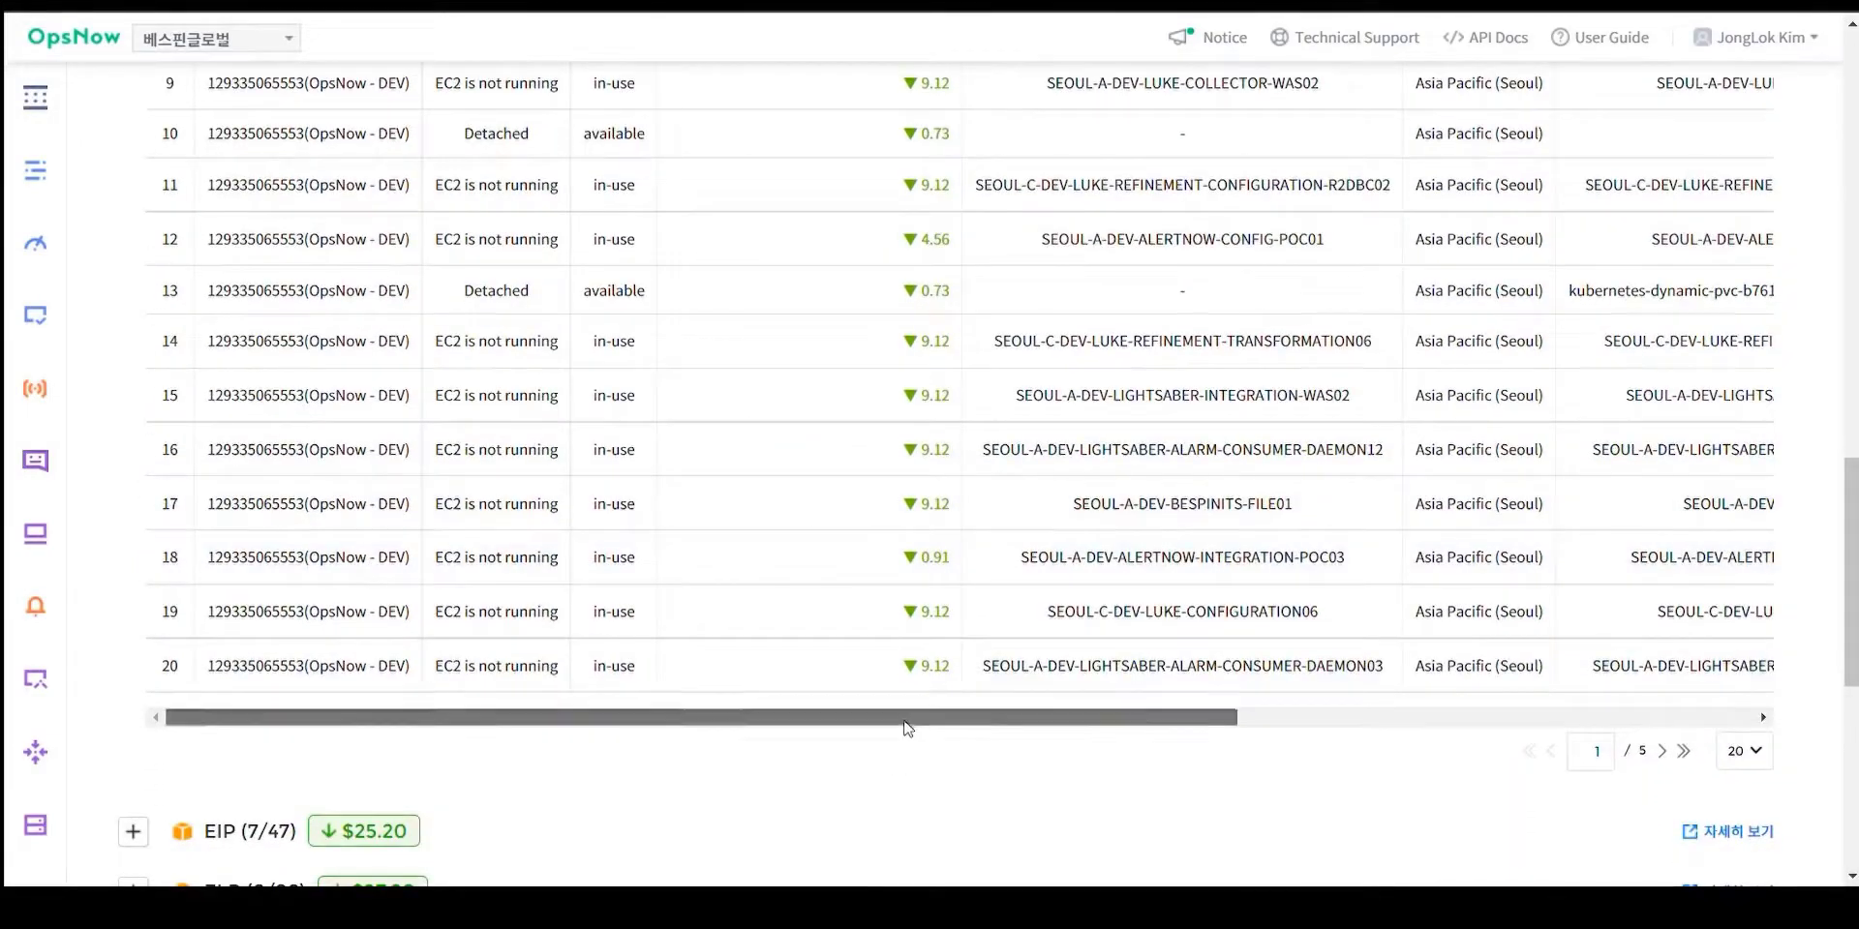
pyautogui.moveTo(907, 718); pyautogui.dragTo(733, 708)
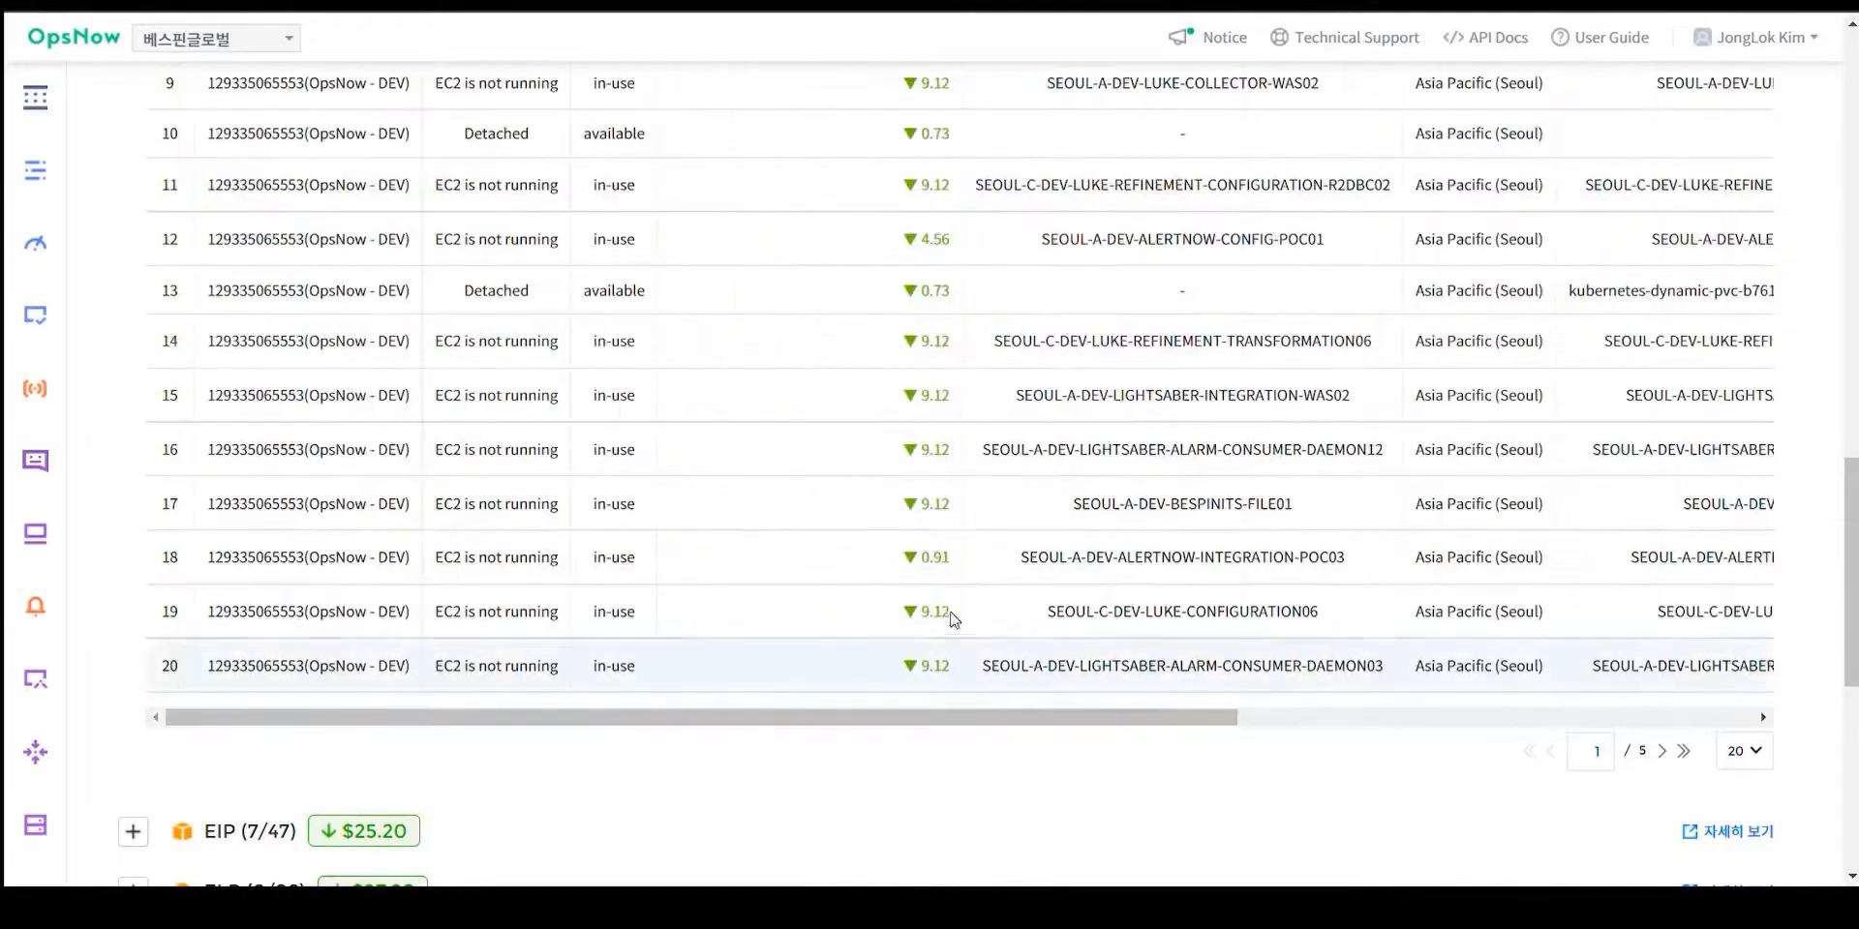
pyautogui.scroll(8, 869, 548)
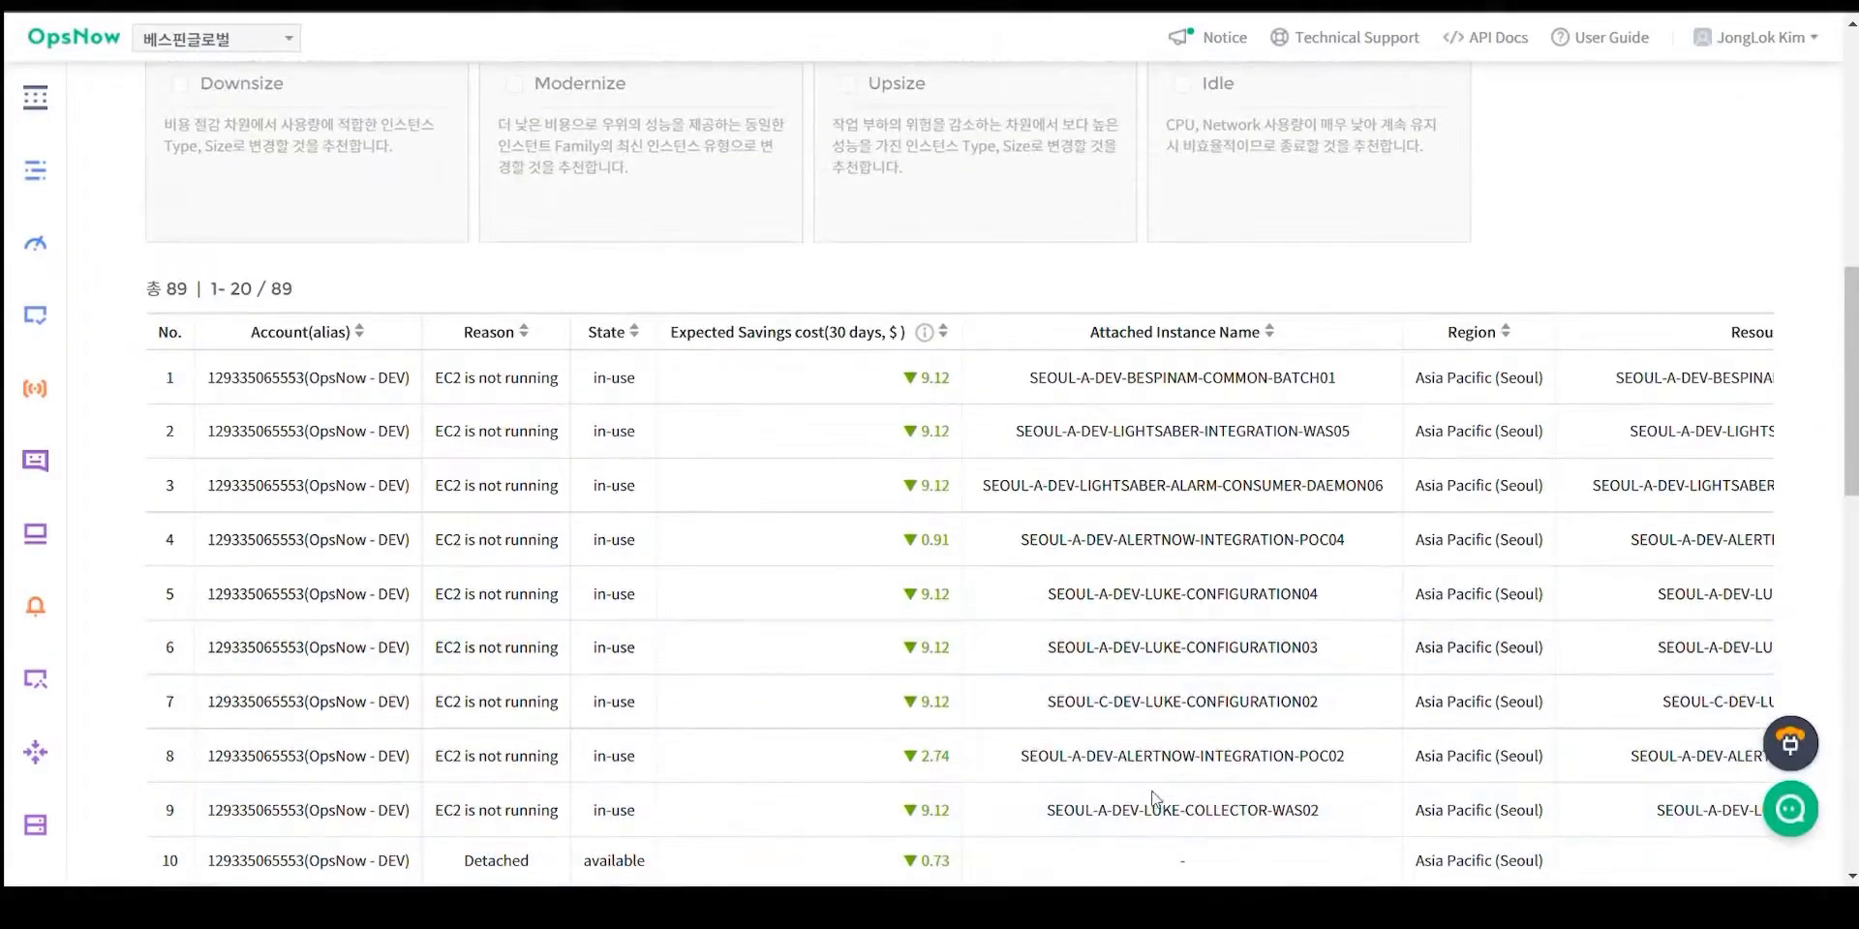
pyautogui.scroll(-9, 1159, 786)
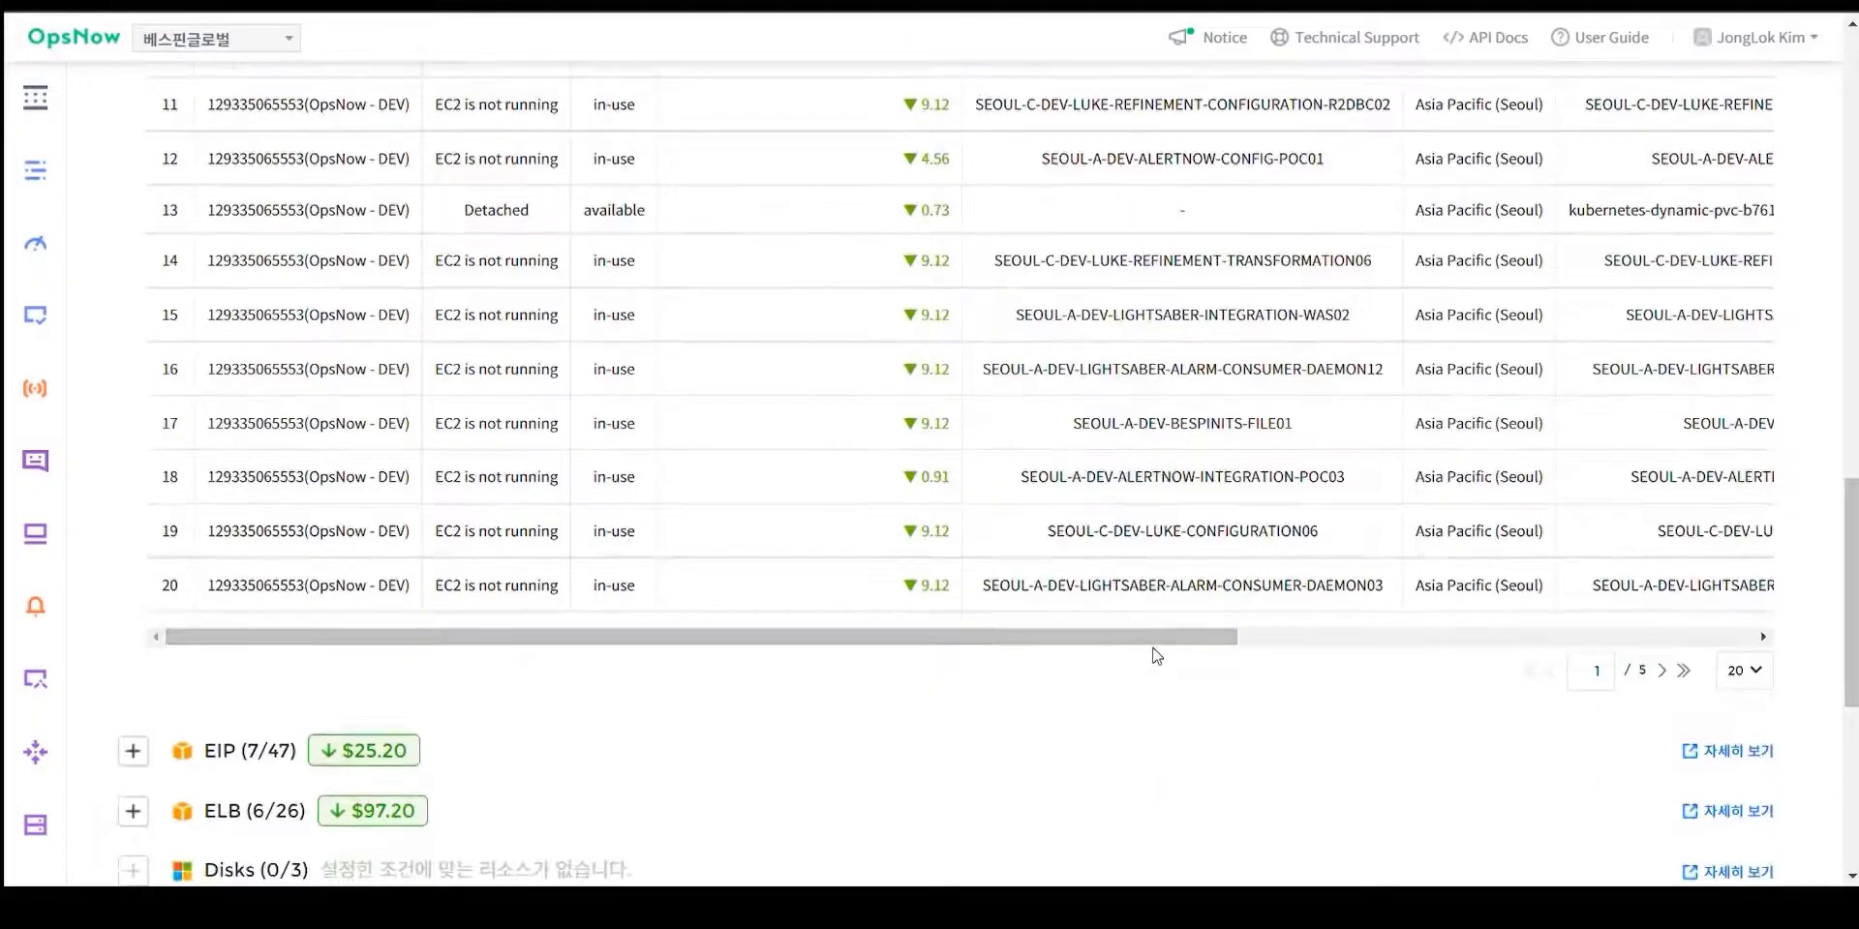
pyautogui.moveTo(1166, 638); pyautogui.dragTo(1684, 637)
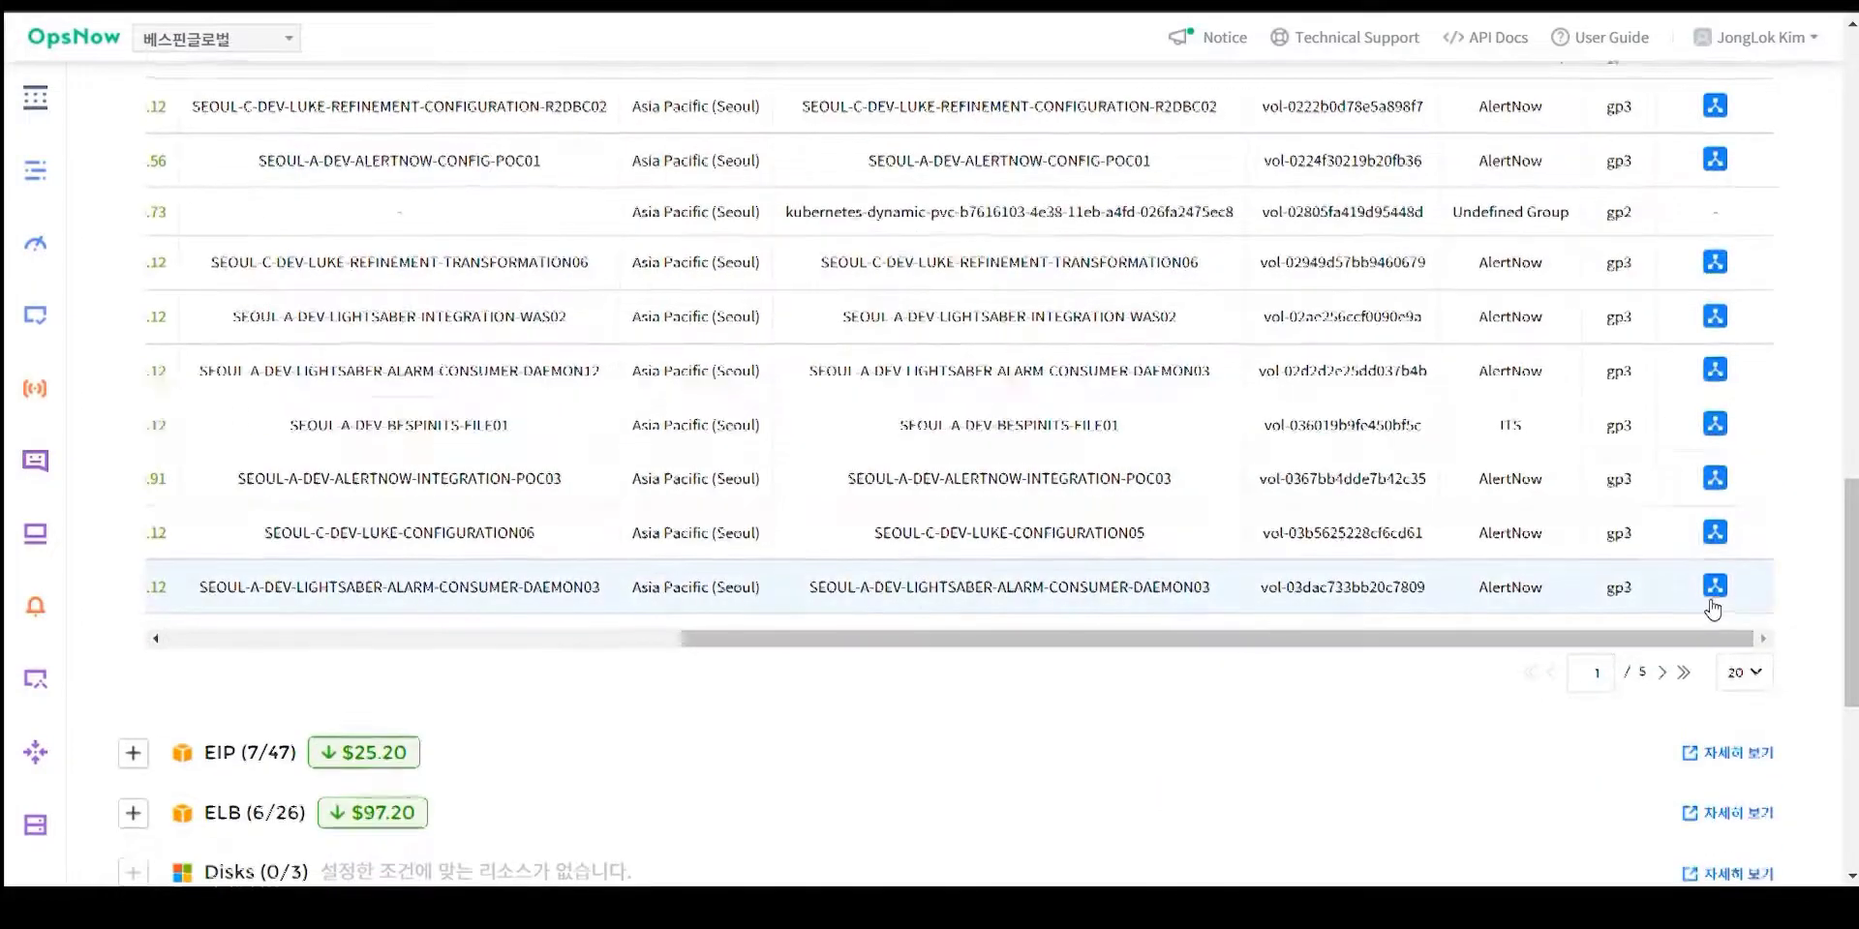
# - View the resource relationship map of the instance attached to SEOUL-C-DEV-LUKE-REFINEMENT-TRANSFORMATION06, and close it
pyautogui.scroll(1, 1709, 615)
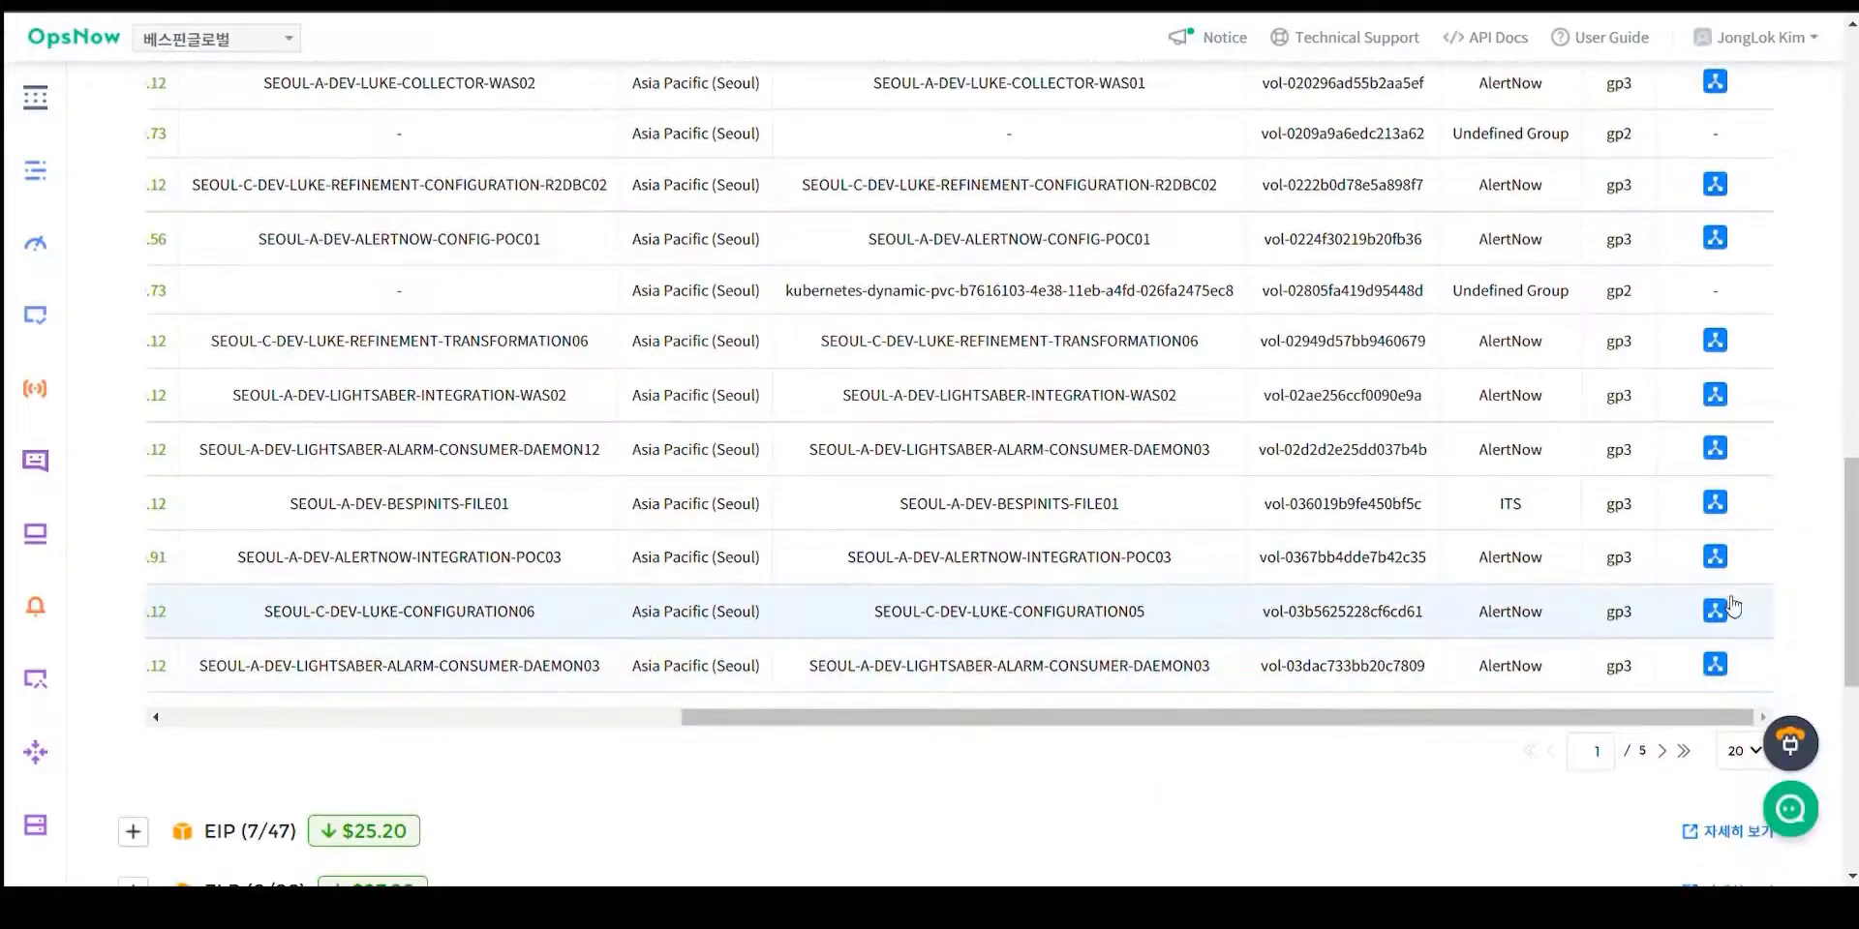
pyautogui.click(1715, 342)
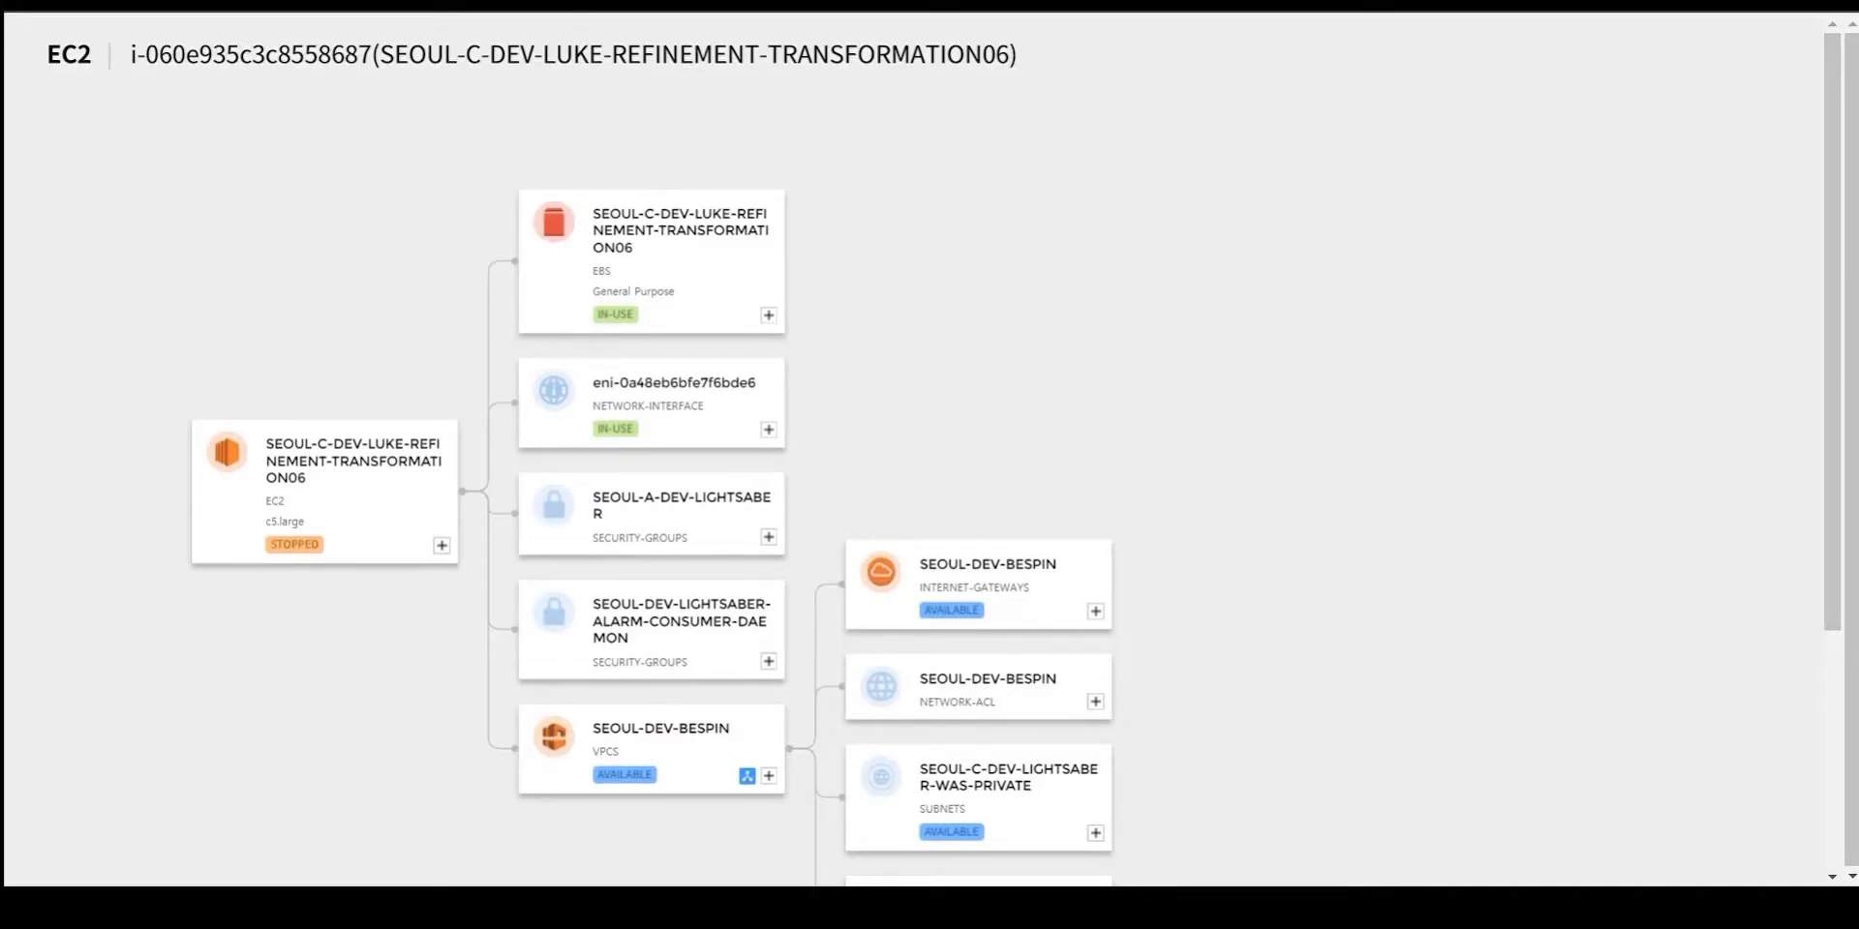
pyautogui.hotkey('ctrl', 'w')
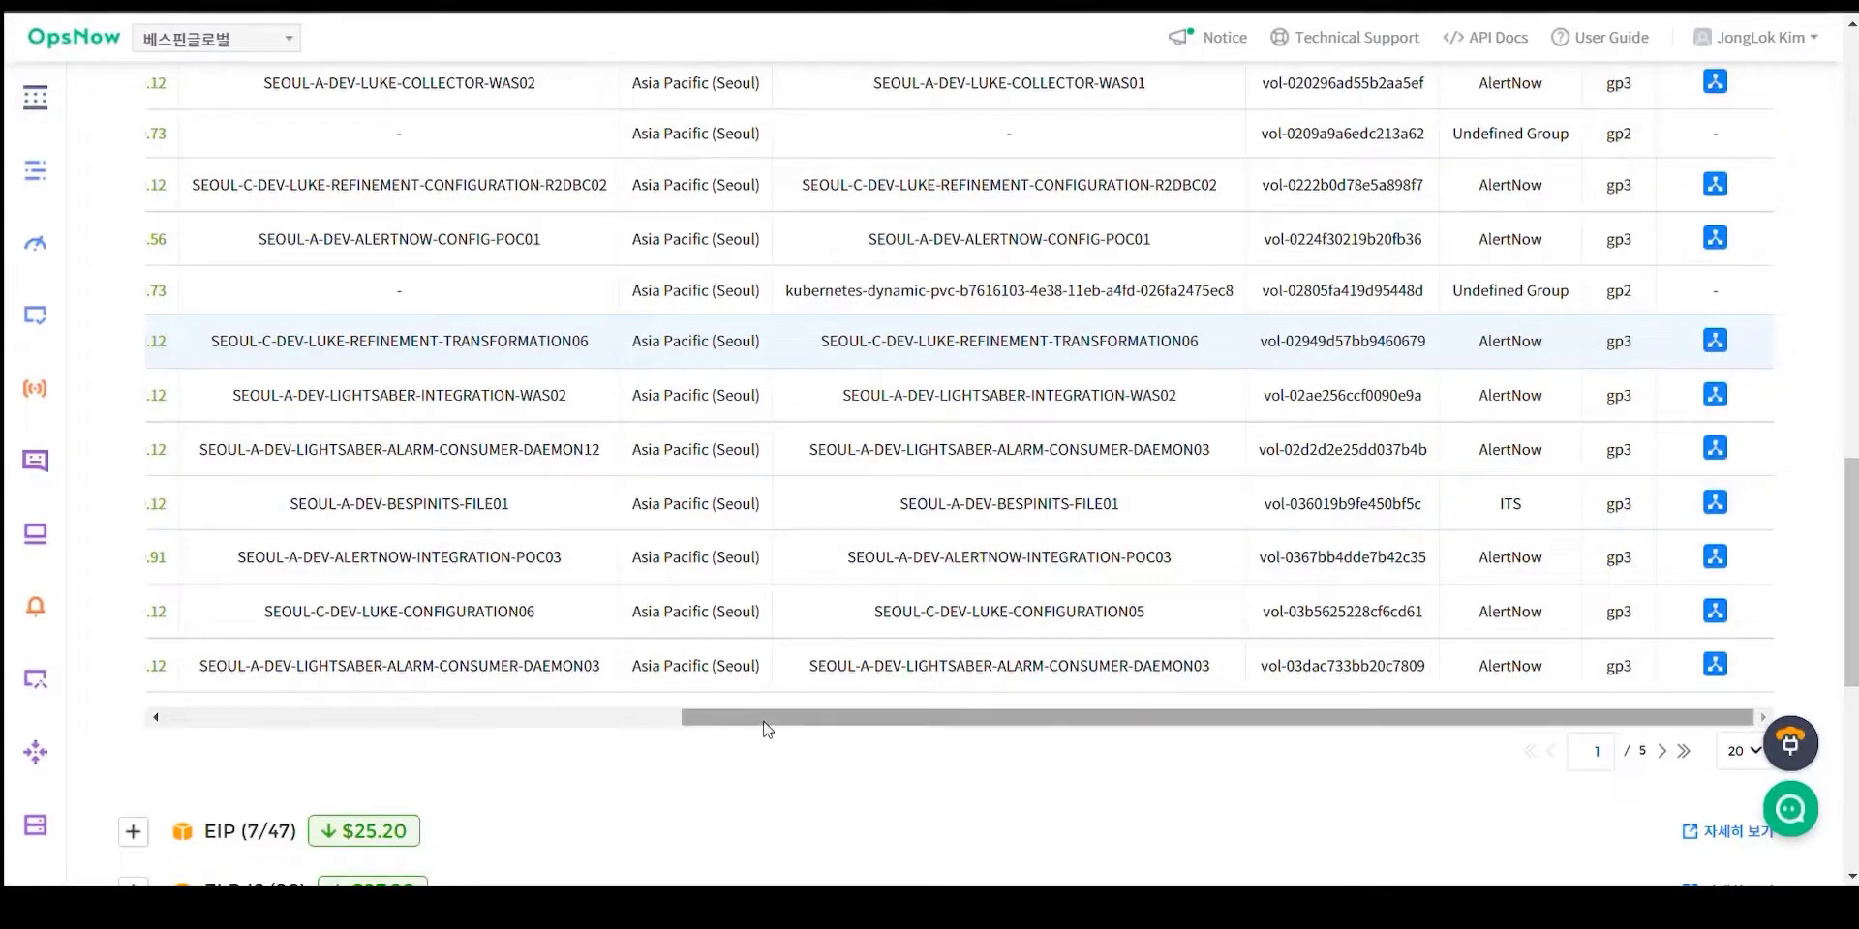
# - Expand the unused ELB resources and review the reasons, expected savings and attached instances in their table
pyautogui.moveTo(762, 720); pyautogui.dragTo(71, 645)
pyautogui.scroll(-3, 208, 697)
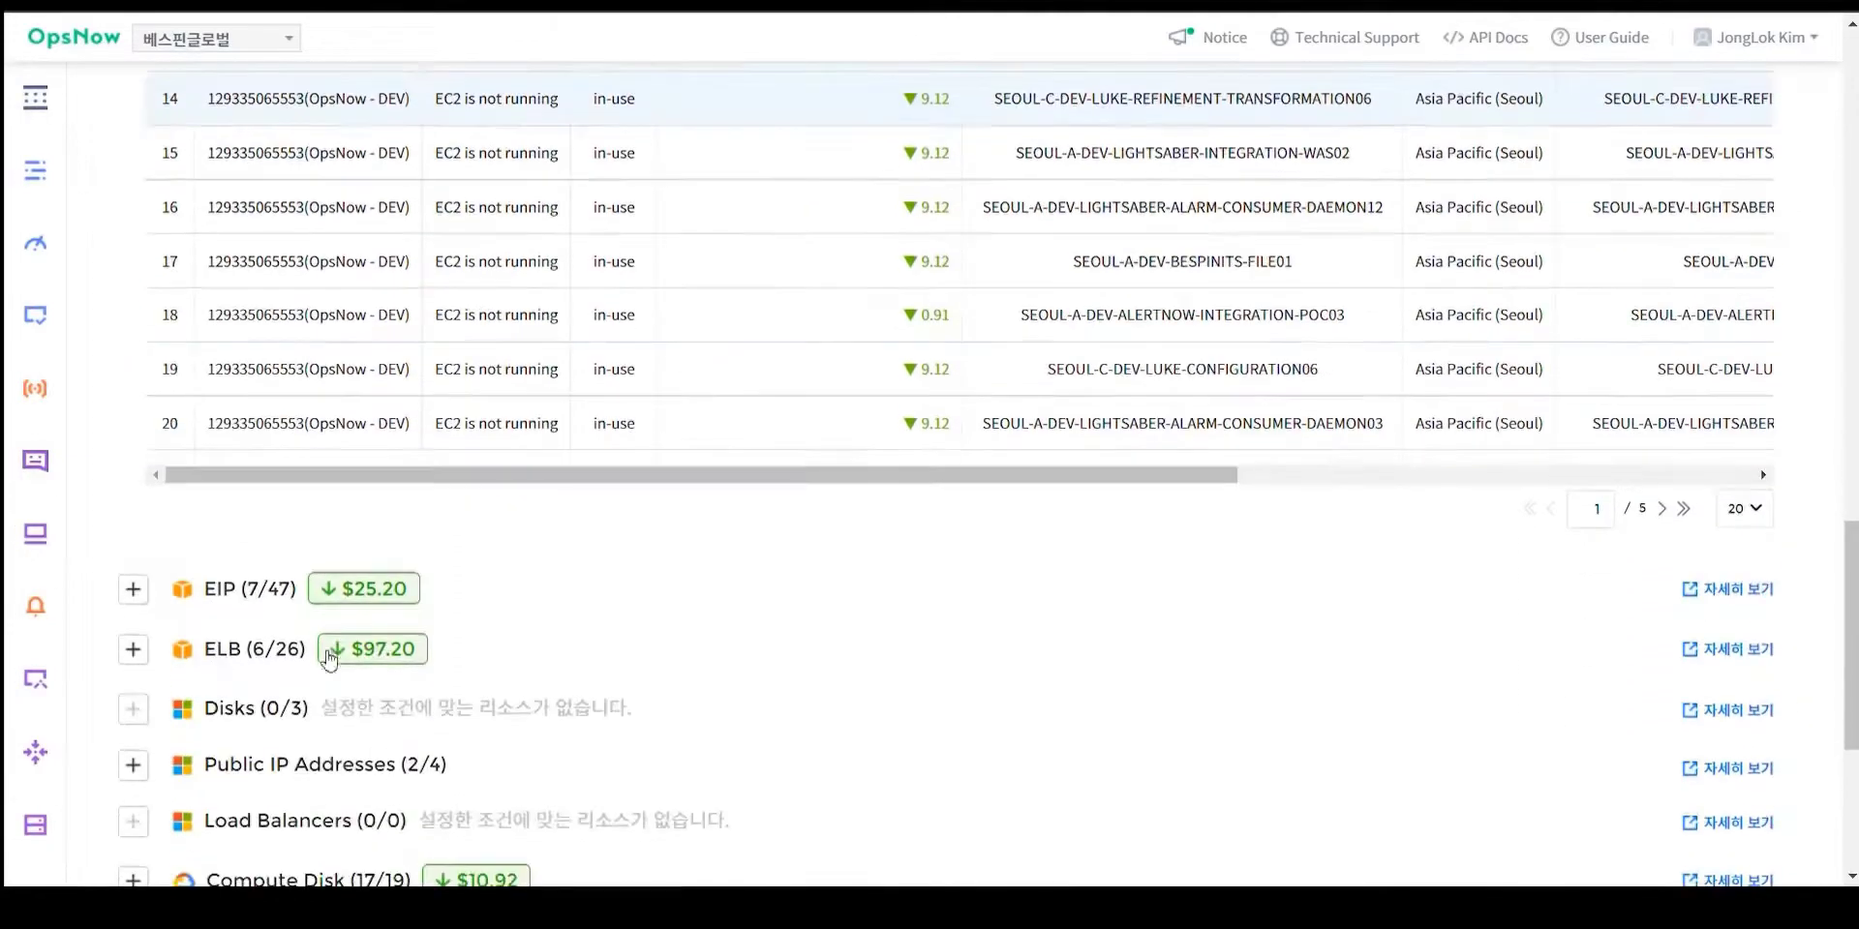
pyautogui.click(134, 649)
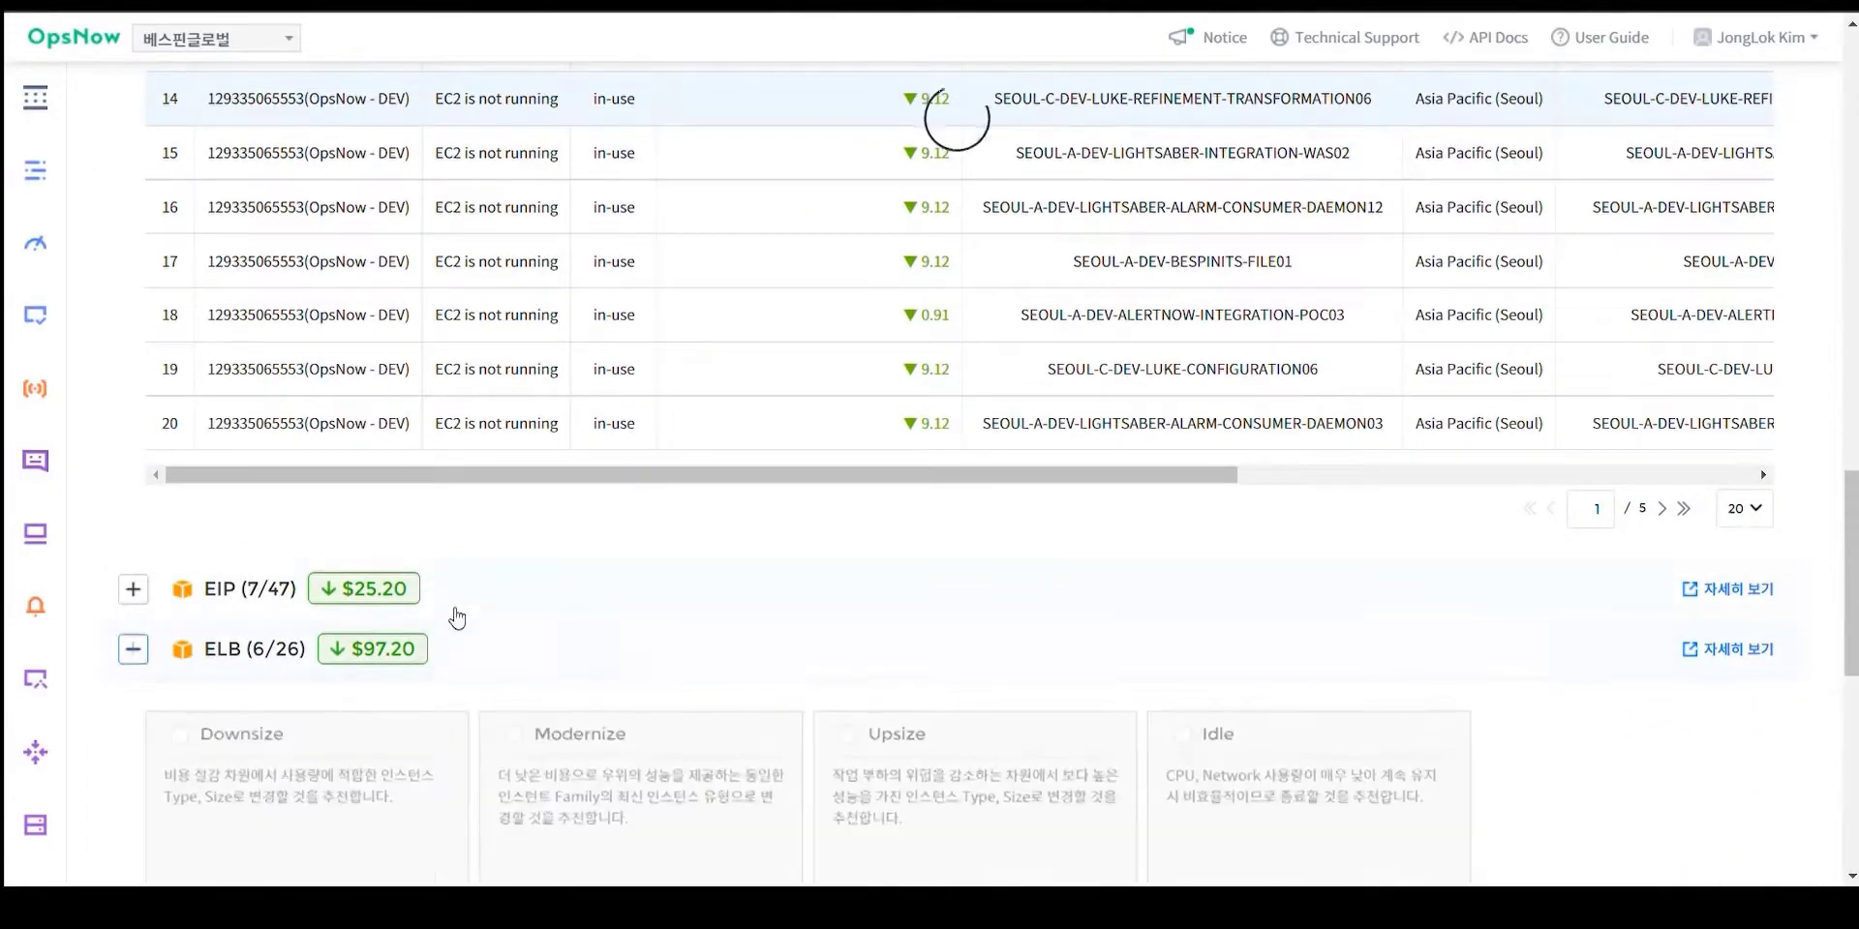
pyautogui.scroll(-3, 600, 588)
pyautogui.scroll(-3, 600, 588)
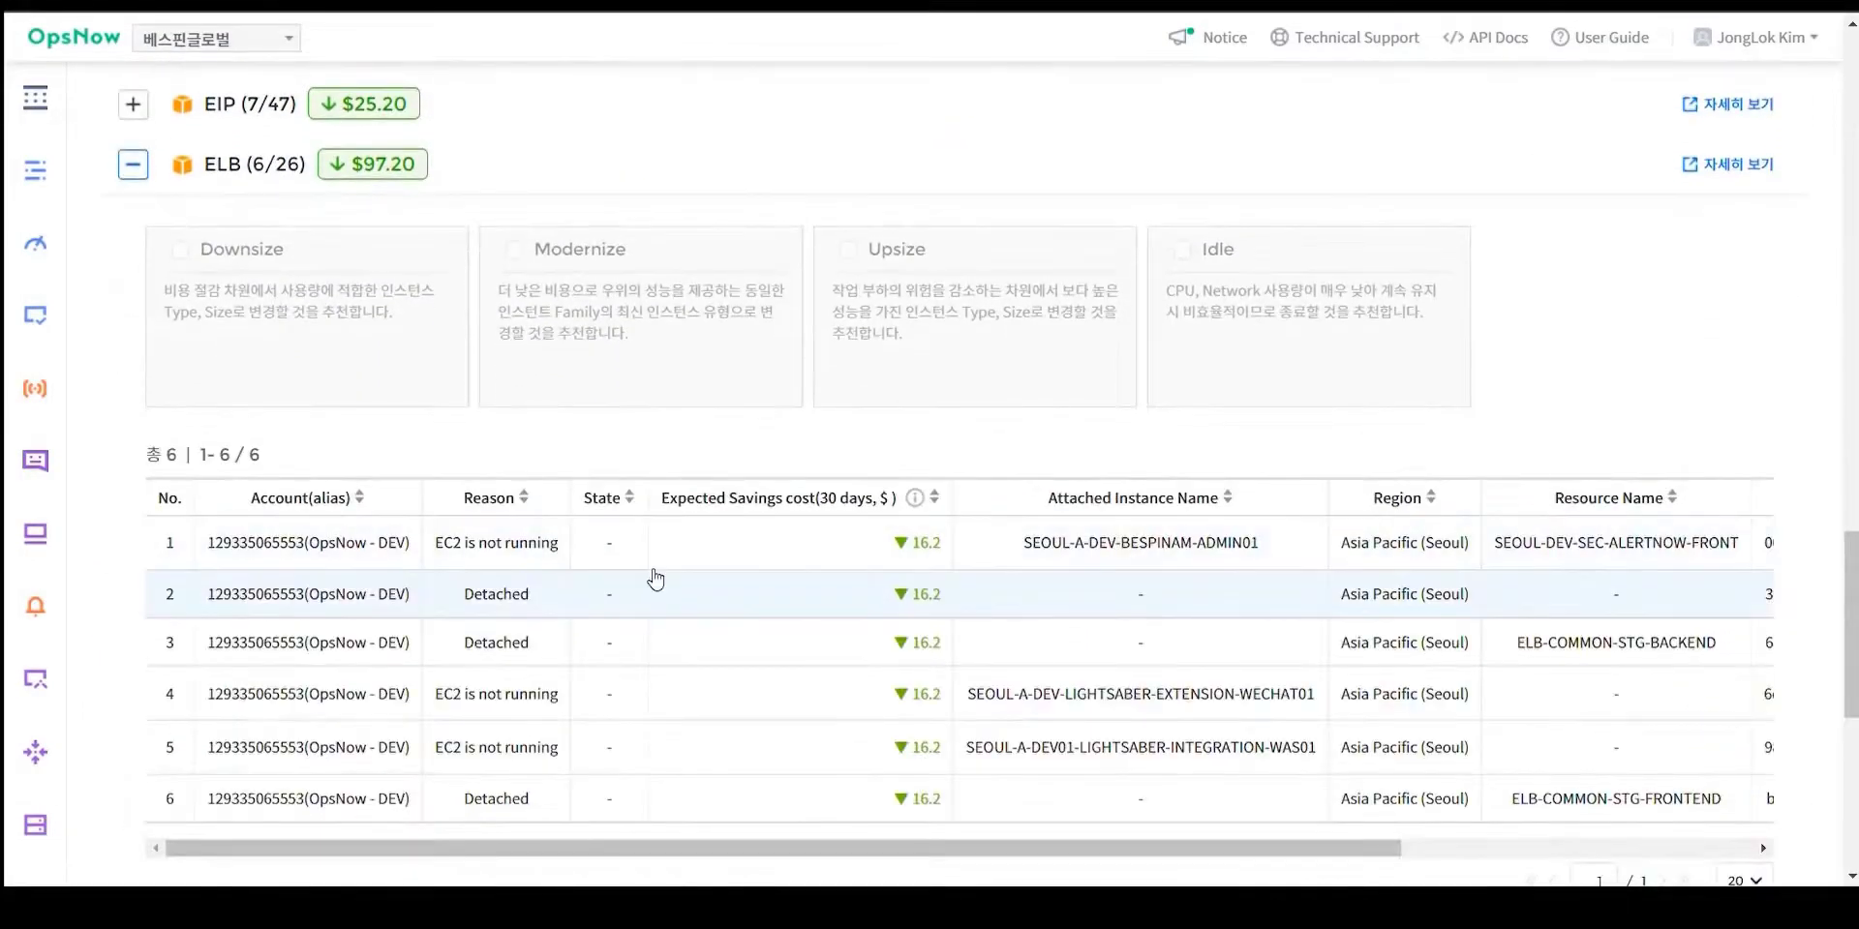
pyautogui.scroll(-2, 629, 557)
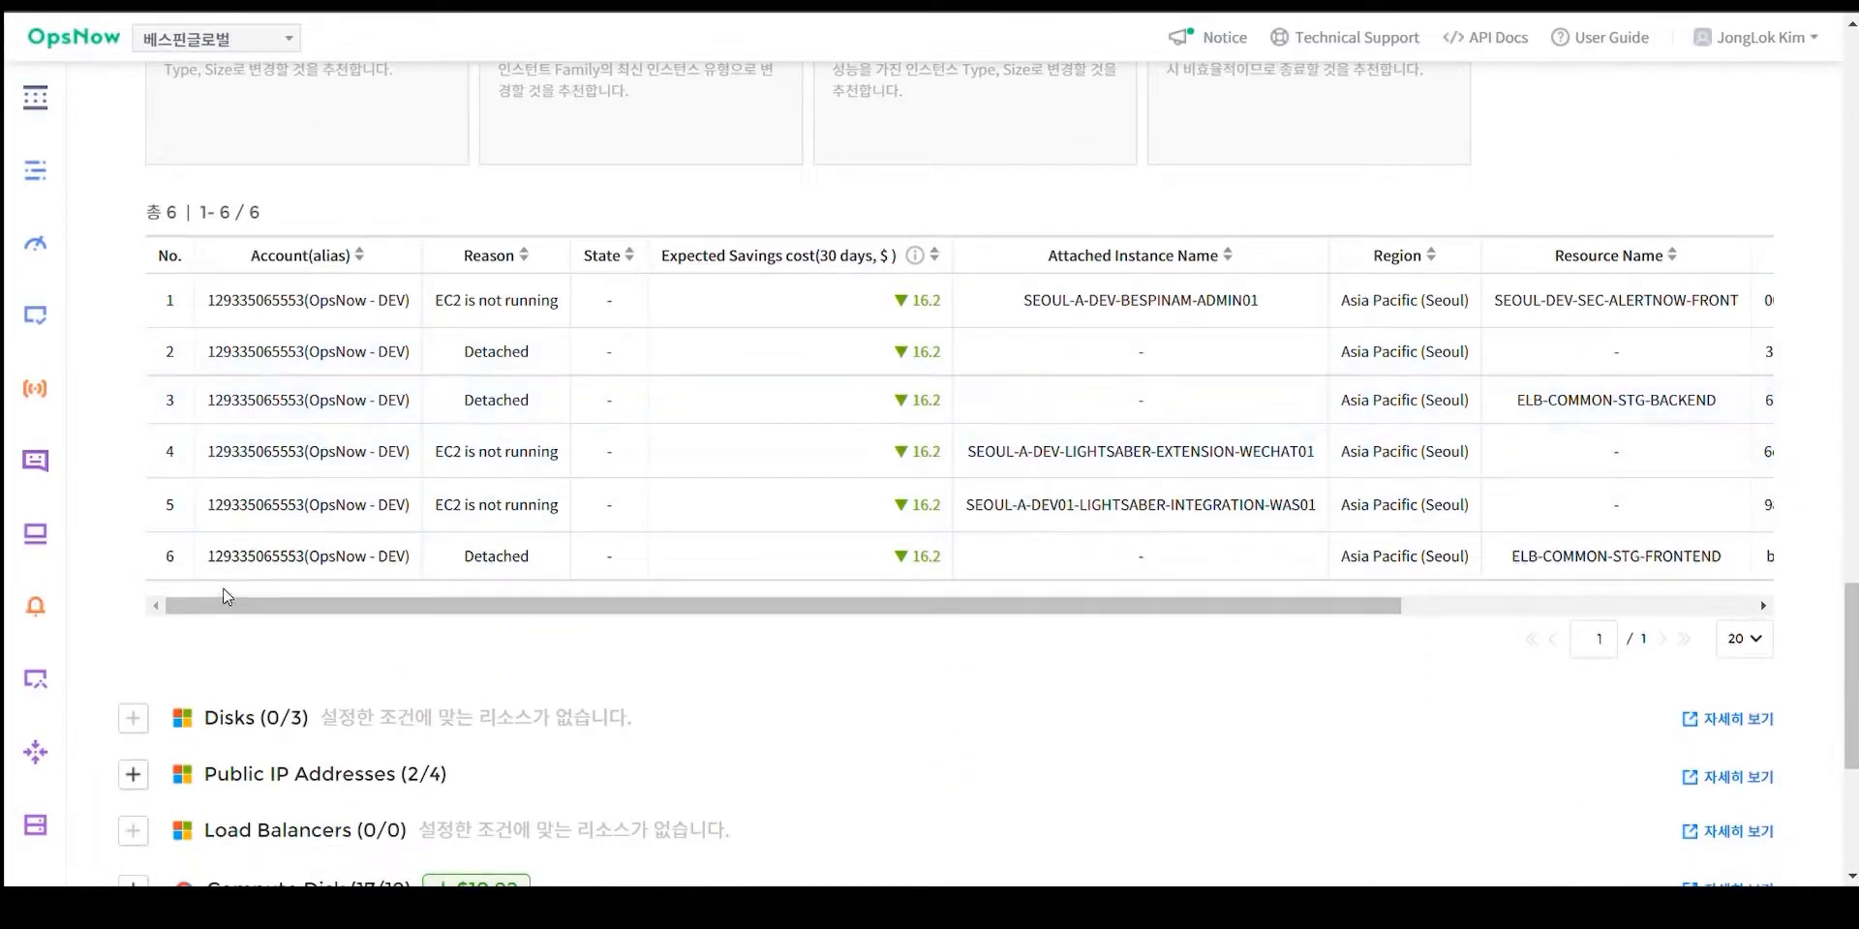
# - Expand the EC2 right-sizing list and review its downsize, modernize and idle recommendations, instance types and expected costs
pyautogui.scroll(-3, 145, 545)
pyautogui.scroll(-2, 146, 545)
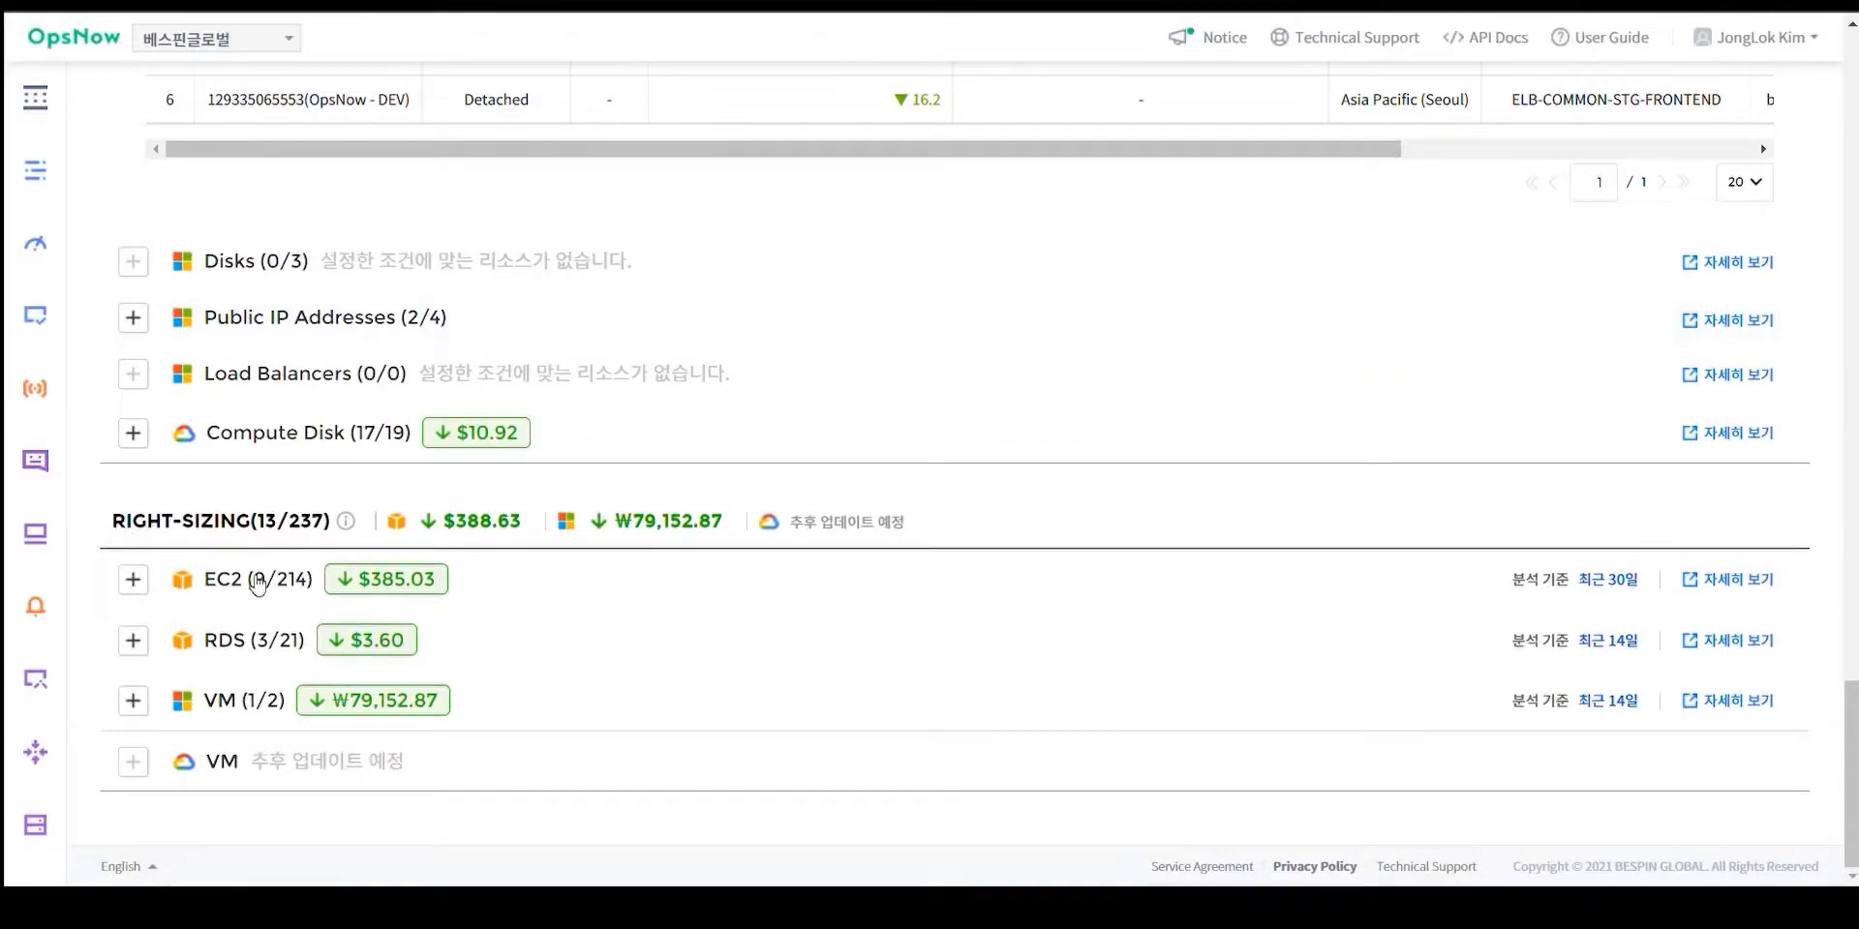
pyautogui.click(306, 614)
pyautogui.scroll(-3, 133, 610)
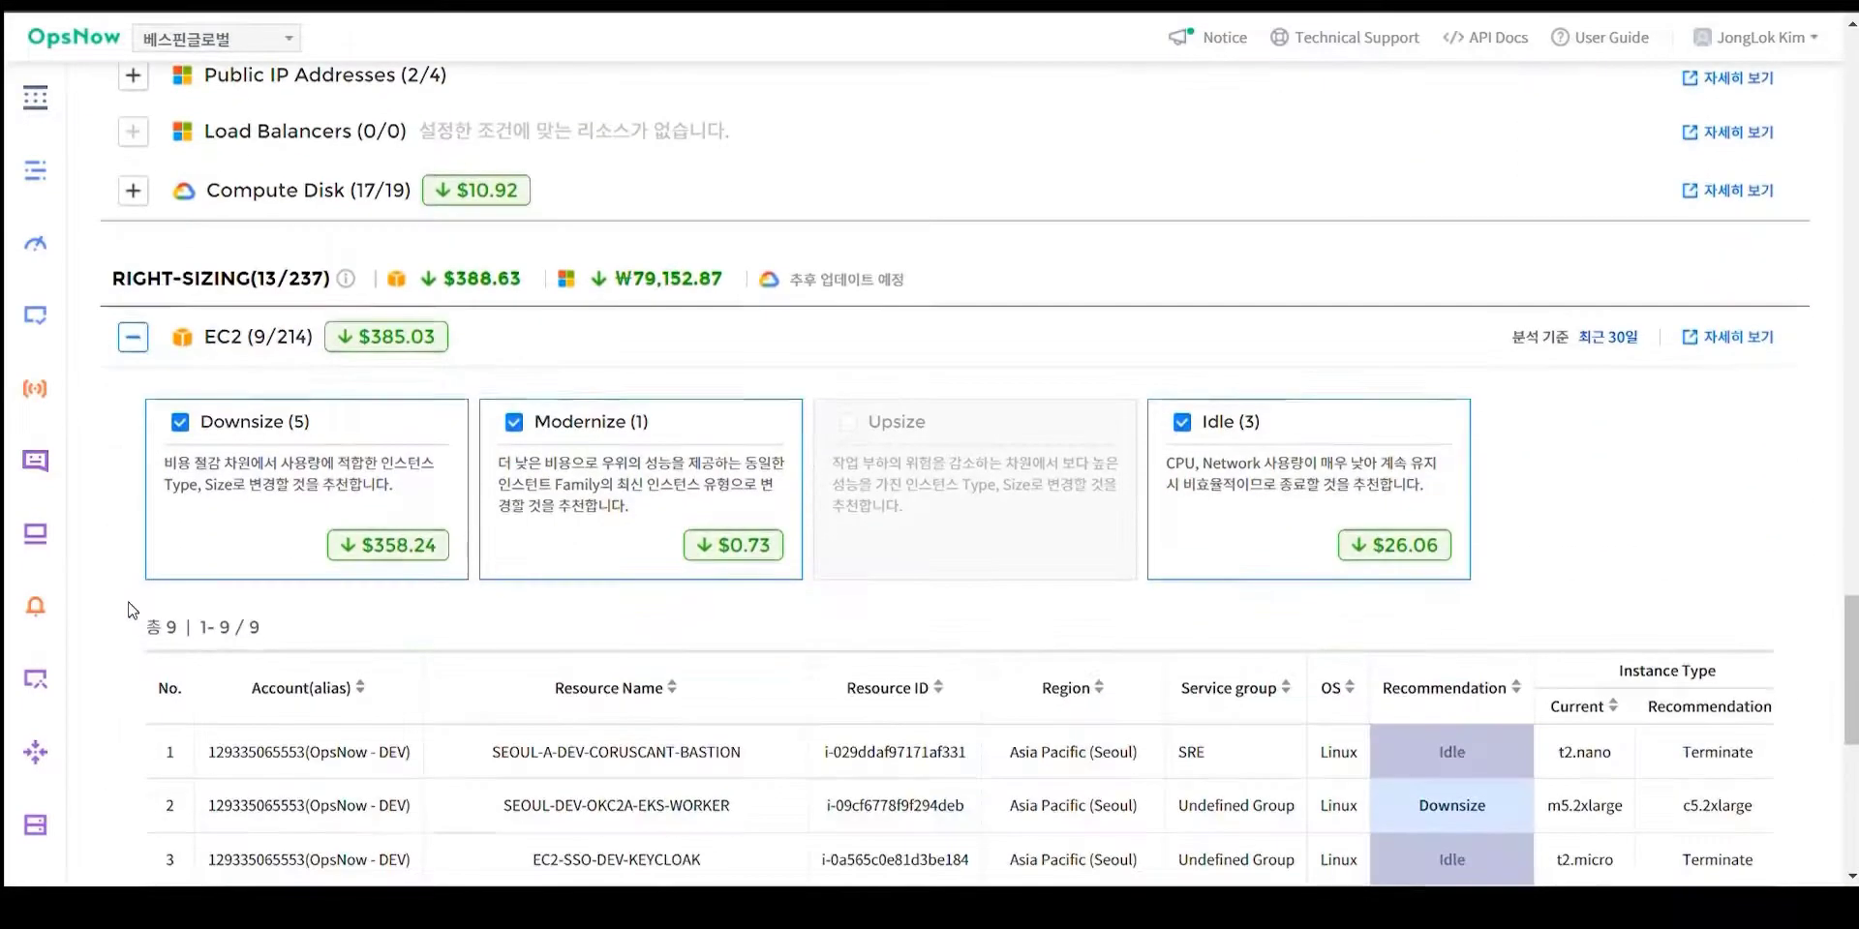
pyautogui.scroll(-1, 133, 610)
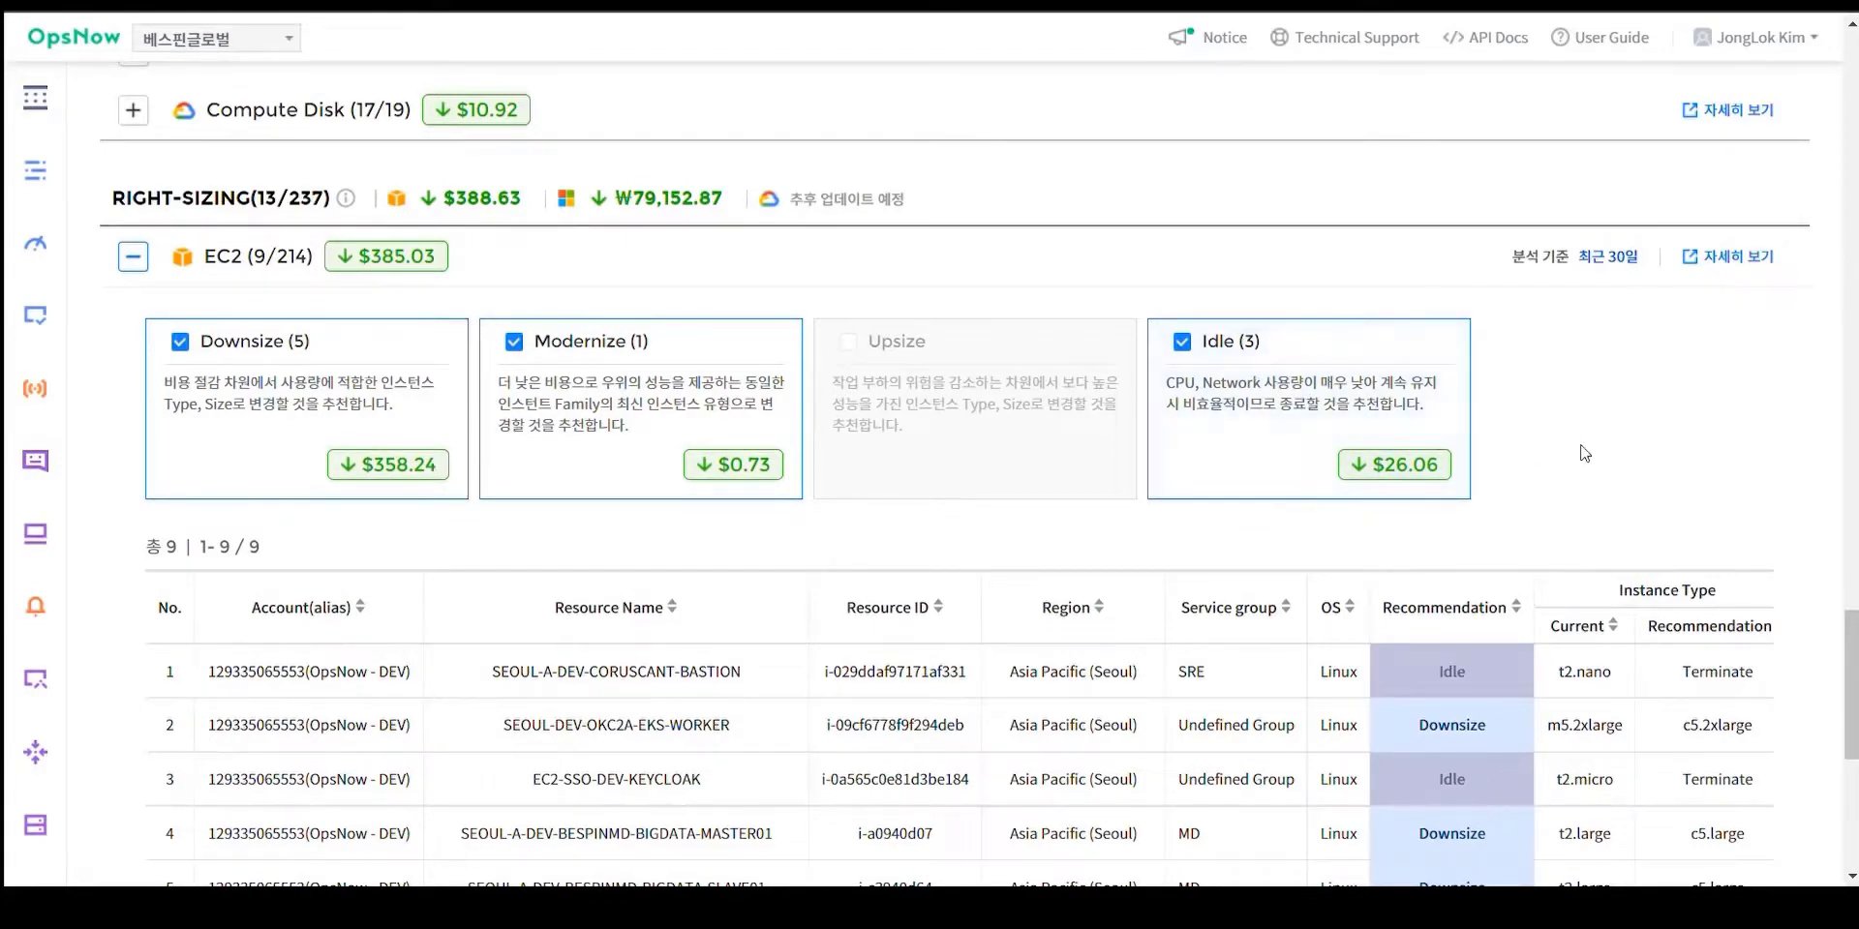
pyautogui.scroll(-4, 1646, 455)
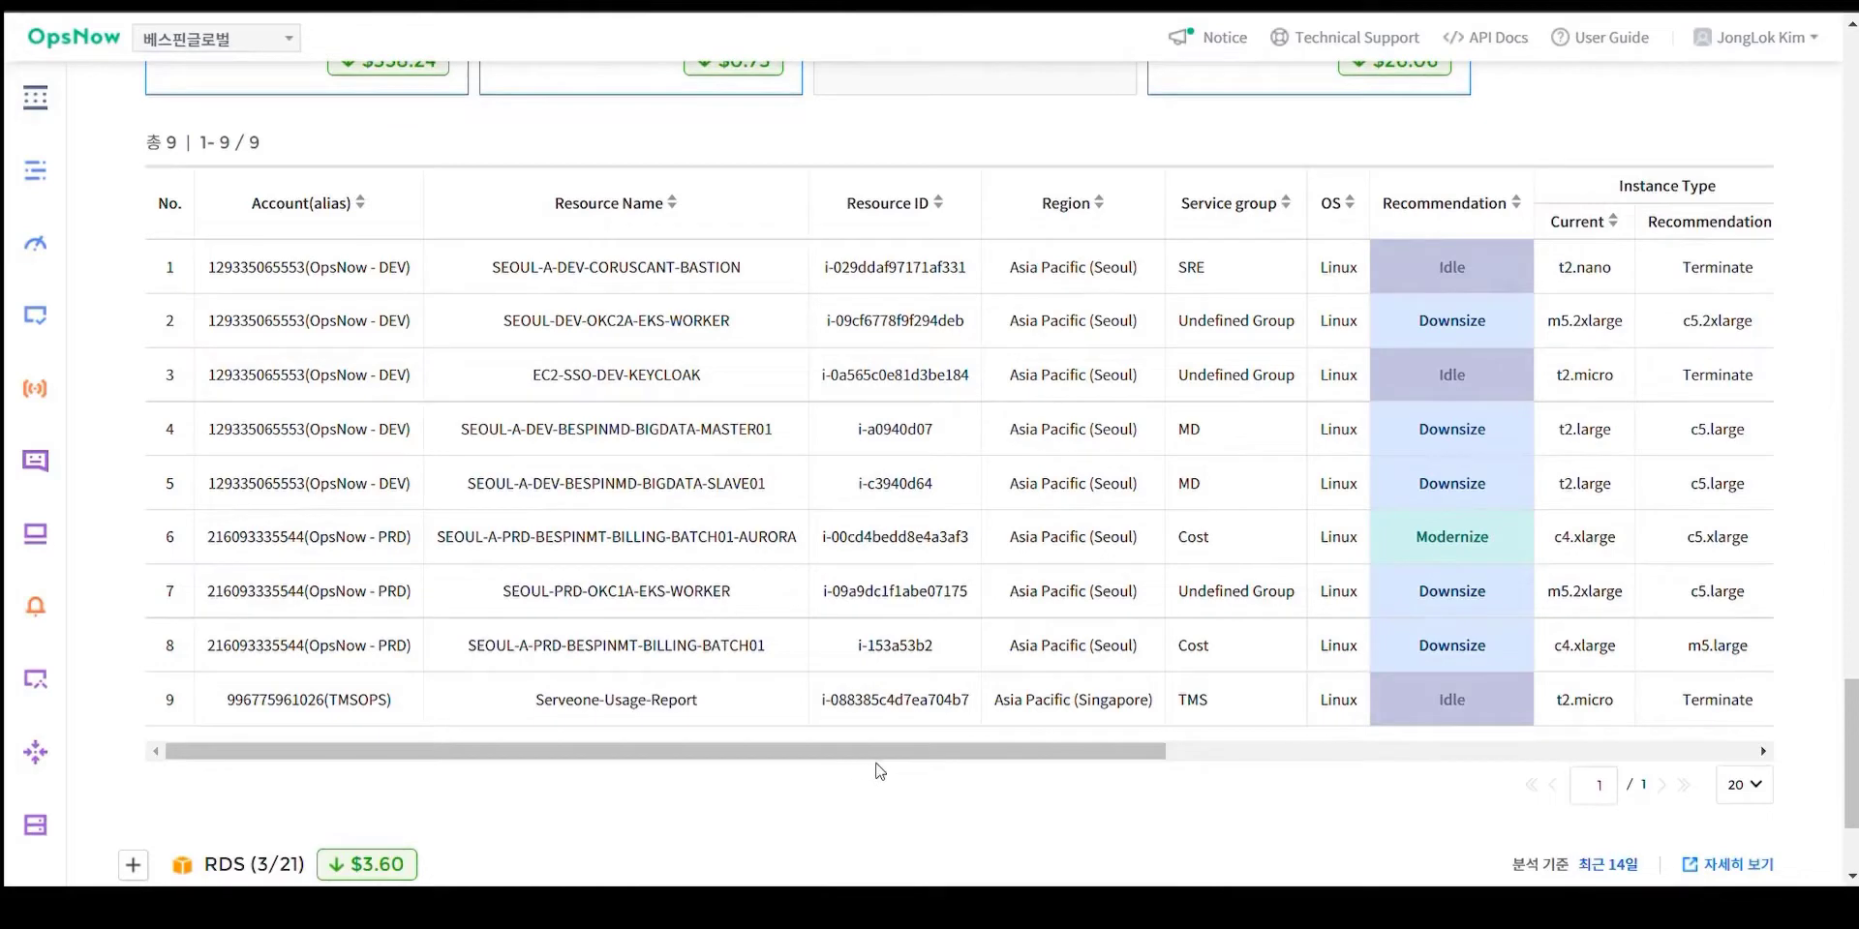
pyautogui.moveTo(878, 764); pyautogui.dragTo(1085, 767)
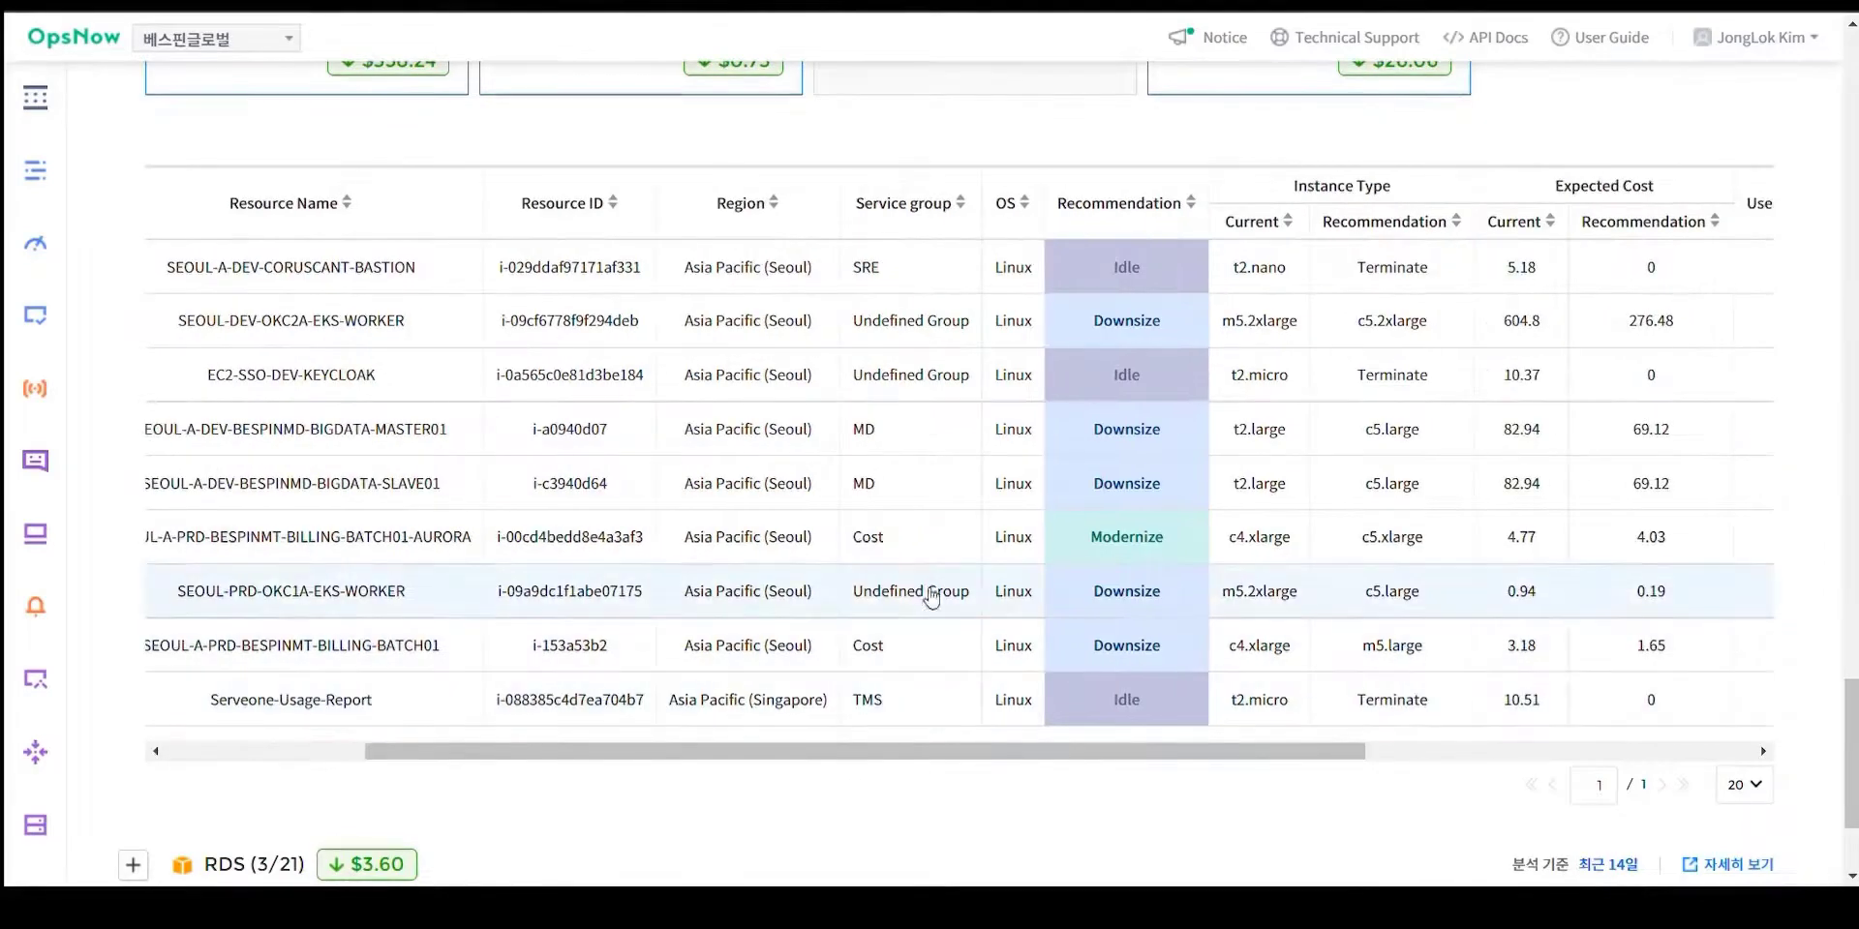
# - Inspect the CPU performance chart in the right-sizing details of SEOUL-PRD-OKC1A-EKS-WORKER, and close the details
pyautogui.click(316, 599)
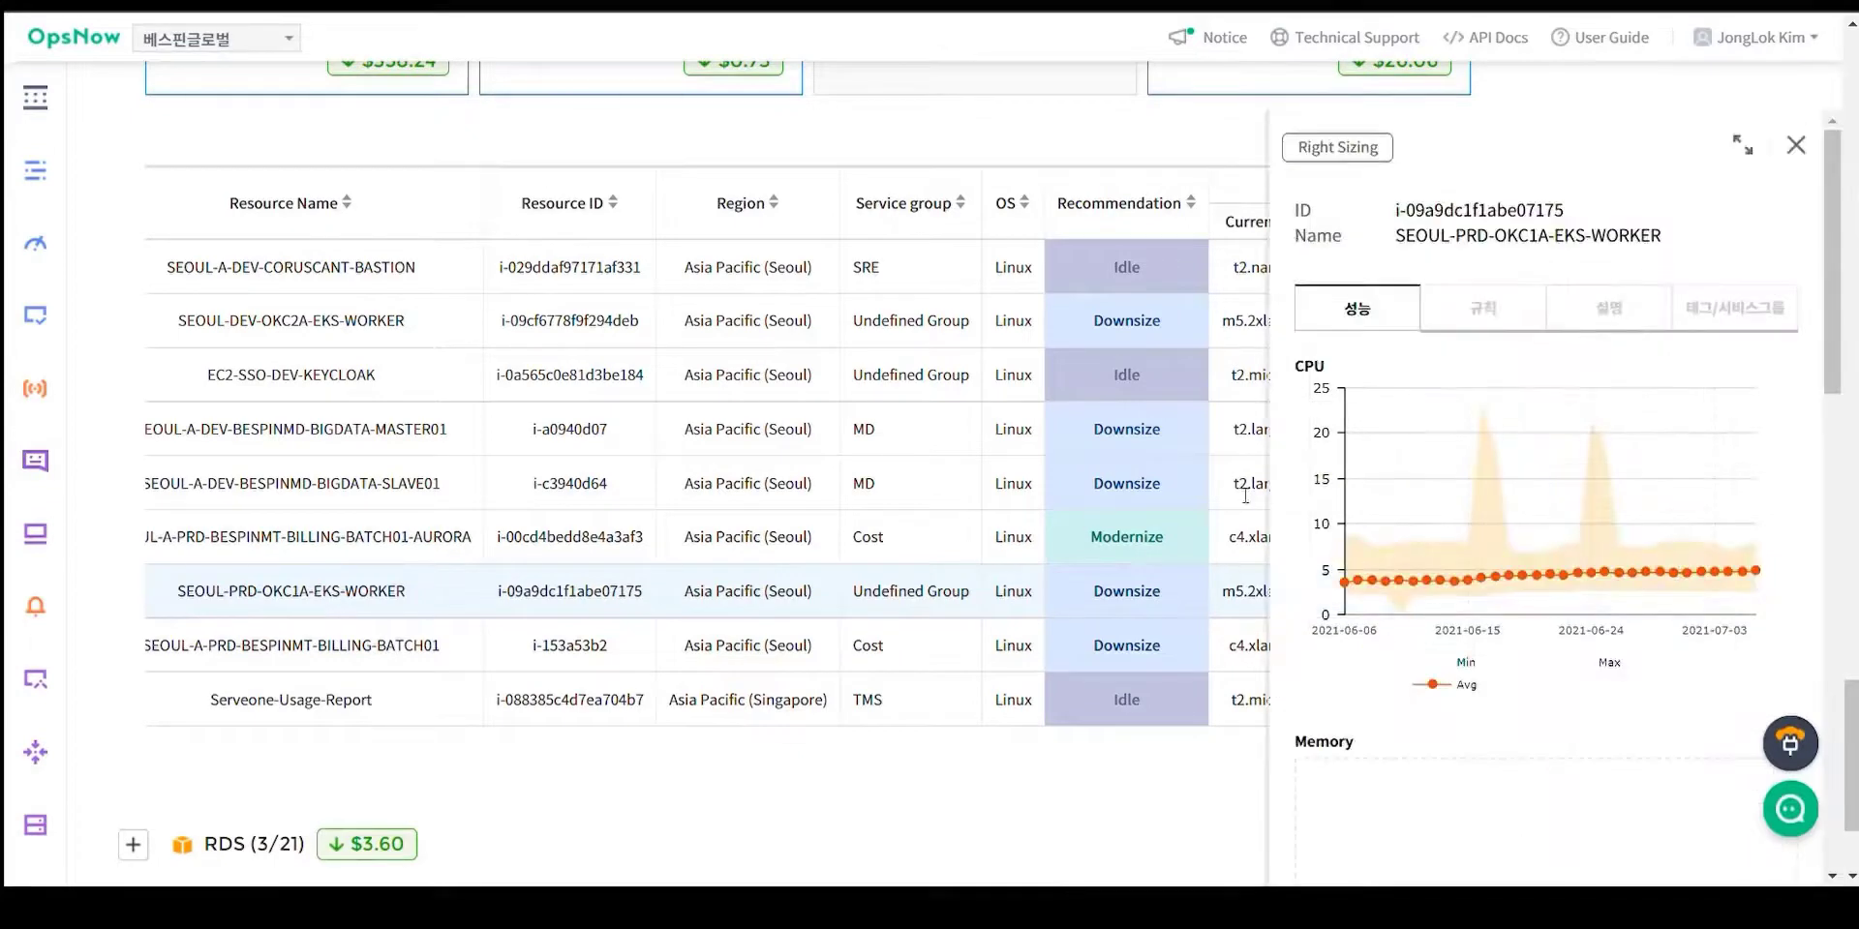
pyautogui.moveTo(1503, 585)
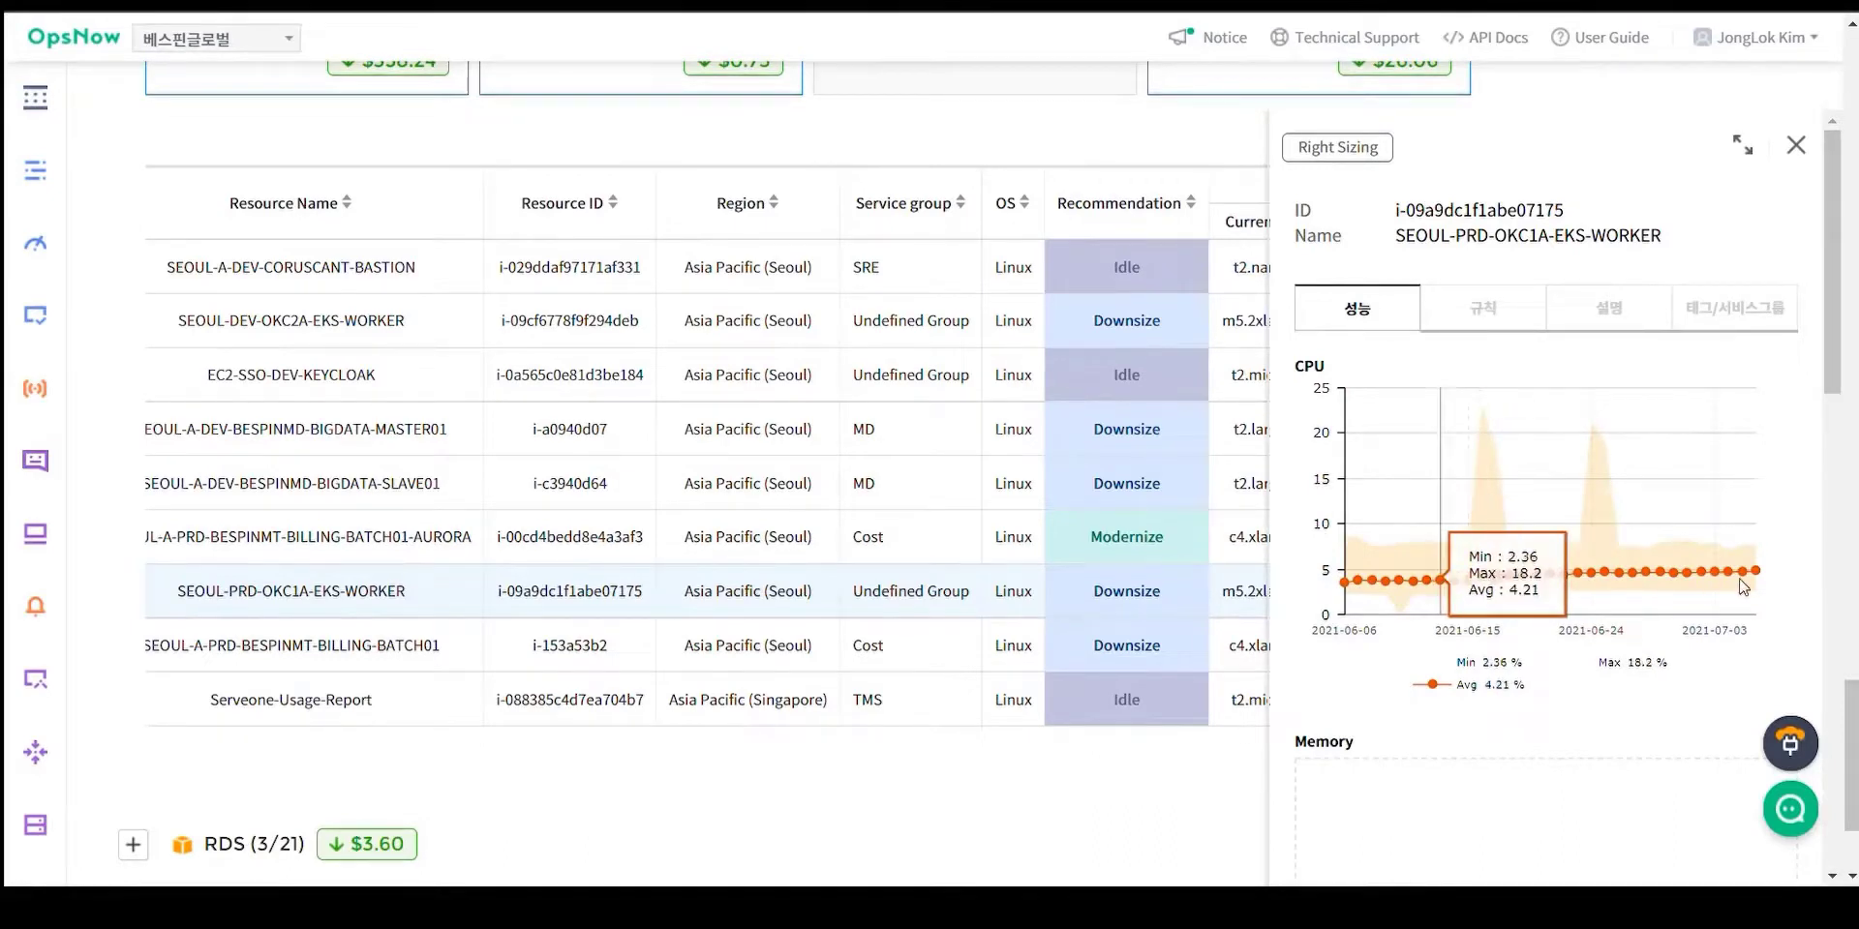
pyautogui.click(1797, 152)
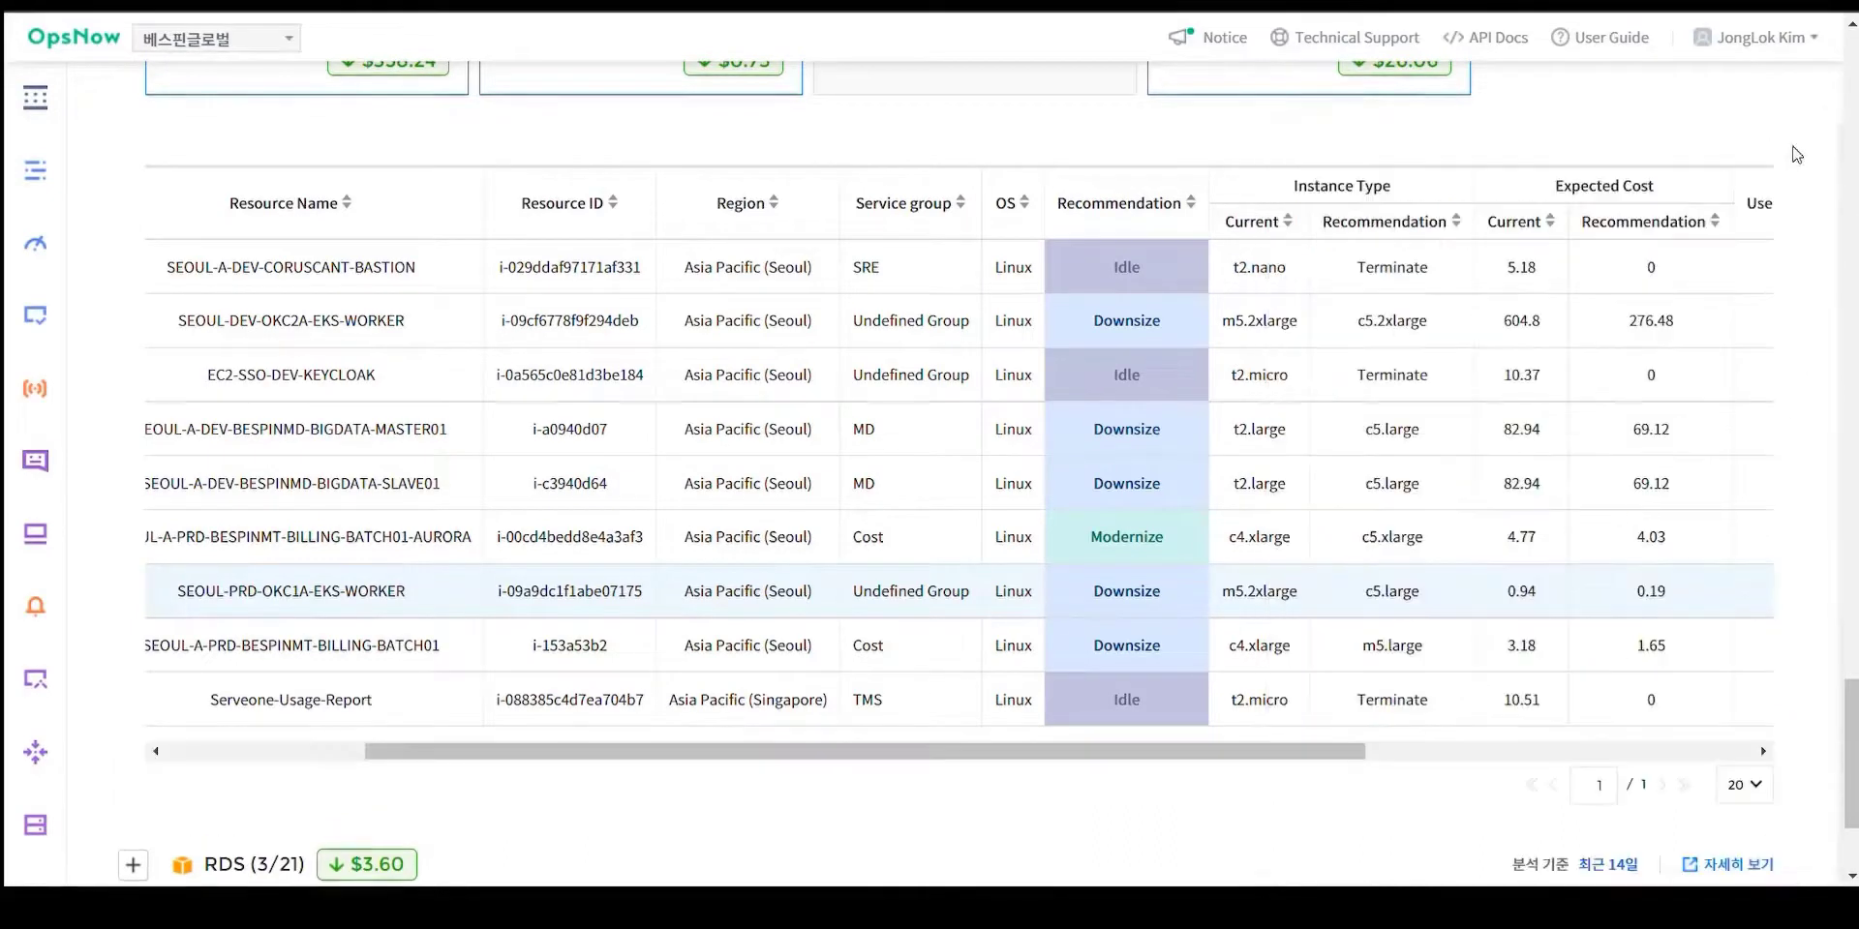
# - Examine the CPU and memory charts in the right-sizing details of SEOUL-A-PRD-BESPINMT-BILLING-BATCH01, and close the details
pyautogui.click(1128, 660)
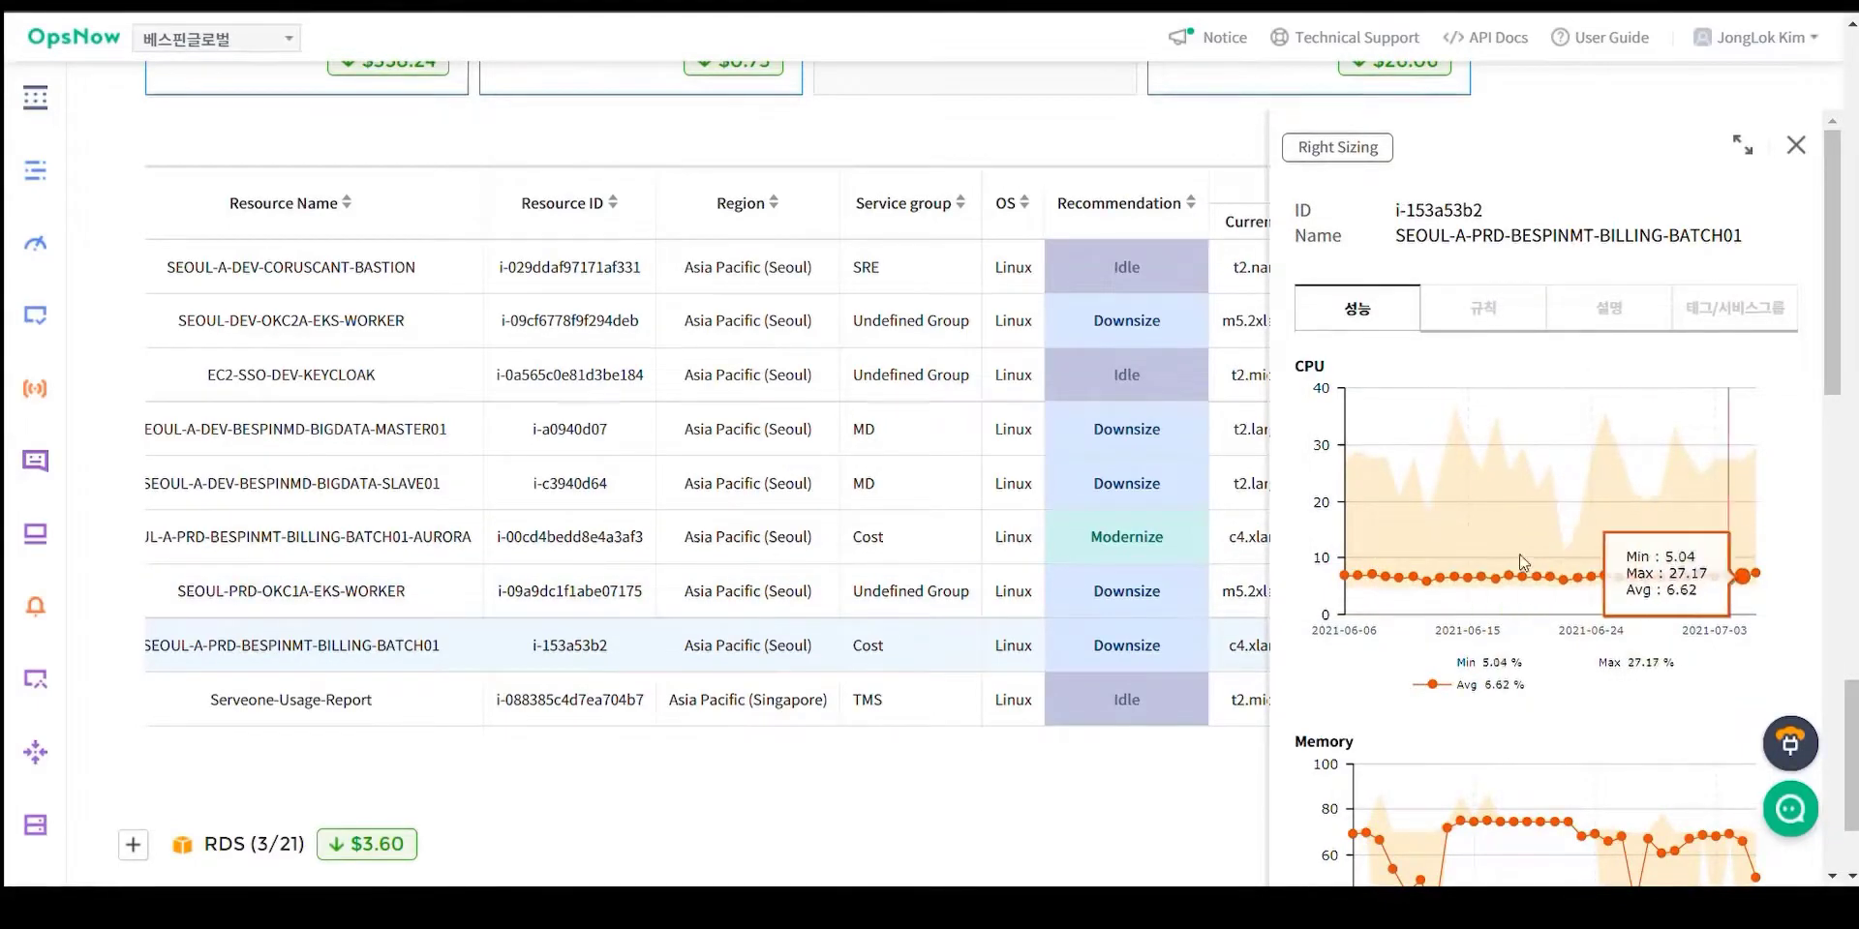
pyautogui.scroll(-3, 1524, 581)
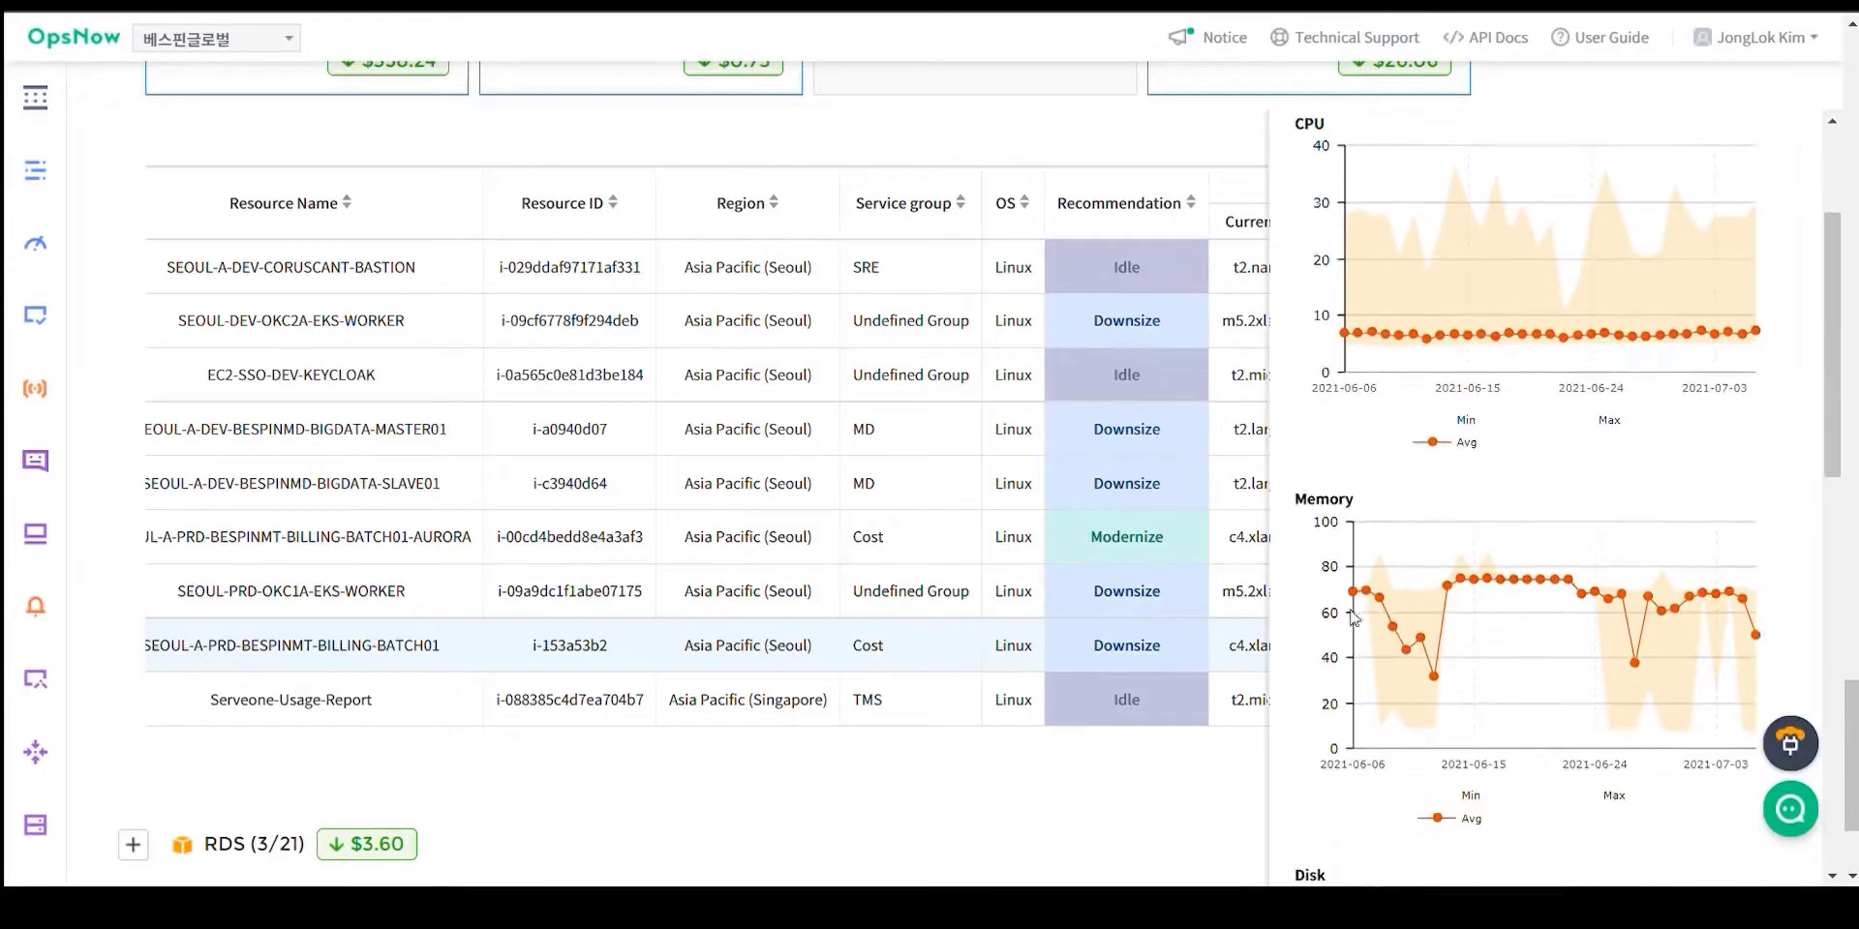
pyautogui.scroll(3, 1549, 629)
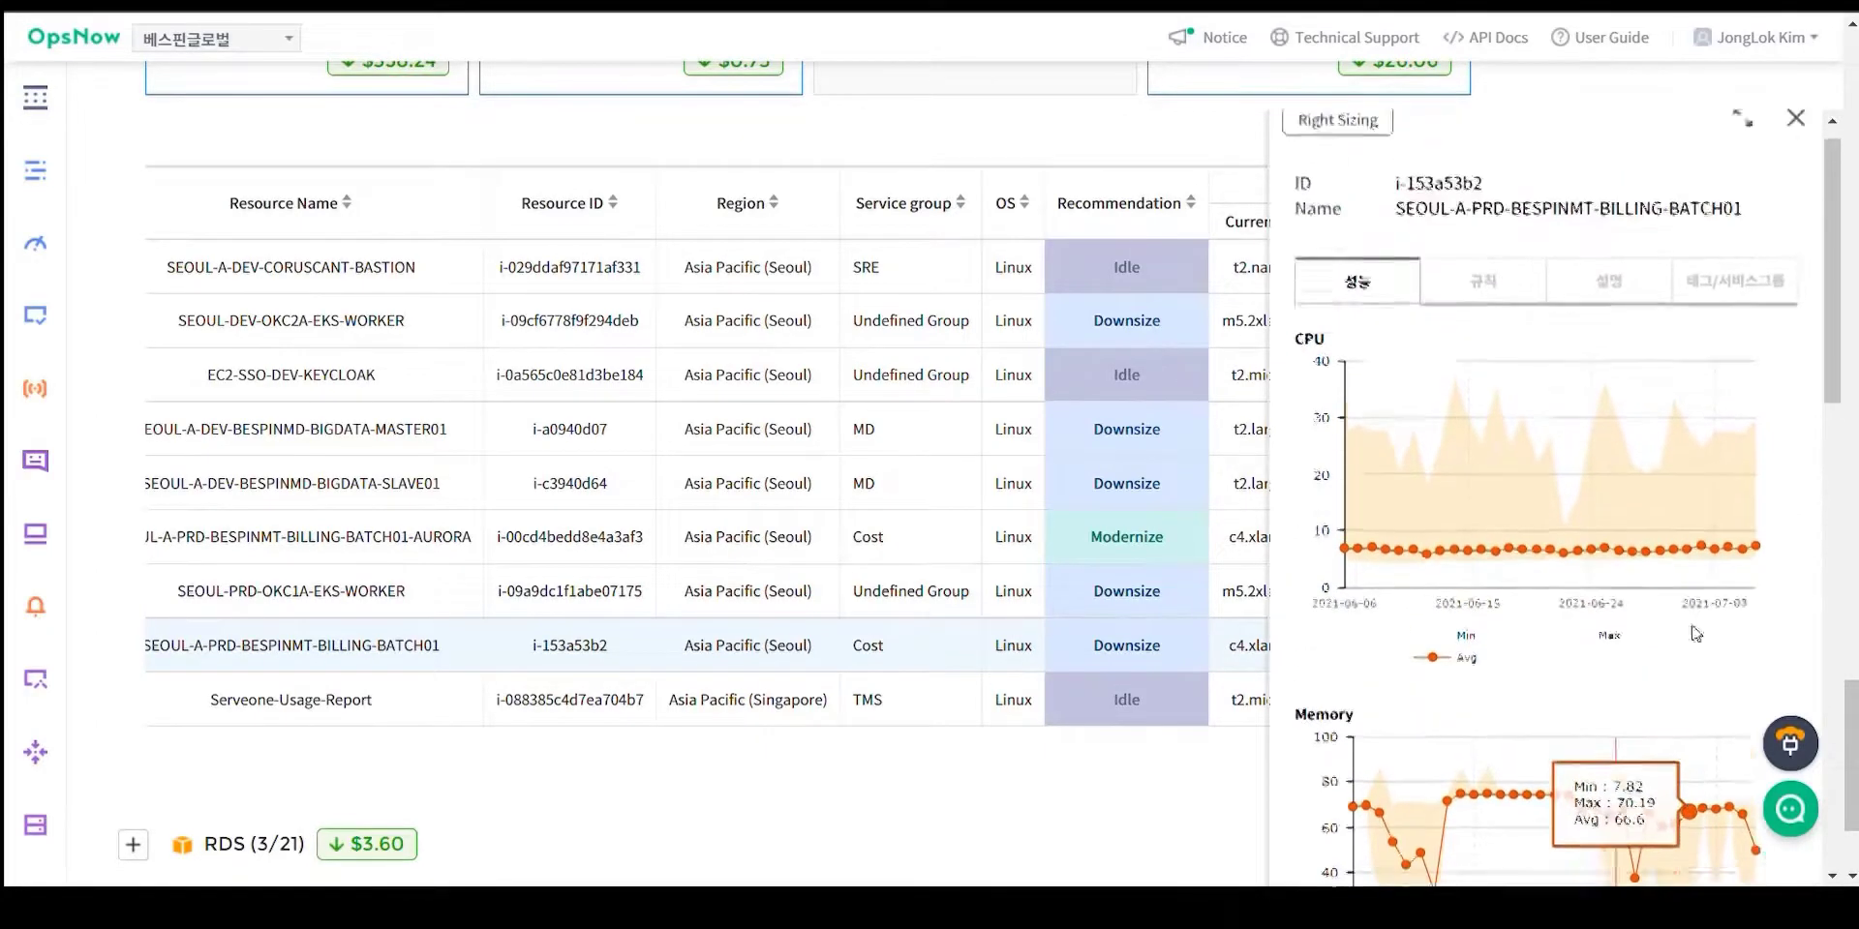
pyautogui.click(1798, 150)
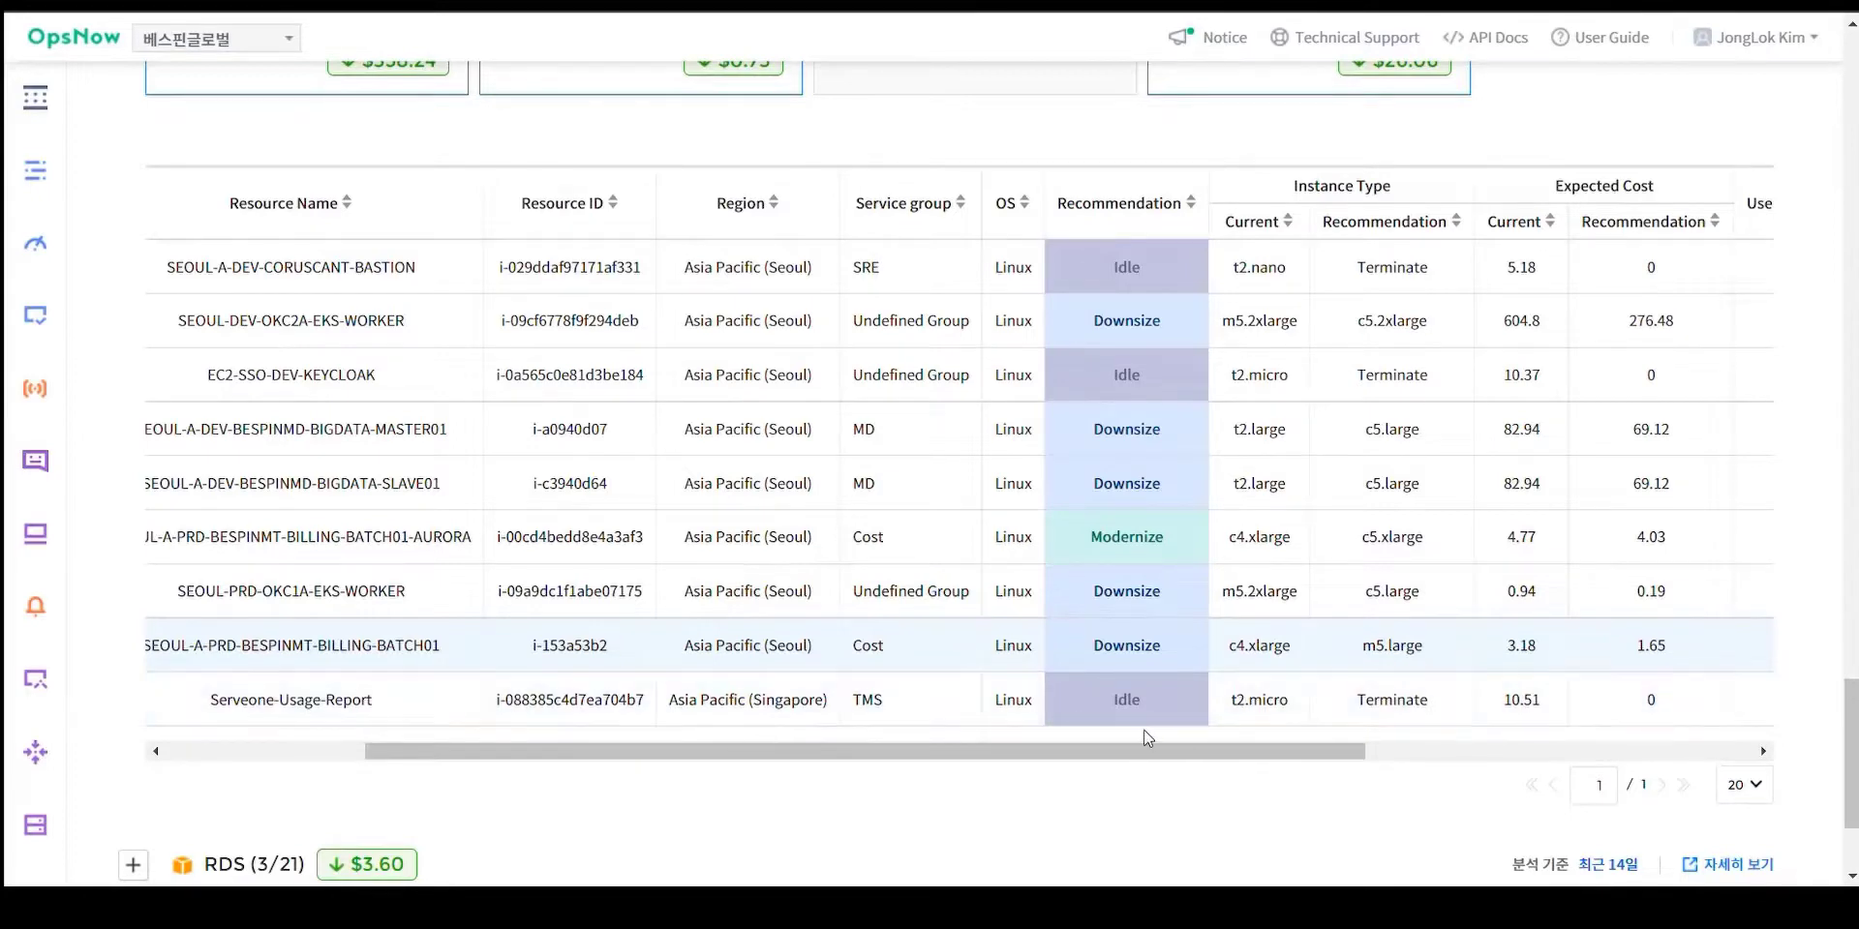
# - Expand the RDS right-sizing list and review its modernize recommendations, instance types, expected costs and savings
pyautogui.hscroll(1, 1113, 760)
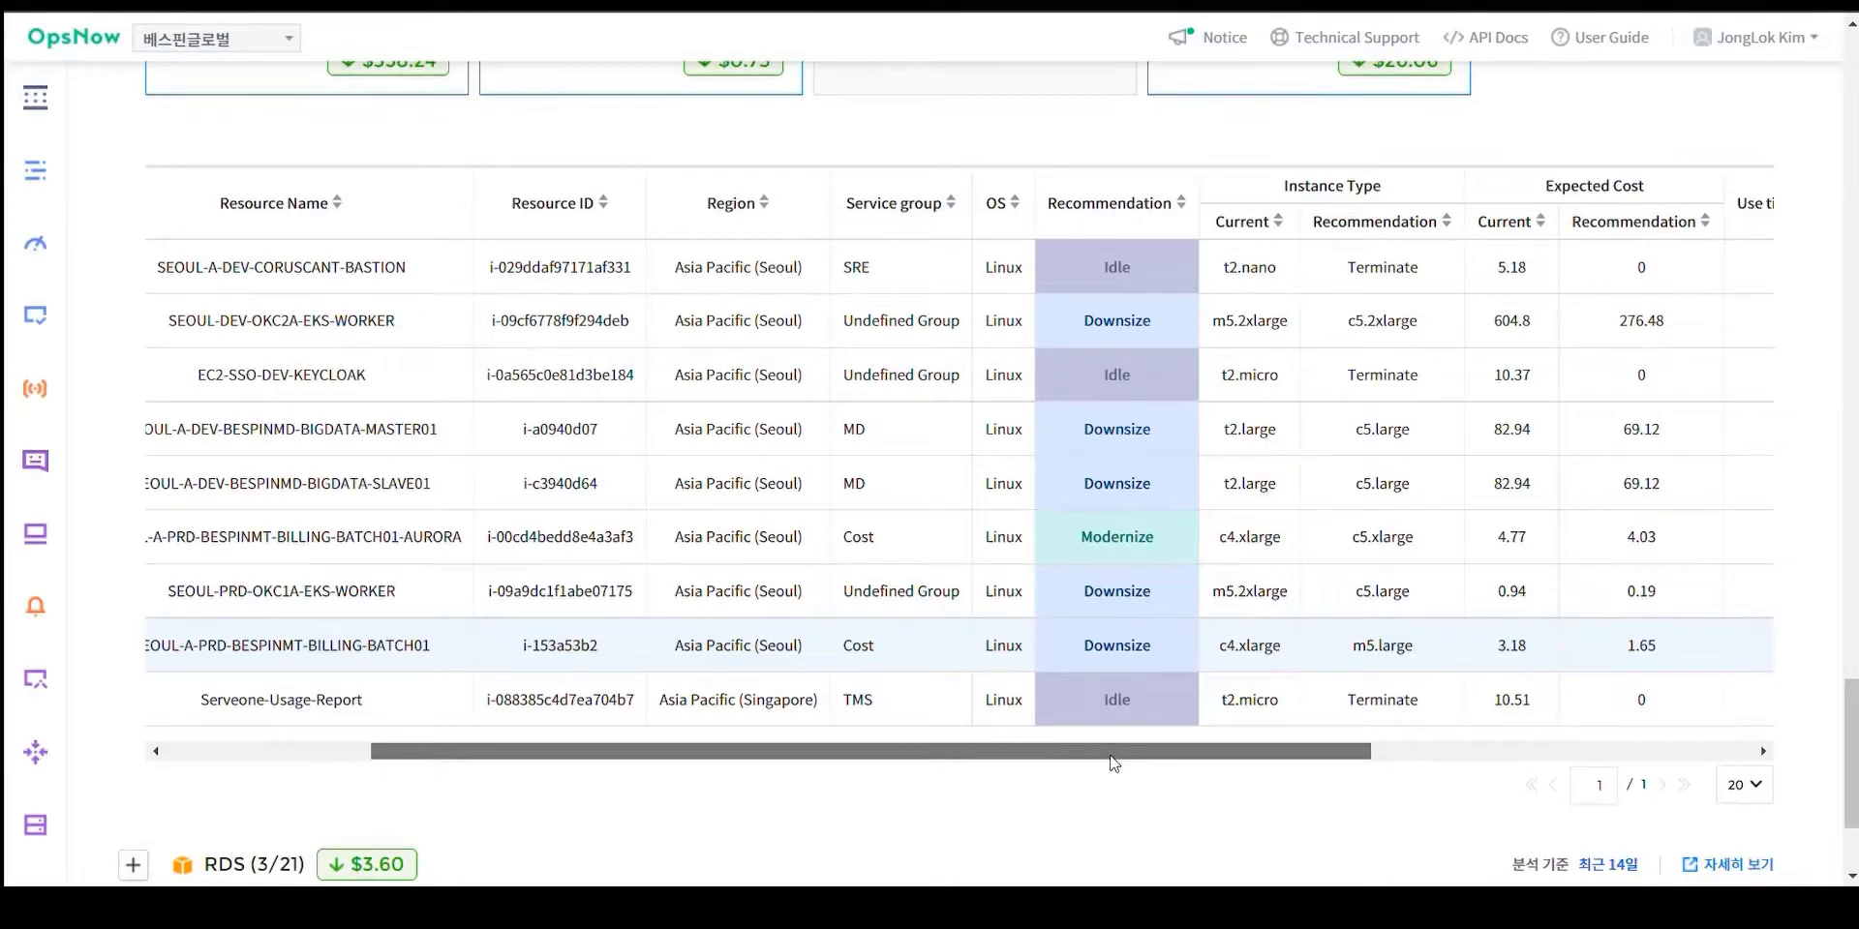
pyautogui.moveTo(1112, 754); pyautogui.dragTo(697, 742)
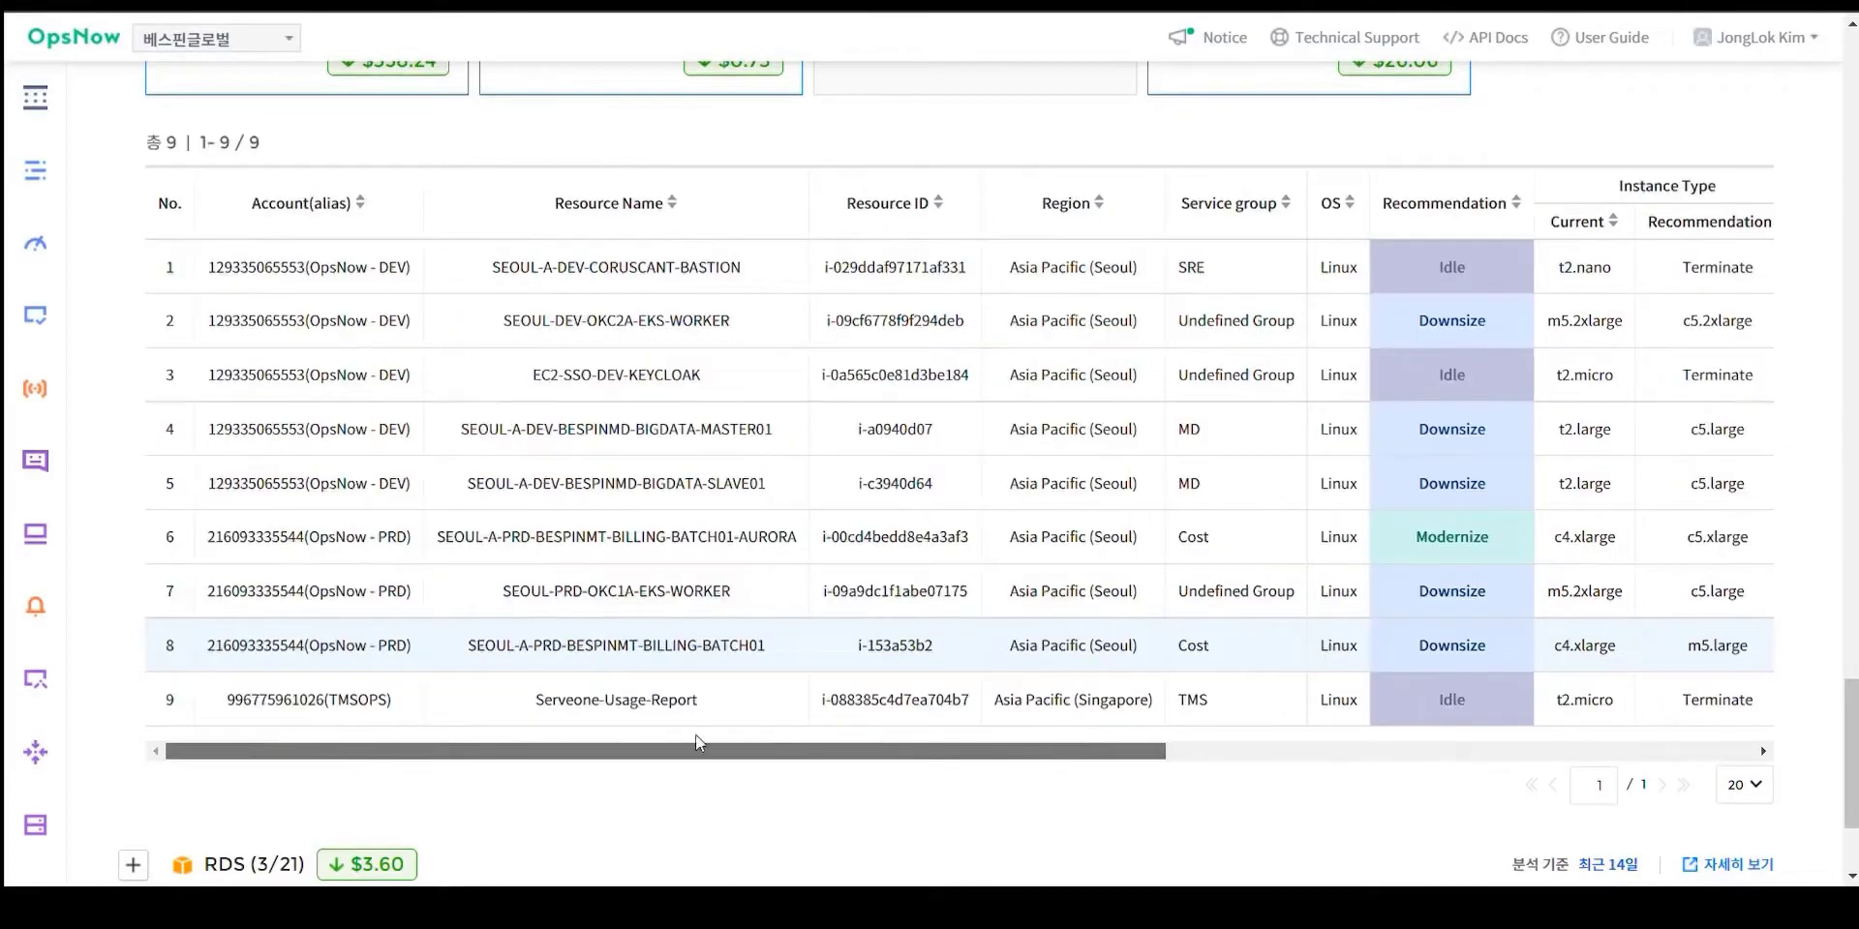
pyautogui.scroll(-2, 688, 721)
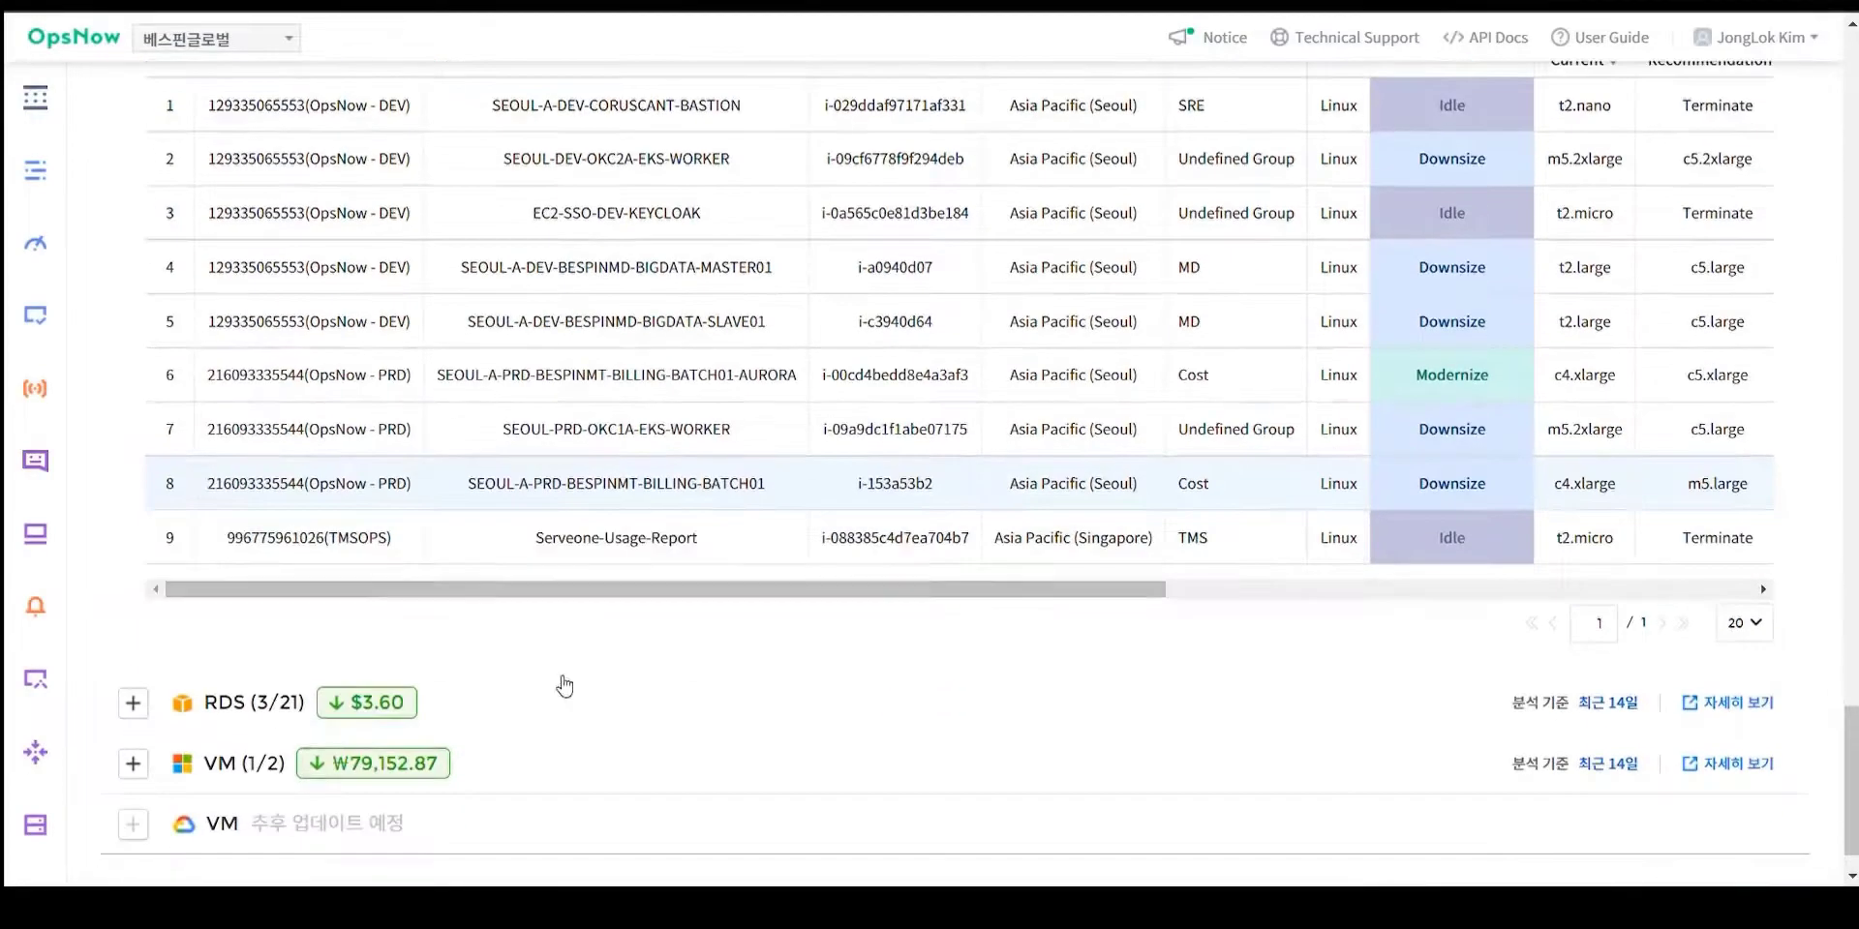
pyautogui.click(134, 642)
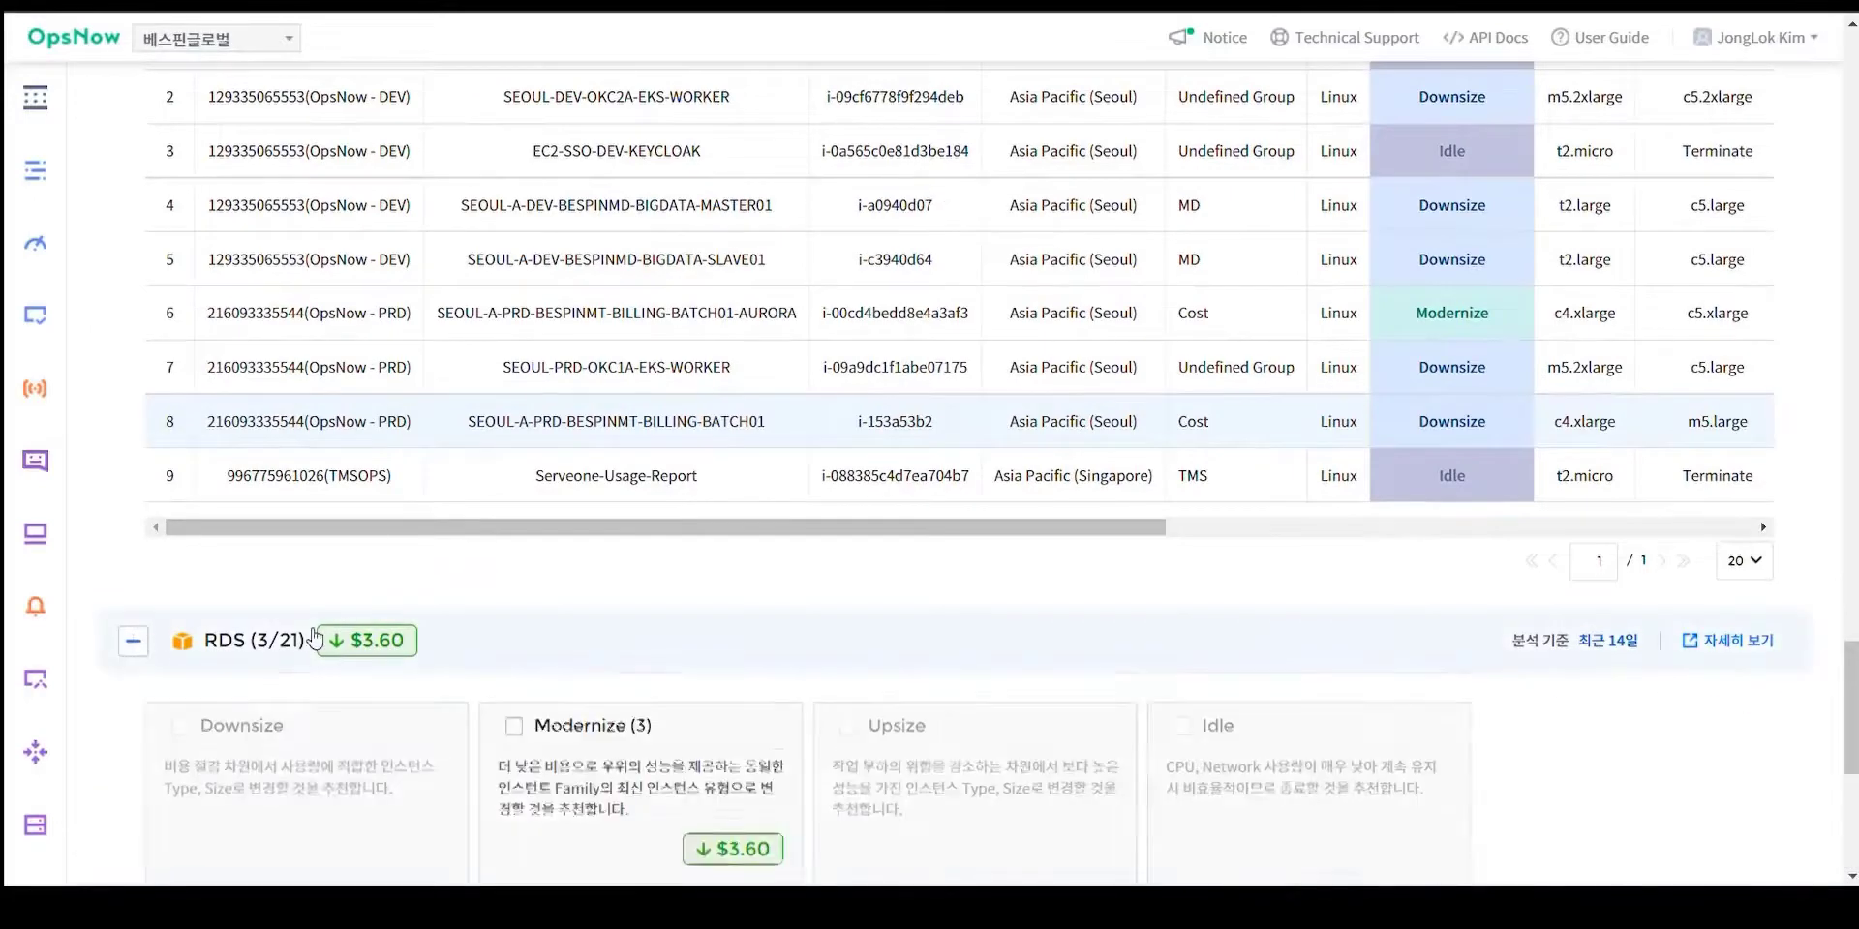
pyautogui.scroll(-4, 365, 639)
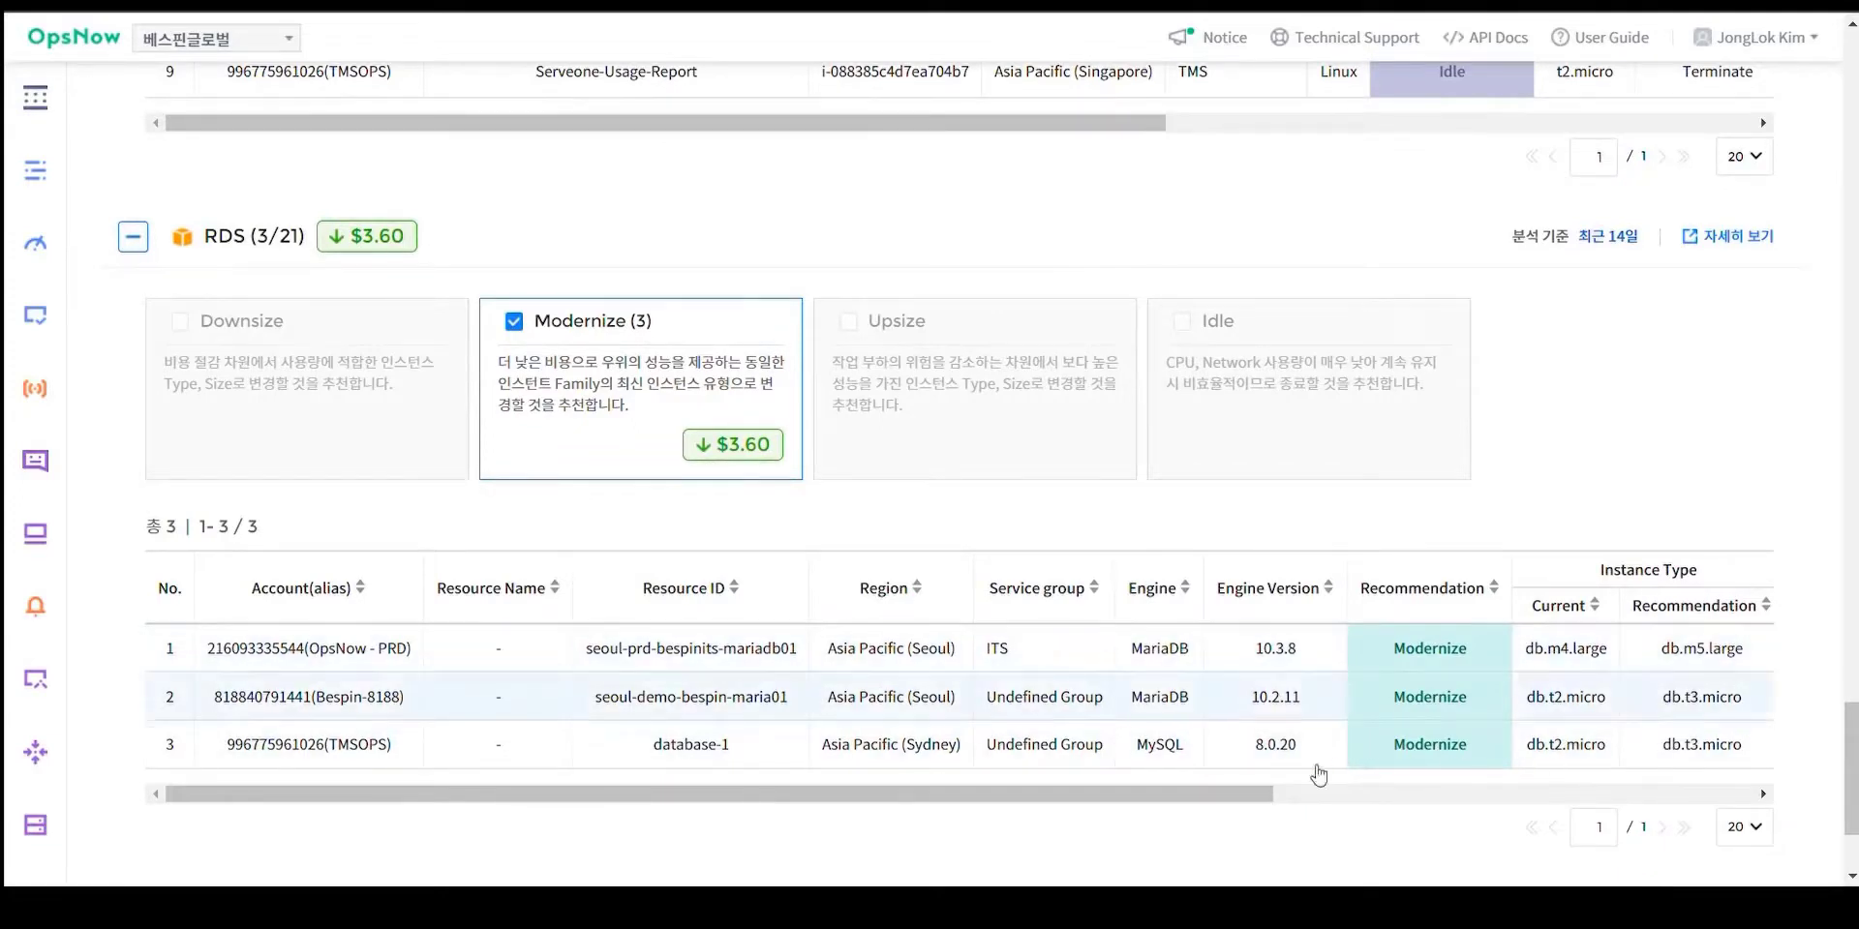
pyautogui.click(1345, 797)
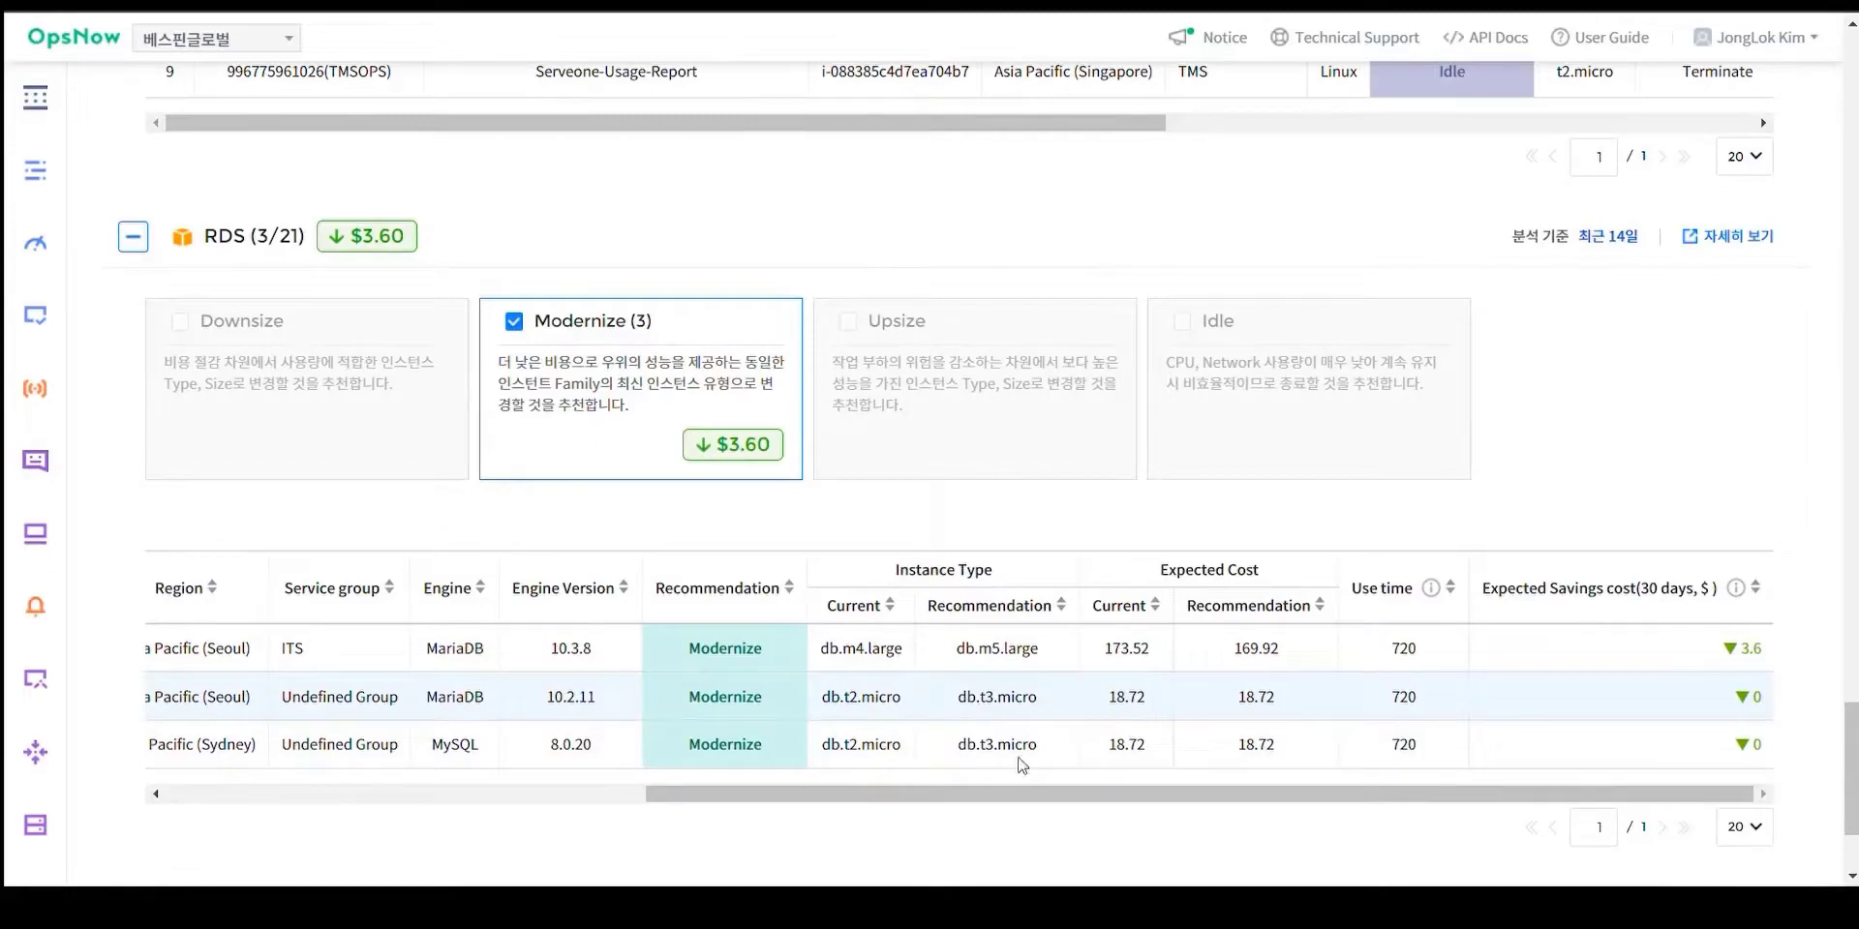
pyautogui.moveTo(1000, 796); pyautogui.dragTo(391, 529)
# - Return to the start of the Resource Optimization summary and open the RI recommendation (RI 추천) page of Cost Management
pyautogui.scroll(15, 391, 528)
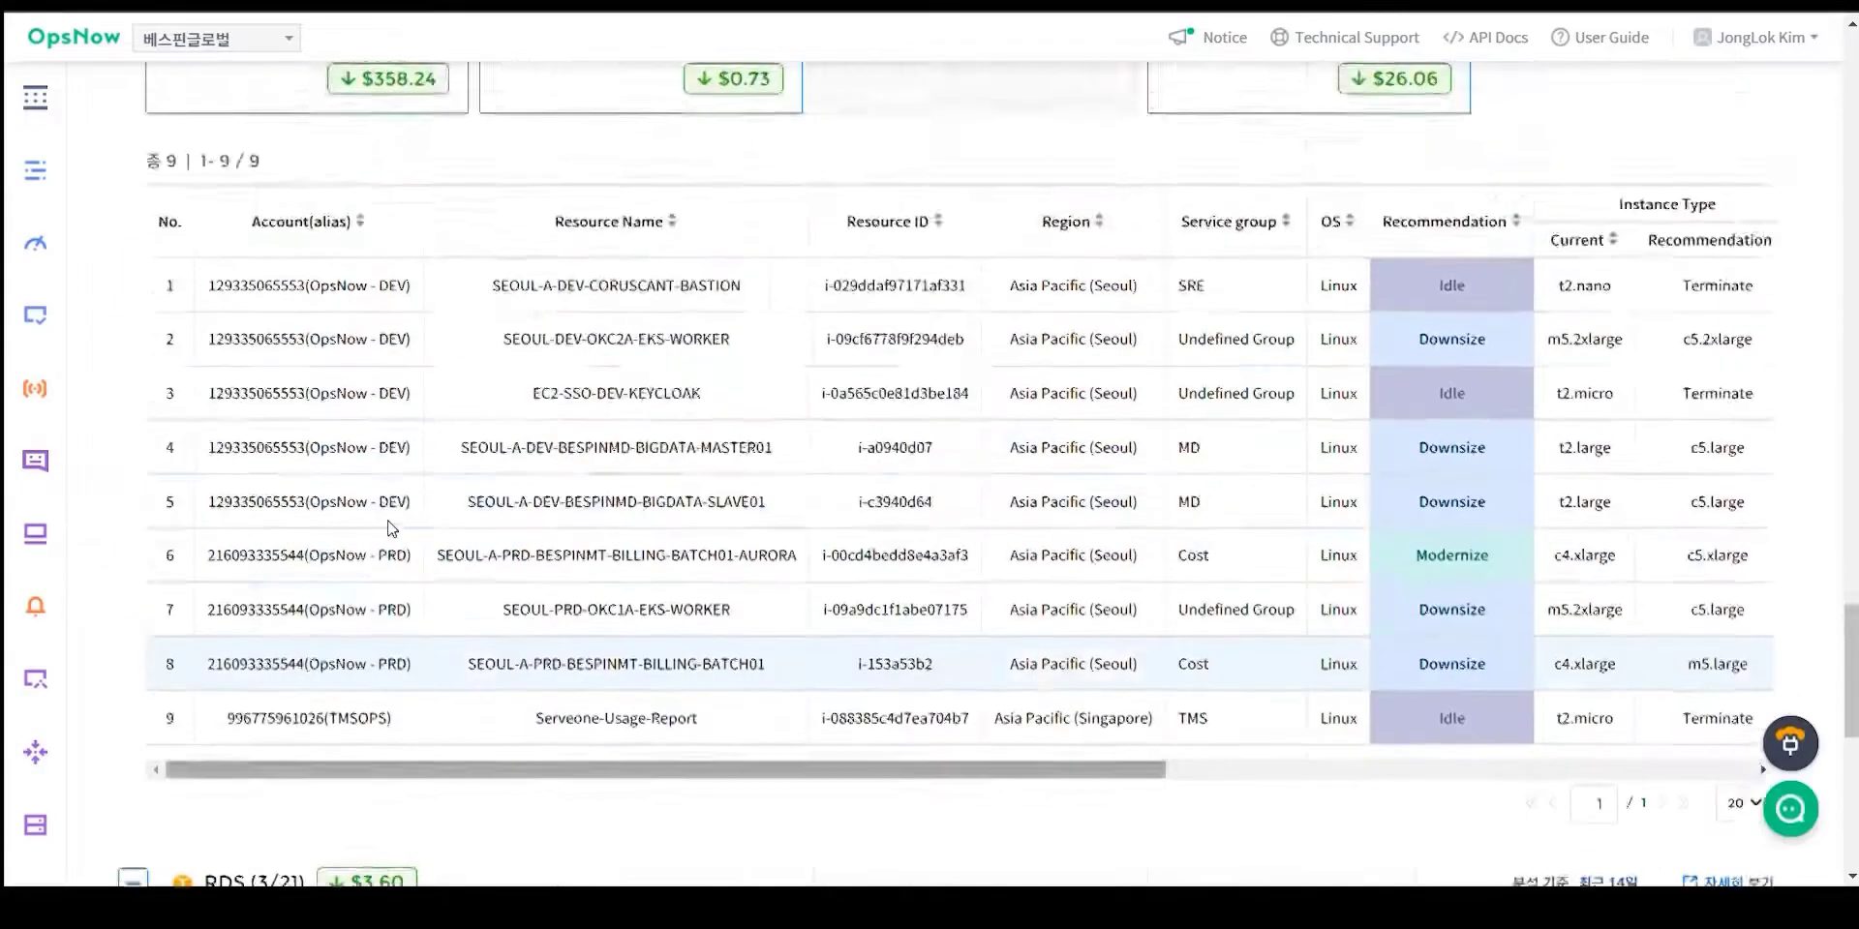
pyautogui.scroll(15, 1825, 83)
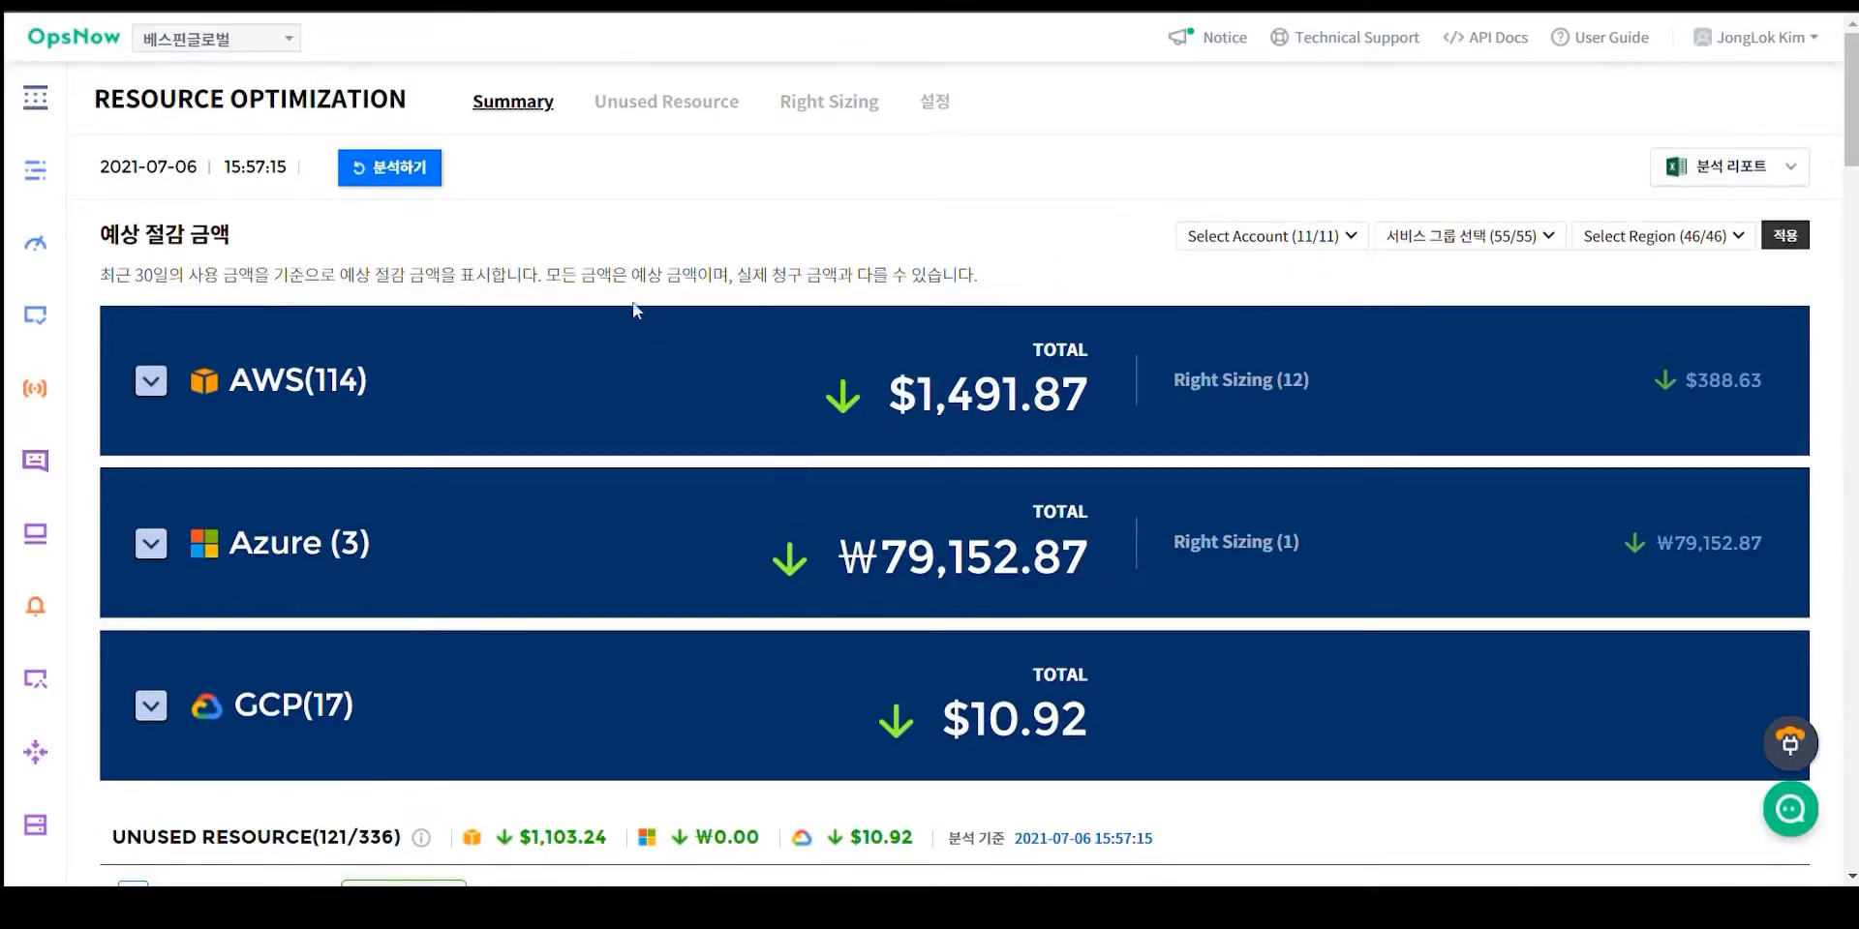
pyautogui.moveTo(32, 176)
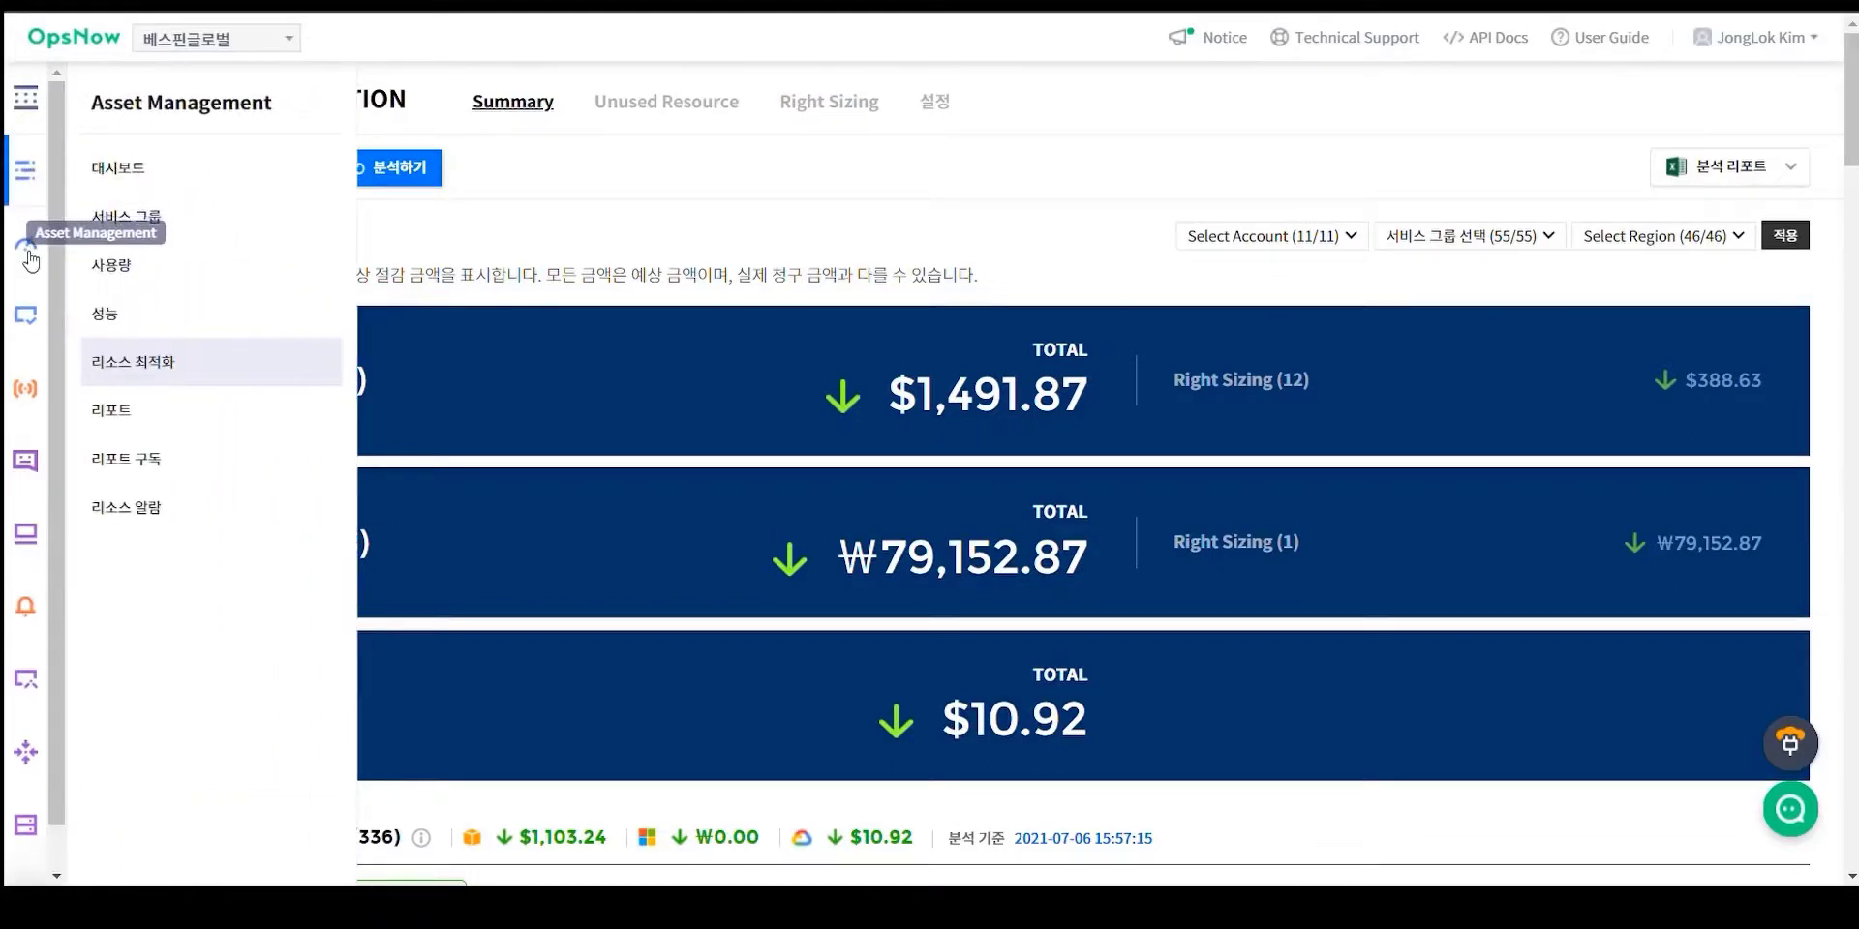
pyautogui.moveTo(27, 247)
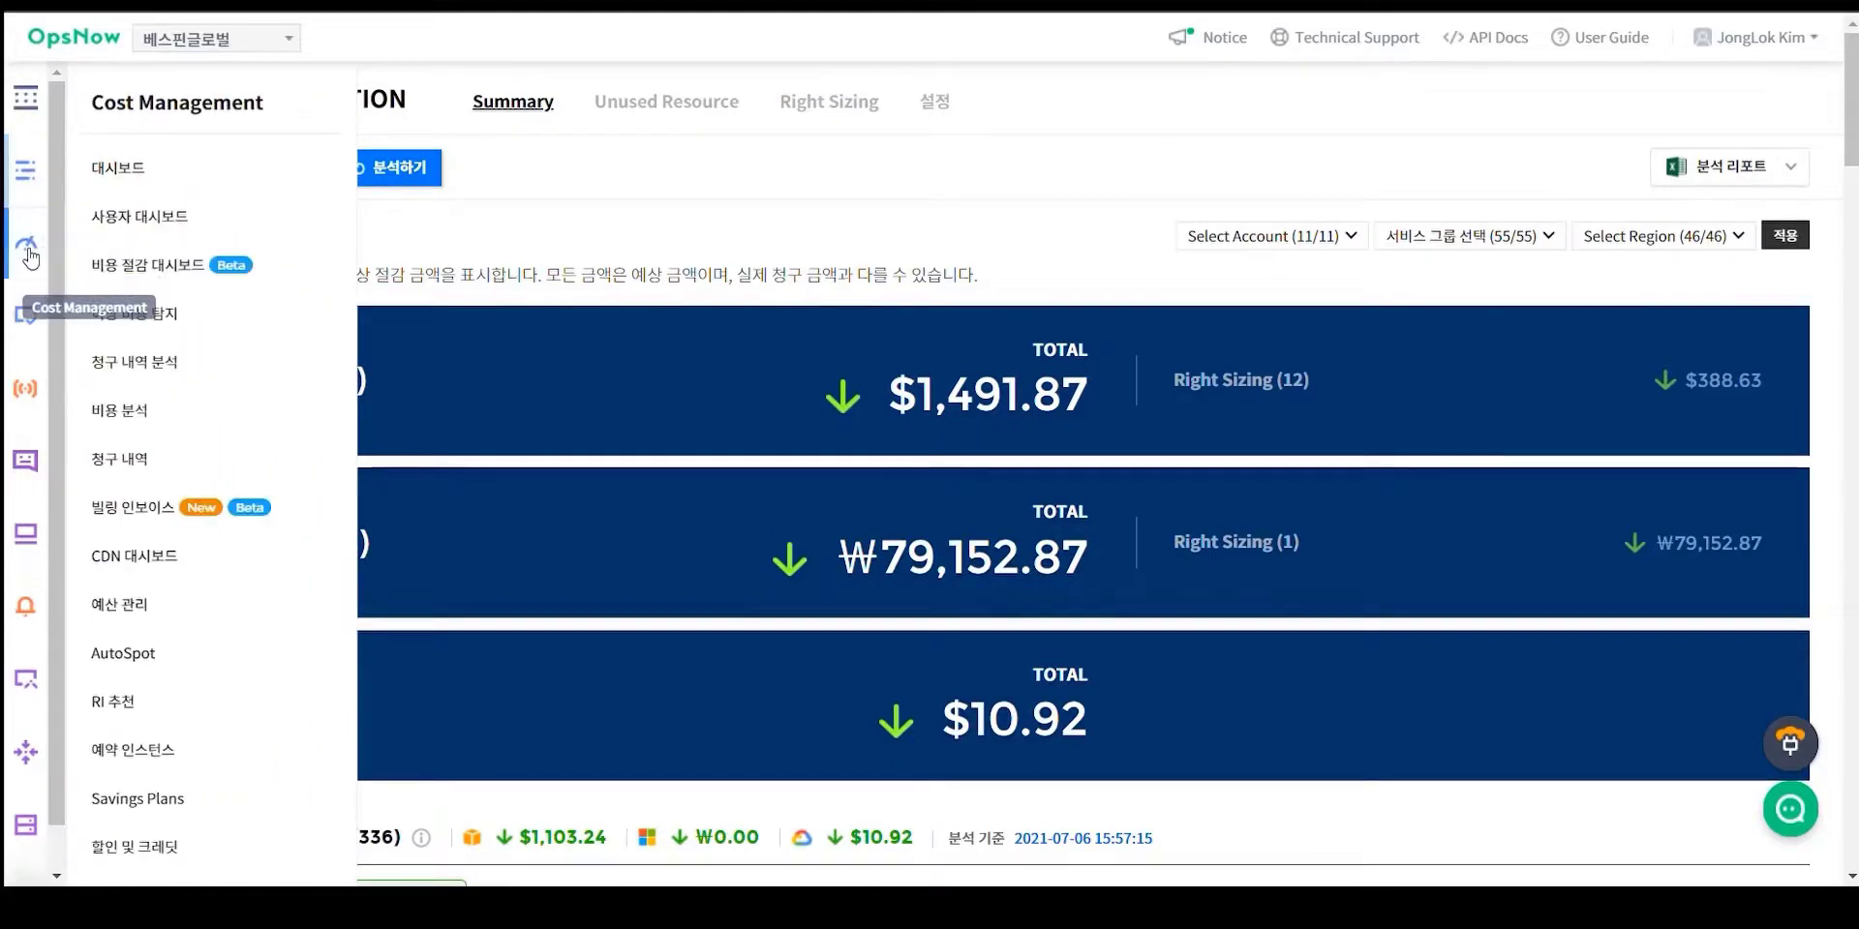
pyautogui.click(129, 712)
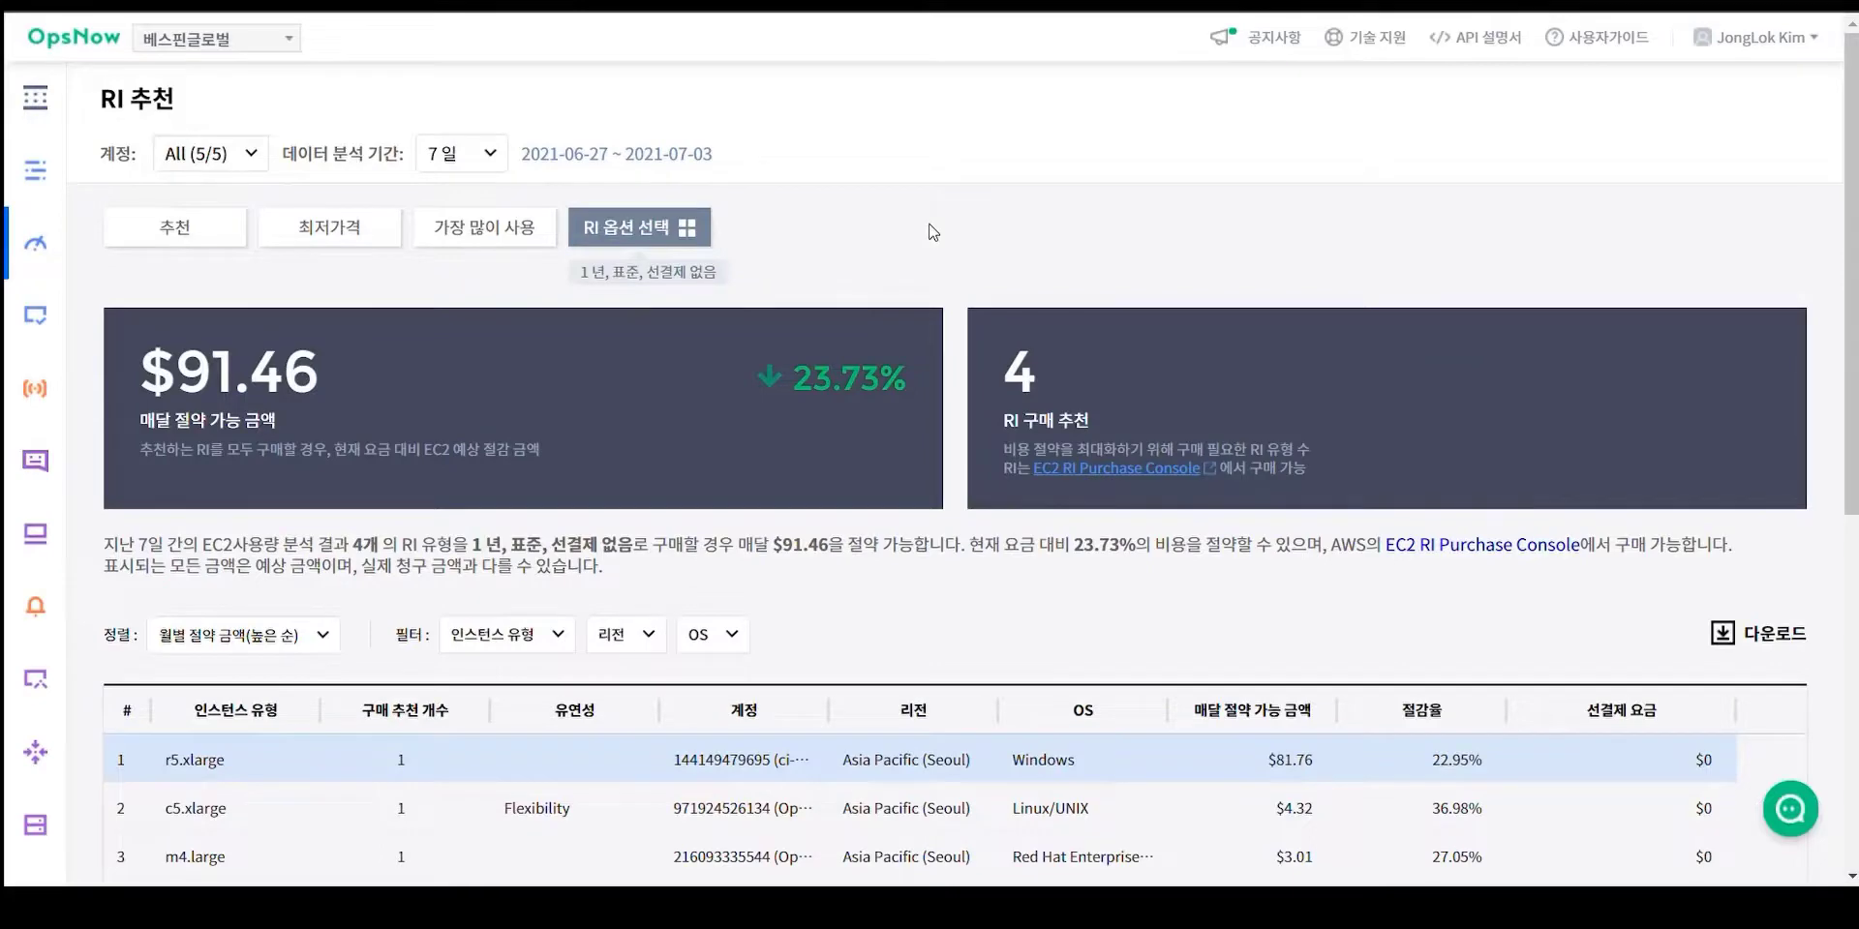
# - Review the RI purchase recommendation list, and open the r5.xlarge recommendation to compare its RI and on-demand costs
pyautogui.scroll(-2, 932, 233)
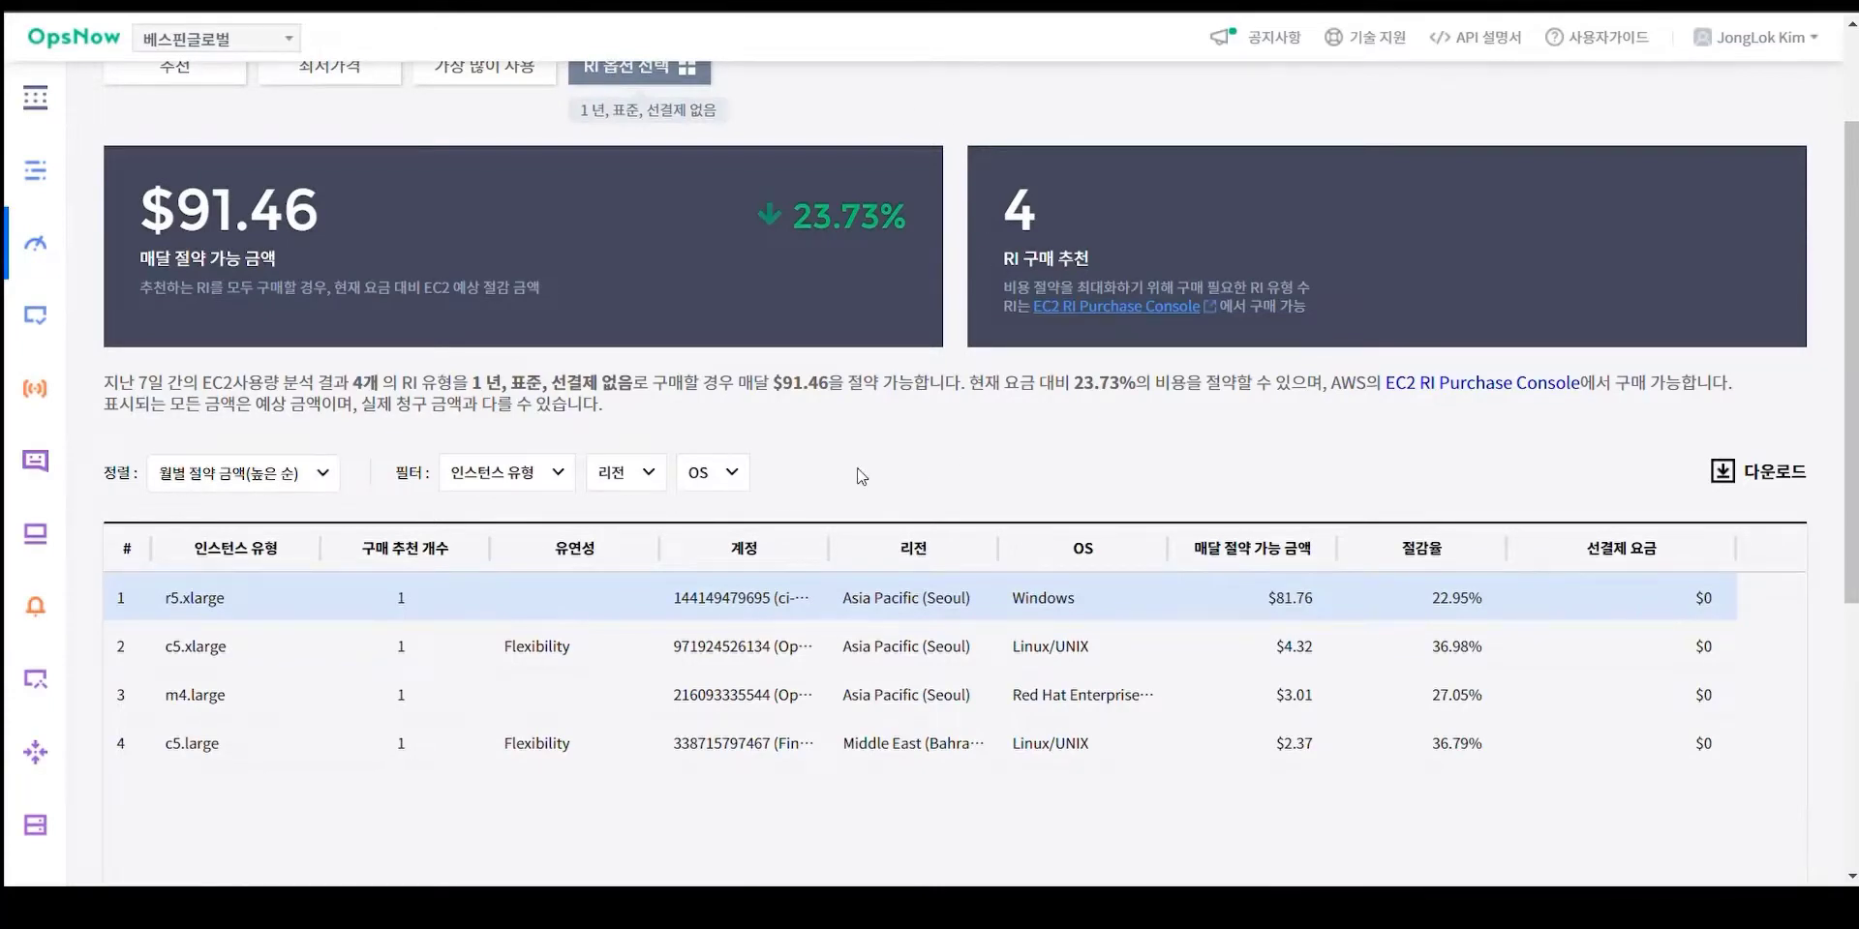
pyautogui.scroll(2, 809, 386)
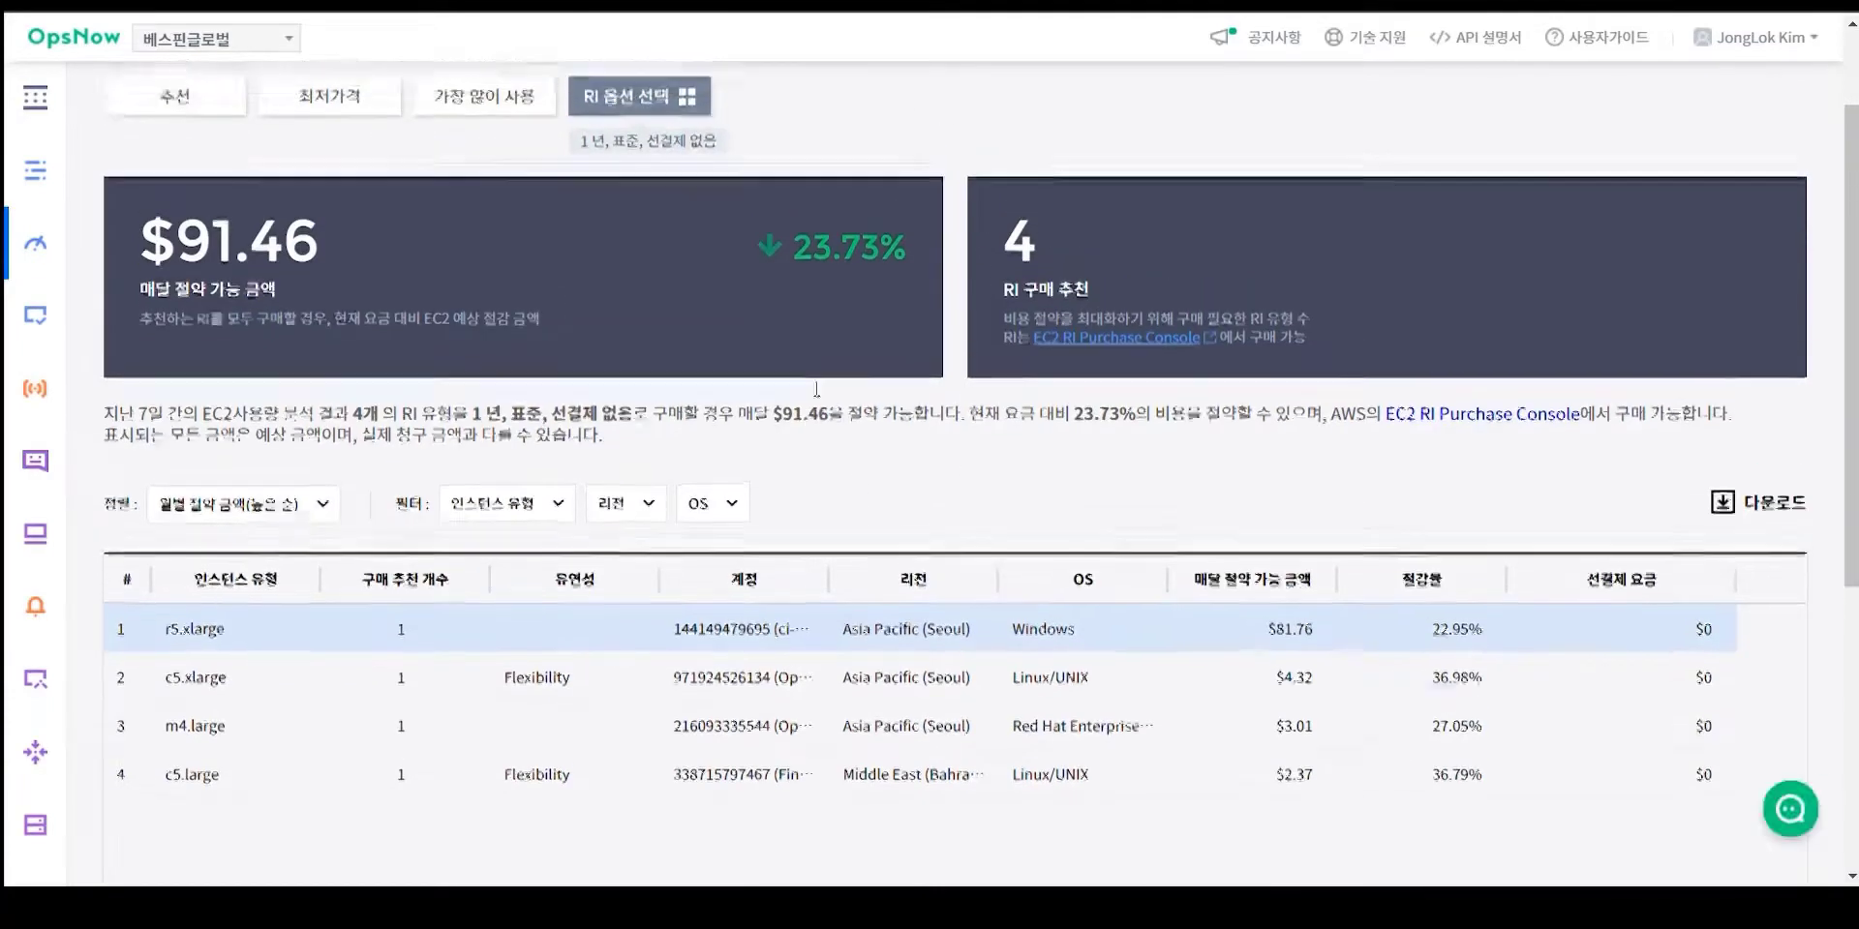
pyautogui.scroll(-3, 805, 379)
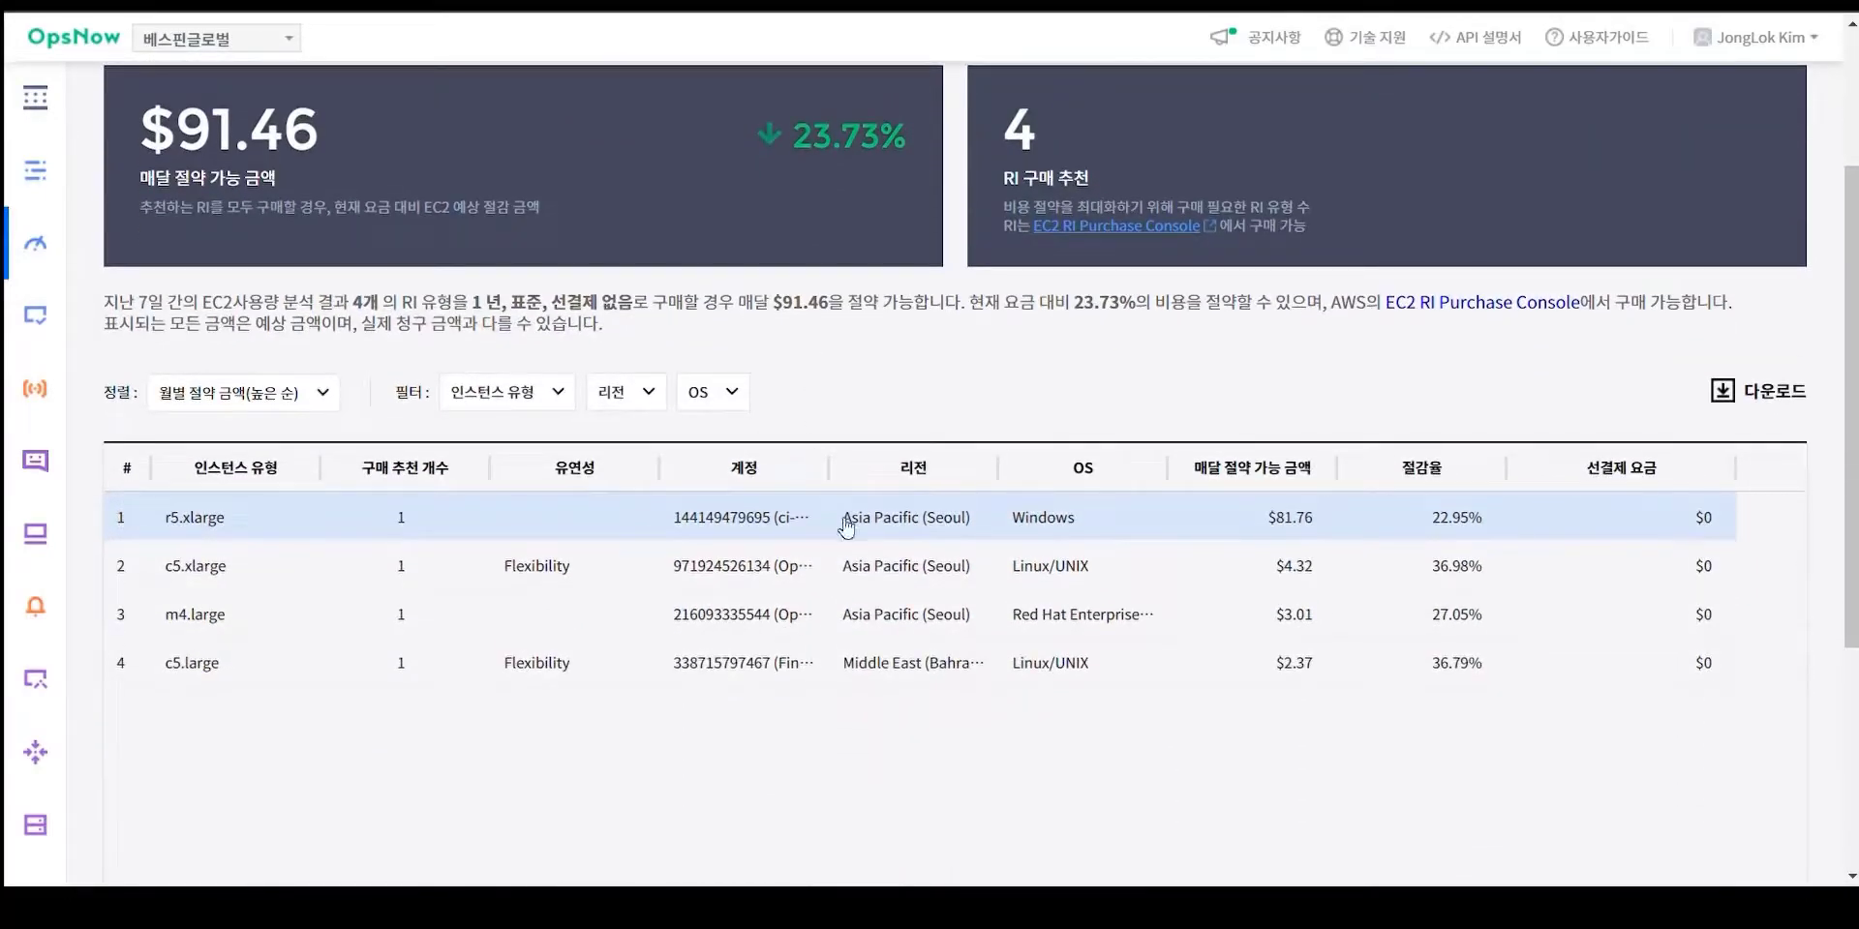
pyautogui.click(894, 536)
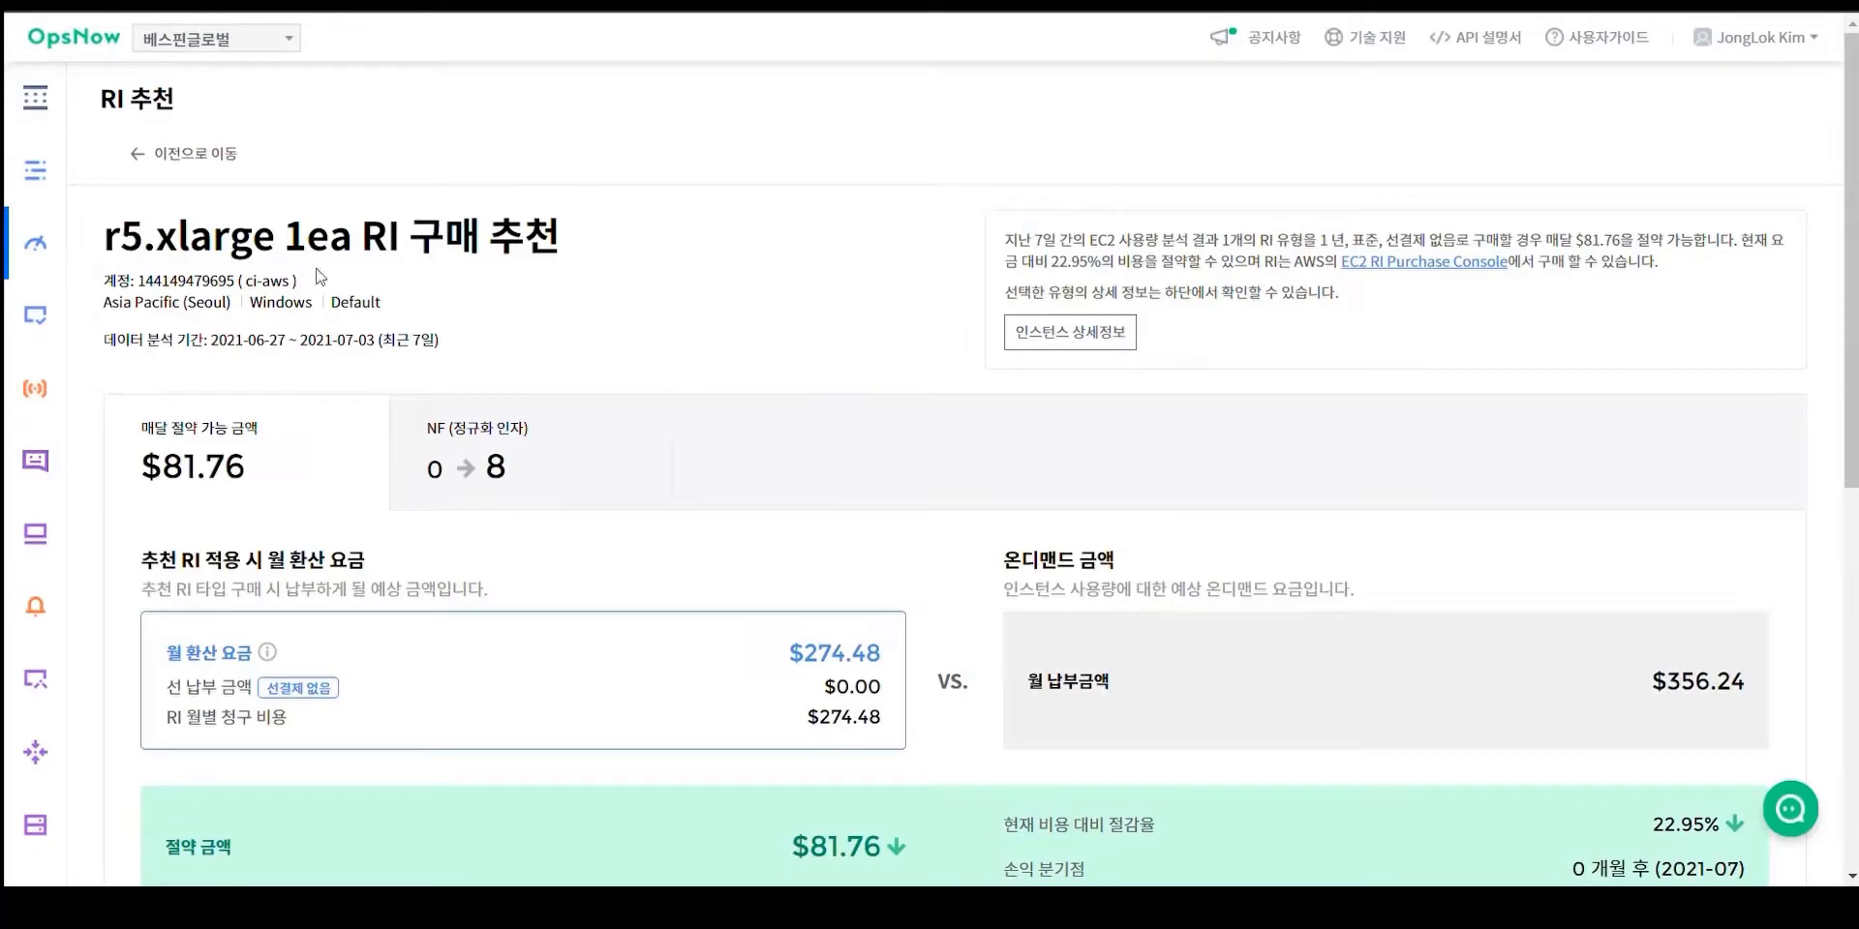
pyautogui.scroll(-5, 583, 269)
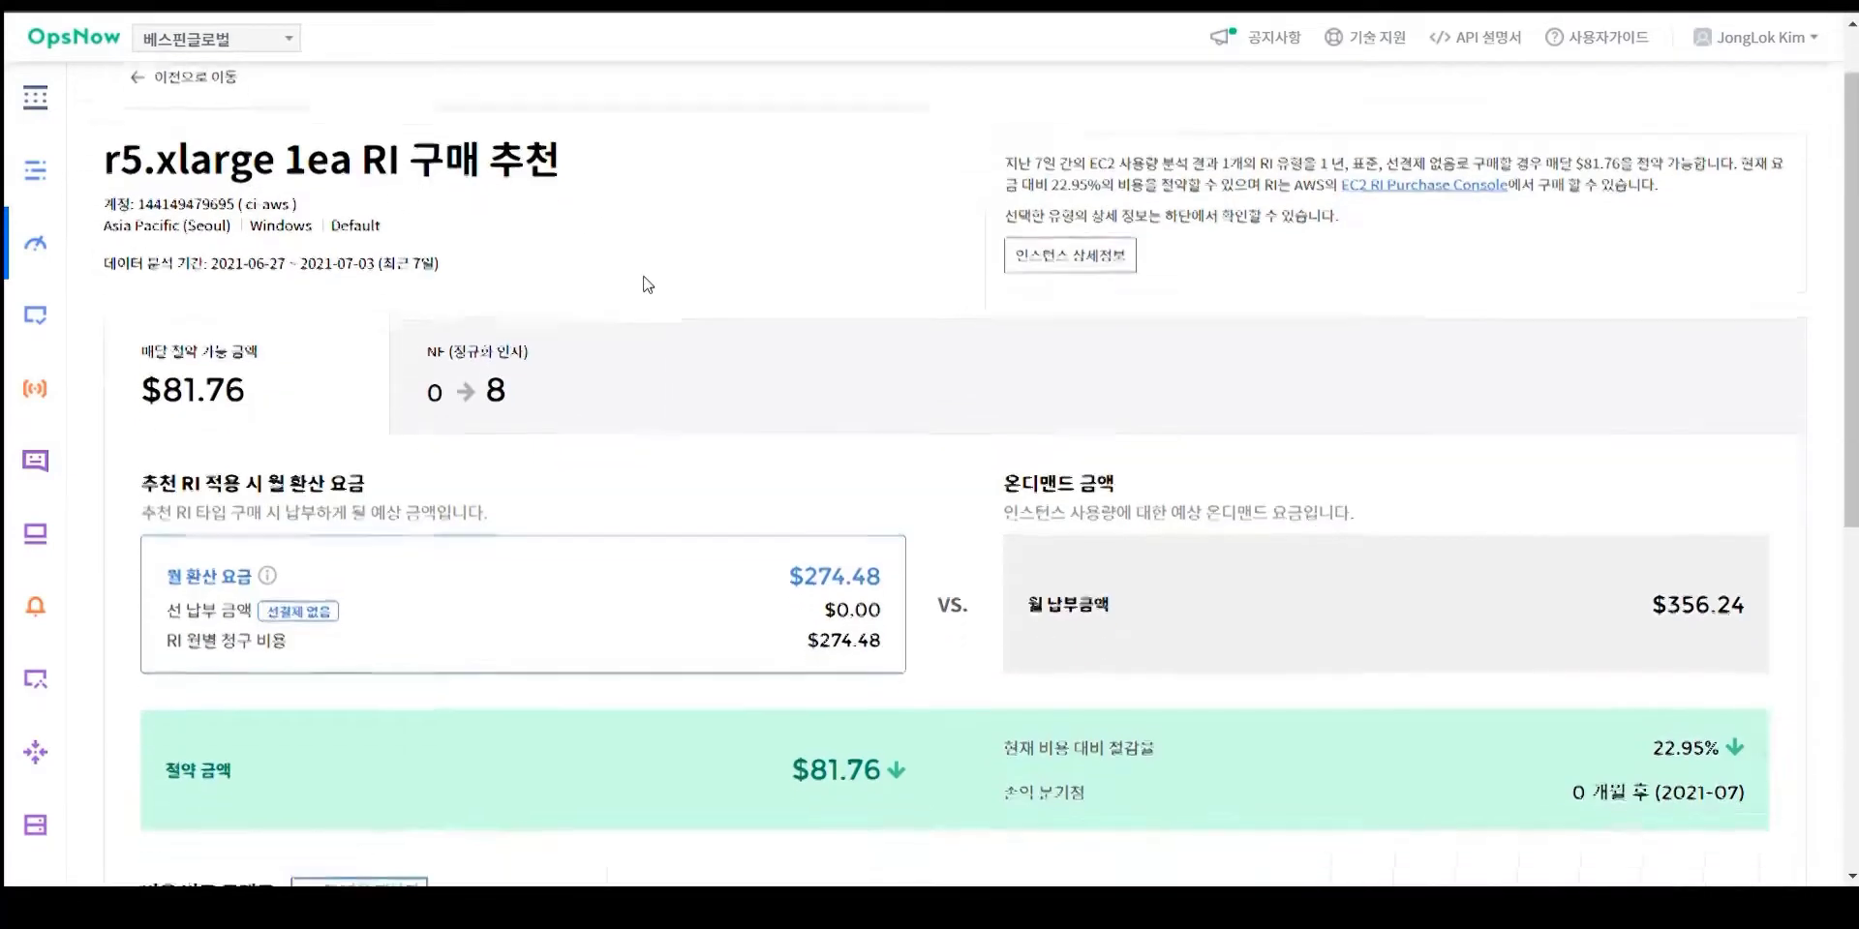
pyautogui.scroll(3, 644, 281)
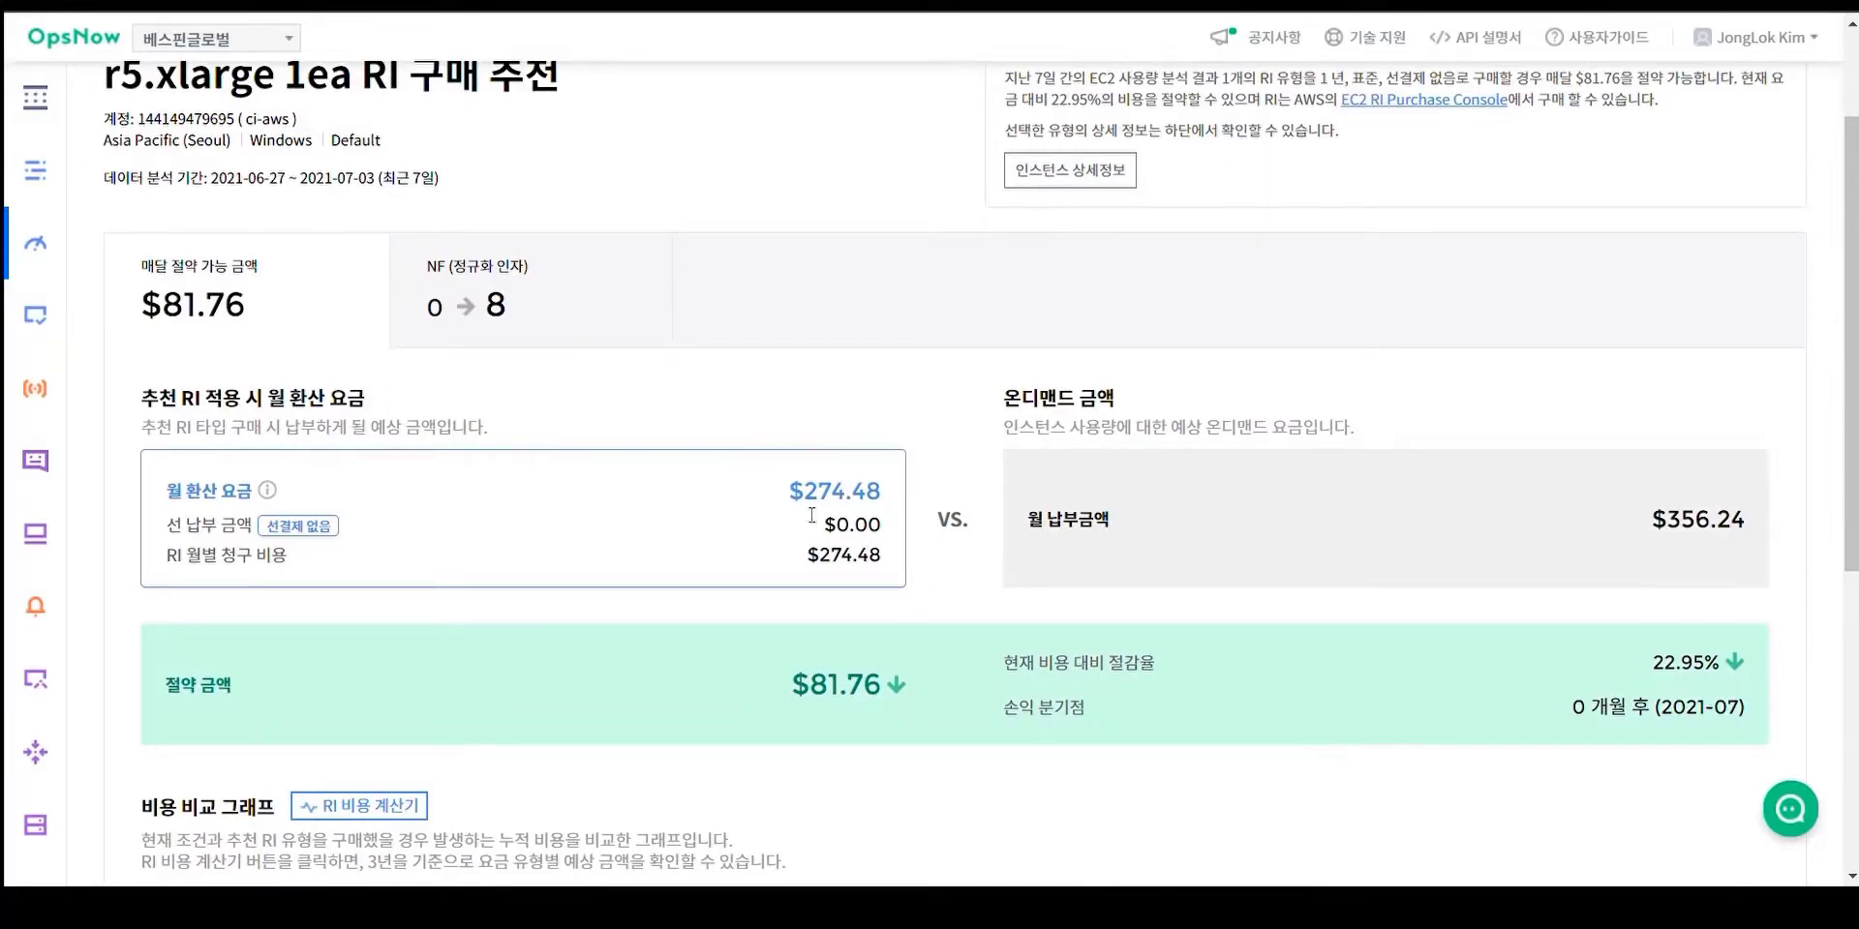
# - Examine the normalization factor (NF) chart and cost table of the r5.xlarge recommendation, and return to the RI recommendation list
pyautogui.click(446, 283)
pyautogui.scroll(-3, 739, 378)
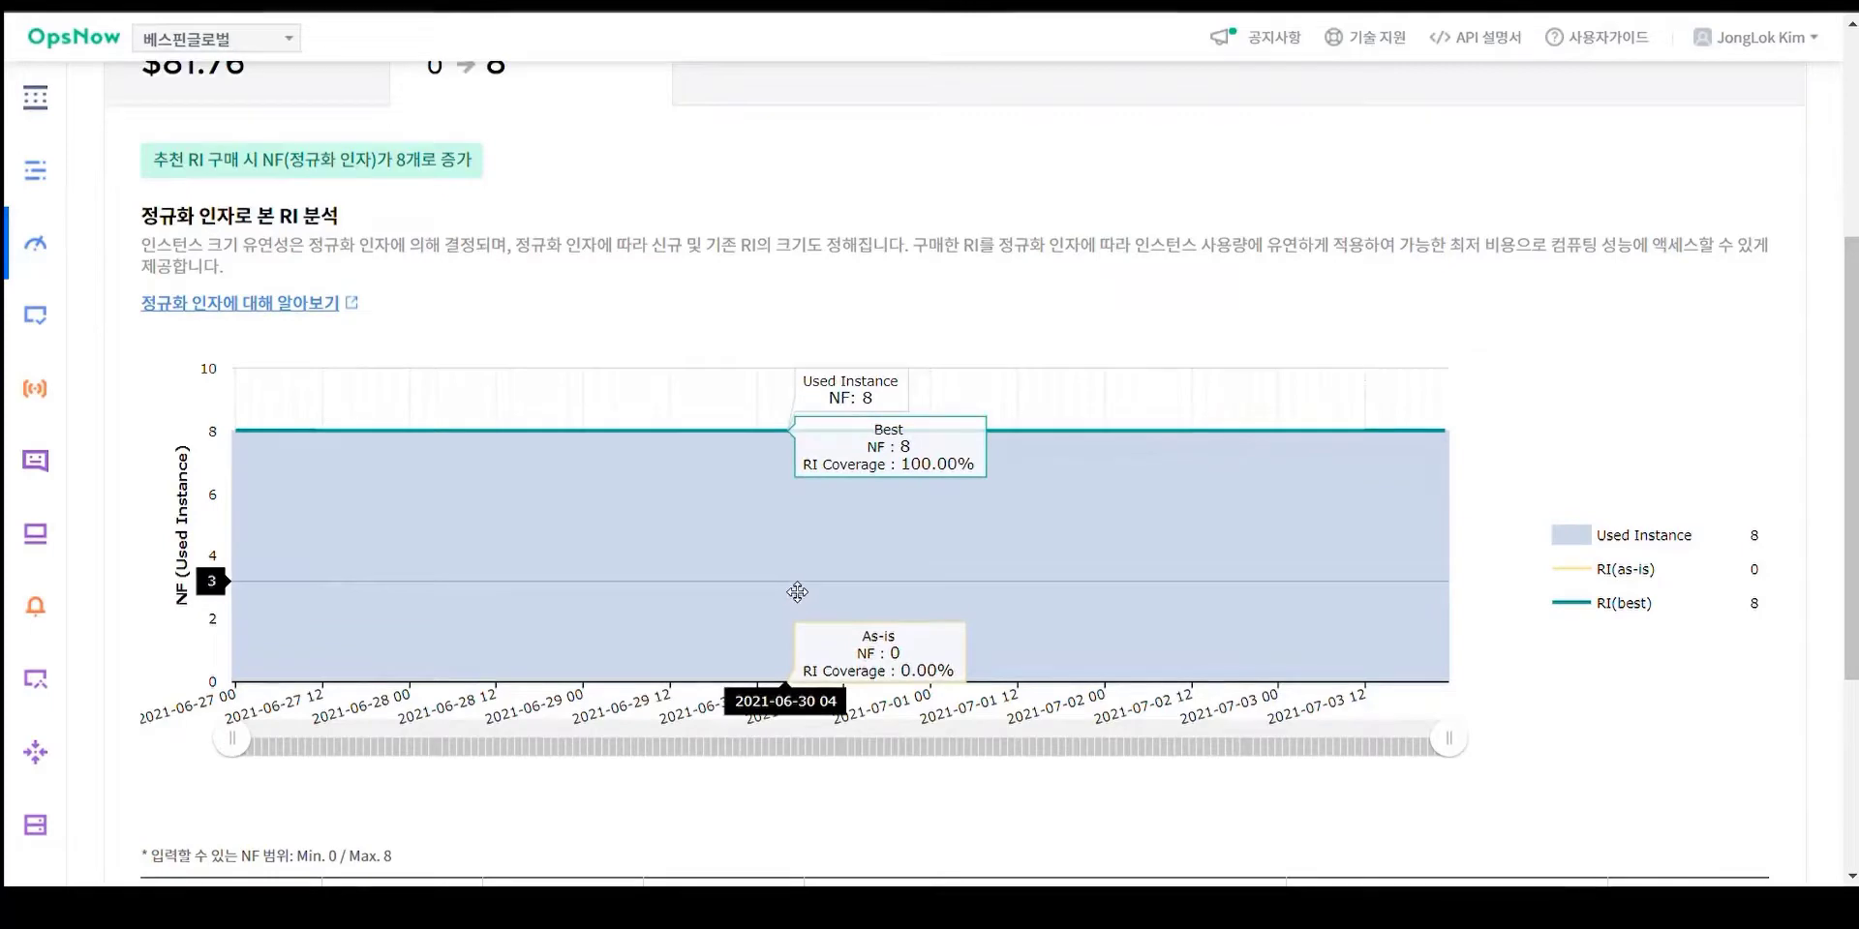
pyautogui.scroll(-2, 801, 589)
pyautogui.scroll(-2, 806, 585)
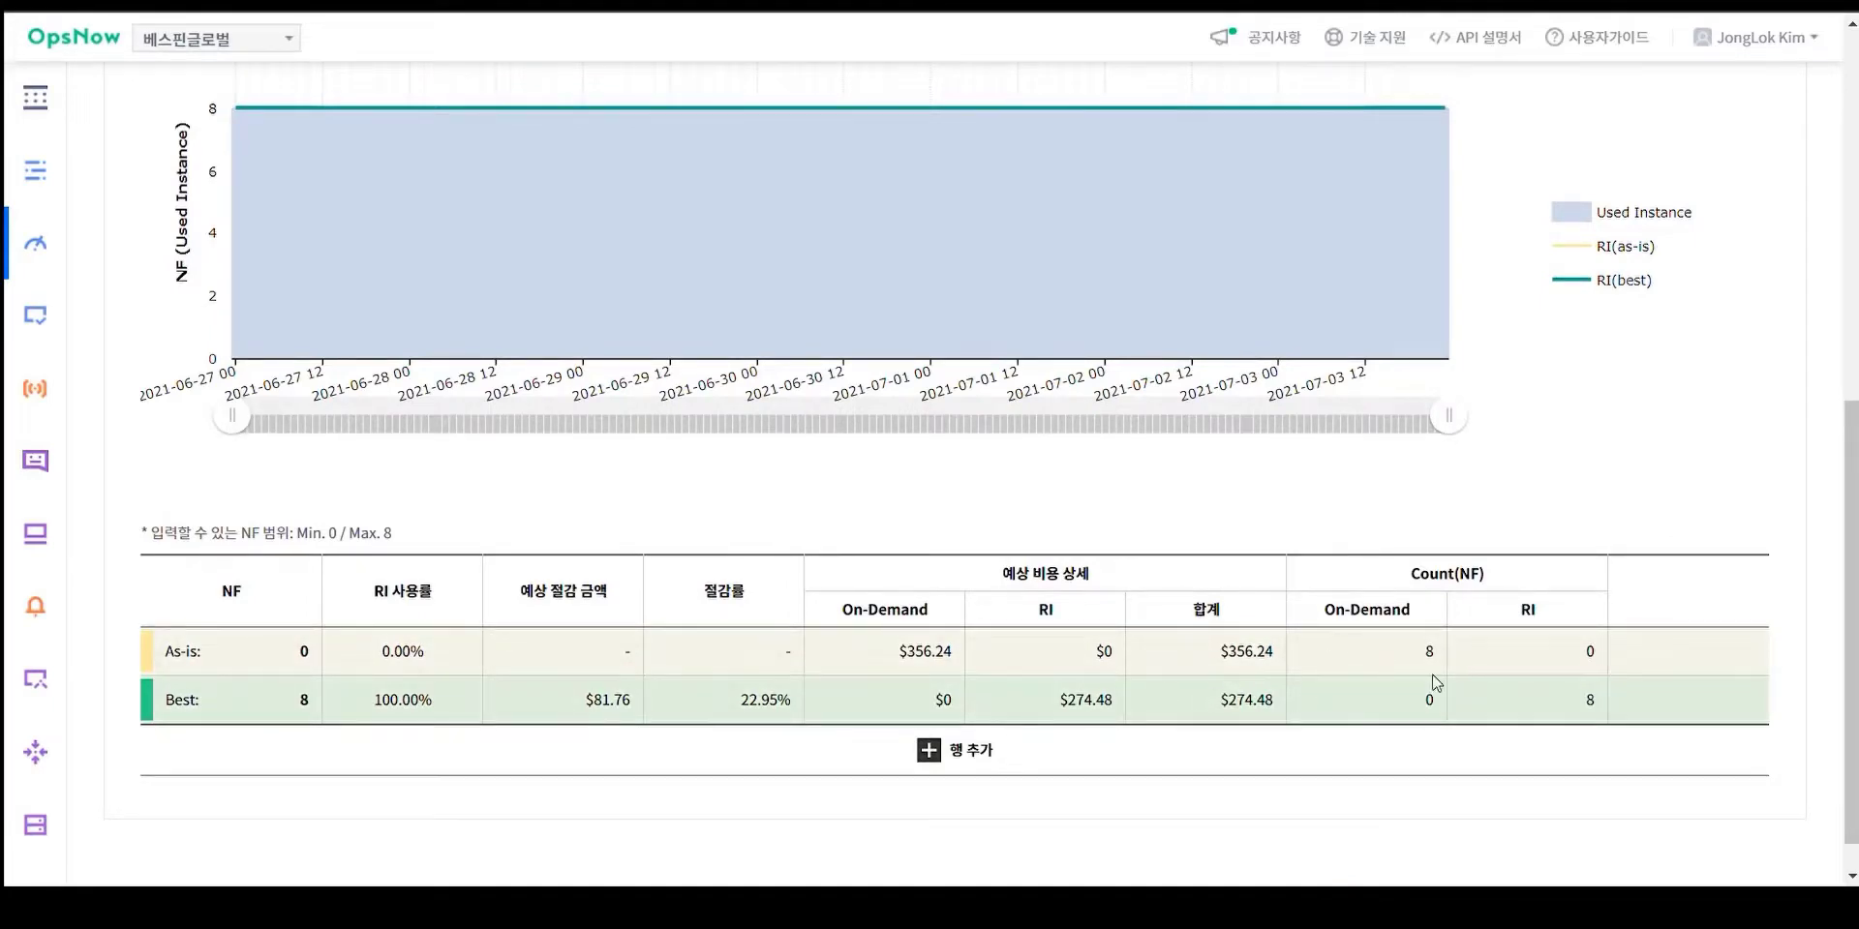
pyautogui.scroll(10, 1436, 682)
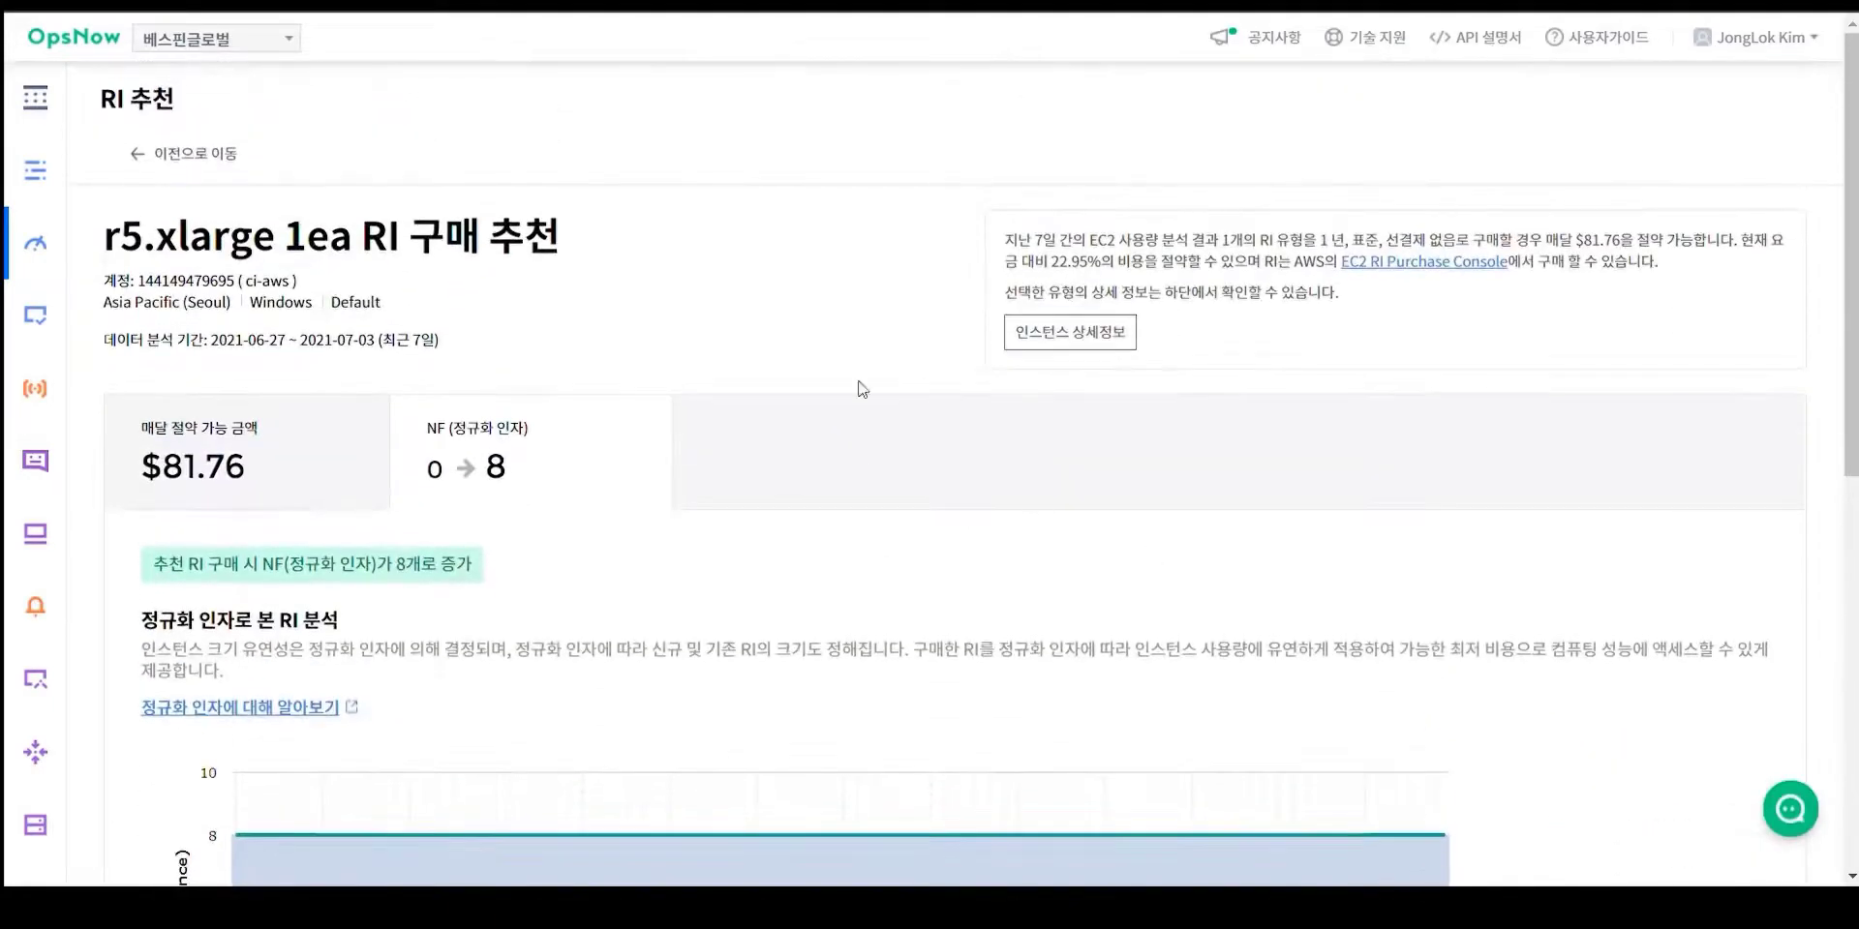
pyautogui.click(146, 156)
pyautogui.scroll(-2, 826, 266)
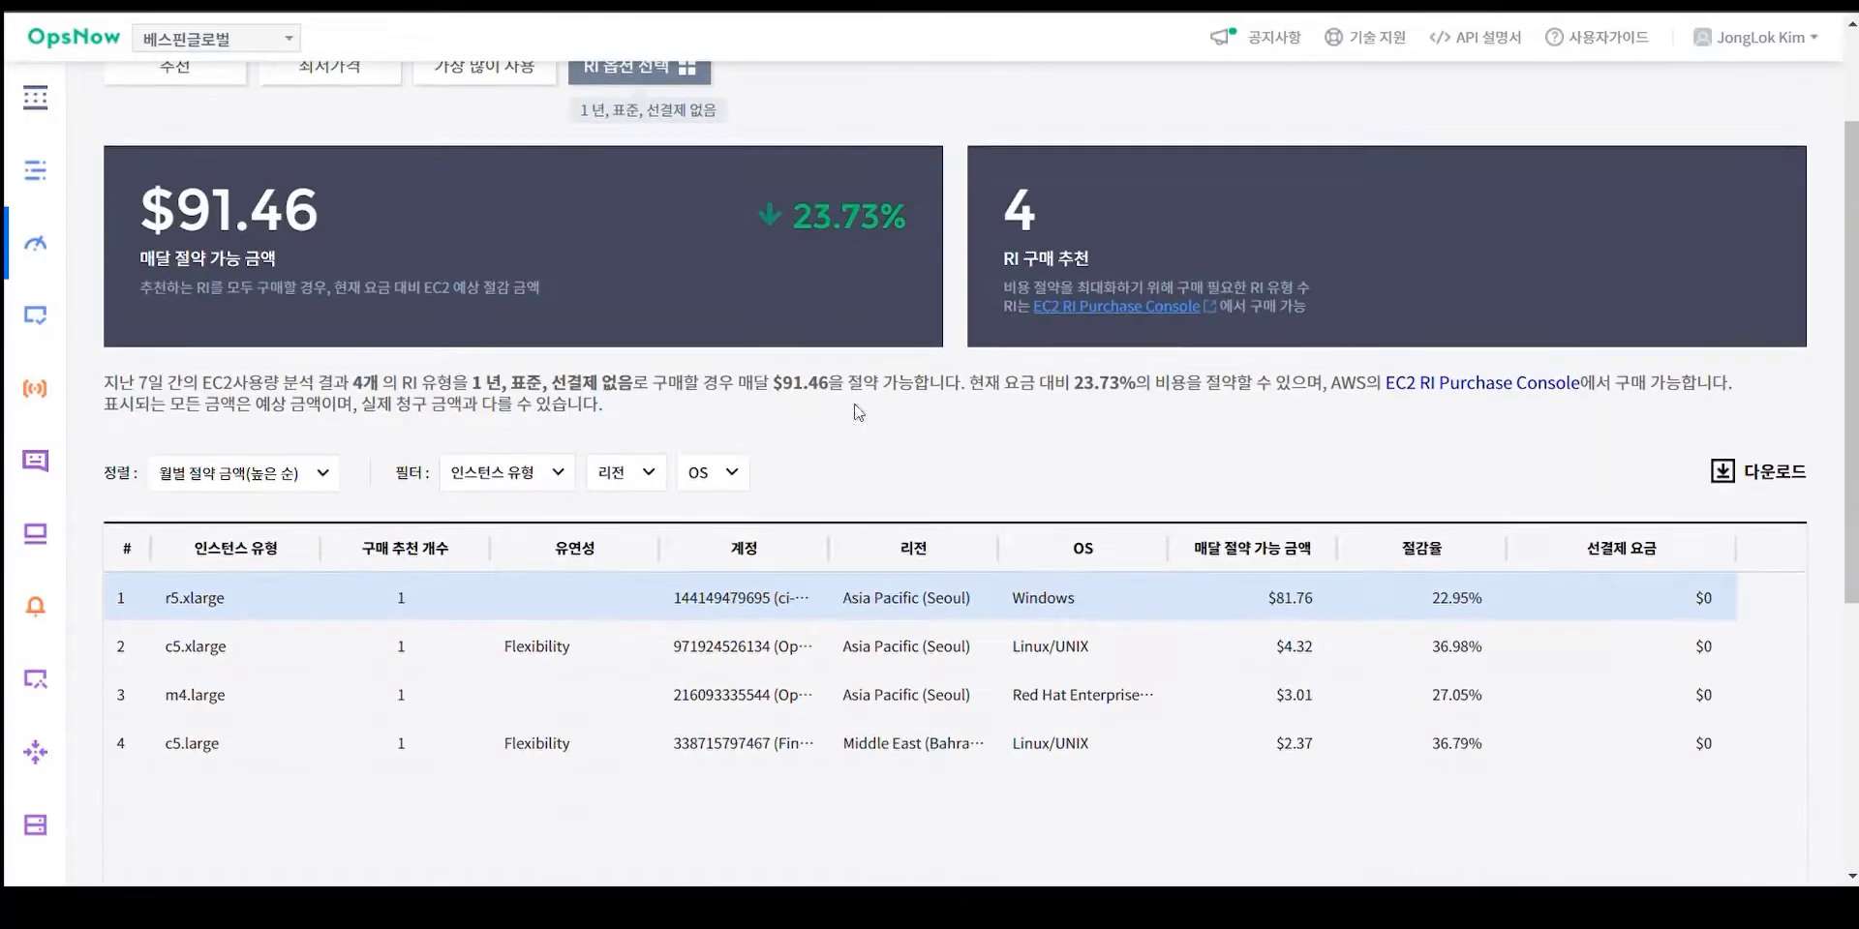
pyautogui.scroll(1, 404, 273)
pyautogui.scroll(2, 399, 263)
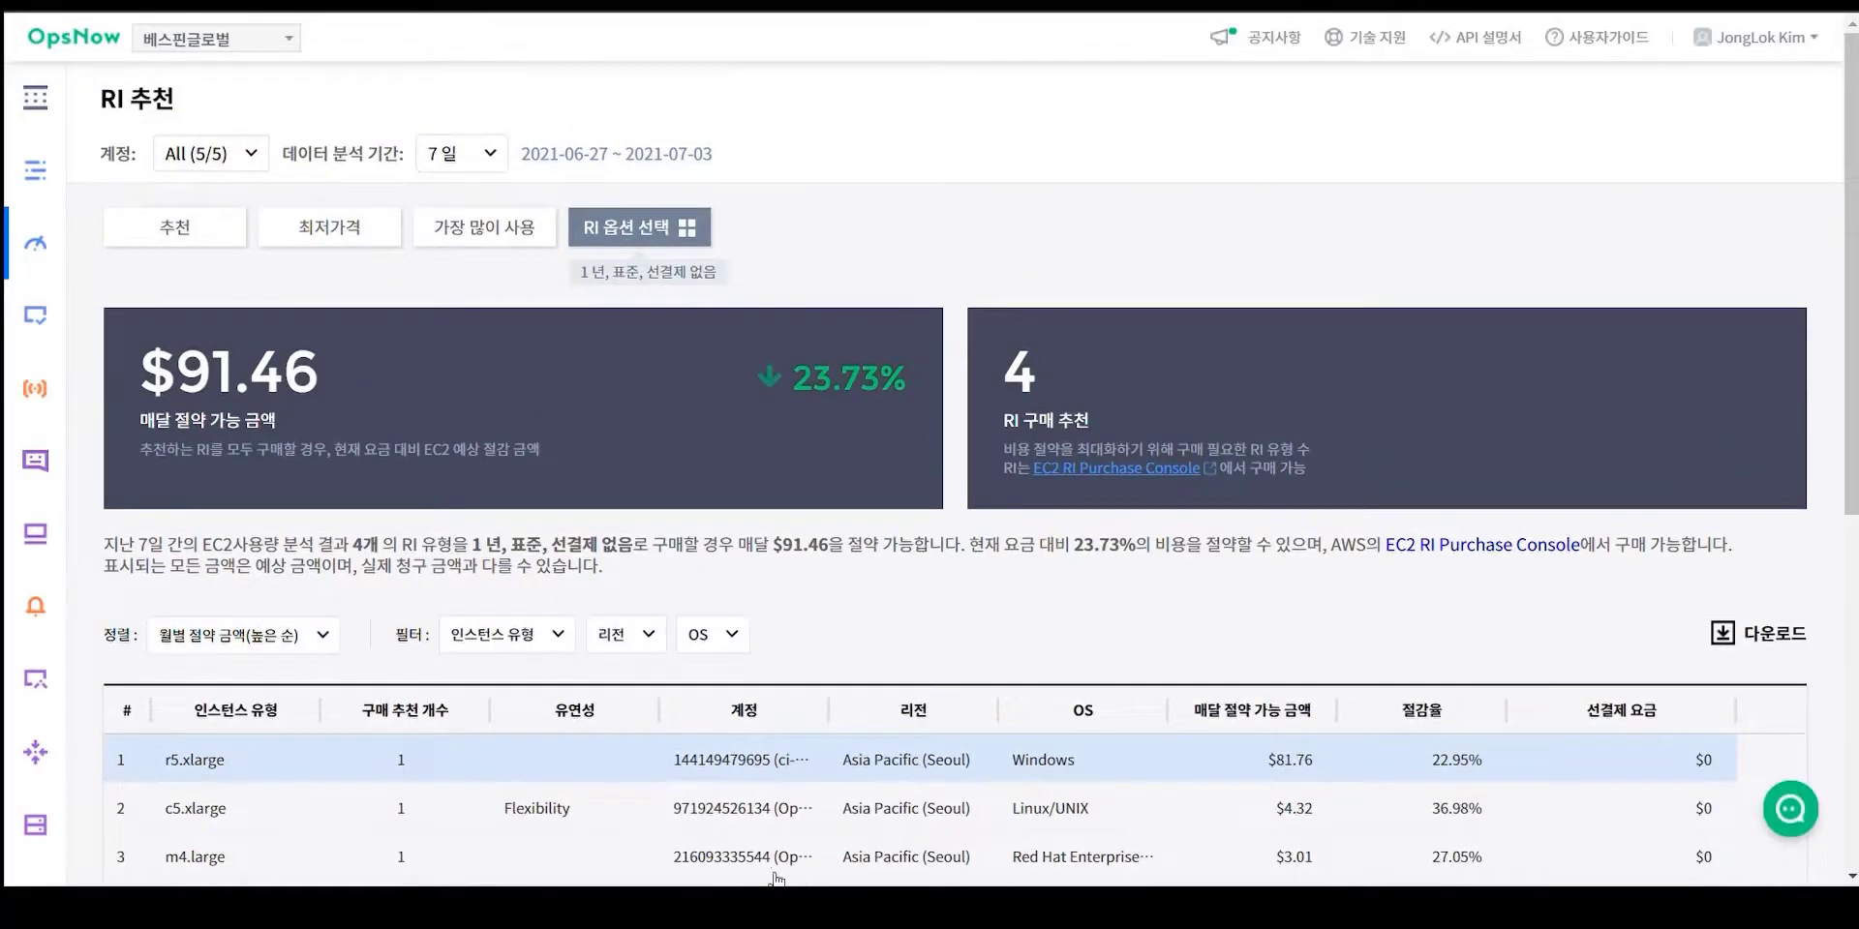
# - Open the reserved instance (예약 인스턴스) utilization page of Cost Management and review its savings summary and daily utilization trend
pyautogui.moveTo(54, 332)
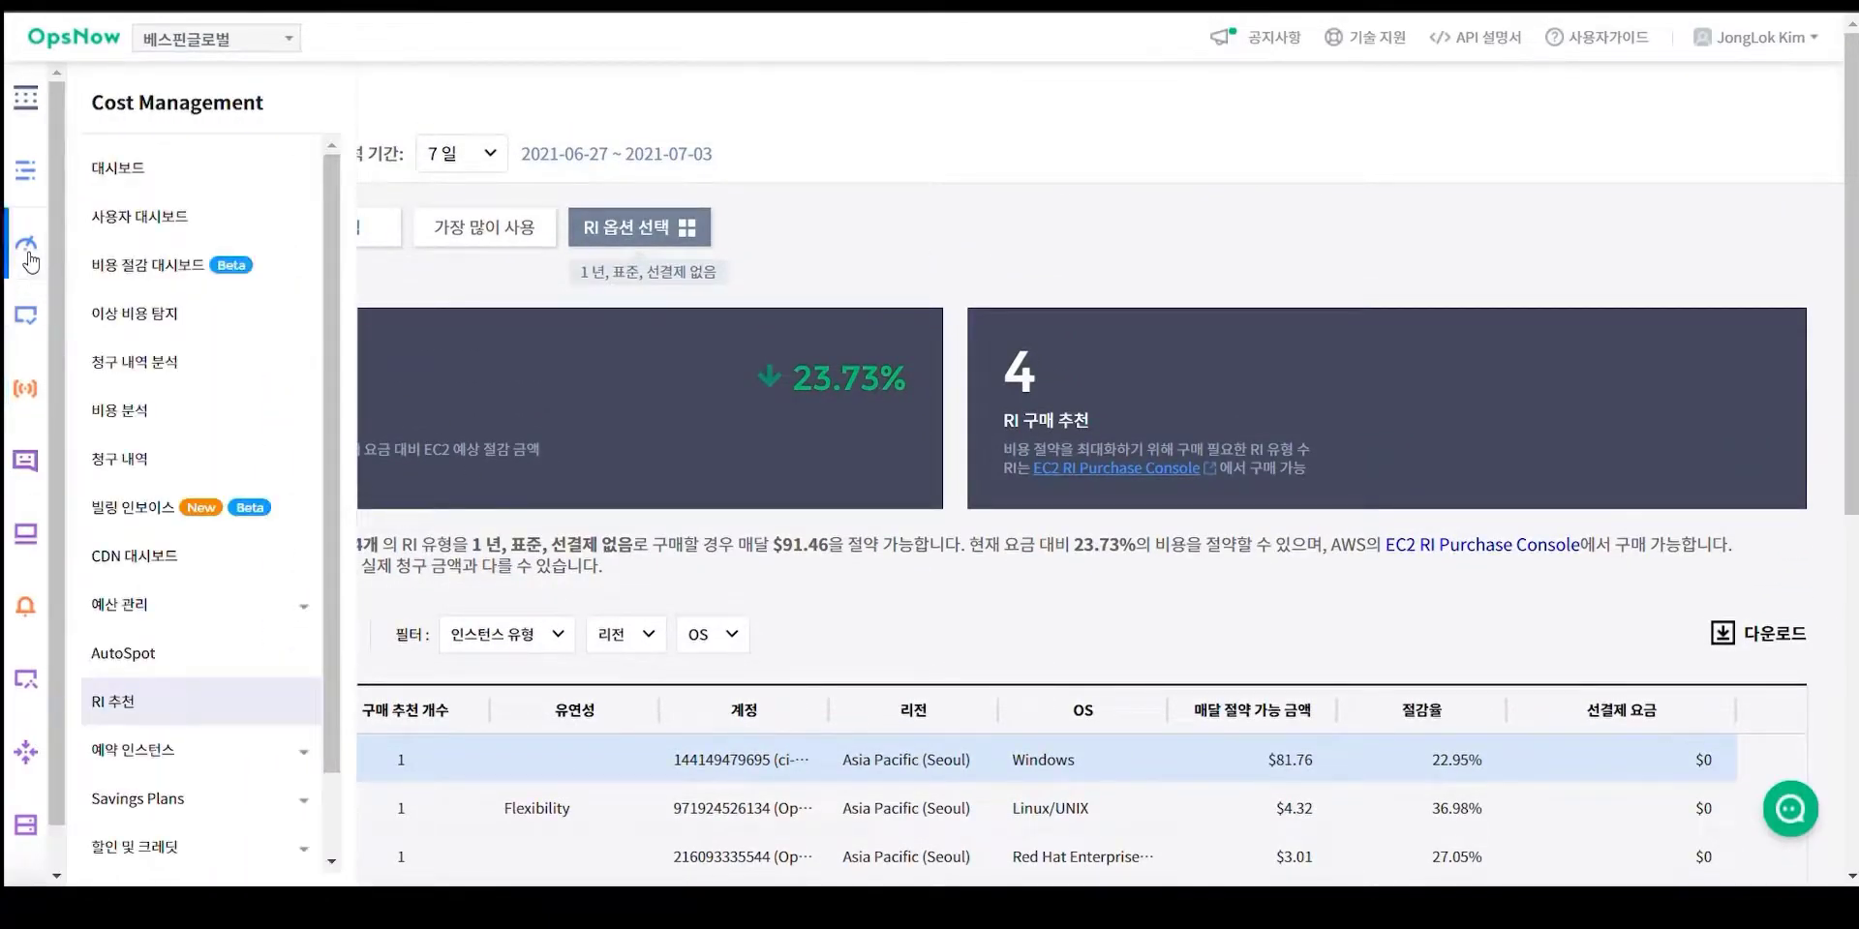
pyautogui.click(150, 764)
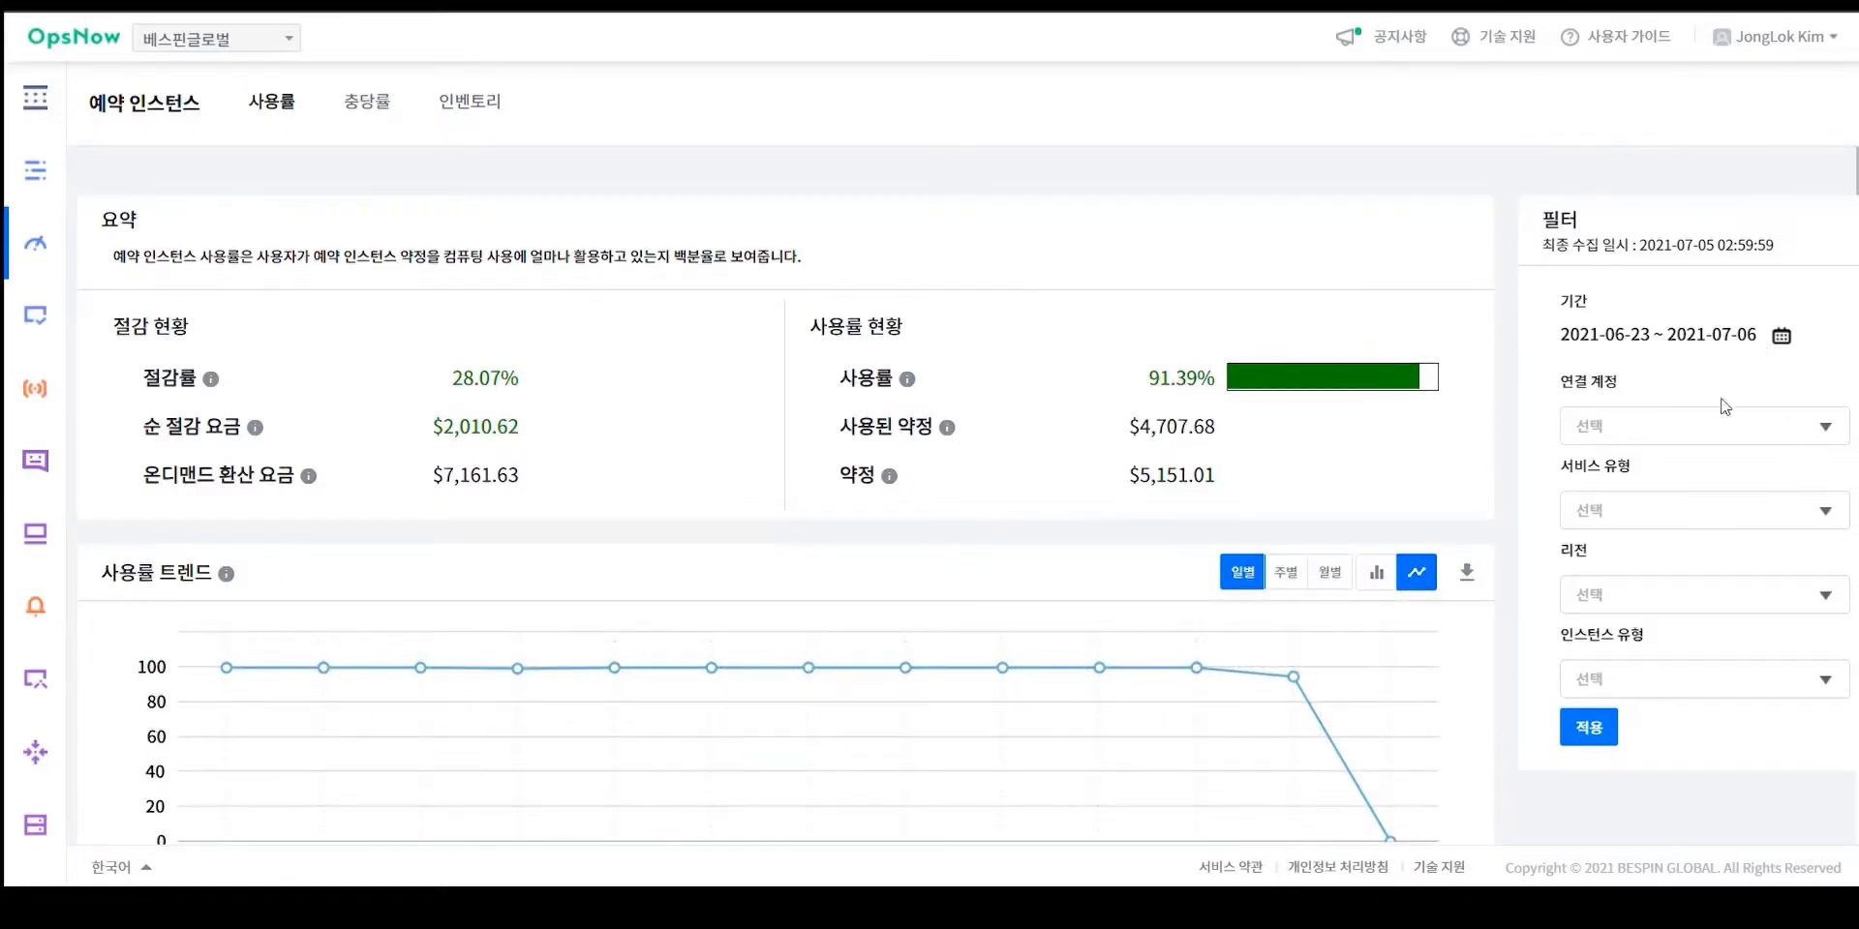
pyautogui.scroll(-2, 1481, 499)
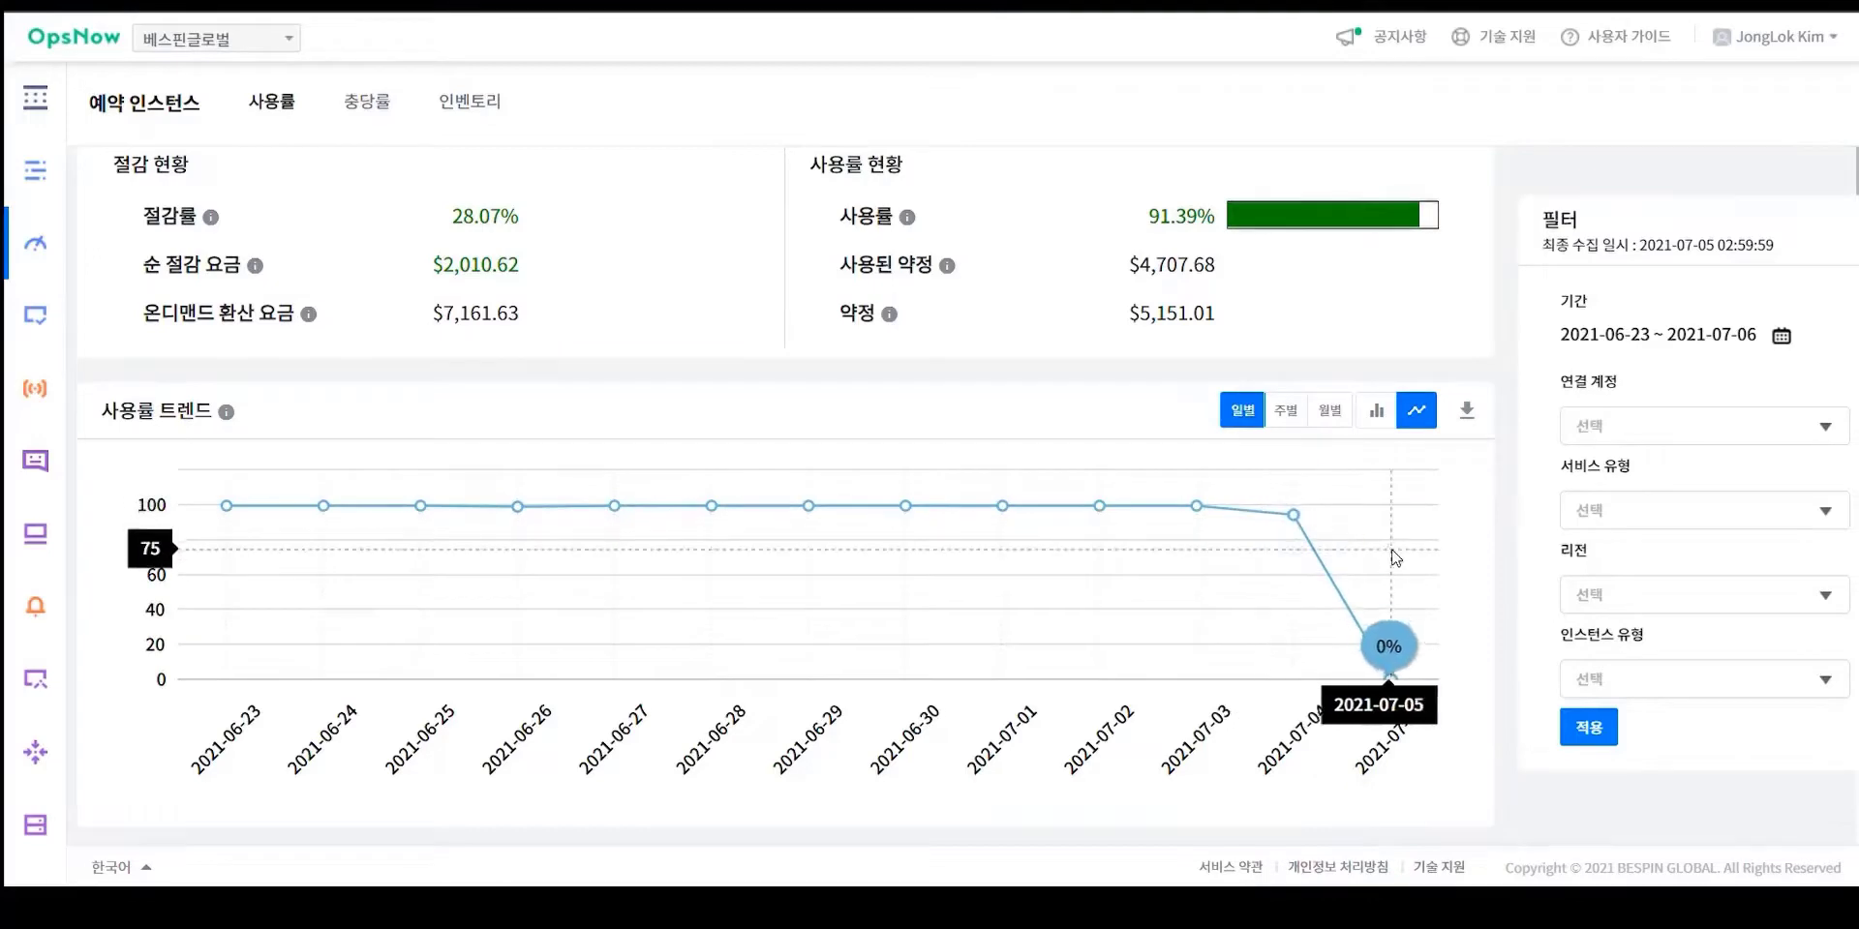
pyautogui.scroll(1, 1394, 557)
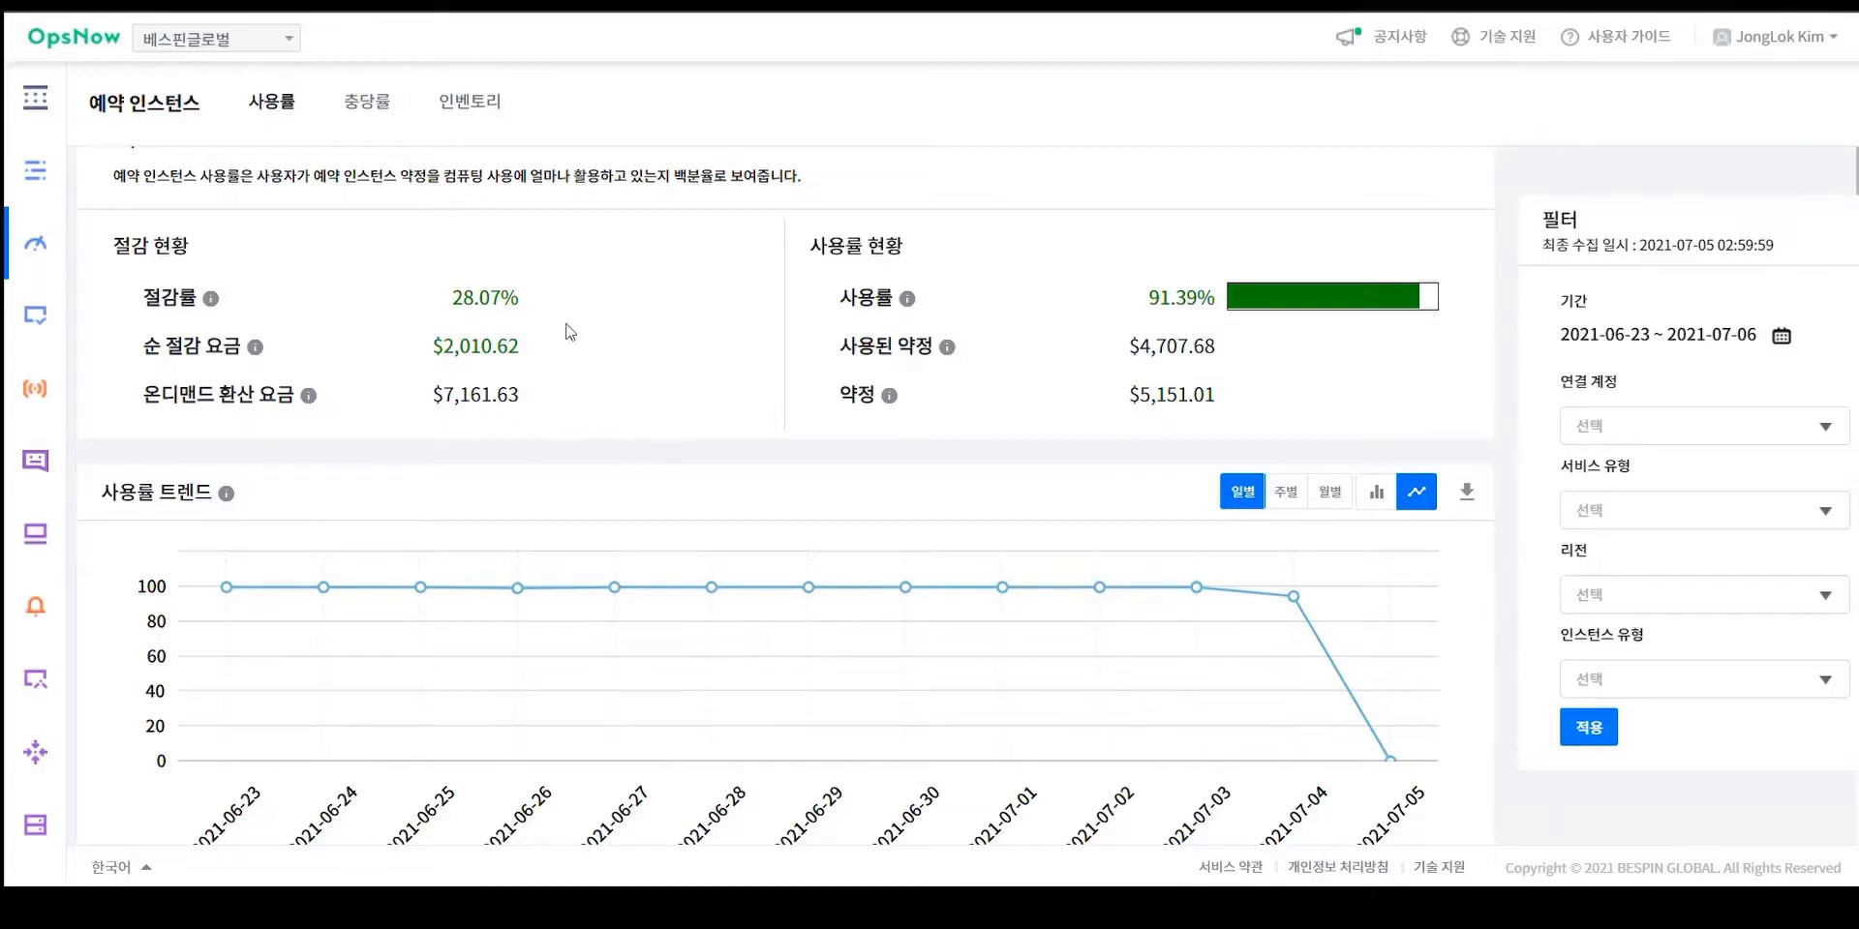
# - Review the utilization and commitment columns for each reserved instance in the utilization page's inventory table, and return to the summary
pyautogui.scroll(-8, 861, 504)
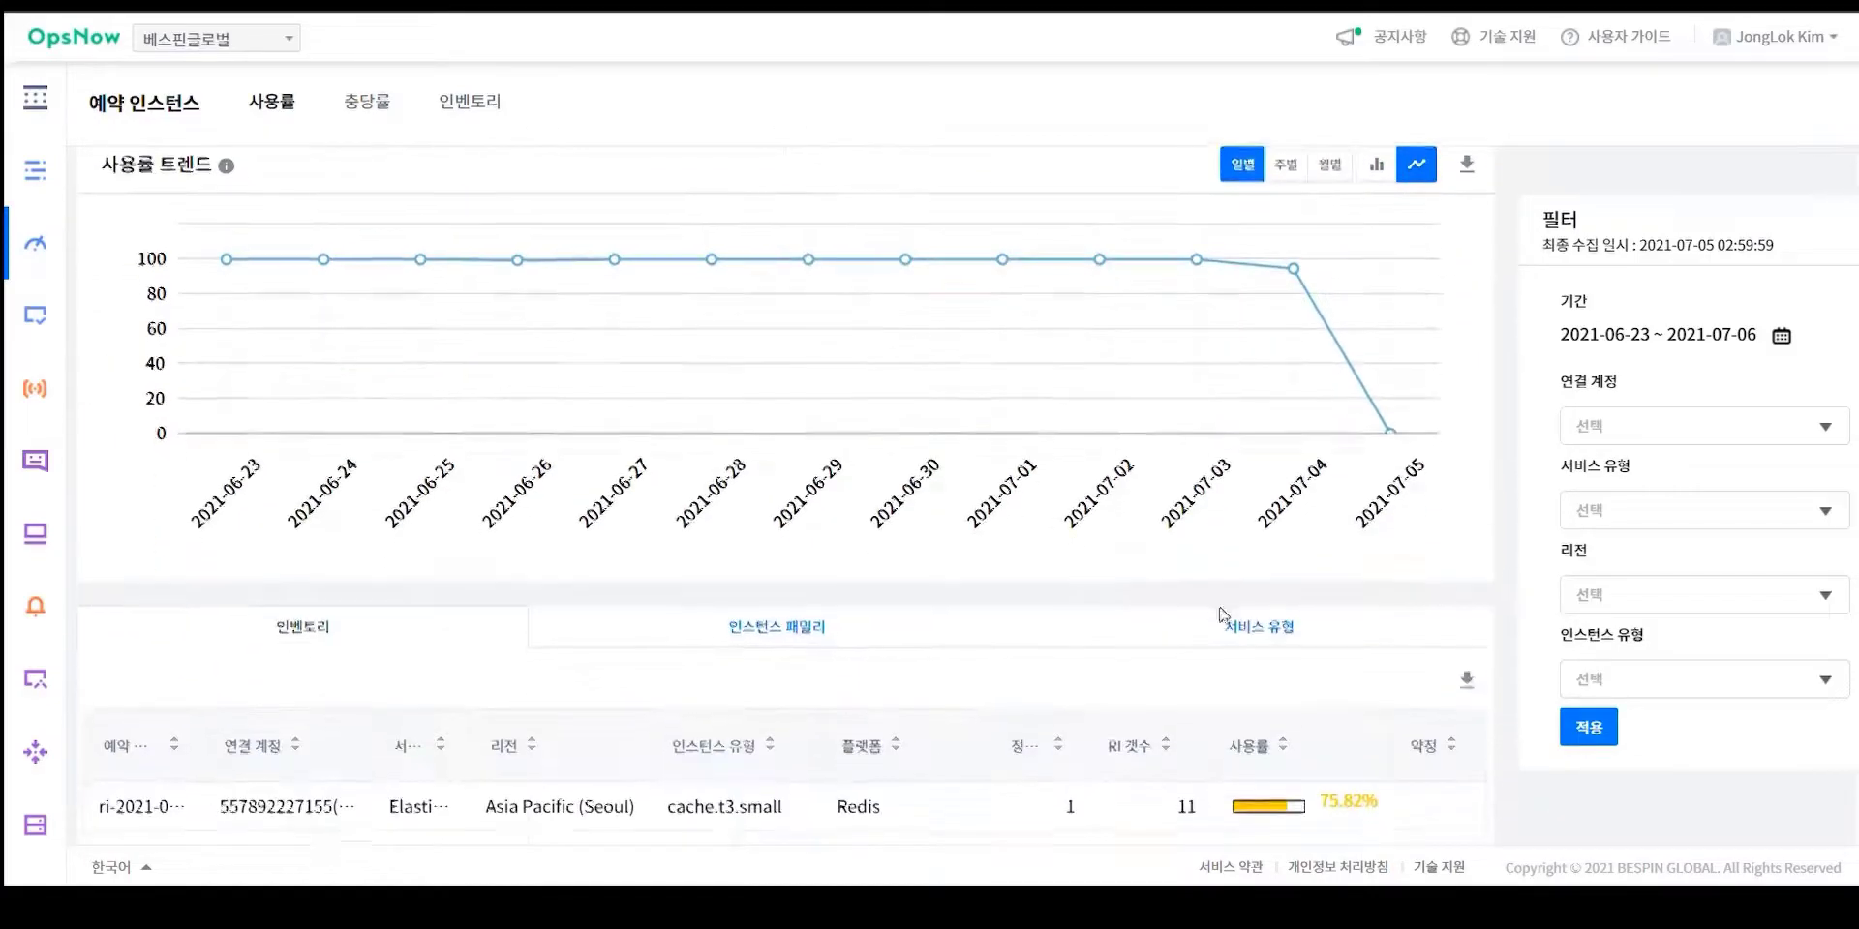
pyautogui.scroll(-1, 1495, 624)
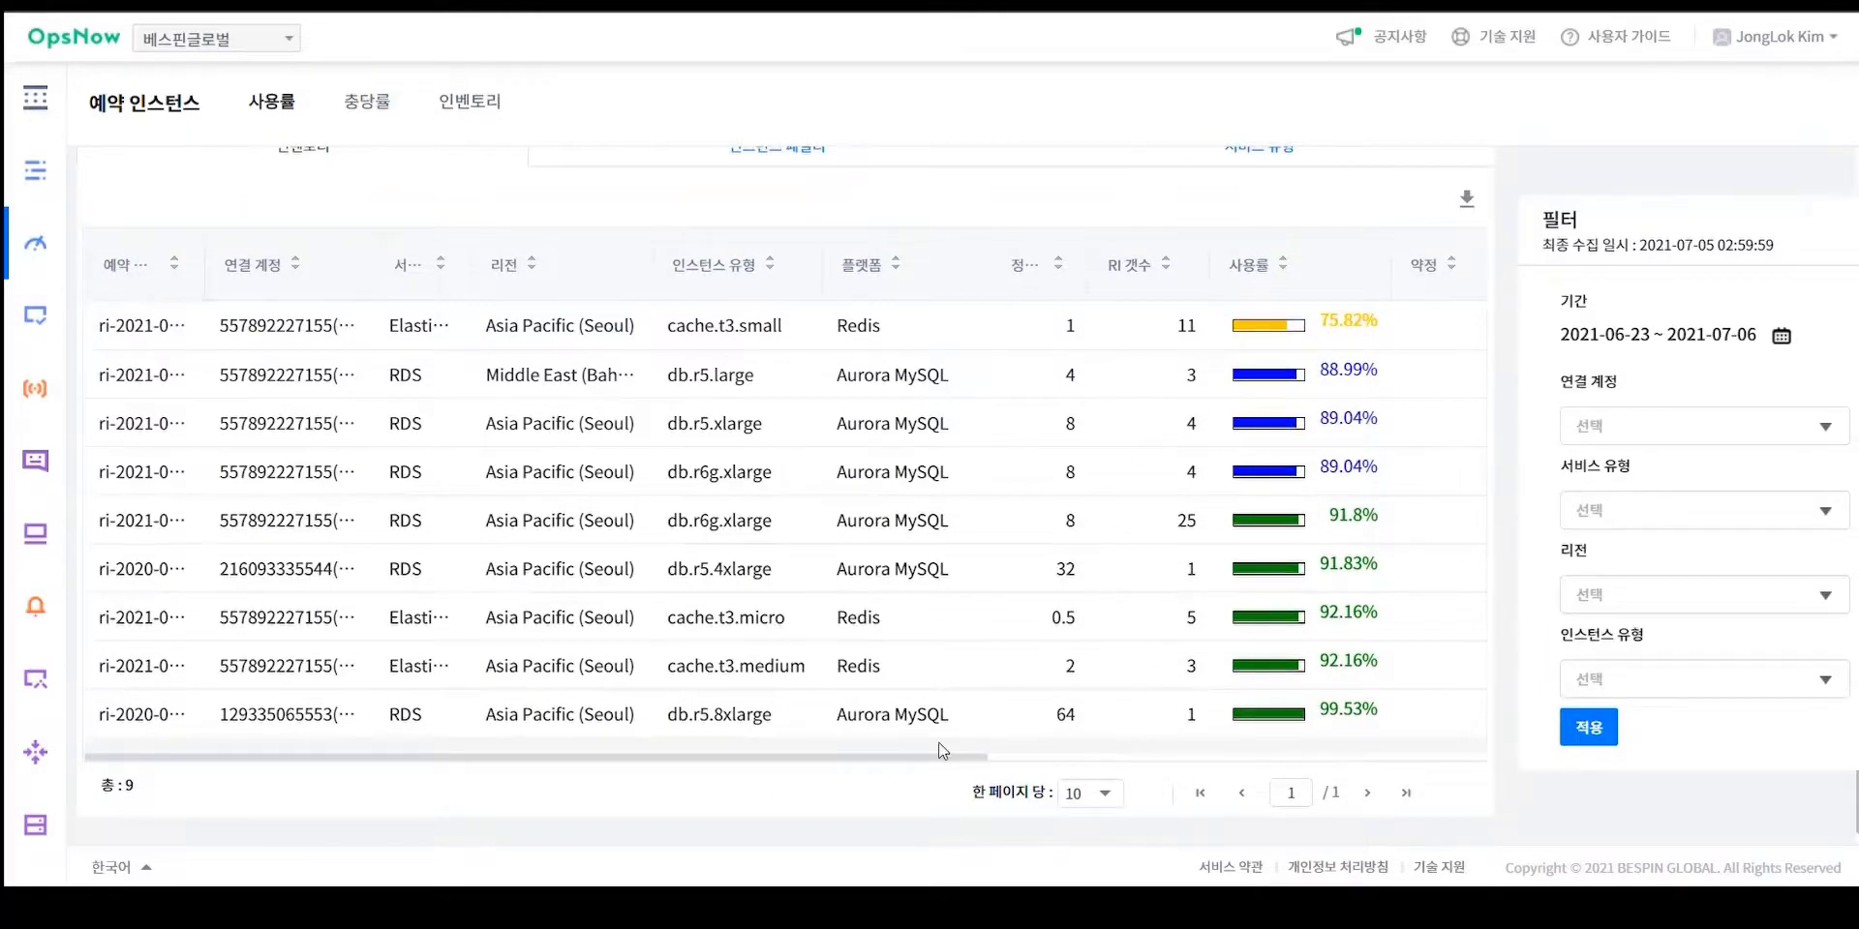
pyautogui.moveTo(939, 768); pyautogui.dragTo(1128, 787)
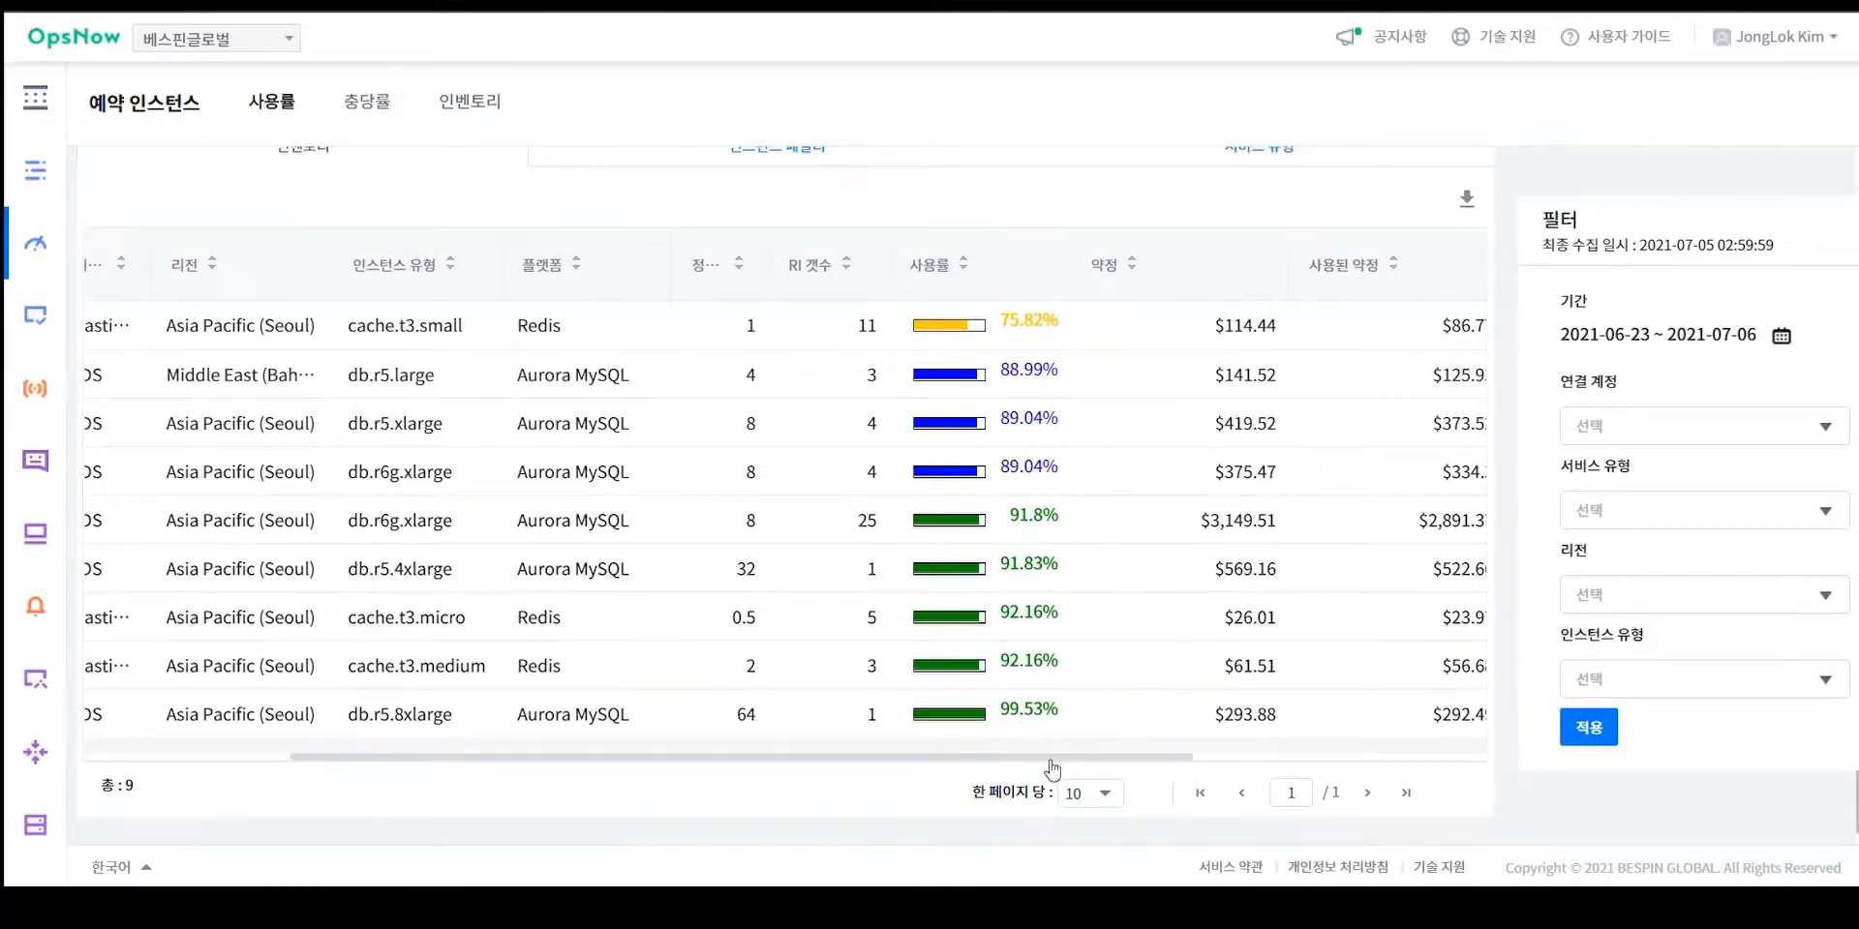
pyautogui.moveTo(1053, 769); pyautogui.dragTo(540, 348)
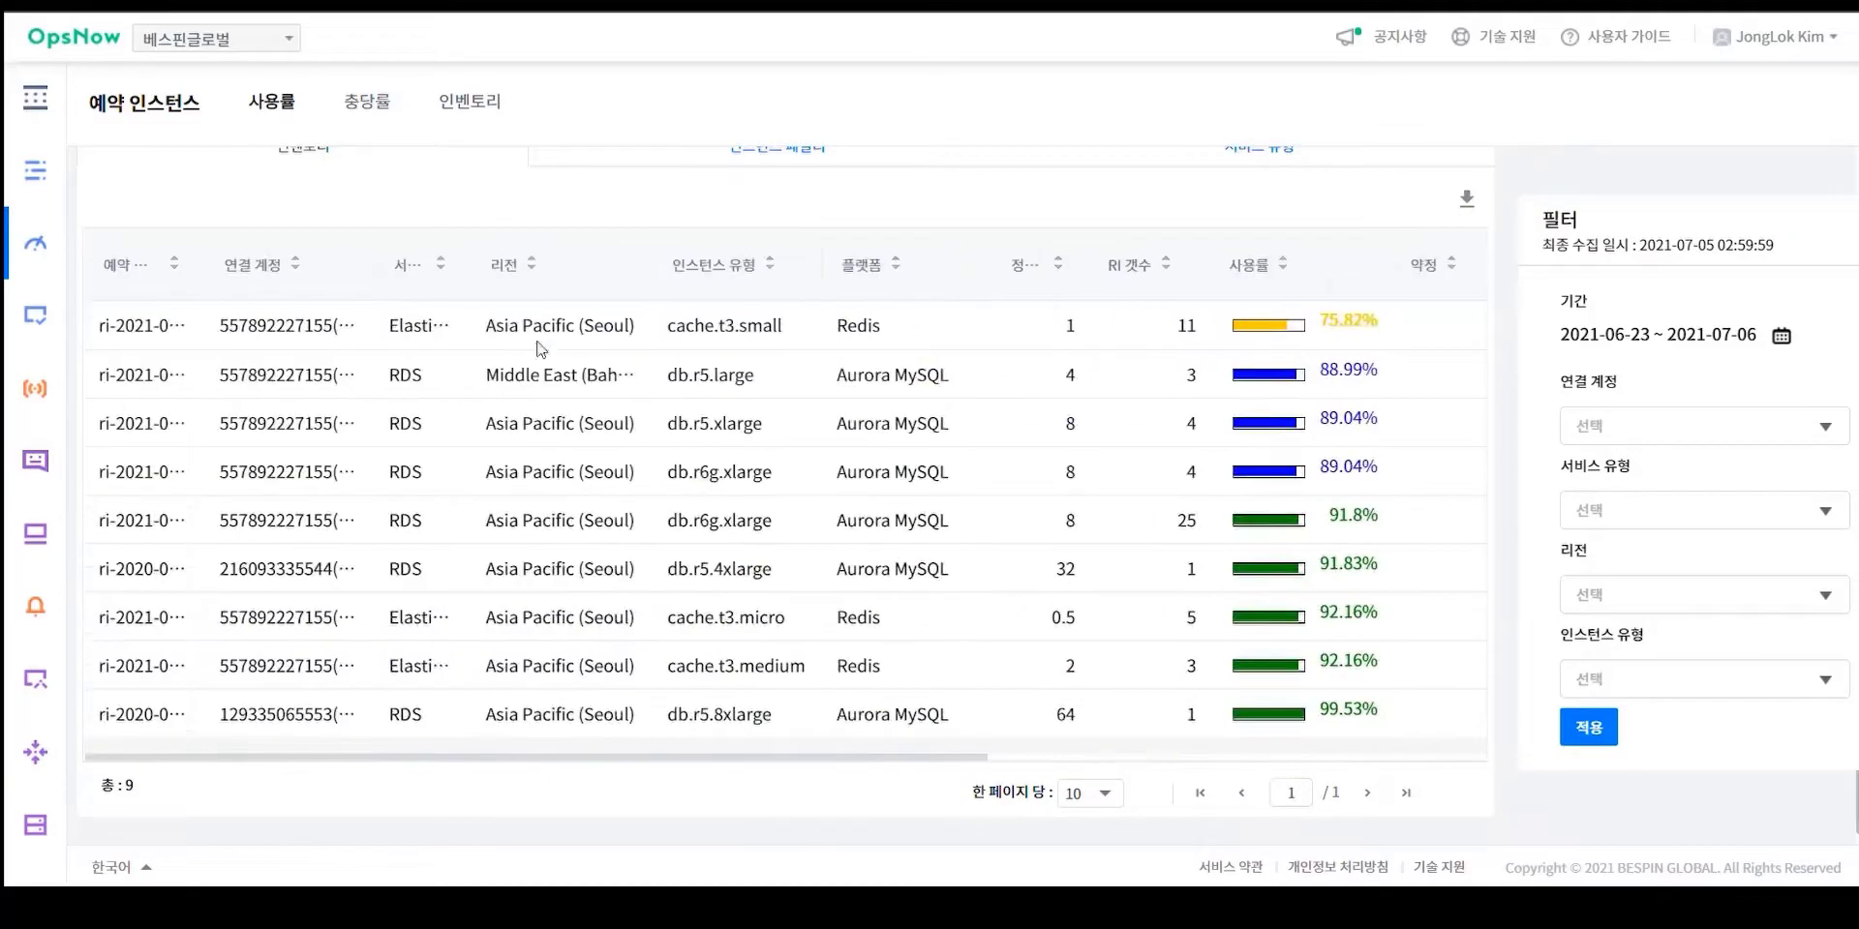
pyautogui.scroll(10, 518, 269)
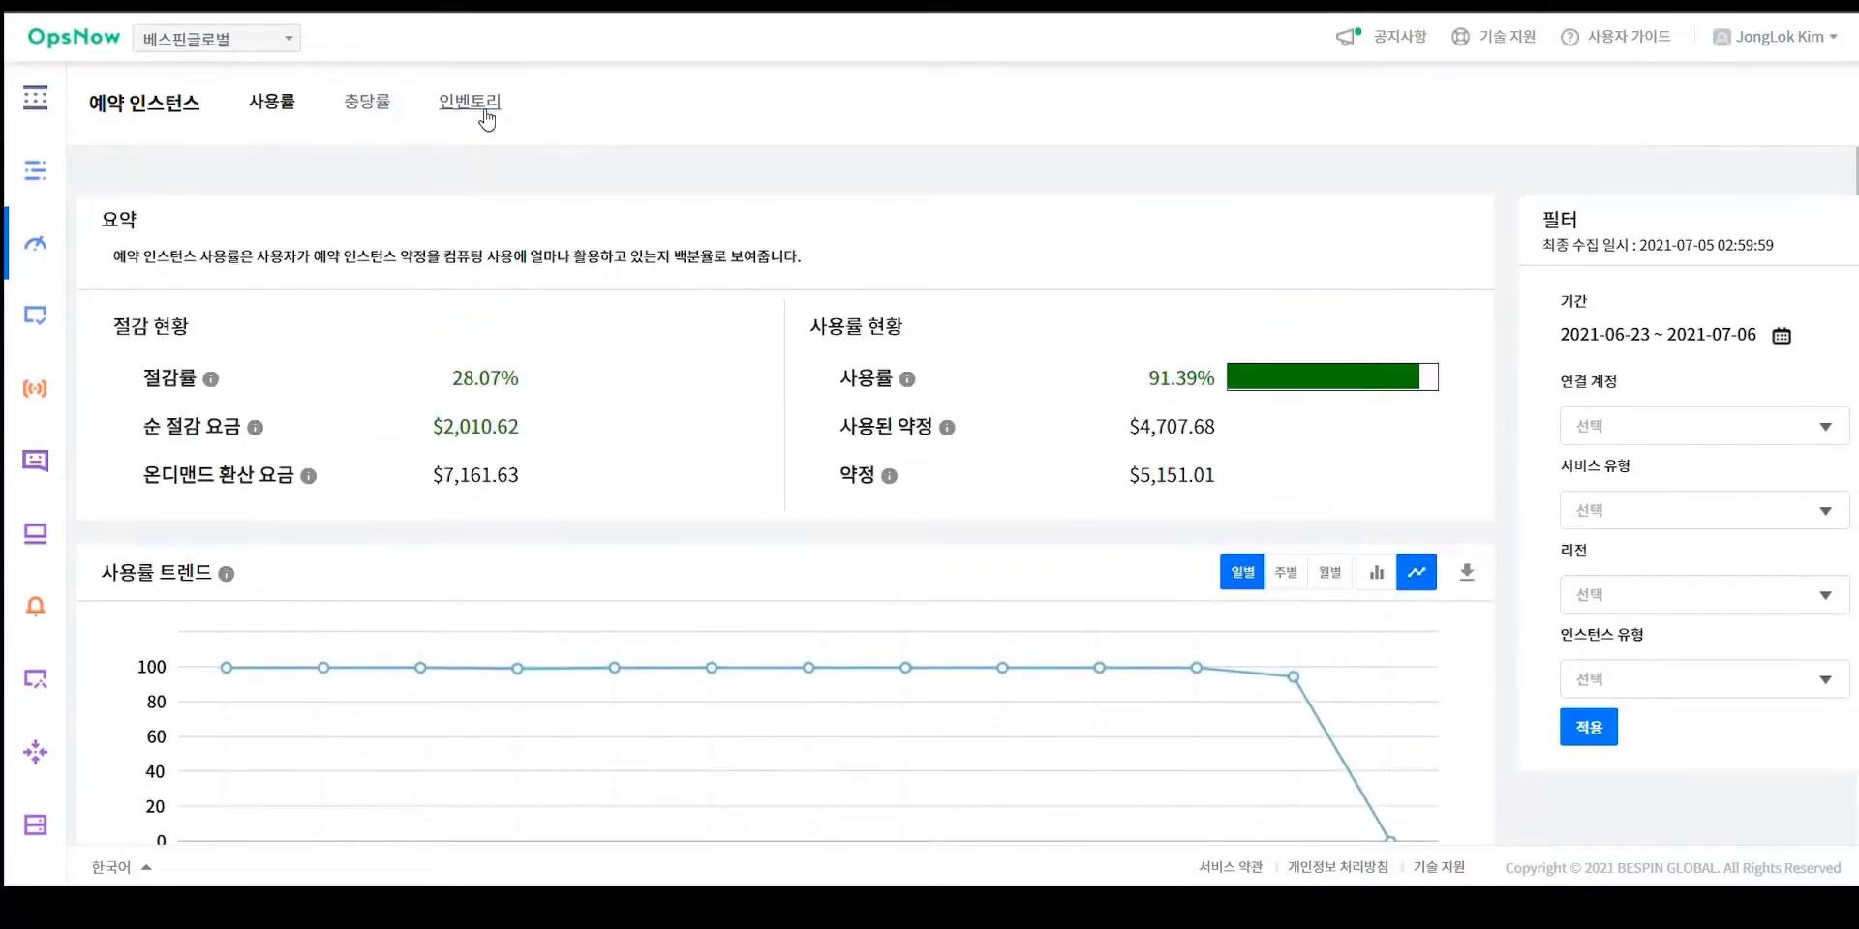
# - Open the reserved instance inventory (인벤토리) and review the expiry, status, purchase term and payment option columns
pyautogui.click(481, 114)
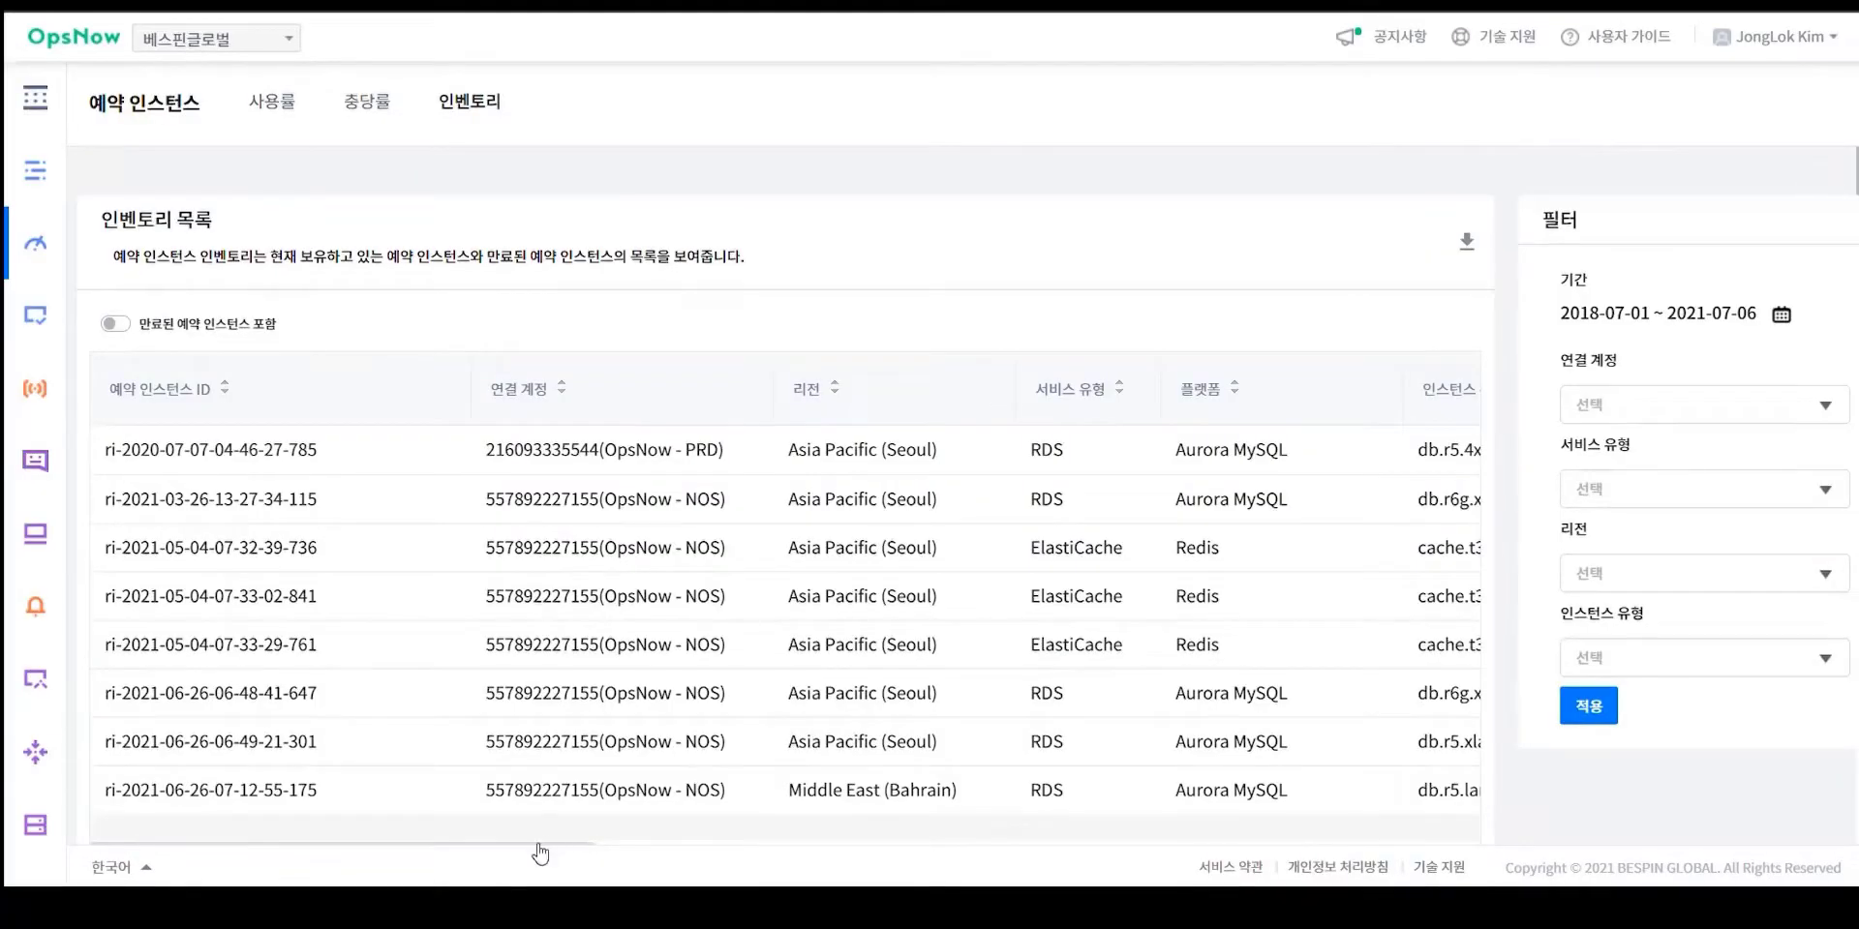
pyautogui.scroll(-2, 540, 854)
pyautogui.moveTo(581, 743); pyautogui.dragTo(947, 759)
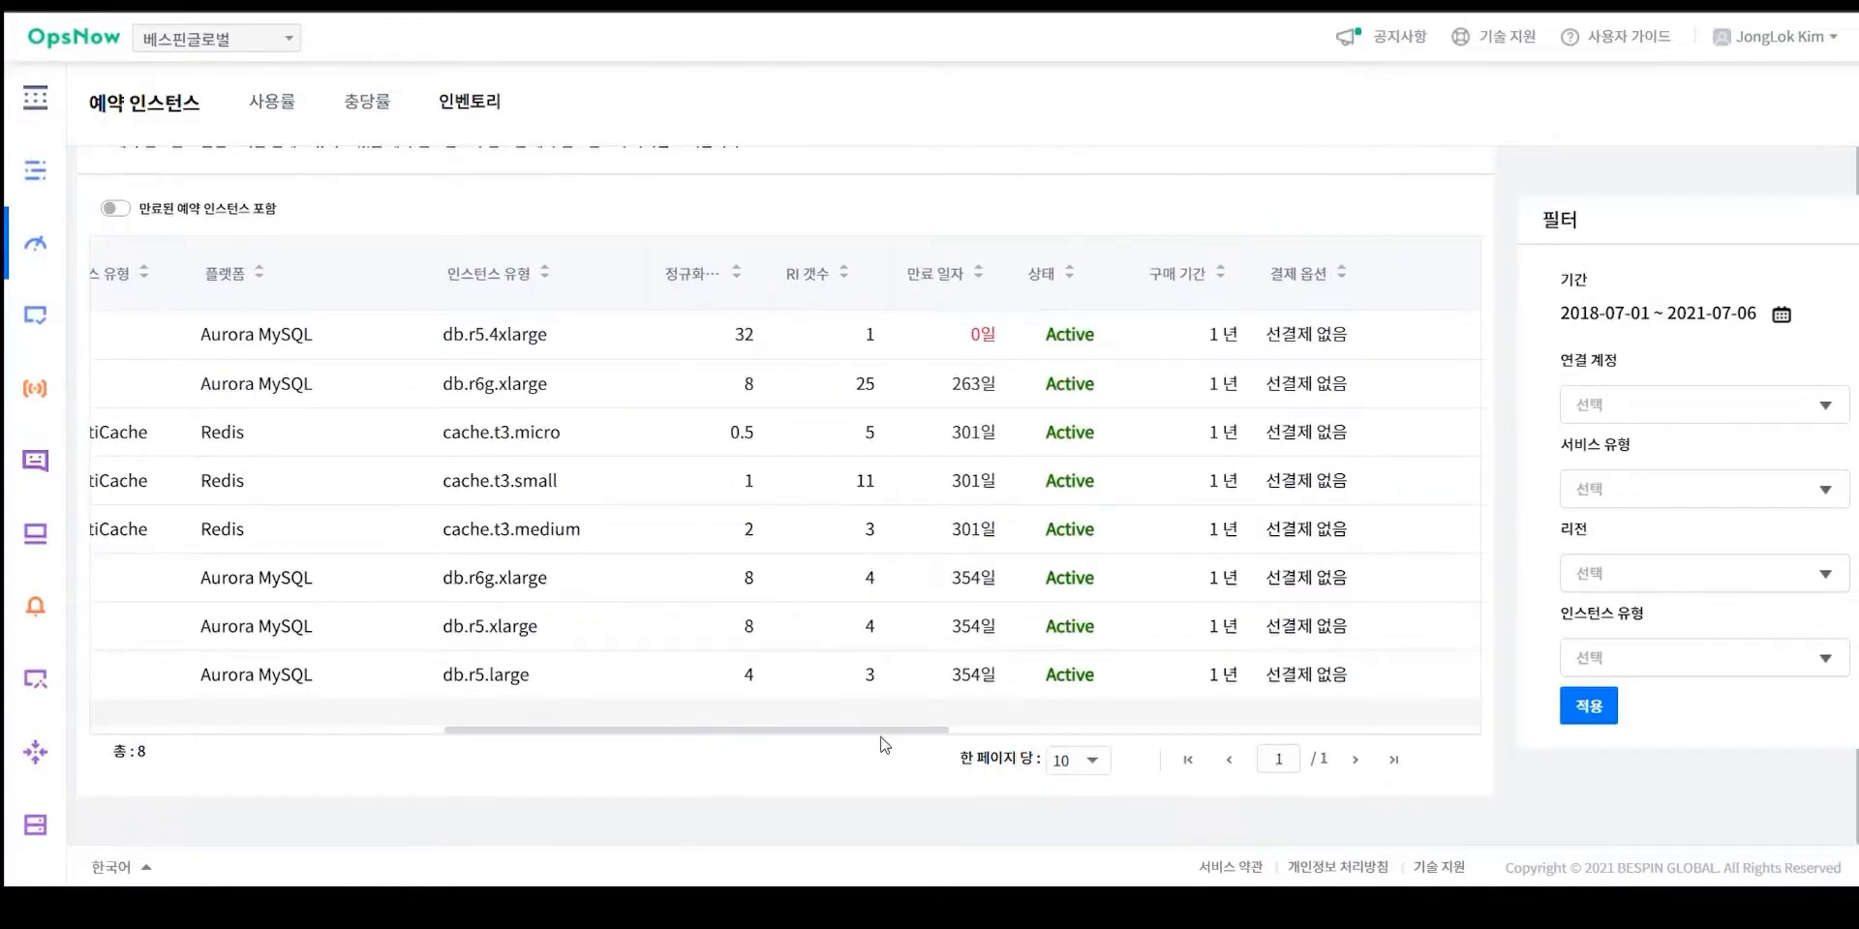
pyautogui.moveTo(888, 740); pyautogui.dragTo(148, 699)
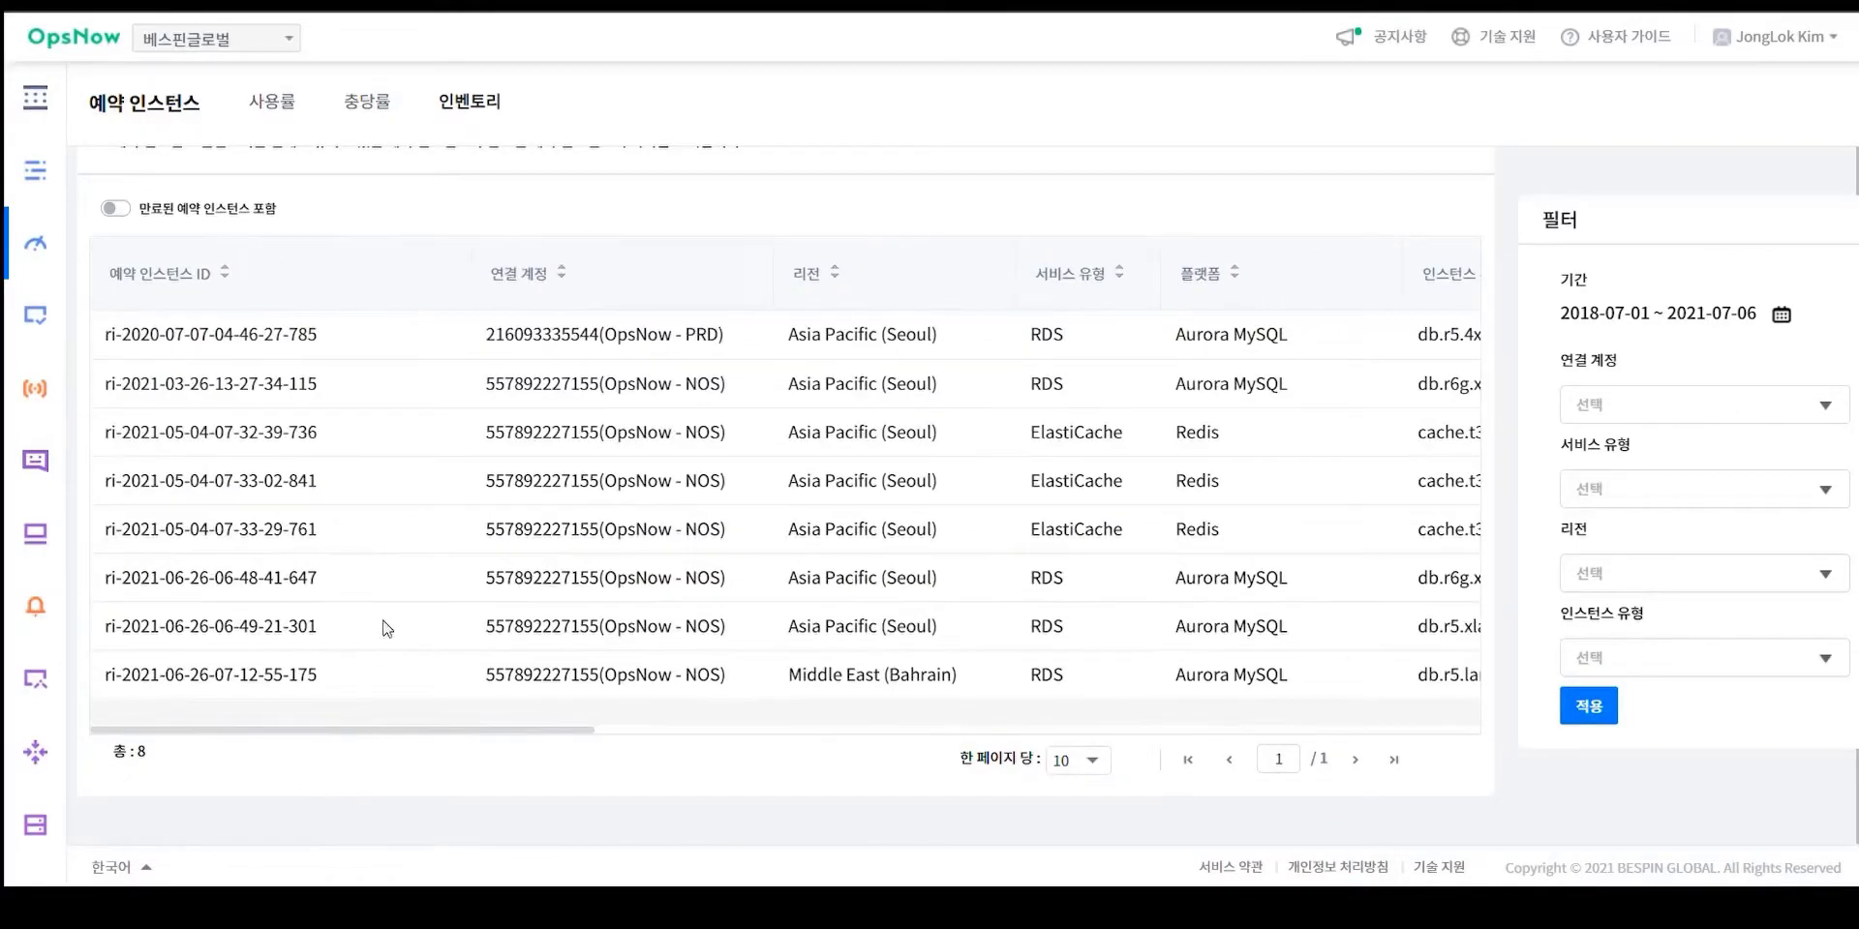
# - Open the Savings Plans utilization (사용률) page of Cost Management and review its savings summary and utilization trend
pyautogui.moveTo(54, 302)
pyautogui.moveTo(35, 243)
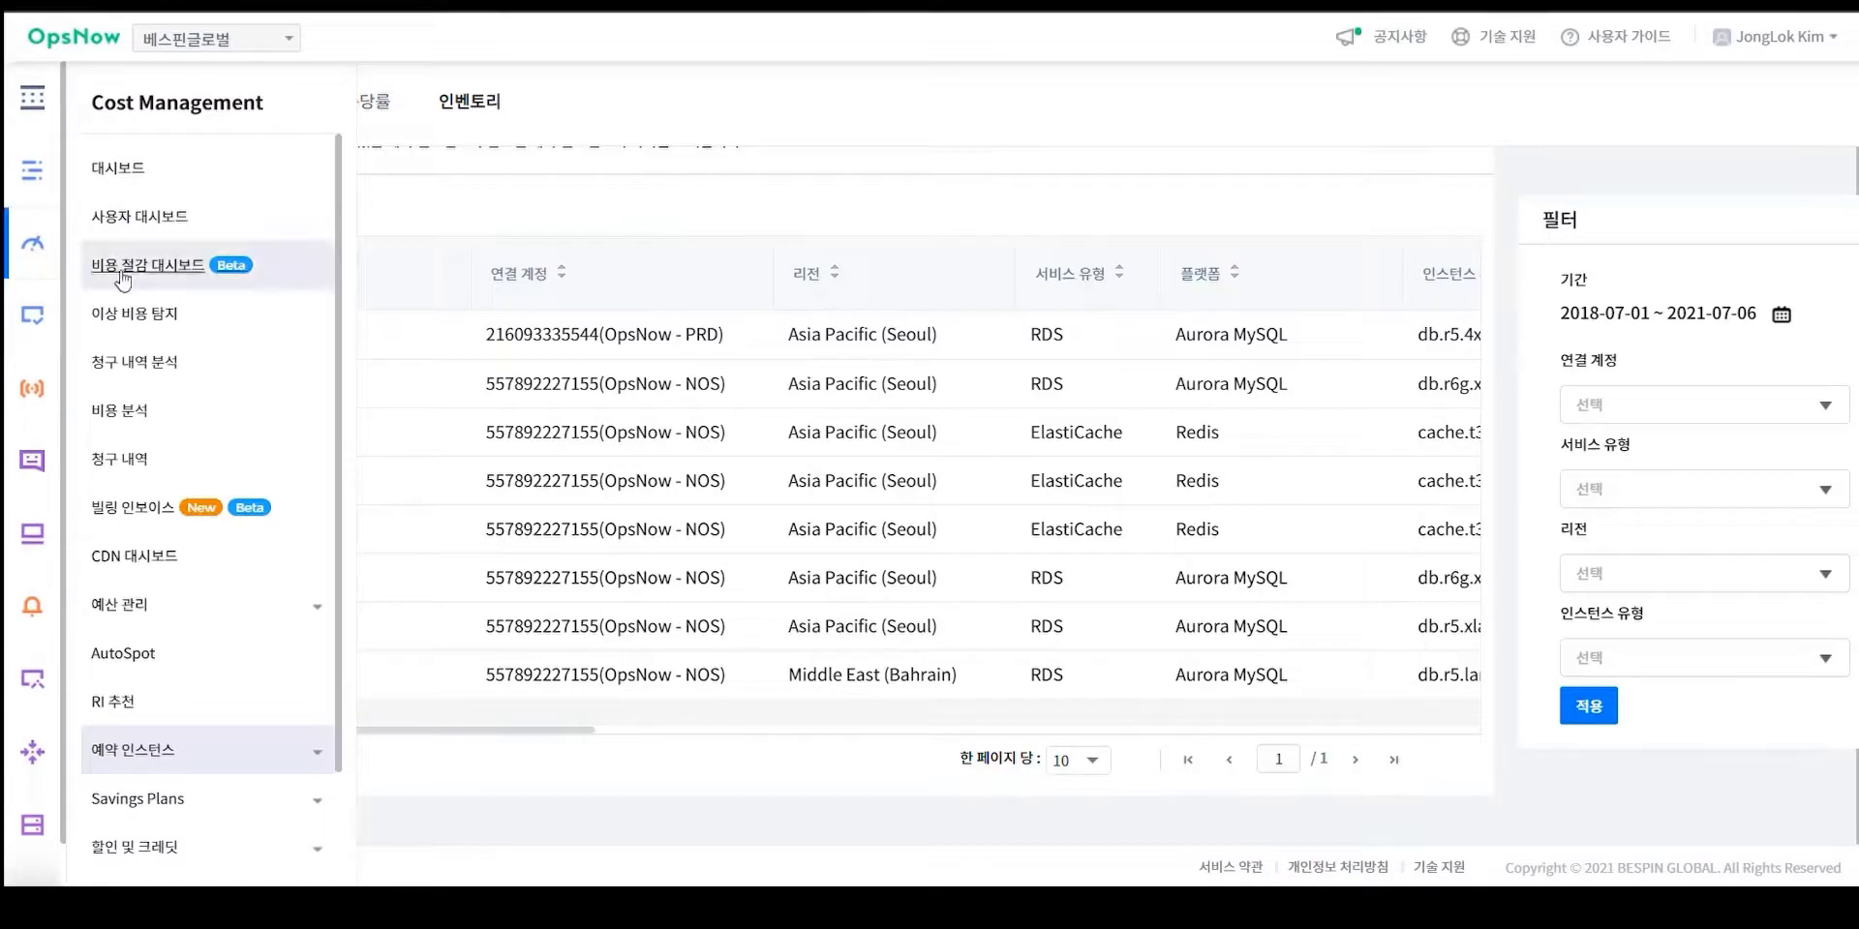
pyautogui.scroll(-1, 147, 497)
pyautogui.click(140, 694)
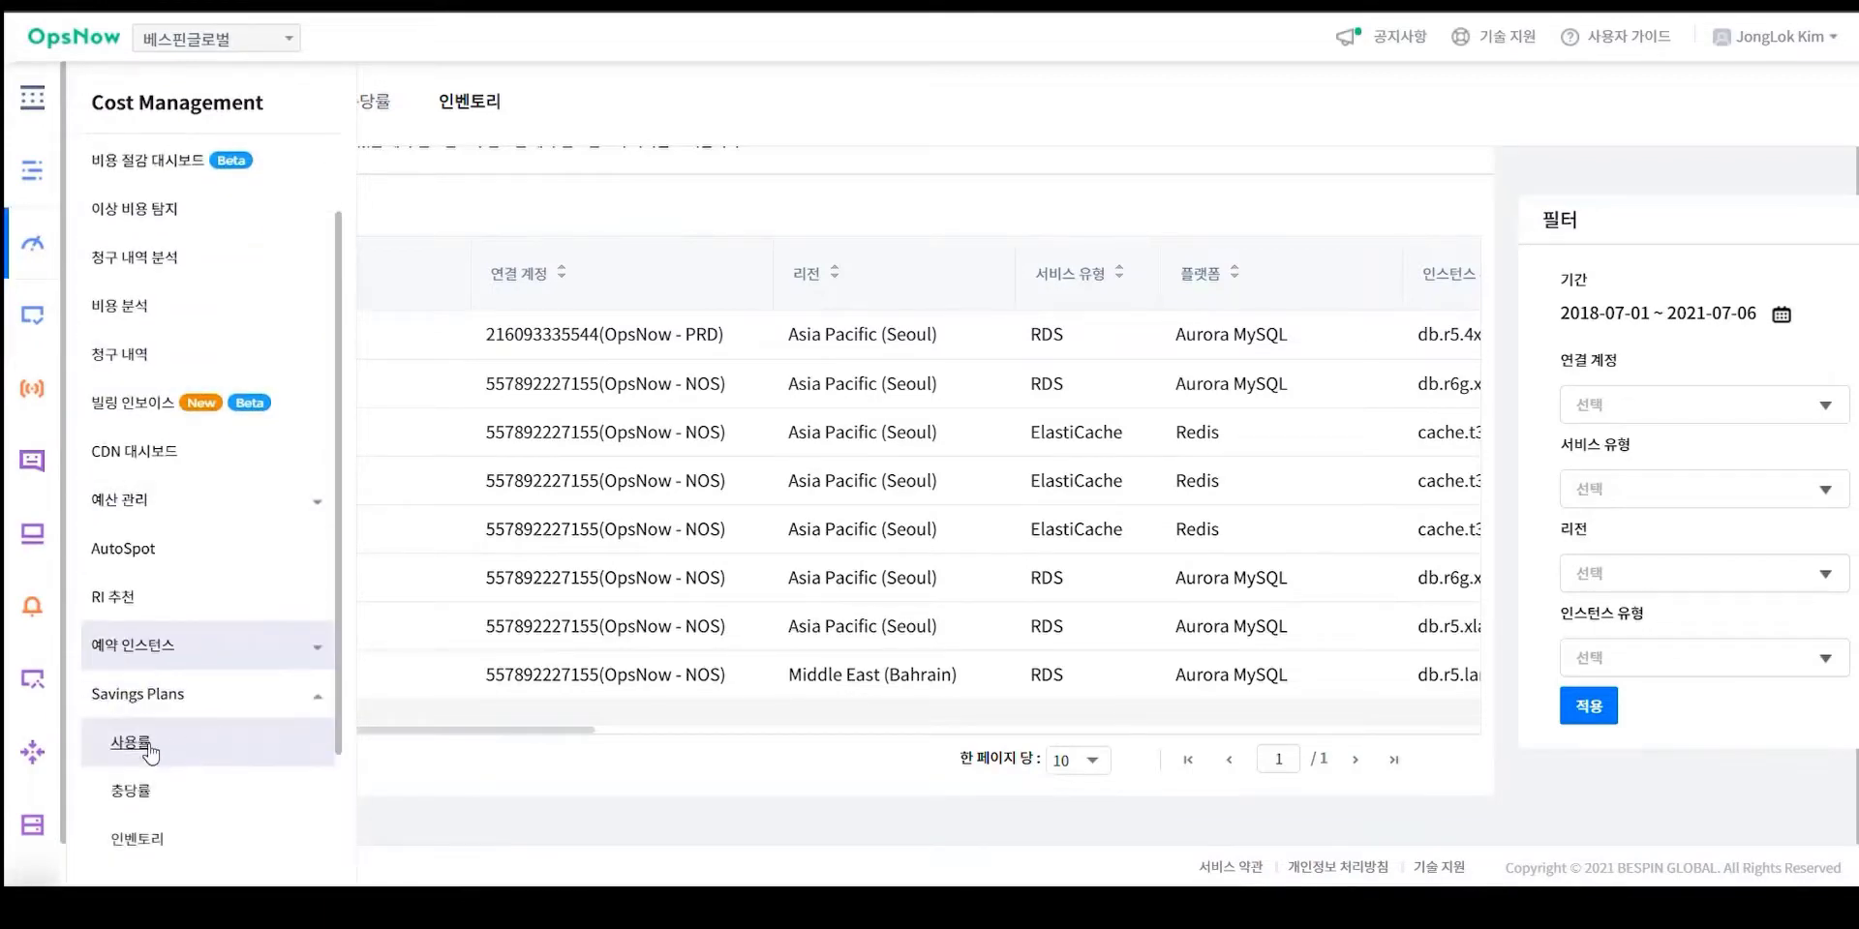
pyautogui.click(145, 745)
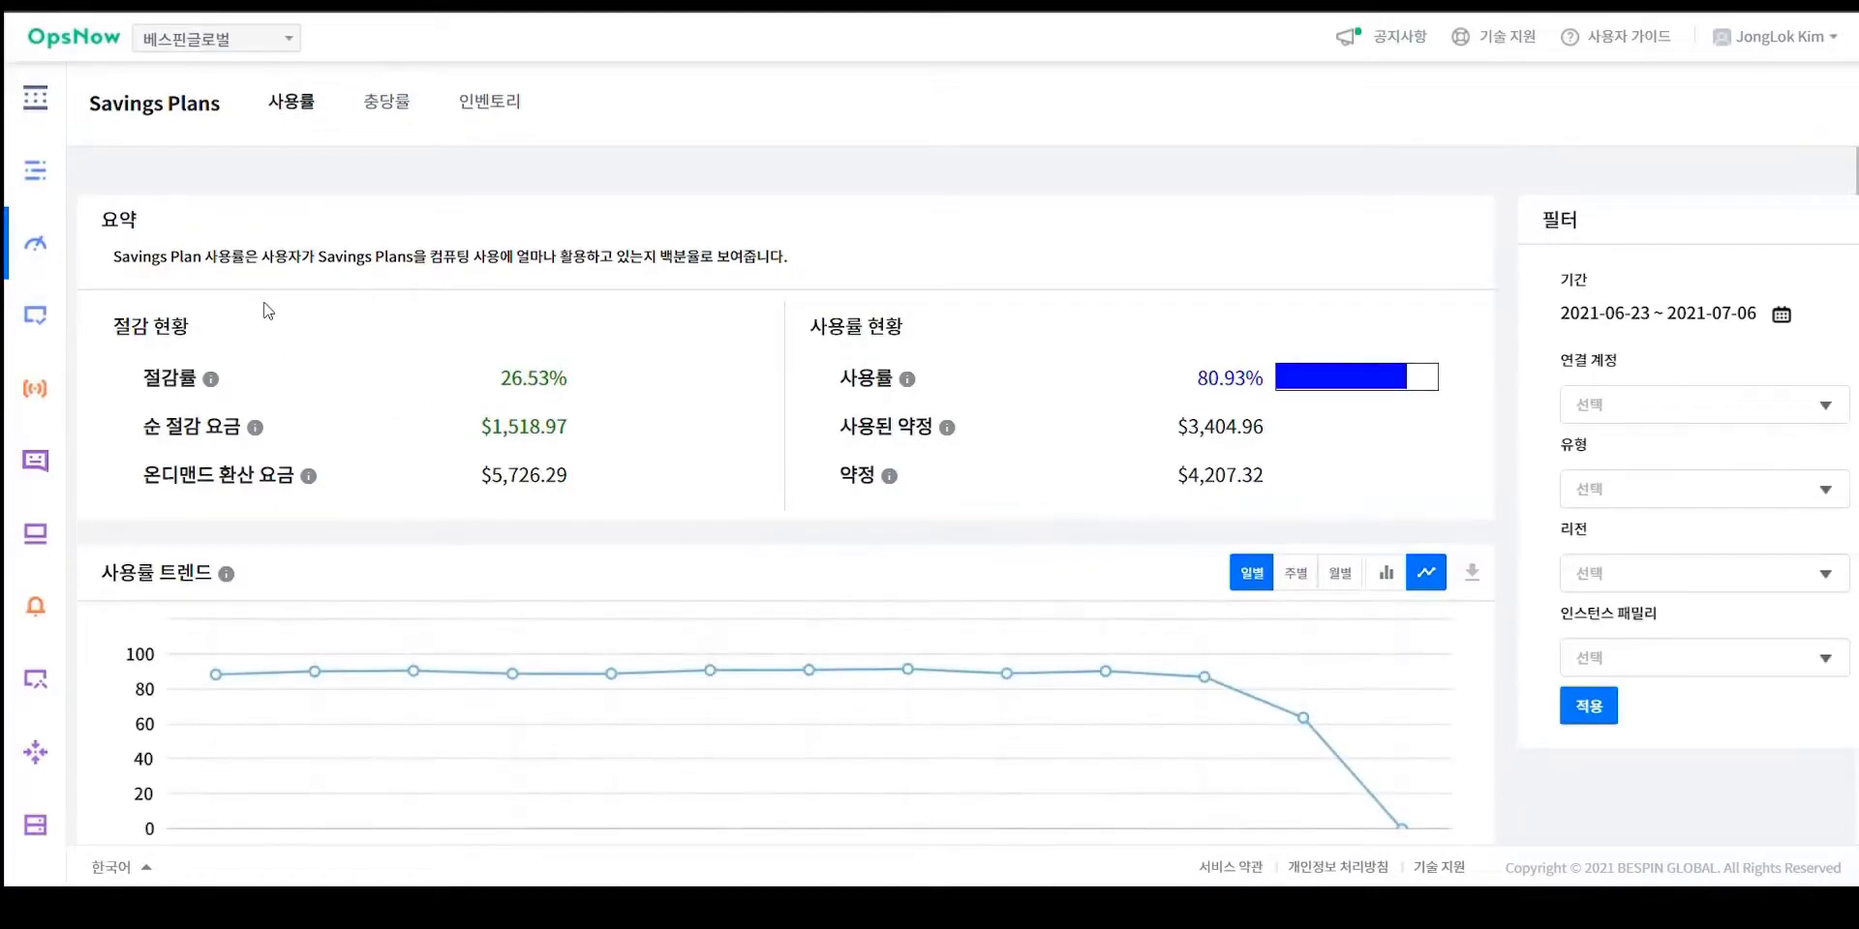
pyautogui.scroll(-1, 1114, 642)
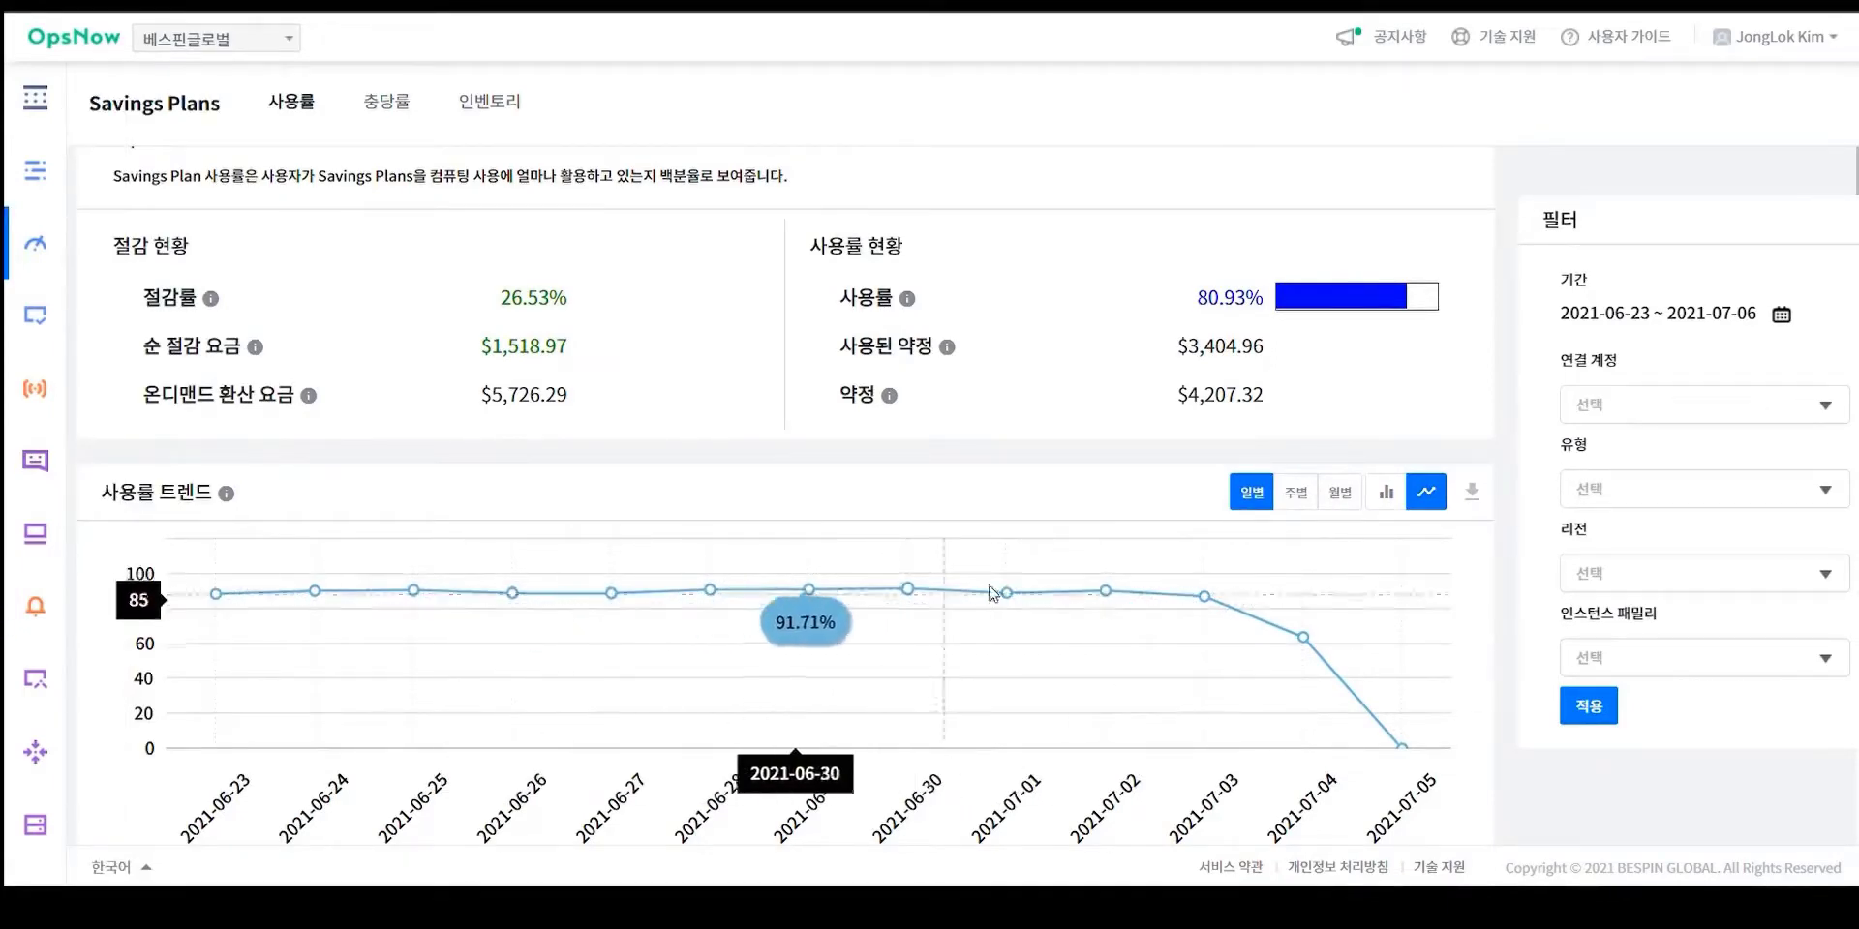
# - Review the utilization and commitments per Savings Plans contract (계약별 사용률), and return to the summary
pyautogui.scroll(-3, 999, 589)
pyautogui.scroll(-4, 999, 588)
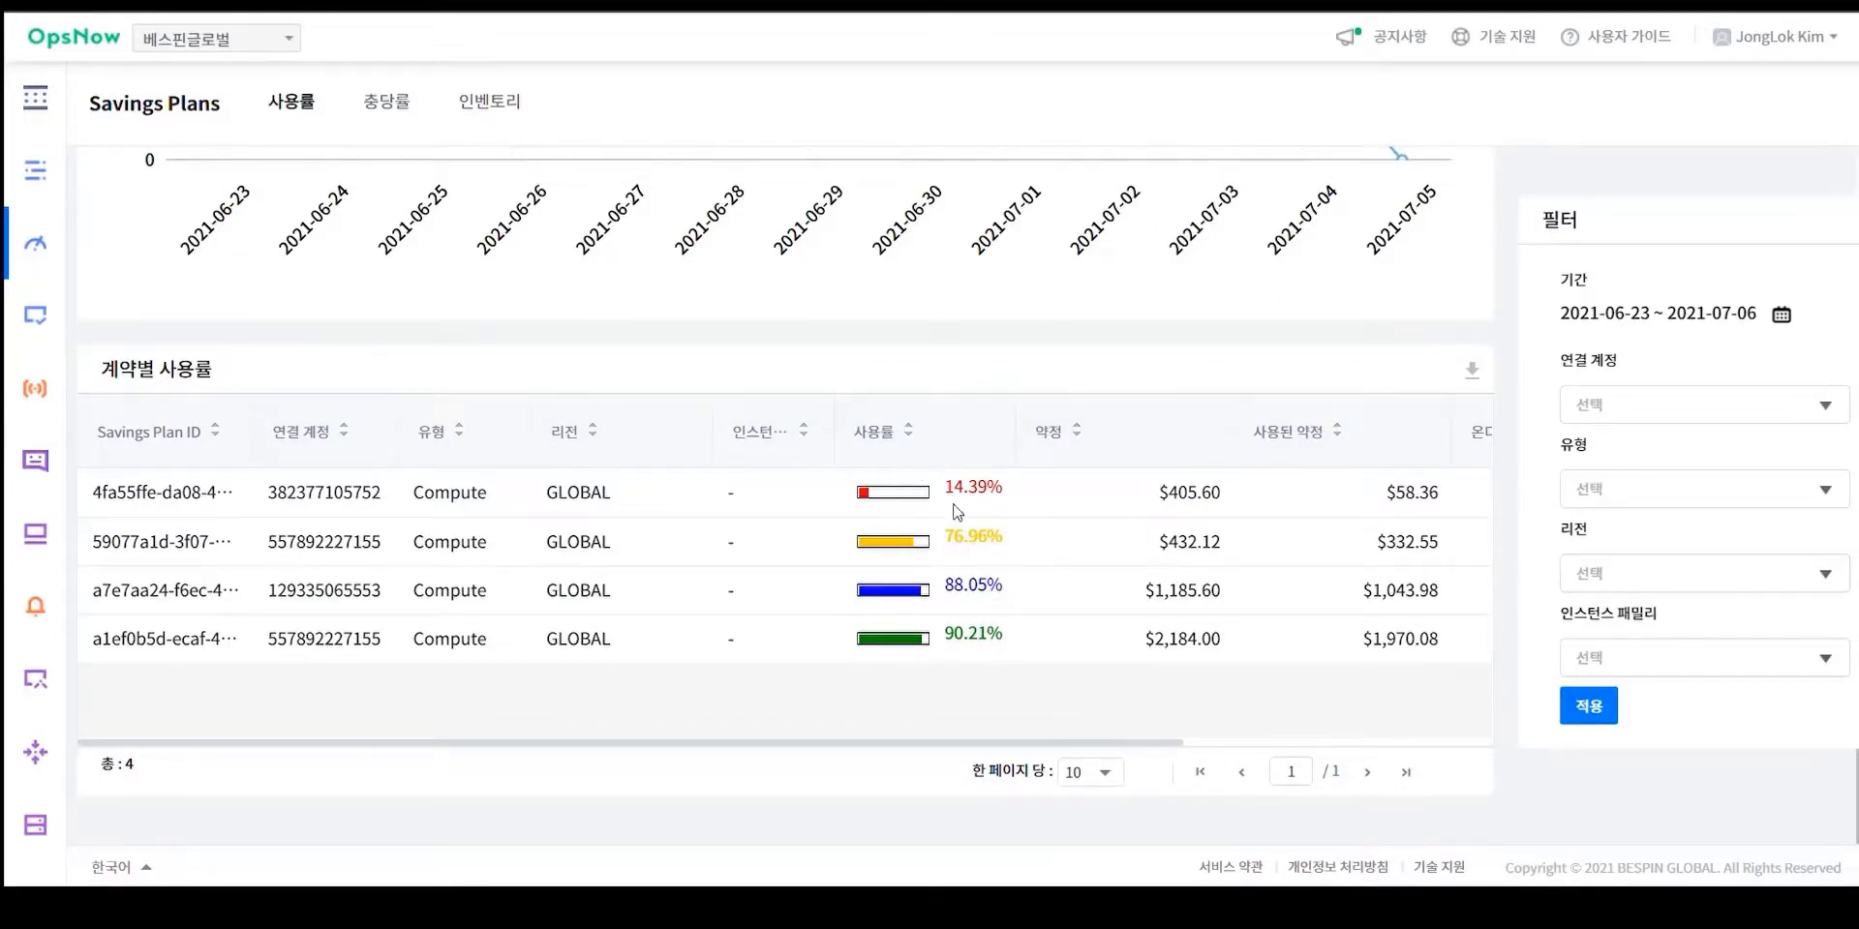
pyautogui.moveTo(934, 744); pyautogui.dragTo(621, 661)
pyautogui.scroll(5, 587, 477)
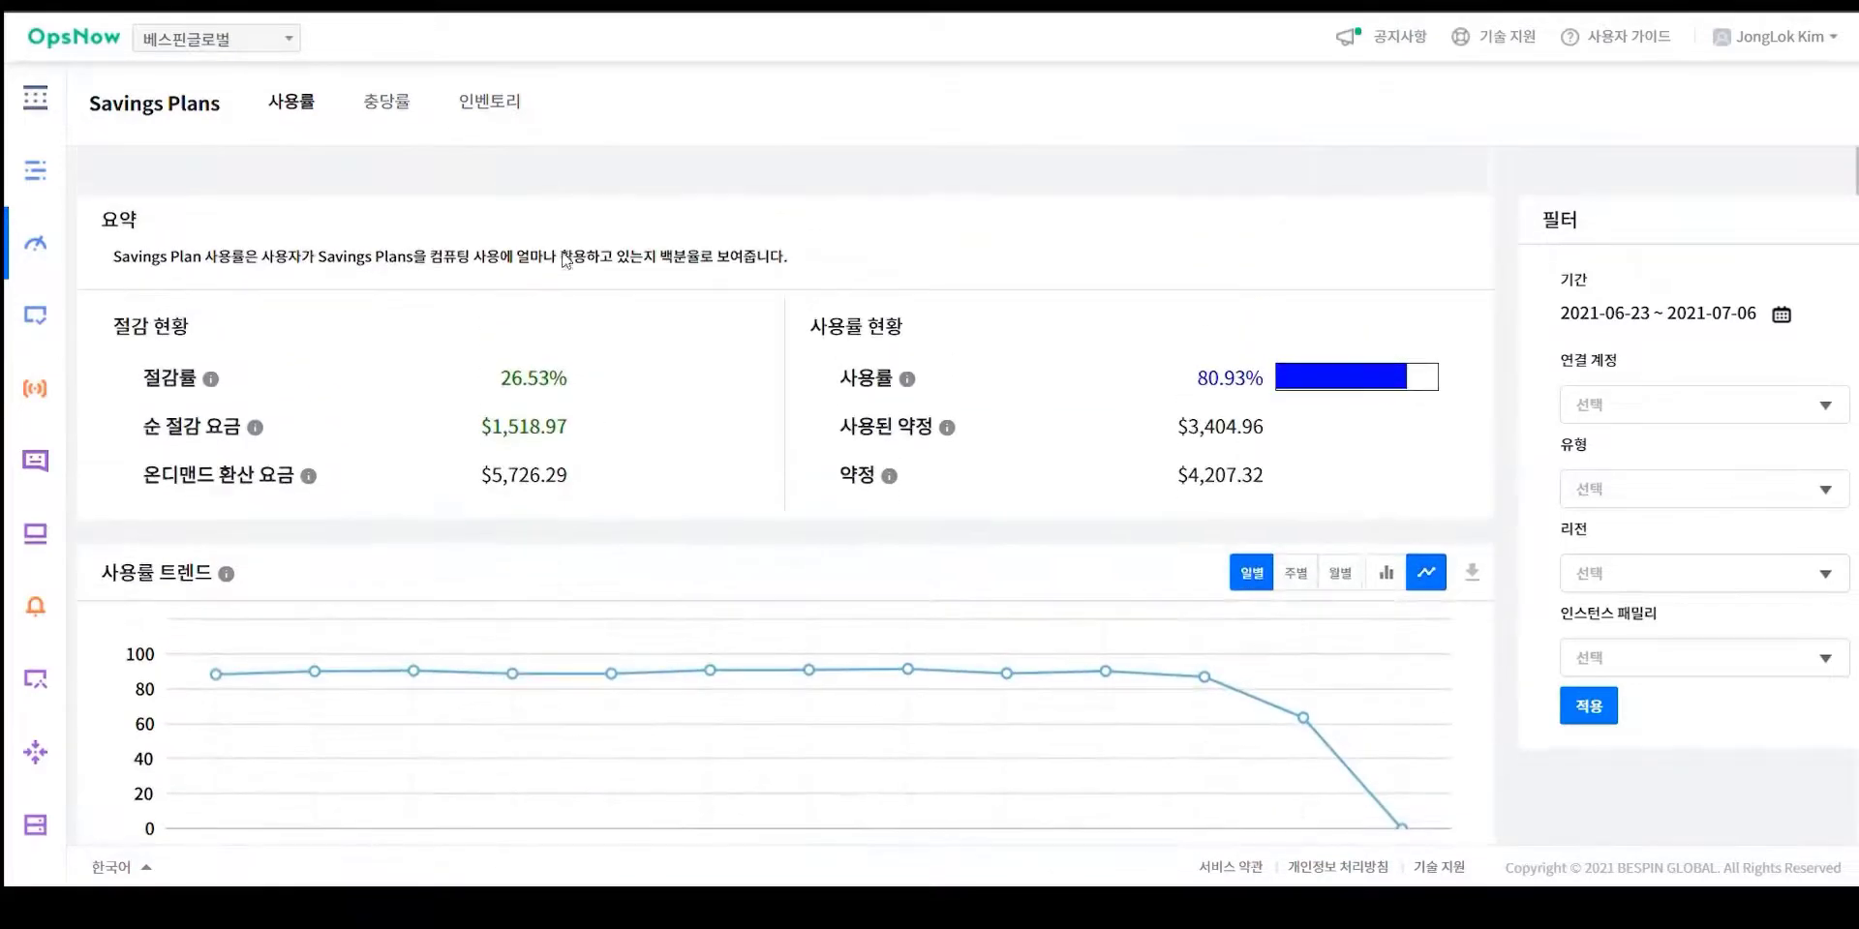
# - Open the Savings Plans inventory (인벤토리) and review the contract dates, purchase terms and hourly commitment and cost columns
pyautogui.click(503, 113)
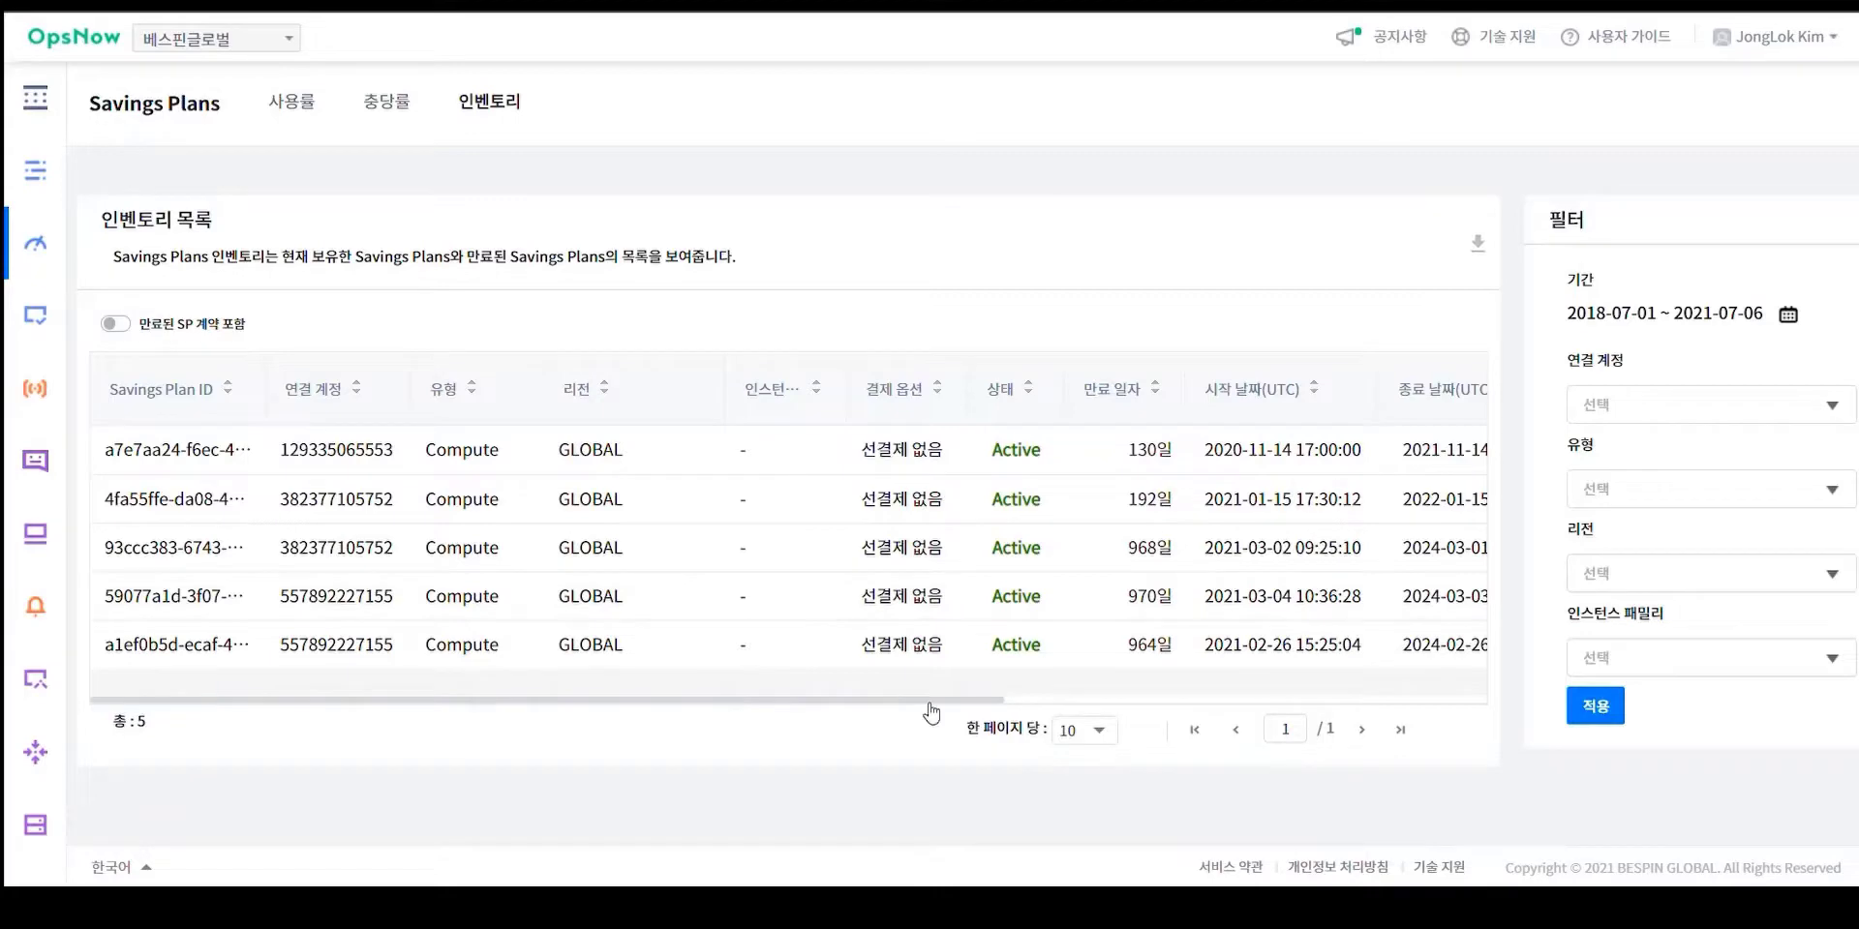
pyautogui.moveTo(931, 714); pyautogui.dragTo(1478, 719)
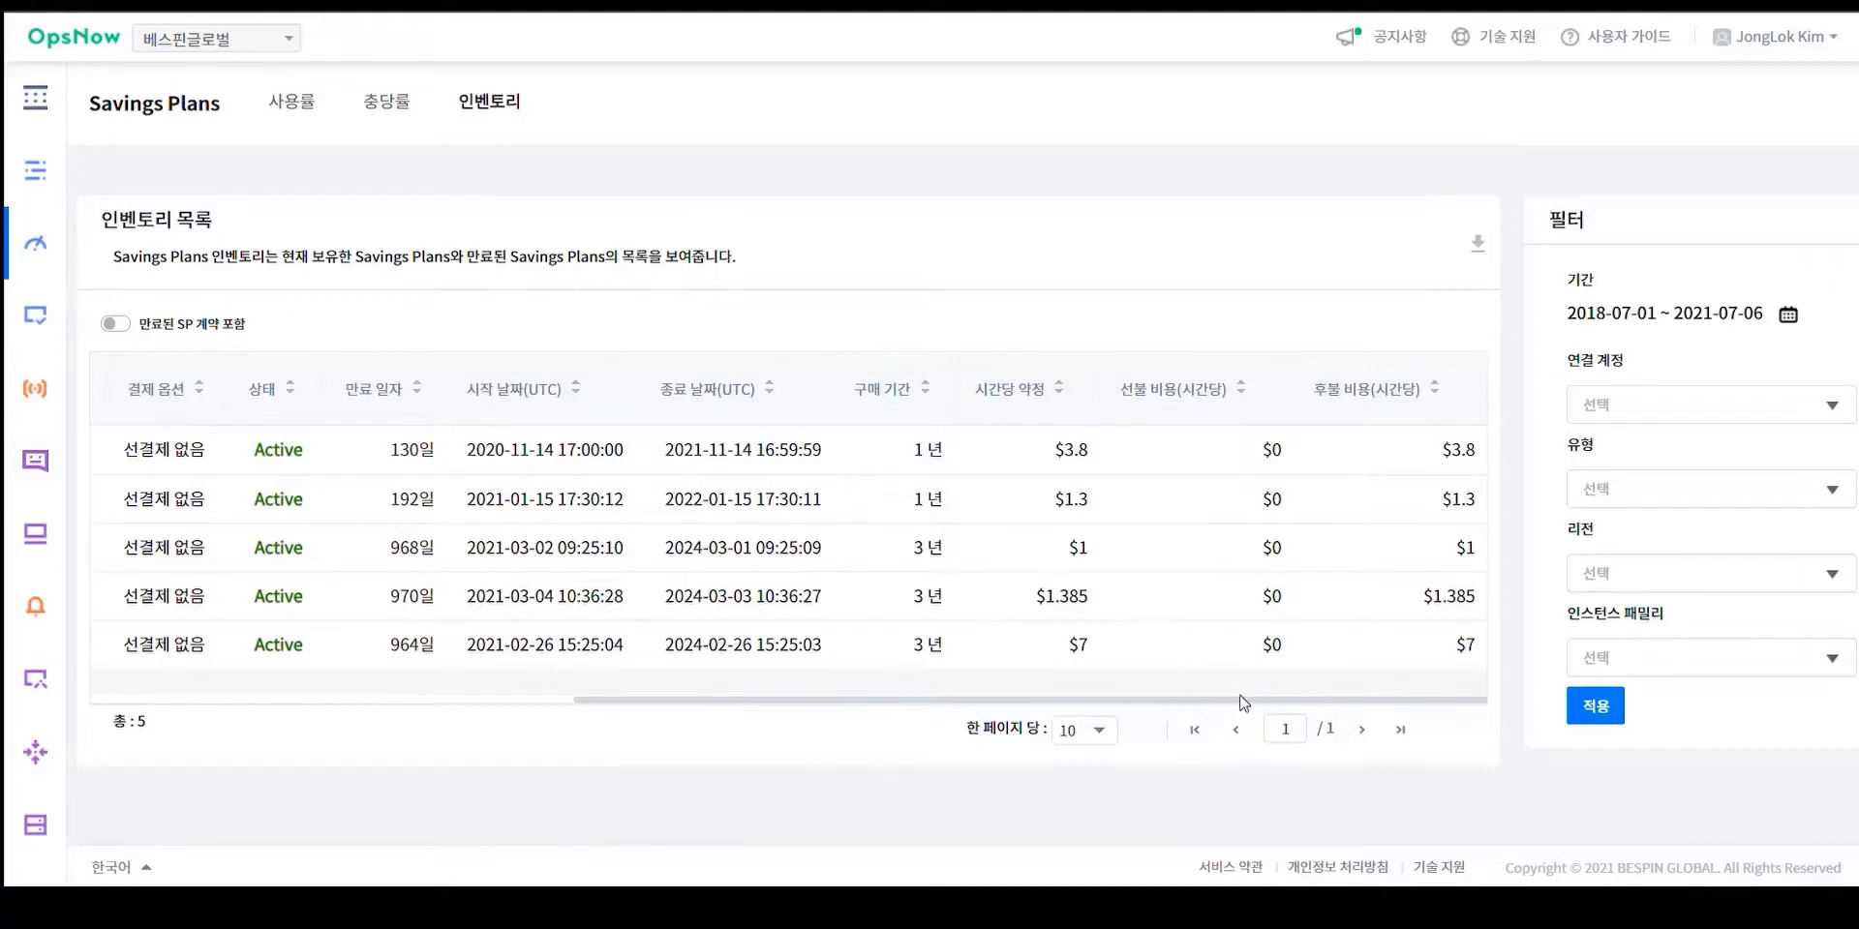
pyautogui.moveTo(1243, 703); pyautogui.dragTo(647, 689)
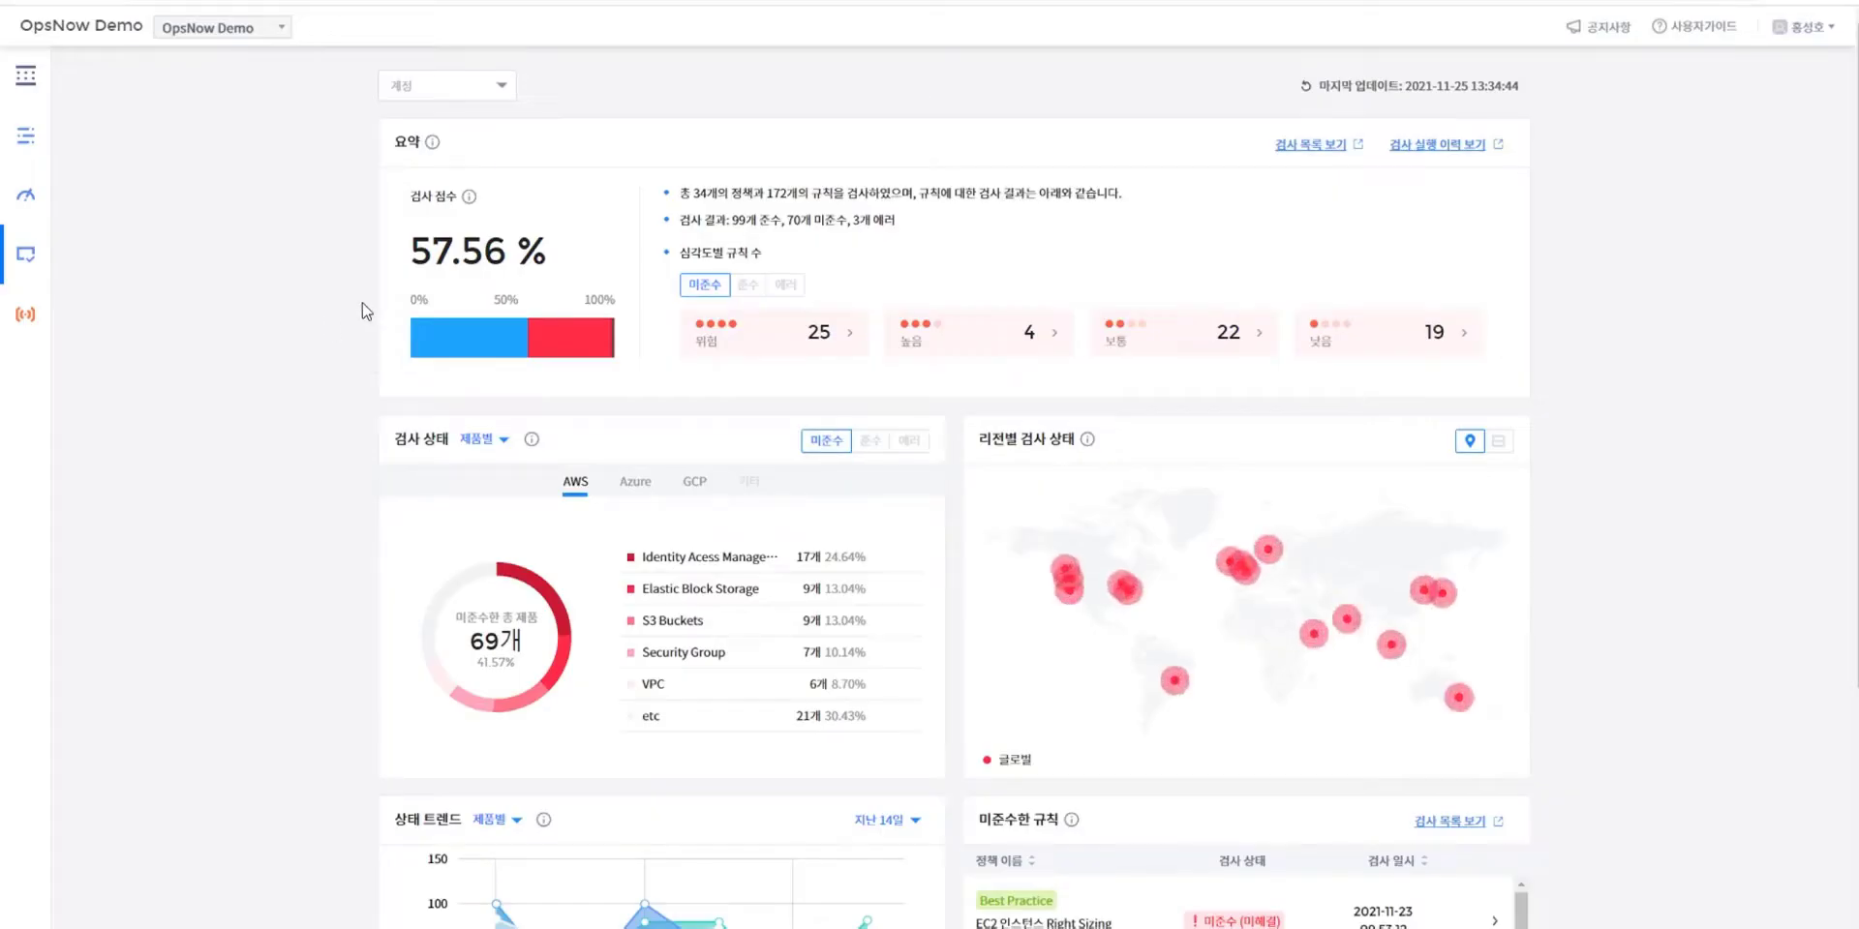
# - Open the policy management (정책 관리) page of Governance and look through the list of user-defined policies
pyautogui.moveTo(21, 267)
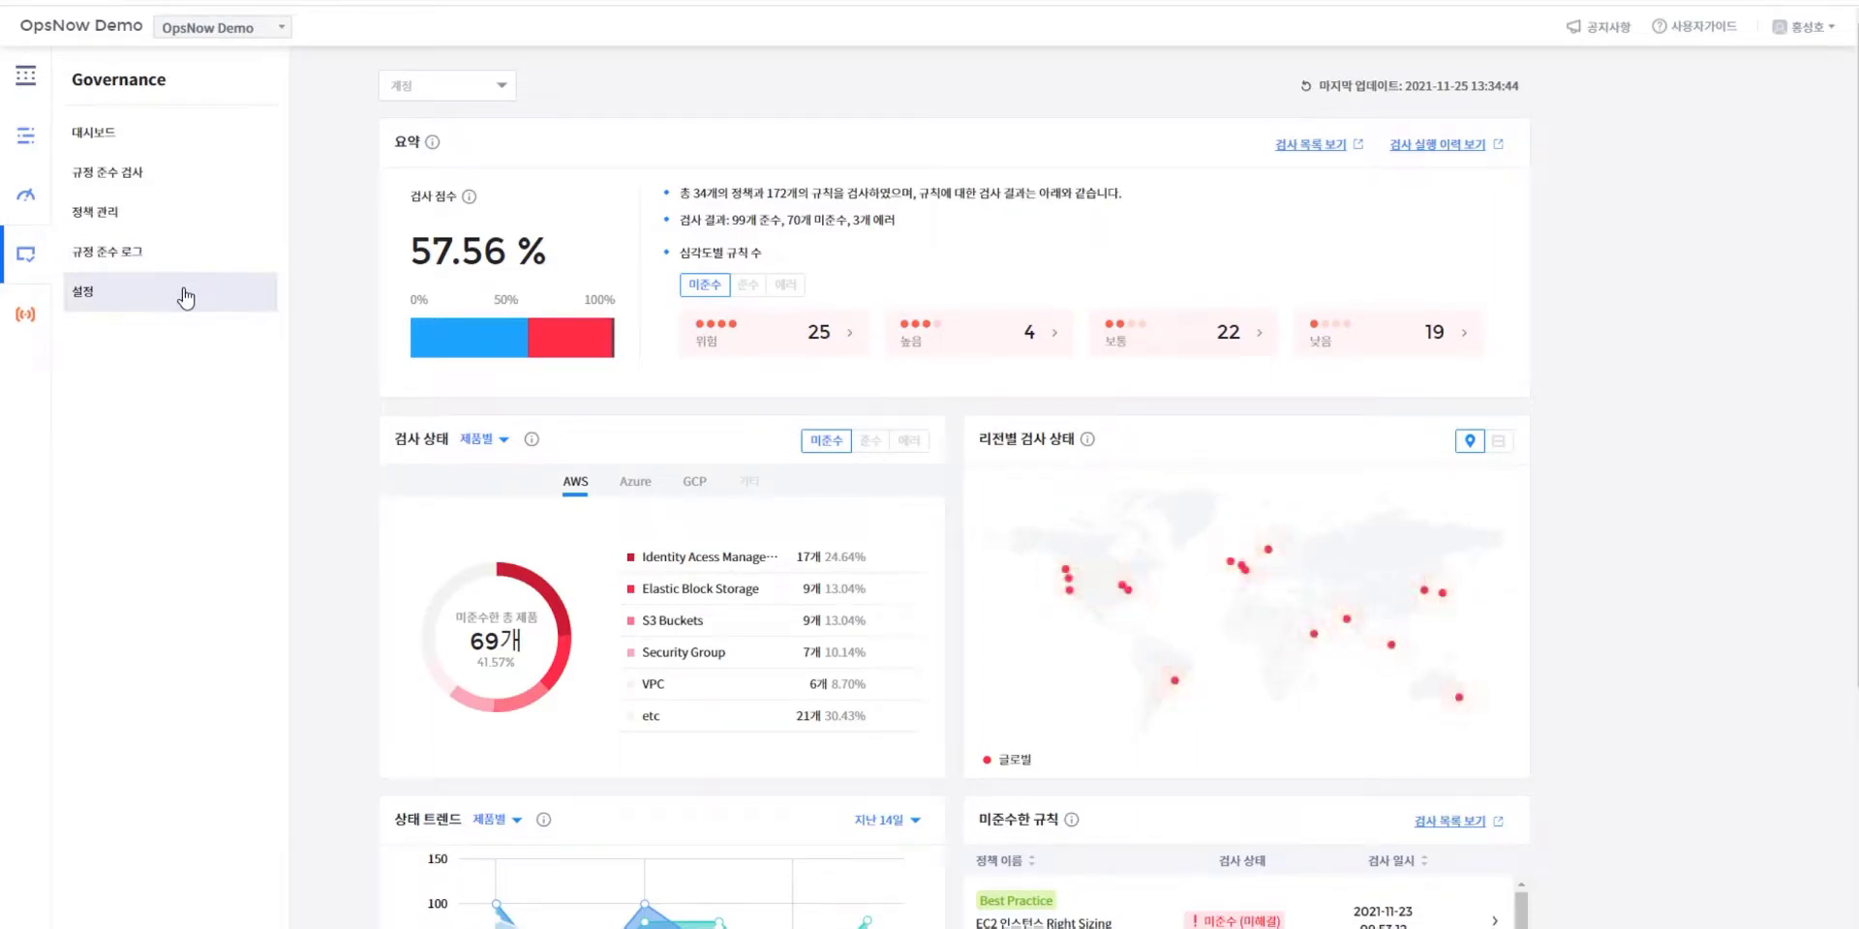
pyautogui.click(181, 233)
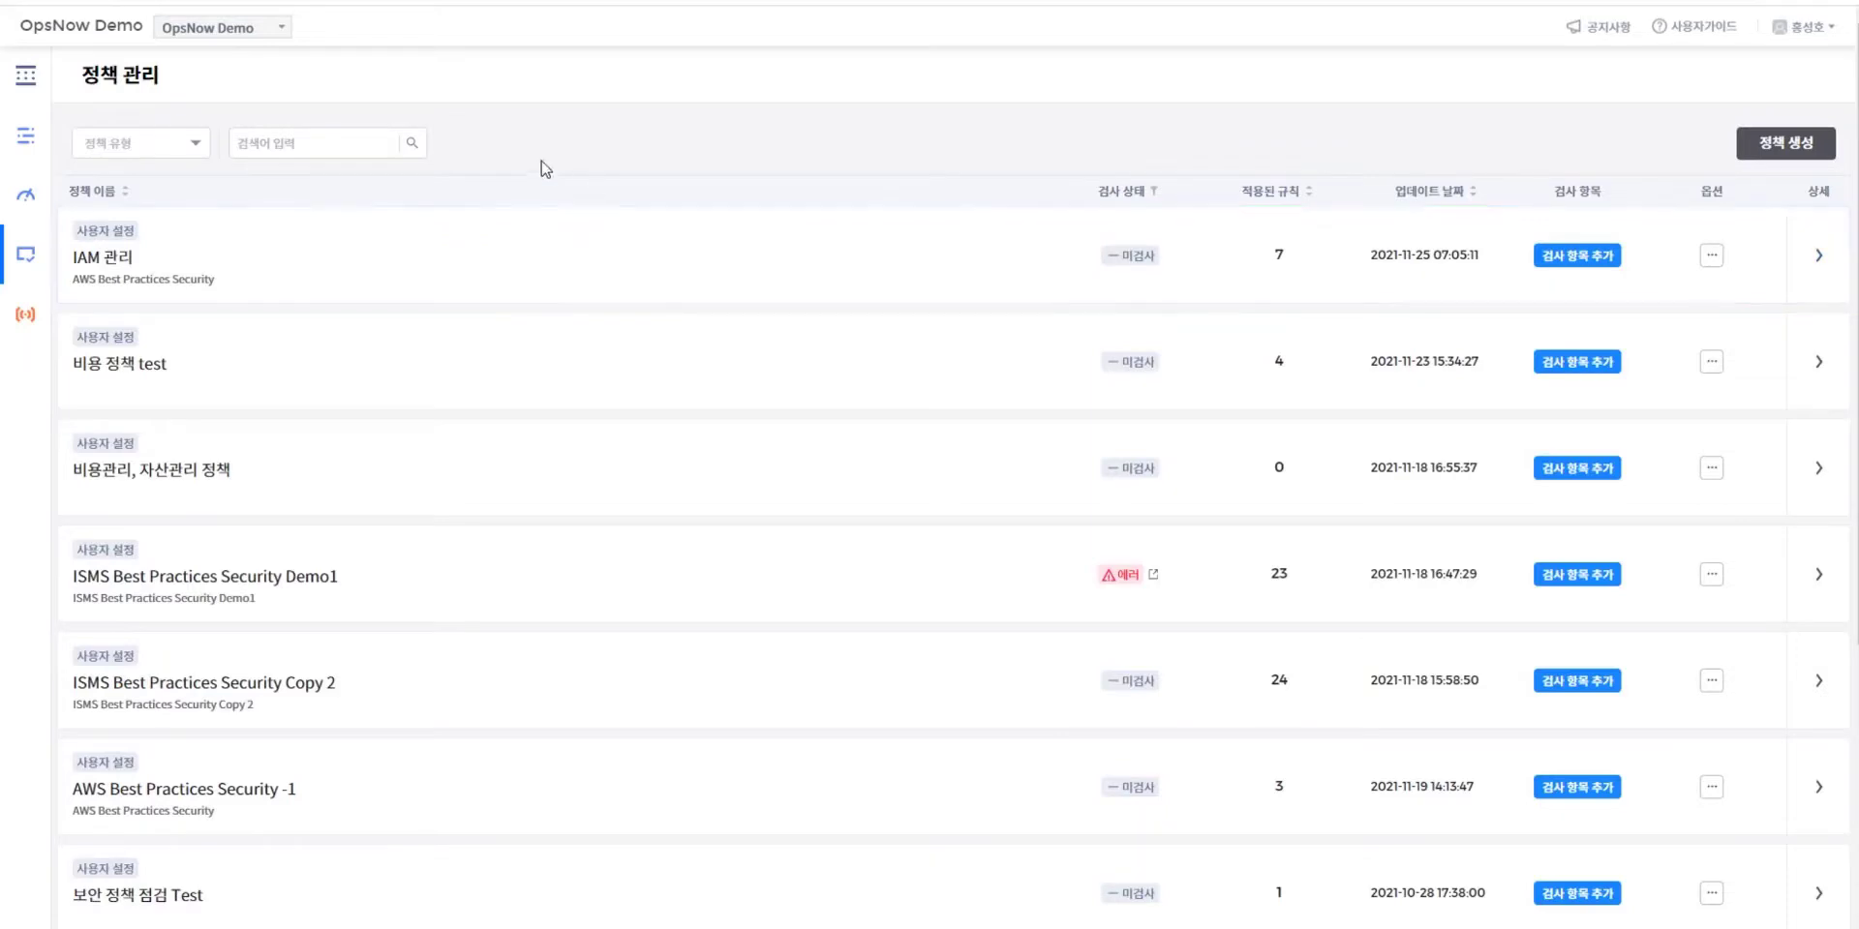
pyautogui.scroll(-5, 416, 281)
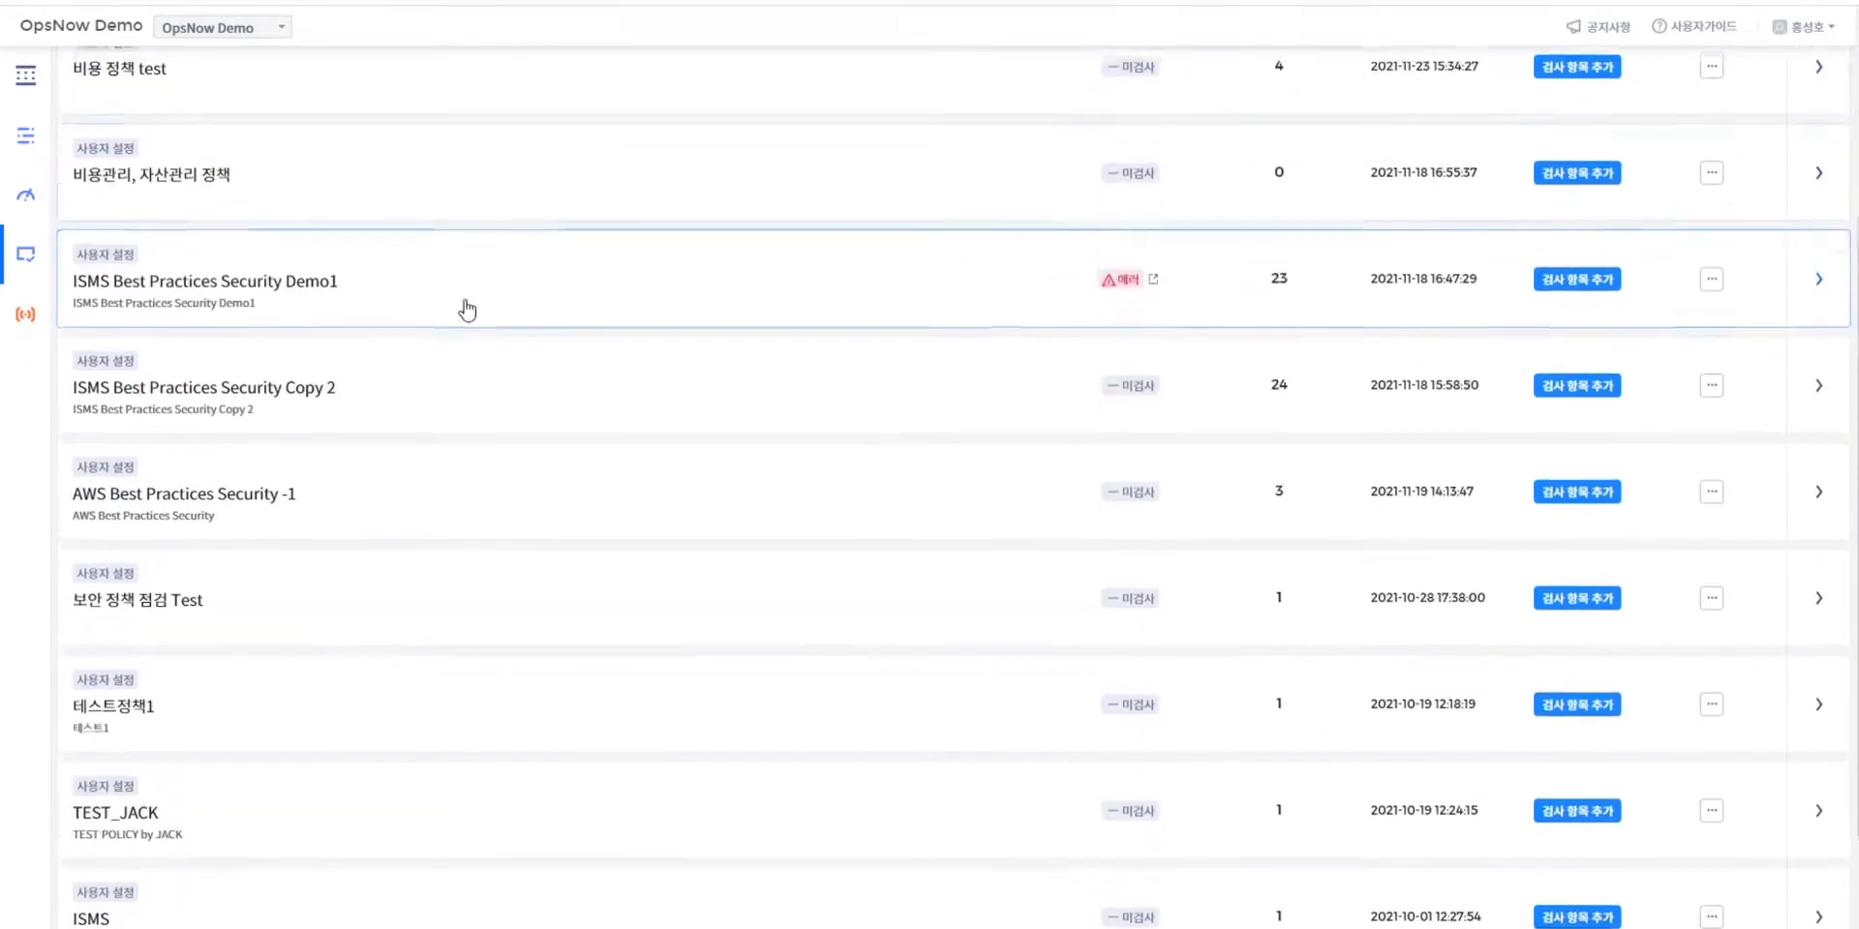
# - Filter the policy list to system policies only (시스템 정책만 보기), and switch the filter to user-defined policies only (사용자 설정만 보기)
pyautogui.scroll(2, 571, 330)
pyautogui.scroll(3, 585, 340)
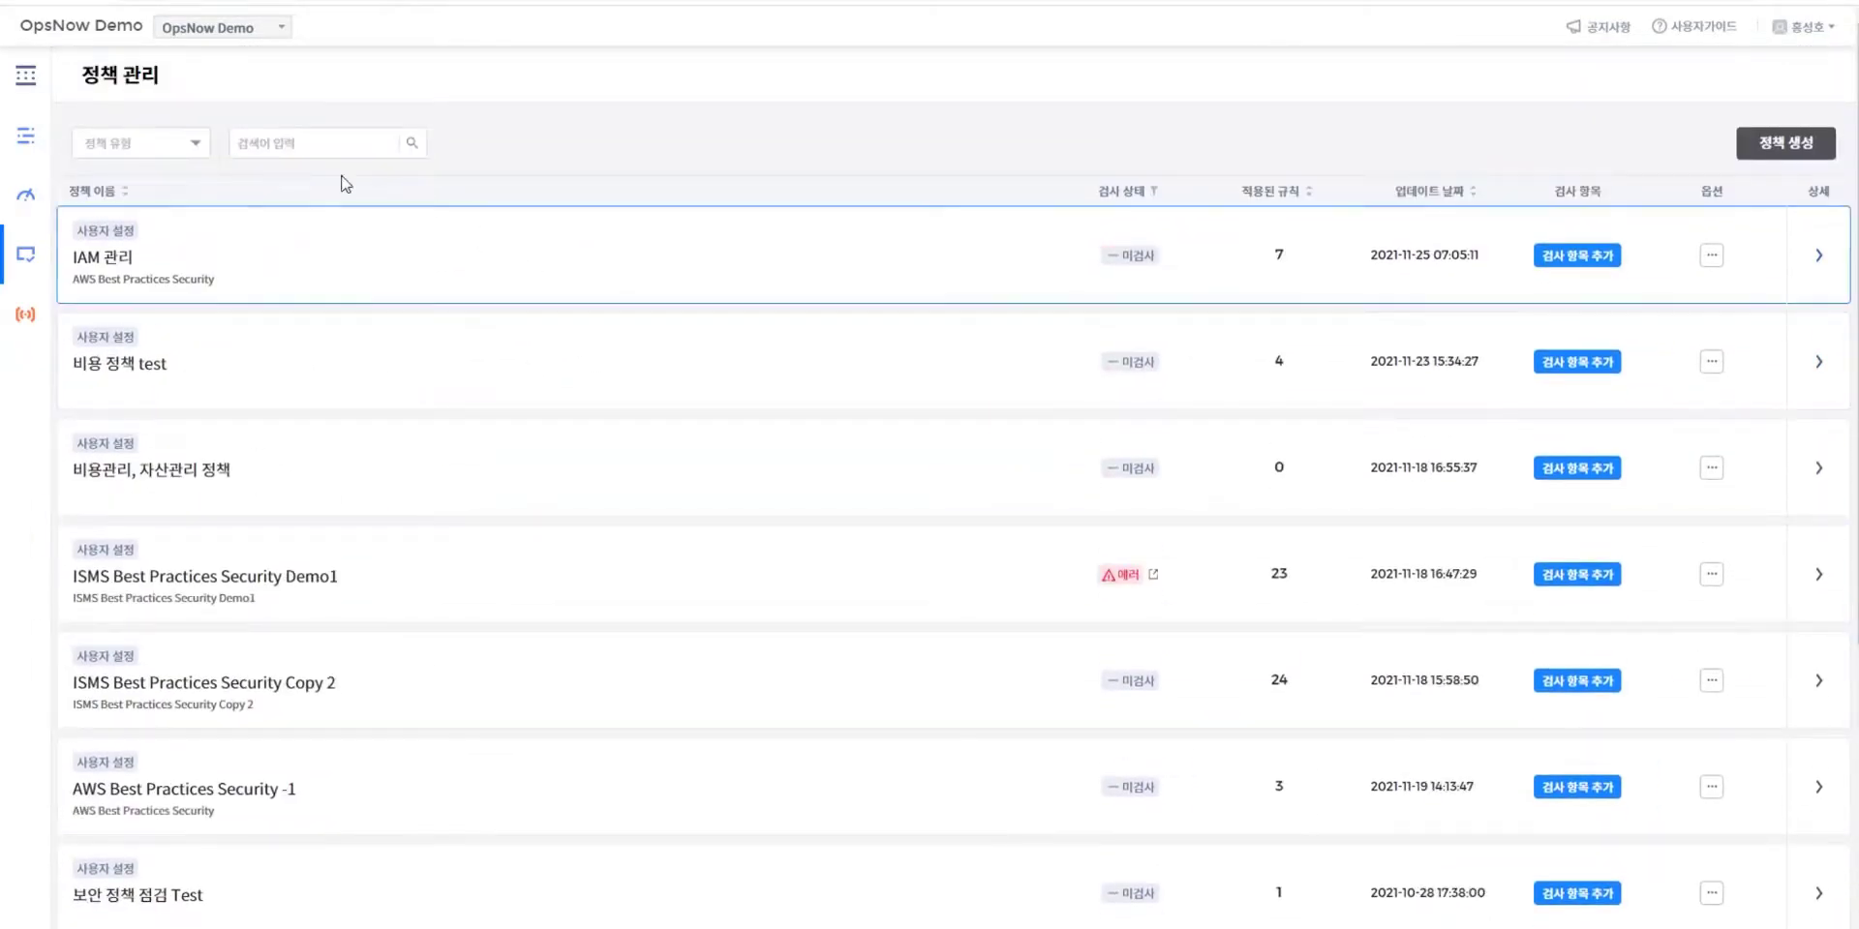
pyautogui.click(153, 152)
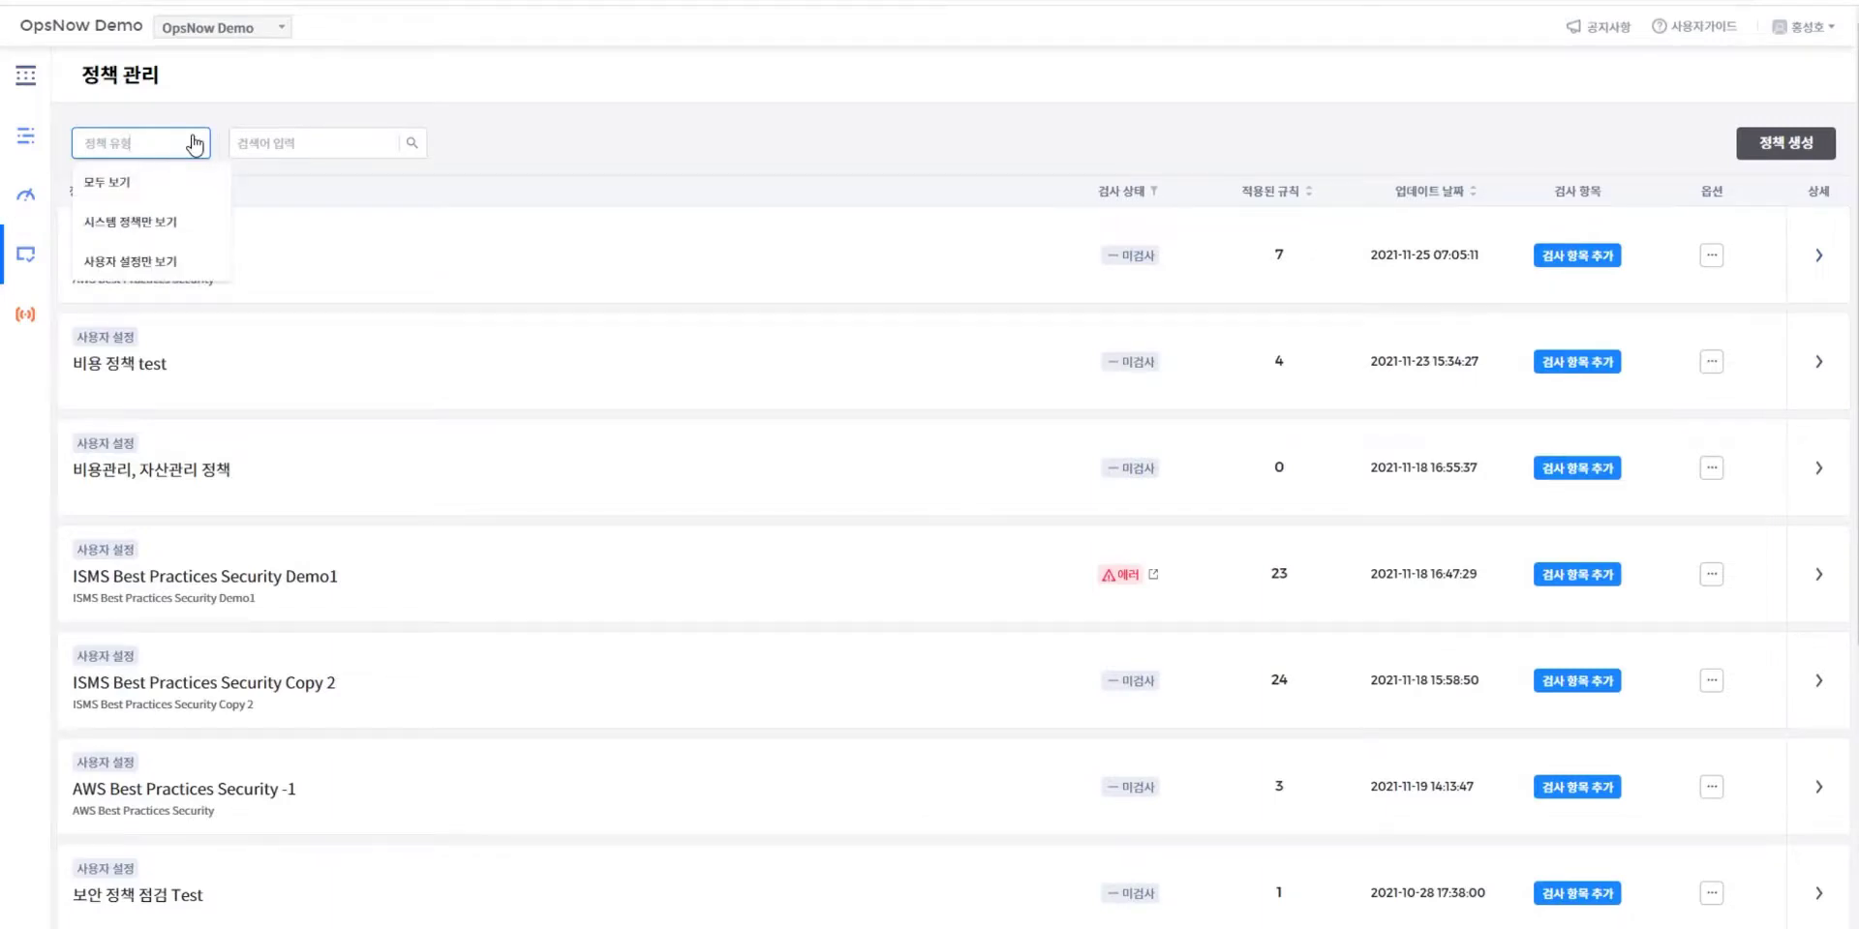
pyautogui.click(179, 227)
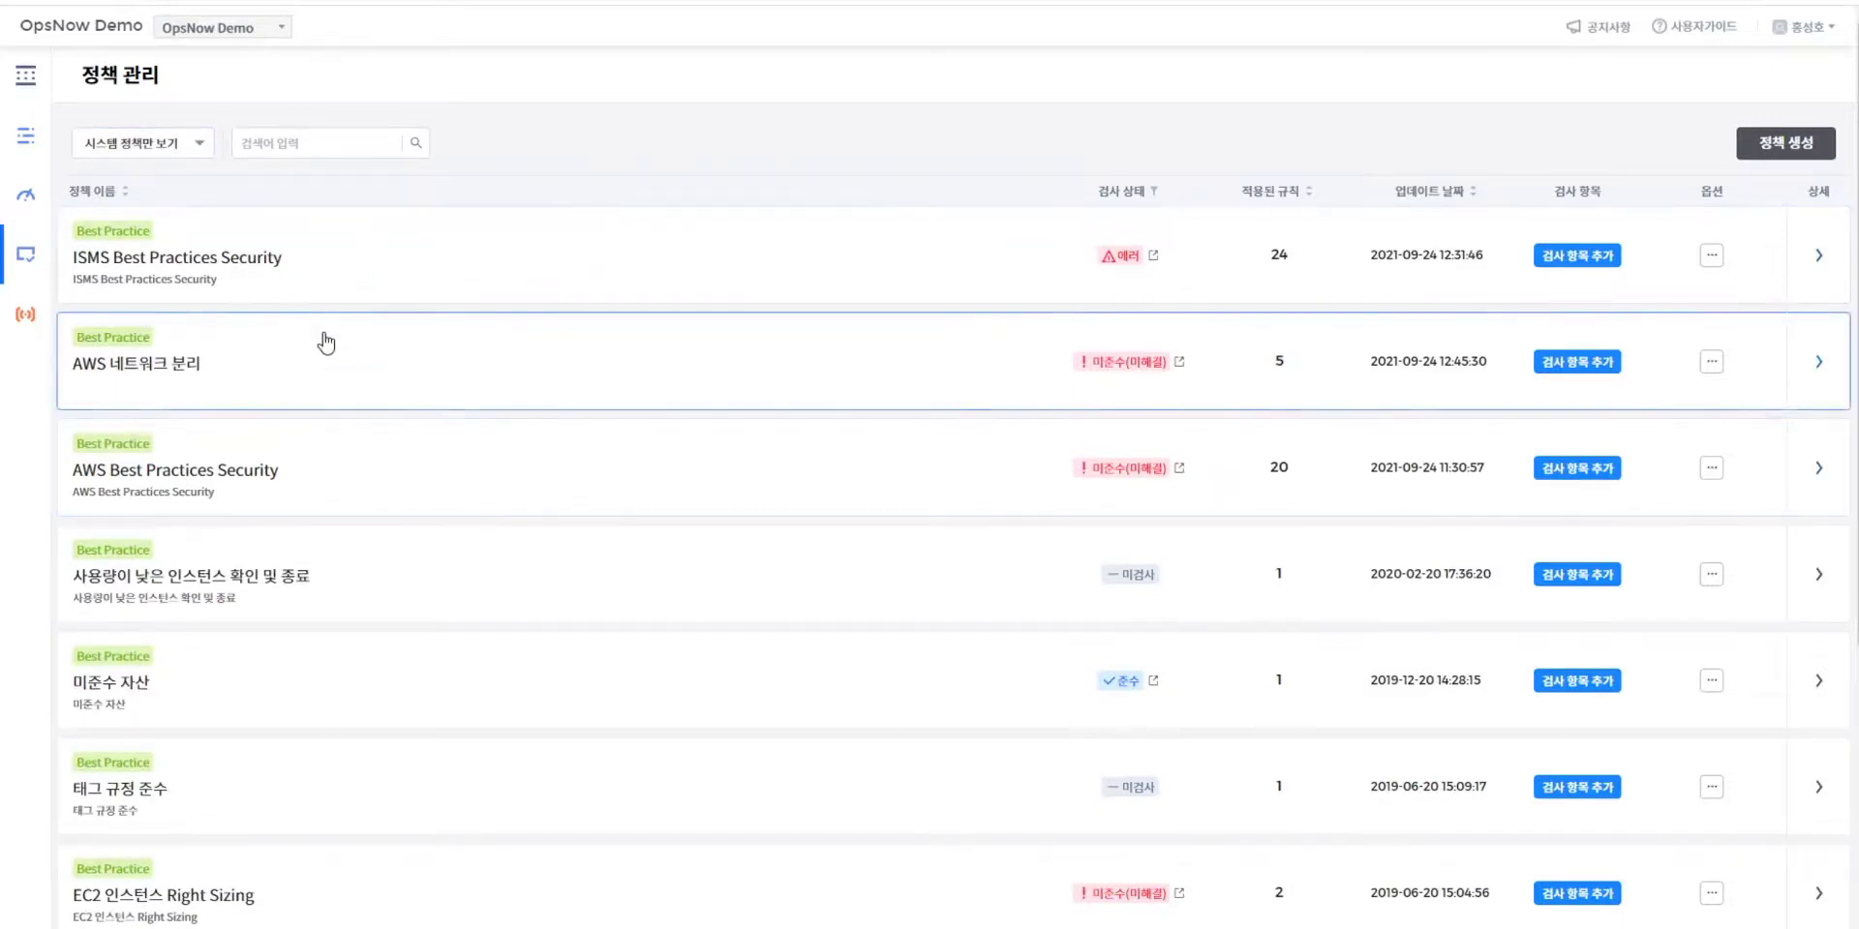
pyautogui.click(126, 145)
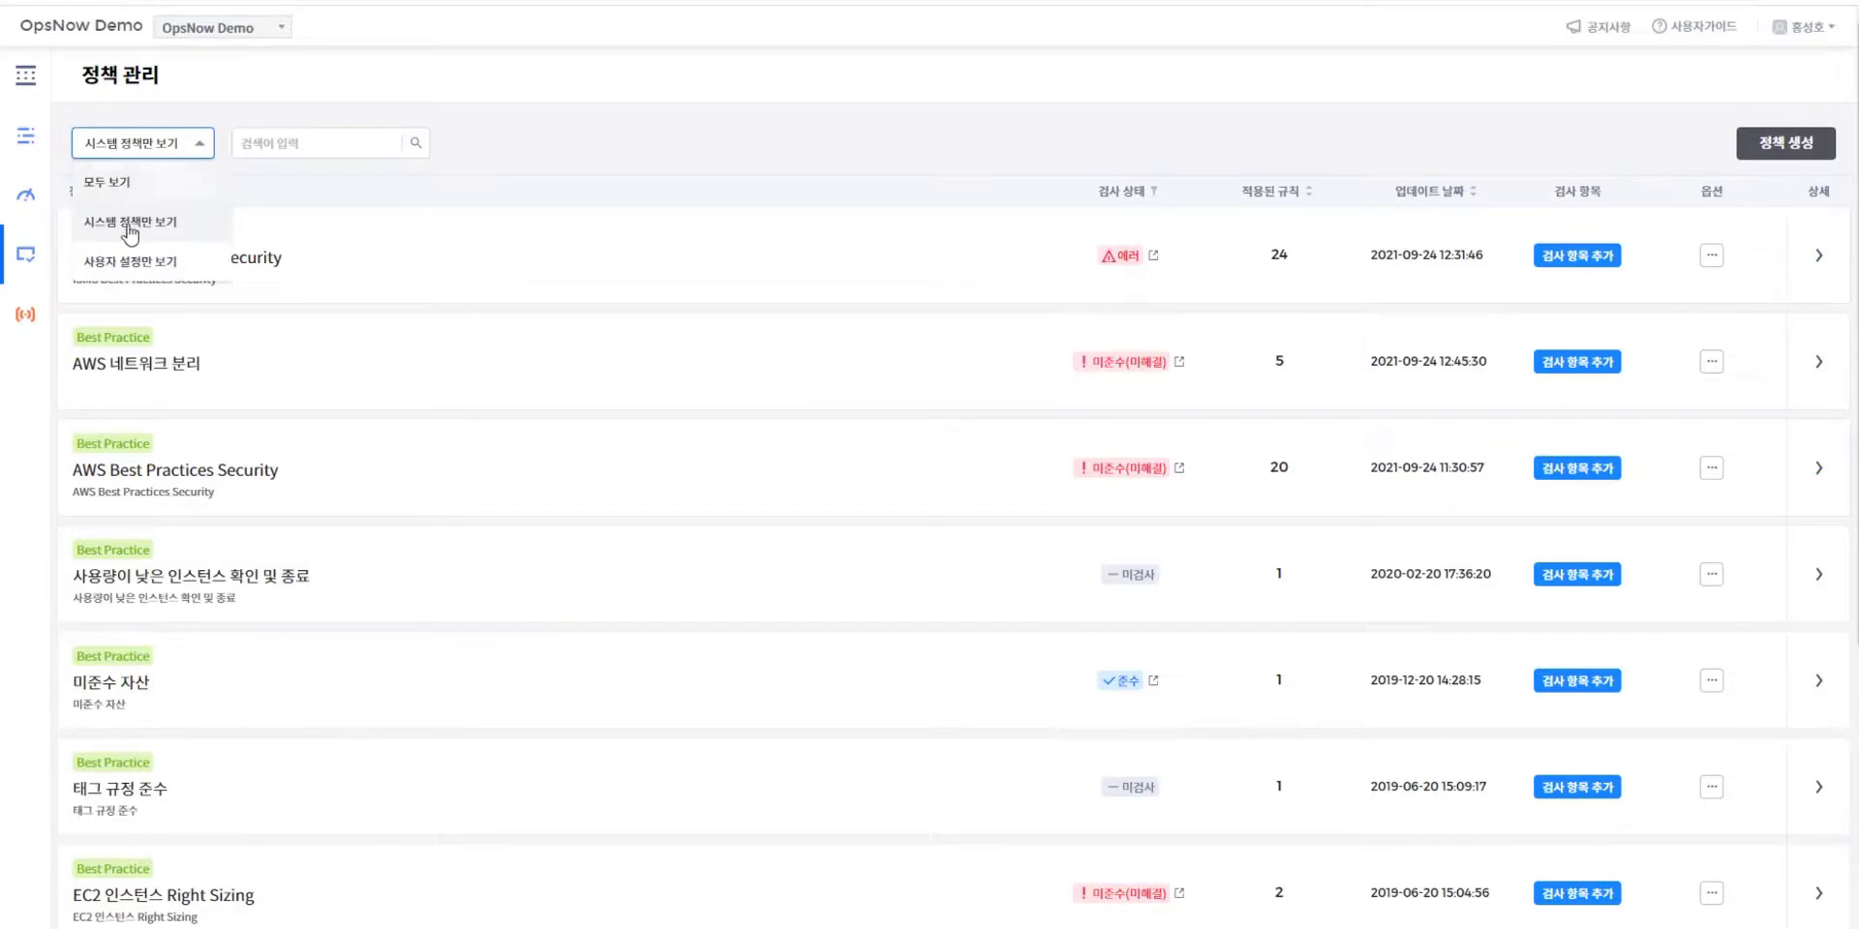
pyautogui.click(128, 259)
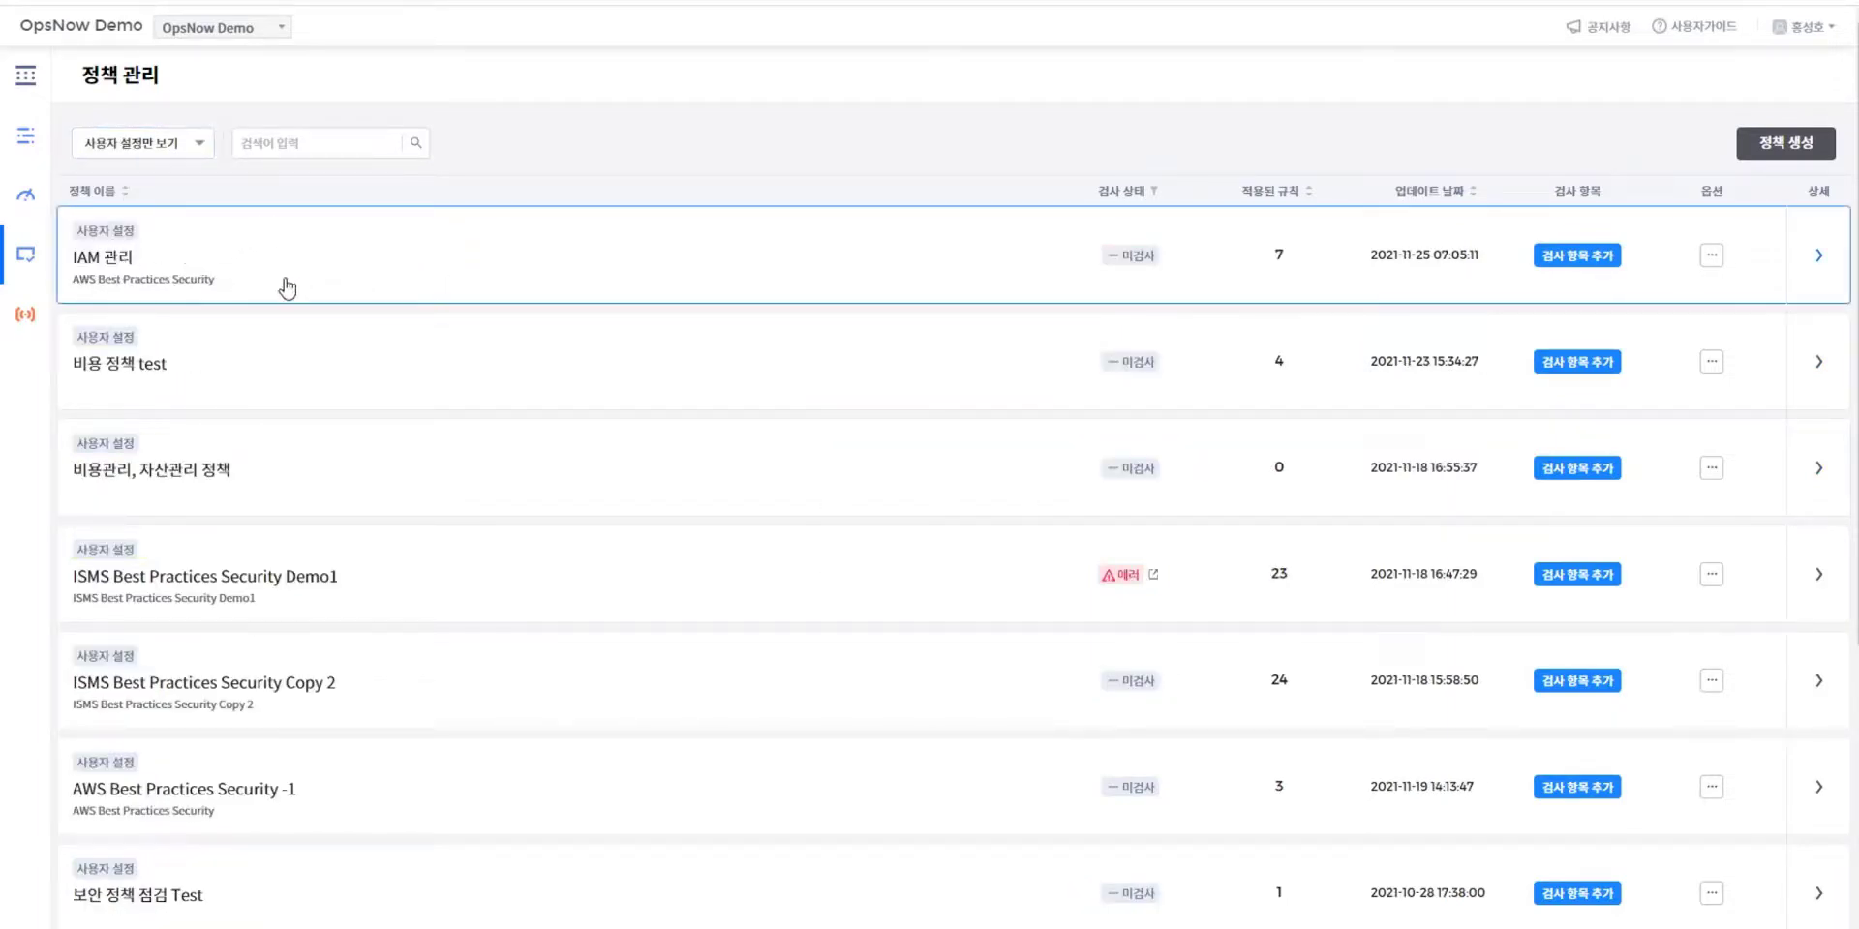
# - Show only system policies, open the ISMS Best Practices Security policy and look through its applied rules (적용된 규칙)
pyautogui.click(169, 143)
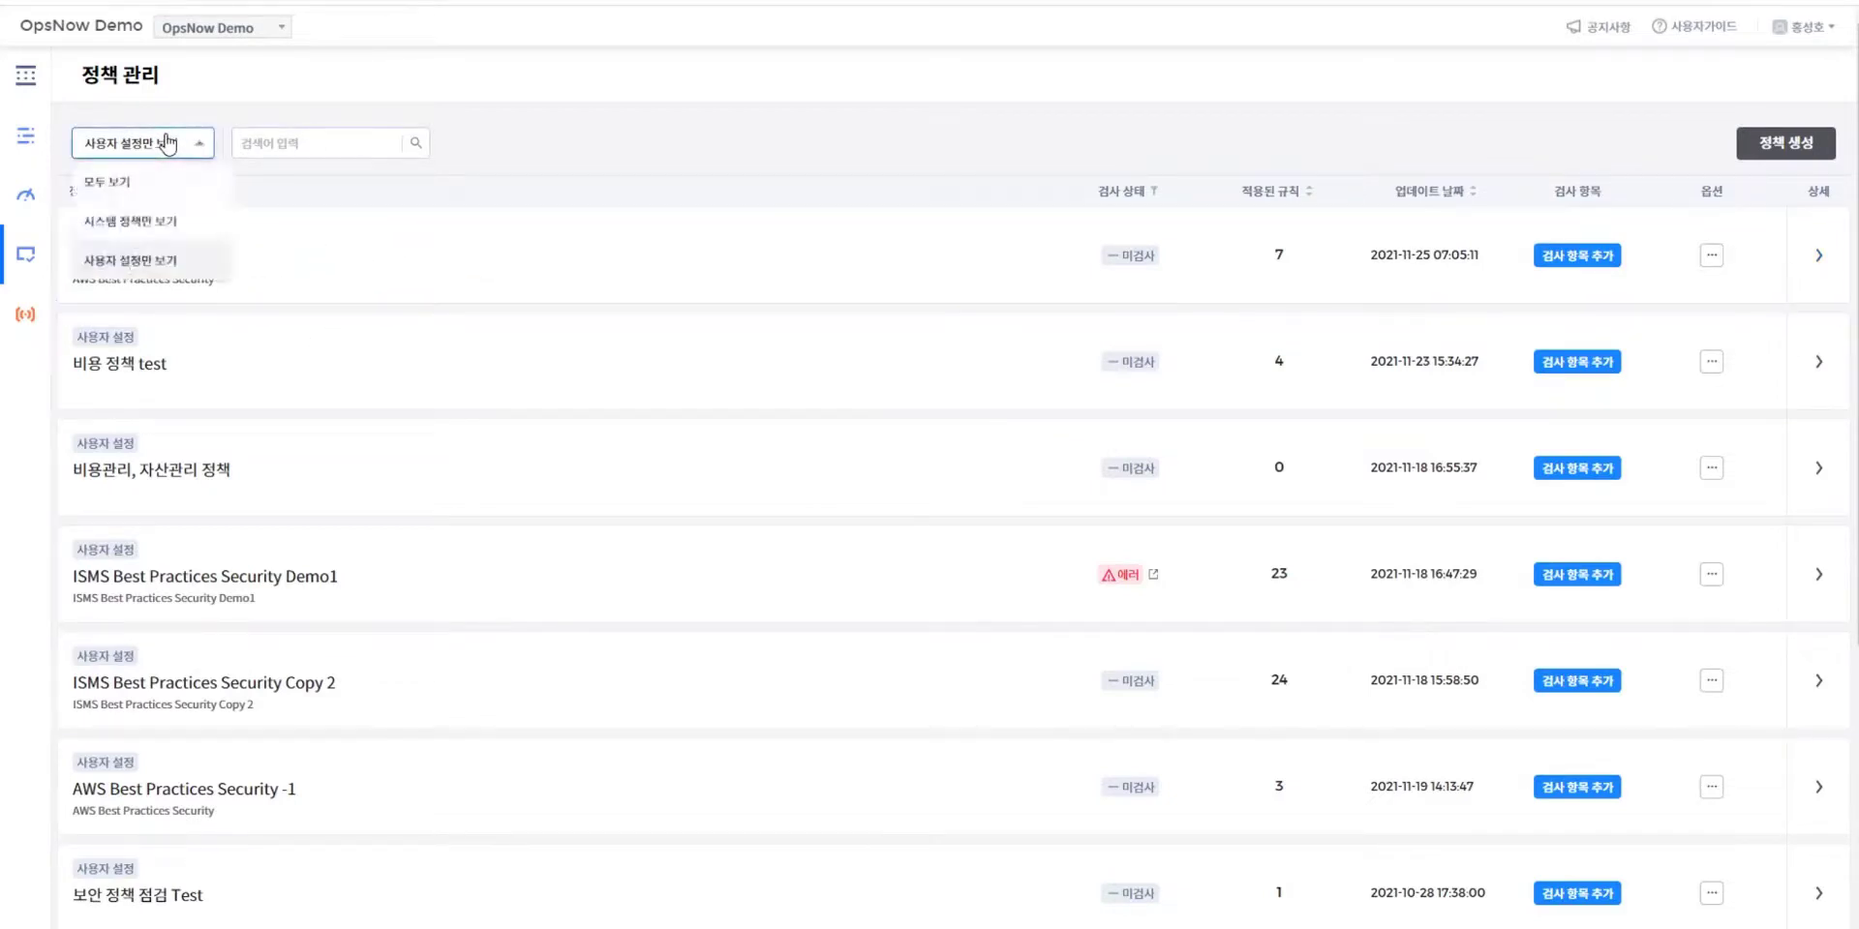
pyautogui.click(186, 219)
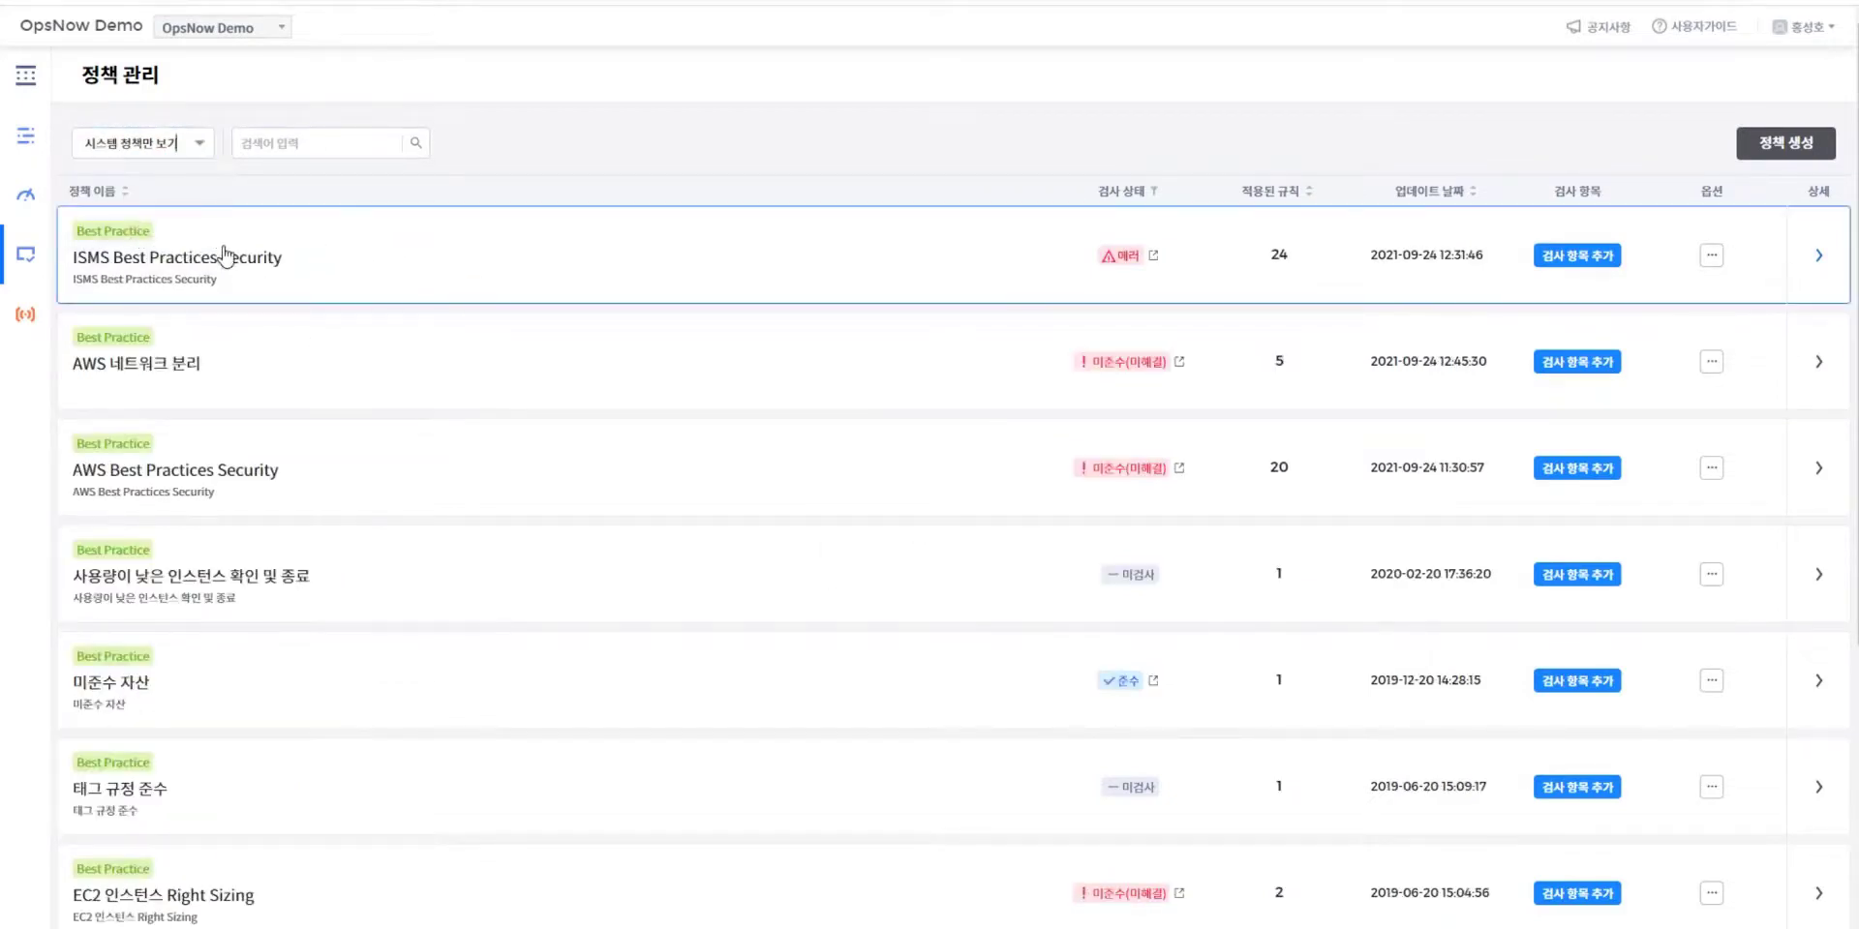
pyautogui.click(390, 257)
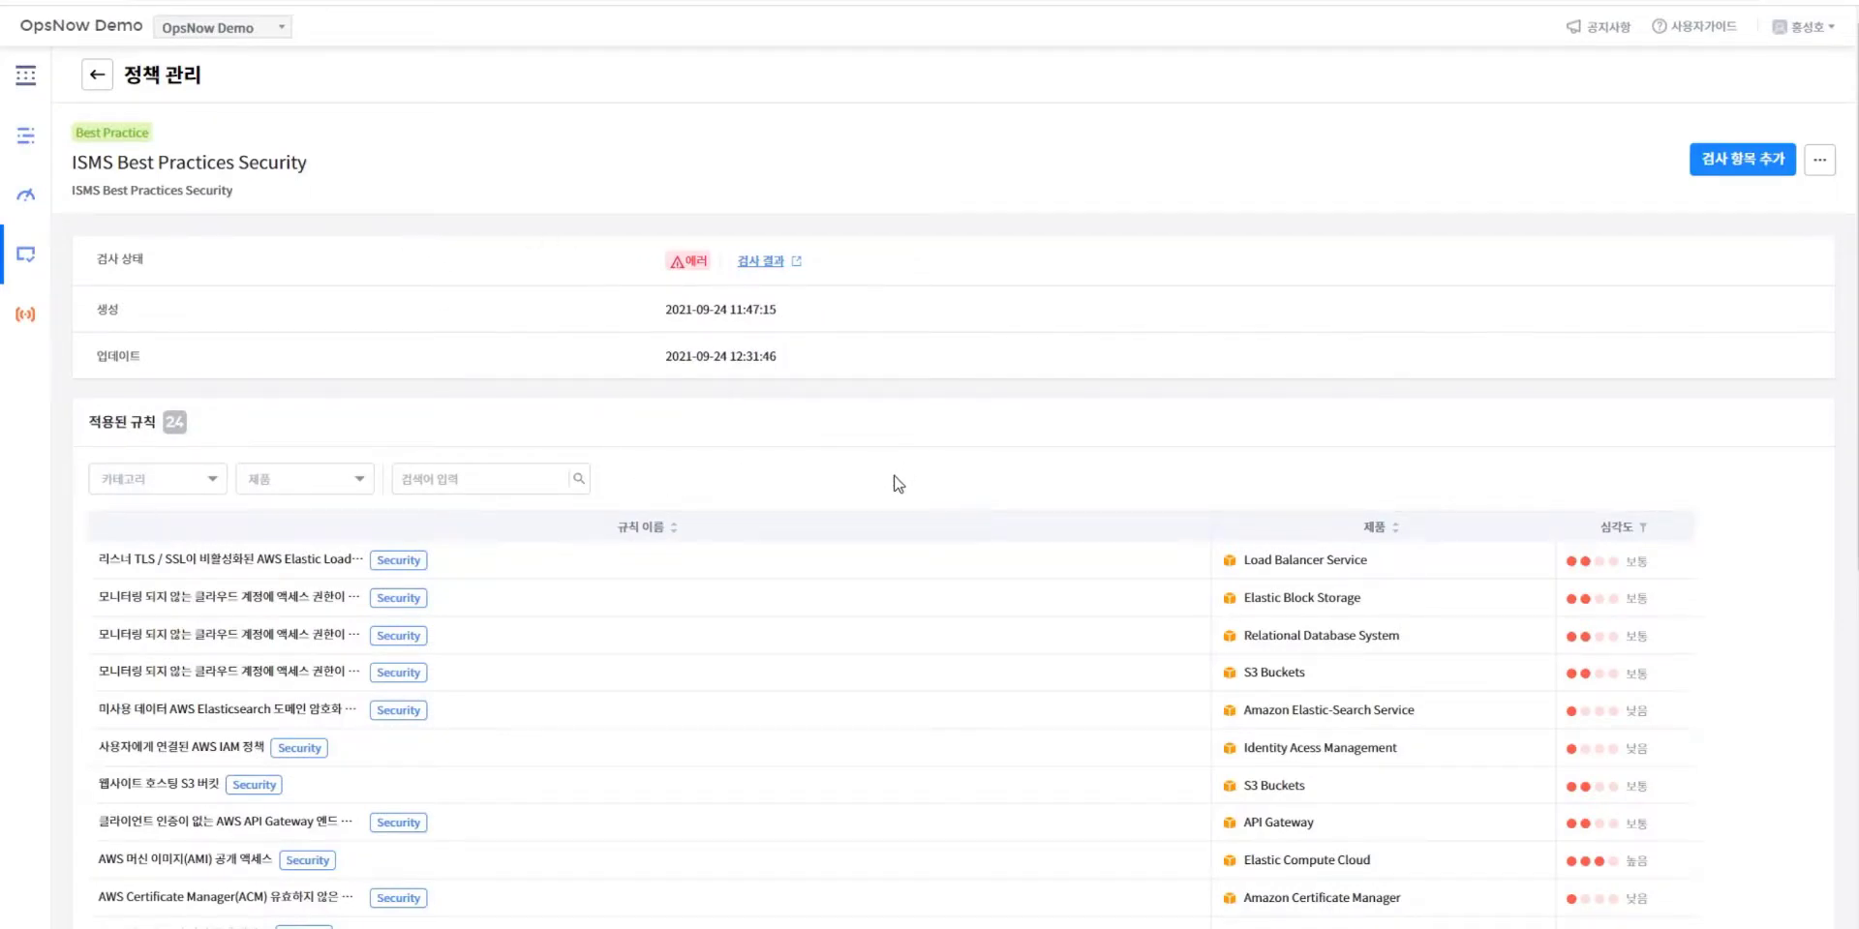
pyautogui.scroll(-1, 871, 486)
pyautogui.scroll(-1, 581, 503)
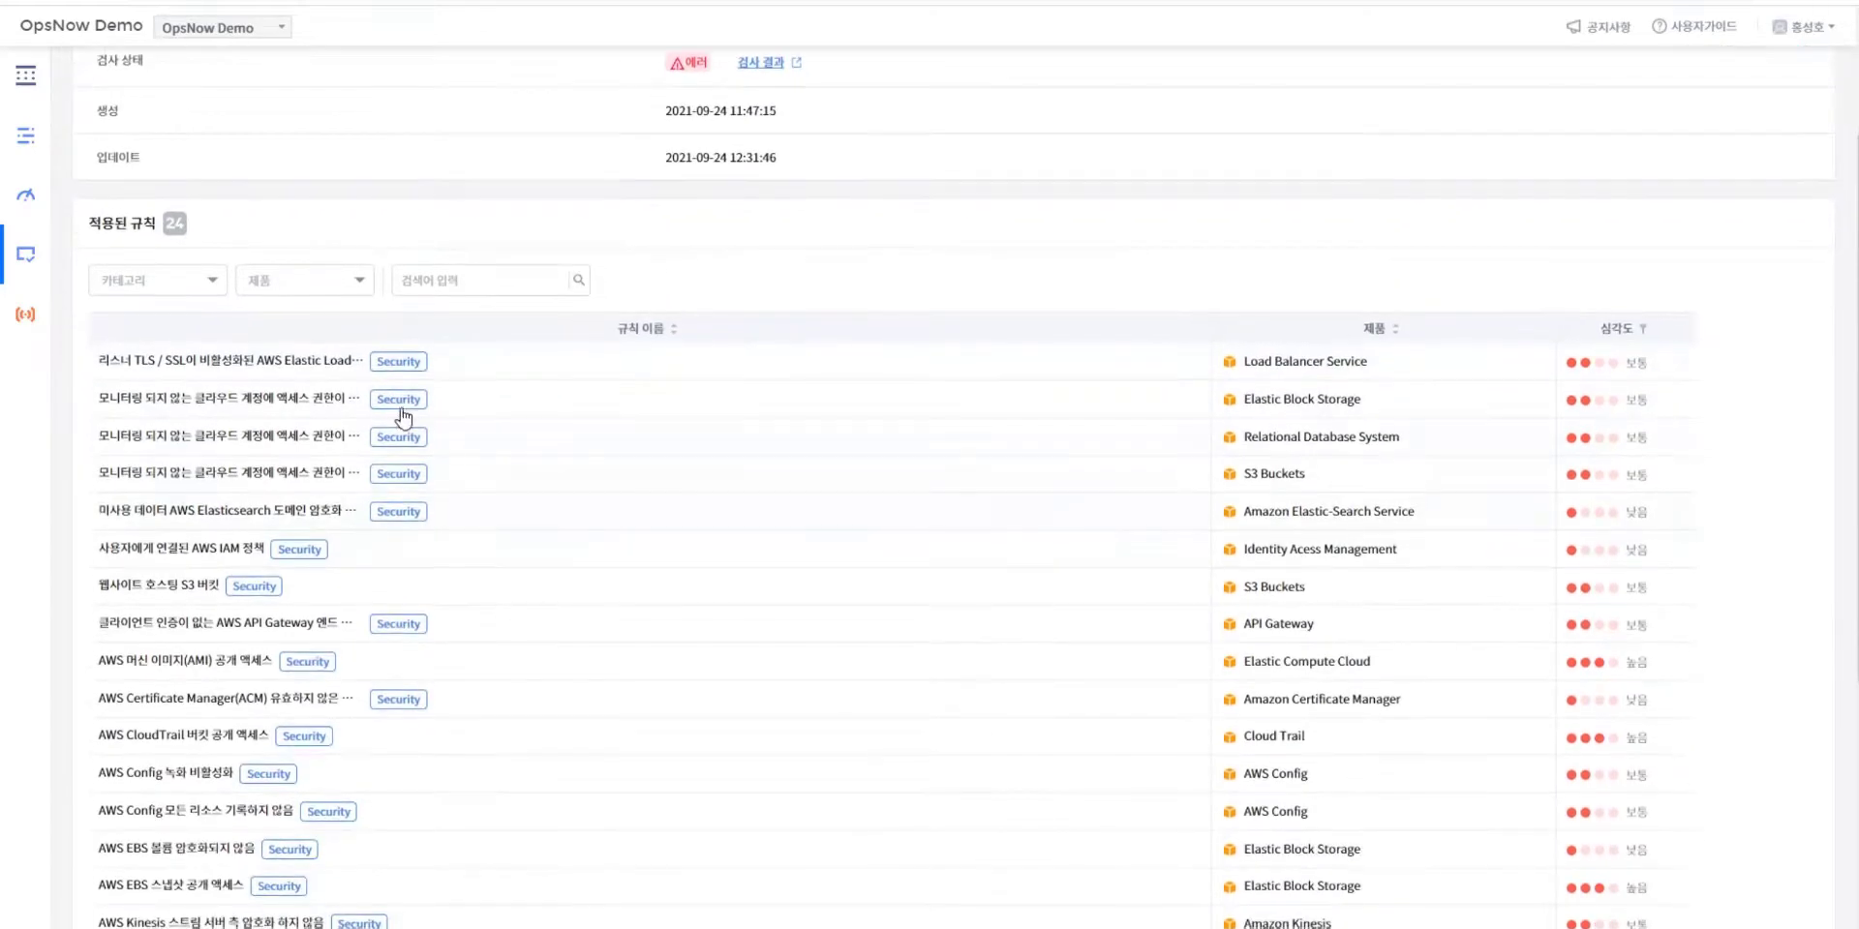
pyautogui.scroll(-1, 264, 455)
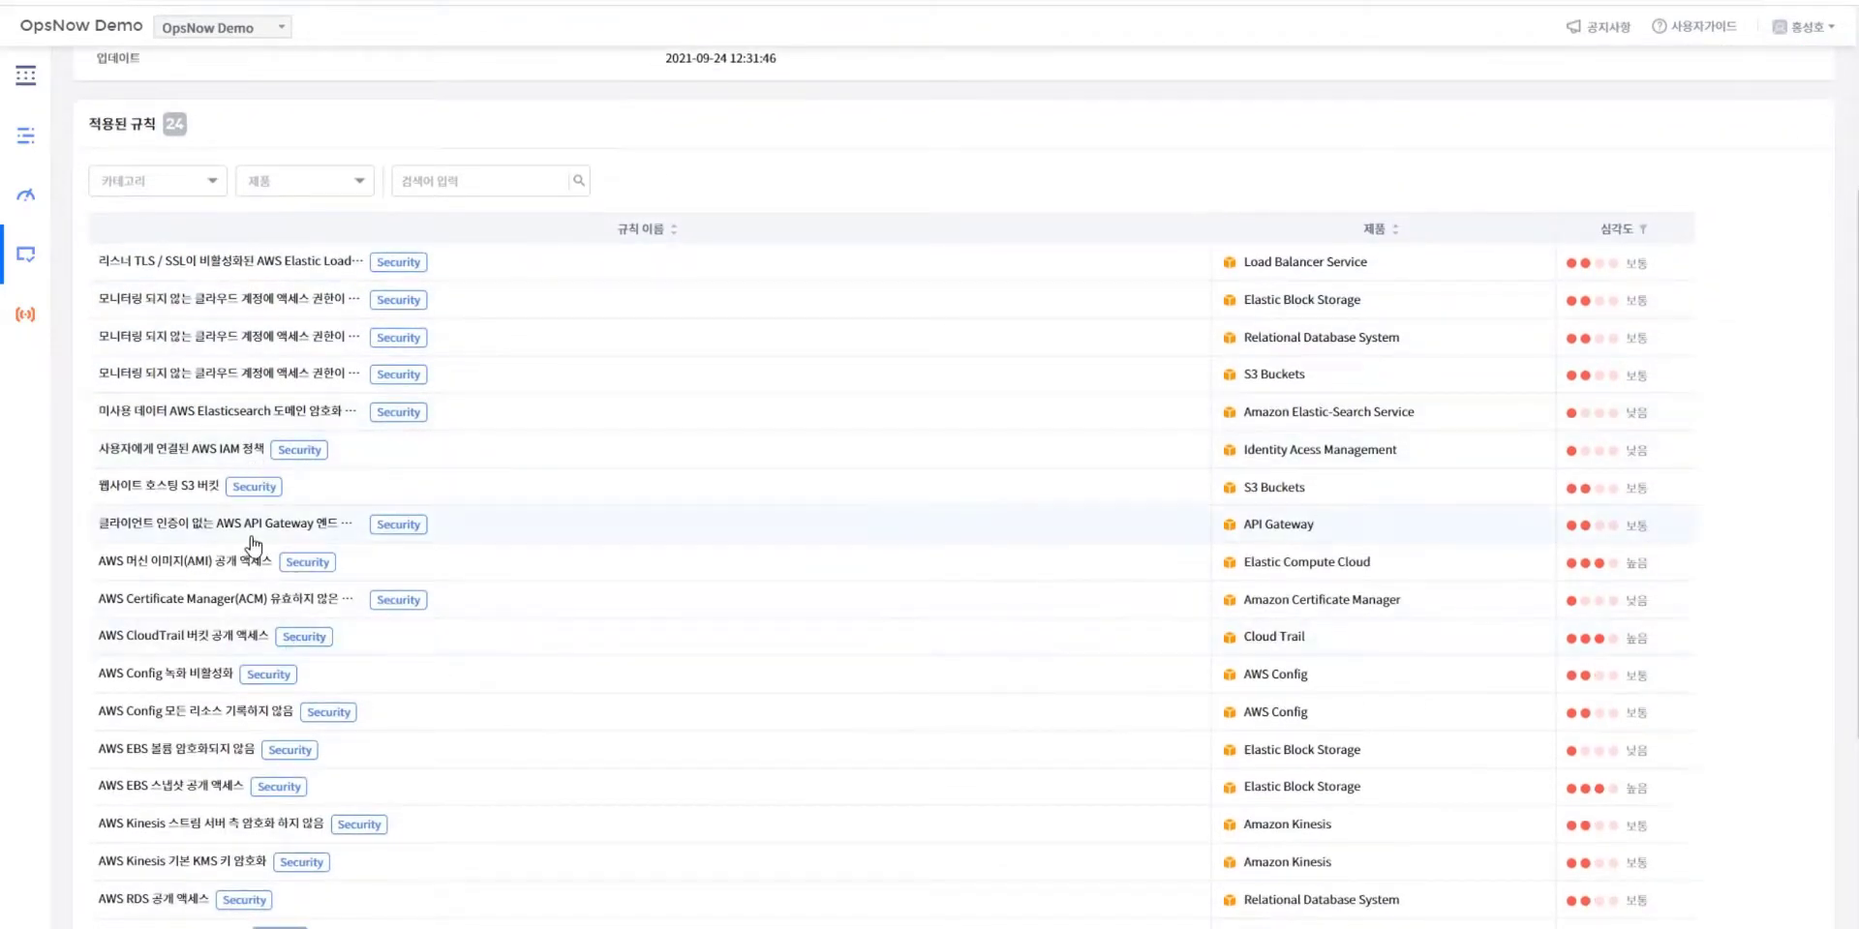
pyautogui.scroll(-2, 271, 429)
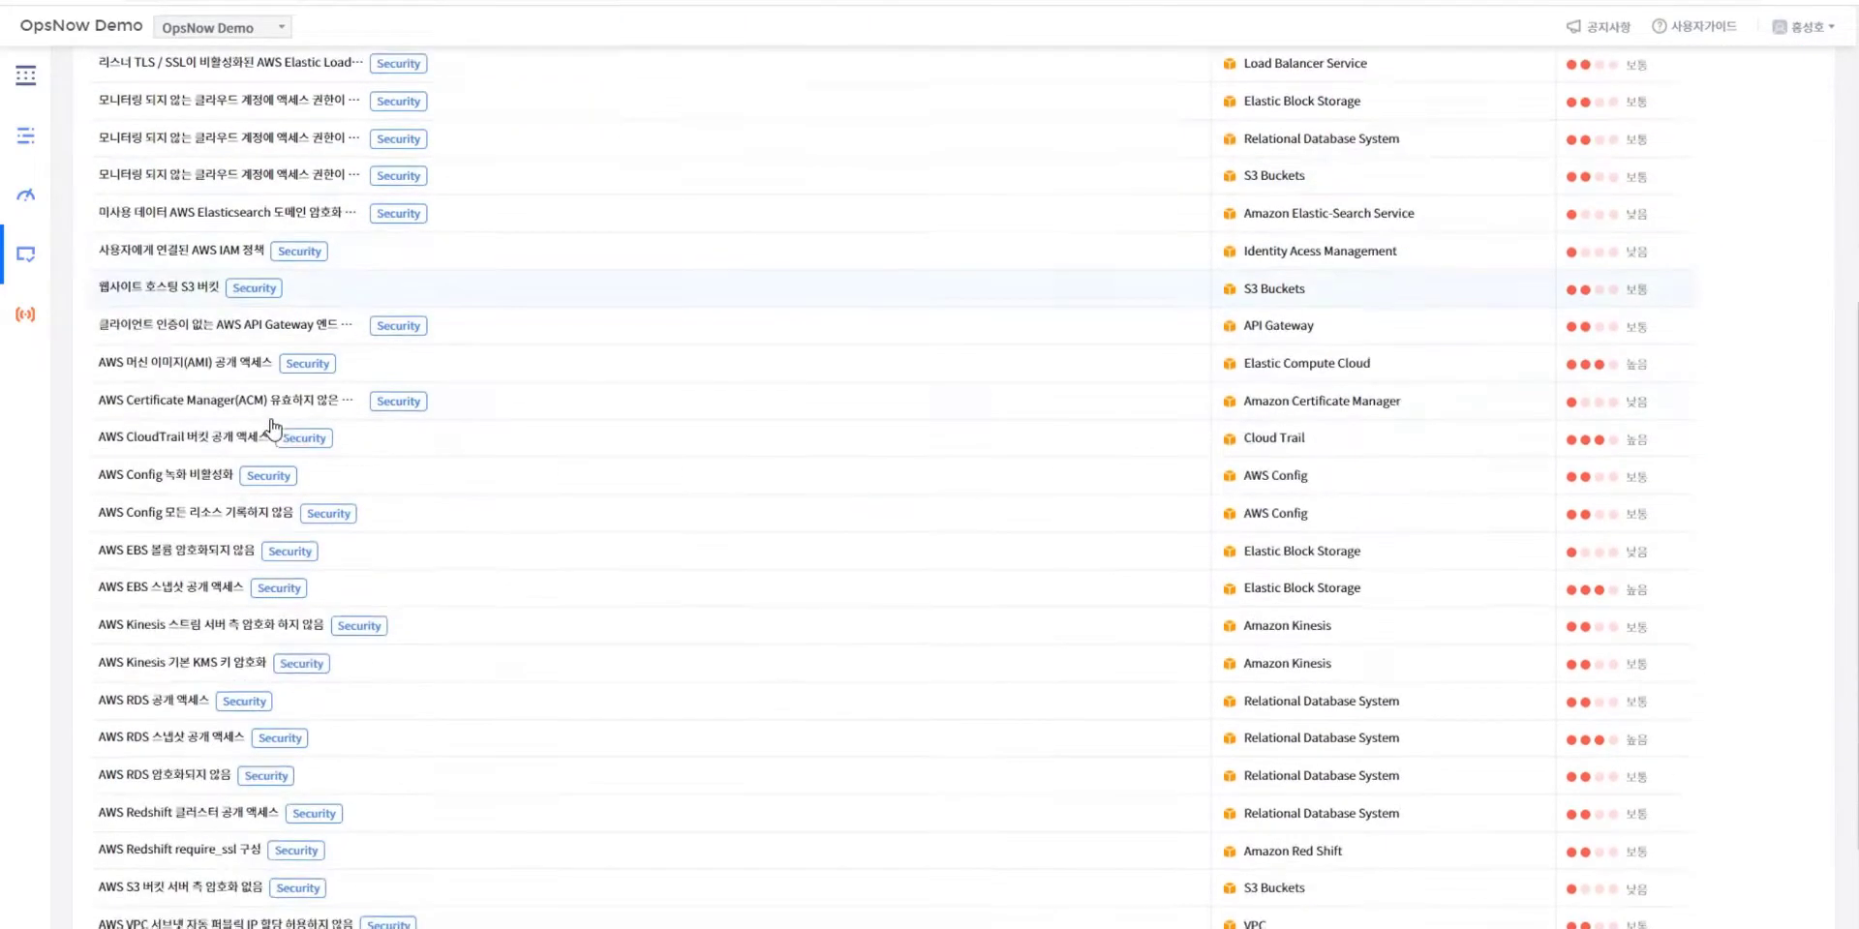
pyautogui.scroll(-1, 310, 566)
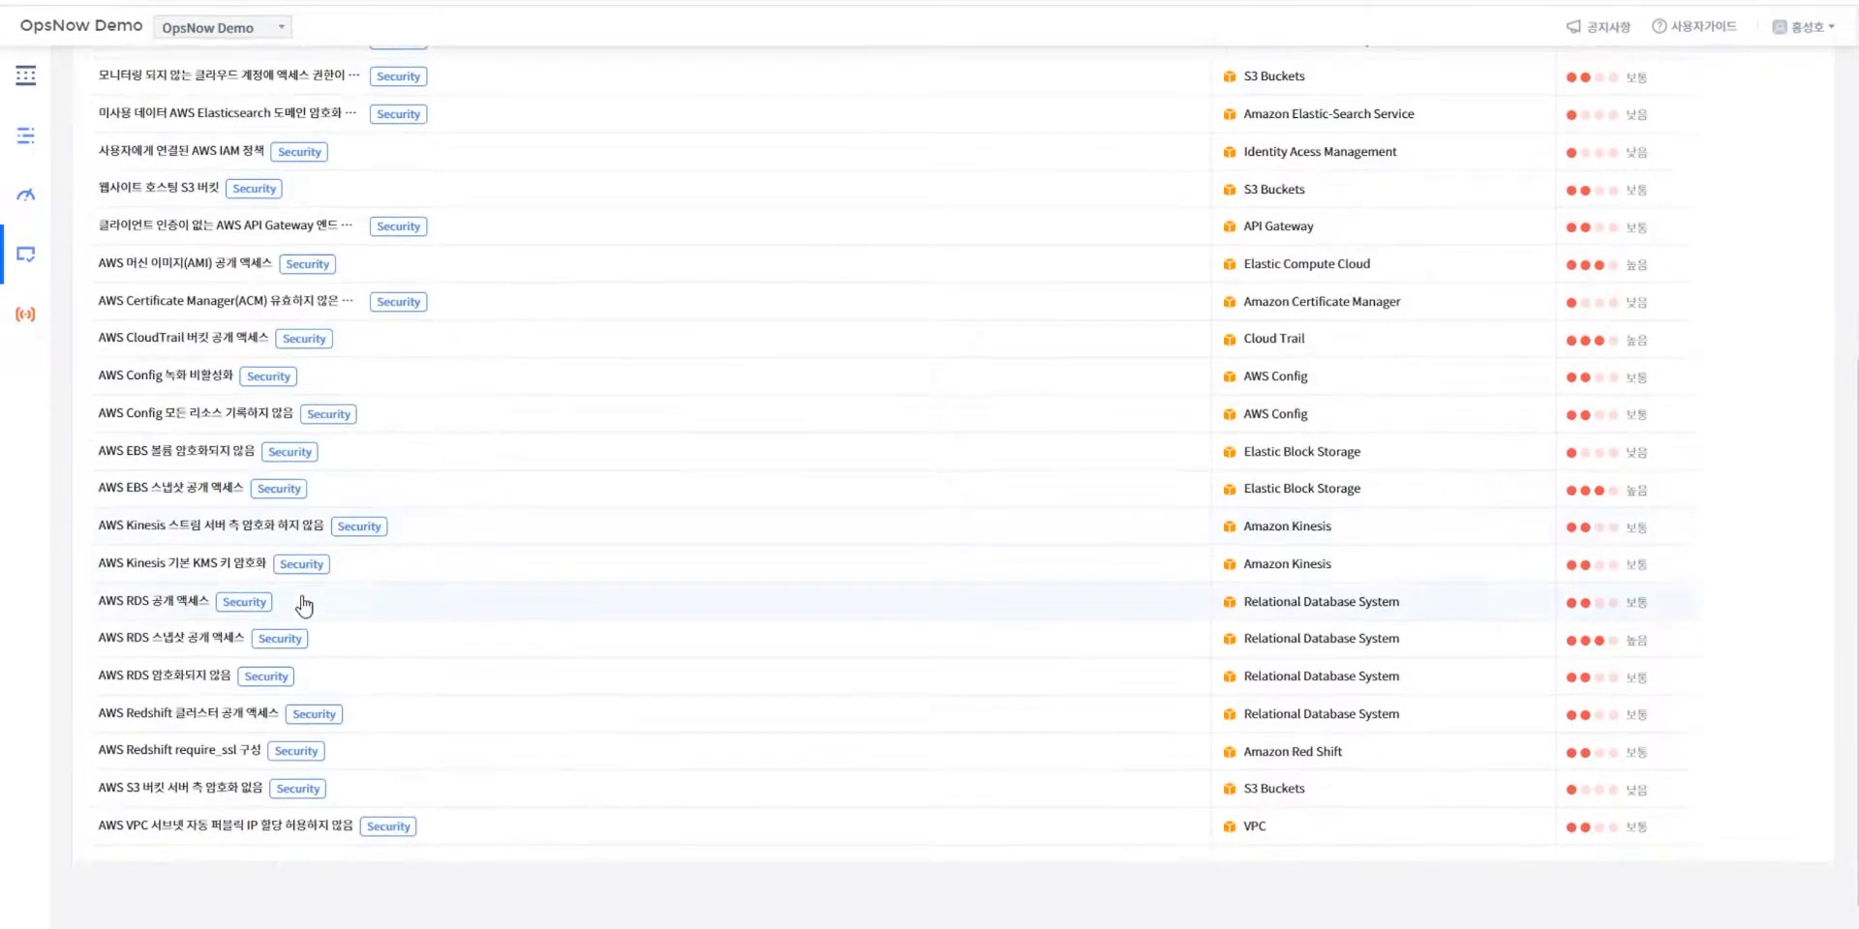
# - Examine the condition and remediation details of the unencrypted EBS volume rule (AWS EBS 볼륨 암호화되지 않음), and close them
pyautogui.click(177, 467)
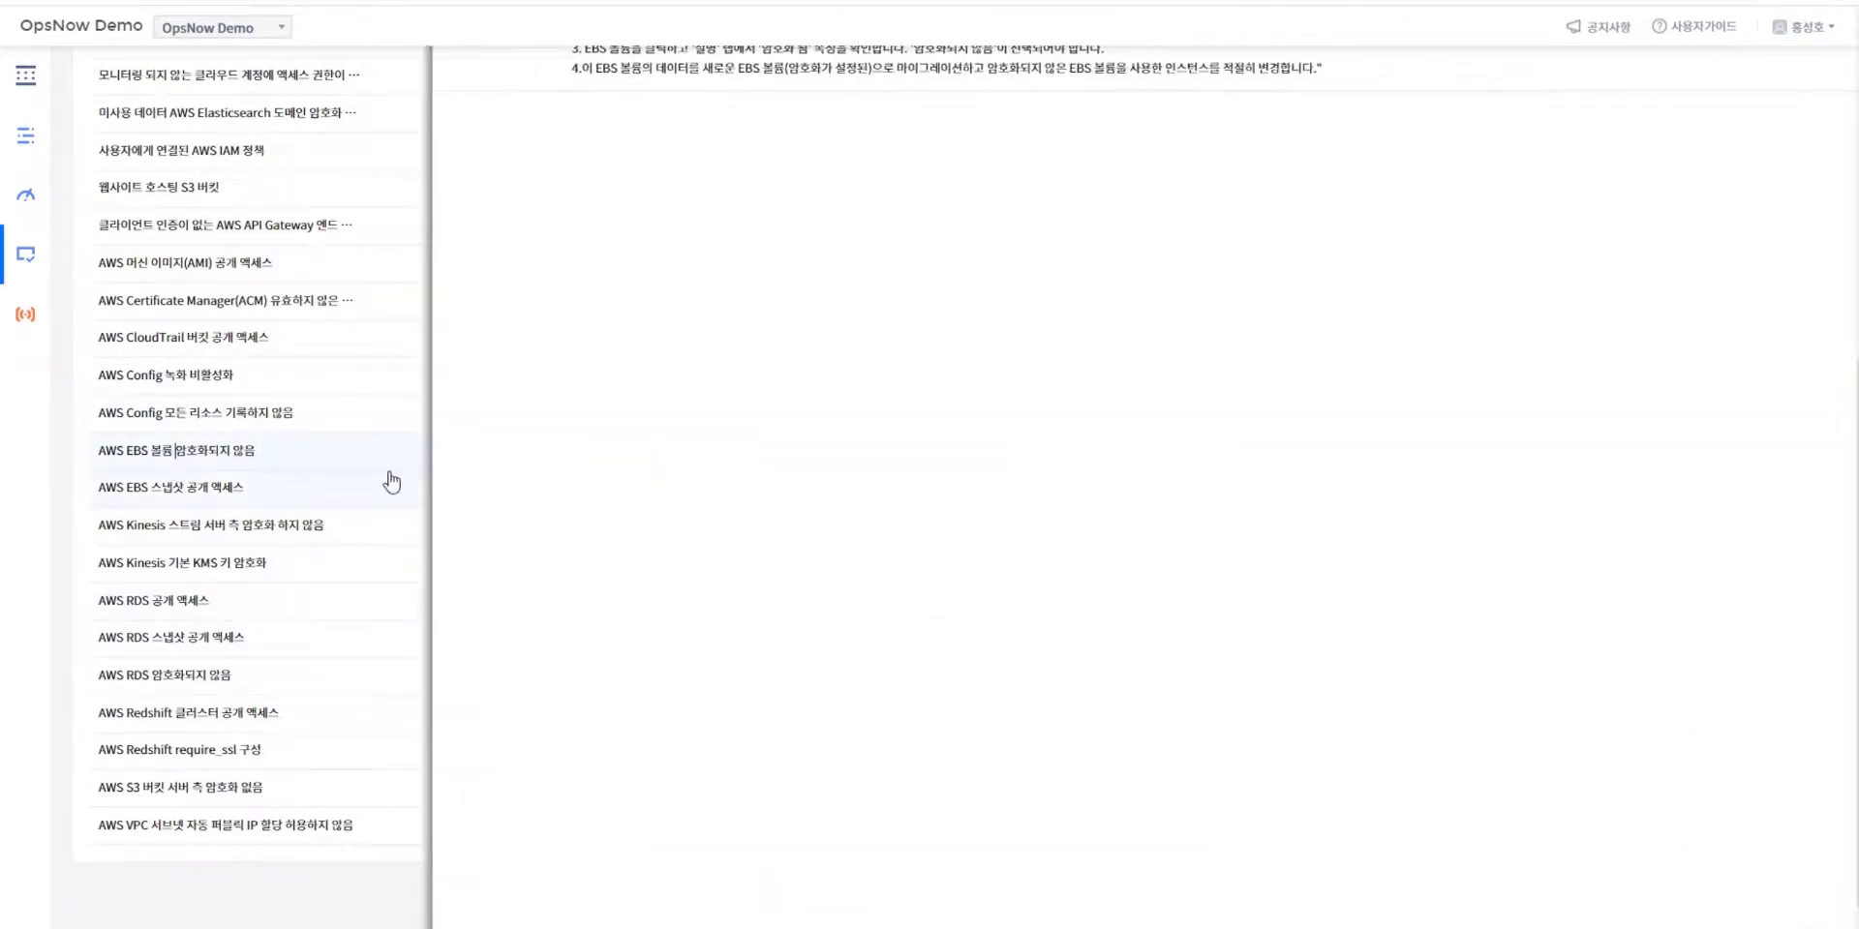
pyautogui.scroll(6, 575, 509)
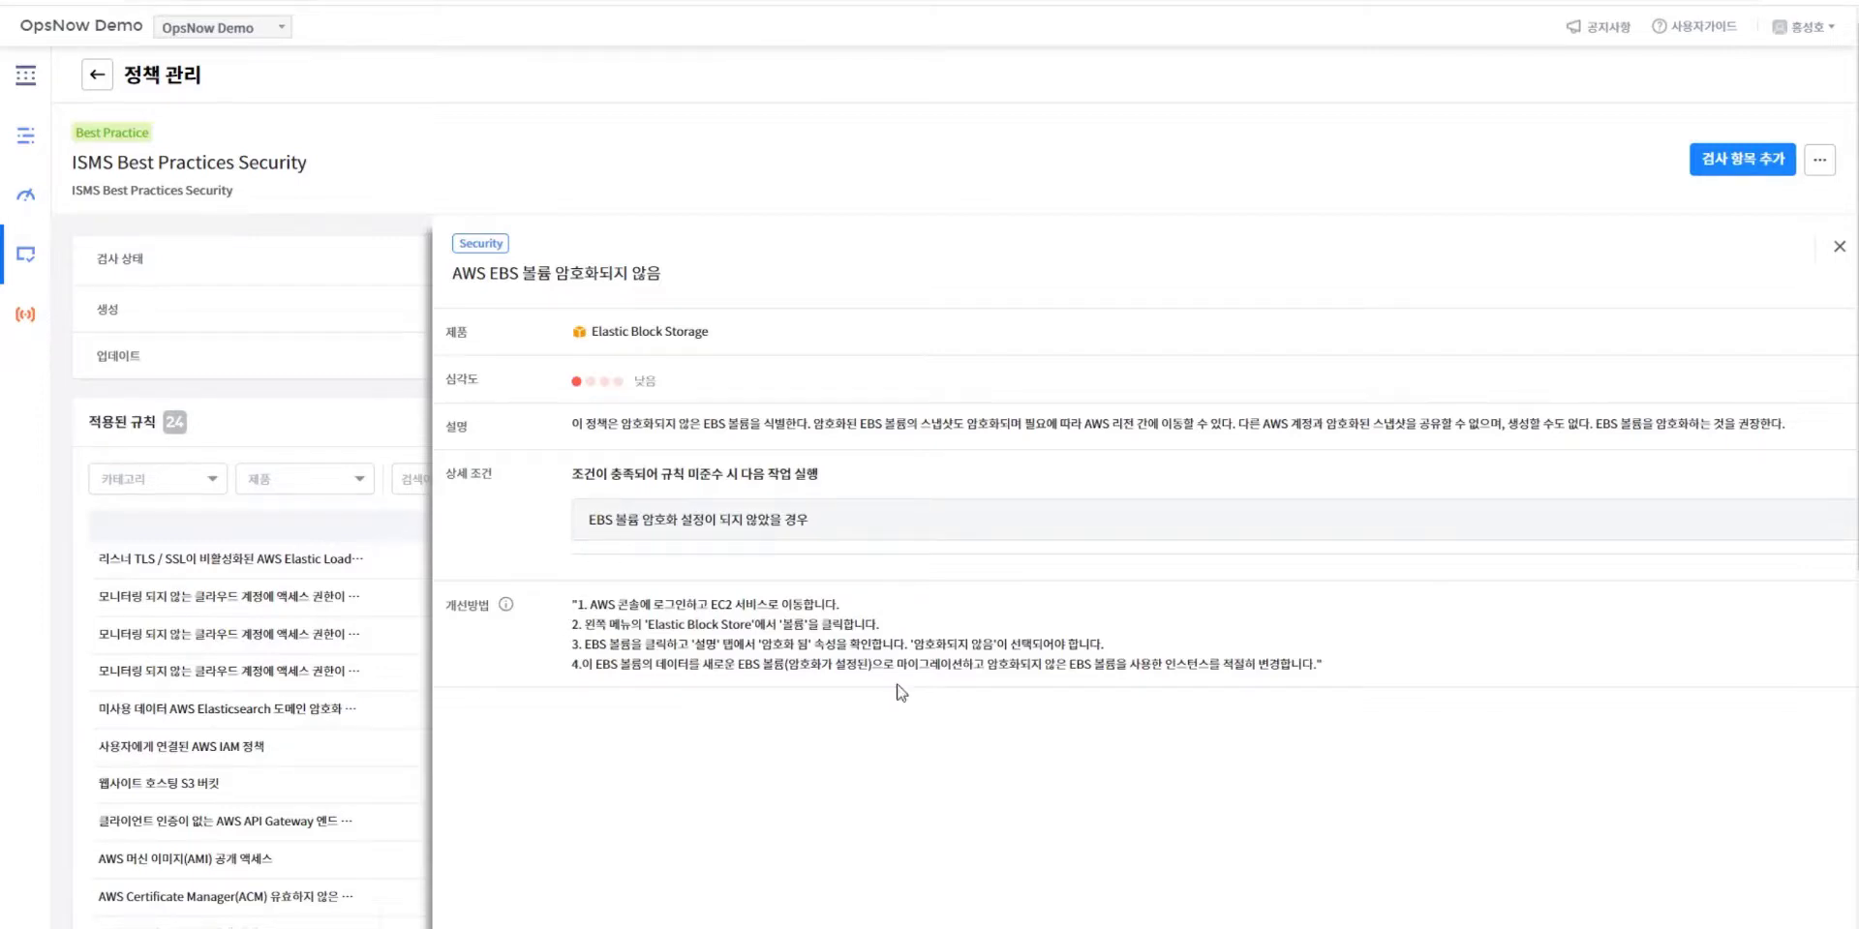
pyautogui.click(1839, 250)
pyautogui.scroll(-5, 556, 639)
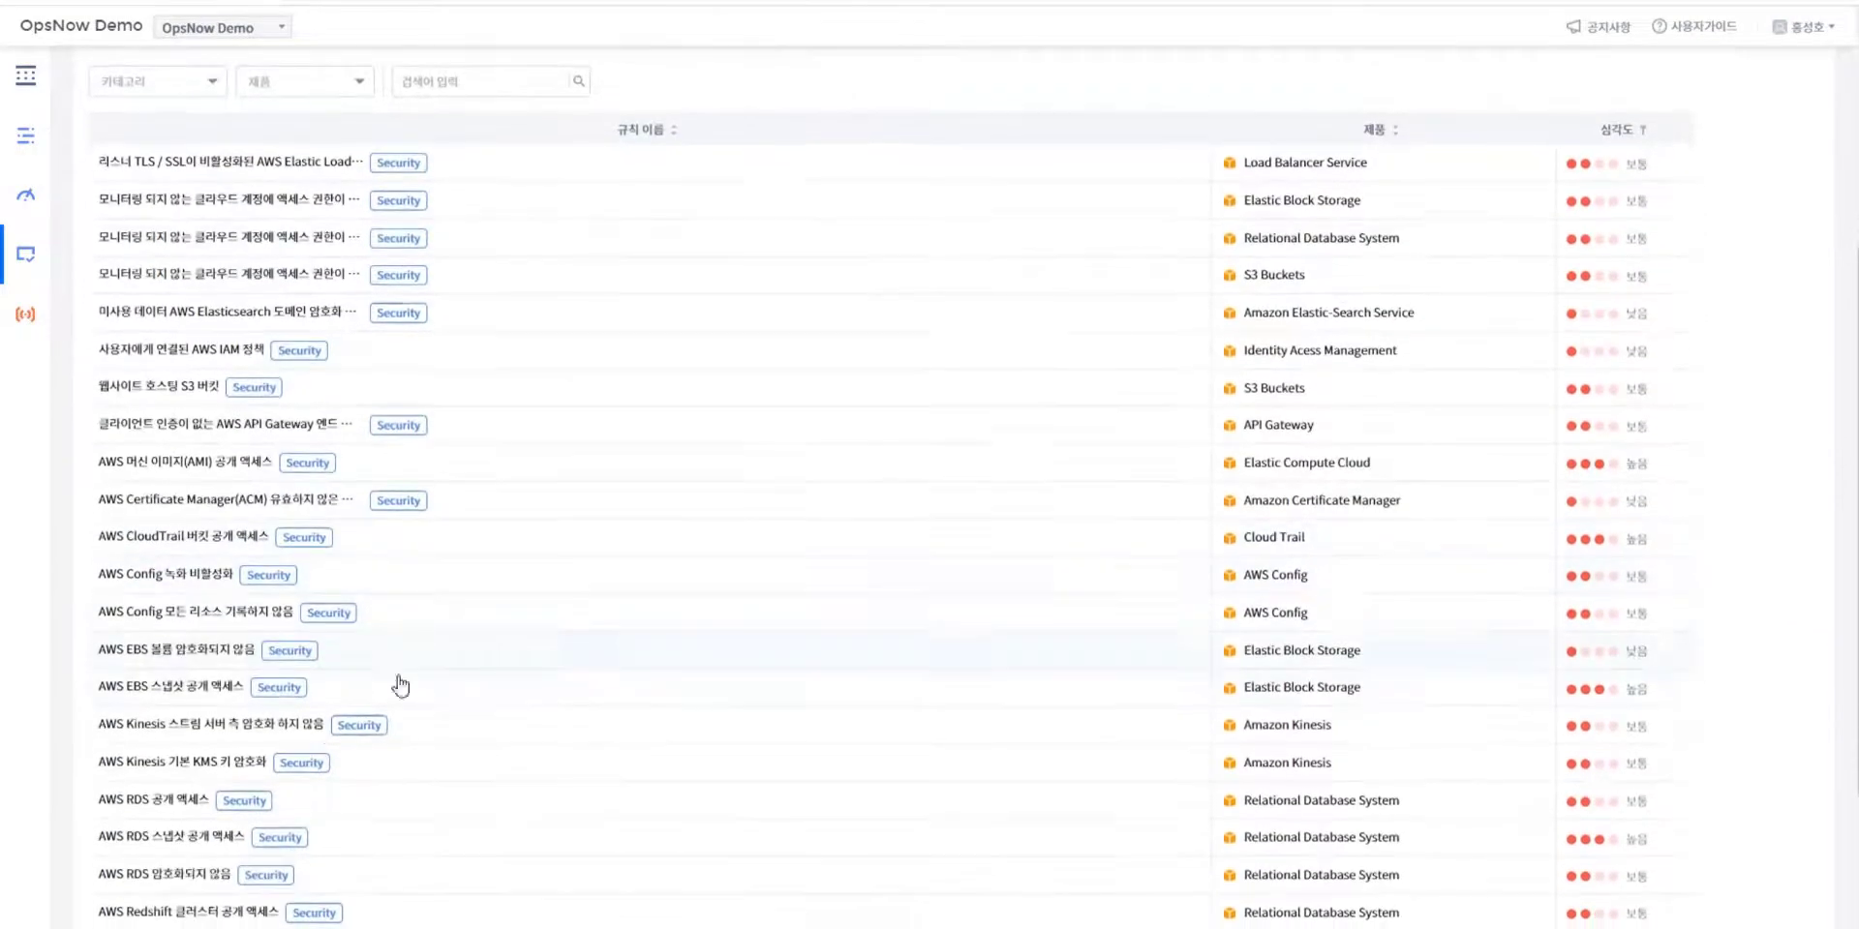
pyautogui.scroll(-2, 400, 685)
pyautogui.scroll(6, 221, 731)
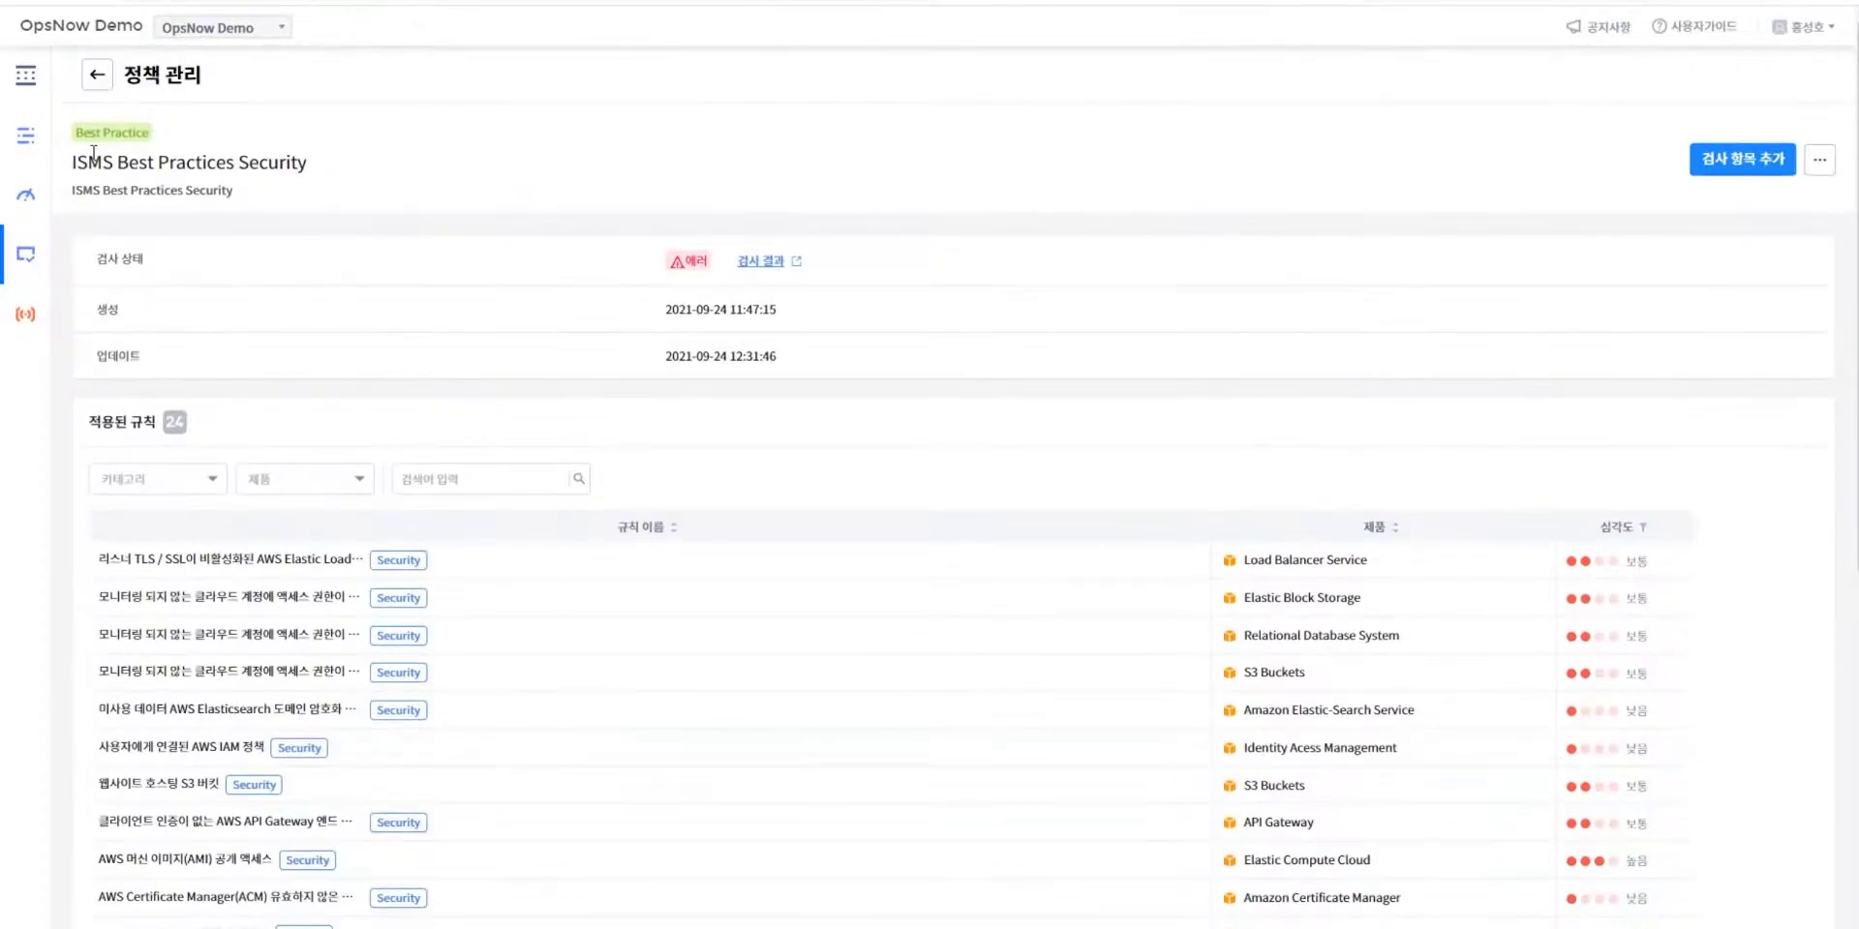
# - Switch the interface language to English and check the translated rule names of the policy
pyautogui.scroll(-9, 212, 539)
pyautogui.click(100, 924)
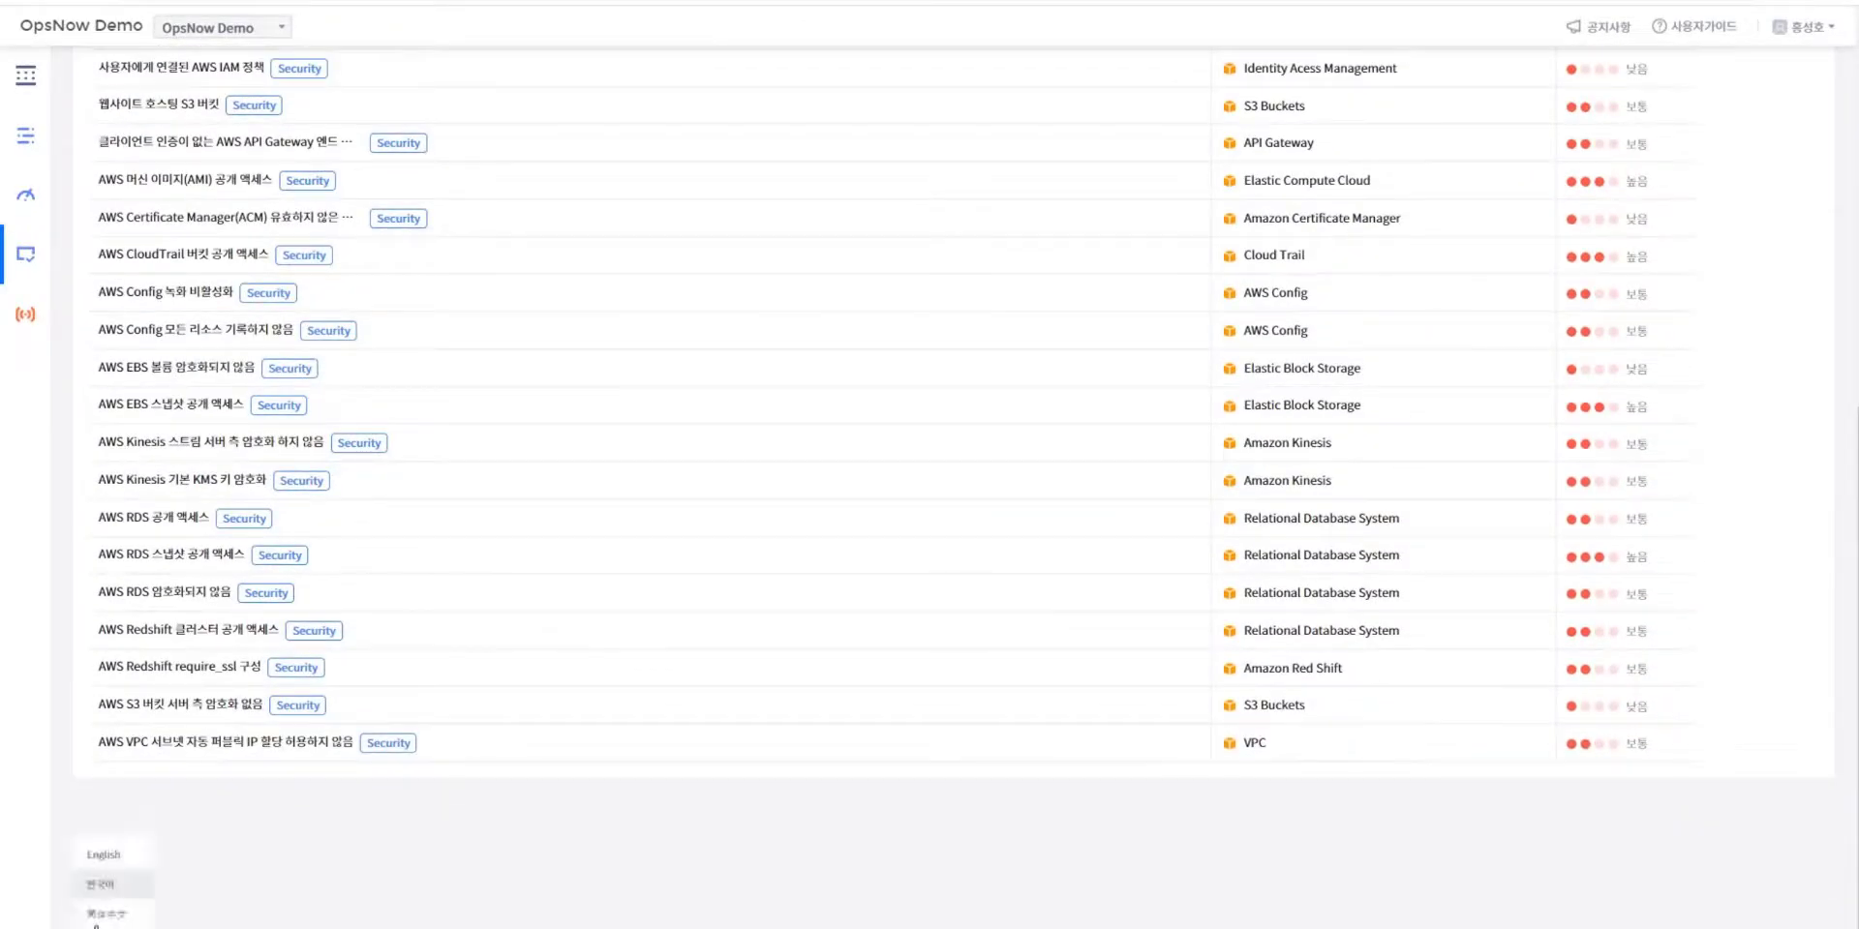
pyautogui.click(110, 860)
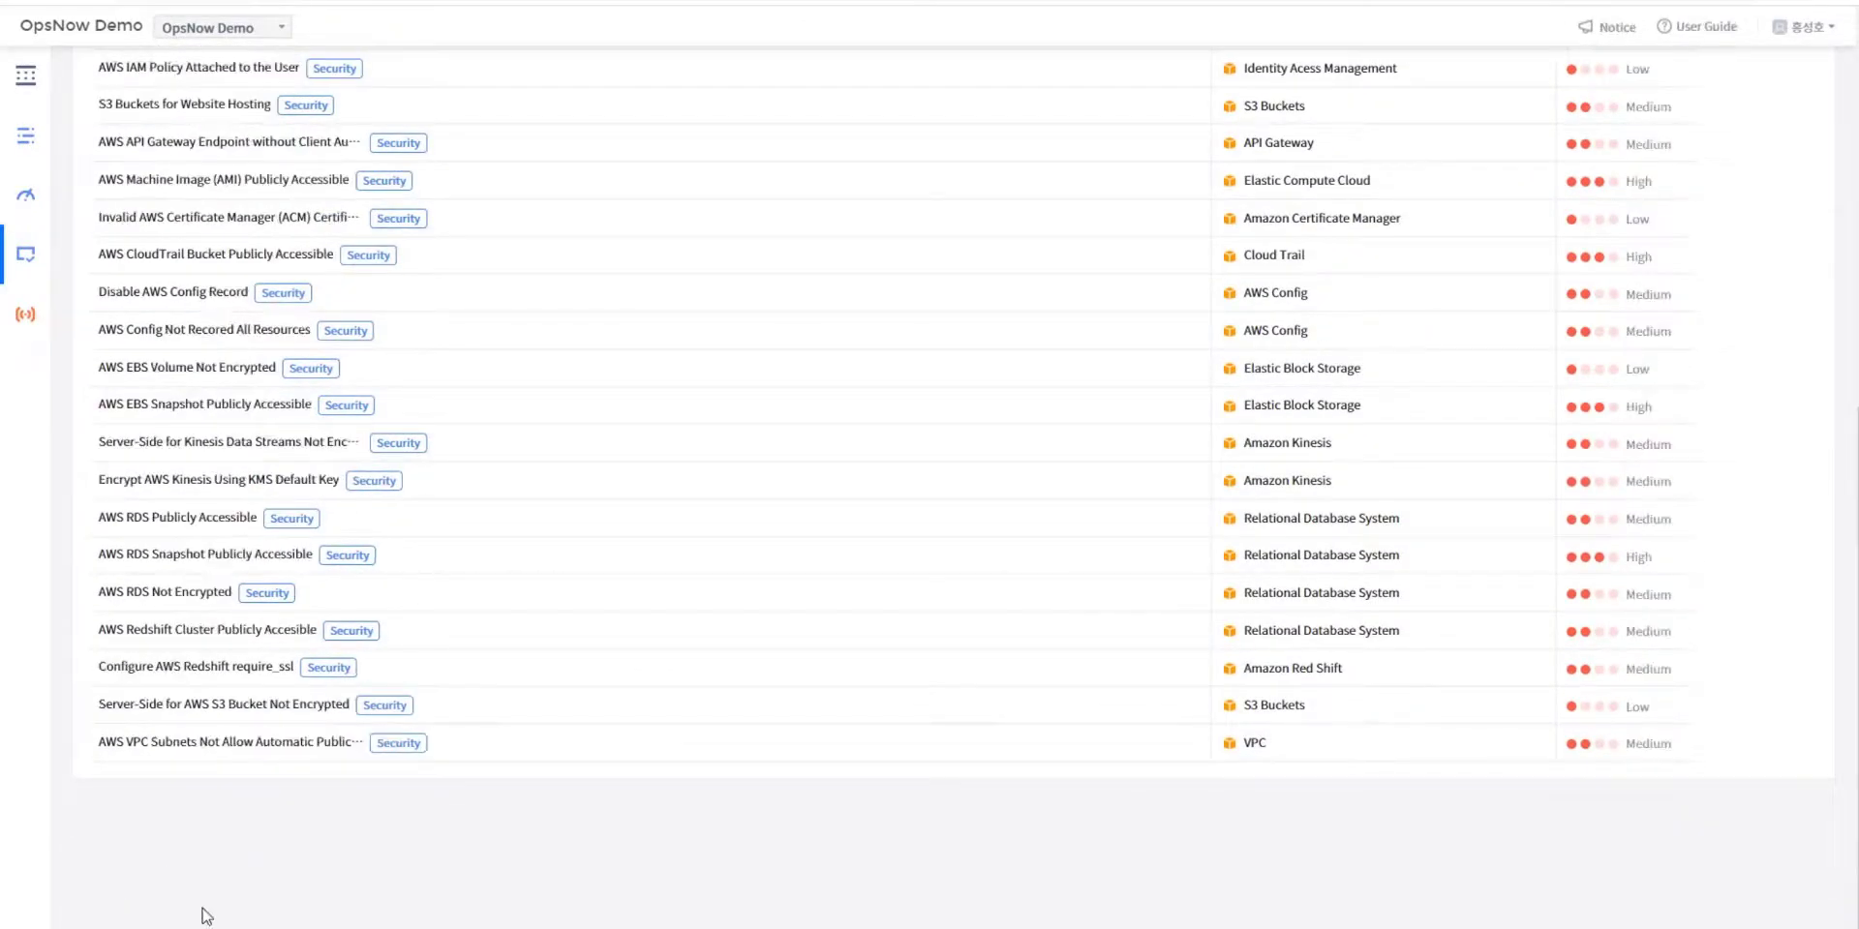
pyautogui.scroll(5, 179, 850)
pyautogui.scroll(-5, 170, 852)
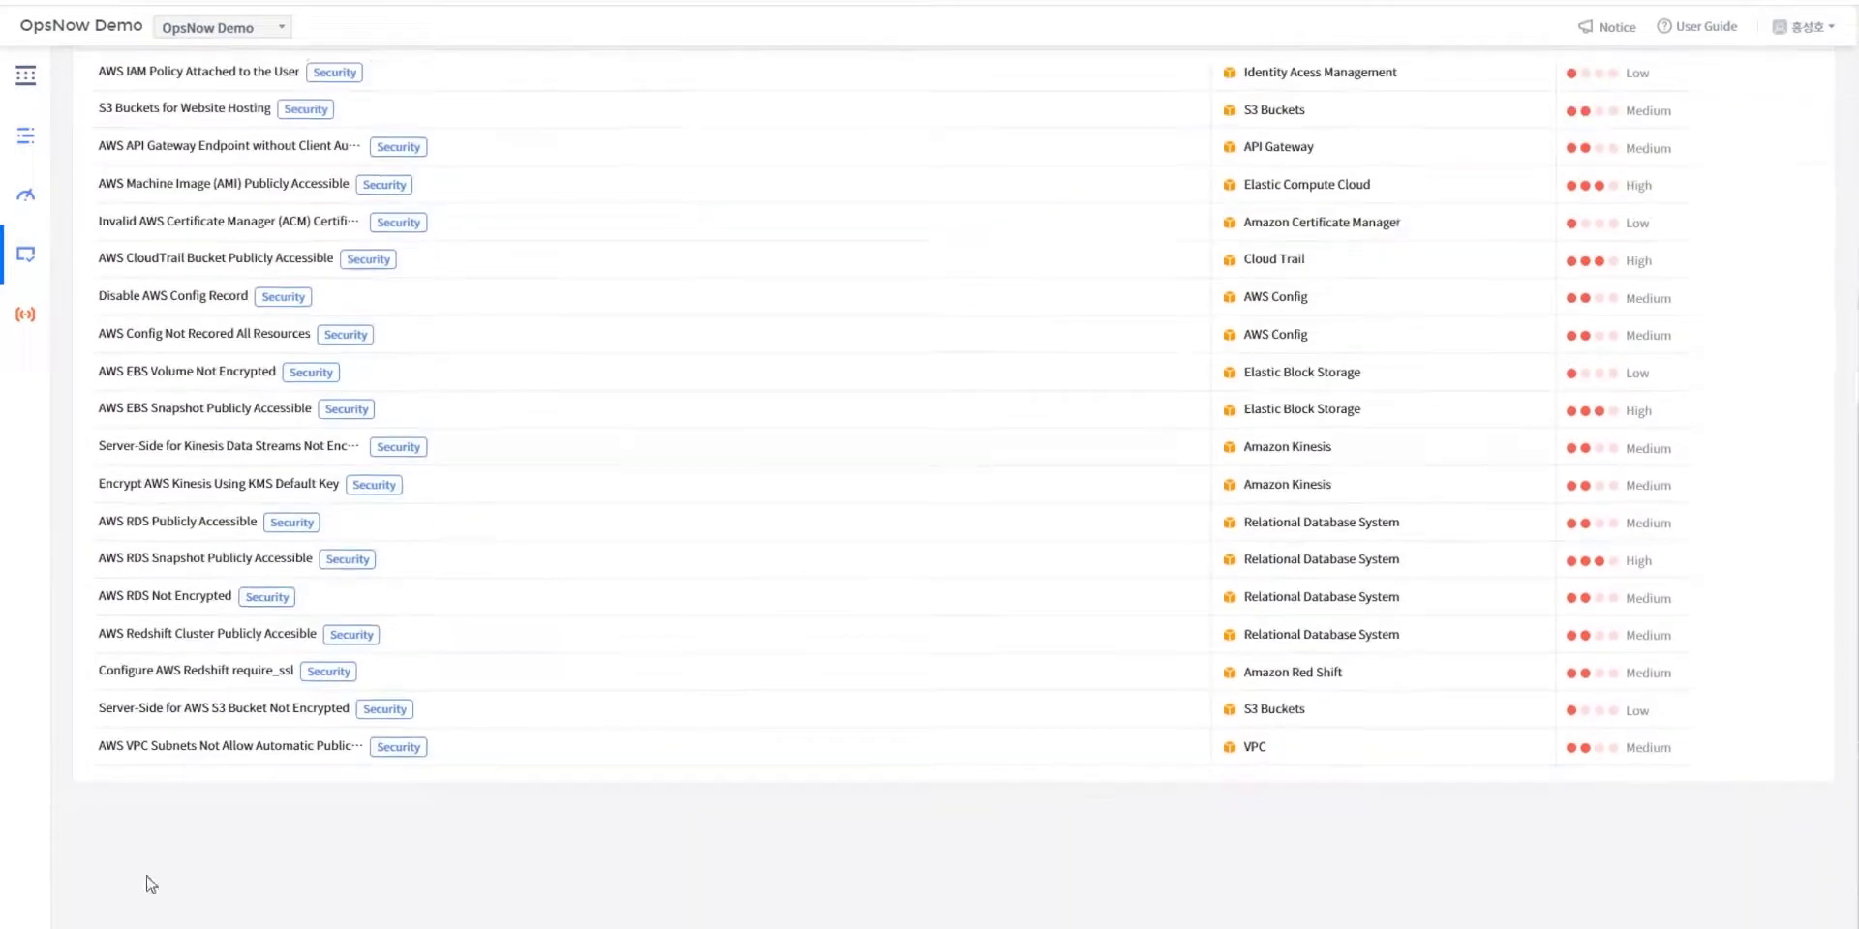
# - Switch the interface language to Simplified Chinese (简体中文) and check the translated rules
pyautogui.click(102, 925)
pyautogui.click(105, 914)
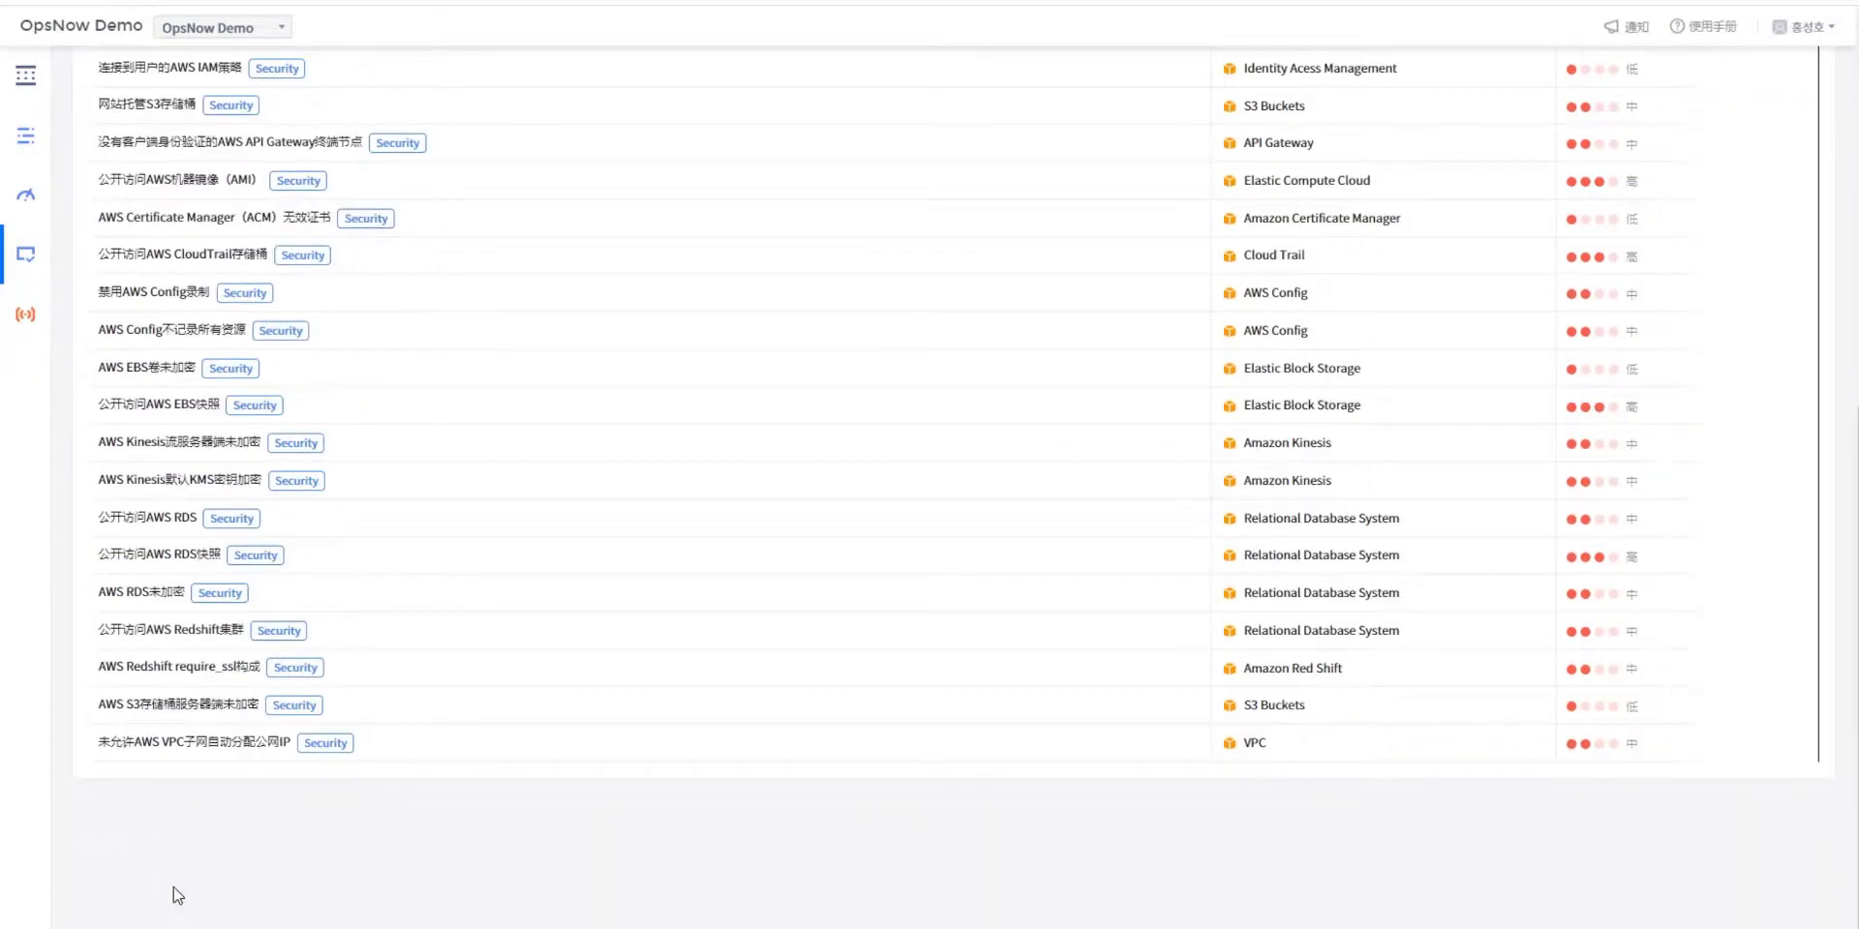
pyautogui.scroll(5, 179, 891)
pyautogui.scroll(-5, 155, 905)
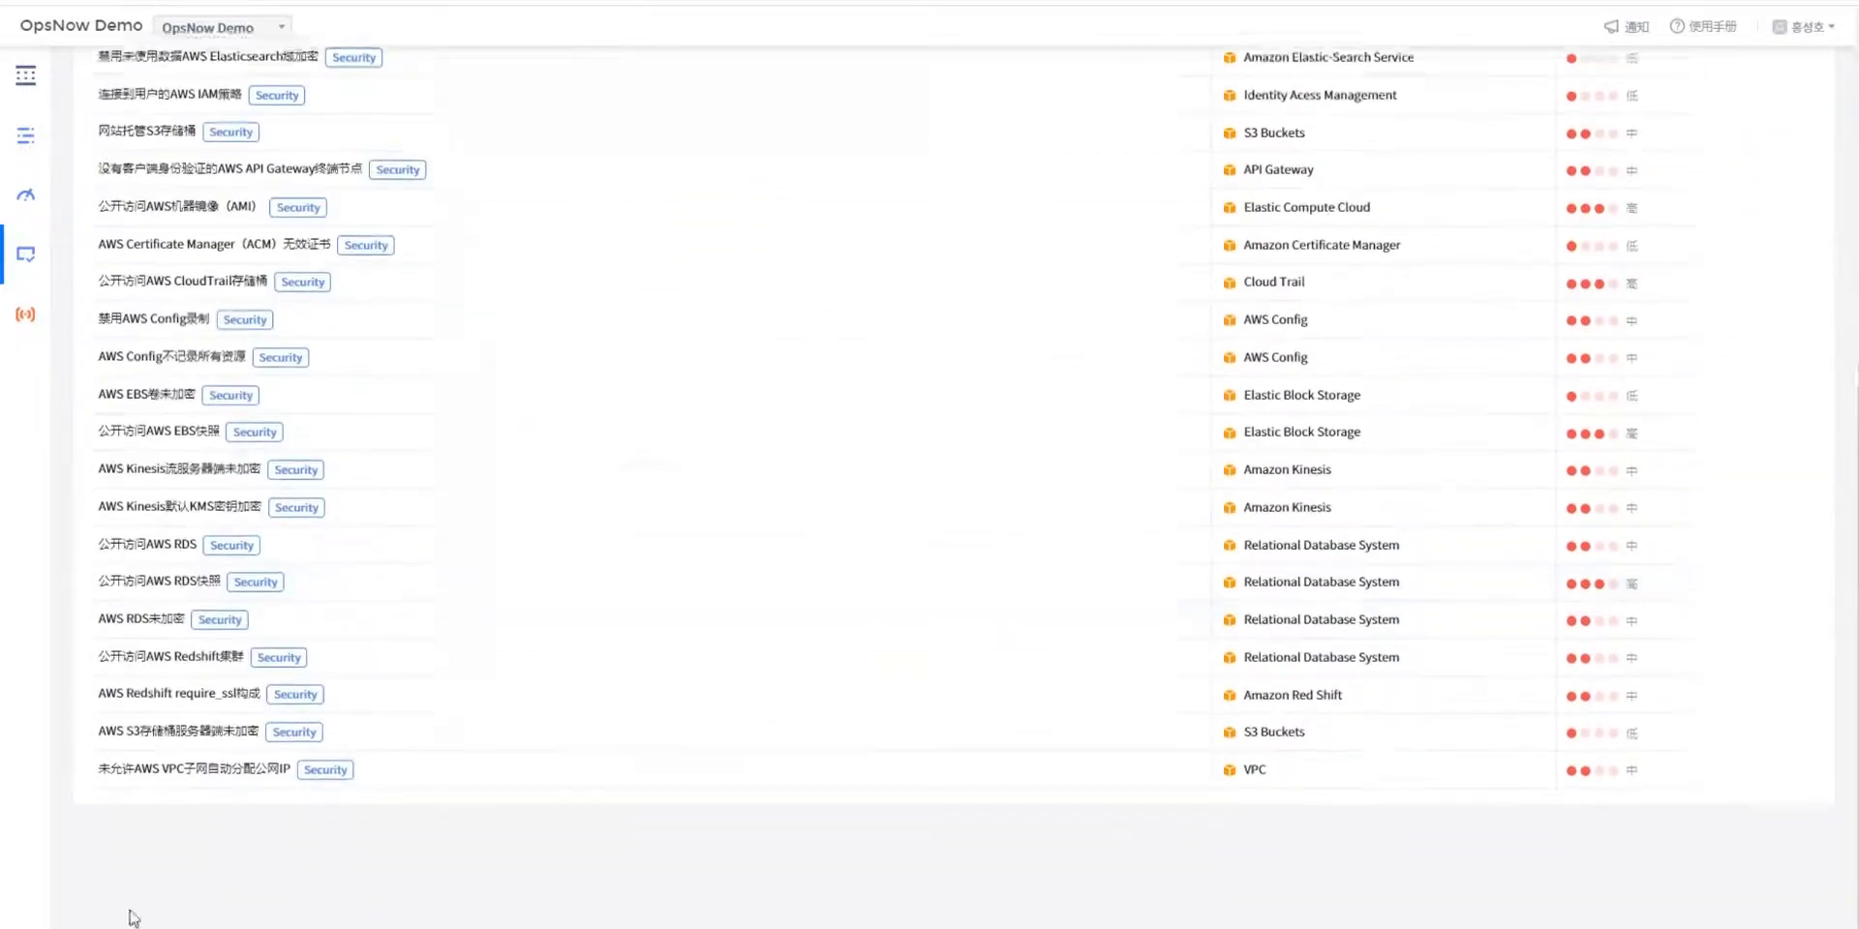
# - Set the interface language back to Korean (한국어) and return to the policy summary
pyautogui.click(107, 922)
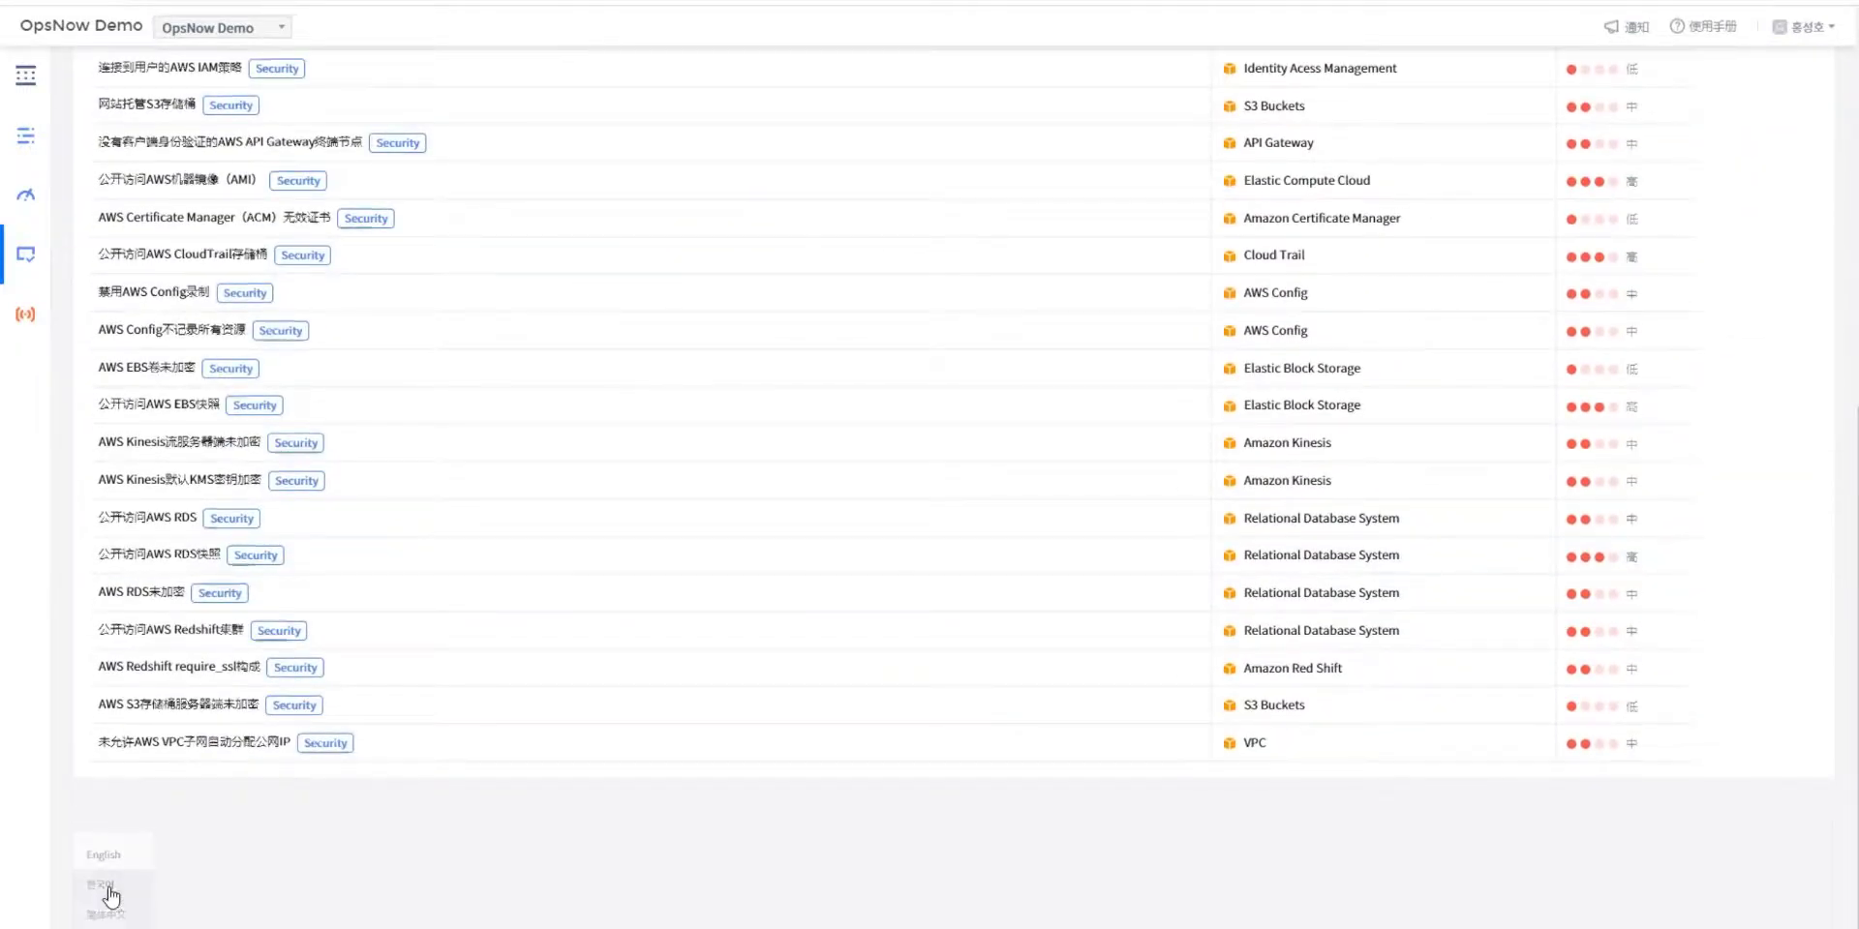
pyautogui.click(105, 884)
pyautogui.scroll(5, 445, 794)
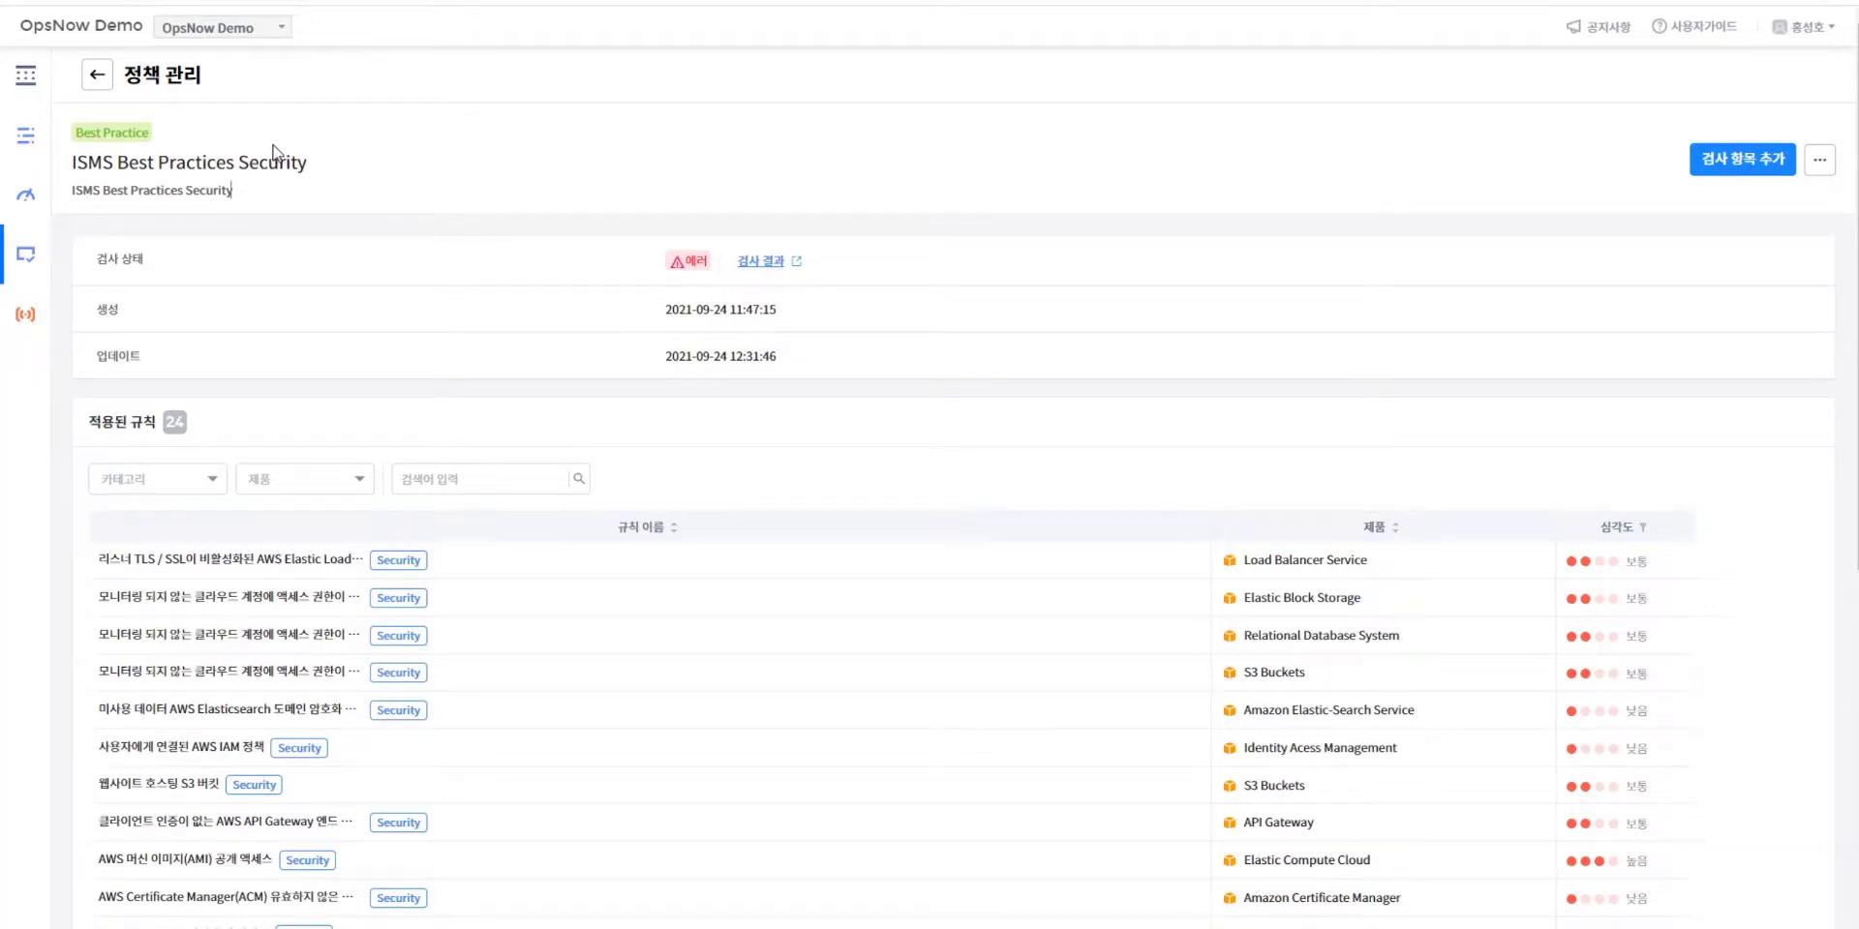
# - Return to the policy management list and check the policy type filter and the options of the IAM 관리 policy
pyautogui.click(97, 74)
pyautogui.click(110, 141)
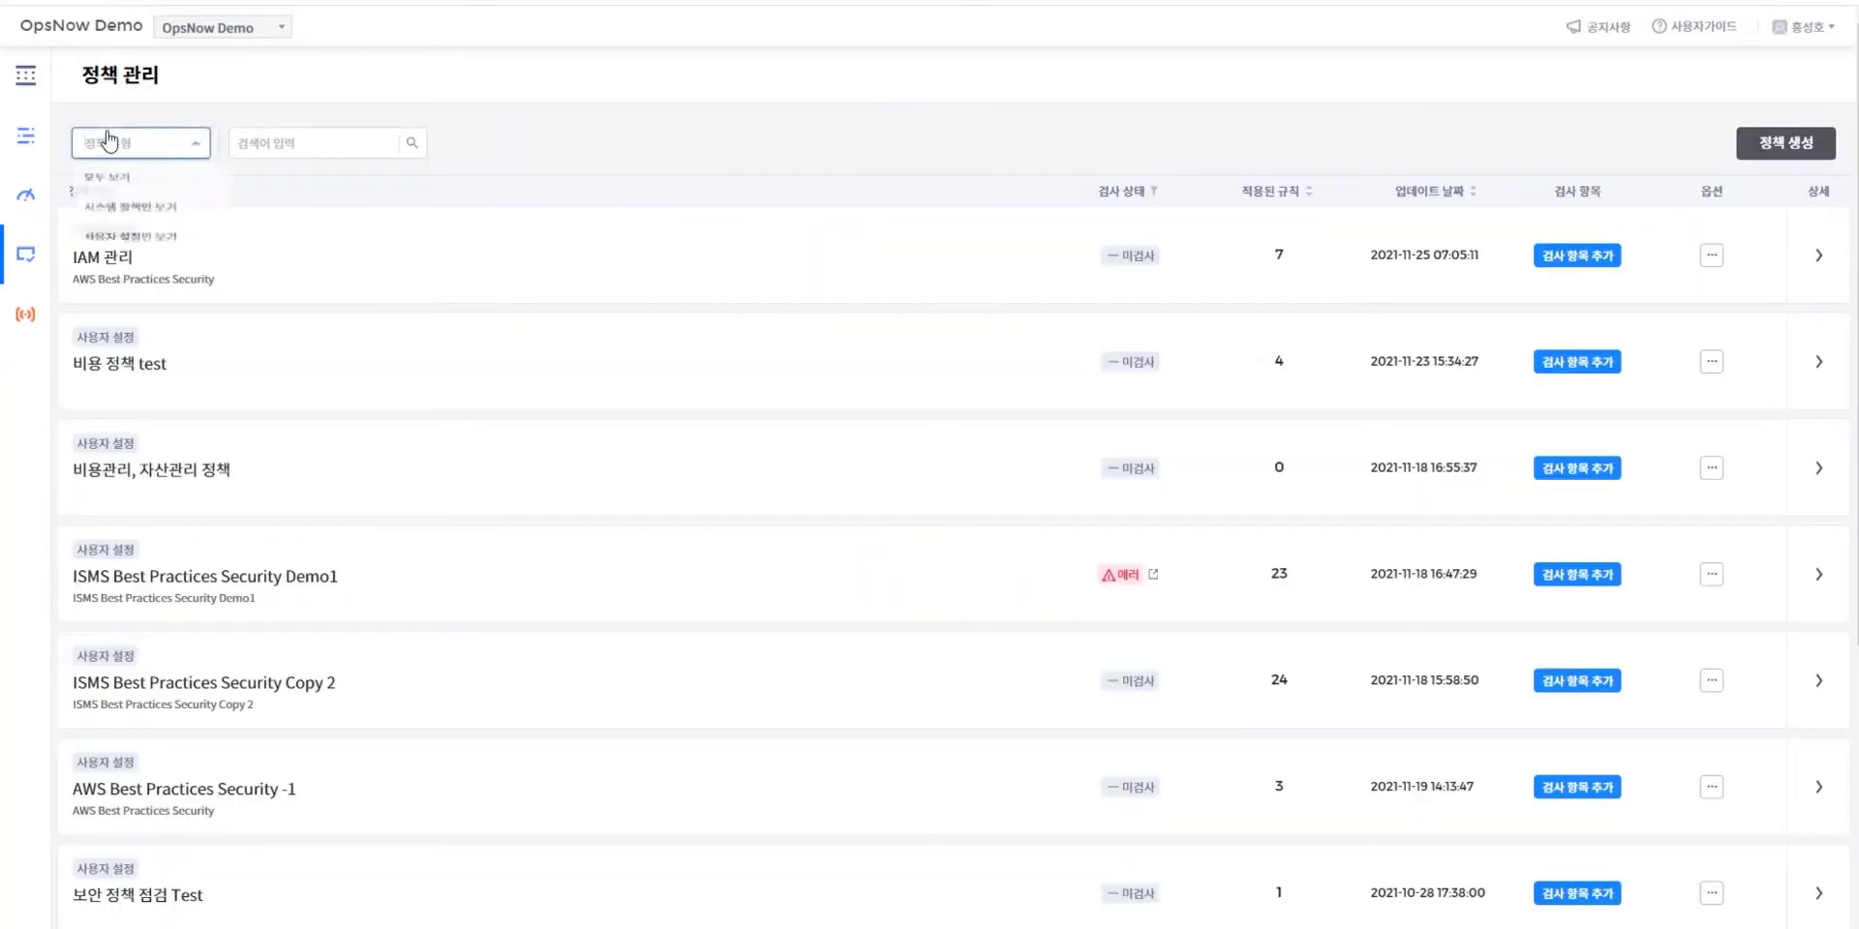
pyautogui.click(251, 106)
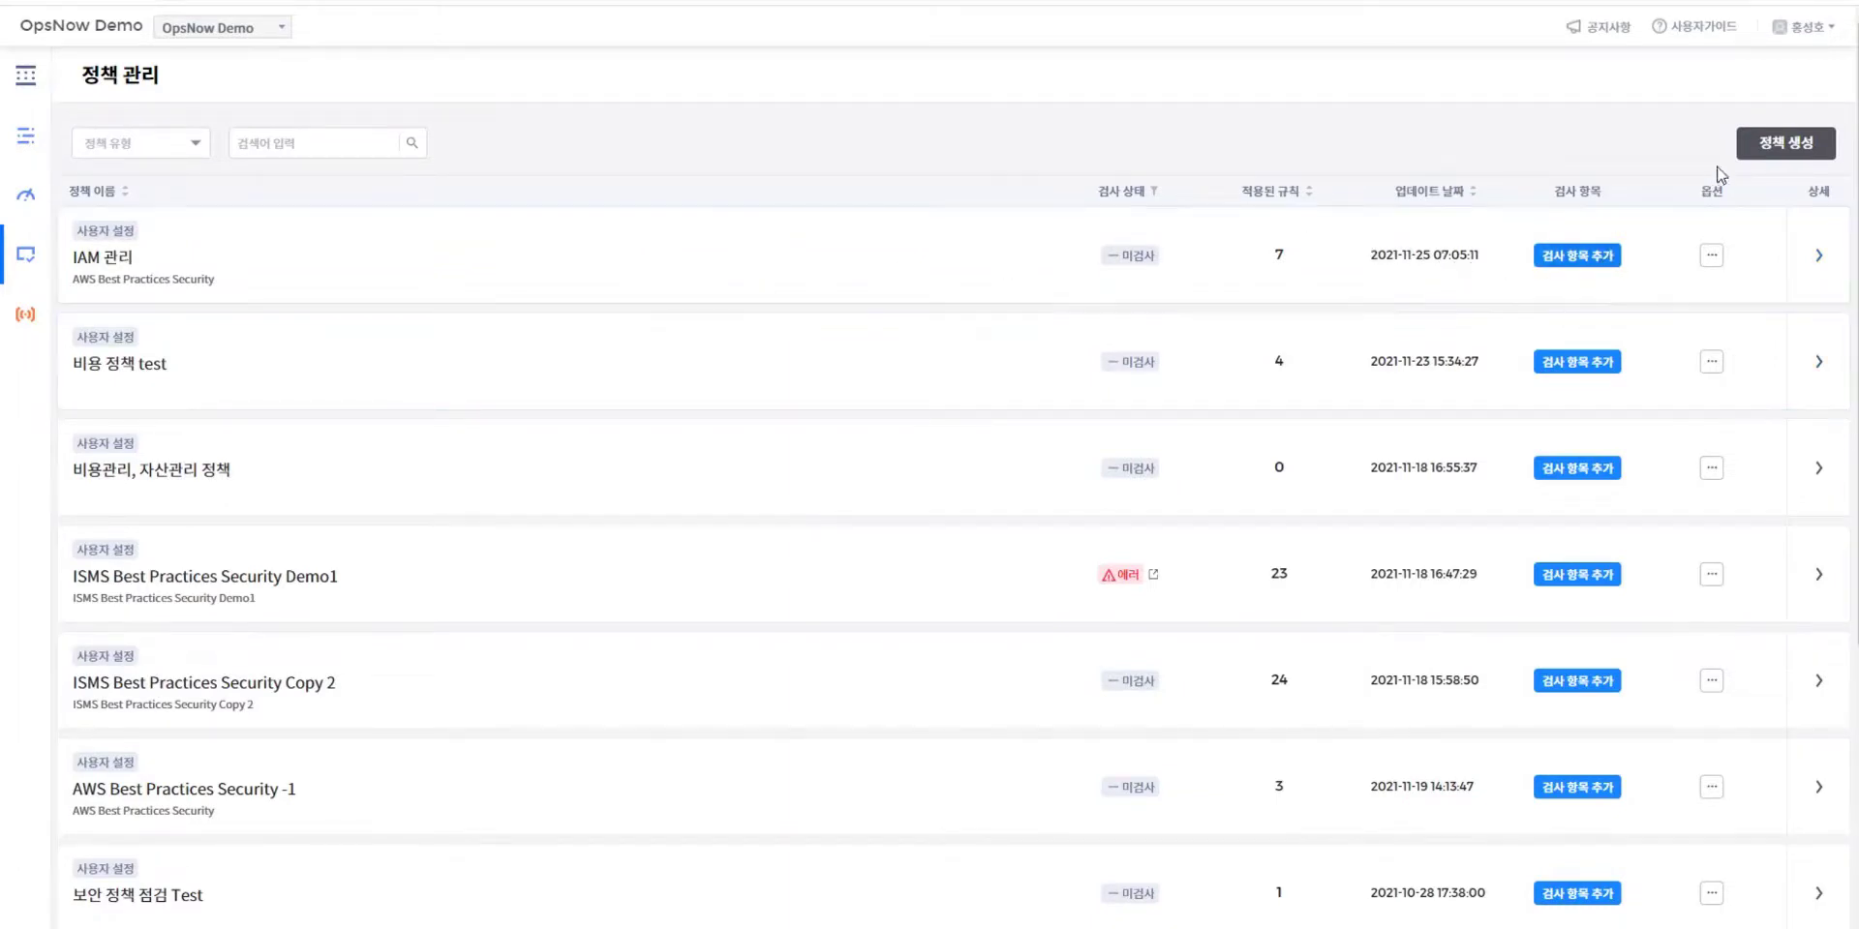
pyautogui.click(1713, 259)
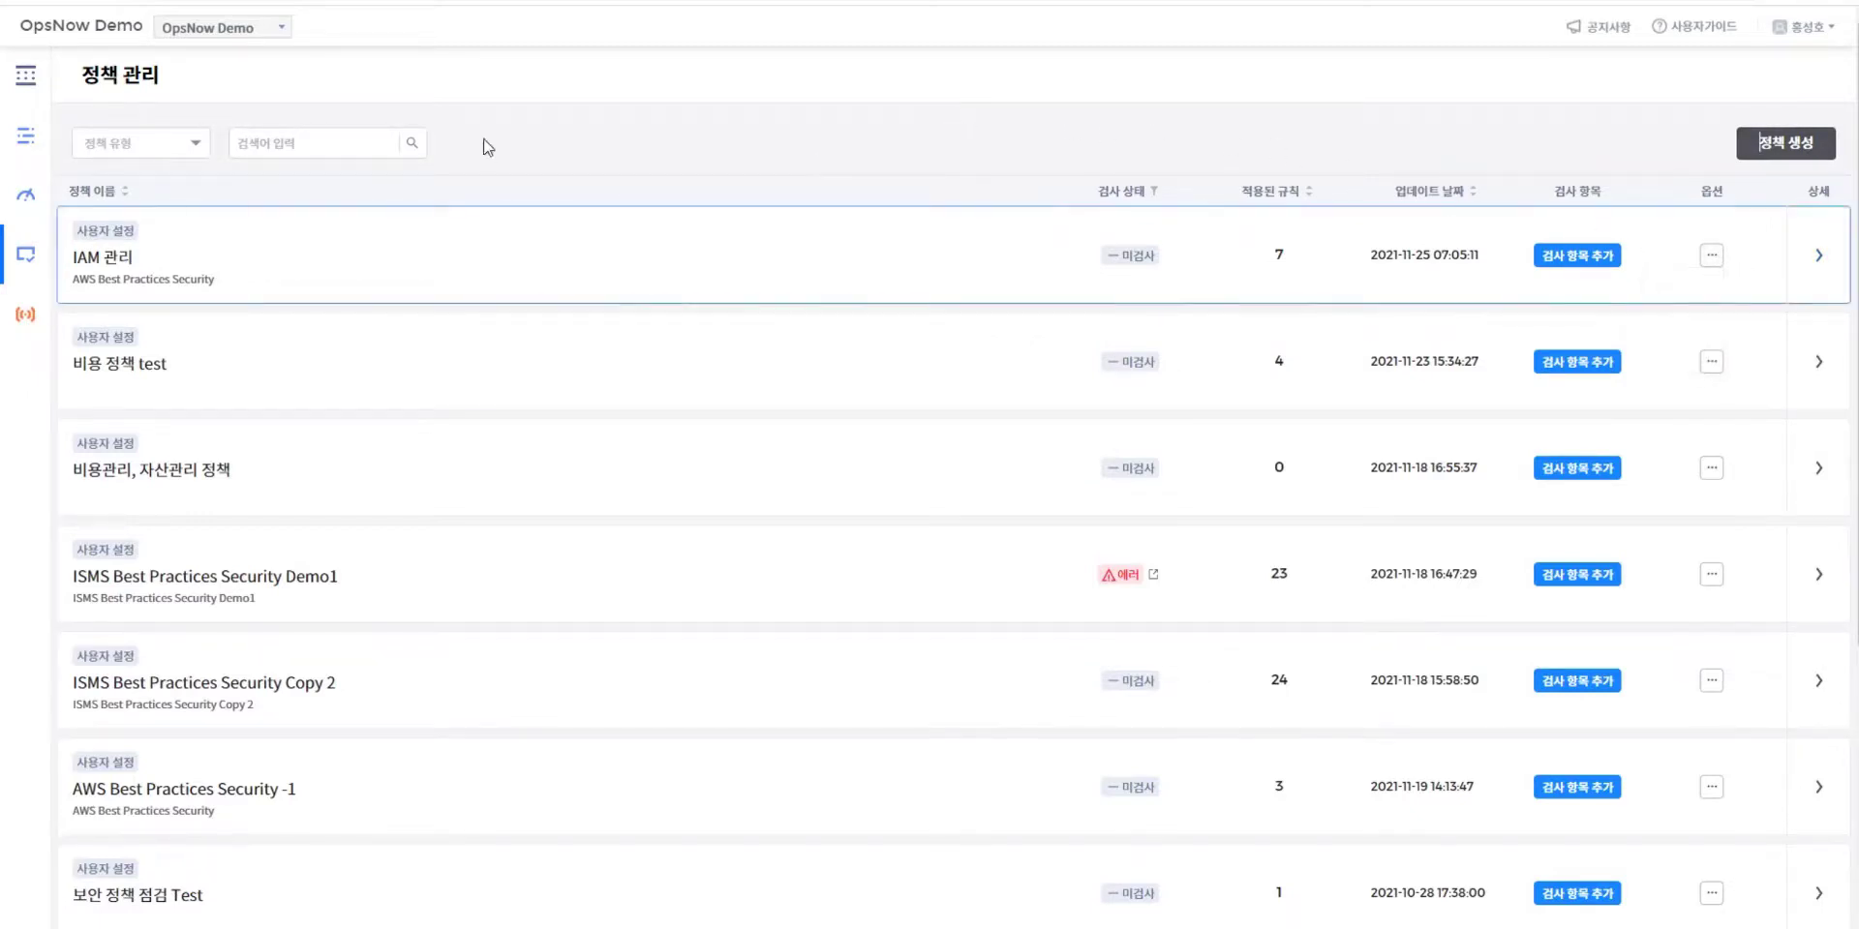
# - Show only system policies (시스템 정책만 보기) and start a copy of the ISMS Best Practices Security policy
pyautogui.click(159, 142)
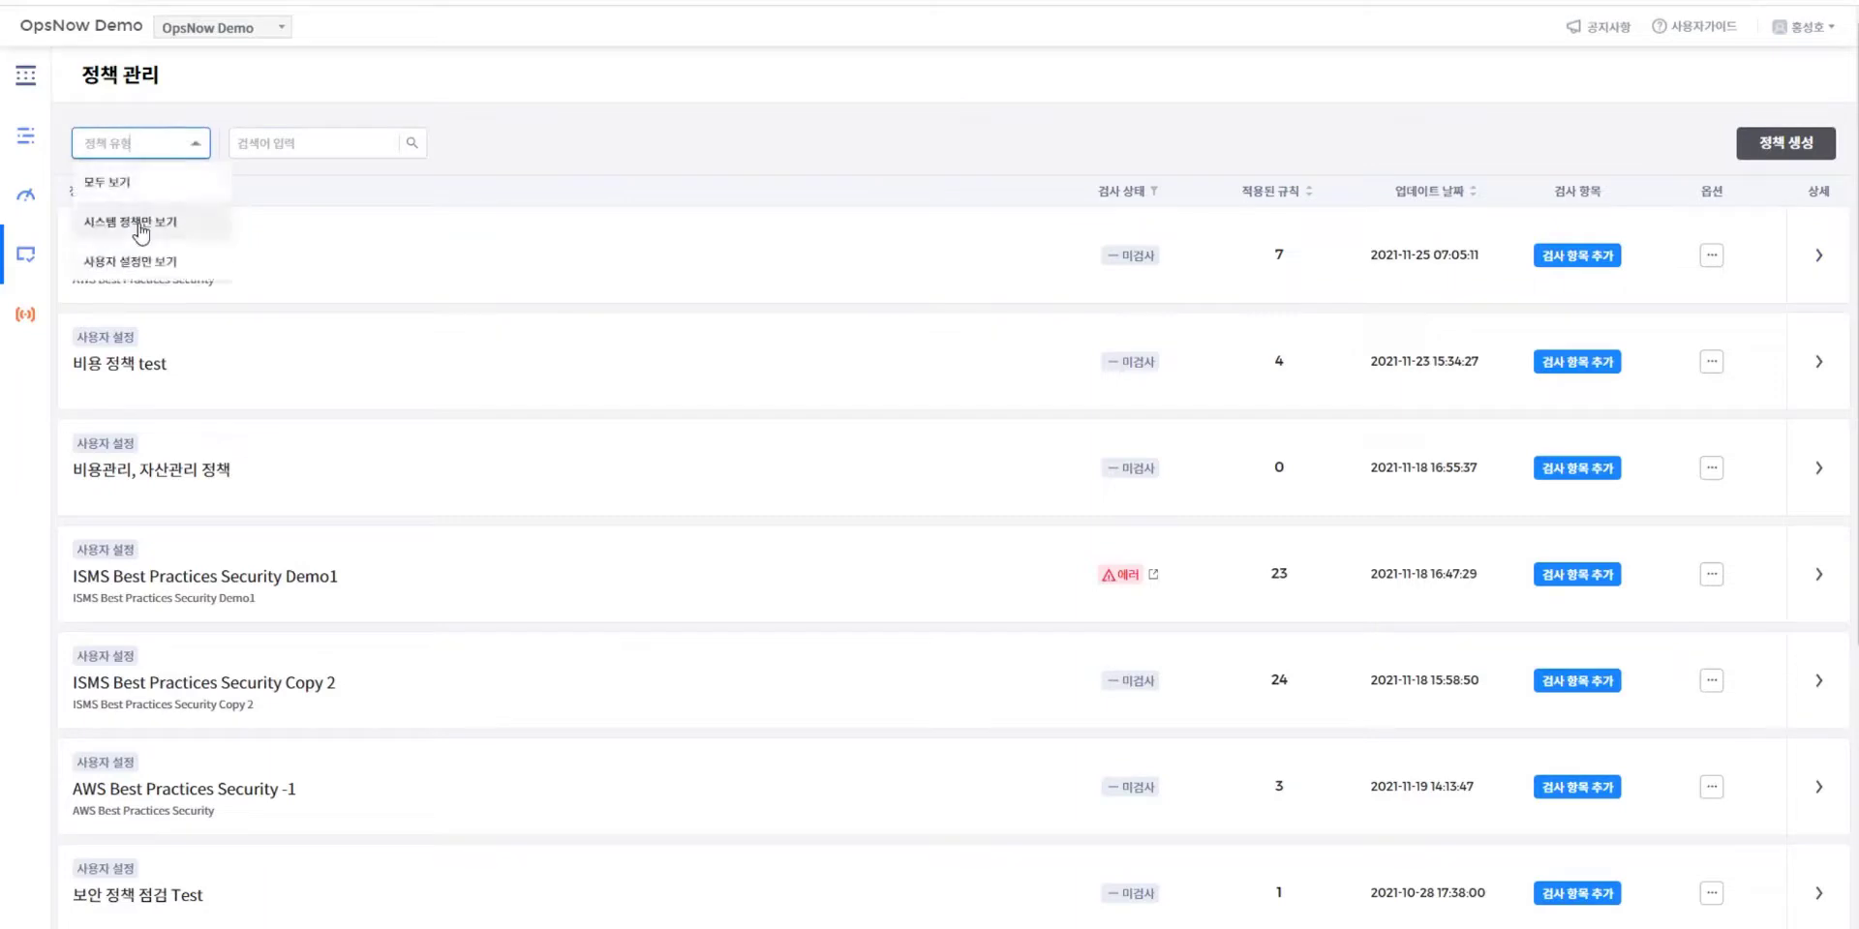
pyautogui.click(141, 225)
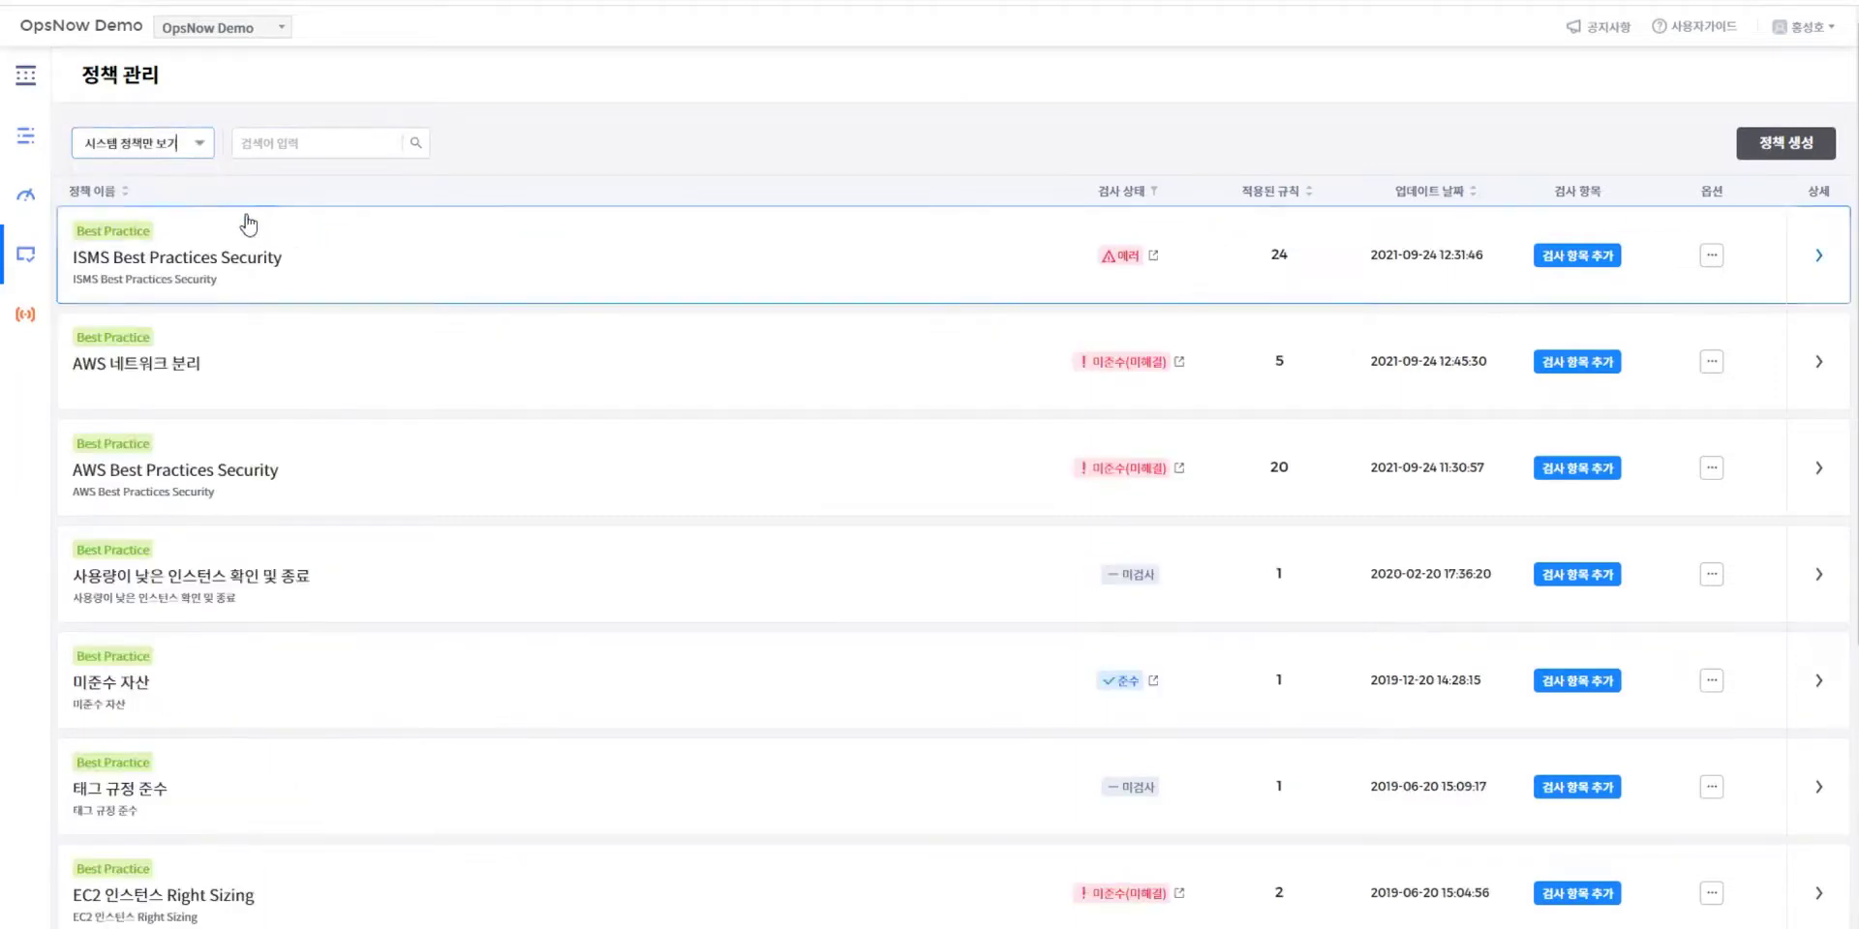
pyautogui.click(1701, 261)
pyautogui.click(1673, 289)
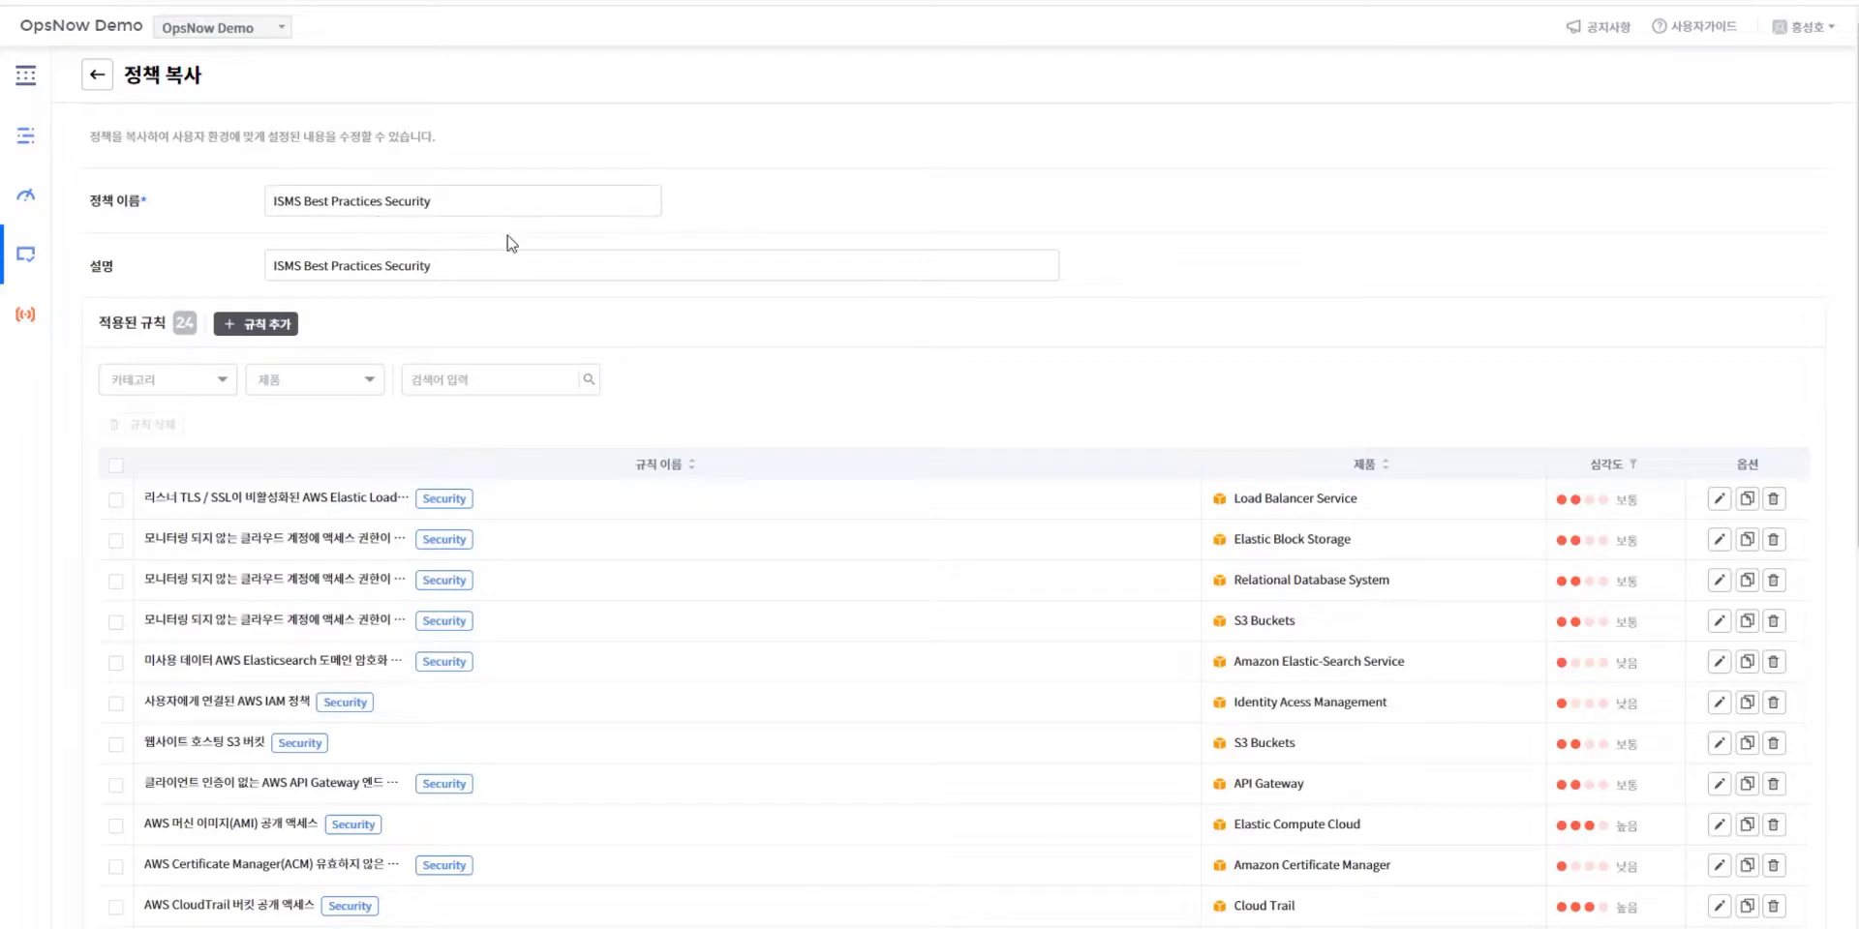
# - Replace the copied policy's name with "사용자화 정책 시큐리티"
pyautogui.moveTo(463, 206); pyautogui.dragTo(261, 192)
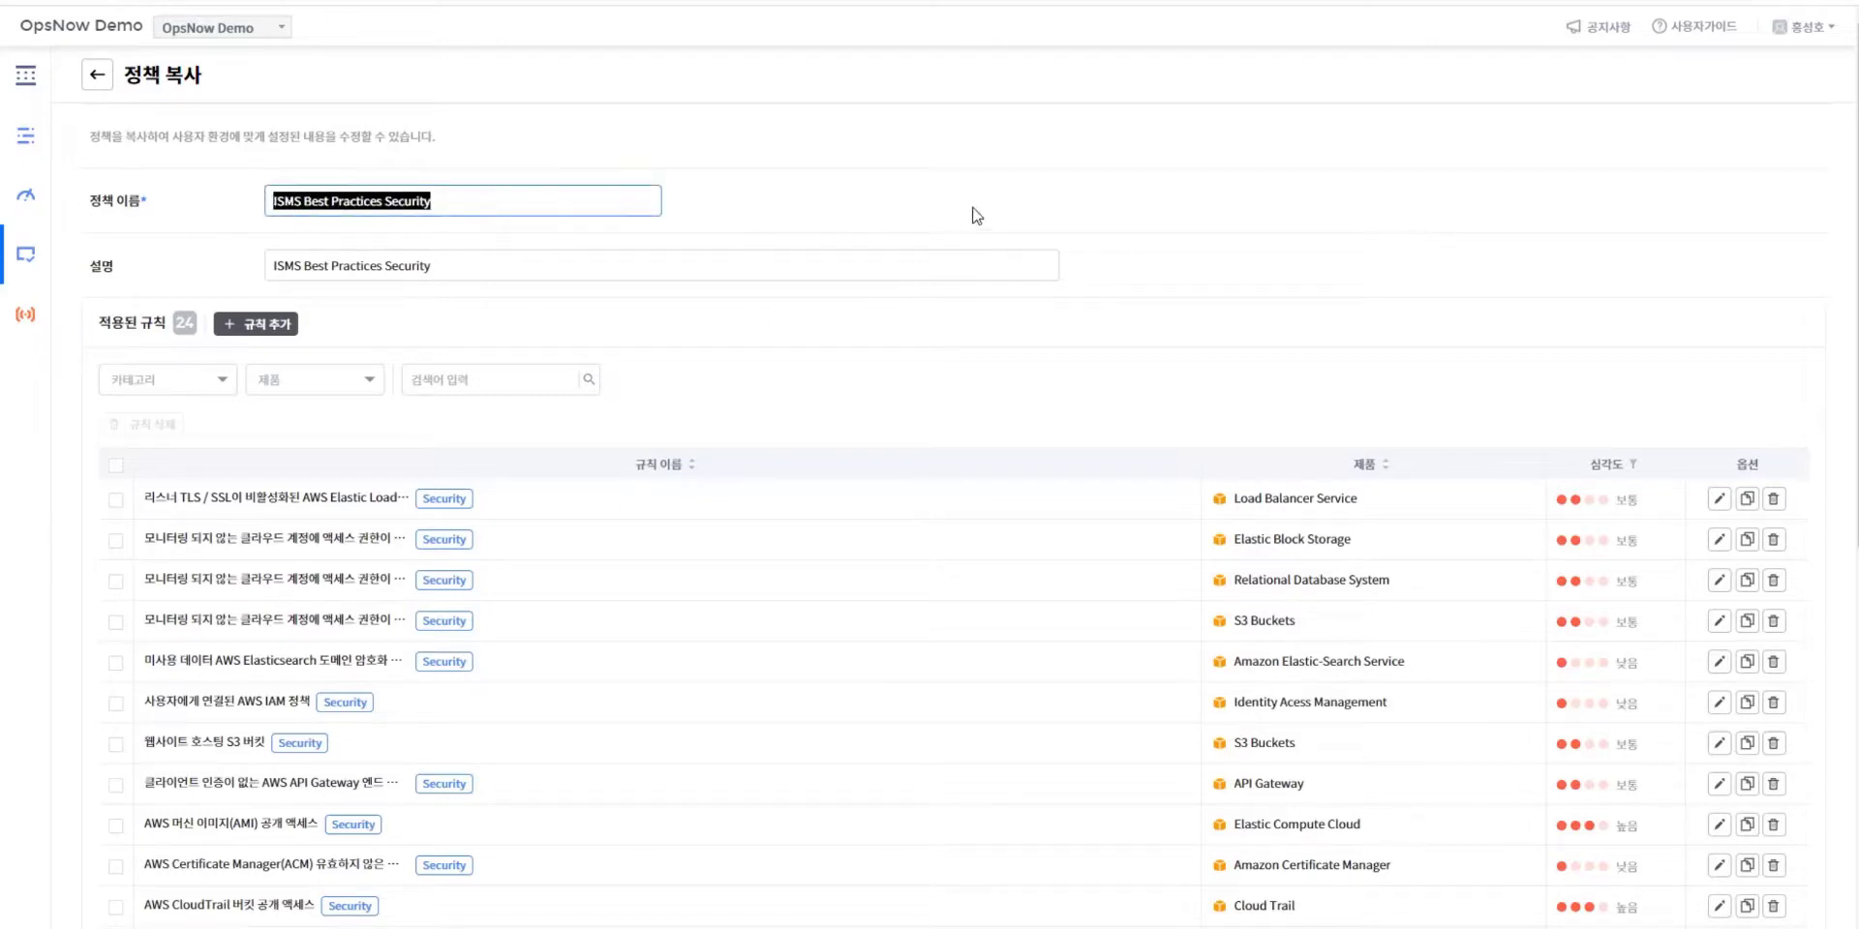
pyautogui.write('ㅇㄹㄹ')
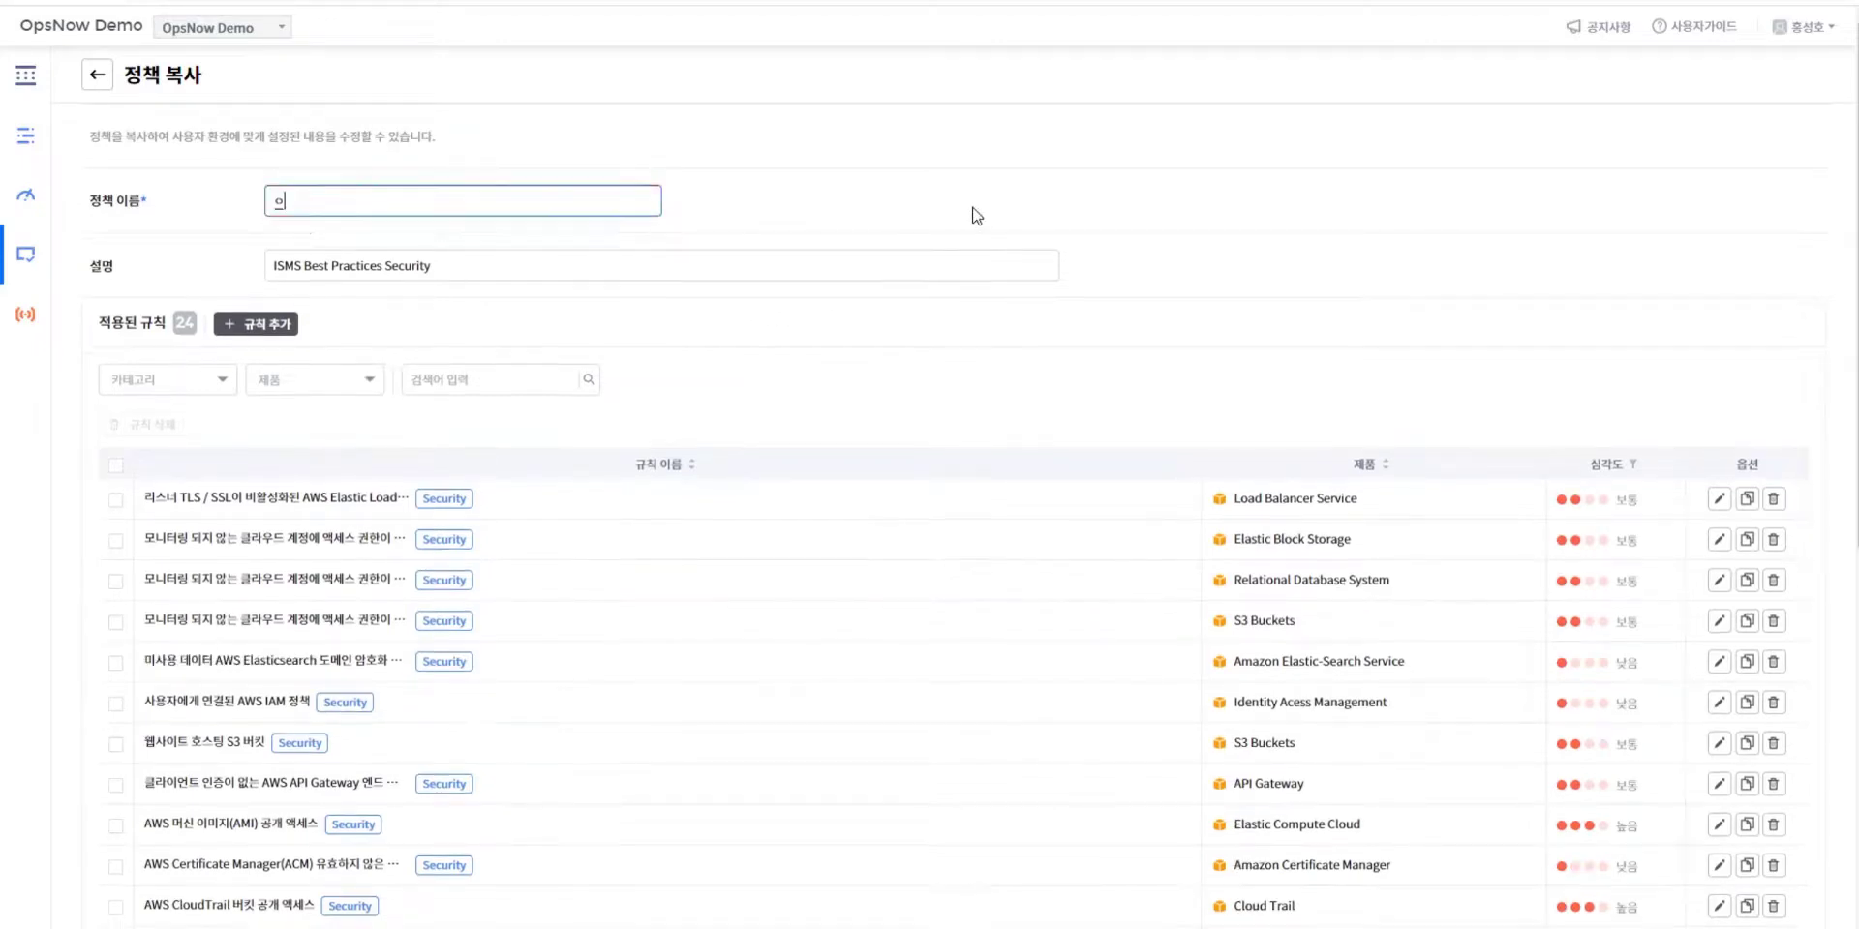
pyautogui.press('BackSpace')
pyautogui.write('새')
pyautogui.write('용자화 정ㅊ')
pyautogui.write('책 시')
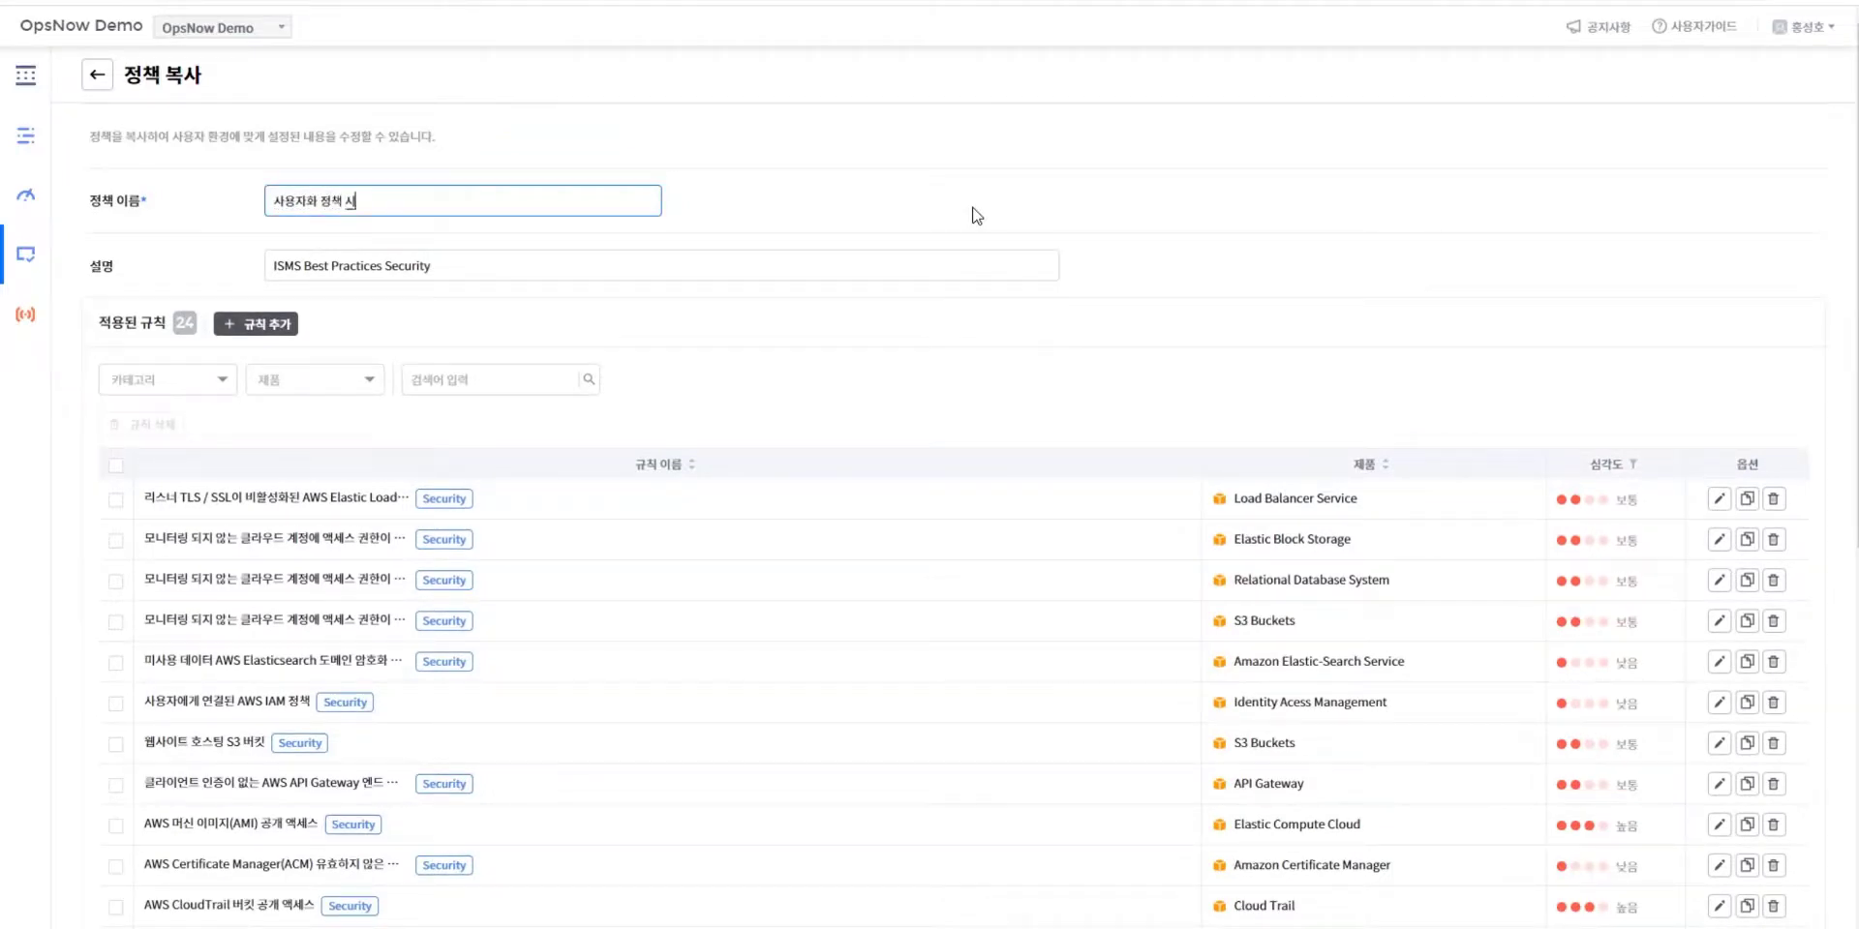
pyautogui.write('큐리티')
pyautogui.click(976, 215)
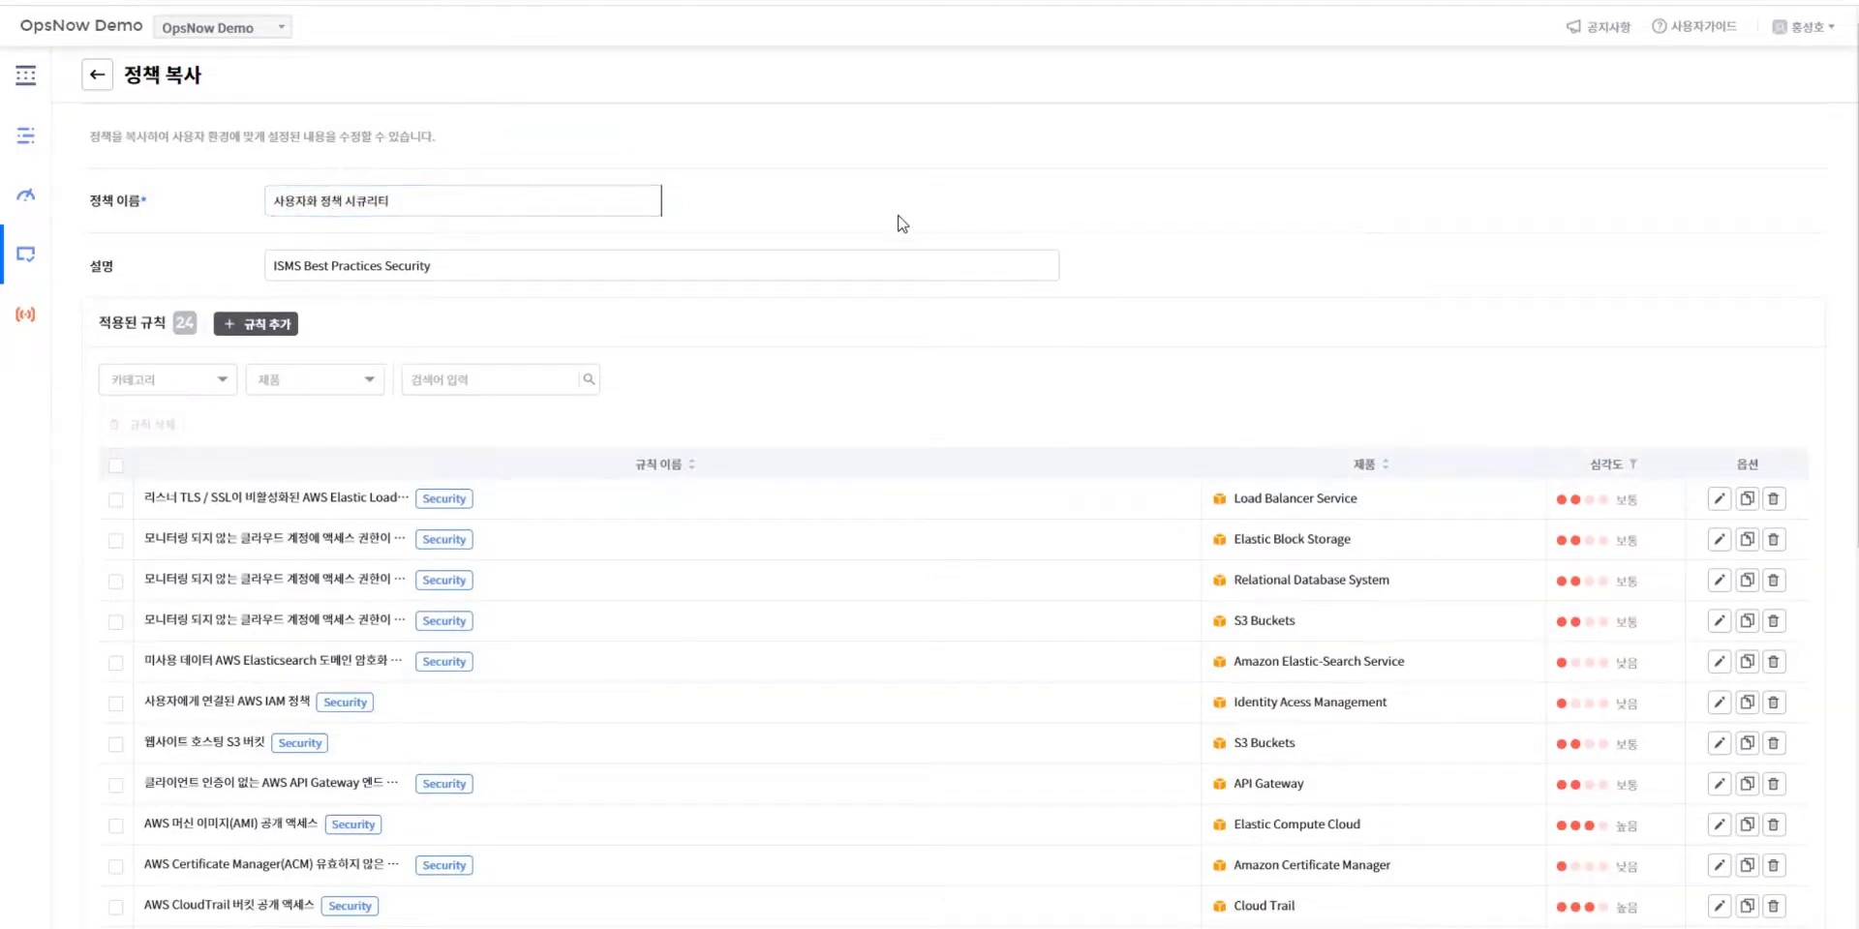
# - Look through the rules applied to the copied policy down to the end of the list
pyautogui.scroll(-1, 232, 319)
pyautogui.scroll(-2, 150, 368)
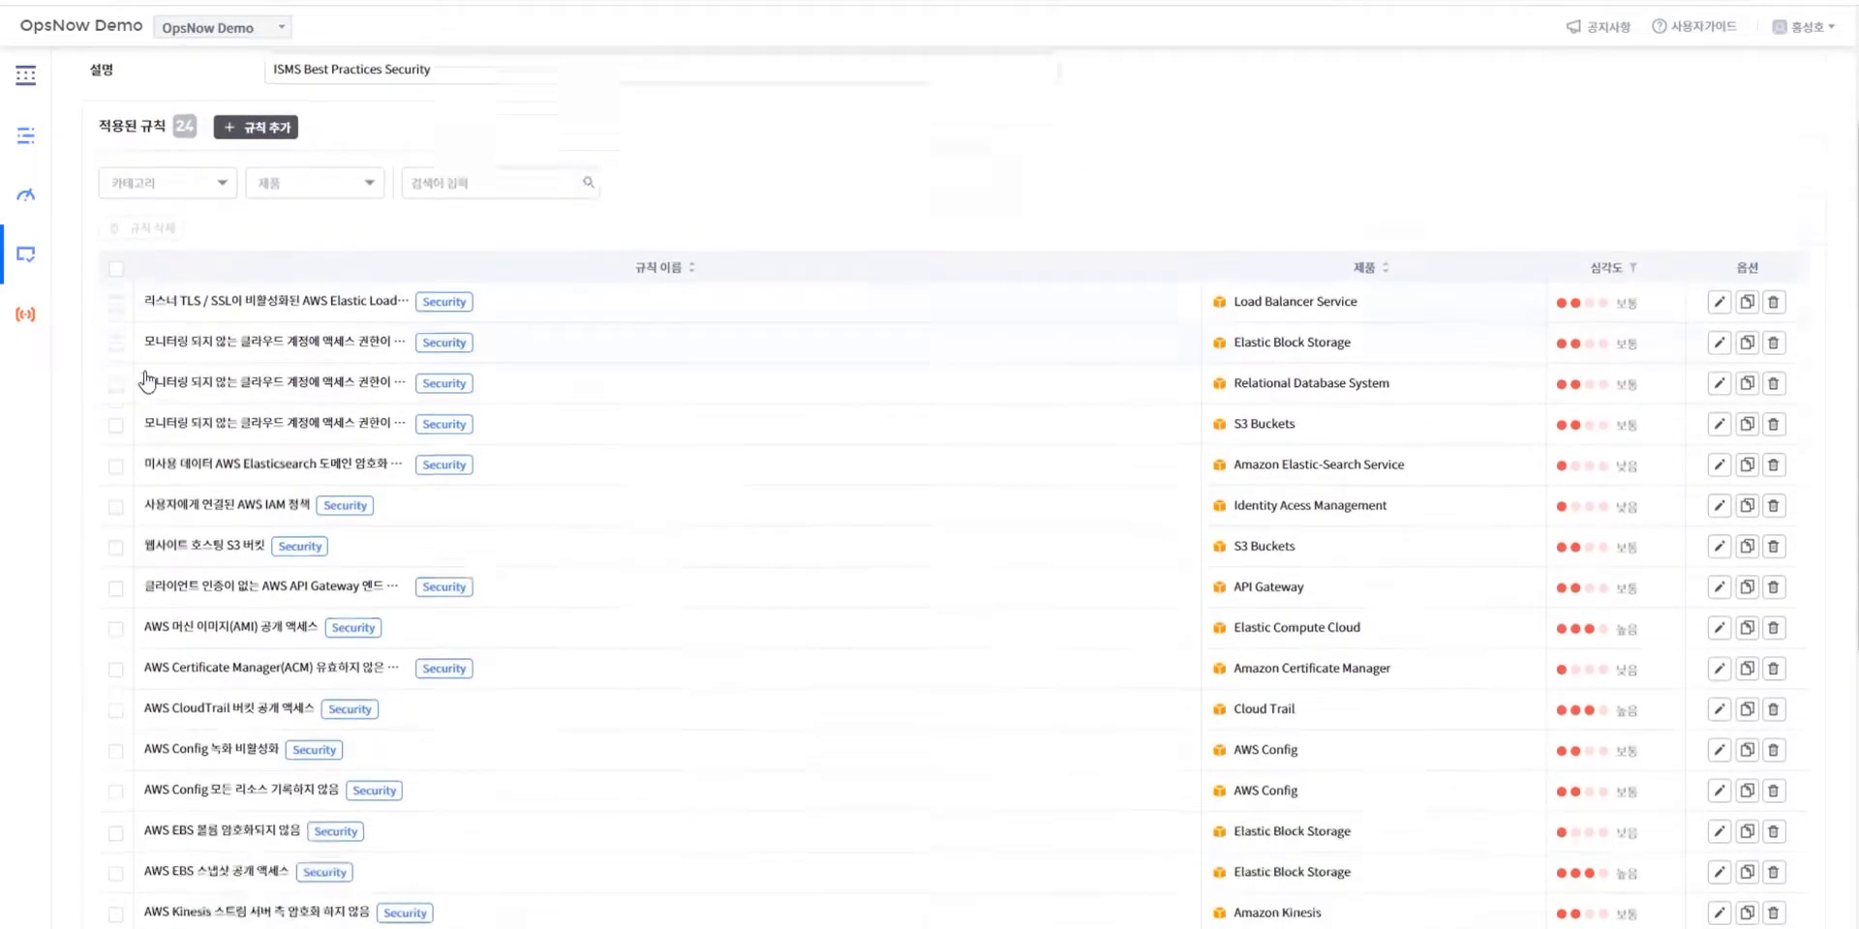
pyautogui.scroll(-3, 349, 572)
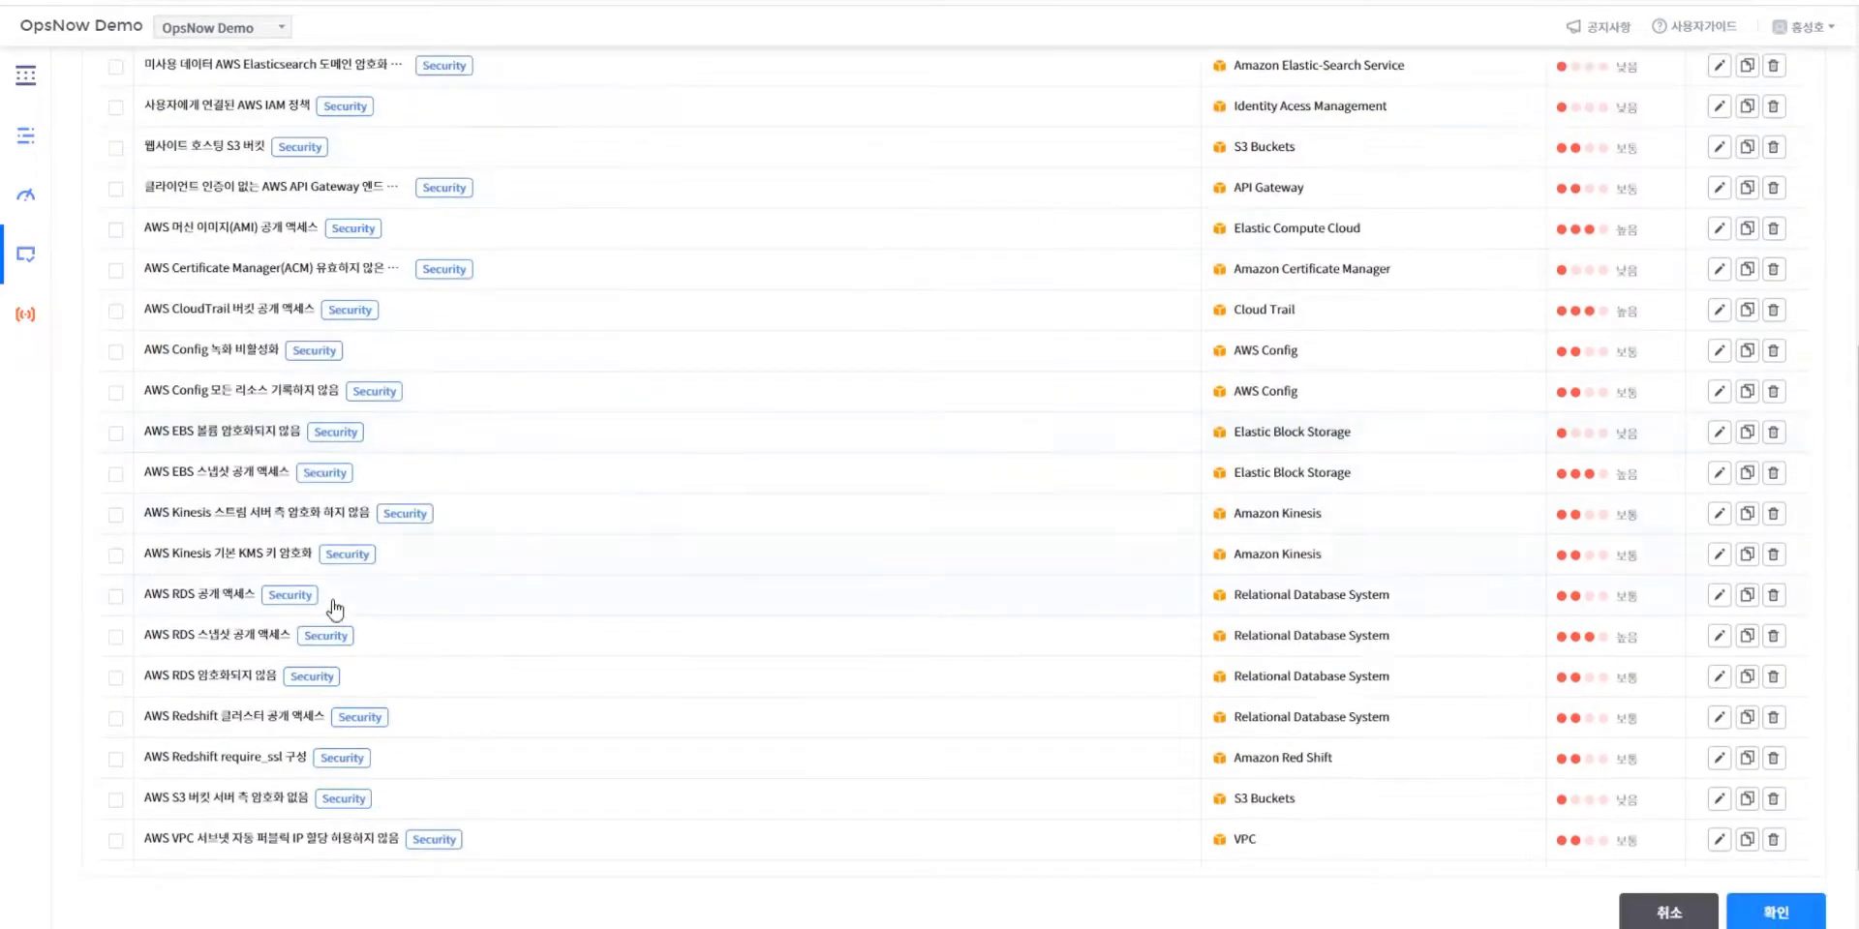
# - Delete all rules from the copied policy except the IAM policy rule, Elastic Block Storage rules and RDS/Redshift public-access rules, and save it
pyautogui.scroll(4, 281, 561)
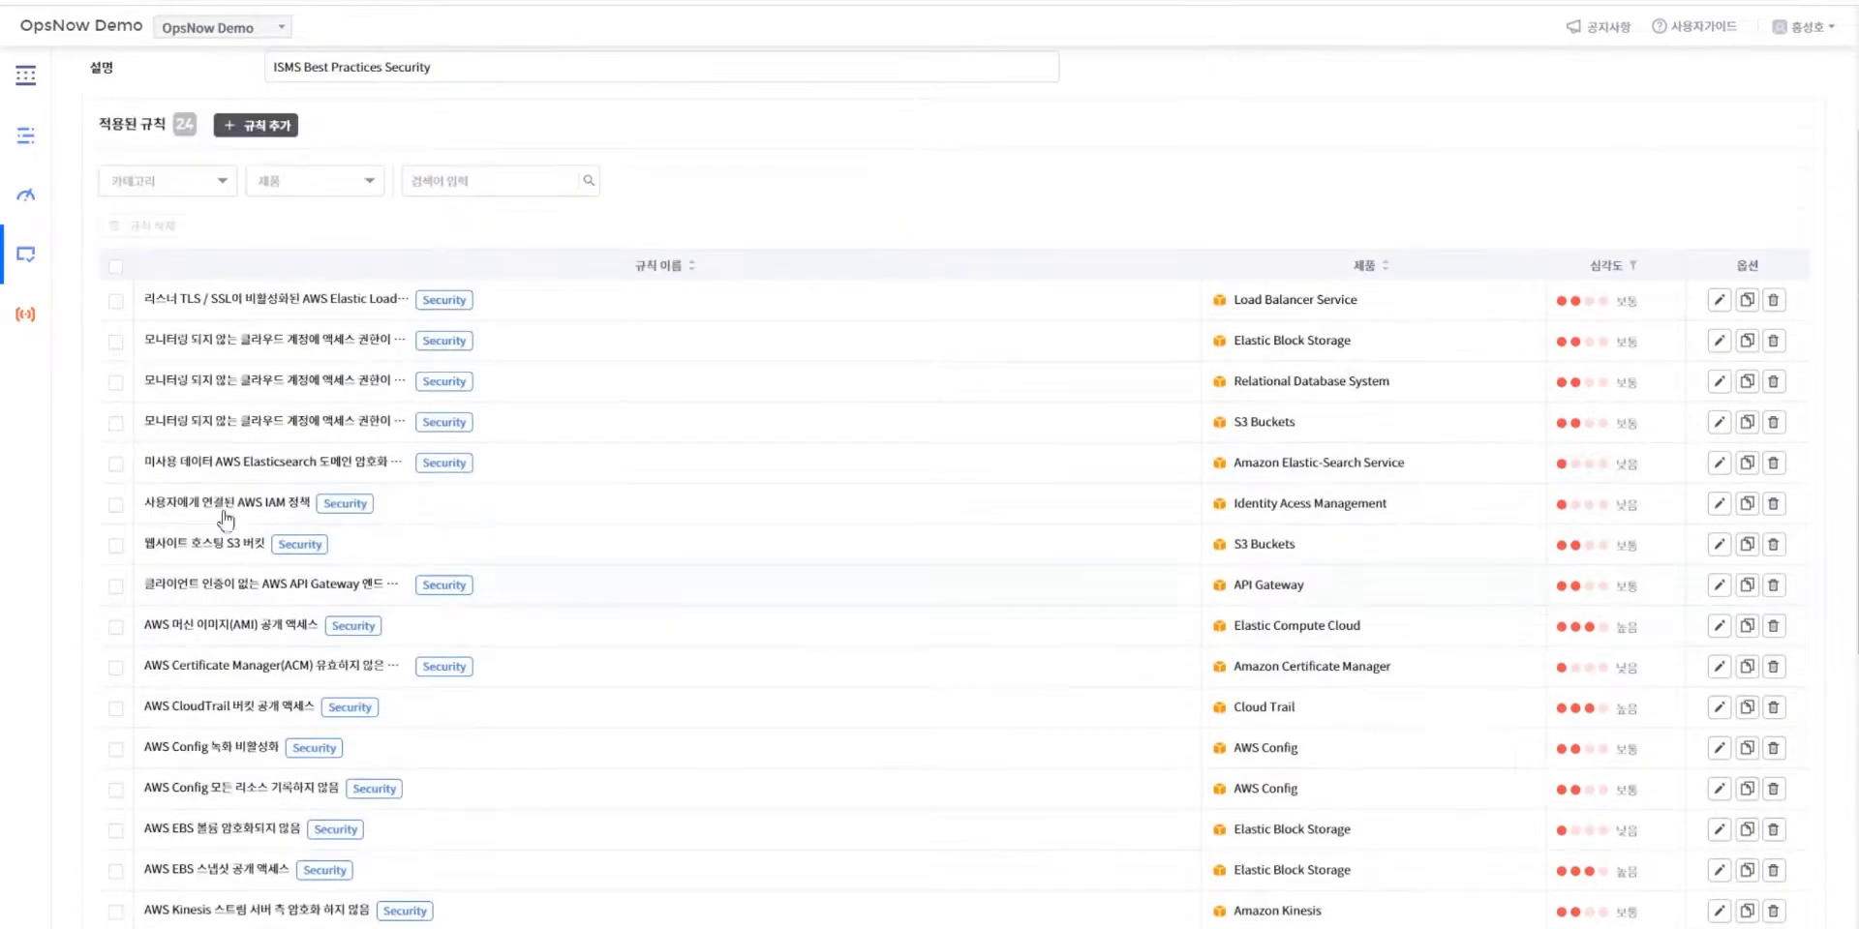
pyautogui.click(116, 267)
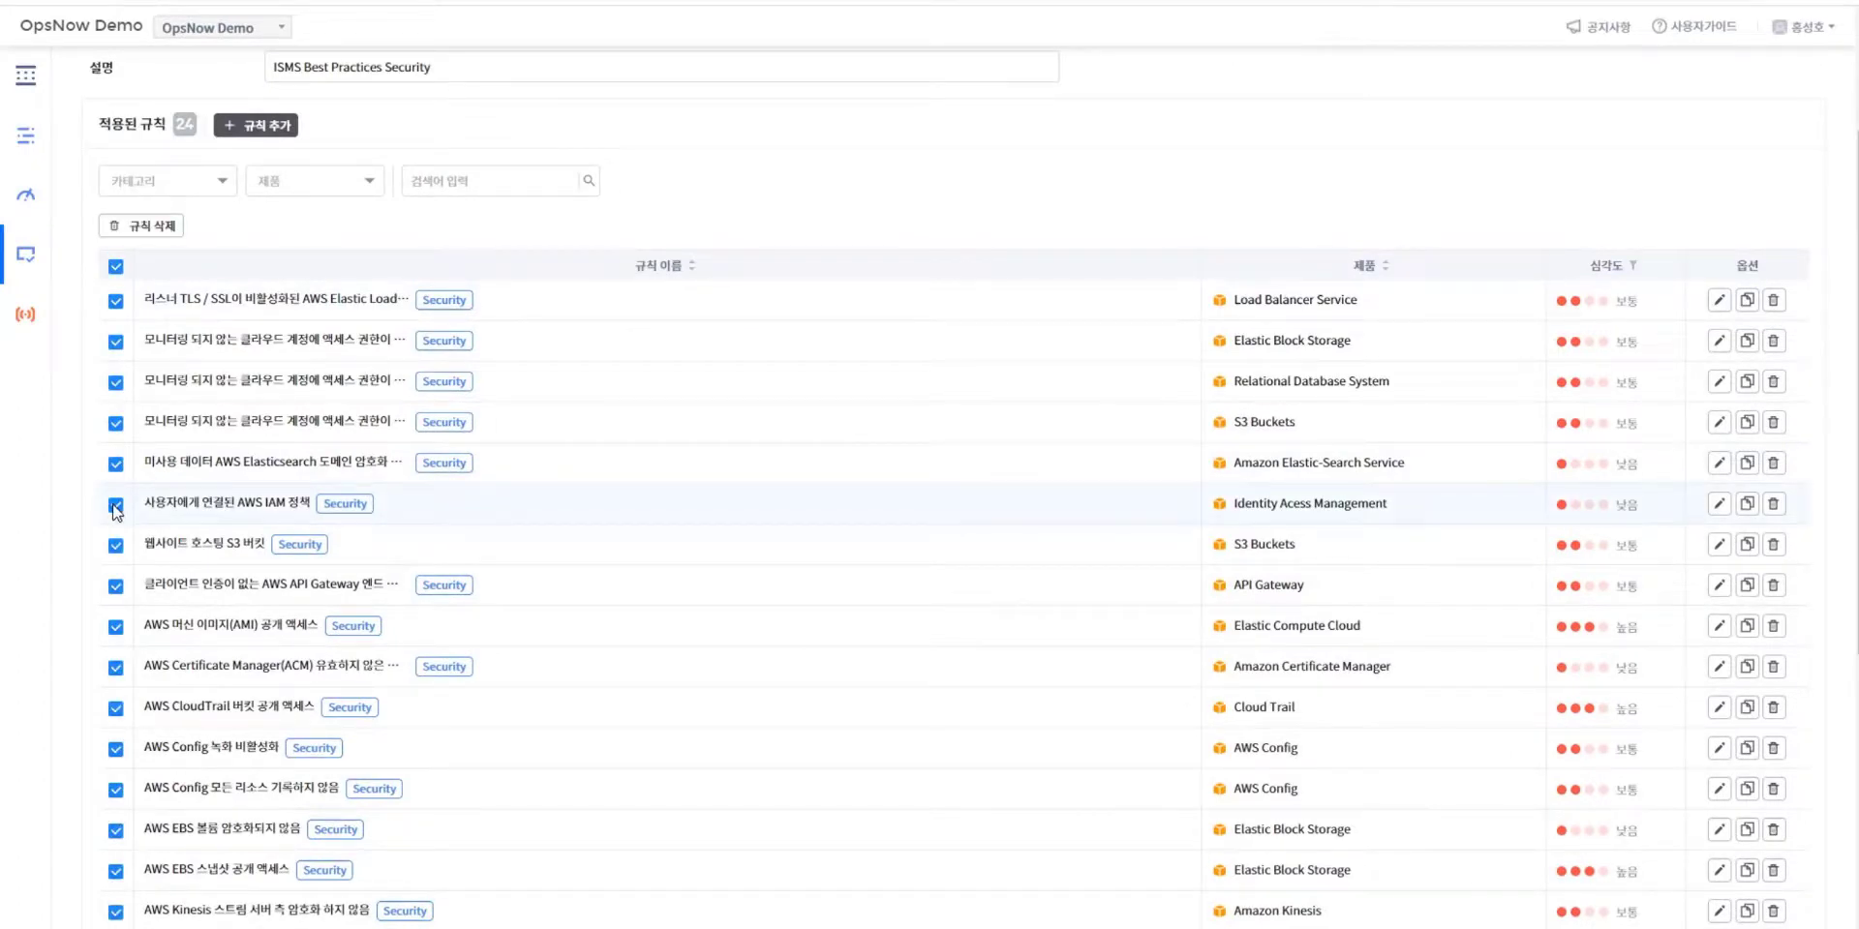
pyautogui.click(115, 505)
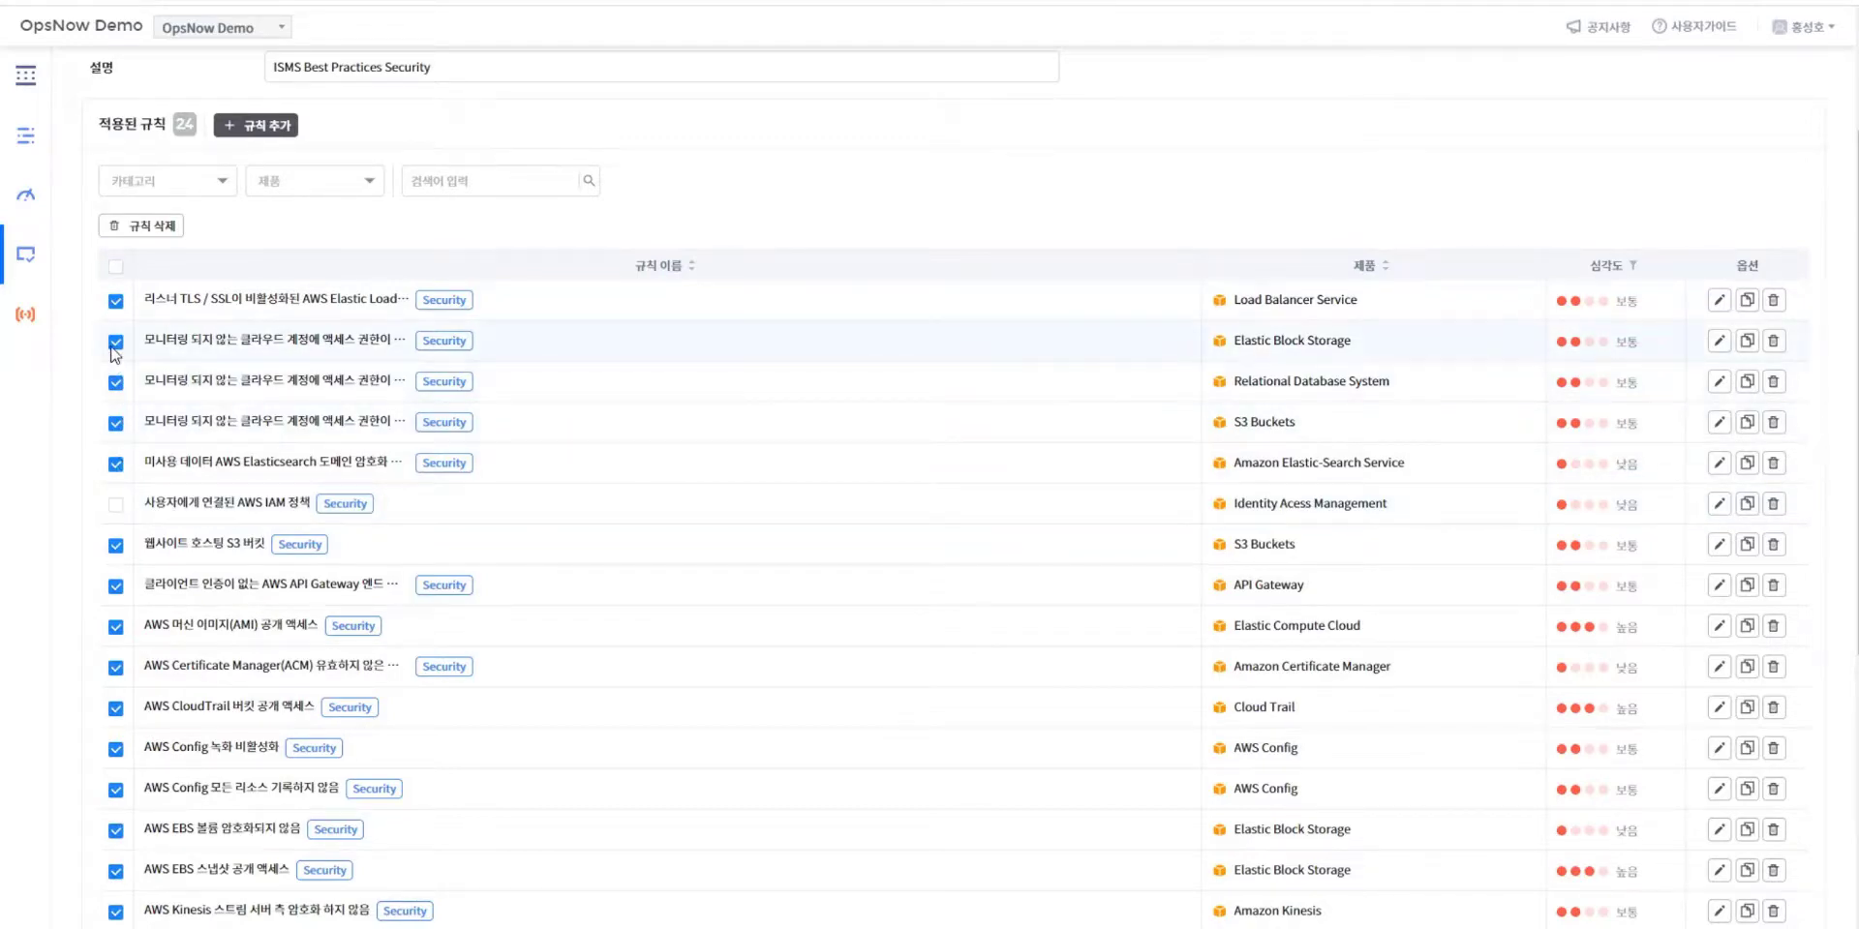
pyautogui.scroll(-4, 155, 581)
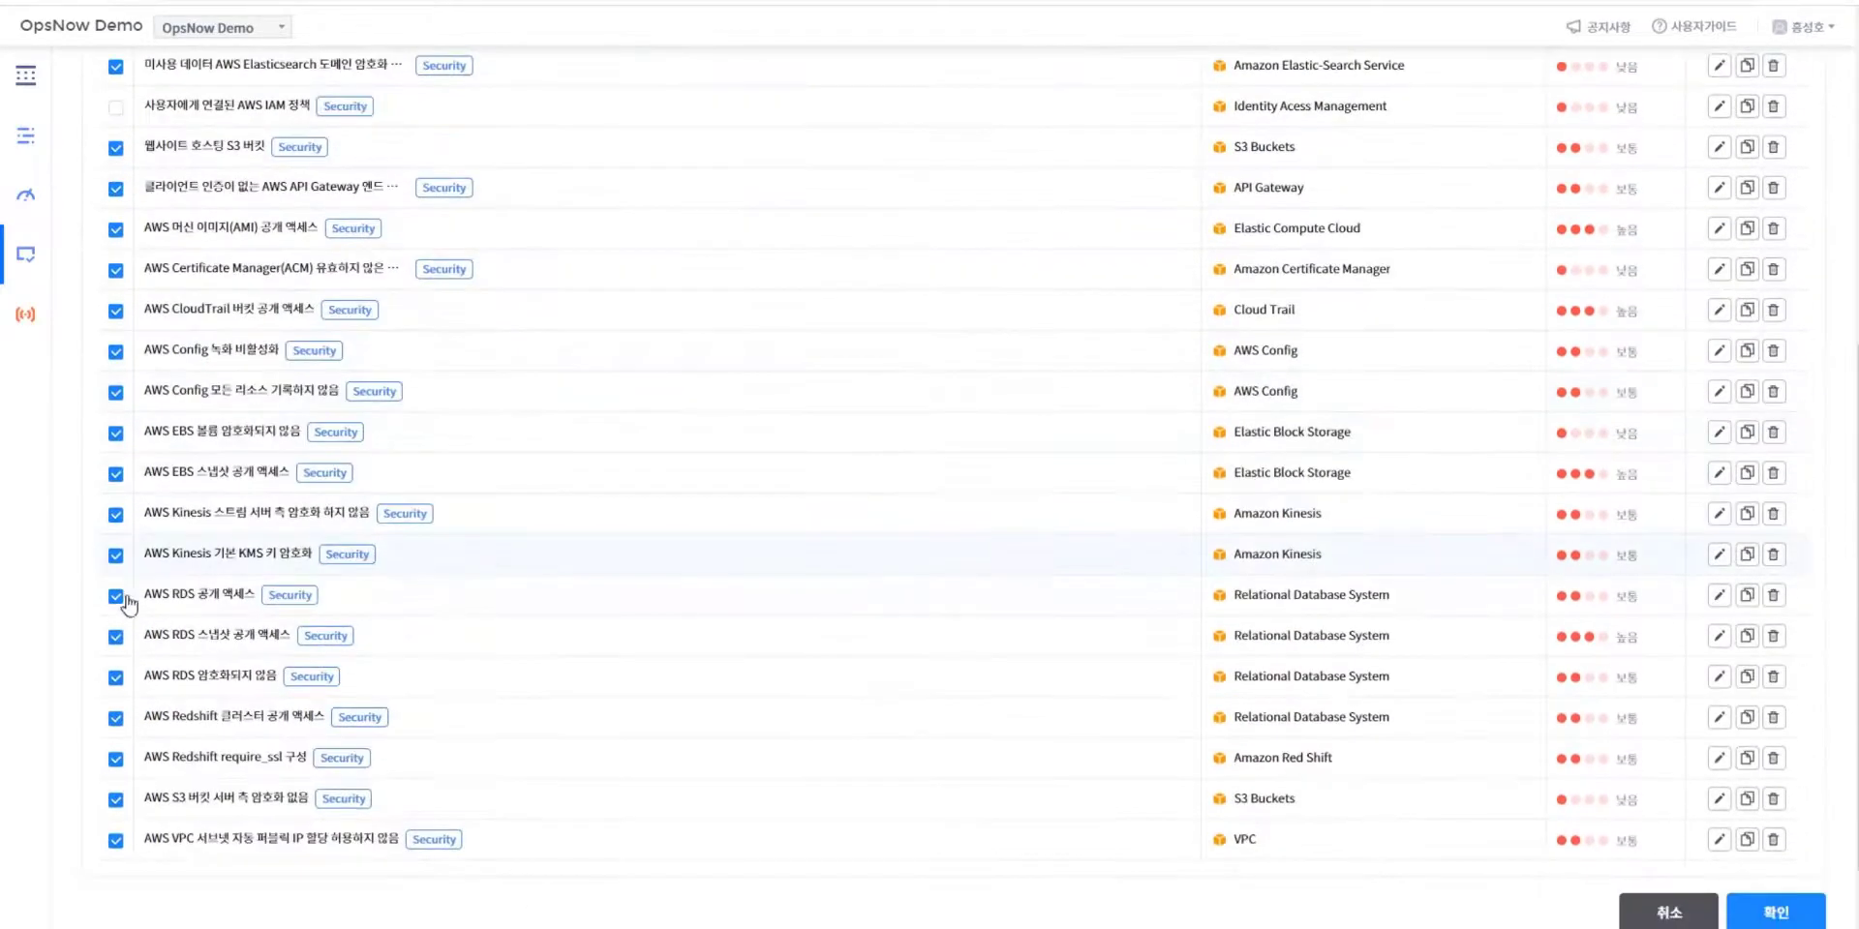
pyautogui.click(116, 637)
pyautogui.click(115, 595)
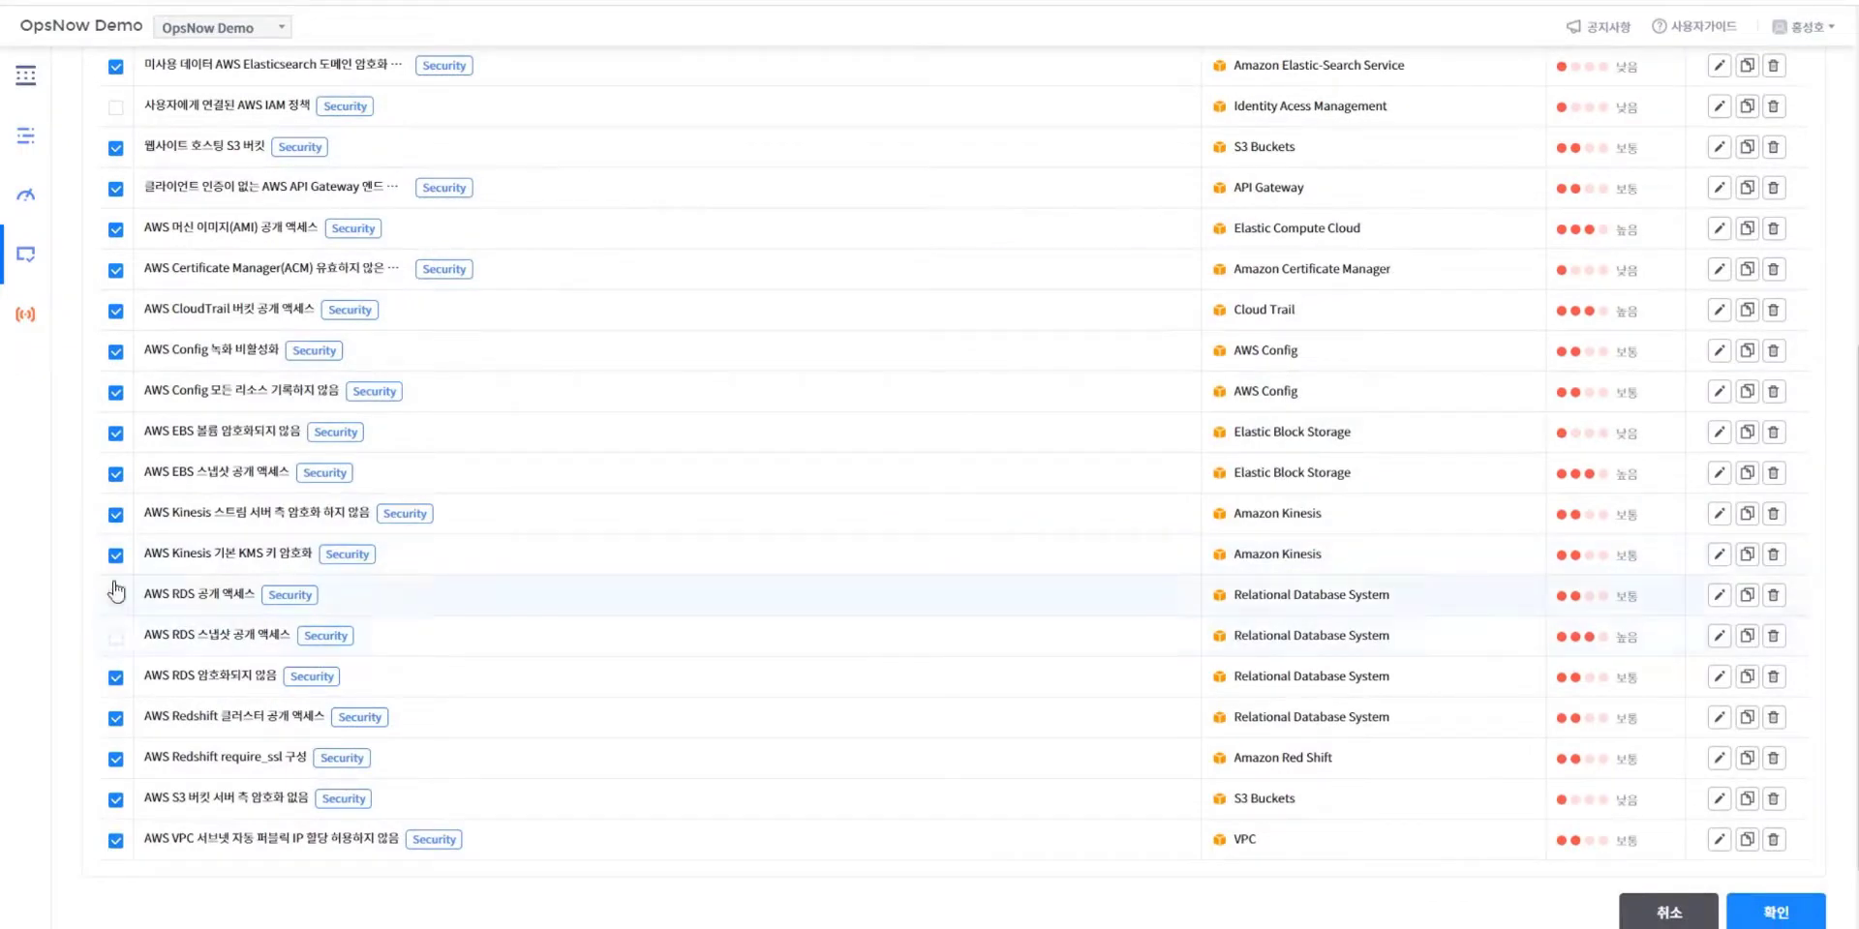
pyautogui.click(114, 434)
pyautogui.click(117, 474)
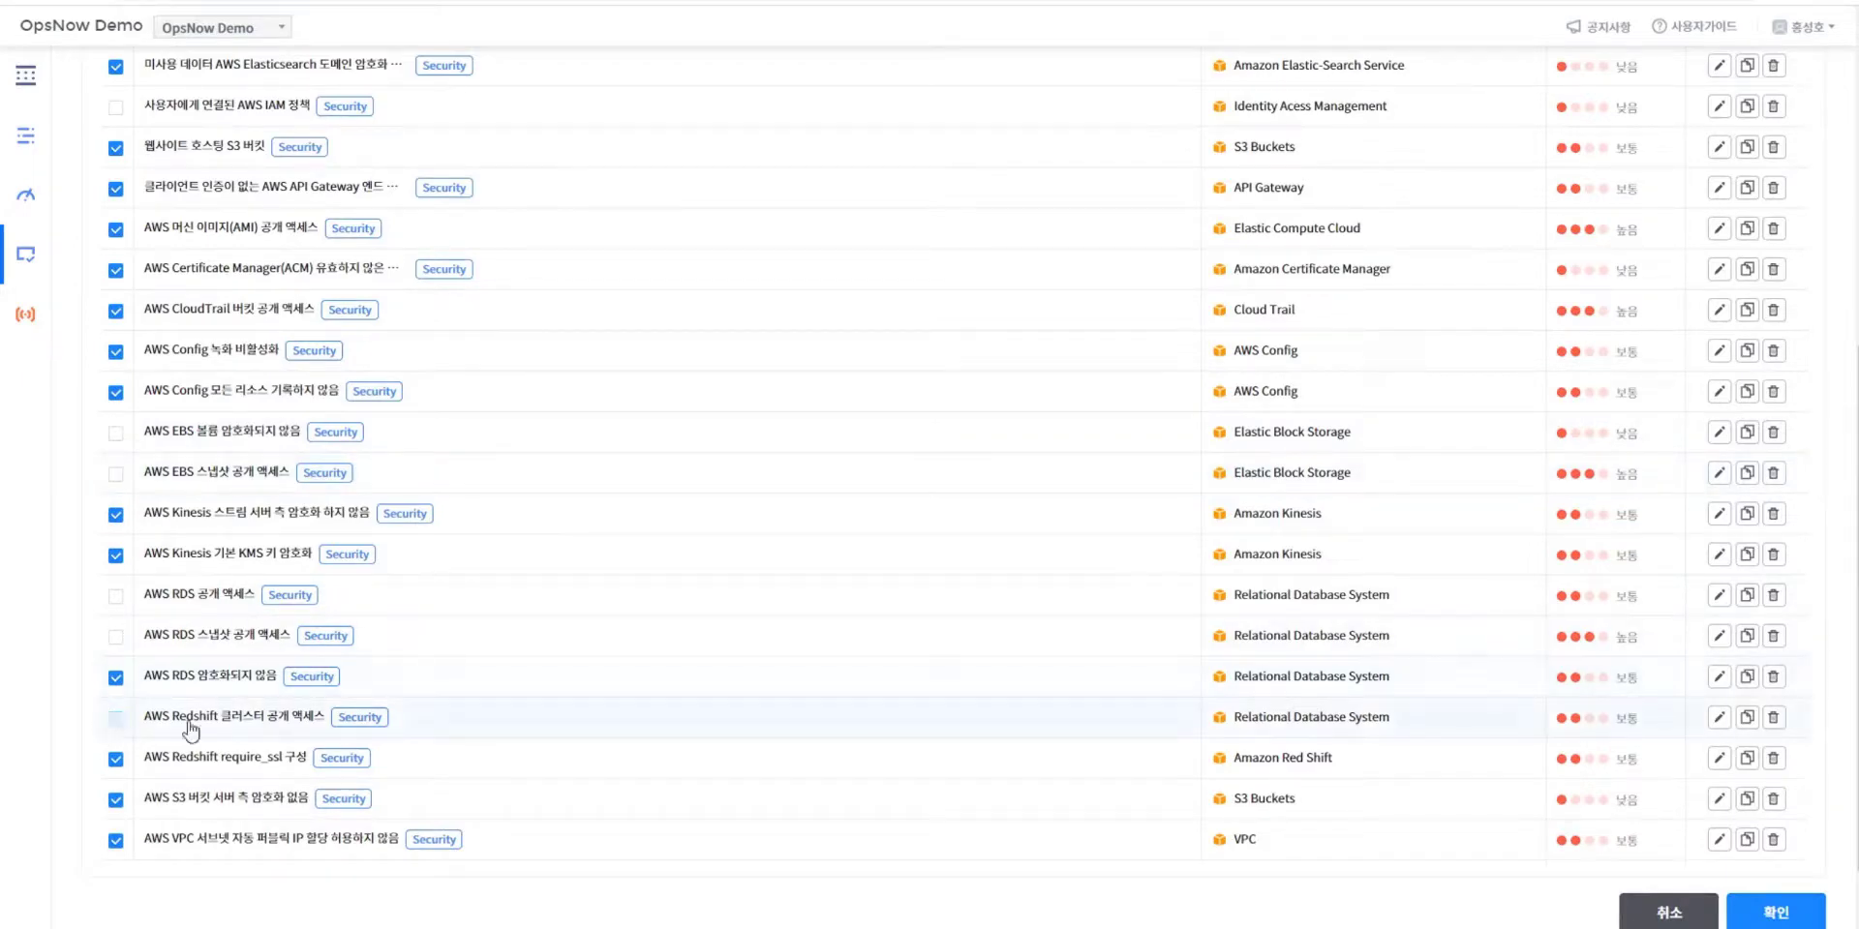
pyautogui.scroll(5, 900, 581)
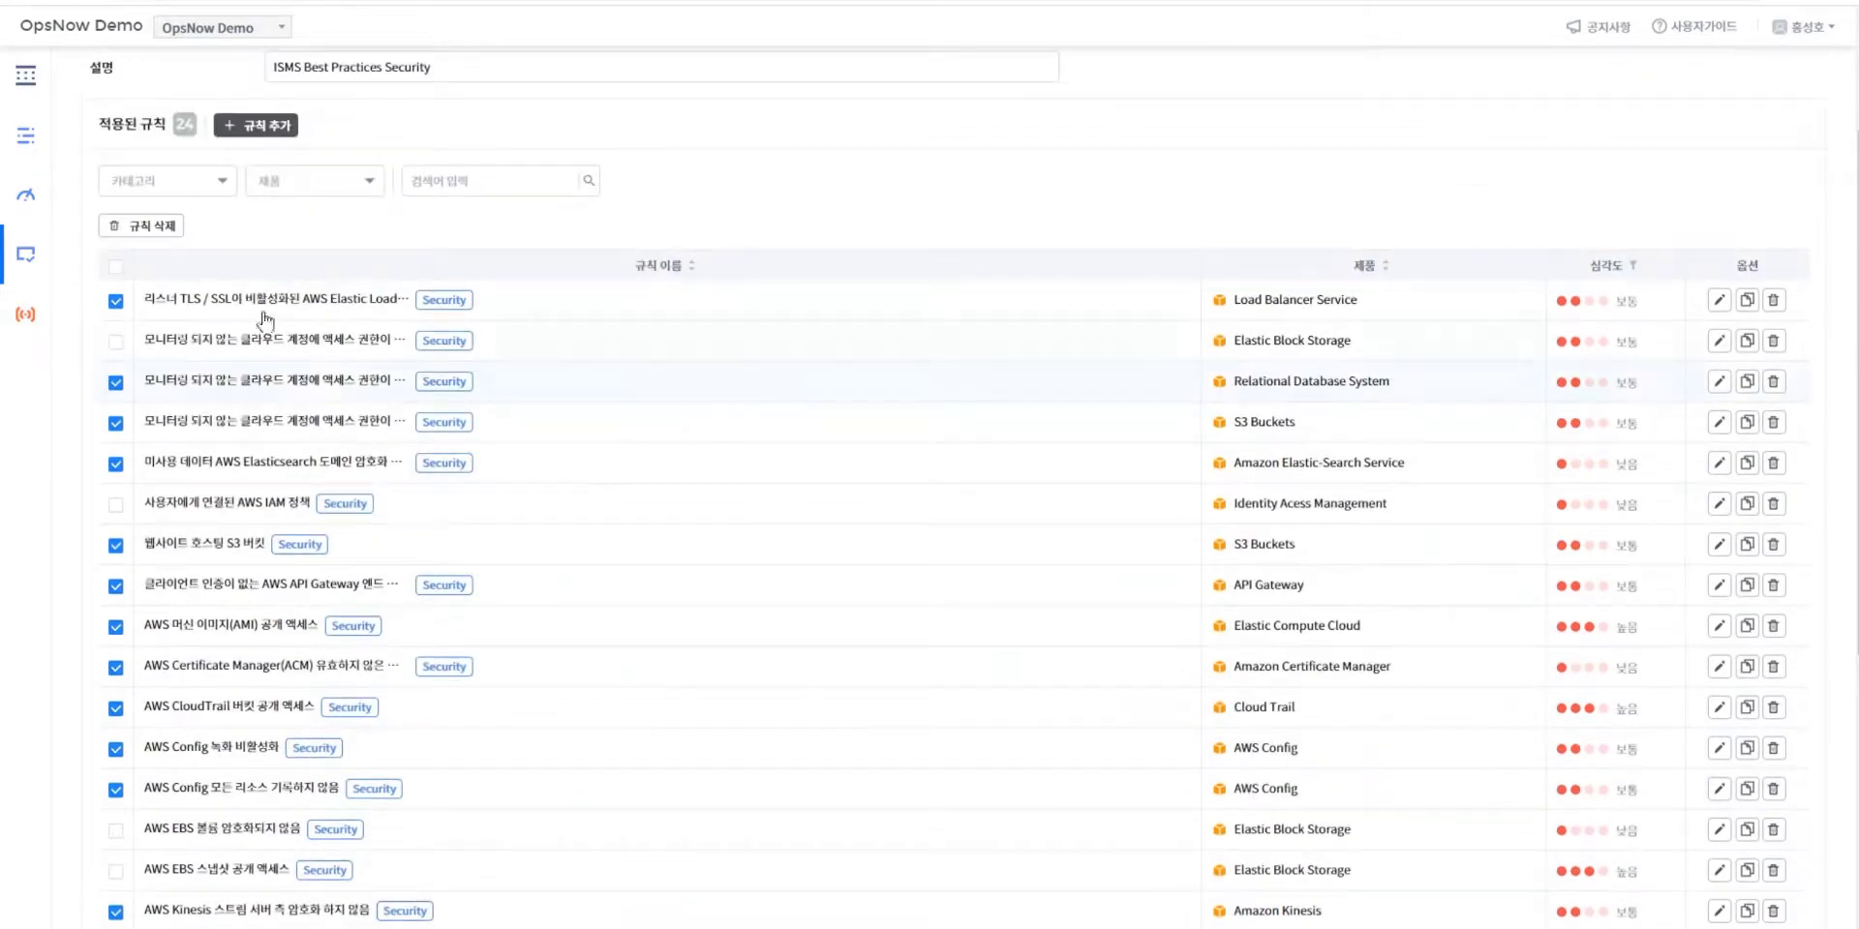
pyautogui.click(160, 226)
pyautogui.click(1060, 257)
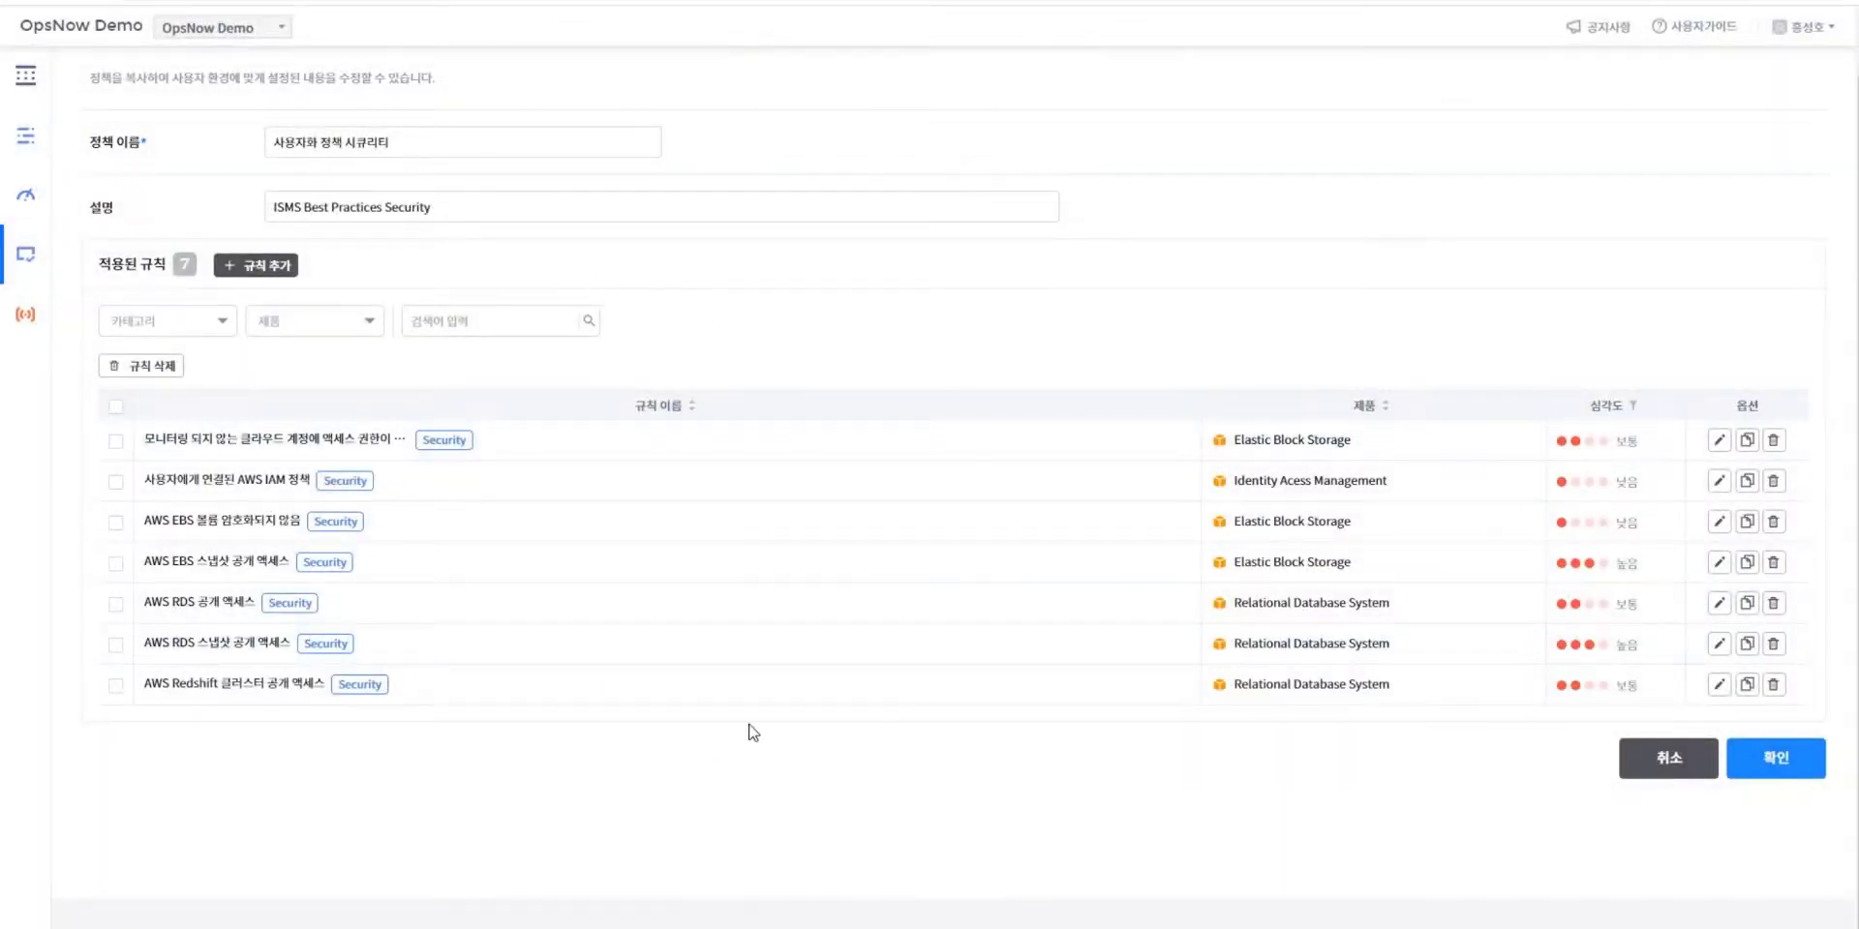
pyautogui.click(1782, 768)
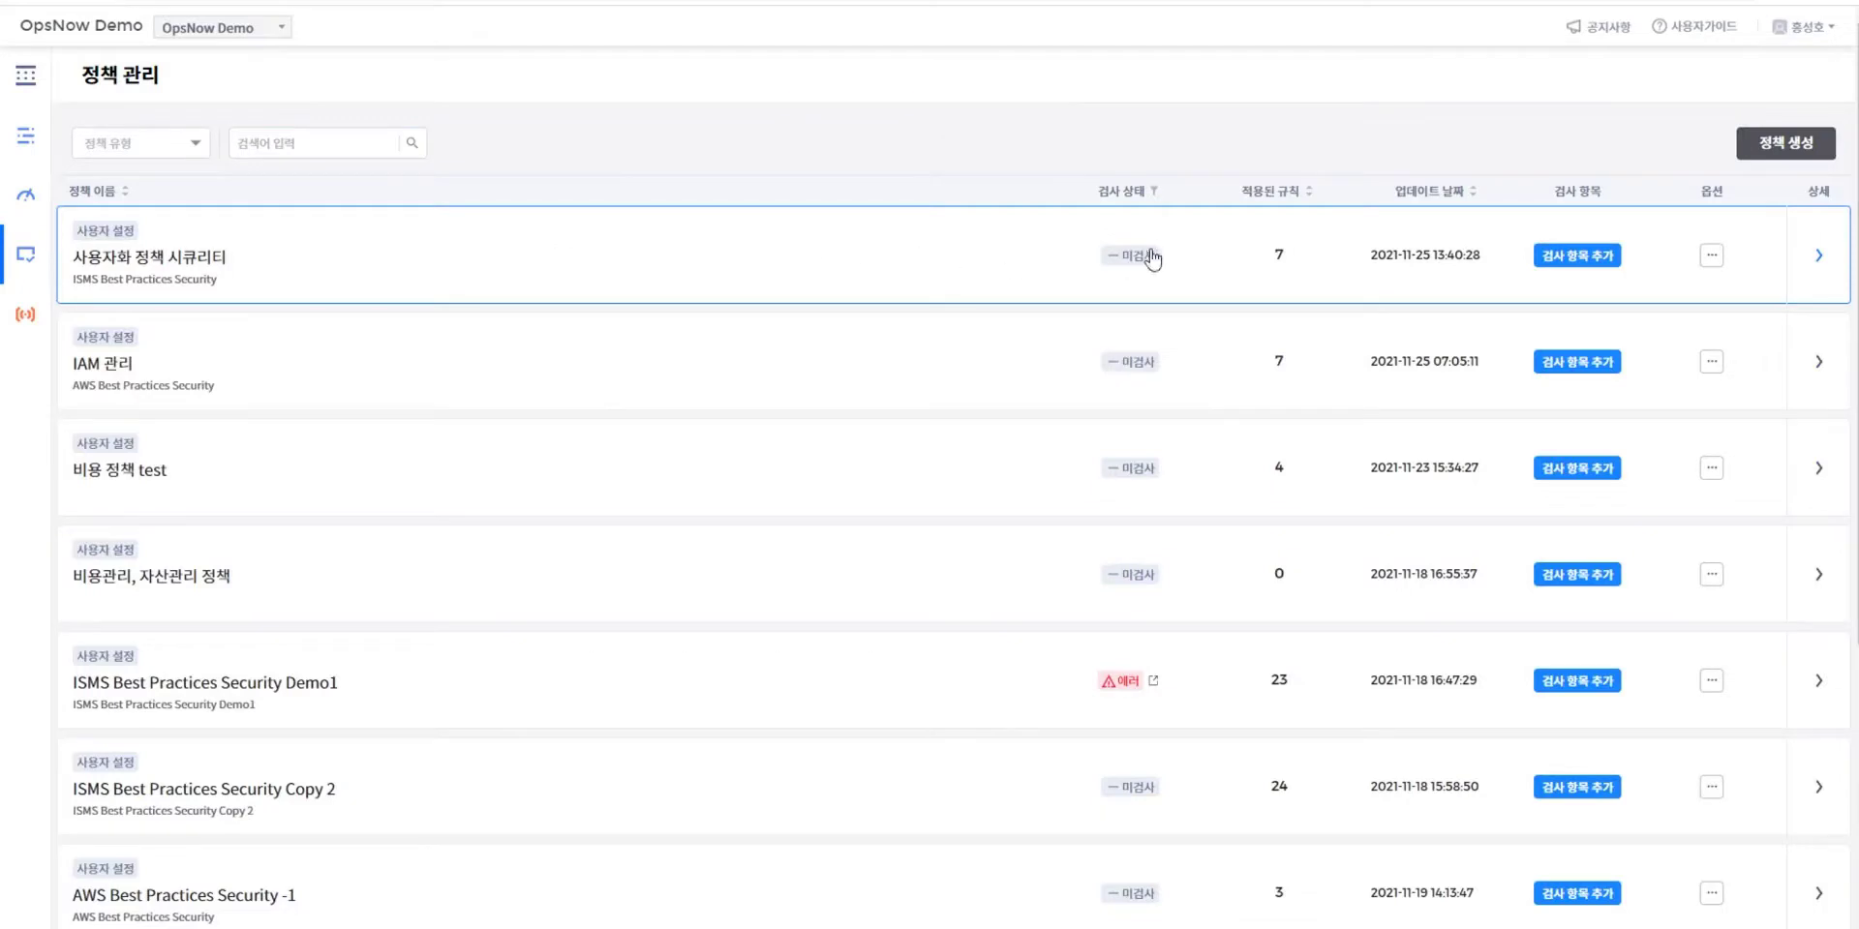
# - Add the 사용자화 정책 시큐리티 policy to the inspection list with neither immediate inspection nor a schedule enabled
pyautogui.click(802, 248)
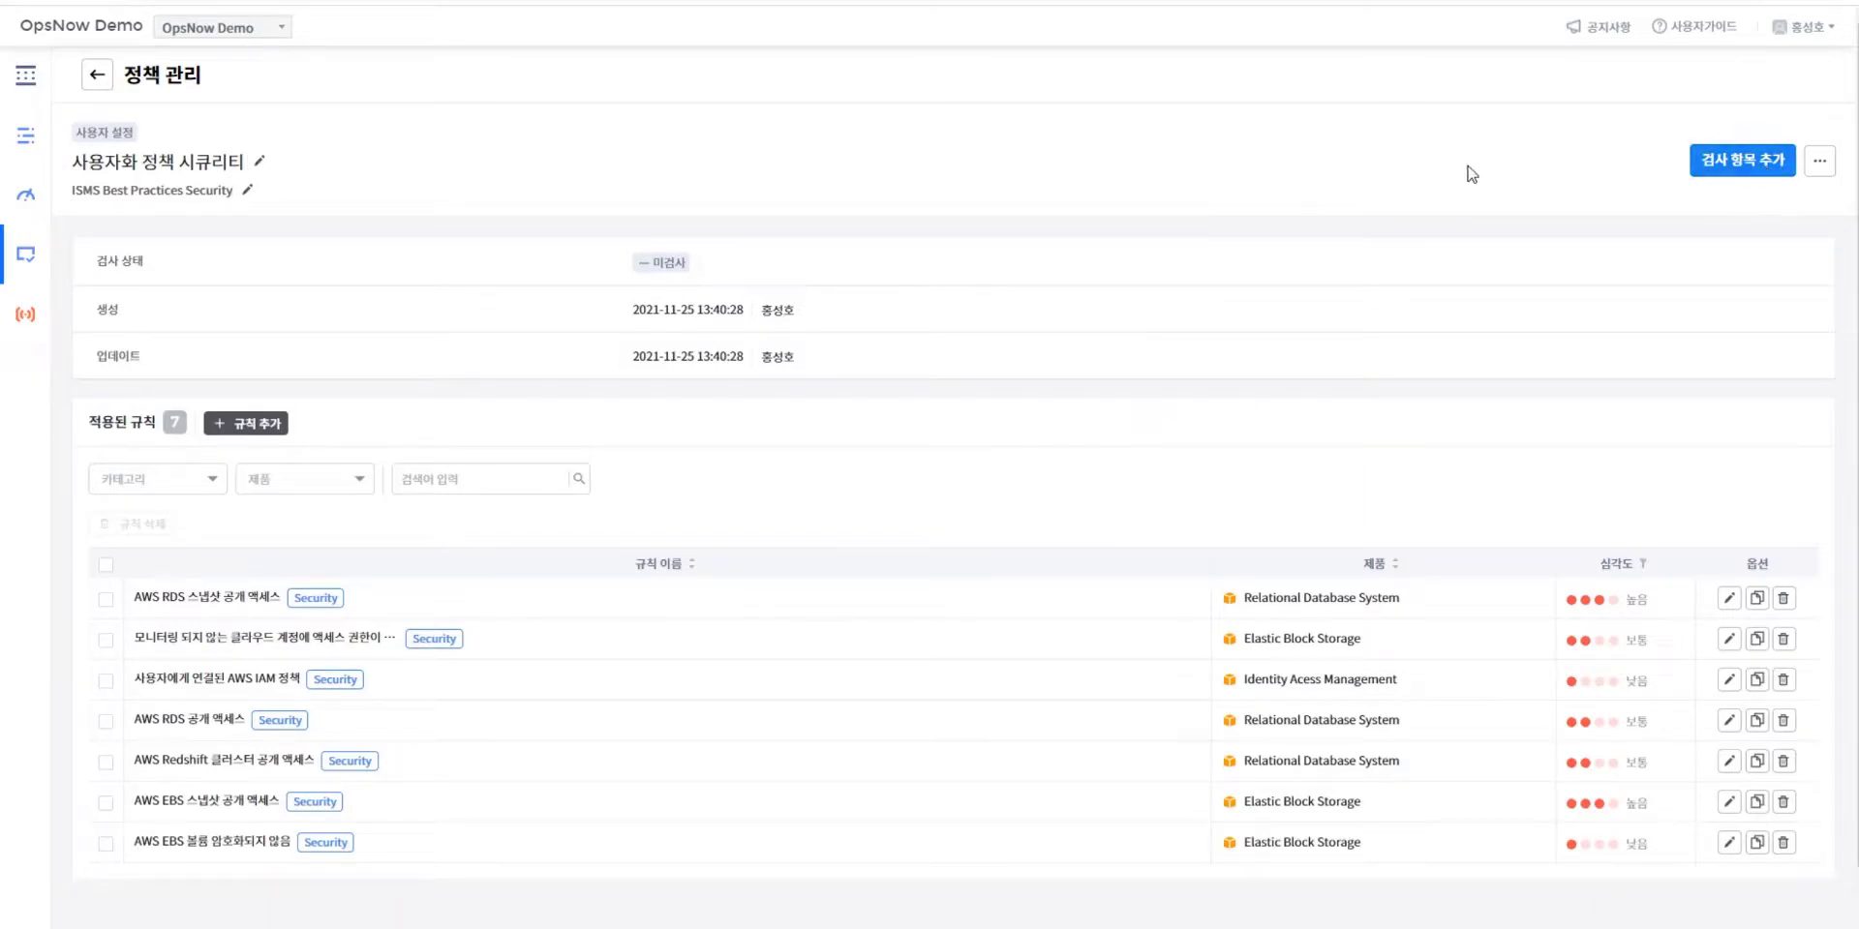
pyautogui.click(1743, 159)
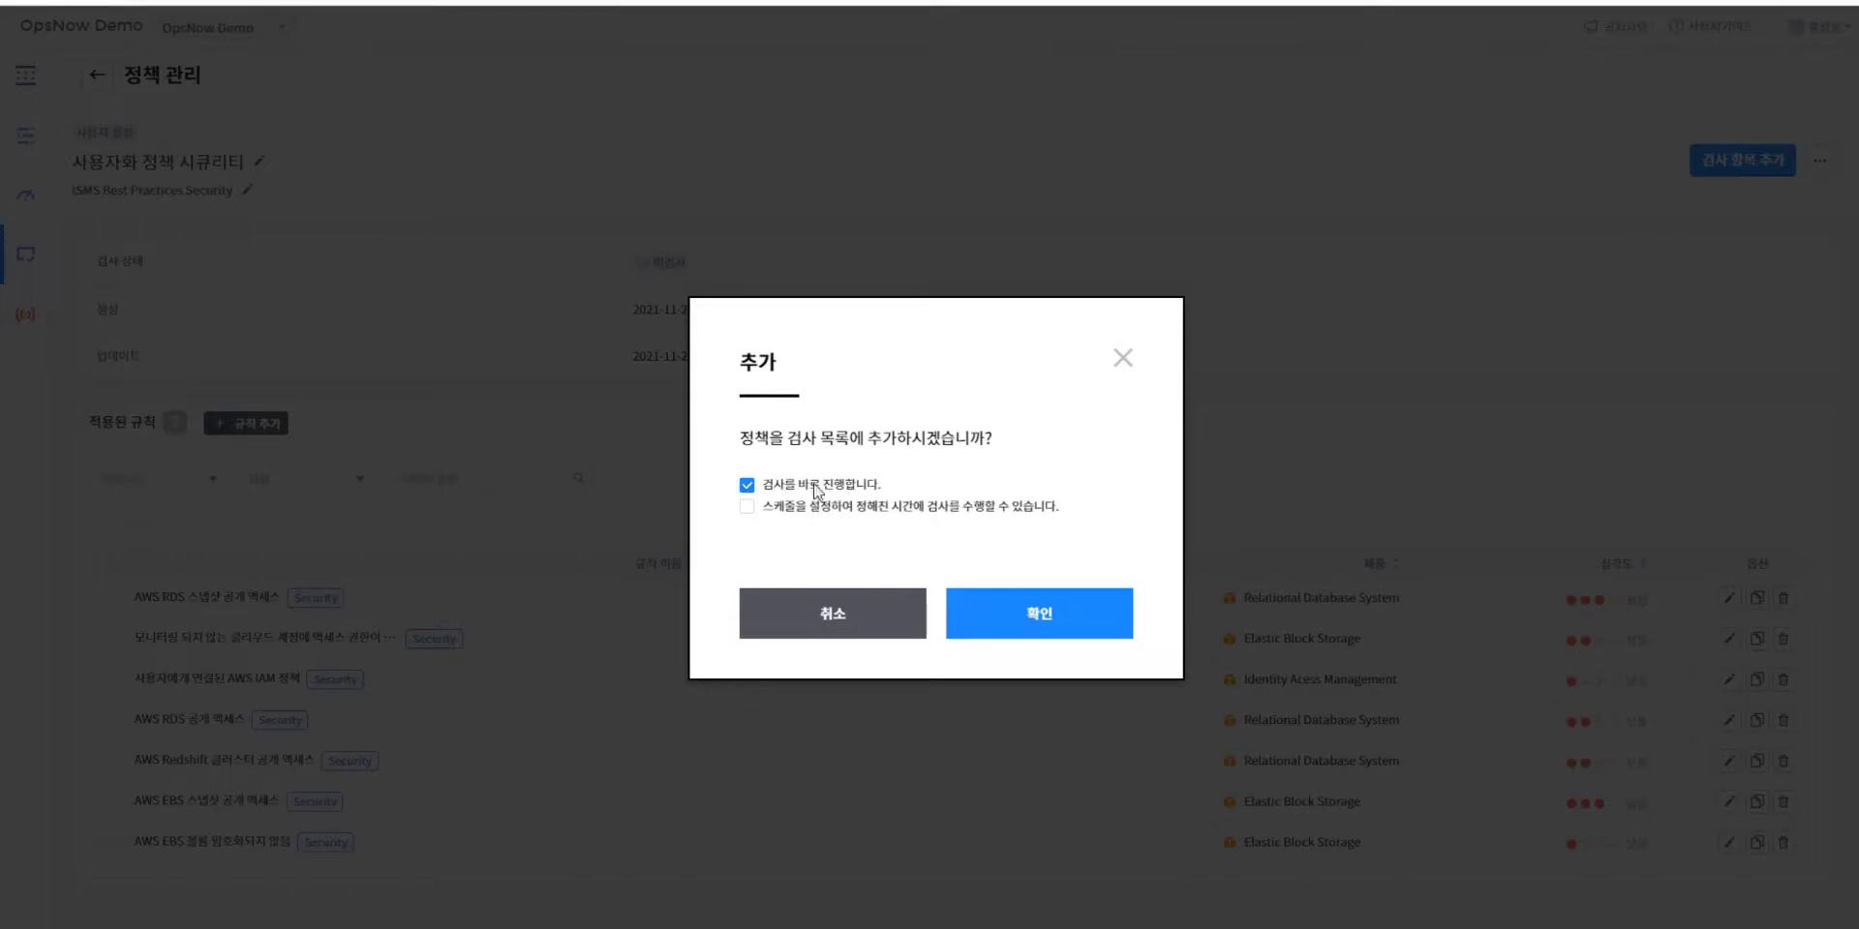
pyautogui.click(746, 485)
pyautogui.click(746, 507)
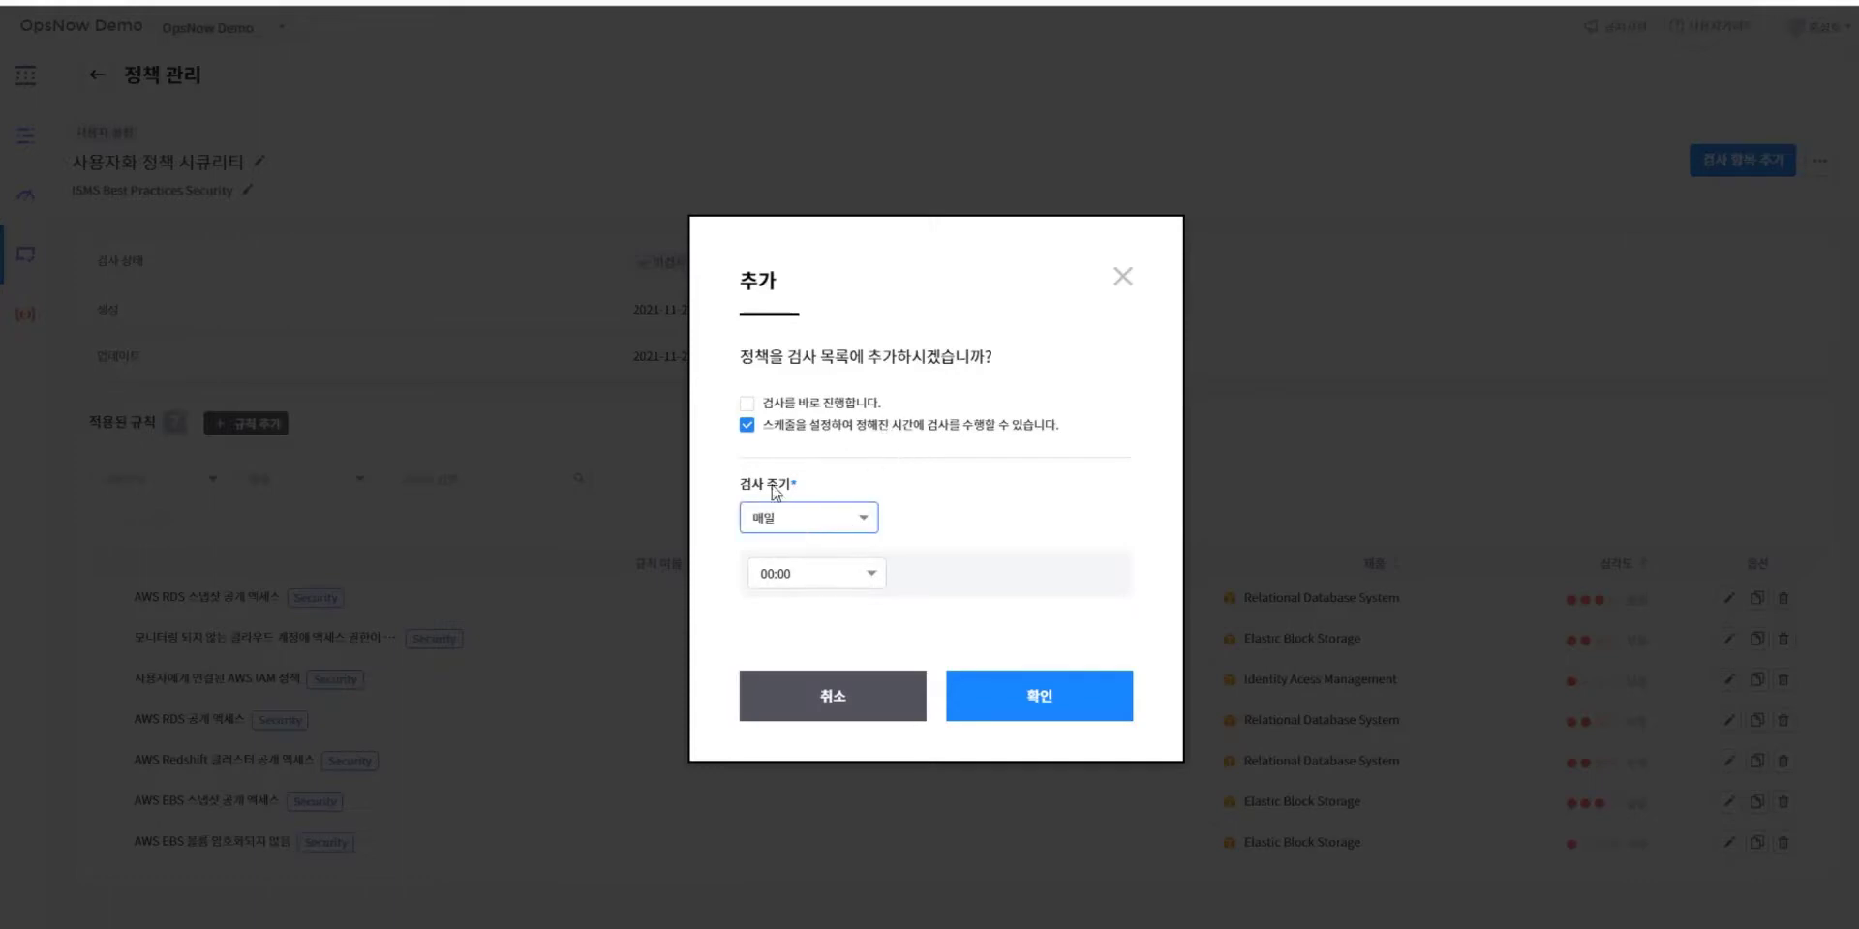
pyautogui.click(762, 431)
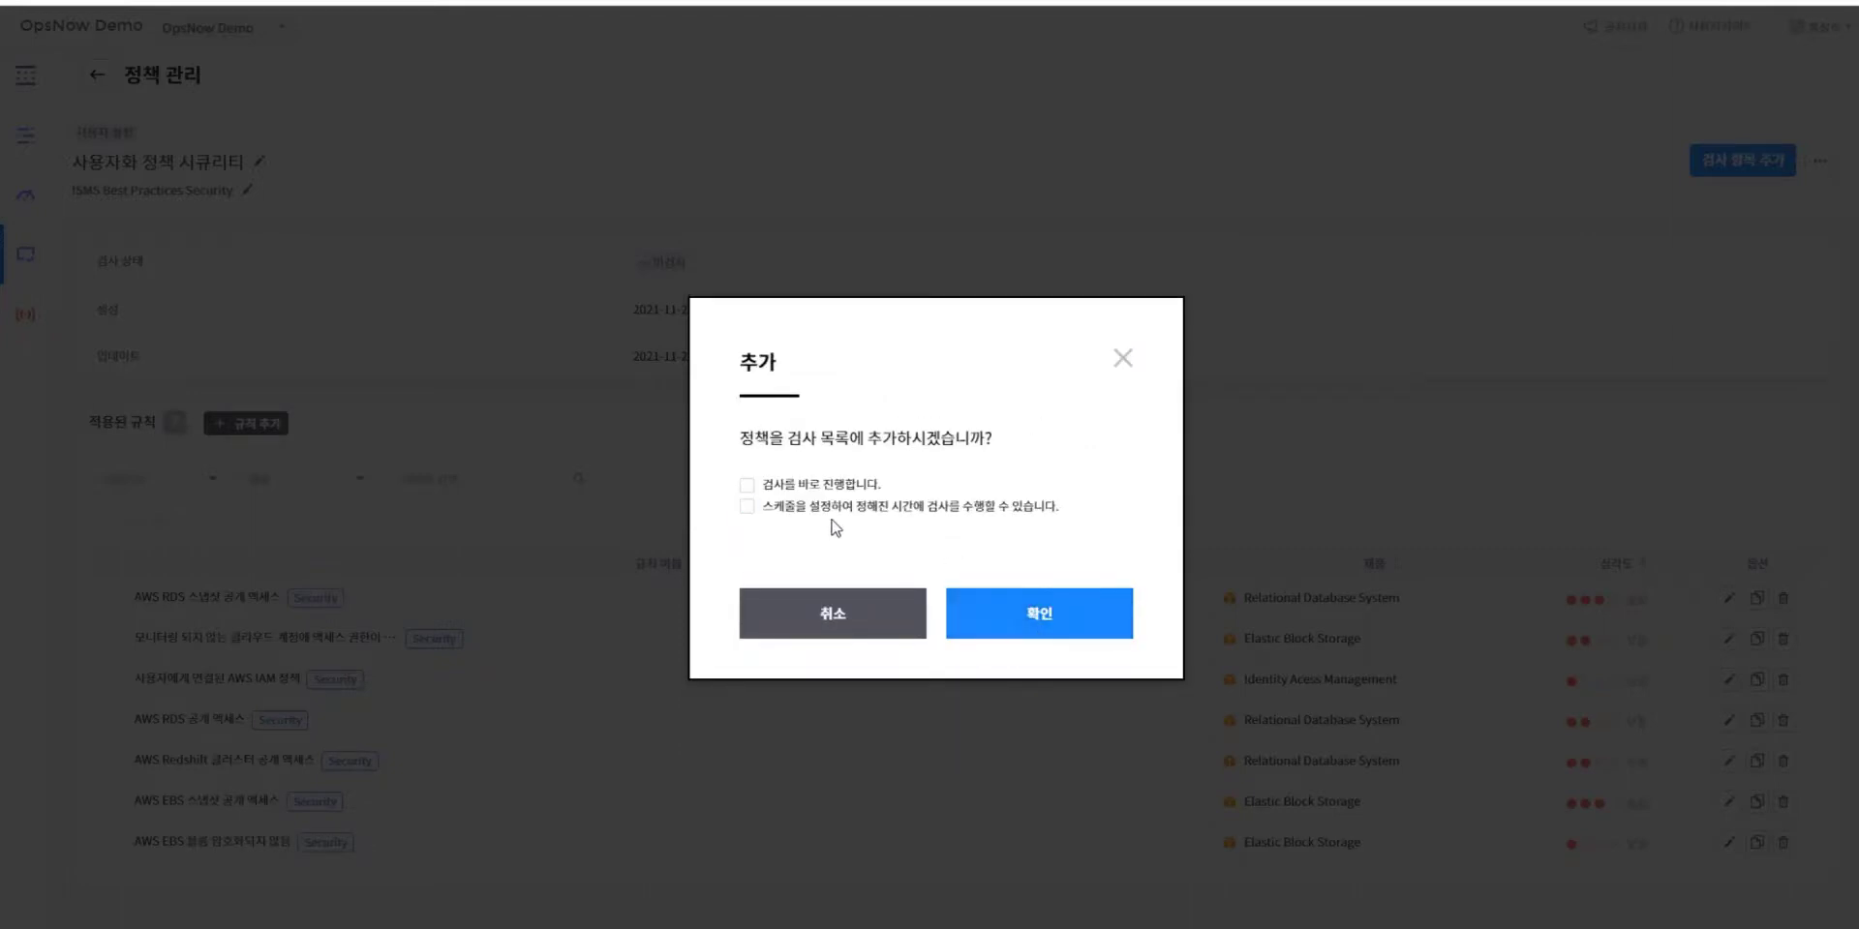
pyautogui.click(1012, 615)
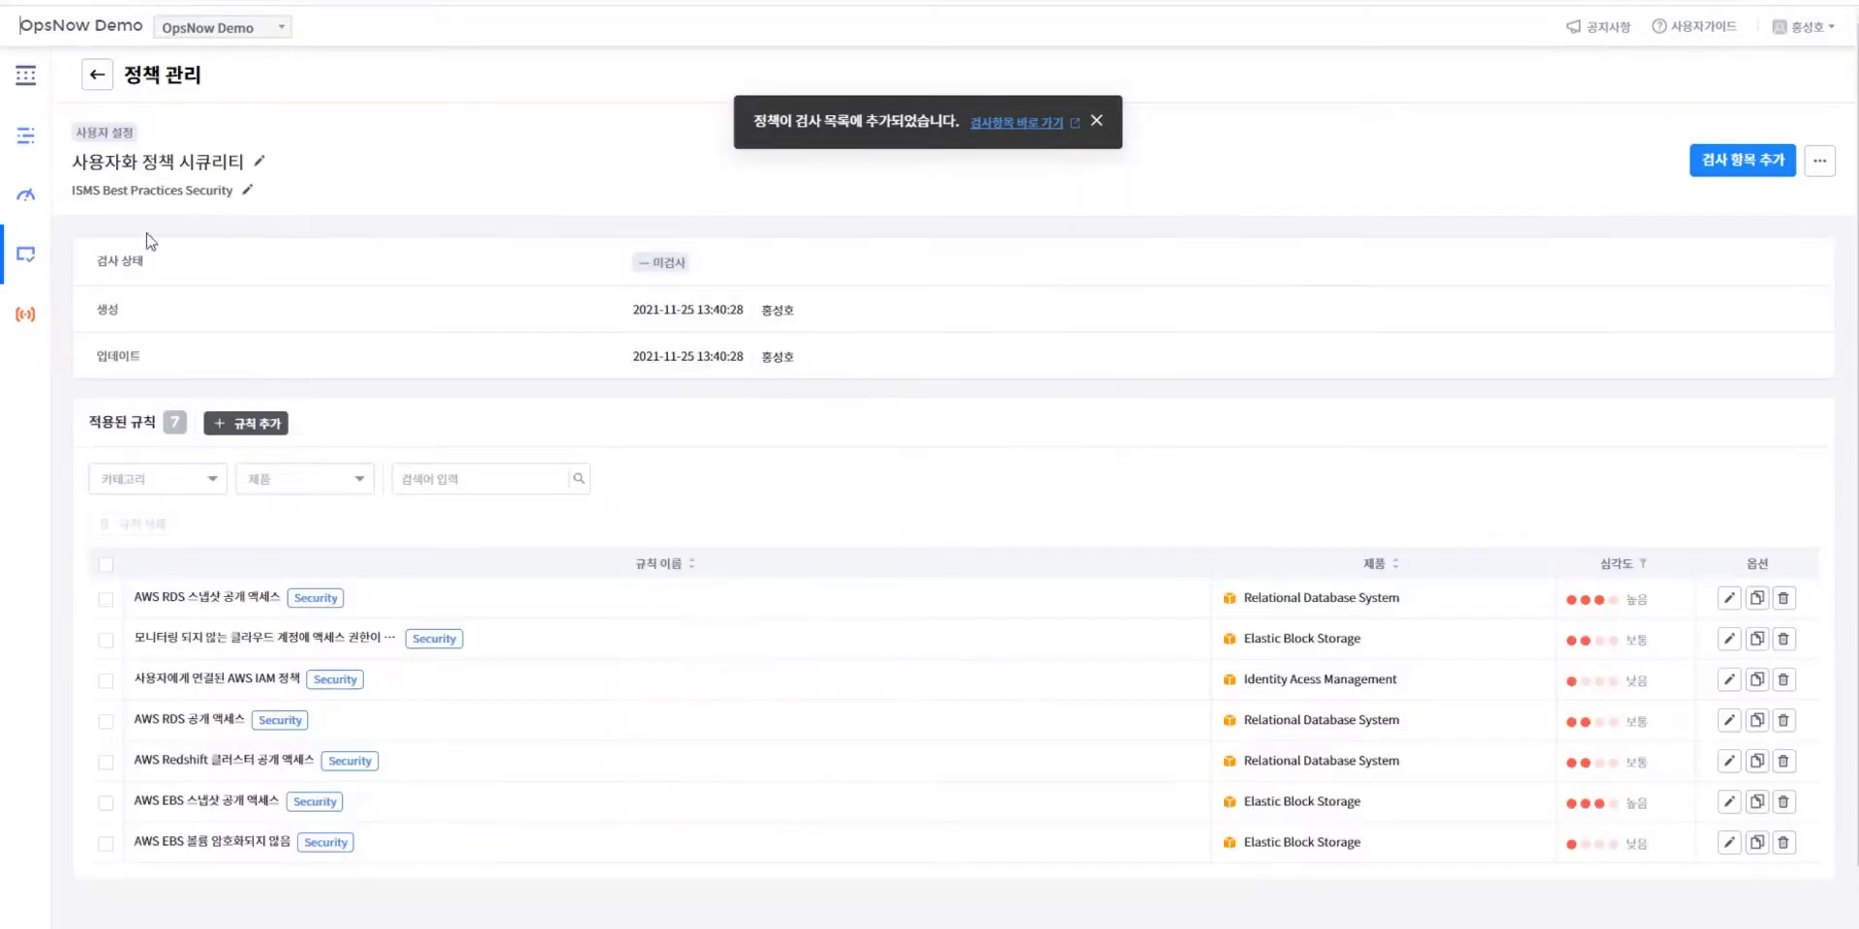
# - Open 사용자화 정책 시큐리티 in the compliance inspection list (규정 준수 검사) and look through its applied rules
pyautogui.moveTo(29, 258)
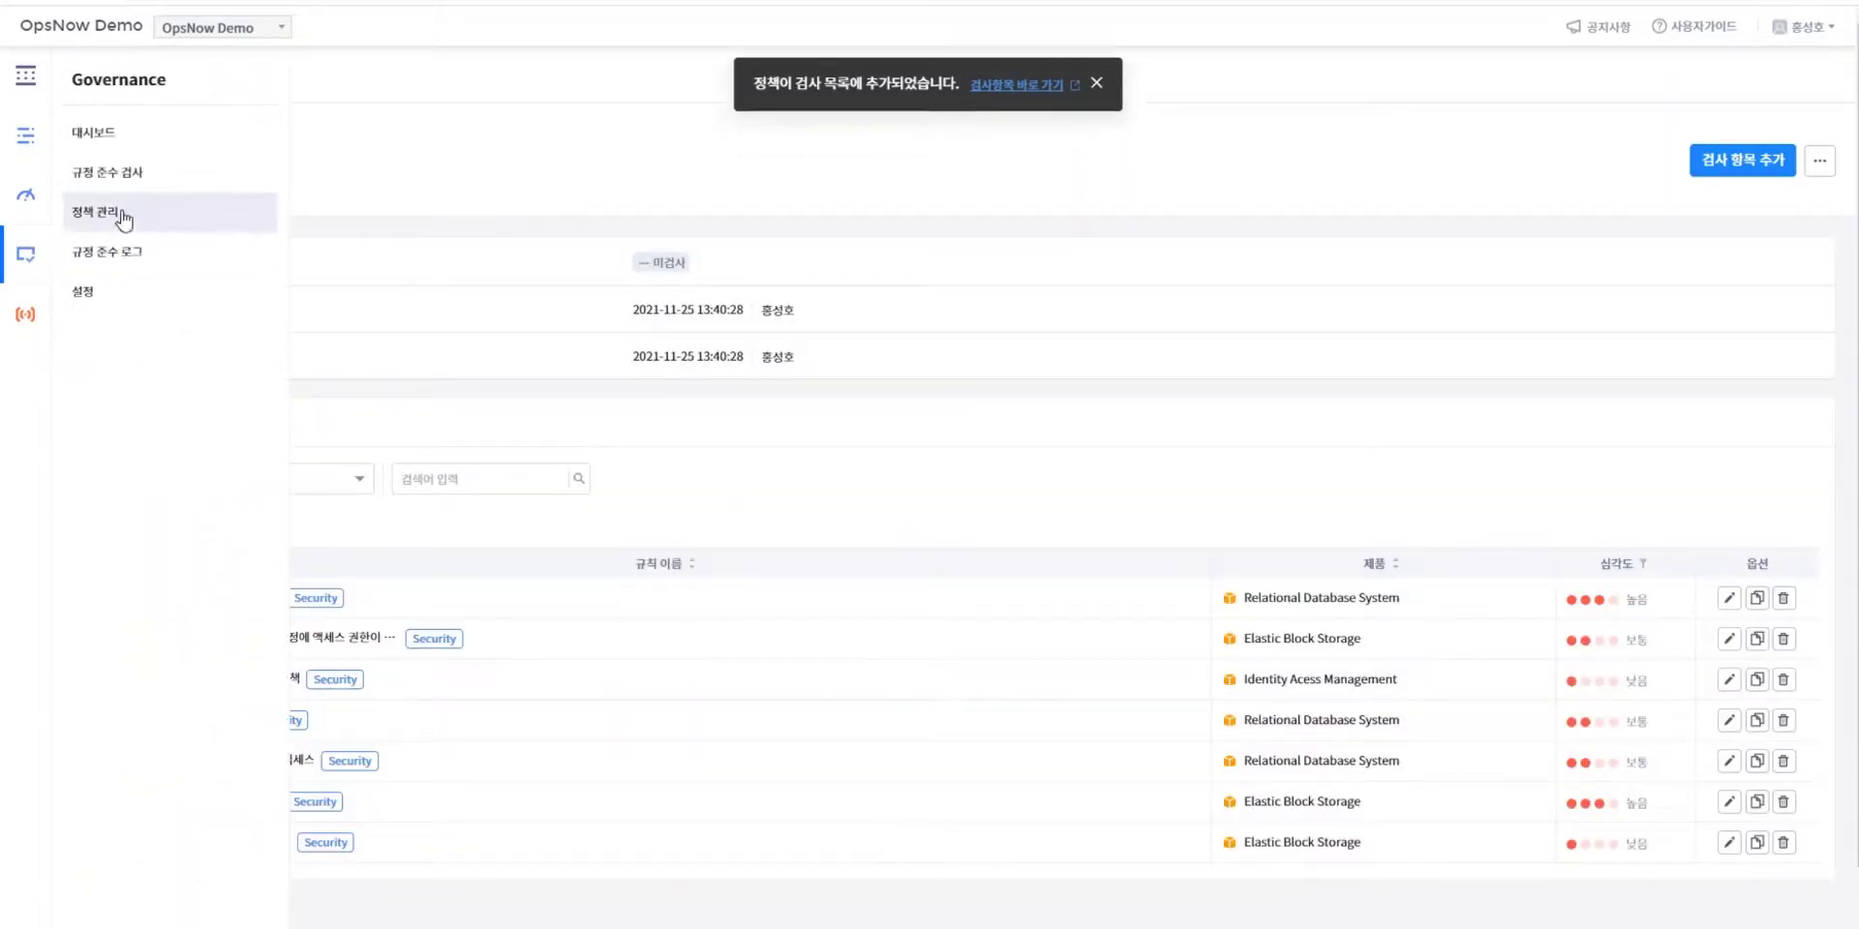
pyautogui.click(151, 177)
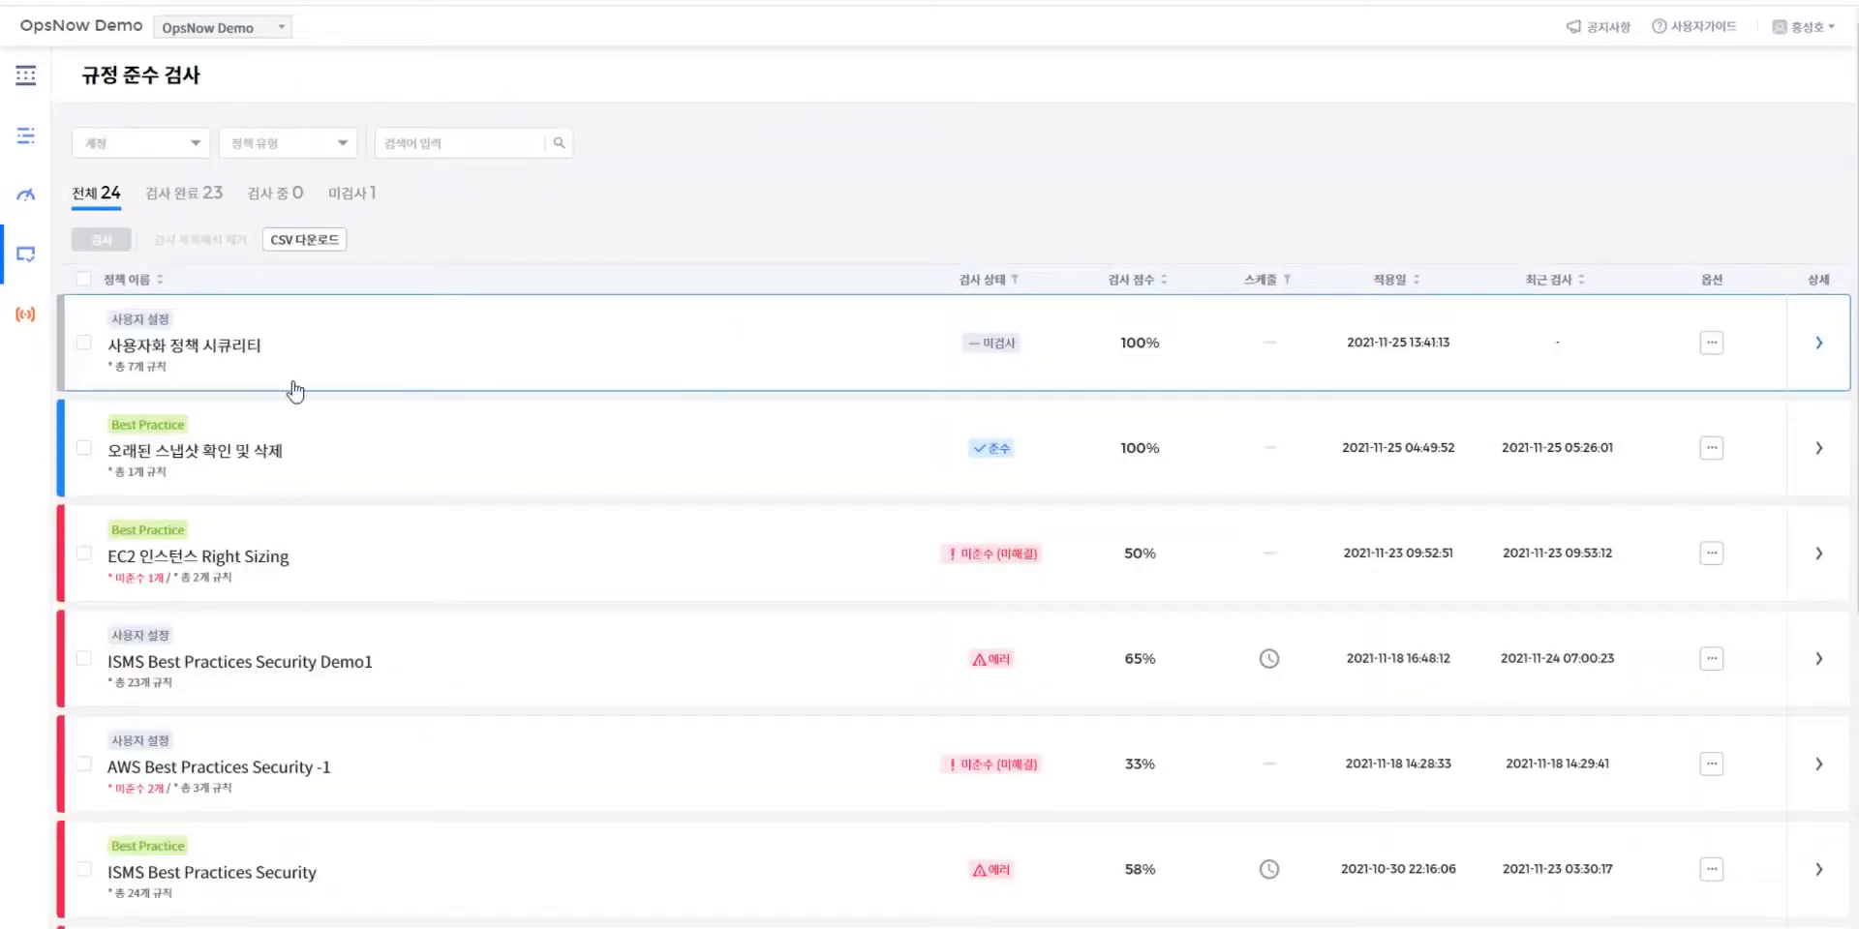
pyautogui.click(407, 365)
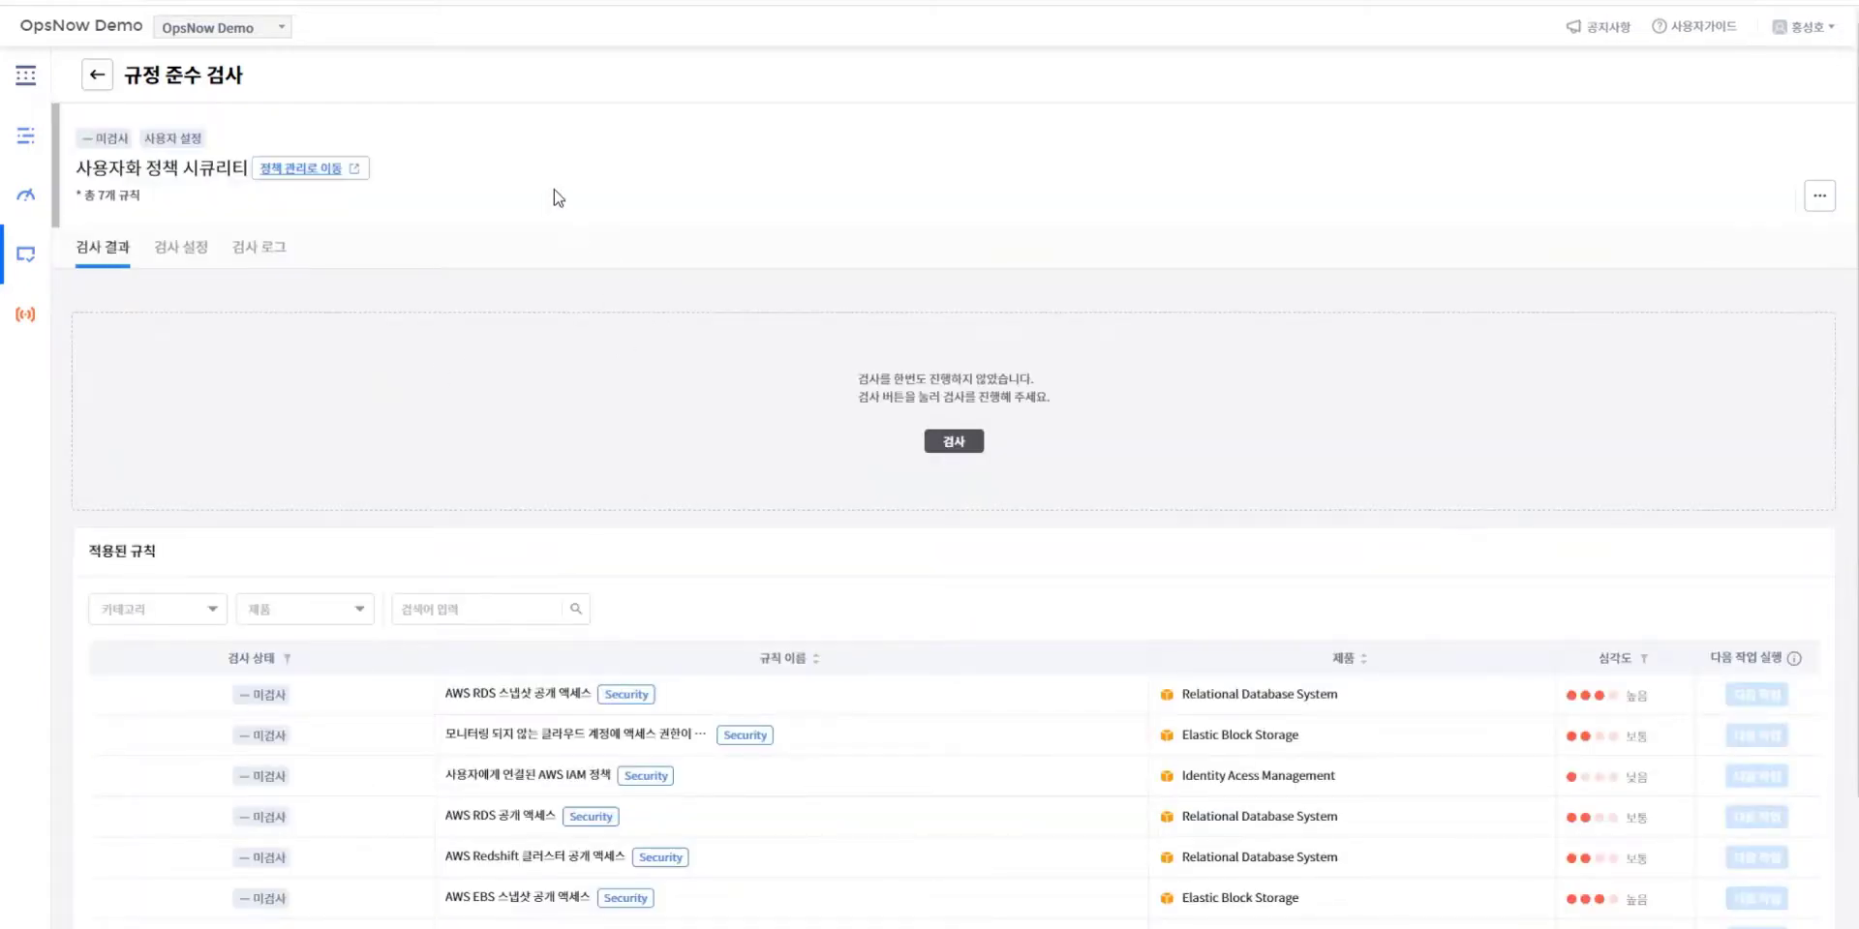
pyautogui.scroll(-1, 738, 257)
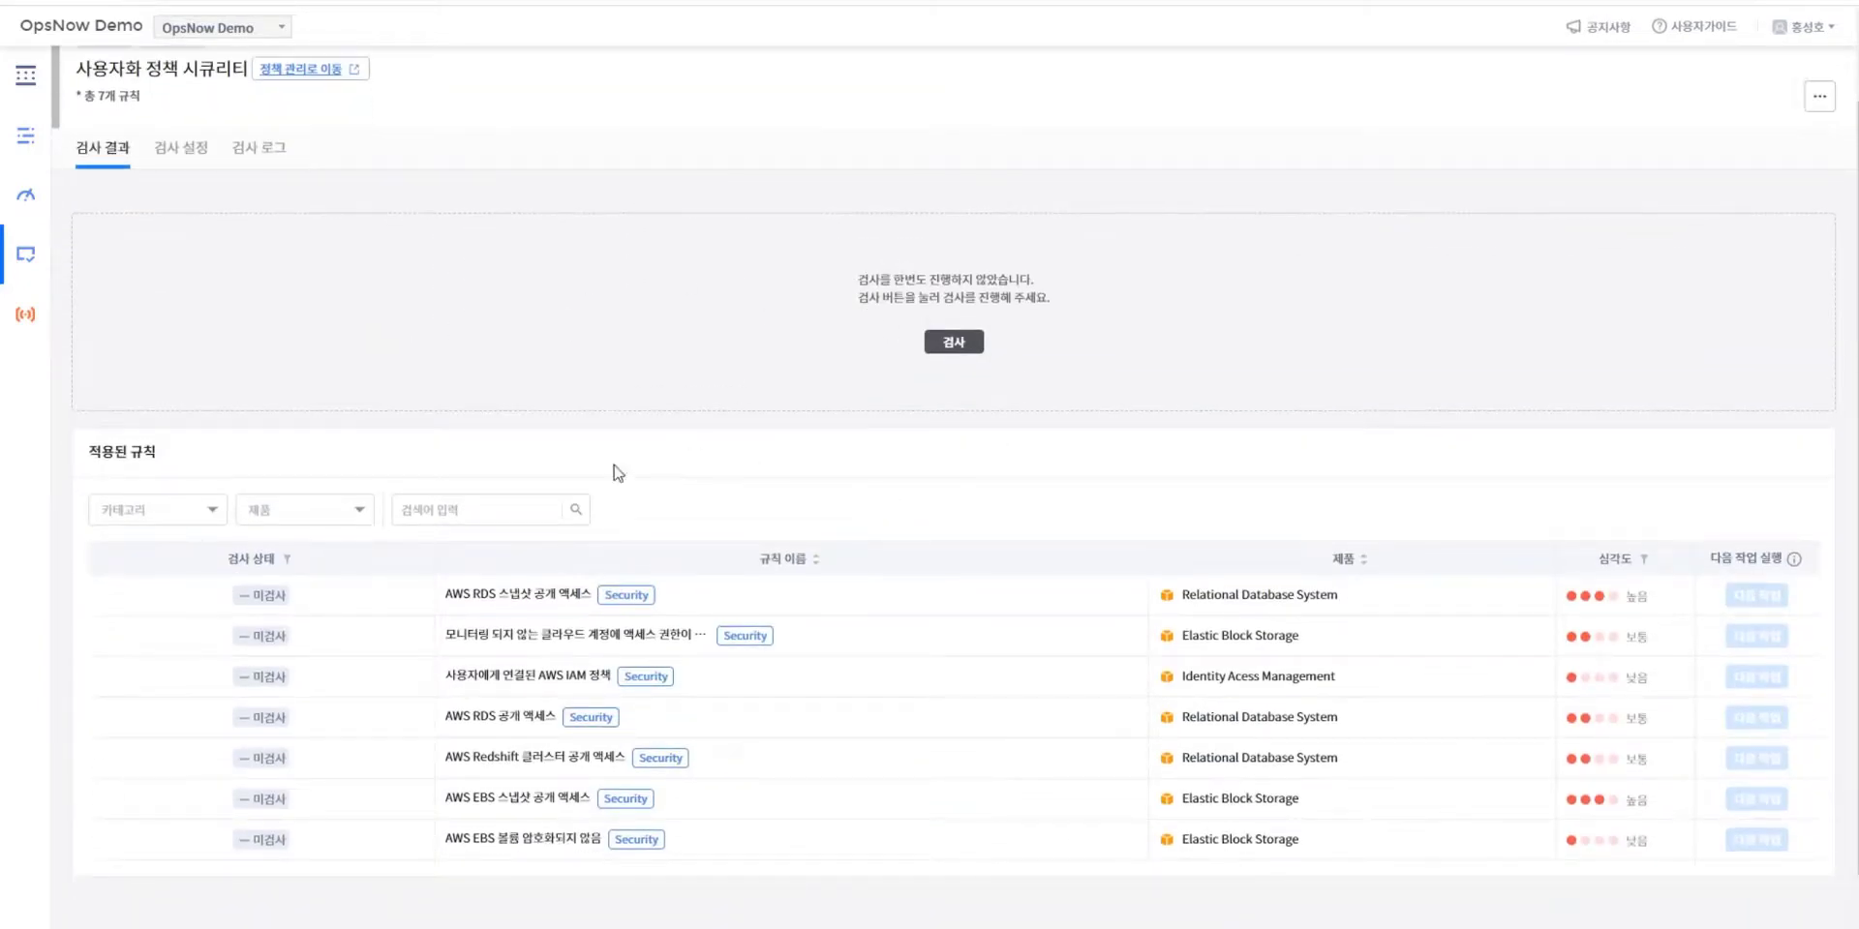
pyautogui.scroll(-1, 455, 547)
pyautogui.scroll(2, 348, 552)
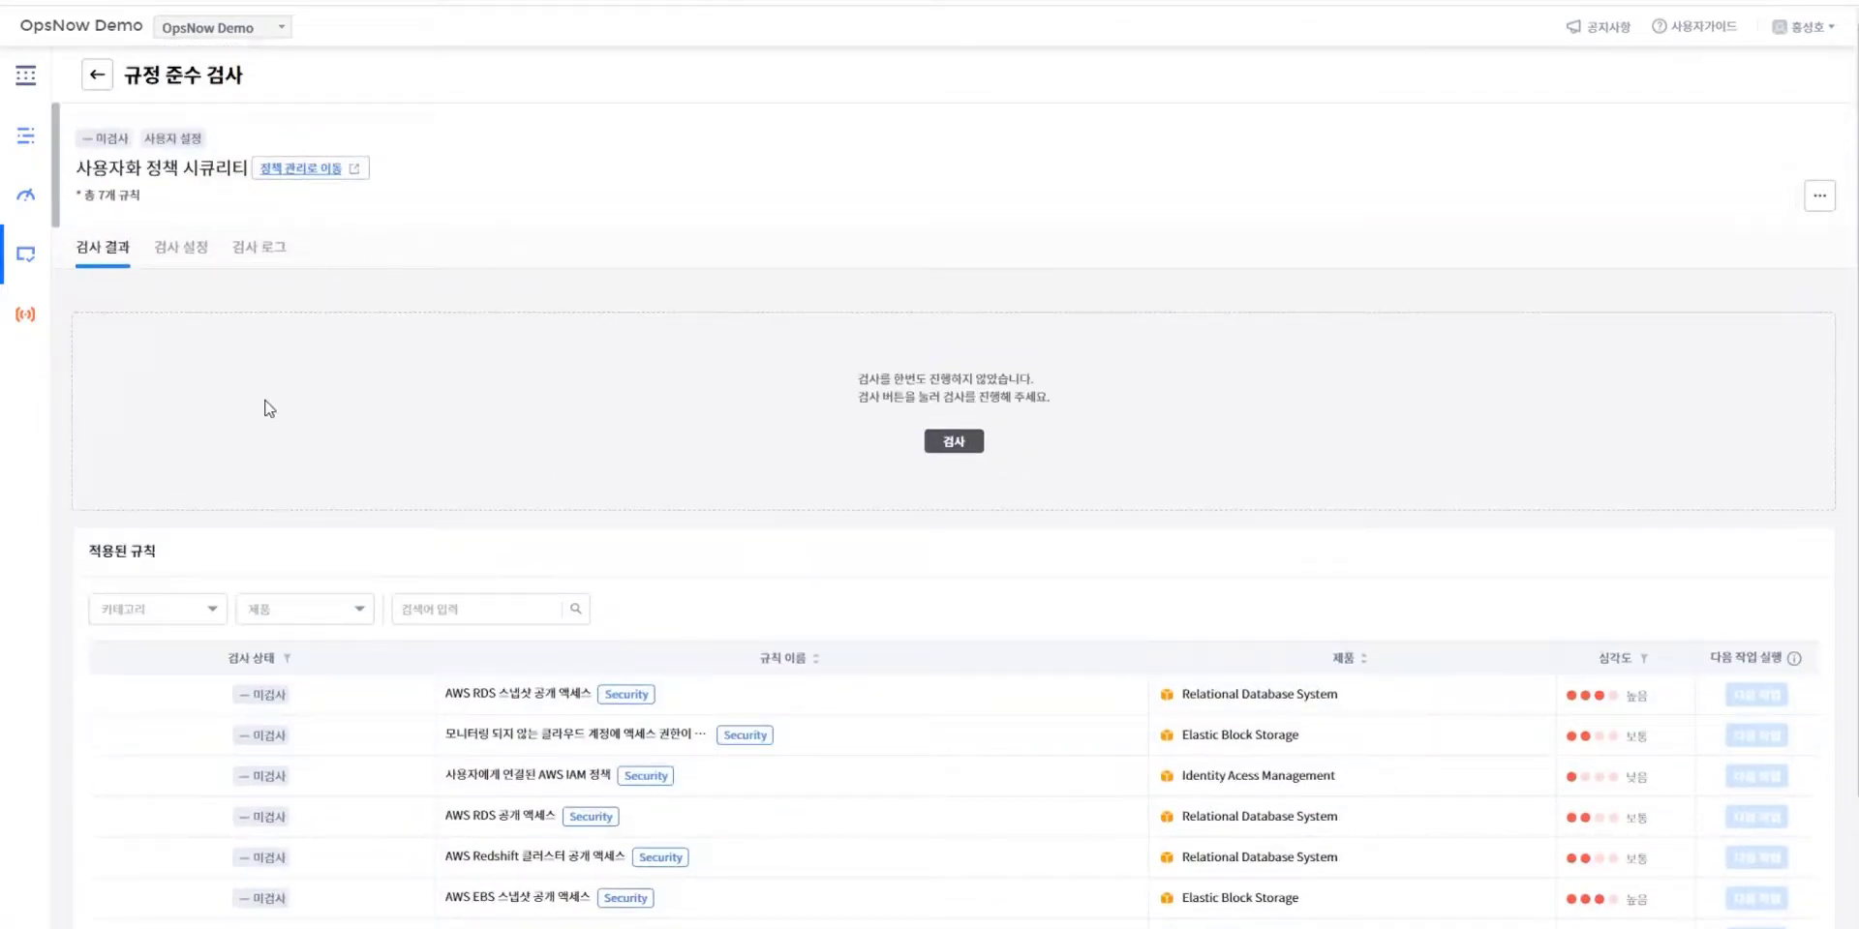
# - Limit the policy's inspection scope (검사 범위) to the Platform Dev and FinOps - DEV accounts
pyautogui.click(181, 262)
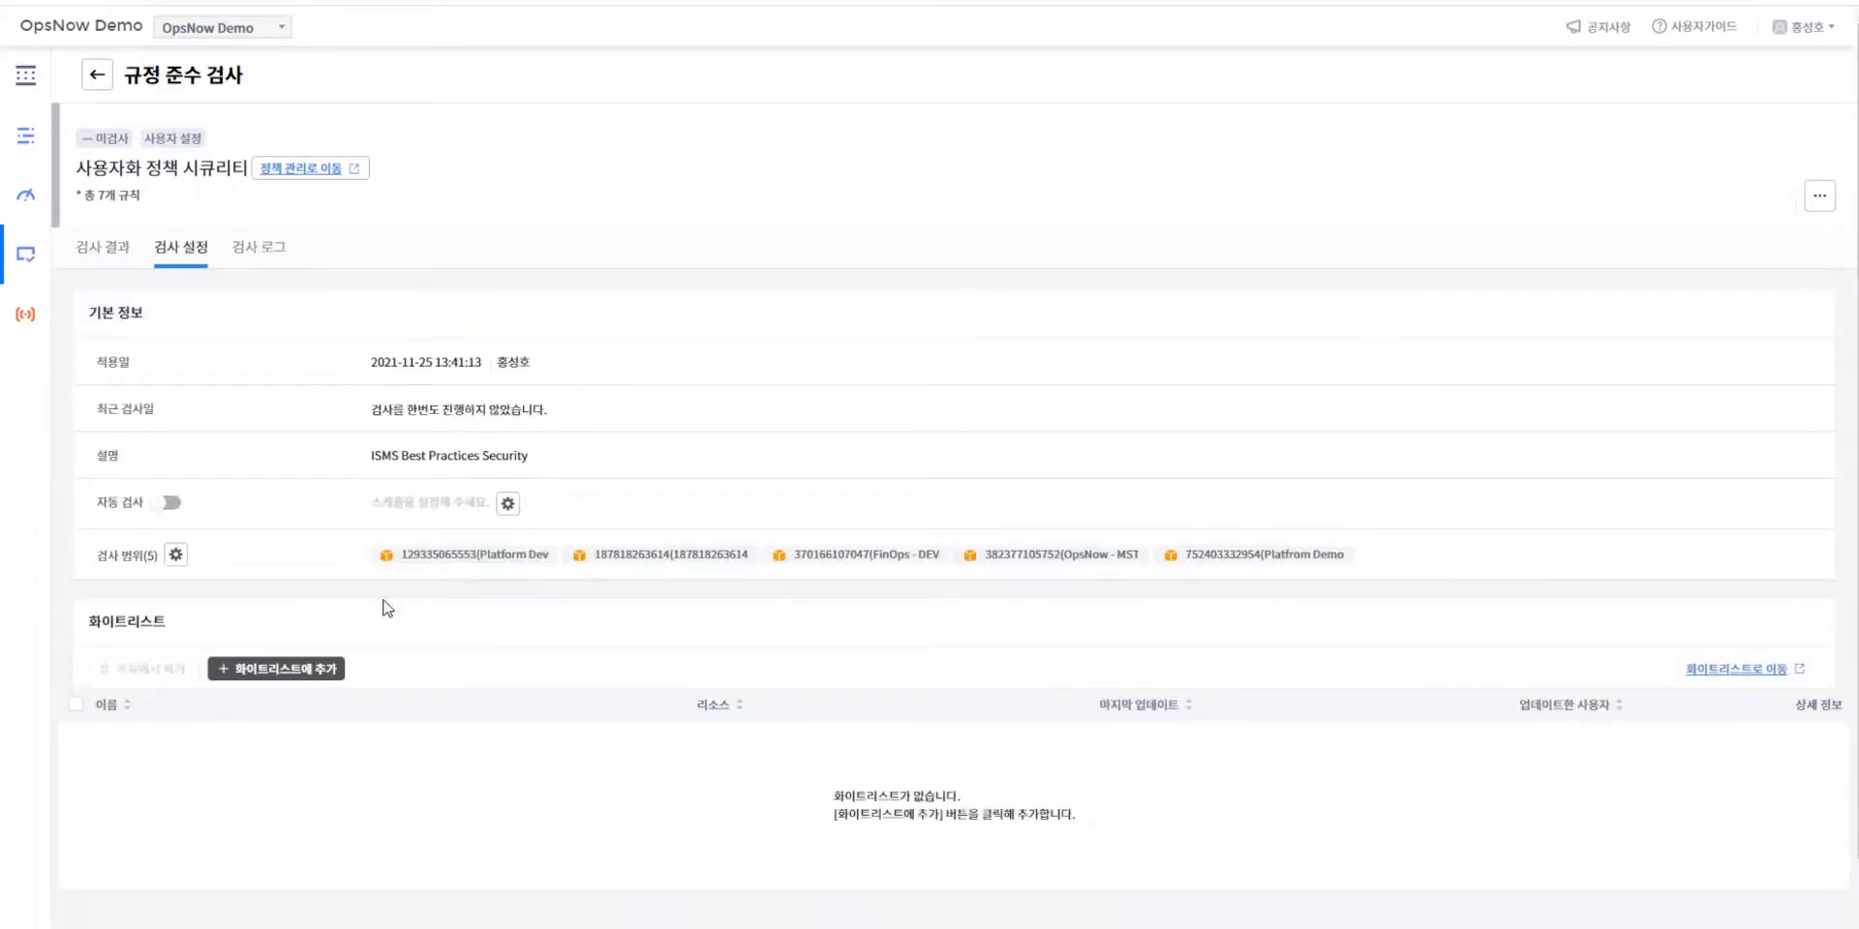
pyautogui.scroll(-1, 300, 523)
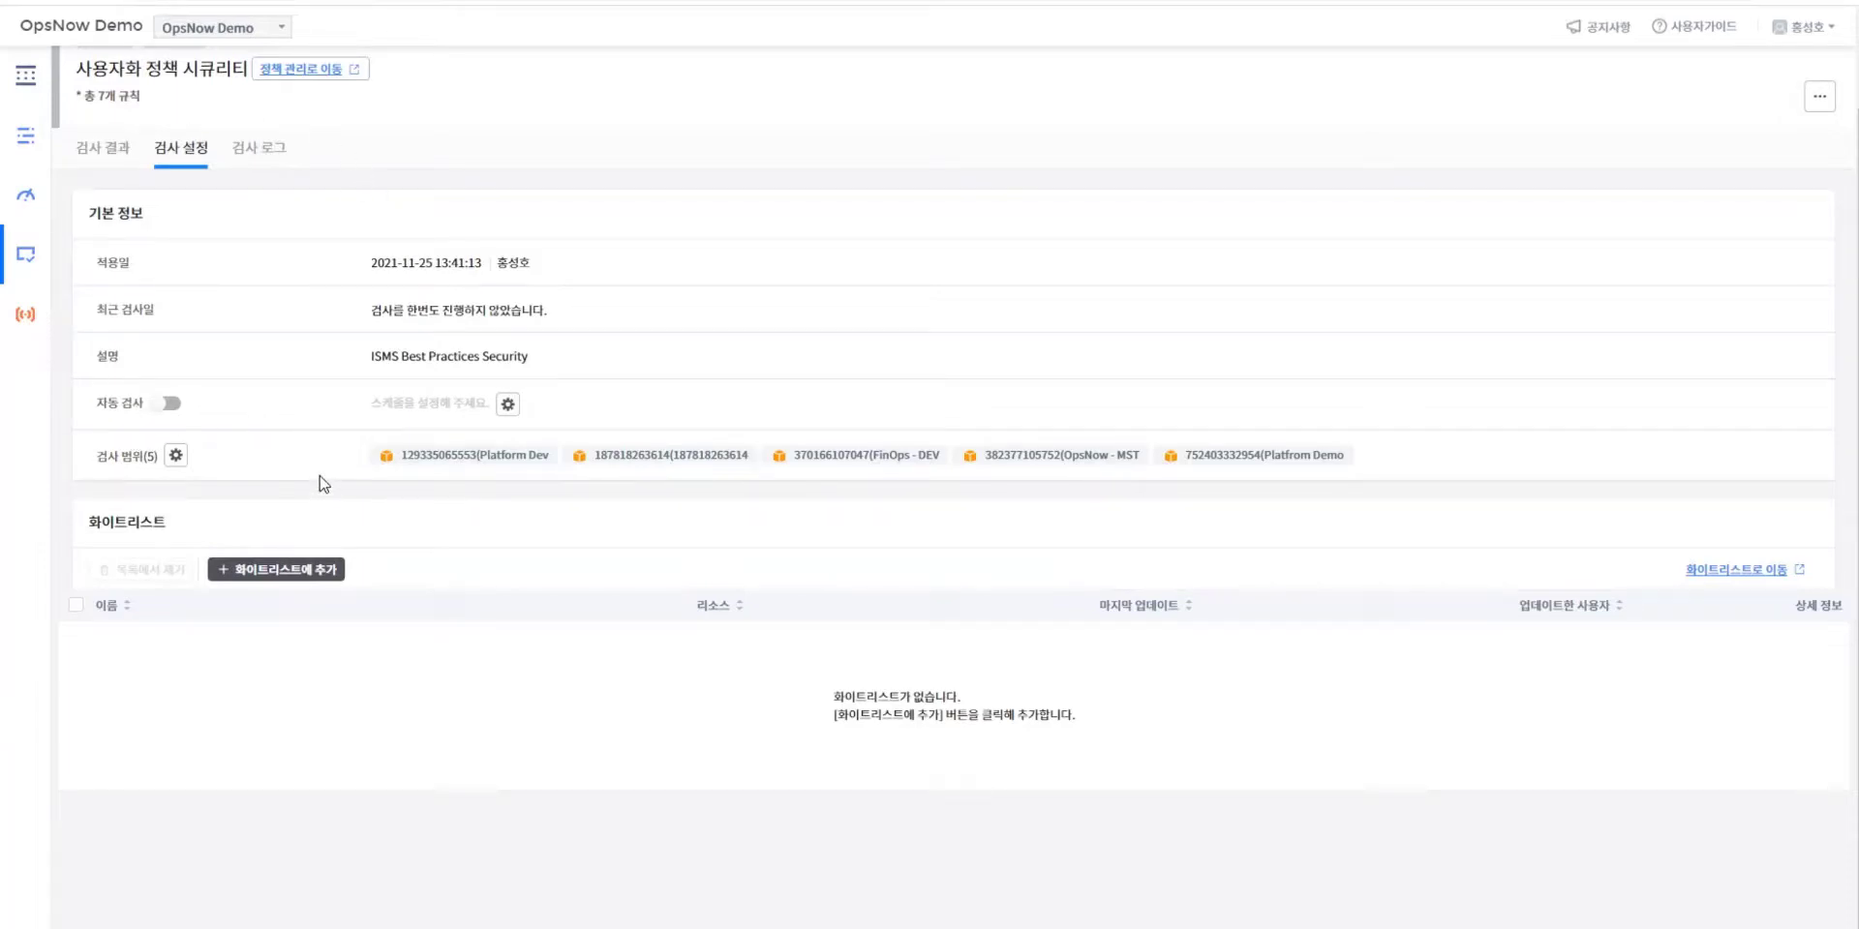
pyautogui.scroll(-1, 323, 484)
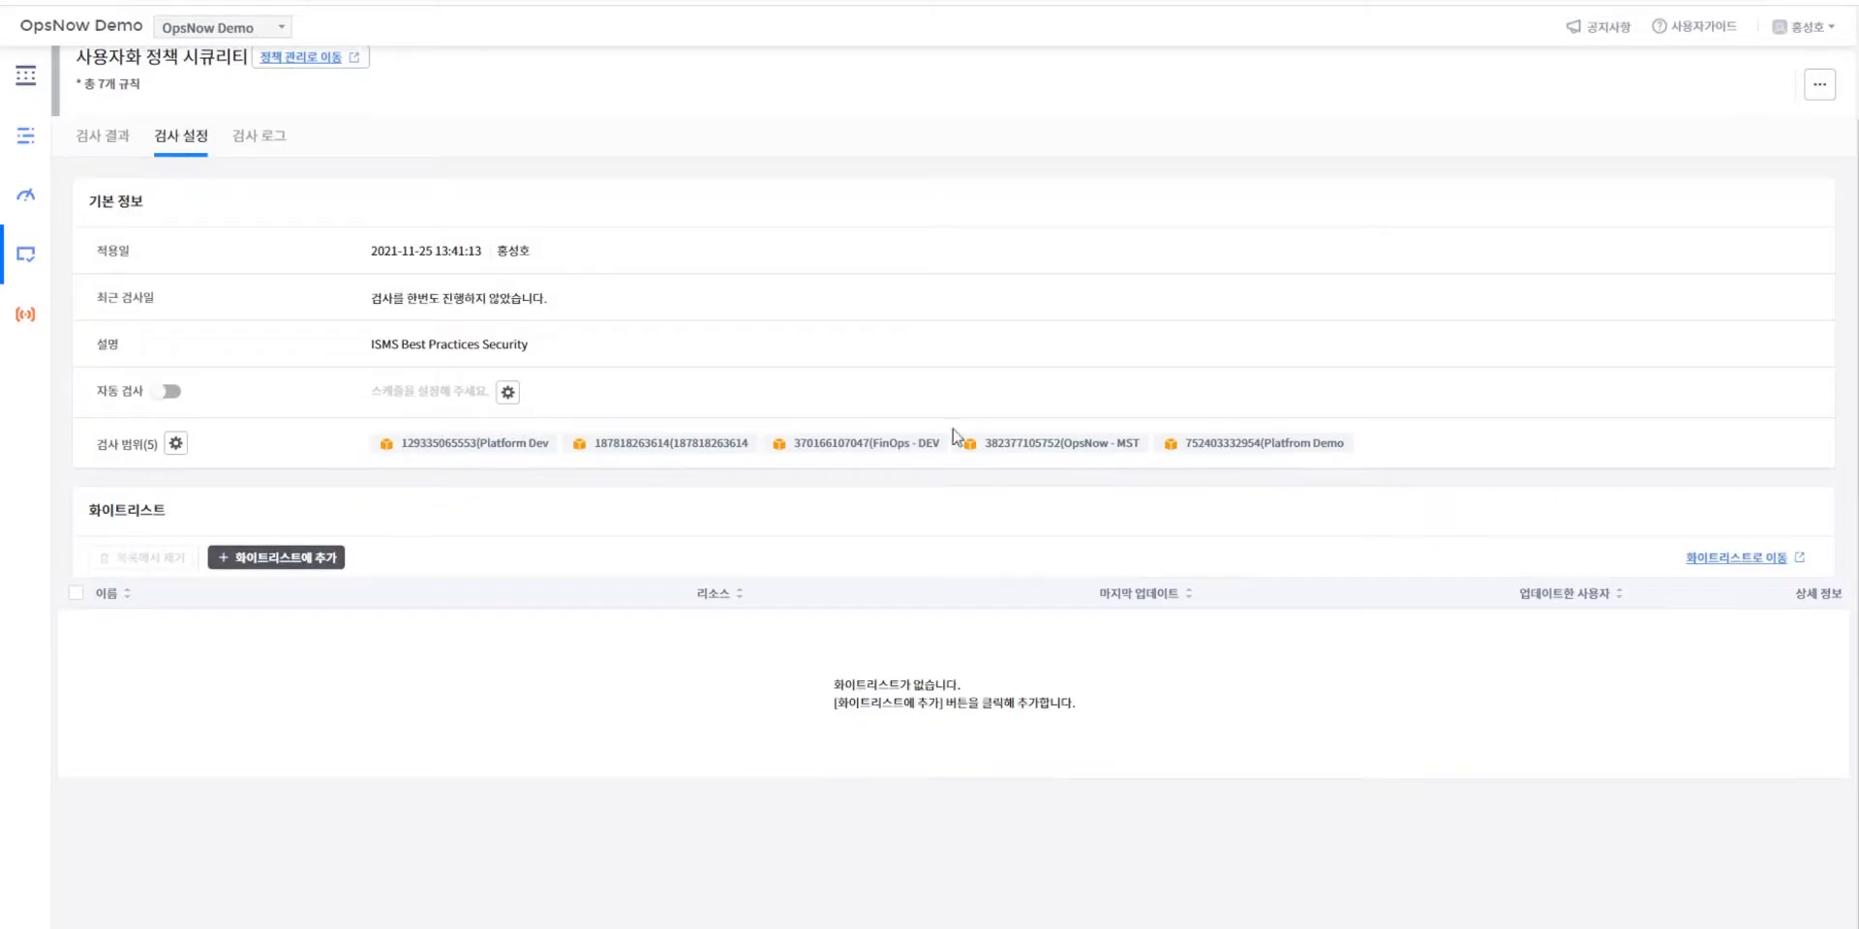
pyautogui.click(175, 444)
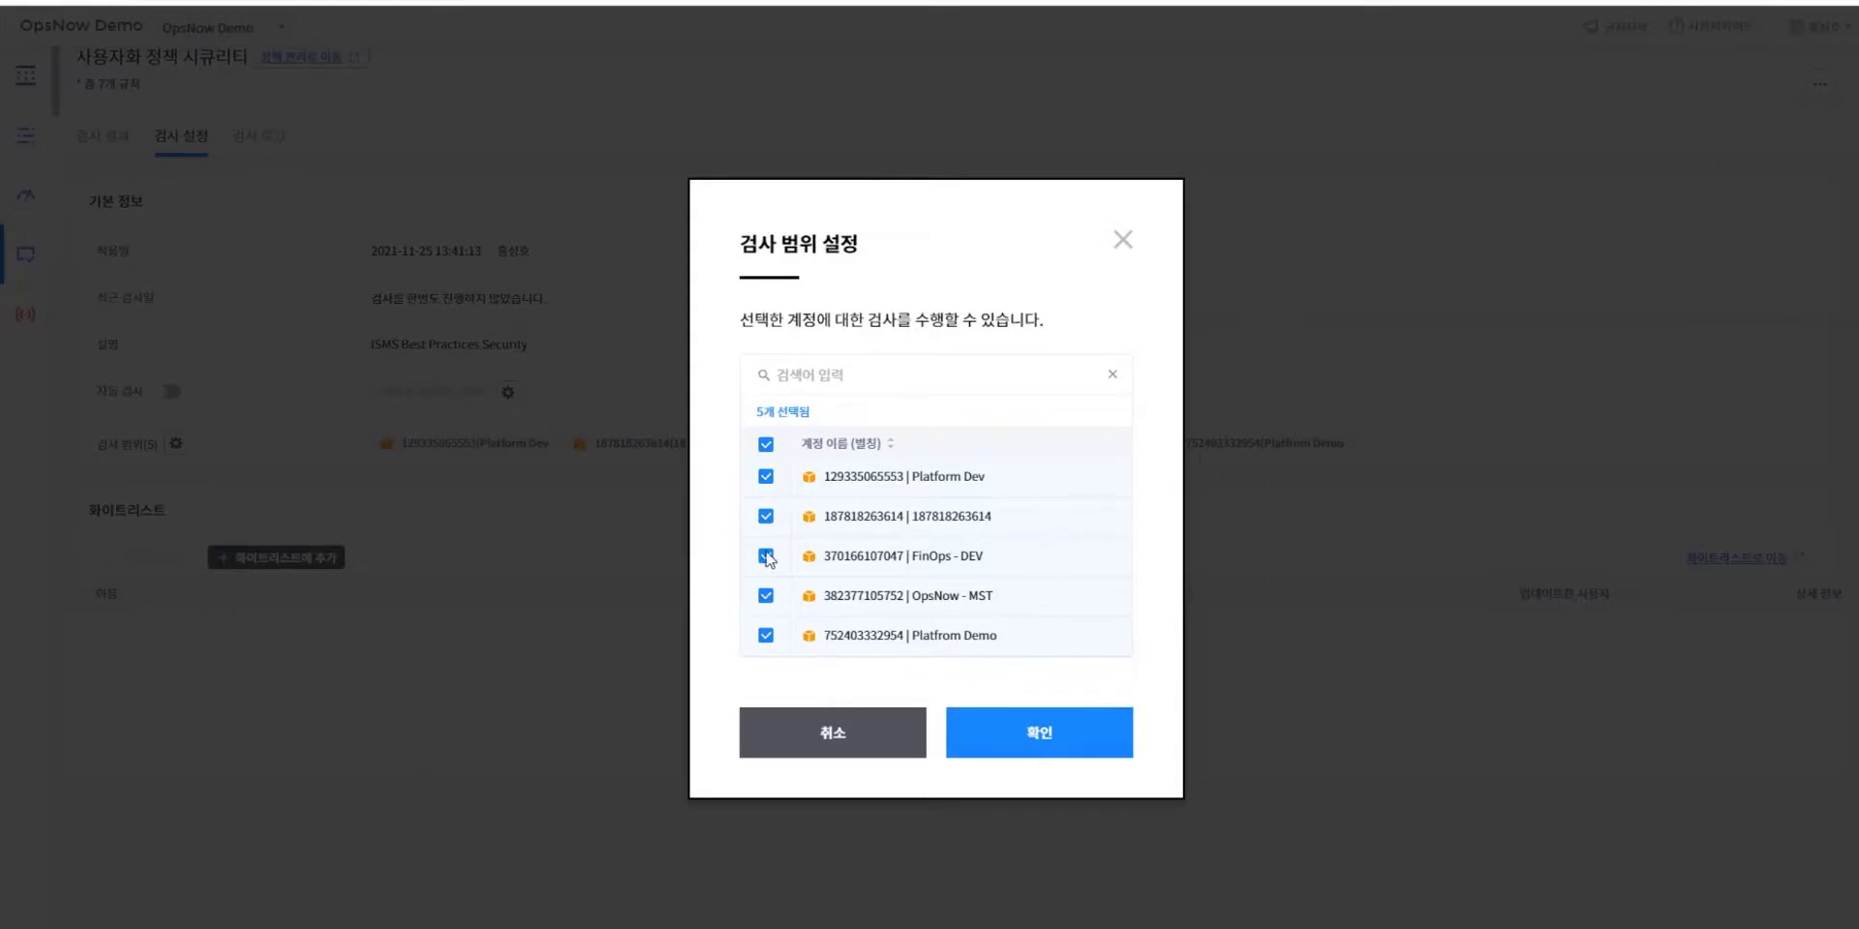
pyautogui.click(770, 444)
pyautogui.click(766, 477)
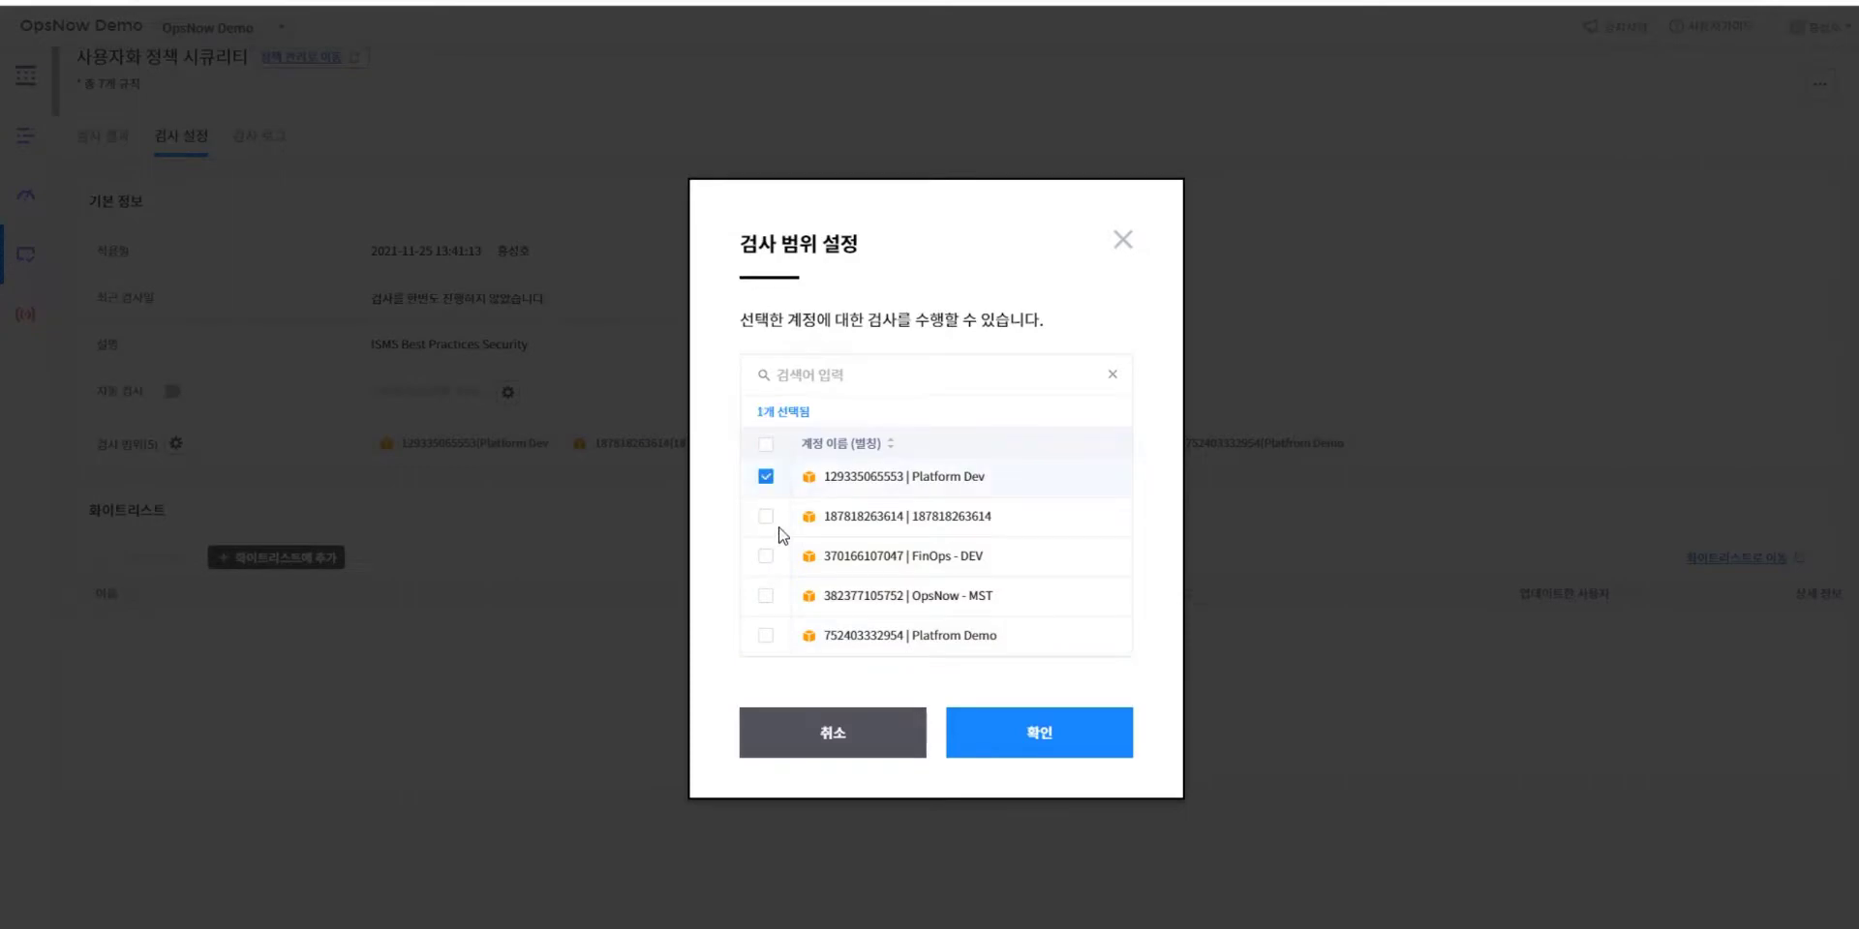
pyautogui.click(766, 557)
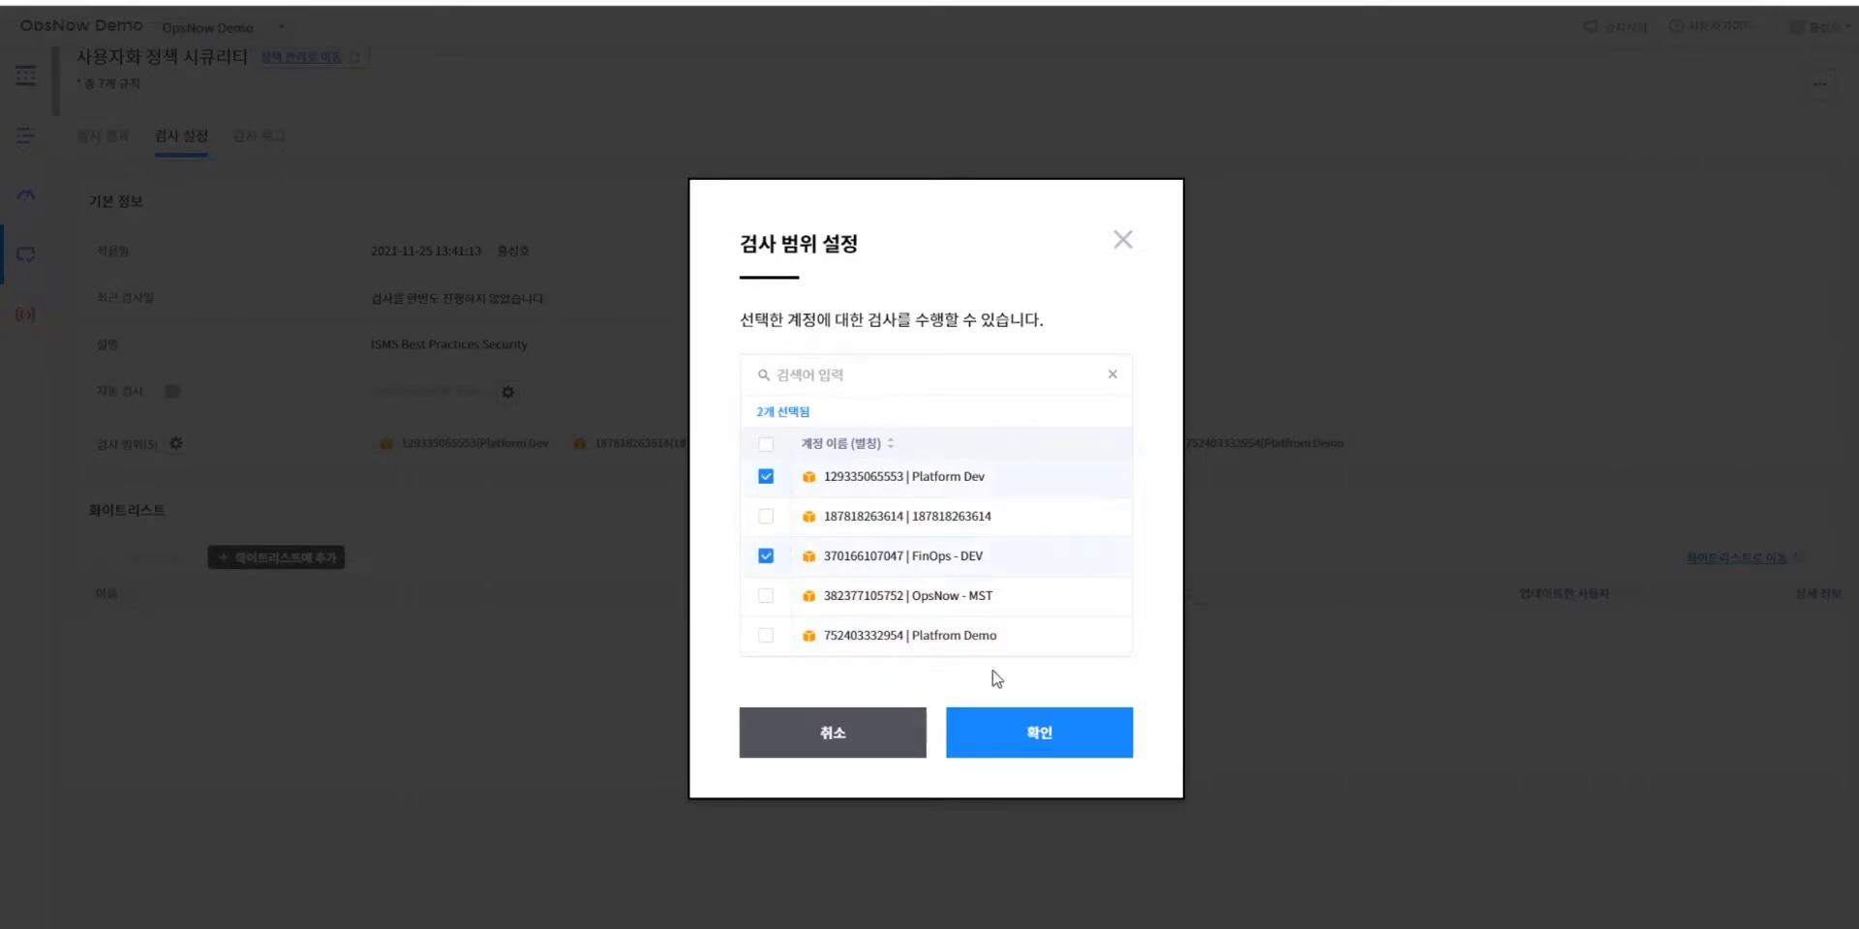
pyautogui.click(996, 734)
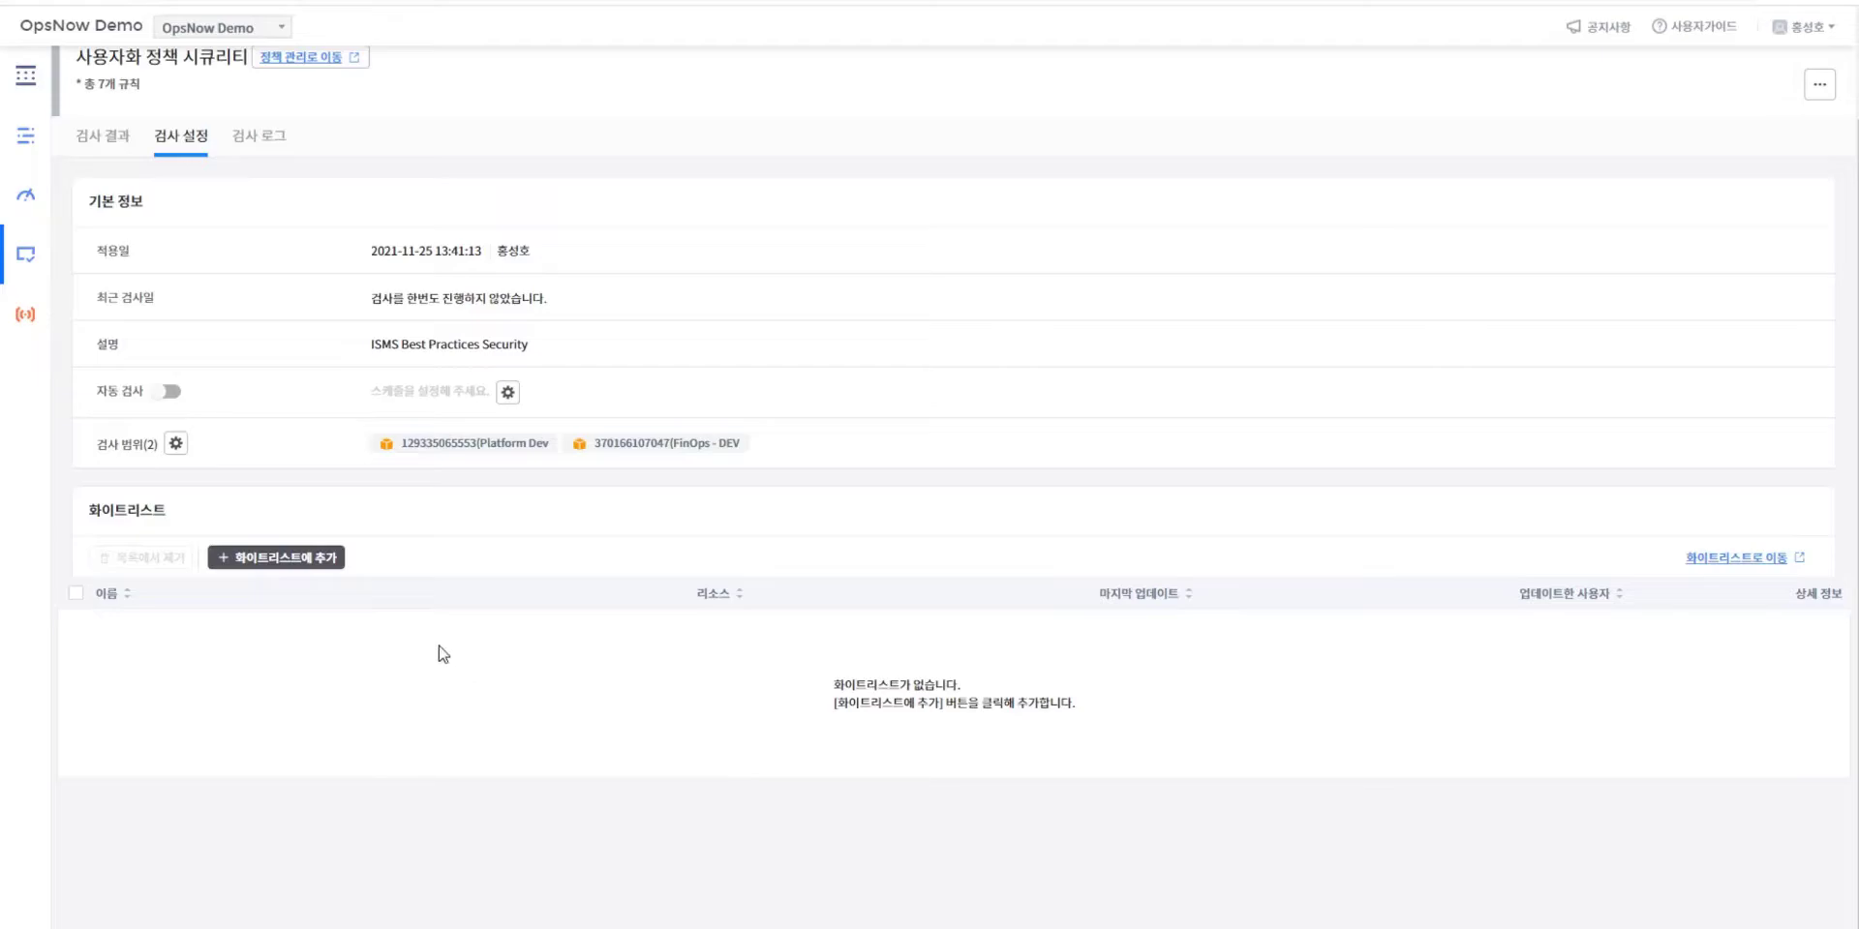
# - Apply the whitelist 데모용 화이트리스트 to the policy and review the resources it contains
pyautogui.click(282, 559)
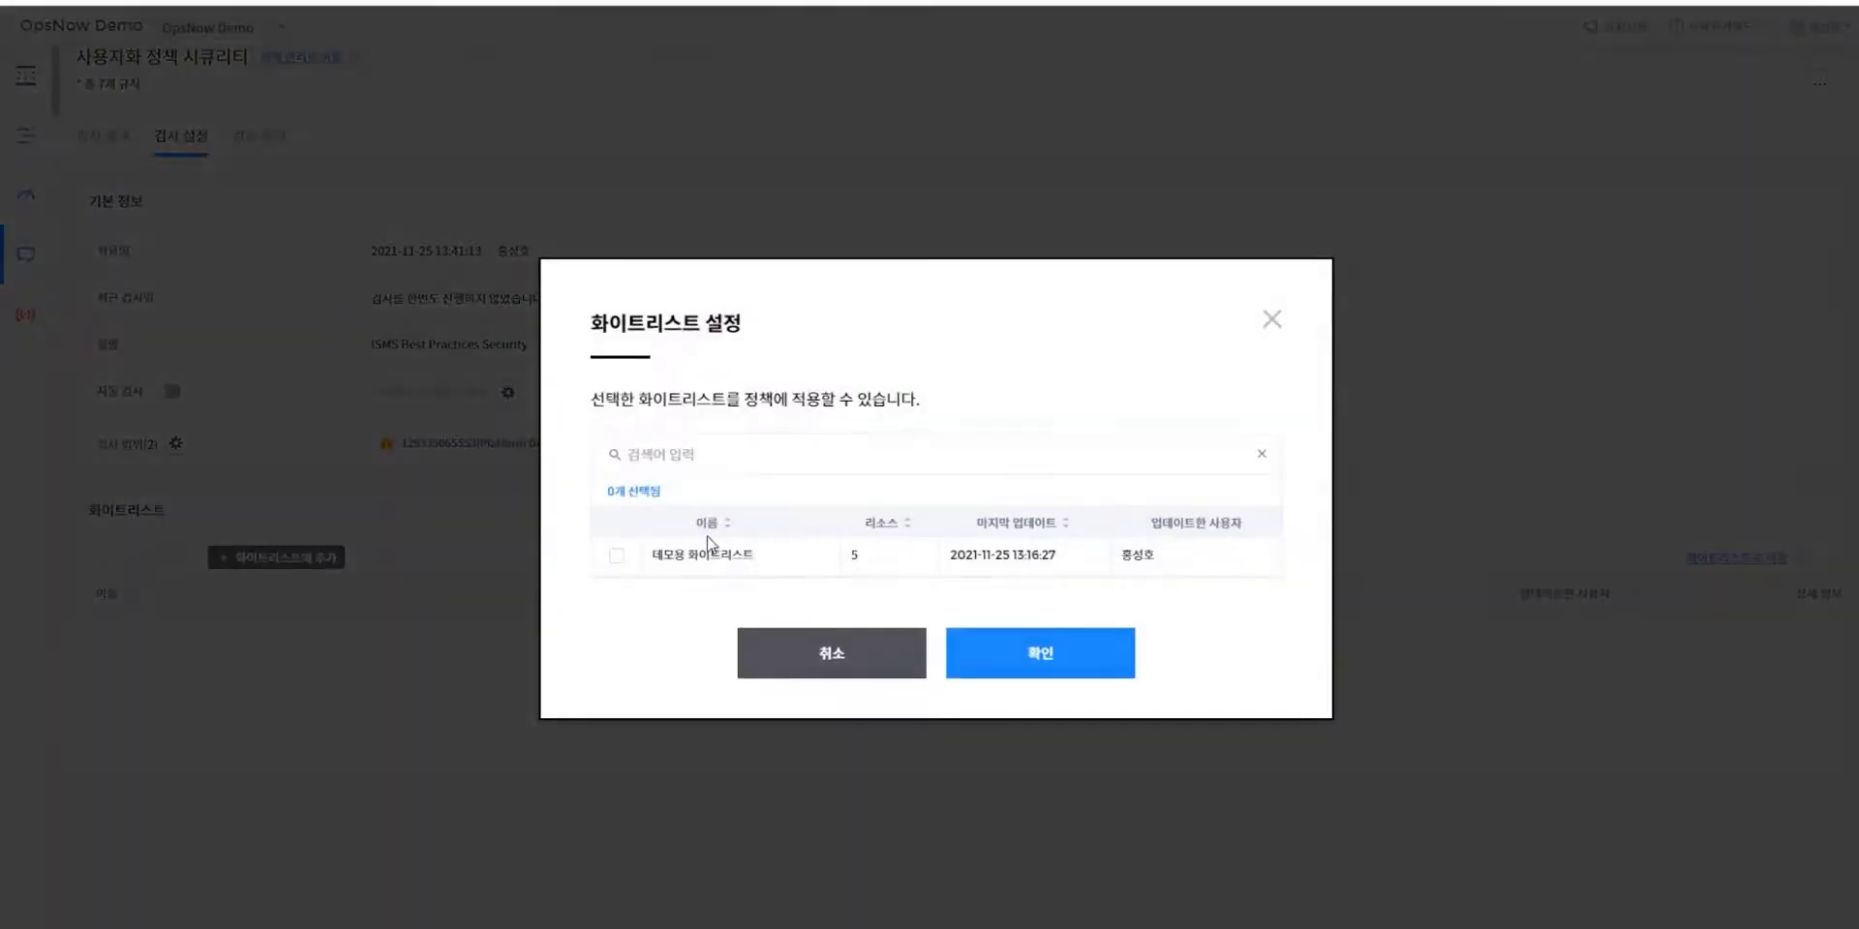
pyautogui.click(997, 658)
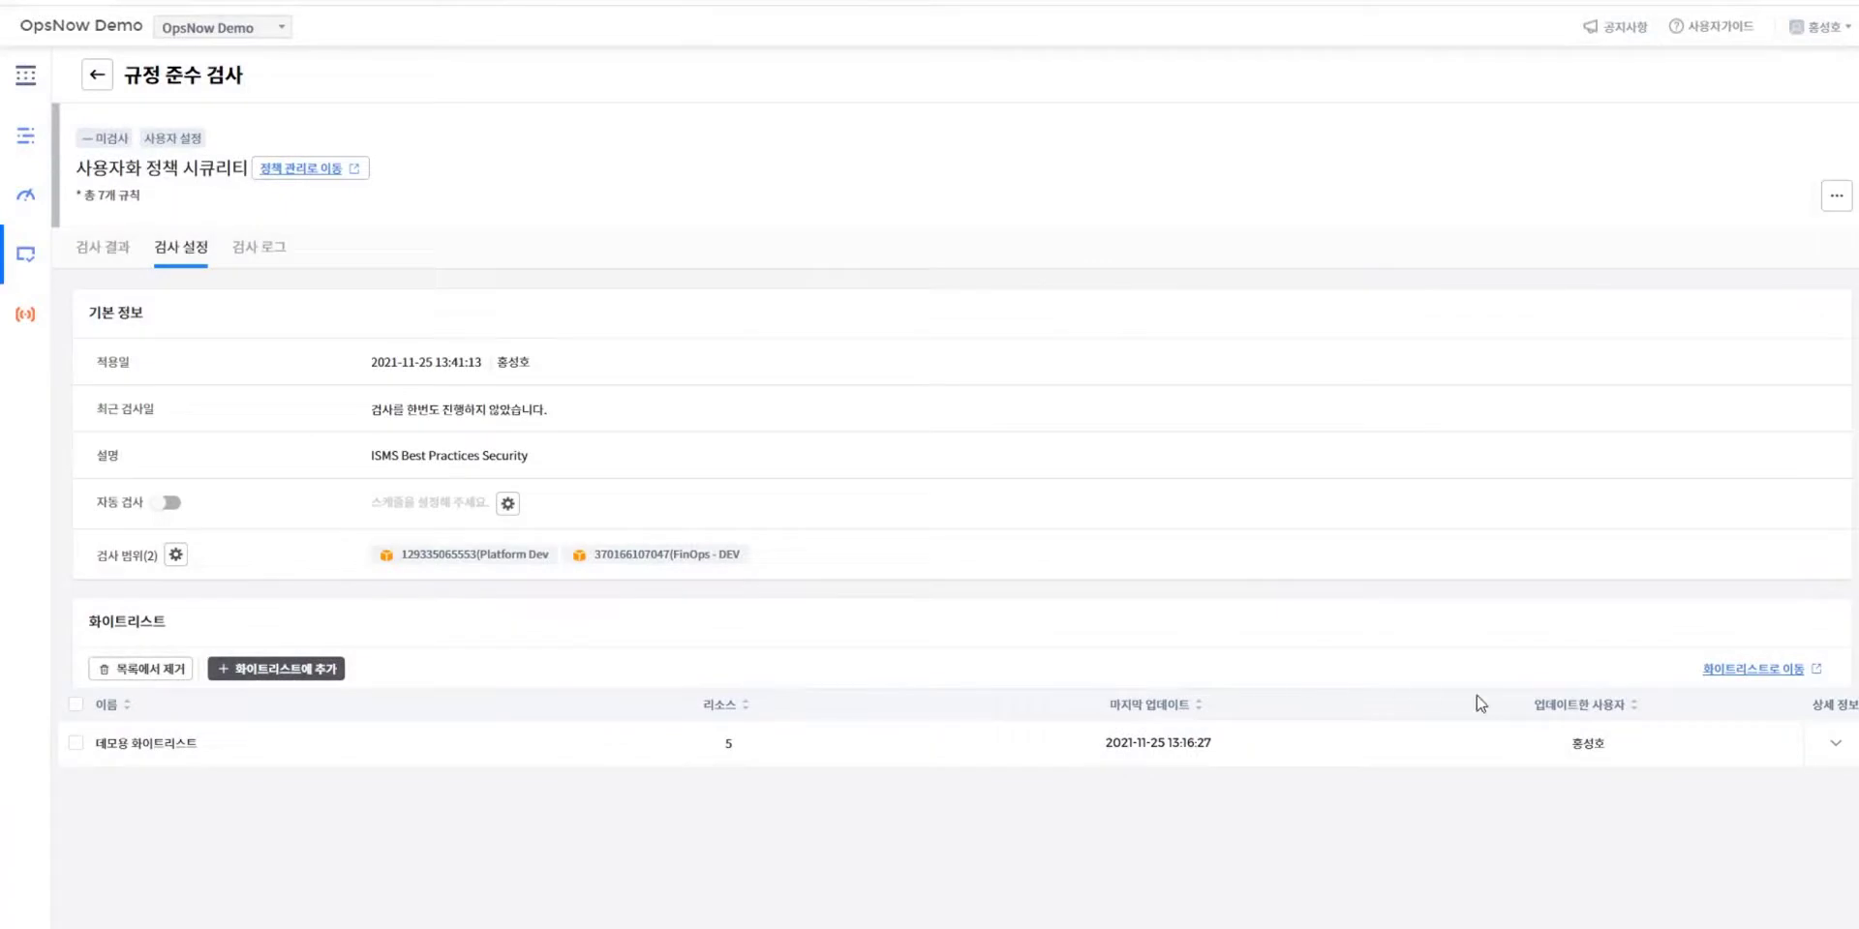
pyautogui.click(1835, 743)
pyautogui.scroll(-2, 366, 738)
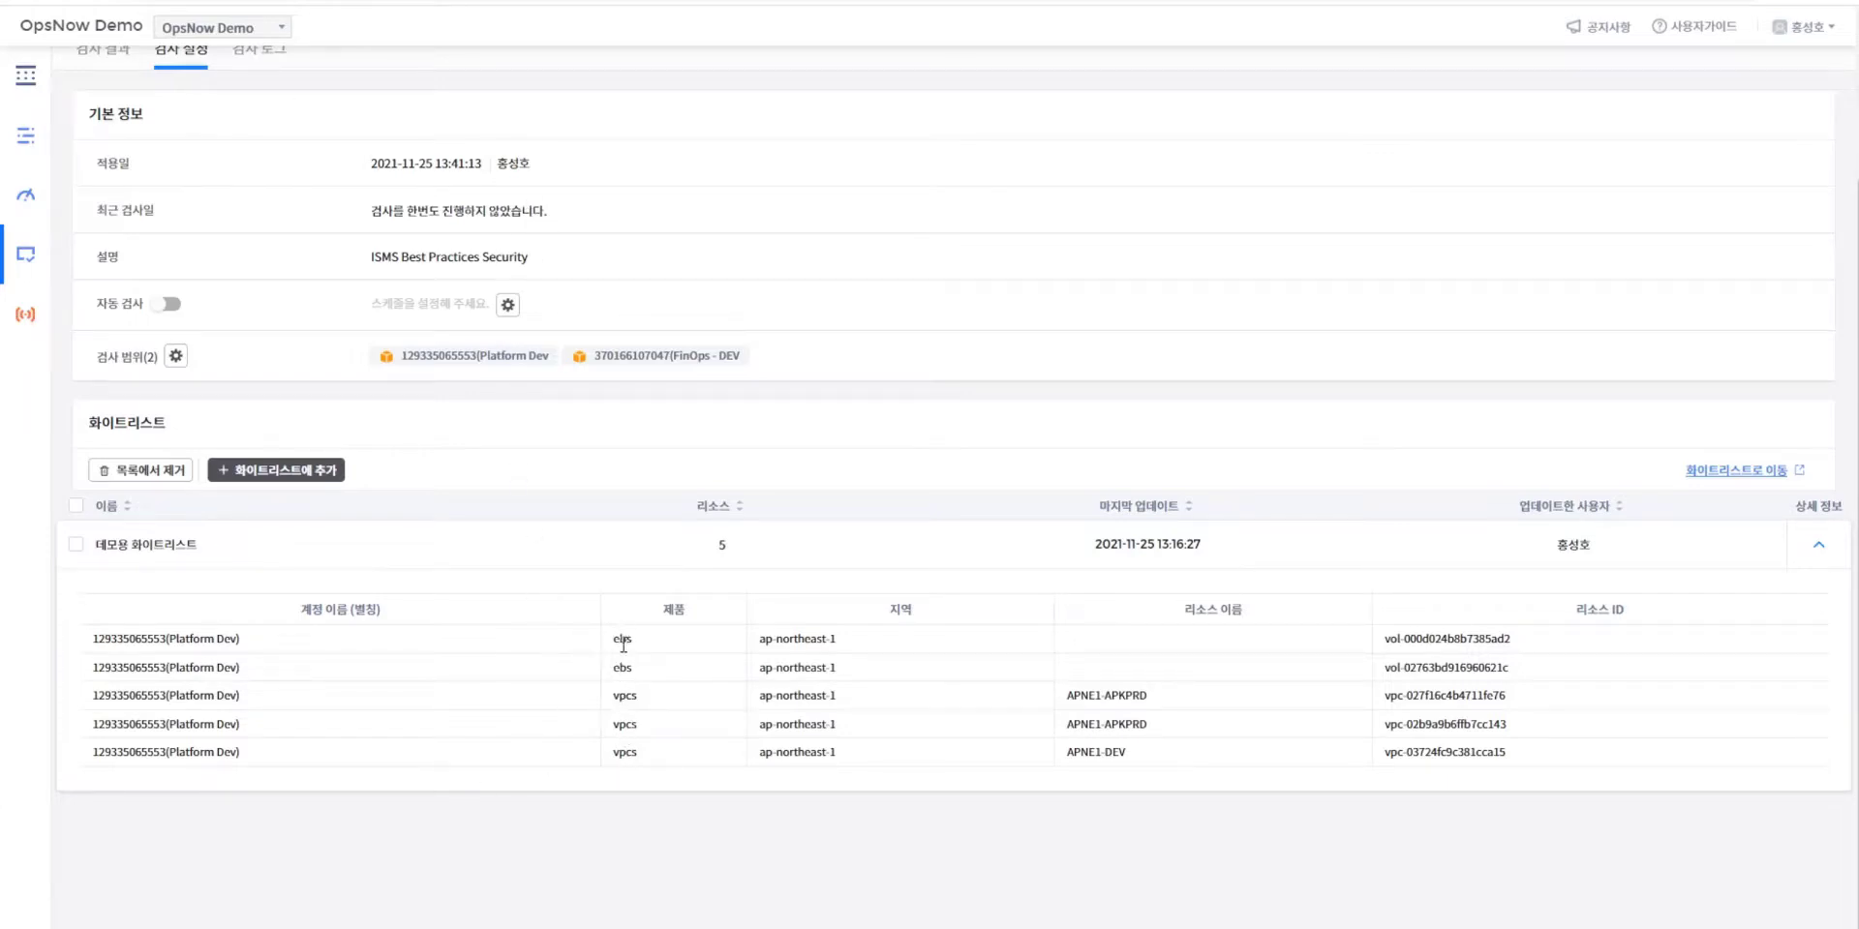
pyautogui.scroll(2, 416, 809)
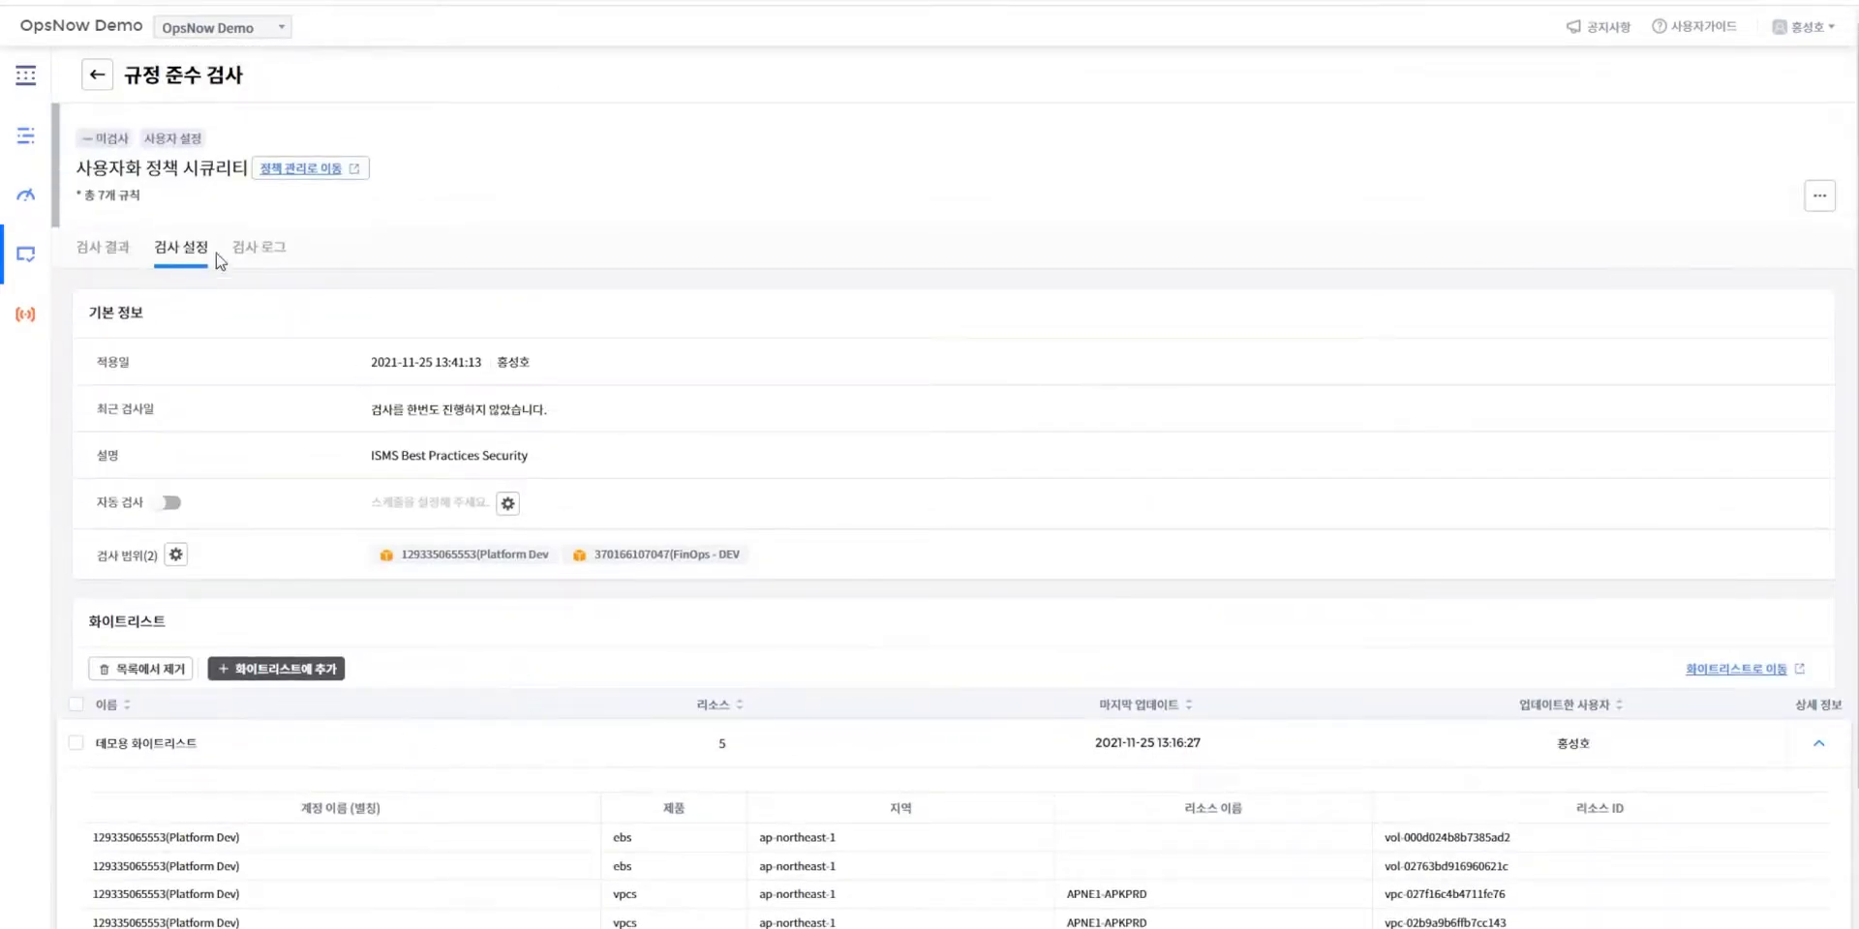
# - Run the inspection of the 사용자화 정책 시큐리티 policy and view its score and per-rule results
pyautogui.click(109, 248)
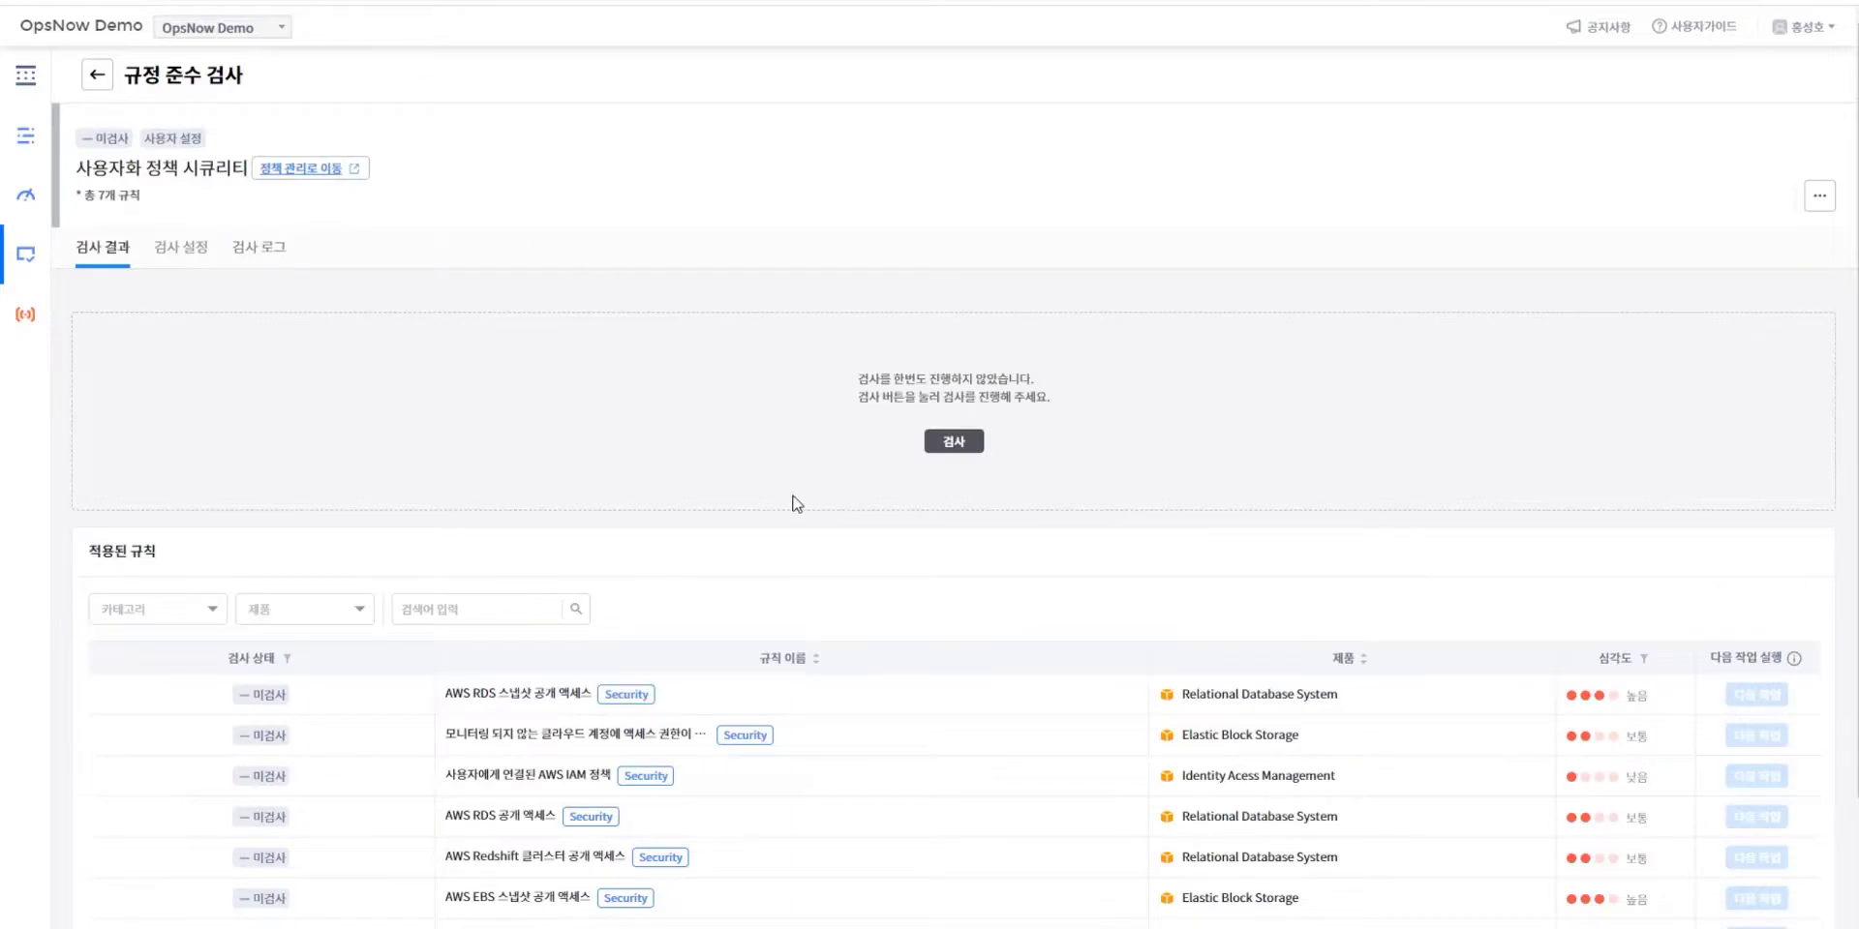
pyautogui.click(935, 445)
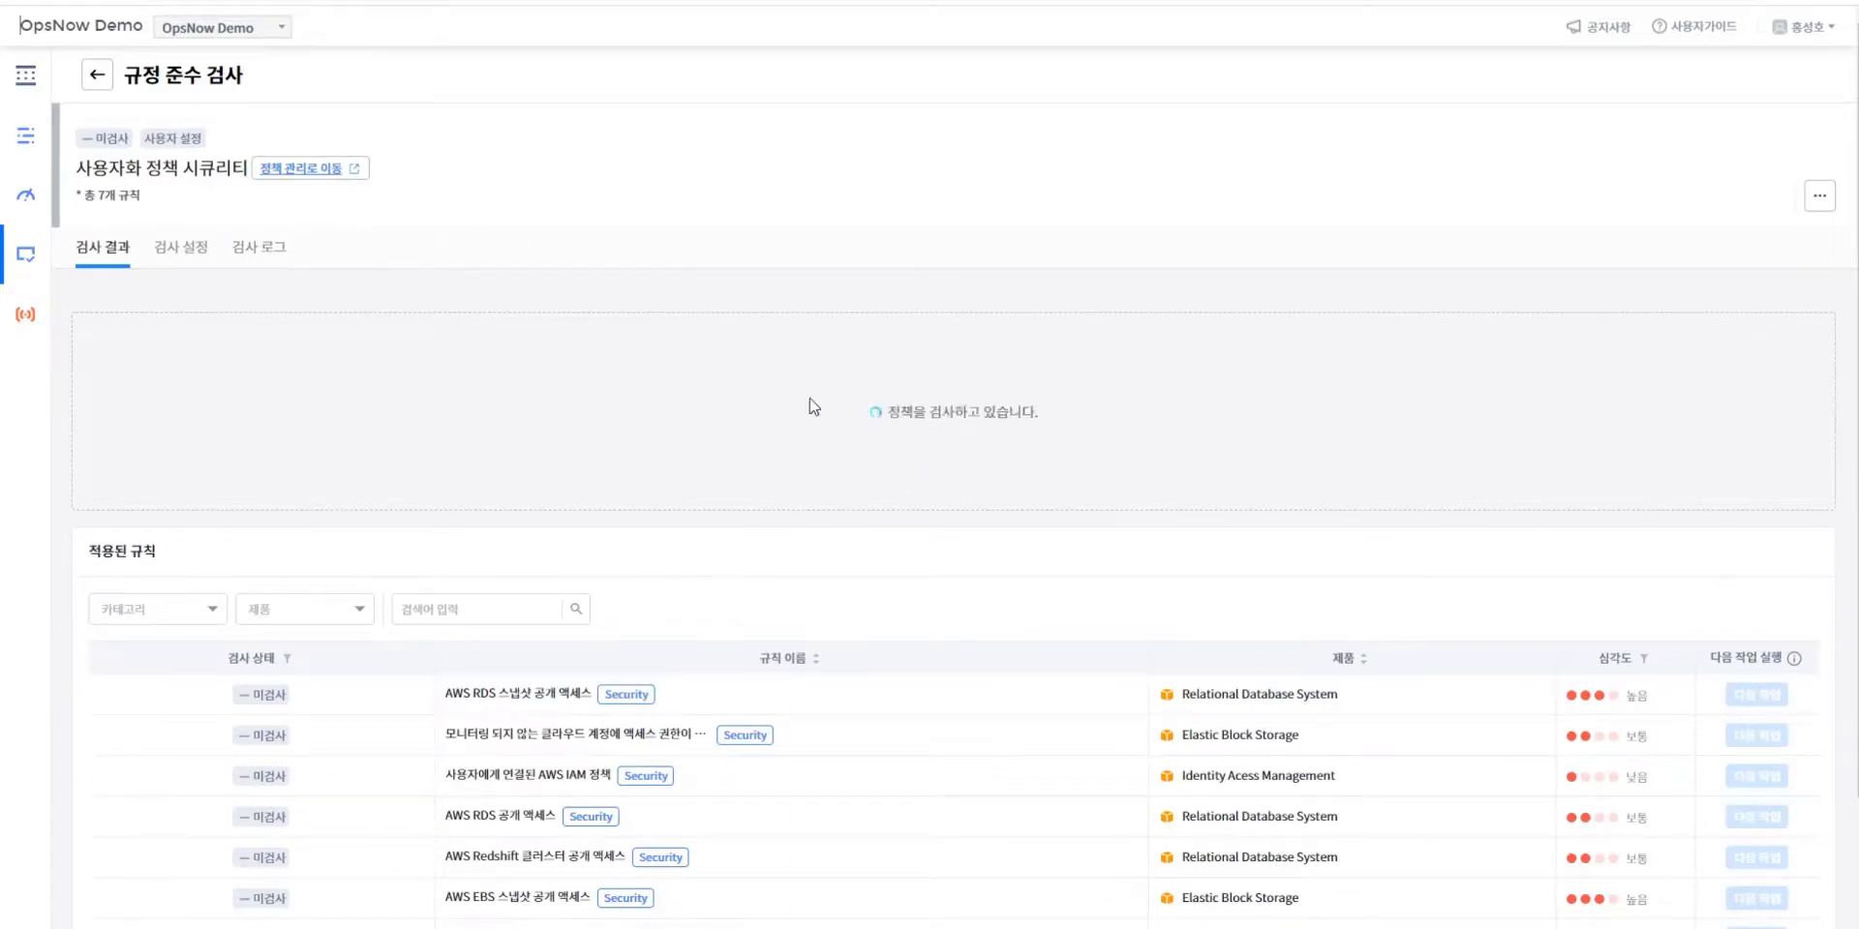
pyautogui.scroll(-2, 706, 184)
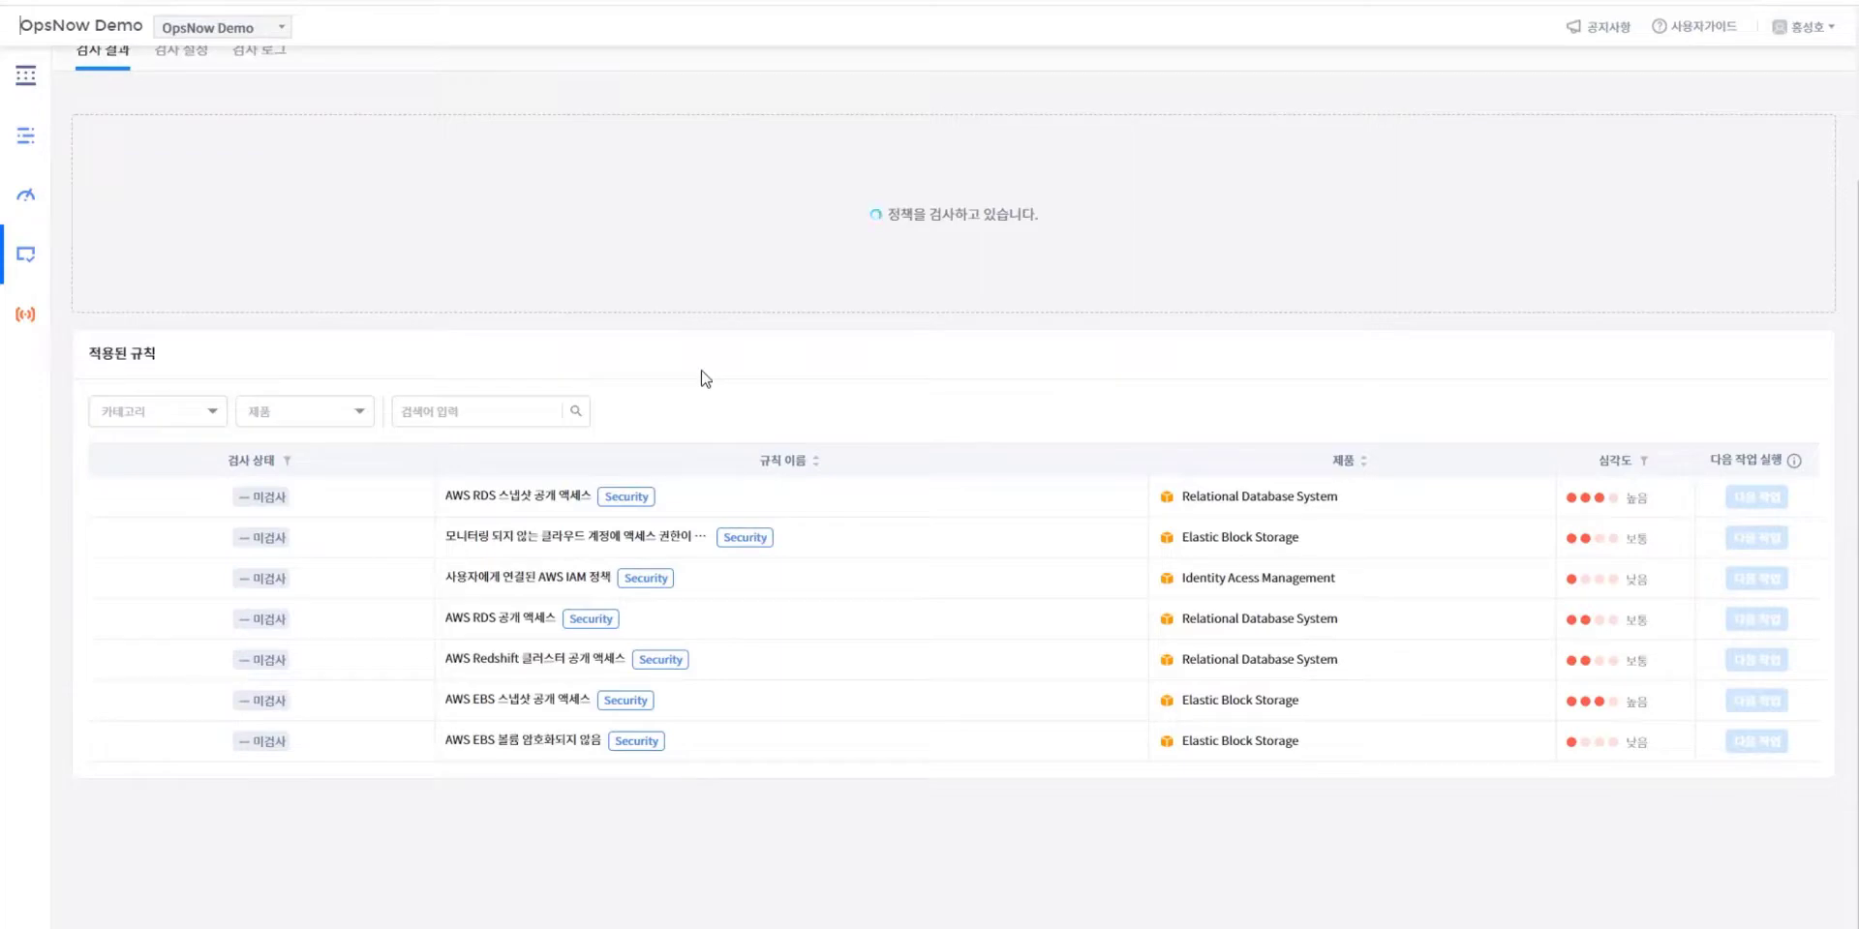
pyautogui.scroll(1, 706, 387)
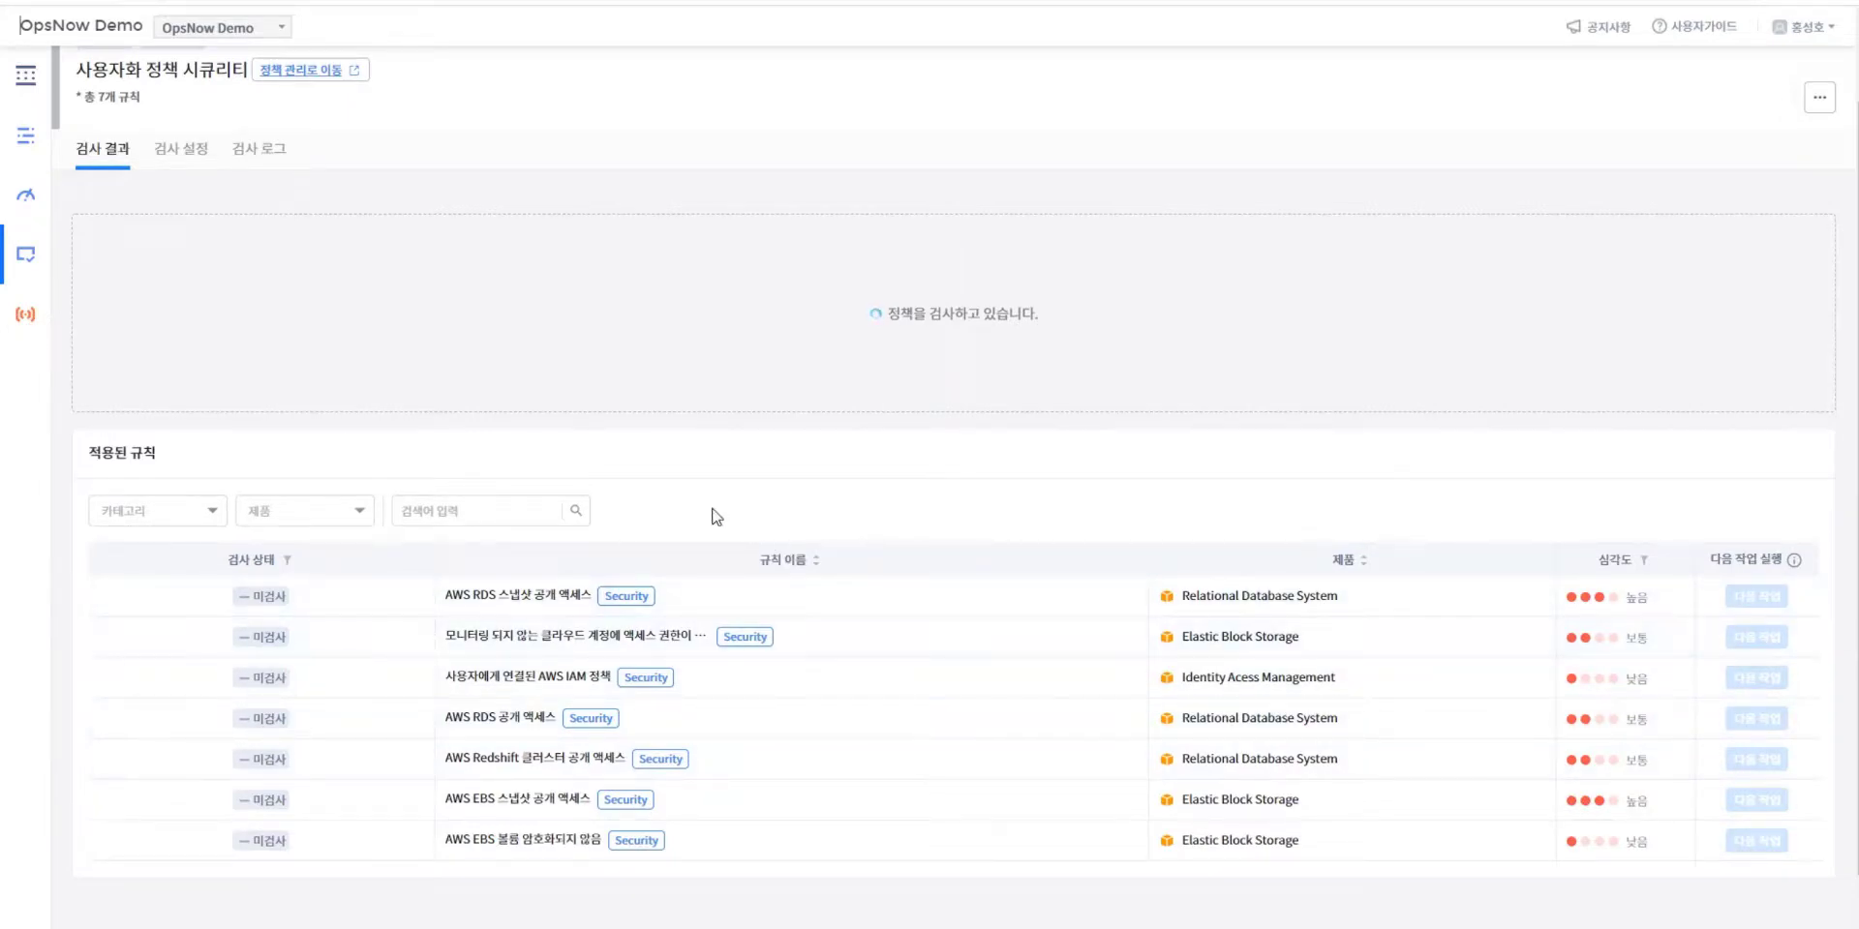
pyautogui.scroll(-3, 913, 540)
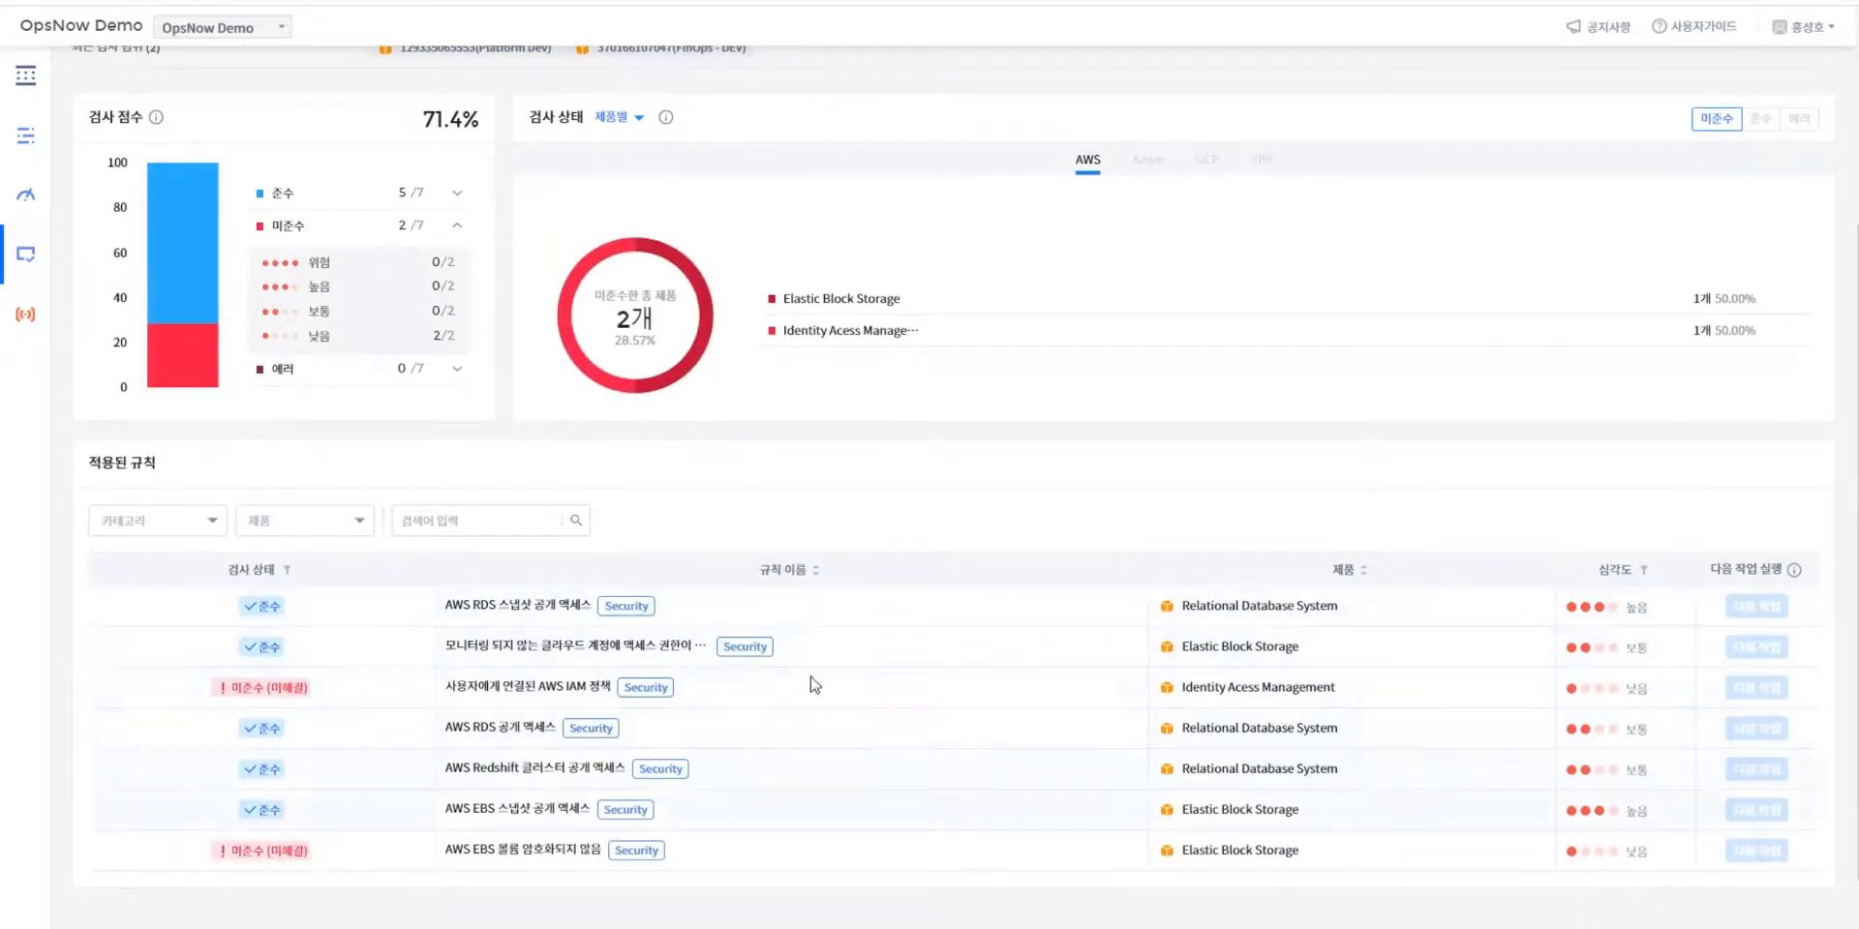
# - View the inspection status chart (검사 상태) by category (카테고리별) and return it to the by-product view (제품별)
pyautogui.scroll(2, 872, 580)
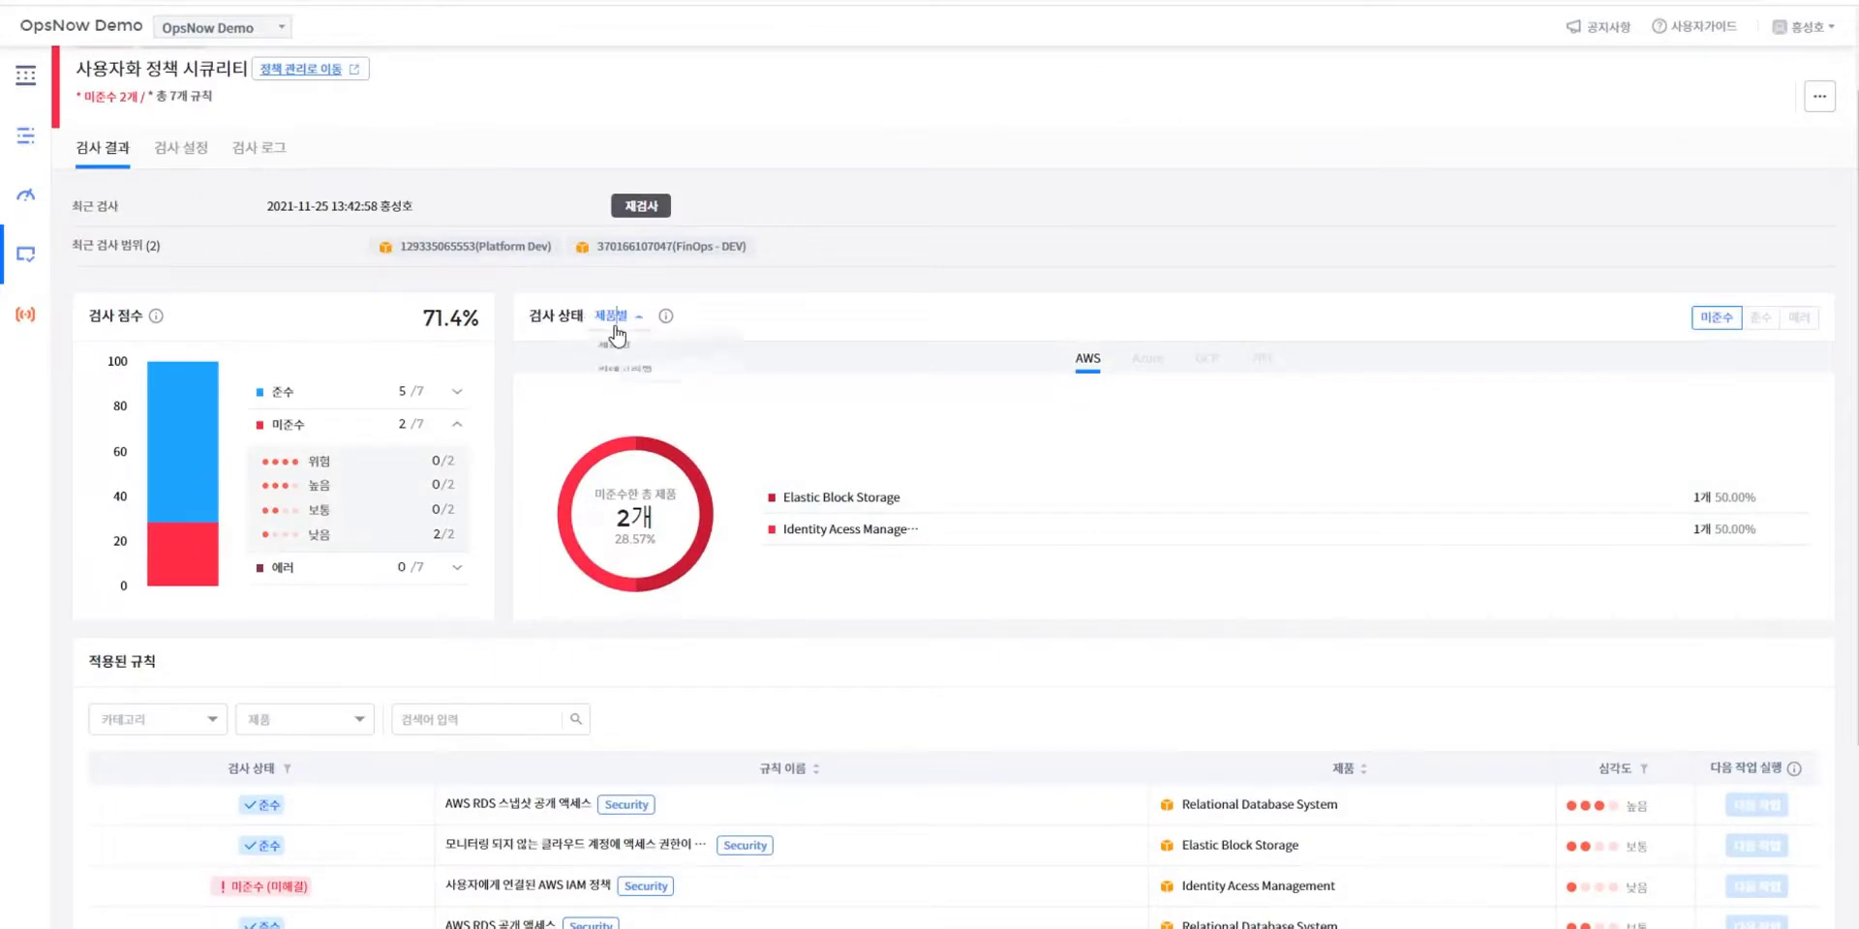
pyautogui.click(610, 323)
pyautogui.click(638, 393)
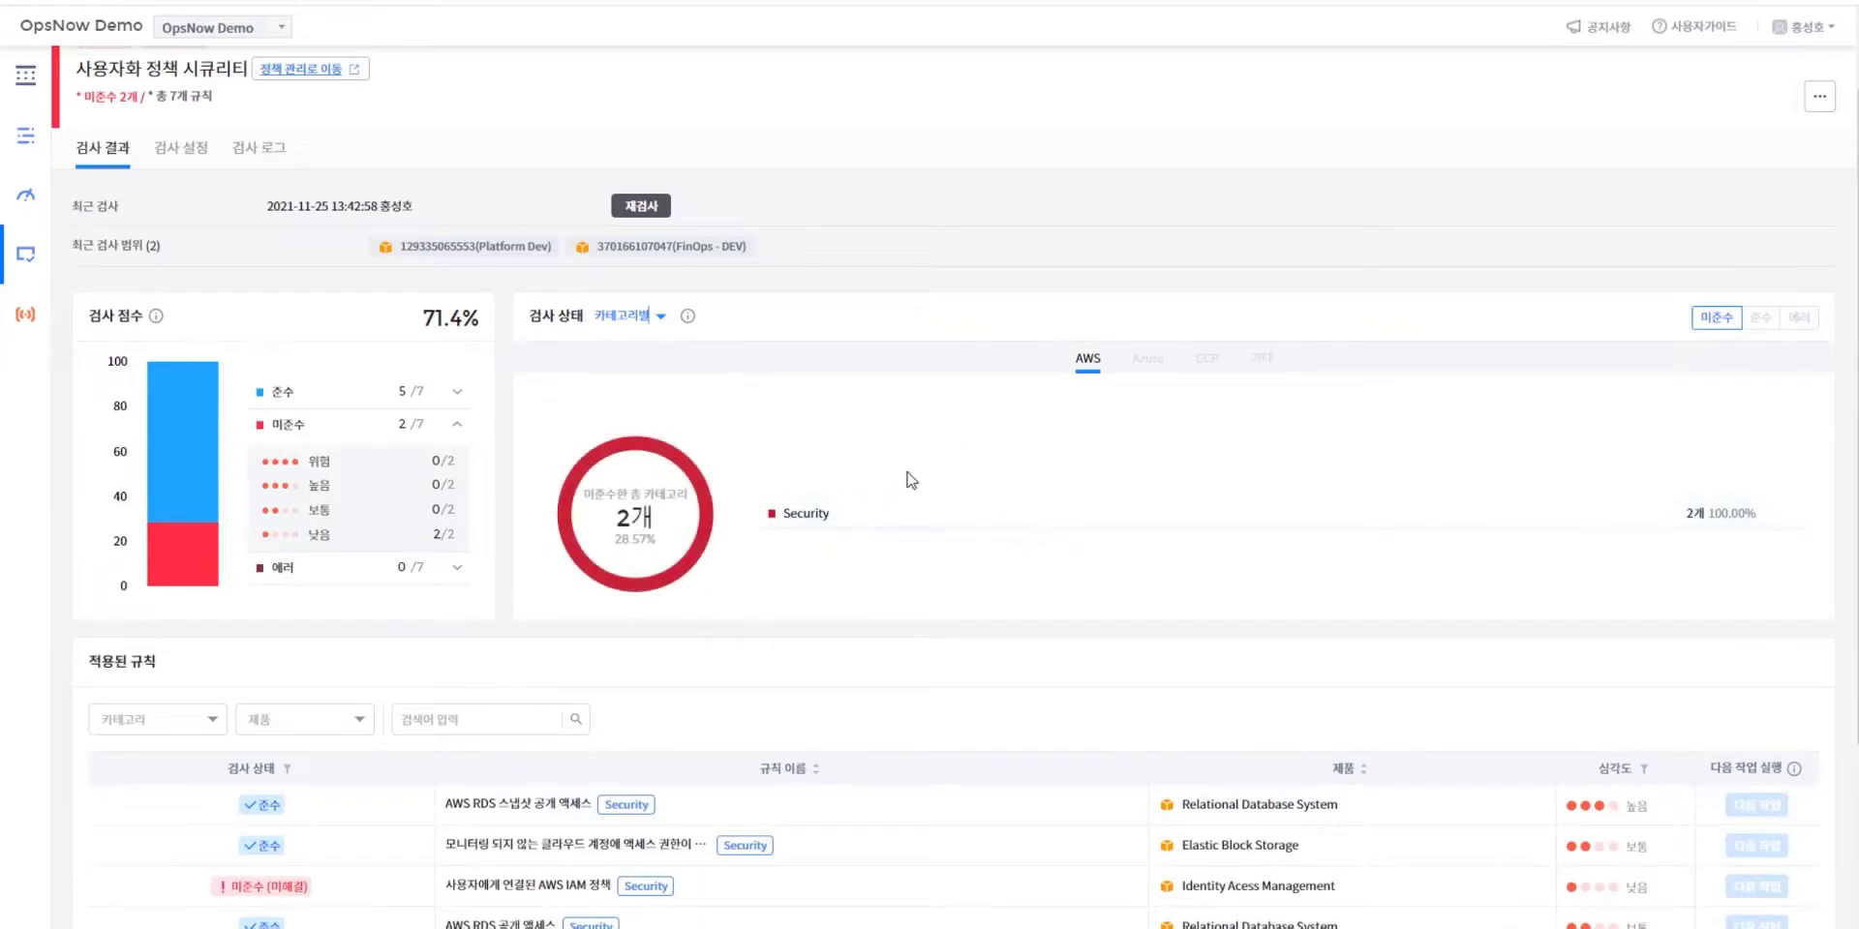
pyautogui.click(647, 320)
pyautogui.click(619, 350)
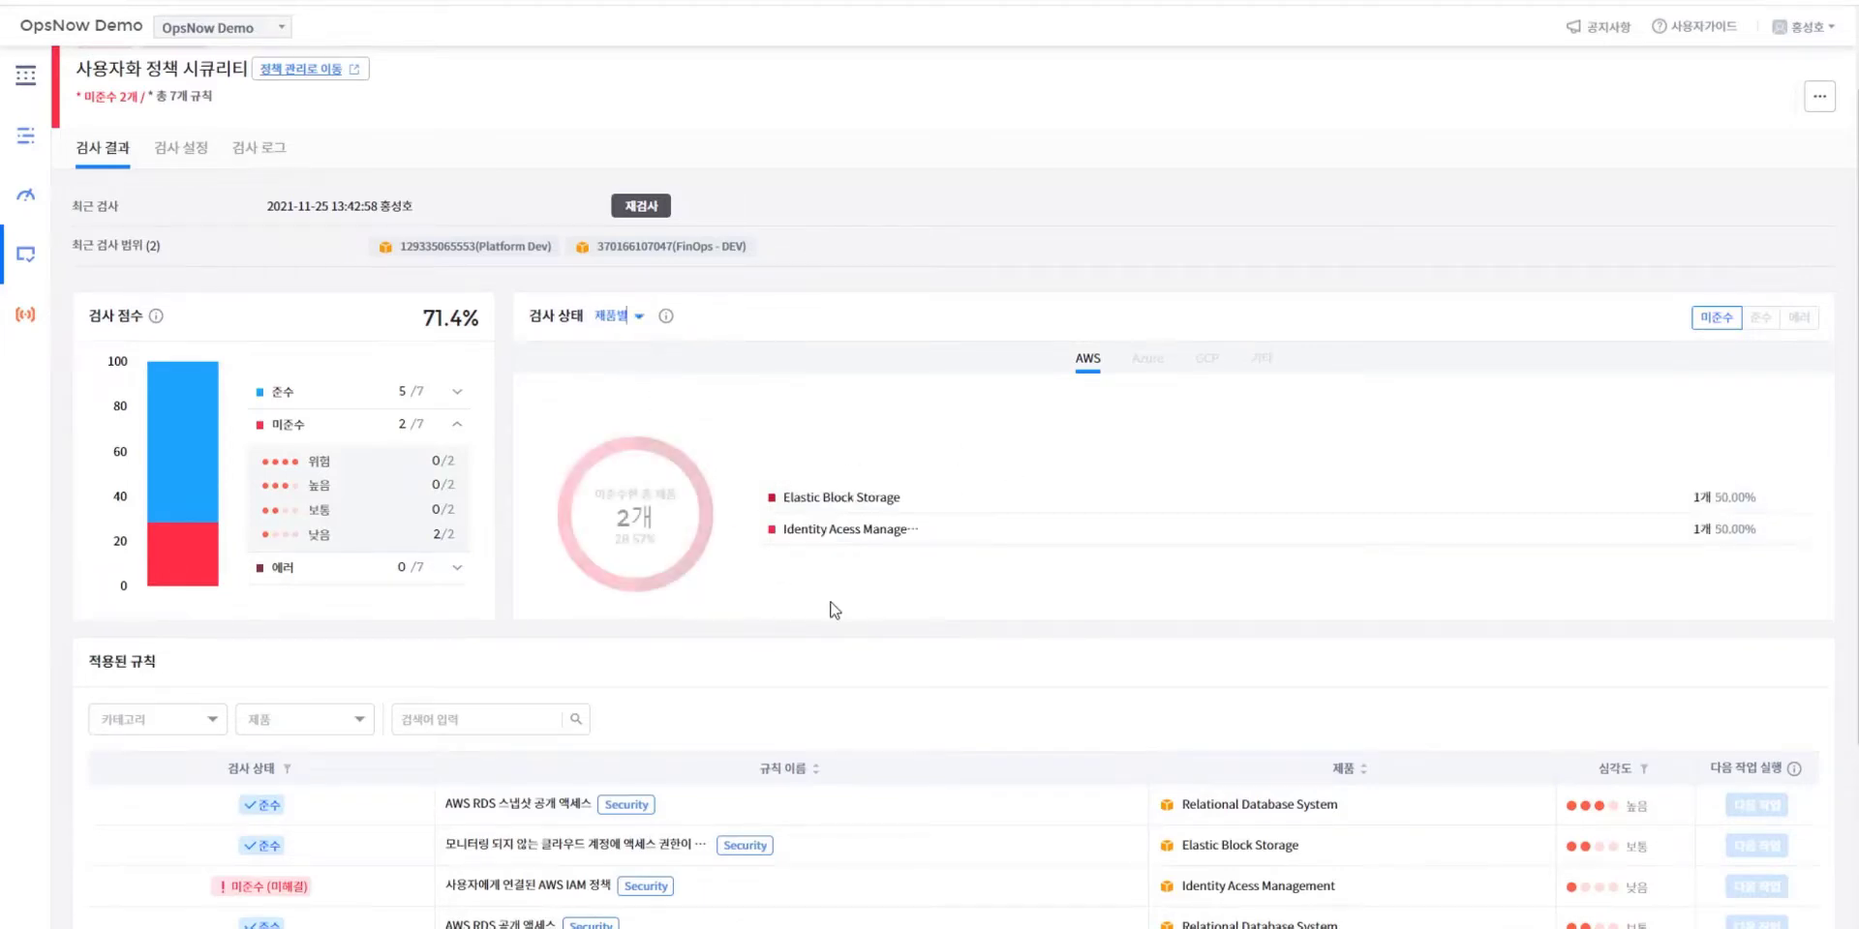
# - Review the inspection score's severity breakdowns for compliant (준수) and non-compliant (미준수) rules, and the affected products
pyautogui.scroll(1, 382, 384)
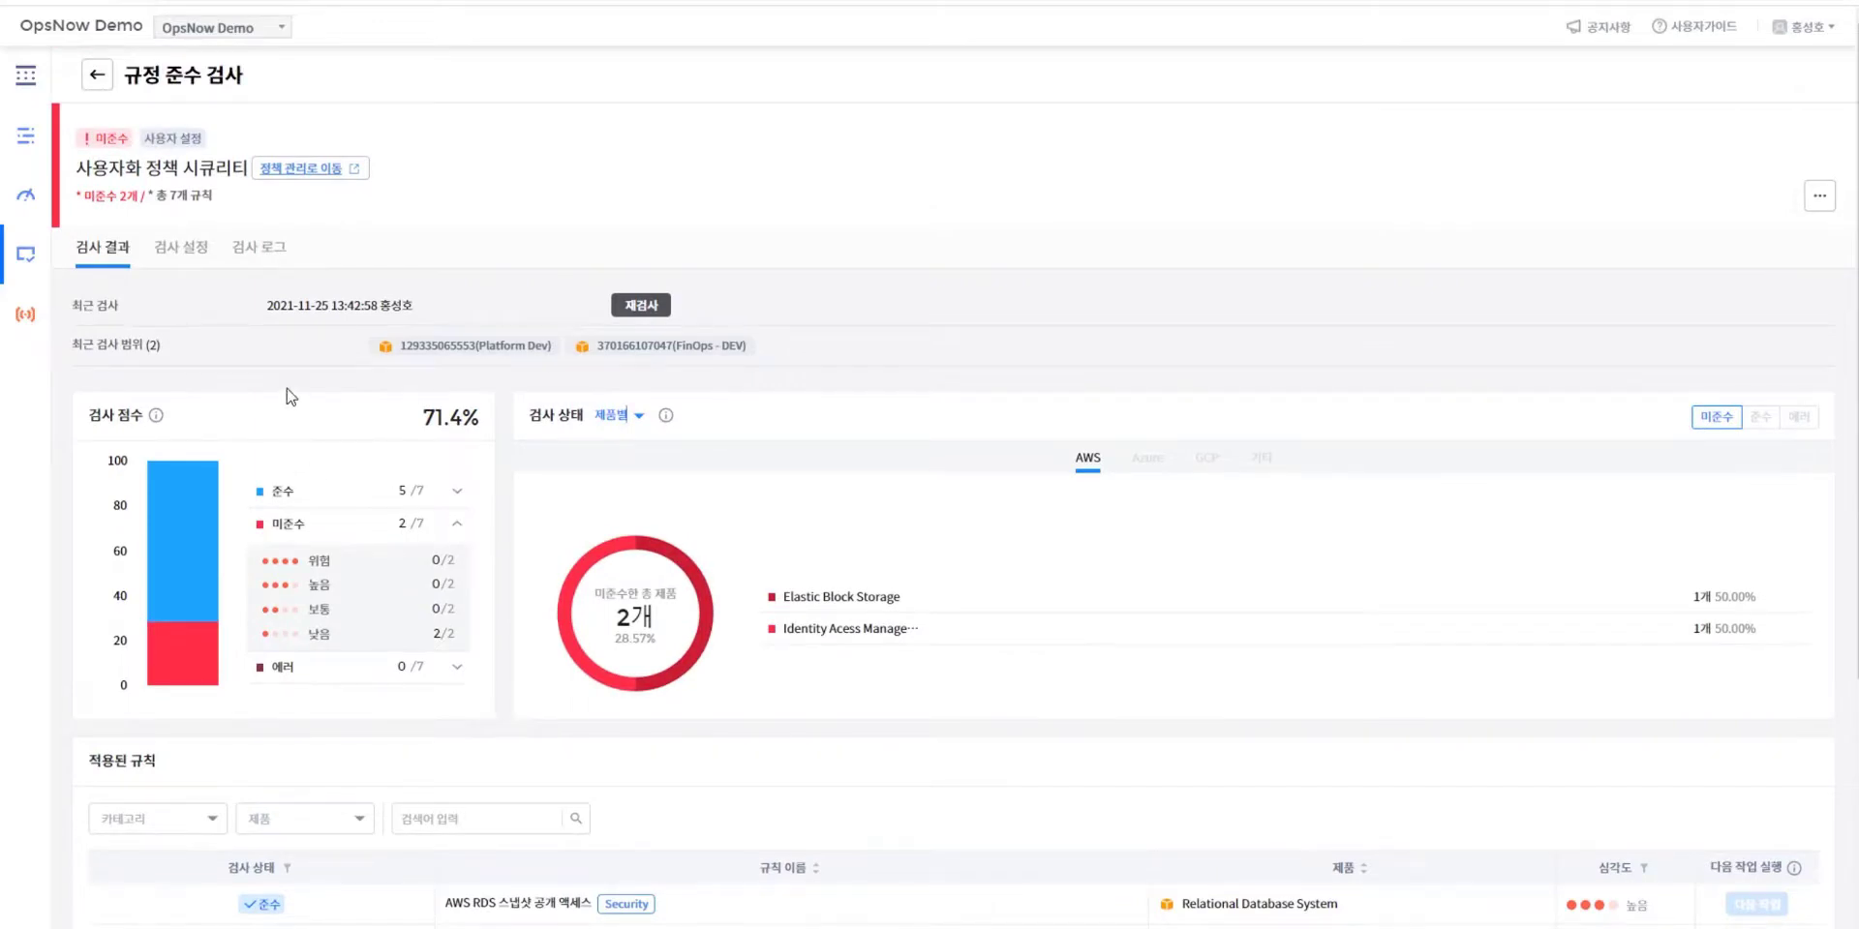
pyautogui.scroll(-1, 280, 377)
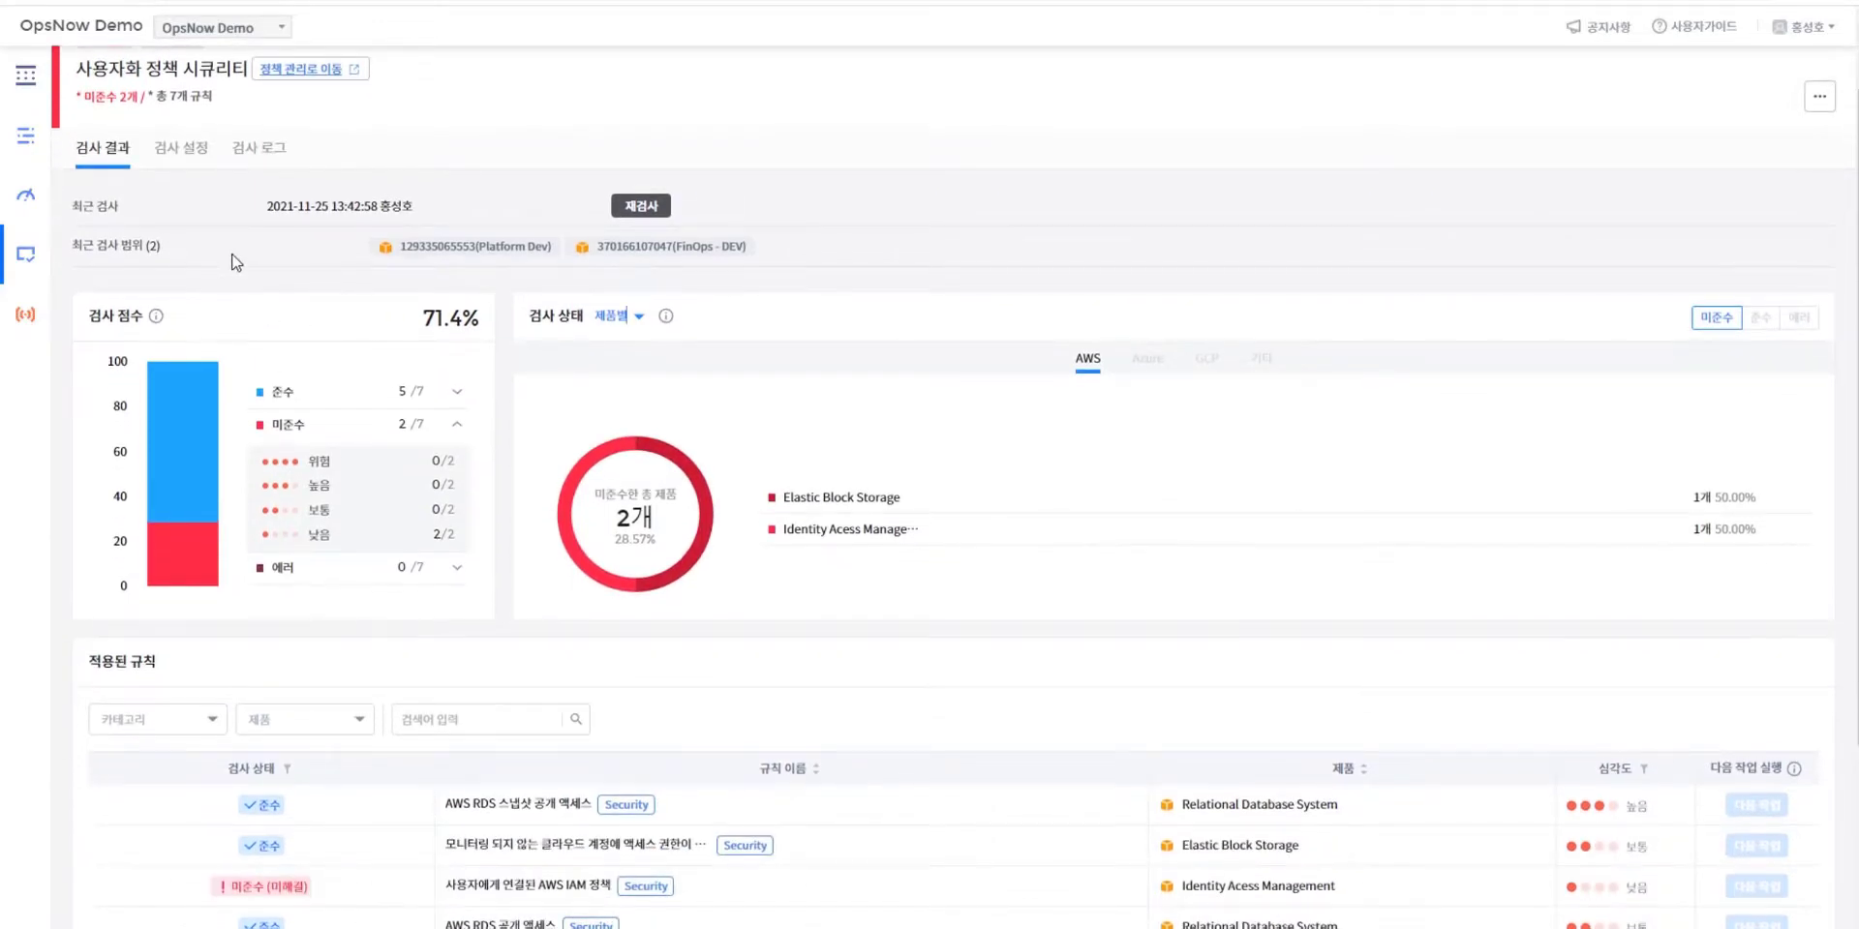
pyautogui.scroll(-1, 233, 262)
pyautogui.click(260, 294)
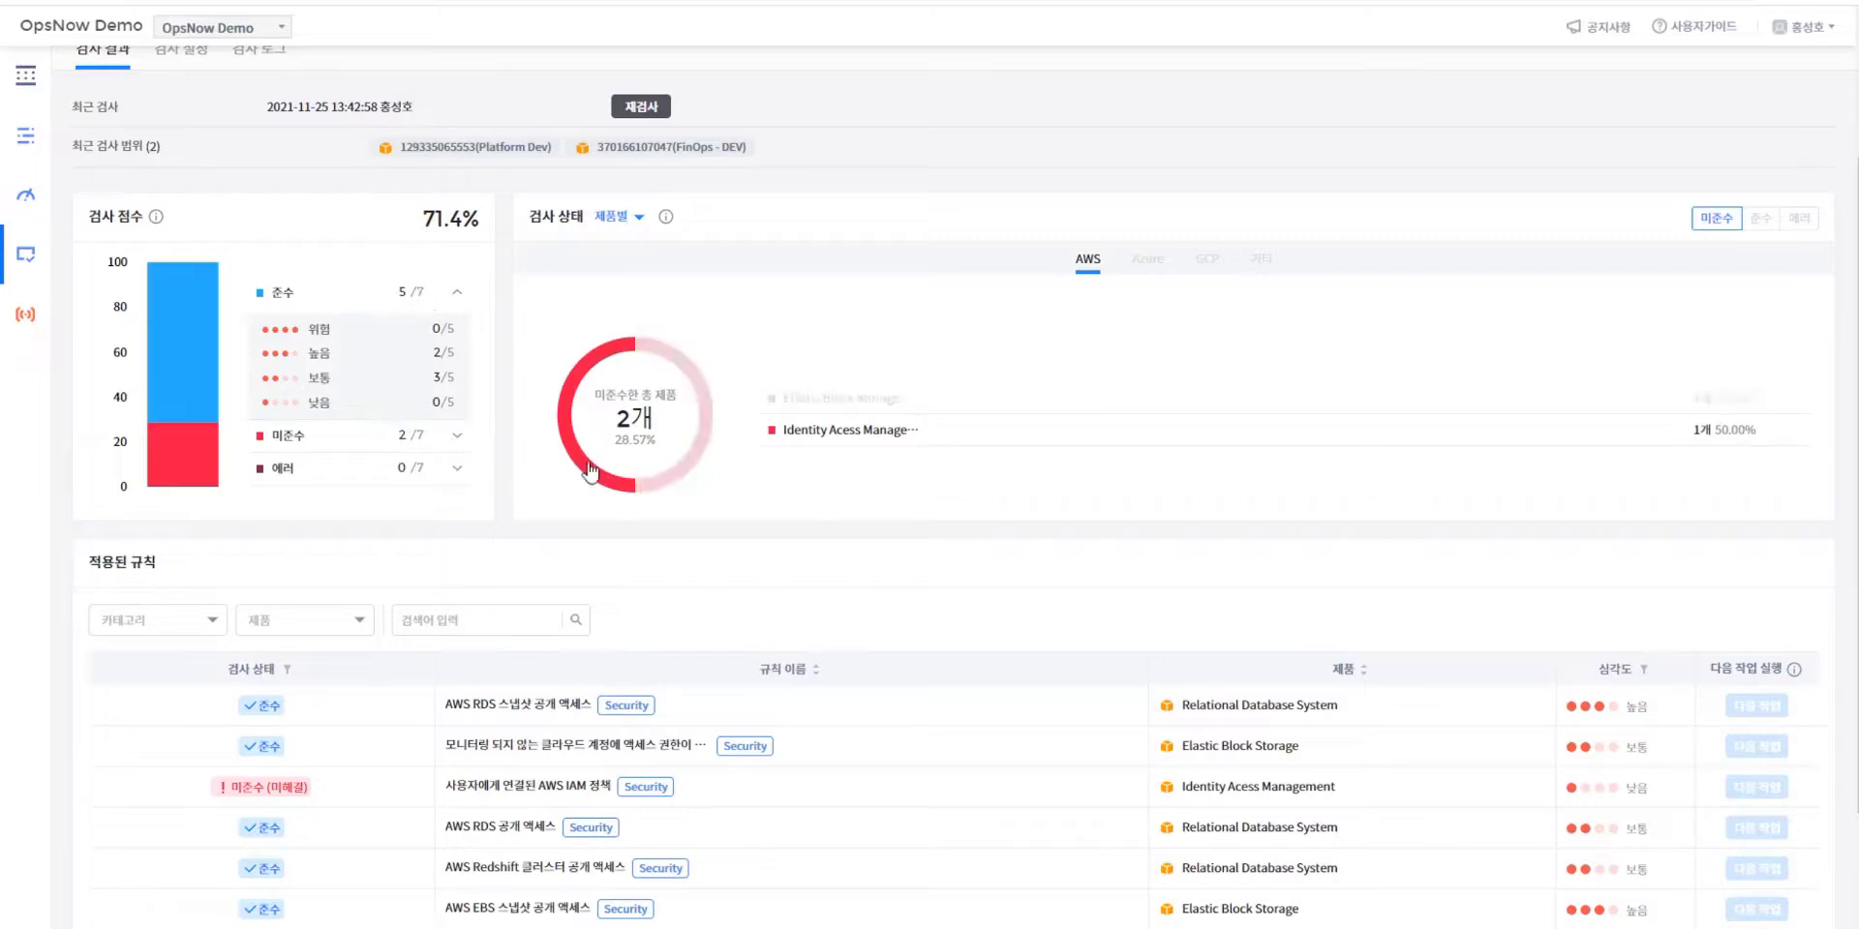
pyautogui.click(461, 443)
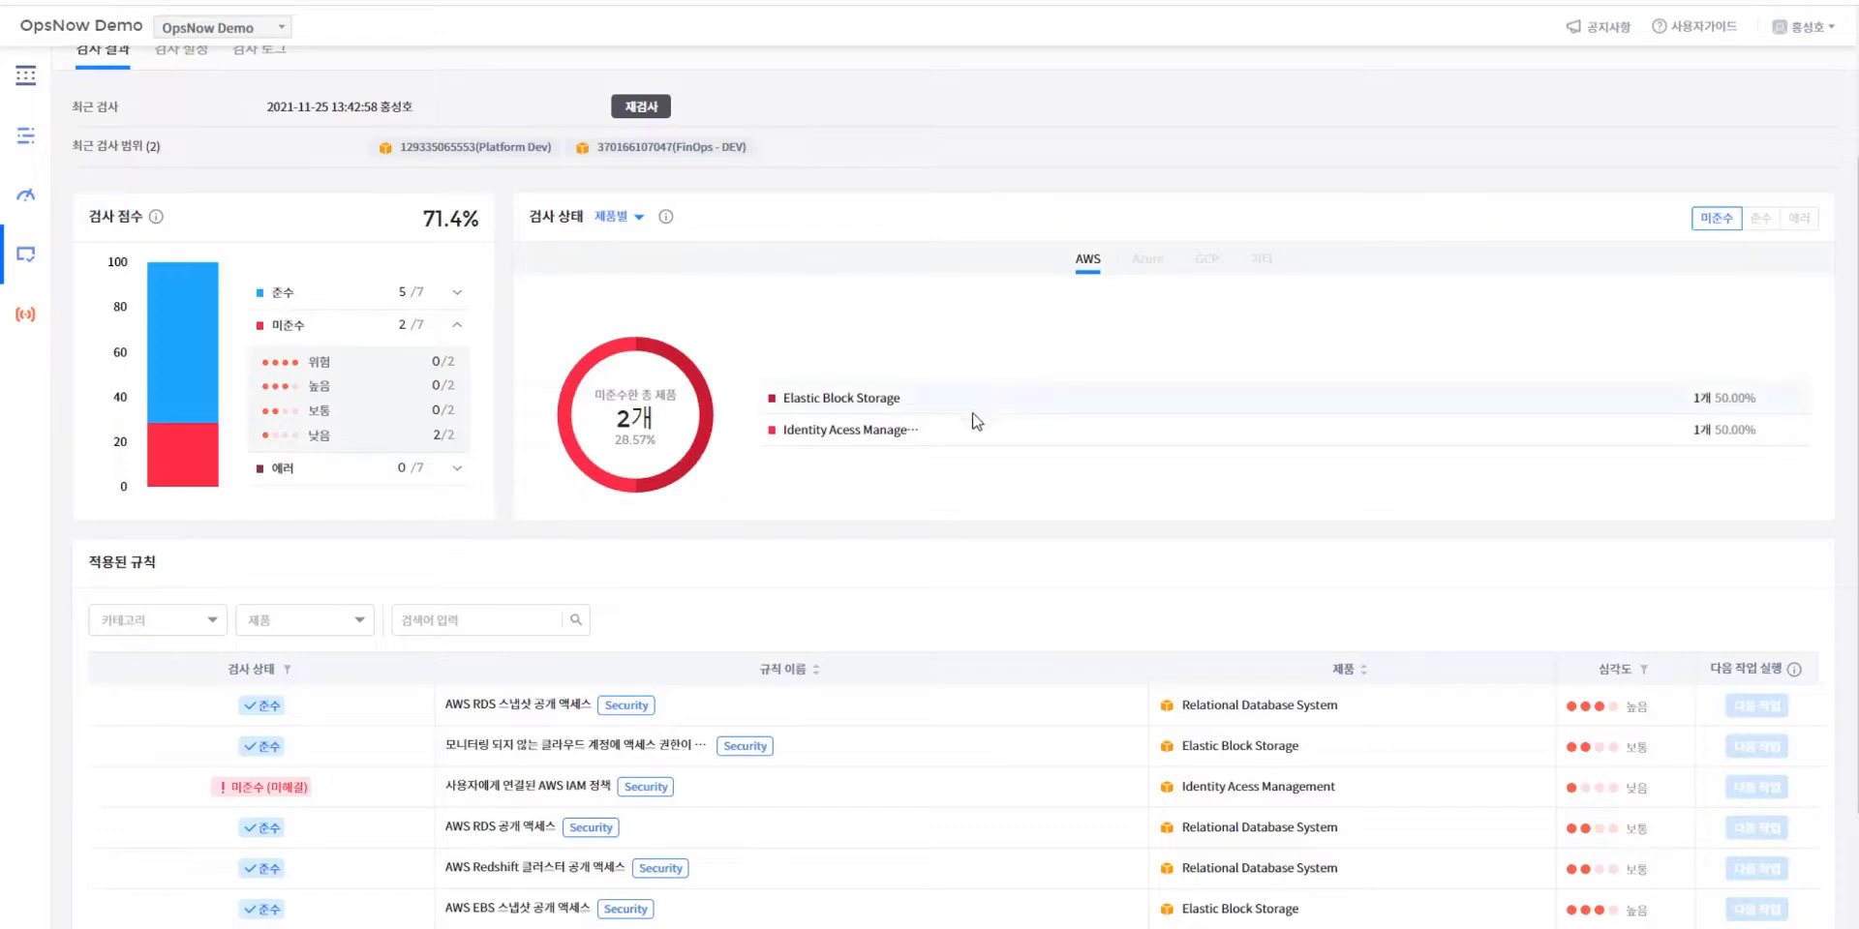
pyautogui.moveTo(938, 456); pyautogui.dragTo(799, 484)
# - Open the non-compliant rule AWS EBS 볼륨 암호화되지 않음 and expand its details for the Platform Dev and FinOps - DEV accounts
pyautogui.scroll(-2, 833, 533)
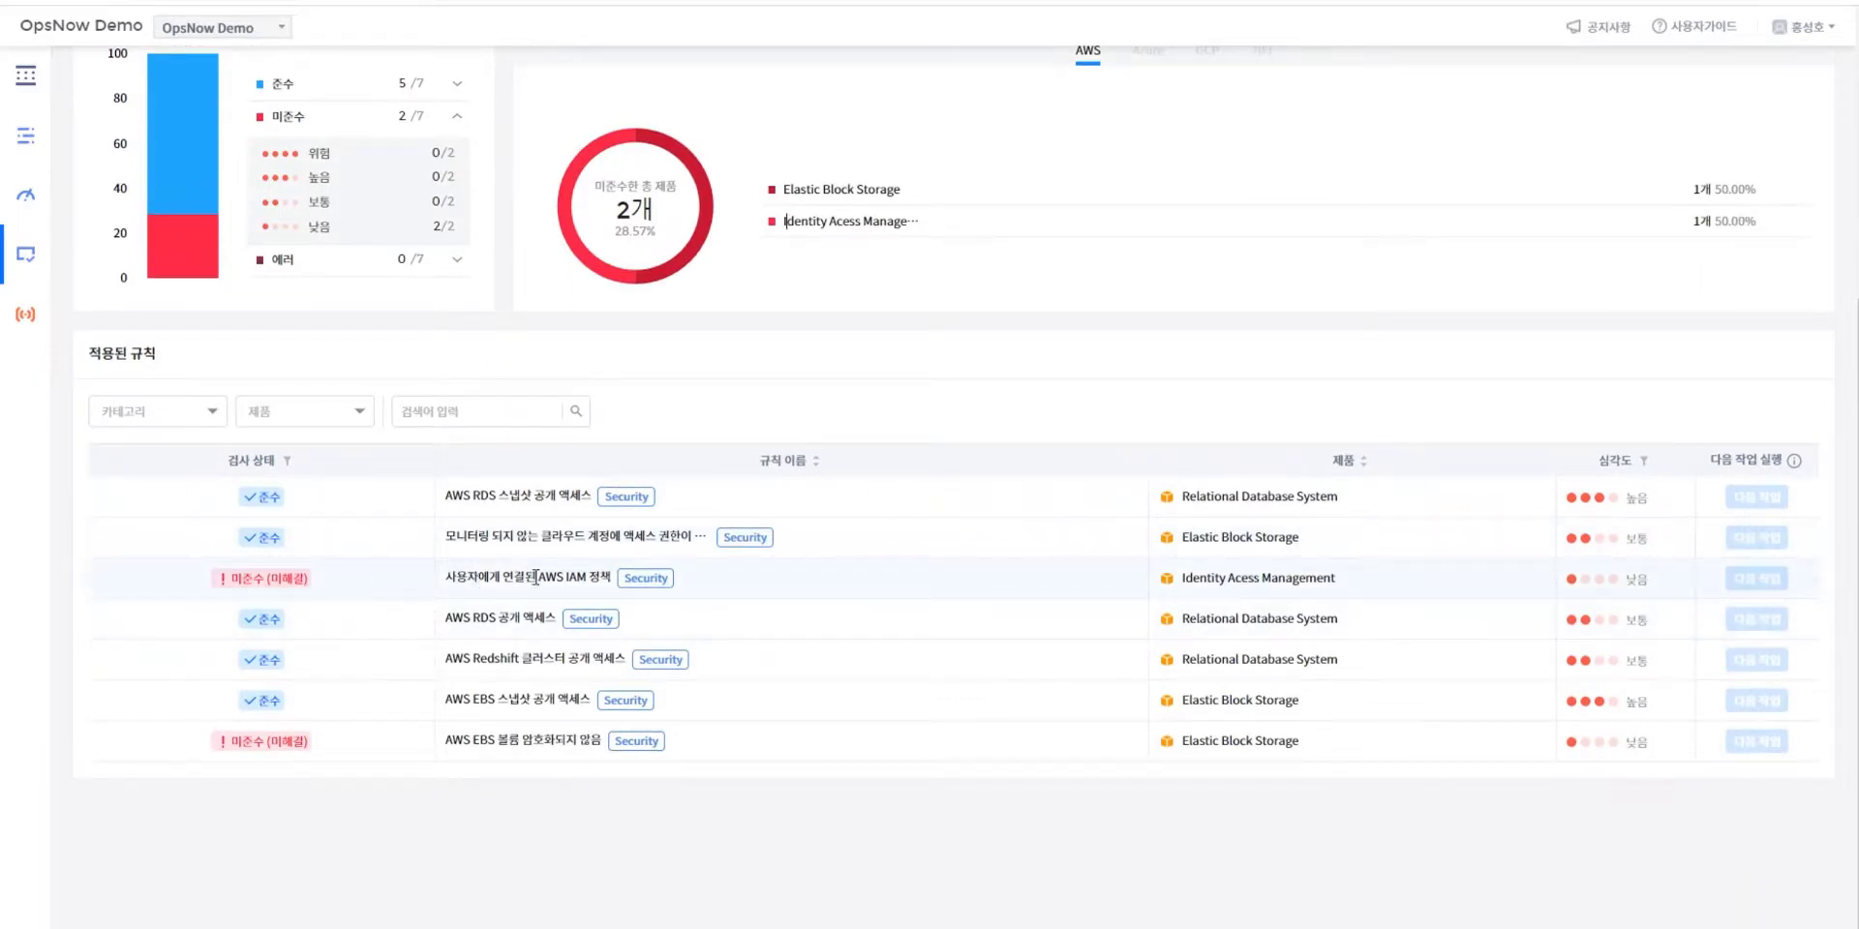
pyautogui.click(482, 737)
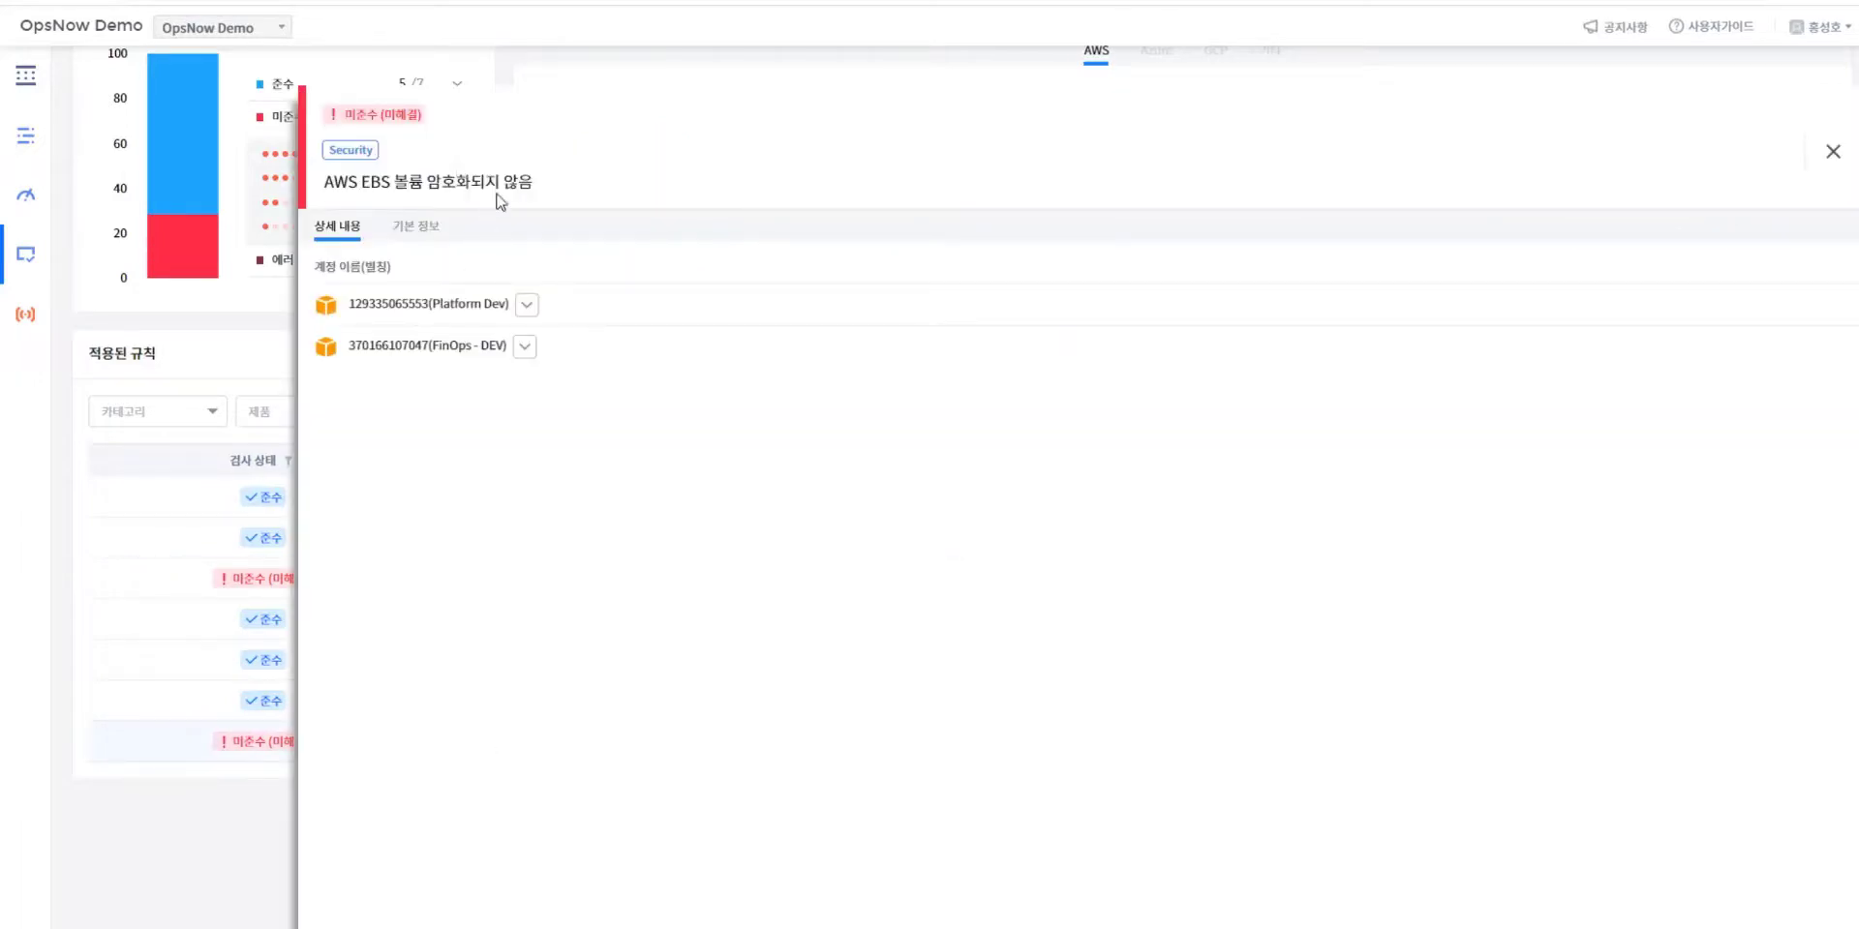
pyautogui.moveTo(425, 182); pyautogui.dragTo(521, 196)
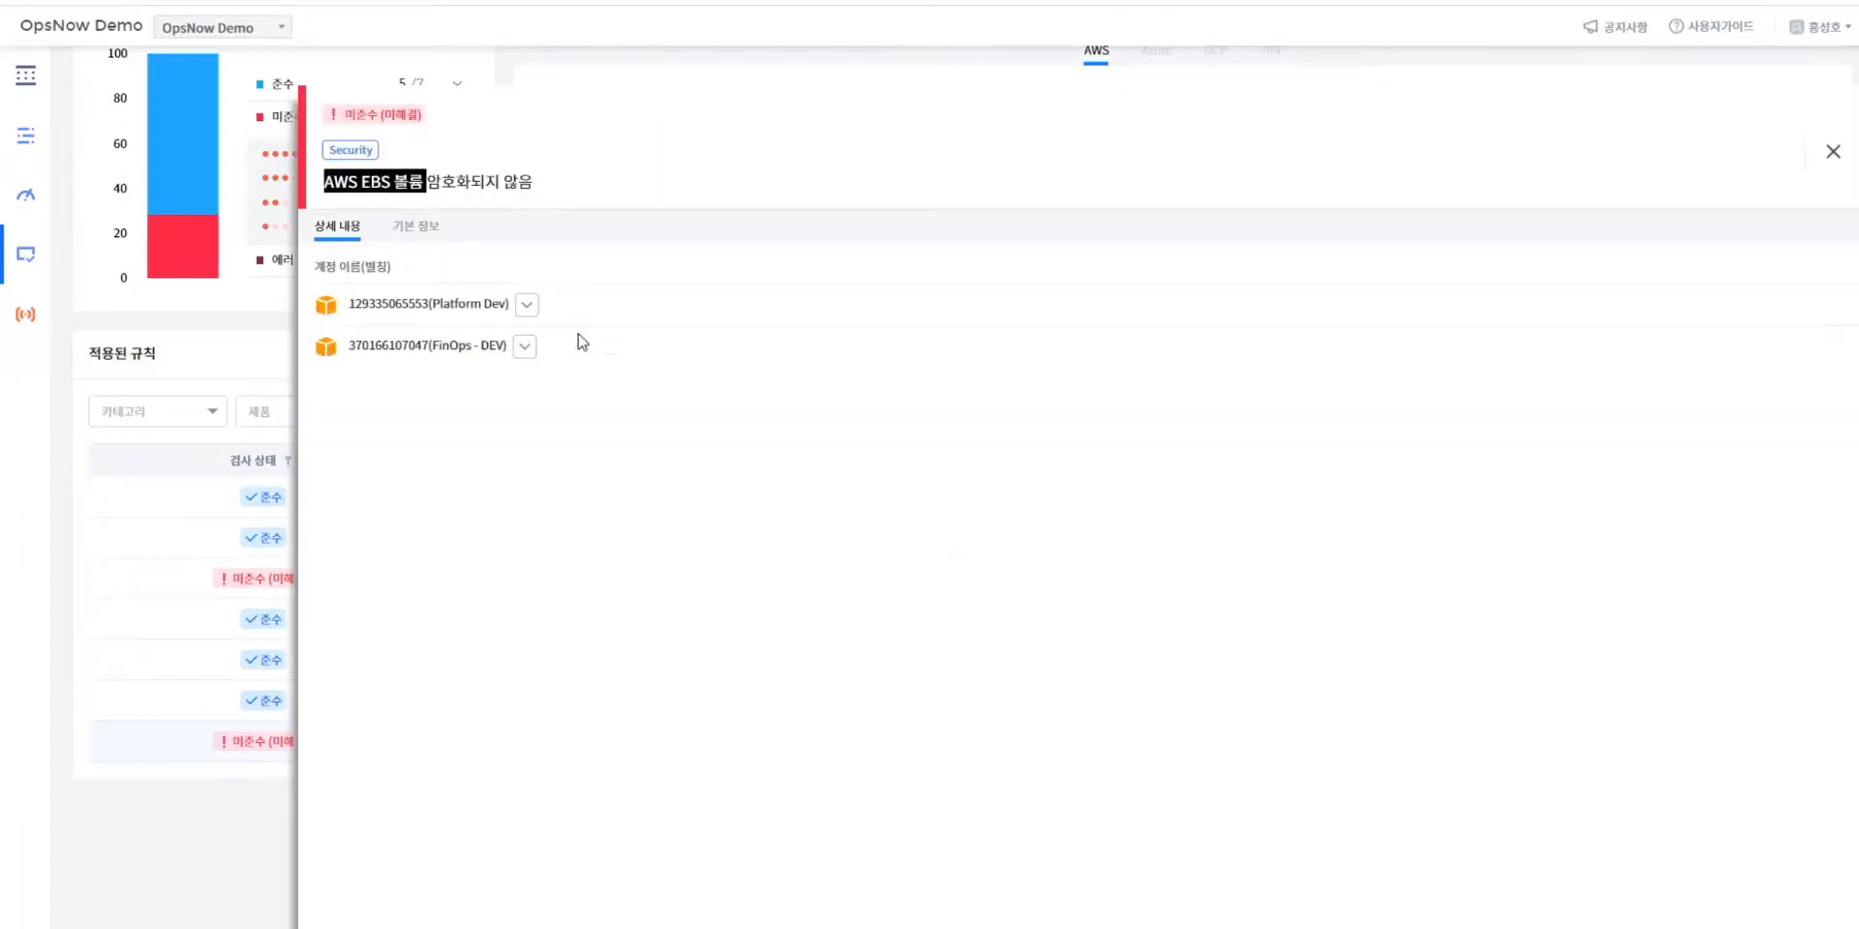
pyautogui.click(577, 368)
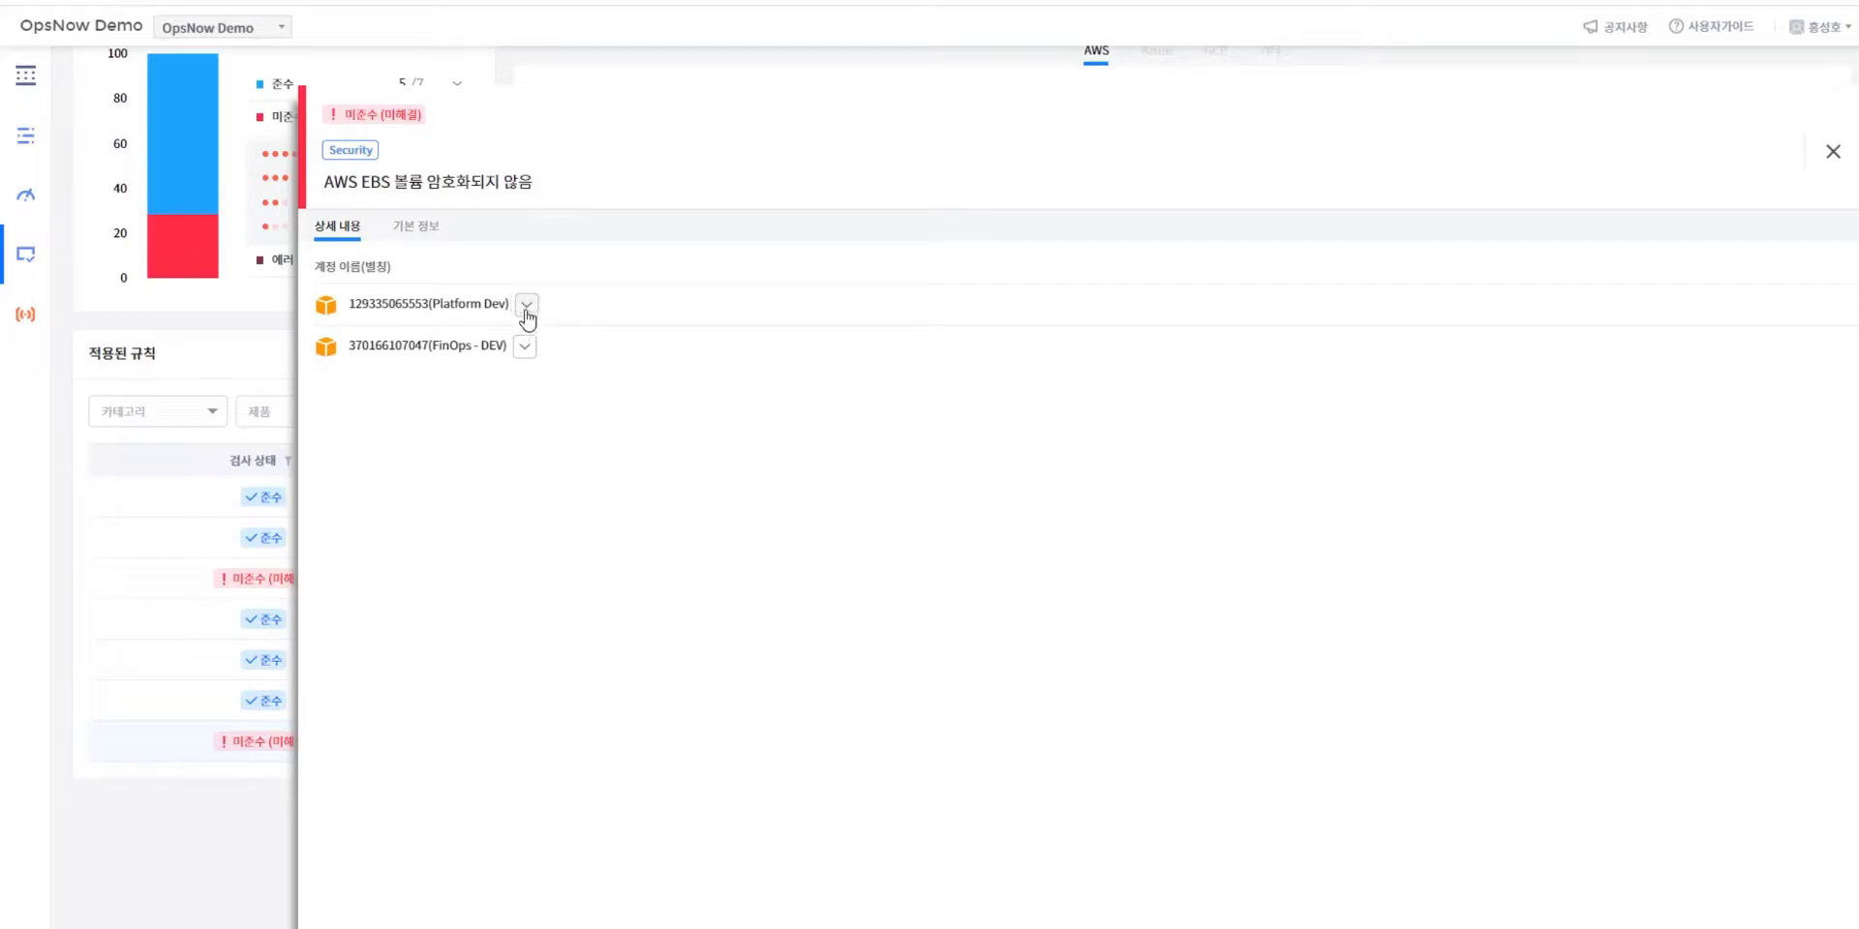
pyautogui.click(531, 306)
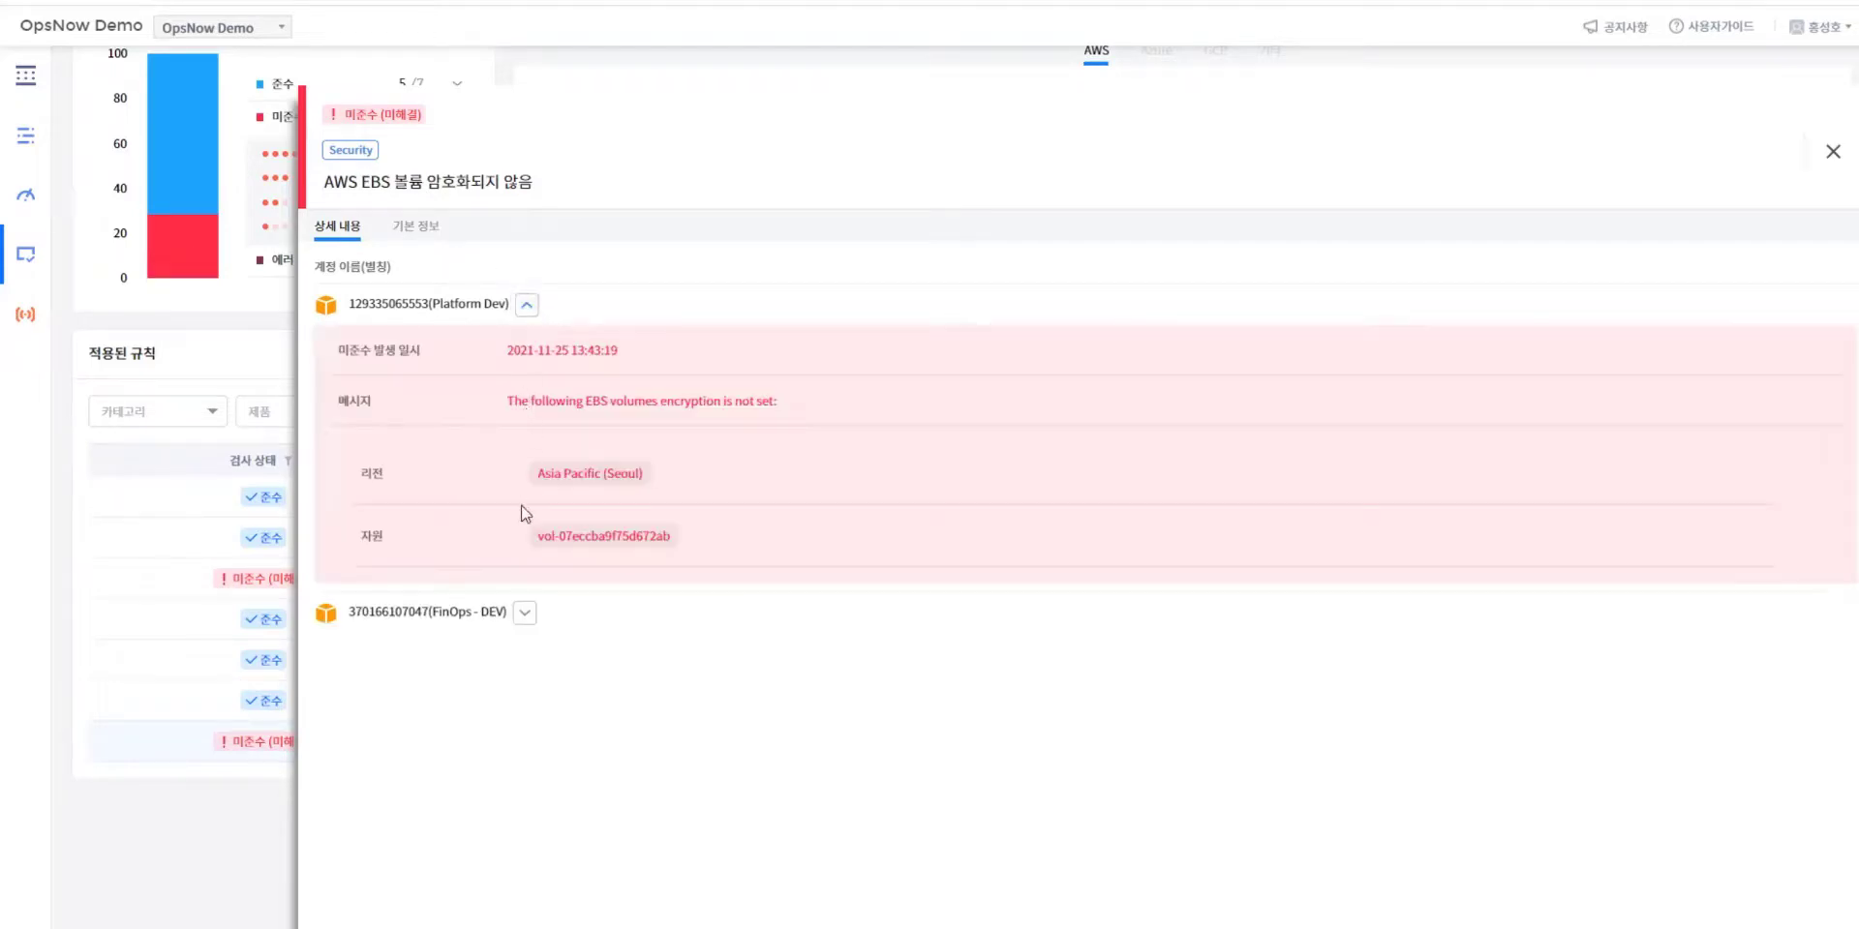
pyautogui.click(524, 613)
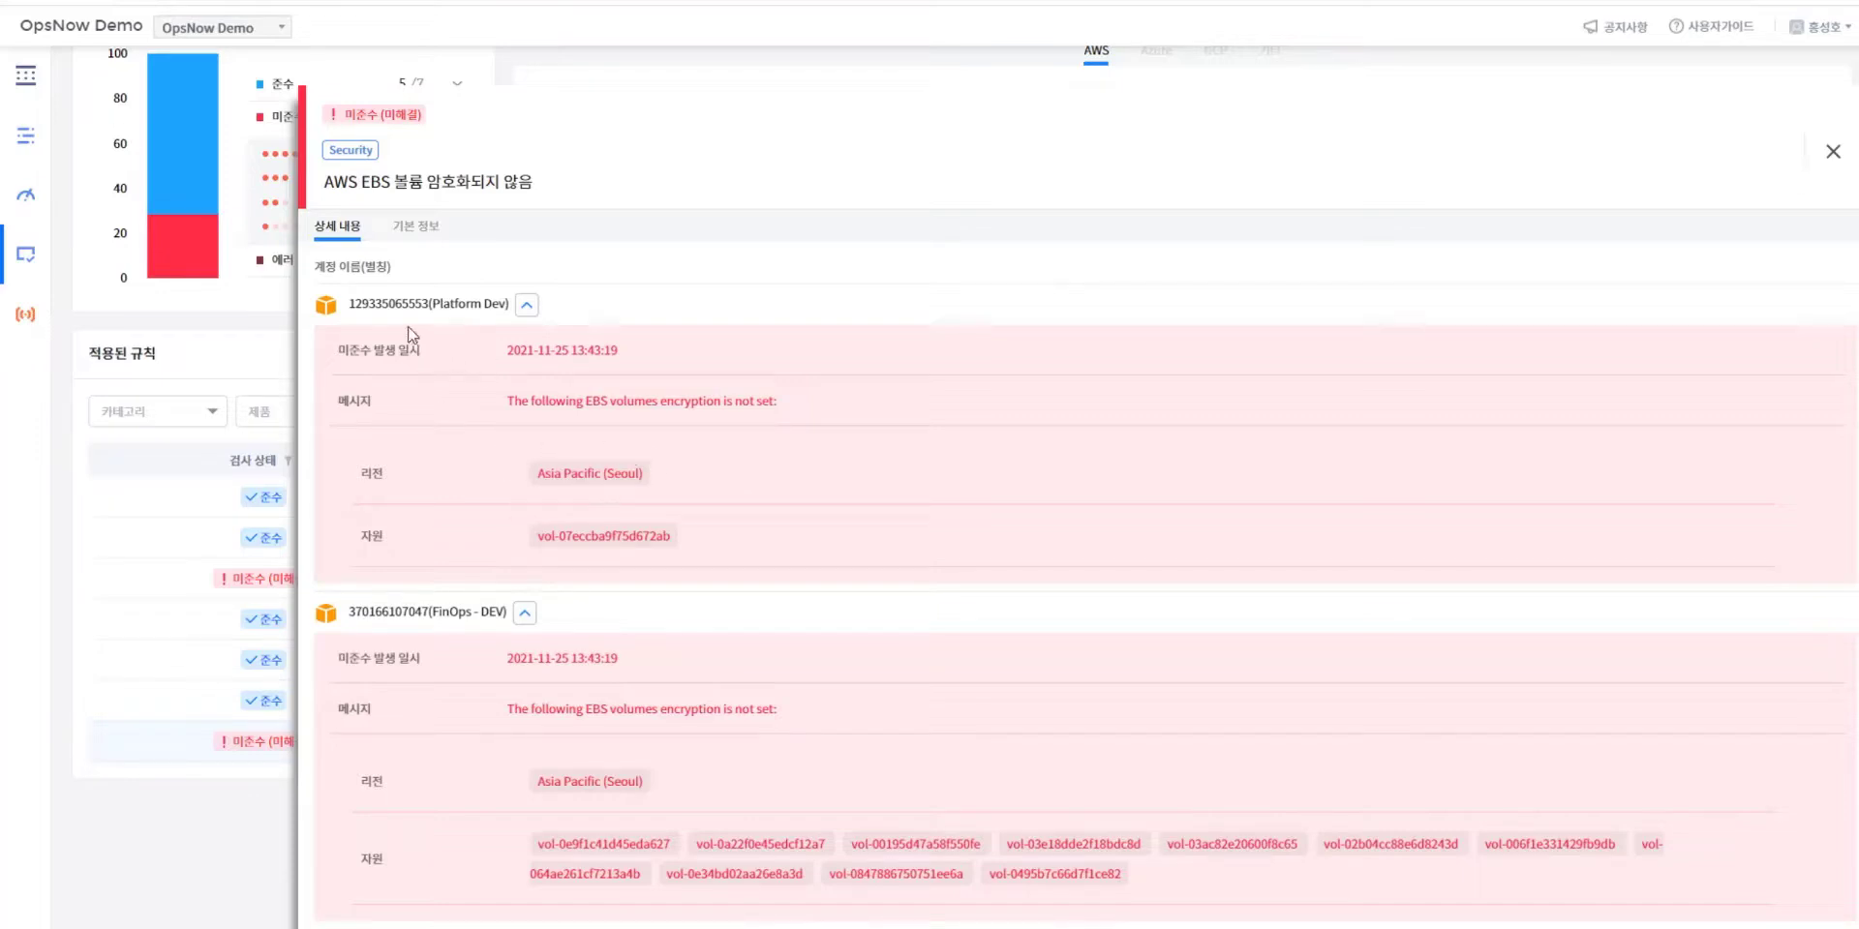
# - Examine the region and the volume resources reported as unencrypted under each of the two accounts
pyautogui.doubleClick(621, 471)
pyautogui.click(528, 533)
pyautogui.moveTo(528, 533); pyautogui.dragTo(715, 529)
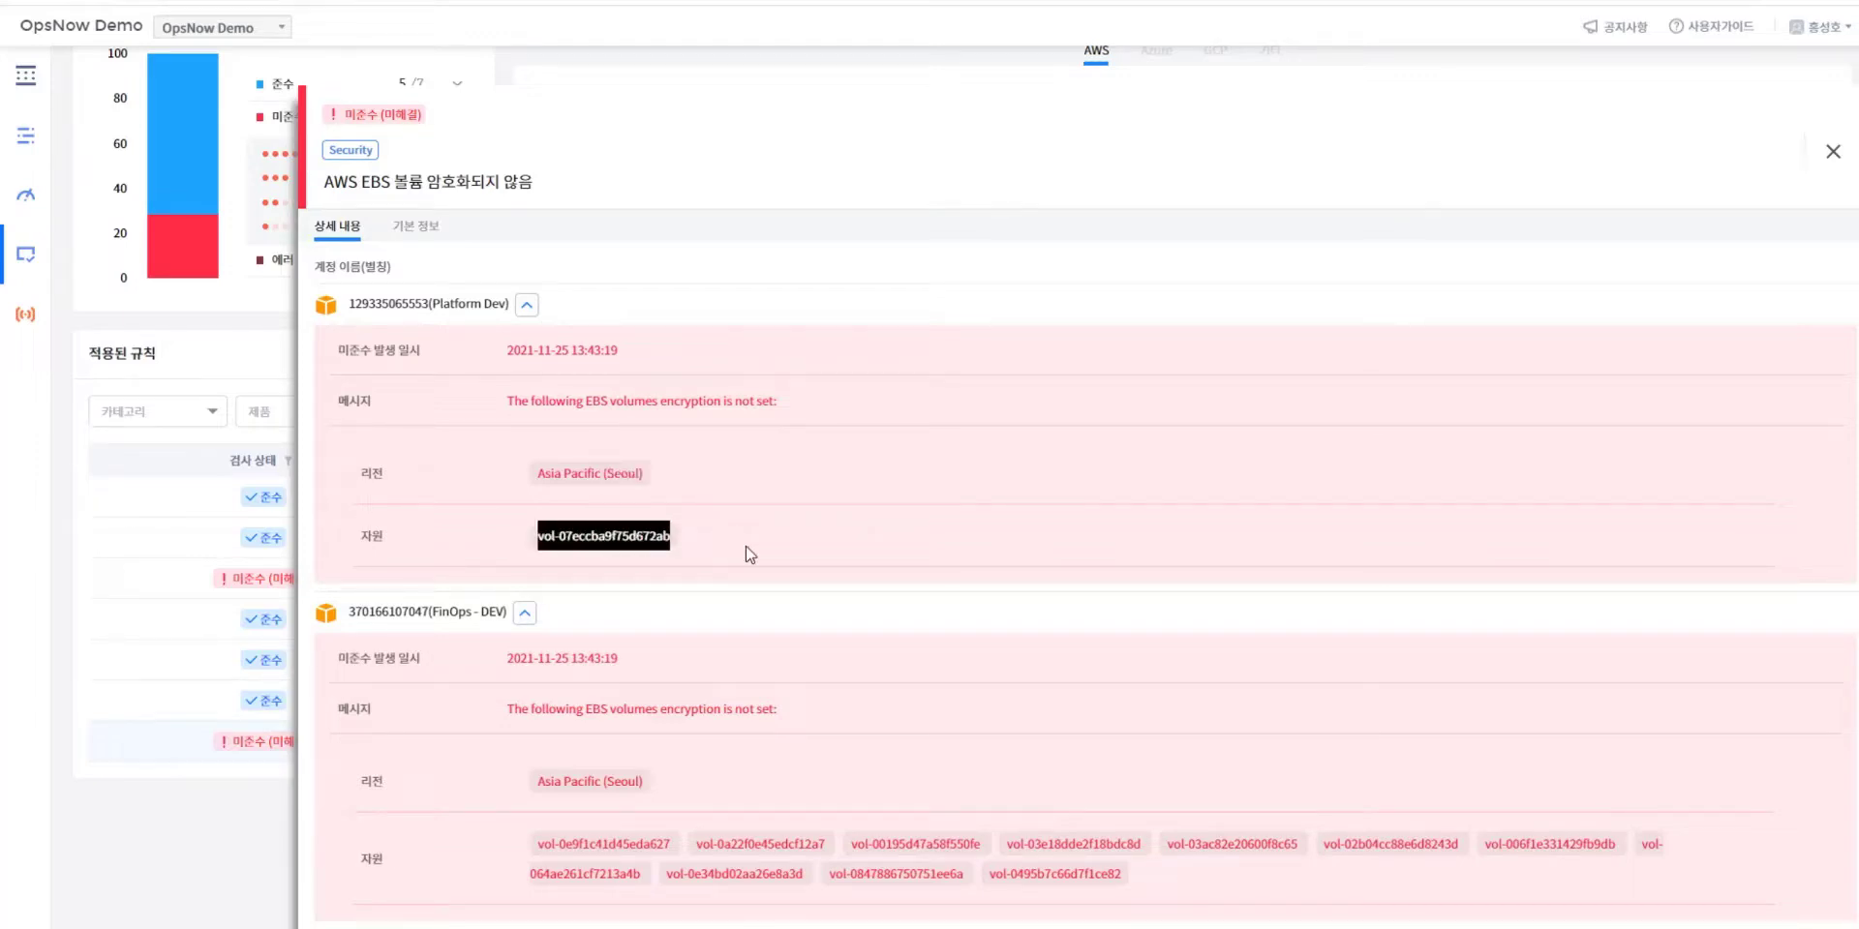
pyautogui.click(751, 554)
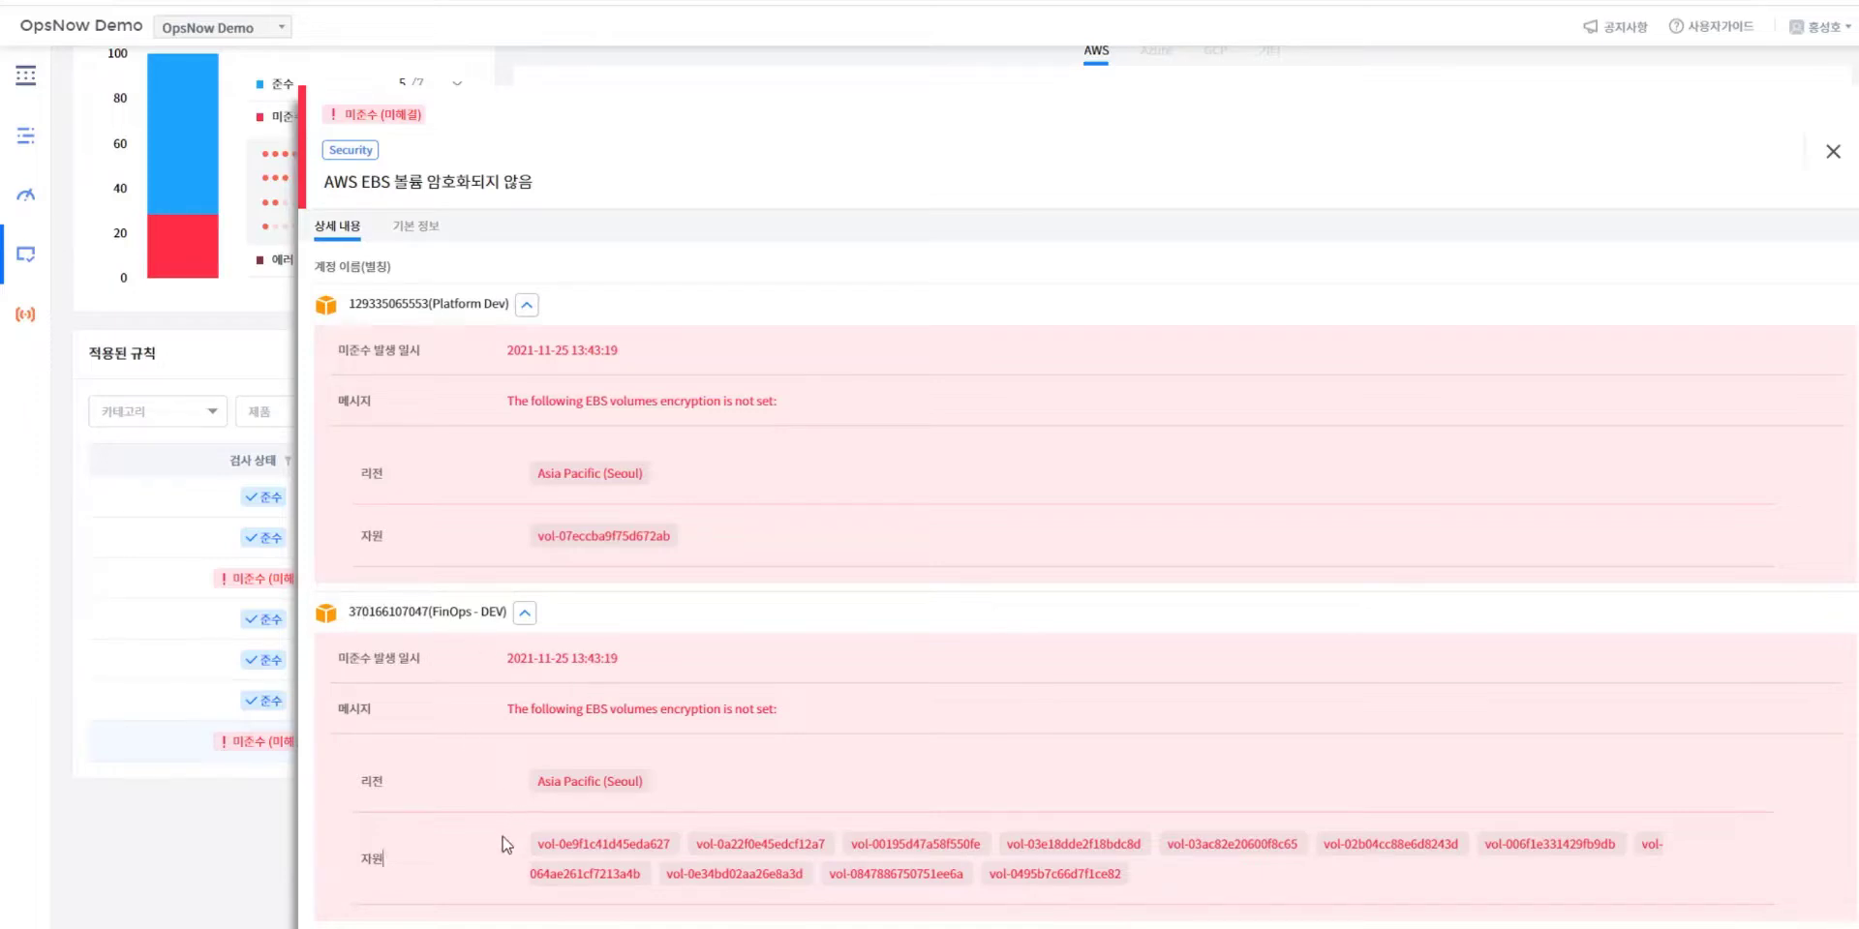
pyautogui.moveTo(503, 838); pyautogui.dragTo(1165, 876)
pyautogui.click(1172, 879)
# - Review the rule's basic information (기본 정보) with its remediation steps (개선방법), and close the rule details
pyautogui.click(408, 233)
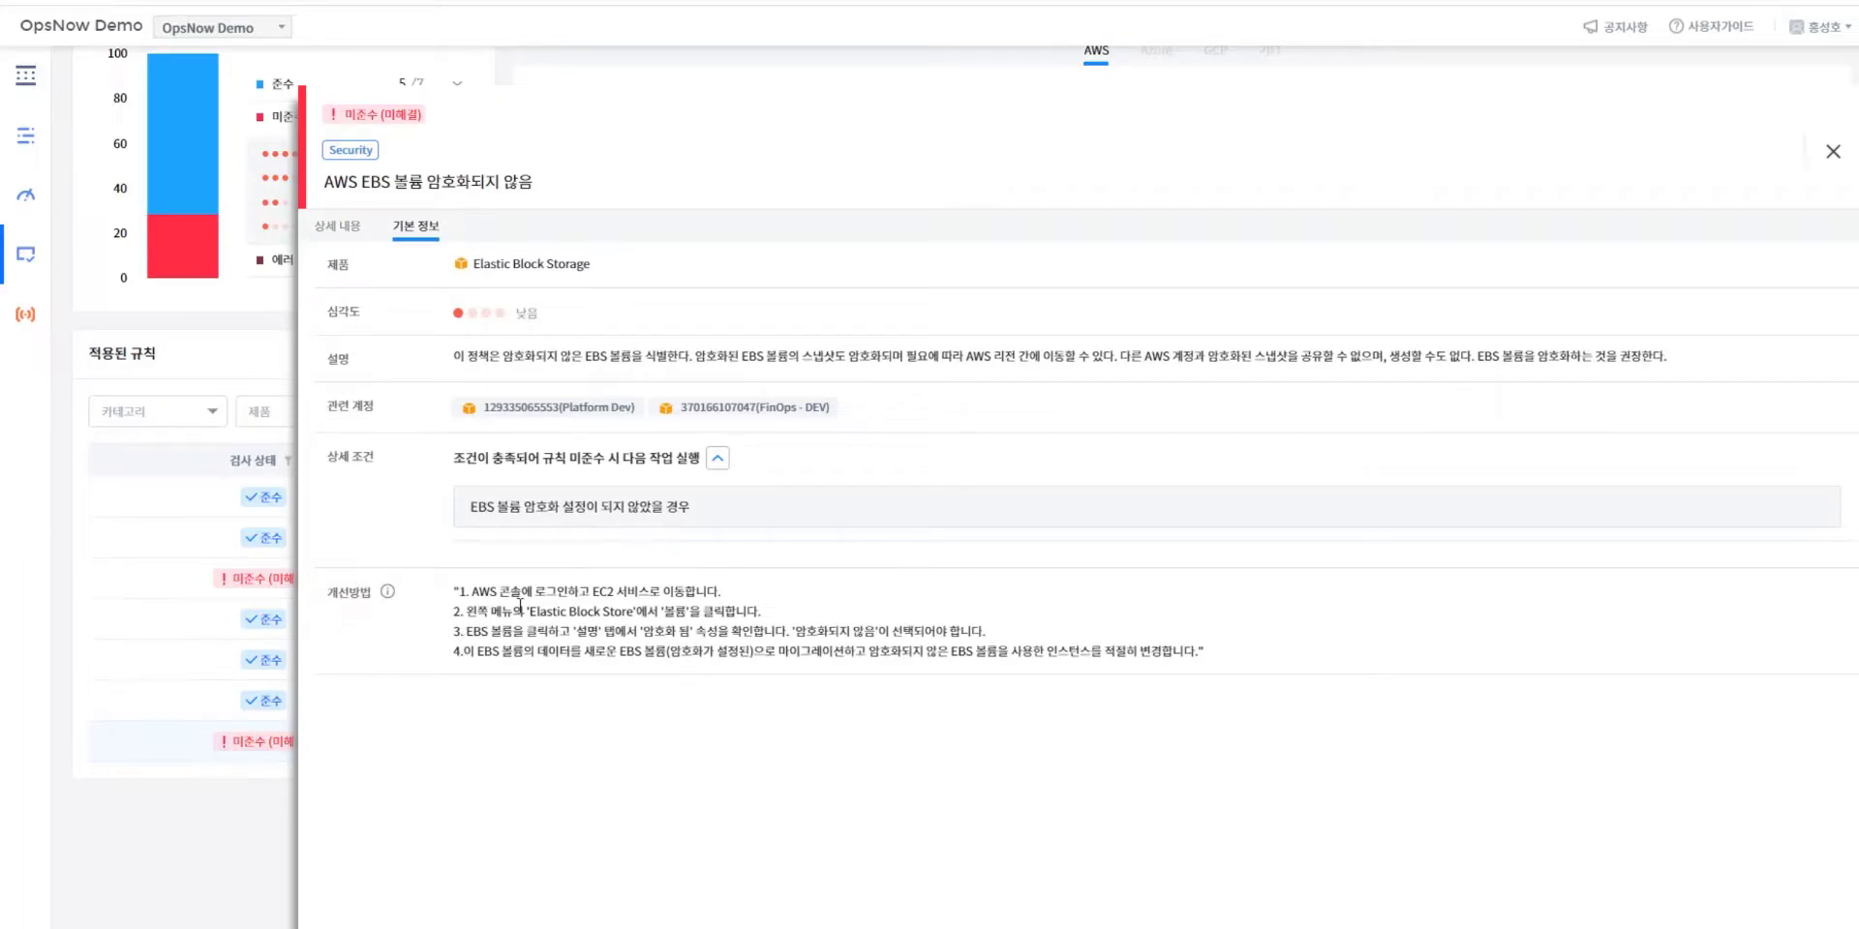
pyautogui.click(323, 233)
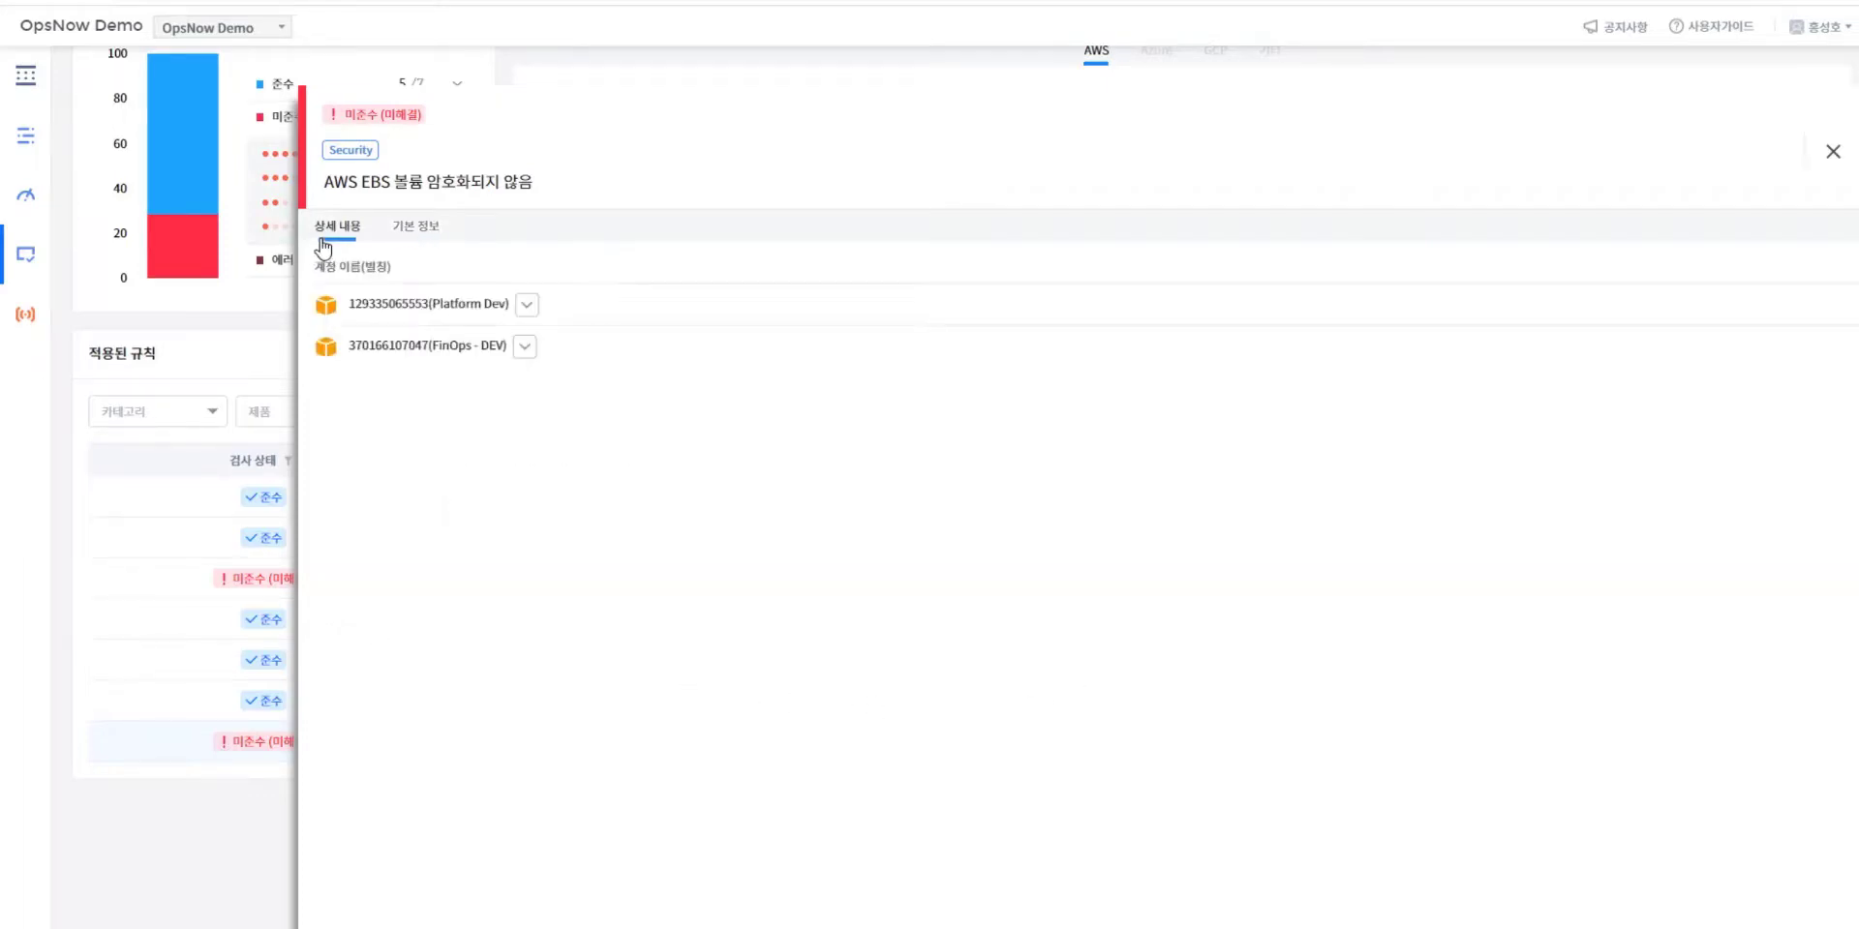
pyautogui.click(1832, 151)
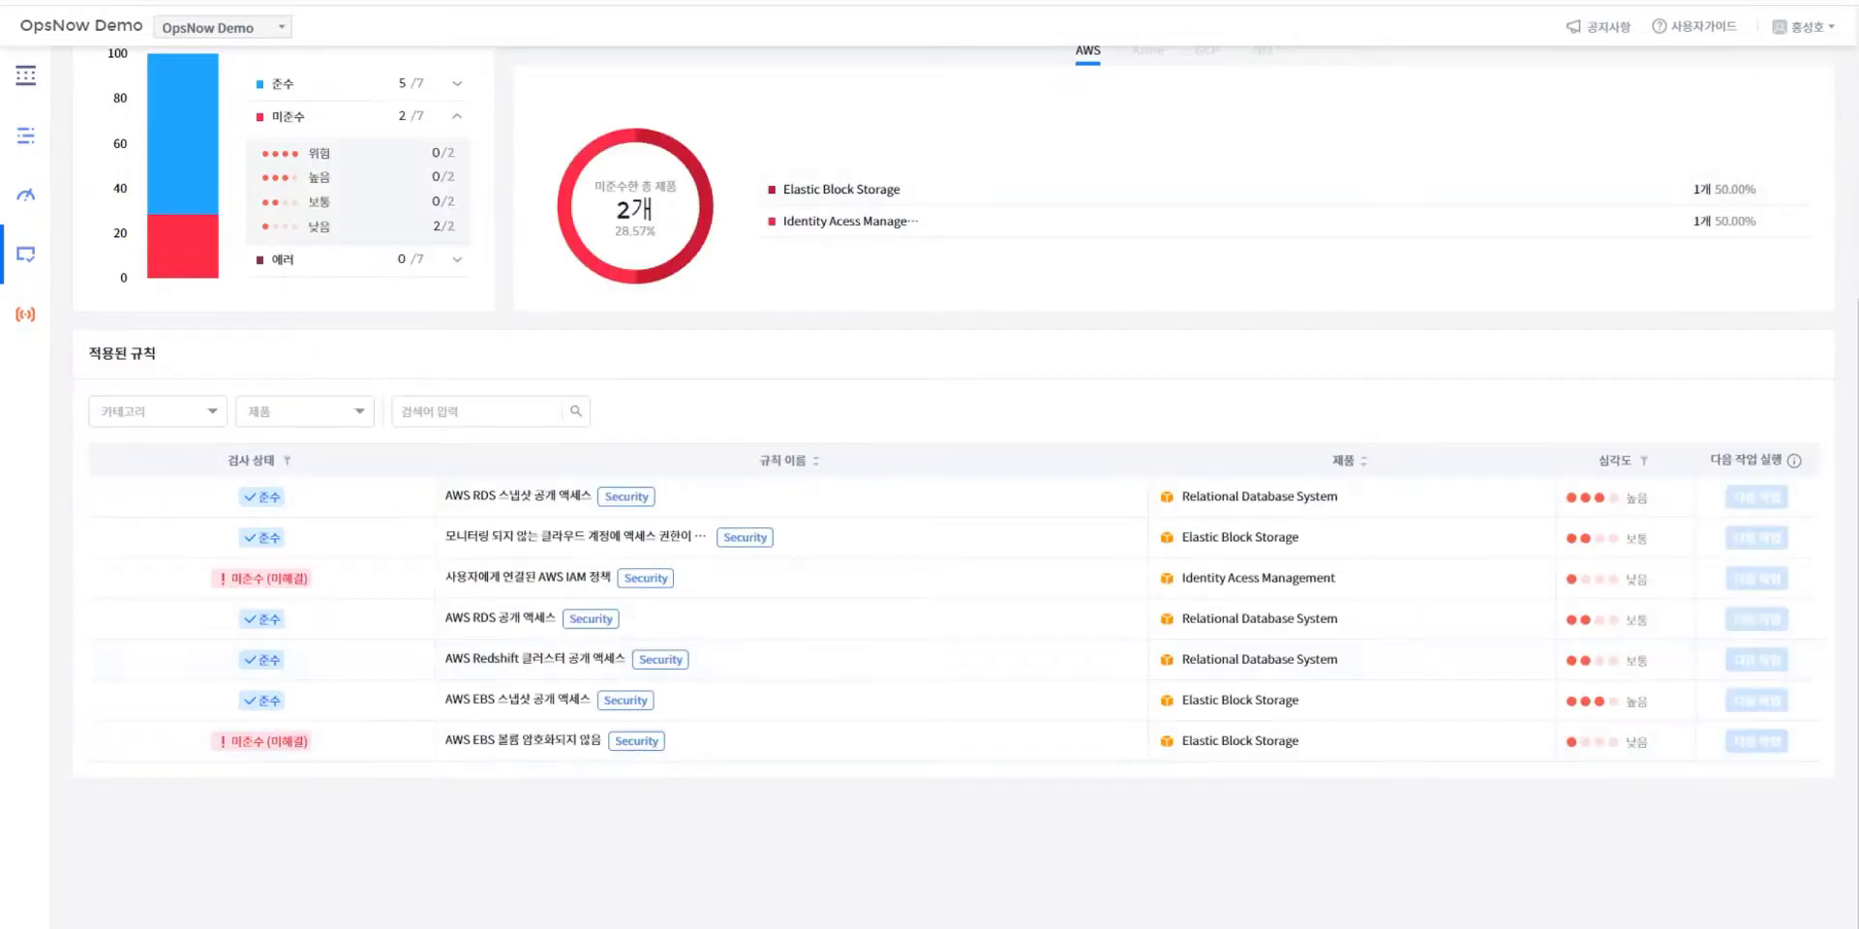
# - Open the compliance log (규정 준수 로그) and expand the 사용자화 정책 시큐리티 entries for its copy, creation, scope change and whitelist change
pyautogui.scroll(4, 225, 327)
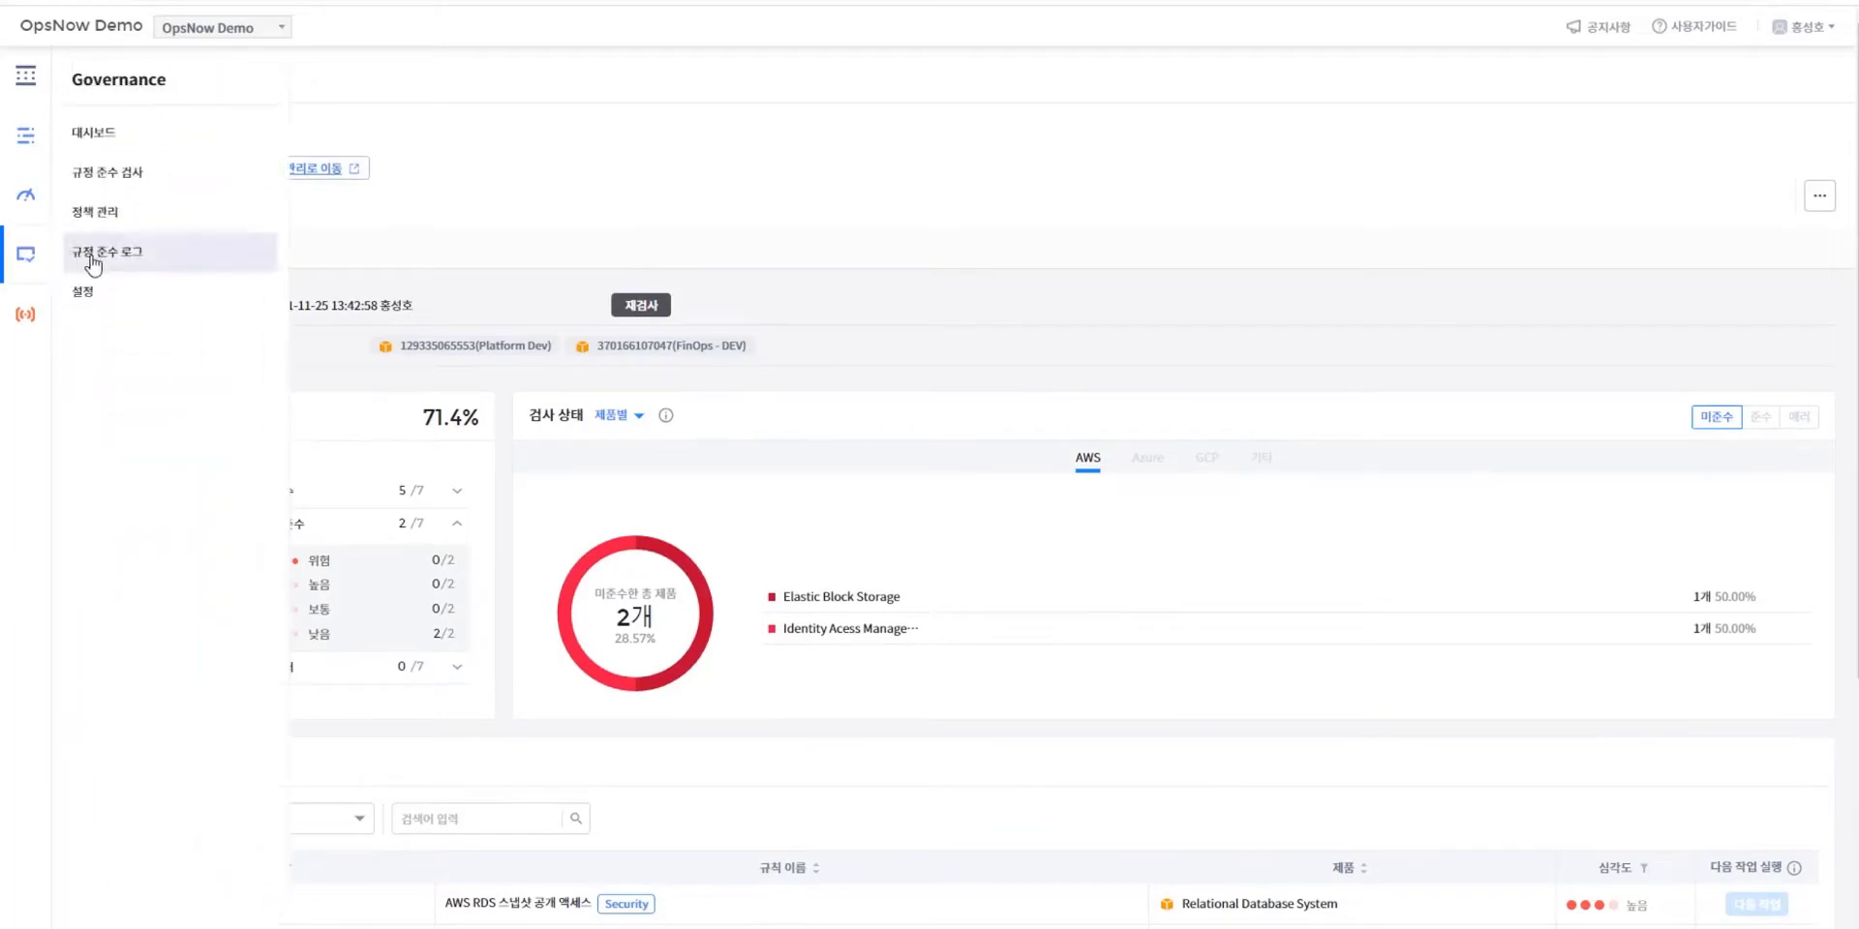
pyautogui.click(93, 257)
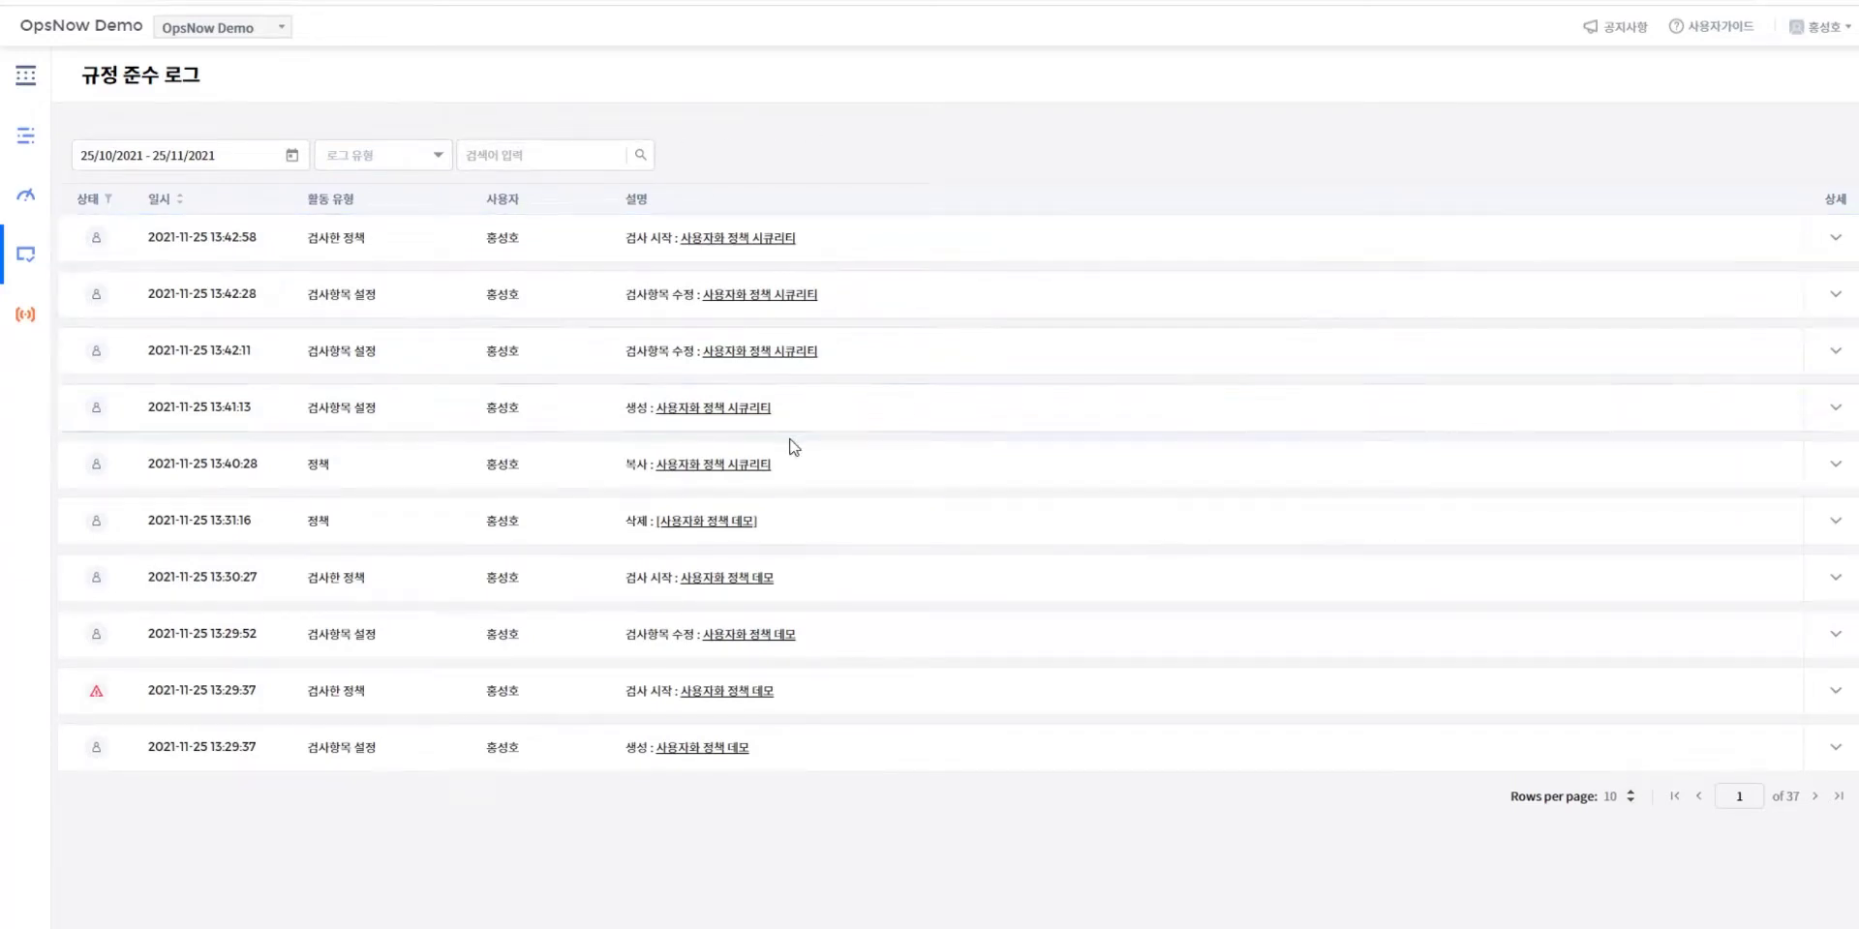
pyautogui.click(387, 466)
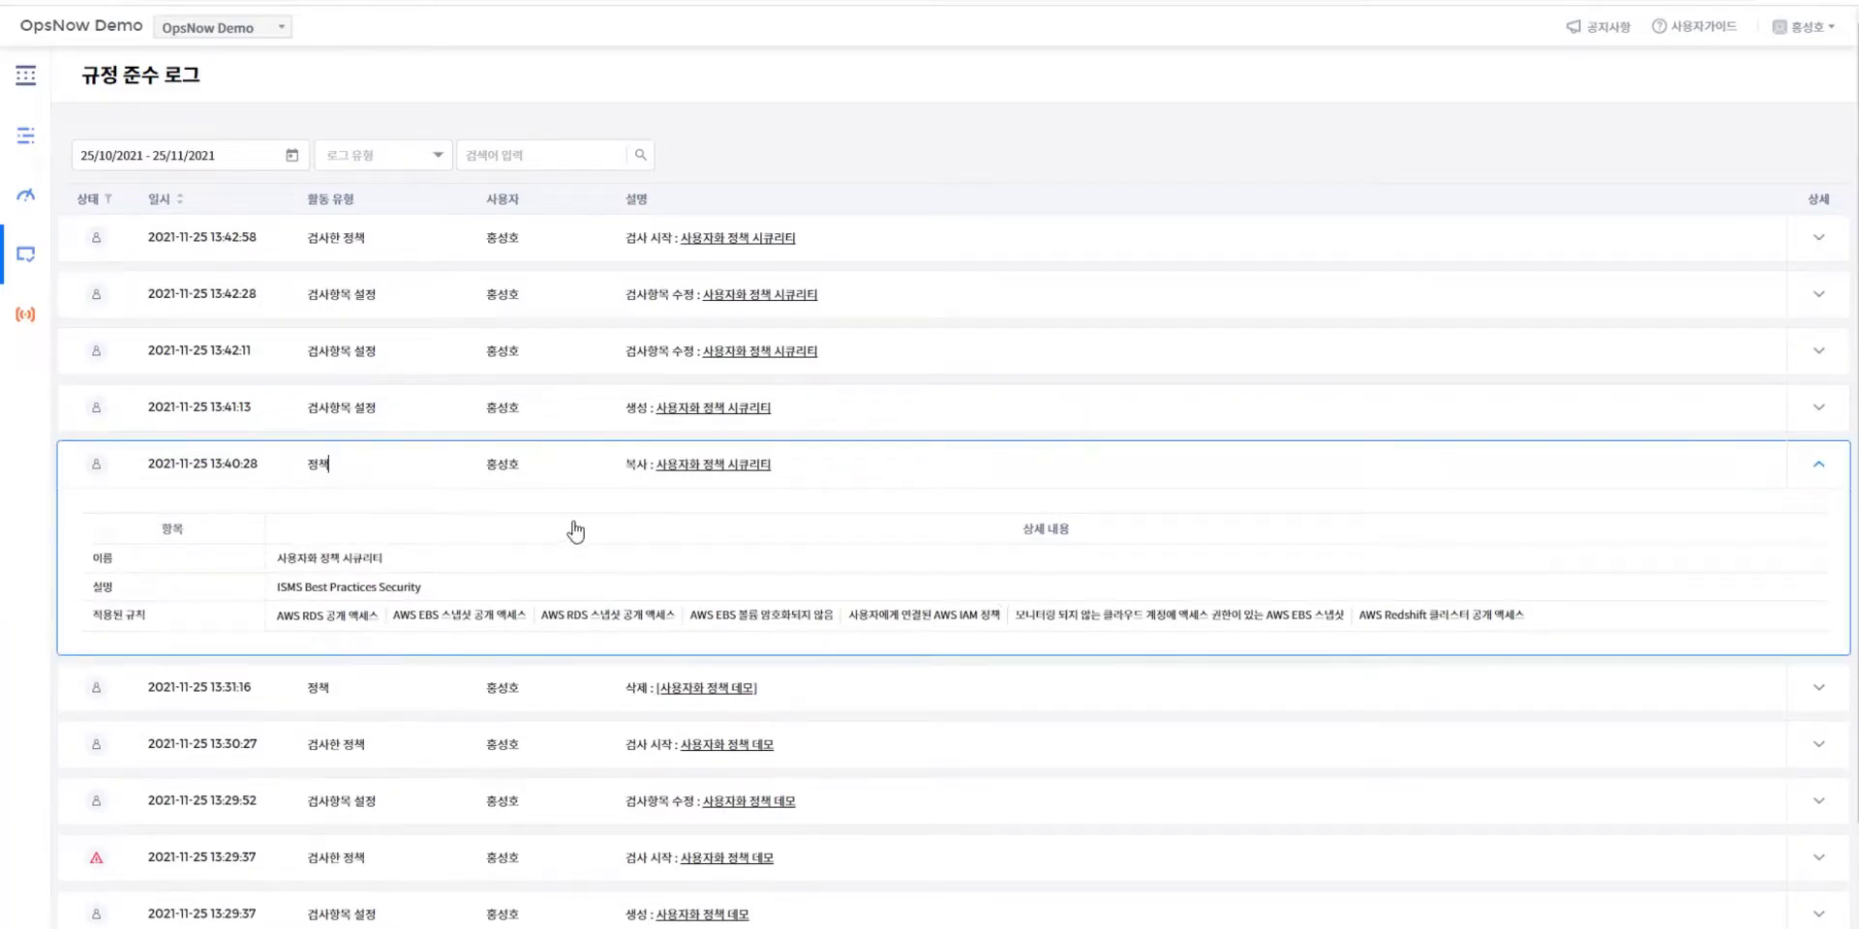
pyautogui.click(538, 414)
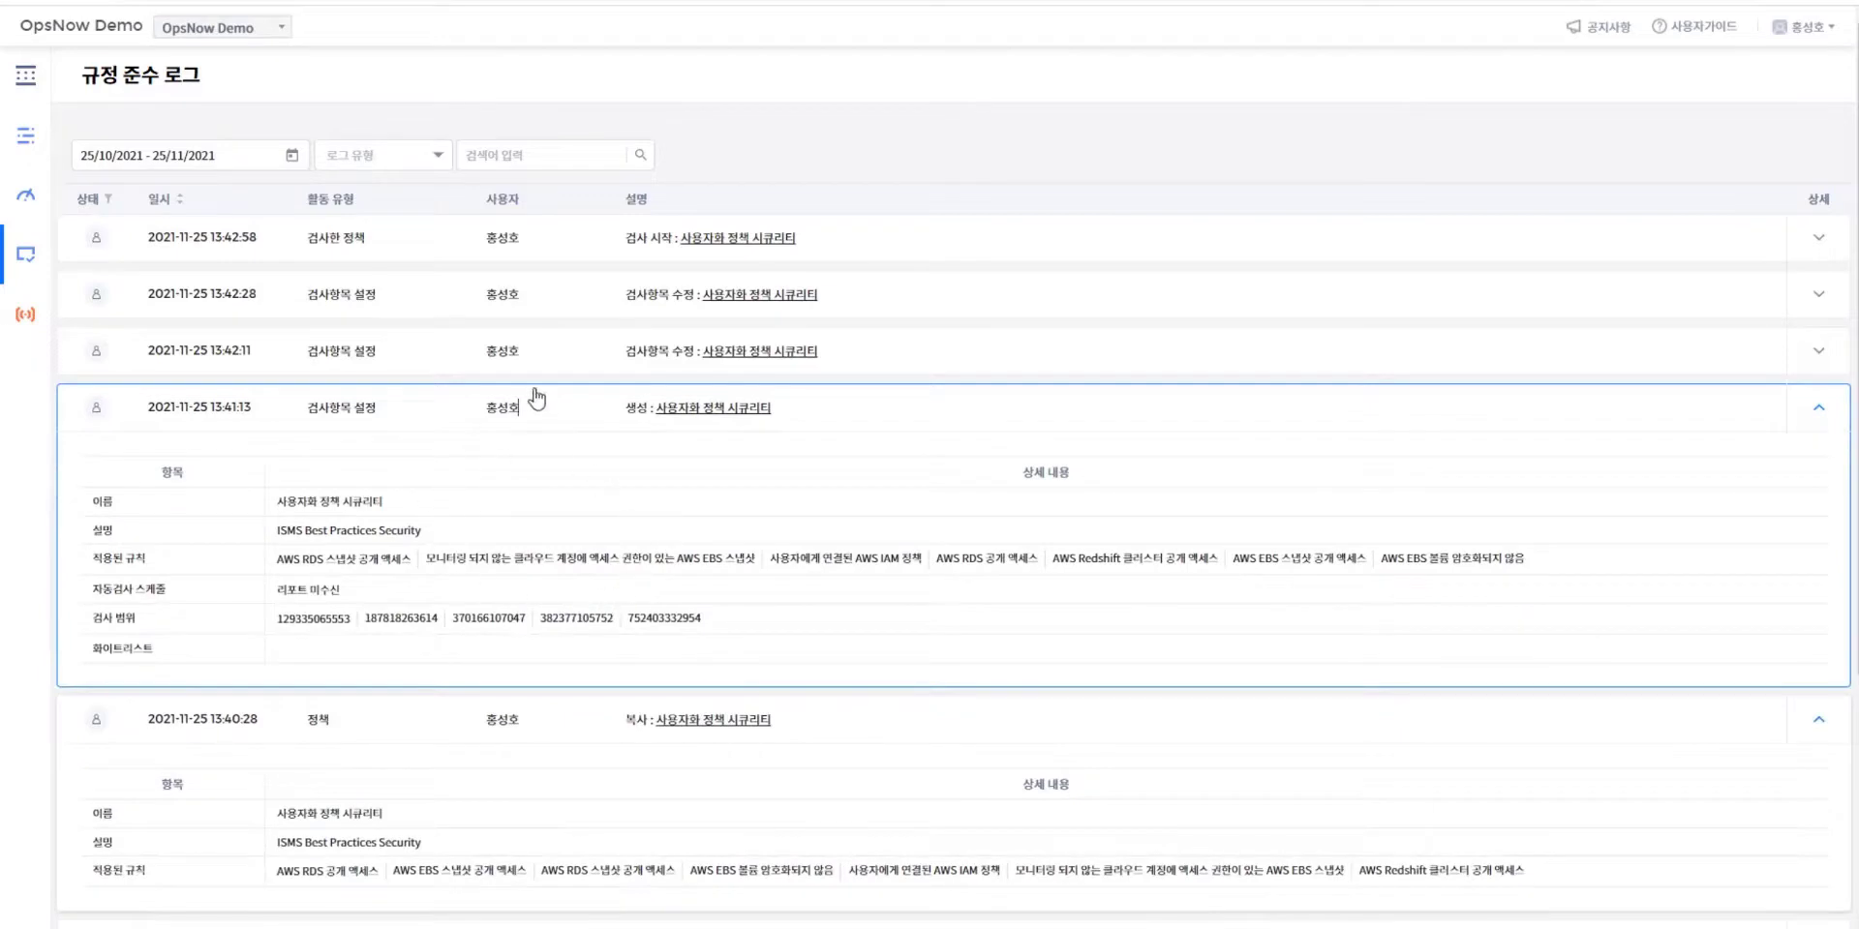
pyautogui.click(568, 371)
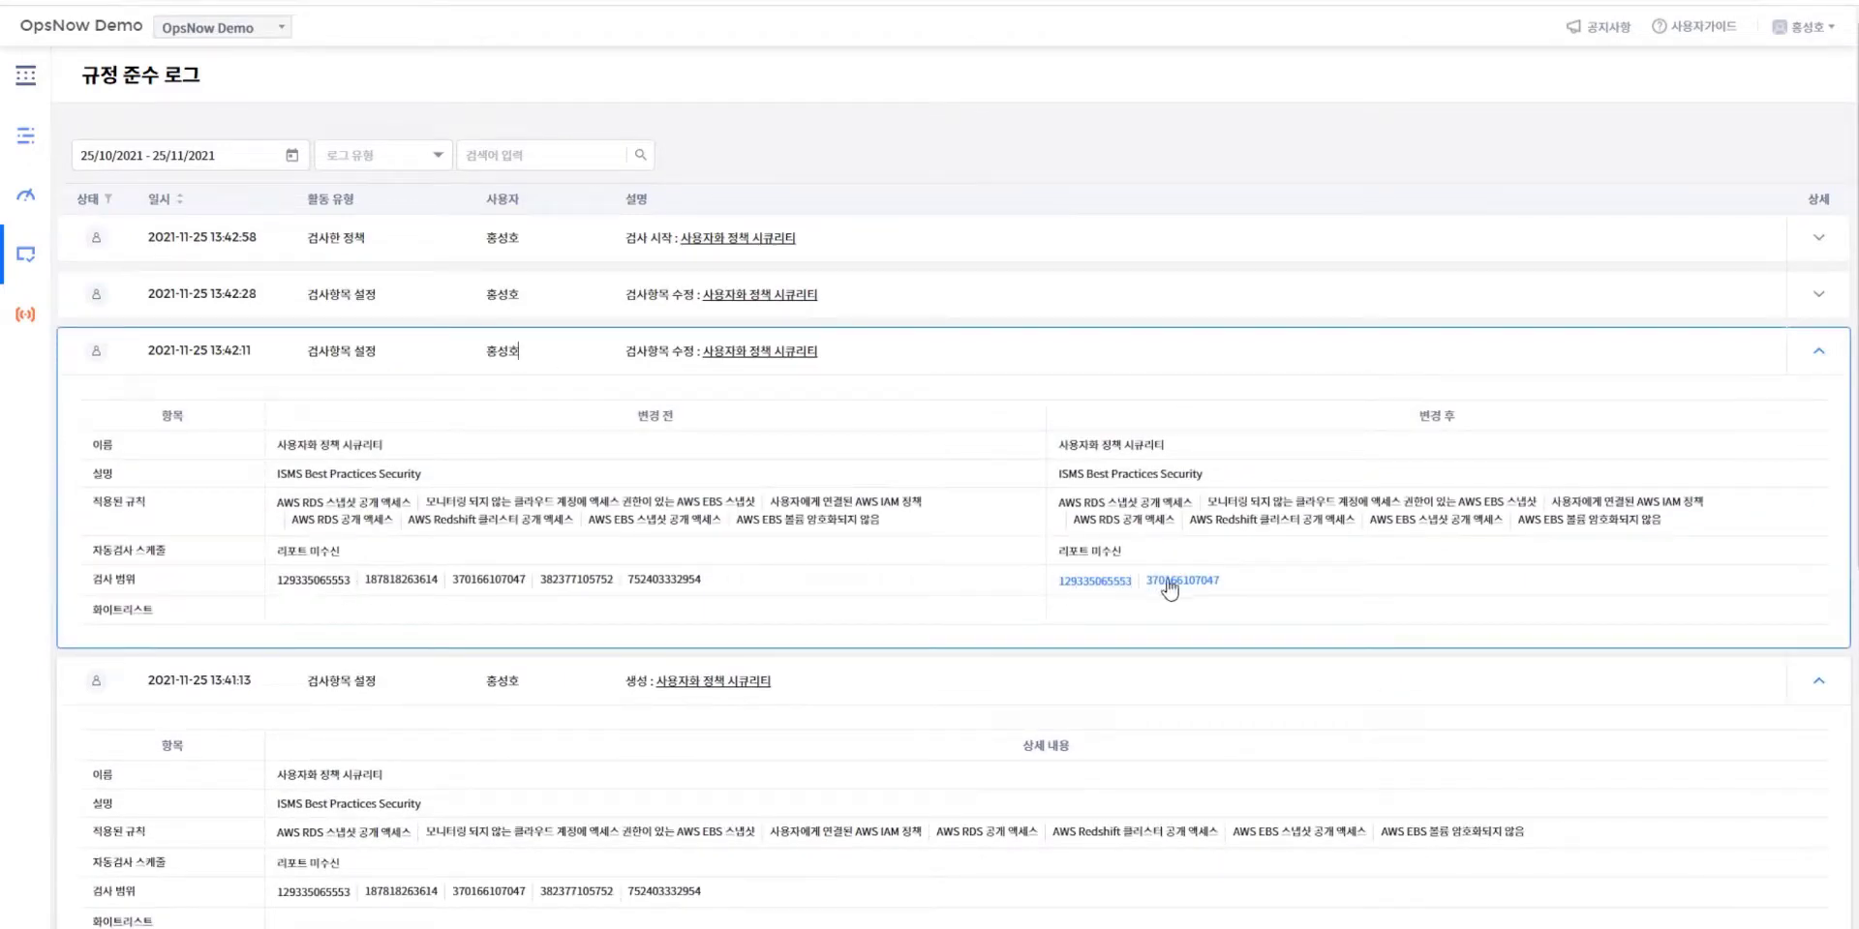
pyautogui.click(572, 298)
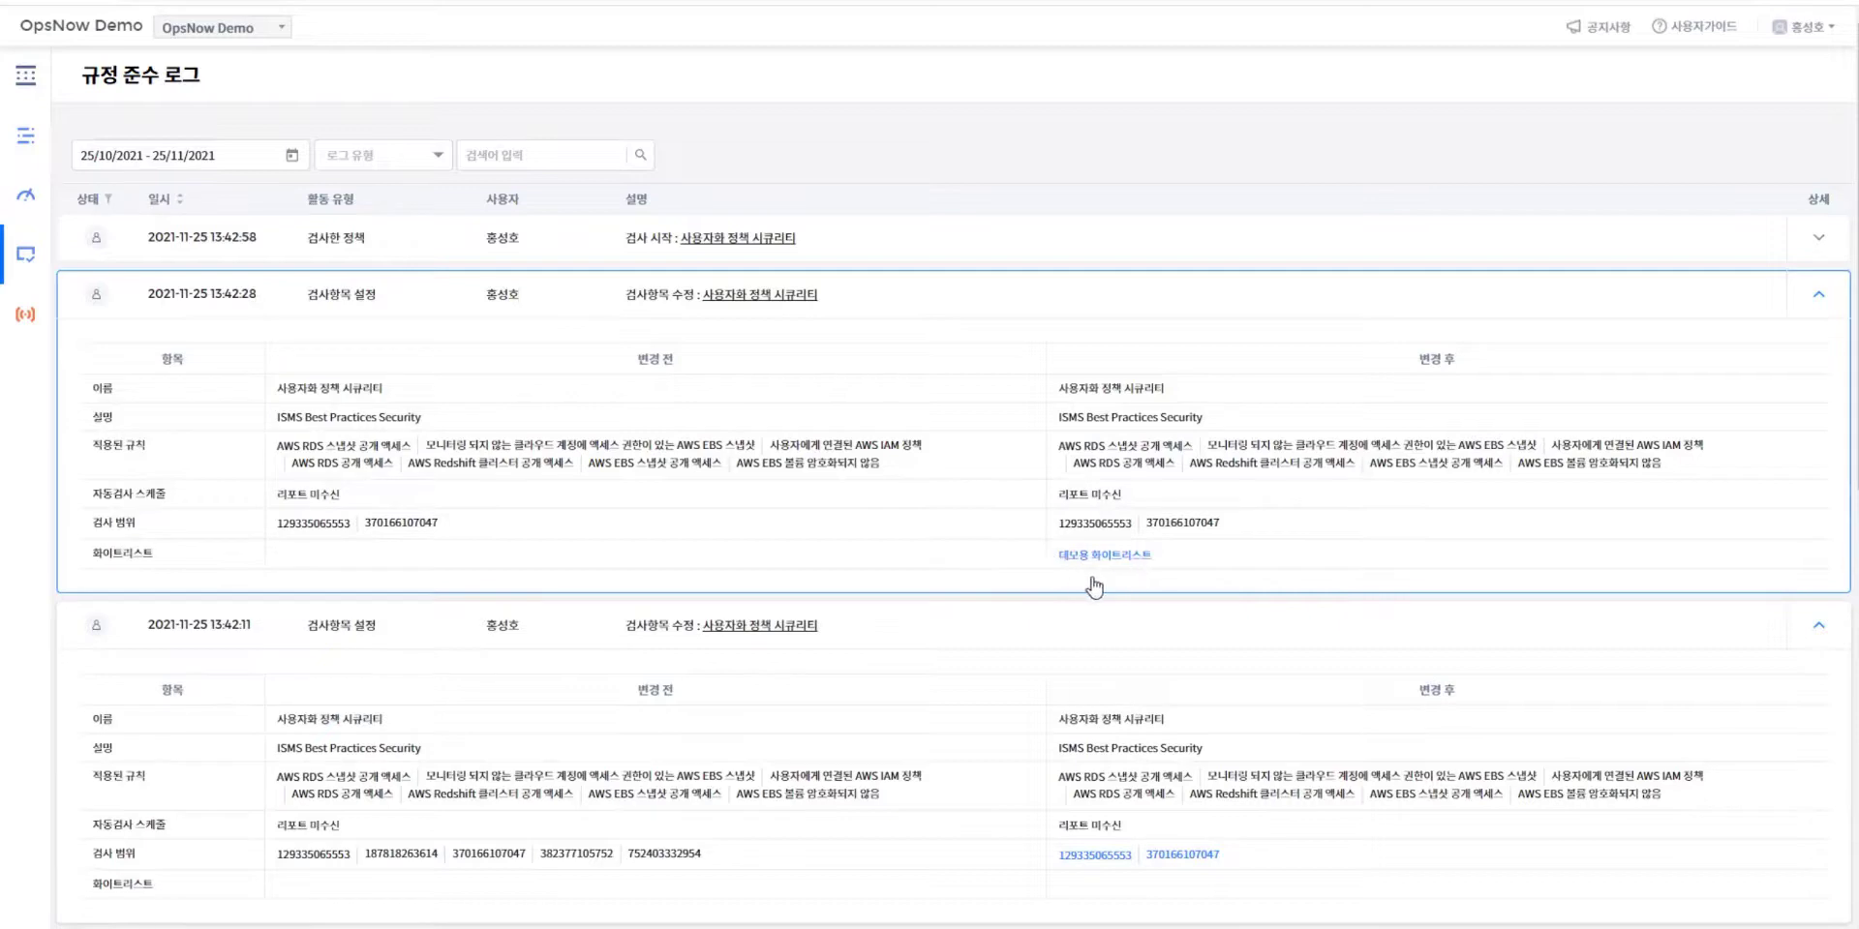
# - Expand the inspection start (검사 시작) log entry for 사용자화 정책 시큐리티 and examine its per-rule results and reported resources
pyautogui.click(516, 239)
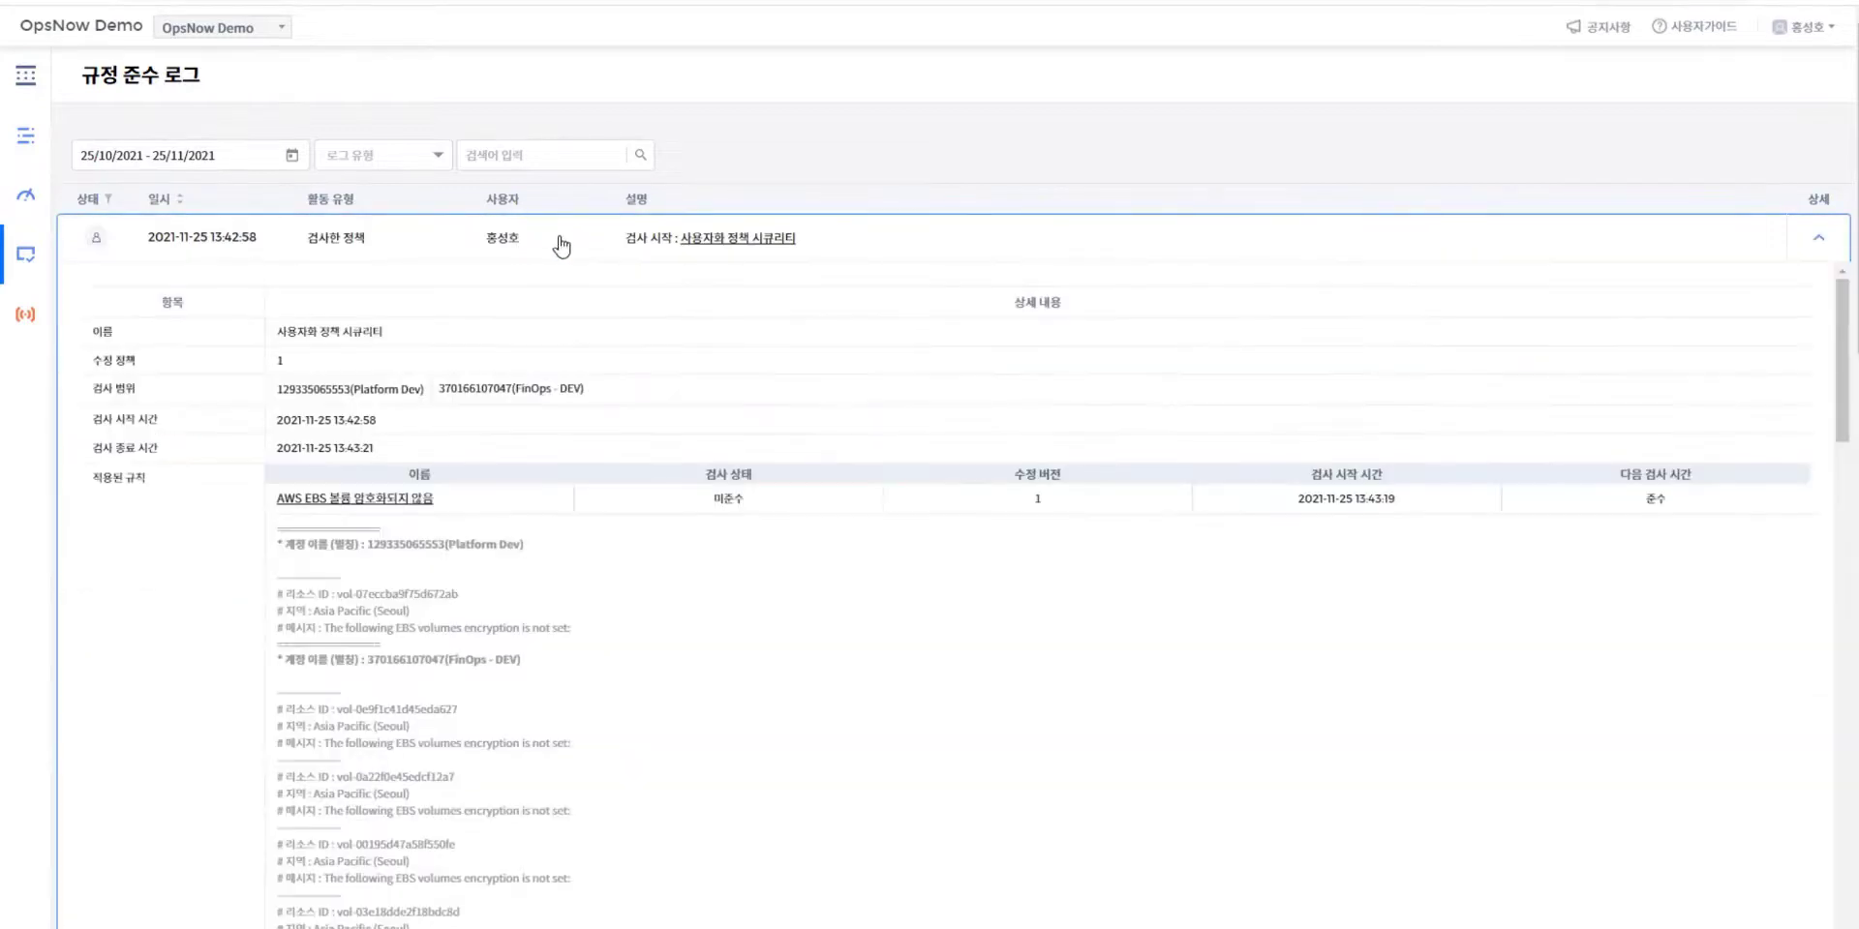
pyautogui.scroll(2, 307, 416)
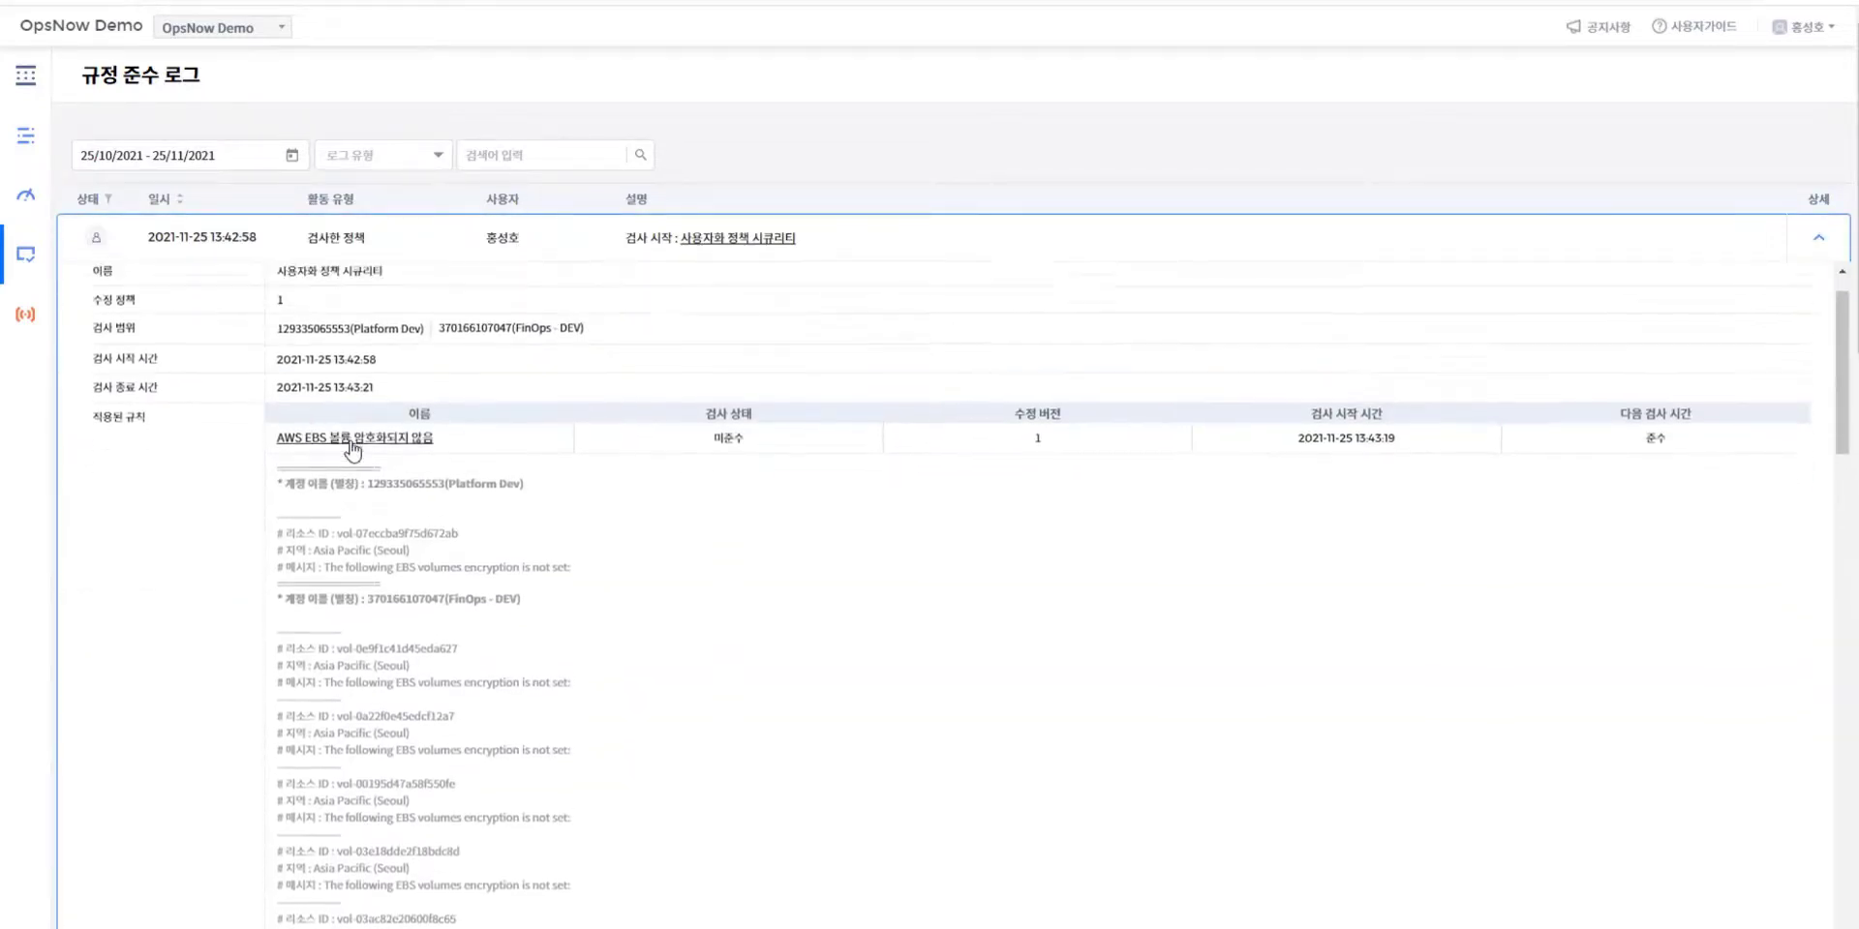
pyautogui.scroll(-3, 290, 503)
pyautogui.scroll(-6, 296, 547)
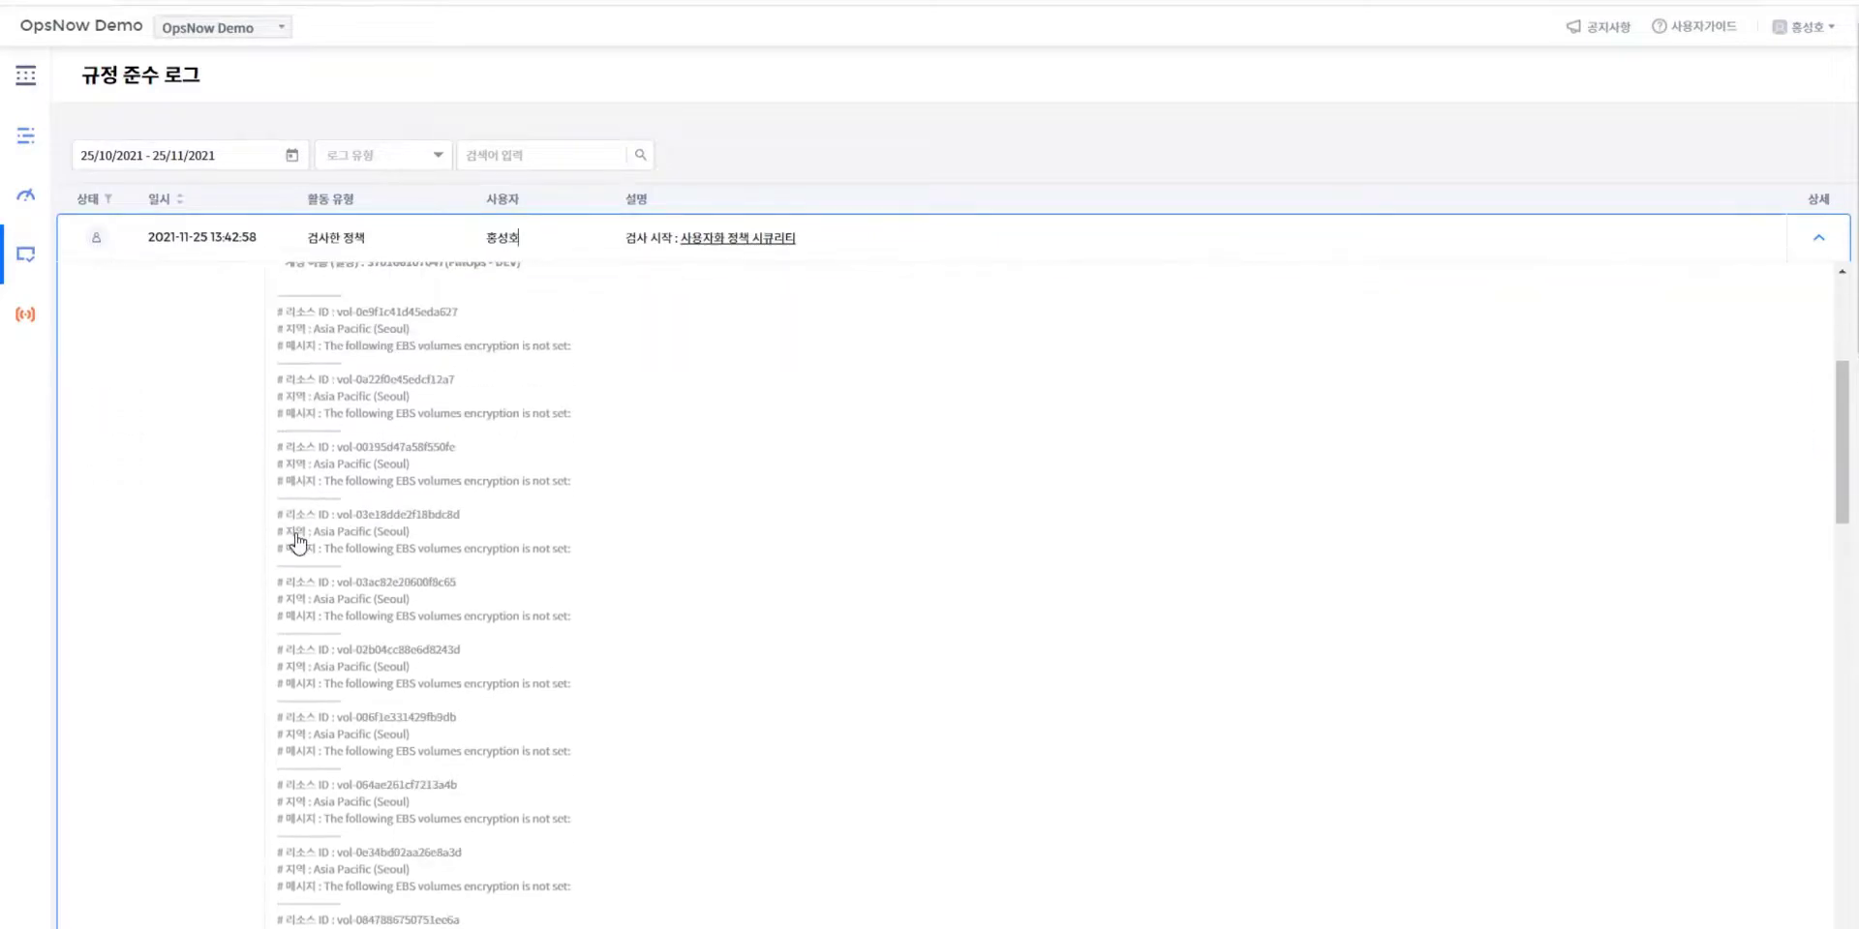
pyautogui.scroll(-3, 368, 560)
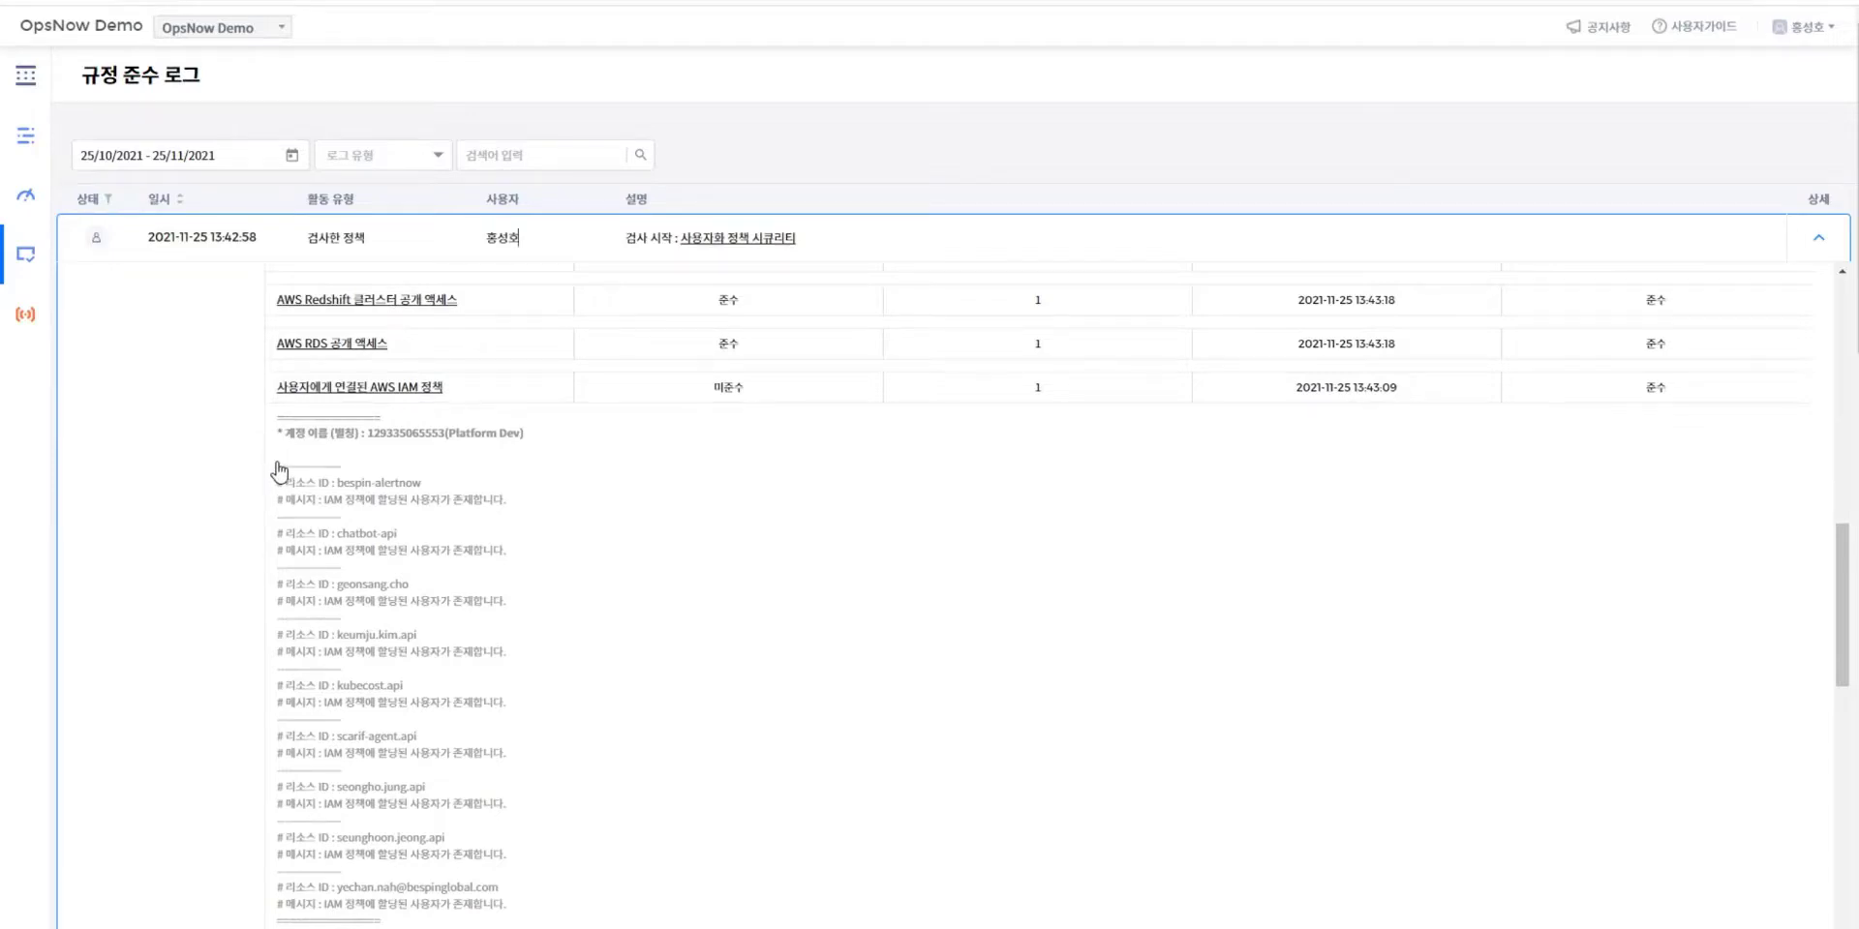
pyautogui.scroll(-1, 280, 474)
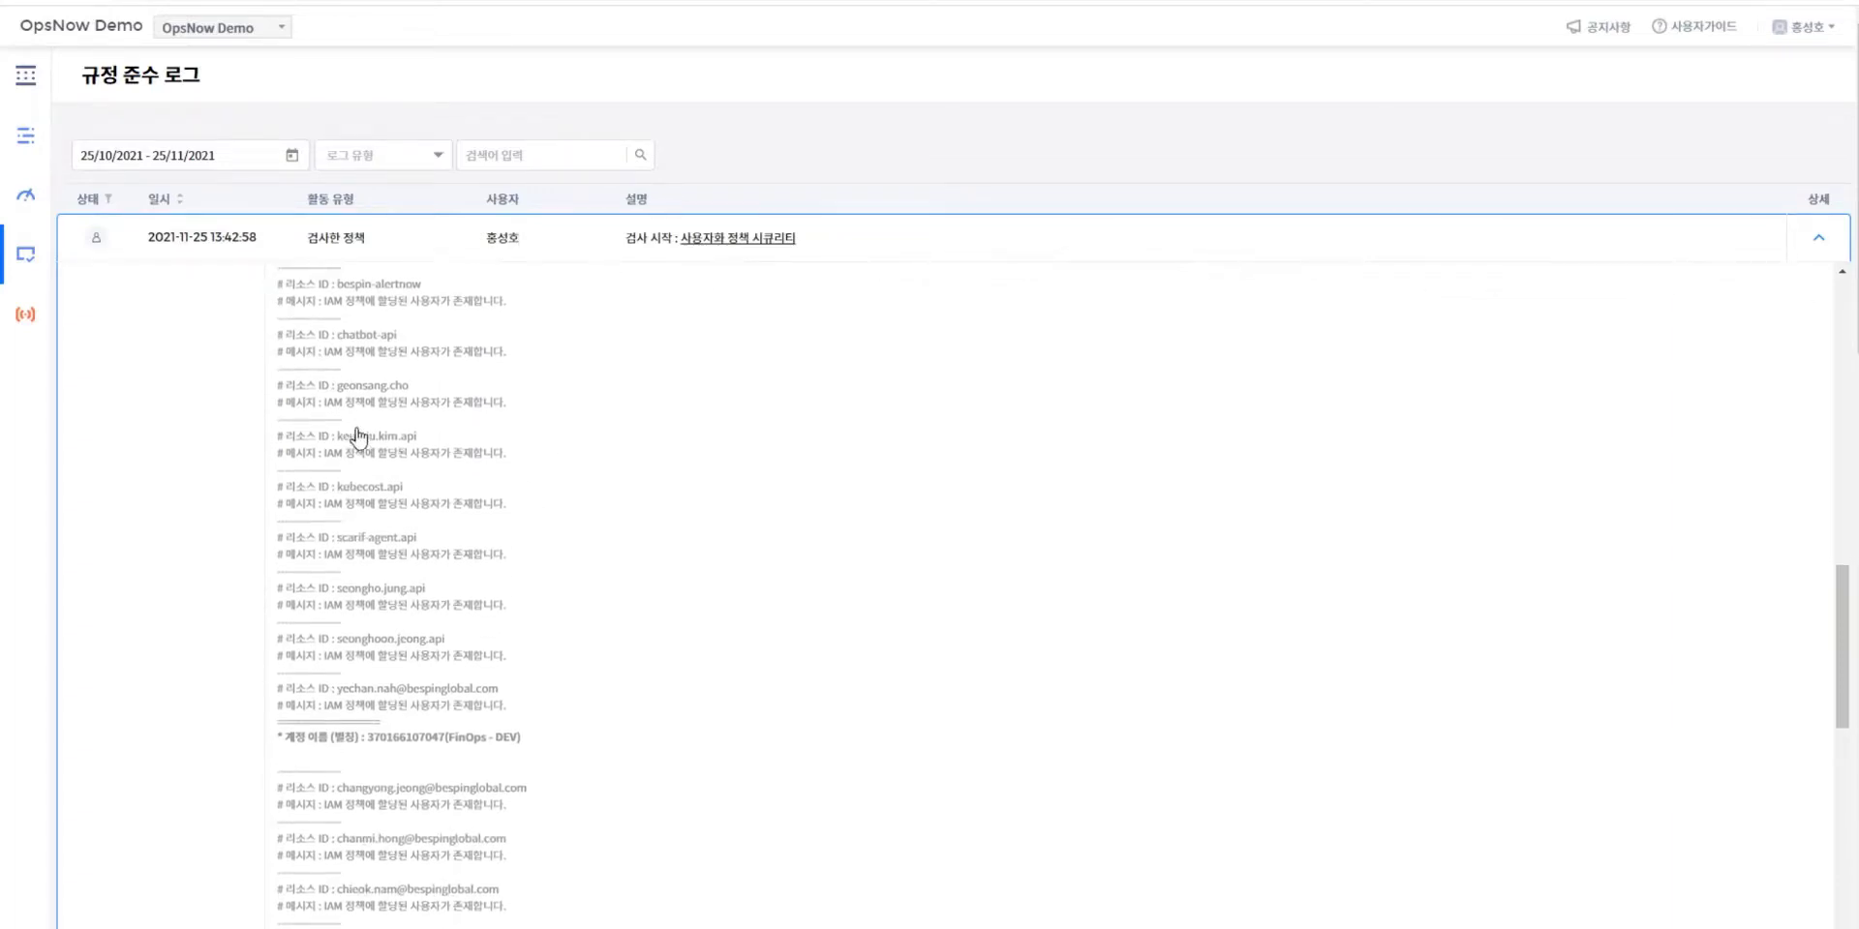
pyautogui.scroll(10, 475, 518)
pyautogui.scroll(3, 468, 513)
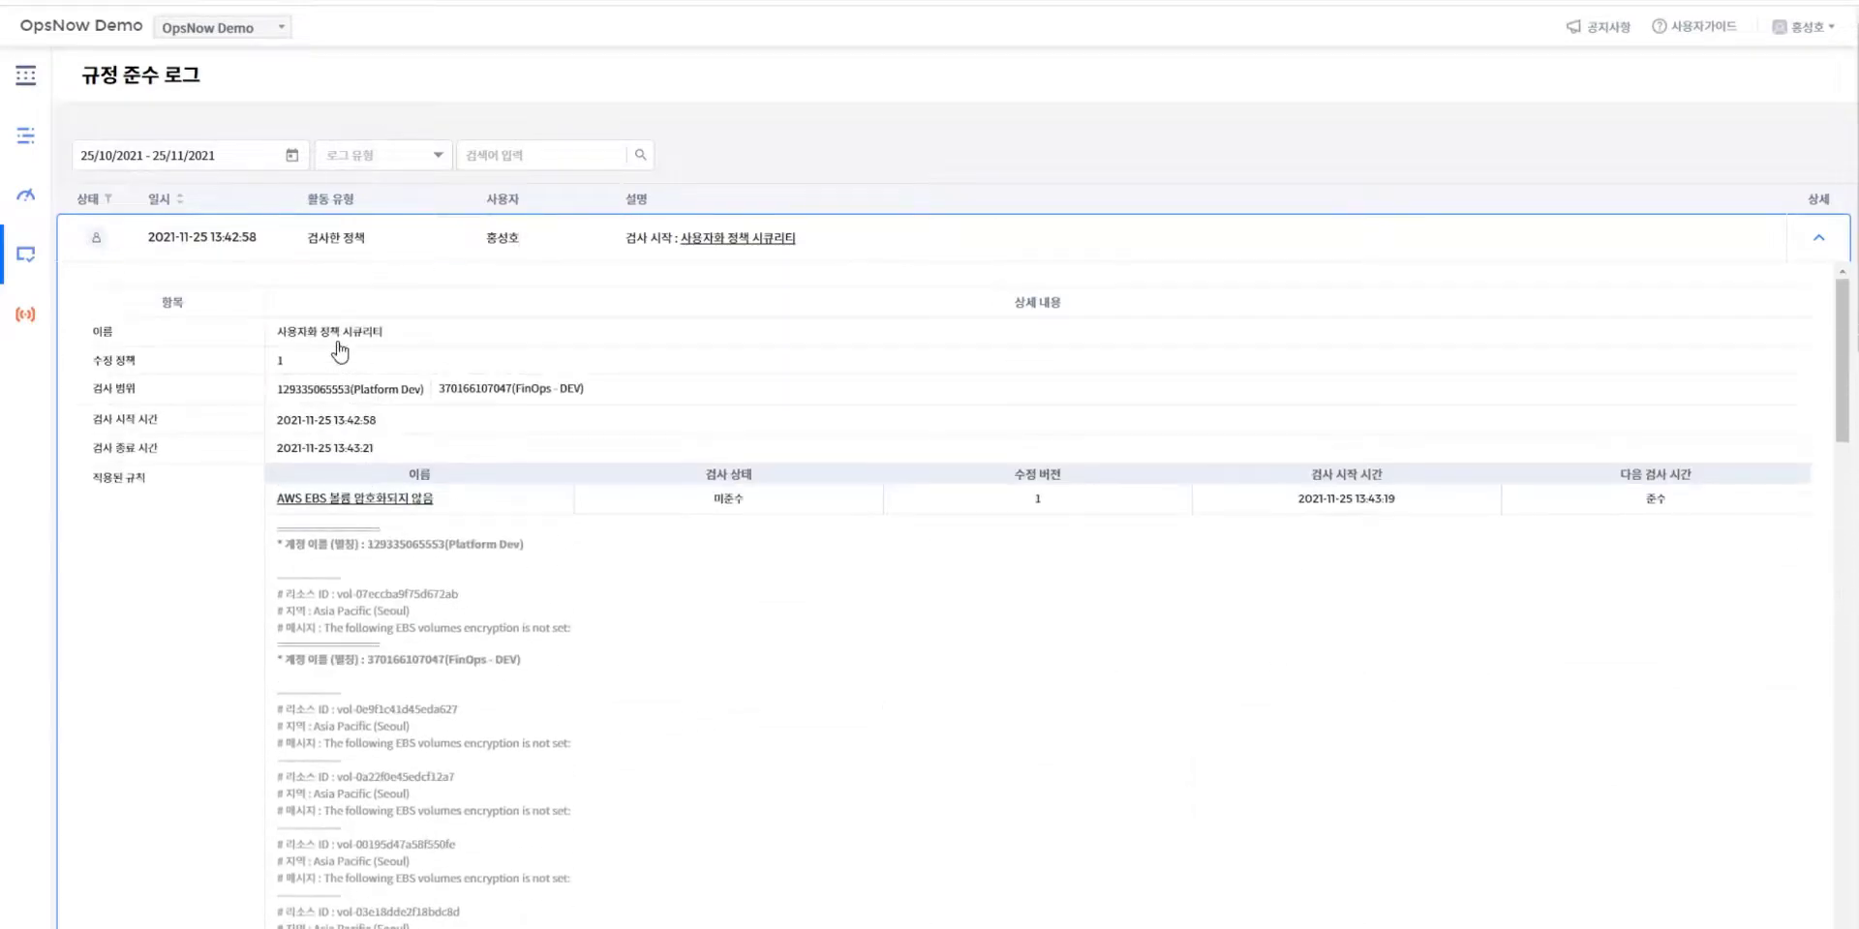
# - Open the Governance settings (설정) and view the resources applied to the 데모용 화이트리스트 template
pyautogui.moveTo(27, 256)
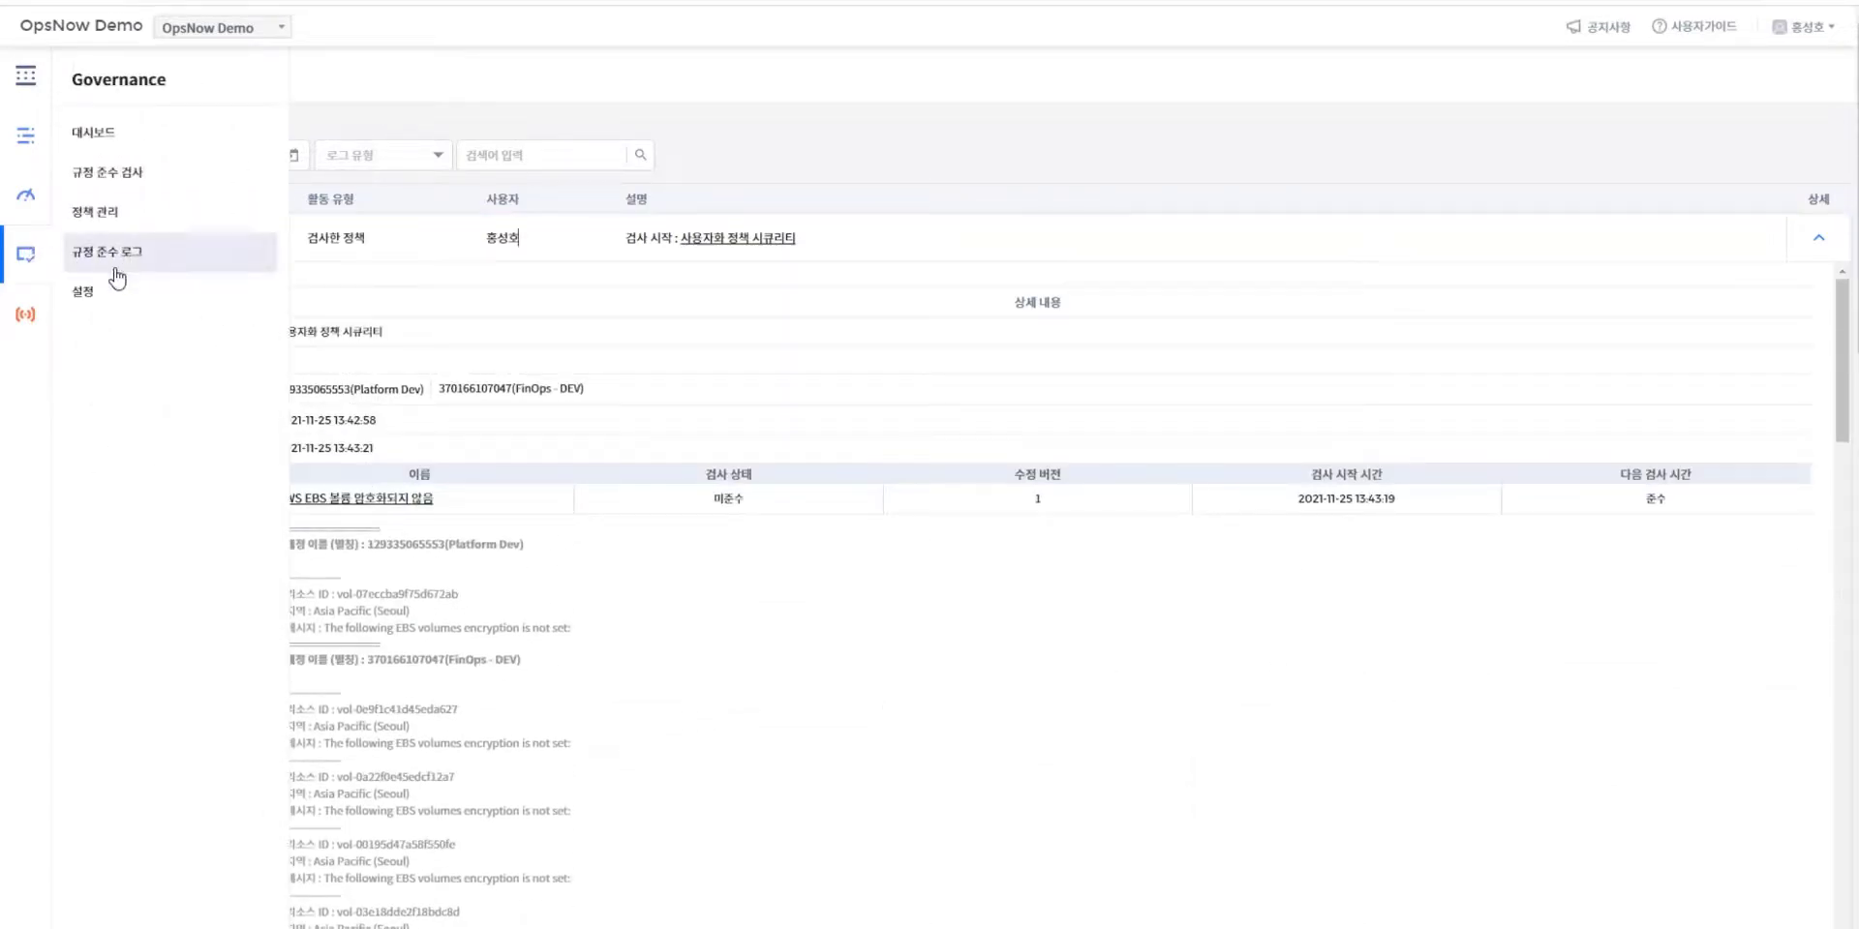
pyautogui.click(108, 291)
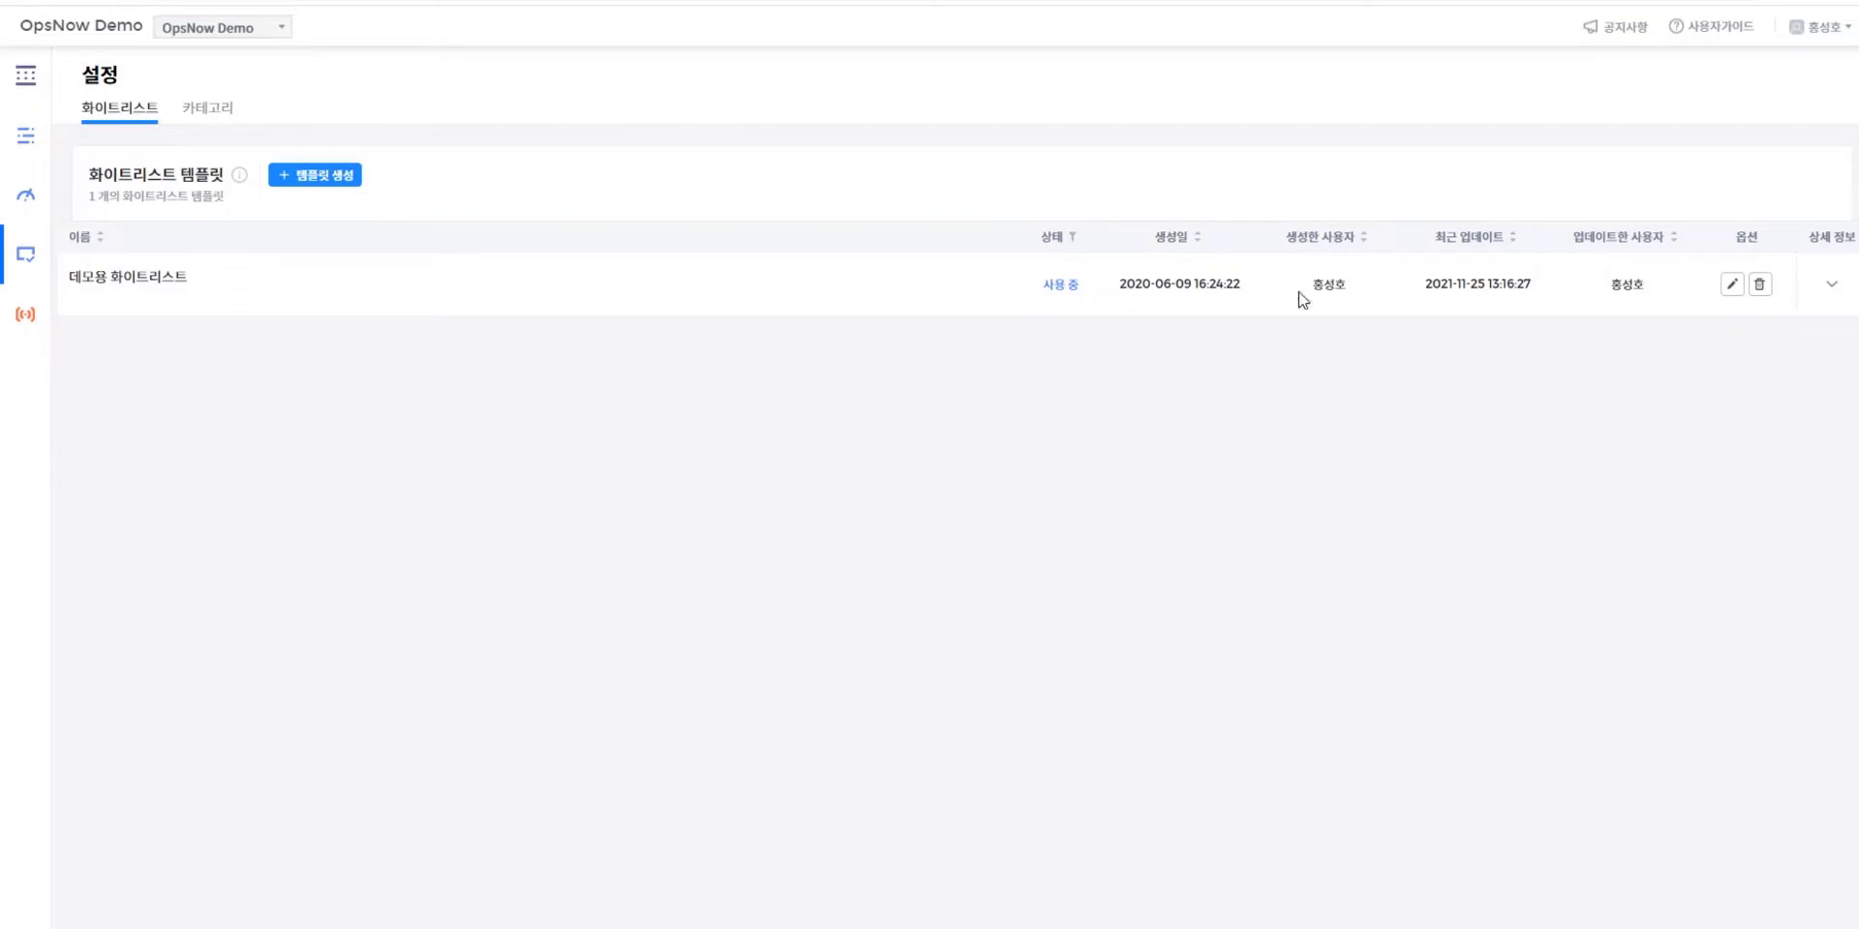
pyautogui.click(1833, 285)
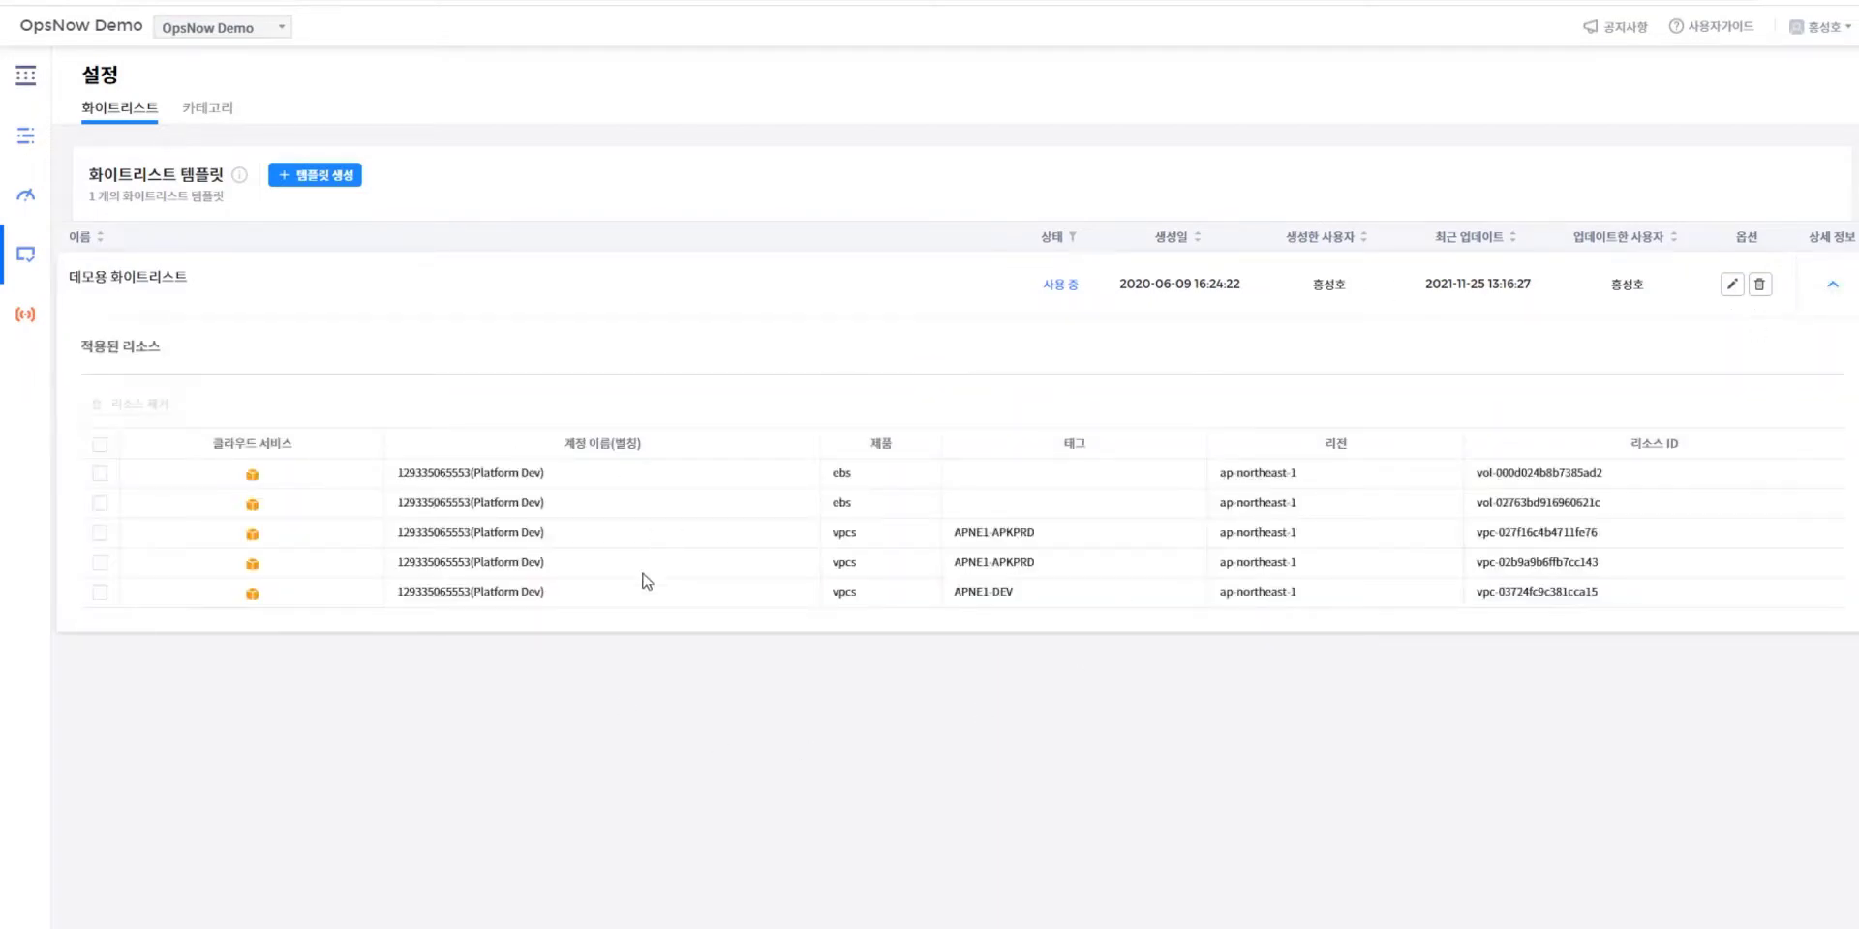
# - Open the 데모용 화이트리스트 template for editing and filter the resources available to add by the Platform Dev account and the ebs product
pyautogui.click(1732, 286)
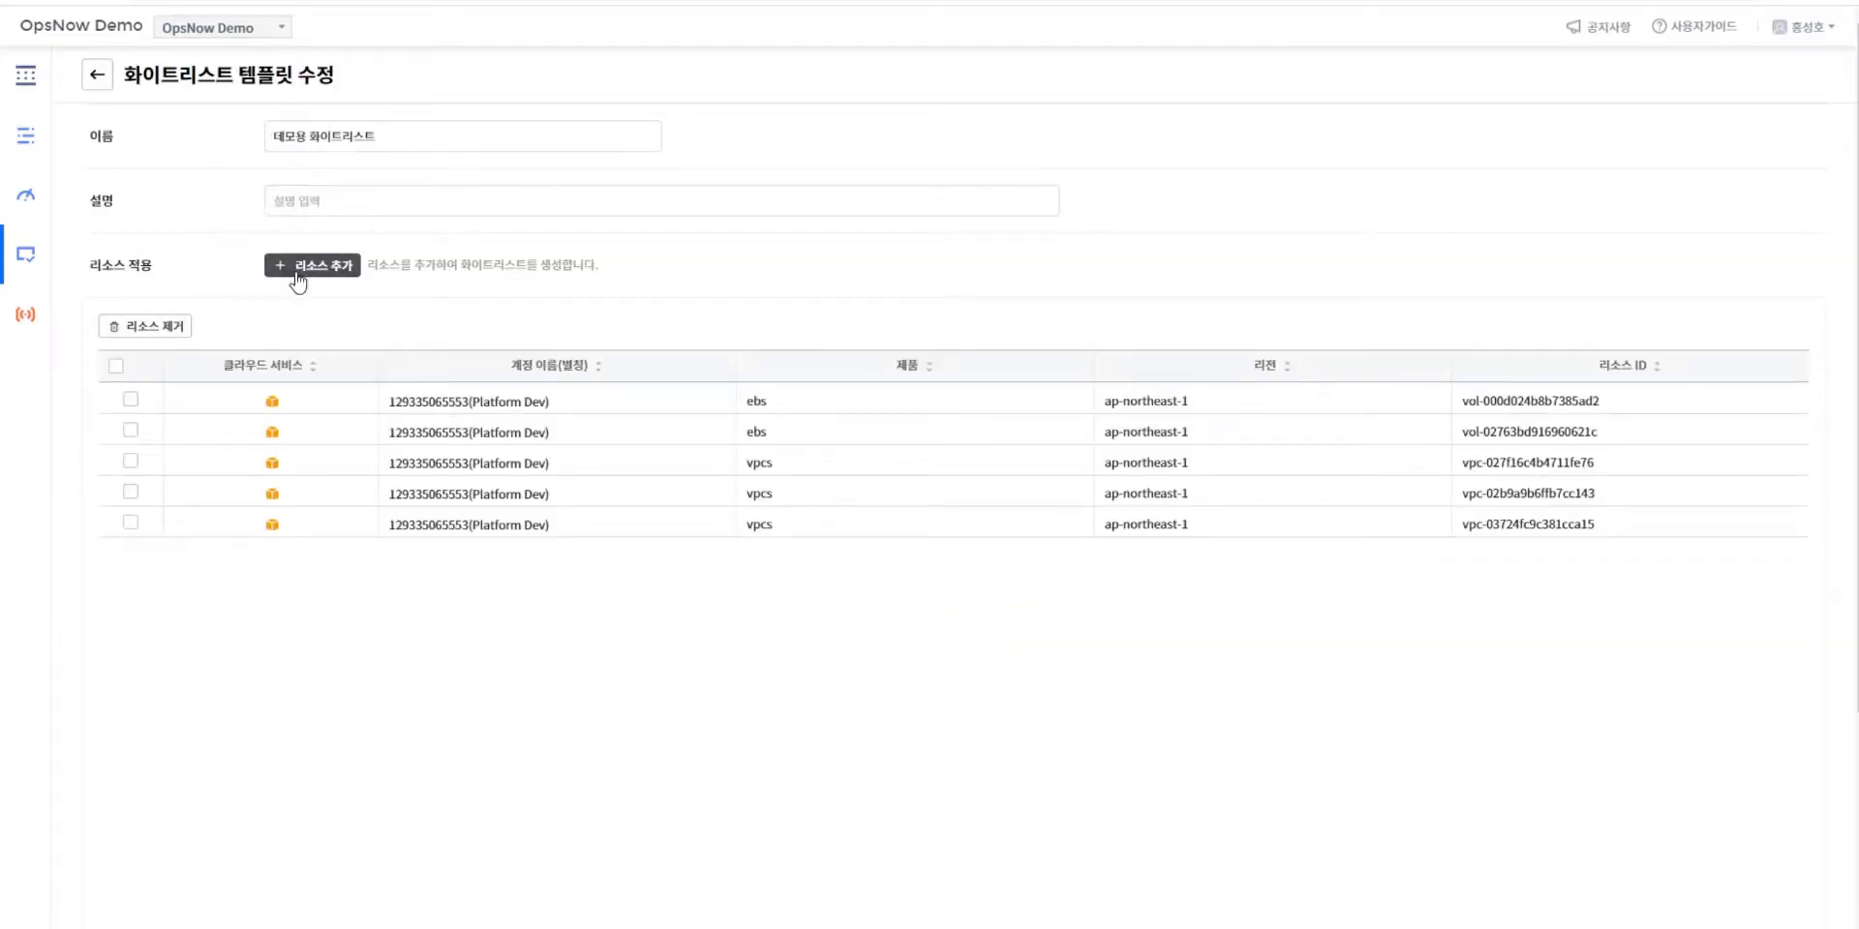
pyautogui.click(300, 281)
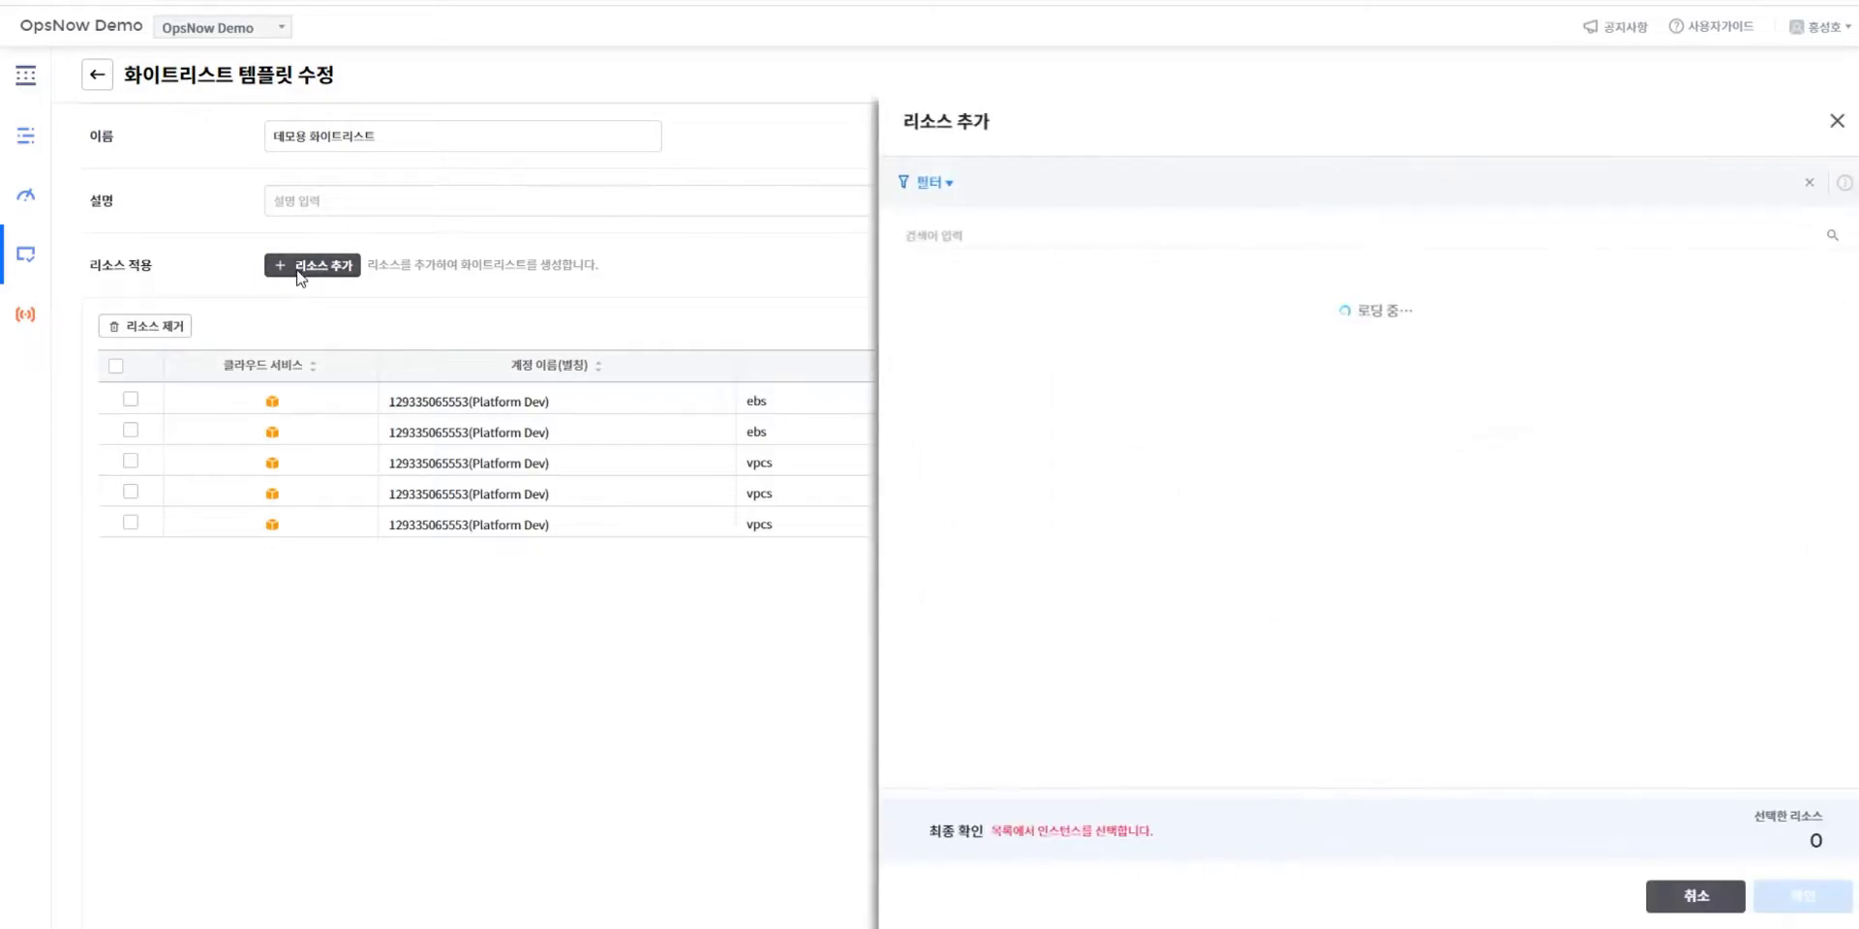
pyautogui.click(942, 184)
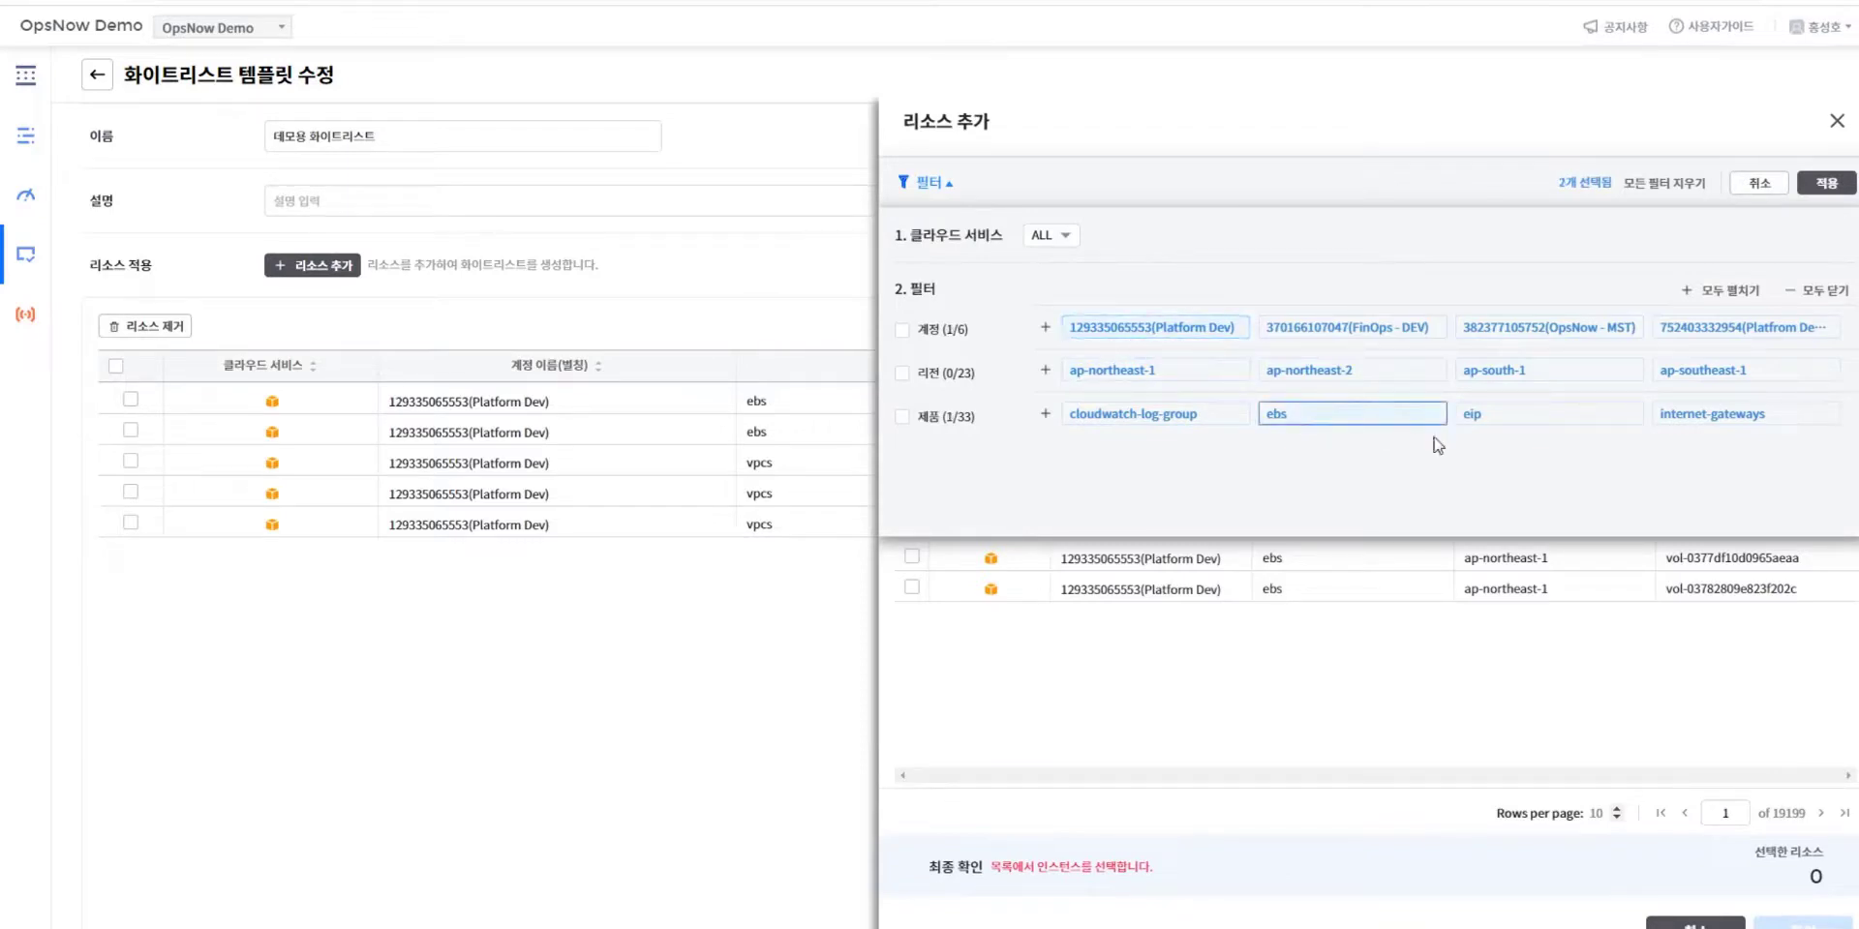
pyautogui.click(1799, 188)
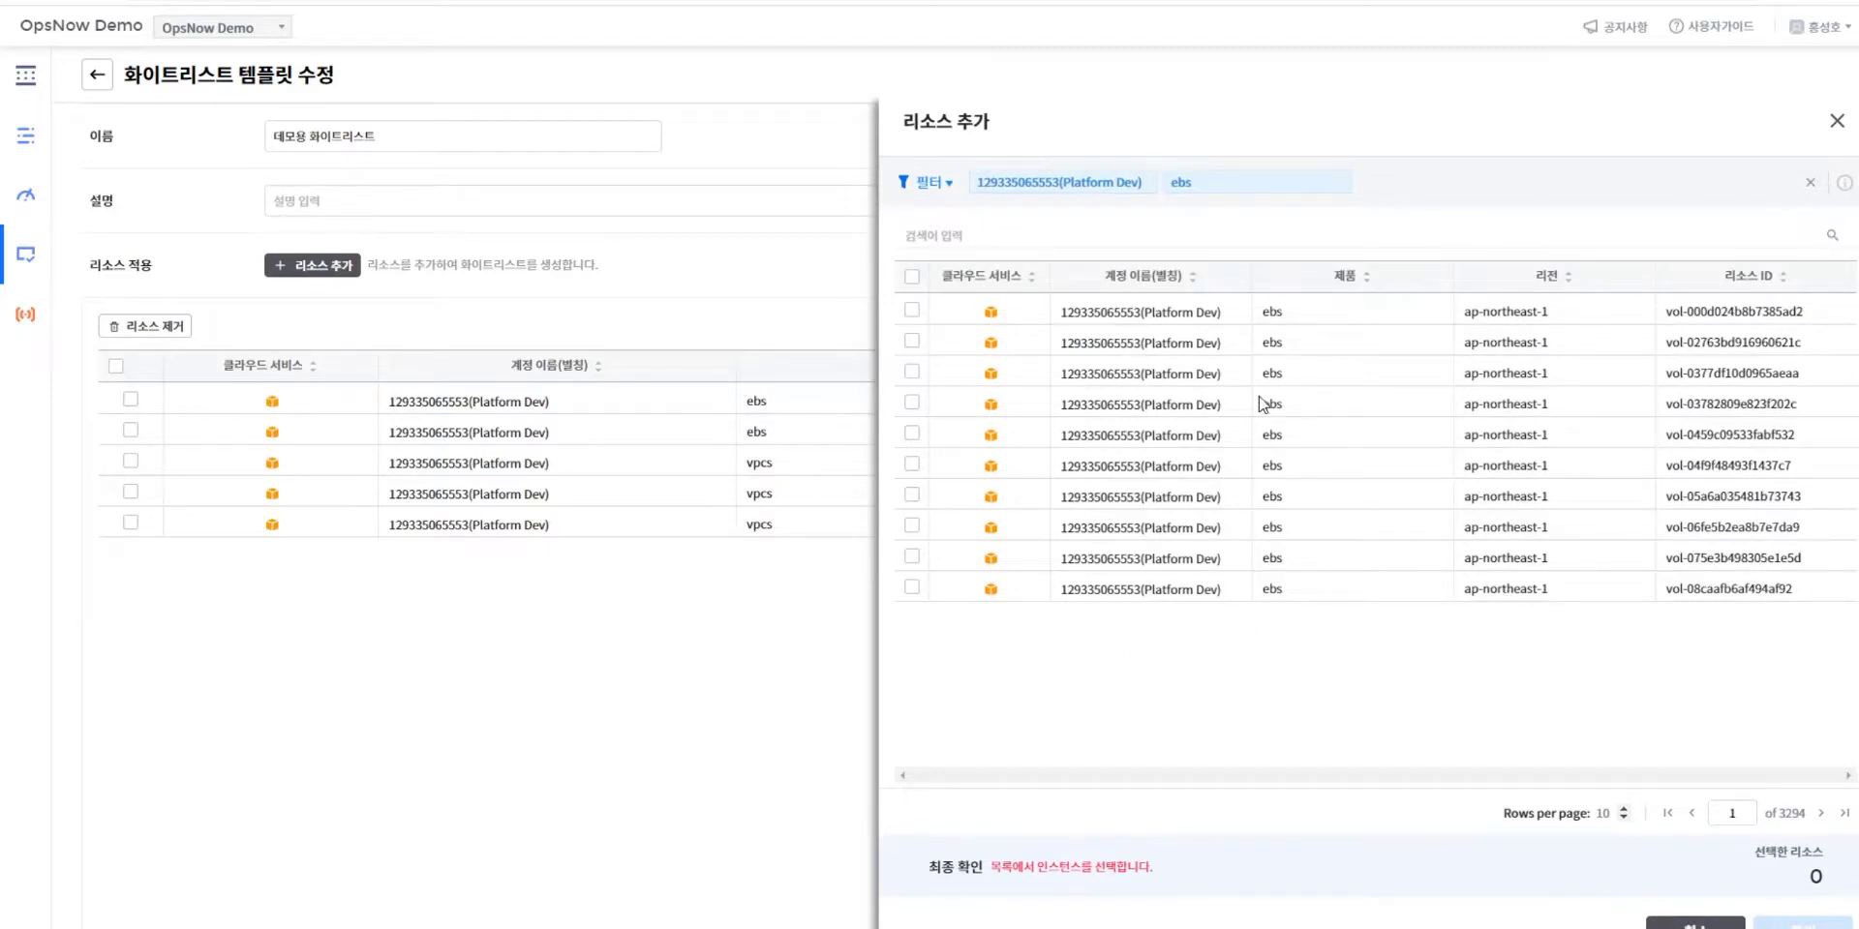
# - Add the volume vol-0377df10d0965aeaa to the whitelist template and save the template
pyautogui.click(912, 373)
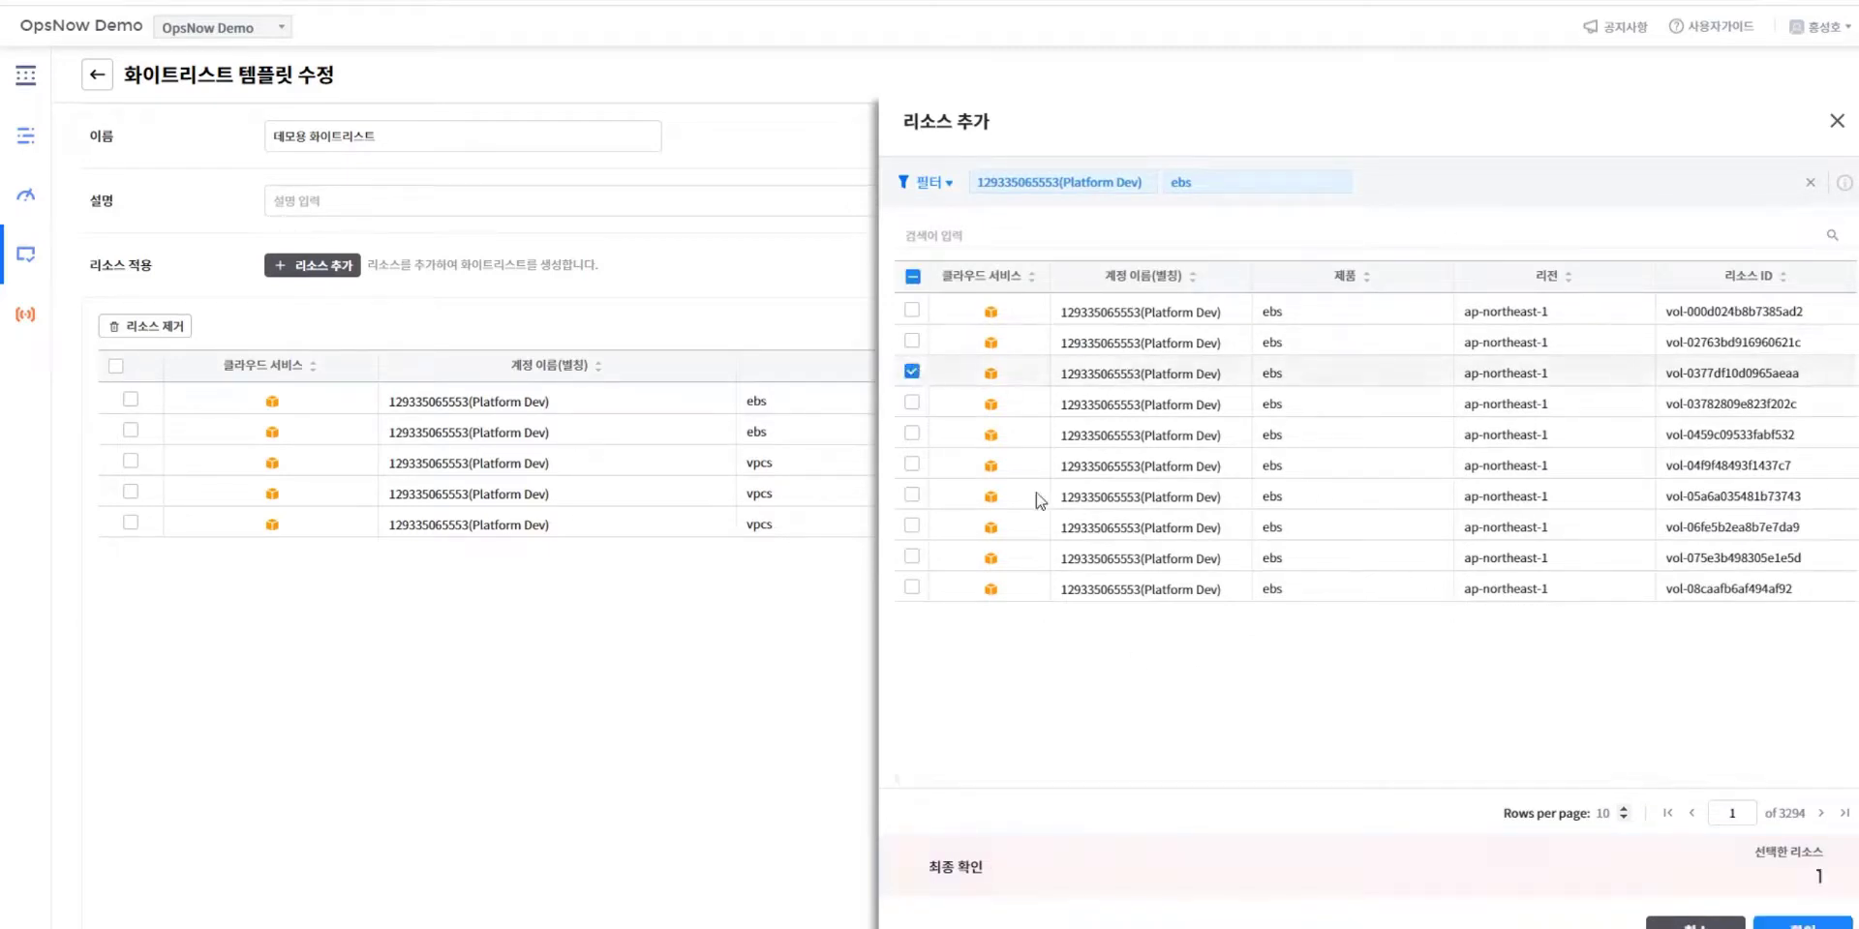
pyautogui.click(1758, 922)
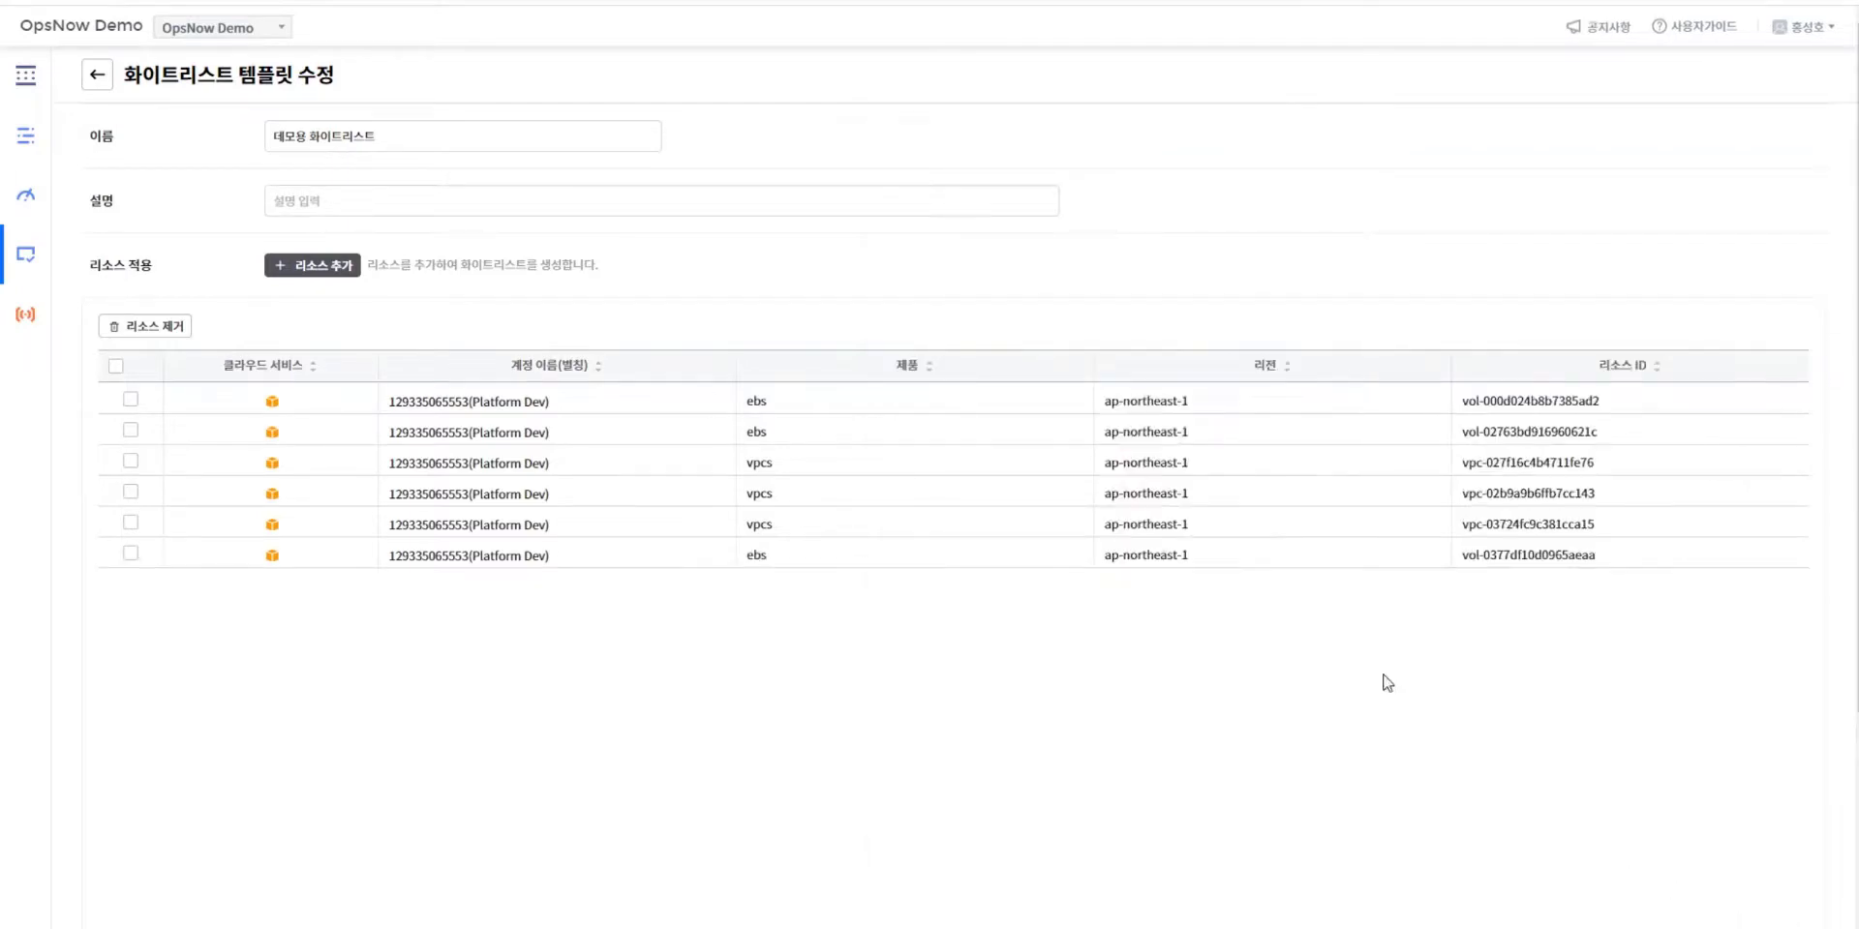
pyautogui.scroll(-3, 1704, 677)
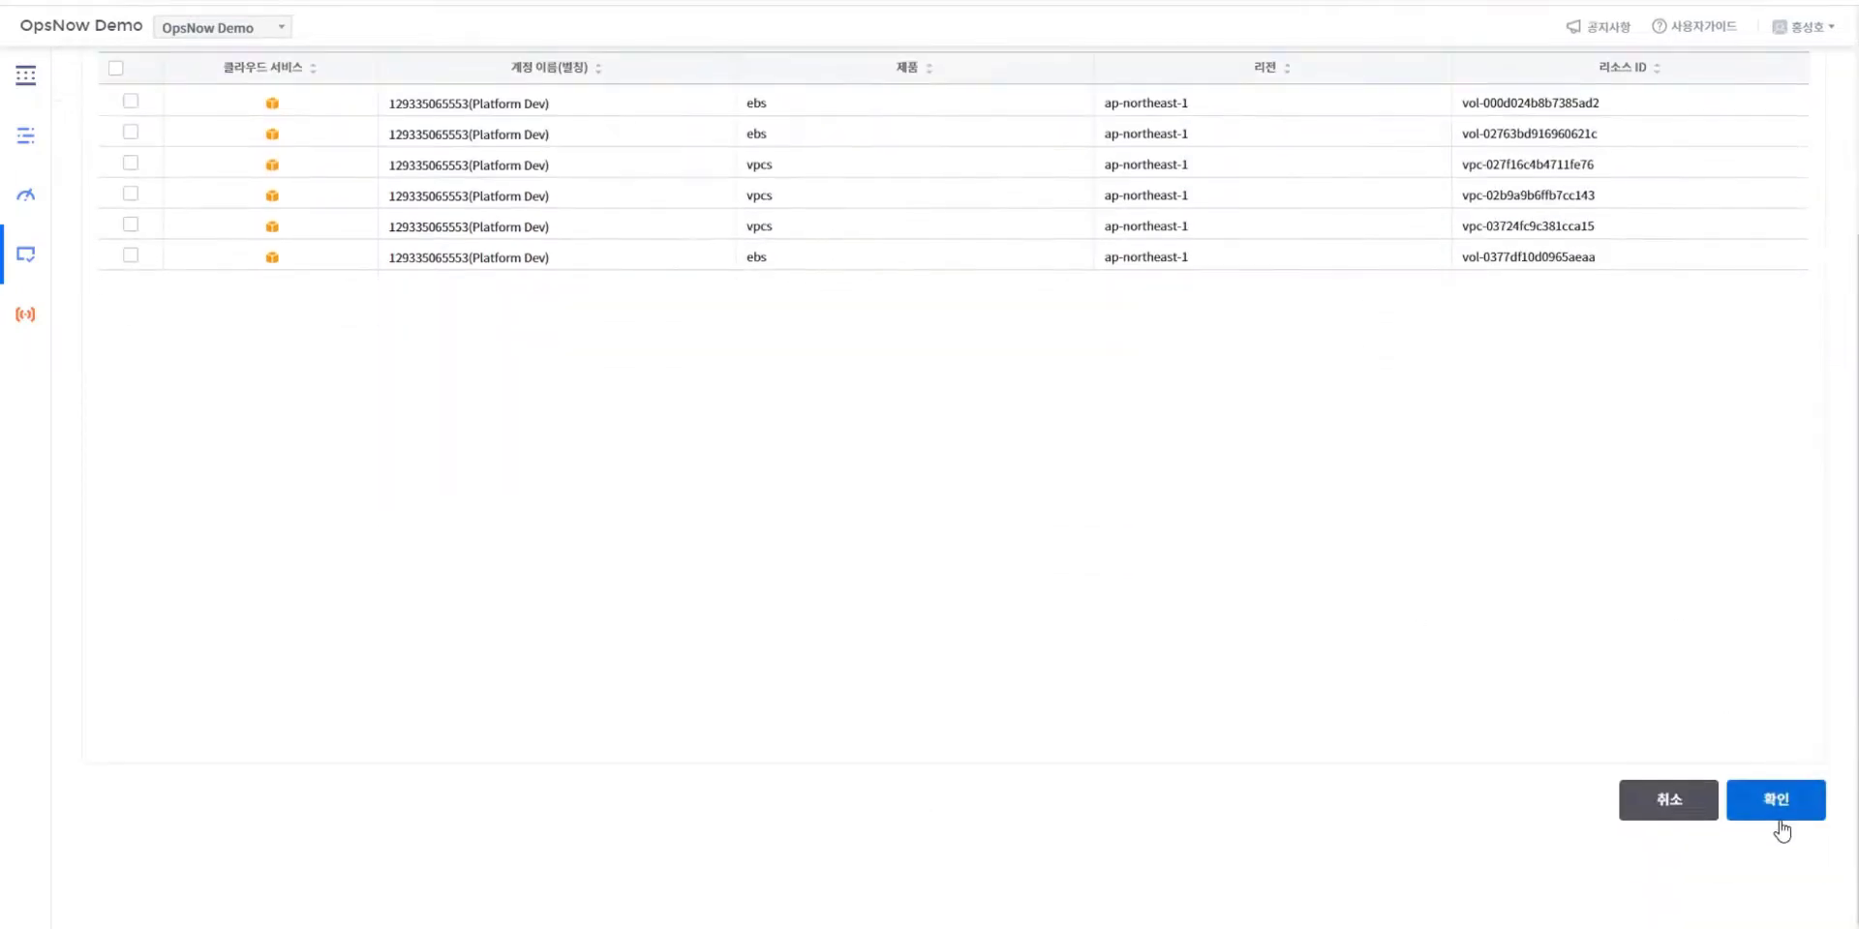
pyautogui.click(1778, 803)
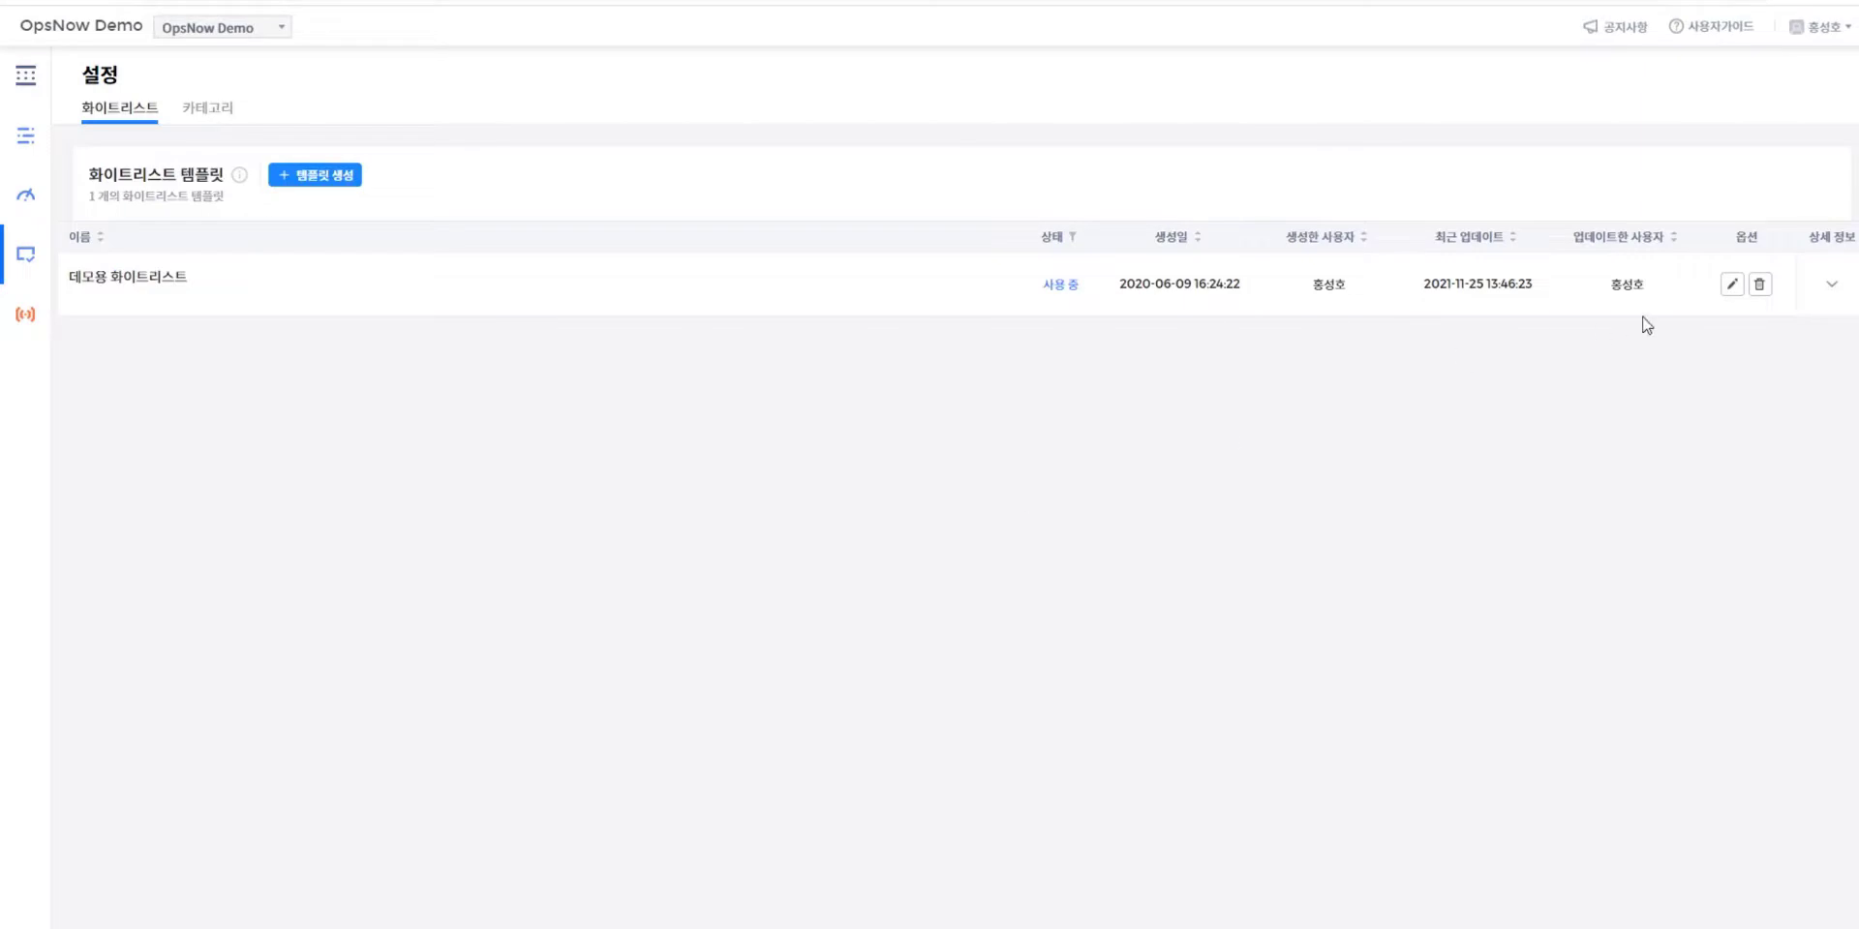
# - Expand the 데모용 화이트리스트 details and check the entry for the added ebs volume and its resource ID
pyautogui.click(1831, 284)
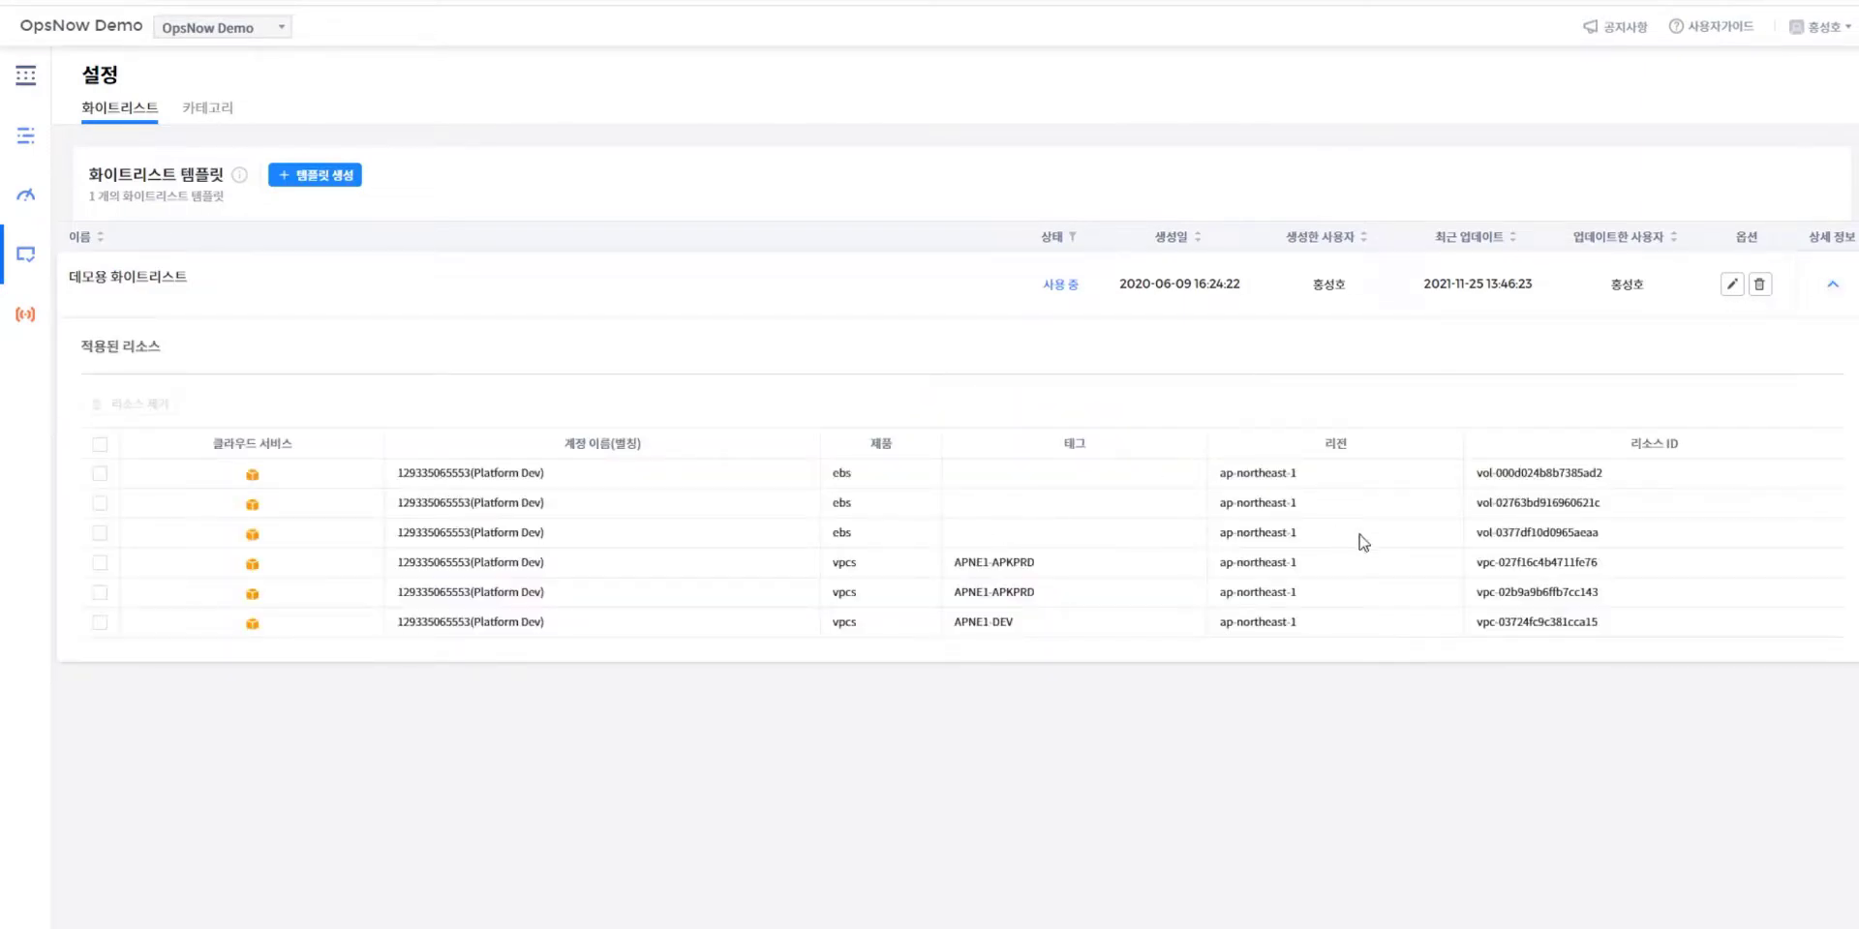
pyautogui.moveTo(1576, 533); pyautogui.dragTo(418, 538)
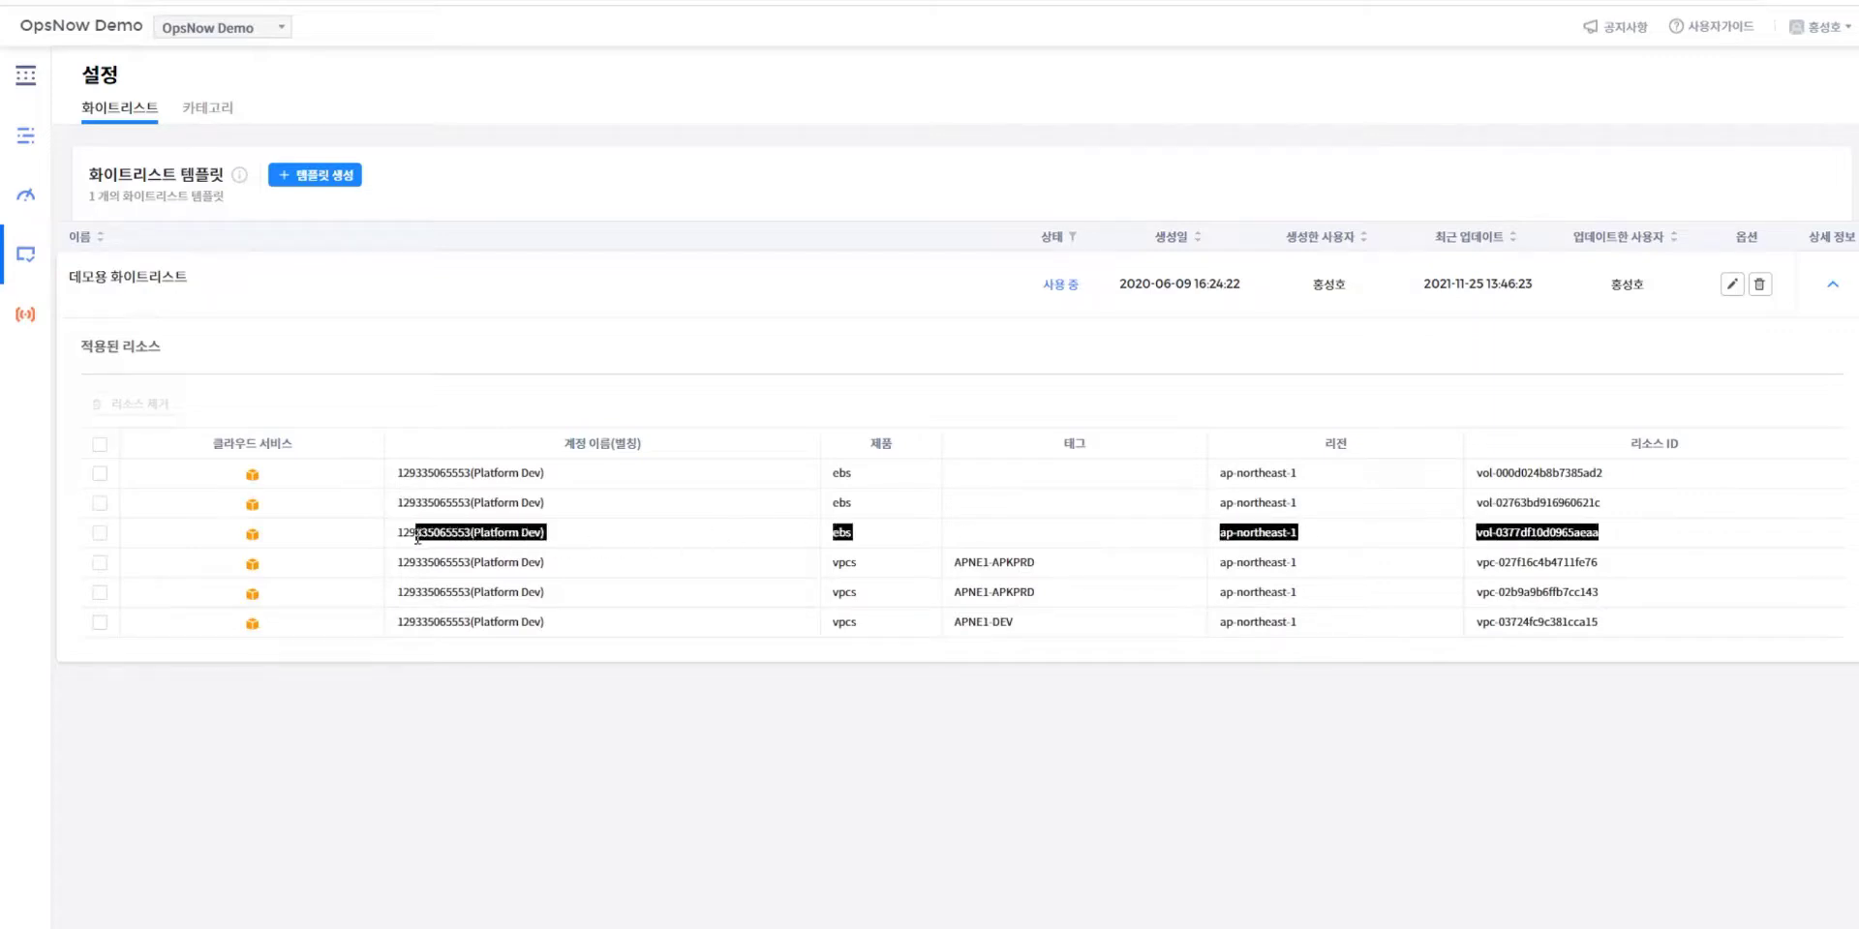
pyautogui.click(410, 760)
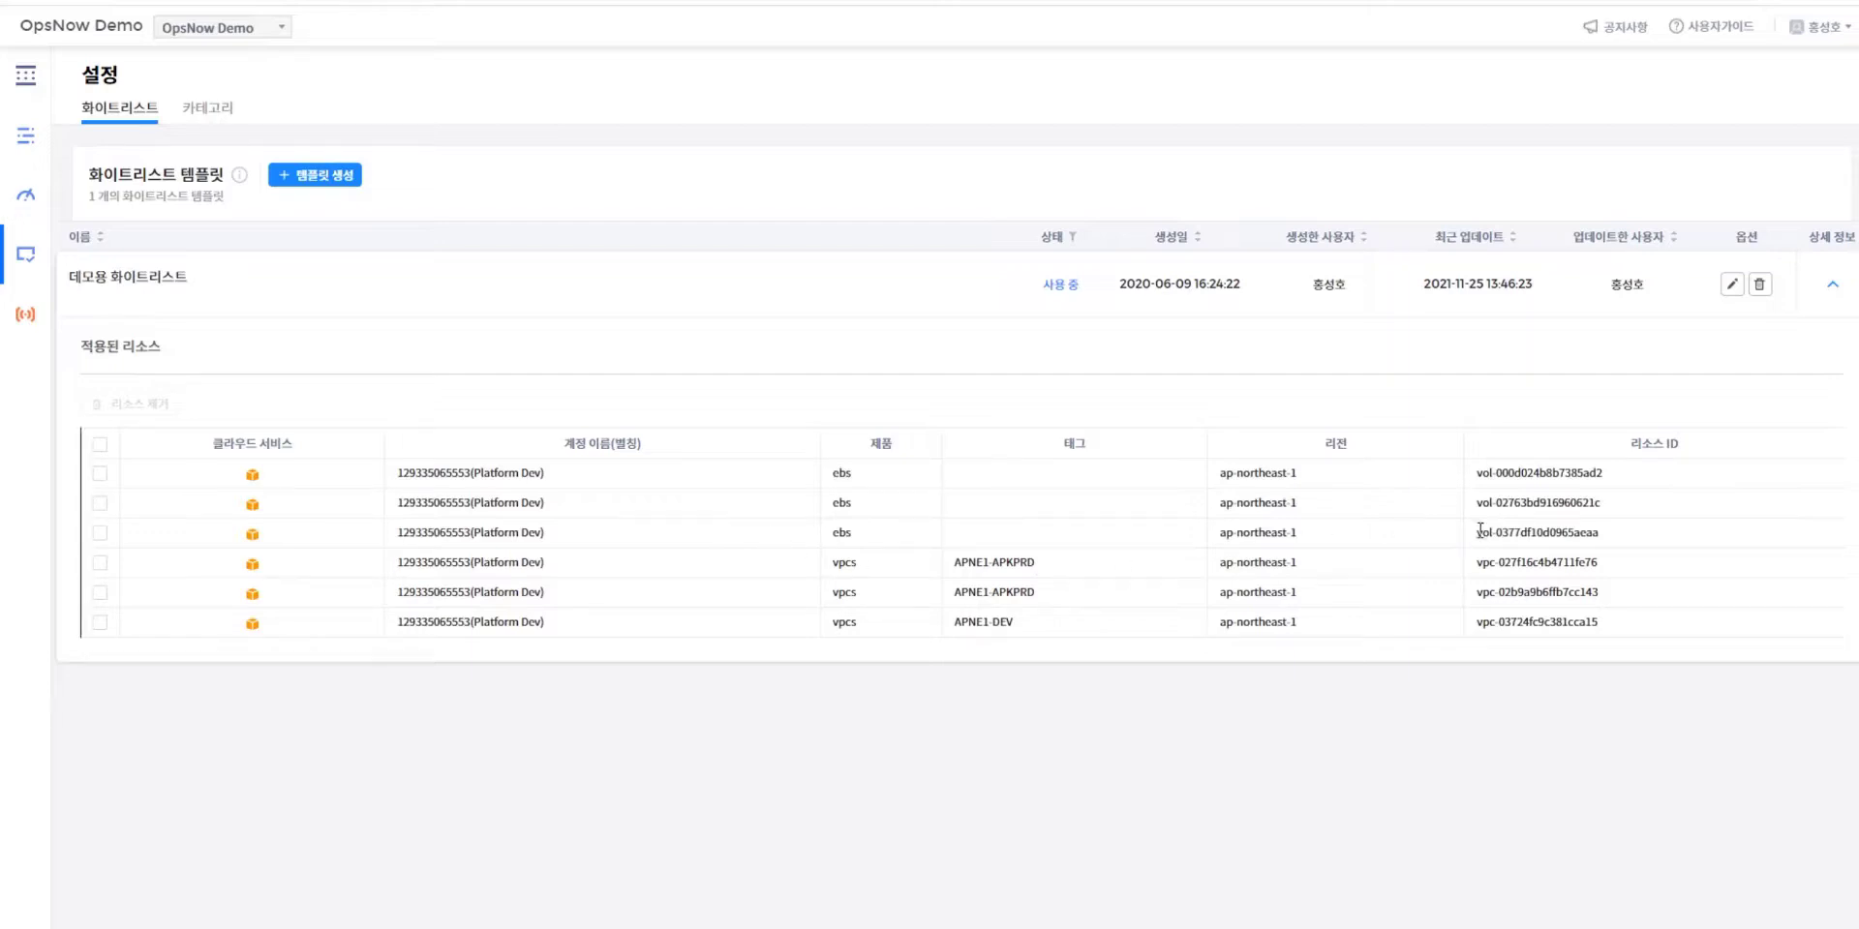
pyautogui.moveTo(1468, 534); pyautogui.dragTo(1634, 538)
pyautogui.click(1140, 782)
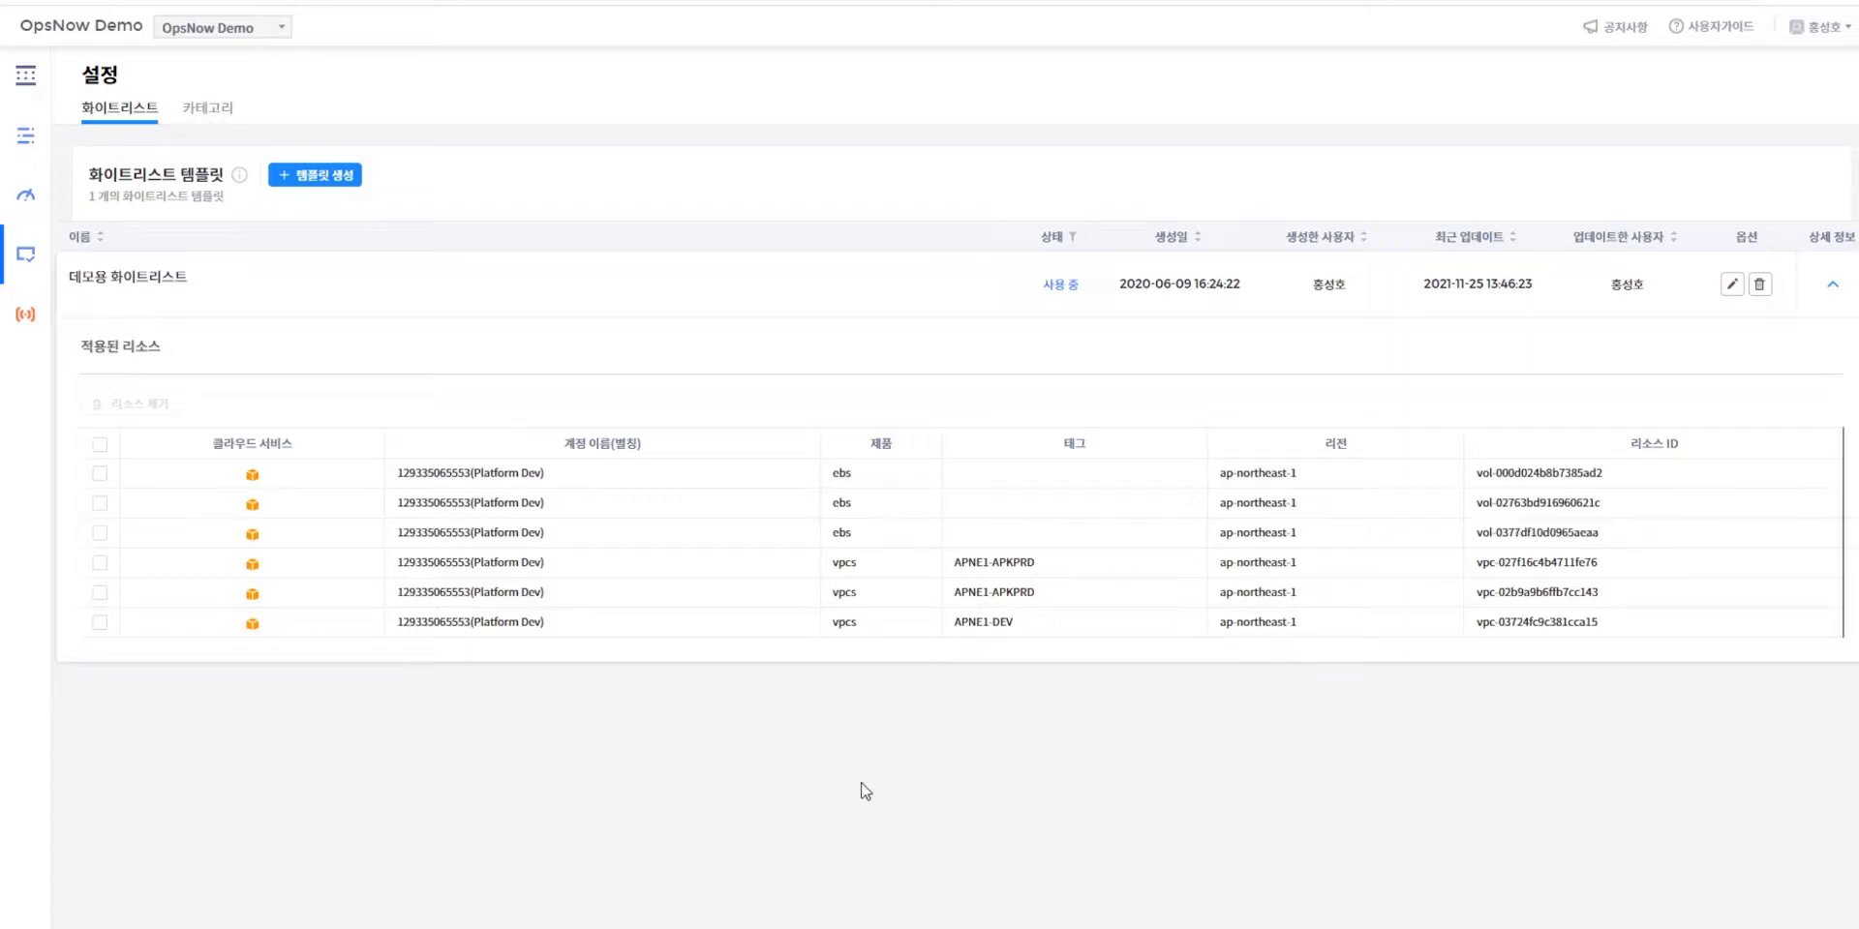
# - Review the rule categories (카테고리) and their linked rules, from Security through to the custom categories
pyautogui.click(207, 108)
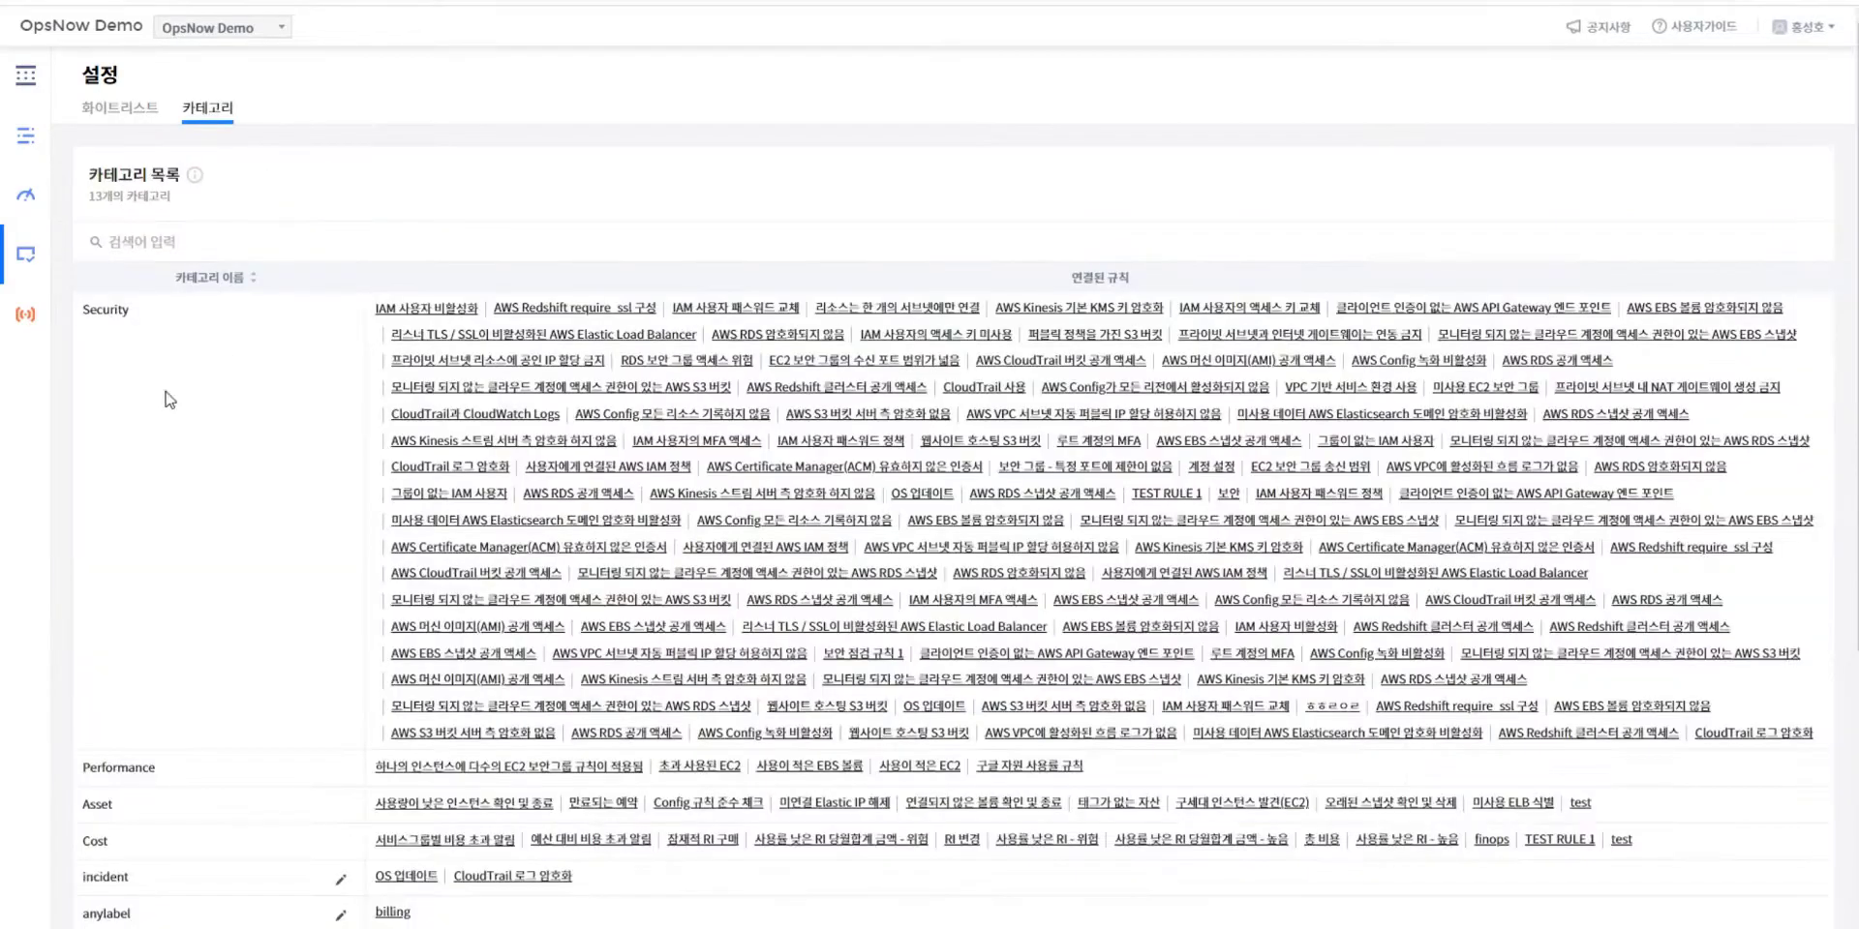
pyautogui.scroll(-1, 73, 225)
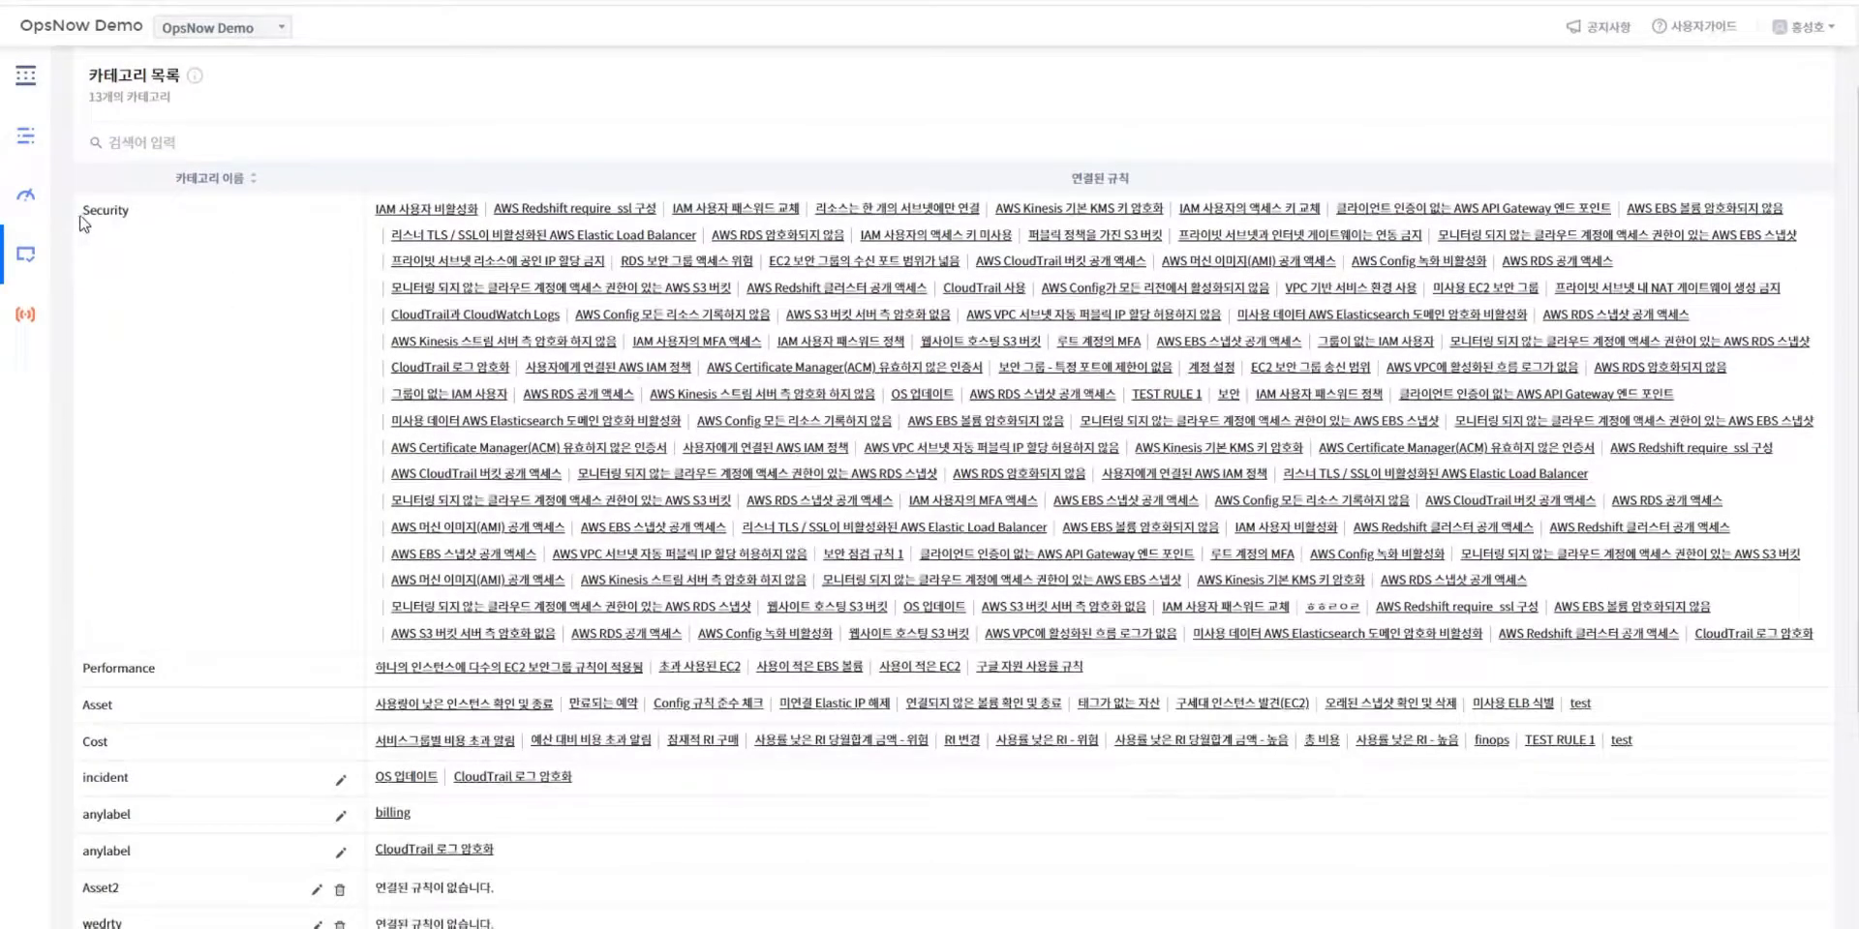
pyautogui.moveTo(83, 211); pyautogui.dragTo(140, 215)
pyautogui.click(136, 282)
pyautogui.scroll(-1, 135, 636)
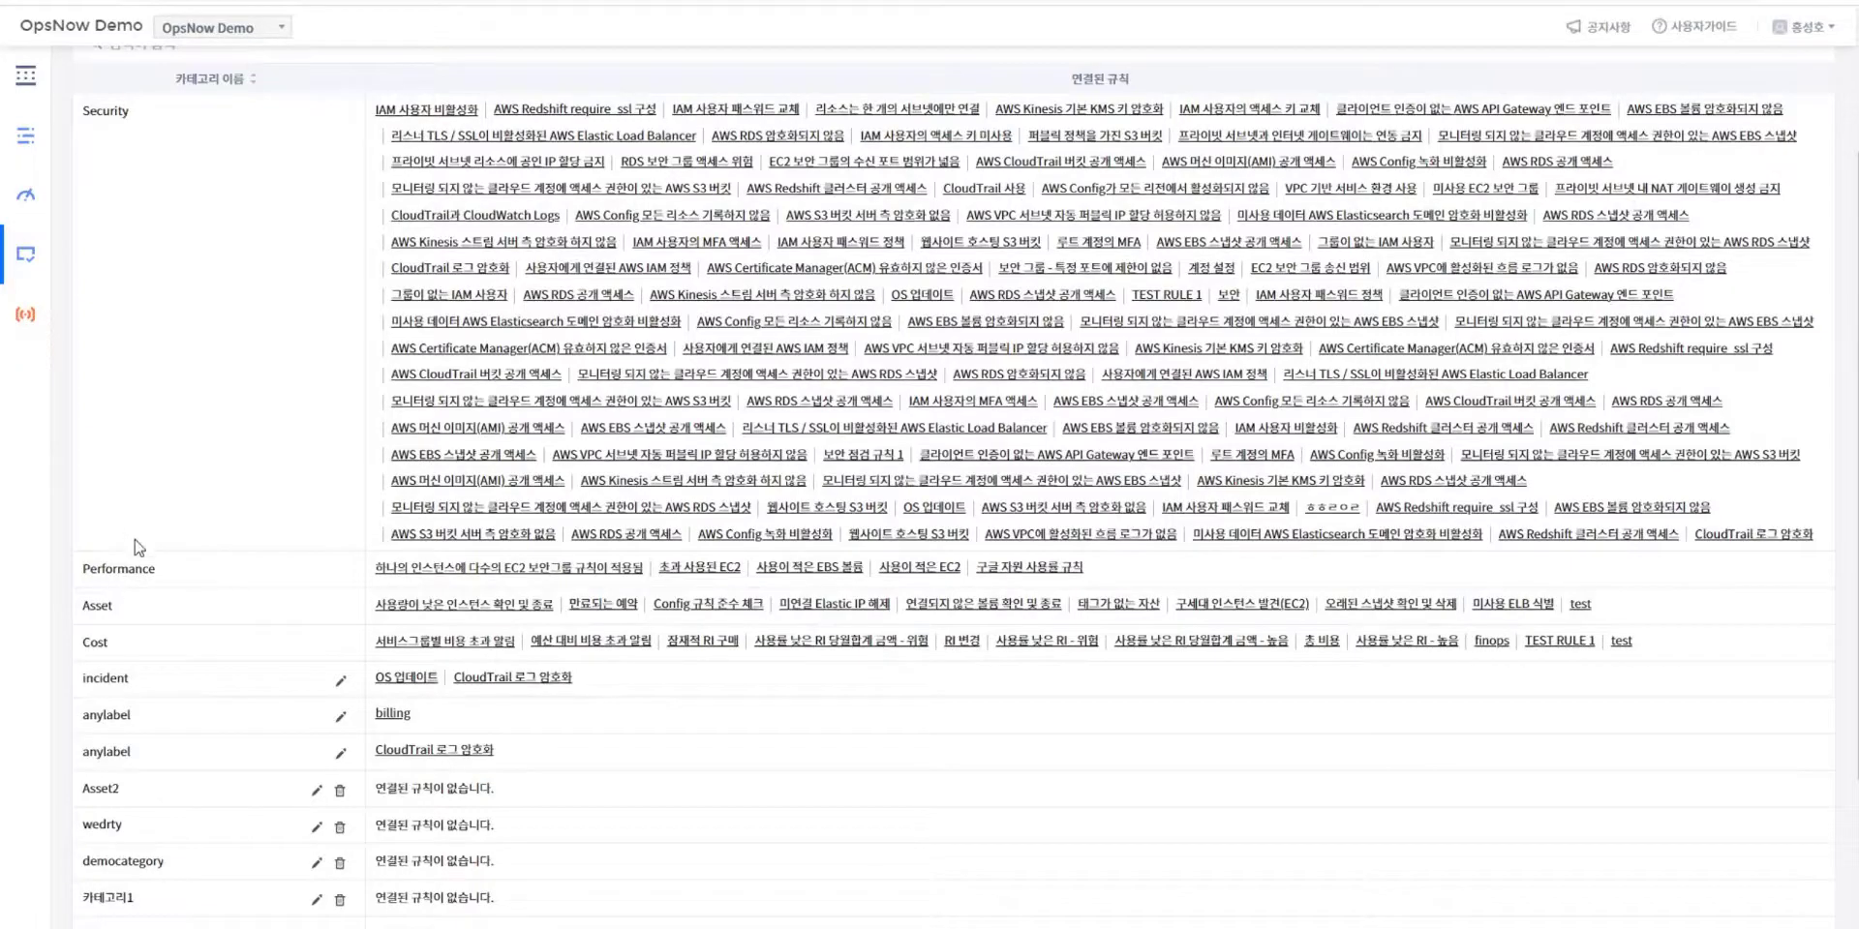
pyautogui.scroll(-2, 191, 523)
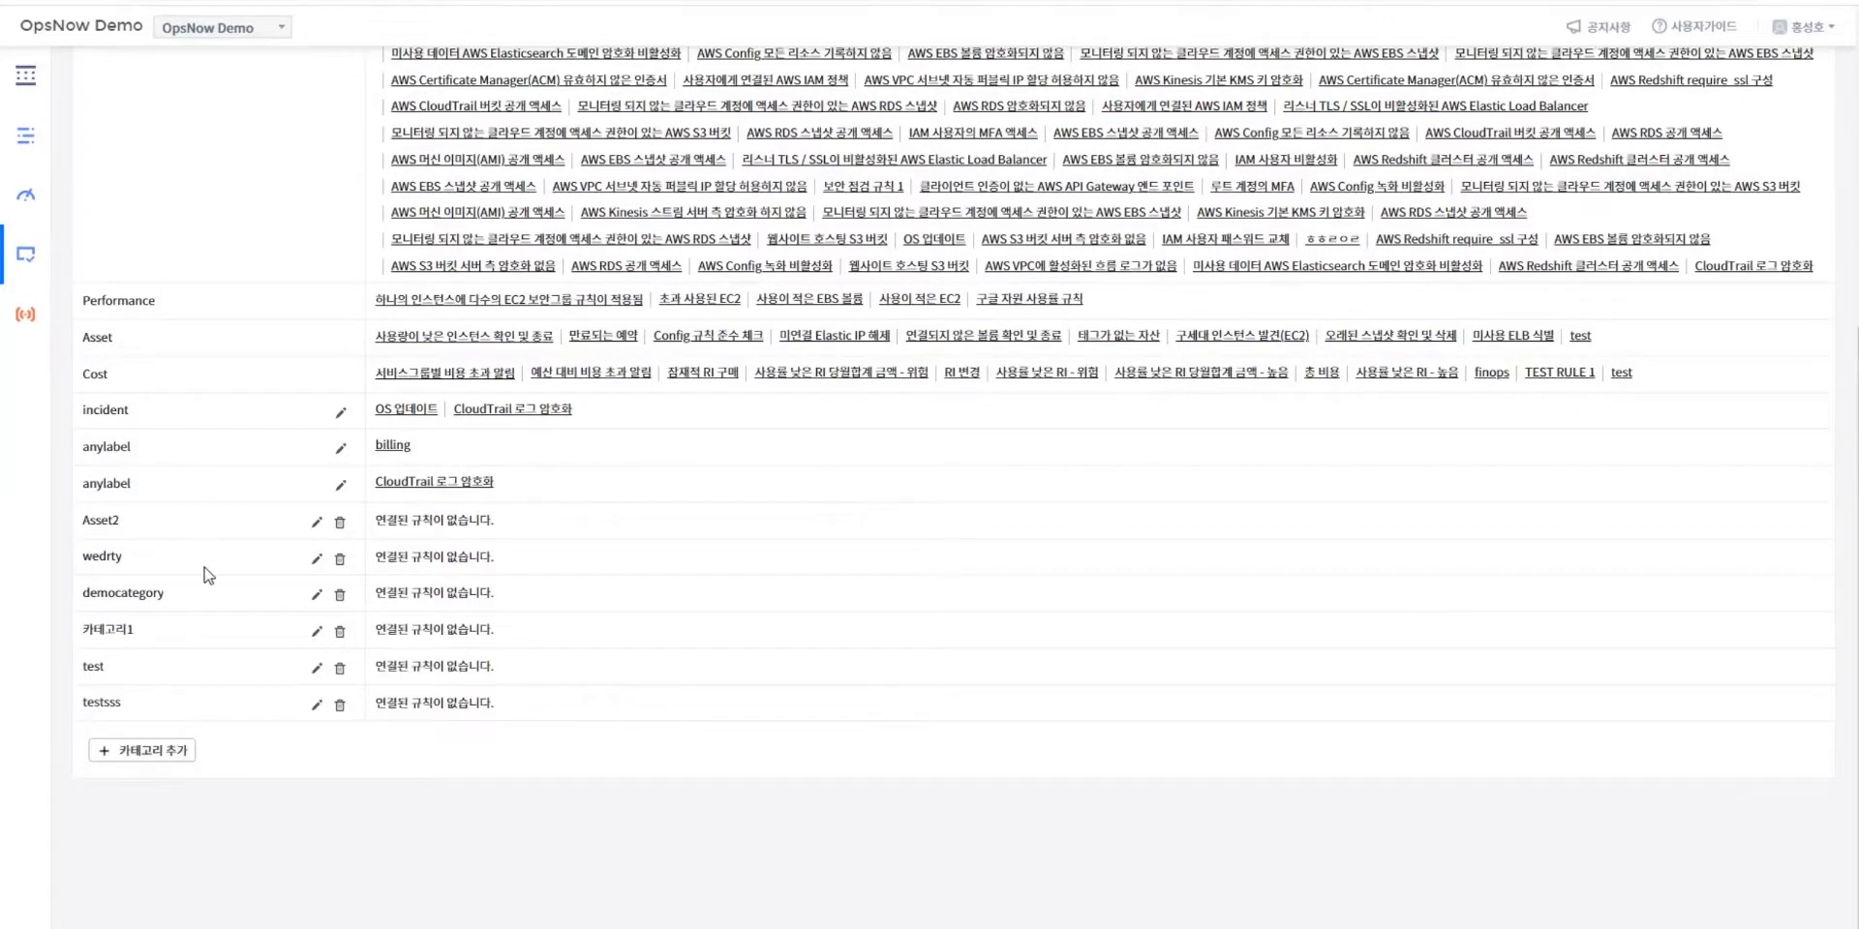
pyautogui.scroll(5, 206, 575)
# - Open the Governance dashboard (대시보드) and look over its summary, inspection status, region map, trend and non-compliant rules
pyautogui.moveTo(25, 253)
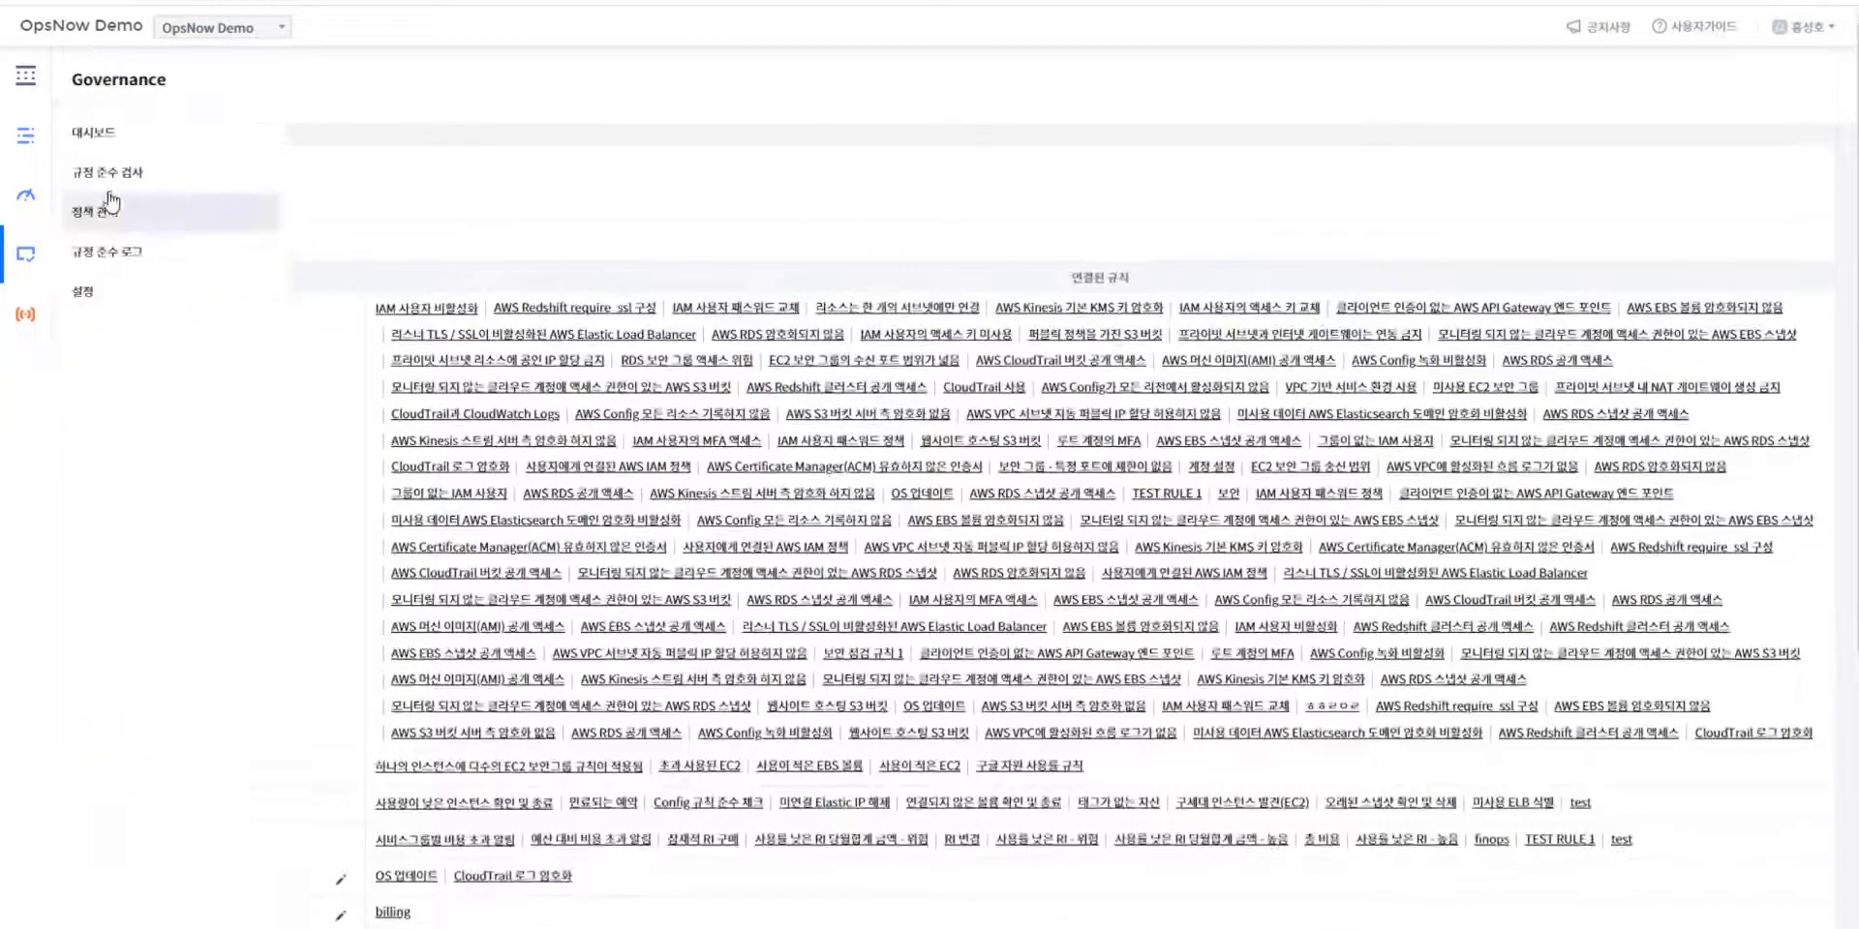
pyautogui.click(121, 138)
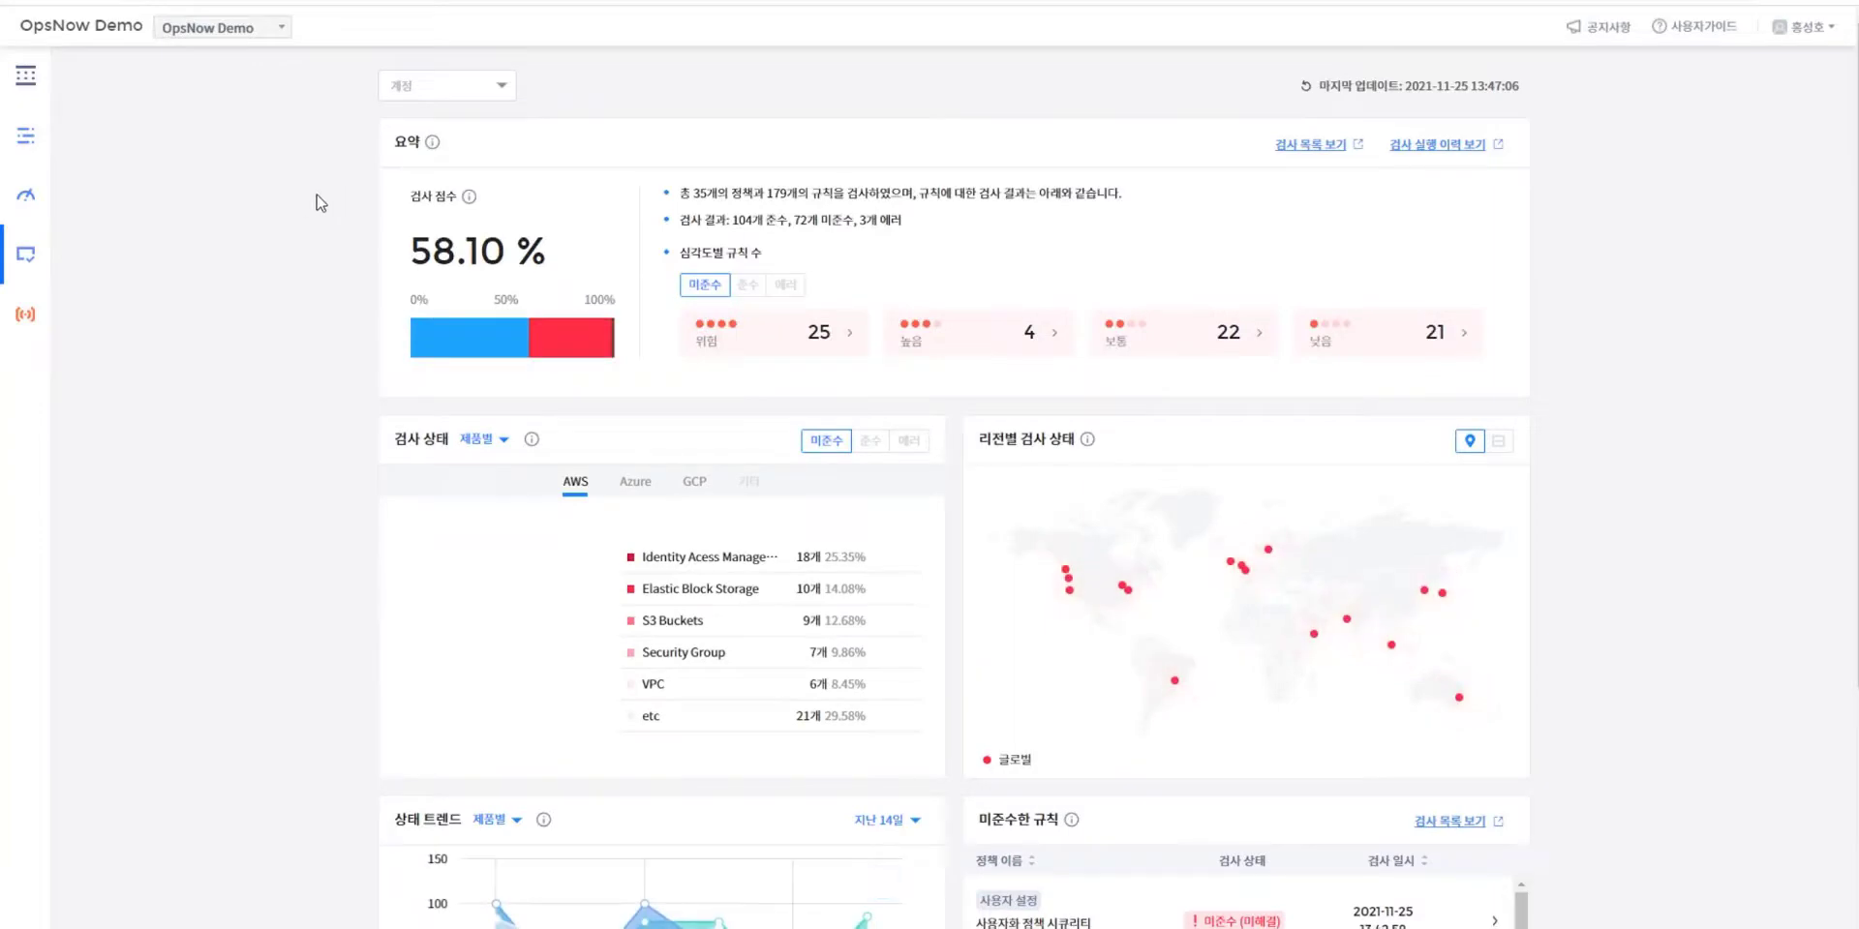
pyautogui.scroll(-1, 514, 307)
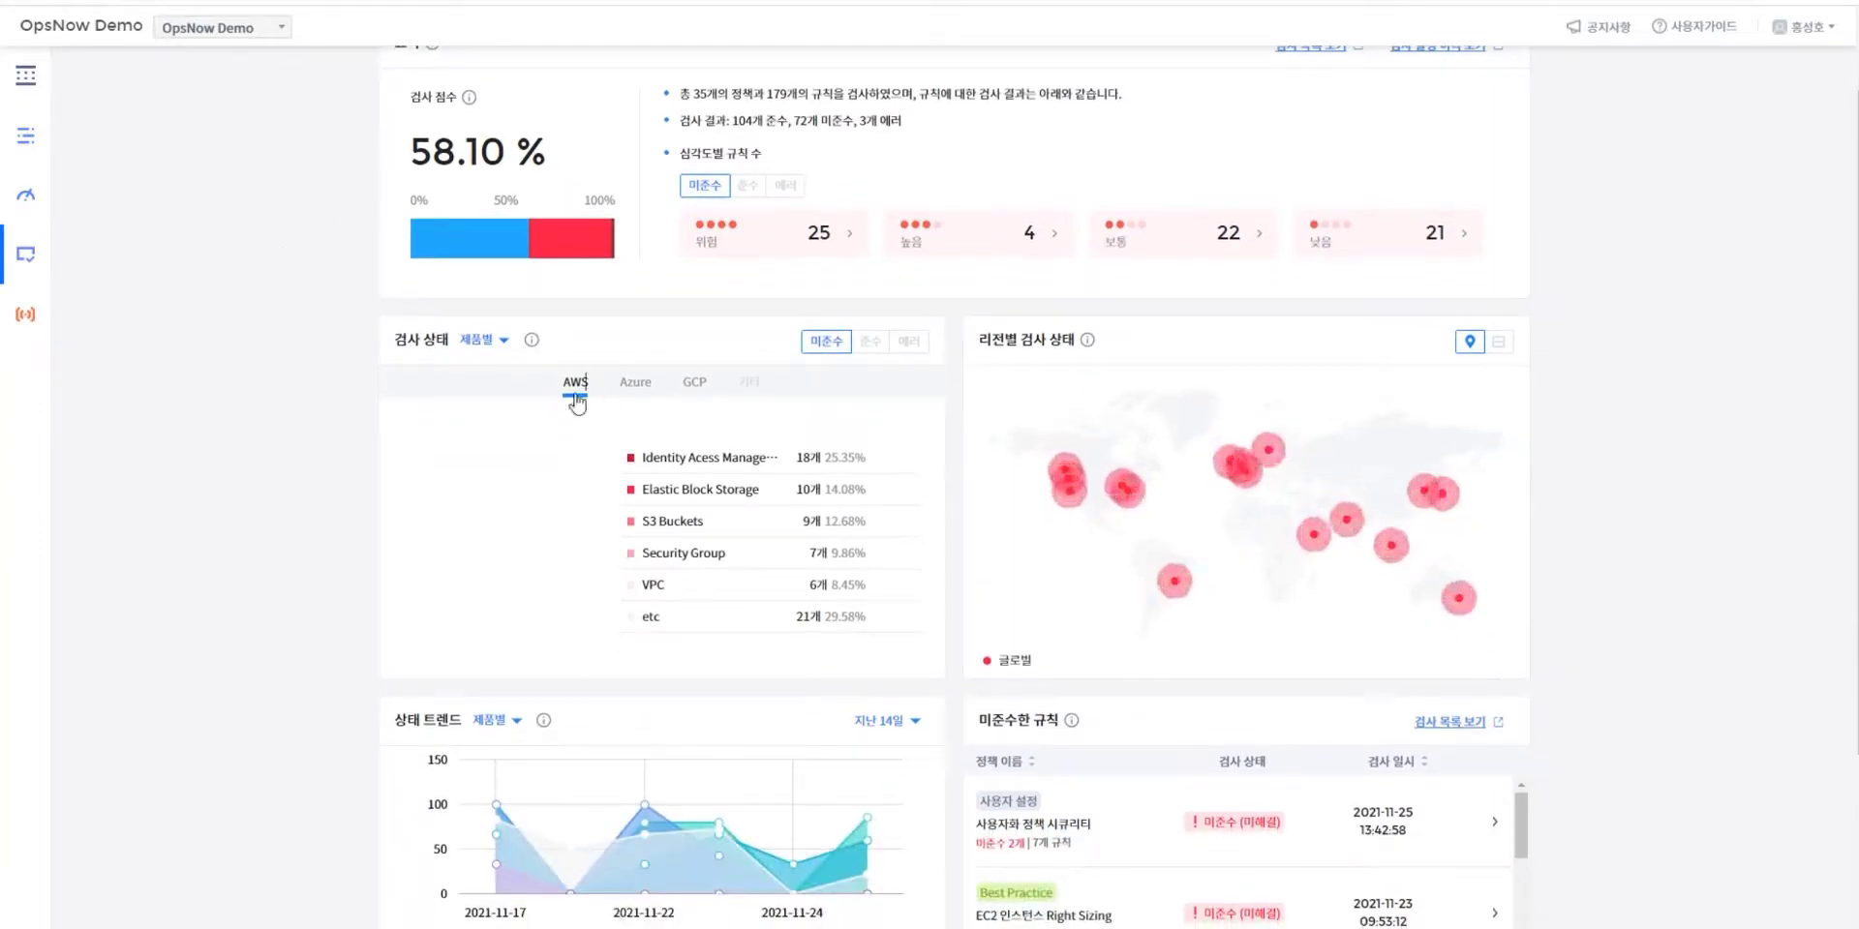
pyautogui.scroll(-3, 407, 357)
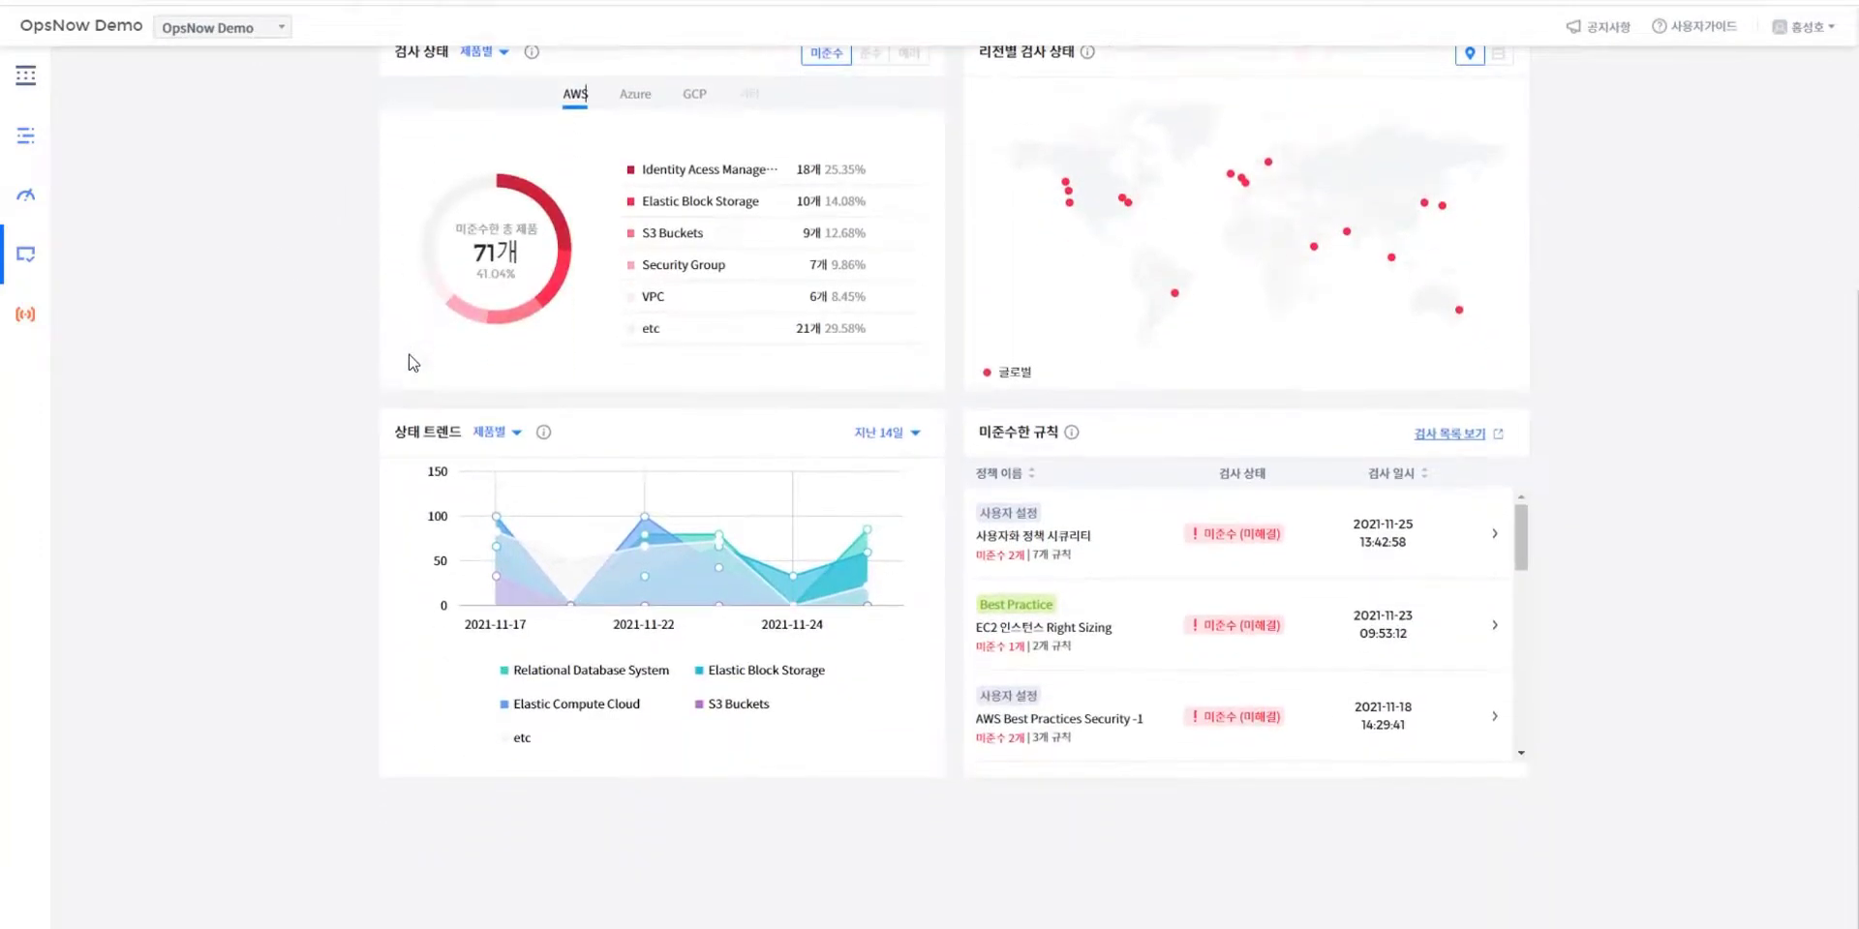
pyautogui.scroll(4, 406, 357)
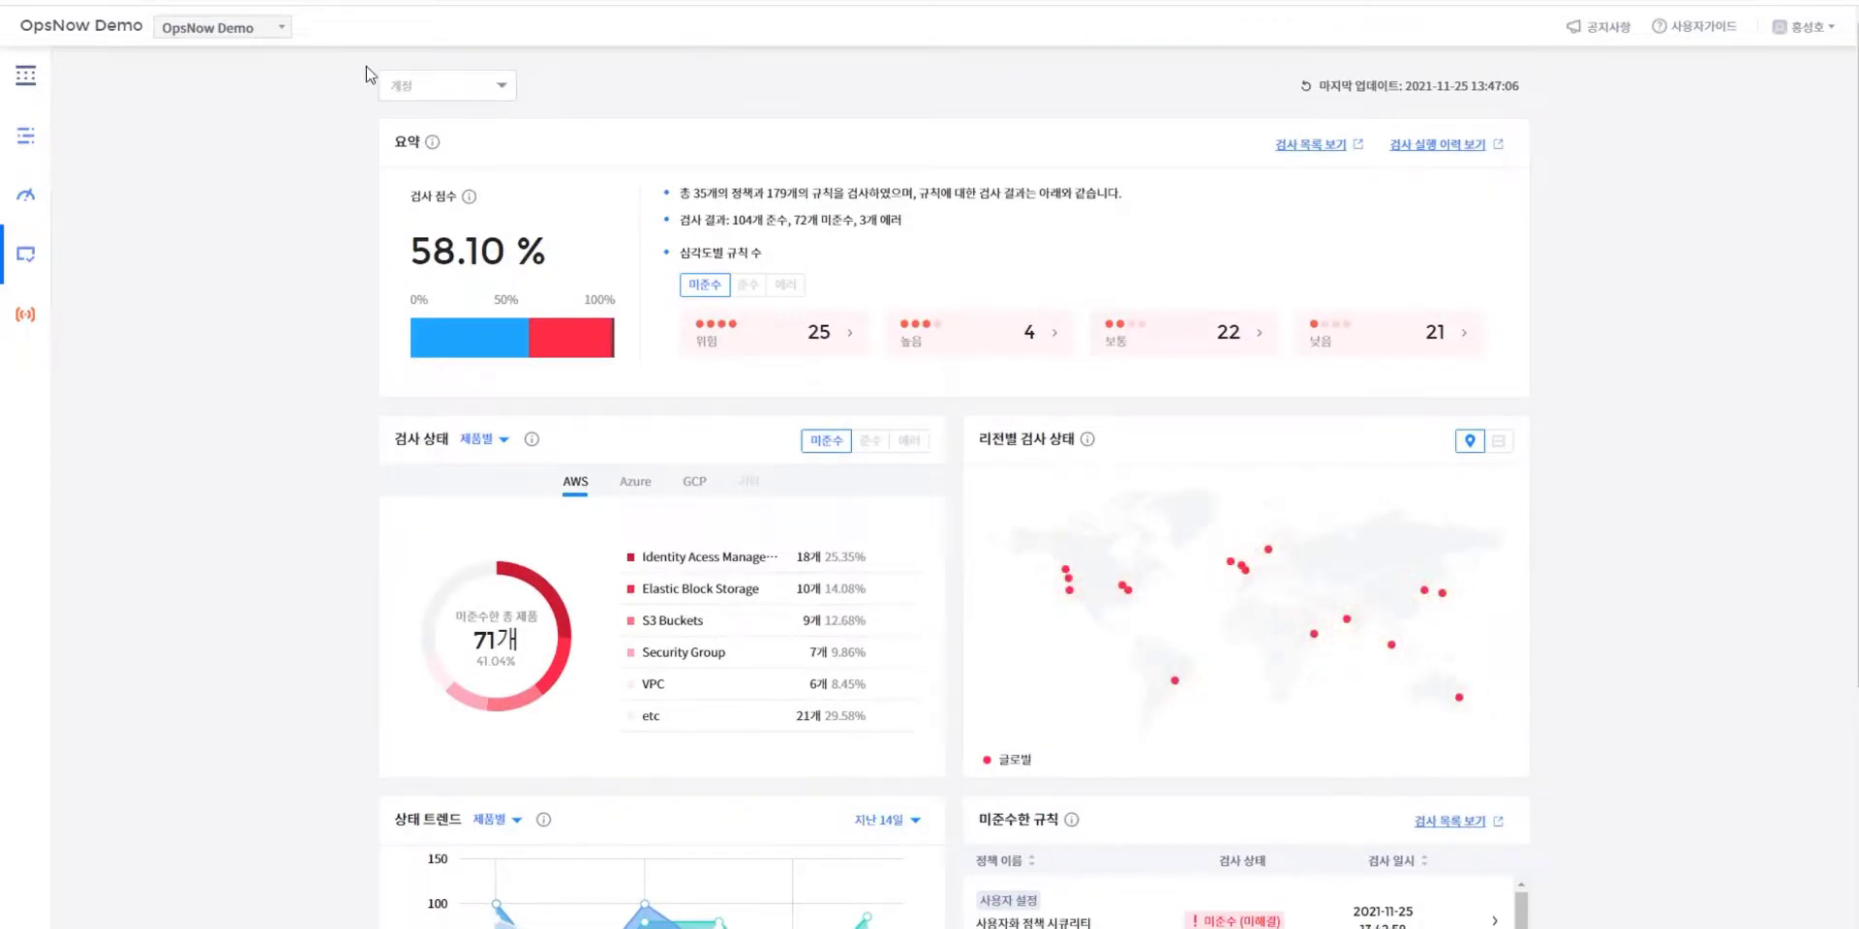
# - Filter the Governance dashboard by the FinOps - DEV account
pyautogui.click(412, 89)
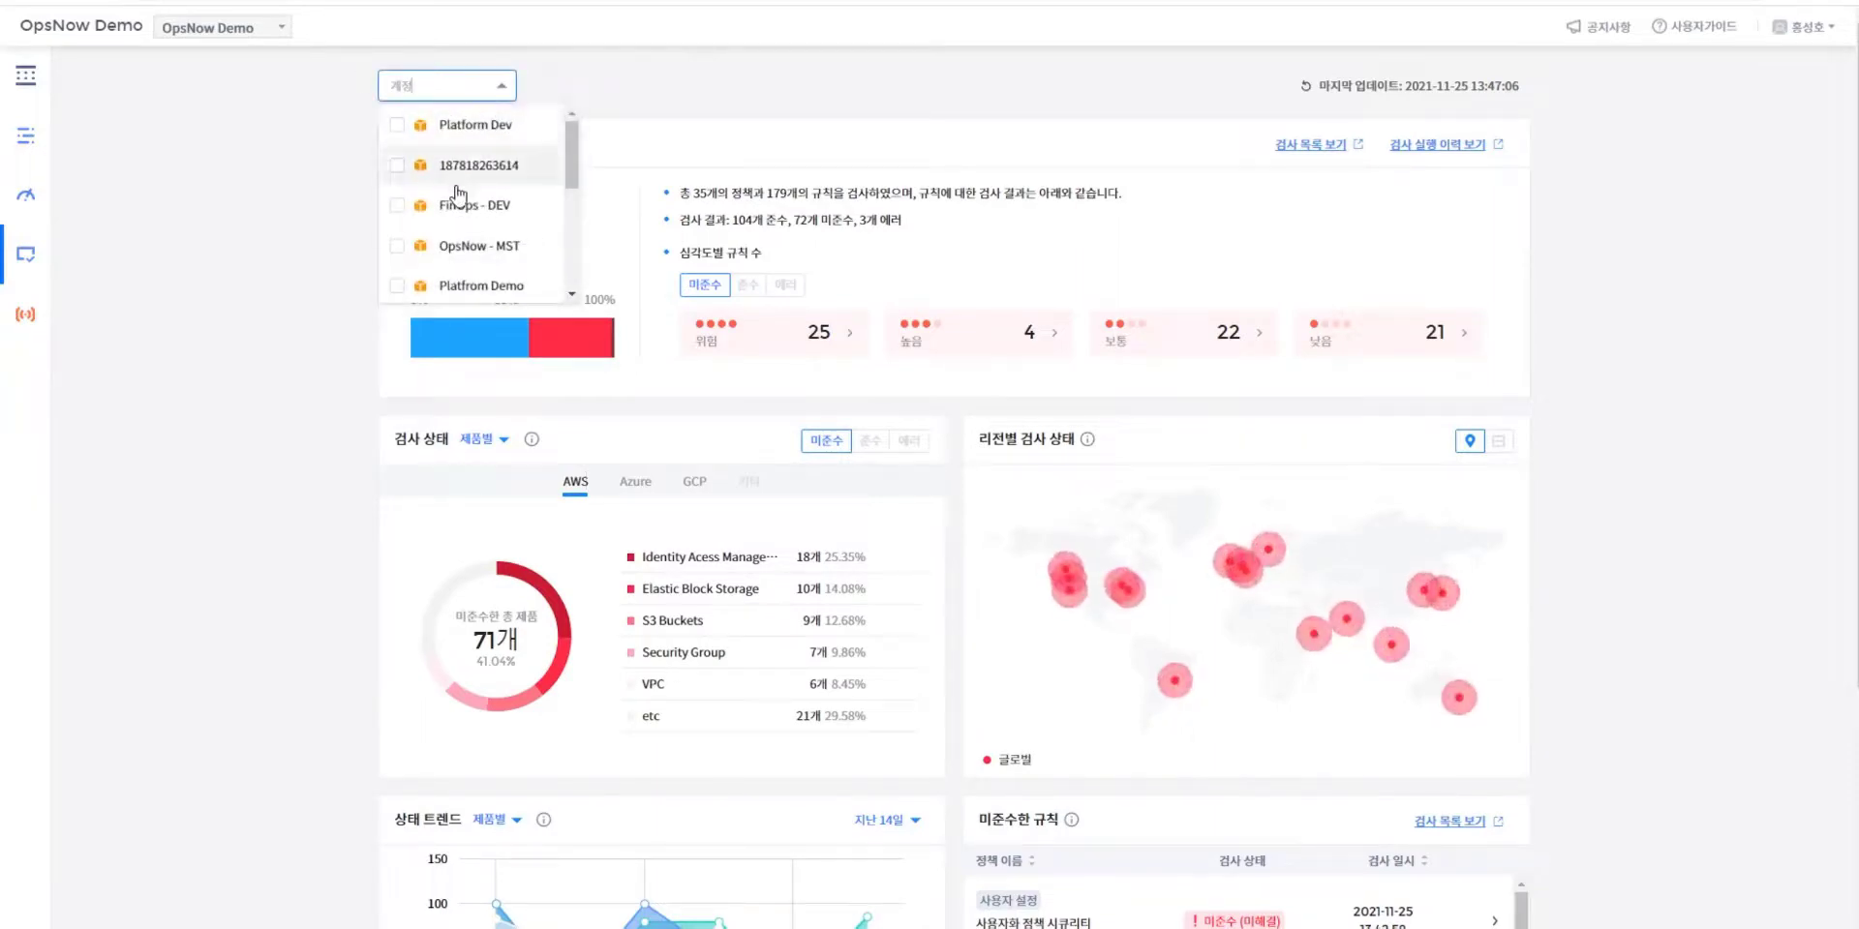
pyautogui.click(397, 208)
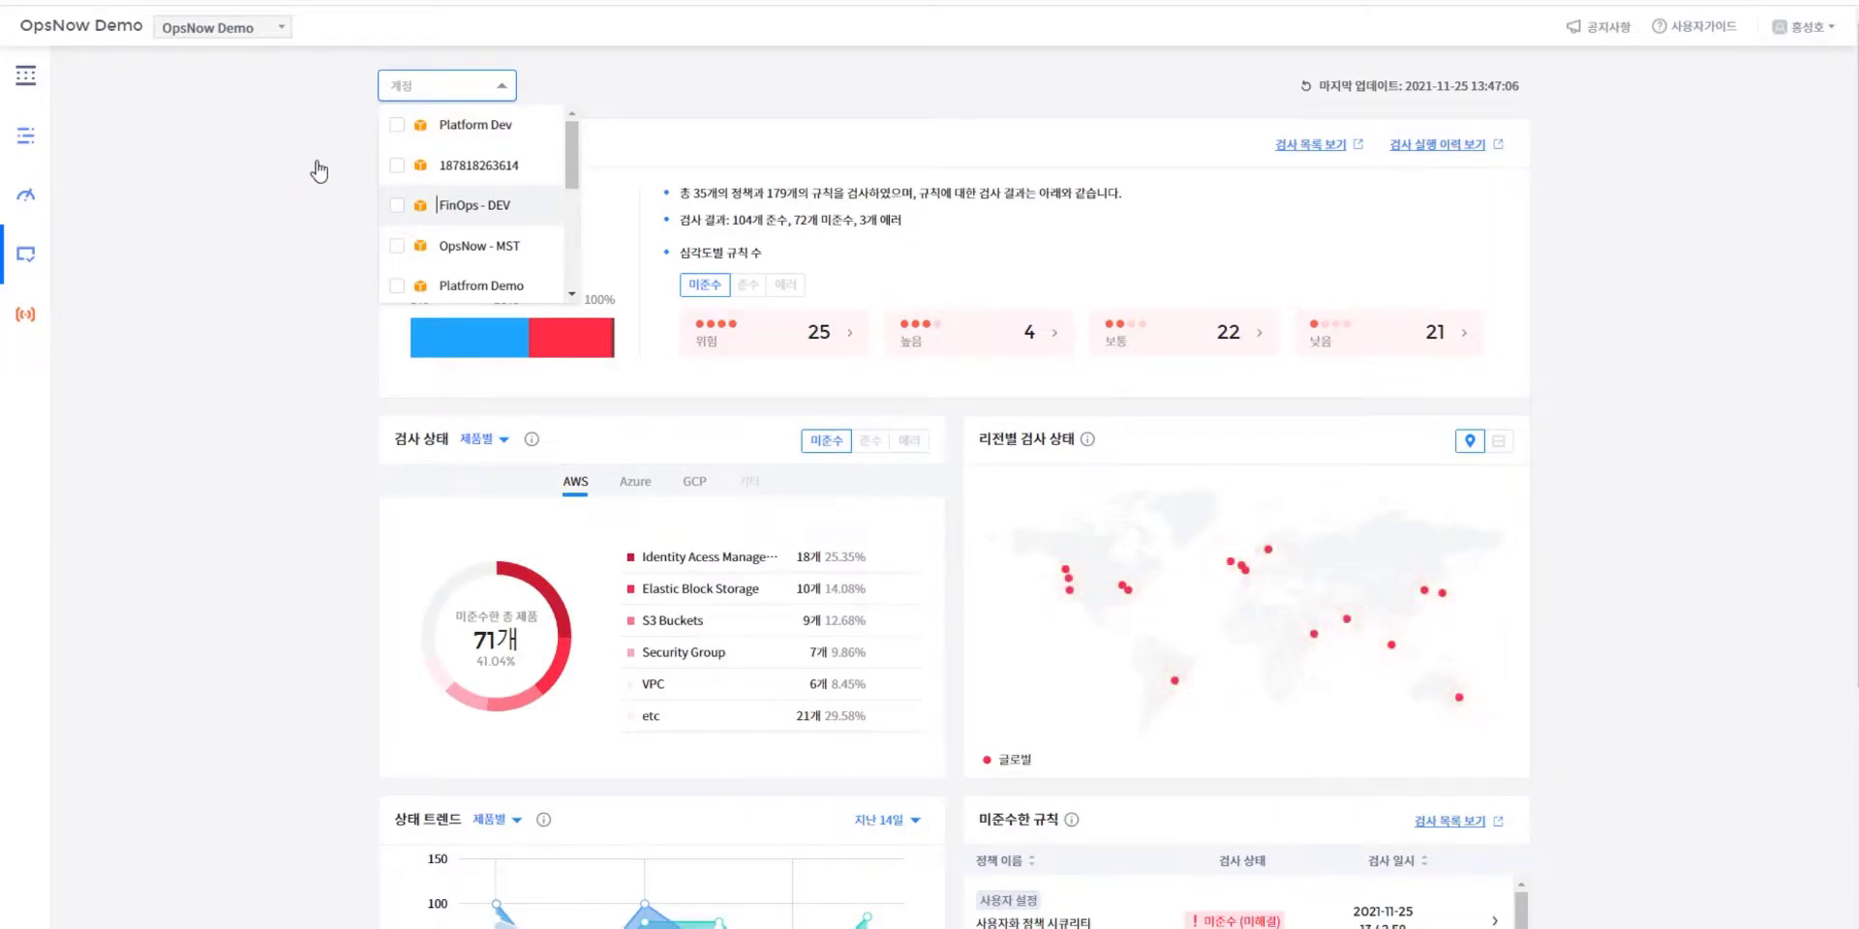
pyautogui.click(320, 143)
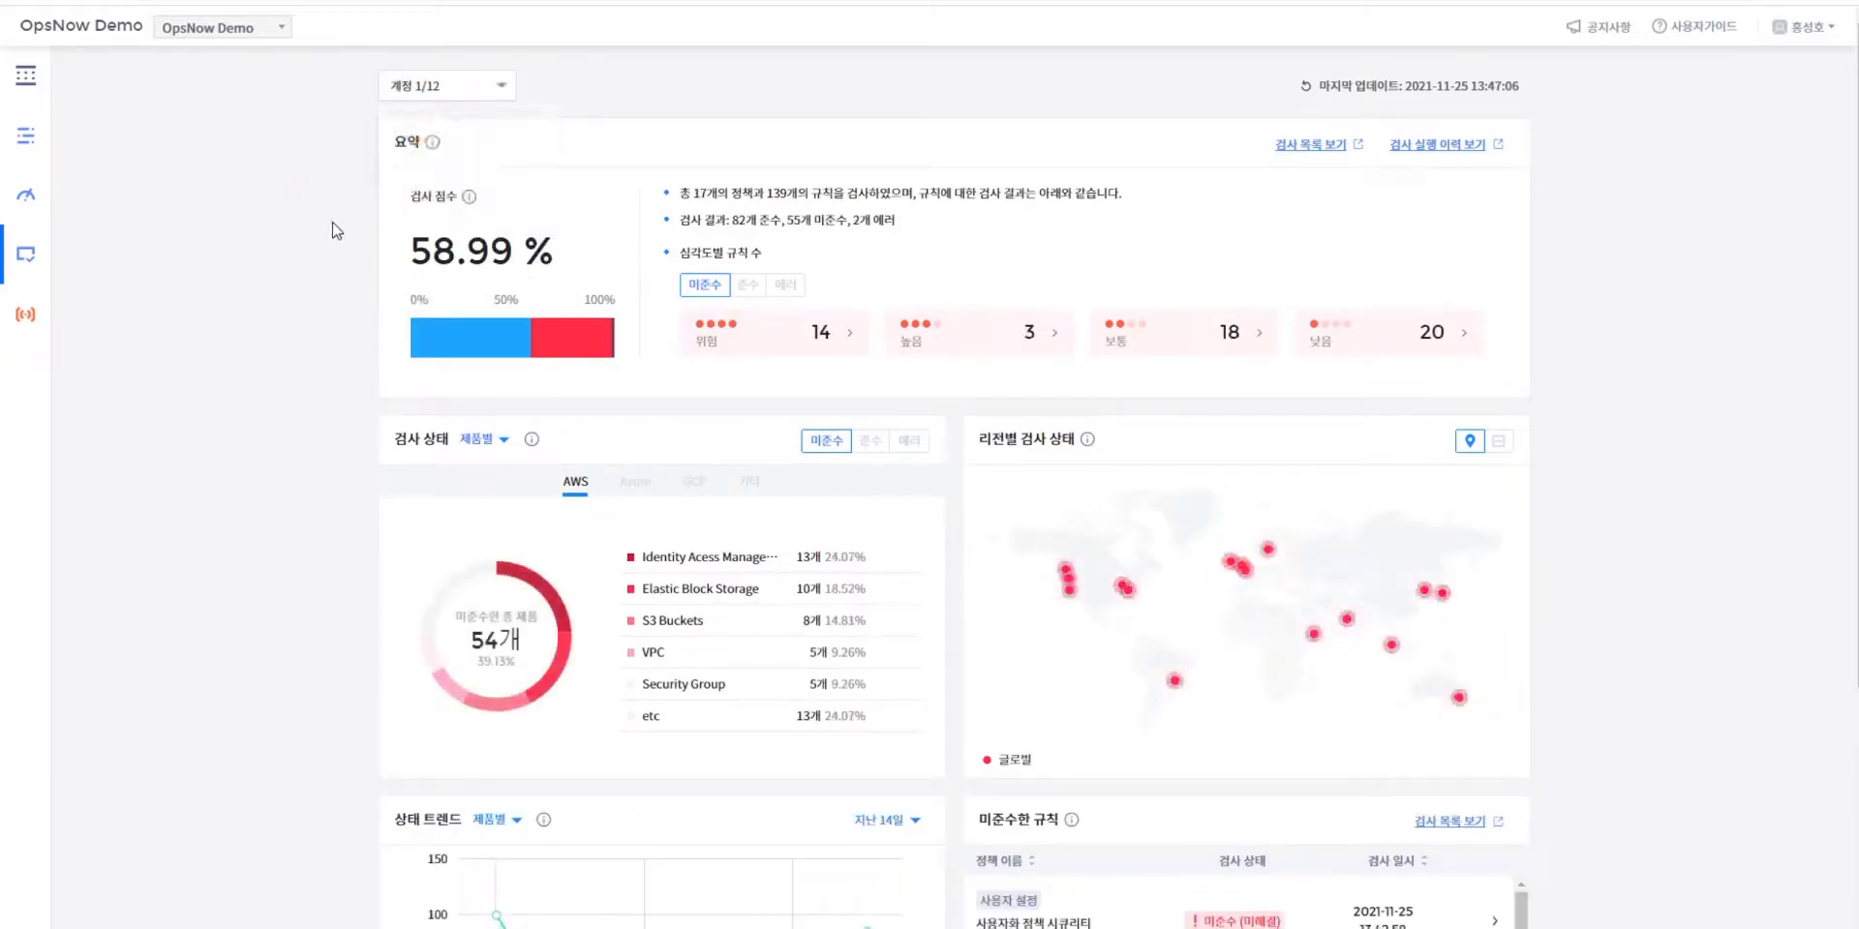
# - View the rule counts by severity for compliant (준수) rules, and return the summary to non-compliant (미준수) rules
pyautogui.scroll(-1, 639, 184)
pyautogui.scroll(1, 580, 319)
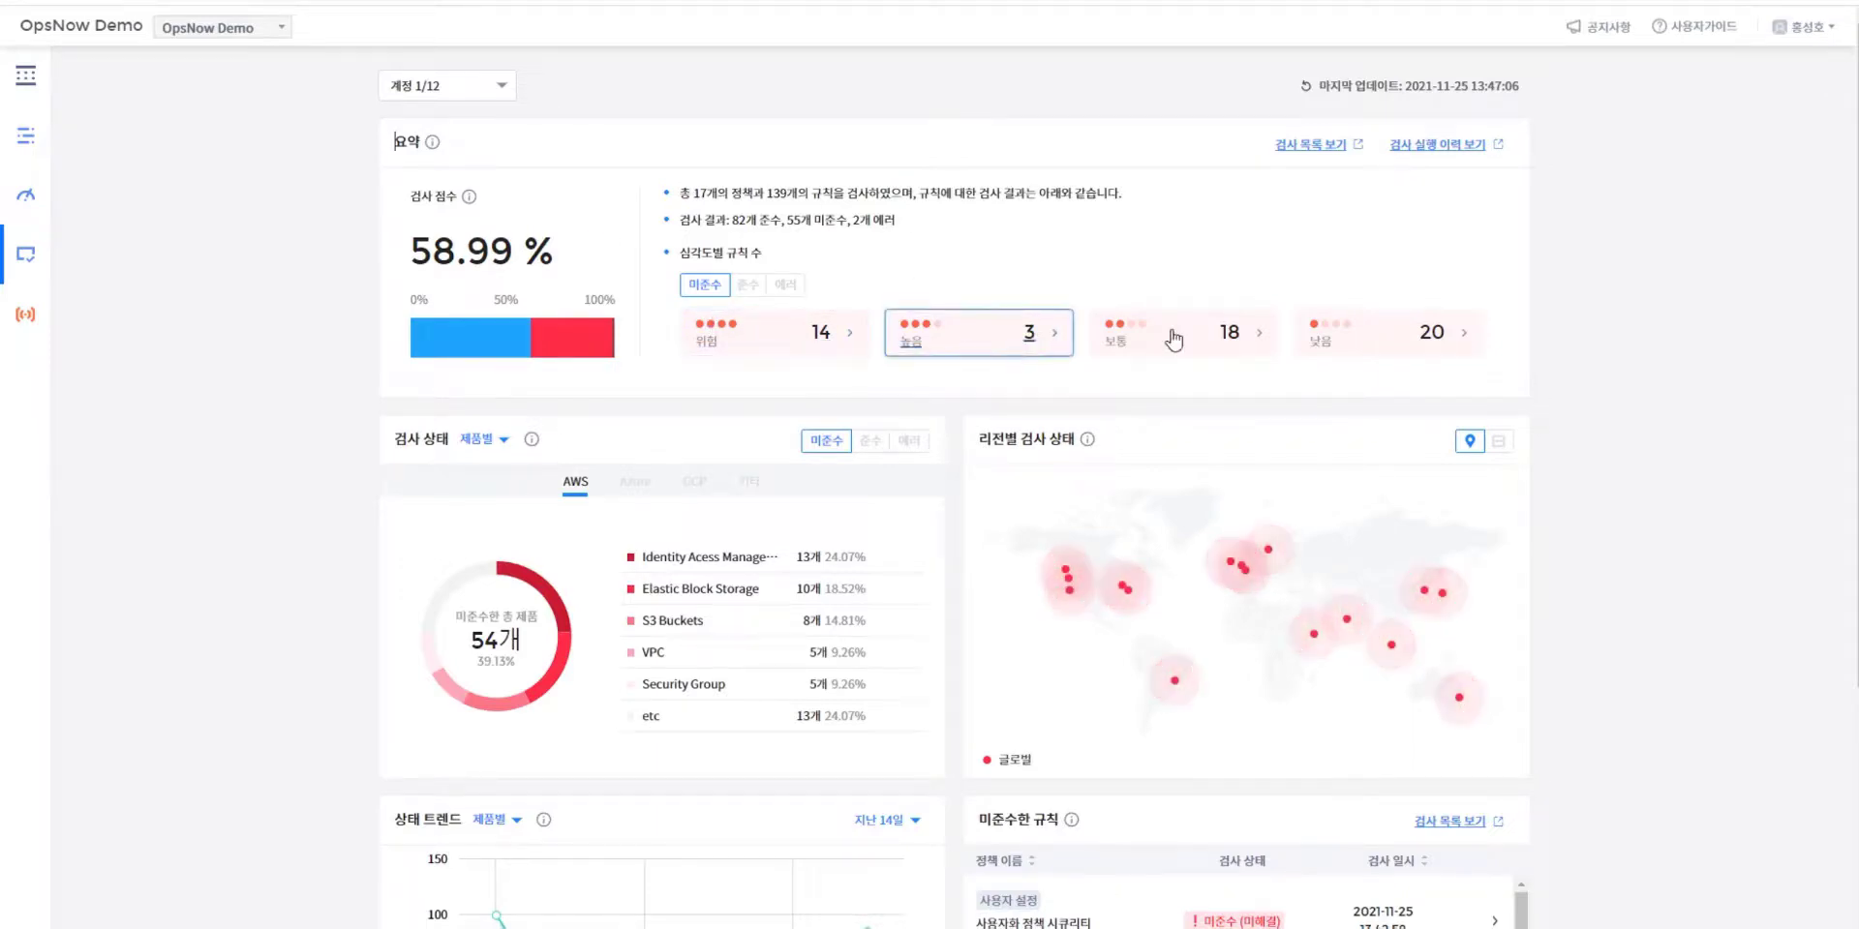
pyautogui.click(746, 291)
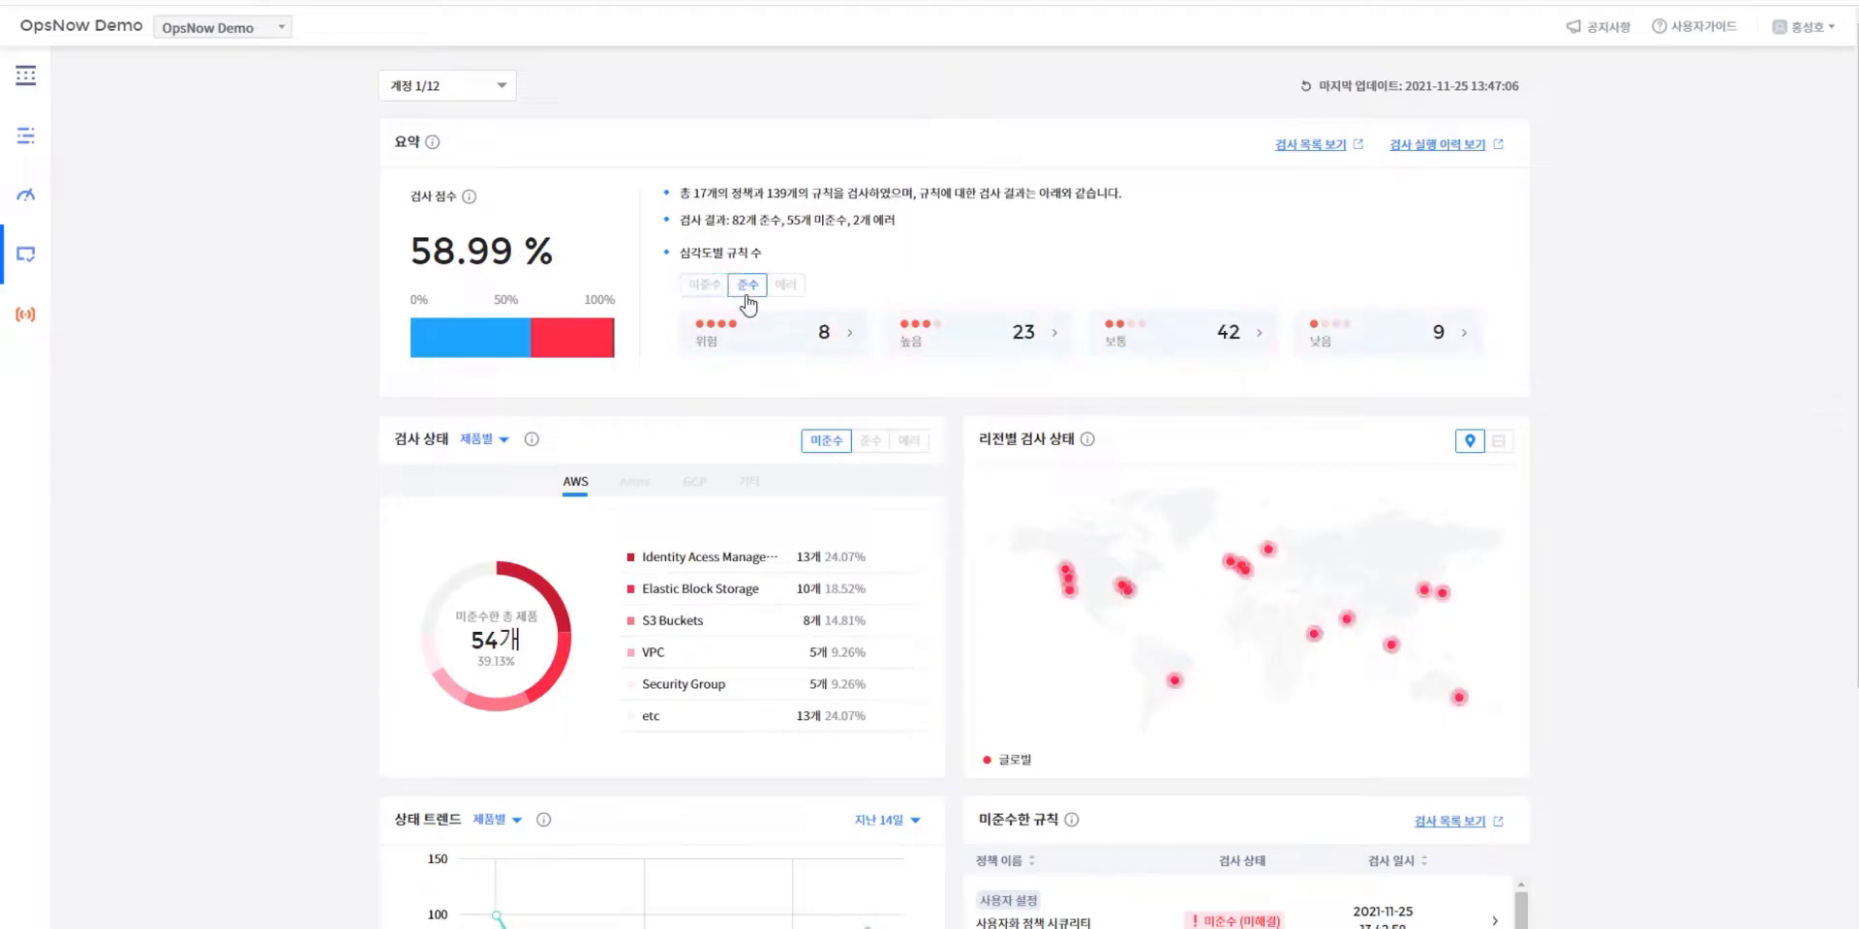
pyautogui.click(711, 288)
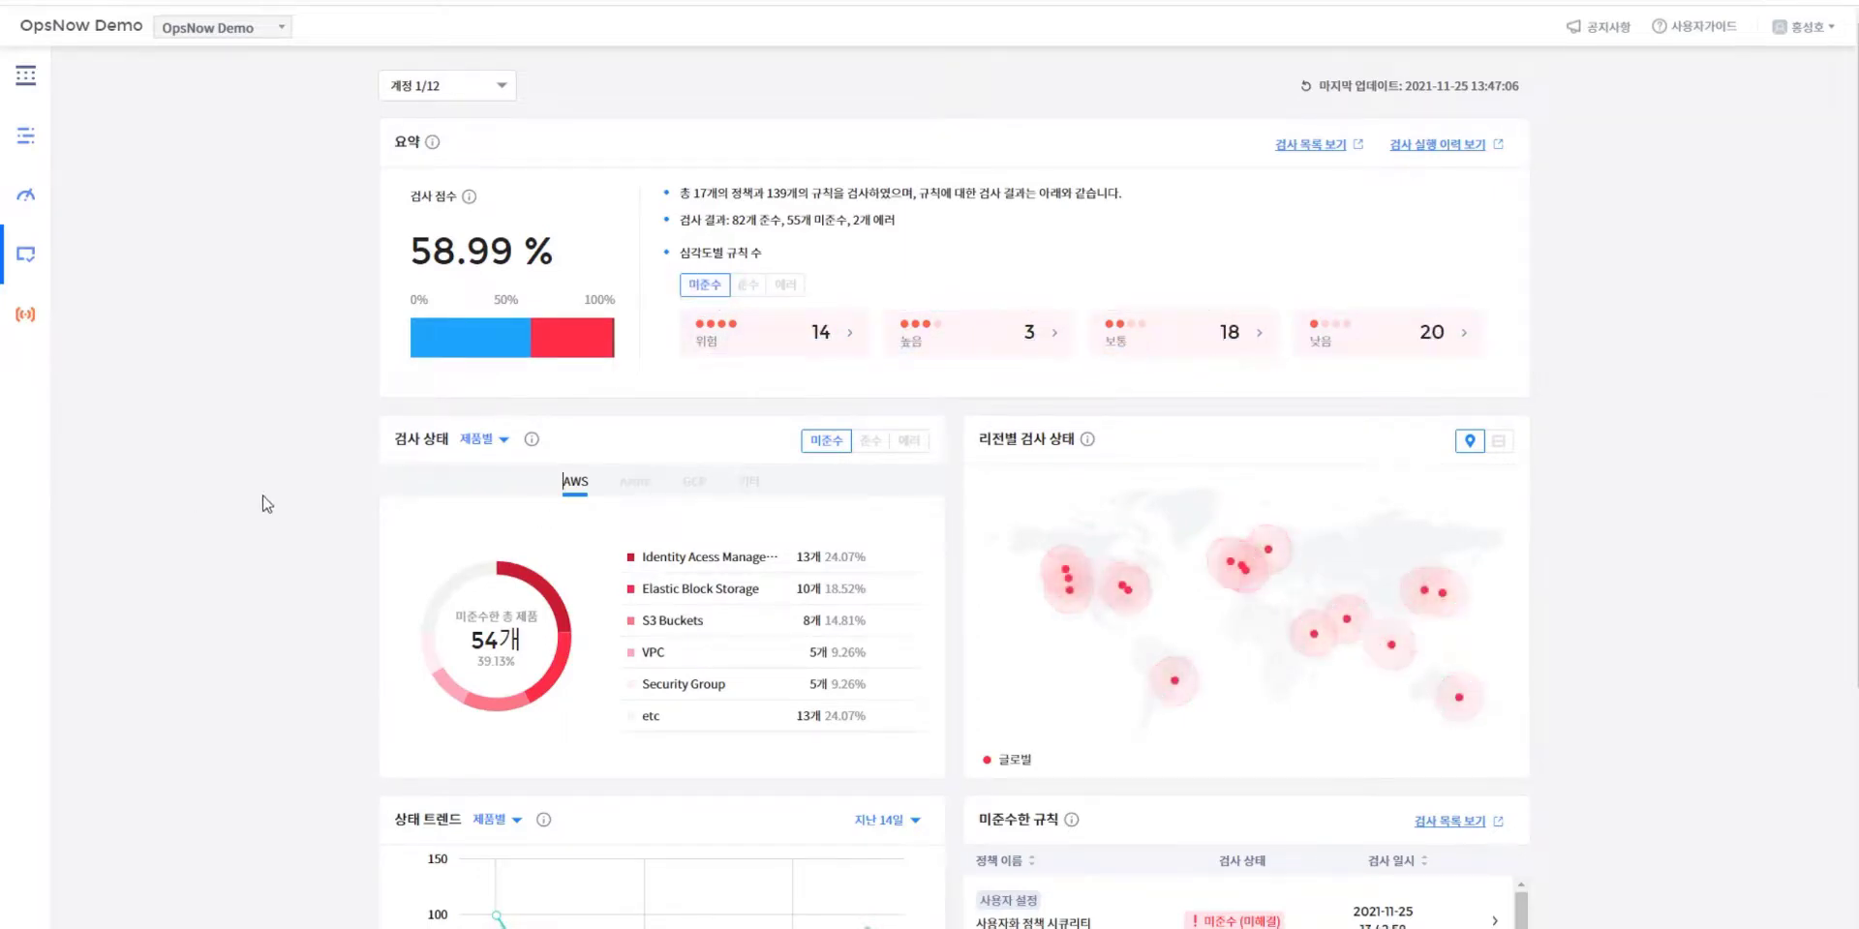
# - Group the inspection status (검사 상태) chart by category (카테고리별) and examine the regional inspection status map
pyautogui.scroll(-1, 446, 431)
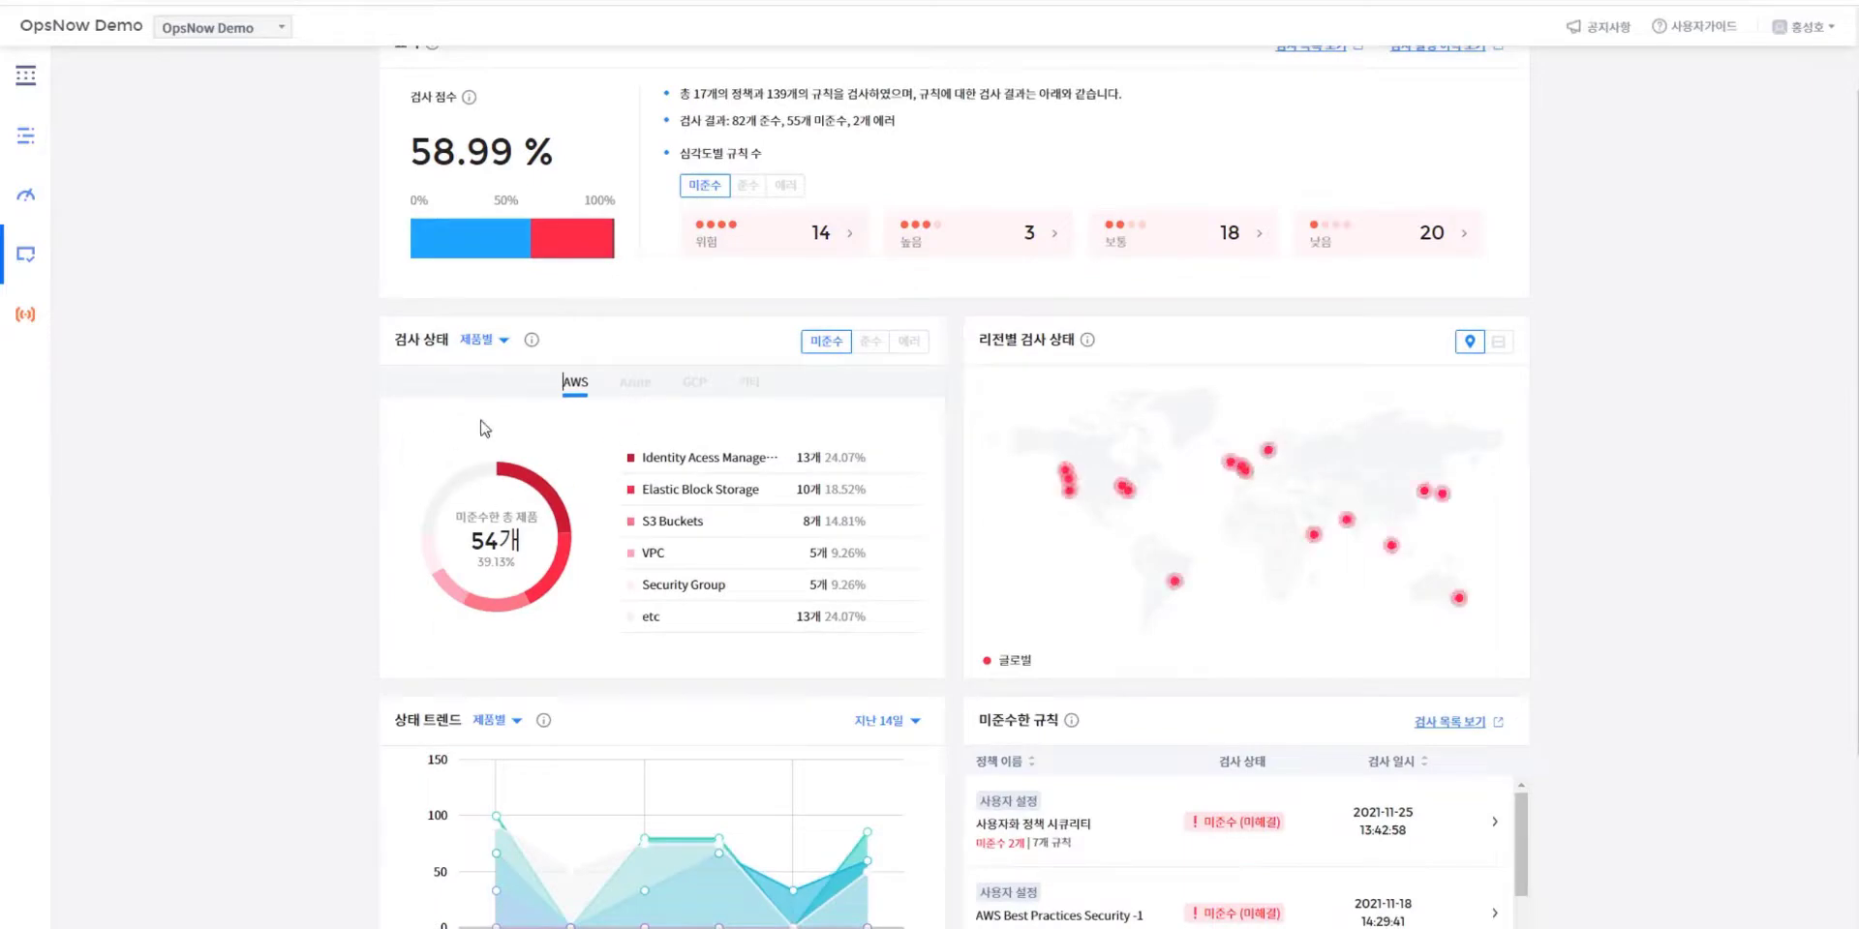
pyautogui.scroll(-1, 477, 423)
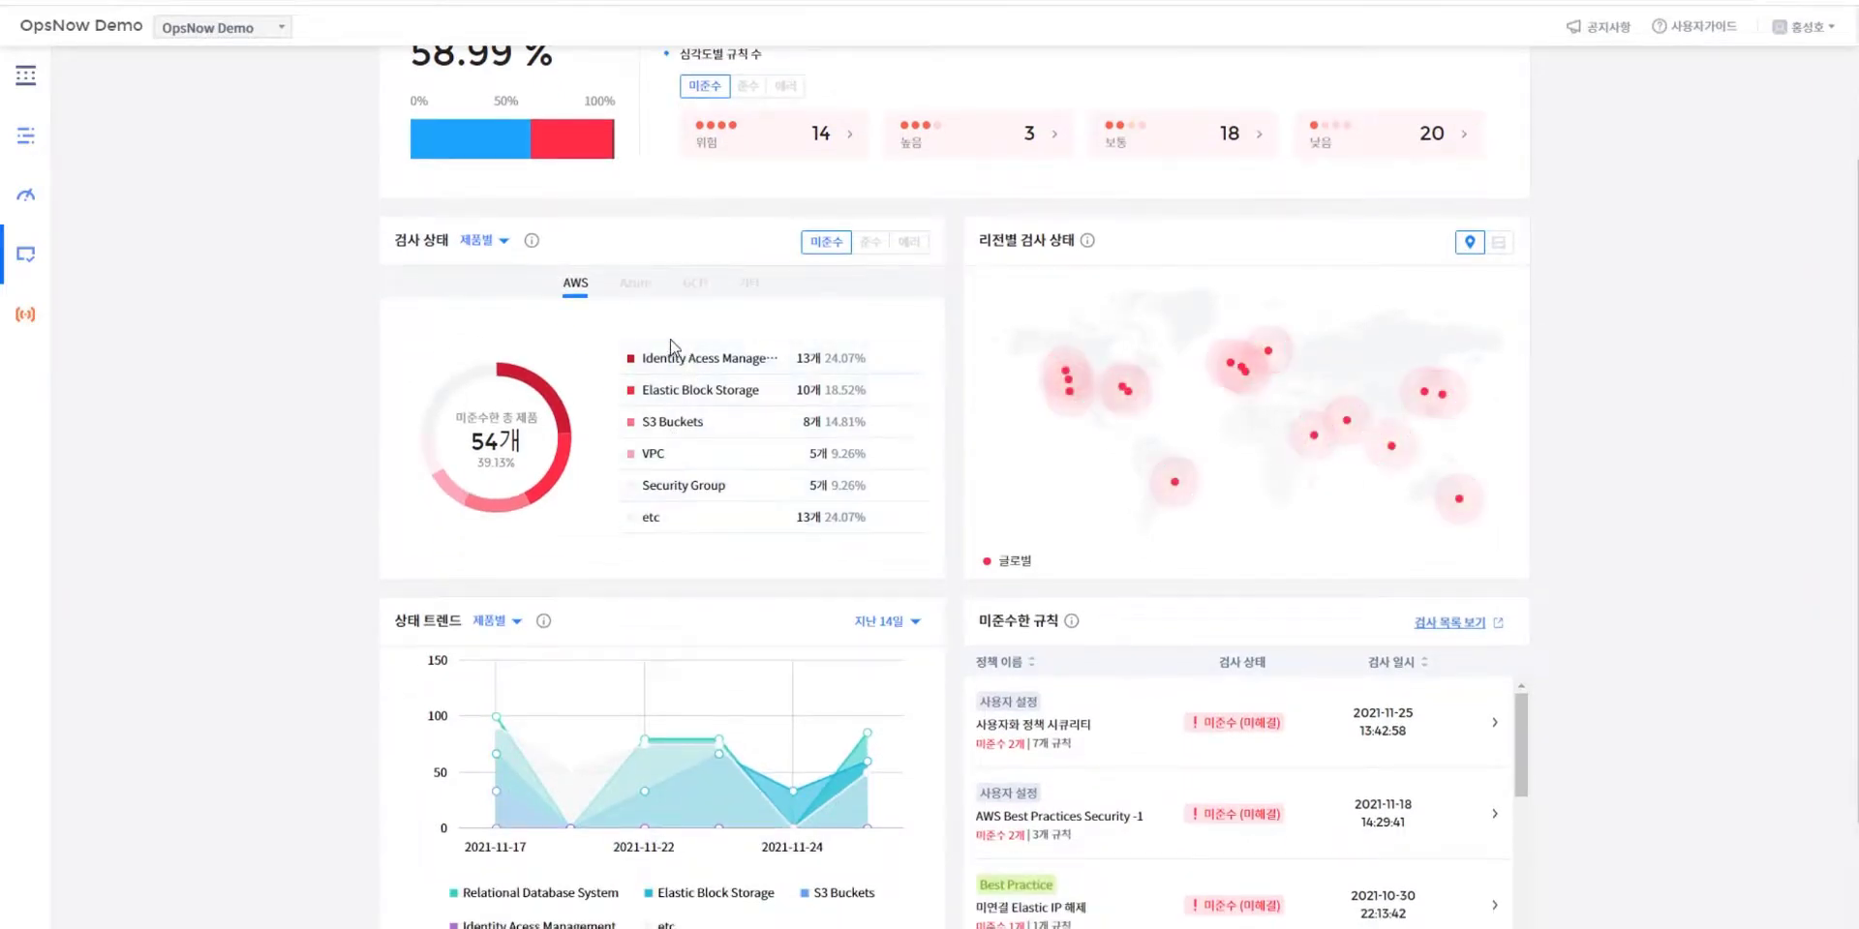
pyautogui.click(482, 256)
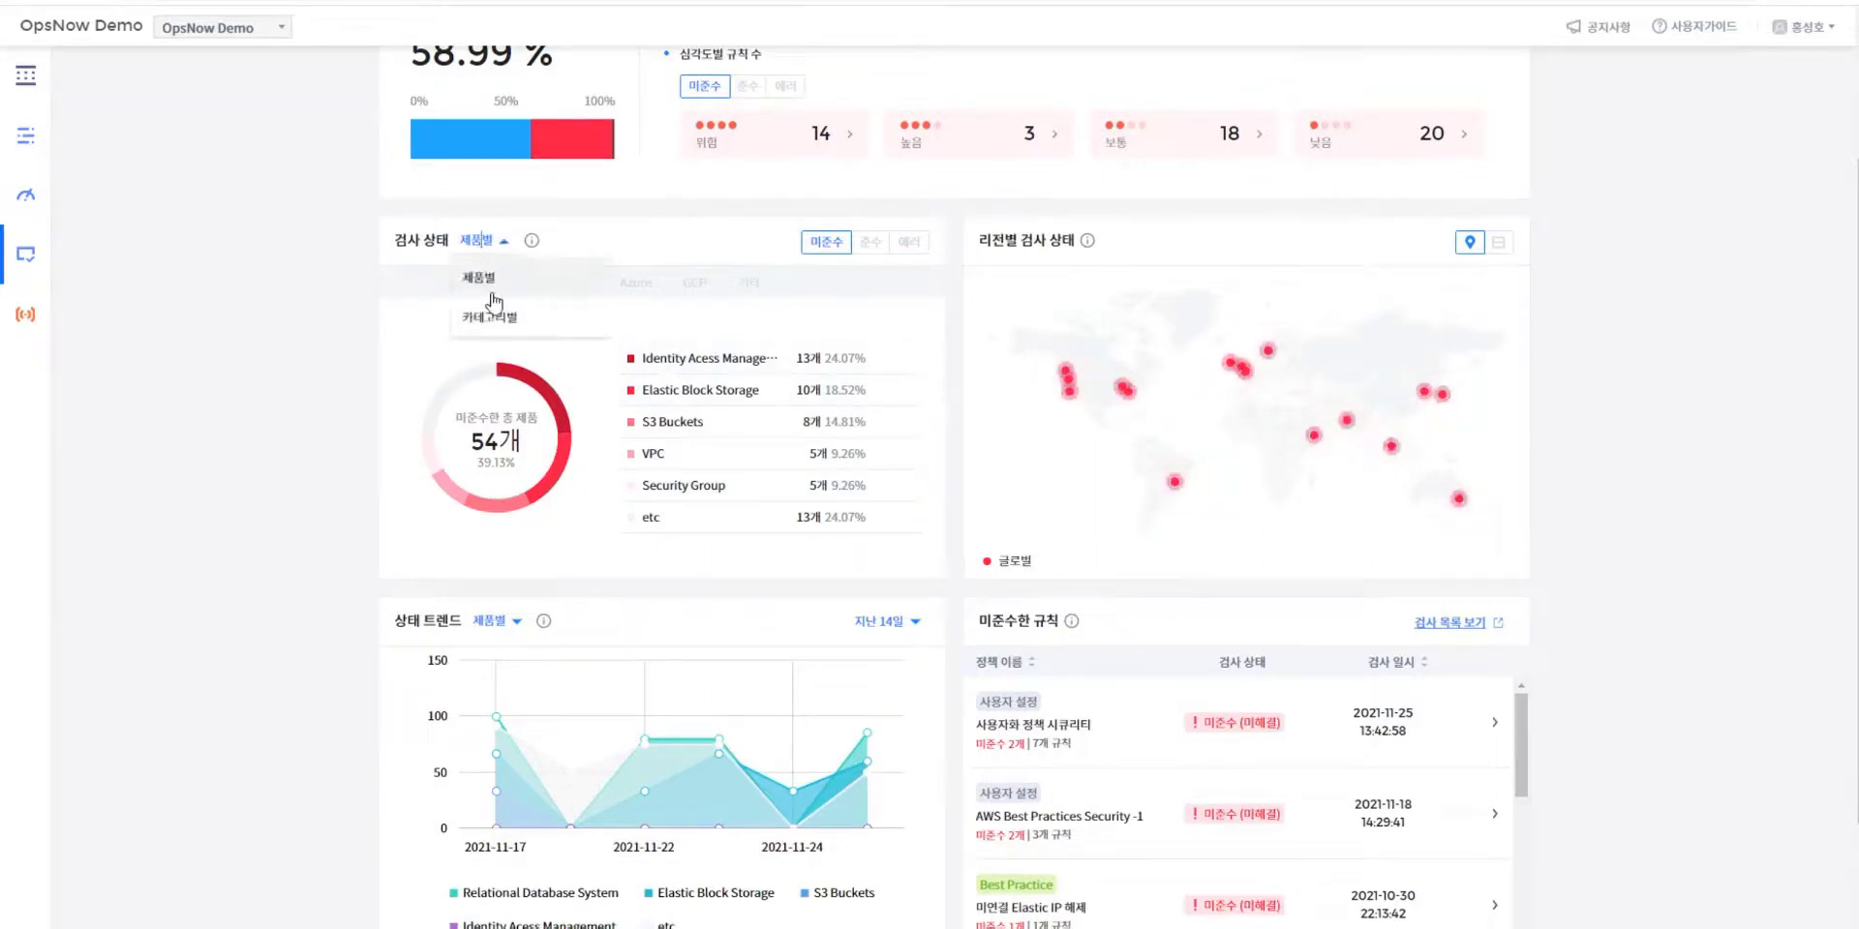
pyautogui.click(489, 311)
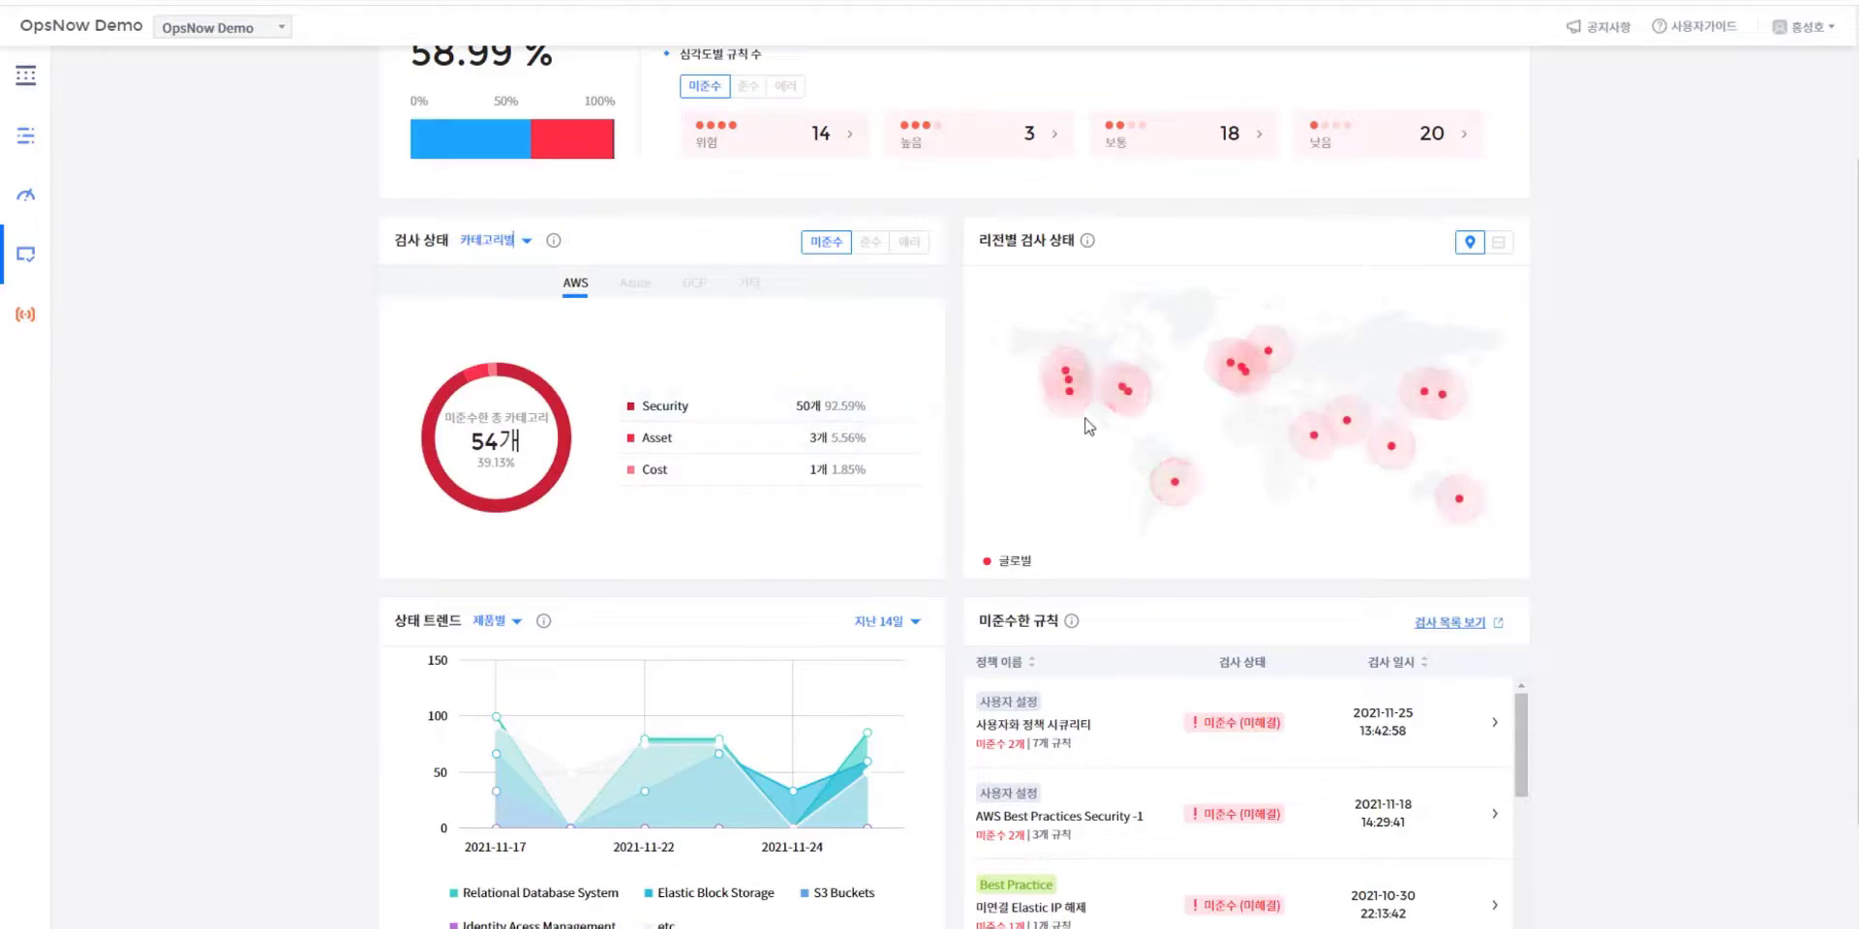
pyautogui.moveTo(1068, 411)
pyautogui.moveTo(1243, 370)
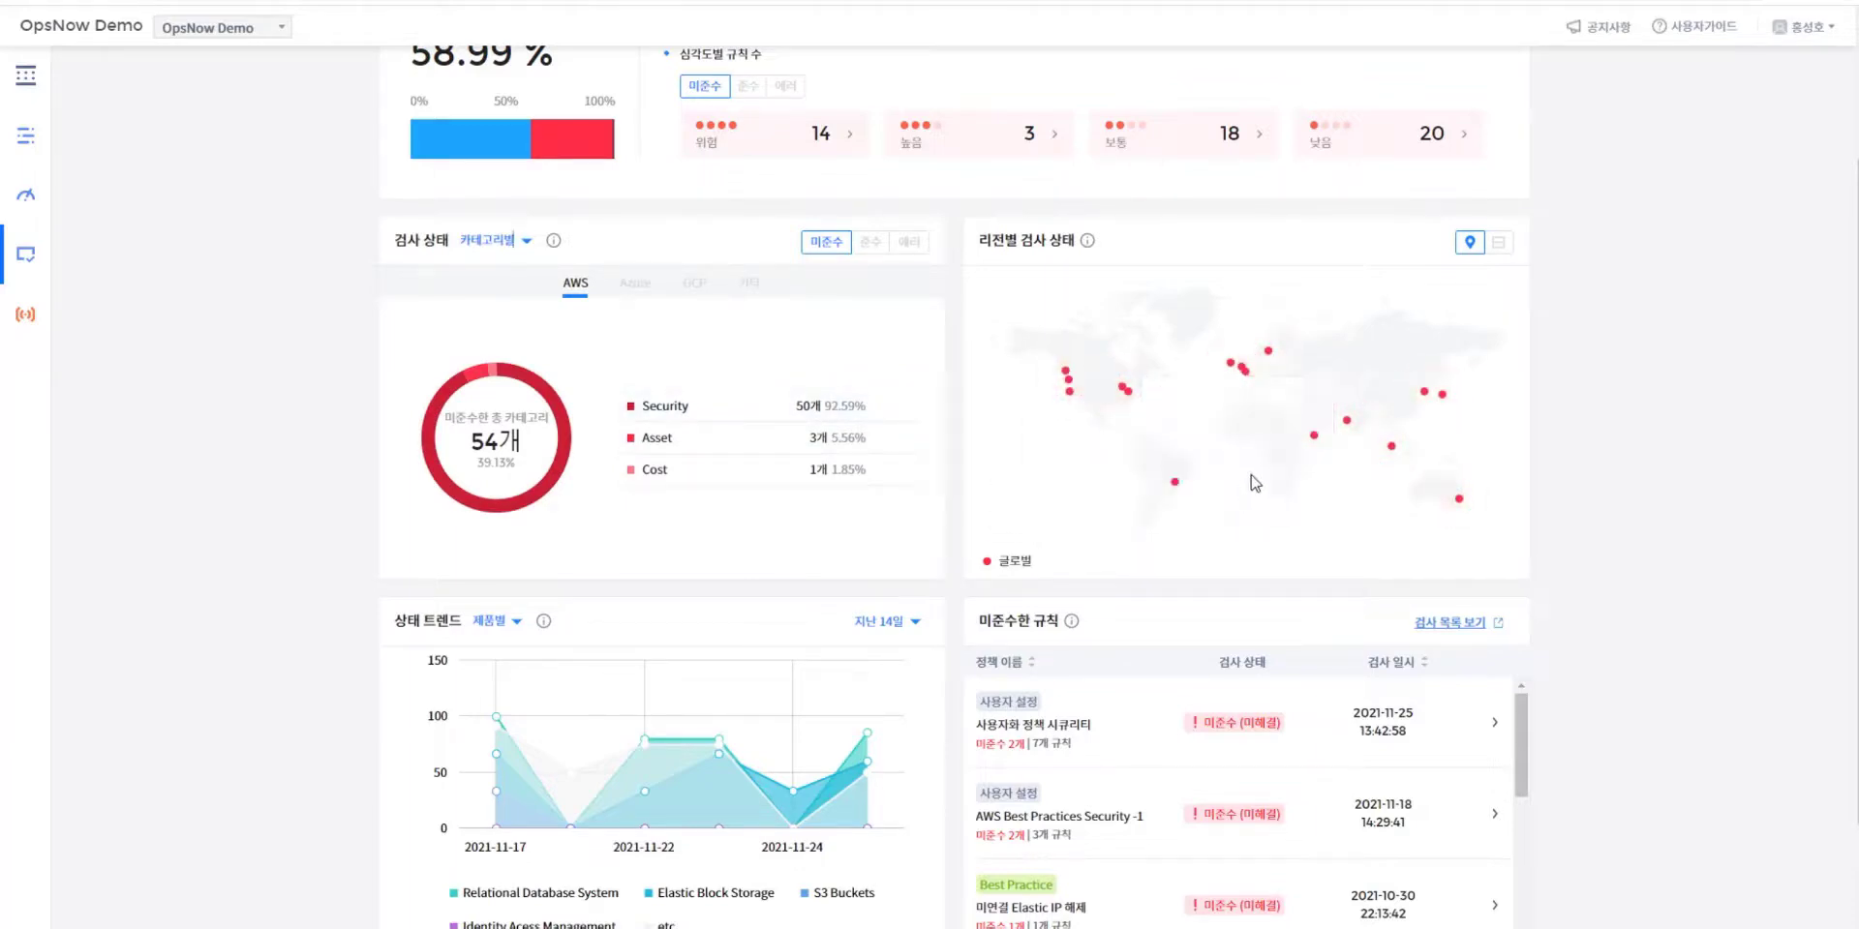
# - Shift the regional inspection status (리전별 검사 상태) map to inspect its marked regions, and bring the whole world back into view
pyautogui.moveTo(1250, 475); pyautogui.dragTo(1058, 446)
pyautogui.moveTo(1263, 365)
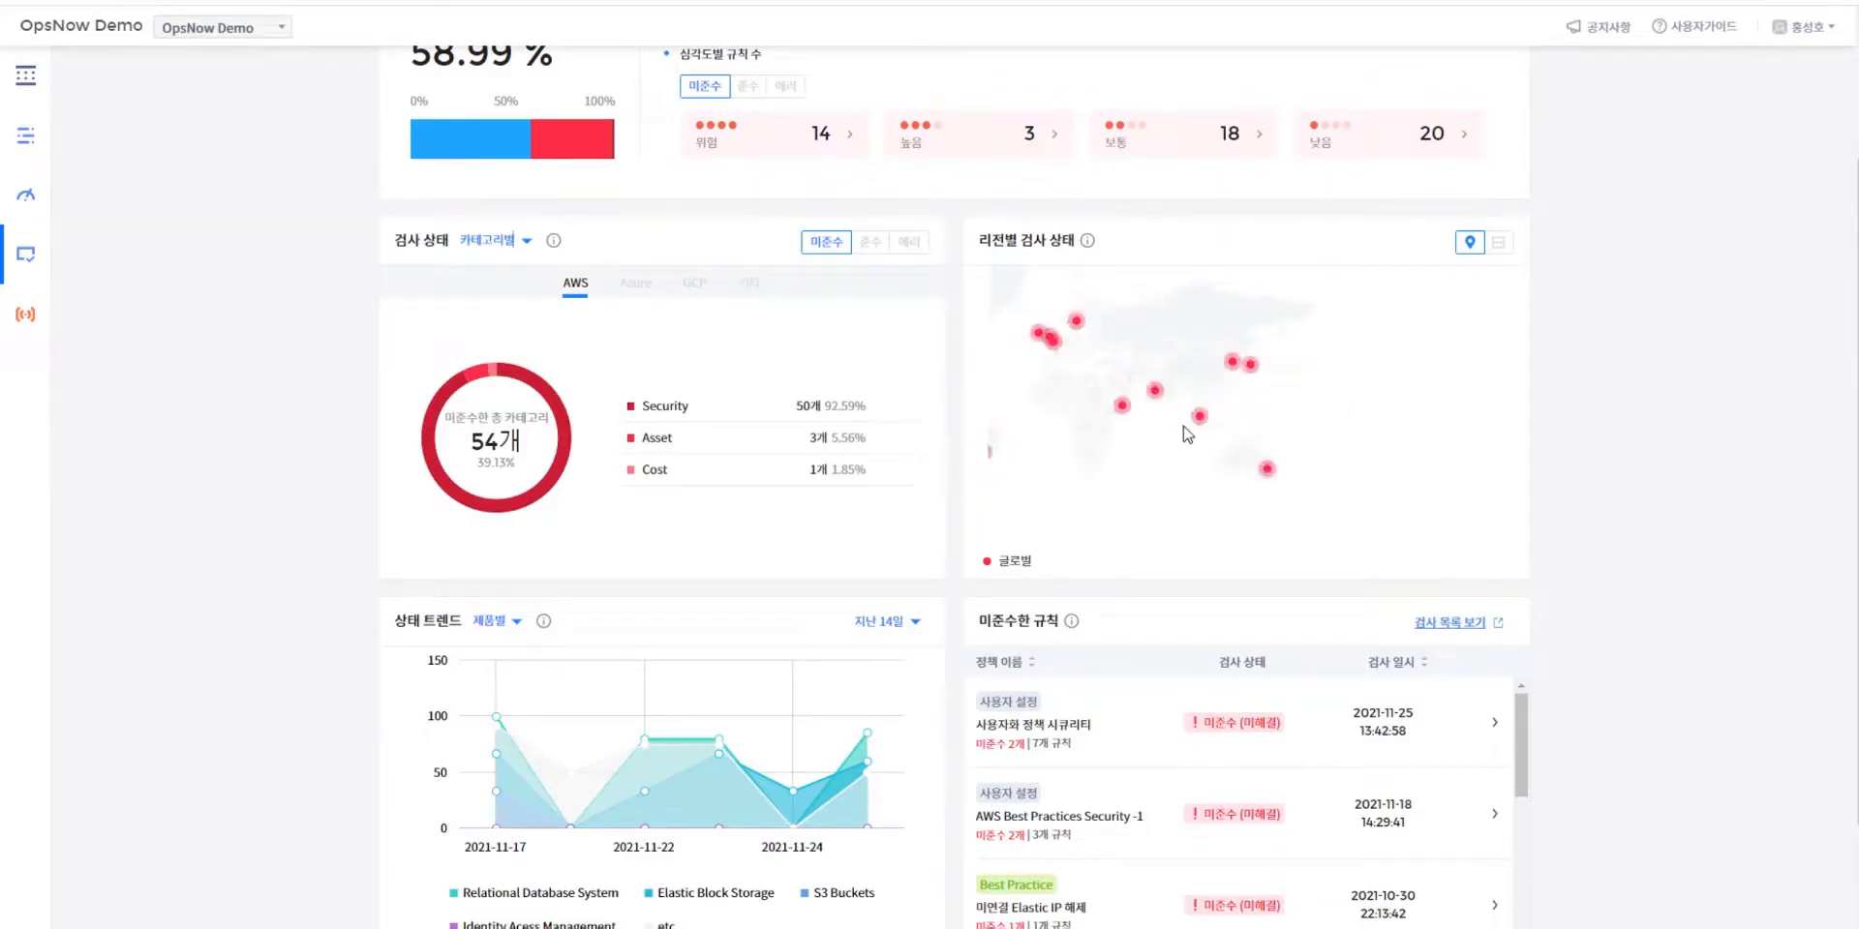
pyautogui.moveTo(1154, 438)
pyautogui.moveTo(1051, 467); pyautogui.dragTo(1239, 472)
# - View the grouping options of the status trend (상태 트렌드) chart, keeping it grouped by product (제품별)
pyautogui.scroll(-2, 399, 610)
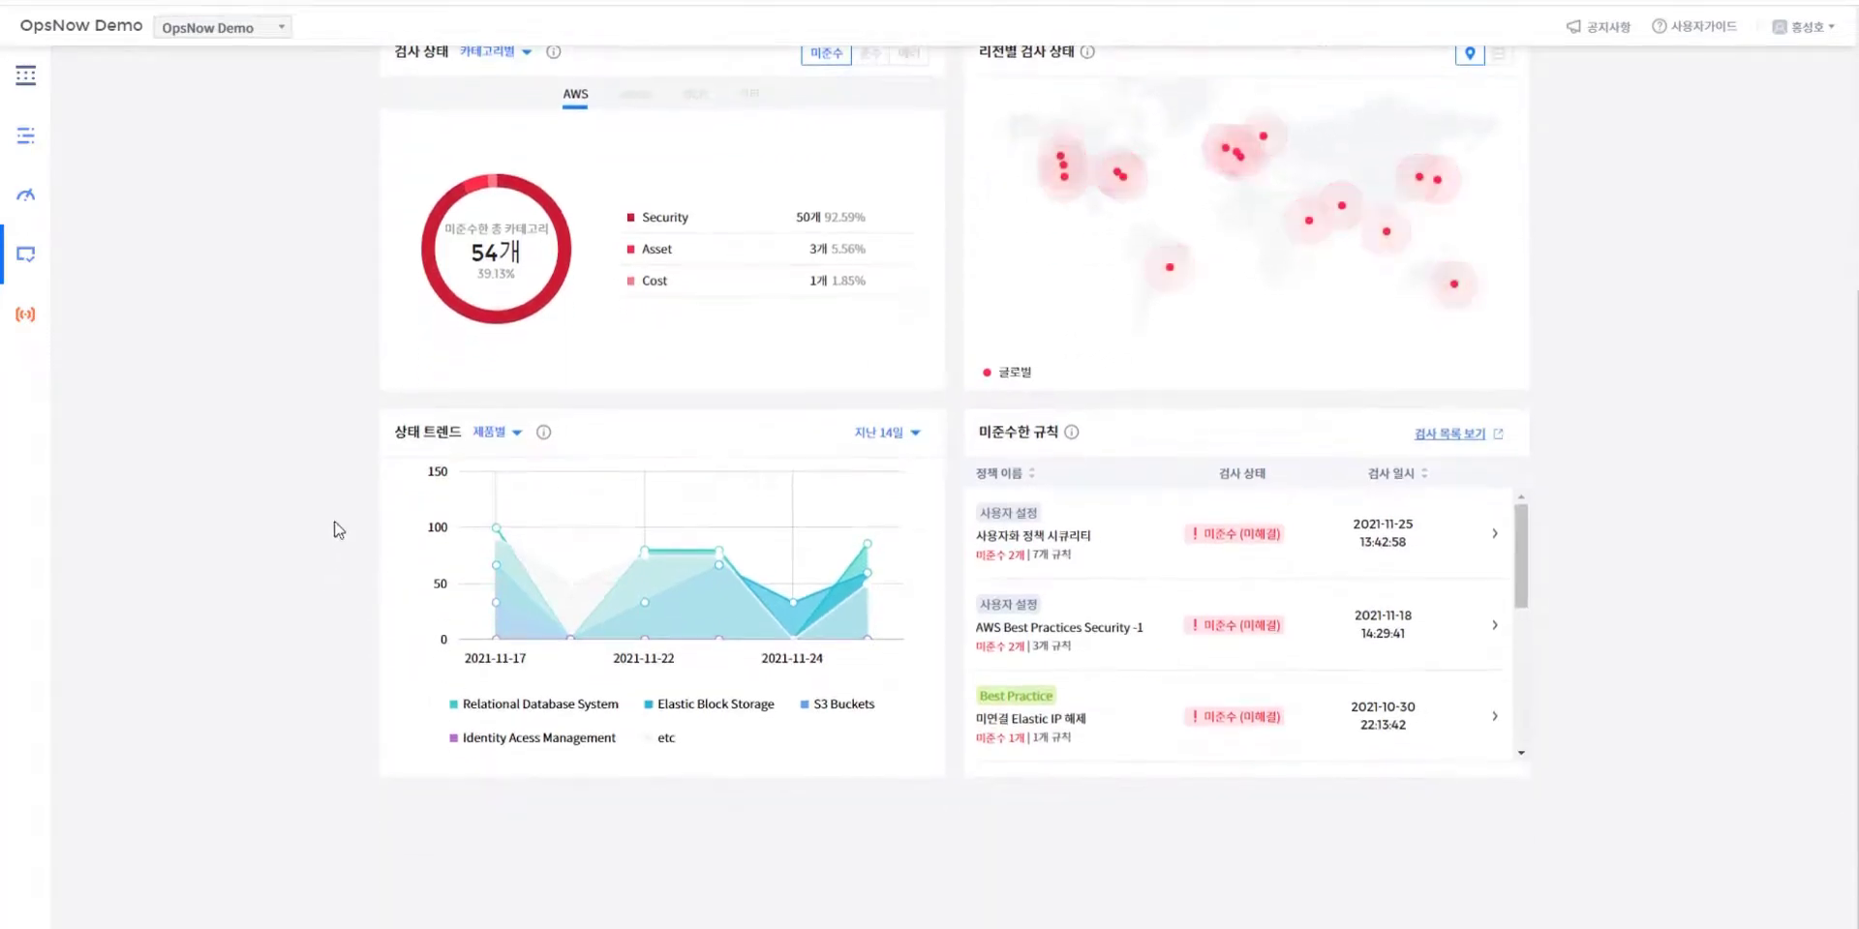
pyautogui.click(501, 440)
pyautogui.click(321, 397)
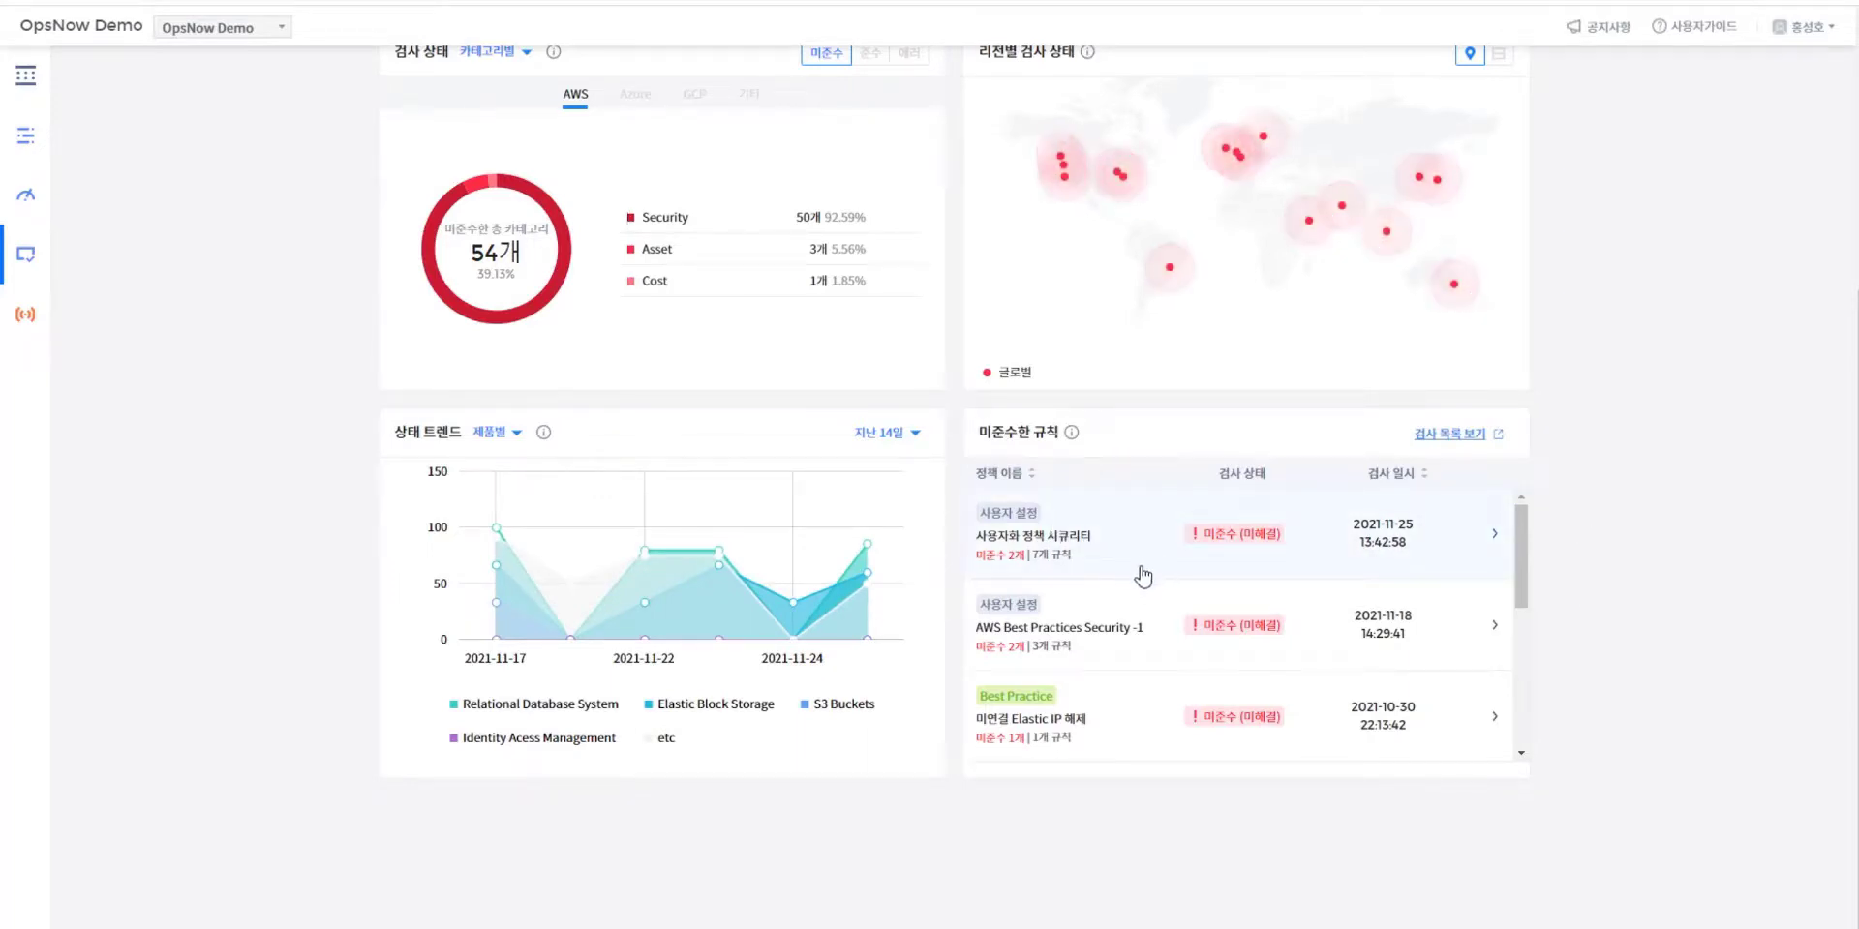
# - Look through the policies listed under non-compliant rules (미준수한 규칙) on the Governance dashboard
pyautogui.scroll(-2, 1123, 590)
pyautogui.scroll(2, 1113, 610)
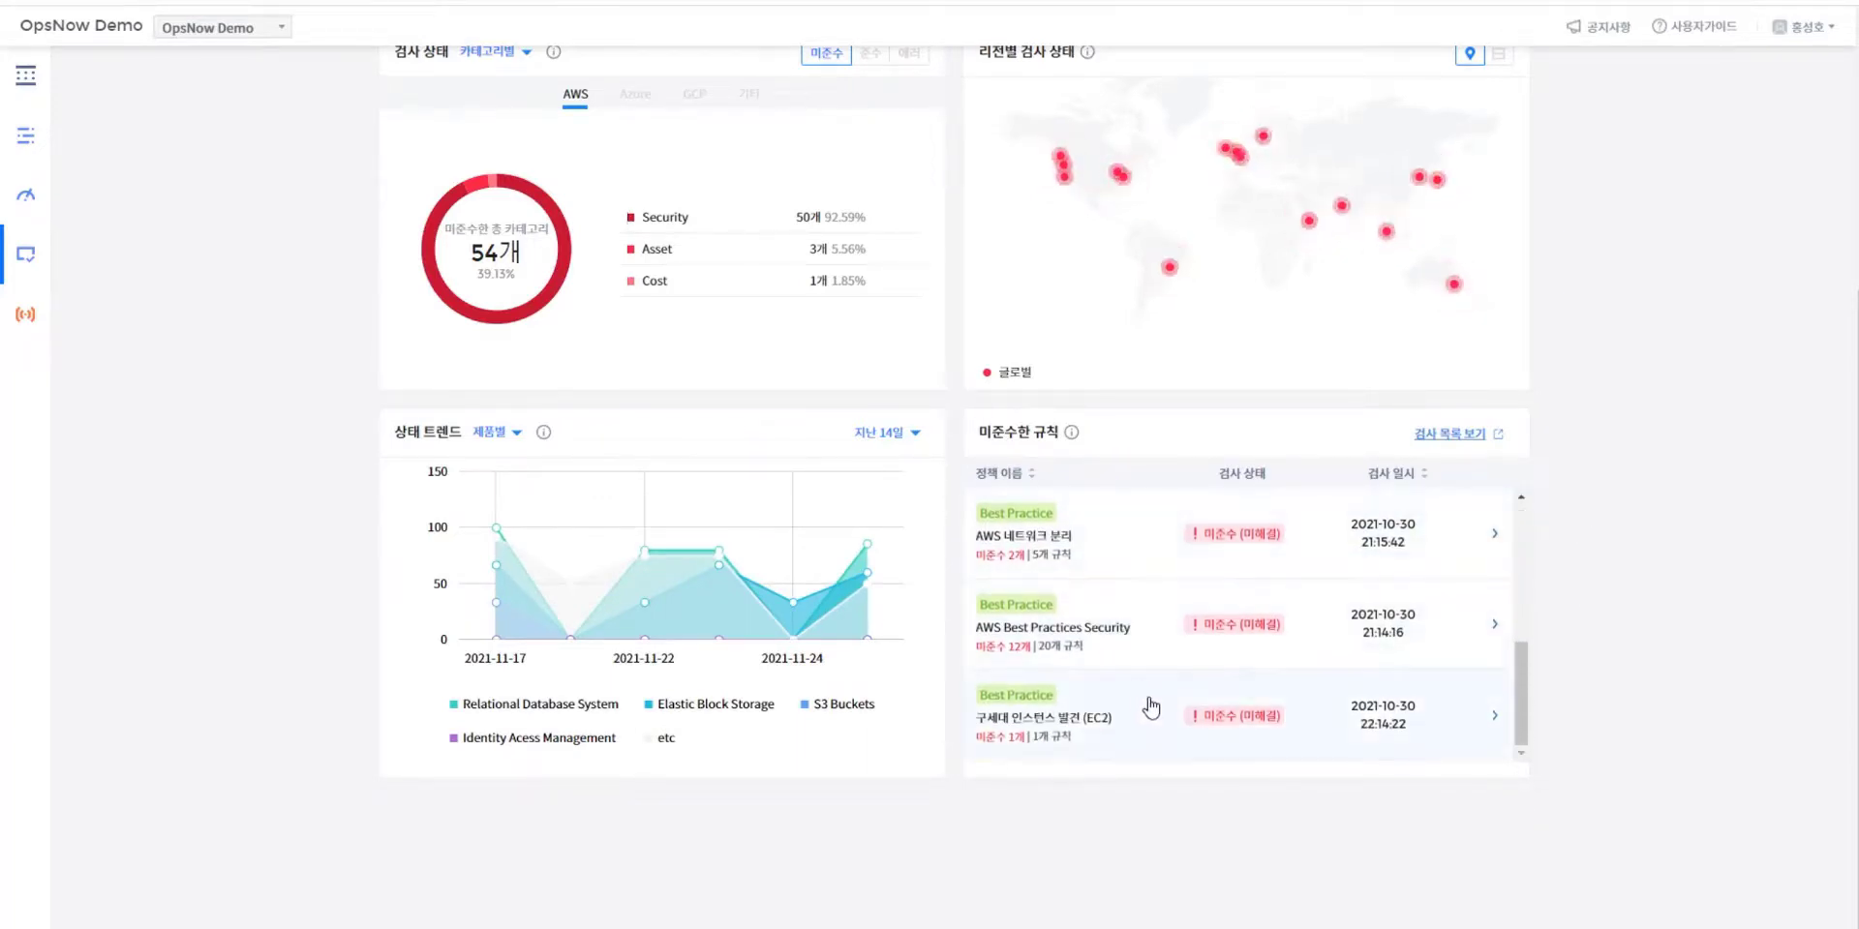
pyautogui.scroll(2, 1162, 678)
pyautogui.scroll(-2, 1665, 654)
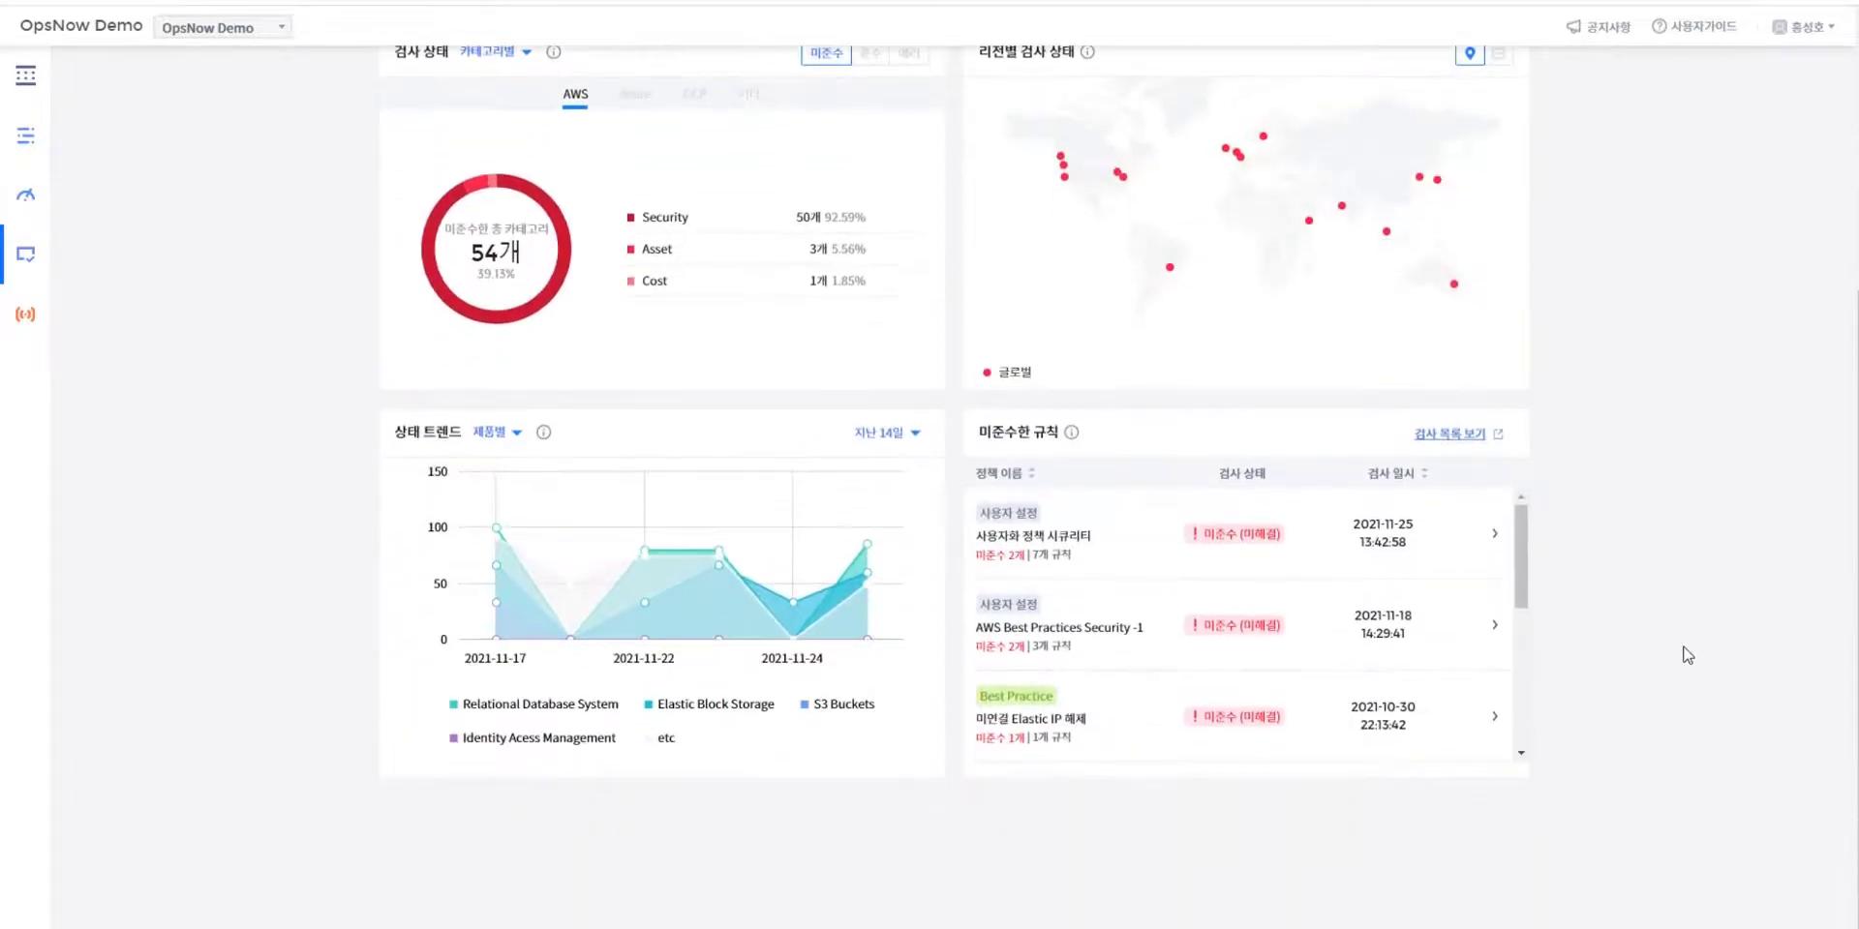
# - Open the inspection details of the 사용자화 정책 시큐리티 policy, review its score and applied rules, and go back to the compliance inspection (규정 준수 검사) list
pyautogui.click(1494, 541)
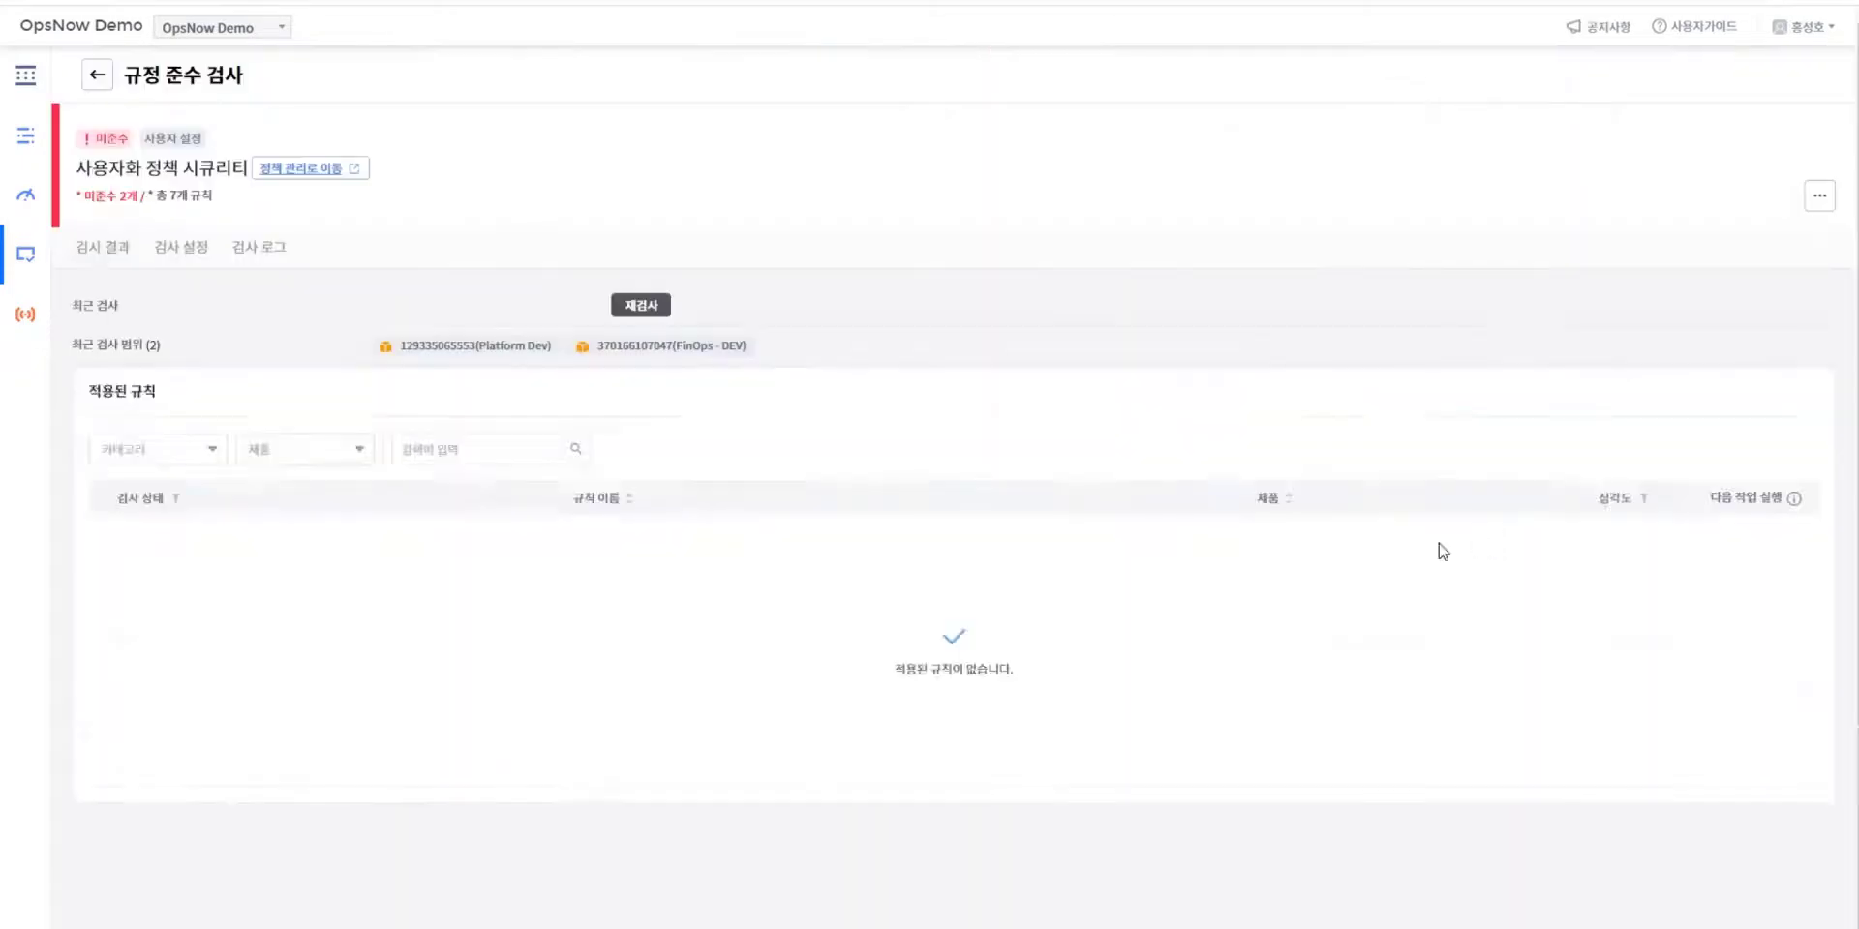
pyautogui.scroll(-3, 1050, 568)
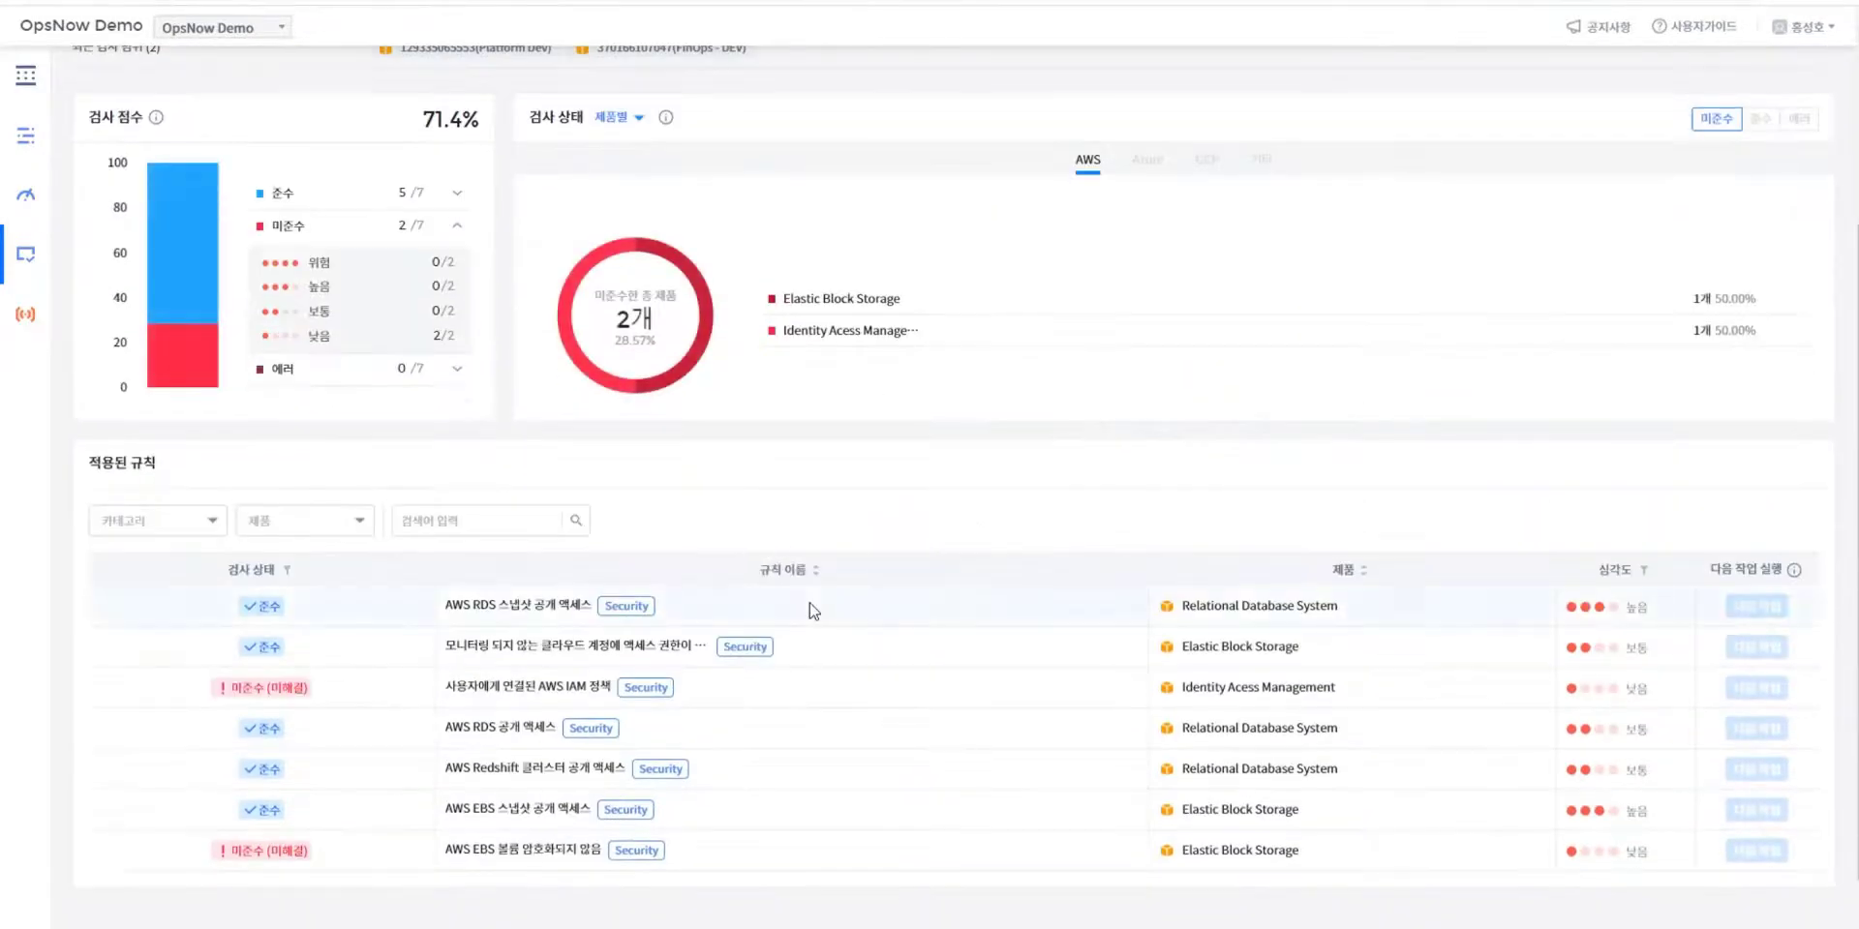
pyautogui.scroll(3, 809, 610)
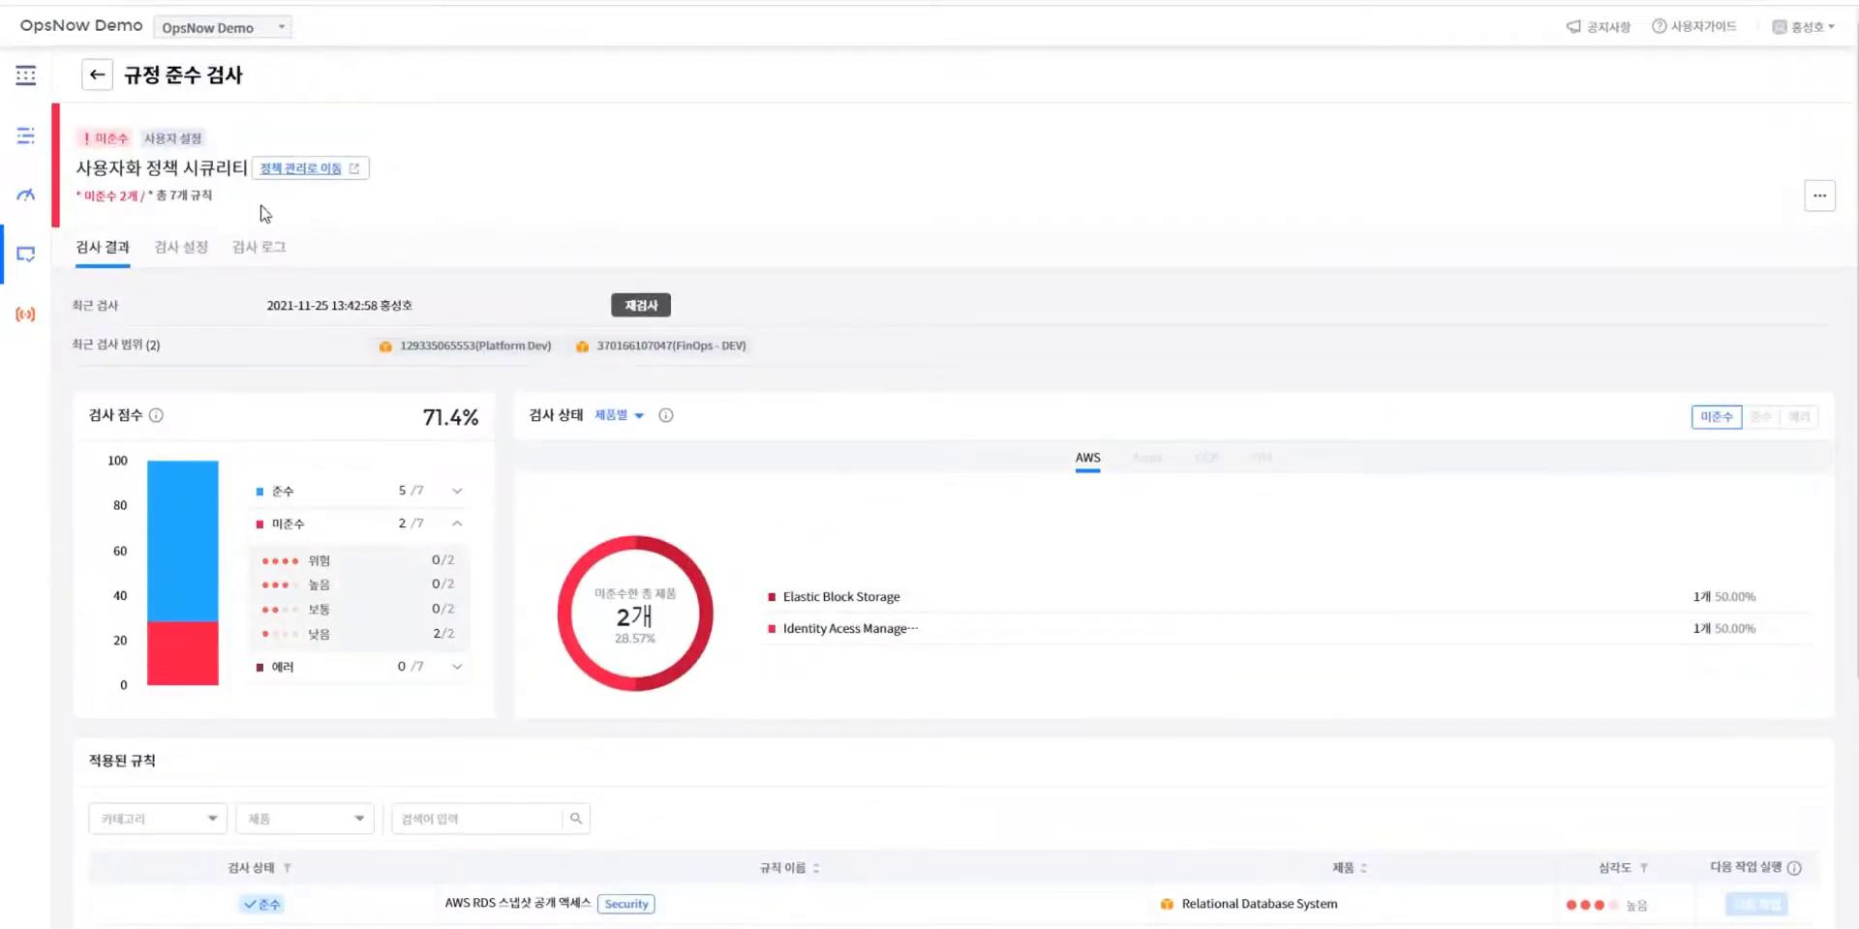
pyautogui.click(98, 75)
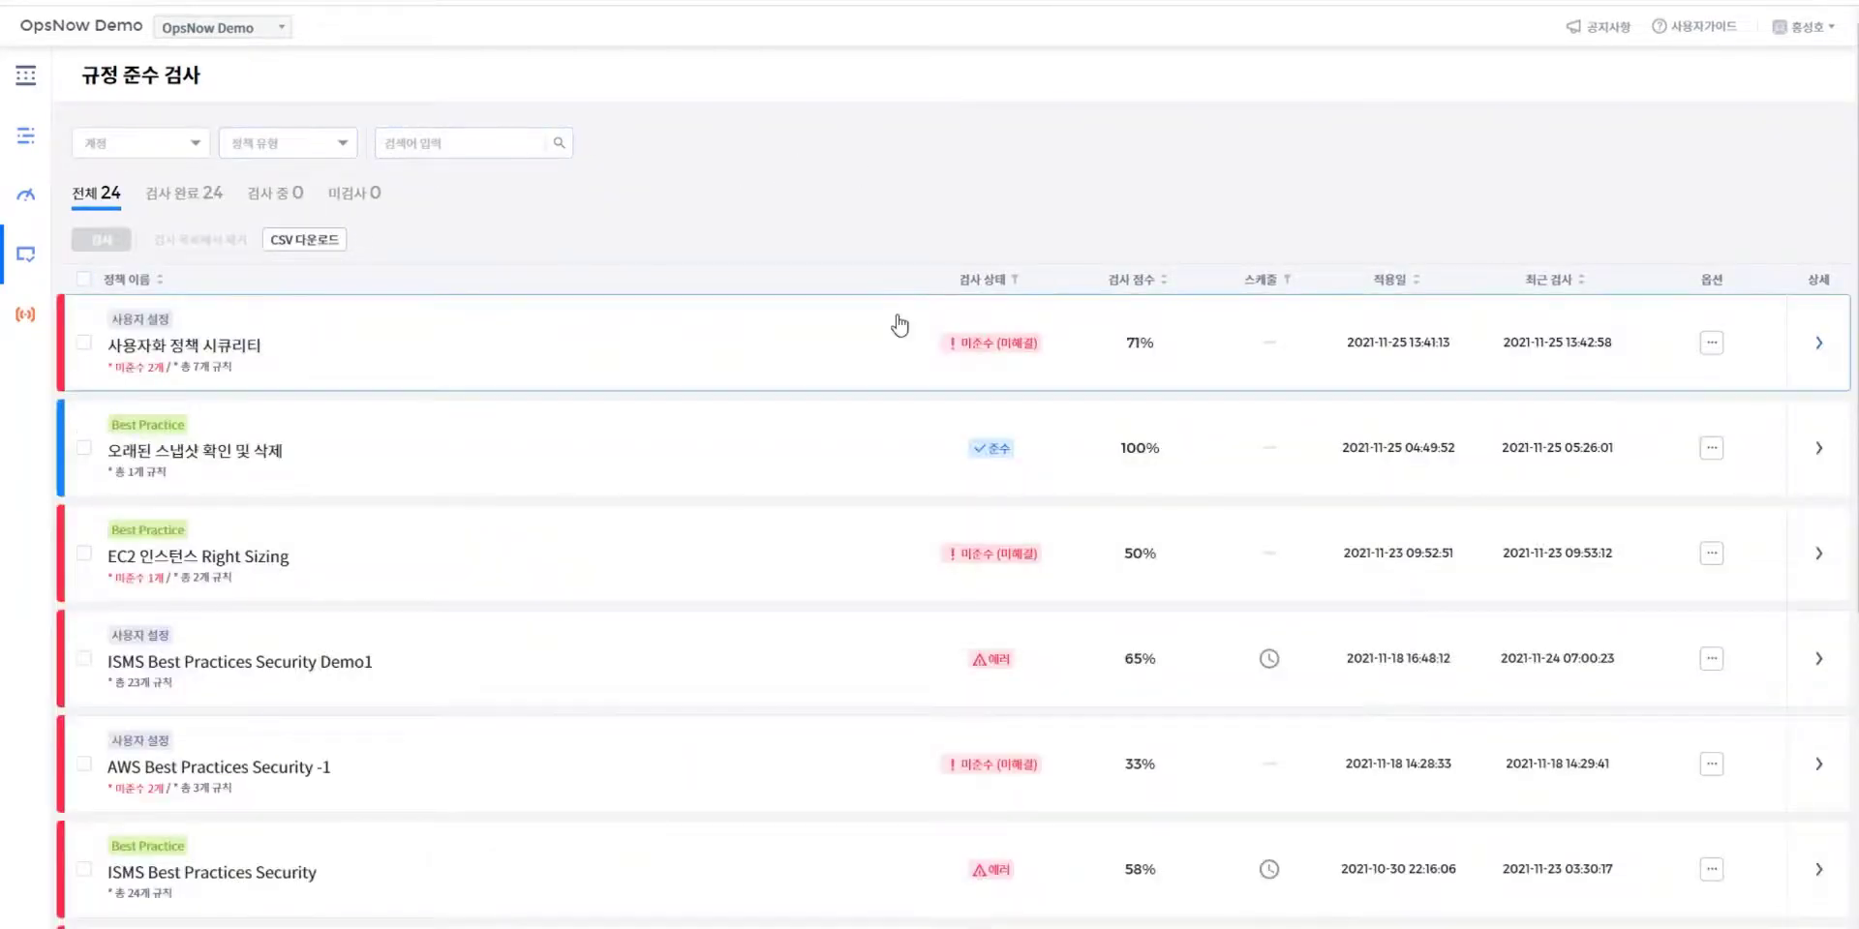